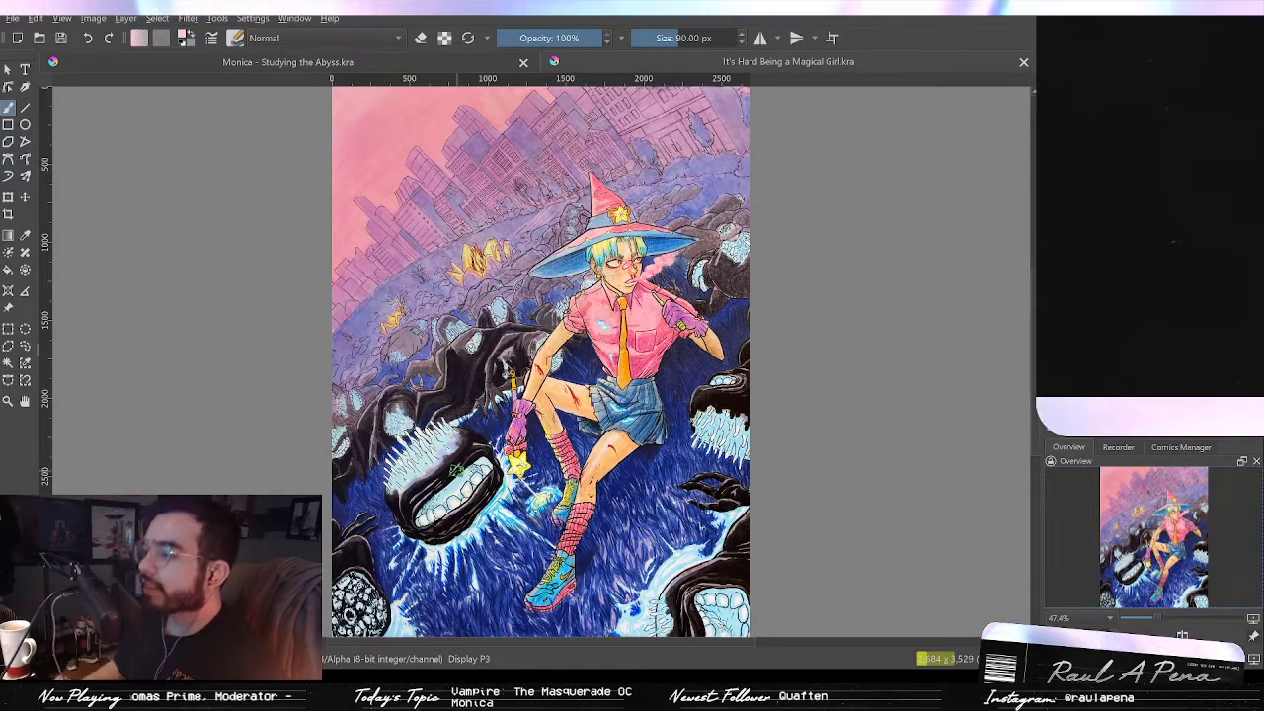
# Step: Inspect the 'It's Hard Being a Magical Girl' illustration up close, then close its document
pyautogui.press('1')
pyautogui.scroll(1, 649, 355)
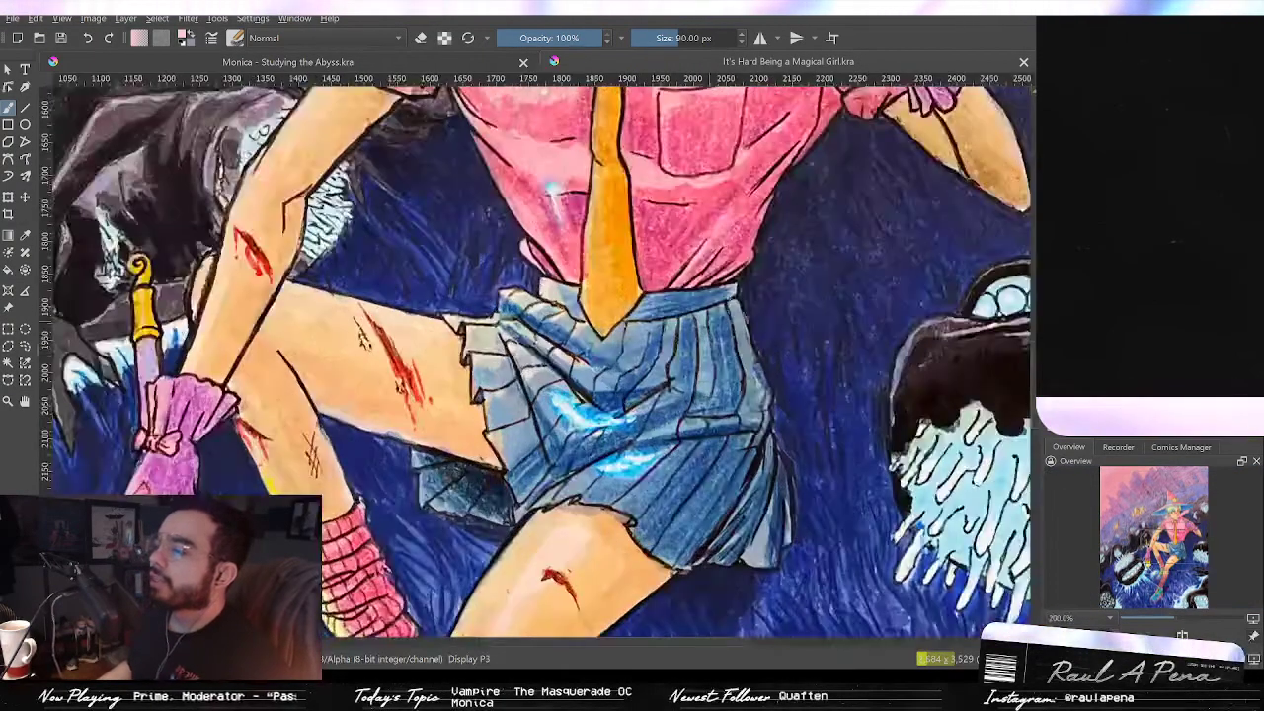
pyautogui.moveTo(1034, 376); pyautogui.dragTo(1034, 292)
pyautogui.scroll(2, 620, 265)
pyautogui.scroll(-1, 632, 365)
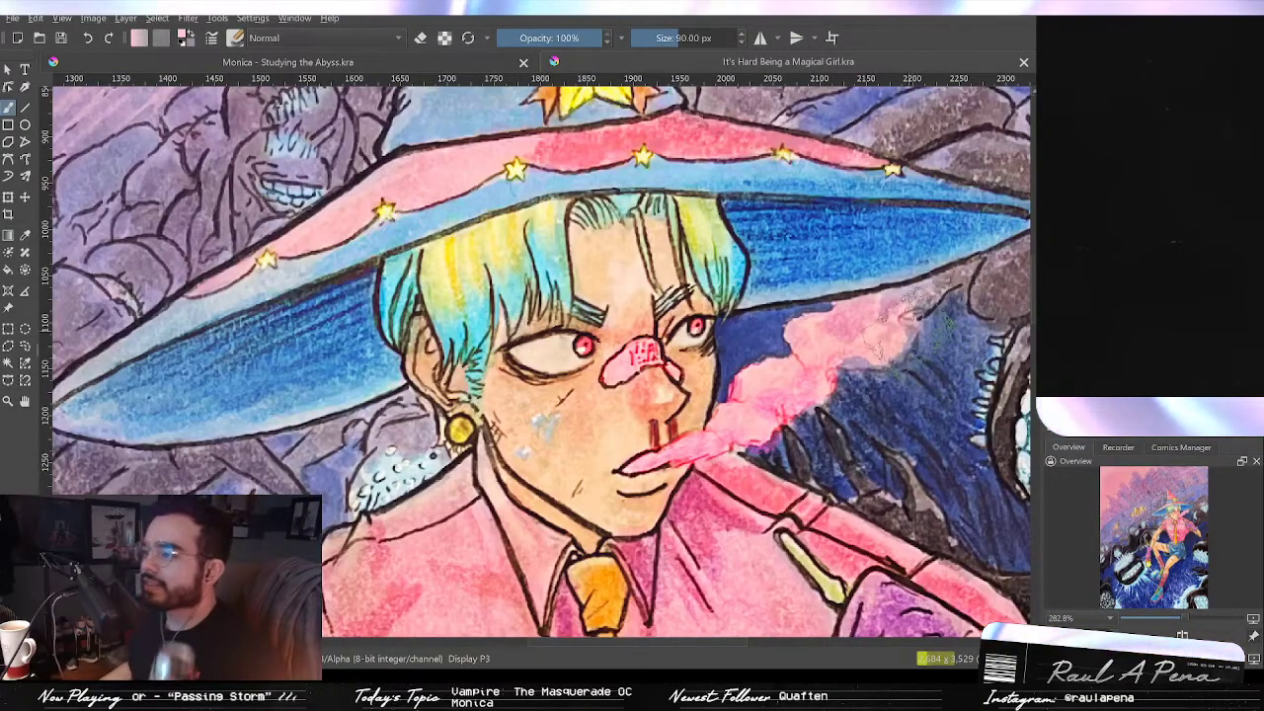
pyautogui.scroll(-1, 904, 311)
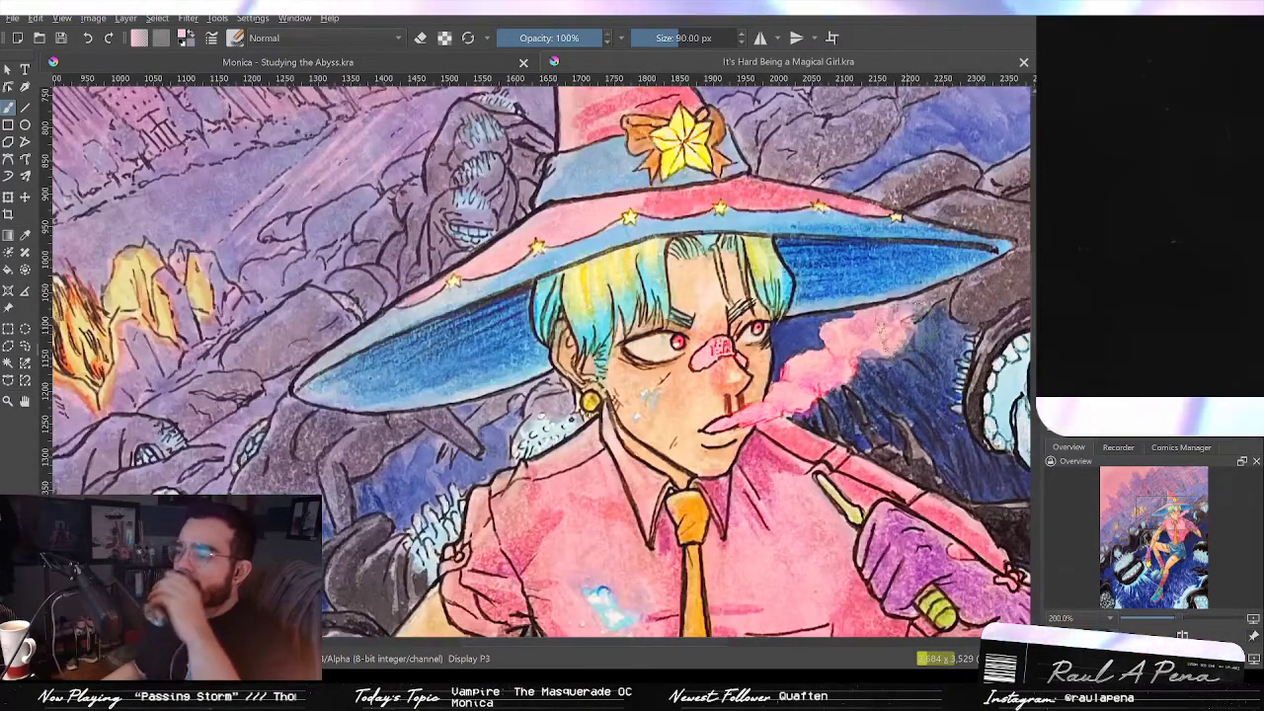
pyautogui.scroll(-1, 904, 311)
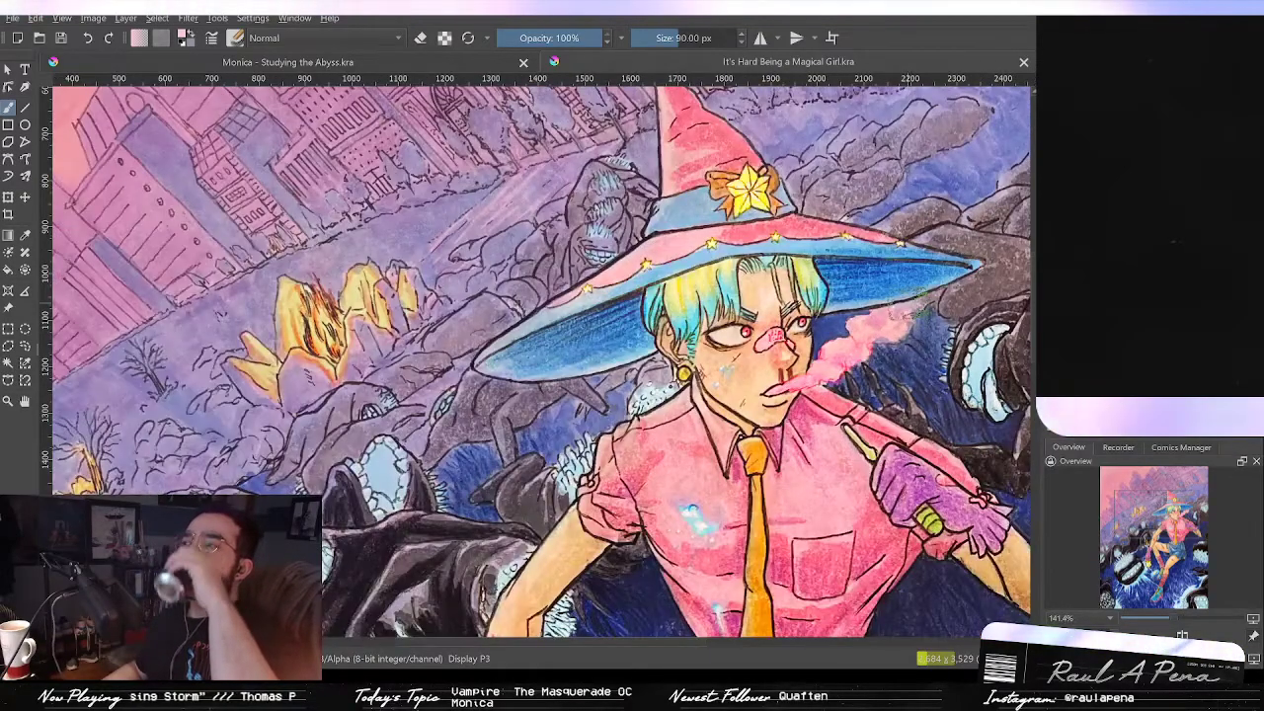
pyautogui.scroll(-3, 904, 312)
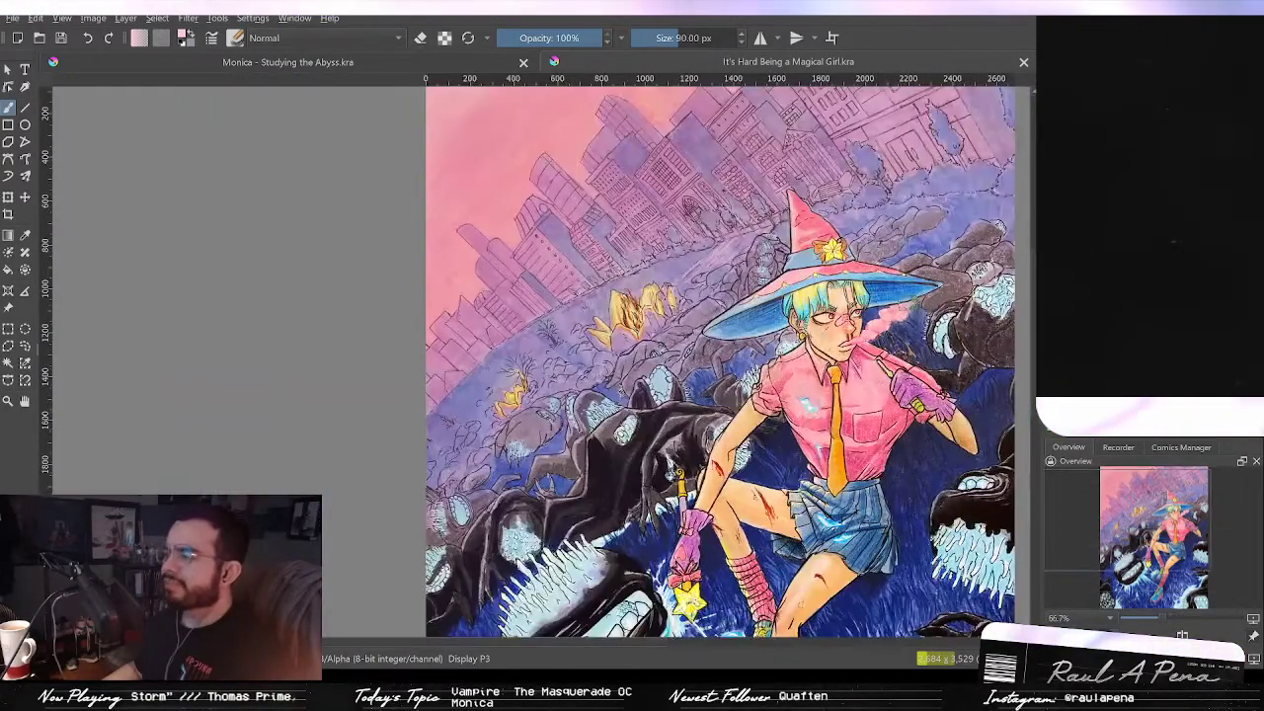
pyautogui.scroll(-5, 1027, 355)
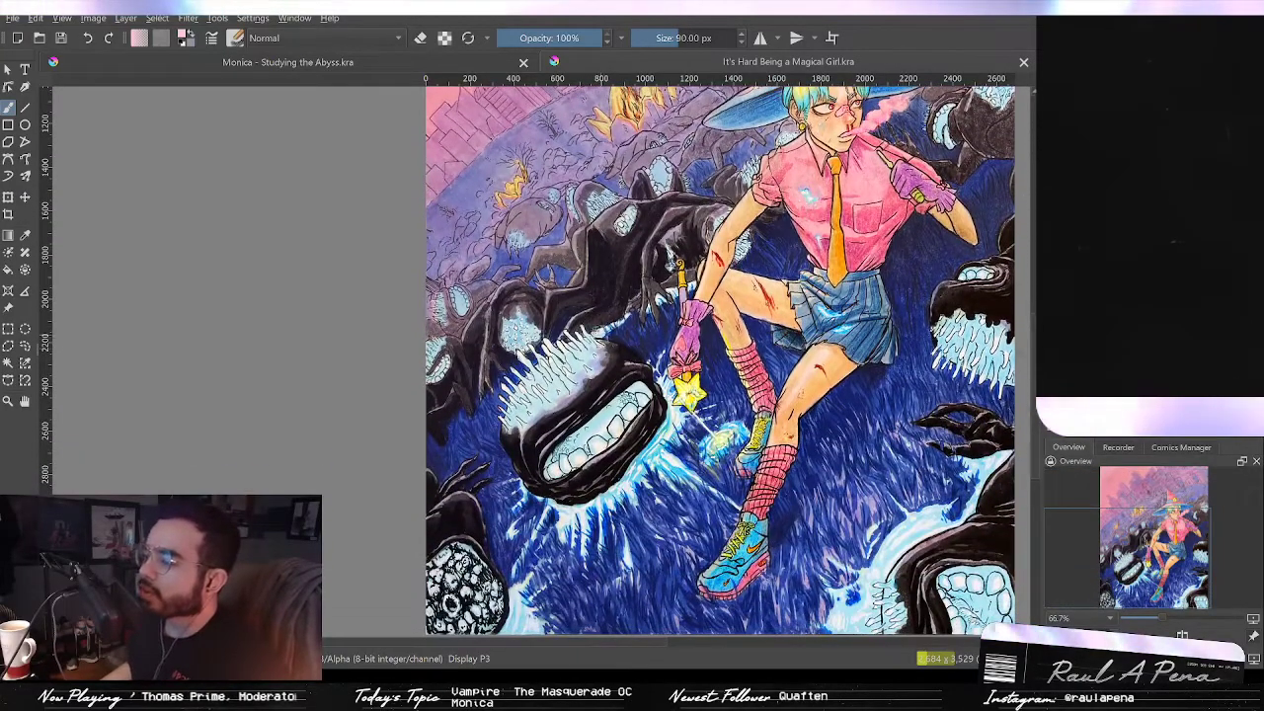
pyautogui.scroll(2, 593, 334)
pyautogui.scroll(-1, 627, 357)
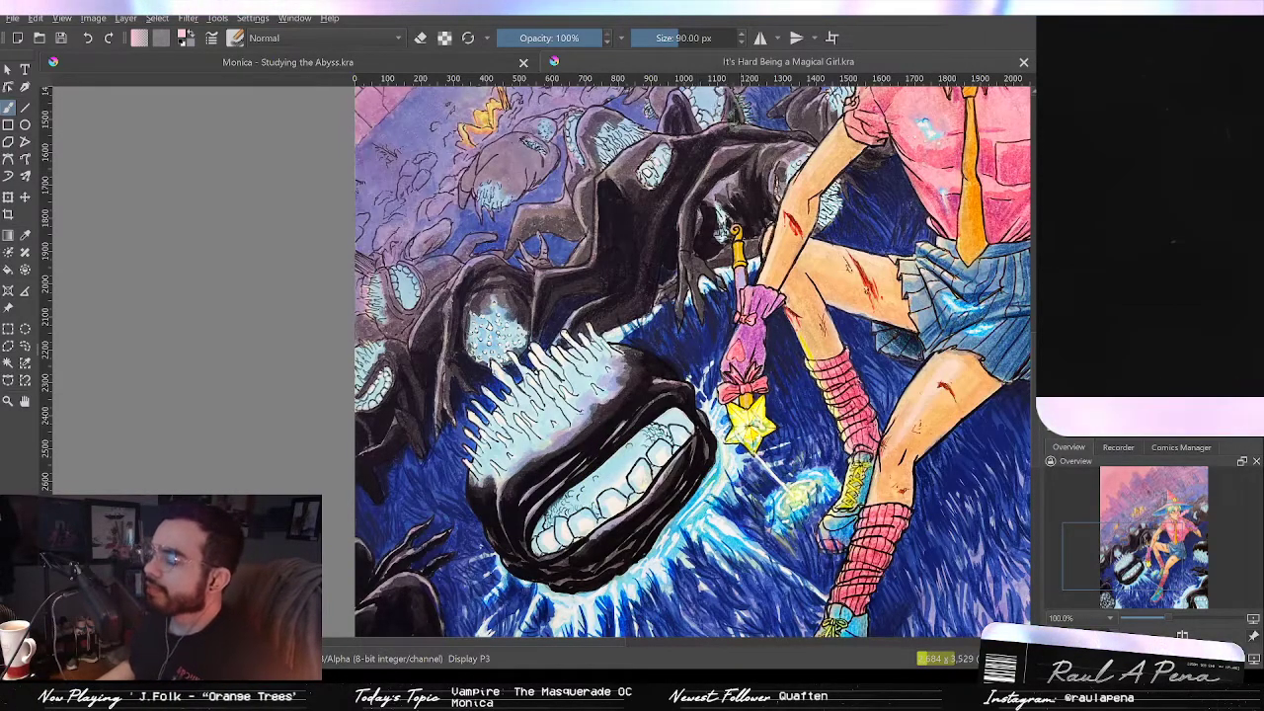
pyautogui.scroll(-2, 757, 128)
pyautogui.moveTo(758, 128); pyautogui.dragTo(617, 314)
pyautogui.scroll(3, 735, 235)
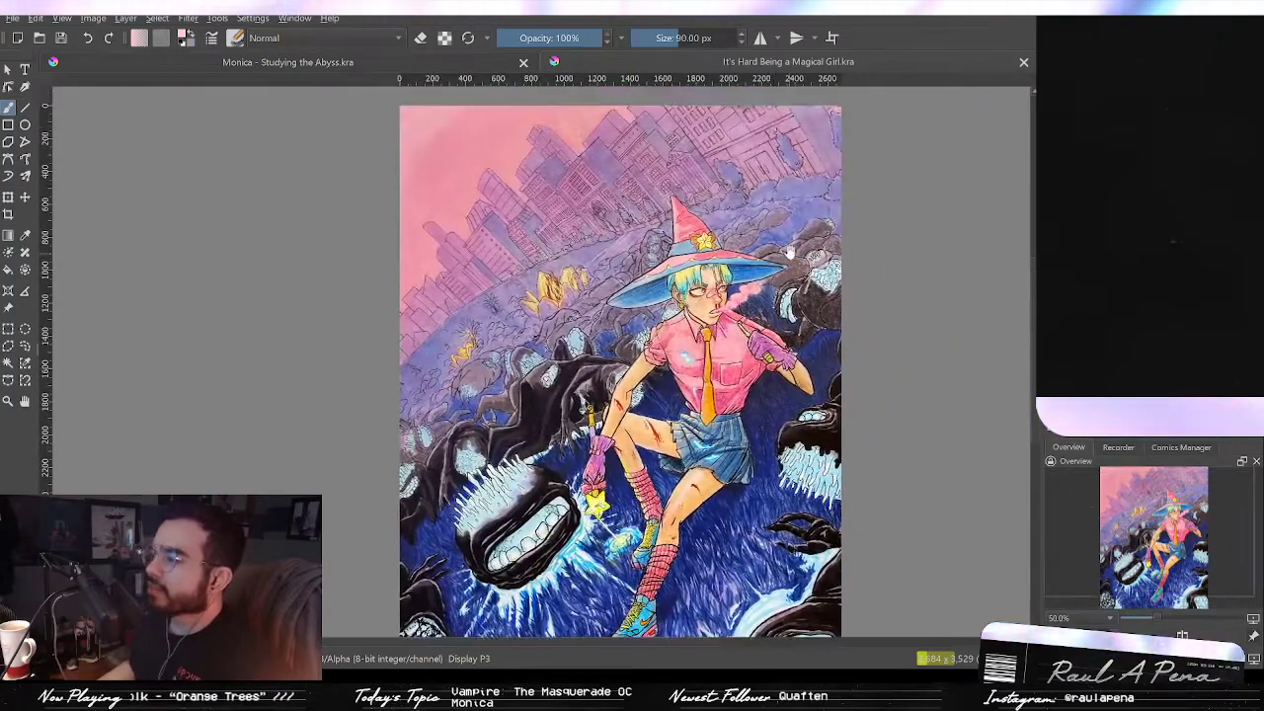
pyautogui.scroll(-2, 717, 299)
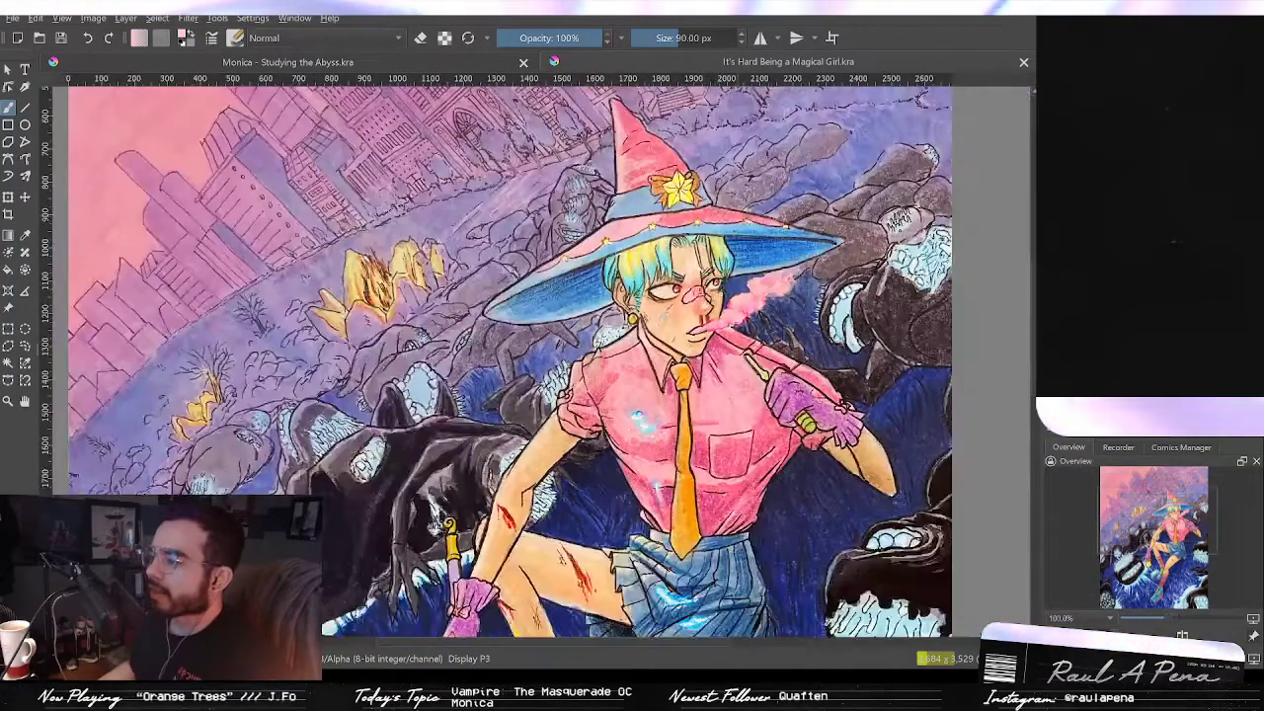
pyautogui.scroll(-1, 744, 212)
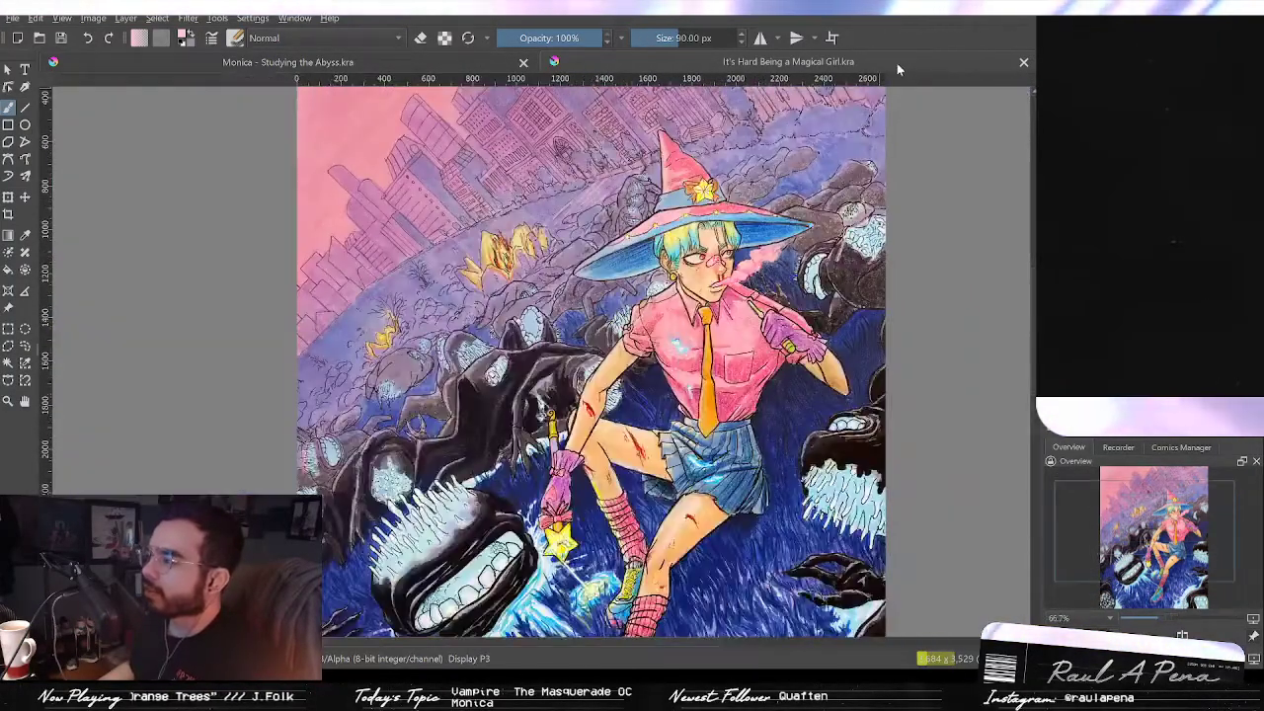
pyautogui.click(1024, 64)
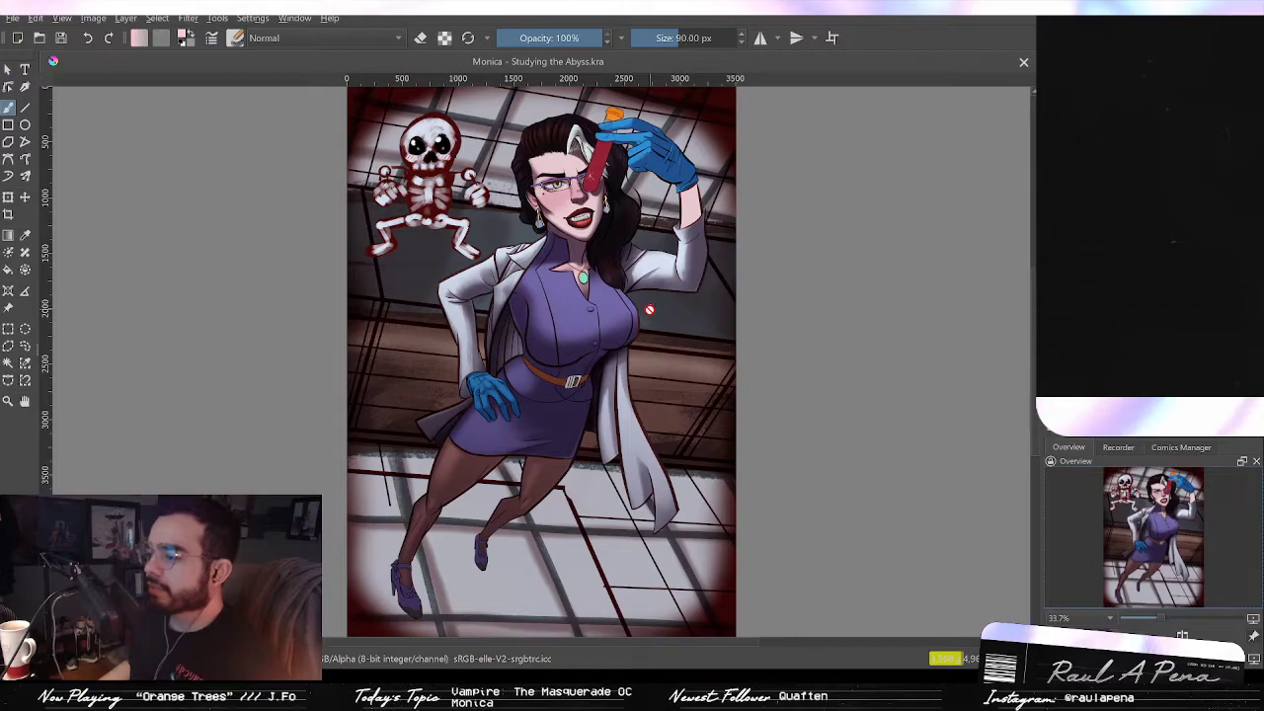
# Step: Examine the Monica illustration, working in towards the pendant at her neckline
pyautogui.press('1')
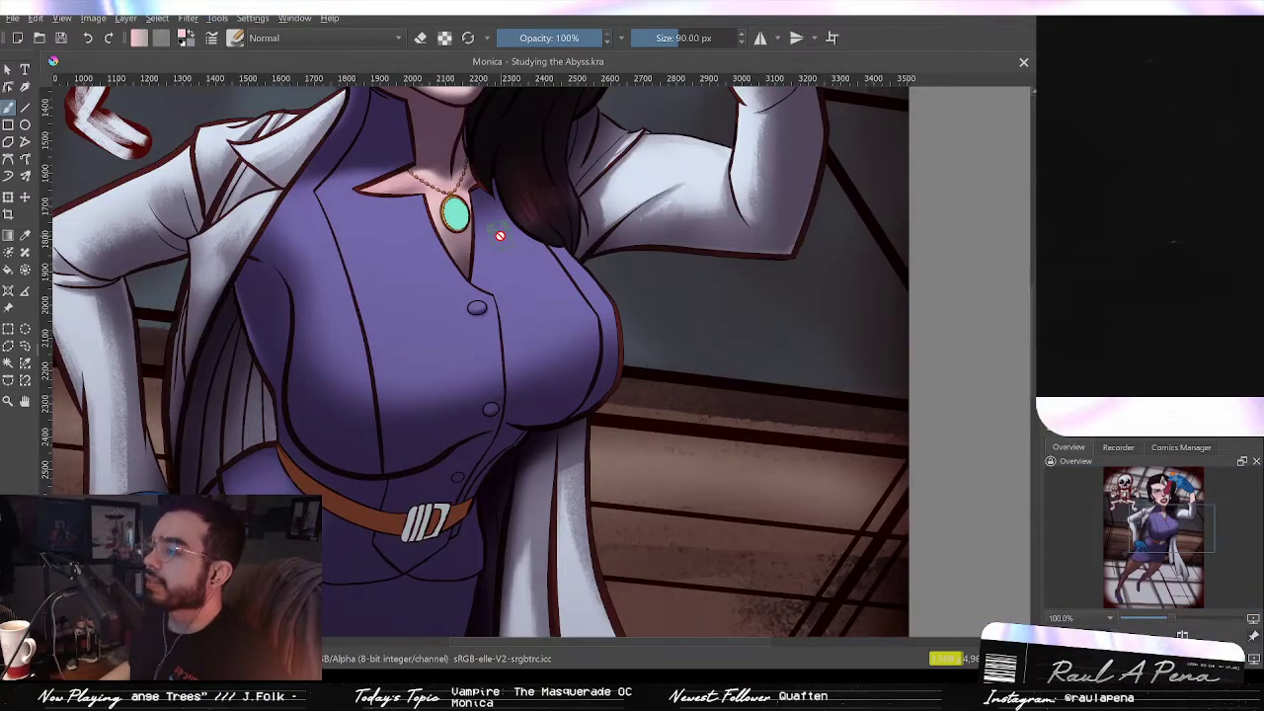
pyautogui.scroll(-2, 500, 236)
pyautogui.moveTo(444, 333); pyautogui.dragTo(500, 223)
pyautogui.moveTo(478, 305); pyautogui.dragTo(531, 240)
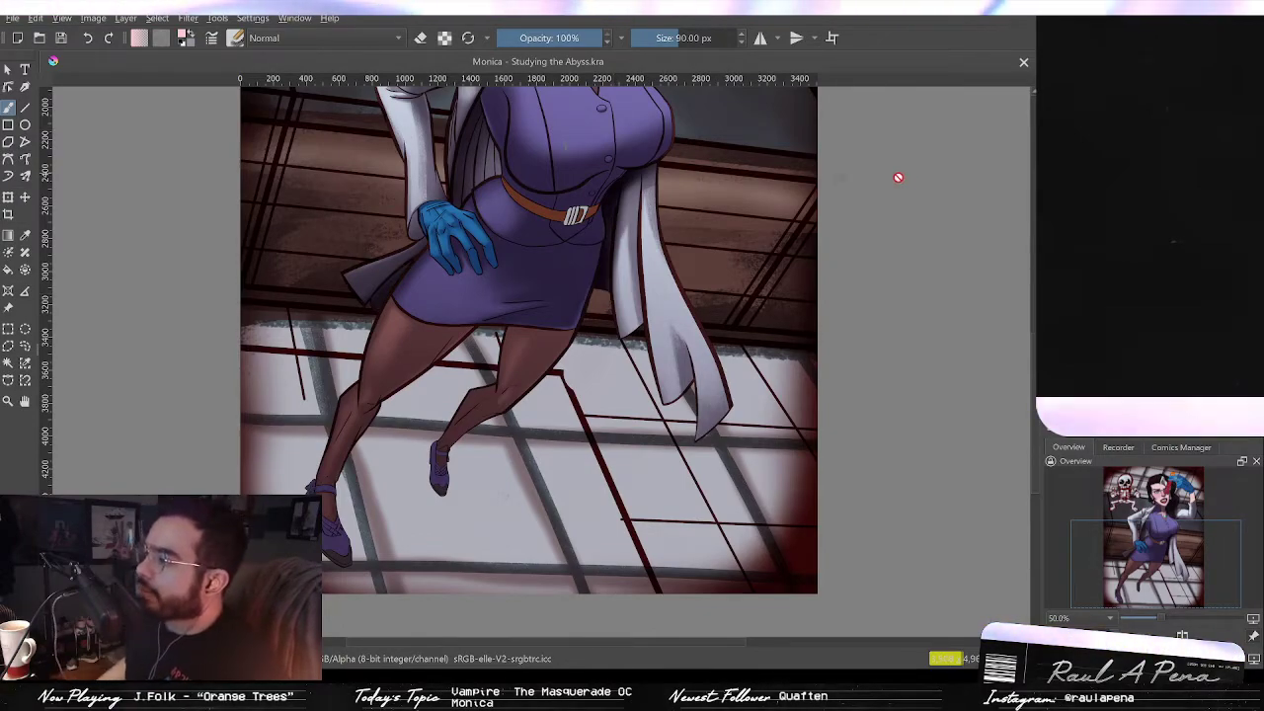
pyautogui.scroll(-1, 889, 174)
pyautogui.scroll(2, 886, 171)
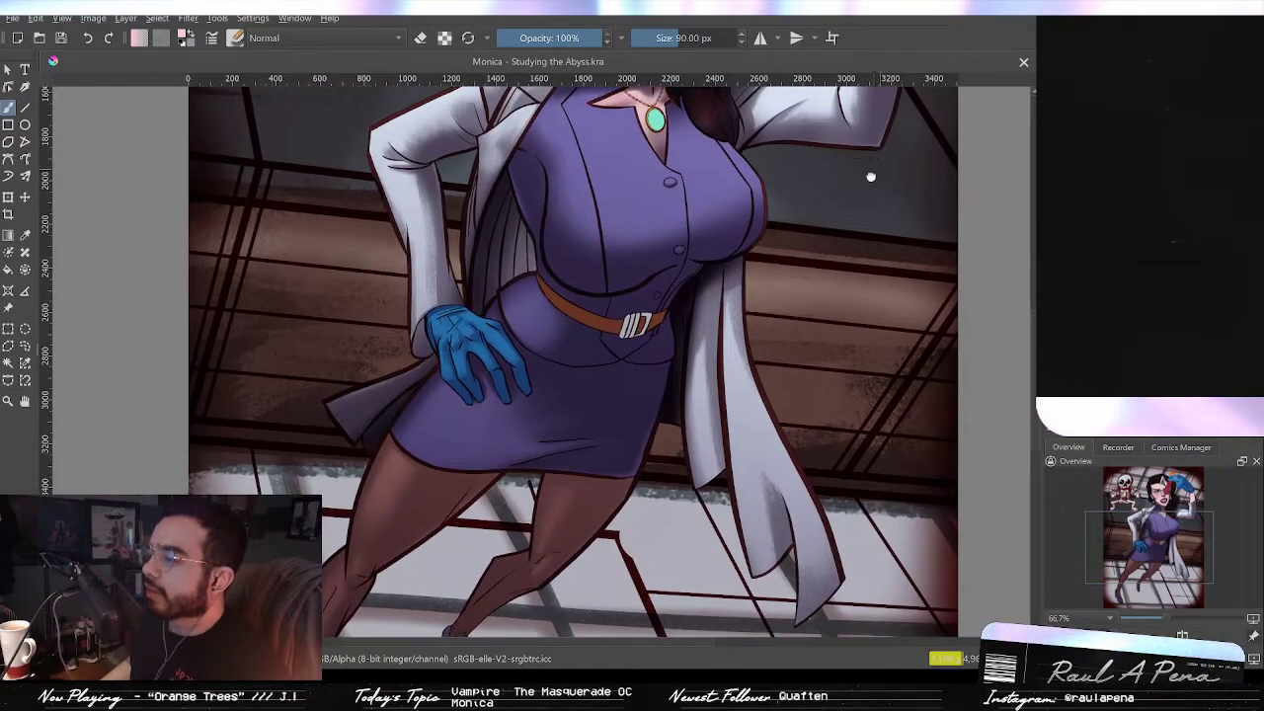
pyautogui.moveTo(872, 177); pyautogui.dragTo(912, 314)
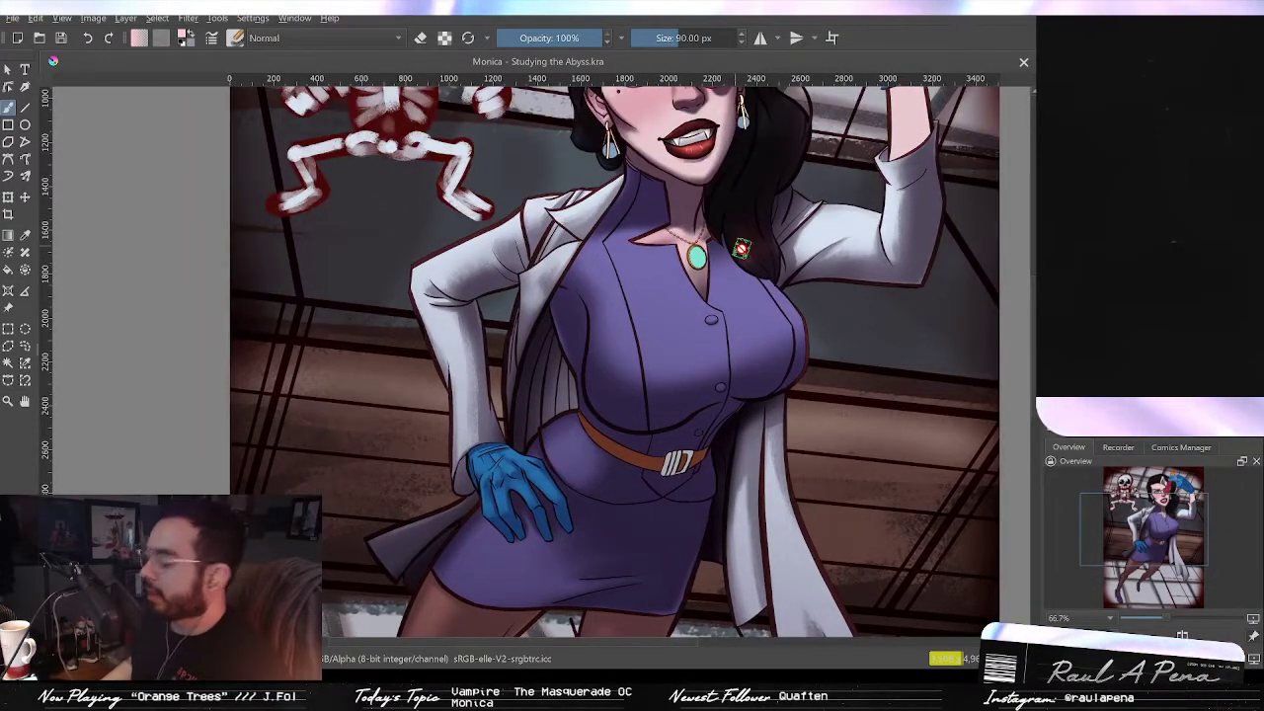
pyautogui.moveTo(1021, 249)
pyautogui.mouseDown()
pyautogui.moveTo(892, 305)
pyautogui.moveTo(945, 388)
pyautogui.mouseUp()
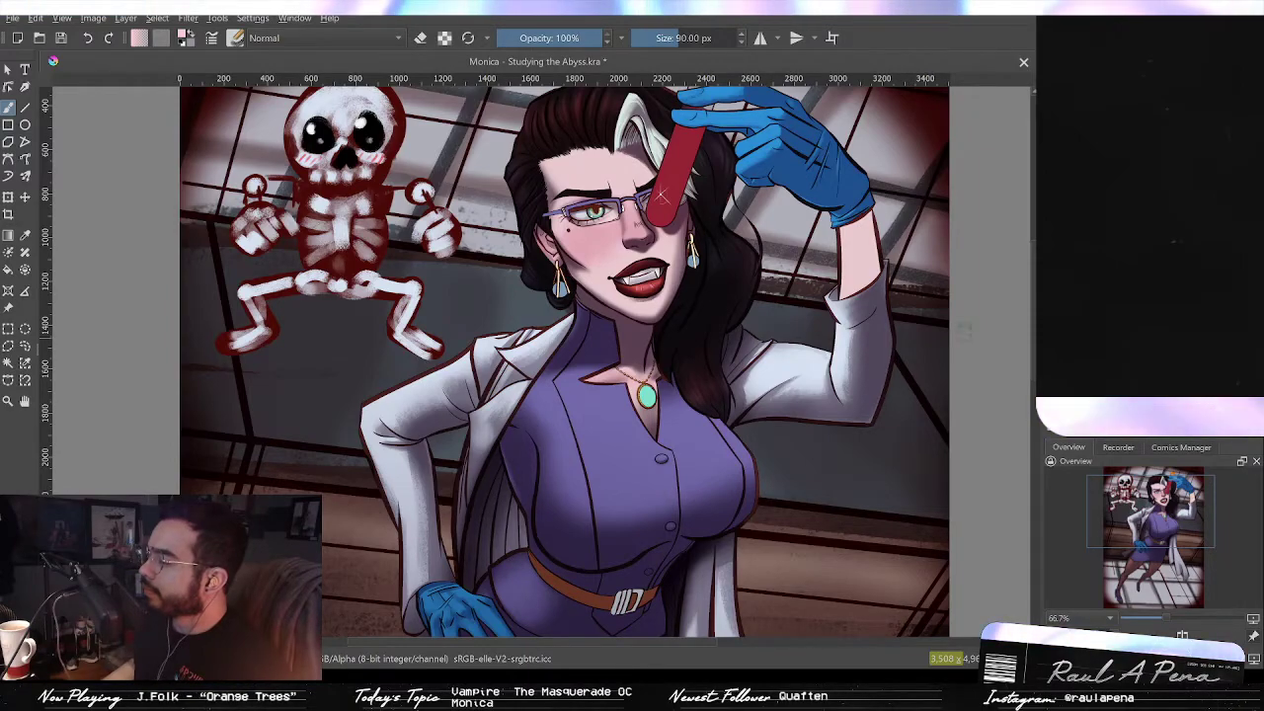
pyautogui.scroll(4, 678, 367)
pyautogui.moveTo(541, 357); pyautogui.dragTo(607, 290)
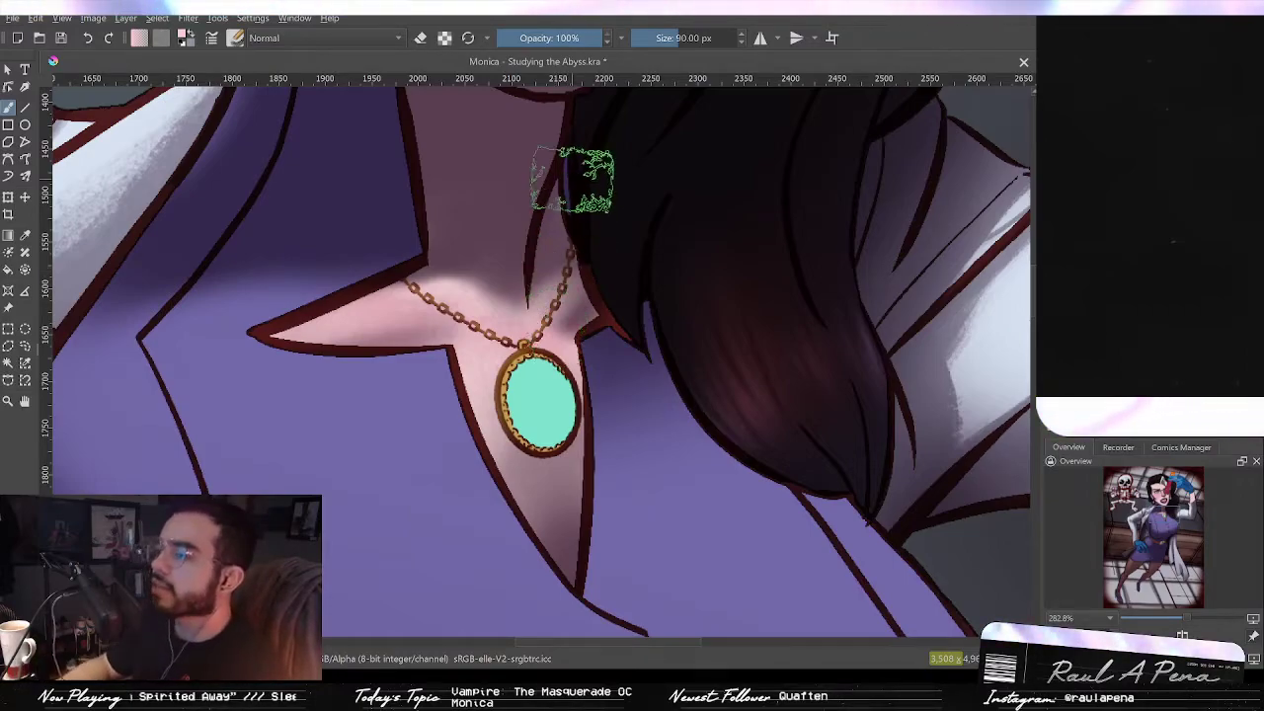
# Step: Shrink the brush to about 18 px and try a blue stroke inside the pendant's gem, then undo it
pyautogui.moveTo(600, 335)
pyautogui.mouseDown()
pyautogui.moveTo(521, 335)
pyautogui.moveTo(549, 335)
pyautogui.mouseUp()
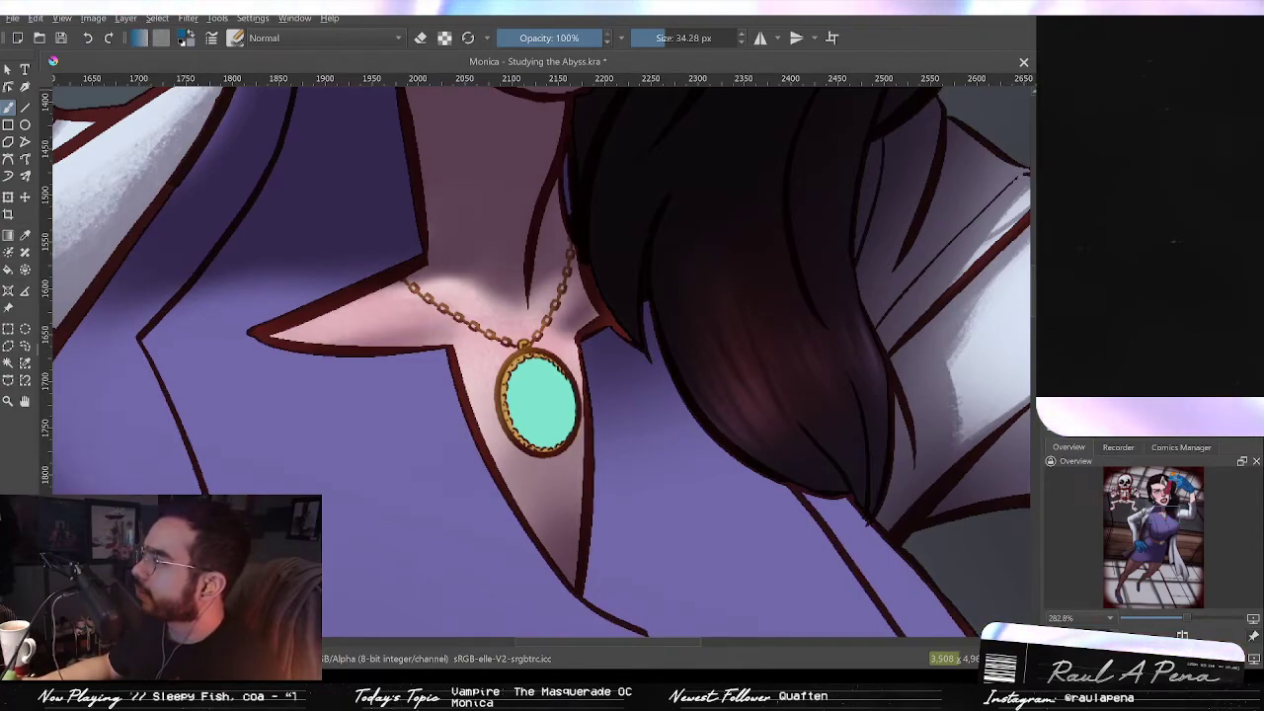
pyautogui.scroll(-2, 592, 360)
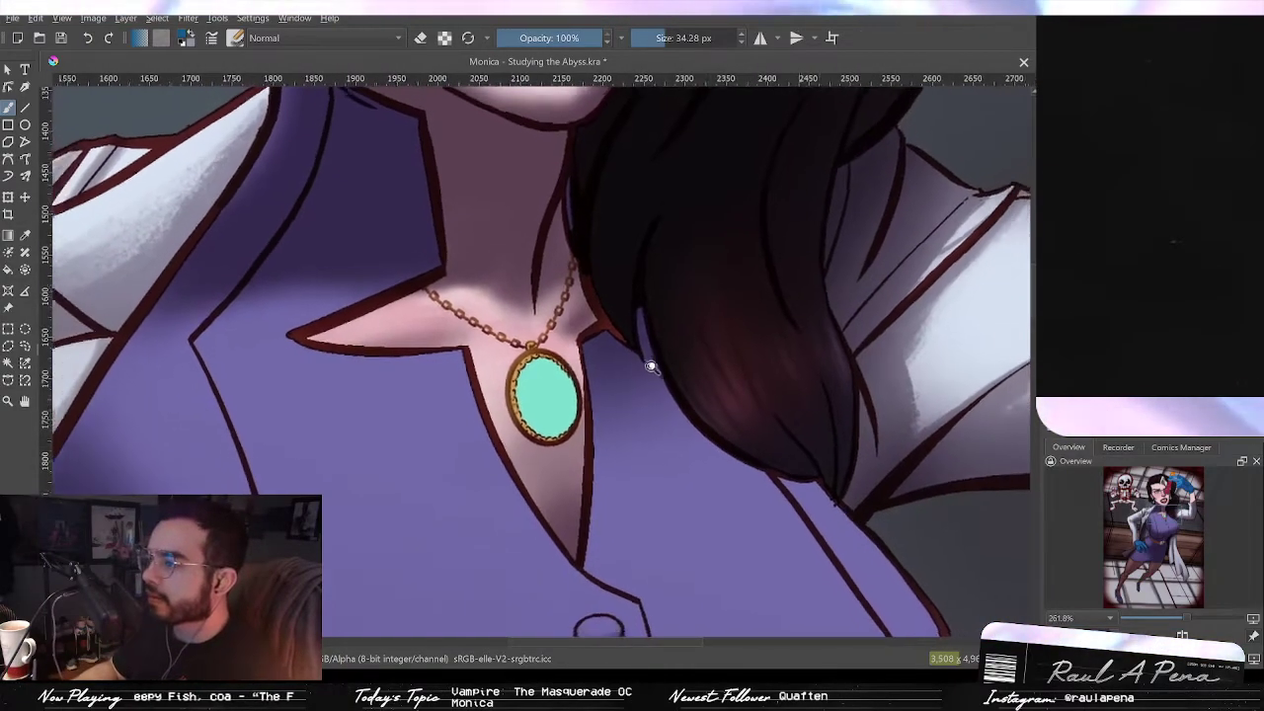
pyautogui.scroll(3, 593, 361)
pyautogui.moveTo(562, 347)
pyautogui.mouseDown()
pyautogui.moveTo(569, 368)
pyautogui.moveTo(533, 382)
pyautogui.moveTo(736, 353)
pyautogui.moveTo(676, 405)
pyautogui.mouseUp()
pyautogui.keyDown('ctrl'); pyautogui.moveTo(468, 281); pyautogui.dragTo(499, 265); pyautogui.keyUp('ctrl')
pyautogui.moveTo(707, 426); pyautogui.dragTo(713, 492)
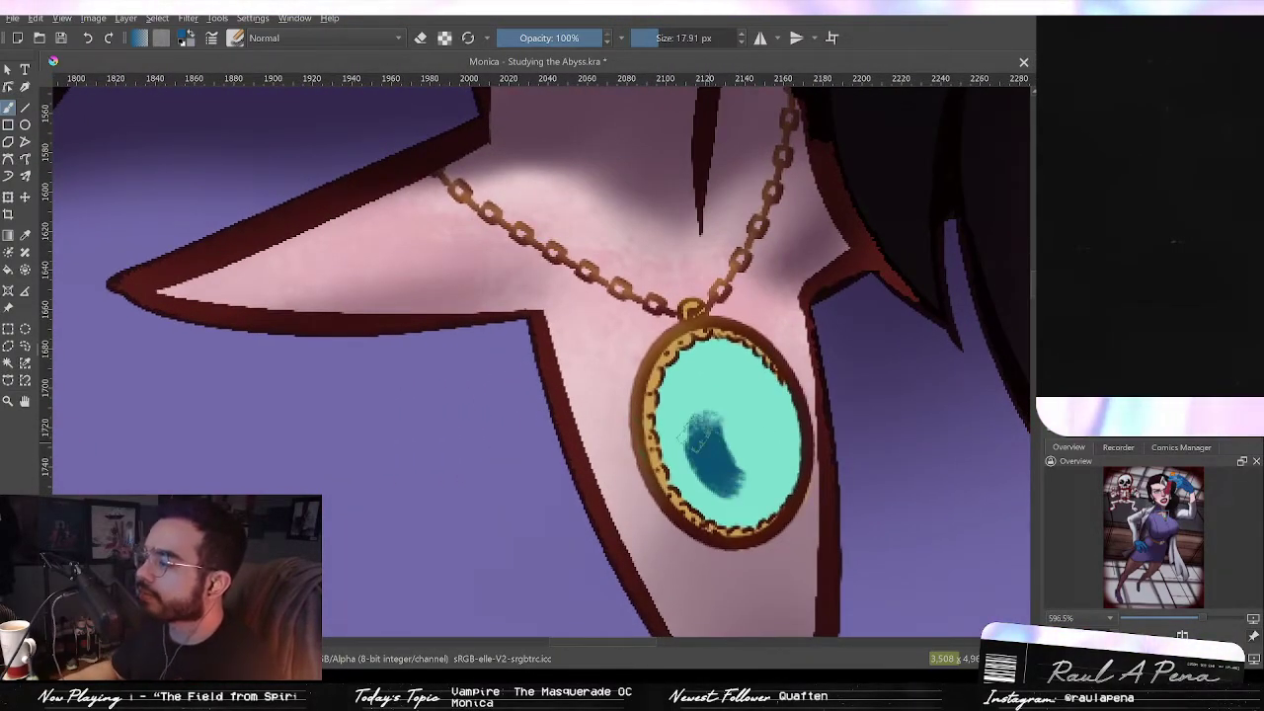
pyautogui.hotkey('ctrl', 'z')
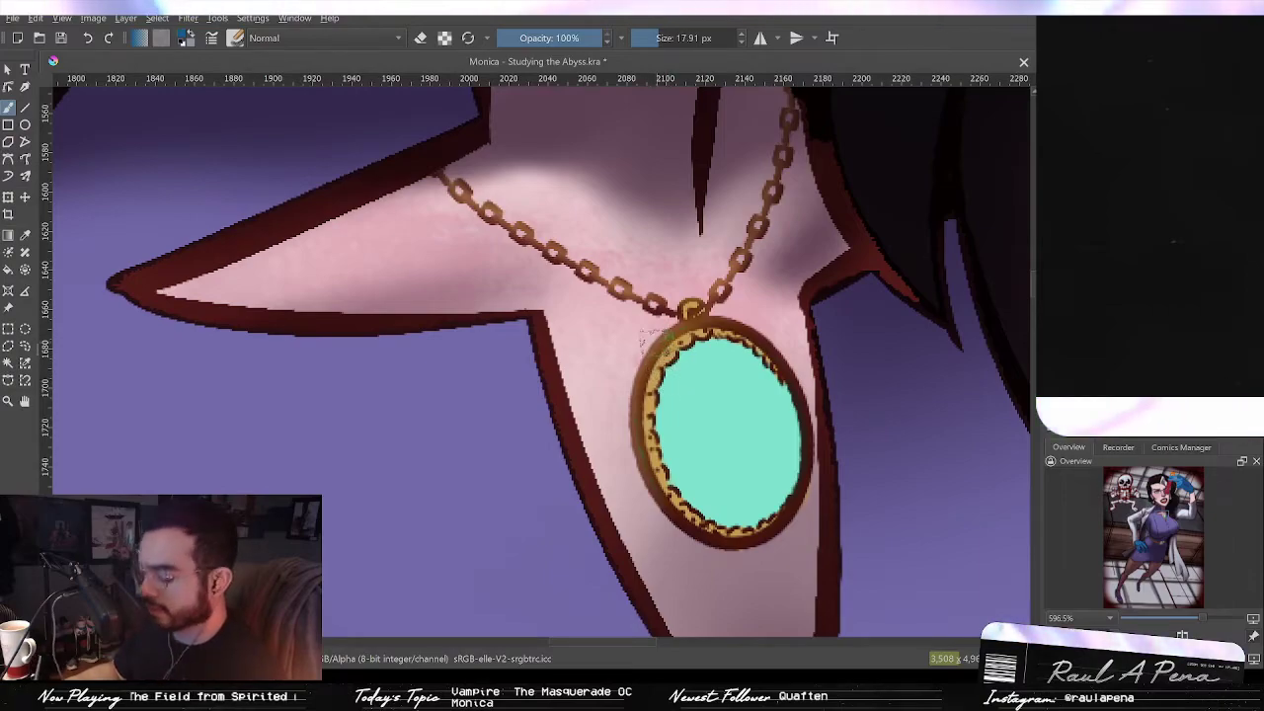
# Step: Brush dark blue vertical streaks into the pendant's gem with a 7.23 px brush, undoing stray strokes
pyautogui.keyDown('ctrl'); pyautogui.moveTo(701, 353); pyautogui.dragTo(699, 364); pyautogui.keyUp('ctrl')
pyautogui.moveTo(707, 433)
pyautogui.keyDown('shift'); pyautogui.mouseDown()
pyautogui.moveTo(662, 435)
pyautogui.moveTo(717, 503)
pyautogui.mouseUp(); pyautogui.keyUp('shift')
pyautogui.moveTo(704, 435)
pyautogui.mouseDown()
pyautogui.moveTo(726, 498)
pyautogui.moveTo(735, 489)
pyautogui.mouseUp()
pyautogui.moveTo(726, 403); pyautogui.dragTo(743, 484)
pyautogui.hotkey('ctrl', 'z')
pyautogui.moveTo(721, 388); pyautogui.dragTo(742, 449)
pyautogui.moveTo(735, 367); pyautogui.dragTo(779, 490)
pyautogui.moveTo(770, 353); pyautogui.dragTo(780, 489)
pyautogui.moveTo(782, 397)
pyautogui.mouseDown()
pyautogui.moveTo(790, 486)
pyautogui.moveTo(768, 510)
pyautogui.moveTo(747, 494)
pyautogui.mouseUp()
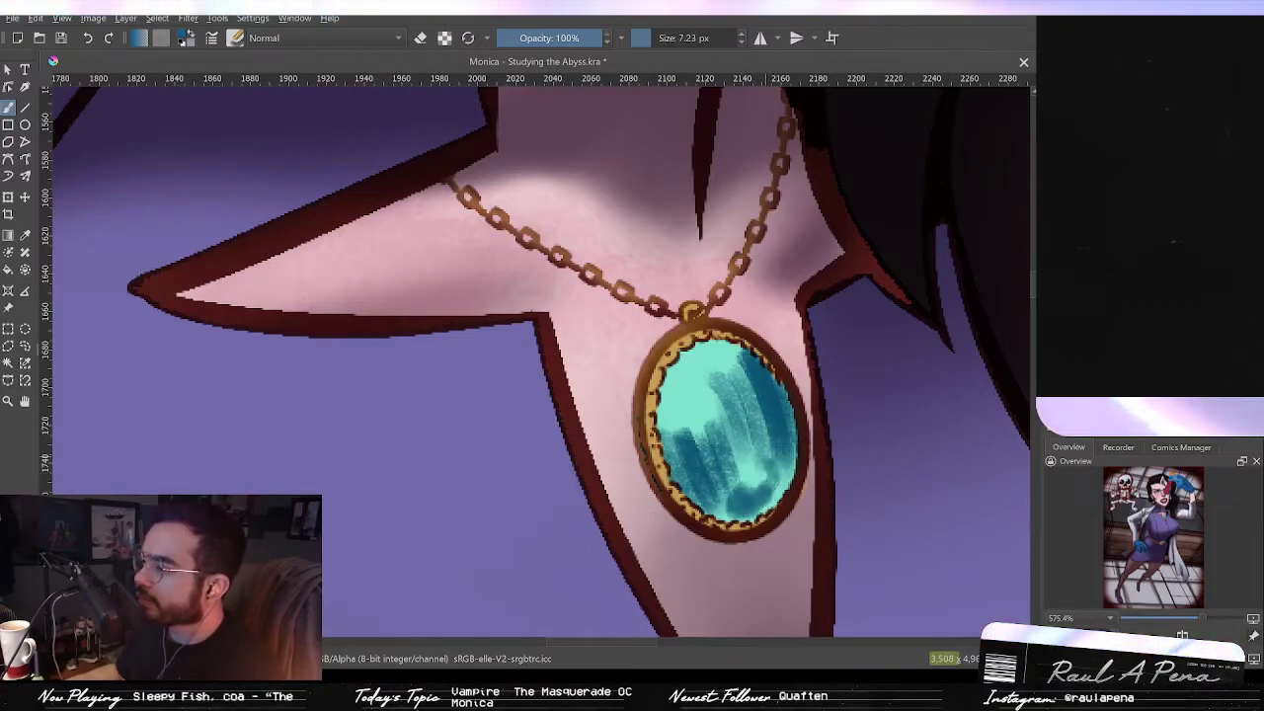
pyautogui.hotkey('ctrl', 'z')
# Step: Add more blue streaks across the gem to deepen its faceted look
pyautogui.moveTo(695, 351); pyautogui.dragTo(690, 439)
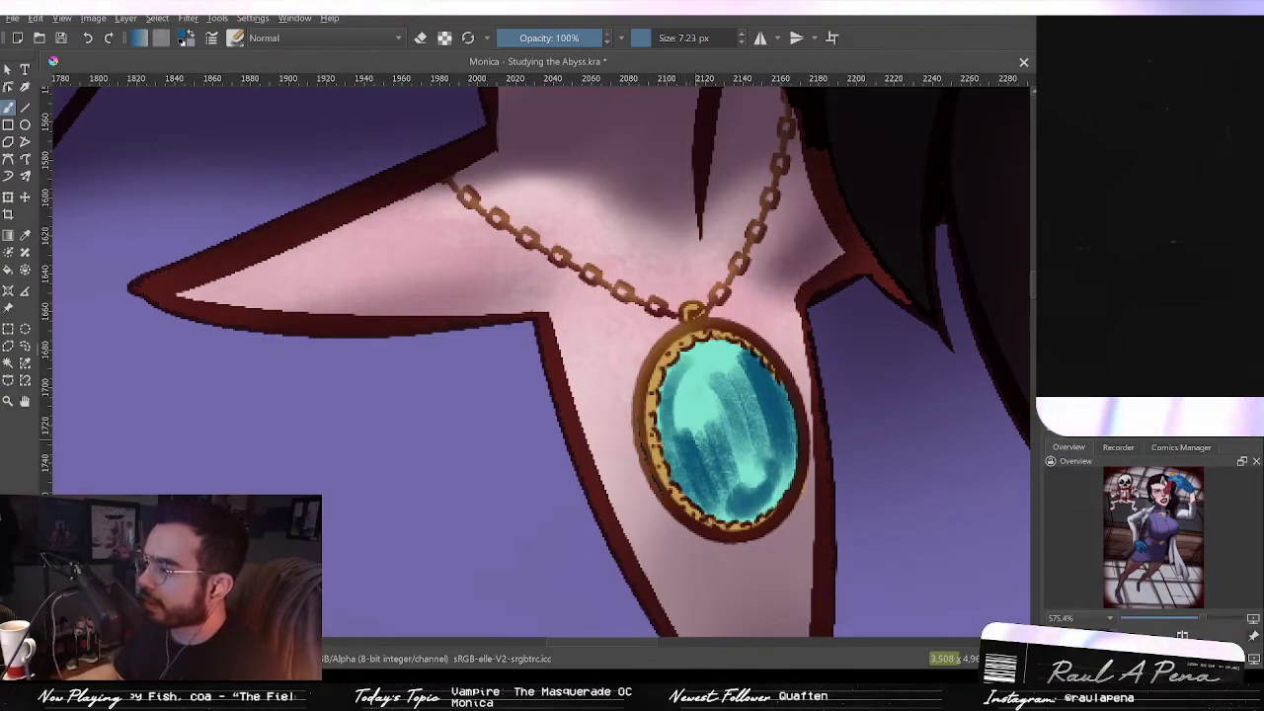
pyautogui.moveTo(726, 356)
pyautogui.mouseDown()
pyautogui.moveTo(781, 439)
pyautogui.moveTo(773, 401)
pyautogui.moveTo(787, 462)
pyautogui.mouseUp()
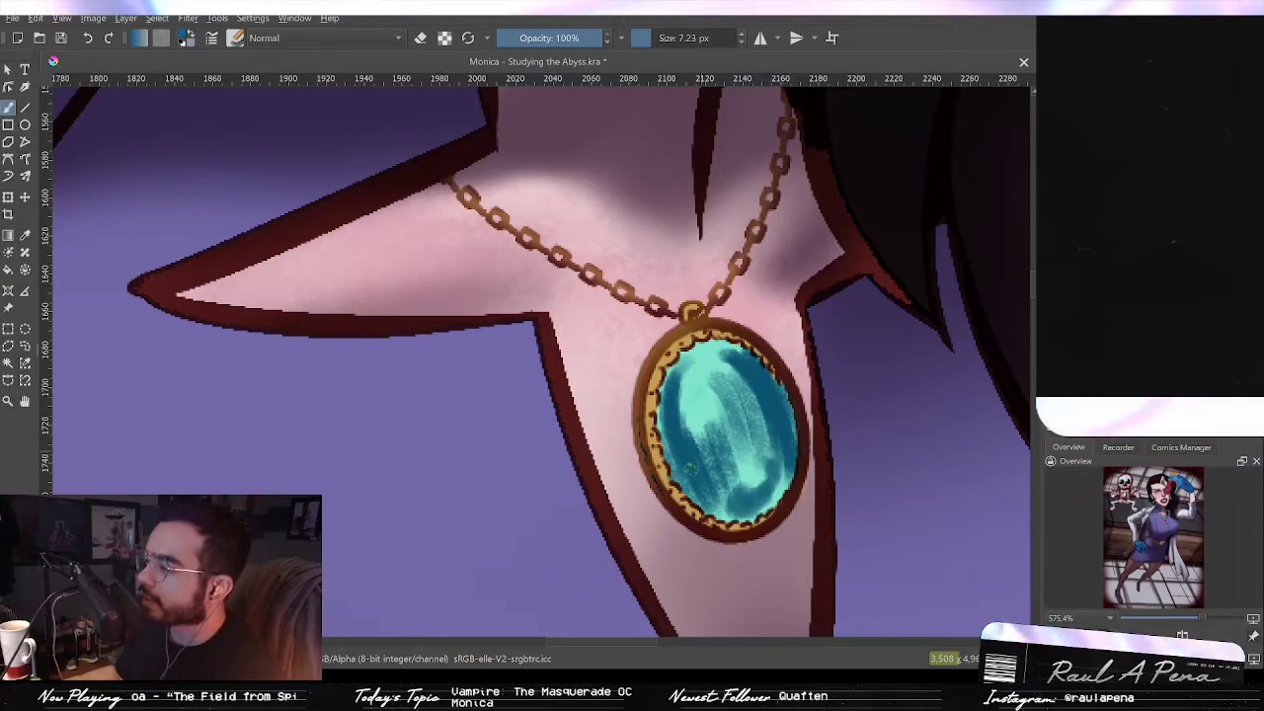
pyautogui.moveTo(698, 476); pyautogui.dragTo(719, 504)
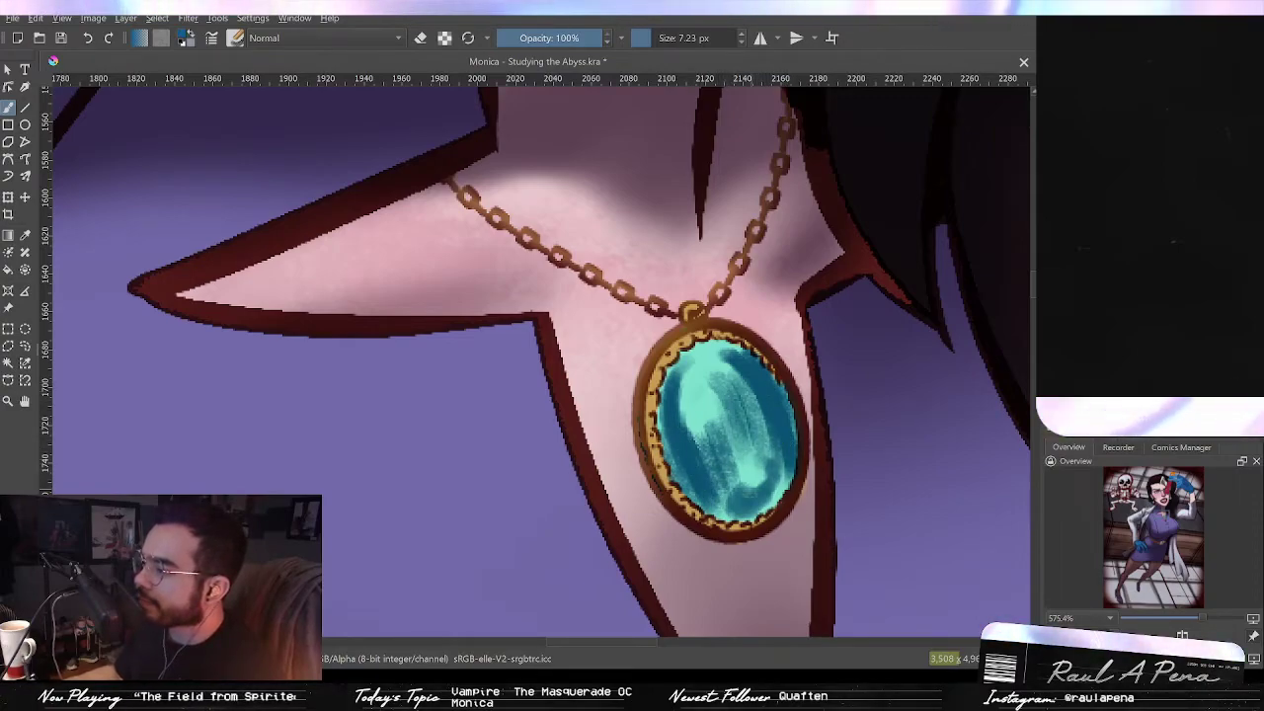
pyautogui.moveTo(730, 375)
pyautogui.mouseDown()
pyautogui.moveTo(762, 460)
pyautogui.moveTo(748, 433)
pyautogui.mouseUp()
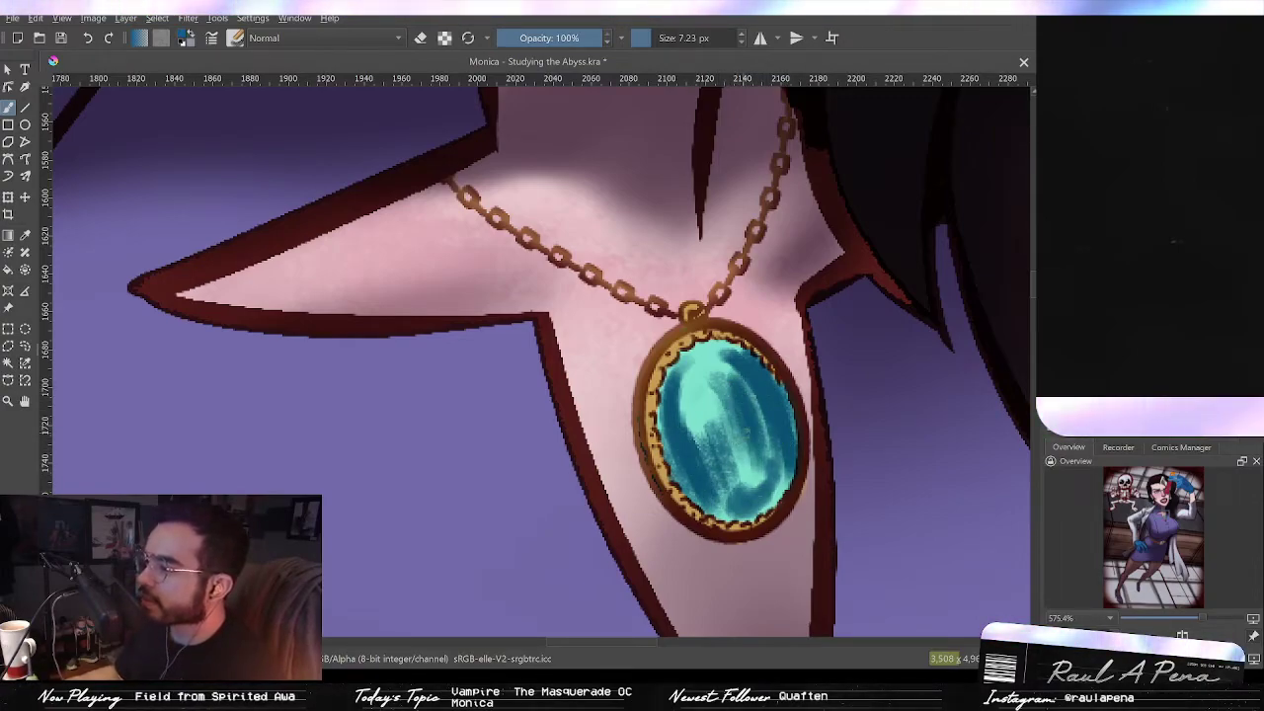
# Step: Erase small highlight marks into the gem and dab light spots along its edges
pyautogui.press('e')
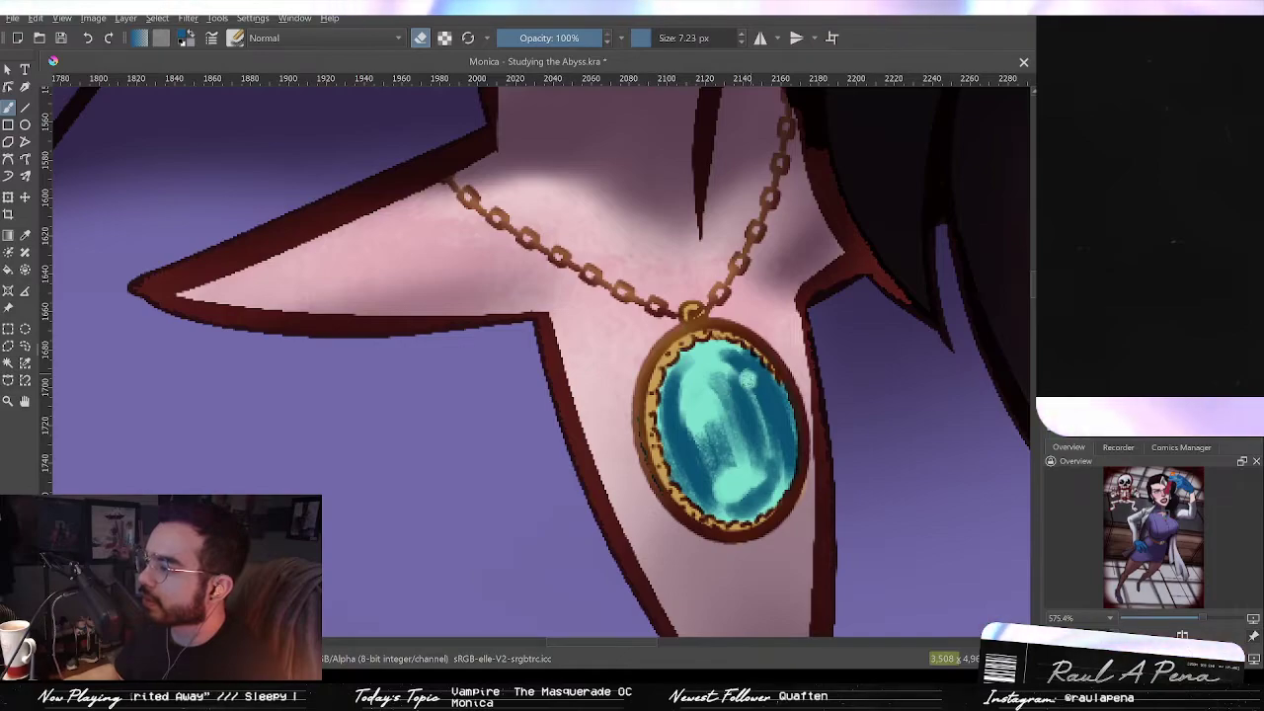
pyautogui.moveTo(694, 429); pyautogui.dragTo(696, 444)
pyautogui.click(685, 439)
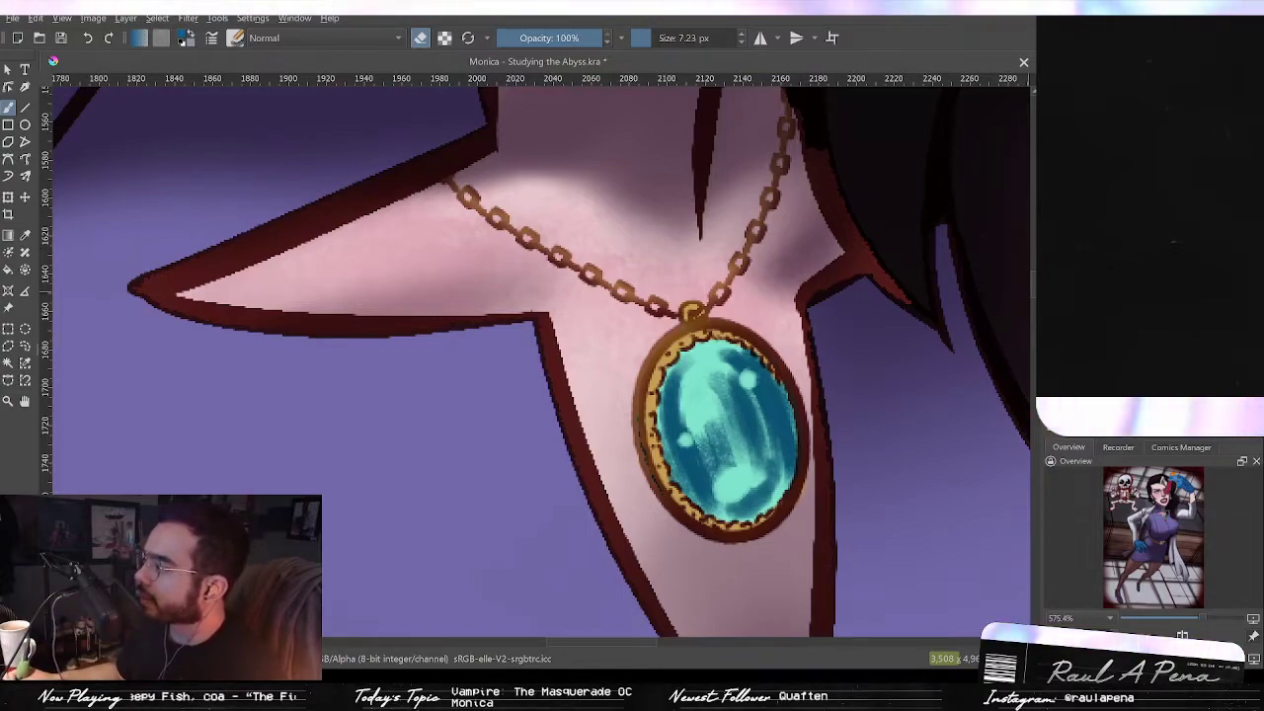
pyautogui.press('e')
pyautogui.keyDown('ctrl'); pyautogui.click(703, 390); pyautogui.keyUp('ctrl')
pyautogui.keyDown('ctrl'); pyautogui.click(778, 352); pyautogui.keyUp('ctrl')
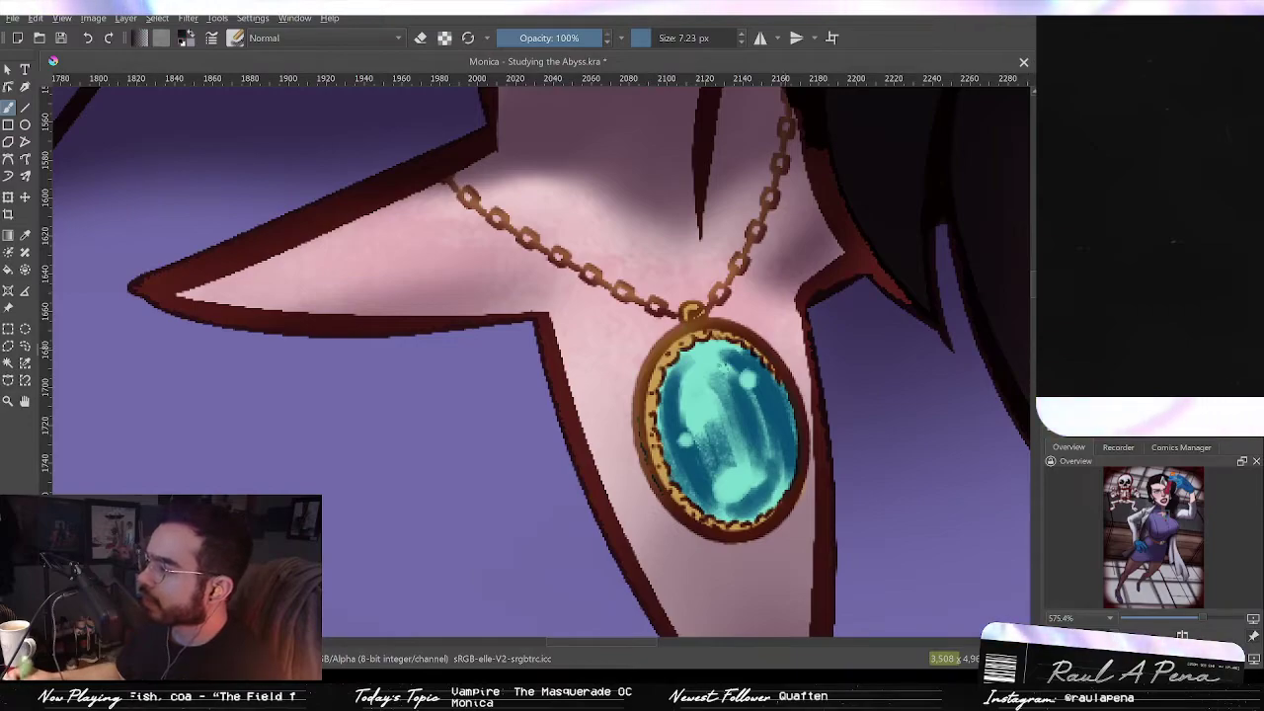
# Step: Refine the gem's streaks and highlights with further small strokes, undoing unwanted ones
pyautogui.moveTo(670, 380)
pyautogui.mouseDown()
pyautogui.moveTo(687, 460)
pyautogui.moveTo(710, 494)
pyautogui.mouseUp()
pyautogui.hotkey('ctrl', 'z')
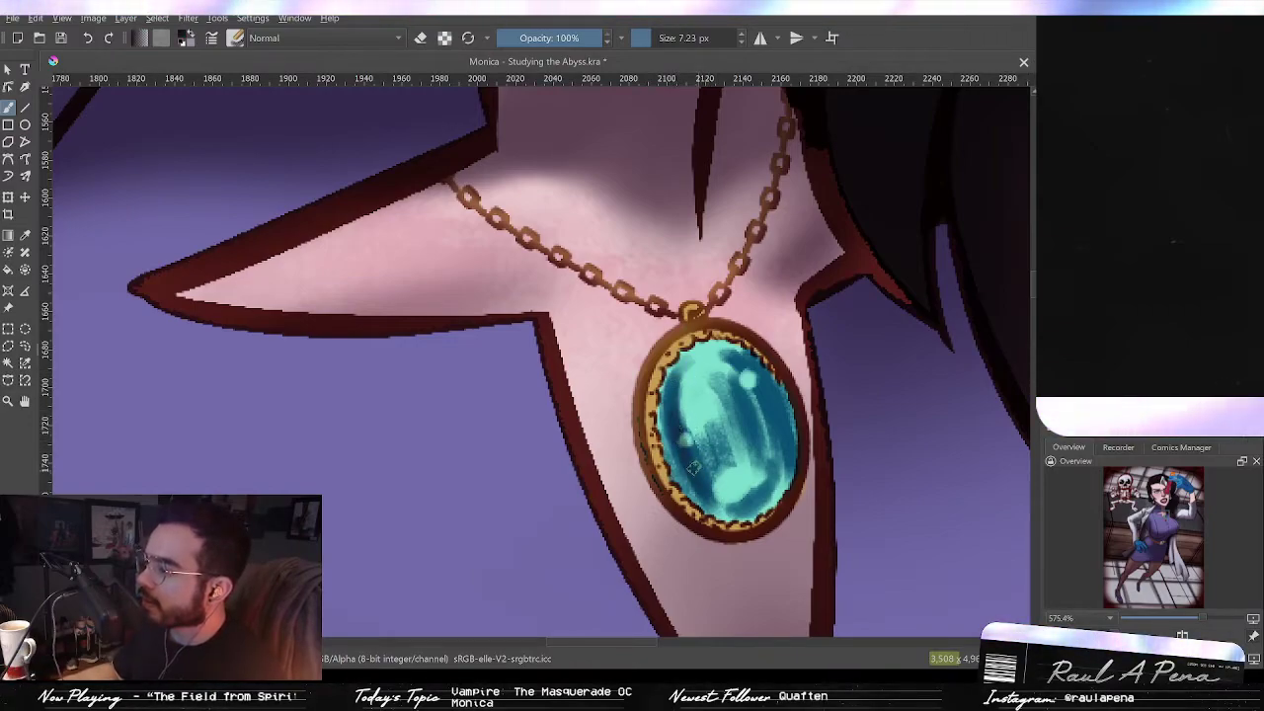
pyautogui.hotkey('ctrl', 'z')
pyautogui.moveTo(683, 451); pyautogui.dragTo(706, 494)
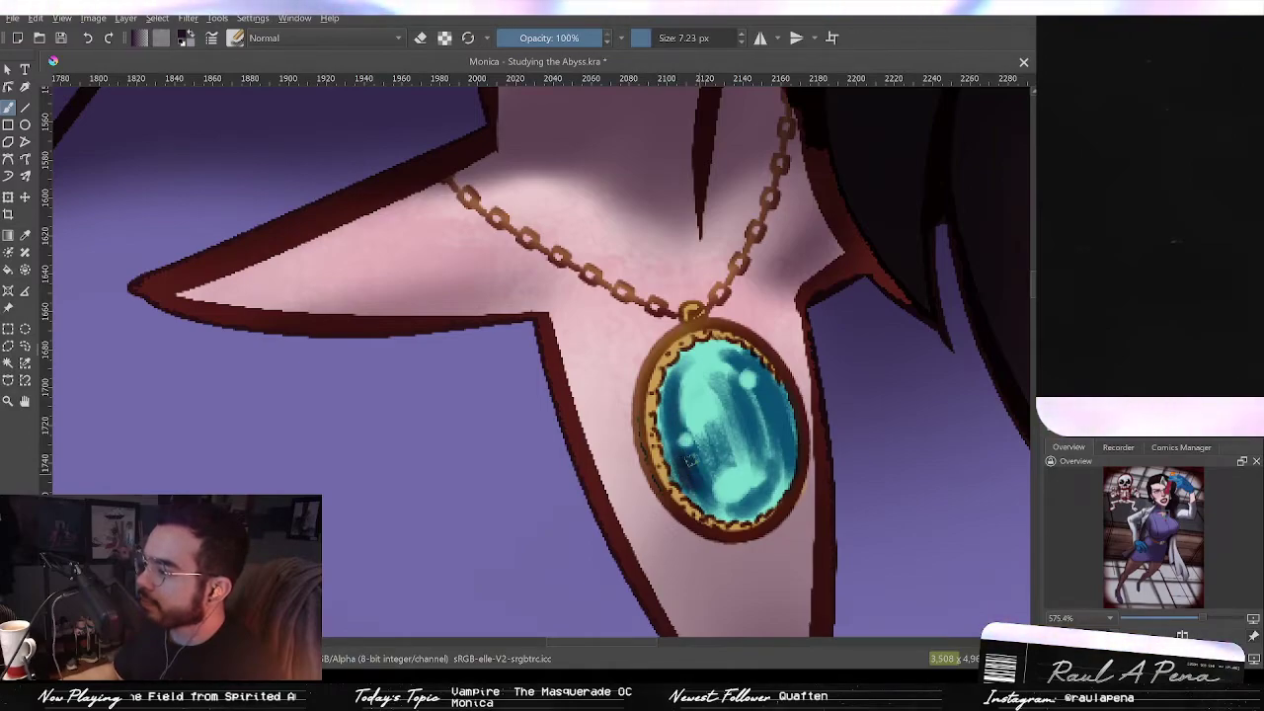
pyautogui.moveTo(743, 405); pyautogui.dragTo(750, 430)
pyautogui.moveTo(735, 383); pyautogui.dragTo(756, 430)
pyautogui.hotkey('ctrl', 'z')
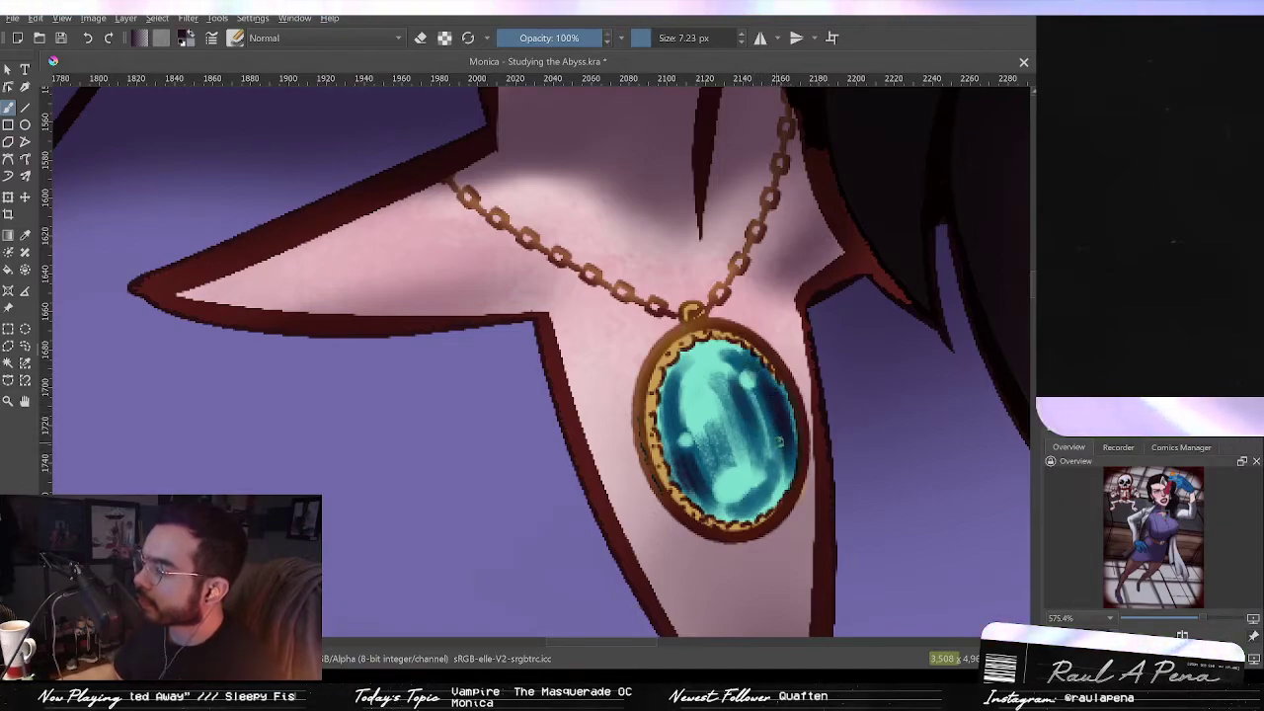
# Step: Sample the gem's teal colour, switch to the eraser, and zoom out to view the whole figure
pyautogui.keyDown('ctrl'); pyautogui.click(723, 378); pyautogui.keyUp('ctrl')
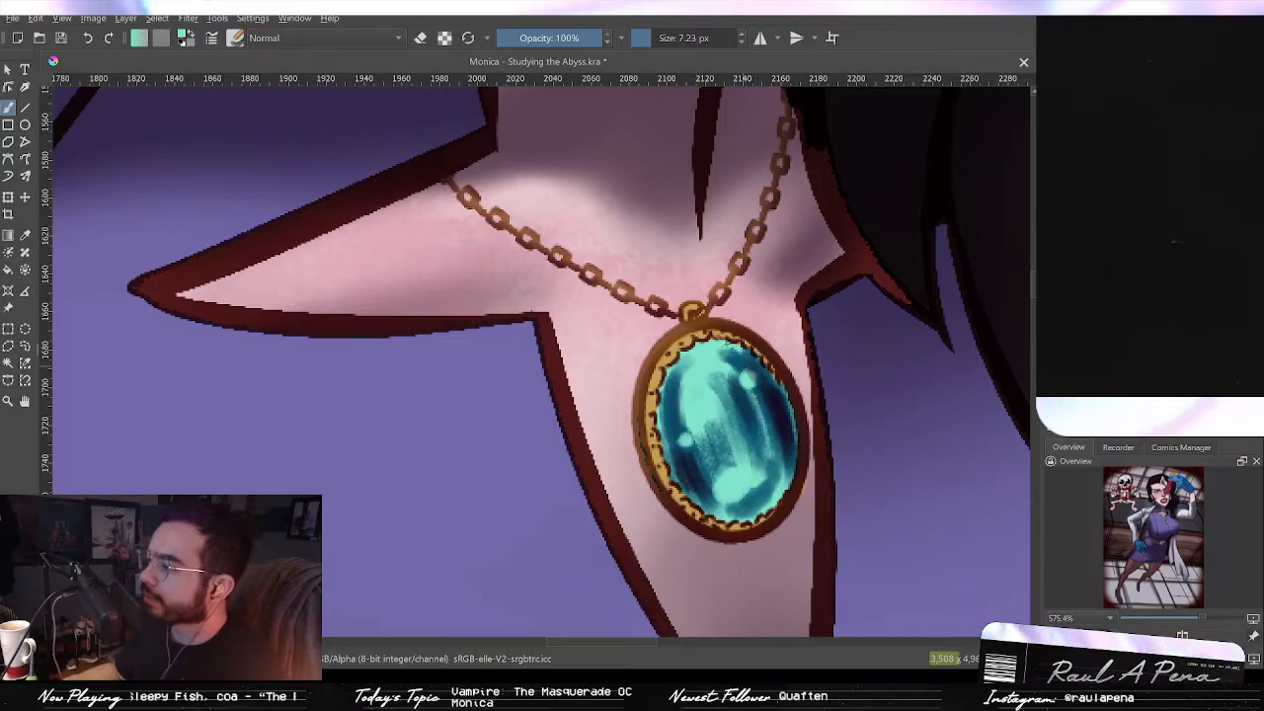
pyautogui.press('e')
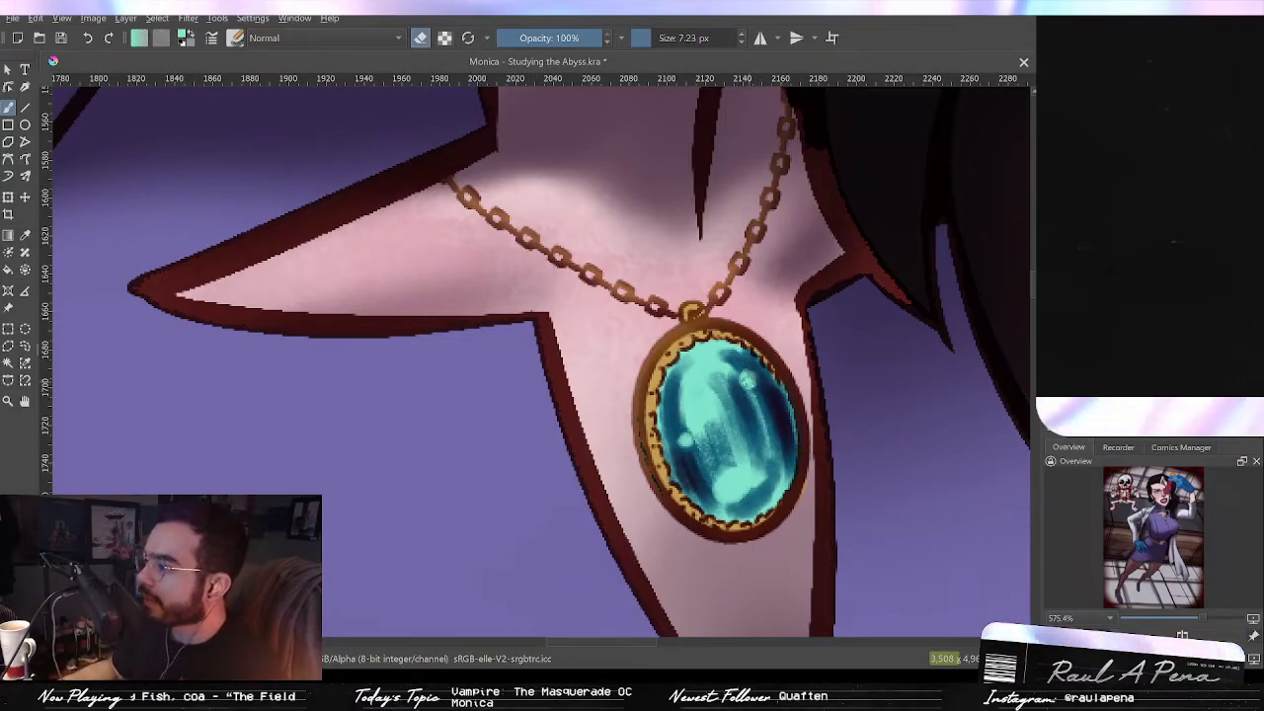
pyautogui.scroll(-2, 778, 466)
pyautogui.scroll(-5, 779, 466)
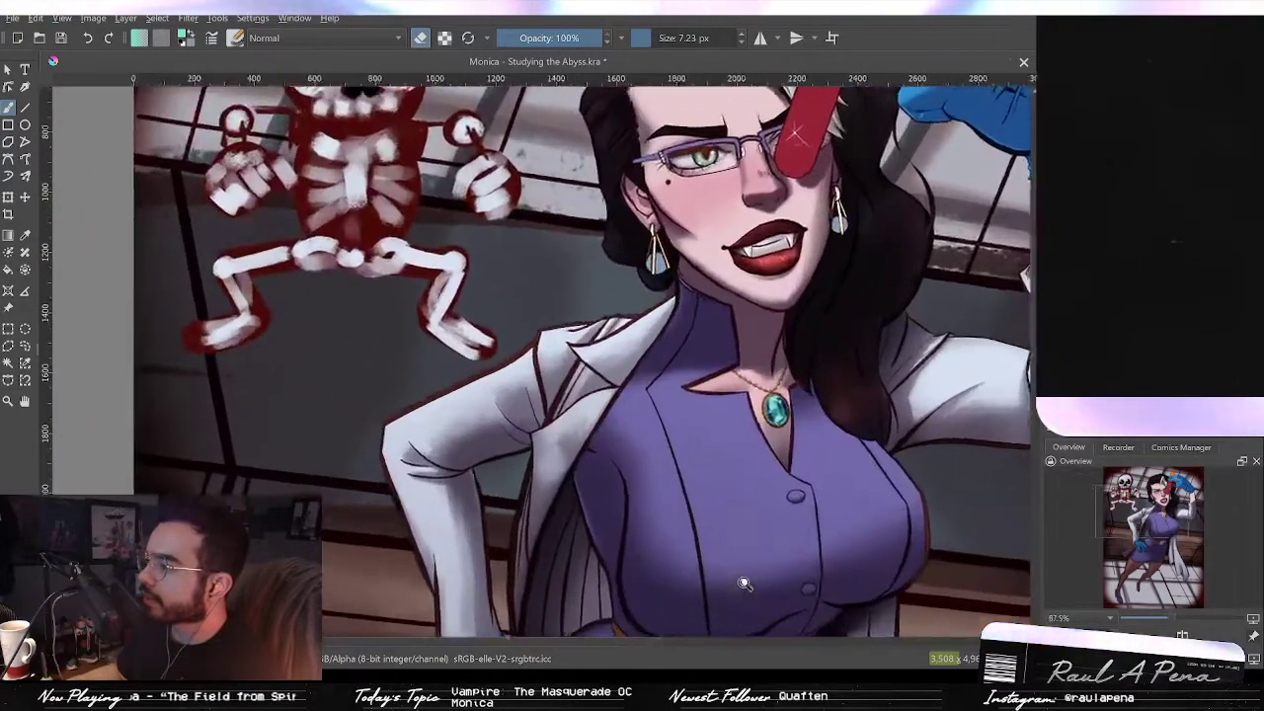
pyautogui.moveTo(745, 584); pyautogui.dragTo(748, 588)
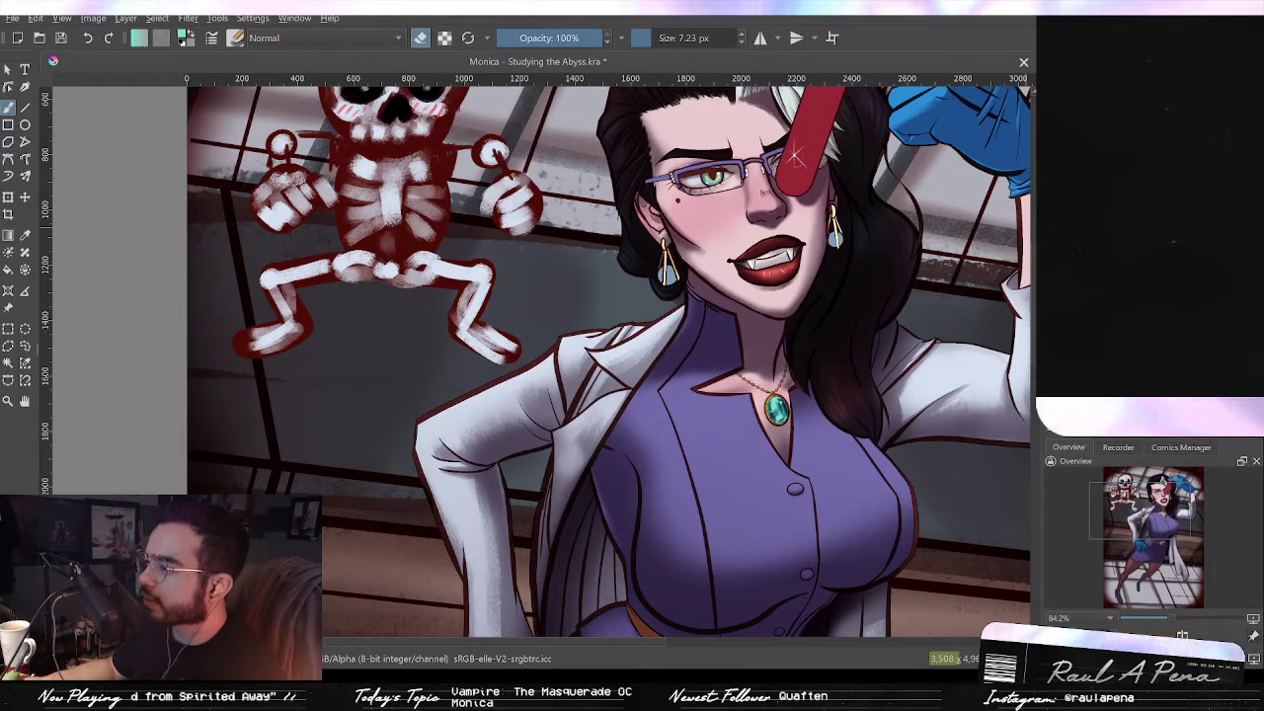
# Step: Zoom out to check the whole figure, then touch up the lower left edge of the pendant gem with a small stroke
pyautogui.scroll(-4, 1022, 356)
pyautogui.press('2')
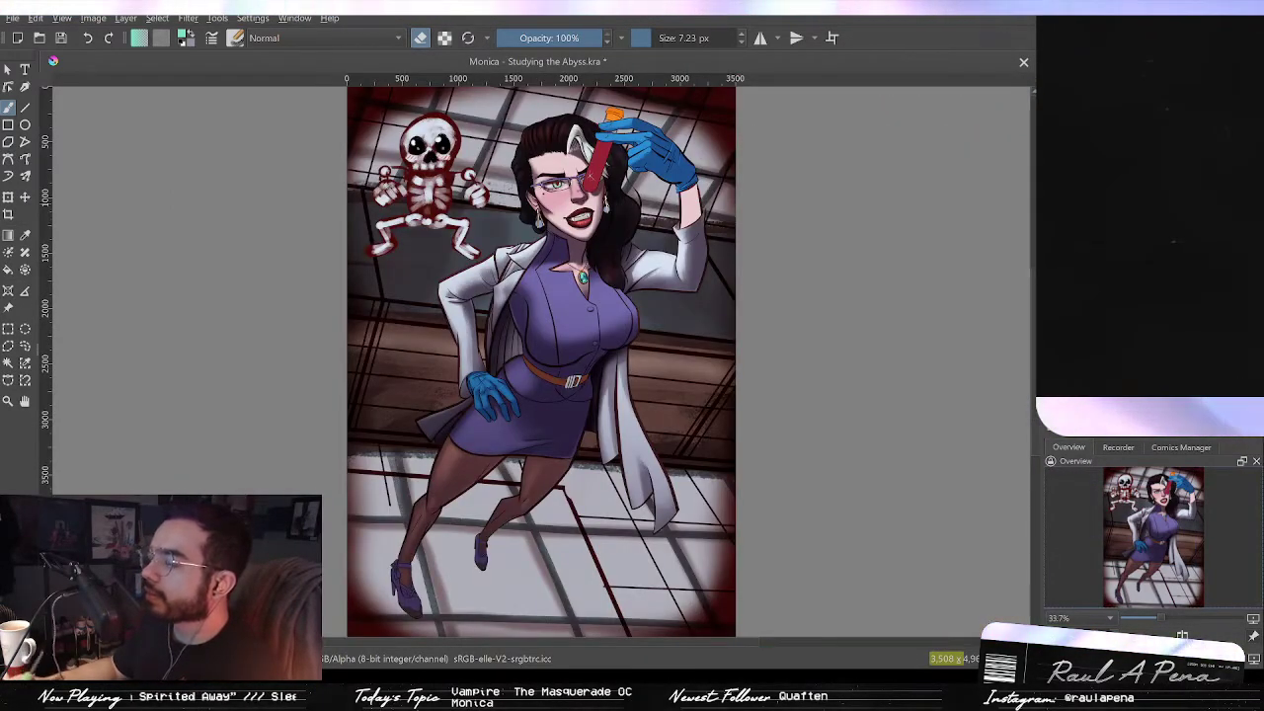
pyautogui.moveTo(681, 296); pyautogui.dragTo(864, 111)
pyautogui.moveTo(481, 263)
pyautogui.mouseDown()
pyautogui.moveTo(657, 375)
pyautogui.moveTo(868, 451)
pyautogui.mouseUp()
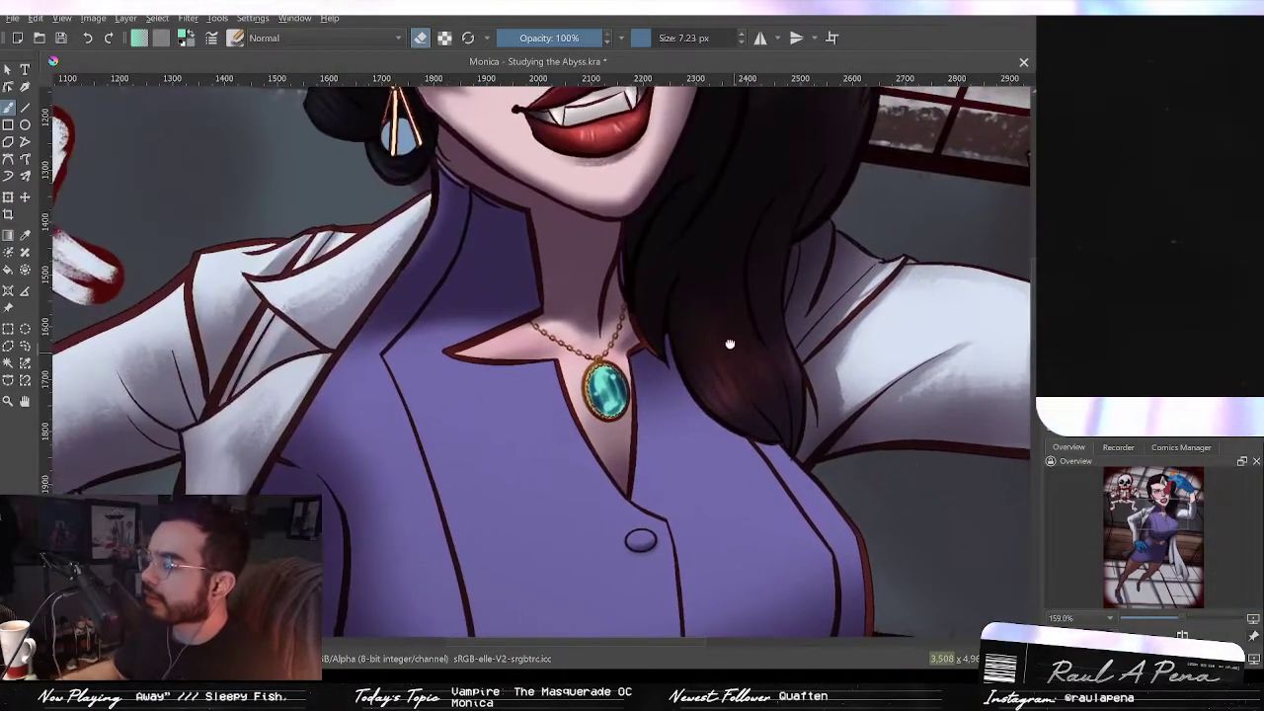
pyautogui.moveTo(730, 346); pyautogui.dragTo(811, 381)
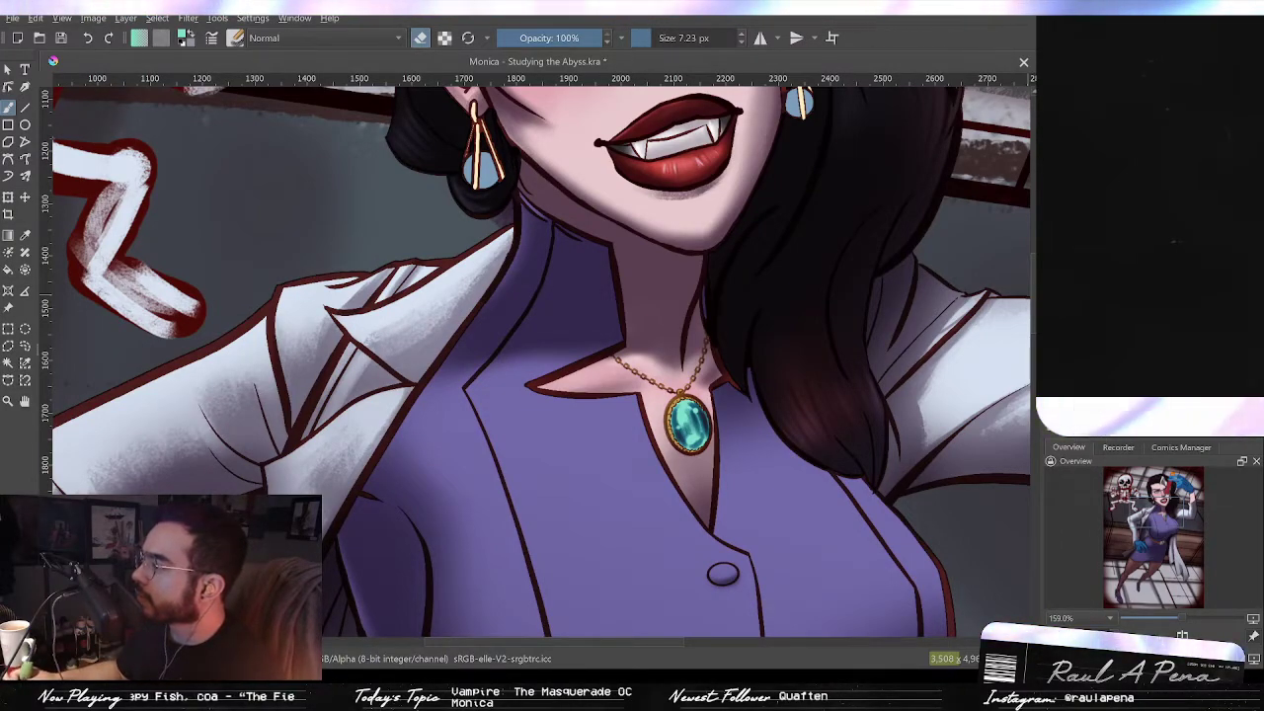
pyautogui.press('e')
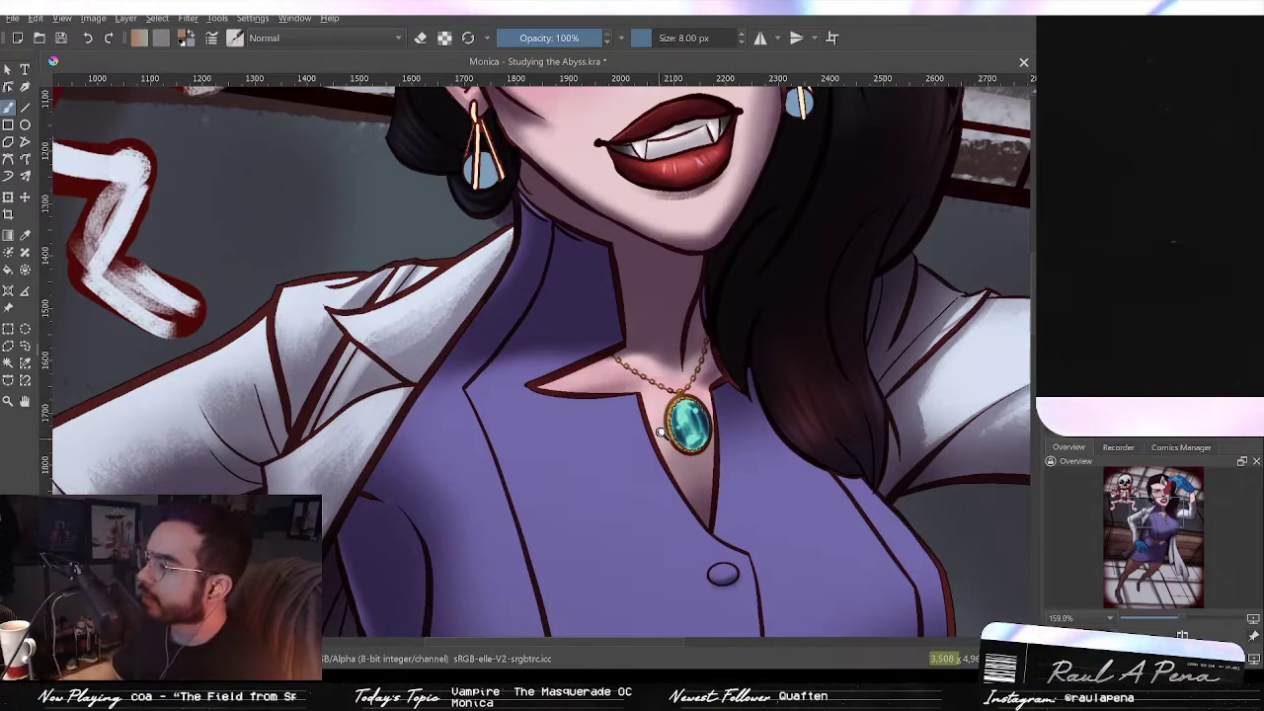
pyautogui.moveTo(688, 424); pyautogui.dragTo(680, 400)
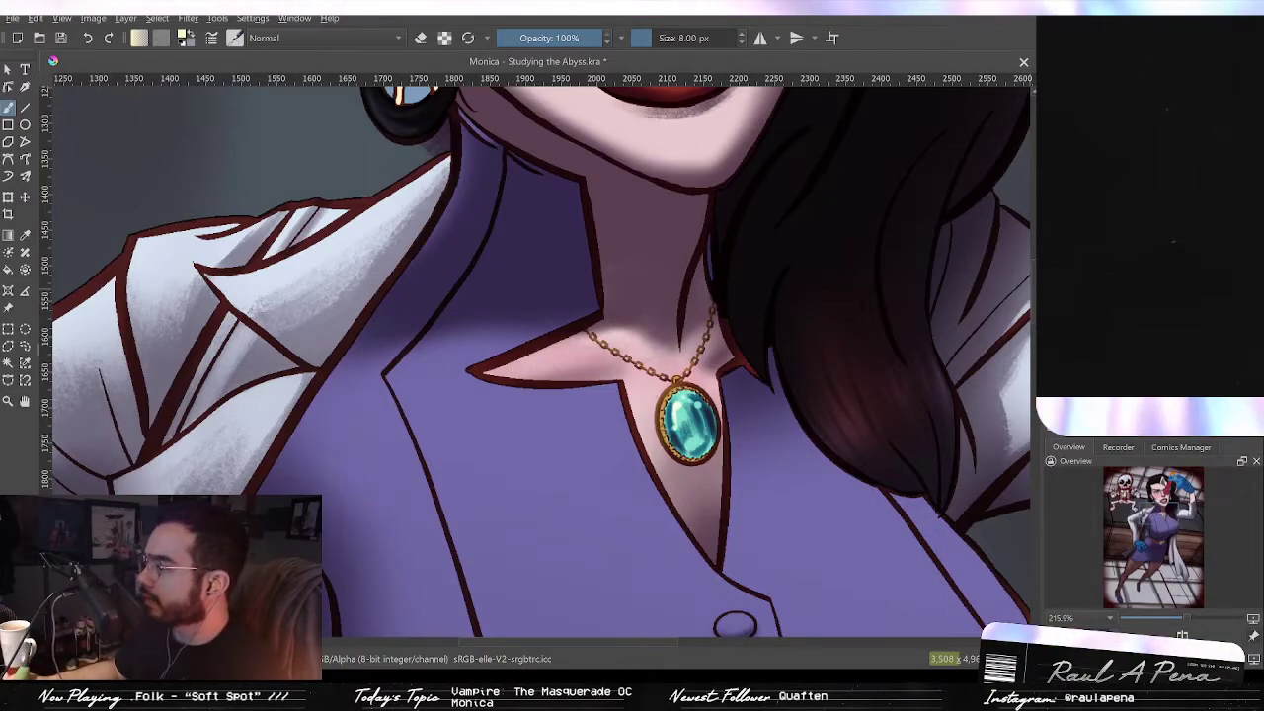
# Step: Switch back to the blue colour and paint streaks into the pale stone of Monica's left earring
pyautogui.scroll(-5, 798, 422)
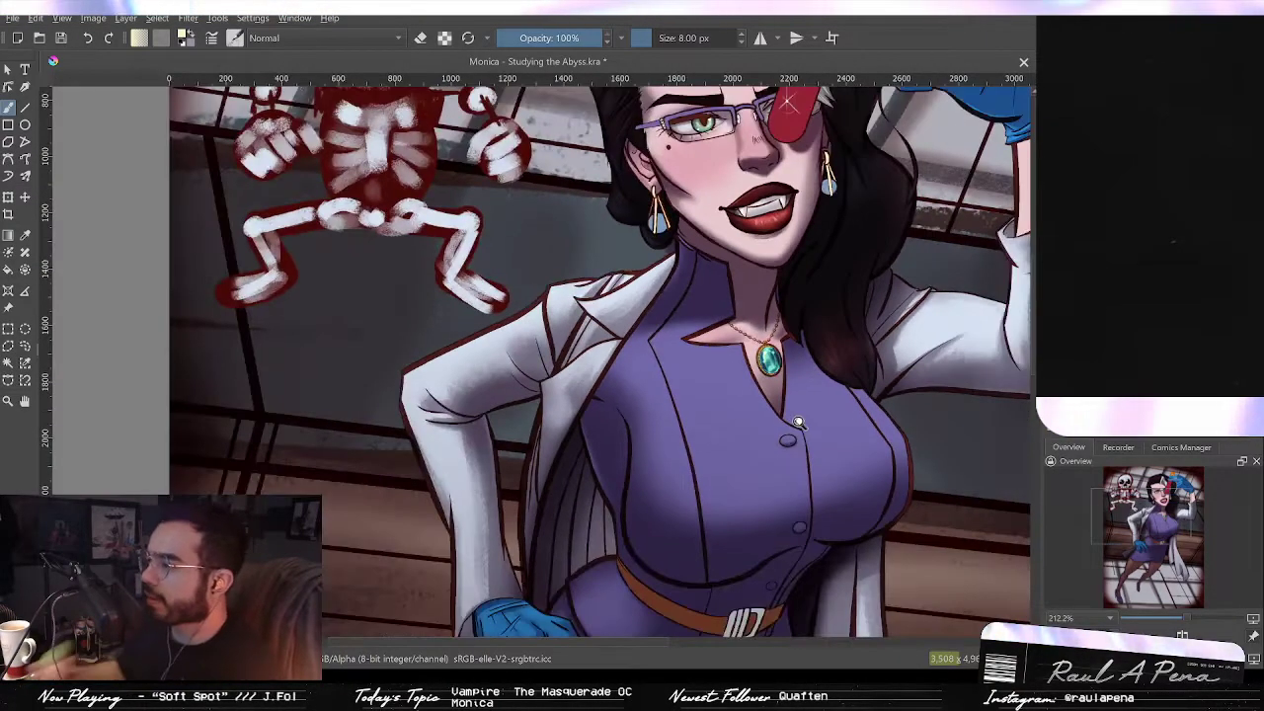
pyautogui.scroll(-2, 798, 423)
pyautogui.scroll(4, 798, 395)
pyautogui.moveTo(798, 374); pyautogui.dragTo(775, 499)
pyautogui.scroll(-2, 793, 465)
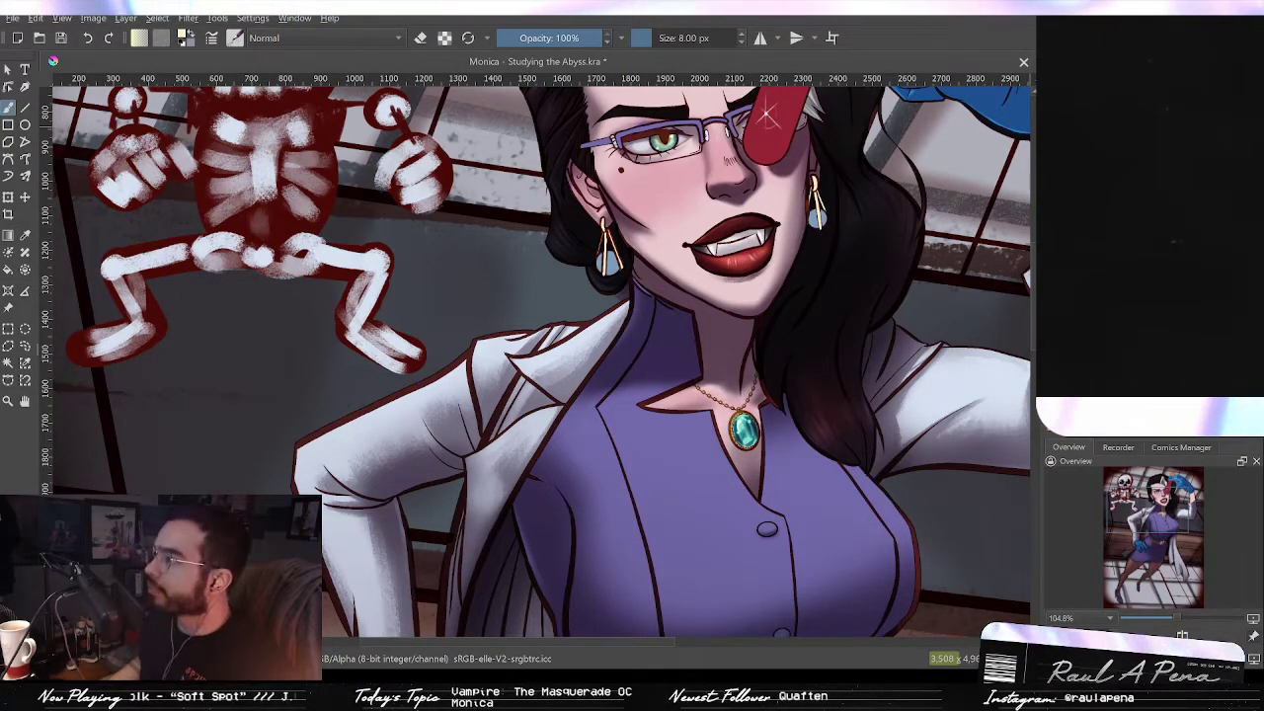
pyautogui.scroll(4, 607, 262)
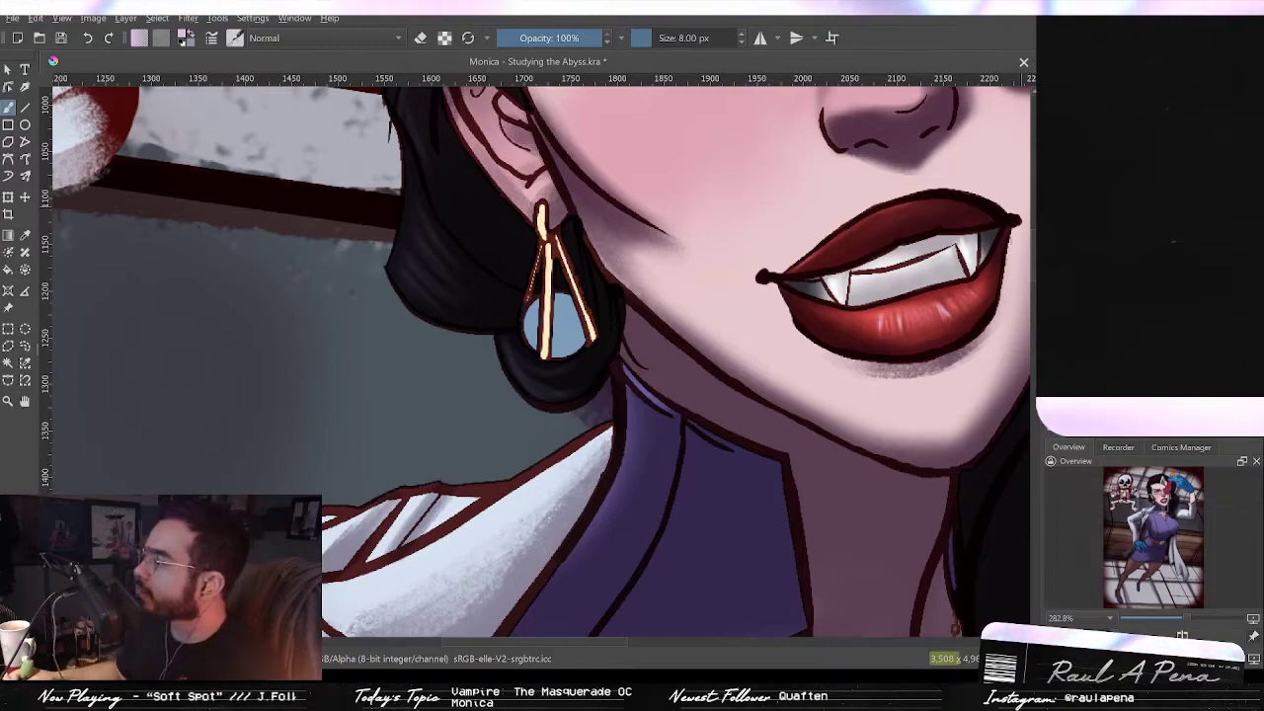
pyautogui.moveTo(593, 303); pyautogui.dragTo(610, 258)
pyautogui.moveTo(536, 334); pyautogui.dragTo(594, 379)
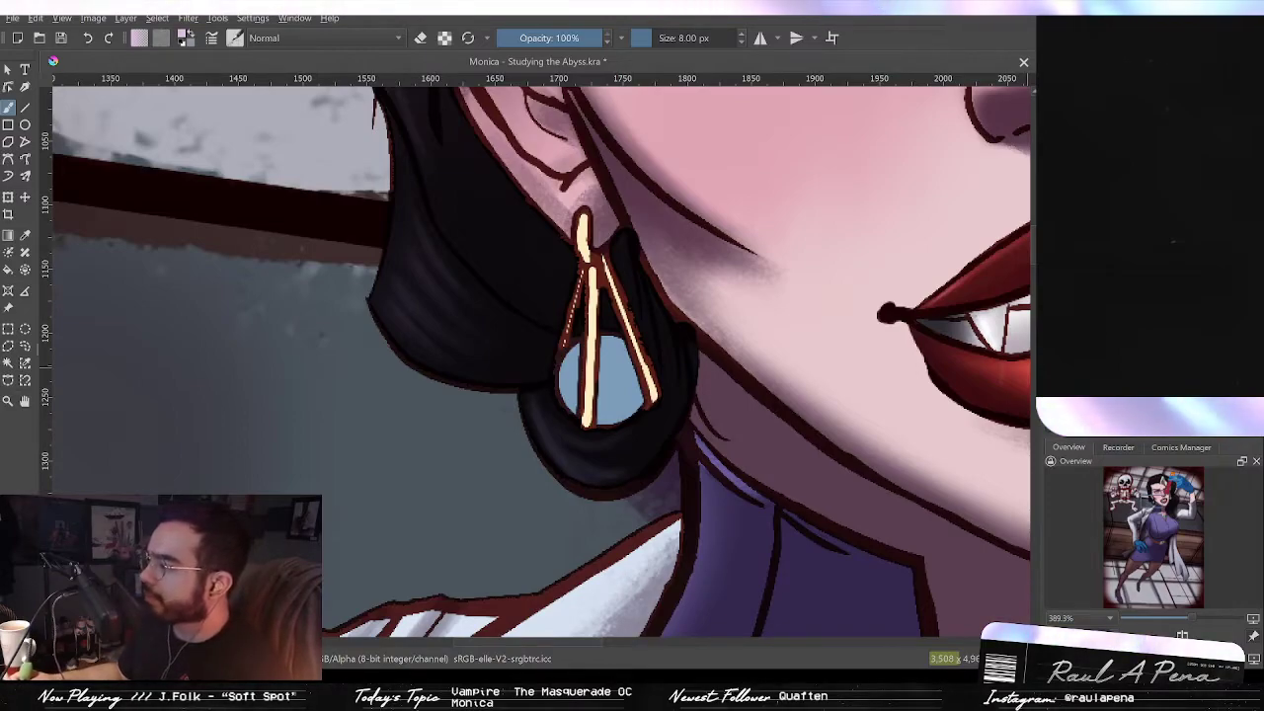
pyautogui.press('/')
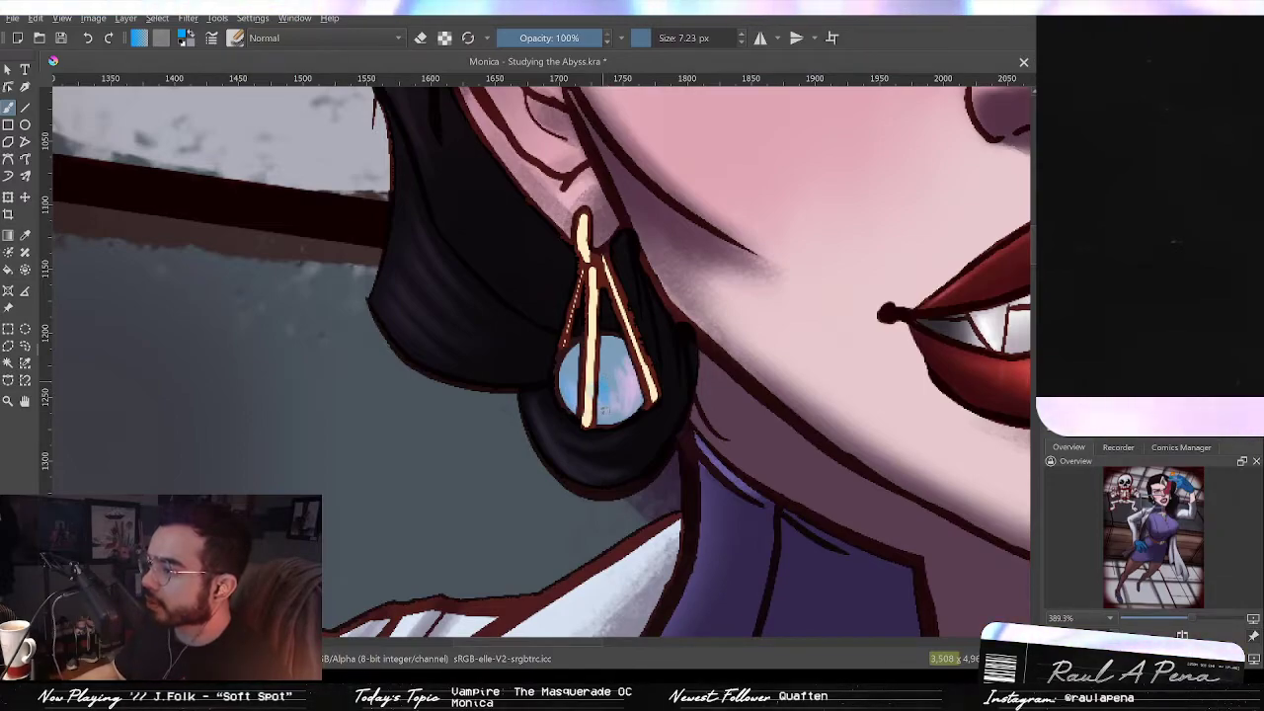
pyautogui.moveTo(611, 372); pyautogui.dragTo(606, 402)
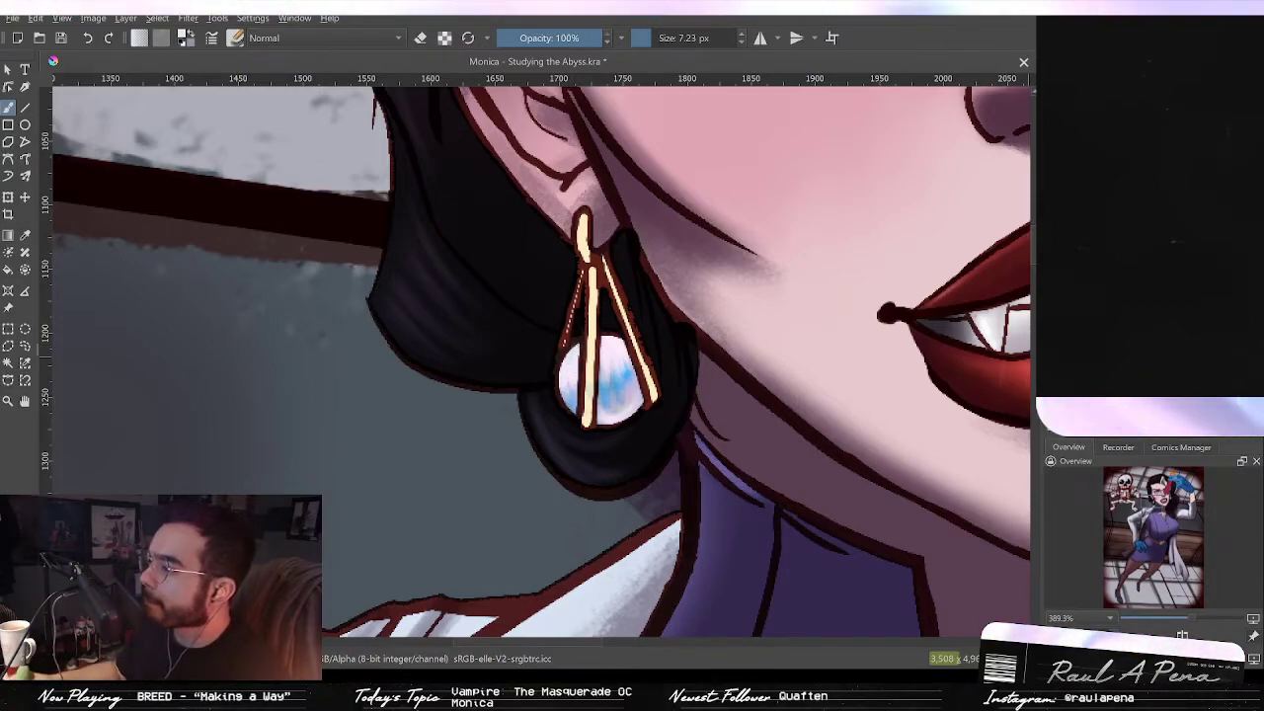
# Step: Blend lighter strokes into the earring stone, adjusting the brush size between strokes
pyautogui.moveTo(742, 376); pyautogui.dragTo(662, 387)
pyautogui.moveTo(477, 388); pyautogui.dragTo(565, 393)
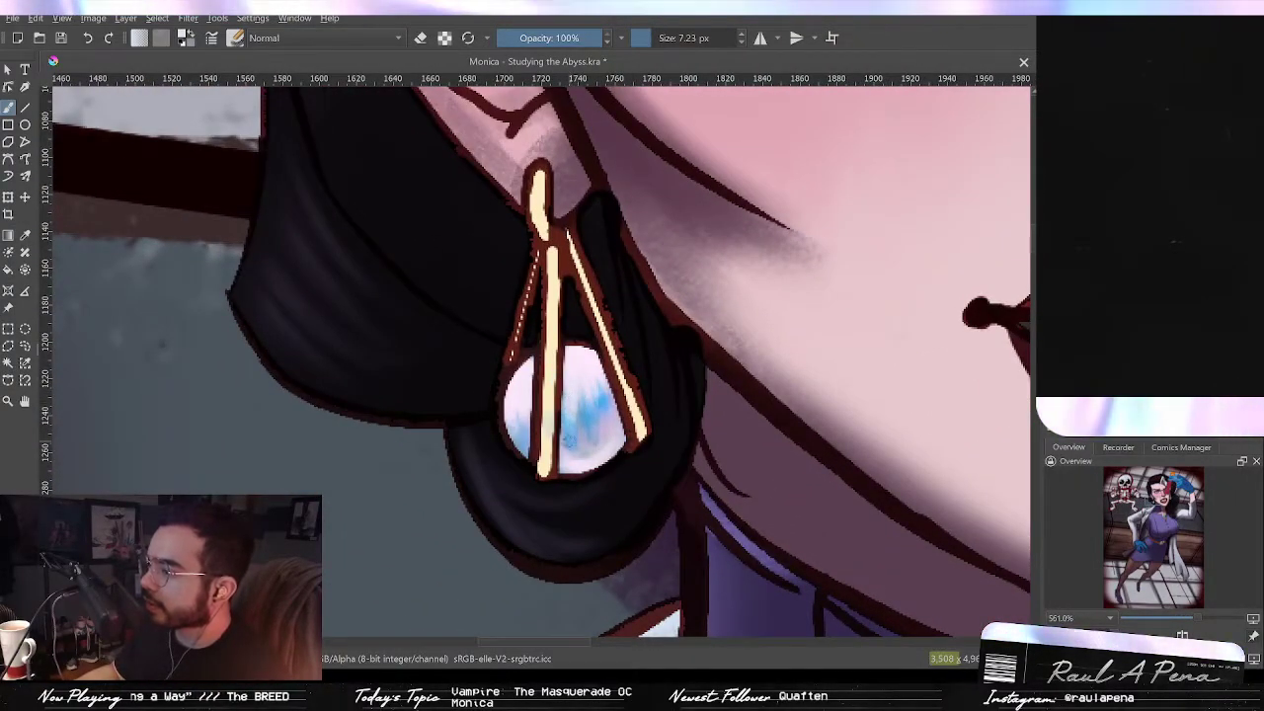
pyautogui.moveTo(584, 431)
pyautogui.mouseDown()
pyautogui.moveTo(588, 398)
pyautogui.moveTo(605, 391)
pyautogui.mouseUp()
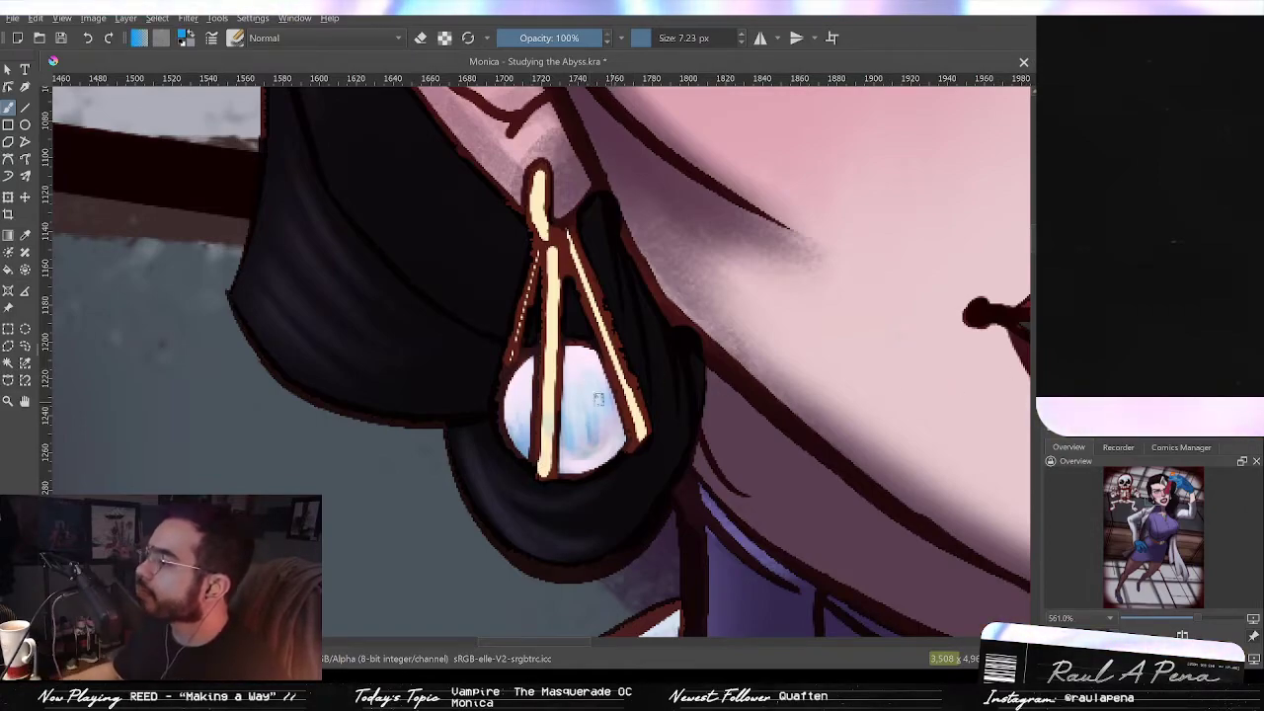
pyautogui.press('[')
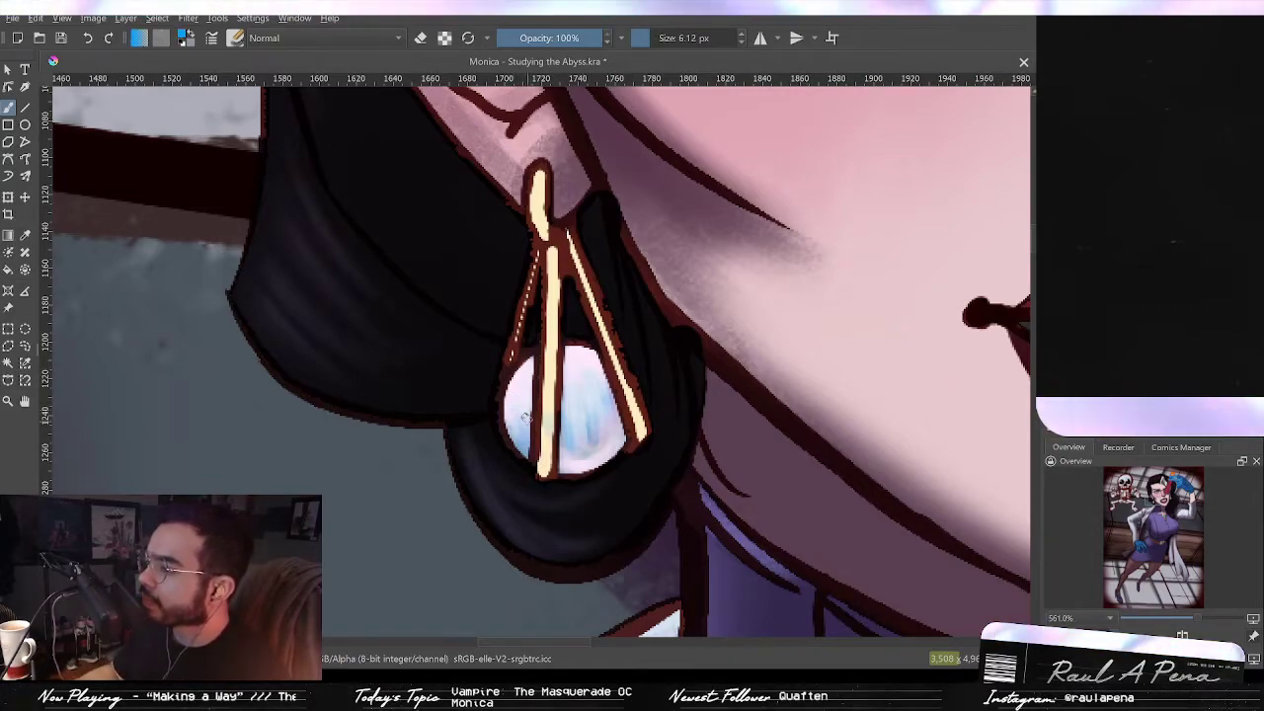
pyautogui.press(']')
pyautogui.press(']')
pyautogui.press(']')
pyautogui.press(']')
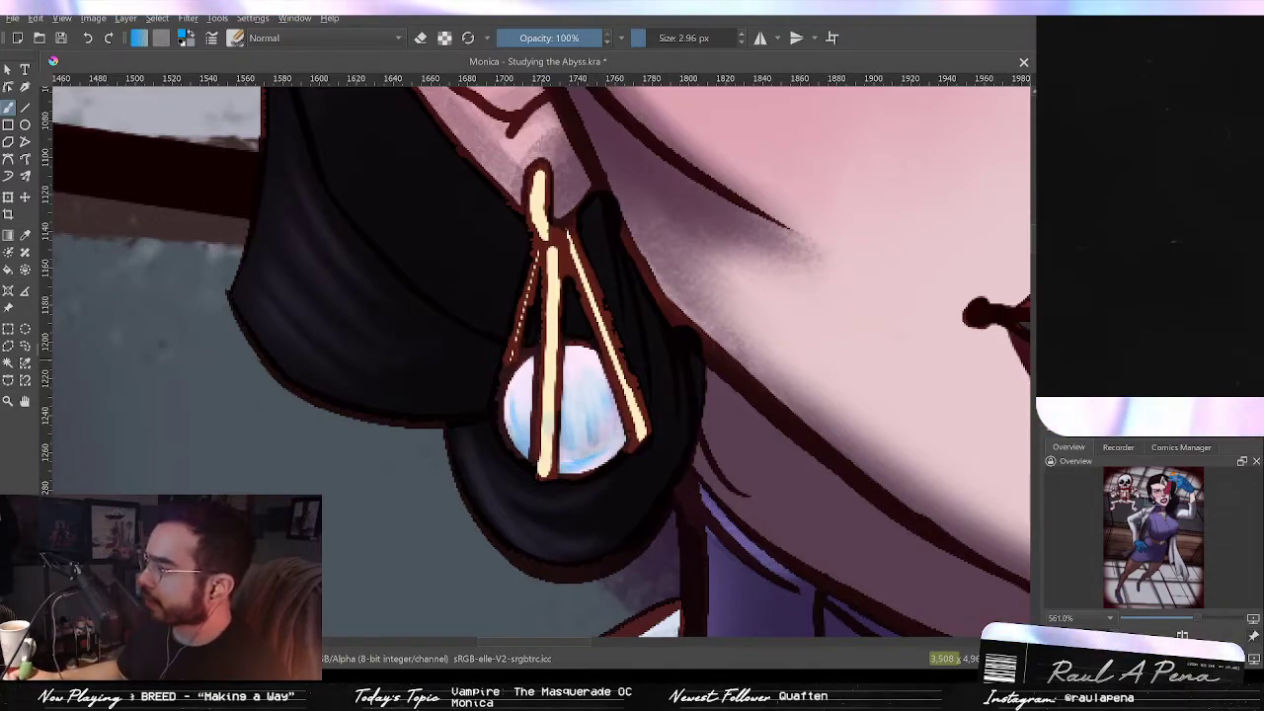
pyautogui.press(']')
pyautogui.press(']')
pyautogui.press(']')
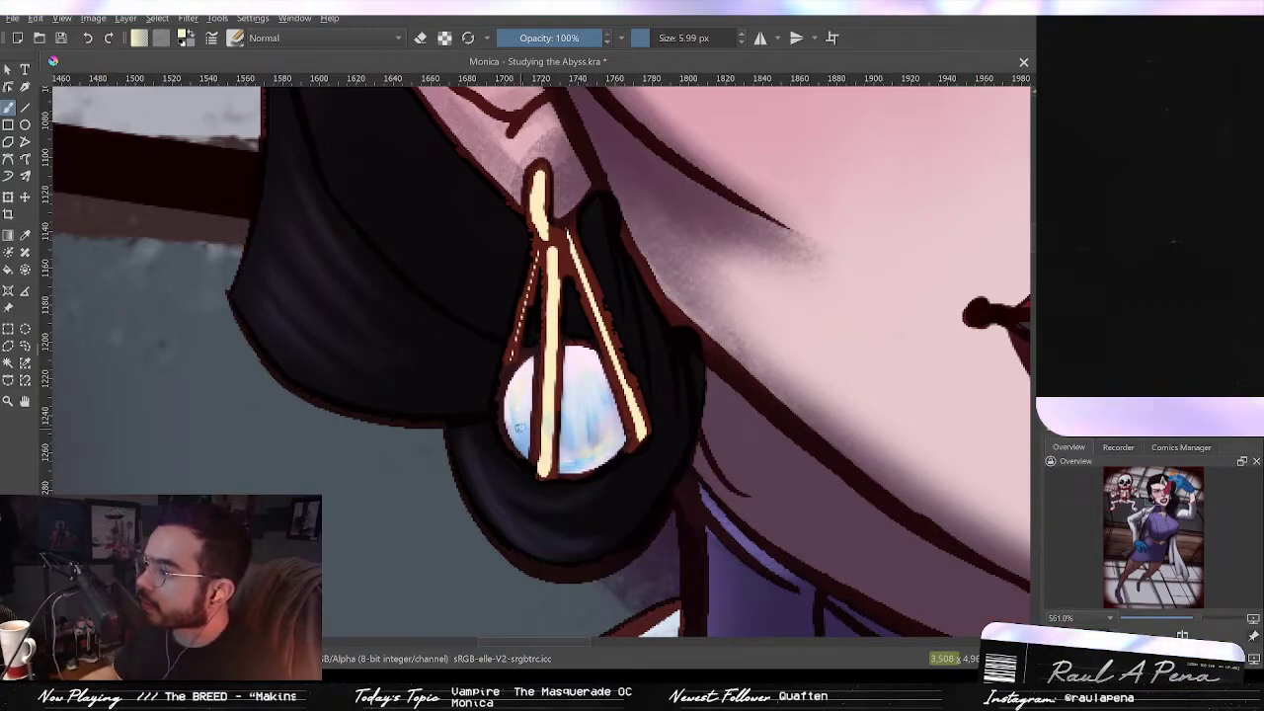
pyautogui.moveTo(649, 386); pyautogui.dragTo(581, 546)
# Step: Paint thin vertical blue streaks across the lower half of the earring stone with a smaller brush
pyautogui.press('2')
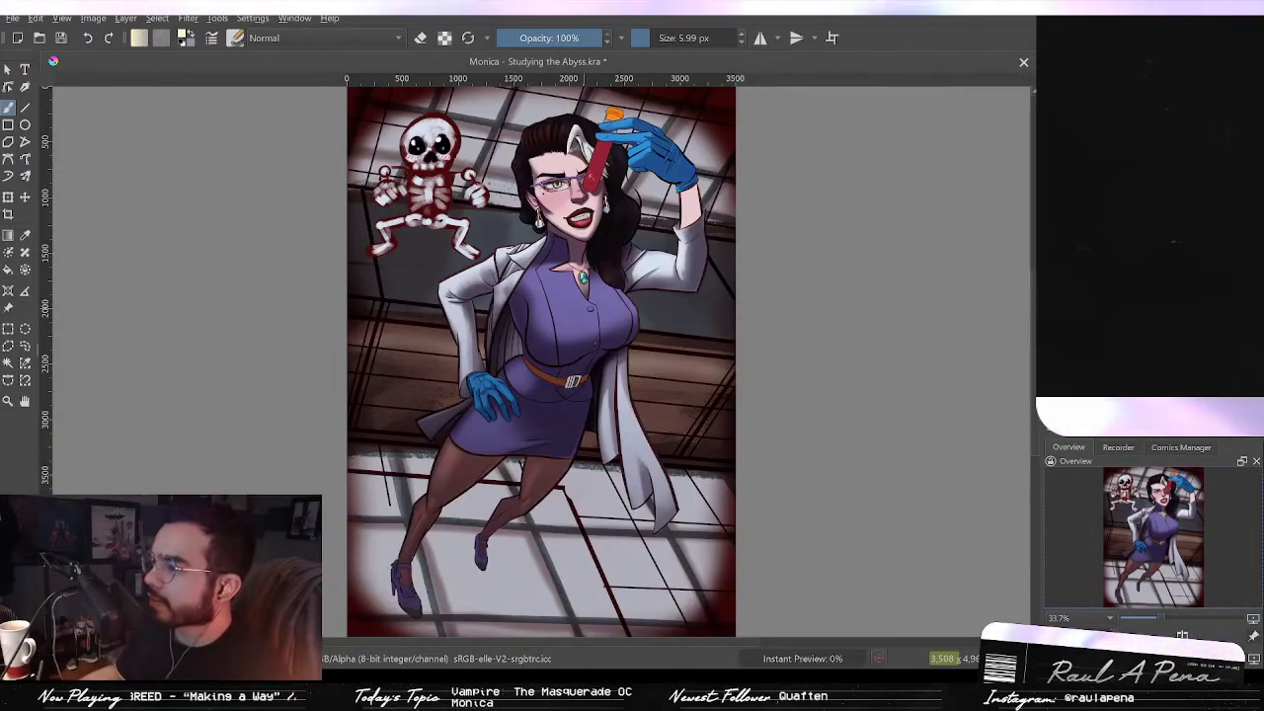
pyautogui.moveTo(546, 266); pyautogui.dragTo(642, 203)
pyautogui.moveTo(707, 257); pyautogui.dragTo(717, 336)
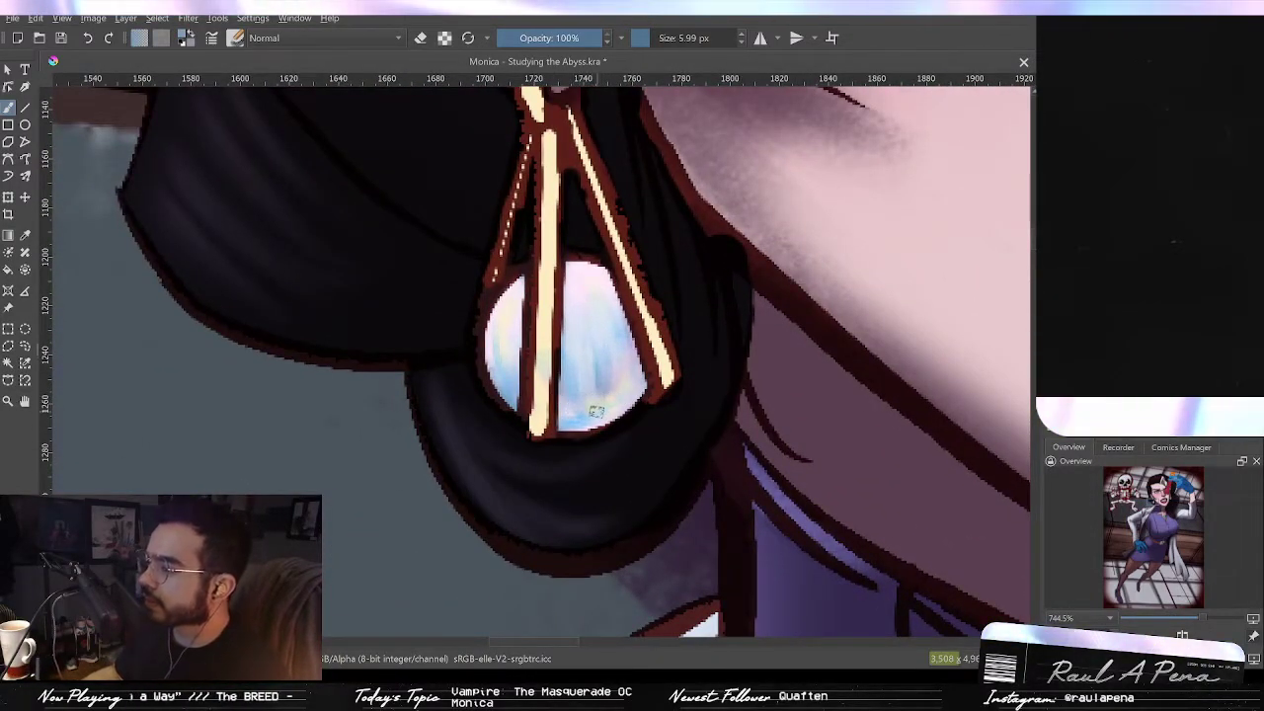
pyautogui.moveTo(567, 412); pyautogui.dragTo(611, 409)
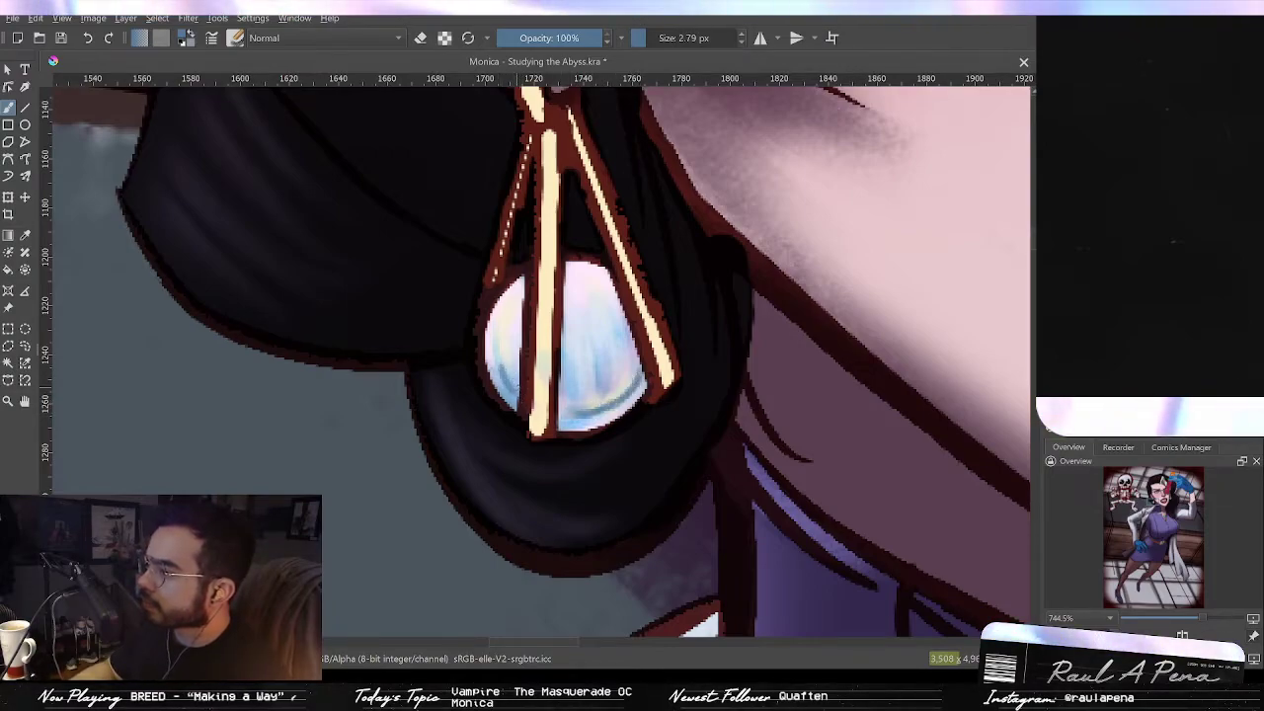
pyautogui.moveTo(577, 372); pyautogui.dragTo(580, 397)
pyautogui.moveTo(586, 373); pyautogui.dragTo(600, 395)
pyautogui.moveTo(607, 355)
pyautogui.mouseDown()
pyautogui.moveTo(611, 391)
pyautogui.moveTo(623, 379)
pyautogui.mouseUp()
pyautogui.moveTo(624, 328); pyautogui.dragTo(633, 368)
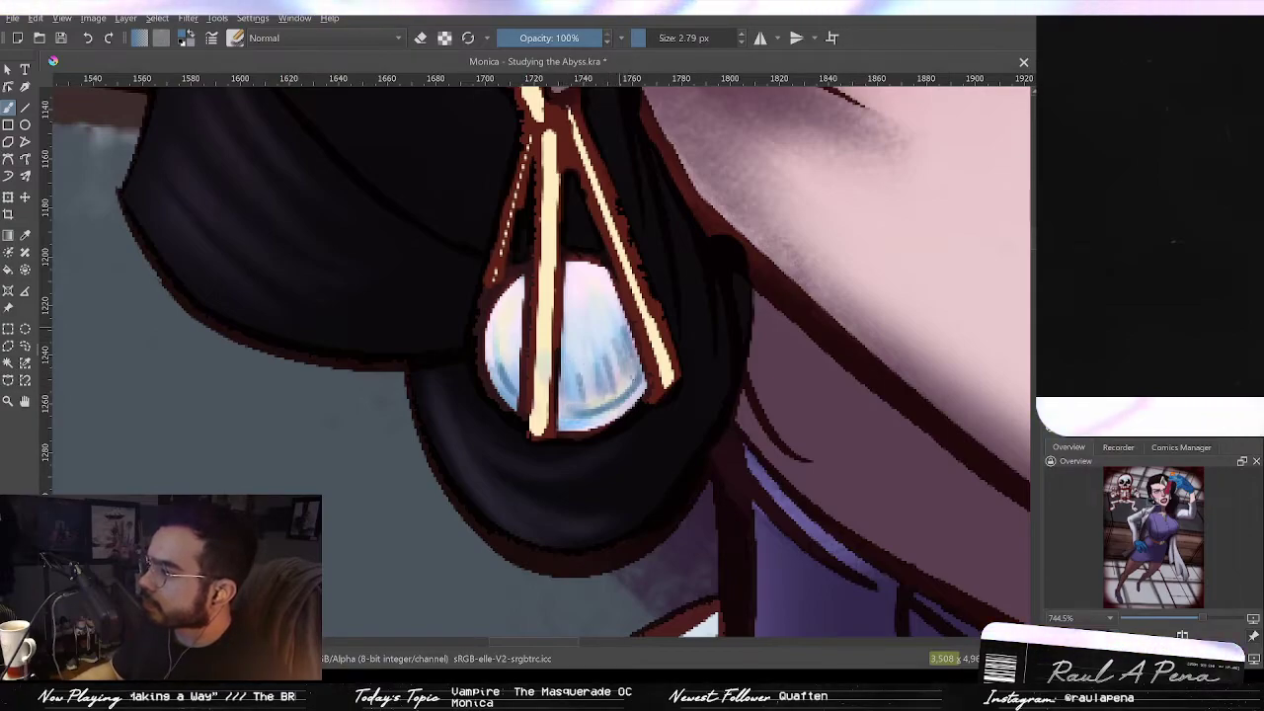
pyautogui.moveTo(623, 318); pyautogui.dragTo(632, 387)
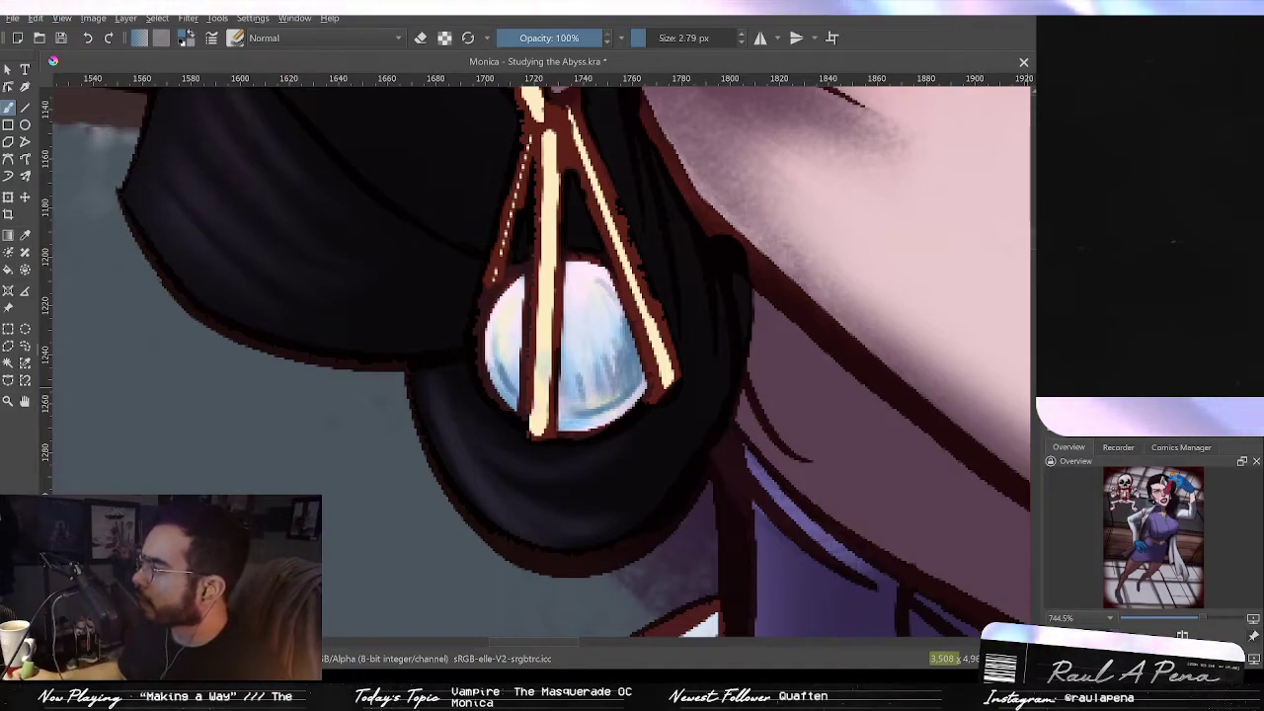
# Step: Dab light highlight spots along the earring stone's upper left and lower right edges
pyautogui.keyDown('shift'); pyautogui.moveTo(463, 333); pyautogui.dragTo(477, 333); pyautogui.keyUp('shift')
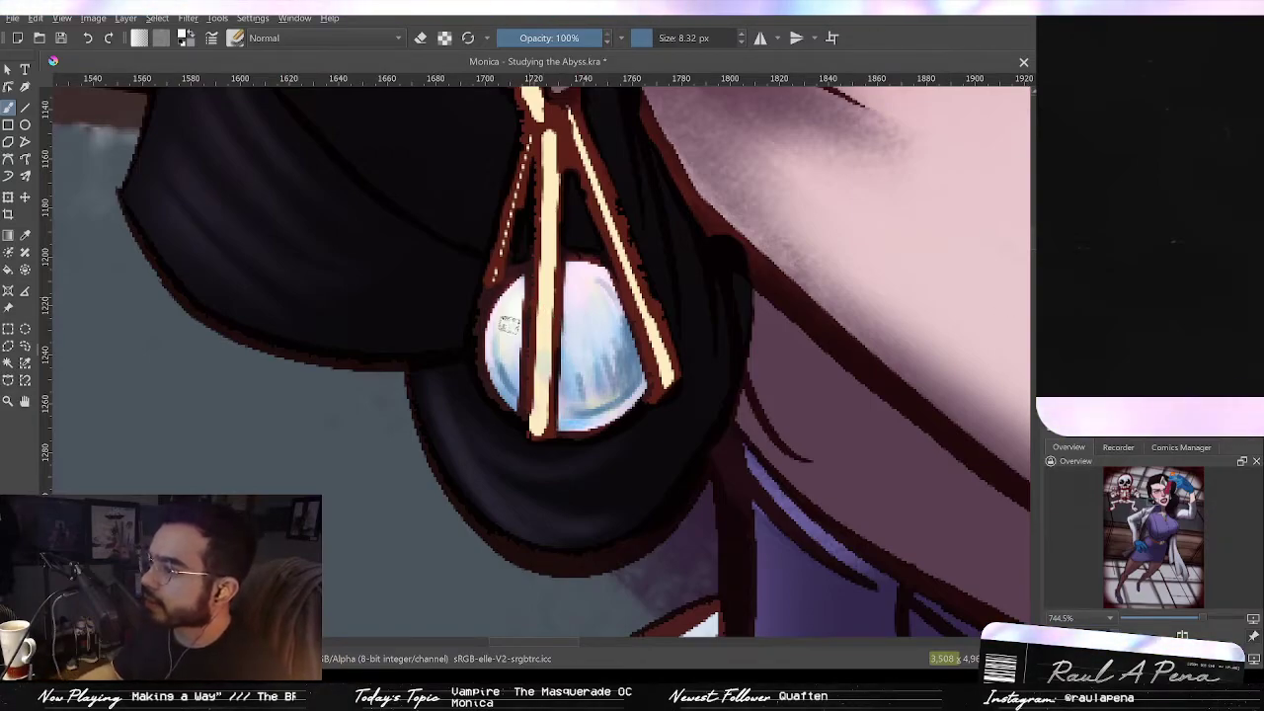
pyautogui.moveTo(512, 308); pyautogui.dragTo(500, 369)
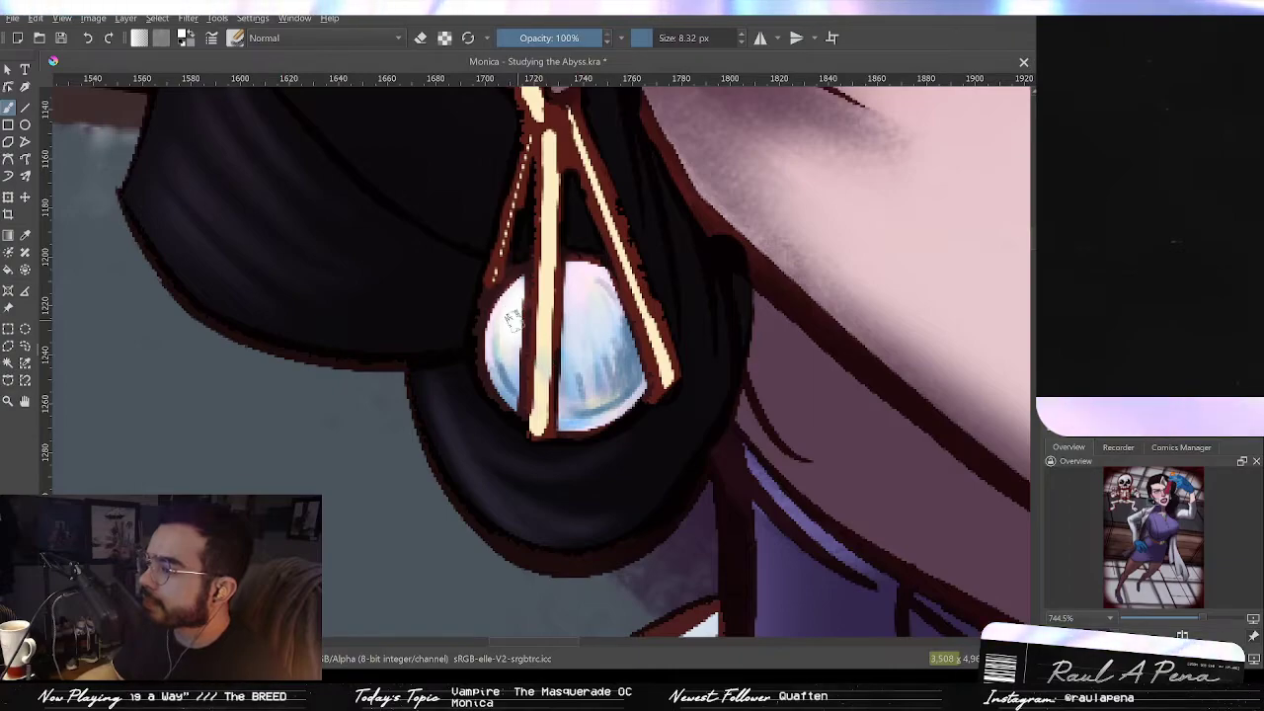
pyautogui.moveTo(595, 281); pyautogui.dragTo(622, 318)
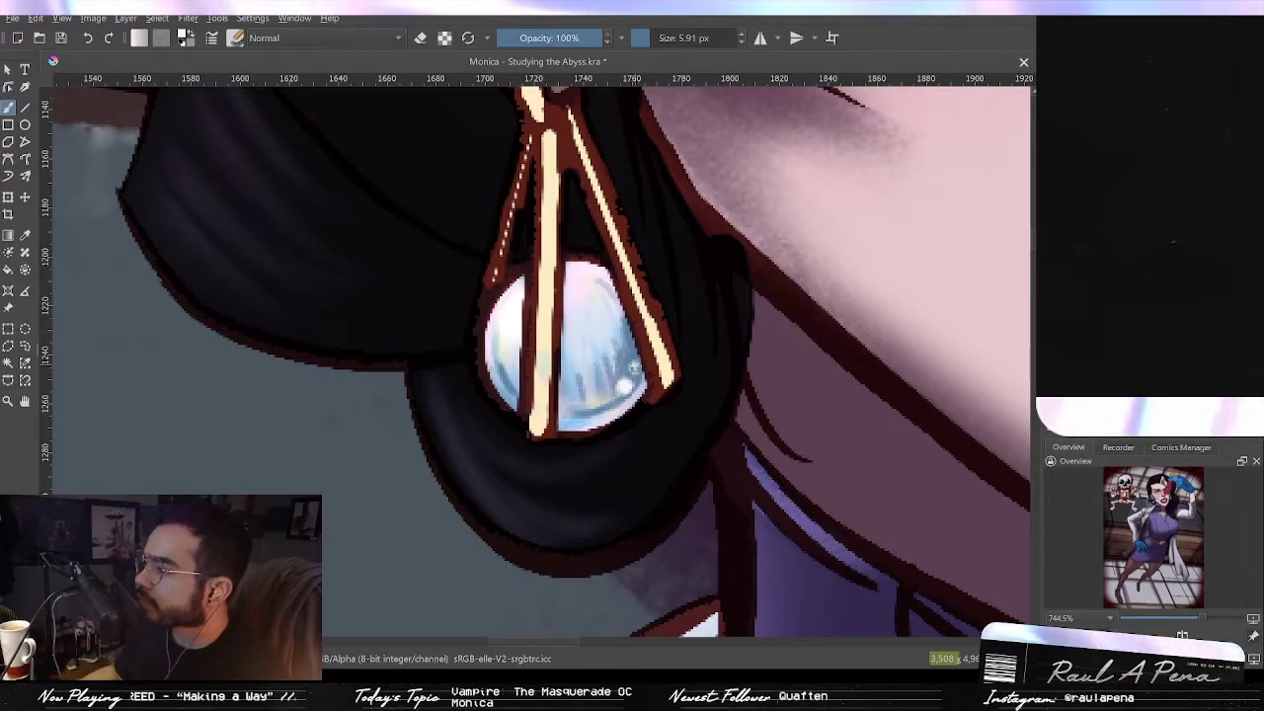
pyautogui.moveTo(672, 387); pyautogui.dragTo(642, 415)
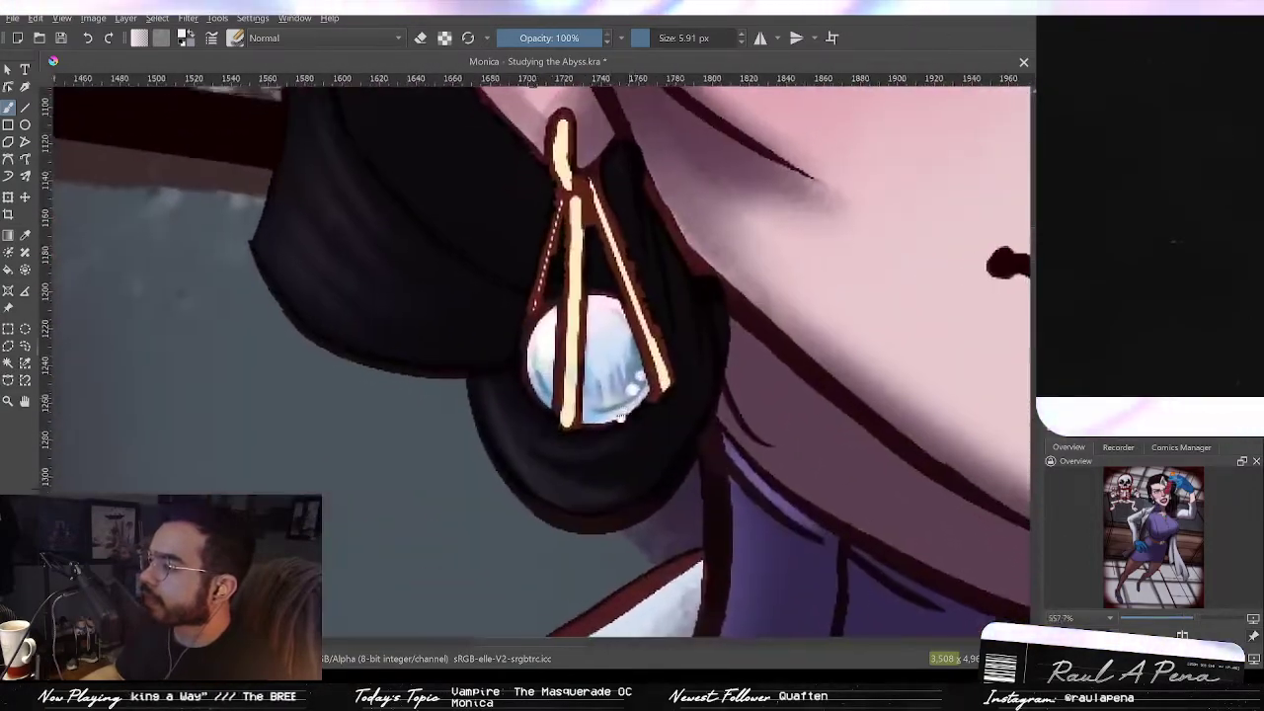
# Step: Sample a gold colour and repaint the earring's gold bars, undoing the last two strokes
pyautogui.moveTo(947, 226); pyautogui.dragTo(921, 317)
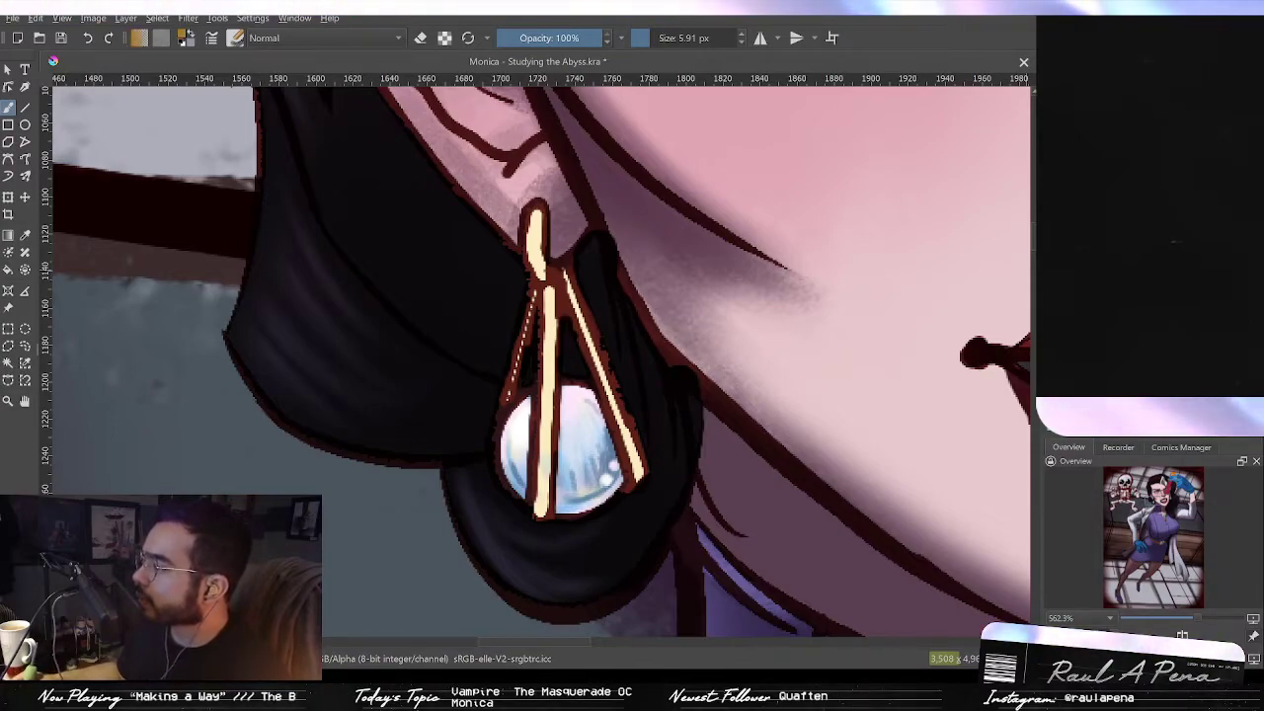
pyautogui.moveTo(540, 514); pyautogui.dragTo(547, 450)
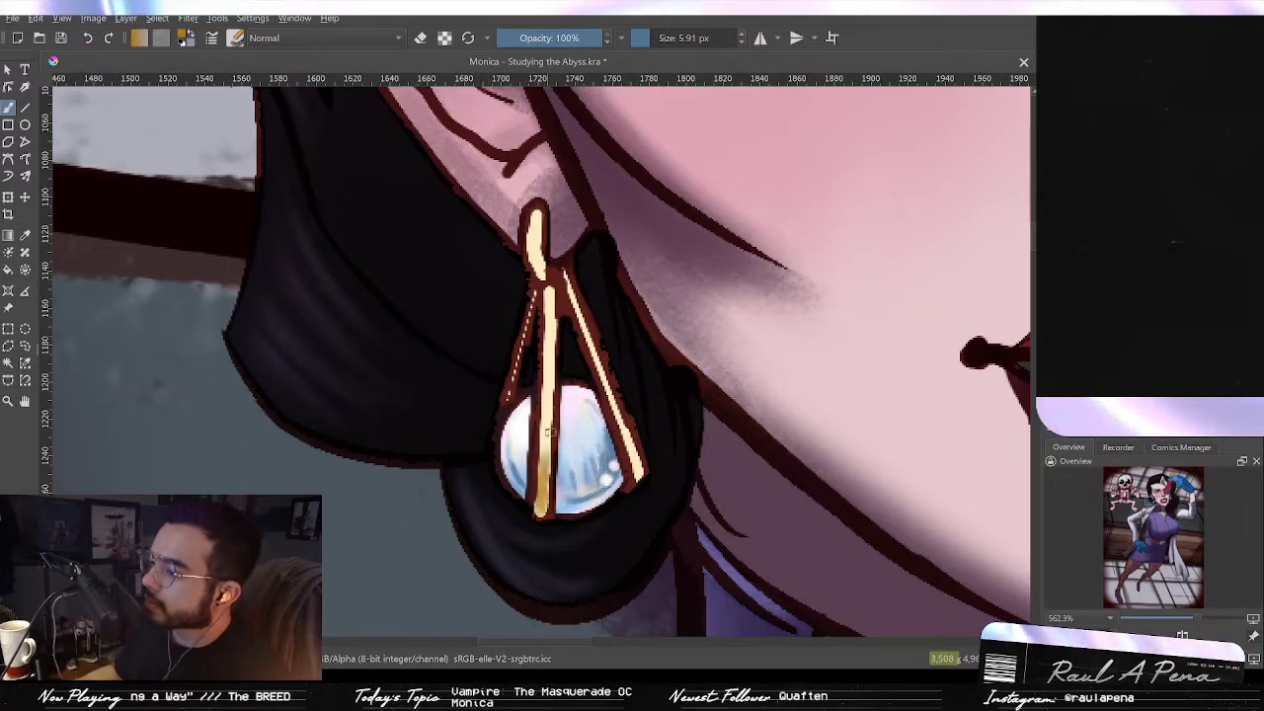
pyautogui.moveTo(548, 288)
pyautogui.mouseDown()
pyautogui.moveTo(549, 331)
pyautogui.moveTo(553, 288)
pyautogui.moveTo(551, 503)
pyautogui.moveTo(547, 464)
pyautogui.moveTo(540, 515)
pyautogui.mouseUp()
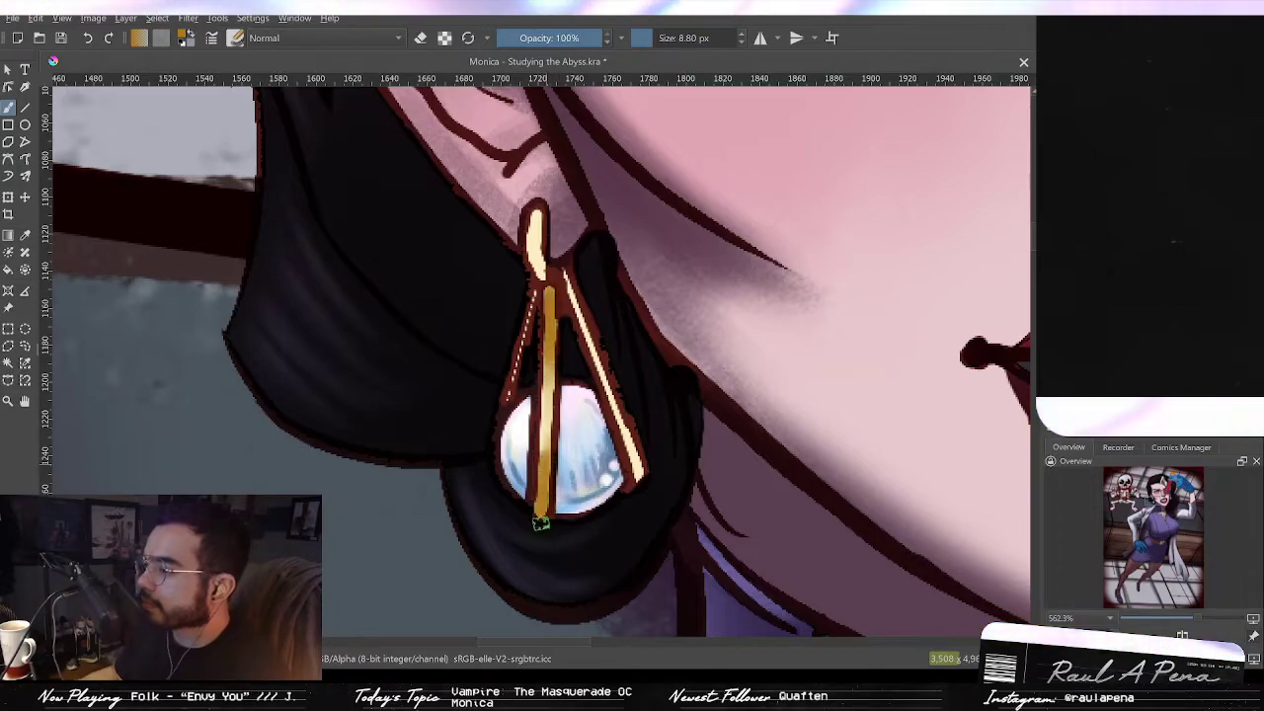
pyautogui.moveTo(552, 375); pyautogui.dragTo(555, 453)
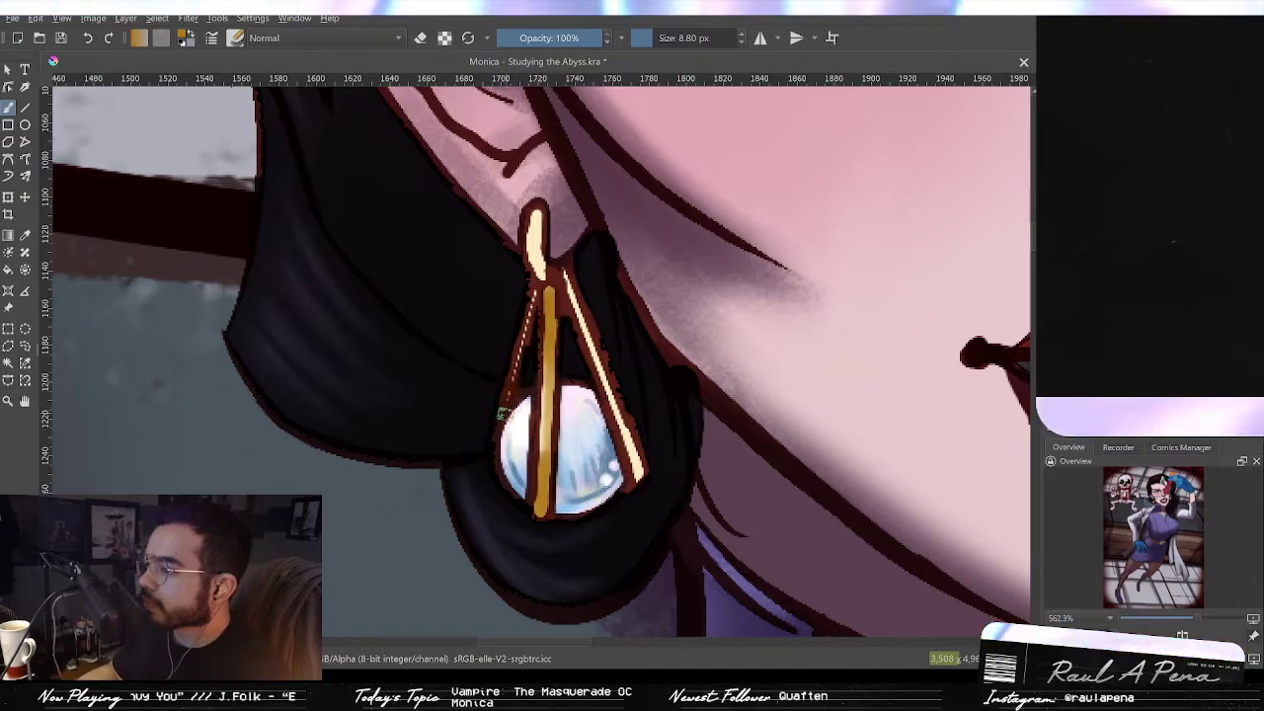
pyautogui.moveTo(516, 372)
pyautogui.mouseDown()
pyautogui.moveTo(536, 286)
pyautogui.moveTo(612, 407)
pyautogui.mouseUp()
pyautogui.moveTo(576, 303); pyautogui.dragTo(632, 446)
pyautogui.hotkey('ctrl', 'z')
pyautogui.hotkey('ctrl', 'z')
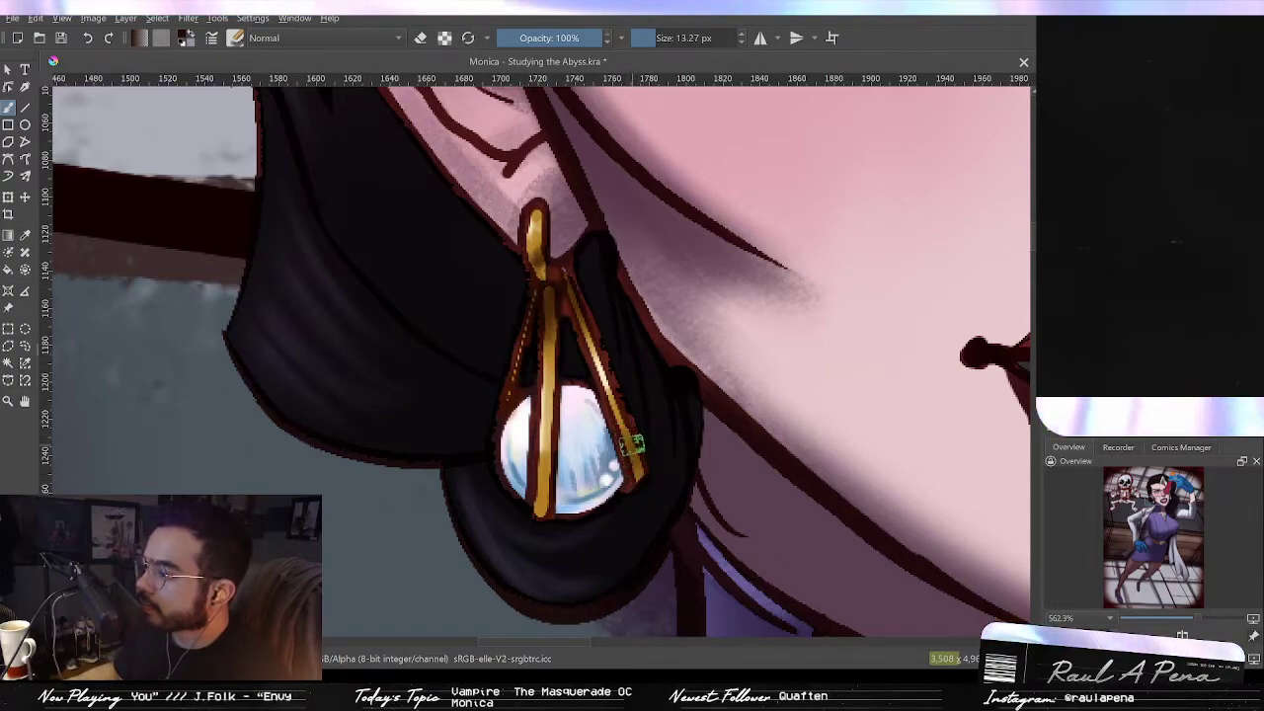
# Step: Refine the earring's gold frame and hook with further small strokes
pyautogui.moveTo(628, 435); pyautogui.dragTo(638, 476)
pyautogui.moveTo(595, 421)
pyautogui.mouseDown()
pyautogui.moveTo(592, 439)
pyautogui.moveTo(596, 419)
pyautogui.mouseUp()
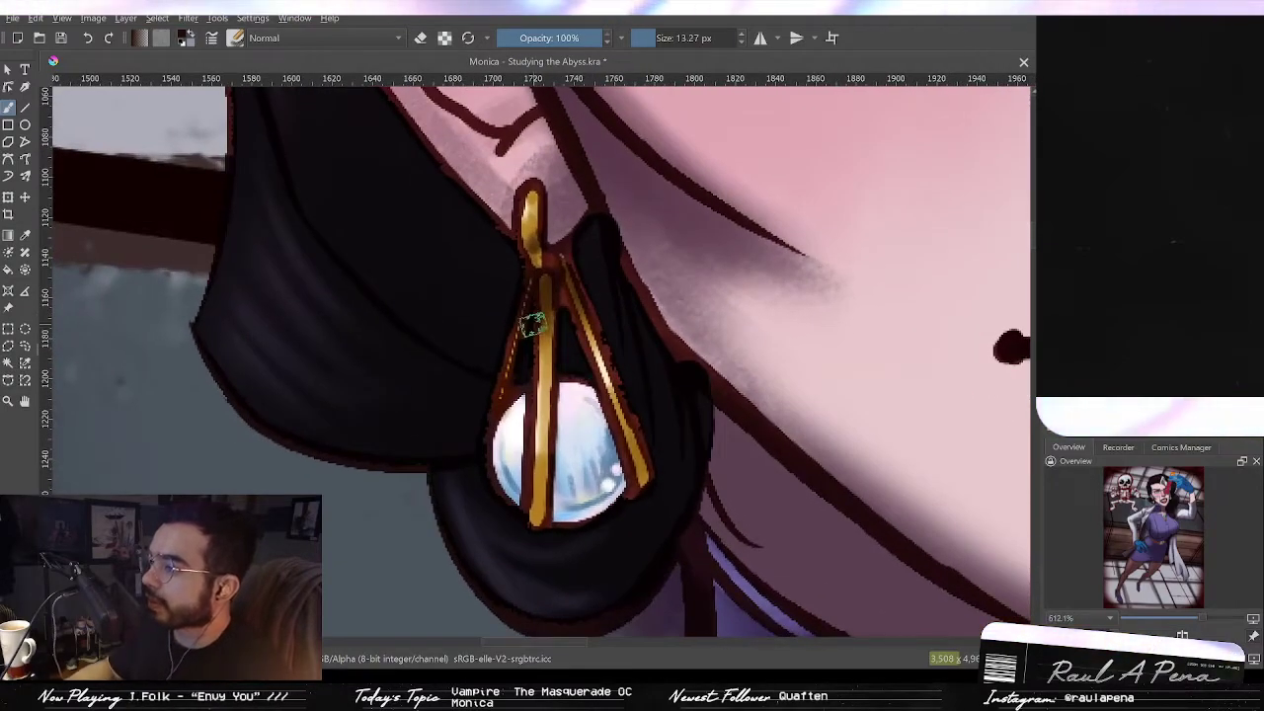
pyautogui.moveTo(542, 302); pyautogui.dragTo(551, 267)
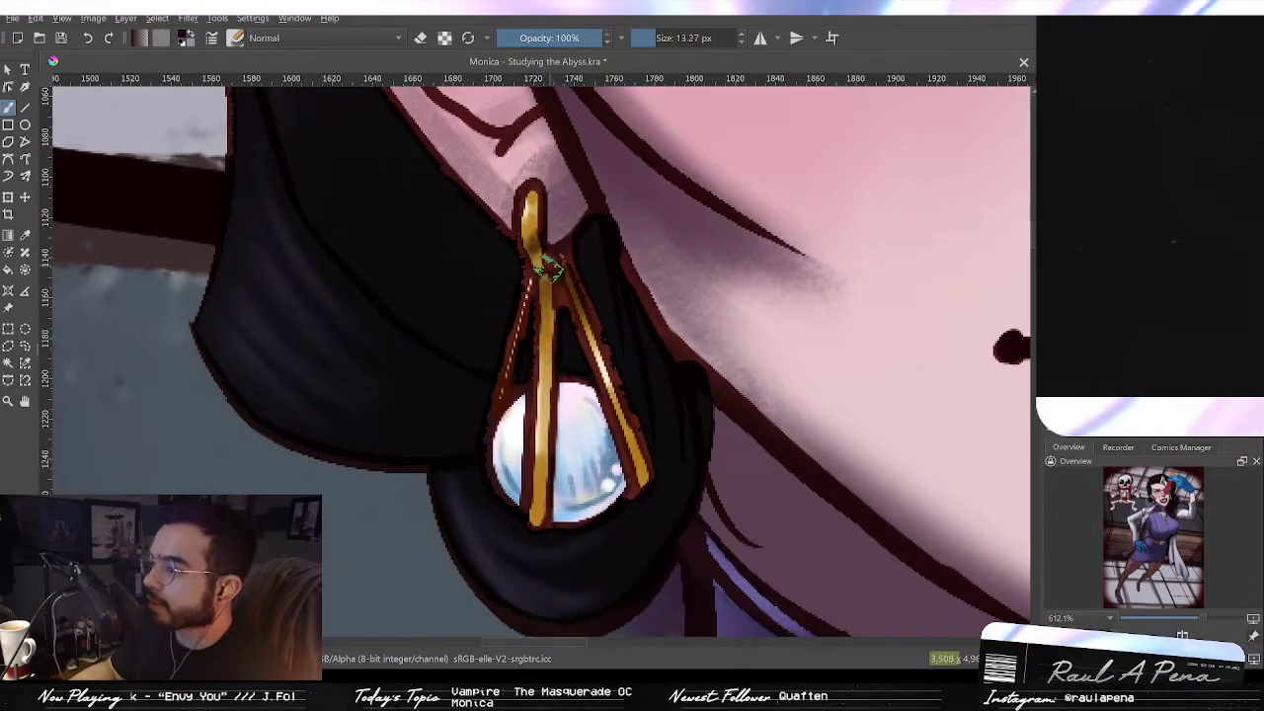
pyautogui.moveTo(544, 516); pyautogui.dragTo(540, 503)
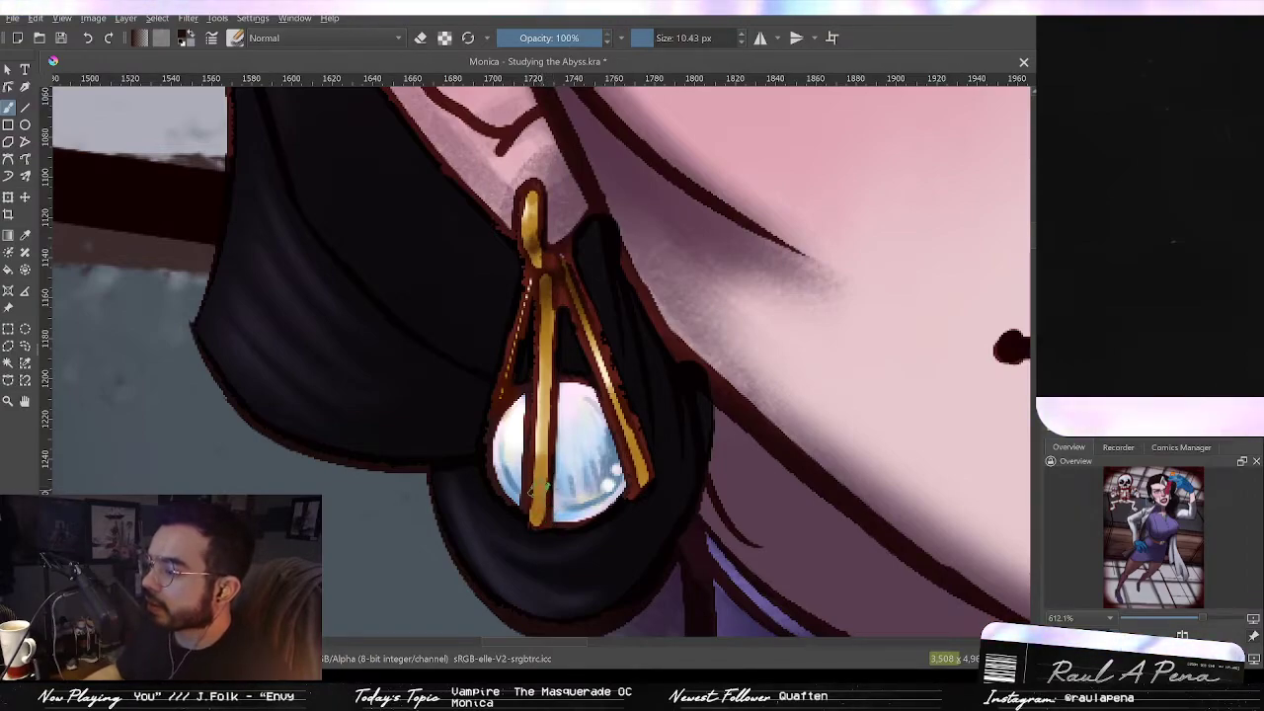
pyautogui.moveTo(646, 460)
pyautogui.mouseDown()
pyautogui.moveTo(639, 432)
pyautogui.moveTo(644, 463)
pyautogui.mouseUp()
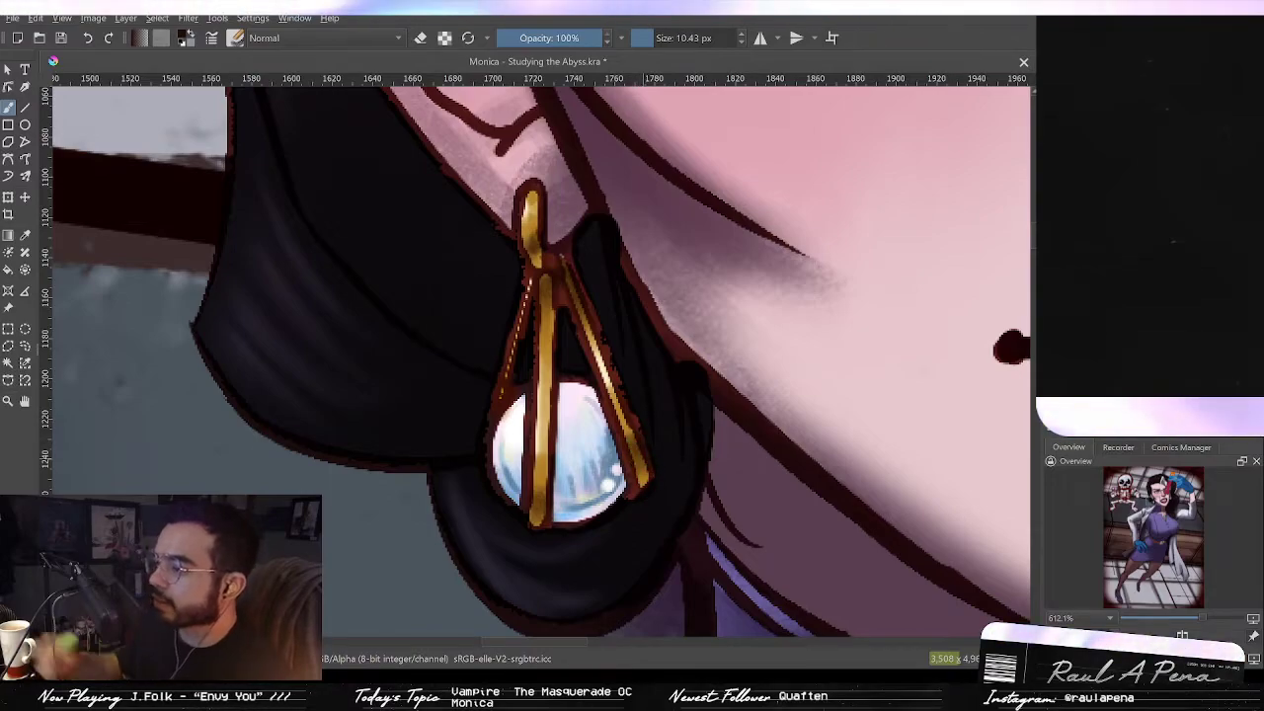
pyautogui.moveTo(670, 268); pyautogui.dragTo(567, 392)
pyautogui.moveTo(728, 389); pyautogui.dragTo(538, 410)
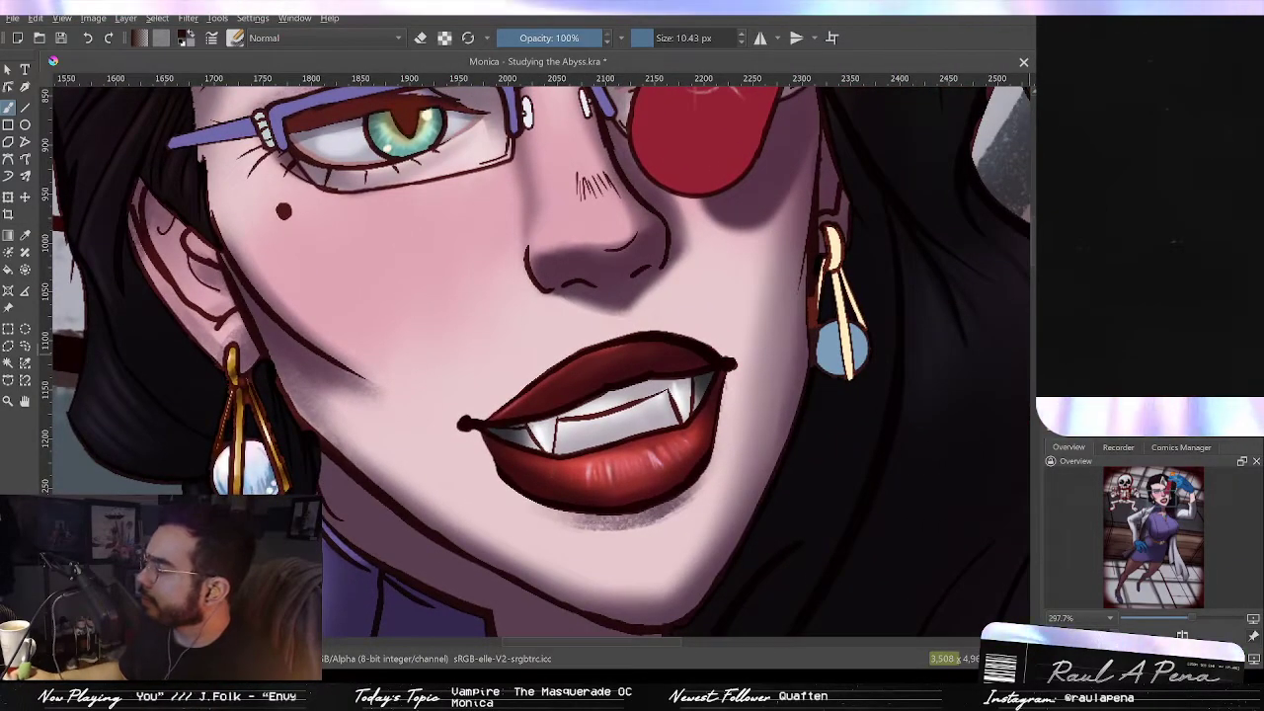
# Step: Sample the gold colour and repaint the gold bars of the right-hand earring
pyautogui.keyDown('ctrl'); pyautogui.click(234, 369); pyautogui.keyUp('ctrl')
pyautogui.moveTo(772, 367)
pyautogui.mouseDown()
pyautogui.moveTo(828, 252)
pyautogui.moveTo(685, 436)
pyautogui.mouseUp()
pyautogui.moveTo(733, 358)
pyautogui.mouseDown()
pyautogui.moveTo(748, 367)
pyautogui.moveTo(736, 352)
pyautogui.moveTo(744, 310)
pyautogui.mouseUp()
pyautogui.moveTo(739, 385); pyautogui.dragTo(730, 397)
pyautogui.moveTo(741, 314); pyautogui.dragTo(733, 296)
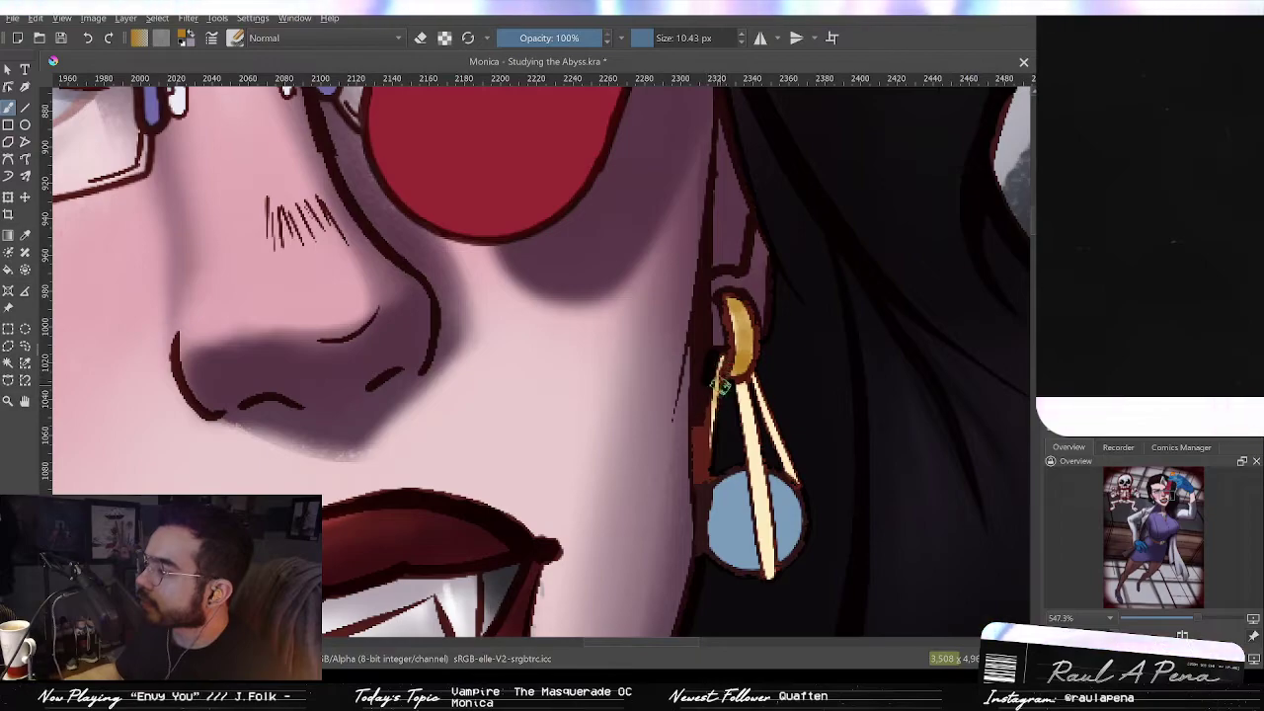
pyautogui.moveTo(743, 386); pyautogui.dragTo(756, 478)
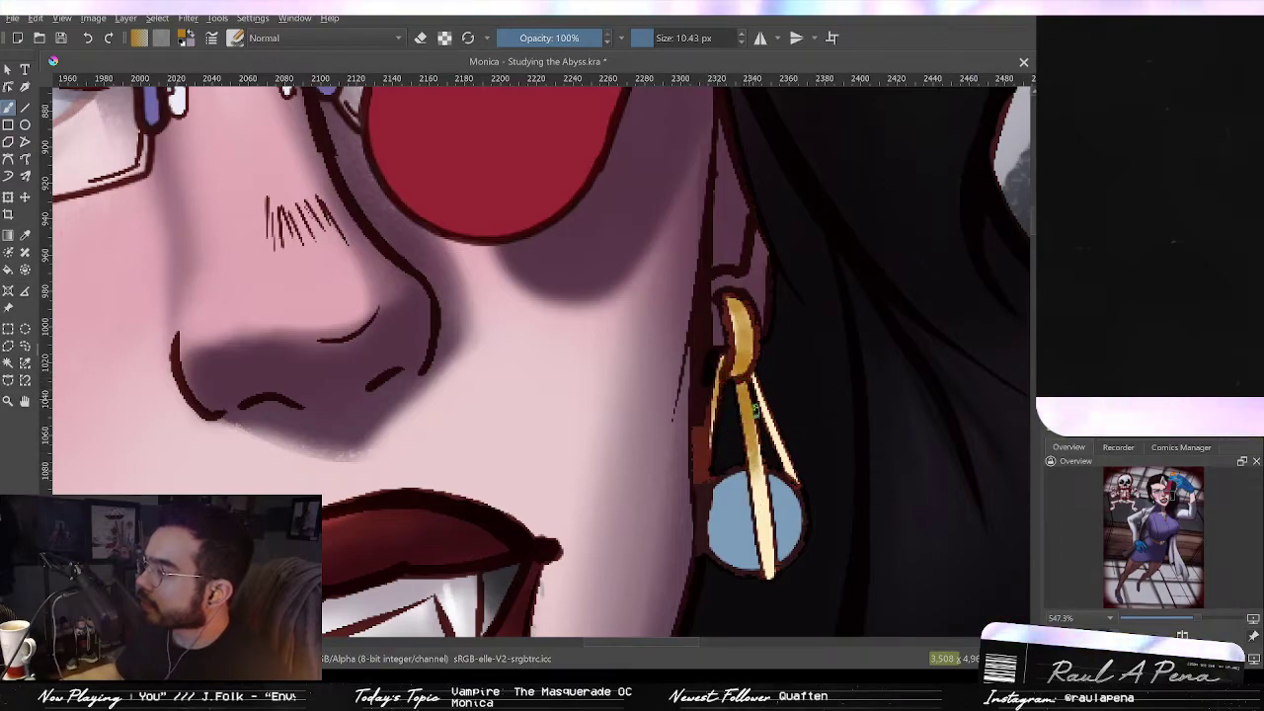
# Step: Refine the right earring's gold bars and top hook with a smaller brush
pyautogui.moveTo(752, 430); pyautogui.dragTo(760, 489)
pyautogui.moveTo(770, 575); pyautogui.dragTo(768, 538)
pyautogui.moveTo(755, 380)
pyautogui.mouseDown()
pyautogui.moveTo(773, 427)
pyautogui.moveTo(768, 412)
pyautogui.mouseUp()
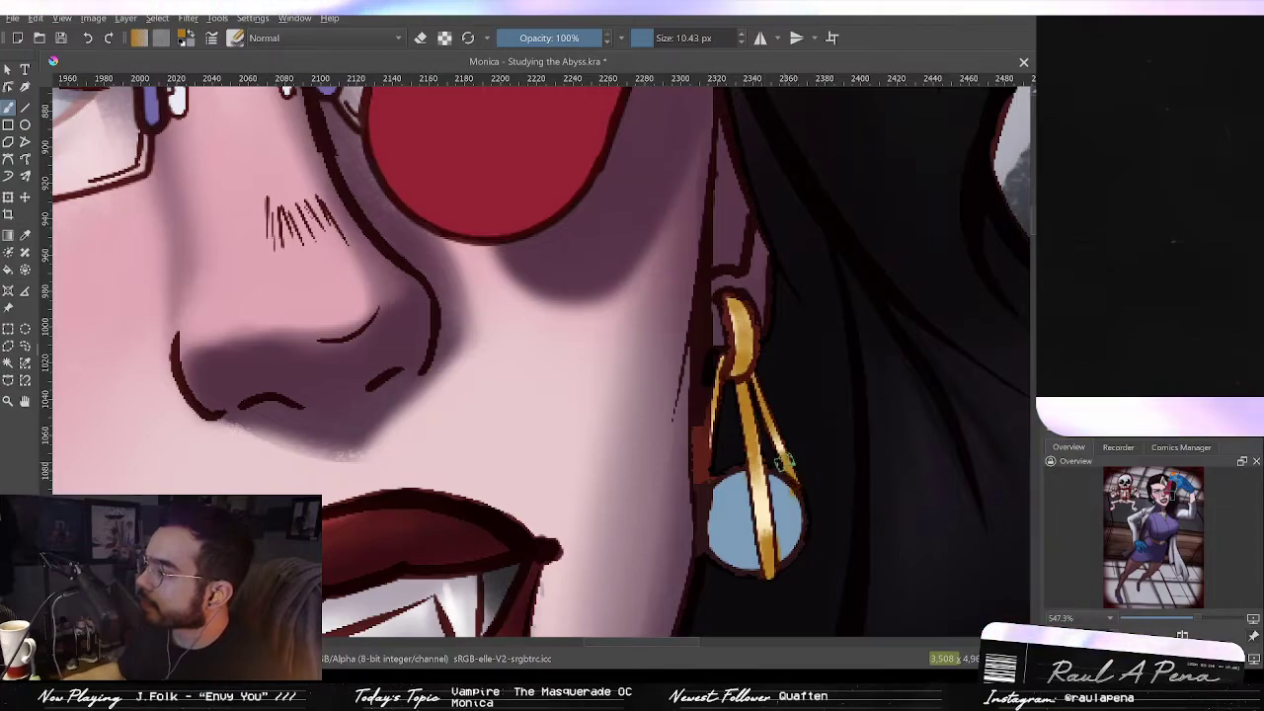
pyautogui.moveTo(875, 506); pyautogui.dragTo(821, 421)
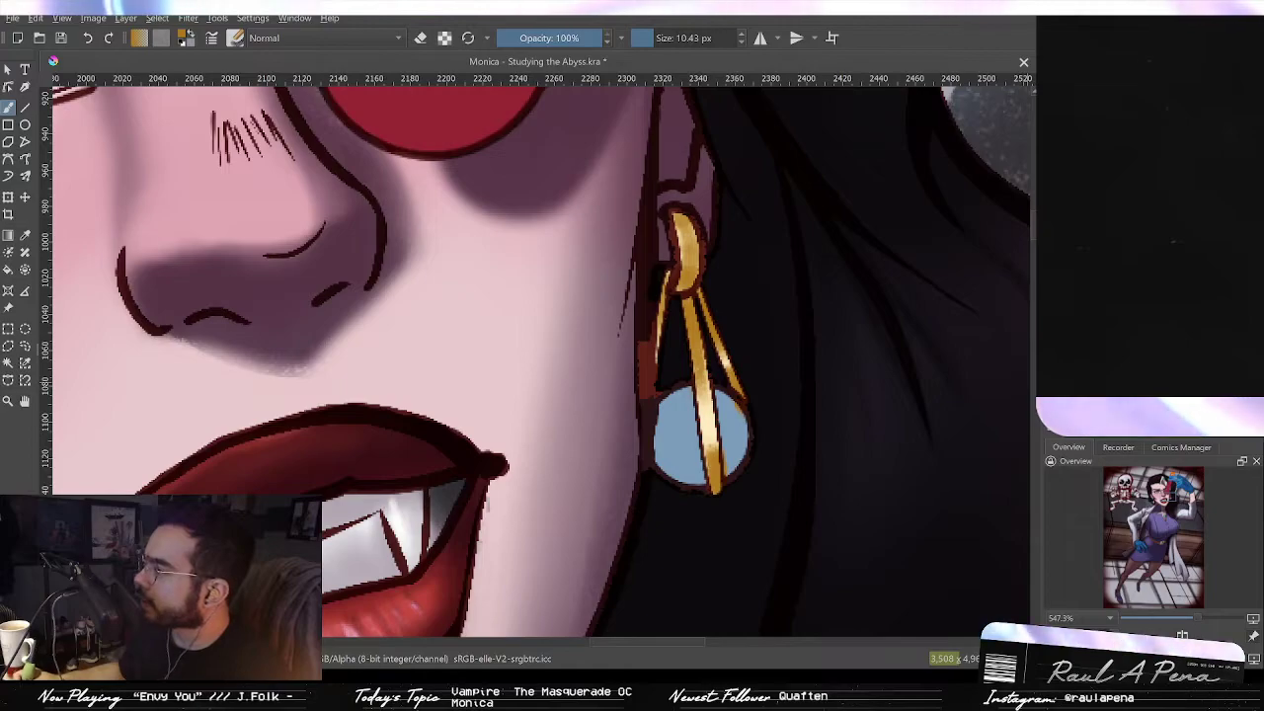
pyautogui.press('[')
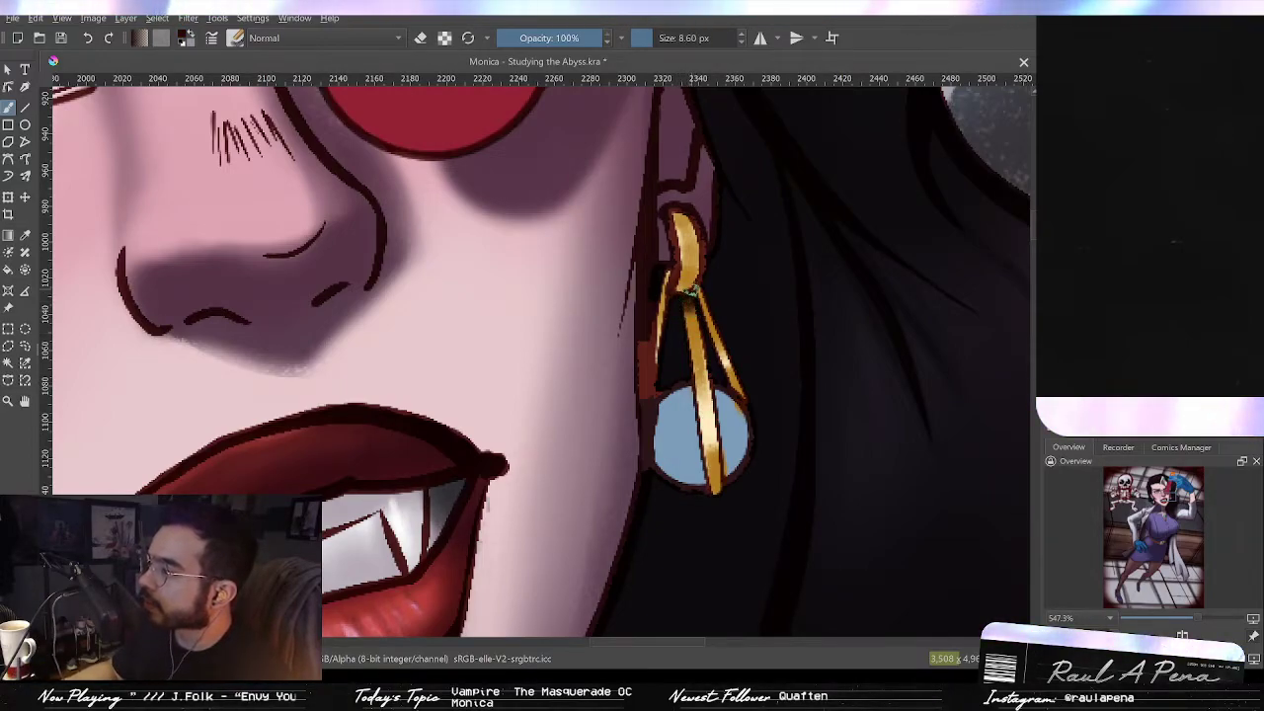
pyautogui.moveTo(664, 287); pyautogui.dragTo(655, 371)
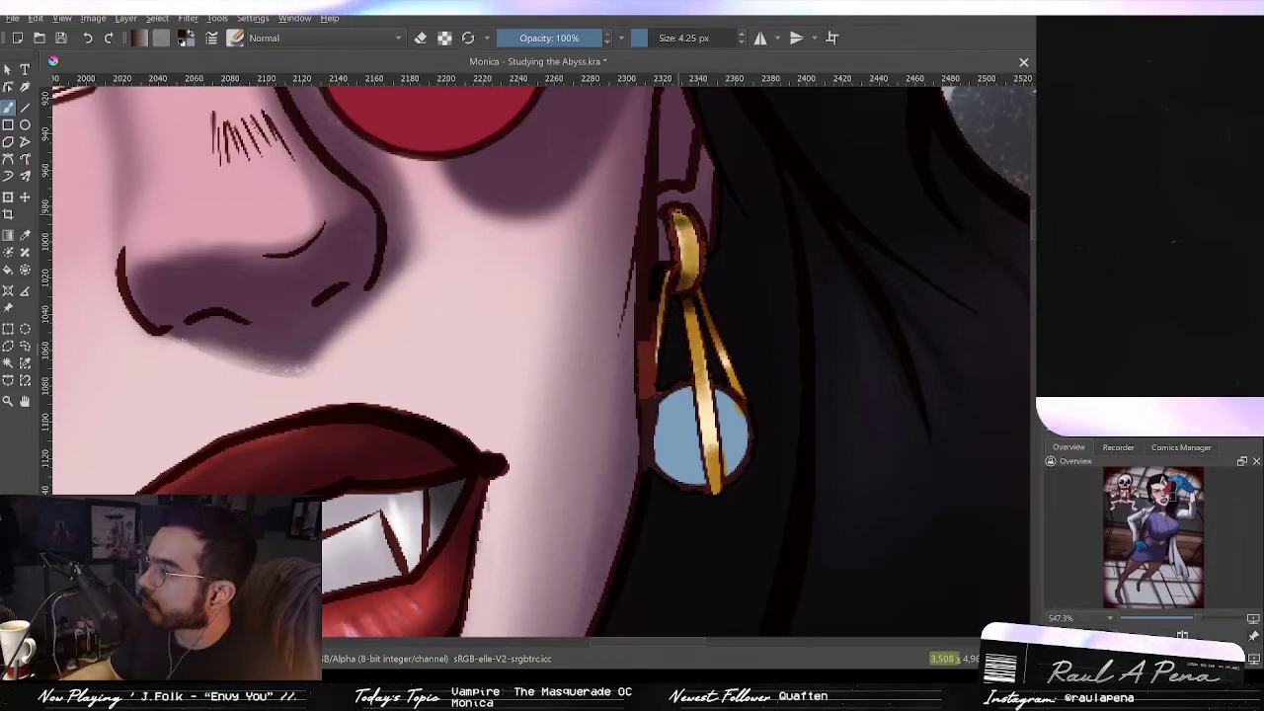
# Step: Paint the right earring's round stone over in a pale pearly blue
pyautogui.scroll(-8, 696, 237)
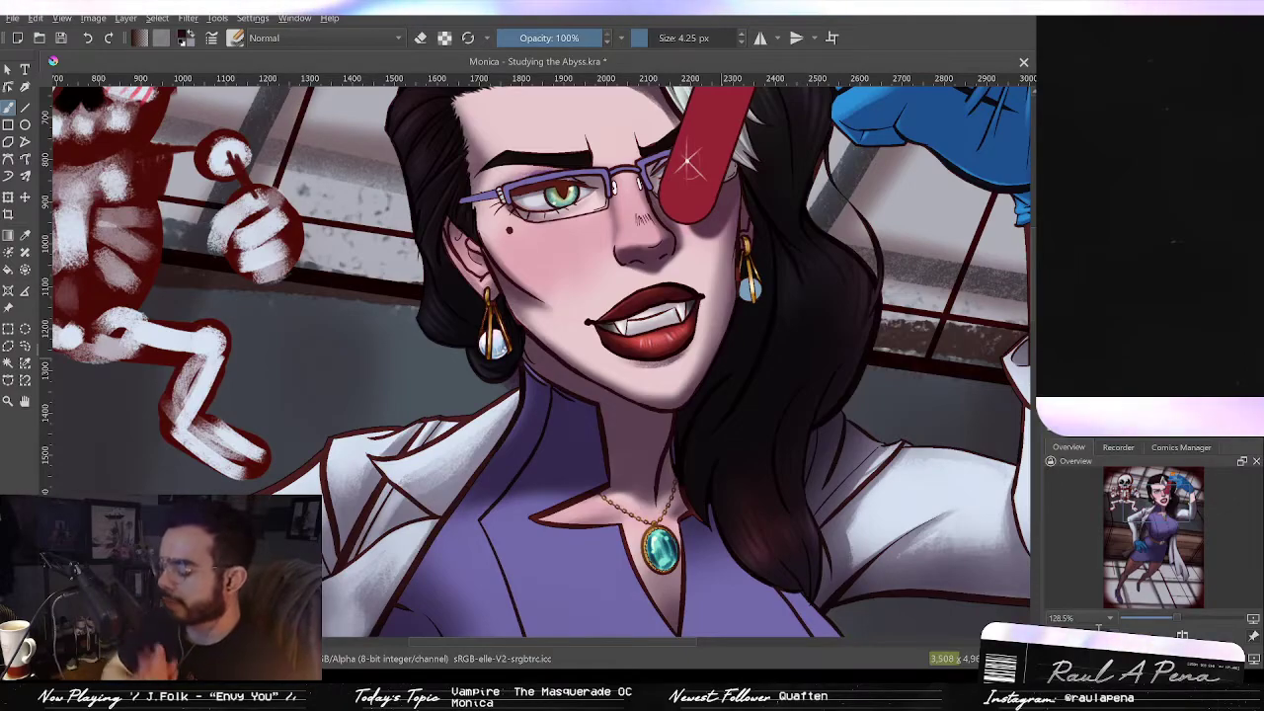
pyautogui.moveTo(725, 418); pyautogui.dragTo(721, 502)
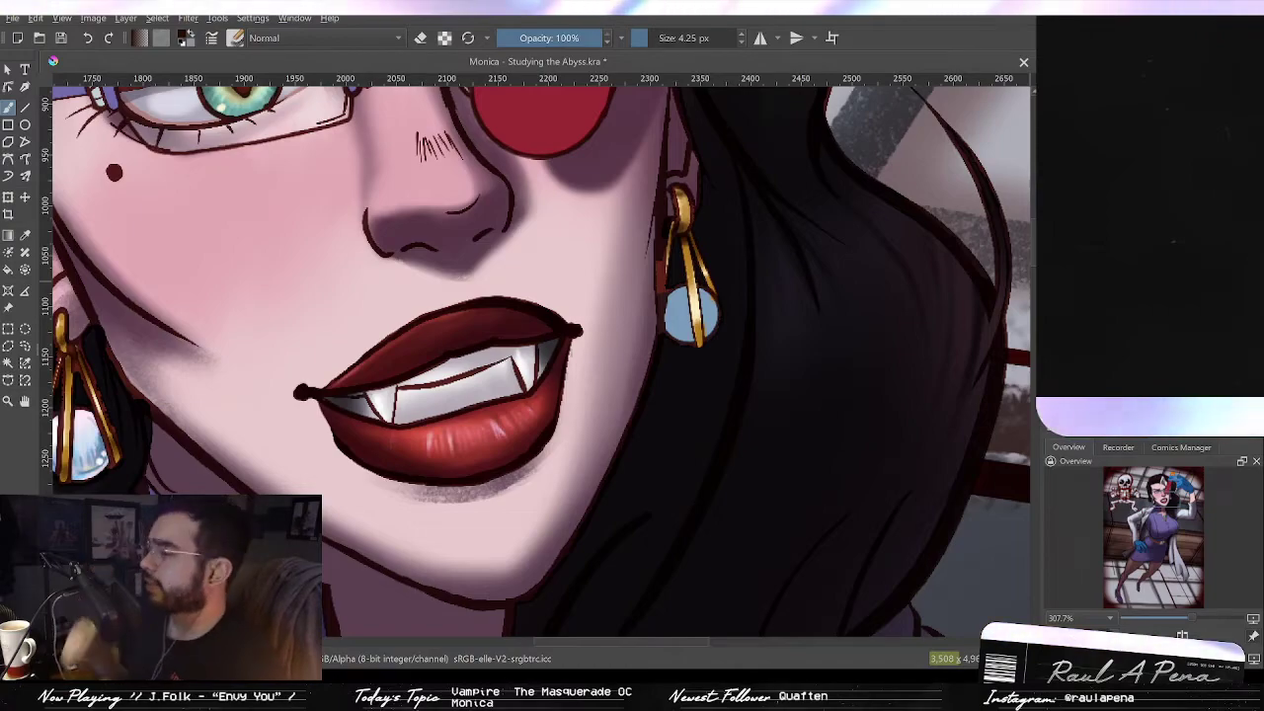
pyautogui.moveTo(733, 337); pyautogui.dragTo(751, 247)
pyautogui.moveTo(739, 318); pyautogui.dragTo(770, 403)
pyautogui.moveTo(943, 355); pyautogui.dragTo(947, 286)
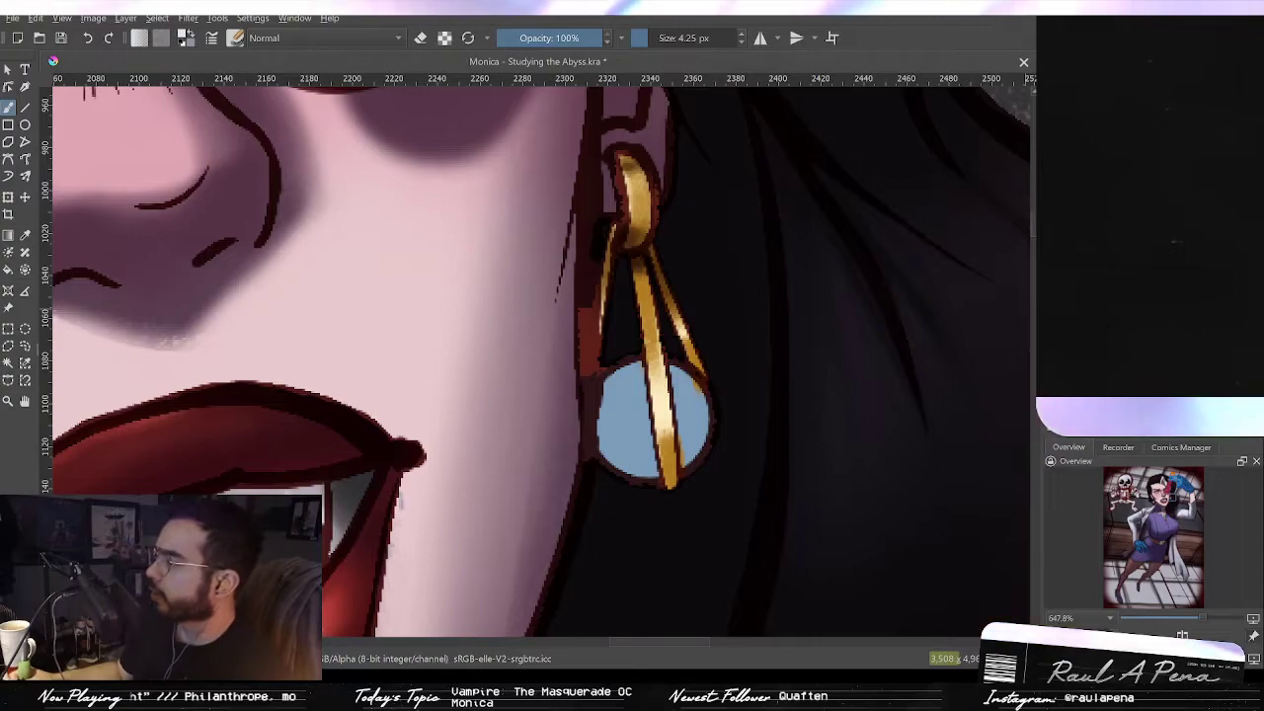
pyautogui.moveTo(592, 392)
pyautogui.keyDown('shift'); pyautogui.mouseDown()
pyautogui.moveTo(620, 420)
pyautogui.moveTo(632, 391)
pyautogui.moveTo(643, 433)
pyautogui.moveTo(635, 376)
pyautogui.moveTo(619, 376)
pyautogui.moveTo(617, 444)
pyautogui.moveTo(609, 371)
pyautogui.moveTo(643, 455)
pyautogui.moveTo(676, 378)
pyautogui.moveTo(697, 430)
pyautogui.moveTo(692, 374)
pyautogui.moveTo(698, 426)
pyautogui.moveTo(695, 388)
pyautogui.moveTo(703, 416)
pyautogui.moveTo(676, 417)
pyautogui.mouseUp(); pyautogui.keyUp('shift')
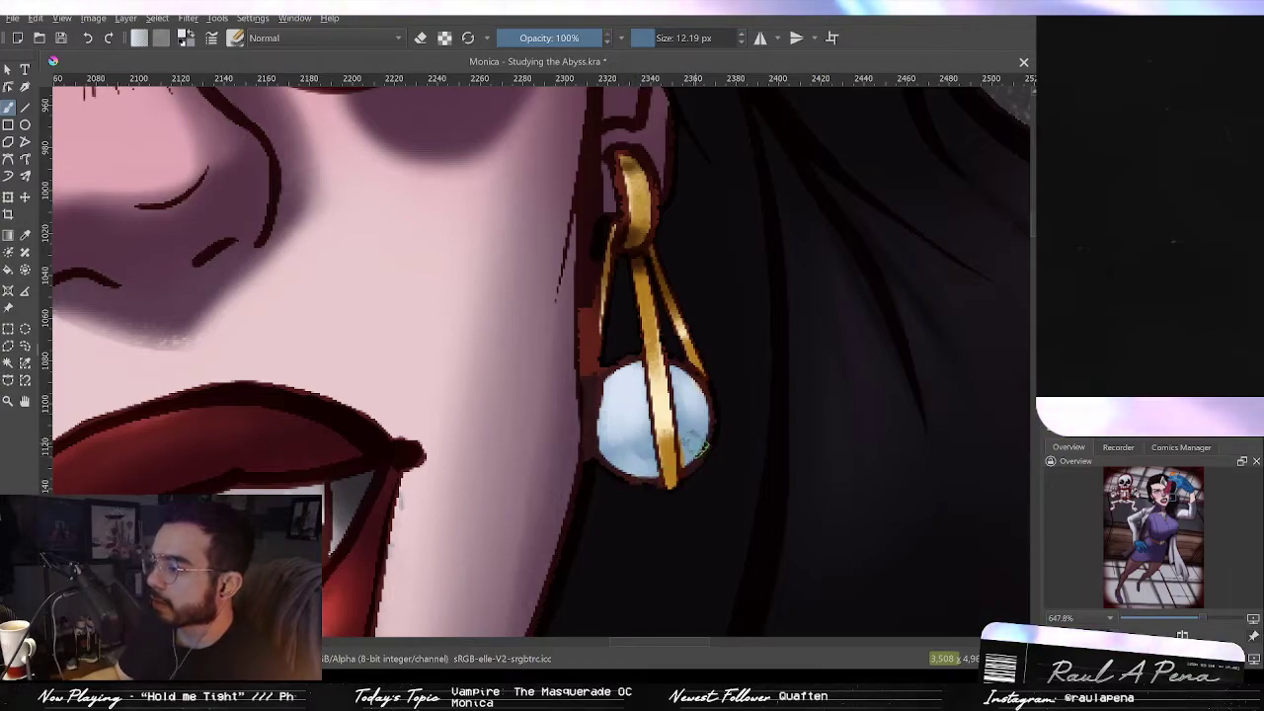
# Step: Blend lighter and pinkish tones into the right earring stone for a pearly sheen
pyautogui.moveTo(694, 446); pyautogui.dragTo(679, 445)
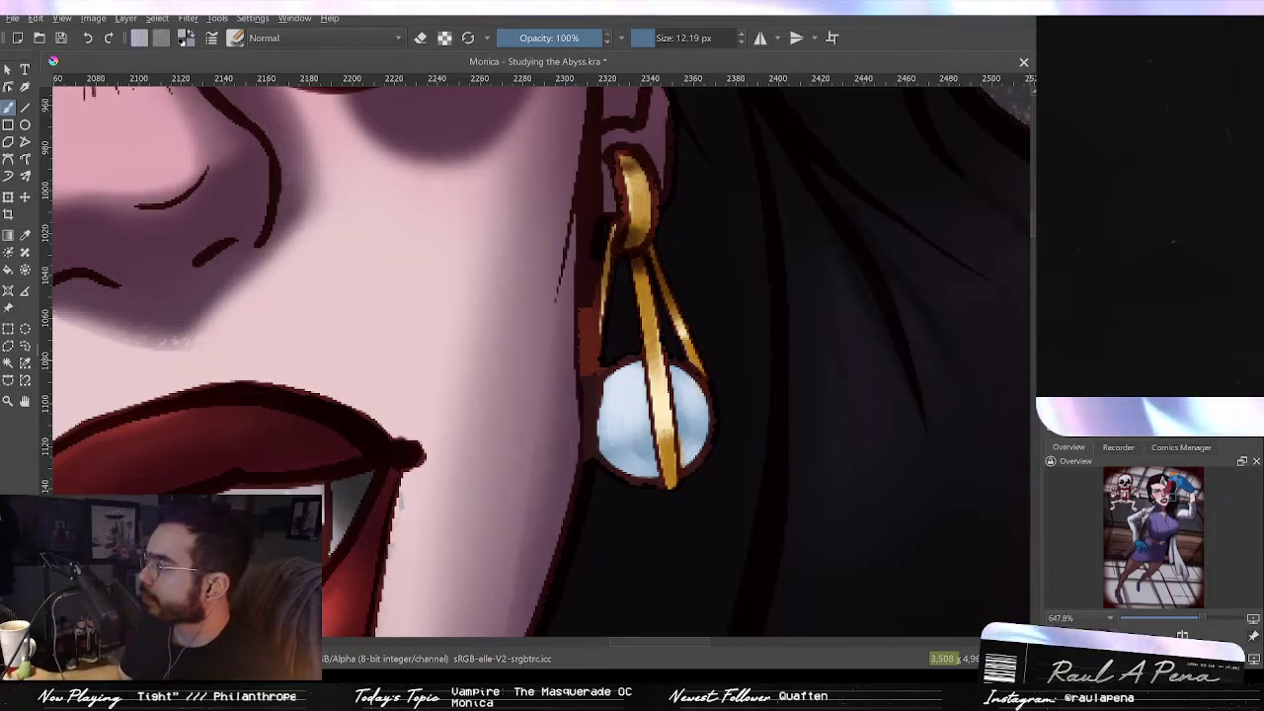
pyautogui.keyDown('ctrl'); pyautogui.click(628, 436); pyautogui.keyUp('ctrl')
pyautogui.moveTo(814, 424); pyautogui.dragTo(798, 425)
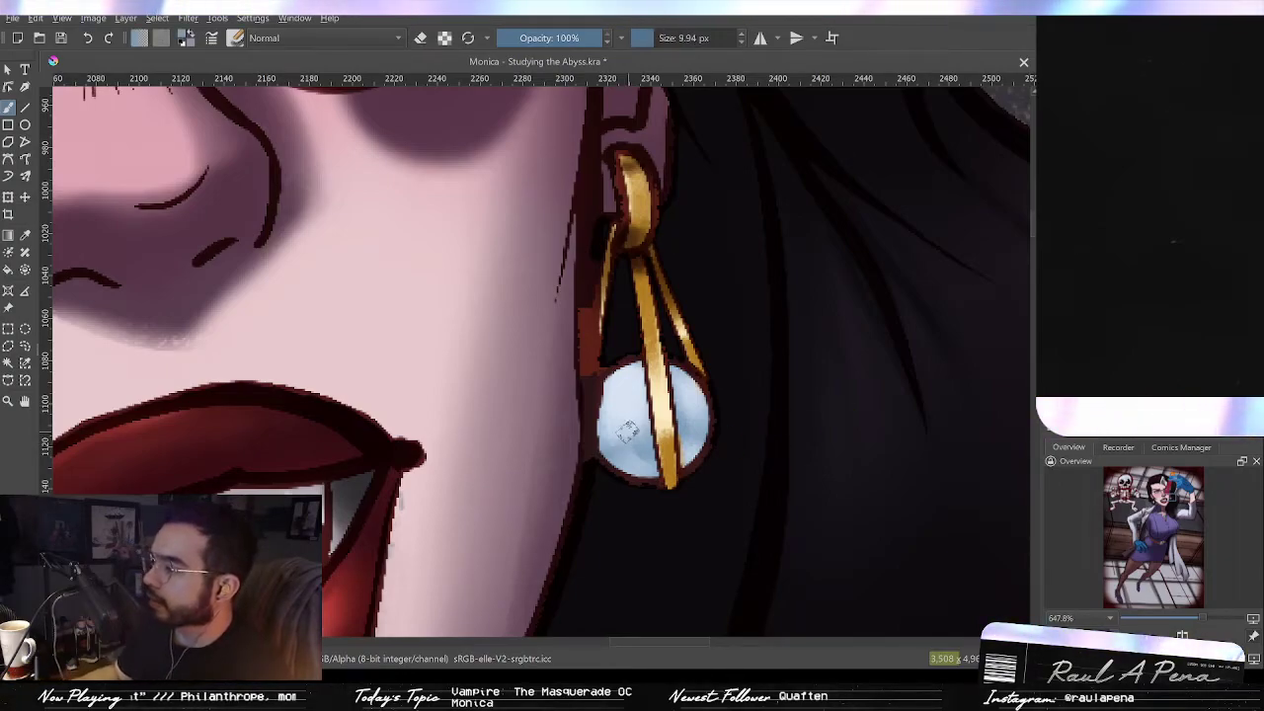
pyautogui.moveTo(624, 446)
pyautogui.mouseDown()
pyautogui.moveTo(647, 459)
pyautogui.moveTo(617, 438)
pyautogui.mouseUp()
pyautogui.keyDown('ctrl'); pyautogui.click(656, 387); pyautogui.keyUp('ctrl')
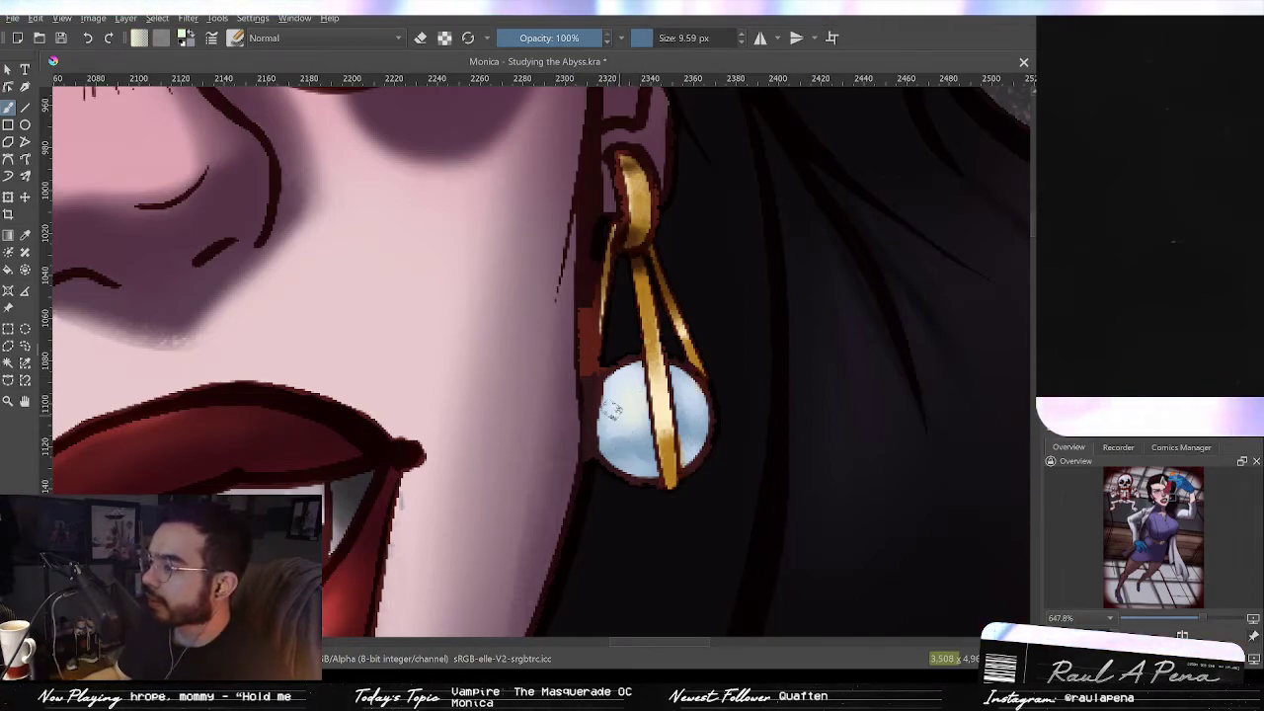
pyautogui.moveTo(688, 403); pyautogui.dragTo(693, 387)
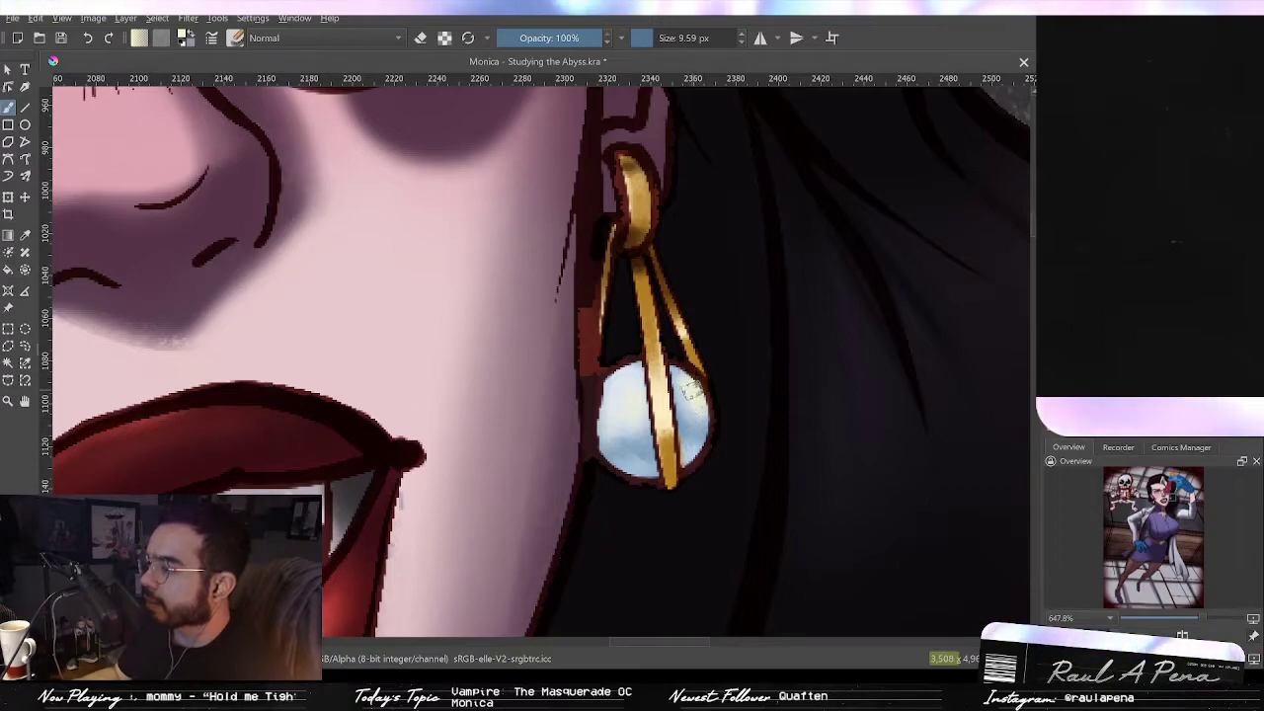
pyautogui.moveTo(692, 454); pyautogui.dragTo(704, 427)
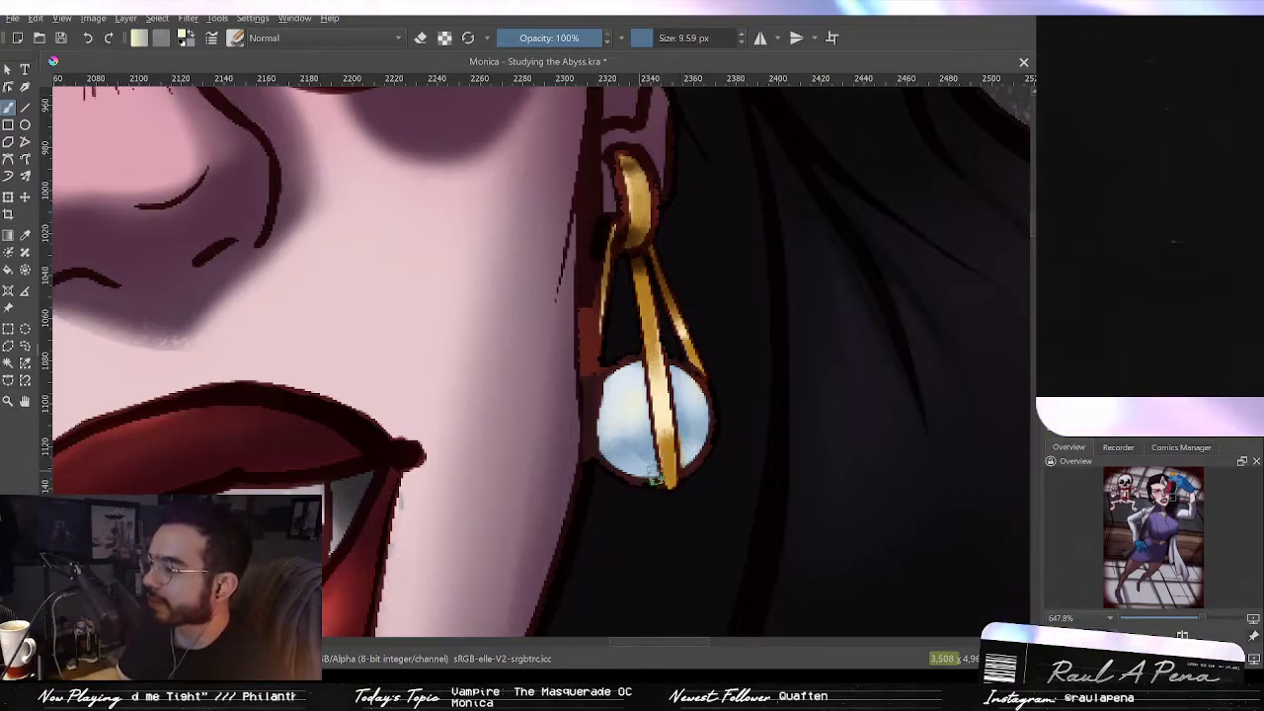
pyautogui.moveTo(644, 467); pyautogui.dragTo(652, 470)
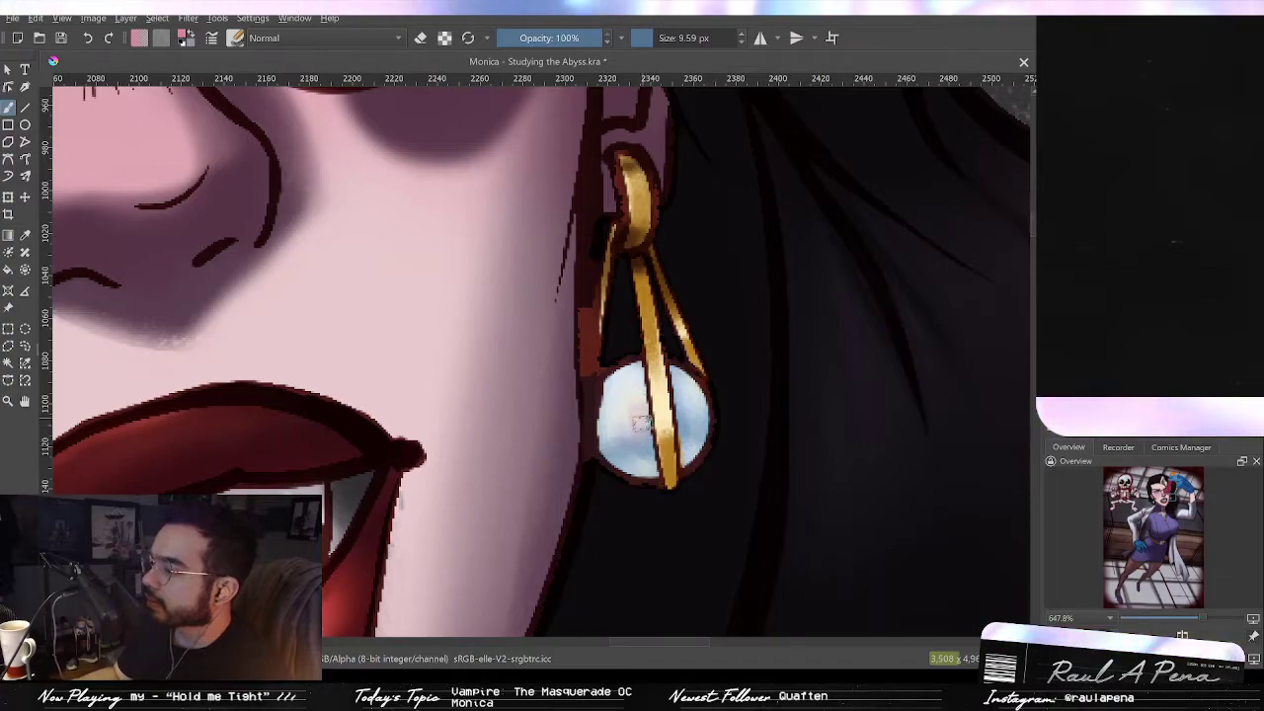
pyautogui.moveTo(632, 435)
pyautogui.mouseDown()
pyautogui.moveTo(648, 468)
pyautogui.moveTo(646, 458)
pyautogui.mouseUp()
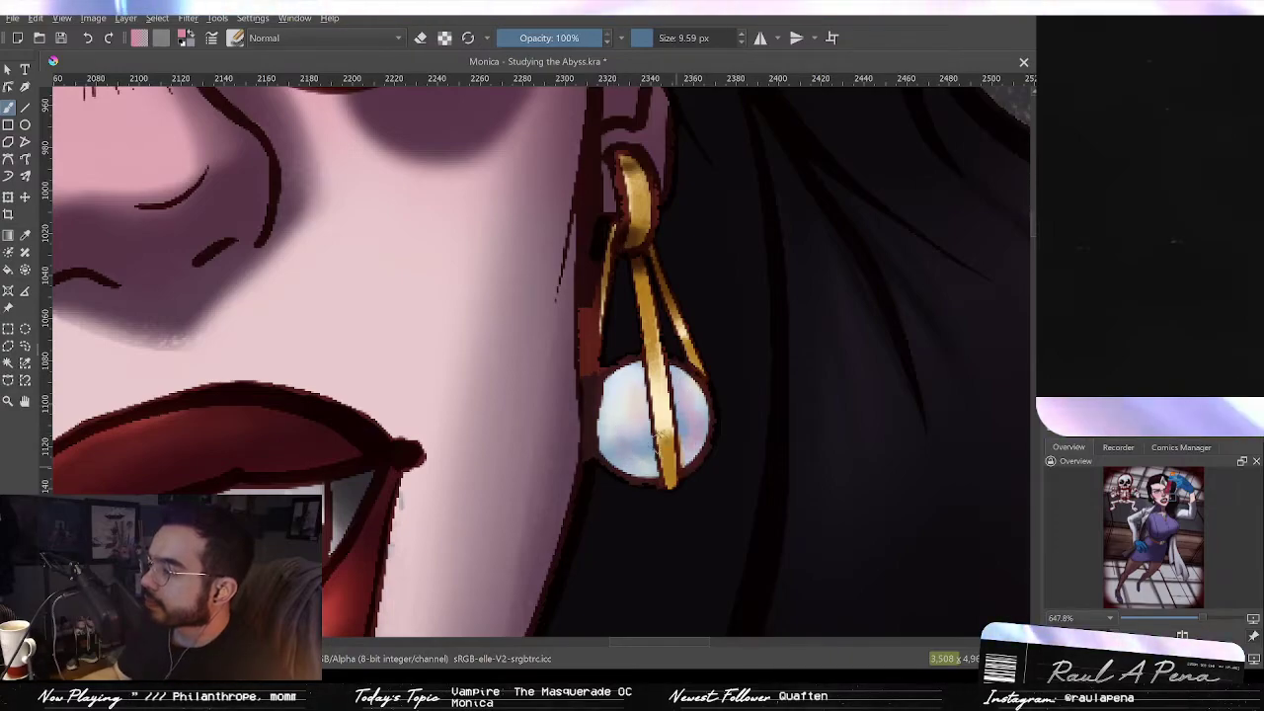
# Step: Add a thin highlight along the stone's lower left edge, undoing and redoing the first attempt
pyautogui.scroll(-5, 678, 380)
pyautogui.scroll(3, 664, 445)
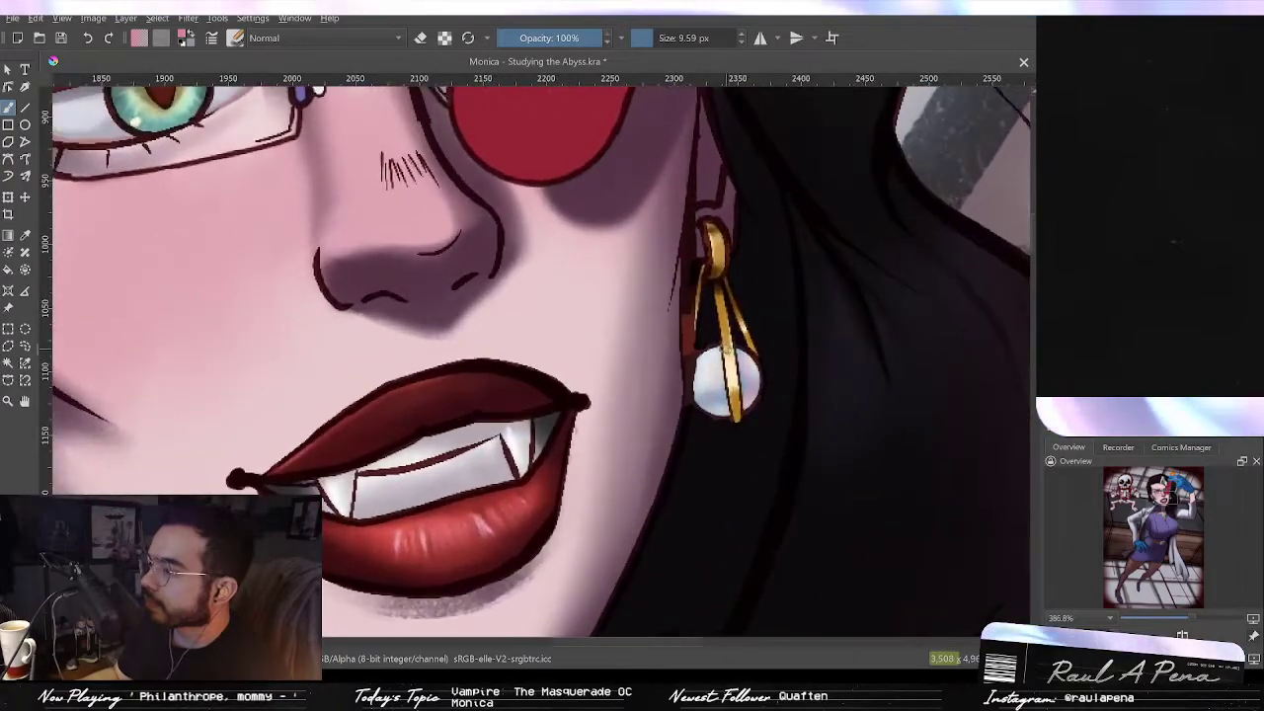
pyautogui.scroll(-4, 721, 350)
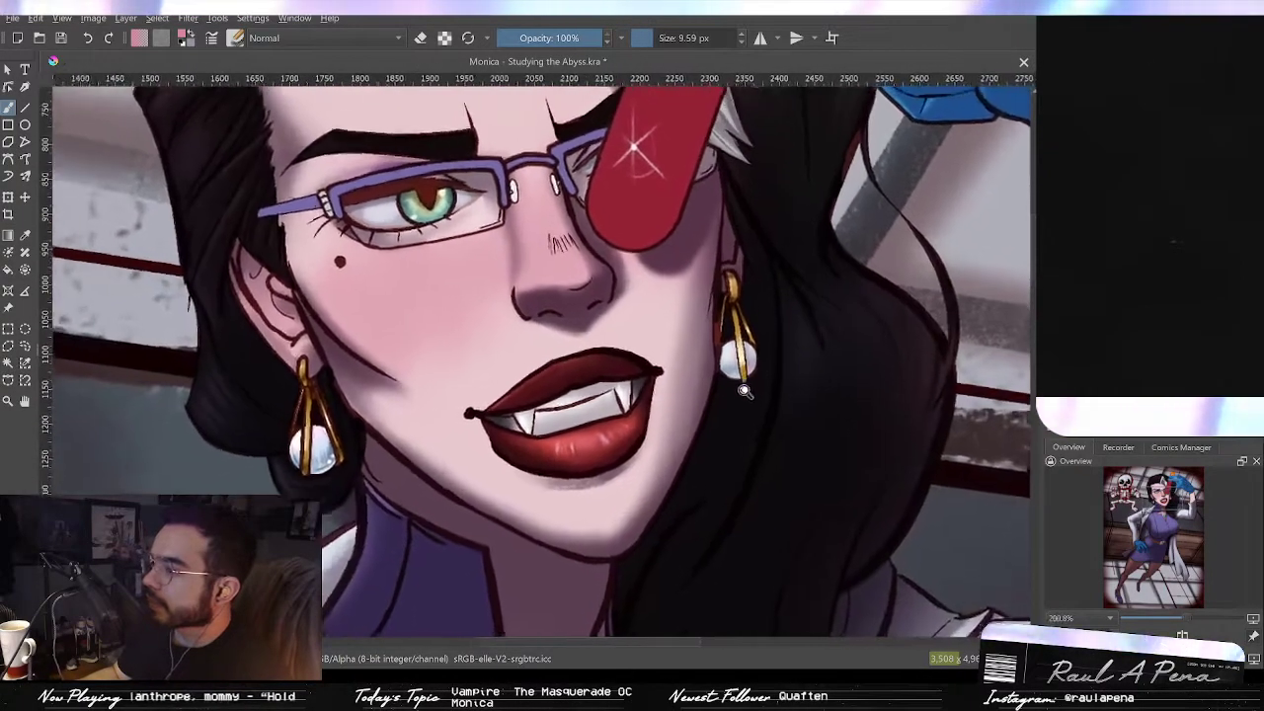
pyautogui.scroll(3, 721, 350)
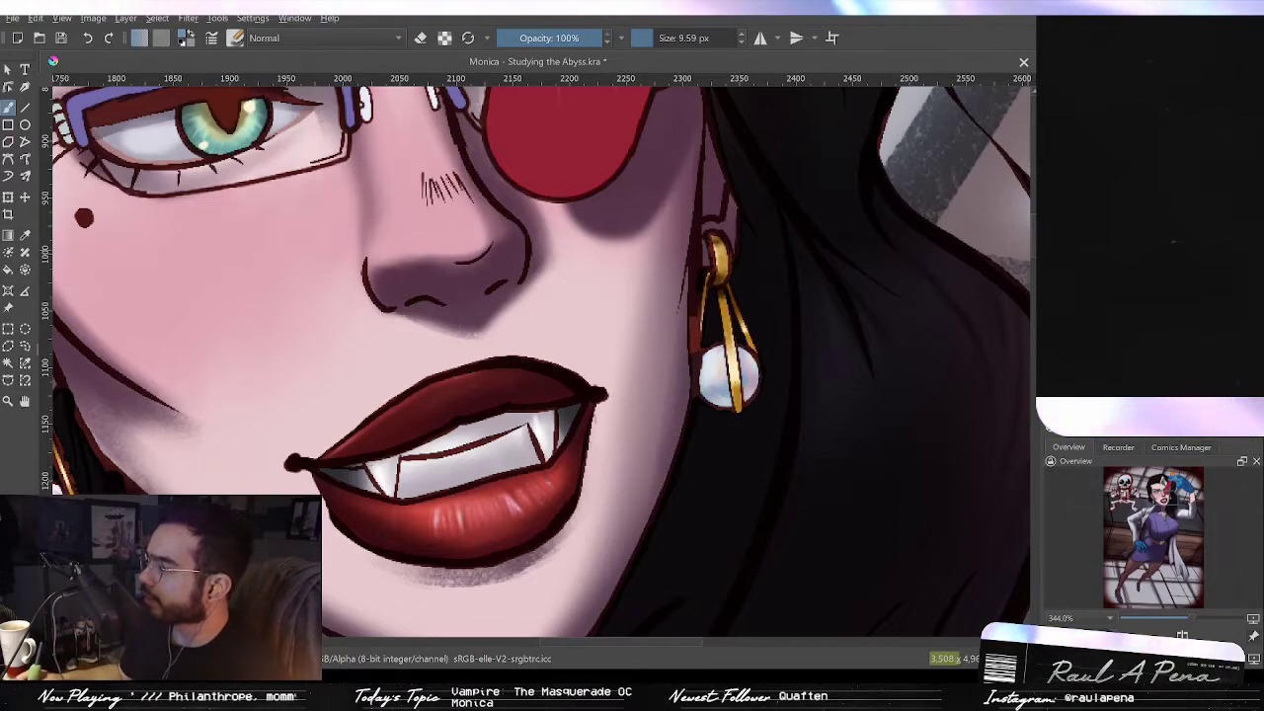
pyautogui.scroll(3, 746, 384)
pyautogui.moveTo(679, 394); pyautogui.dragTo(716, 410)
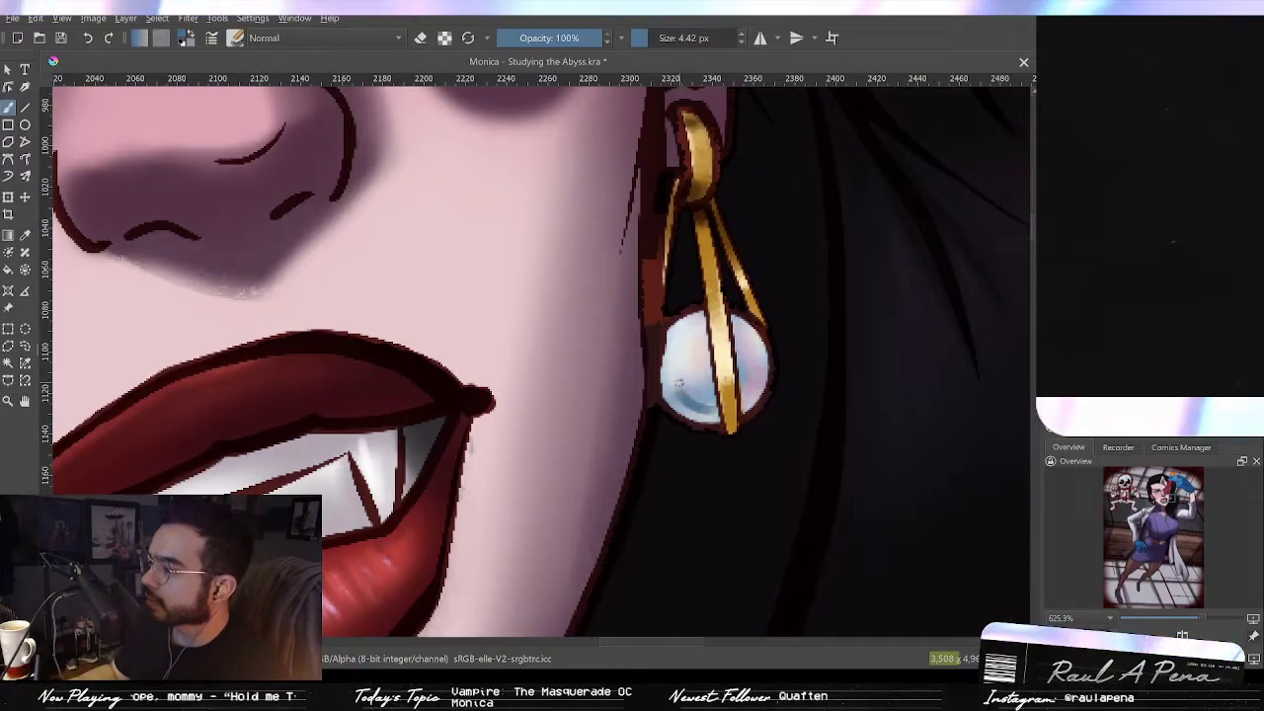
pyautogui.hotkey('ctrl', 'z')
pyautogui.moveTo(685, 387); pyautogui.dragTo(705, 415)
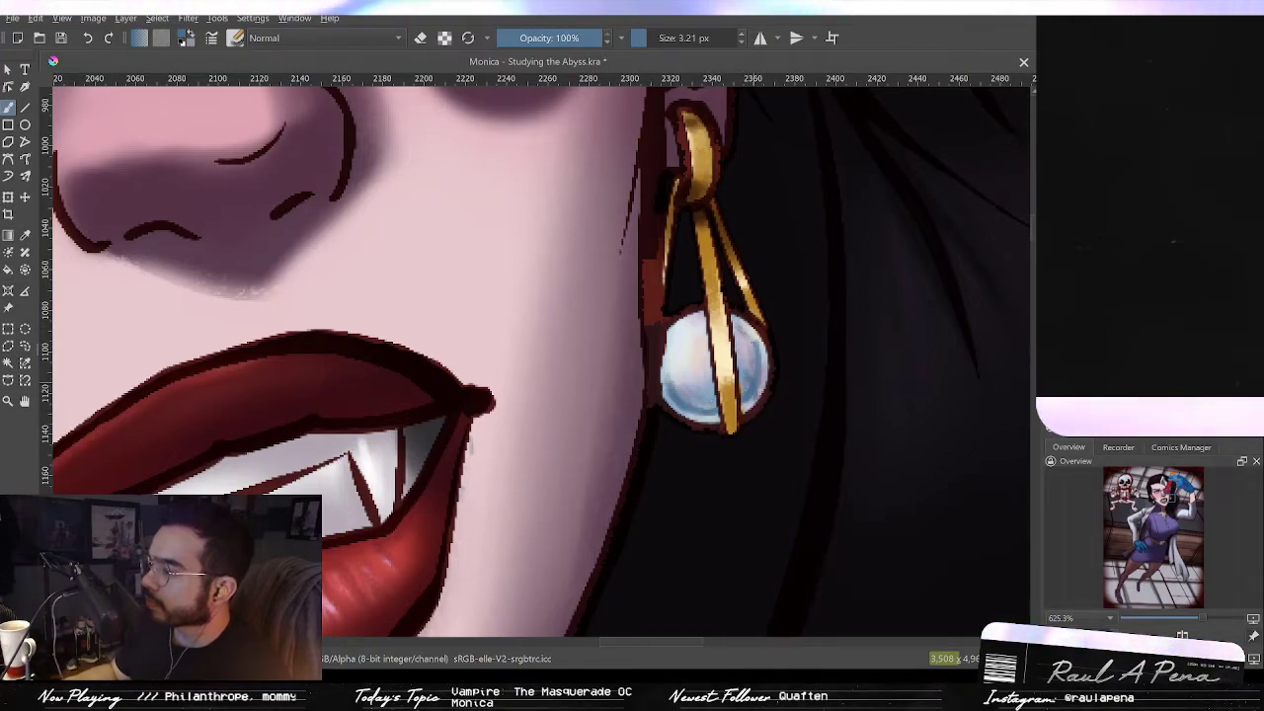
# Step: Dab a small pink highlight and light strokes onto the right side of the earring stone
pyautogui.moveTo(791, 369); pyautogui.dragTo(910, 385)
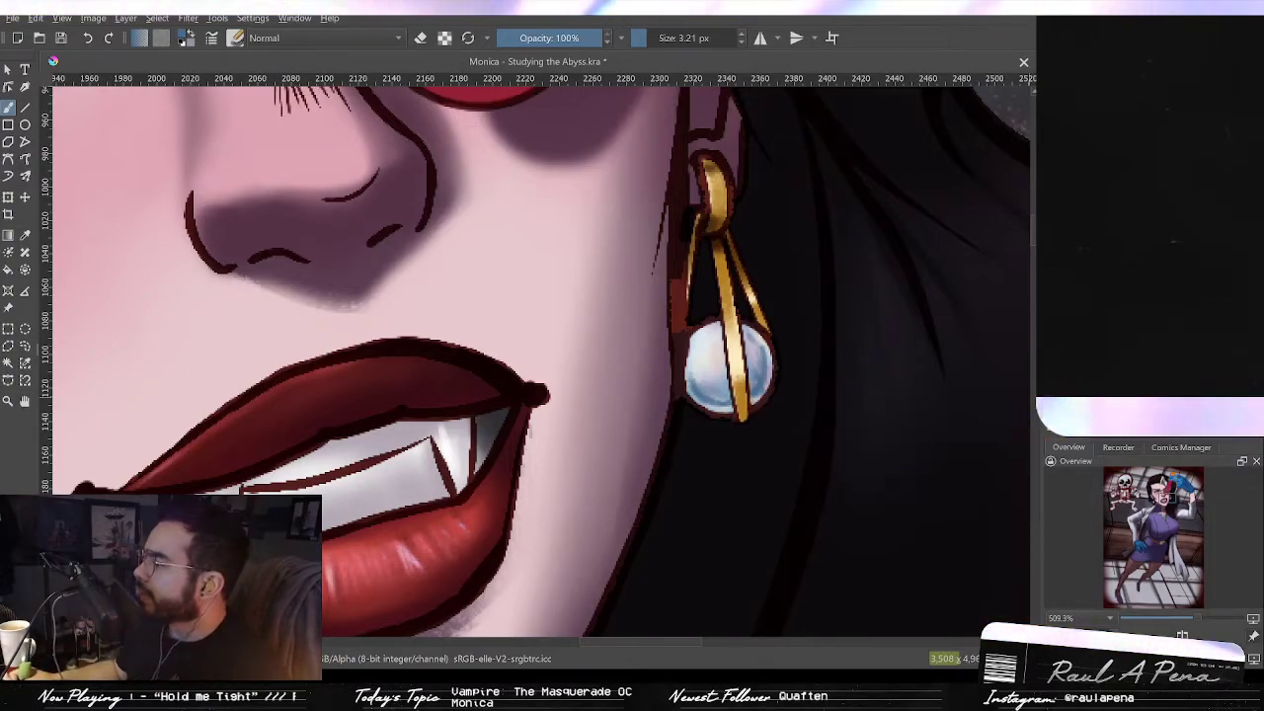
pyautogui.scroll(3, 739, 395)
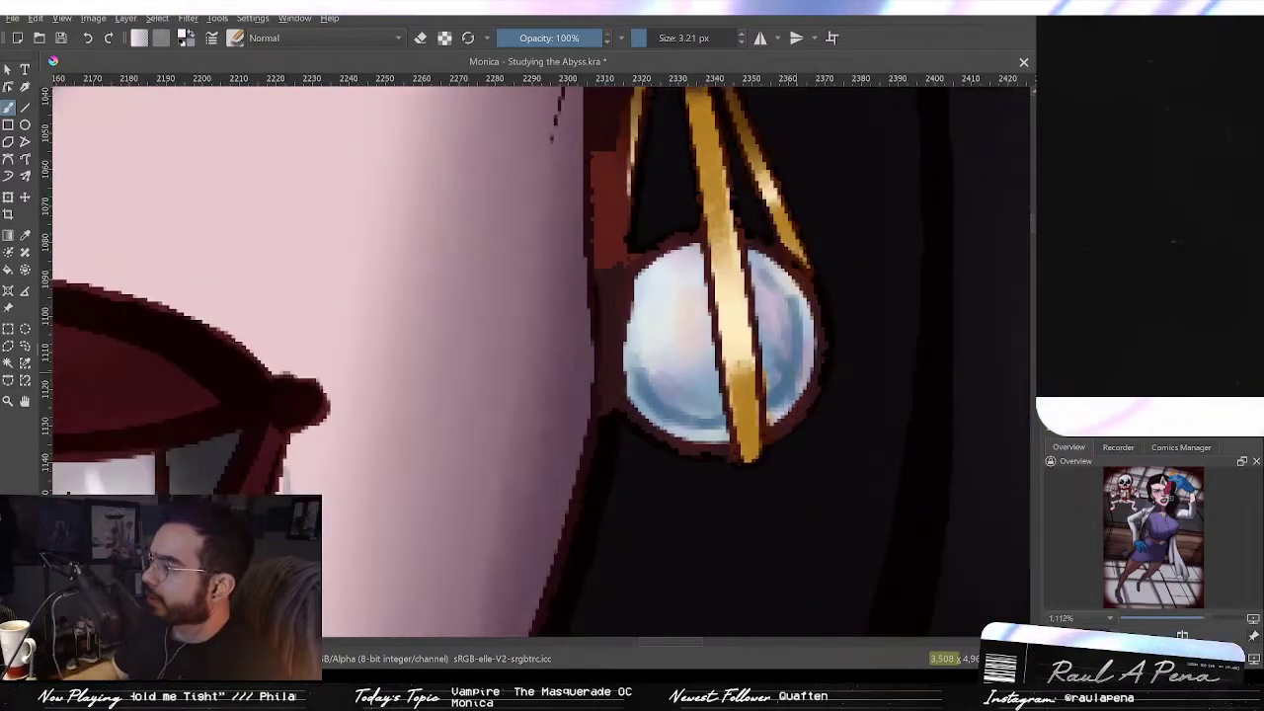
pyautogui.moveTo(791, 363); pyautogui.dragTo(795, 362)
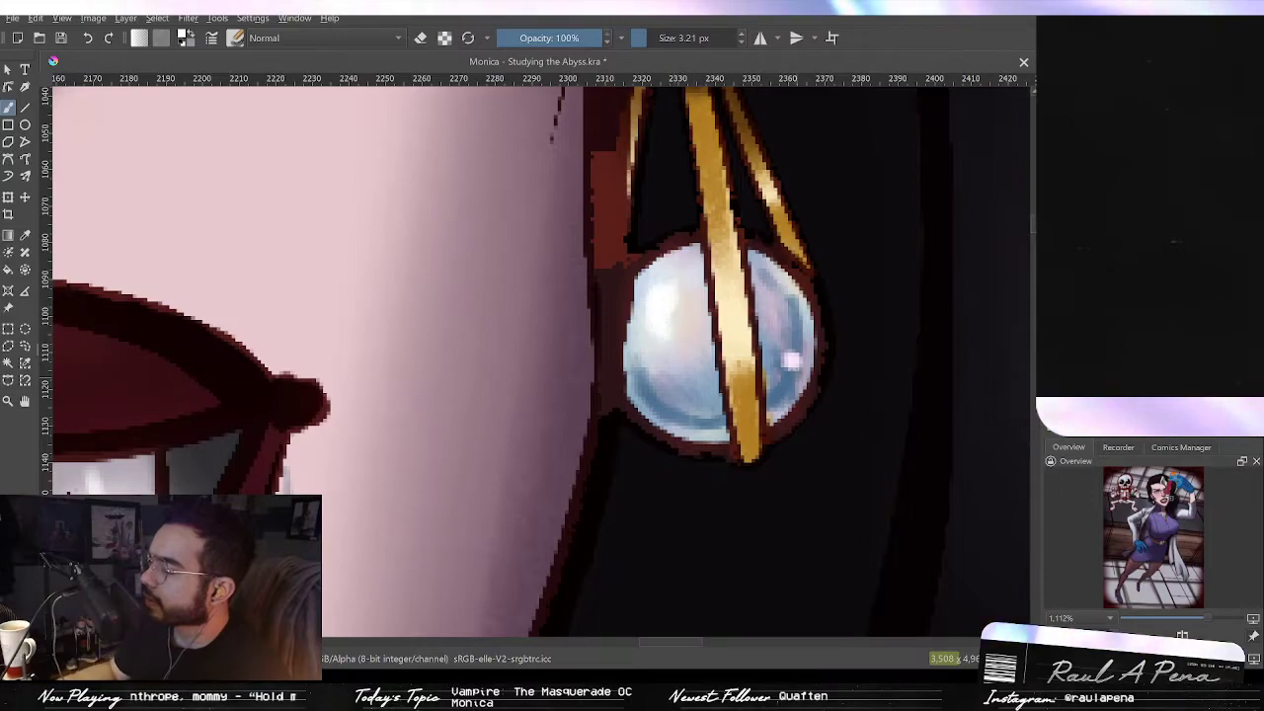
pyautogui.moveTo(731, 365); pyautogui.dragTo(740, 533)
pyautogui.moveTo(712, 427); pyautogui.dragTo(772, 491)
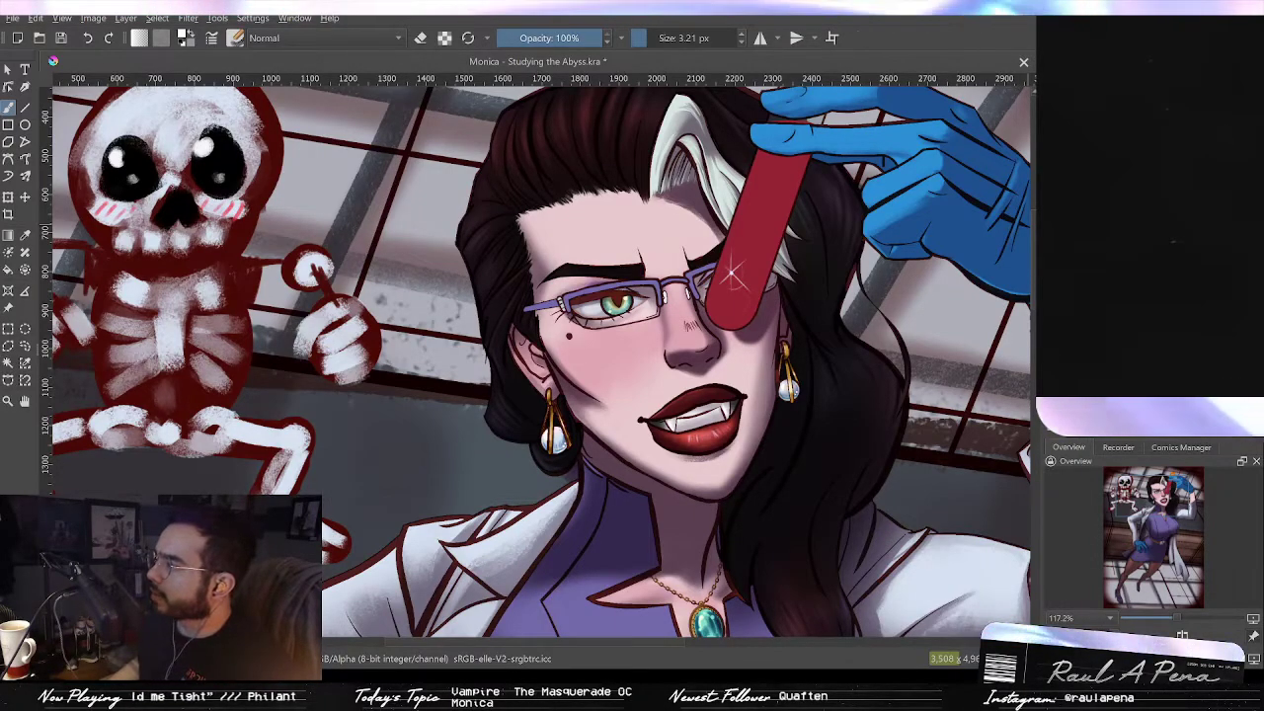
# Step: Shade the glasses' upper frame with a darker purple along its length
pyautogui.scroll(1, 732, 277)
pyautogui.scroll(2, 665, 288)
pyautogui.moveTo(664, 288); pyautogui.dragTo(754, 317)
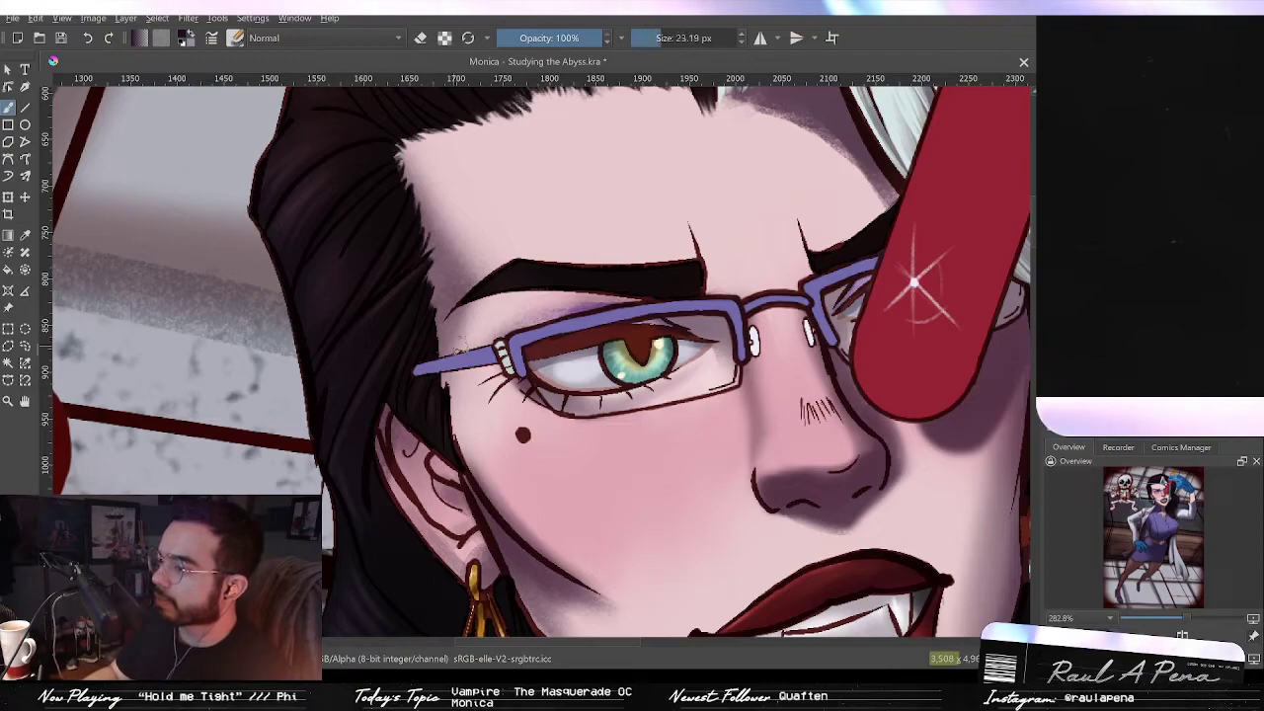
pyautogui.moveTo(512, 354); pyautogui.dragTo(506, 354)
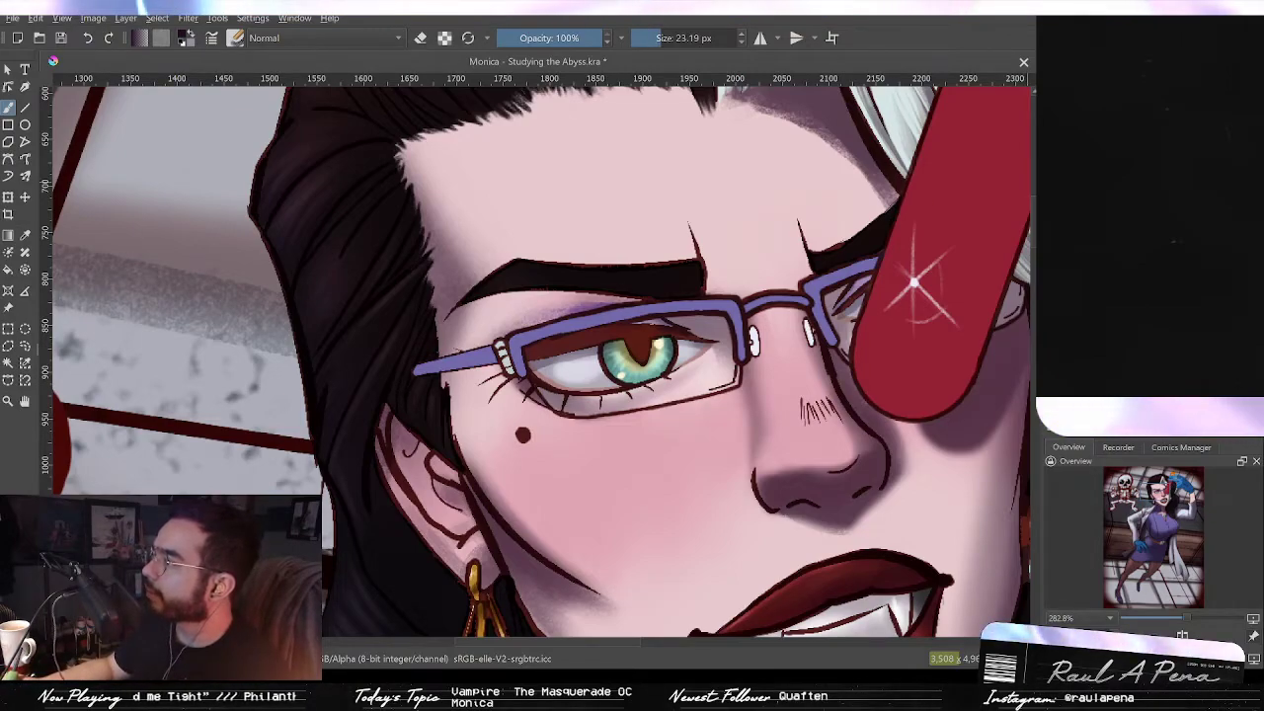
pyautogui.moveTo(516, 349); pyautogui.dragTo(511, 374)
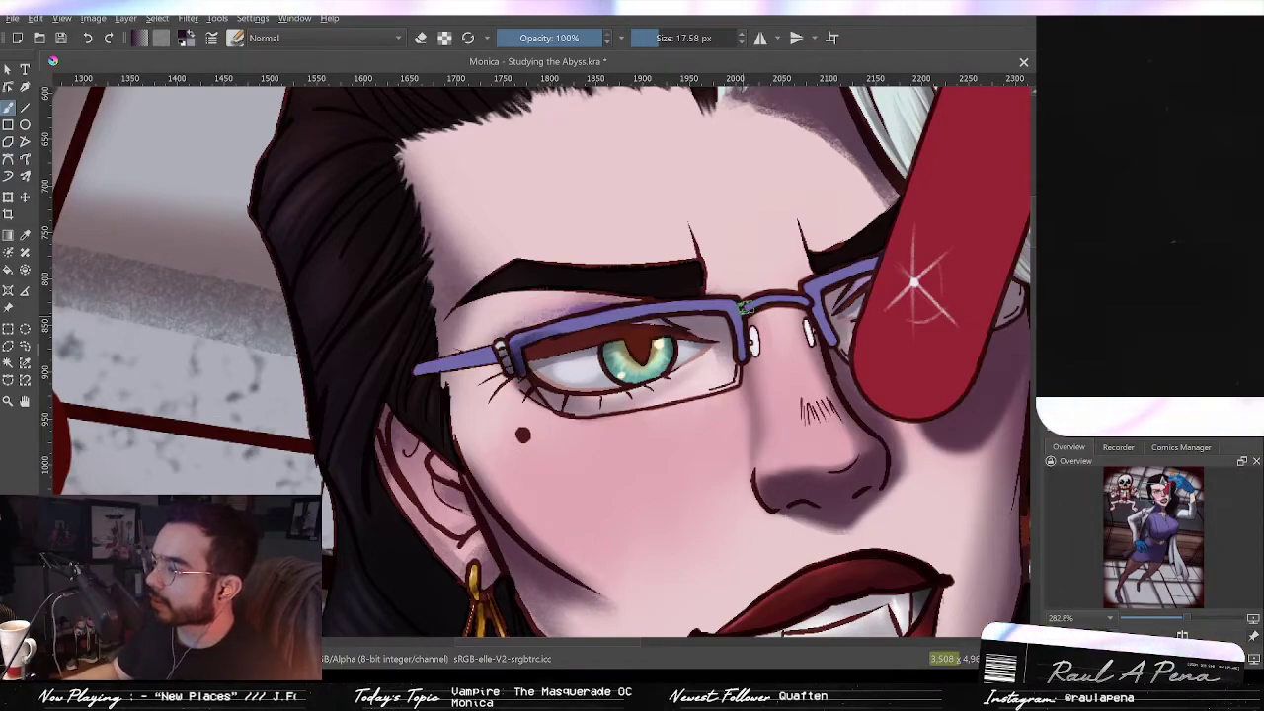
pyautogui.moveTo(744, 311); pyautogui.dragTo(741, 355)
pyautogui.moveTo(727, 310); pyautogui.dragTo(657, 313)
pyautogui.moveTo(735, 314)
pyautogui.mouseDown()
pyautogui.moveTo(597, 338)
pyautogui.moveTo(642, 316)
pyautogui.moveTo(499, 356)
pyautogui.mouseUp()
pyautogui.moveTo(590, 326)
pyautogui.mouseDown()
pyautogui.moveTo(434, 377)
pyautogui.moveTo(498, 356)
pyautogui.moveTo(460, 365)
pyautogui.mouseUp()
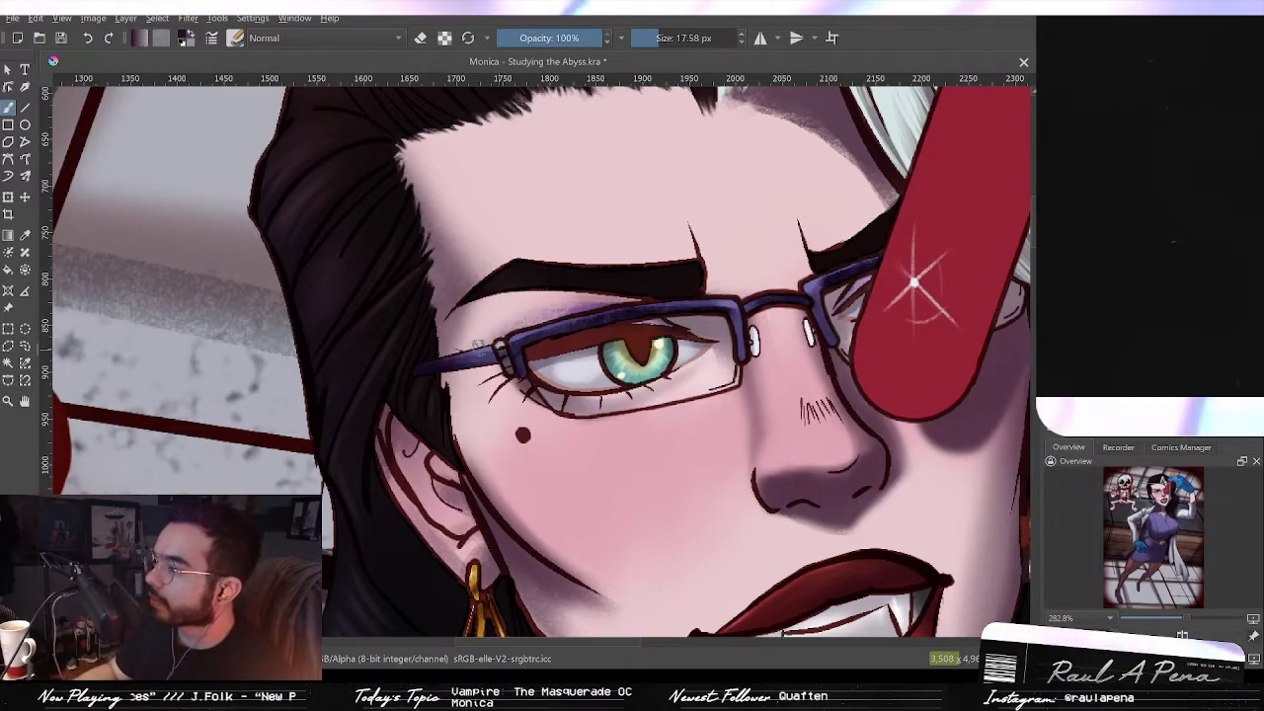
# Step: Touch up the glasses frame, erasing stray shading near the left hinge and adding small highlights
pyautogui.press('e')
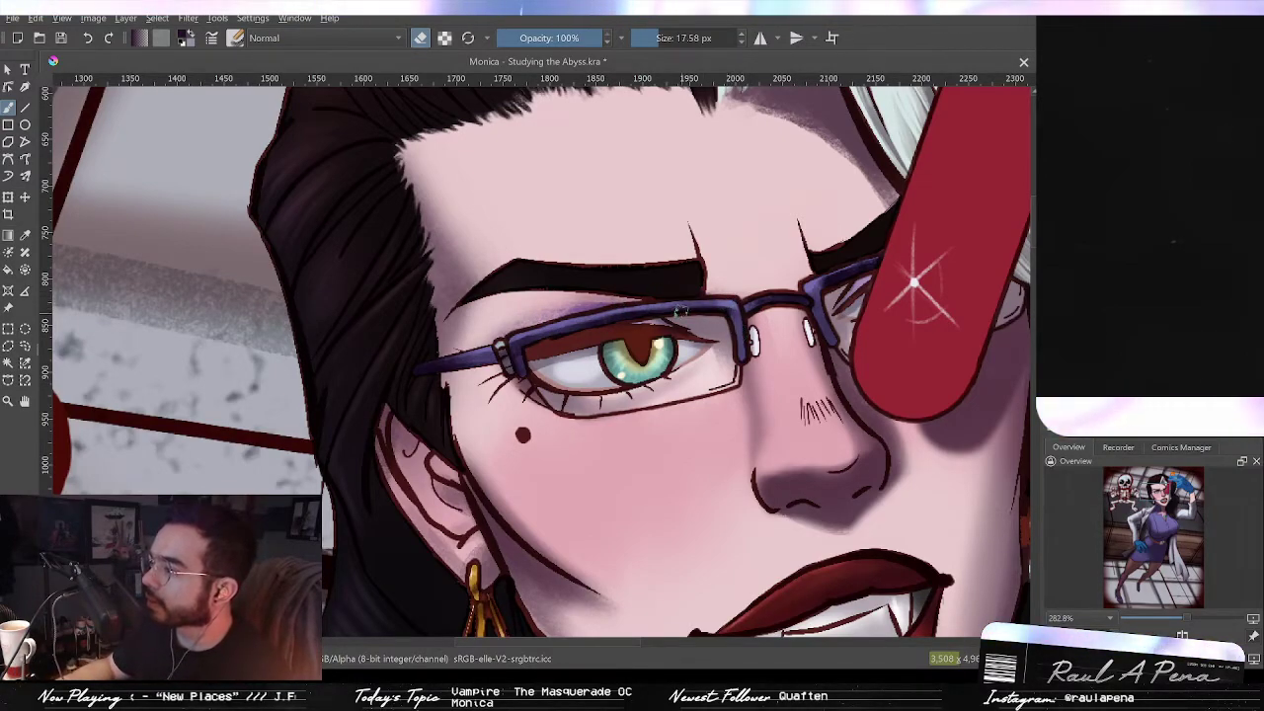
pyautogui.moveTo(506, 343); pyautogui.dragTo(495, 344)
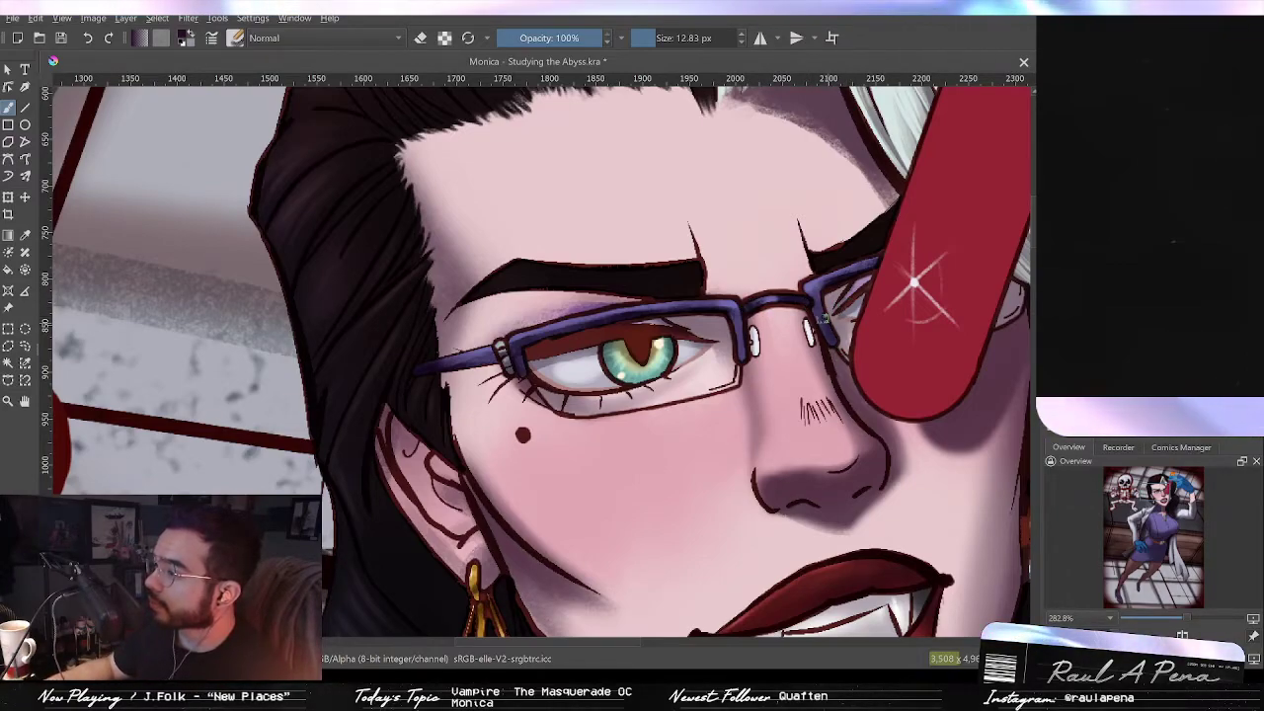
pyautogui.moveTo(732, 316); pyautogui.dragTo(739, 356)
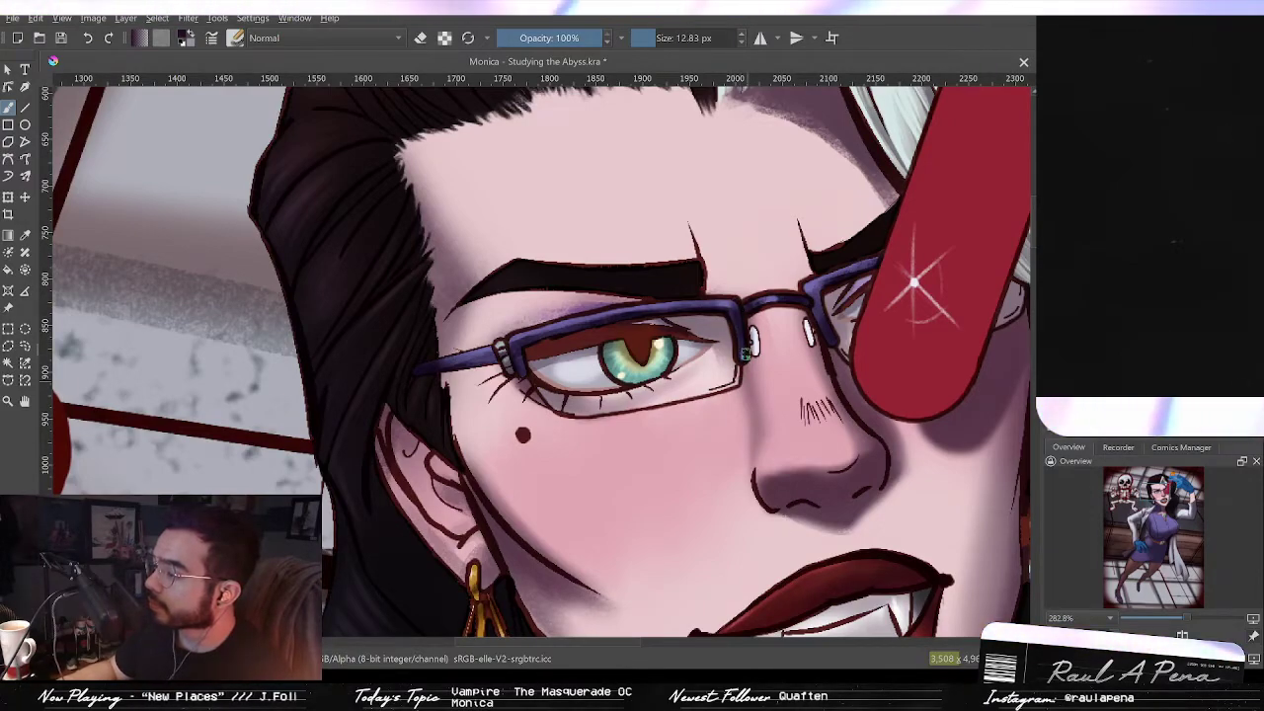
pyautogui.moveTo(818, 280)
pyautogui.mouseDown()
pyautogui.moveTo(800, 288)
pyautogui.moveTo(810, 293)
pyautogui.mouseUp()
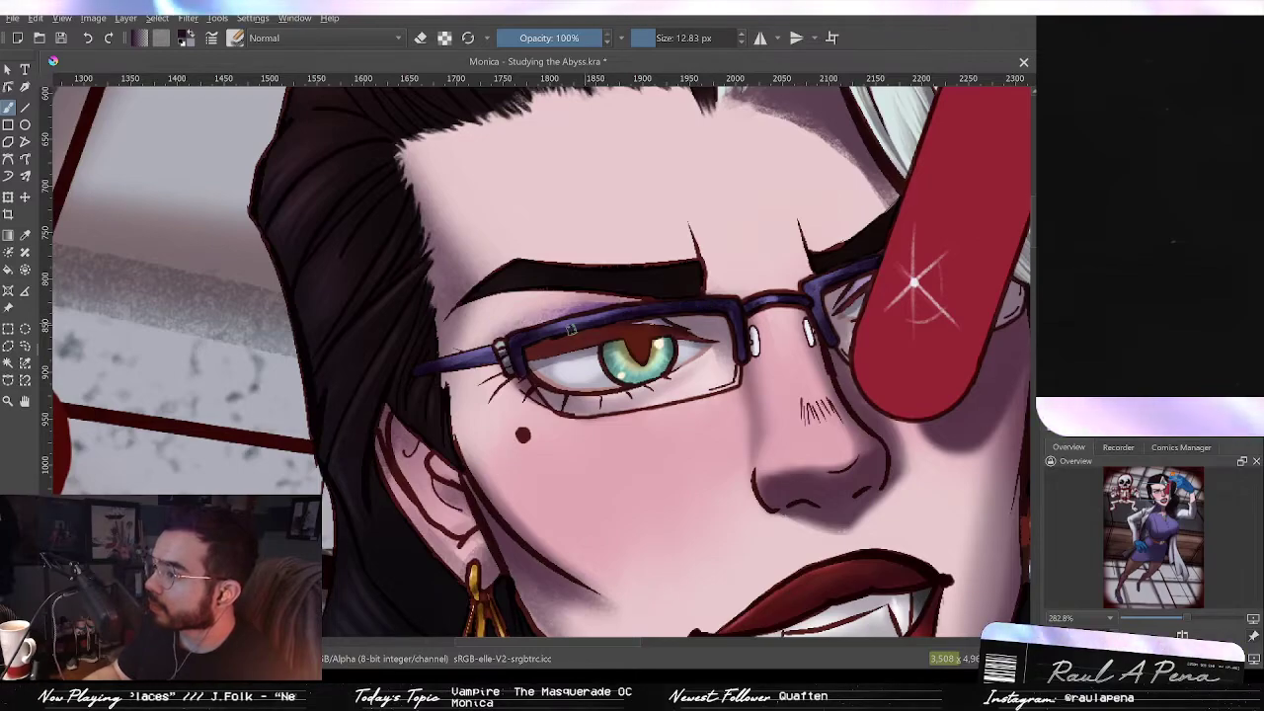
pyautogui.moveTo(425, 371); pyautogui.dragTo(440, 370)
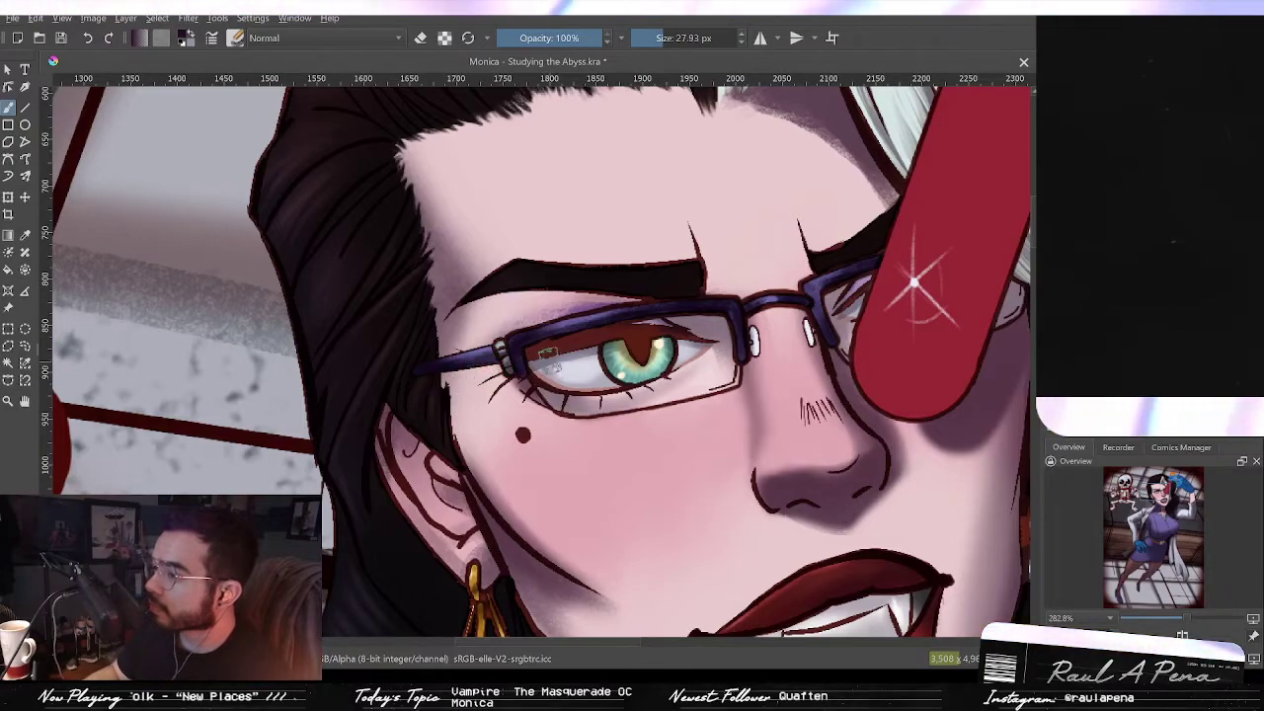
# Step: Undo the last stroke on the glasses frame and review the whole painting at several zoom levels
pyautogui.hotkey('ctrl', 'z')
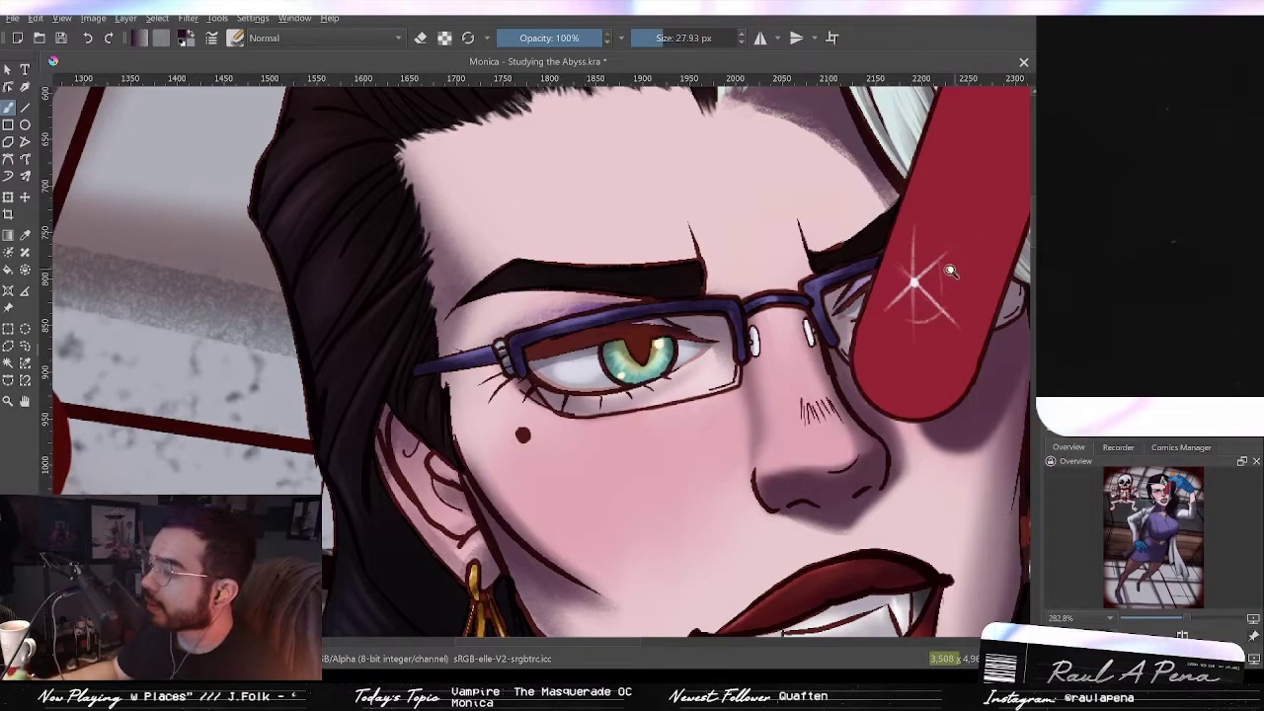
pyautogui.scroll(-1, 953, 277)
pyautogui.press('2')
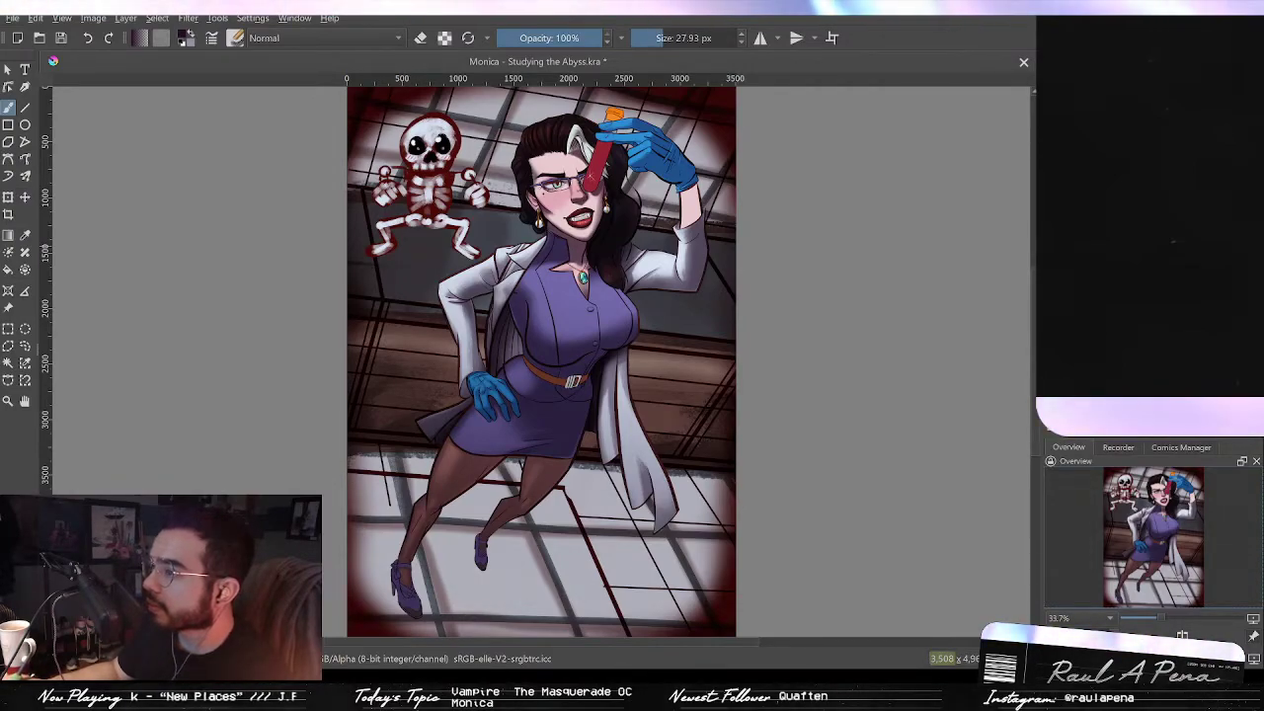
pyautogui.moveTo(756, 248); pyautogui.dragTo(639, 214)
pyautogui.moveTo(552, 214); pyautogui.dragTo(793, 462)
pyautogui.moveTo(666, 391); pyautogui.dragTo(681, 364)
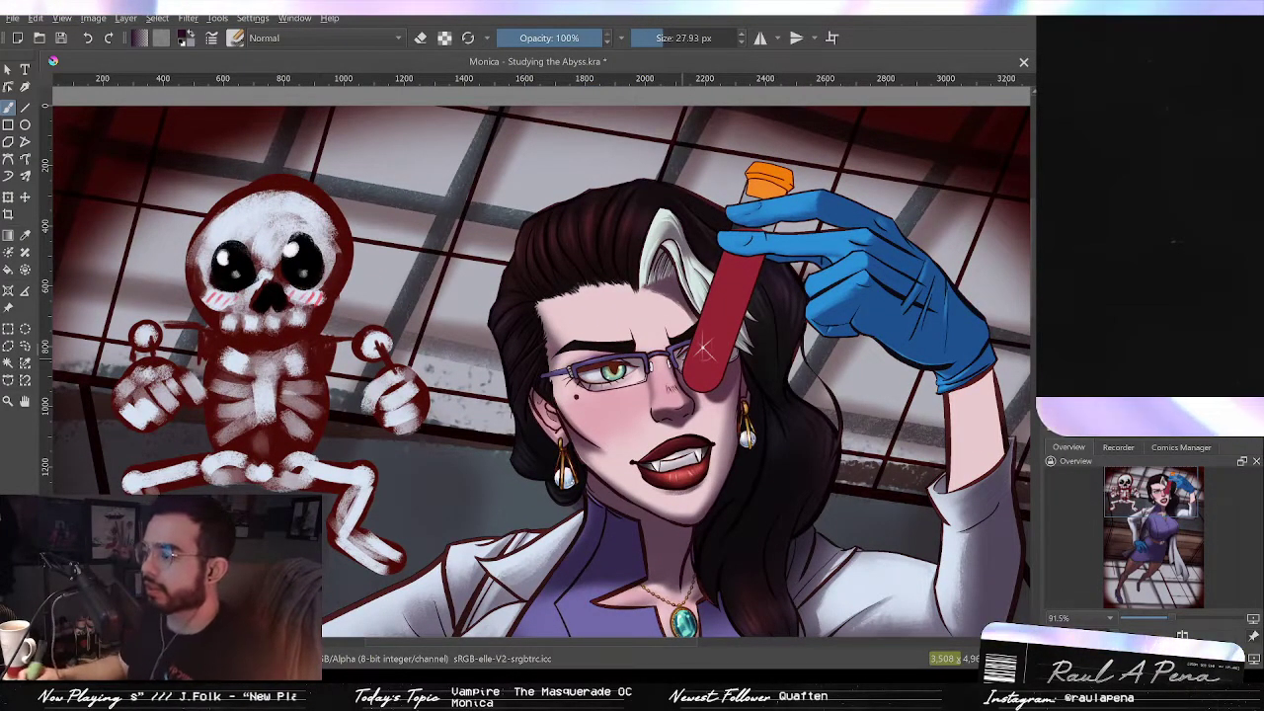
pyautogui.moveTo(782, 399); pyautogui.dragTo(786, 422)
pyautogui.moveTo(750, 472); pyautogui.dragTo(776, 363)
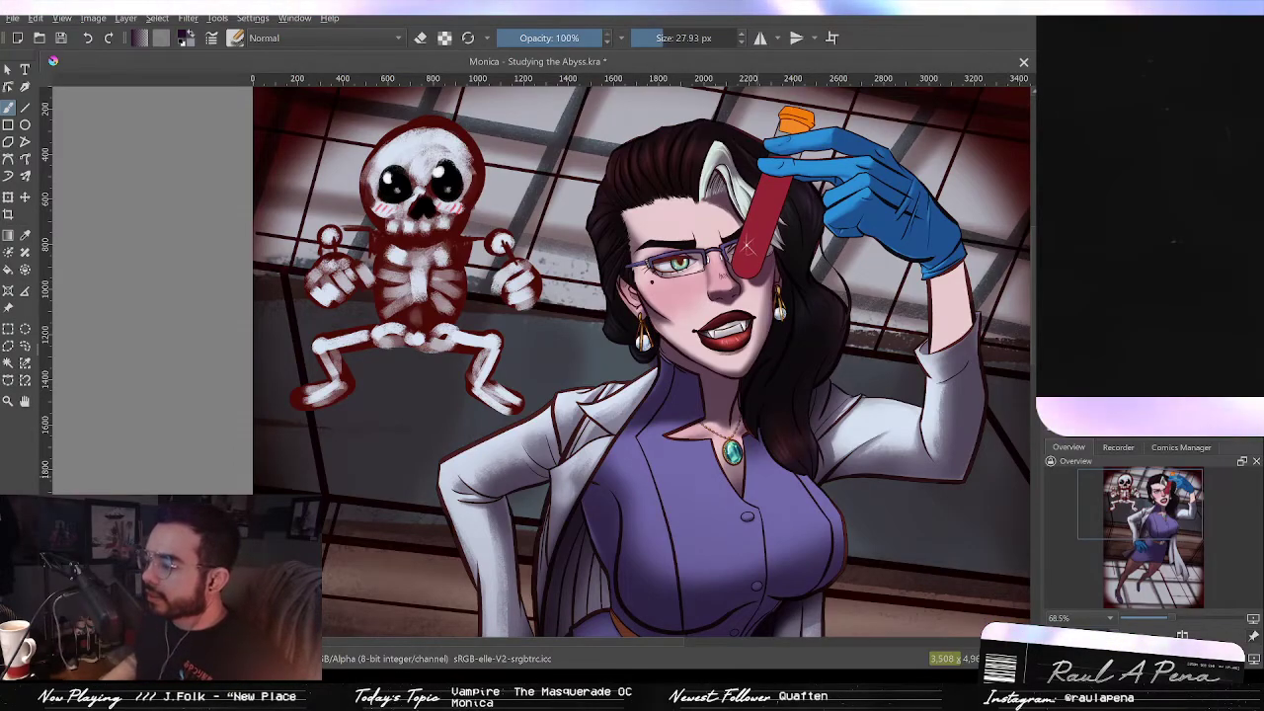
pyautogui.scroll(-10, 642, 395)
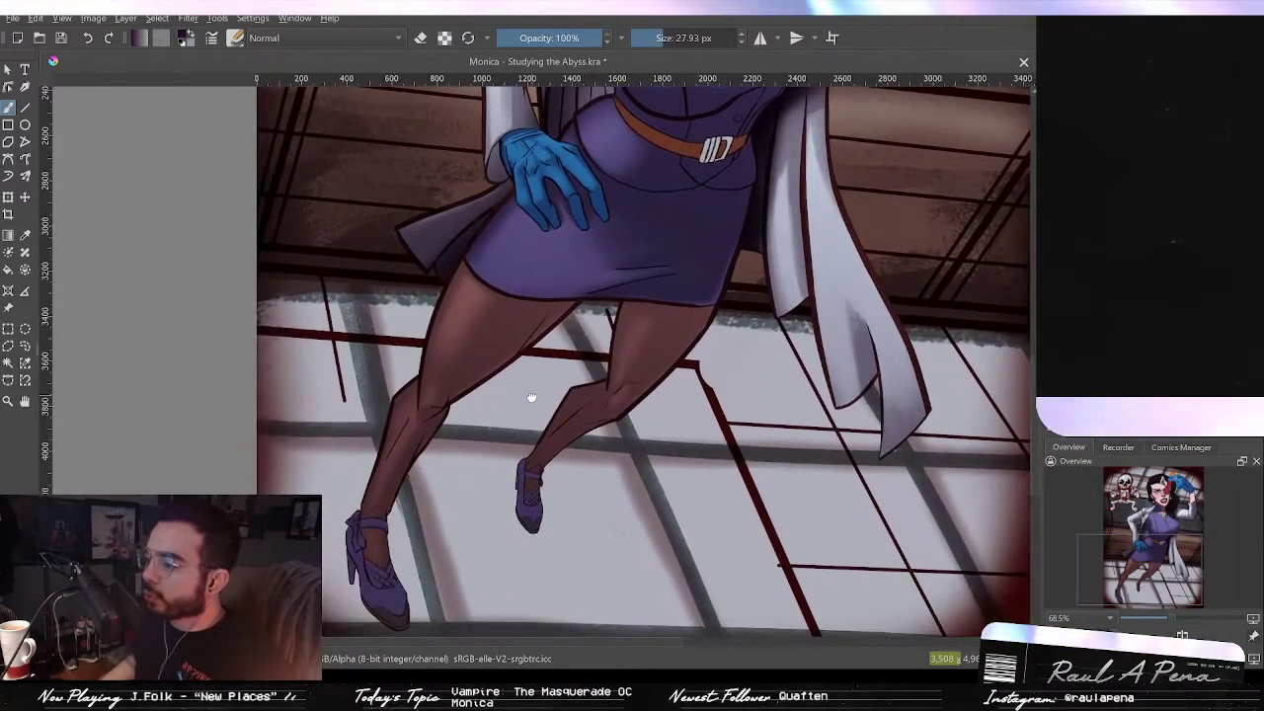
pyautogui.scroll(10, 531, 397)
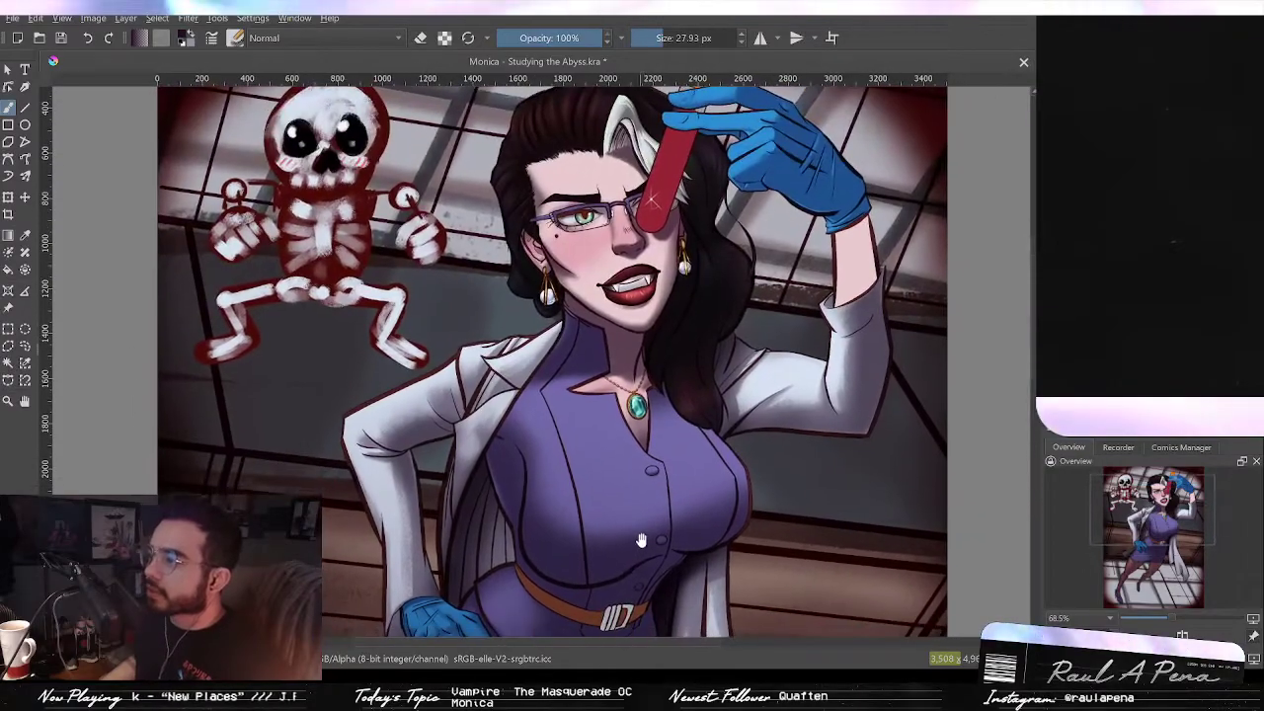
pyautogui.moveTo(641, 540); pyautogui.dragTo(659, 592)
pyautogui.moveTo(677, 531); pyautogui.dragTo(743, 287)
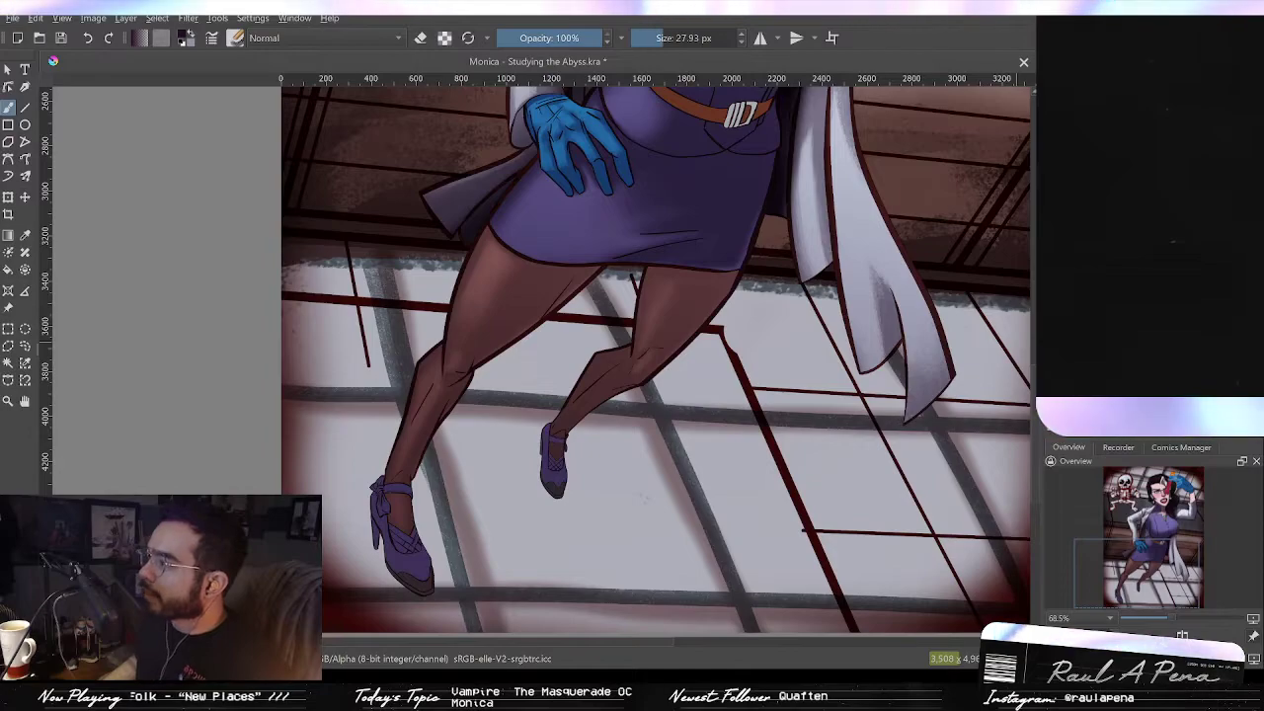
pyautogui.scroll(6, 709, 322)
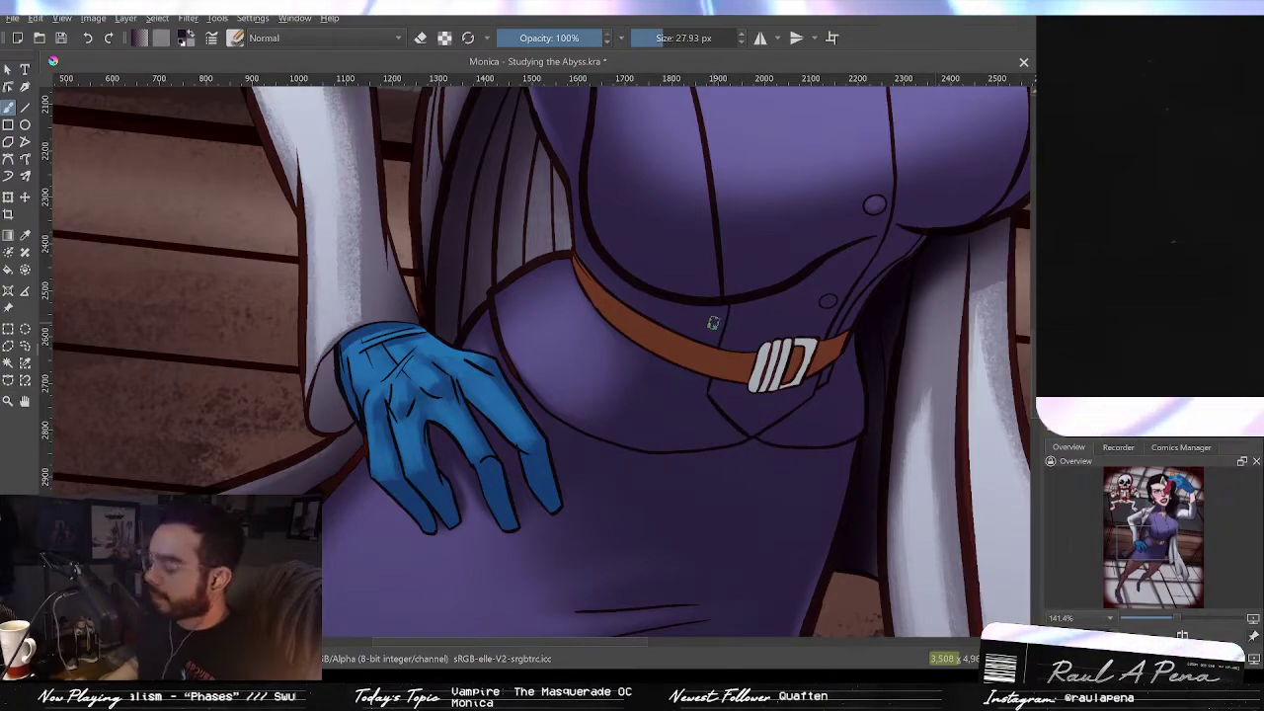
# Step: Enlarge the brush and shade the belt with darker brown toward the buckle
pyautogui.moveTo(675, 381)
pyautogui.mouseDown()
pyautogui.moveTo(747, 386)
pyautogui.moveTo(721, 306)
pyautogui.moveTo(758, 361)
pyautogui.mouseUp()
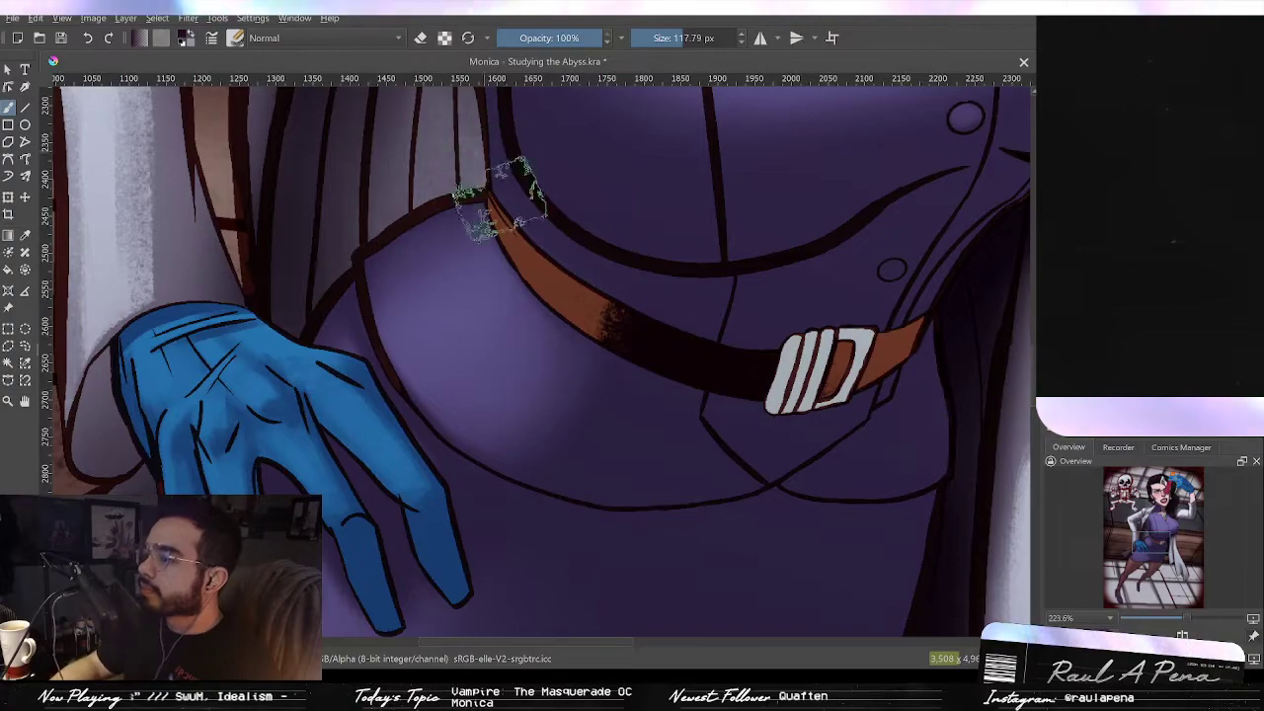
pyautogui.moveTo(939, 342); pyautogui.dragTo(878, 350)
pyautogui.moveTo(993, 322)
pyautogui.mouseDown()
pyautogui.moveTo(981, 355)
pyautogui.moveTo(932, 368)
pyautogui.mouseUp()
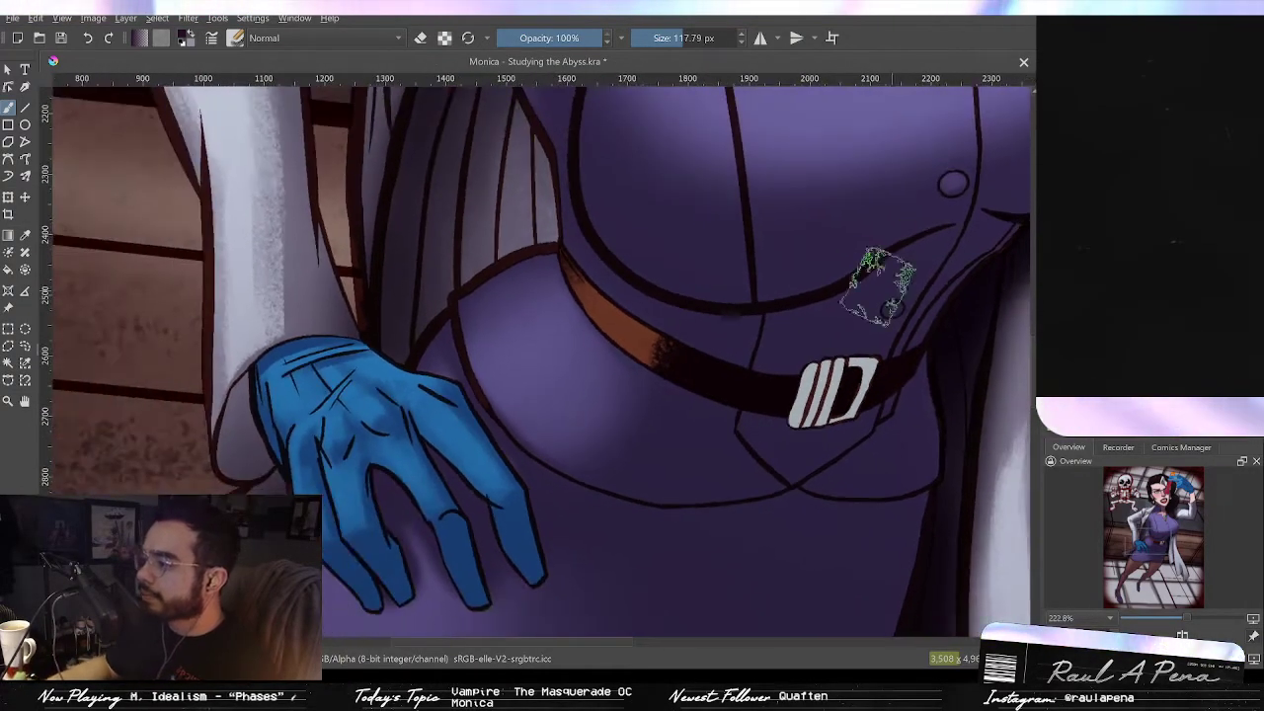
pyautogui.moveTo(827, 288); pyautogui.dragTo(716, 151)
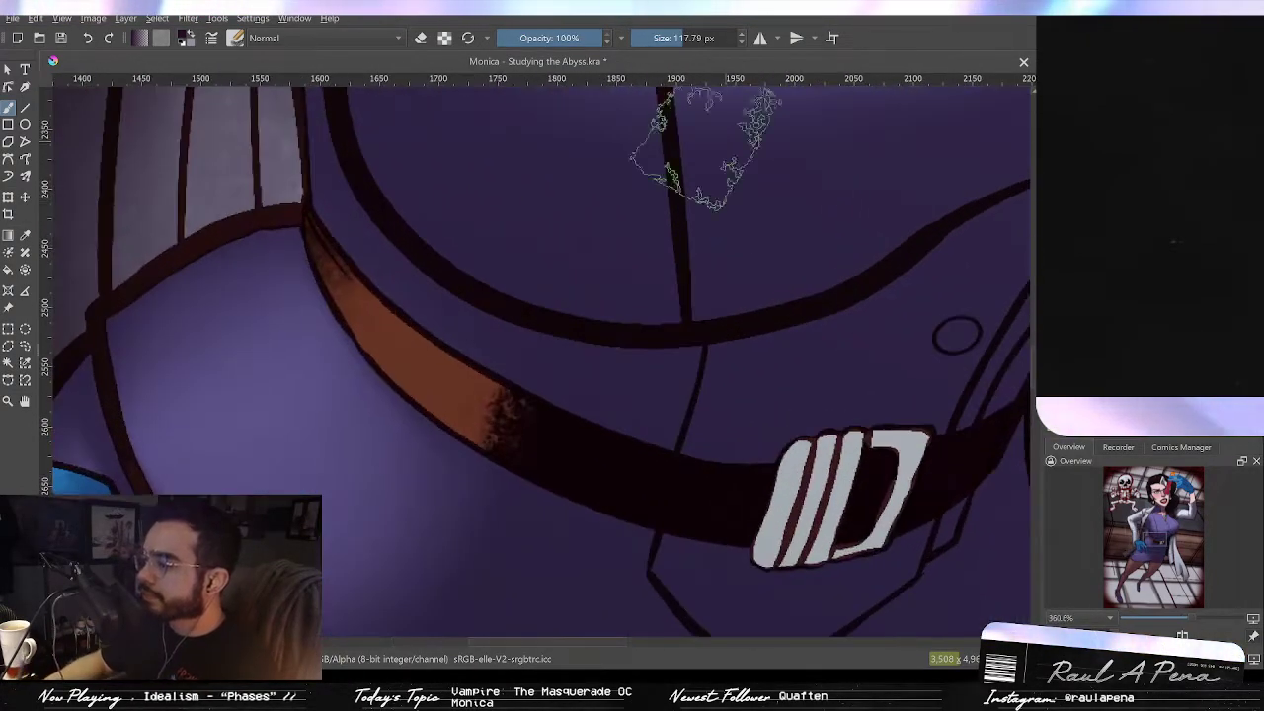
# Step: Erase part of the belt's dark shading to lighten its left section, then darken the belt beside the buckle
pyautogui.click(419, 37)
pyautogui.scroll(-2, 524, 350)
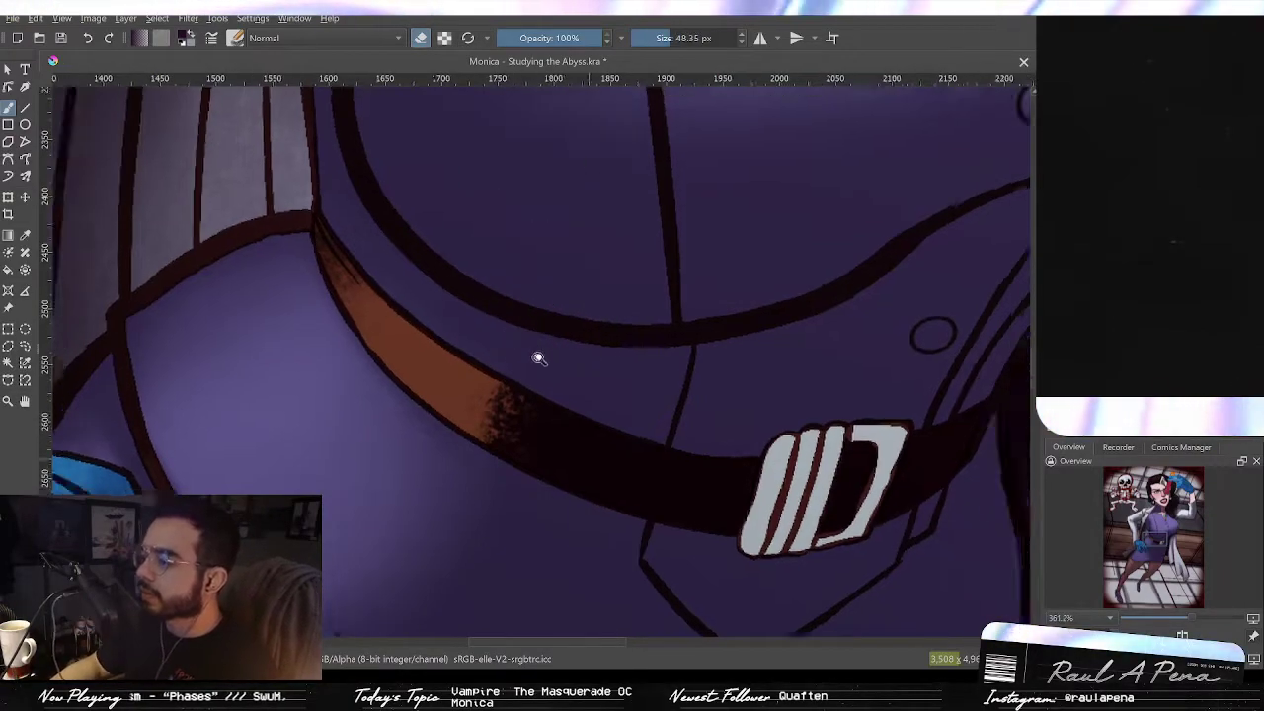
pyautogui.moveTo(469, 370)
pyautogui.mouseDown()
pyautogui.moveTo(562, 411)
pyautogui.moveTo(451, 359)
pyautogui.moveTo(560, 422)
pyautogui.moveTo(510, 382)
pyautogui.moveTo(513, 365)
pyautogui.moveTo(544, 388)
pyautogui.moveTo(562, 432)
pyautogui.moveTo(420, 326)
pyautogui.mouseUp()
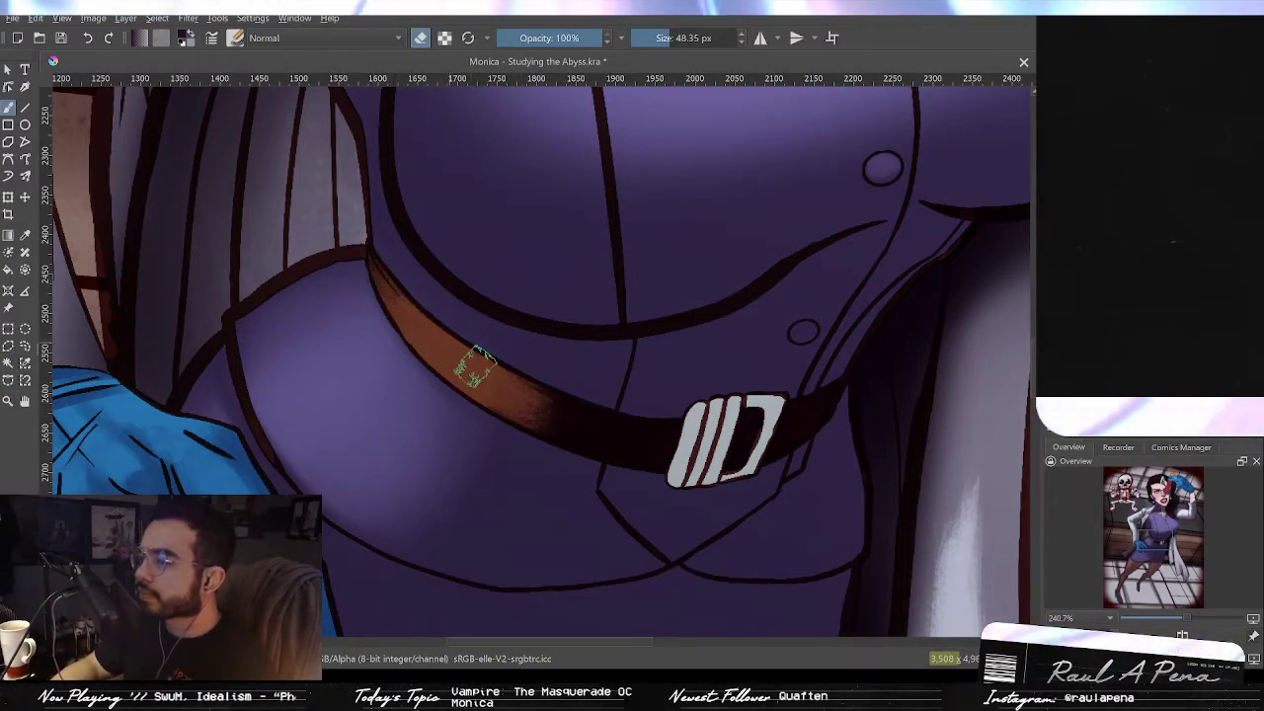
pyautogui.click(420, 37)
pyautogui.moveTo(541, 391)
pyautogui.mouseDown()
pyautogui.moveTo(579, 443)
pyautogui.moveTo(528, 429)
pyautogui.moveTo(626, 427)
pyautogui.moveTo(526, 391)
pyautogui.mouseUp()
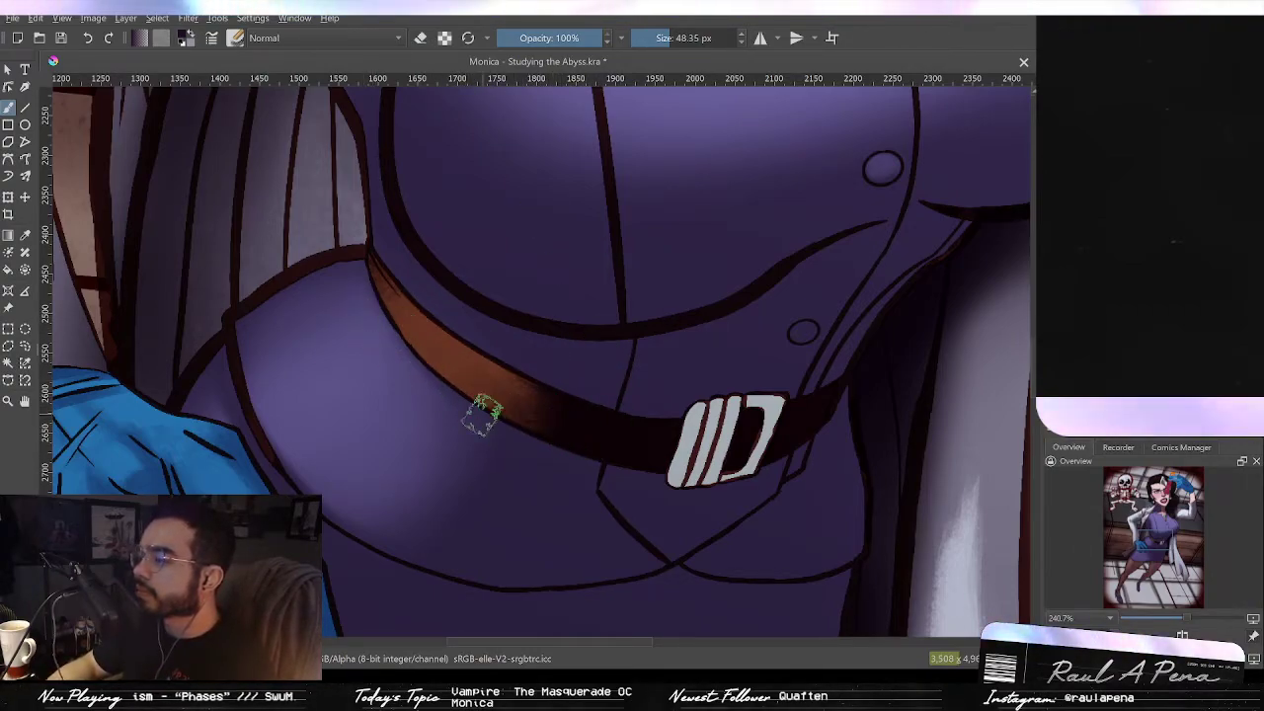
pyautogui.moveTo(758, 410); pyautogui.dragTo(717, 391)
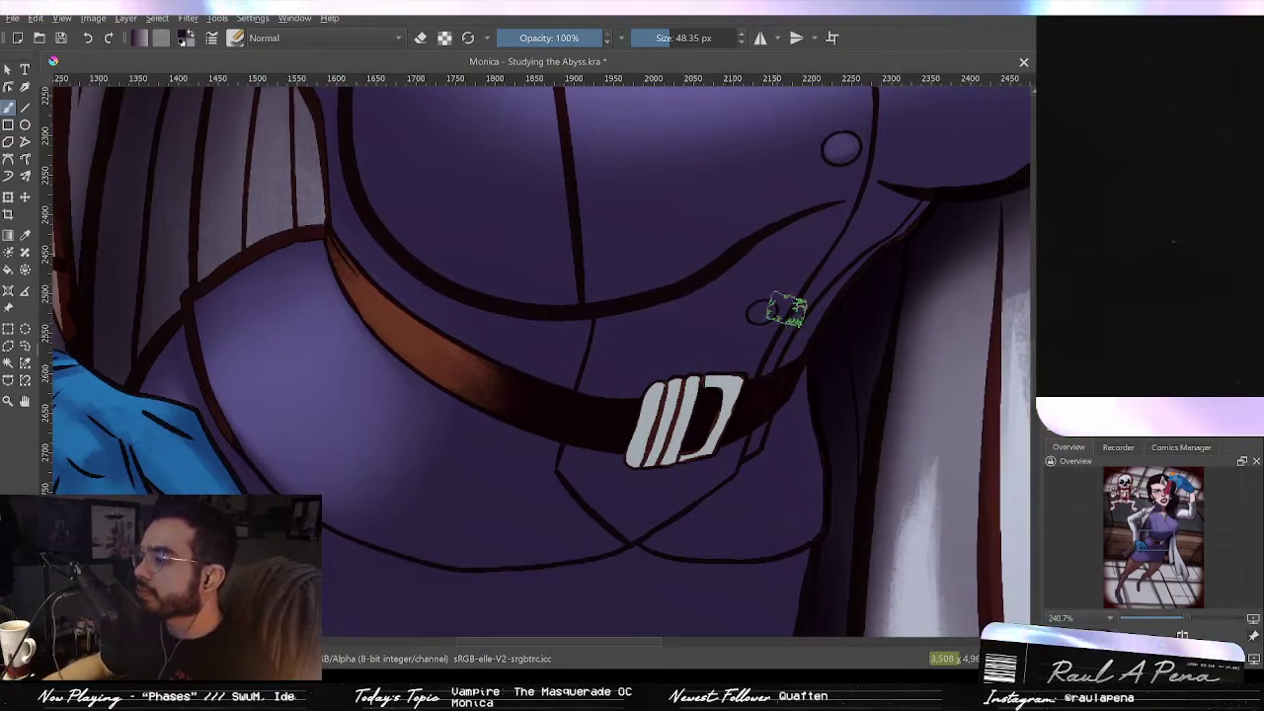
# Step: Darken the belt's right end along the coat edge with a smaller brush, undoing one stroke
pyautogui.click(420, 39)
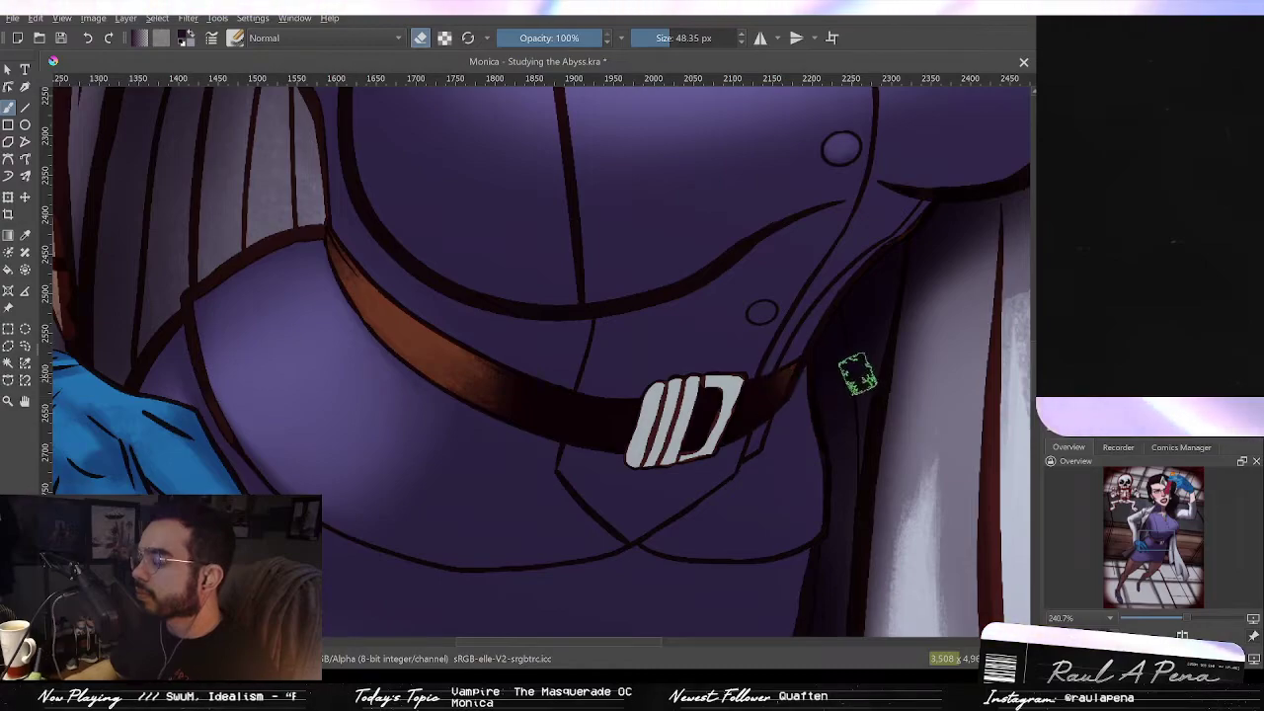
pyautogui.hotkey('ctrl', 'z')
pyautogui.moveTo(827, 384); pyautogui.dragTo(813, 385)
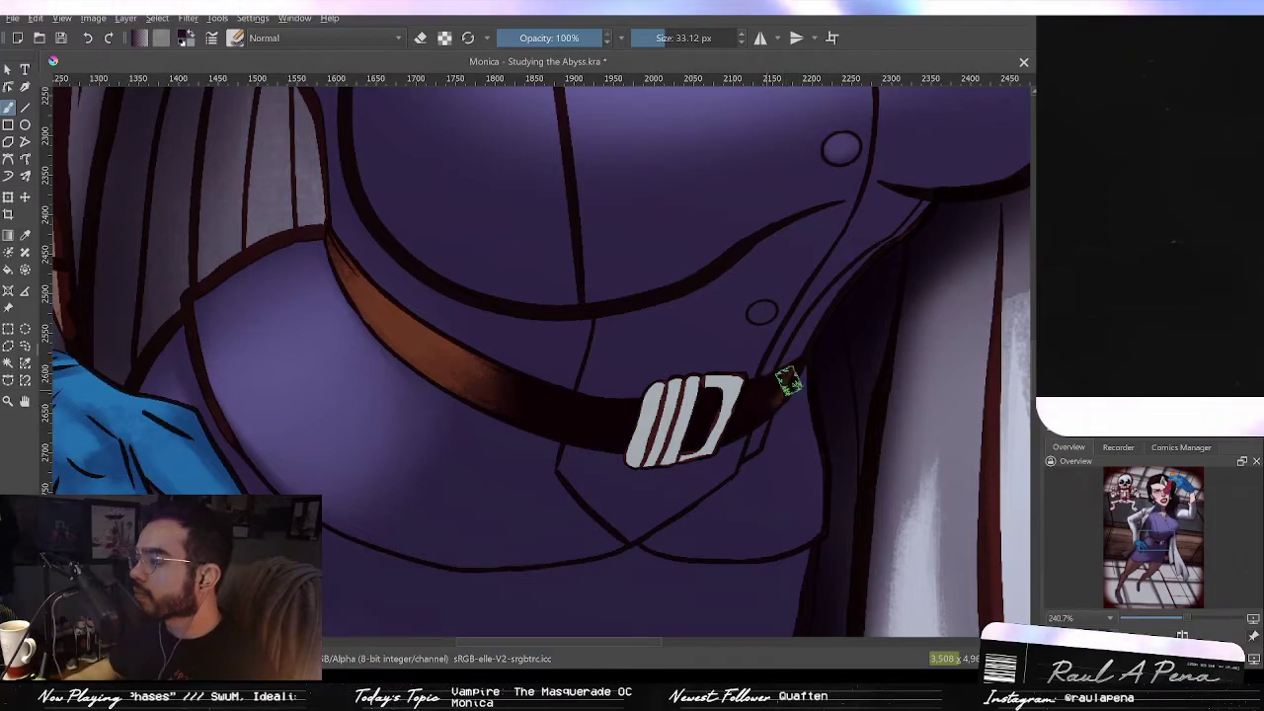
pyautogui.moveTo(850, 366); pyautogui.dragTo(835, 447)
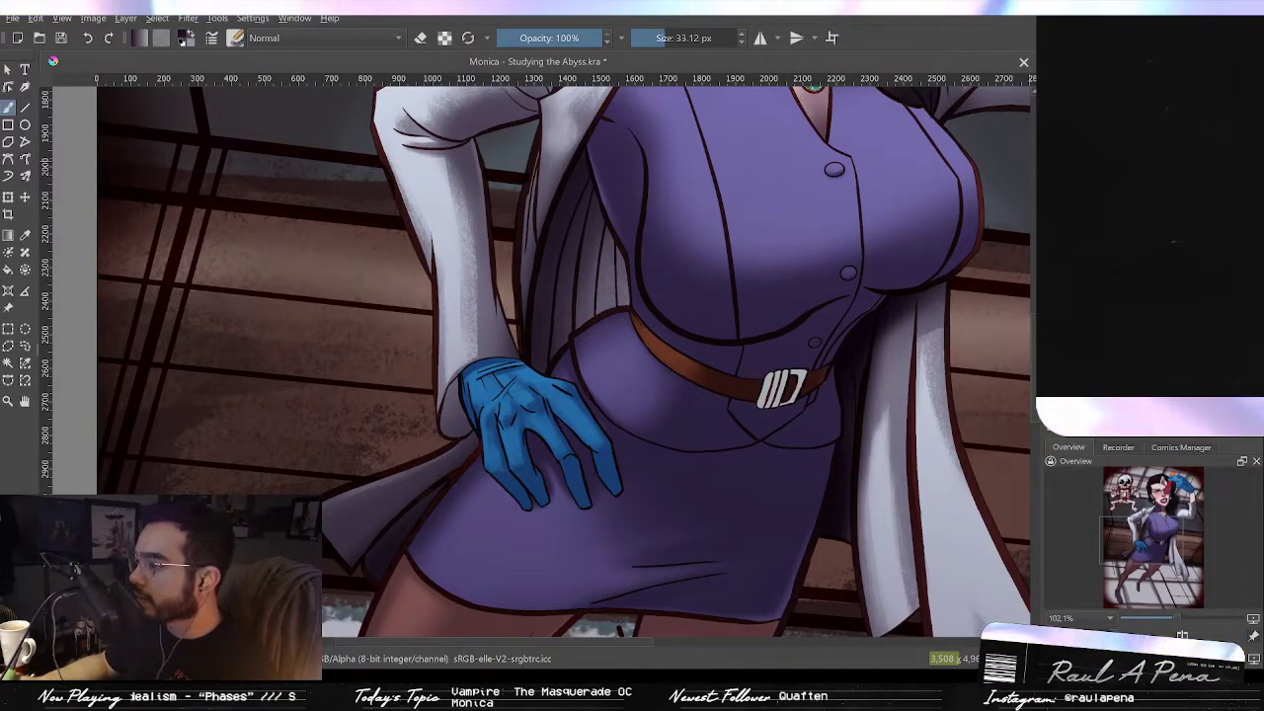
pyautogui.moveTo(846, 303); pyautogui.dragTo(849, 311)
pyautogui.moveTo(876, 260); pyautogui.dragTo(850, 337)
pyautogui.press('2')
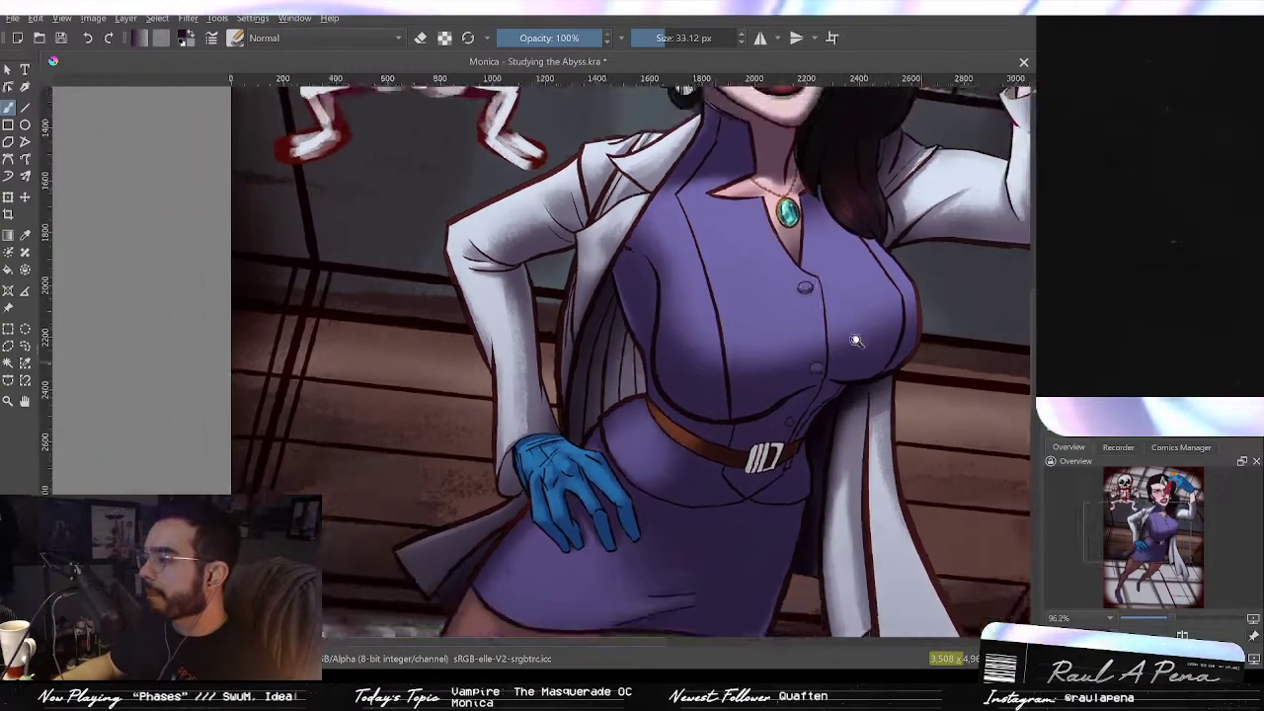
# Step: Shade the belt buckle with grey tones, undoing the last two strokes
pyautogui.moveTo(613, 394); pyautogui.dragTo(657, 315)
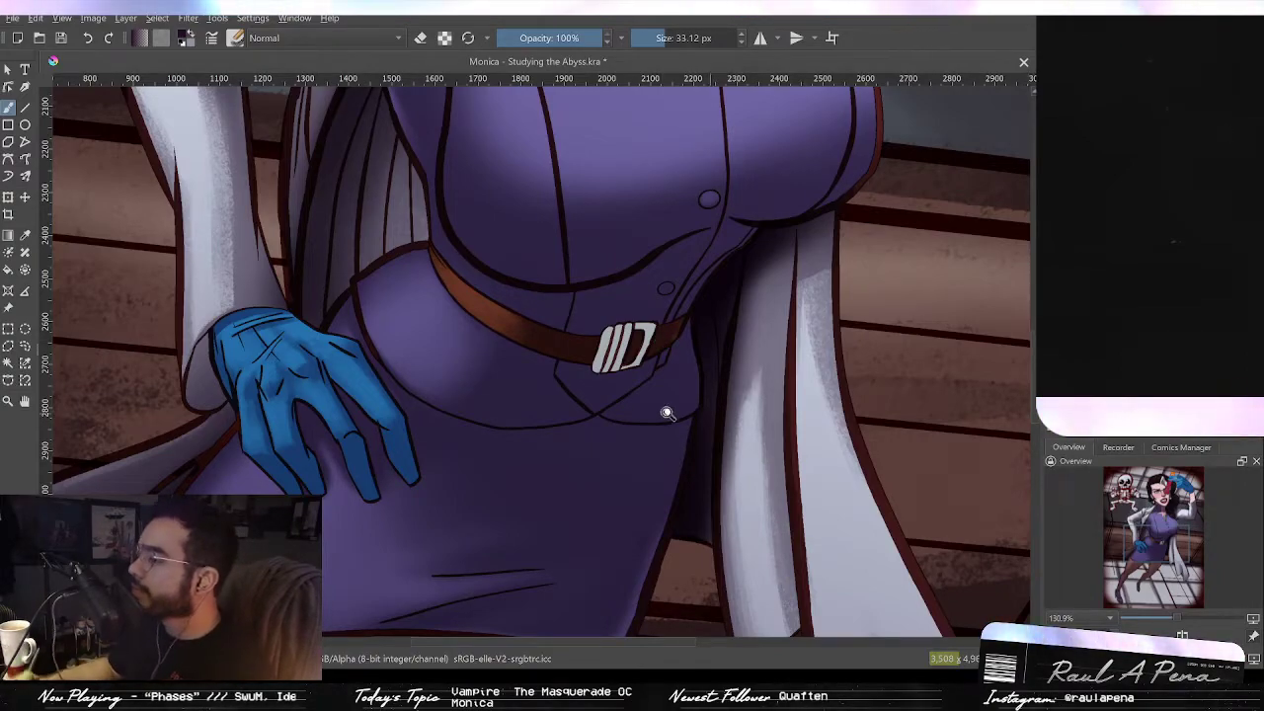
pyautogui.scroll(3, 665, 409)
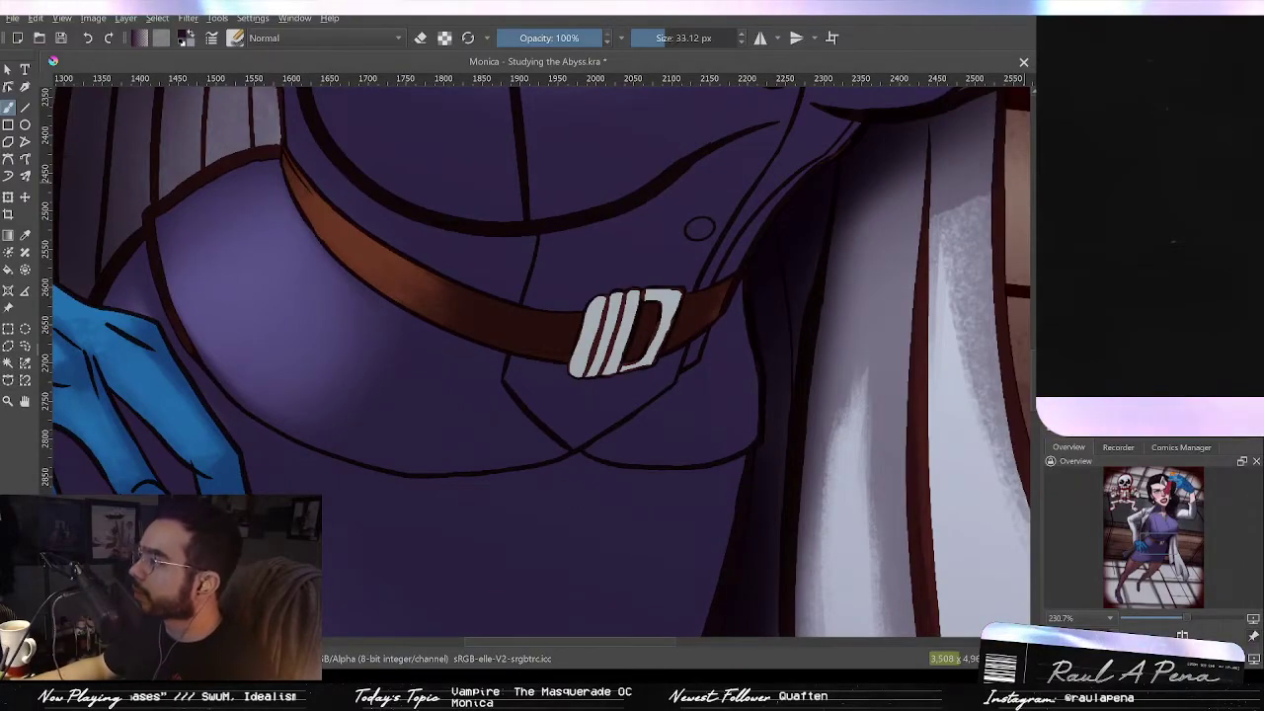
pyautogui.scroll(3, 595, 347)
pyautogui.moveTo(614, 371)
pyautogui.mouseDown()
pyautogui.moveTo(656, 292)
pyautogui.moveTo(594, 342)
pyautogui.moveTo(564, 392)
pyautogui.moveTo(643, 330)
pyautogui.moveTo(660, 360)
pyautogui.moveTo(682, 339)
pyautogui.moveTo(698, 276)
pyautogui.moveTo(661, 306)
pyautogui.moveTo(728, 274)
pyautogui.moveTo(638, 389)
pyautogui.moveTo(748, 267)
pyautogui.moveTo(708, 240)
pyautogui.mouseUp()
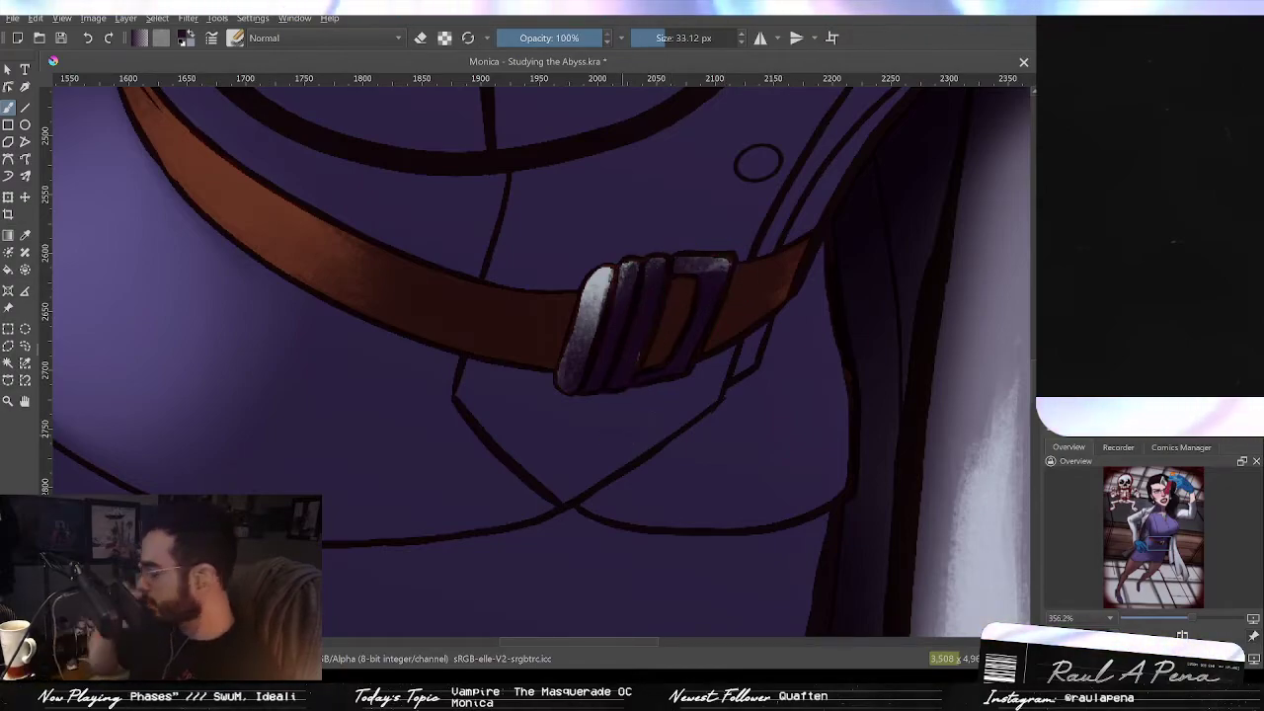
pyautogui.moveTo(587, 240)
pyautogui.mouseDown()
pyautogui.moveTo(570, 321)
pyautogui.moveTo(577, 379)
pyautogui.moveTo(593, 282)
pyautogui.mouseUp()
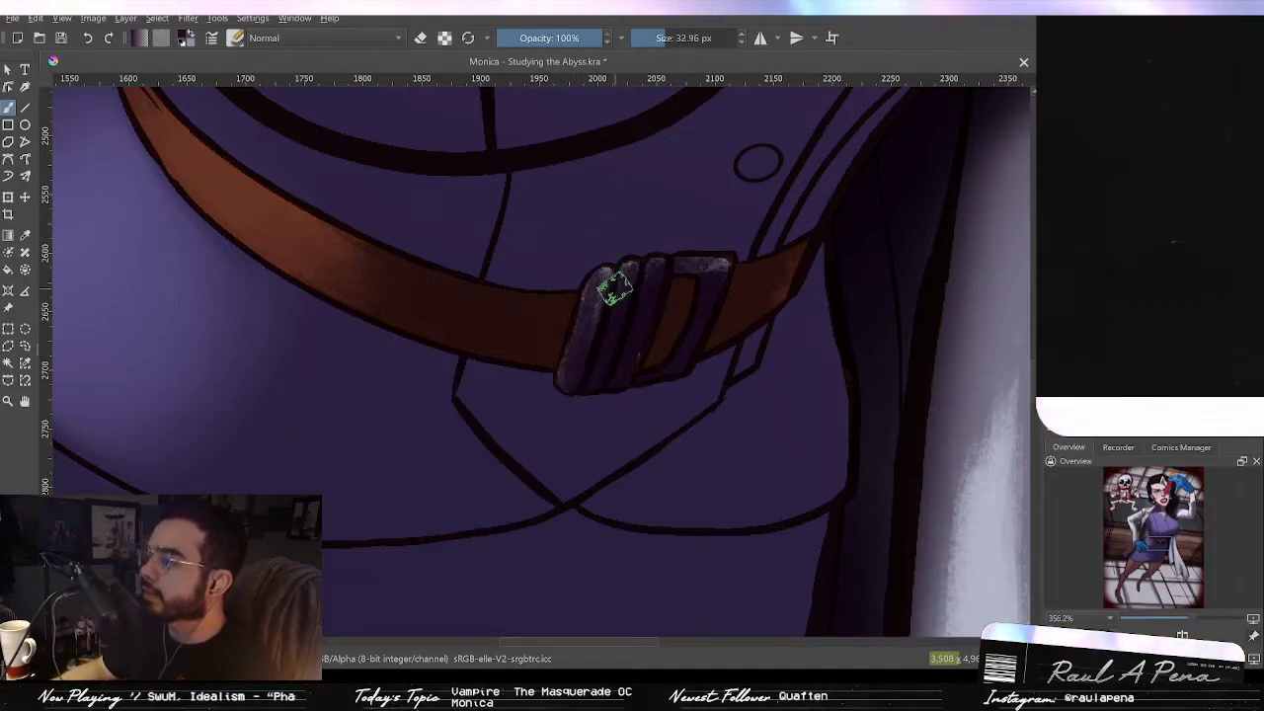
pyautogui.moveTo(600, 287); pyautogui.dragTo(582, 345)
pyautogui.hotkey('ctrl', 'z')
pyautogui.hotkey('ctrl', 'z')
# Step: Erase parts of the buckle's shading to bring back lighter metal areas
pyautogui.moveTo(581, 299)
pyautogui.mouseDown()
pyautogui.moveTo(611, 267)
pyautogui.moveTo(575, 365)
pyautogui.moveTo(576, 321)
pyautogui.moveTo(632, 280)
pyautogui.moveTo(614, 324)
pyautogui.moveTo(626, 273)
pyautogui.moveTo(612, 345)
pyautogui.moveTo(622, 281)
pyautogui.mouseUp()
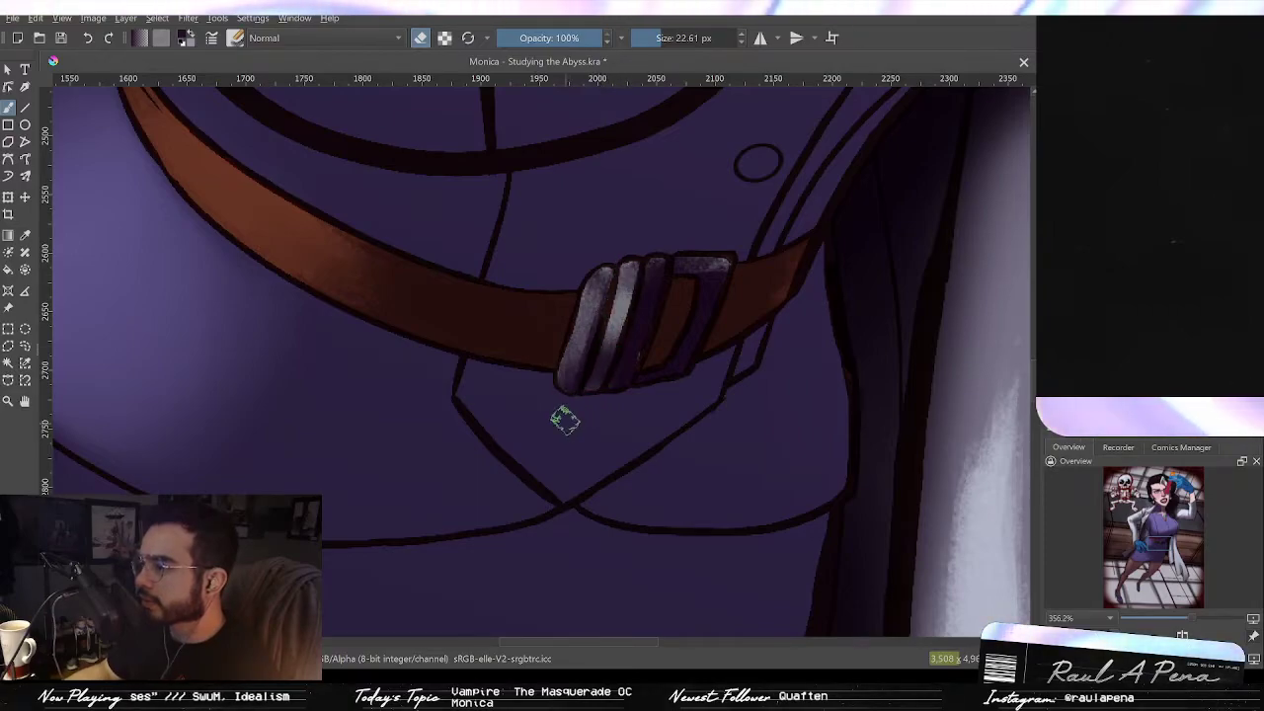
pyautogui.moveTo(623, 390)
pyautogui.mouseDown()
pyautogui.moveTo(656, 269)
pyautogui.moveTo(639, 337)
pyautogui.mouseUp()
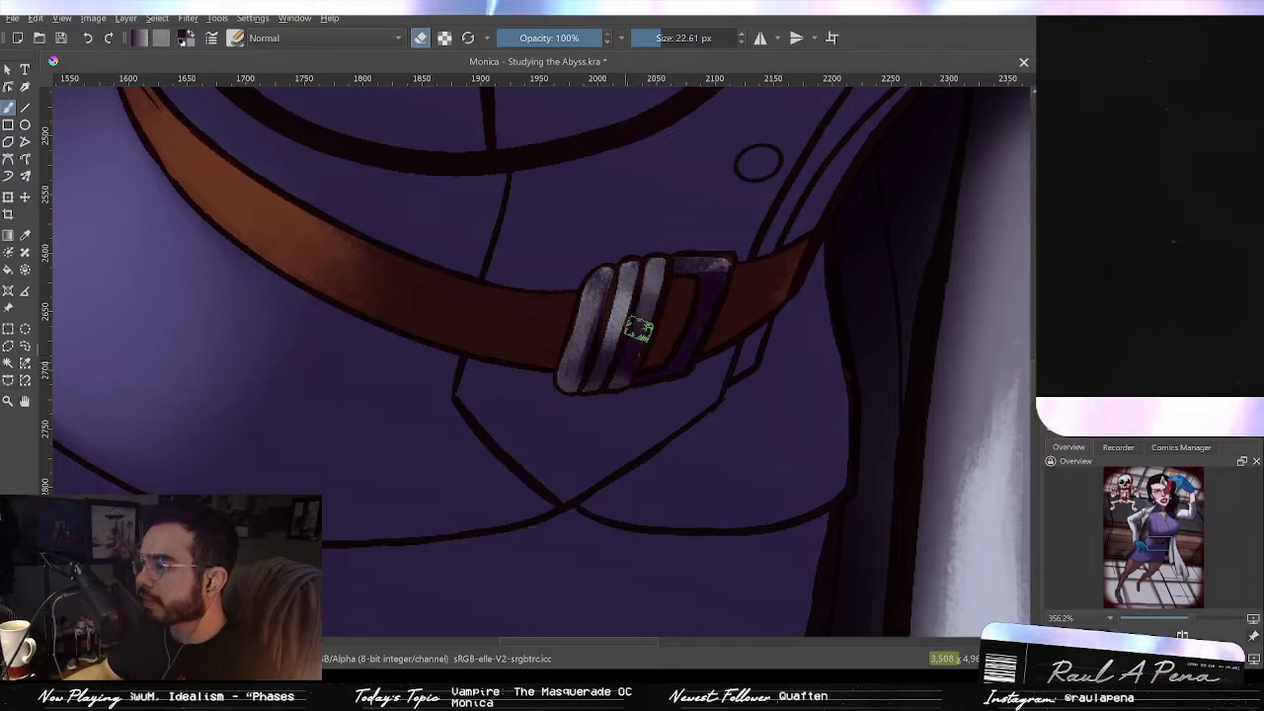
pyautogui.moveTo(699, 253)
pyautogui.mouseDown()
pyautogui.moveTo(681, 256)
pyautogui.moveTo(717, 260)
pyautogui.moveTo(694, 277)
pyautogui.moveTo(703, 289)
pyautogui.moveTo(730, 254)
pyautogui.mouseUp()
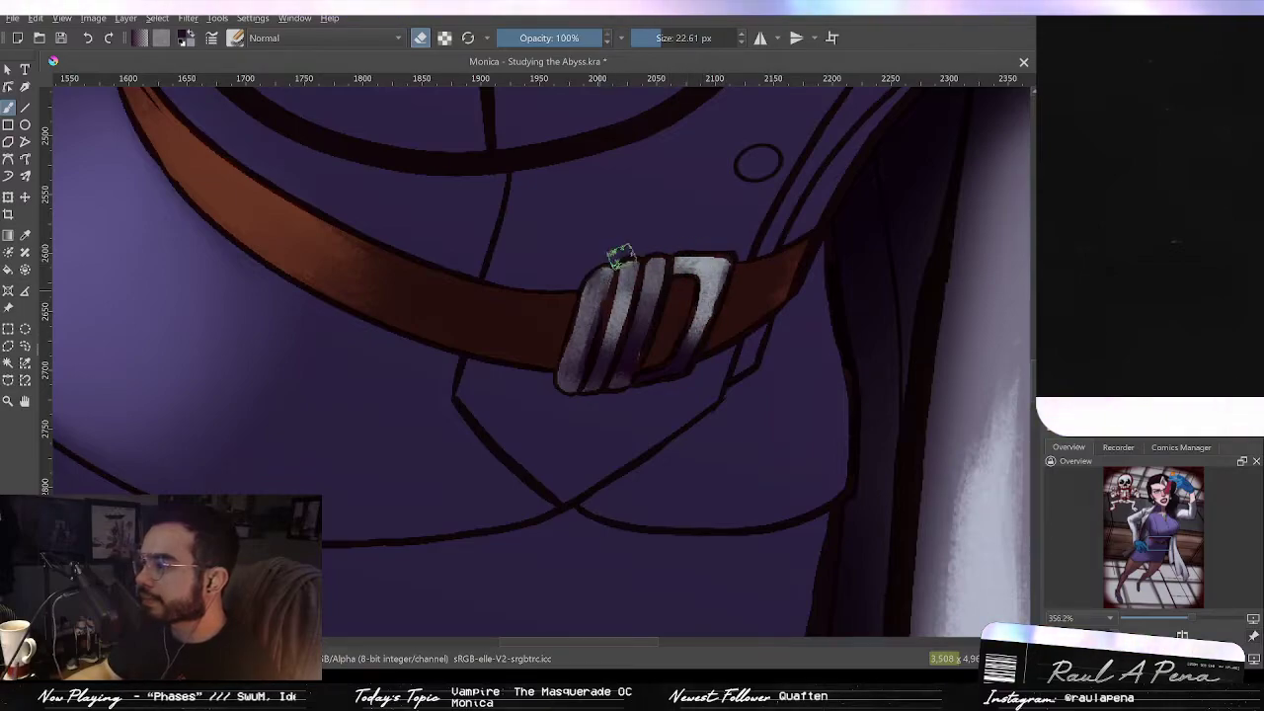
pyautogui.moveTo(605, 272)
pyautogui.mouseDown()
pyautogui.moveTo(582, 330)
pyautogui.moveTo(639, 305)
pyautogui.moveTo(640, 335)
pyautogui.moveTo(629, 338)
pyautogui.moveTo(633, 312)
pyautogui.moveTo(600, 340)
pyautogui.moveTo(595, 367)
pyautogui.moveTo(625, 267)
pyautogui.moveTo(594, 364)
pyautogui.moveTo(605, 372)
pyautogui.moveTo(582, 347)
pyautogui.moveTo(573, 378)
pyautogui.moveTo(584, 353)
pyautogui.moveTo(629, 337)
pyautogui.mouseUp()
pyautogui.click(422, 38)
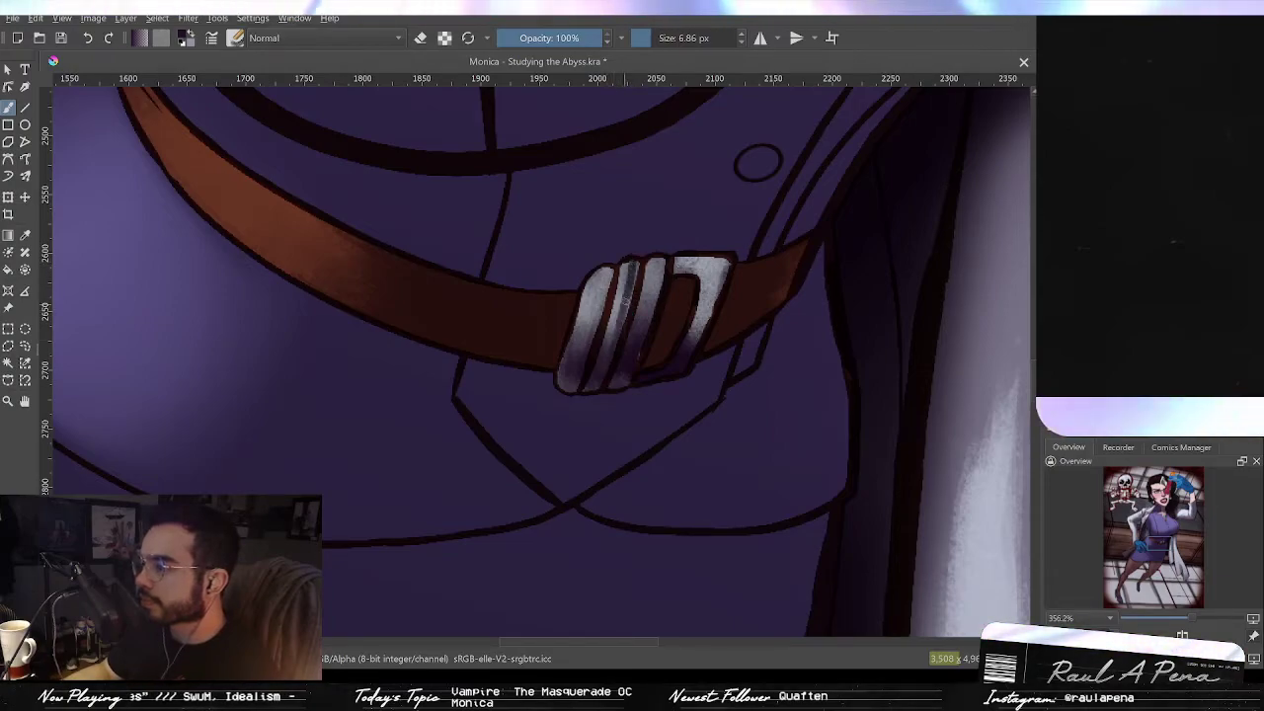
# Step: Add thin light highlights and small dark accents on the buckle with a fine brush, erasing one spot
pyautogui.moveTo(655, 255); pyautogui.dragTo(649, 312)
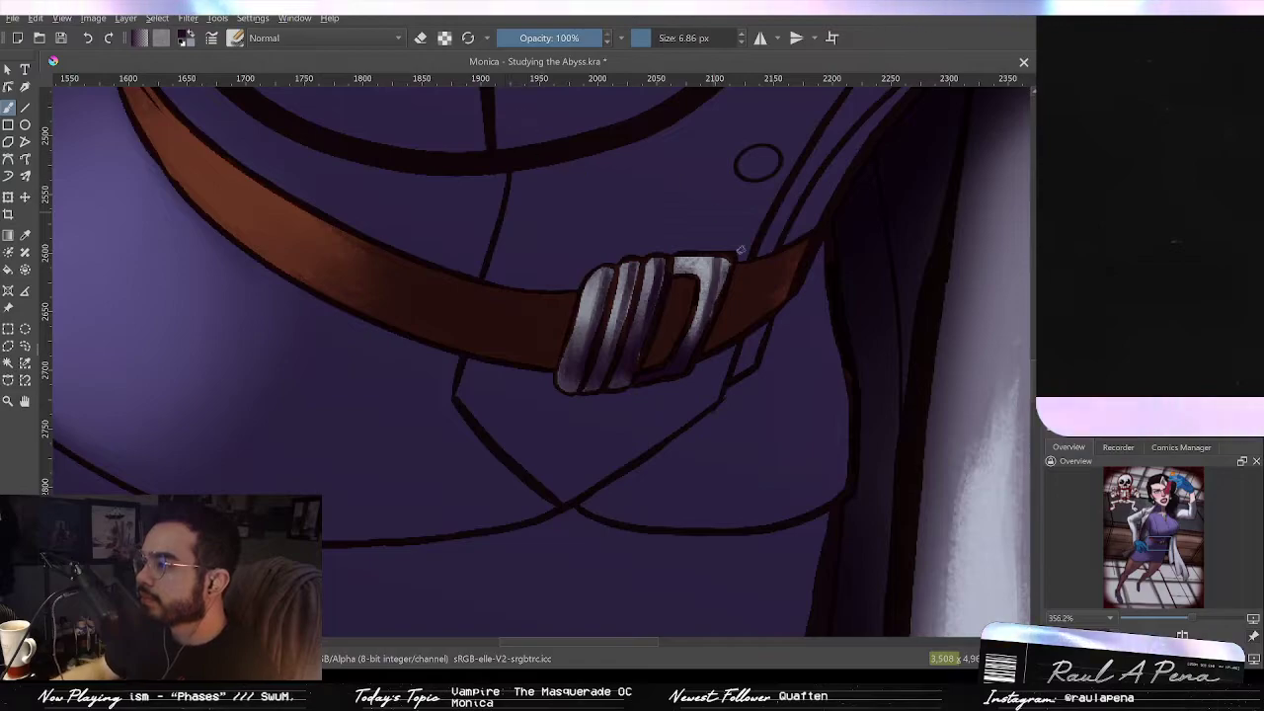
pyautogui.moveTo(699, 338); pyautogui.dragTo(736, 266)
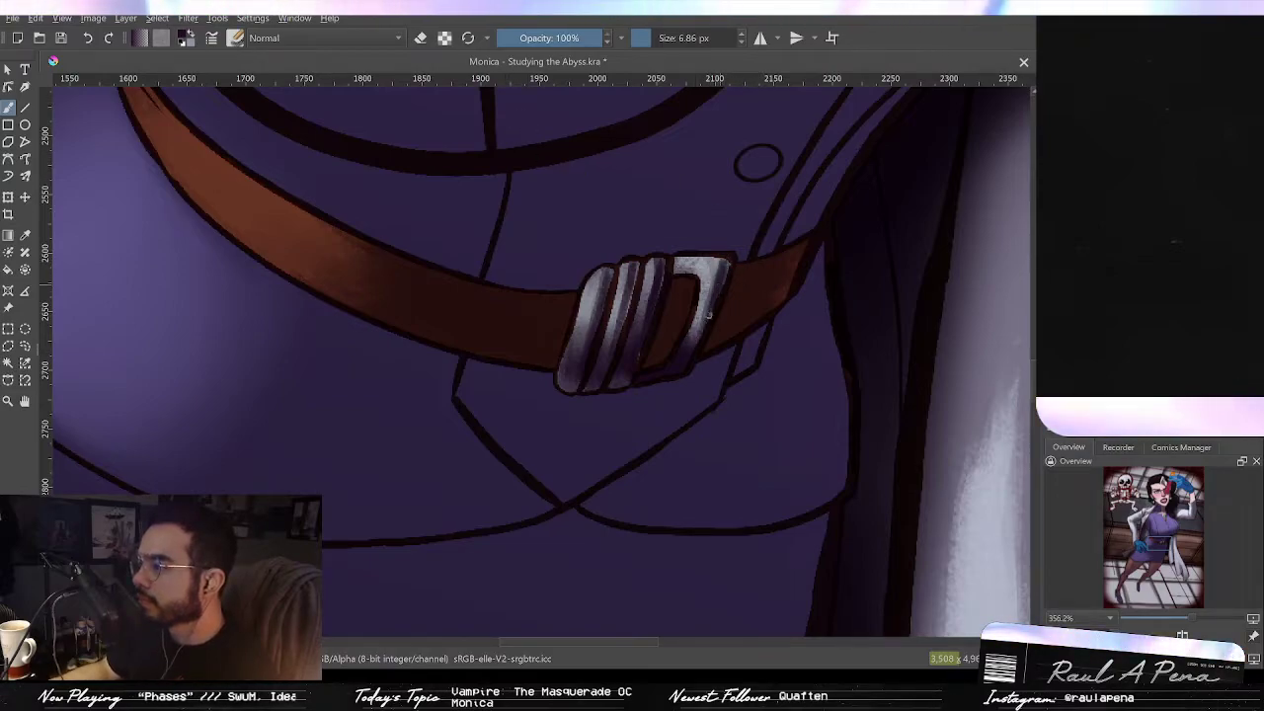
pyautogui.press('e')
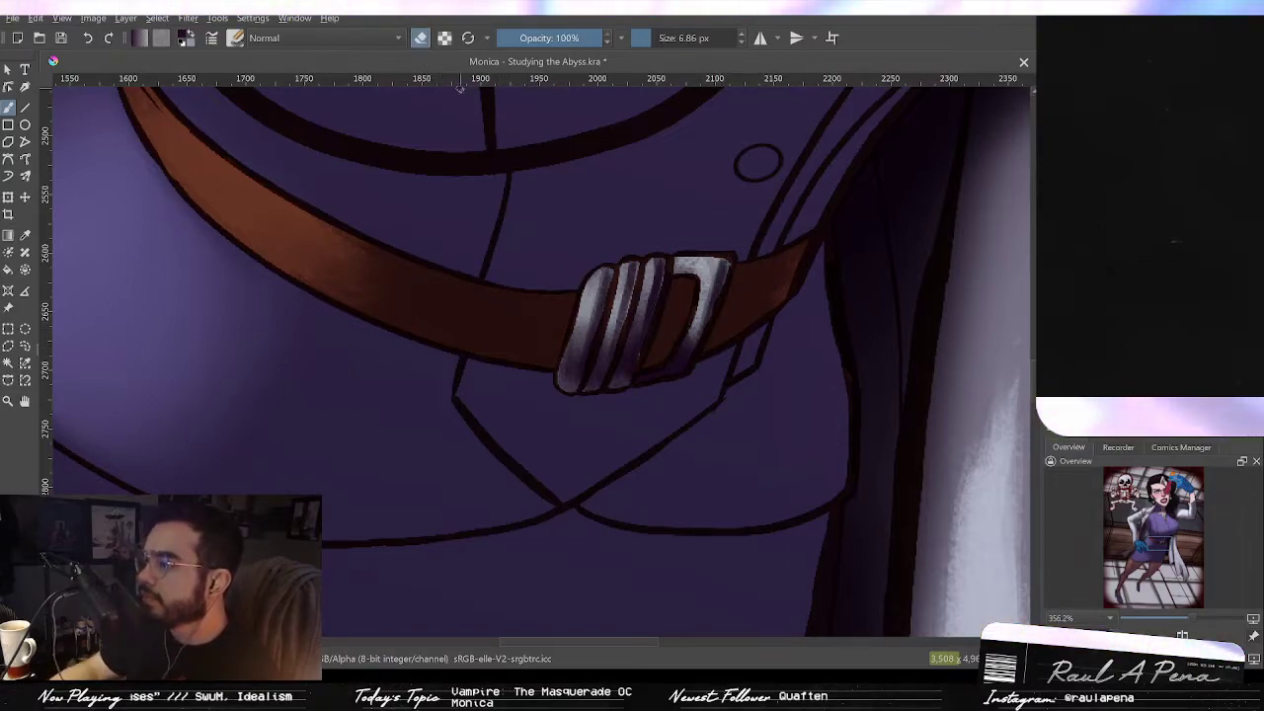
pyautogui.moveTo(650, 388)
pyautogui.mouseDown()
pyautogui.moveTo(640, 378)
pyautogui.moveTo(667, 368)
pyautogui.mouseUp()
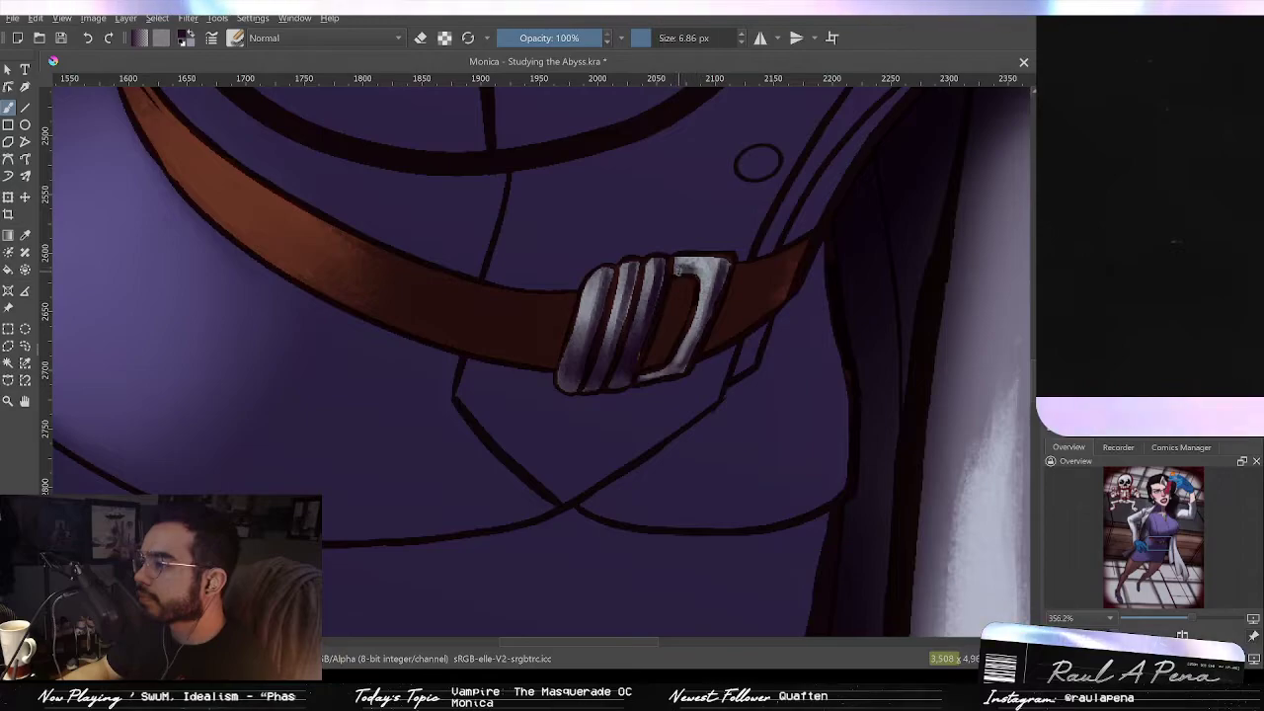
pyautogui.moveTo(677, 271); pyautogui.dragTo(697, 277)
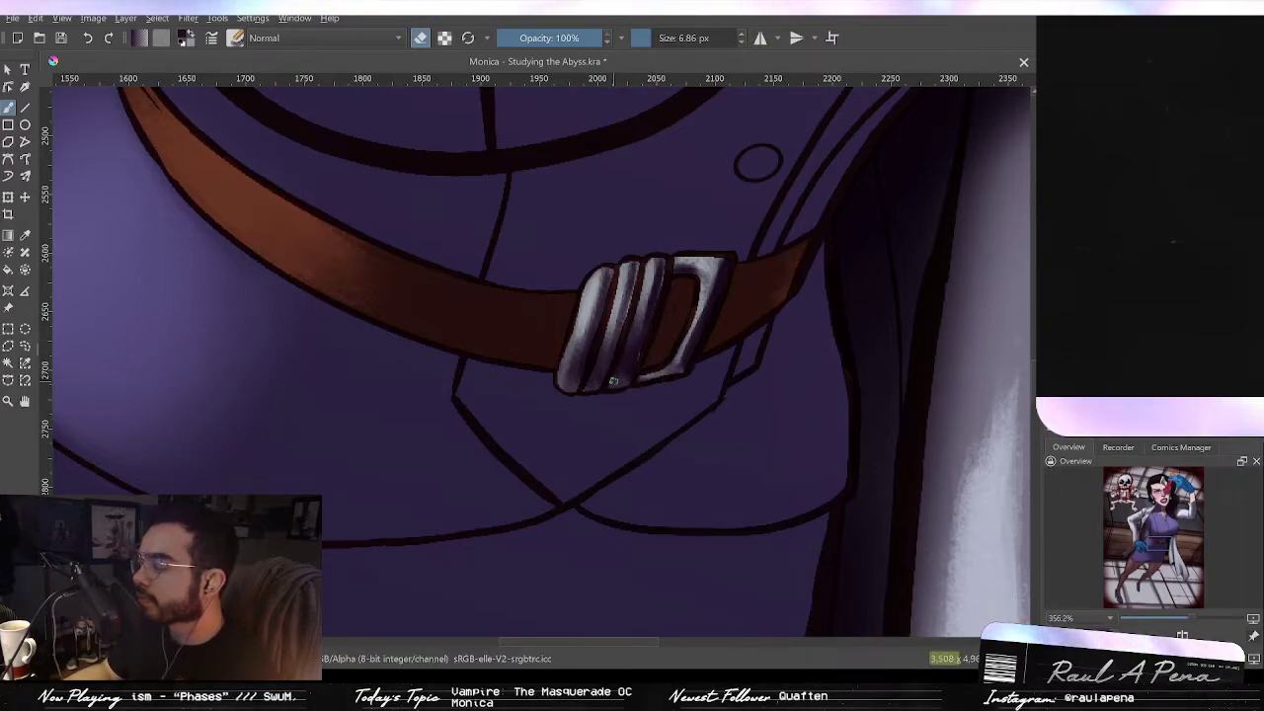
pyautogui.scroll(-8, 618, 390)
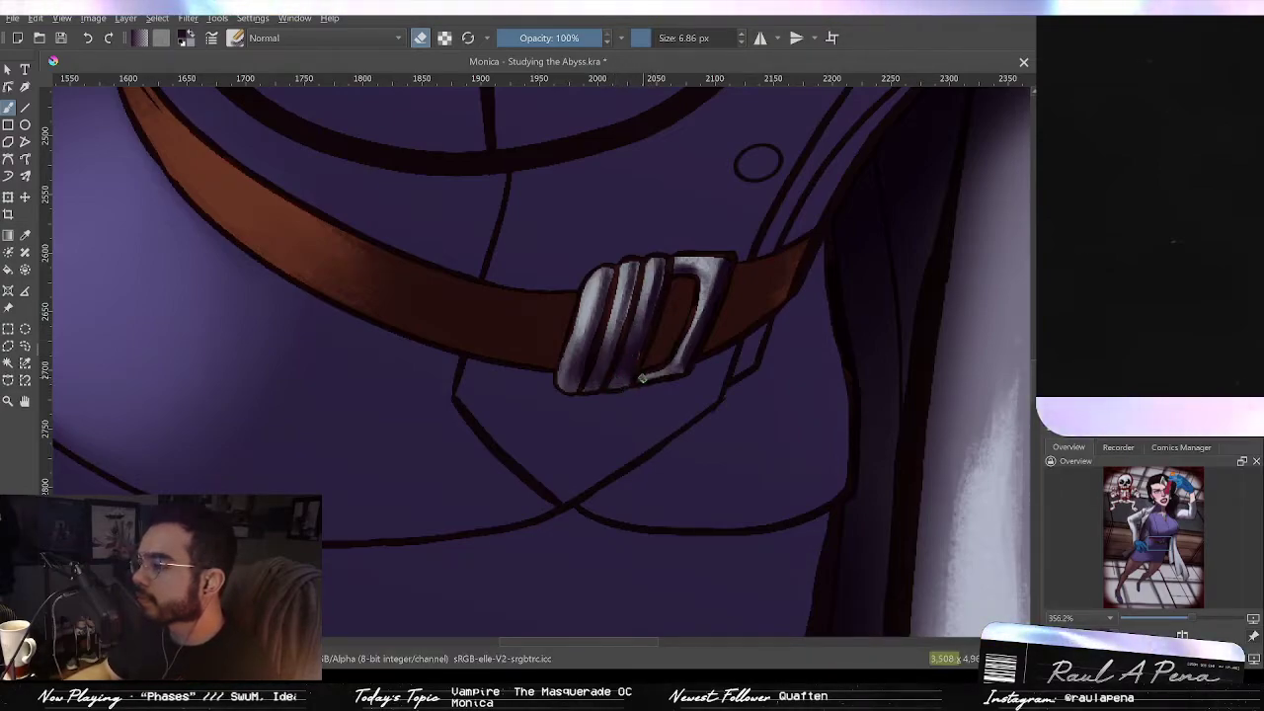
pyautogui.scroll(8, 652, 347)
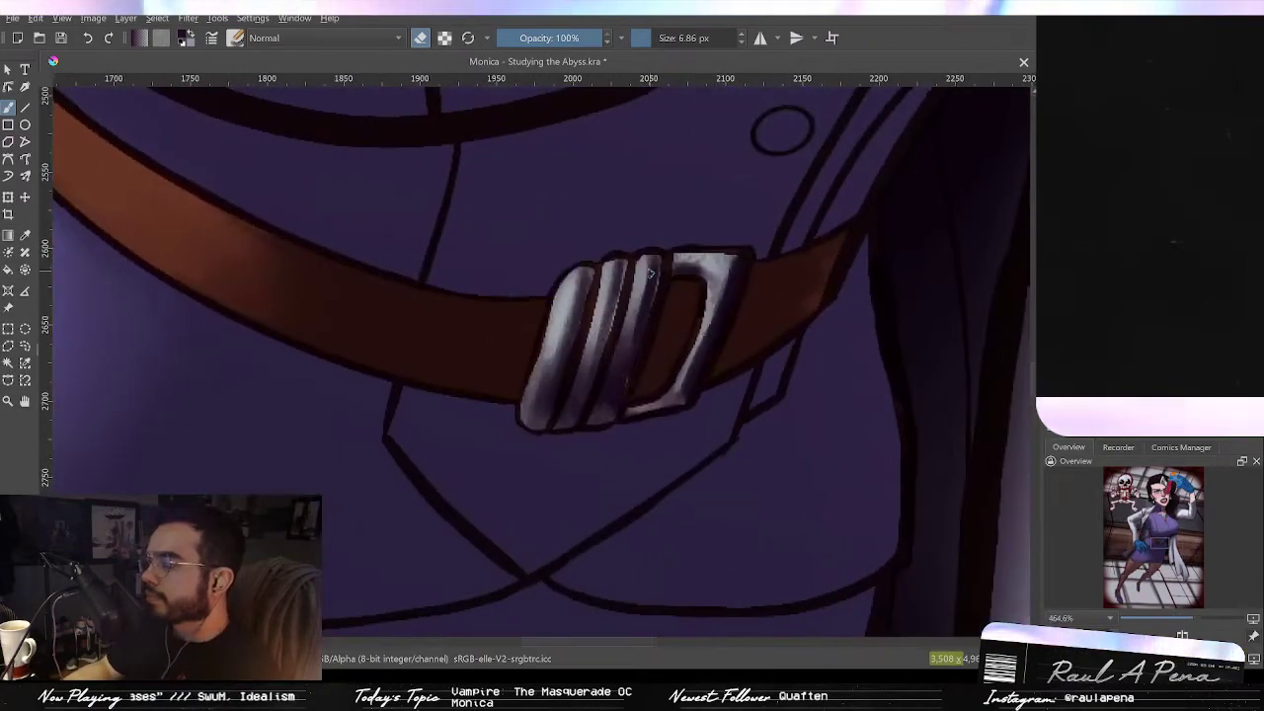
pyautogui.moveTo(634, 412)
pyautogui.mouseDown()
pyautogui.moveTo(689, 395)
pyautogui.moveTo(647, 414)
pyautogui.moveTo(708, 366)
pyautogui.moveTo(677, 396)
pyautogui.moveTo(711, 316)
pyautogui.mouseUp()
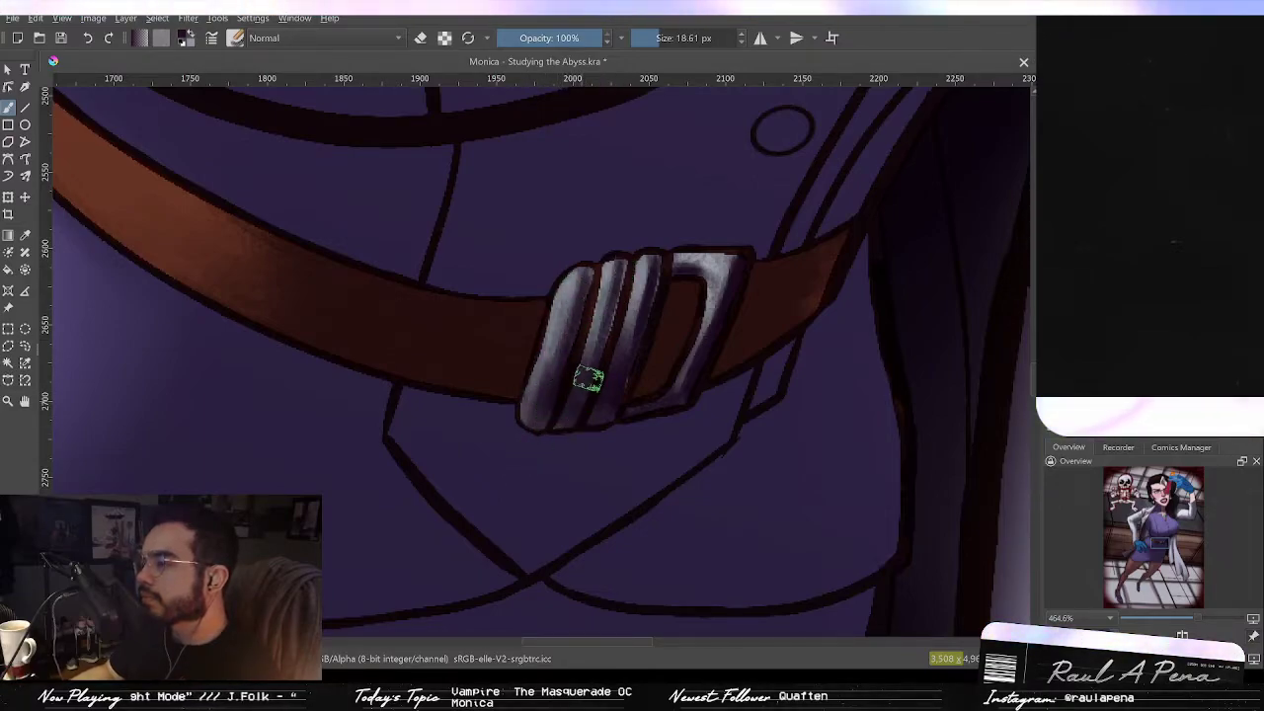
# Step: Shade the left shoe's body with darker purple strokes using a smaller brush, undoing two attempts
pyautogui.scroll(-3, 709, 341)
pyautogui.scroll(-5, 711, 348)
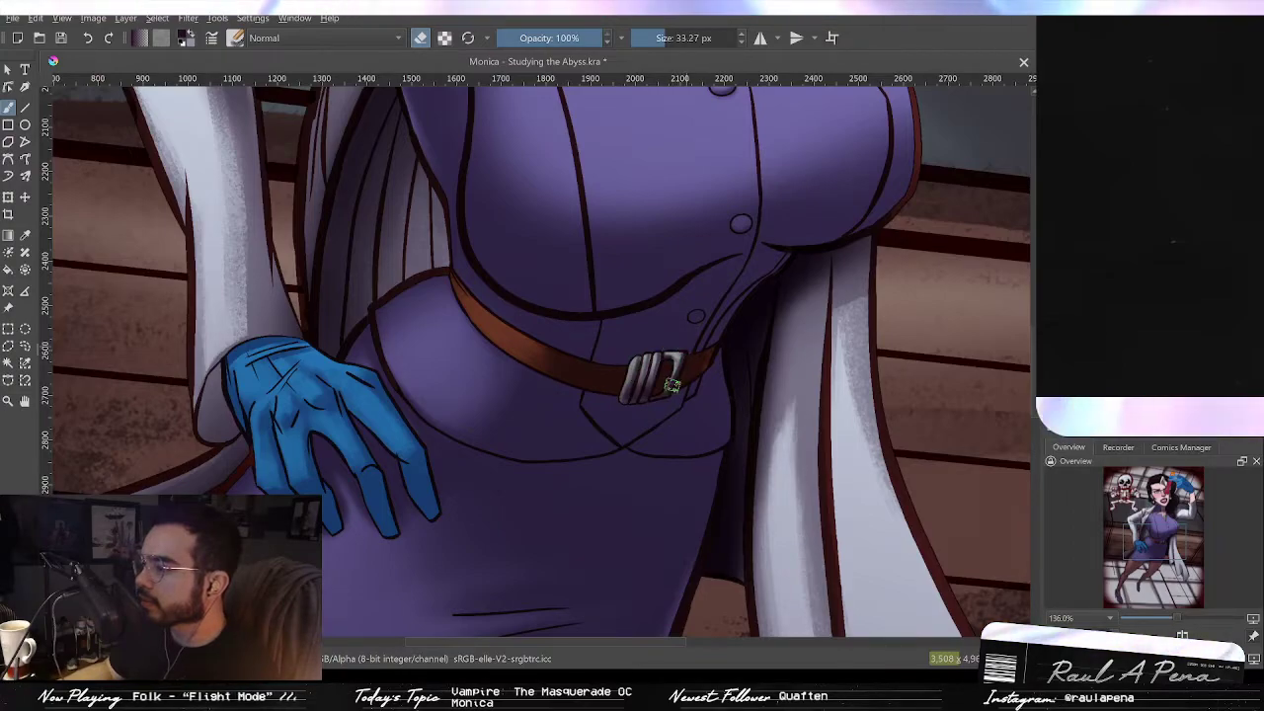
pyautogui.moveTo(668, 422); pyautogui.dragTo(695, 331)
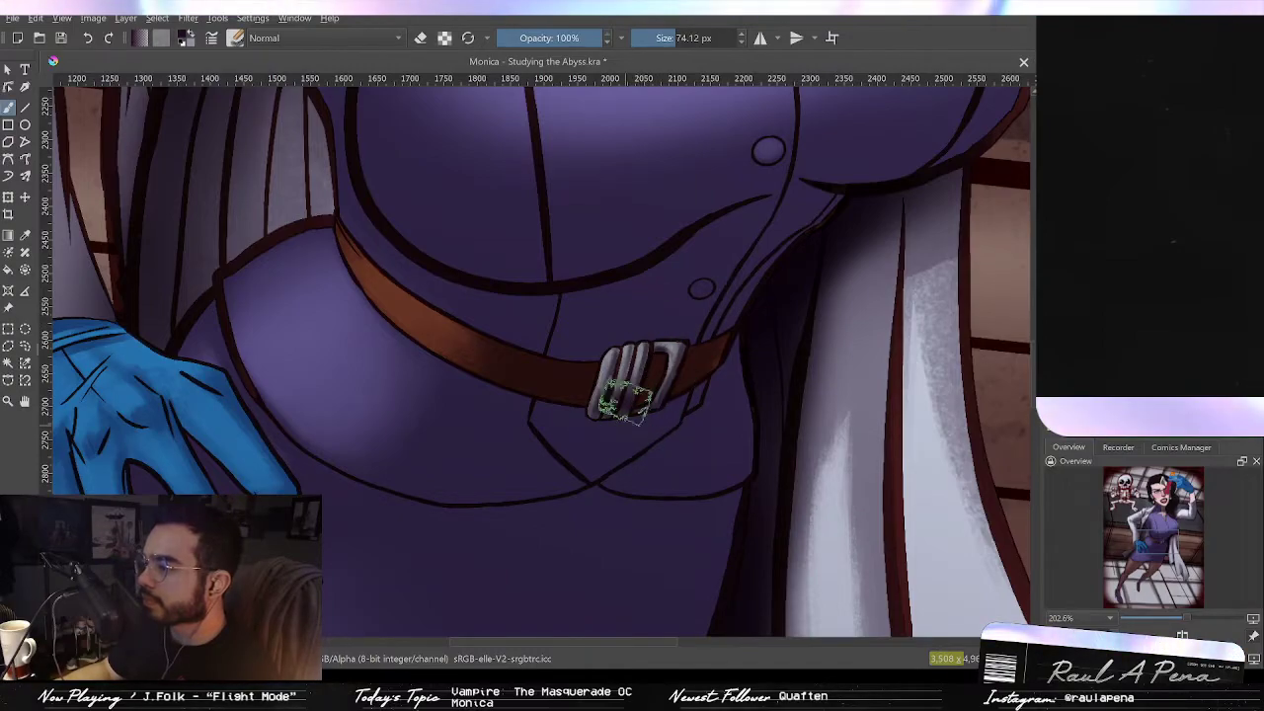
pyautogui.moveTo(713, 289)
pyautogui.mouseDown()
pyautogui.moveTo(692, 364)
pyautogui.moveTo(704, 305)
pyautogui.mouseUp()
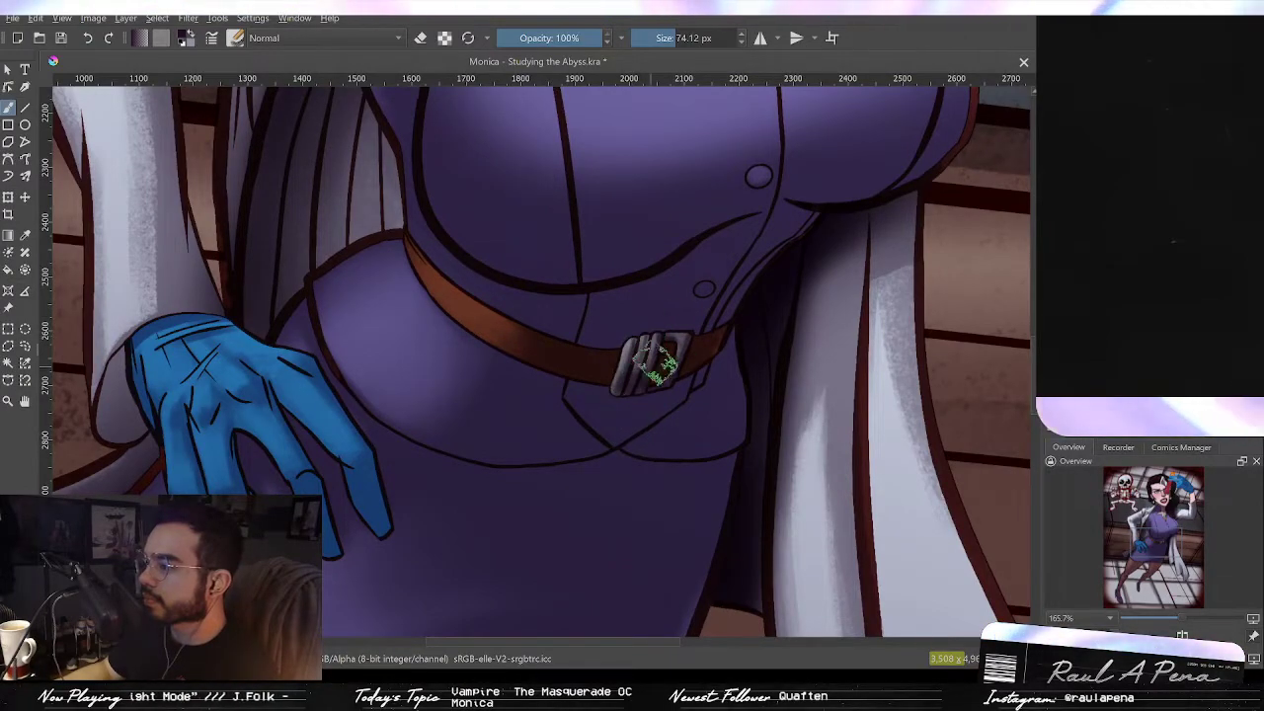
pyautogui.moveTo(713, 341)
pyautogui.mouseDown()
pyautogui.moveTo(704, 398)
pyautogui.moveTo(703, 338)
pyautogui.mouseUp()
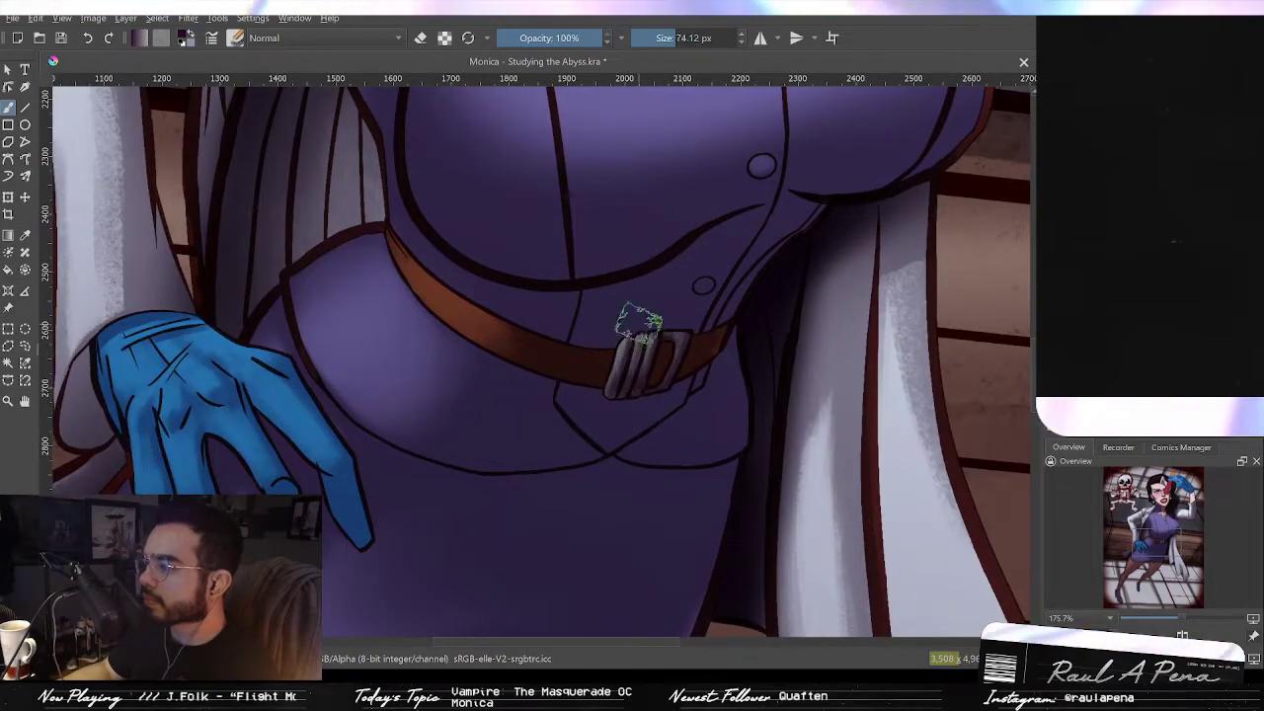
pyautogui.moveTo(760, 279); pyautogui.dragTo(743, 409)
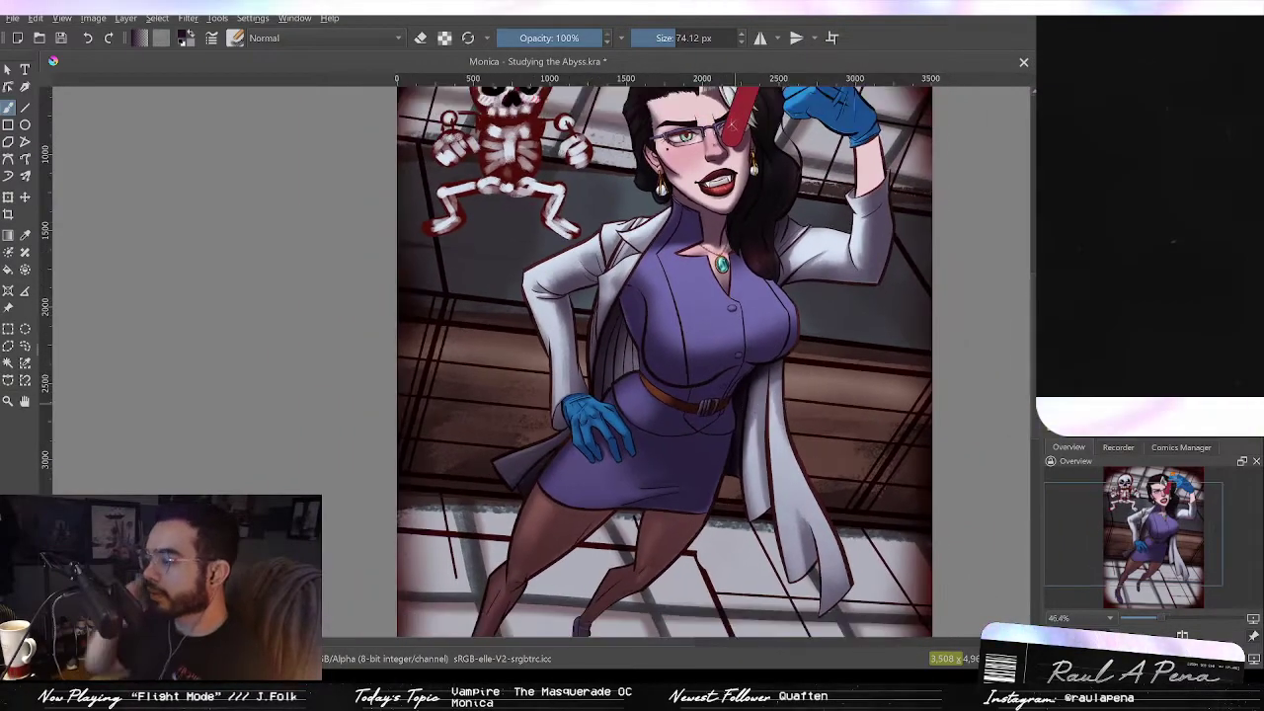
pyautogui.press('2')
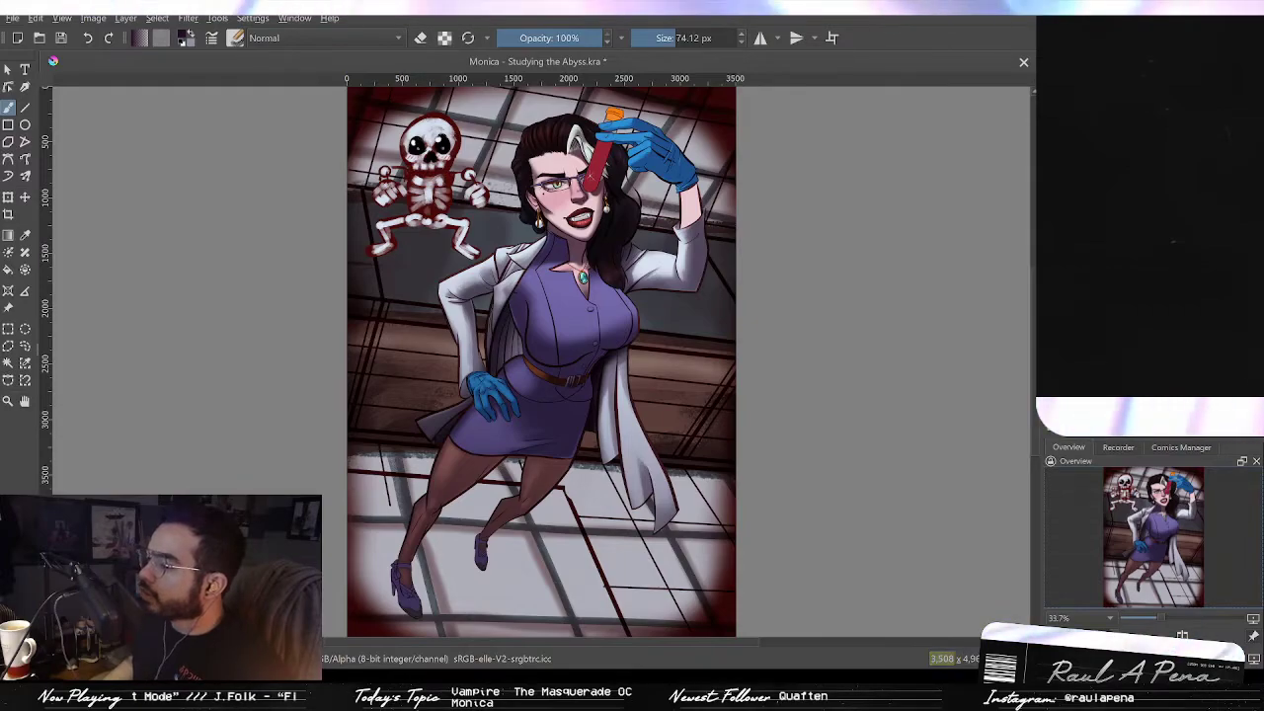
pyautogui.moveTo(543, 518); pyautogui.dragTo(653, 347)
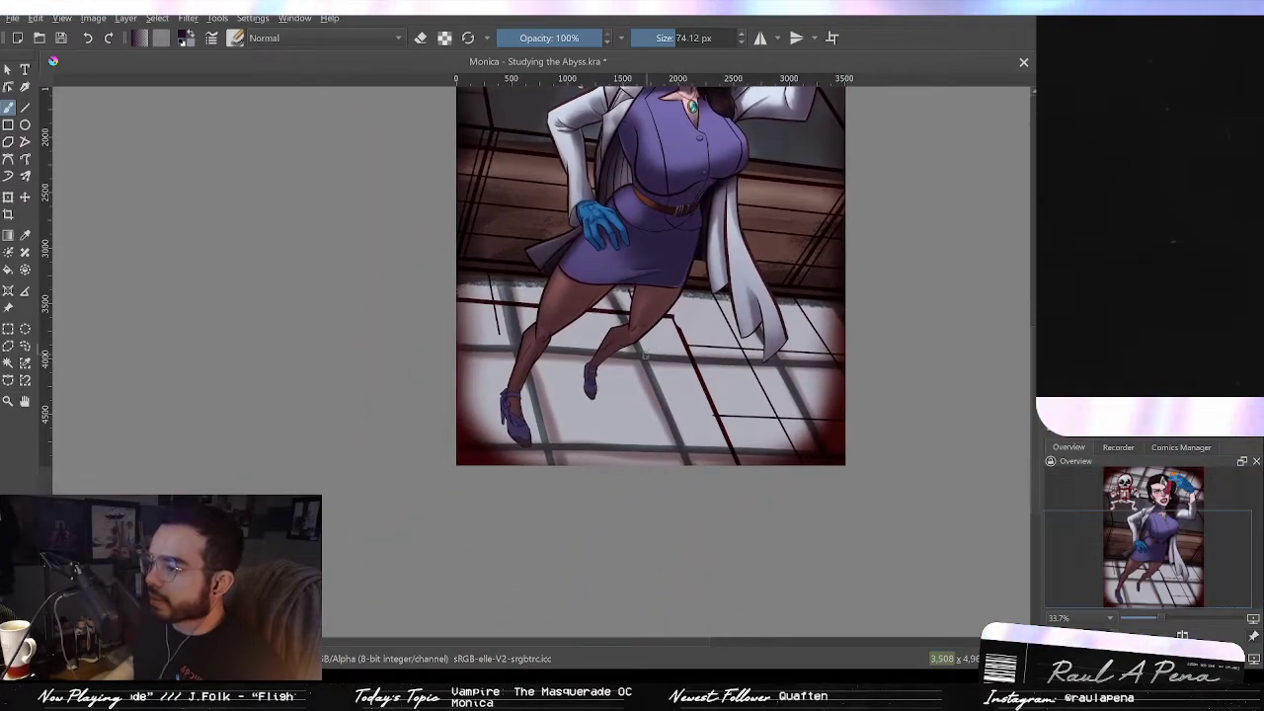
pyautogui.scroll(2, 646, 357)
pyautogui.moveTo(441, 404); pyautogui.dragTo(613, 355)
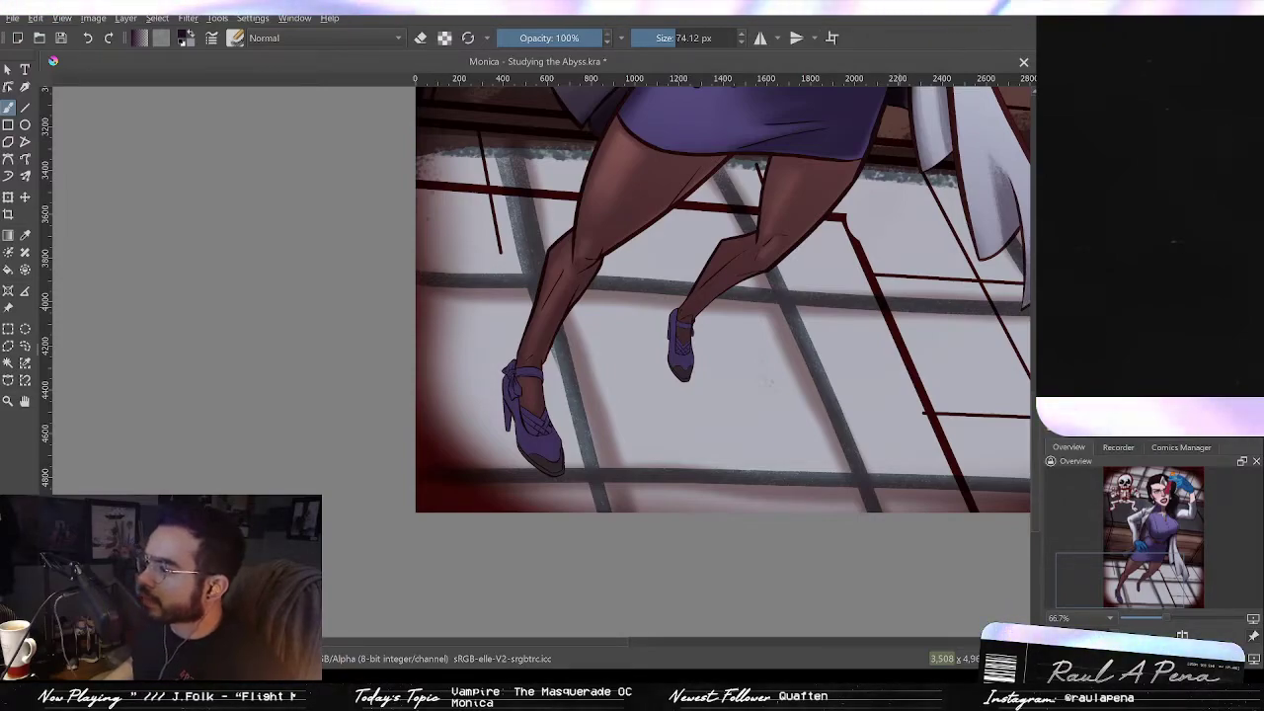
pyautogui.hotkey('ctrl', 'z')
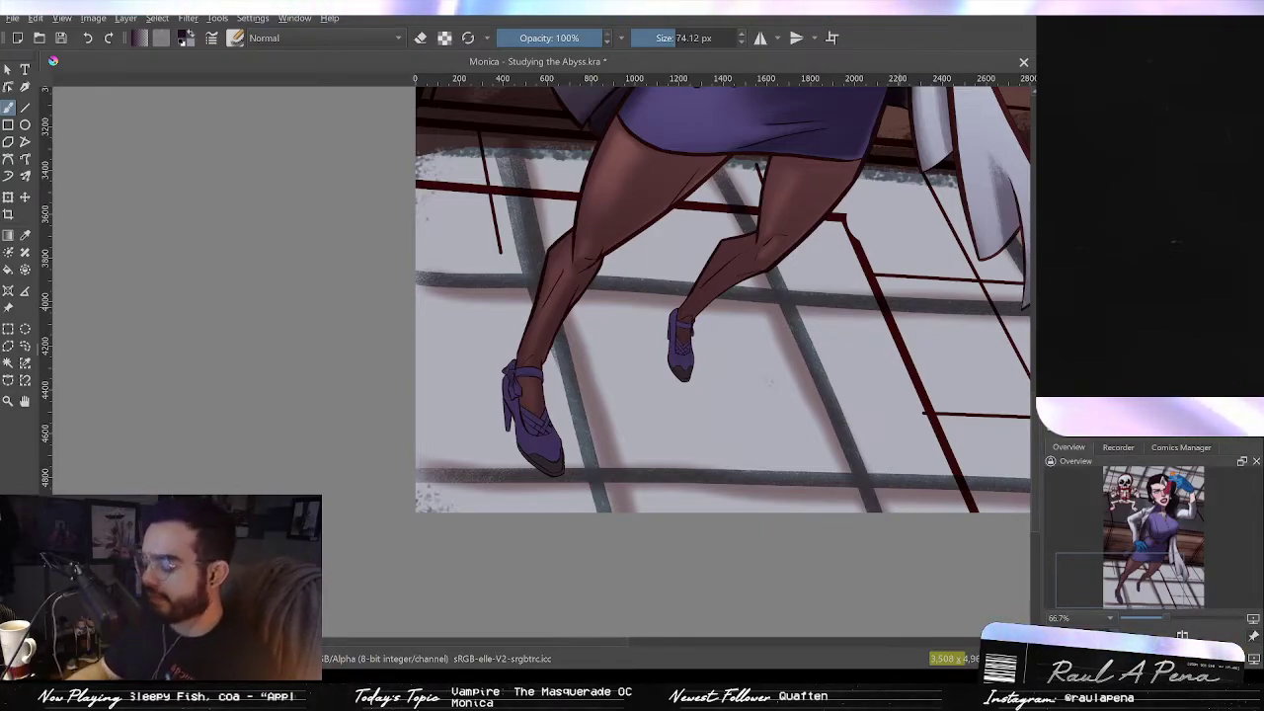
pyautogui.moveTo(440, 430)
pyautogui.mouseDown()
pyautogui.moveTo(517, 386)
pyautogui.moveTo(504, 365)
pyautogui.mouseUp()
pyautogui.press('[')
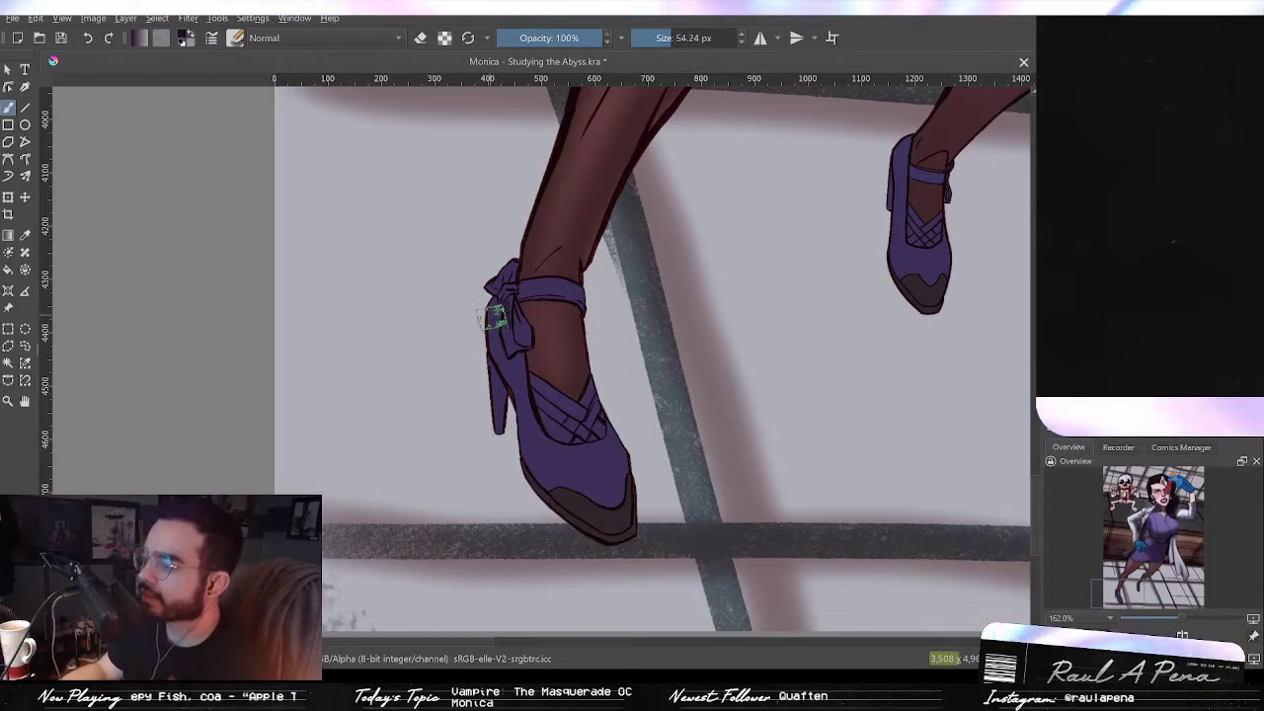
pyautogui.press('[')
pyautogui.moveTo(494, 325)
pyautogui.mouseDown()
pyautogui.moveTo(504, 378)
pyautogui.moveTo(494, 345)
pyautogui.moveTo(526, 413)
pyautogui.moveTo(559, 439)
pyautogui.moveTo(573, 506)
pyautogui.mouseUp()
pyautogui.hotkey('ctrl', 'z')
pyautogui.moveTo(601, 399); pyautogui.dragTo(624, 494)
pyautogui.moveTo(592, 395)
pyautogui.mouseDown()
pyautogui.moveTo(642, 497)
pyautogui.moveTo(589, 411)
pyautogui.mouseUp()
pyautogui.moveTo(533, 476); pyautogui.dragTo(573, 512)
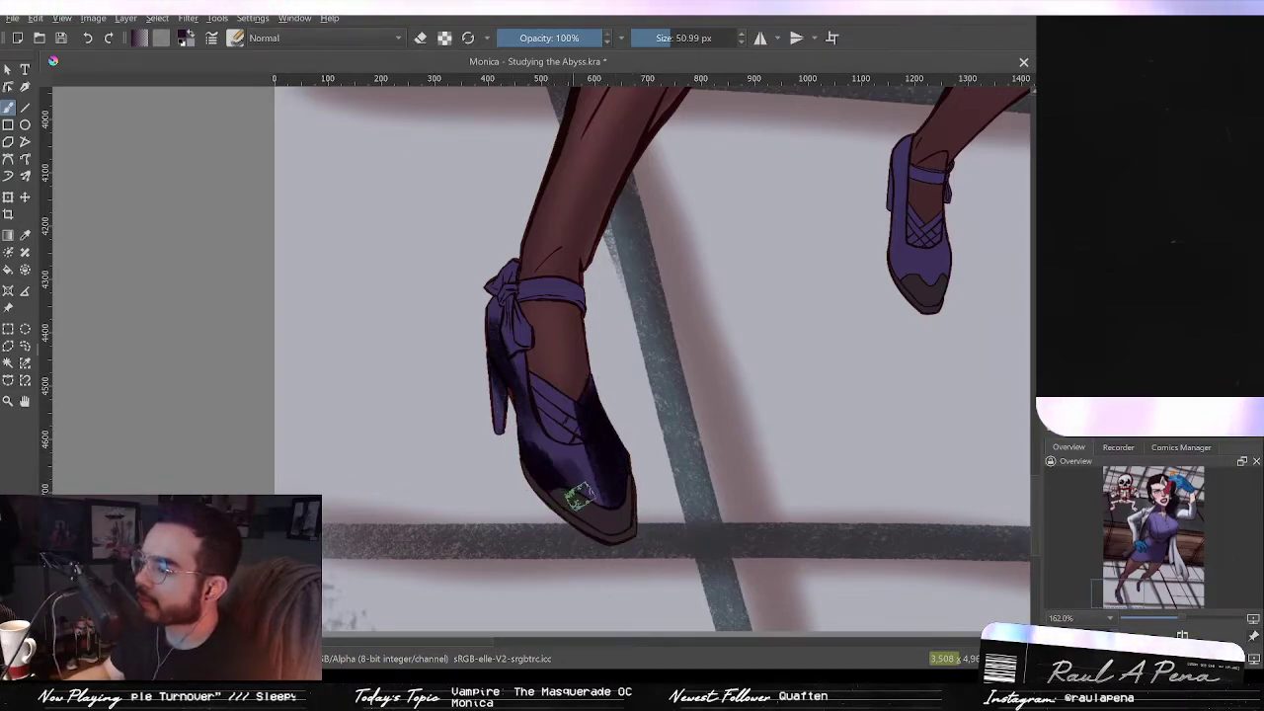
# Step: Add more shoe shading, then switch to the eraser and lift light highlights on the shoe's bow
pyautogui.moveTo(551, 387)
pyautogui.mouseDown()
pyautogui.moveTo(572, 446)
pyautogui.moveTo(545, 397)
pyautogui.mouseUp()
pyautogui.moveTo(571, 282)
pyautogui.mouseDown()
pyautogui.moveTo(508, 290)
pyautogui.moveTo(569, 293)
pyautogui.moveTo(509, 293)
pyautogui.moveTo(514, 281)
pyautogui.moveTo(523, 347)
pyautogui.moveTo(531, 335)
pyautogui.moveTo(504, 288)
pyautogui.mouseUp()
pyautogui.moveTo(491, 414)
pyautogui.mouseDown()
pyautogui.moveTo(499, 389)
pyautogui.moveTo(498, 415)
pyautogui.mouseUp()
pyautogui.moveTo(600, 359); pyautogui.dragTo(513, 65)
pyautogui.click(423, 40)
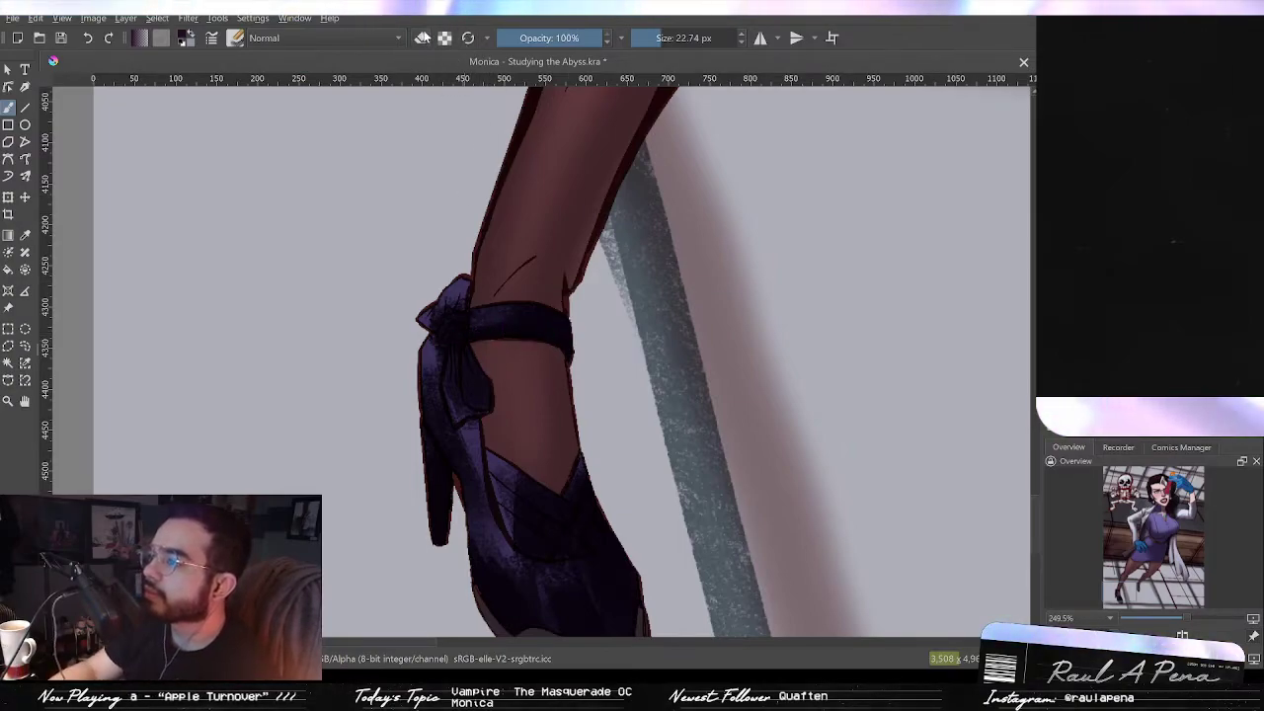
pyautogui.moveTo(487, 304)
pyautogui.mouseDown()
pyautogui.moveTo(520, 314)
pyautogui.moveTo(490, 317)
pyautogui.moveTo(563, 319)
pyautogui.mouseUp()
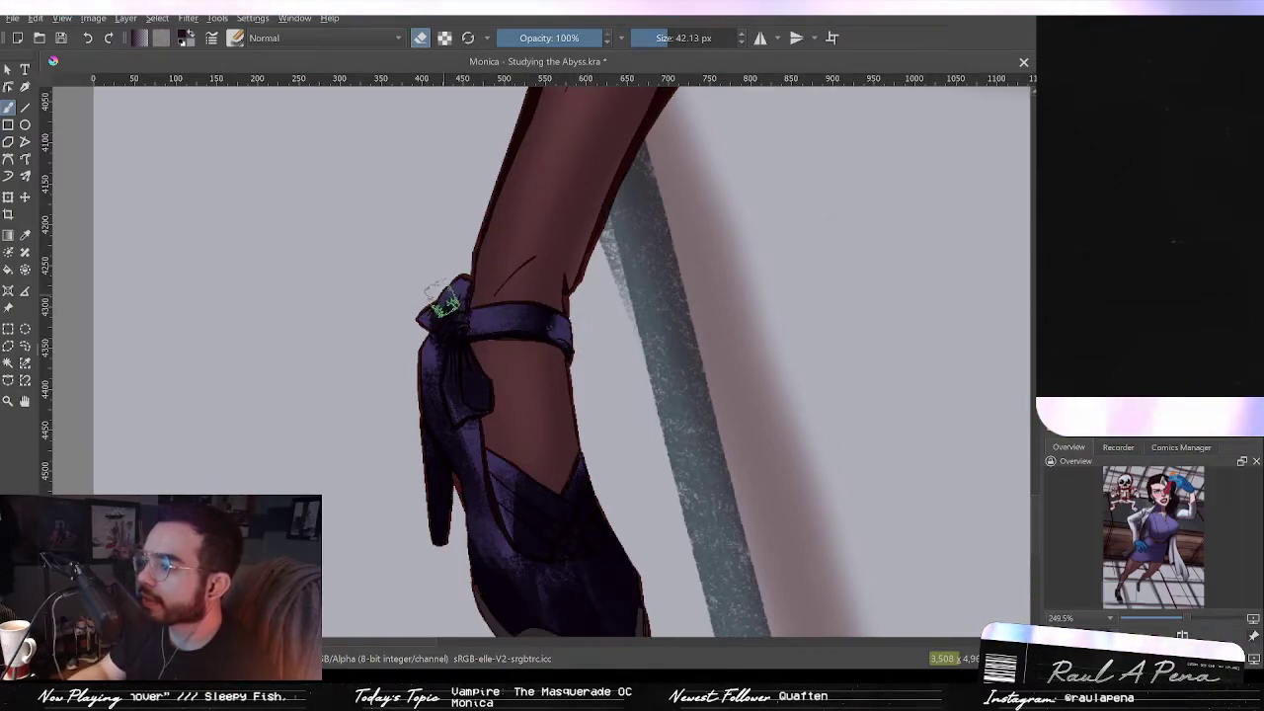
pyautogui.moveTo(445, 292)
pyautogui.mouseDown()
pyautogui.moveTo(466, 405)
pyautogui.moveTo(472, 393)
pyautogui.mouseUp()
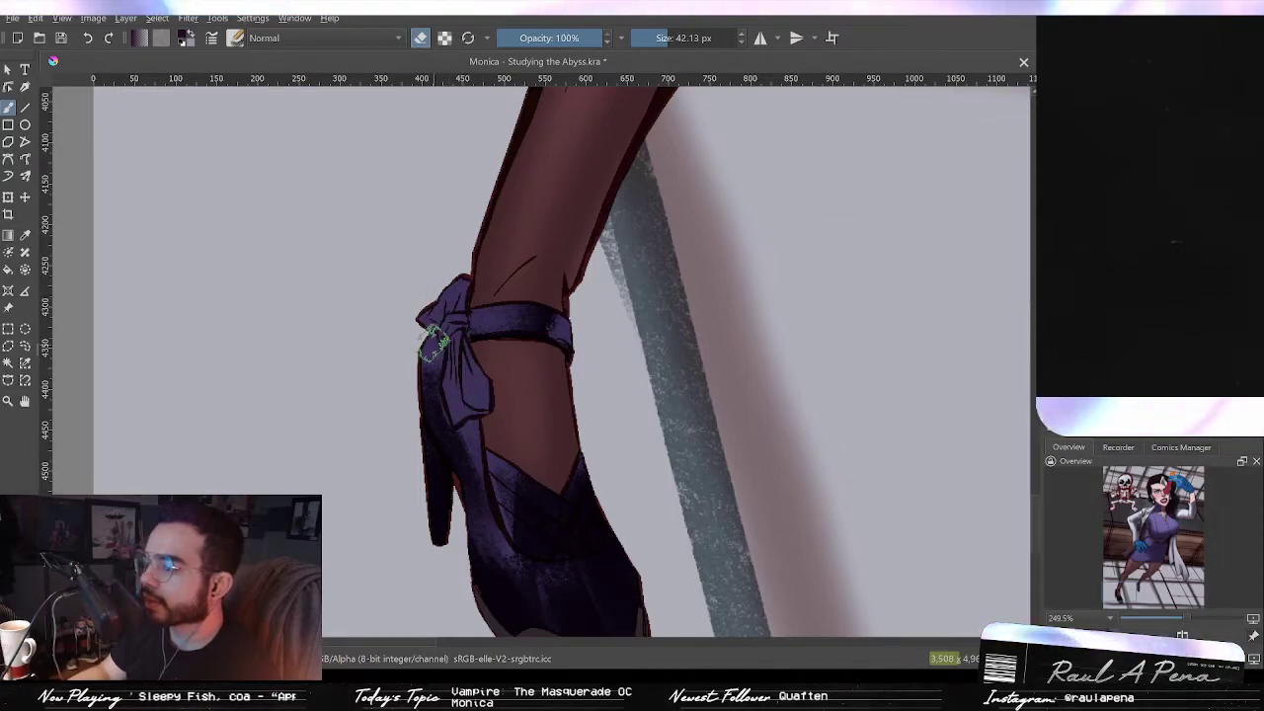
pyautogui.press('e')
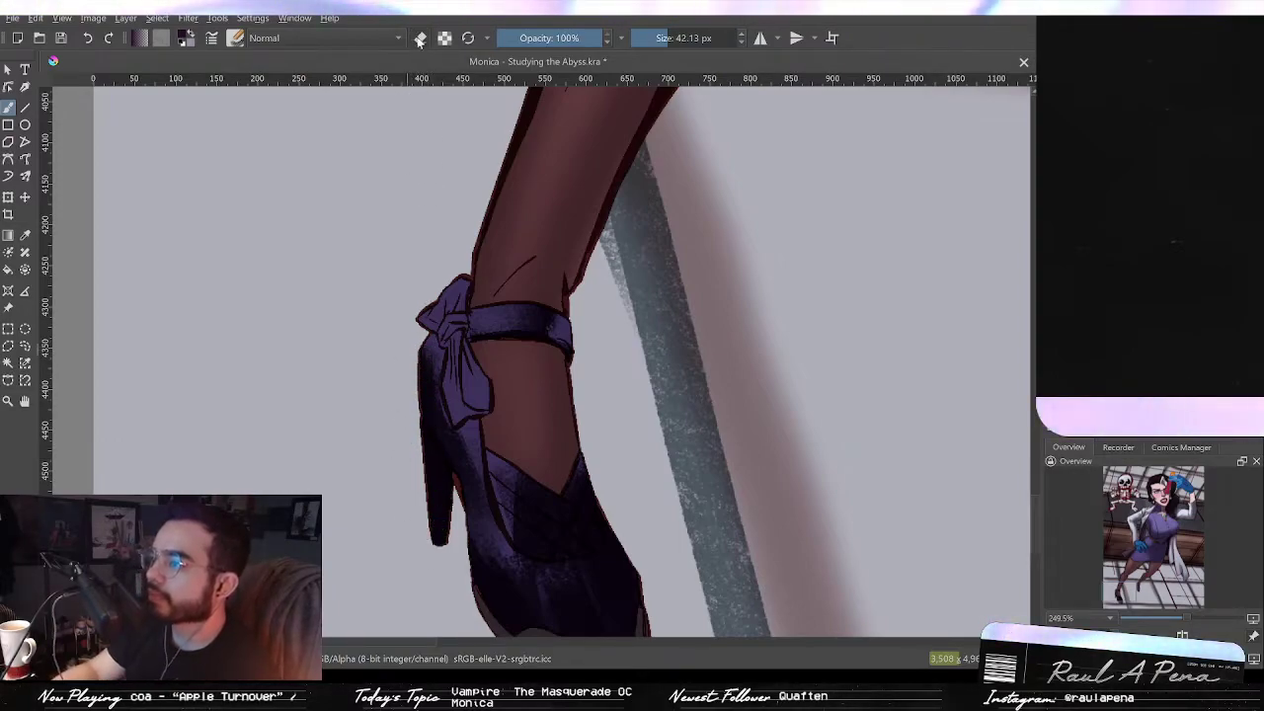
pyautogui.press('e')
# Step: Erase highlight streaks along the shoe's upper and crossing straps with a progressively smaller eraser
pyautogui.moveTo(418, 540)
pyautogui.mouseDown()
pyautogui.moveTo(412, 454)
pyautogui.moveTo(420, 560)
pyautogui.moveTo(448, 529)
pyautogui.moveTo(456, 537)
pyautogui.moveTo(453, 499)
pyautogui.mouseUp()
pyautogui.moveTo(479, 449)
pyautogui.mouseDown()
pyautogui.moveTo(494, 370)
pyautogui.moveTo(525, 485)
pyautogui.mouseUp()
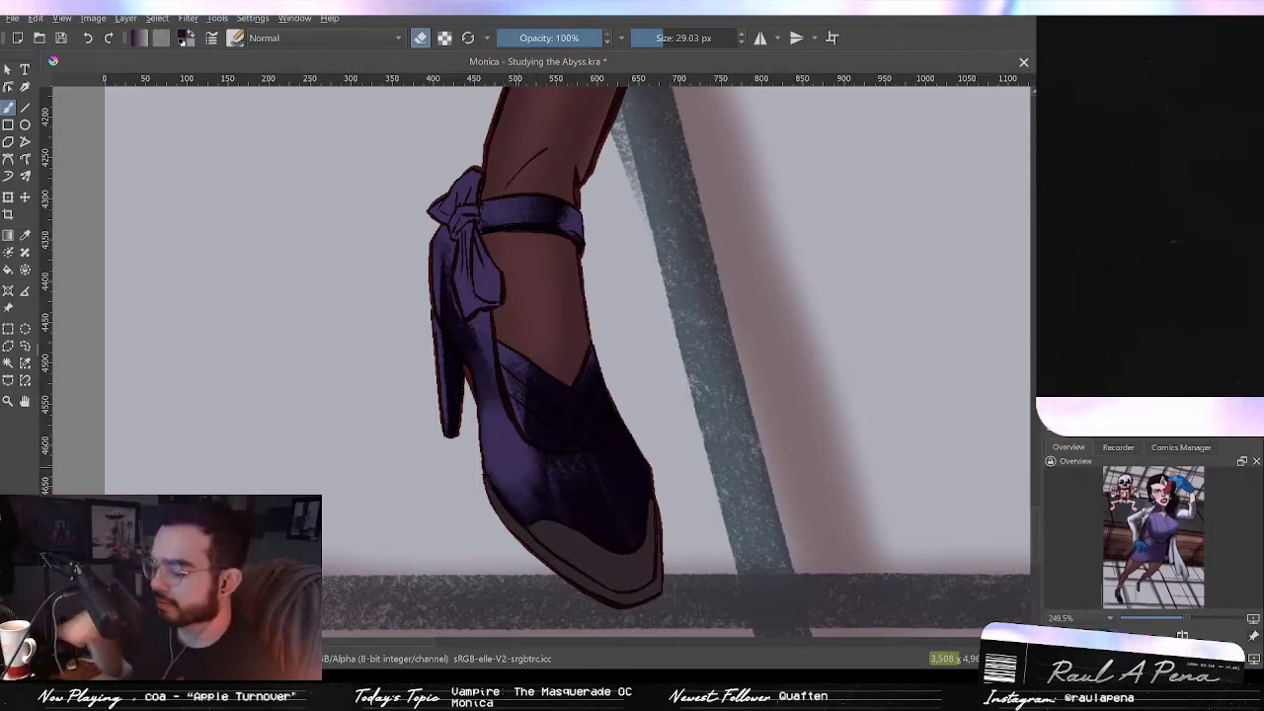
pyautogui.moveTo(604, 283); pyautogui.dragTo(585, 479)
pyautogui.moveTo(587, 350)
pyautogui.mouseDown()
pyautogui.moveTo(643, 225)
pyautogui.moveTo(626, 307)
pyautogui.mouseUp()
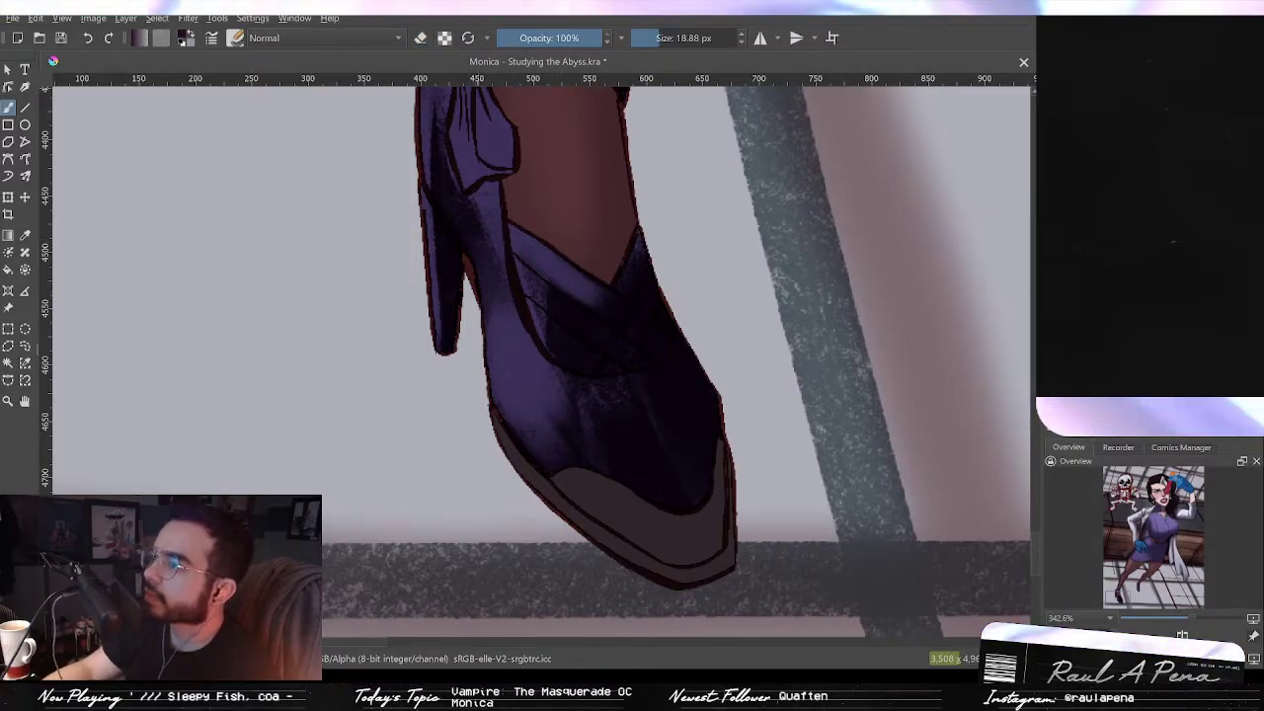
pyautogui.moveTo(514, 229)
pyautogui.mouseDown()
pyautogui.moveTo(524, 294)
pyautogui.moveTo(561, 357)
pyautogui.mouseUp()
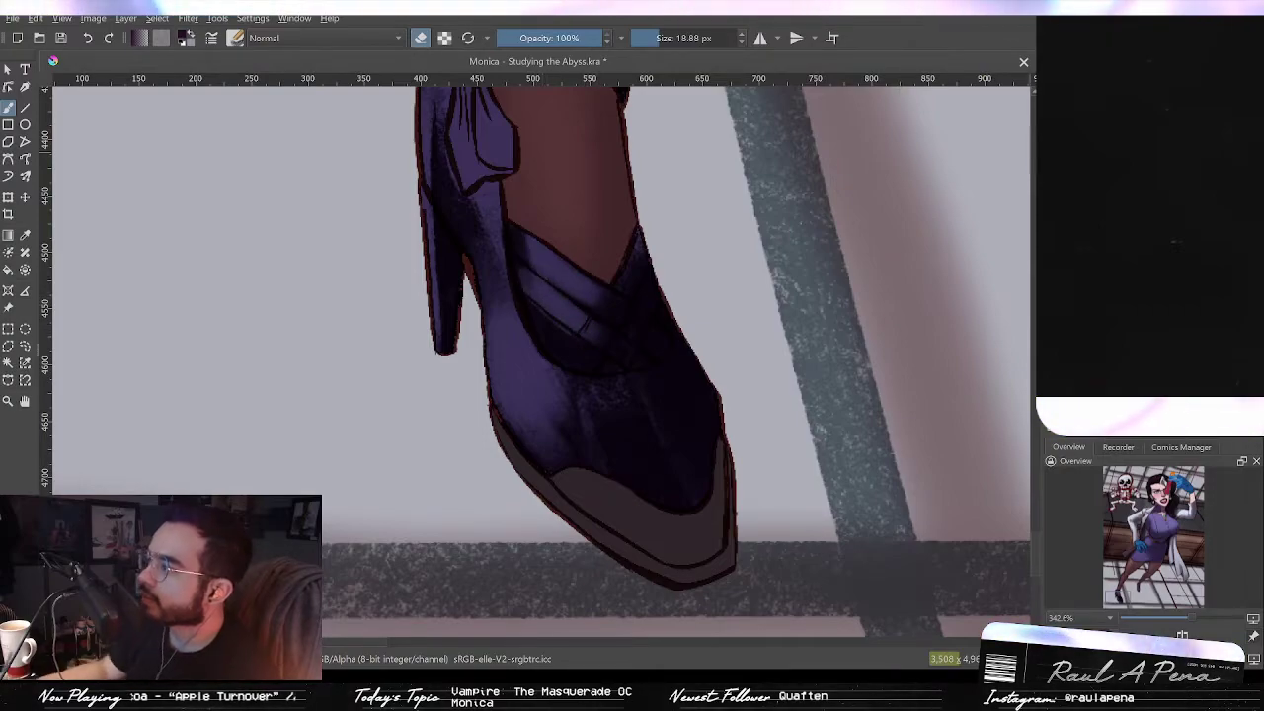
pyautogui.scroll(5, 553, 297)
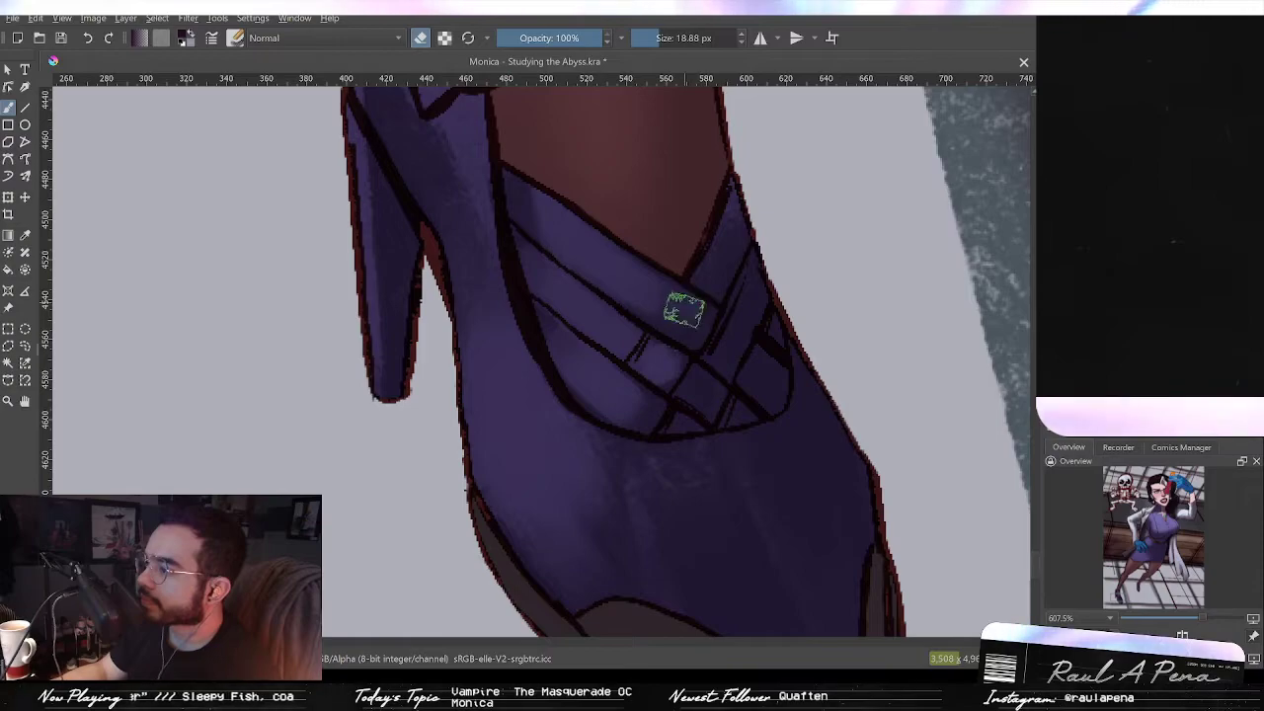
pyautogui.press('[')
pyautogui.press('[')
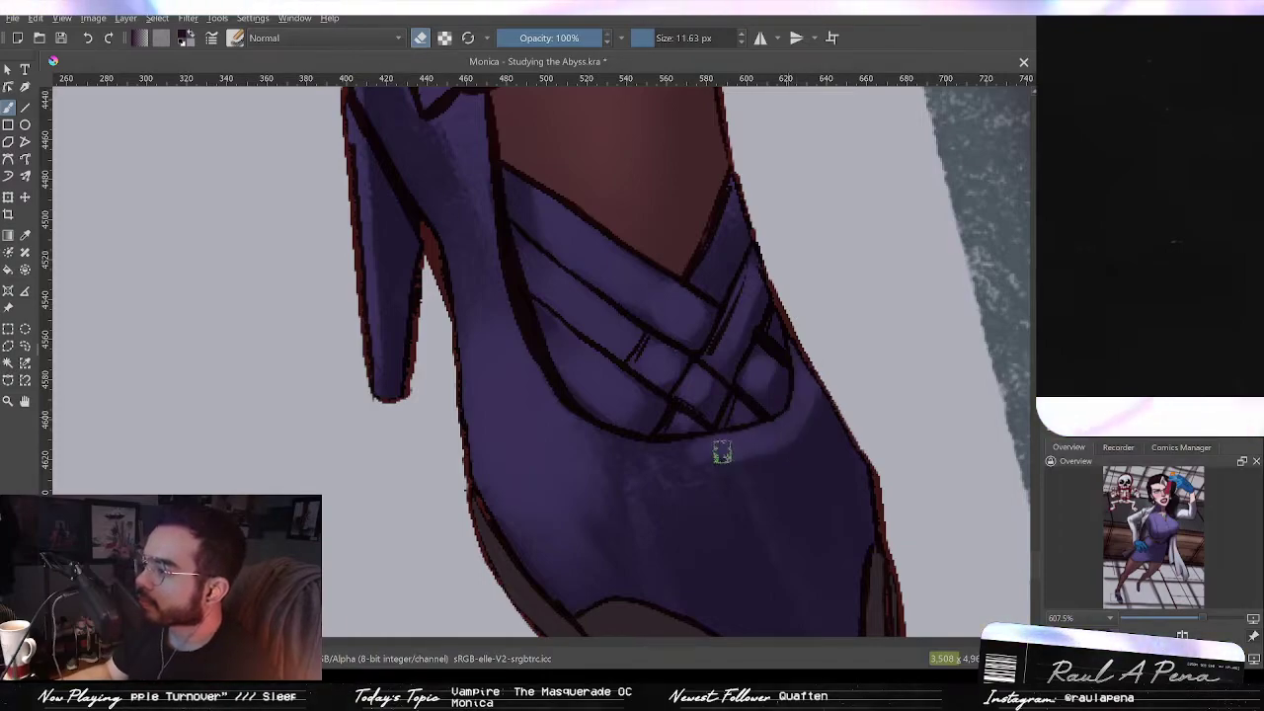
pyautogui.moveTo(695, 417)
pyautogui.mouseDown()
pyautogui.moveTo(683, 386)
pyautogui.moveTo(730, 185)
pyautogui.mouseUp()
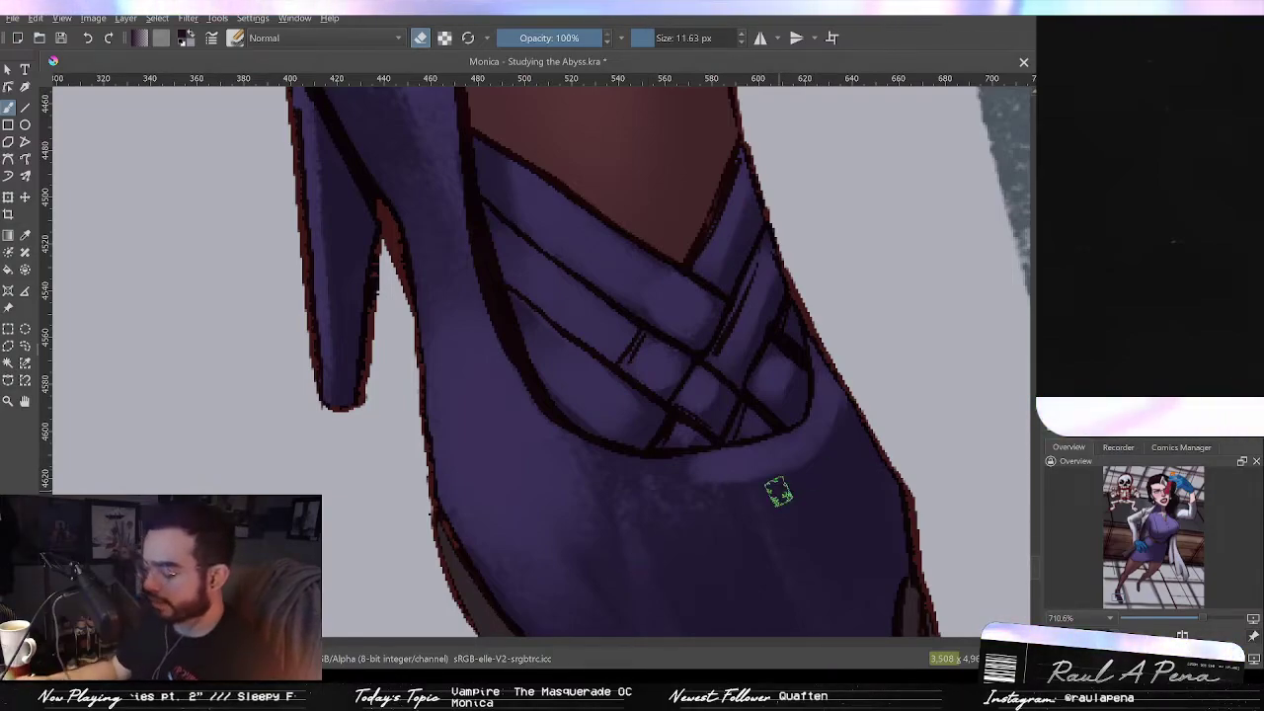
# Step: Paint darker shading on the shoe's toe area with a larger brush, then return to the eraser
pyautogui.press('e')
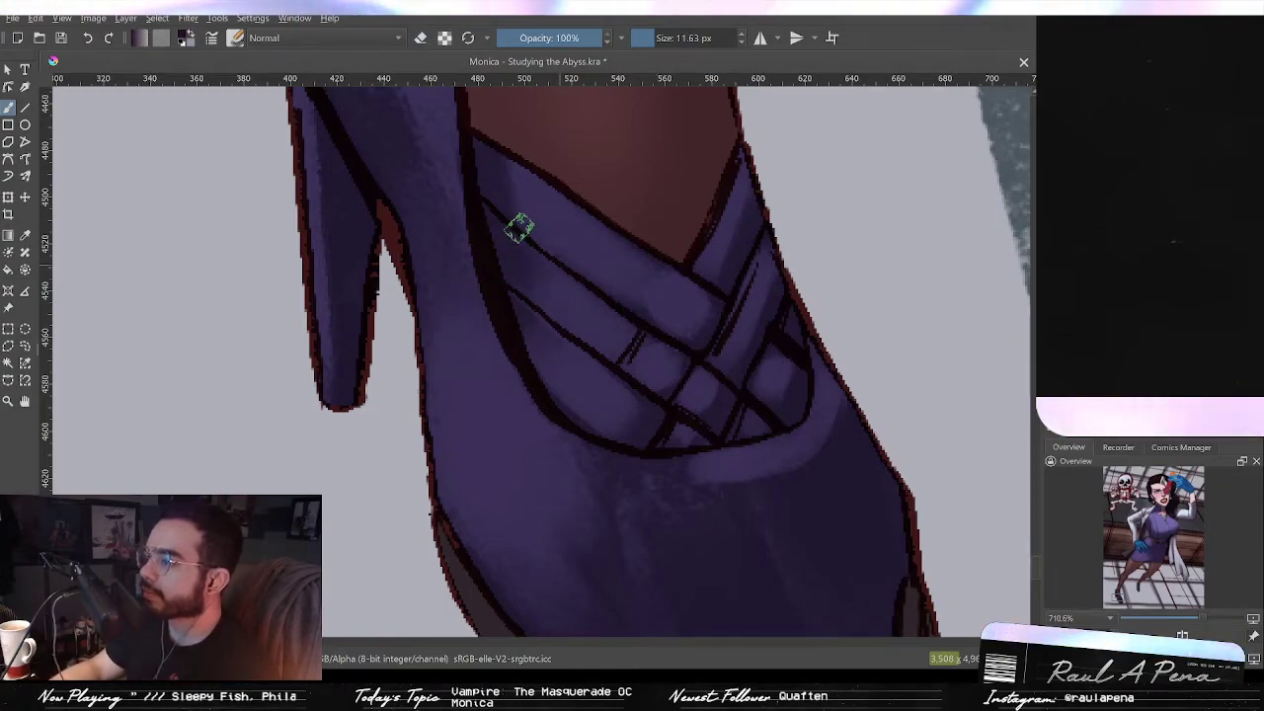
pyautogui.moveTo(587, 307); pyautogui.dragTo(608, 354)
pyautogui.hotkey('ctrl', 'j')
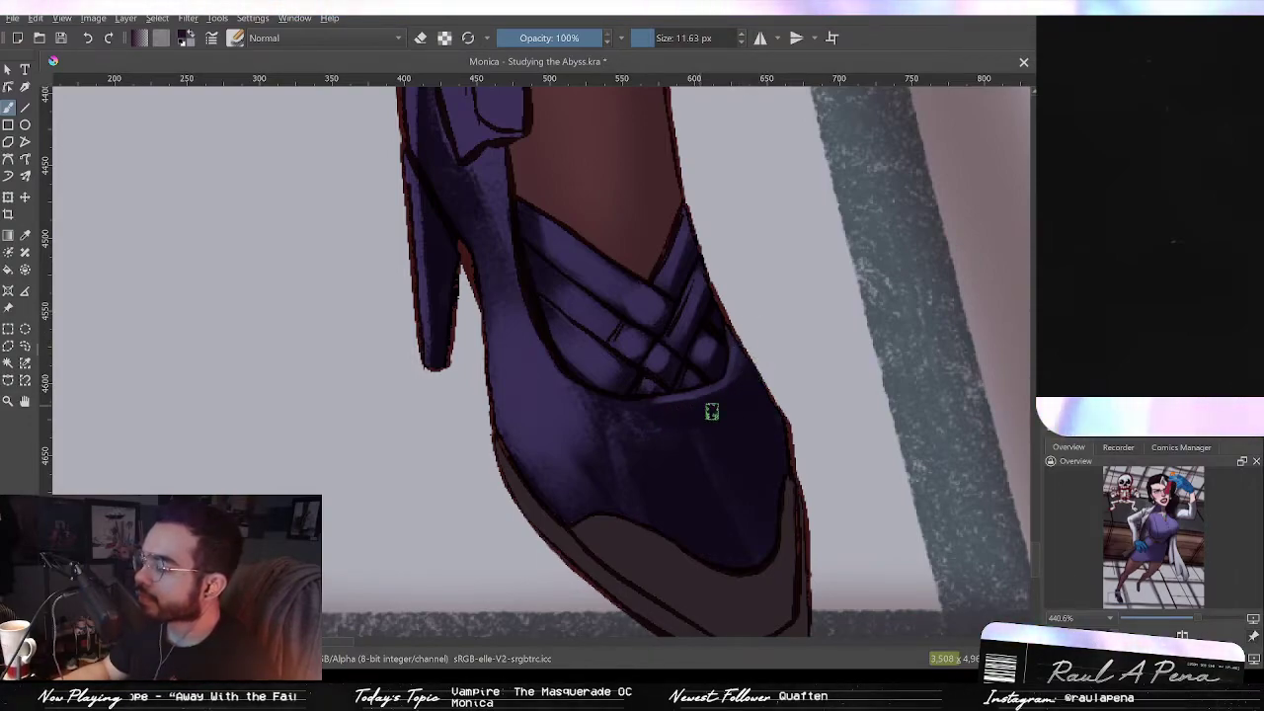
pyautogui.moveTo(653, 449)
pyautogui.keyDown('shift'); pyautogui.mouseDown()
pyautogui.moveTo(672, 496)
pyautogui.moveTo(653, 496)
pyautogui.moveTo(657, 452)
pyautogui.moveTo(643, 446)
pyautogui.moveTo(603, 522)
pyautogui.moveTo(608, 457)
pyautogui.mouseUp(); pyautogui.keyUp('shift')
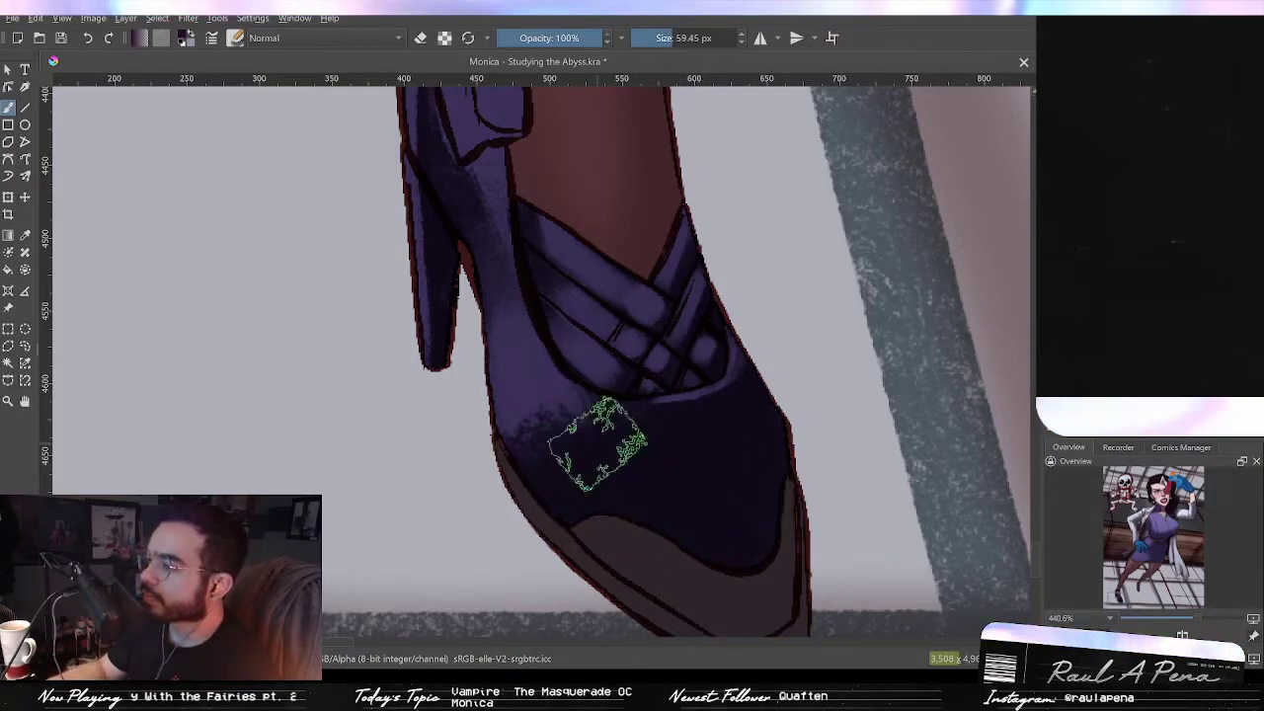
pyautogui.press('e')
pyautogui.keyDown('ctrl'); pyautogui.moveTo(507, 217); pyautogui.dragTo(525, 241); pyautogui.keyUp('ctrl')
pyautogui.moveTo(525, 241)
pyautogui.mouseDown()
pyautogui.moveTo(568, 387)
pyautogui.moveTo(539, 325)
pyautogui.moveTo(416, 303)
pyautogui.mouseUp()
pyautogui.click(418, 43)
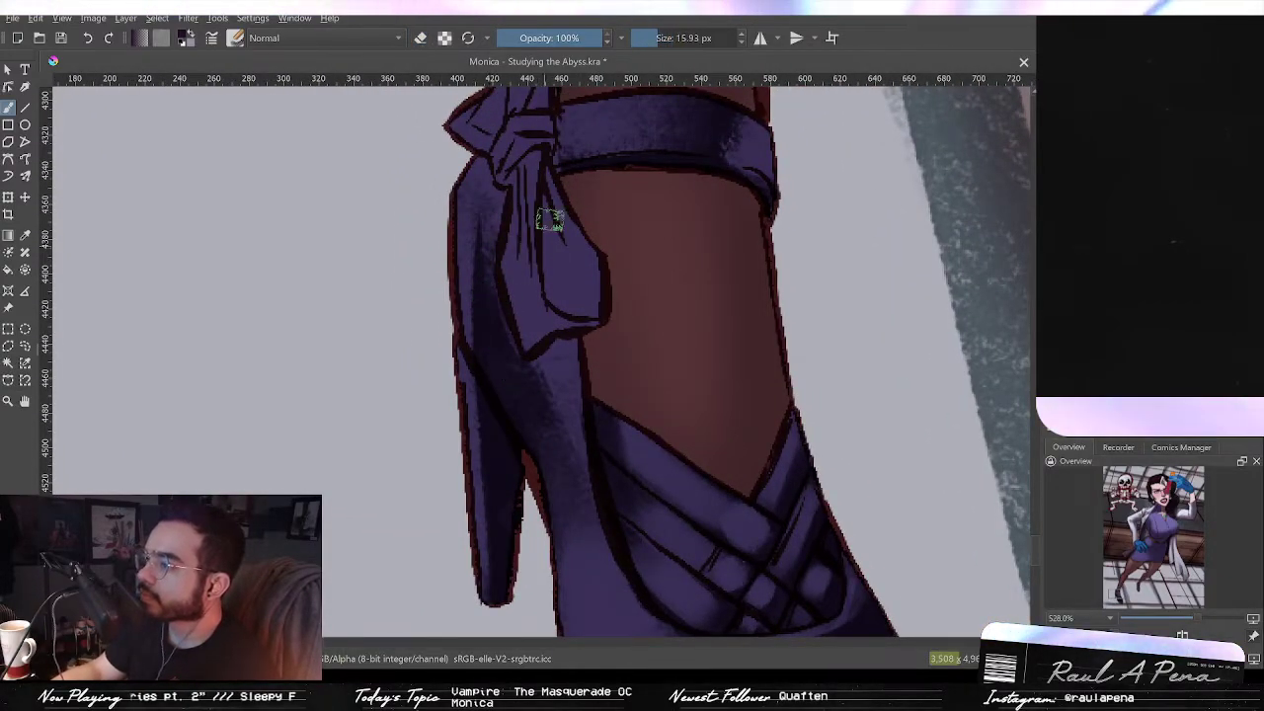
# Step: Erase fine highlights on the ankle bow and heel with a small eraser, undoing one stroke
pyautogui.moveTo(545, 172)
pyautogui.mouseDown()
pyautogui.moveTo(547, 243)
pyautogui.moveTo(579, 305)
pyautogui.moveTo(600, 305)
pyautogui.moveTo(567, 236)
pyautogui.moveTo(566, 308)
pyautogui.moveTo(588, 270)
pyautogui.moveTo(575, 272)
pyautogui.moveTo(600, 321)
pyautogui.moveTo(525, 312)
pyautogui.moveTo(550, 345)
pyautogui.moveTo(530, 332)
pyautogui.moveTo(560, 342)
pyautogui.moveTo(538, 321)
pyautogui.mouseUp()
pyautogui.hotkey('ctrl', 'z')
pyautogui.press('[')
pyautogui.press('[')
pyautogui.press('[')
pyautogui.press('[')
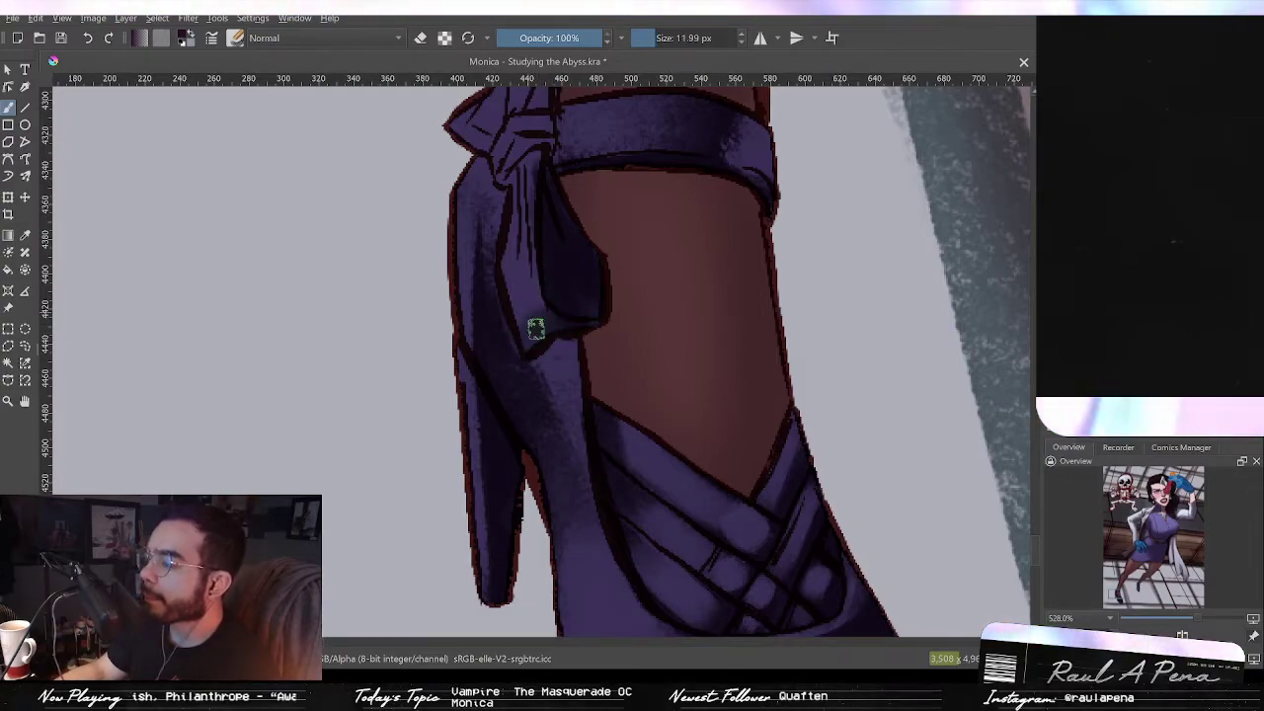
pyautogui.moveTo(526, 190); pyautogui.dragTo(527, 270)
pyautogui.moveTo(535, 212)
pyautogui.mouseDown()
pyautogui.moveTo(529, 178)
pyautogui.moveTo(560, 222)
pyautogui.mouseUp()
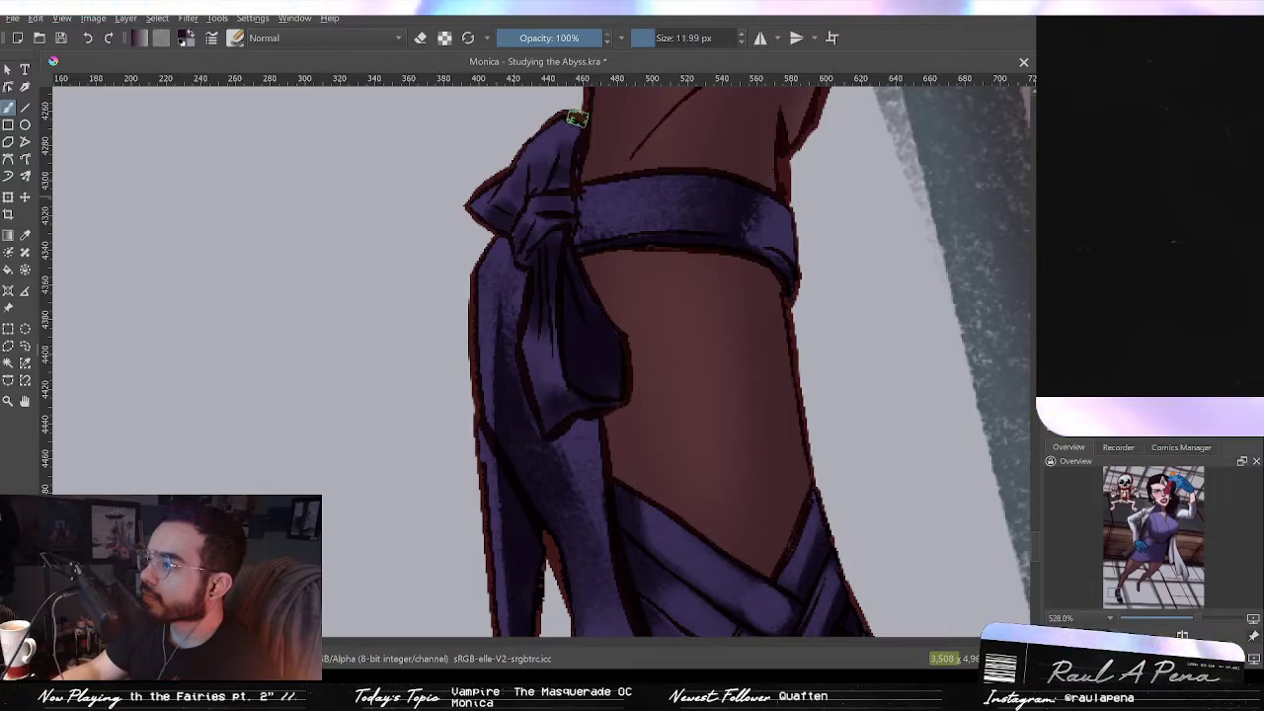
pyautogui.keyDown('shift'); pyautogui.moveTo(532, 128); pyautogui.dragTo(536, 129); pyautogui.keyUp('shift')
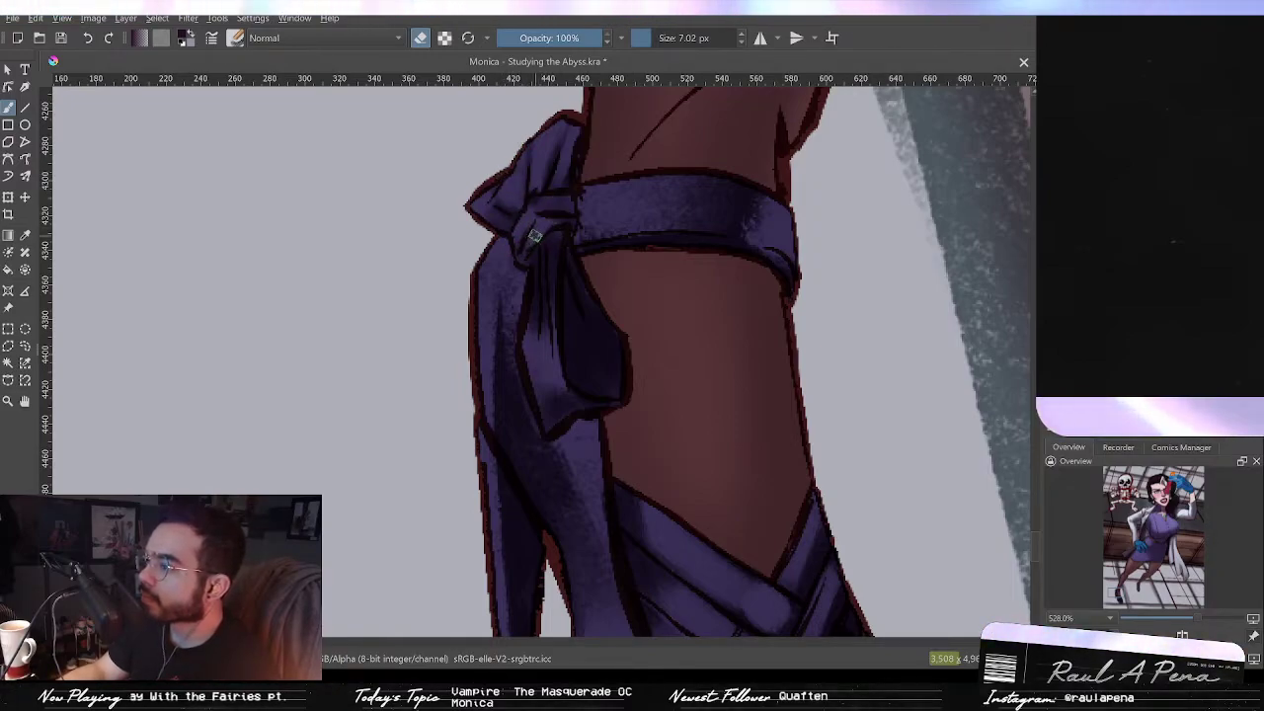
pyautogui.moveTo(549, 306); pyautogui.dragTo(546, 306)
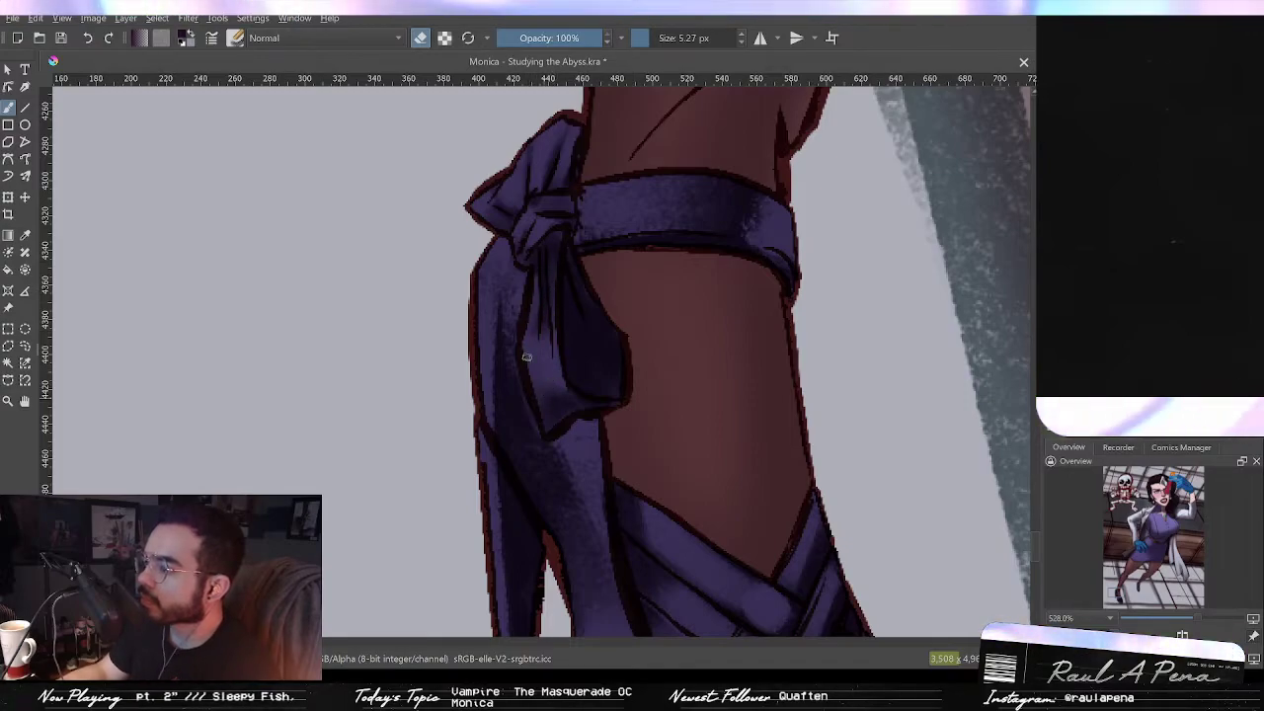
pyautogui.moveTo(566, 273)
pyautogui.mouseDown()
pyautogui.moveTo(572, 336)
pyautogui.moveTo(541, 158)
pyautogui.moveTo(558, 187)
pyautogui.moveTo(552, 235)
pyautogui.mouseUp()
# Step: Paint dark accents along the heel, shoe side and straps with a fine brush
pyautogui.press('e')
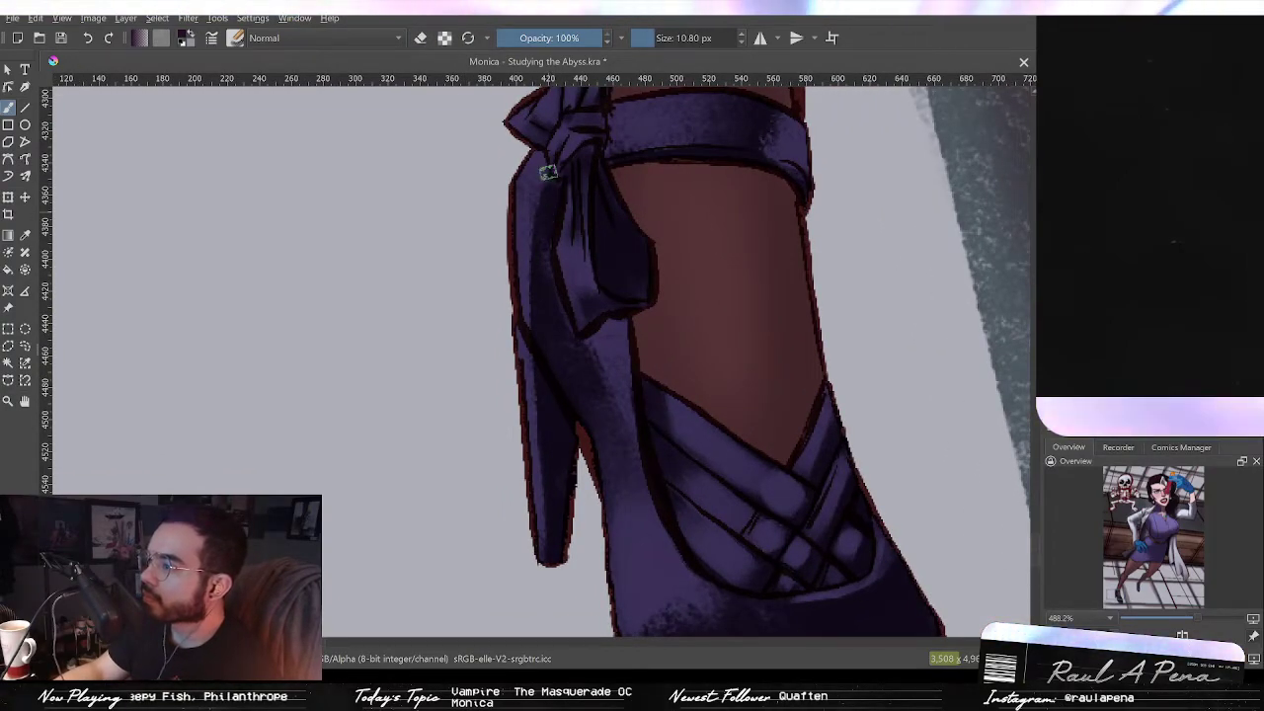
pyautogui.moveTo(543, 168); pyautogui.dragTo(539, 290)
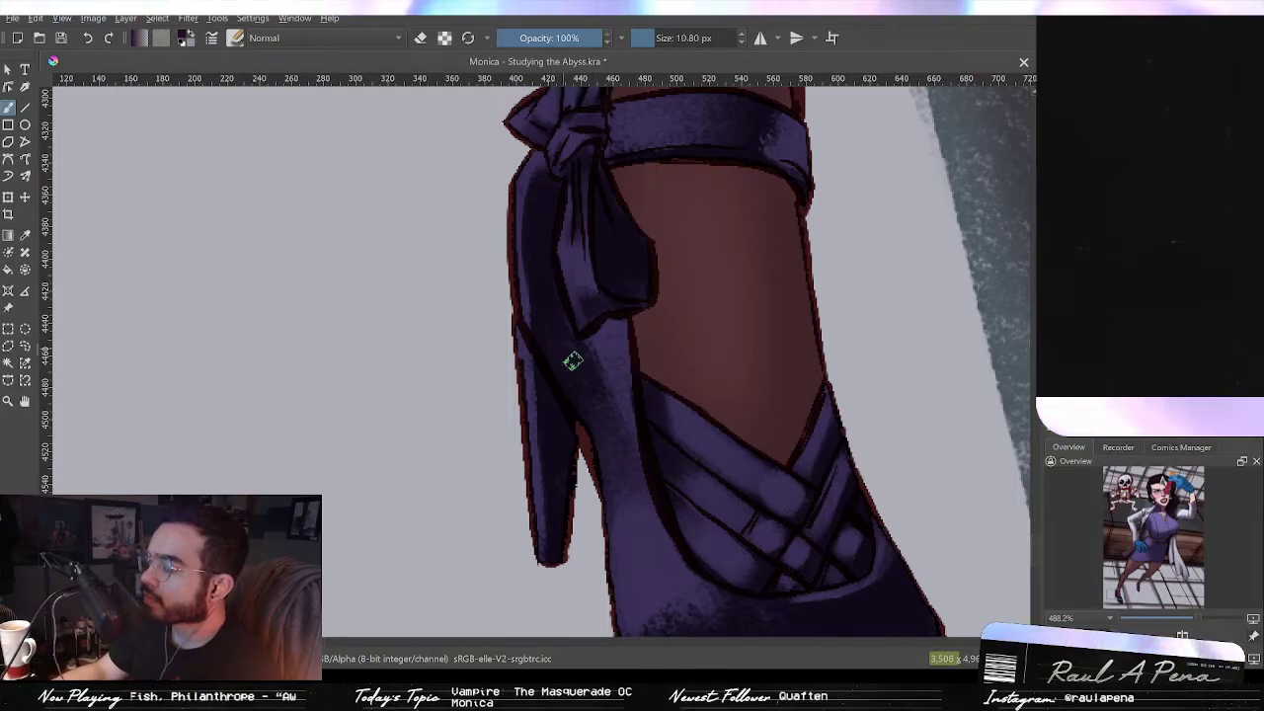
pyautogui.moveTo(623, 335); pyautogui.dragTo(632, 418)
pyautogui.moveTo(626, 333)
pyautogui.mouseDown()
pyautogui.moveTo(655, 484)
pyautogui.moveTo(643, 366)
pyautogui.moveTo(618, 352)
pyautogui.moveTo(604, 244)
pyautogui.mouseUp()
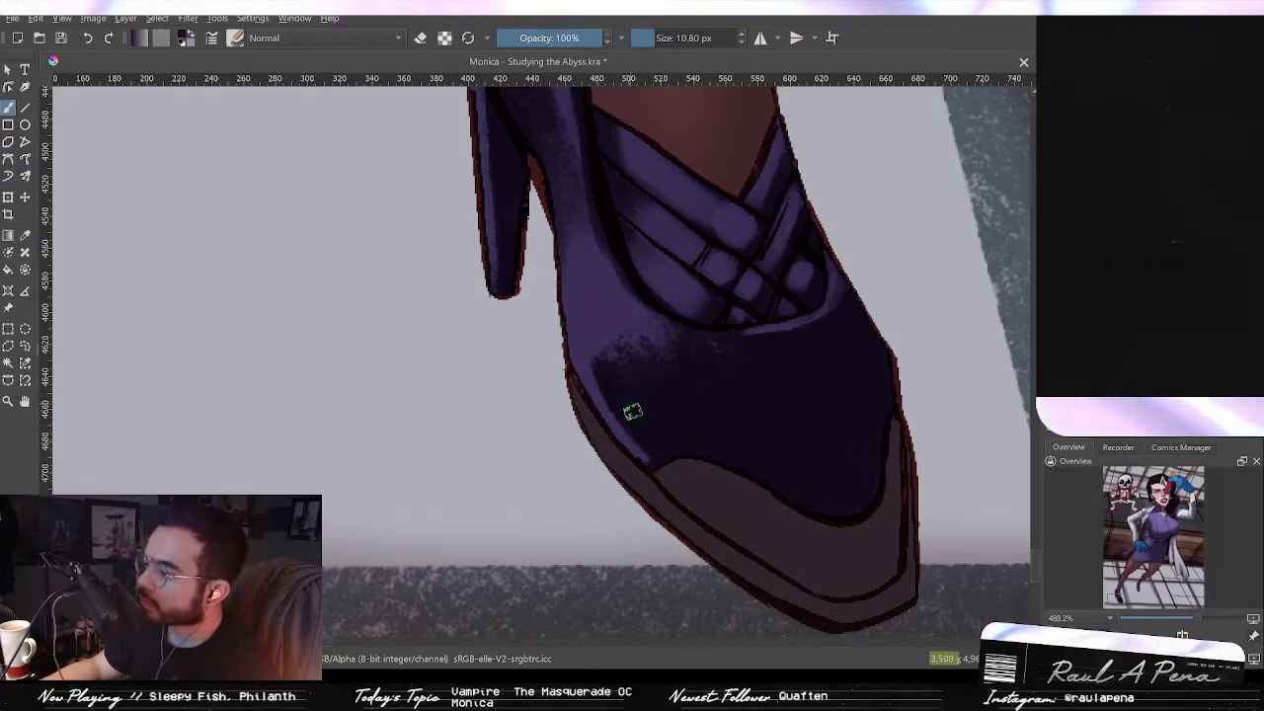
pyautogui.moveTo(612, 363); pyautogui.dragTo(643, 445)
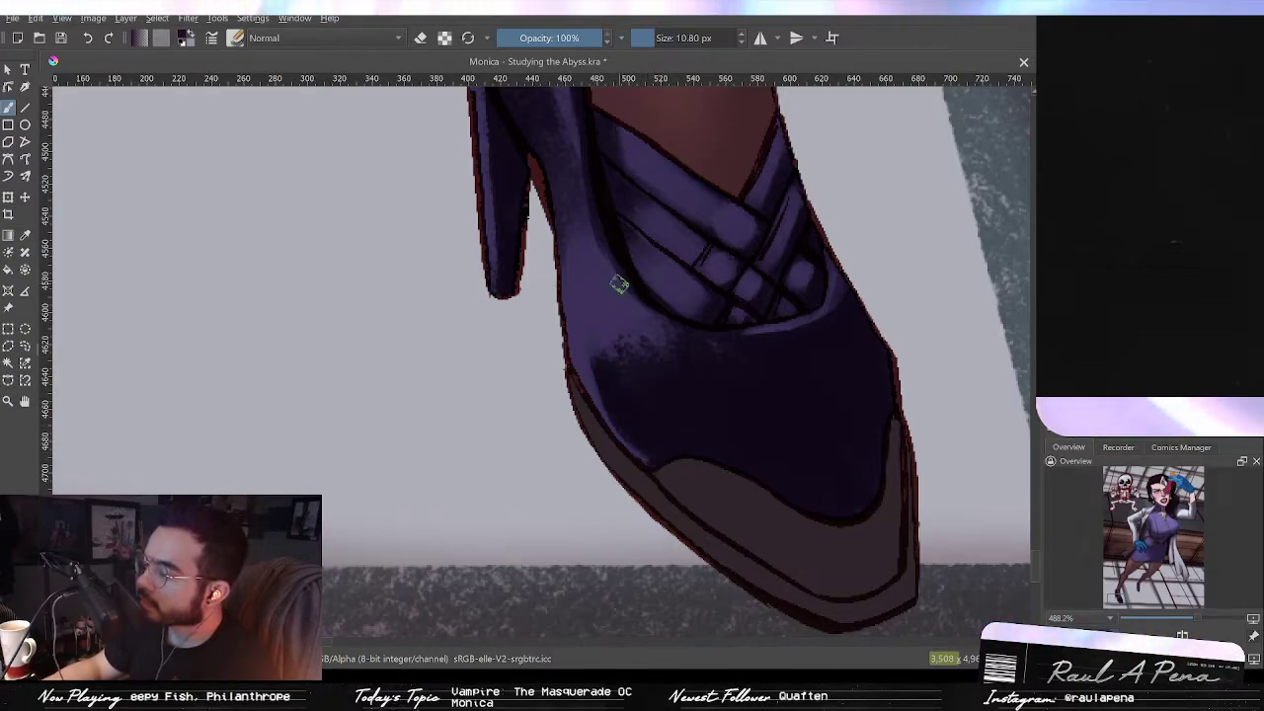
pyautogui.moveTo(741, 358); pyautogui.dragTo(601, 316)
pyautogui.moveTo(690, 274)
pyautogui.mouseDown()
pyautogui.moveTo(735, 368)
pyautogui.moveTo(642, 267)
pyautogui.moveTo(595, 286)
pyautogui.mouseUp()
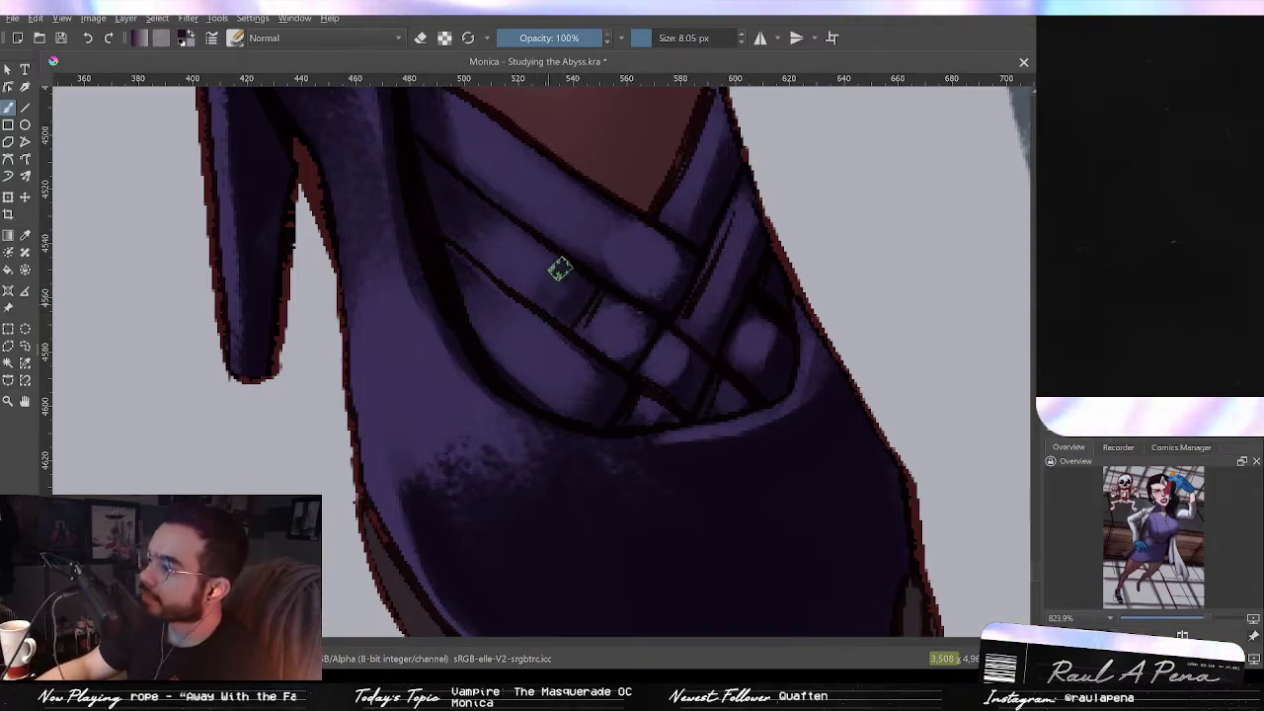
pyautogui.moveTo(570, 305)
pyautogui.mouseDown()
pyautogui.moveTo(564, 316)
pyautogui.moveTo(596, 299)
pyautogui.mouseUp()
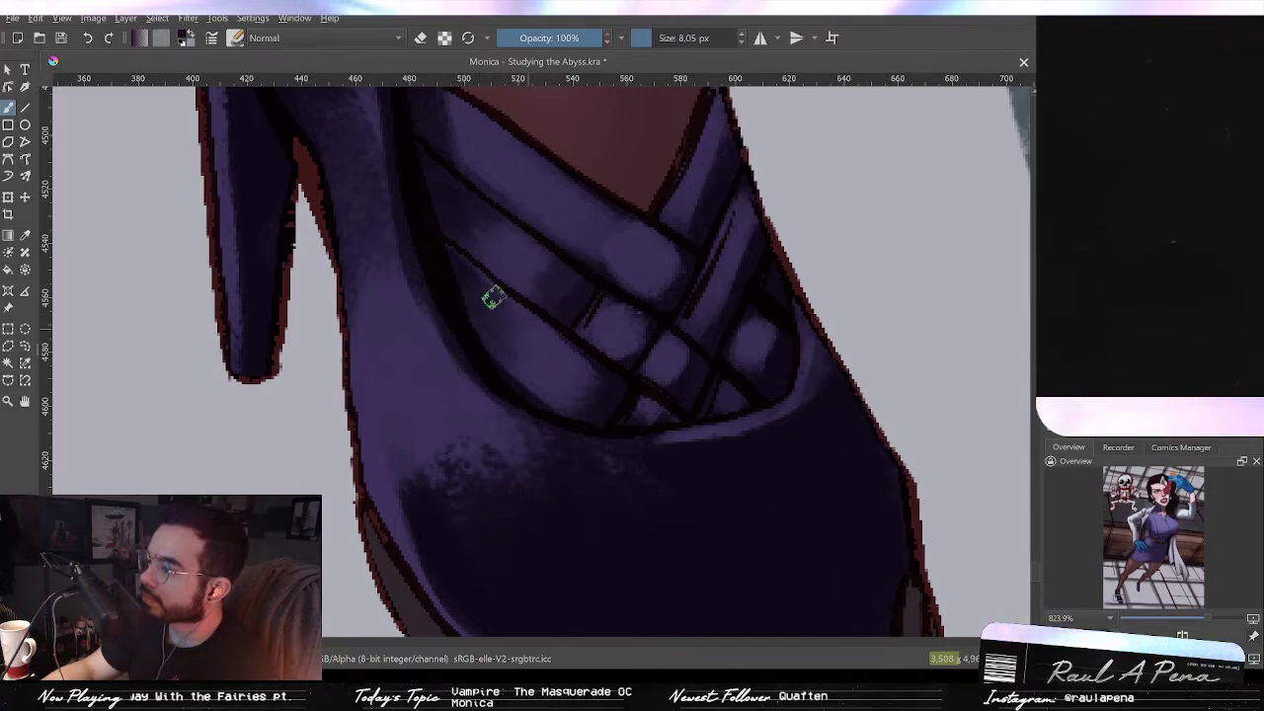
# Step: Paint shading strokes along the shoe's upper crossing straps with the 8.05 px brush, undoing one stroke
pyautogui.moveTo(486, 281); pyautogui.dragTo(540, 340)
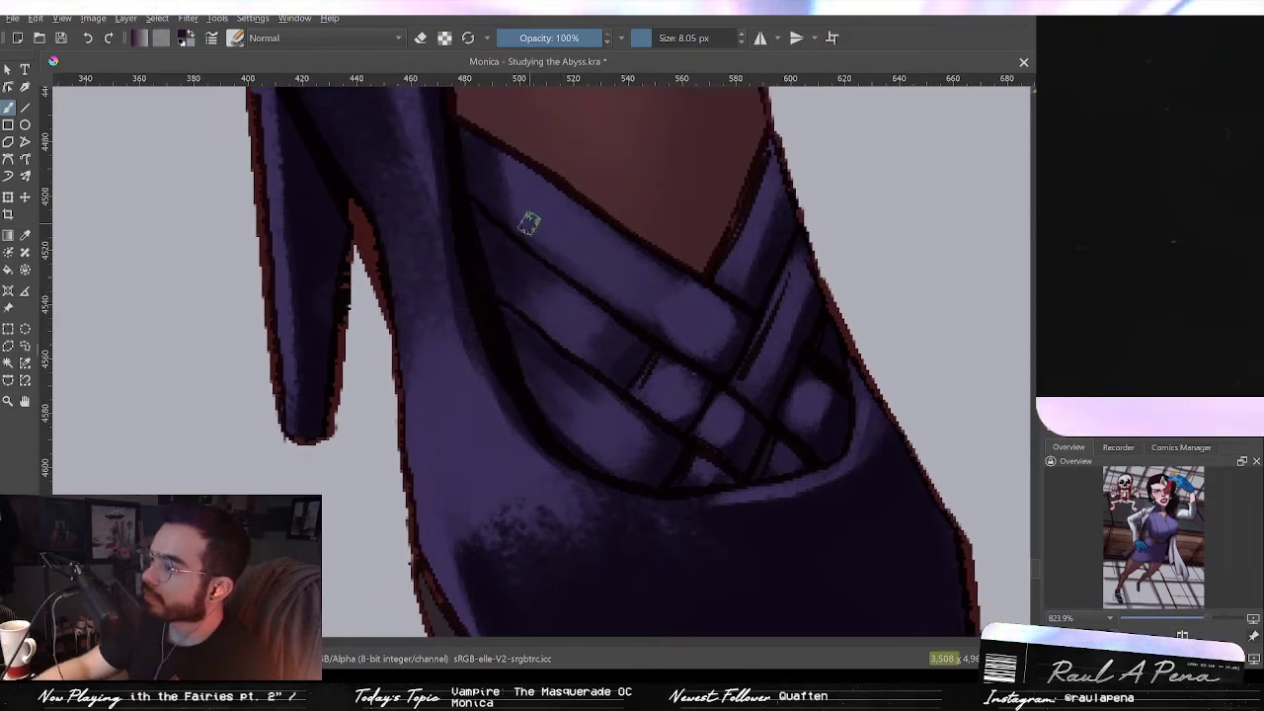
pyautogui.moveTo(523, 213); pyautogui.dragTo(590, 268)
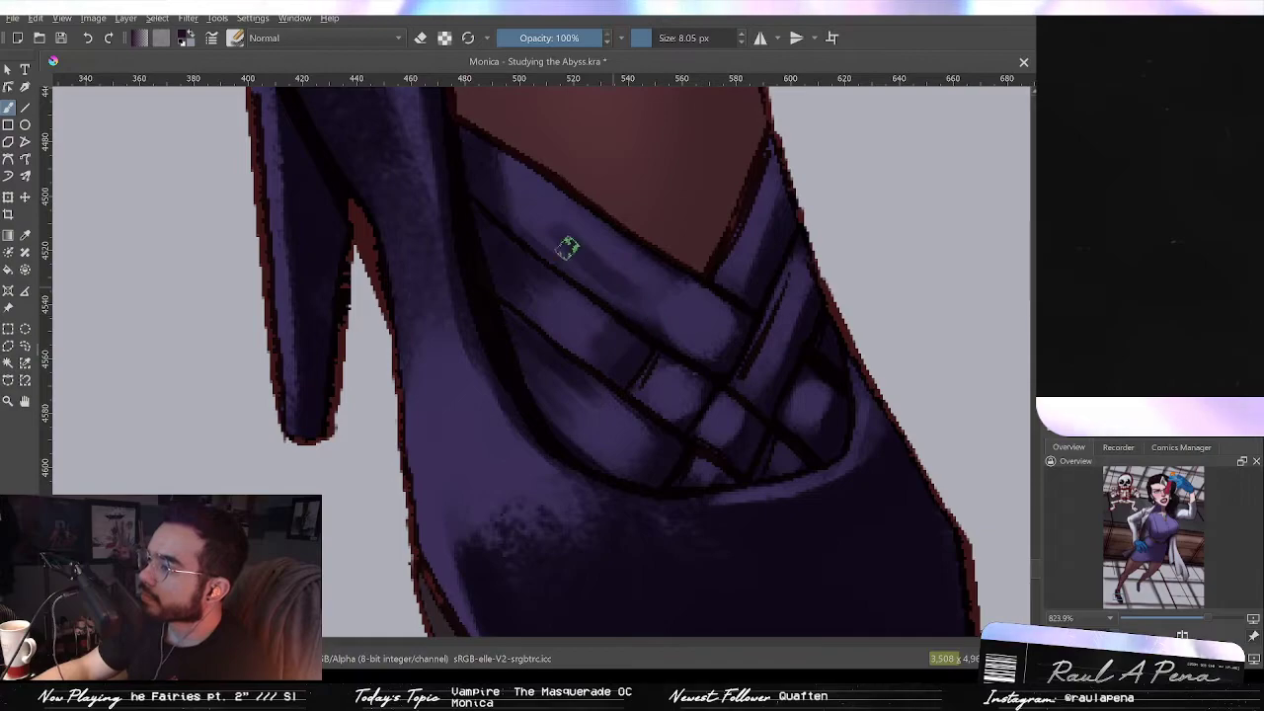
pyautogui.hotkey('ctrl', 'z')
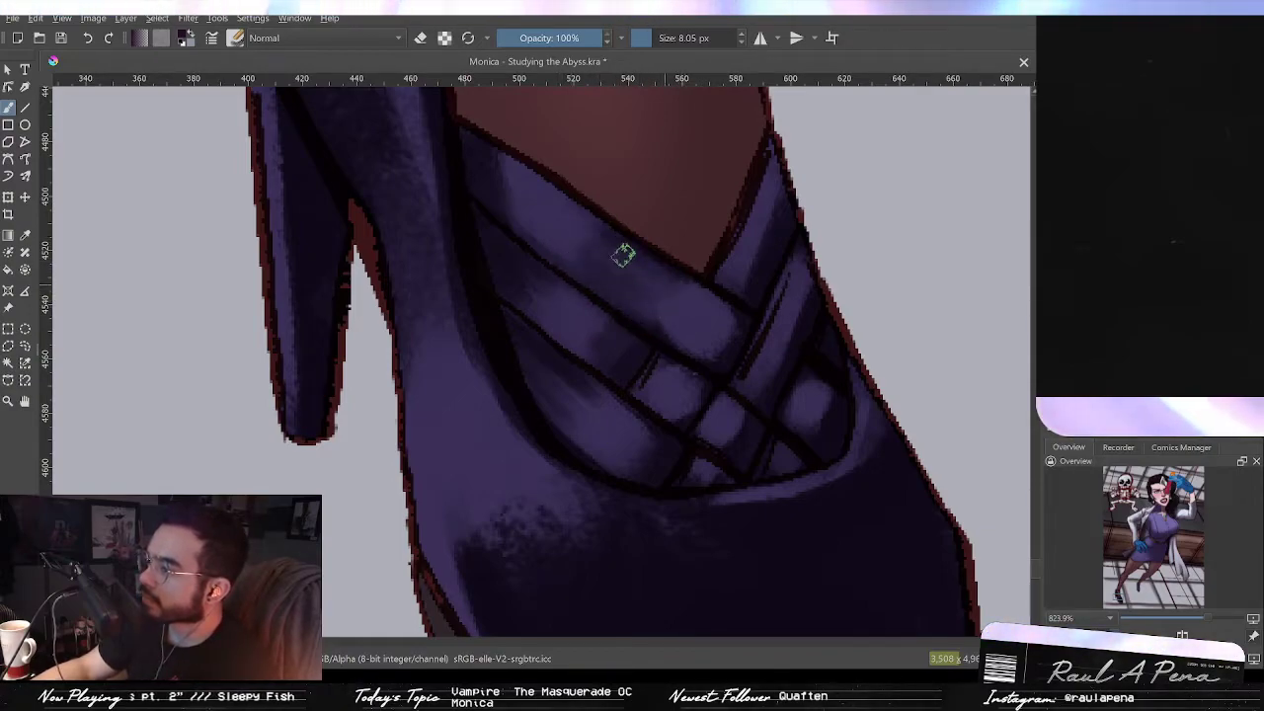
pyautogui.moveTo(607, 242); pyautogui.dragTo(697, 305)
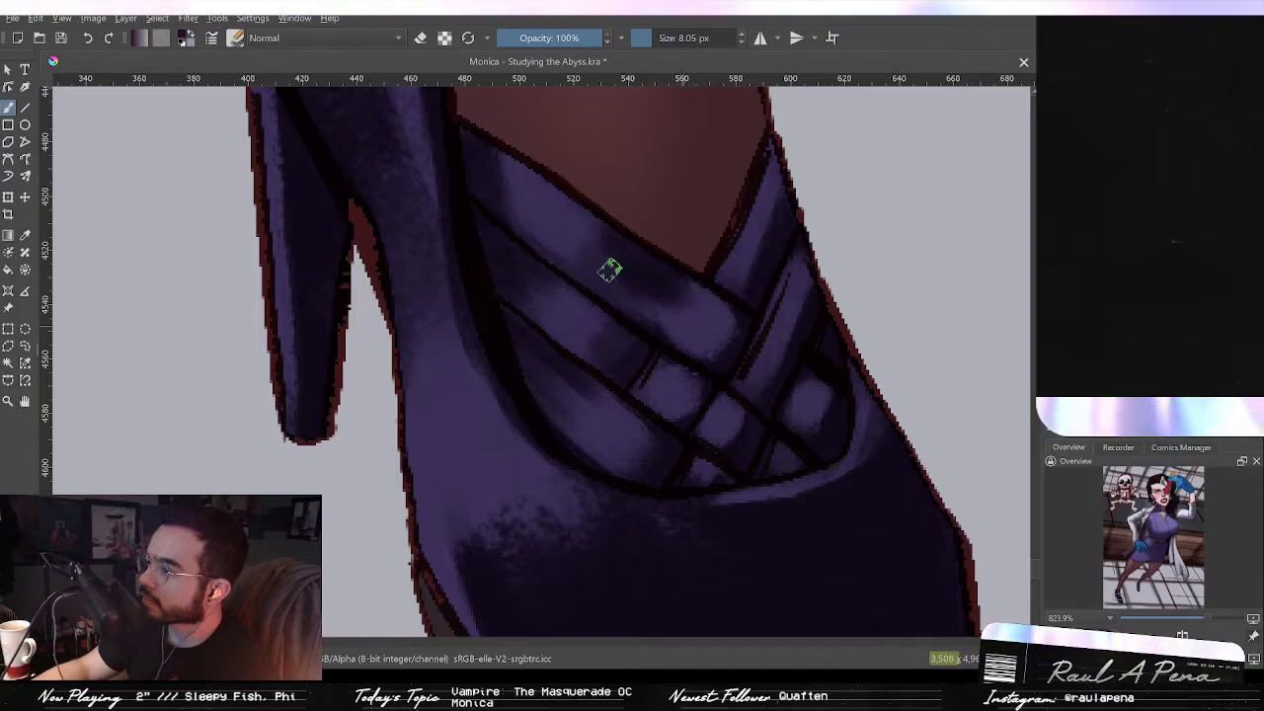
pyautogui.moveTo(576, 208)
pyautogui.mouseDown()
pyautogui.moveTo(612, 237)
pyautogui.moveTo(579, 225)
pyautogui.moveTo(551, 243)
pyautogui.mouseUp()
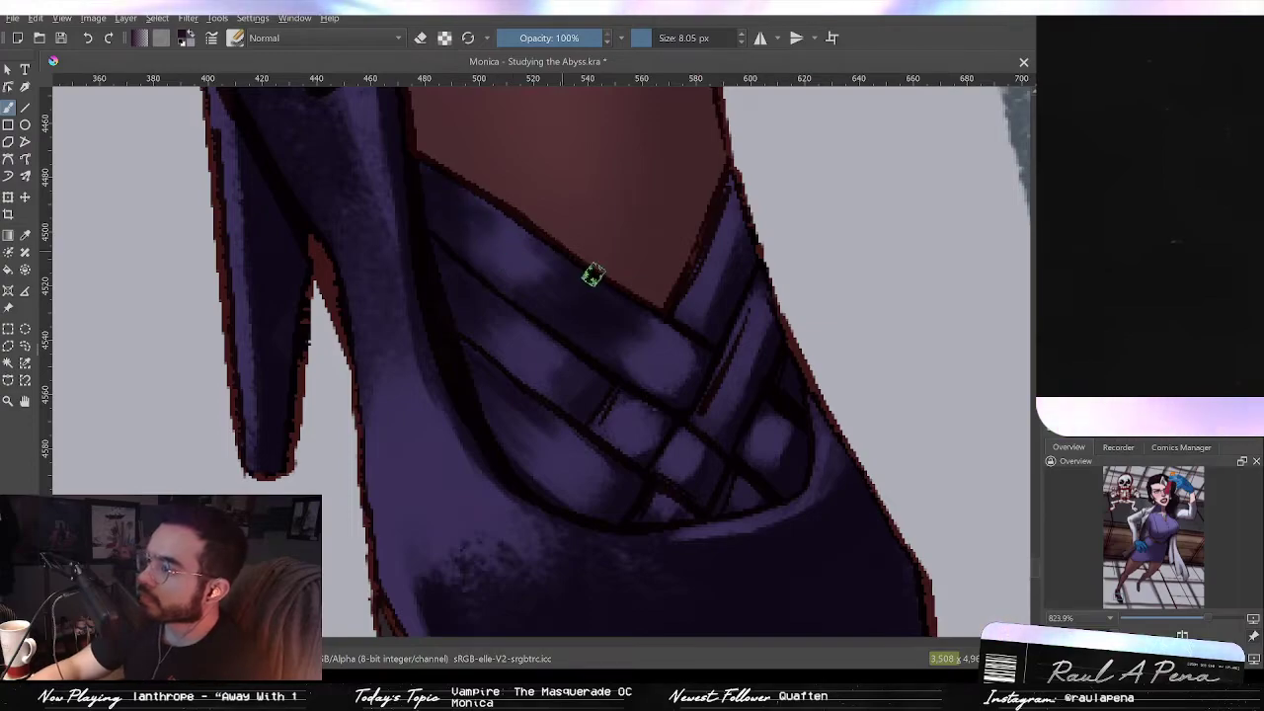
pyautogui.scroll(-1, 612, 266)
pyautogui.moveTo(660, 214); pyautogui.dragTo(648, 236)
pyautogui.scroll(2, 672, 282)
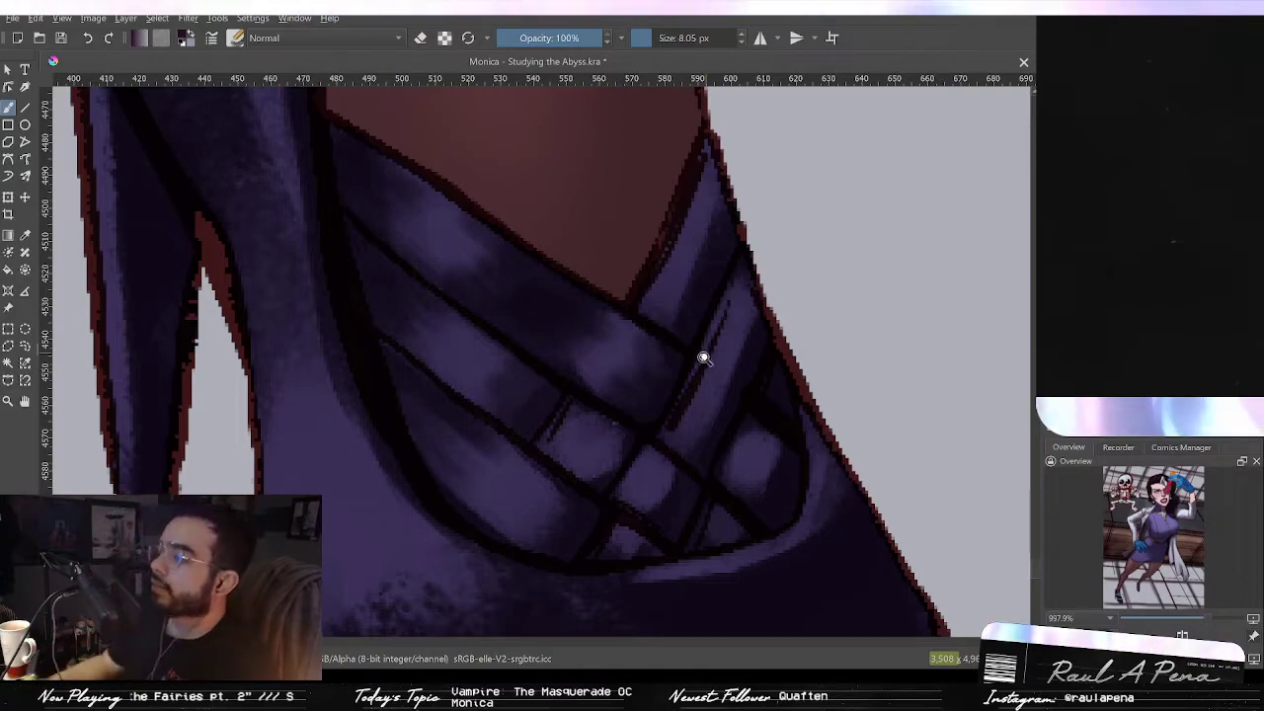
pyautogui.scroll(-6, 702, 354)
pyautogui.scroll(2, 701, 474)
pyautogui.scroll(3, 721, 441)
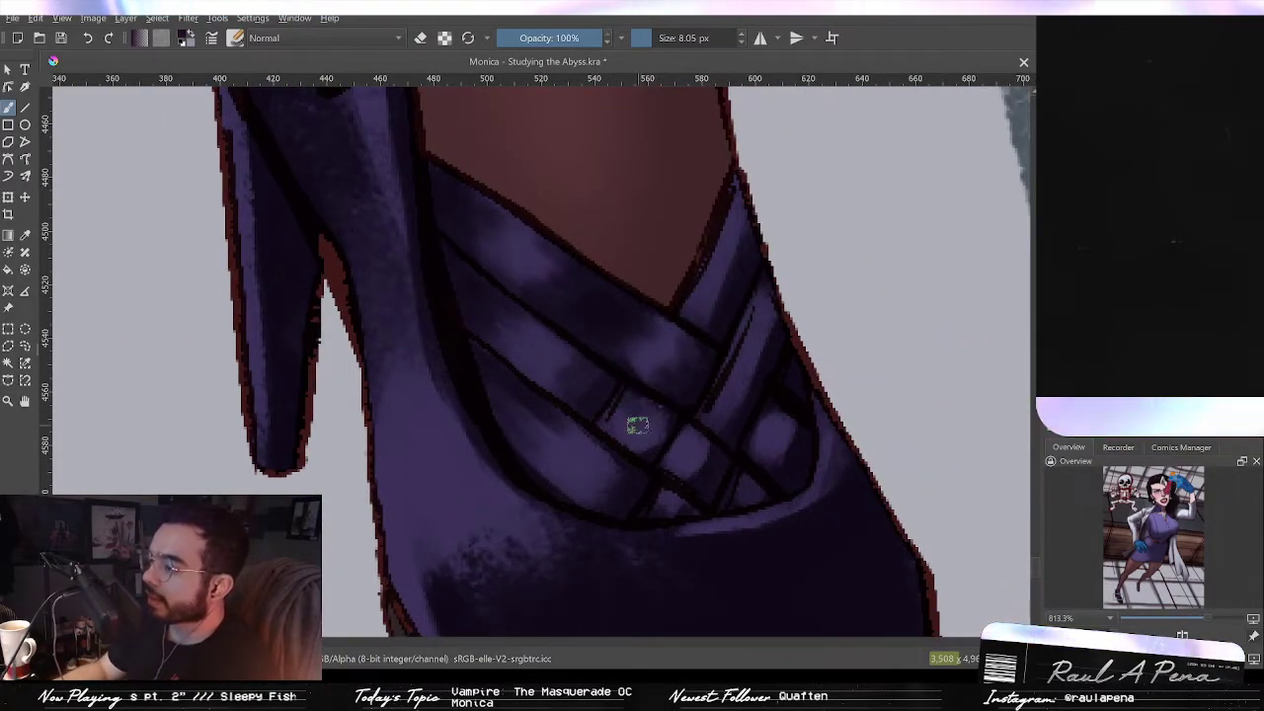
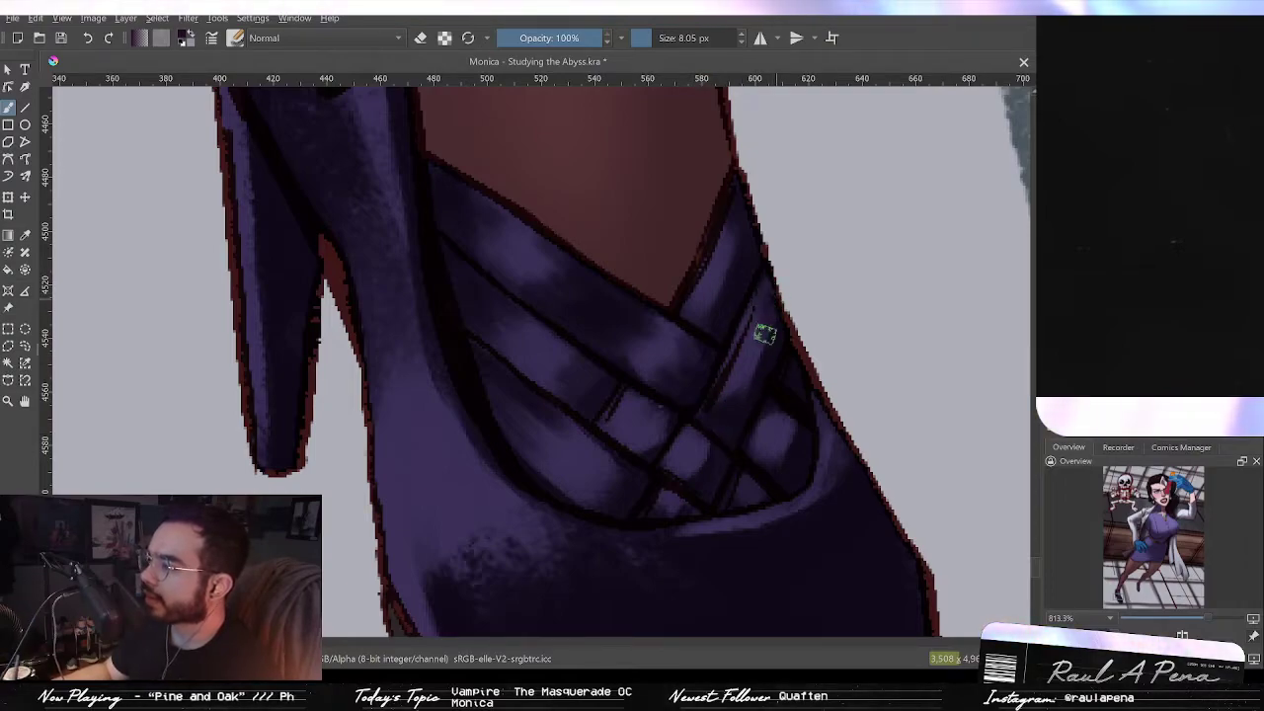
# Step: Add dark strokes along the right edge of the crossing straps near the vamp
pyautogui.moveTo(771, 354); pyautogui.dragTo(799, 307)
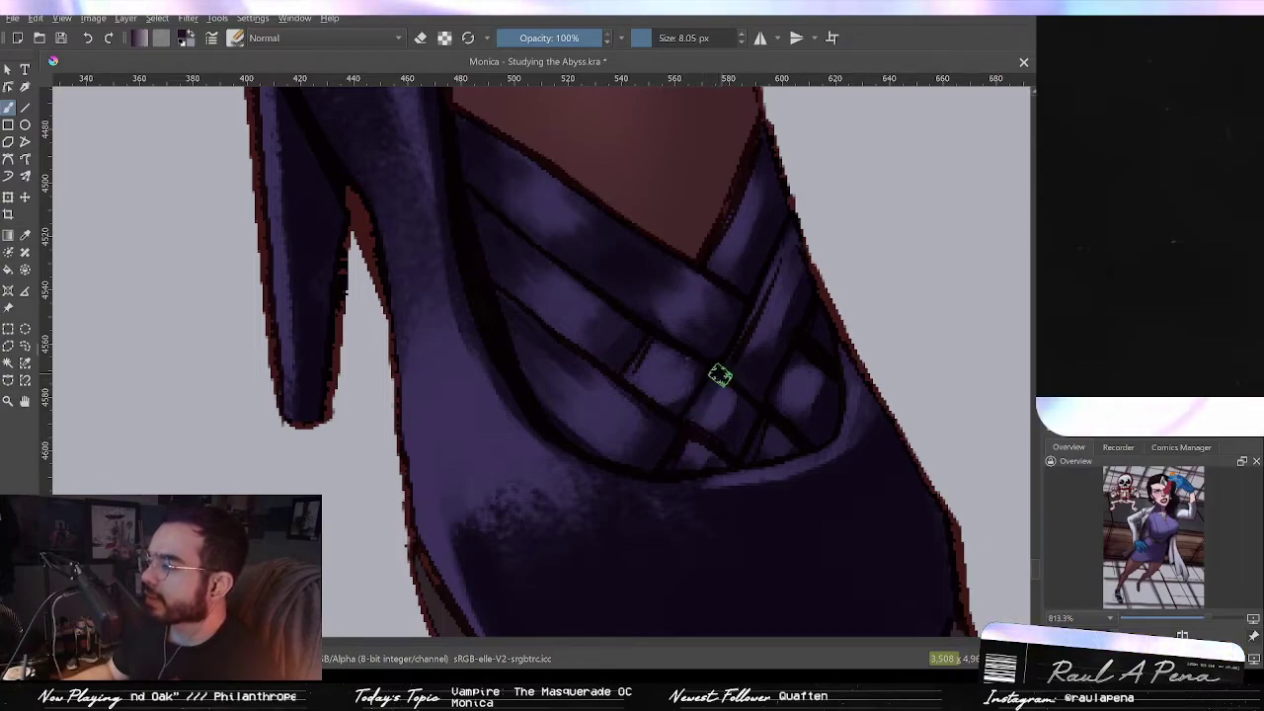
pyautogui.moveTo(770, 419); pyautogui.dragTo(747, 401)
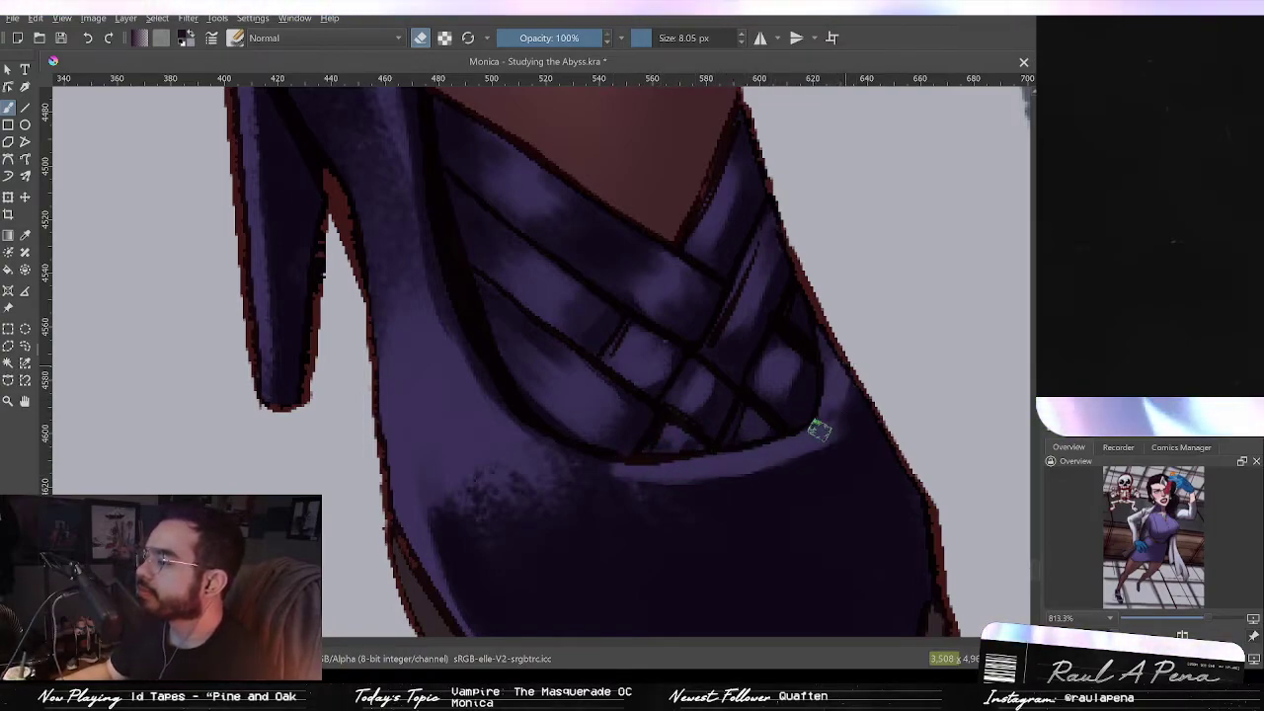
pyautogui.scroll(-4, 821, 349)
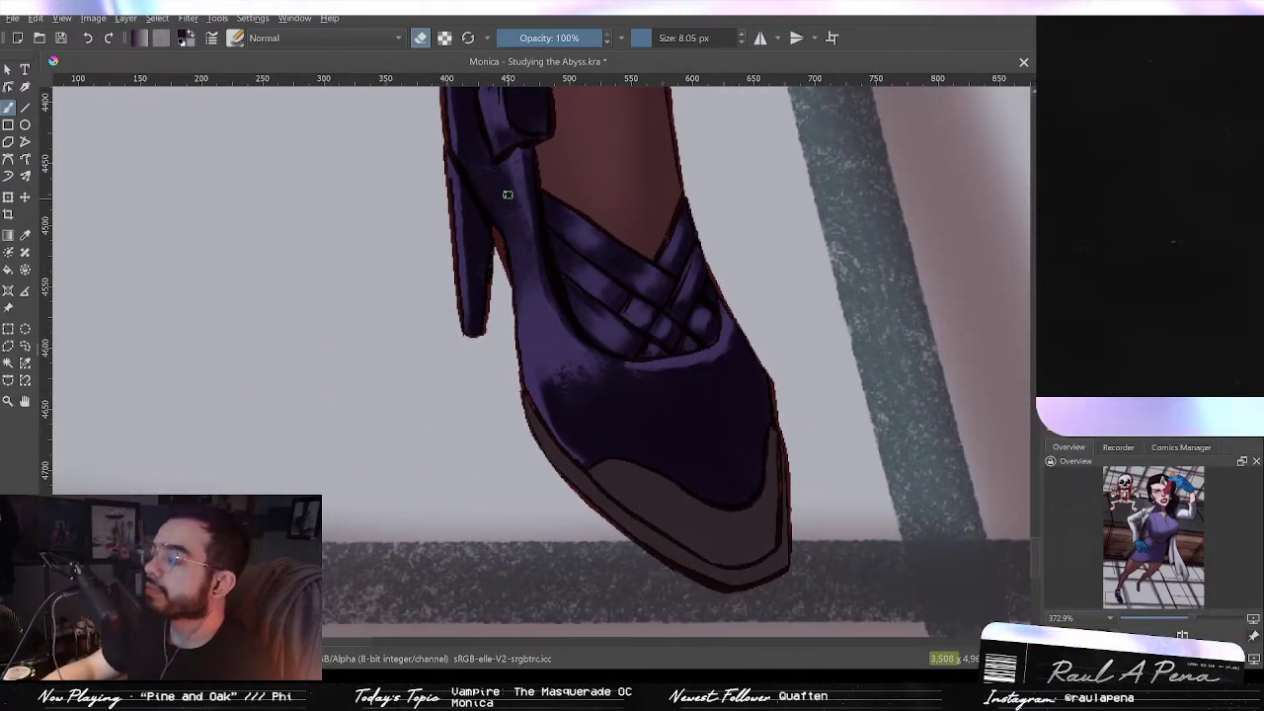
# Step: Erase a broad highlight across the shoe's vamp with a 34.30 px eraser
pyautogui.click(420, 39)
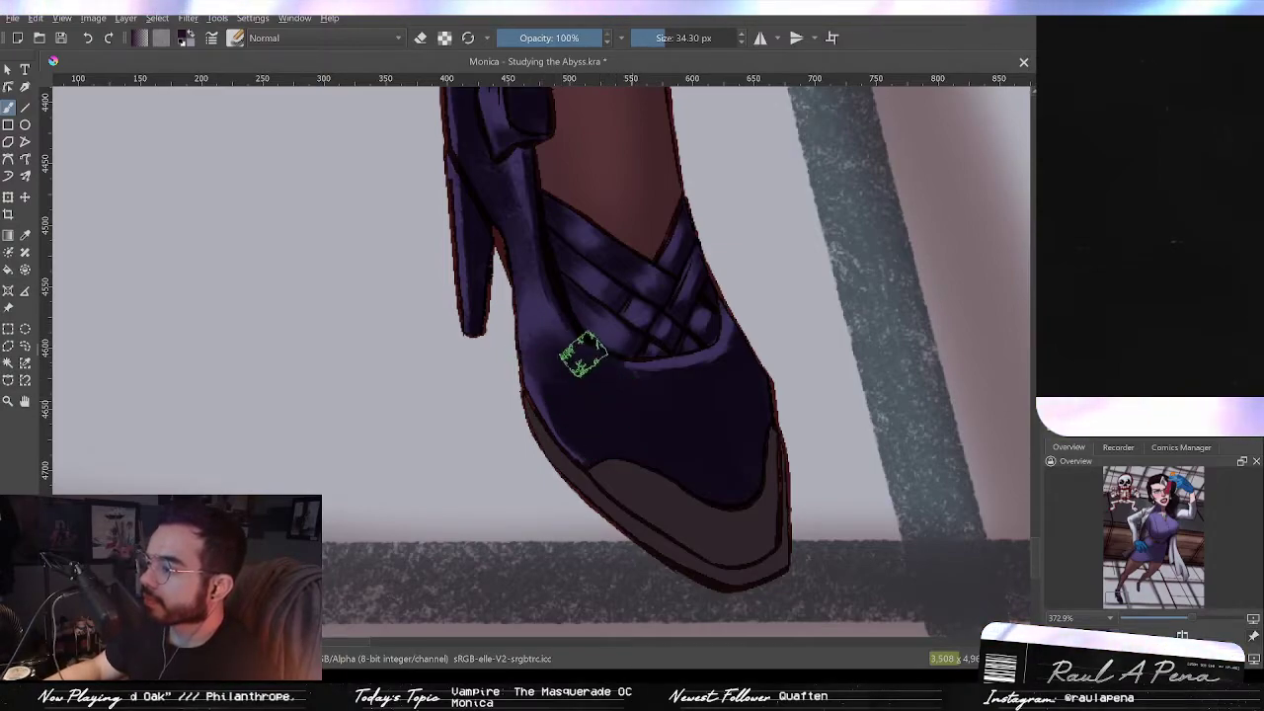
pyautogui.click(419, 39)
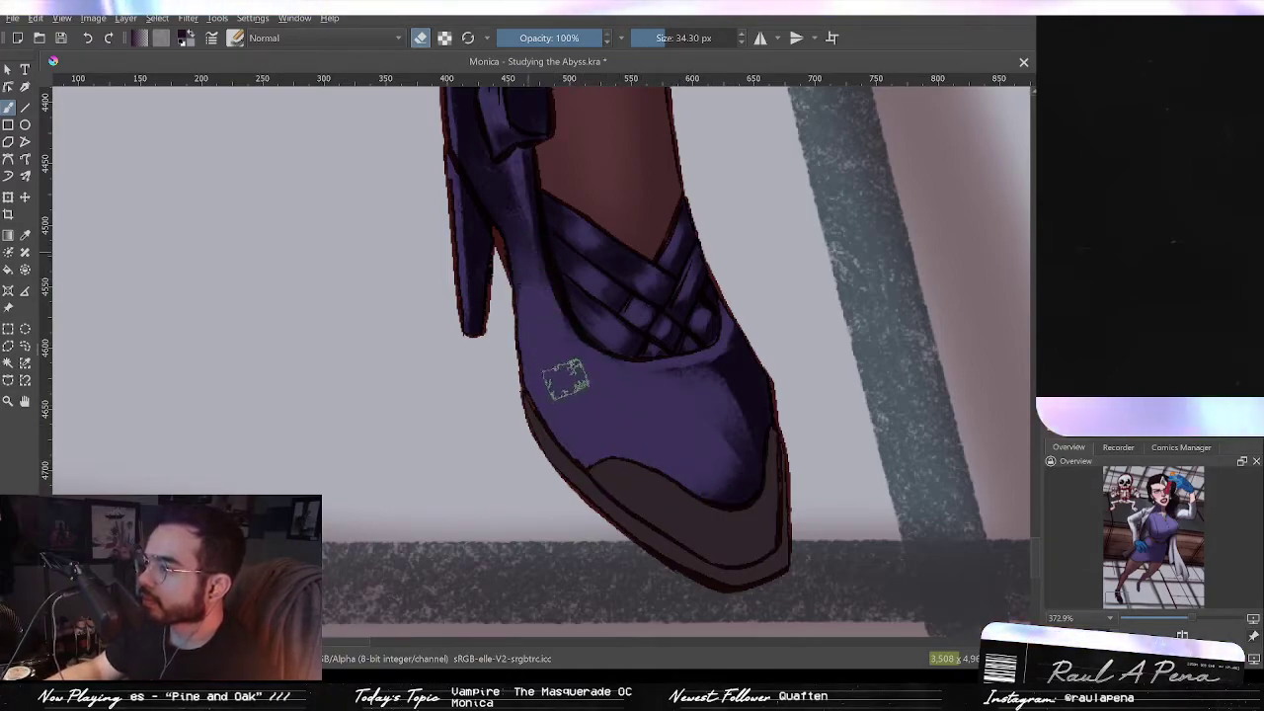
pyautogui.moveTo(563, 324); pyautogui.dragTo(626, 453)
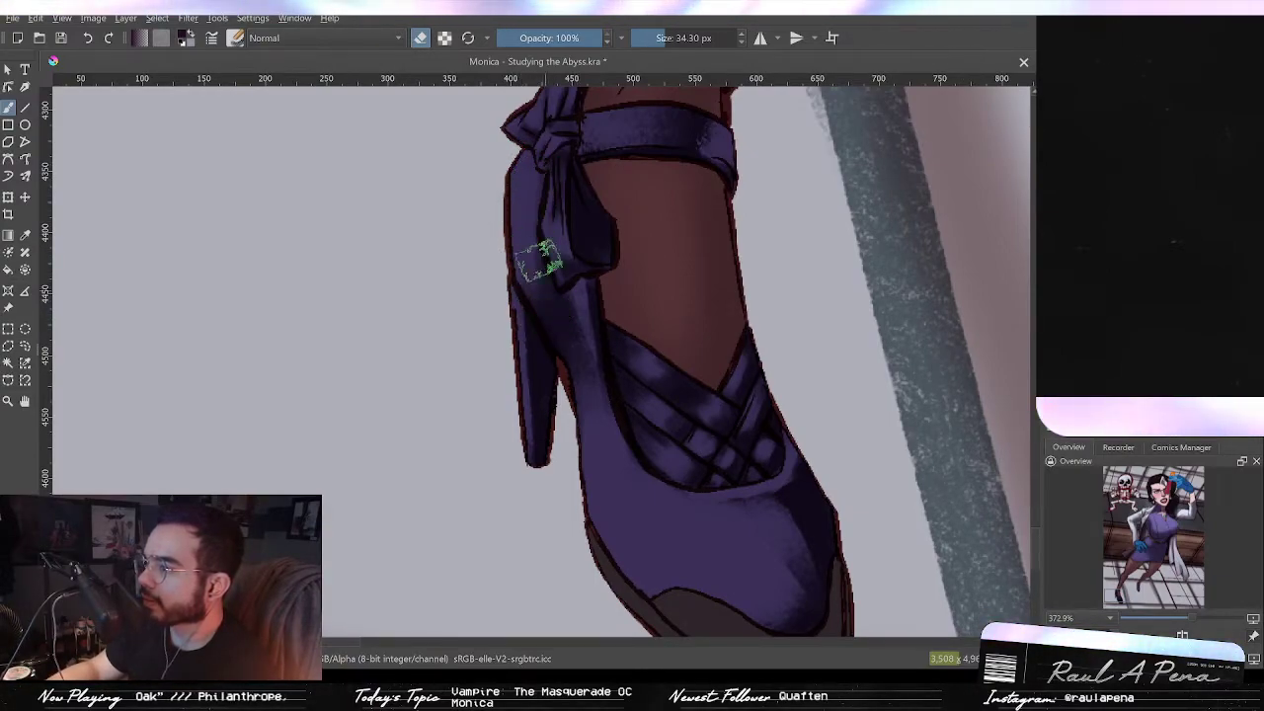
# Step: Paint shading on the vamp below the straps with an 18.34 px brush
pyautogui.click(421, 39)
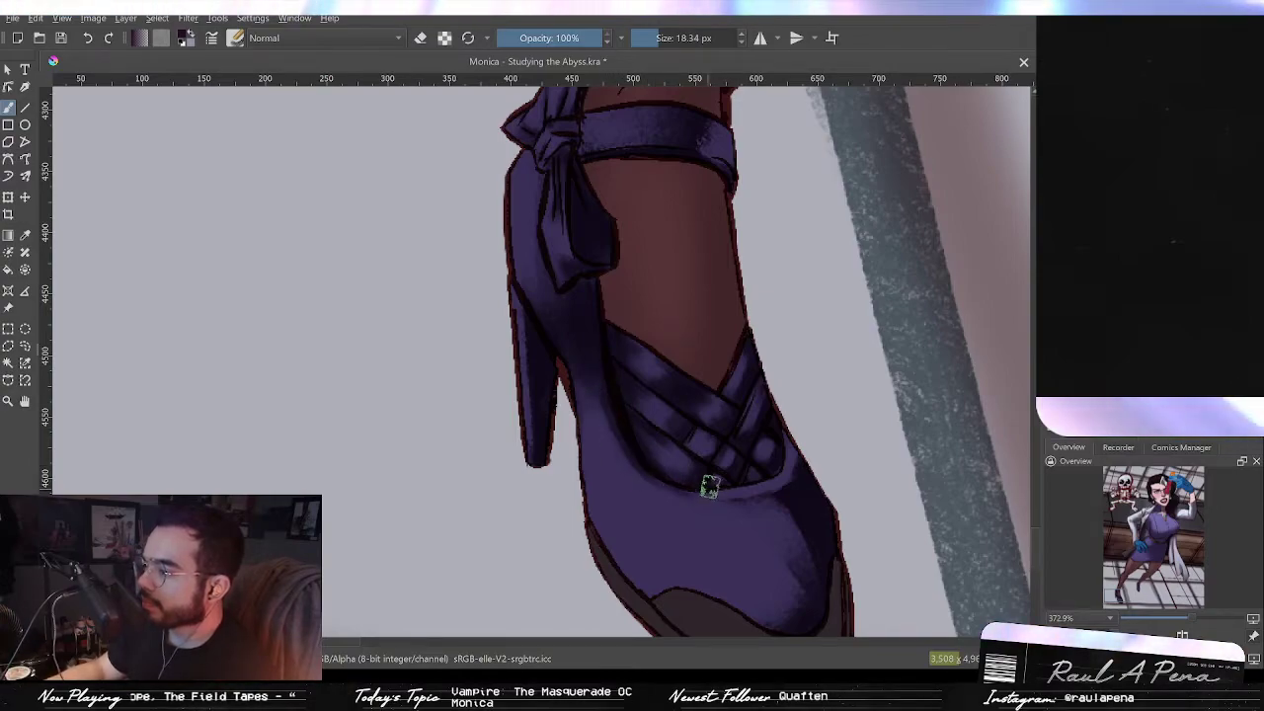
pyautogui.moveTo(757, 407); pyautogui.dragTo(664, 373)
pyautogui.keyDown('ctrl'); pyautogui.moveTo(664, 377); pyautogui.dragTo(664, 346); pyautogui.keyUp('ctrl')
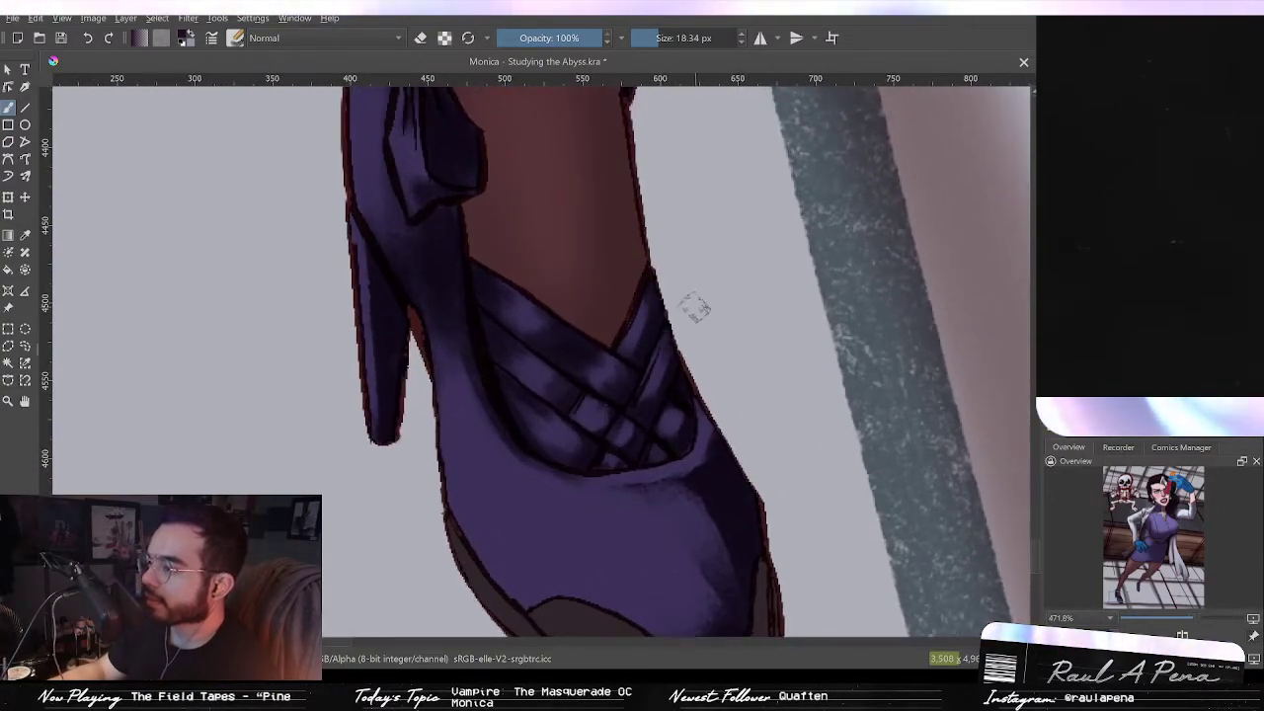
pyautogui.moveTo(717, 412); pyautogui.dragTo(688, 390)
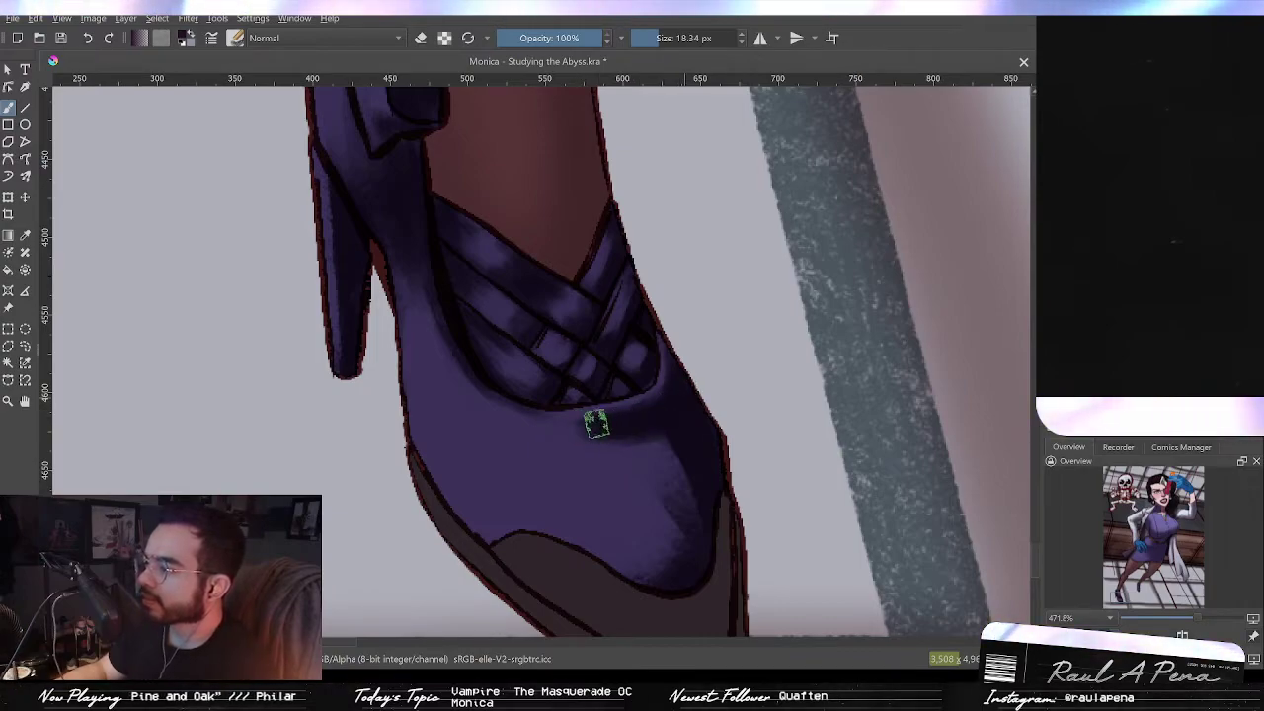
pyautogui.moveTo(591, 426); pyautogui.dragTo(579, 426)
# Step: Erase small highlights near the heel and below the straps with an 8.72 px eraser
pyautogui.click(422, 39)
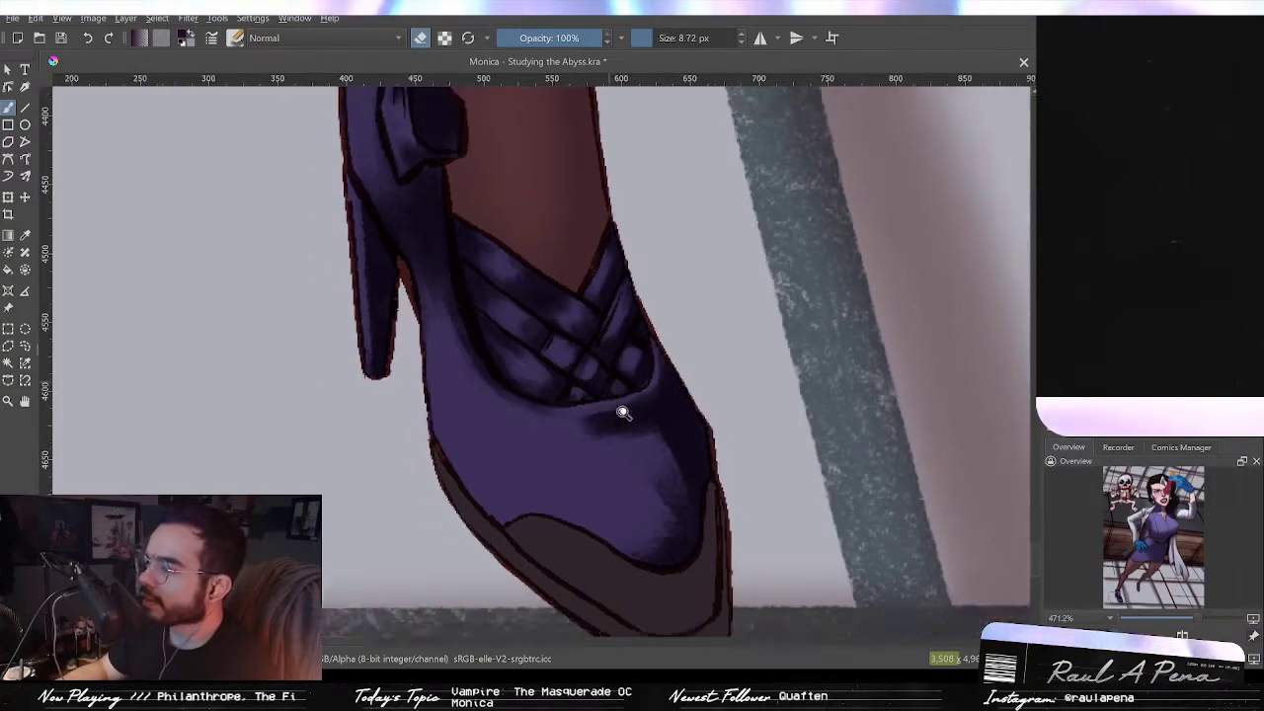
pyautogui.scroll(-3, 615, 403)
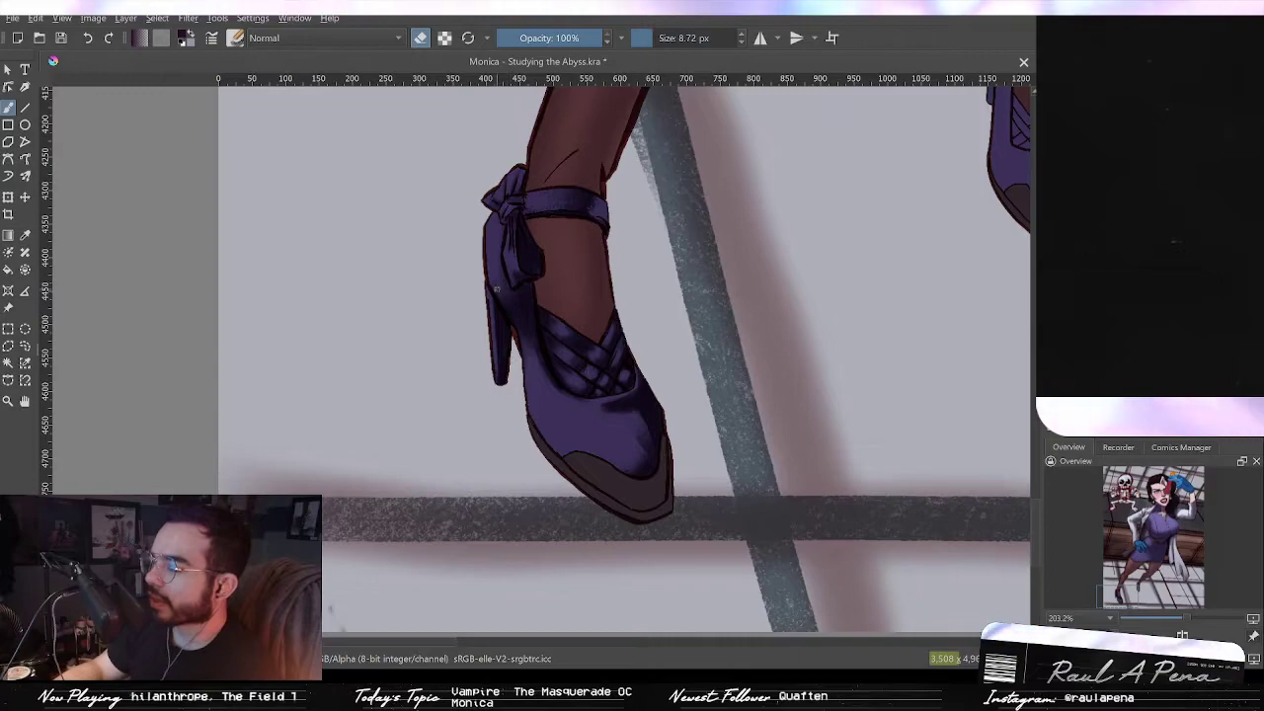
pyautogui.scroll(5, 502, 268)
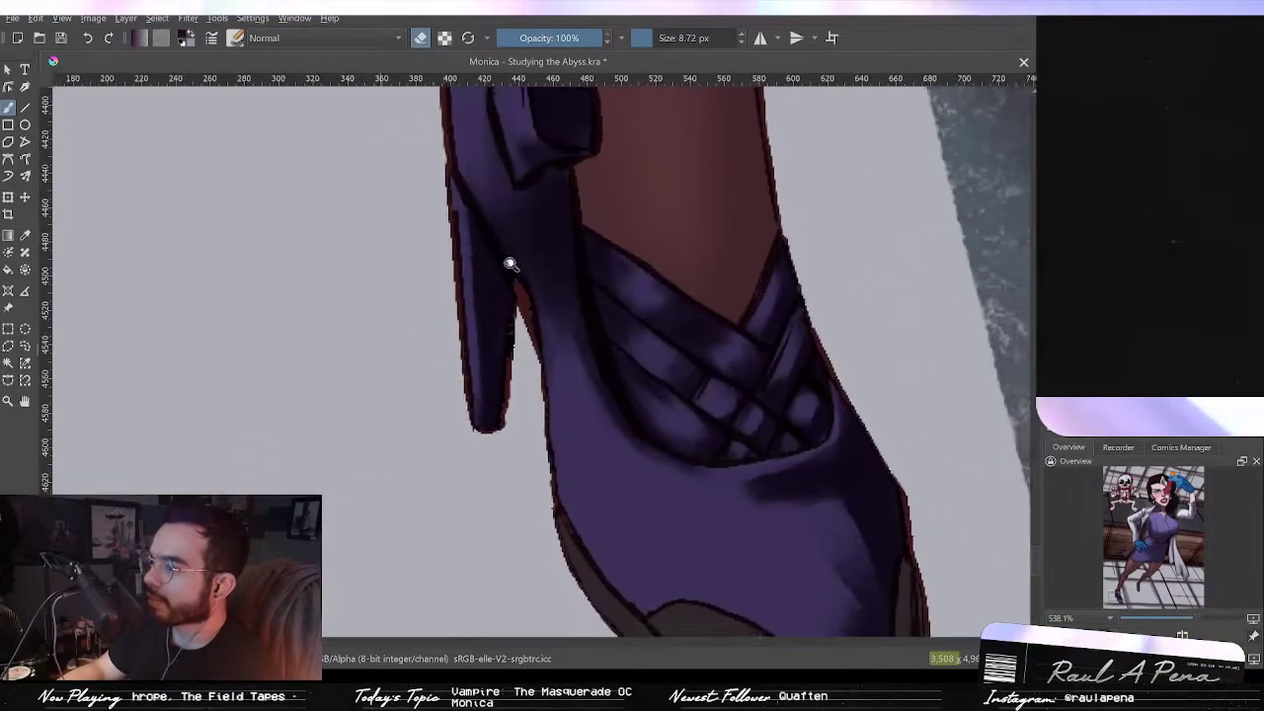
pyautogui.moveTo(509, 264); pyautogui.dragTo(498, 273)
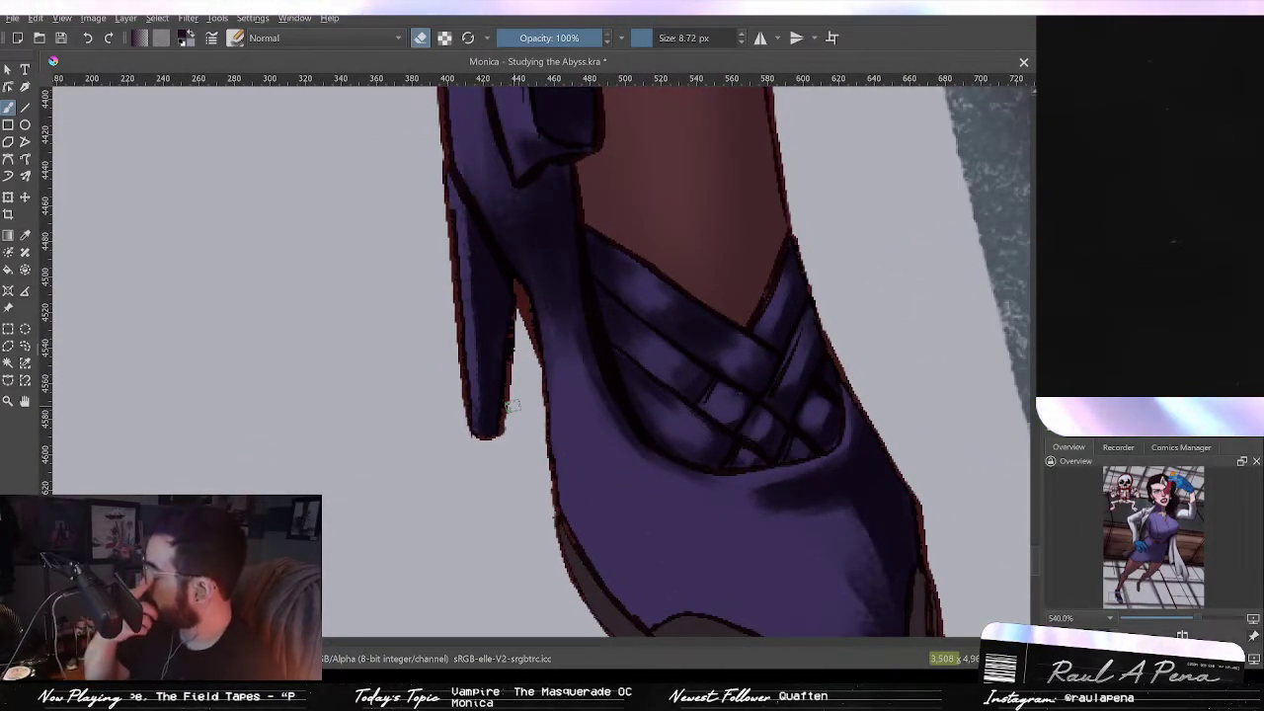
pyautogui.moveTo(550, 316); pyautogui.dragTo(645, 337)
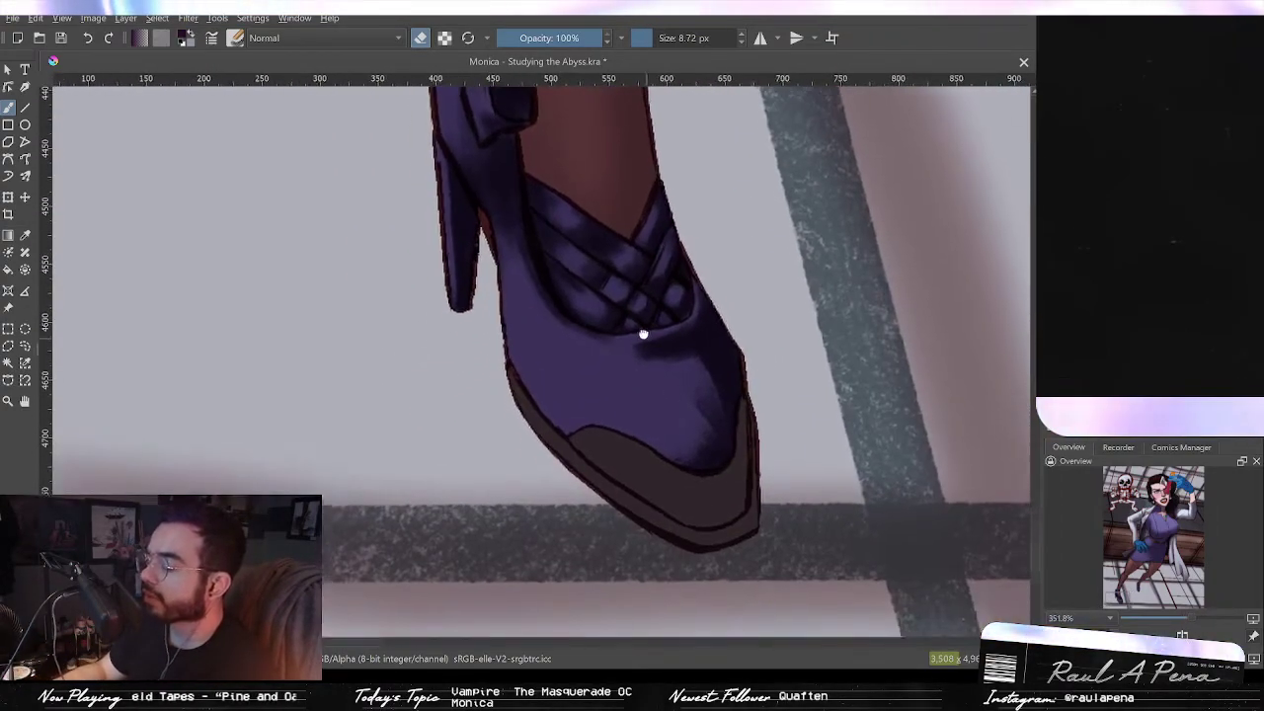
# Step: Paint dark shading strokes along the toe's left side with a 10.66 px brush
pyautogui.scroll(3, 644, 337)
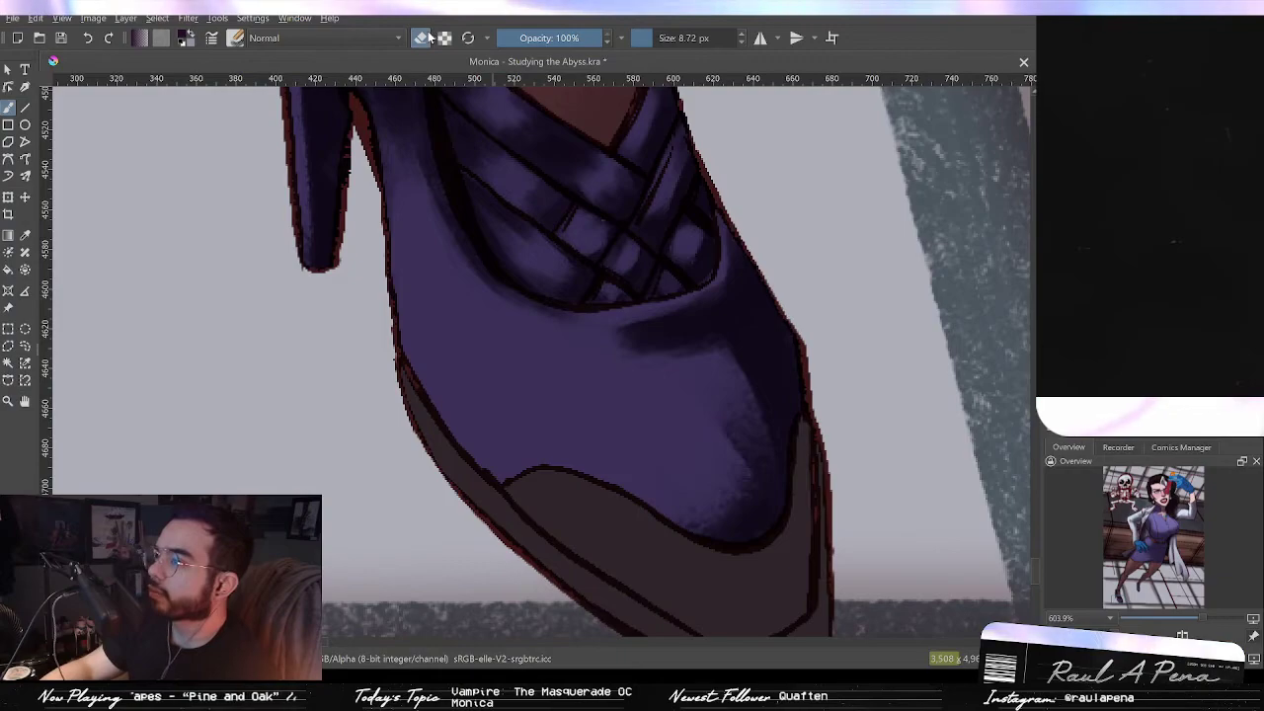
pyautogui.click(428, 37)
pyautogui.moveTo(738, 348)
pyautogui.mouseDown()
pyautogui.moveTo(709, 377)
pyautogui.moveTo(751, 338)
pyautogui.moveTo(723, 358)
pyautogui.moveTo(663, 366)
pyautogui.moveTo(682, 365)
pyautogui.moveTo(668, 412)
pyautogui.moveTo(719, 383)
pyautogui.moveTo(704, 423)
pyautogui.moveTo(753, 370)
pyautogui.moveTo(694, 469)
pyautogui.moveTo(734, 466)
pyautogui.moveTo(729, 491)
pyautogui.moveTo(738, 481)
pyautogui.moveTo(721, 506)
pyautogui.moveTo(704, 478)
pyautogui.moveTo(656, 479)
pyautogui.moveTo(740, 536)
pyautogui.moveTo(716, 539)
pyautogui.moveTo(761, 511)
pyautogui.mouseUp()
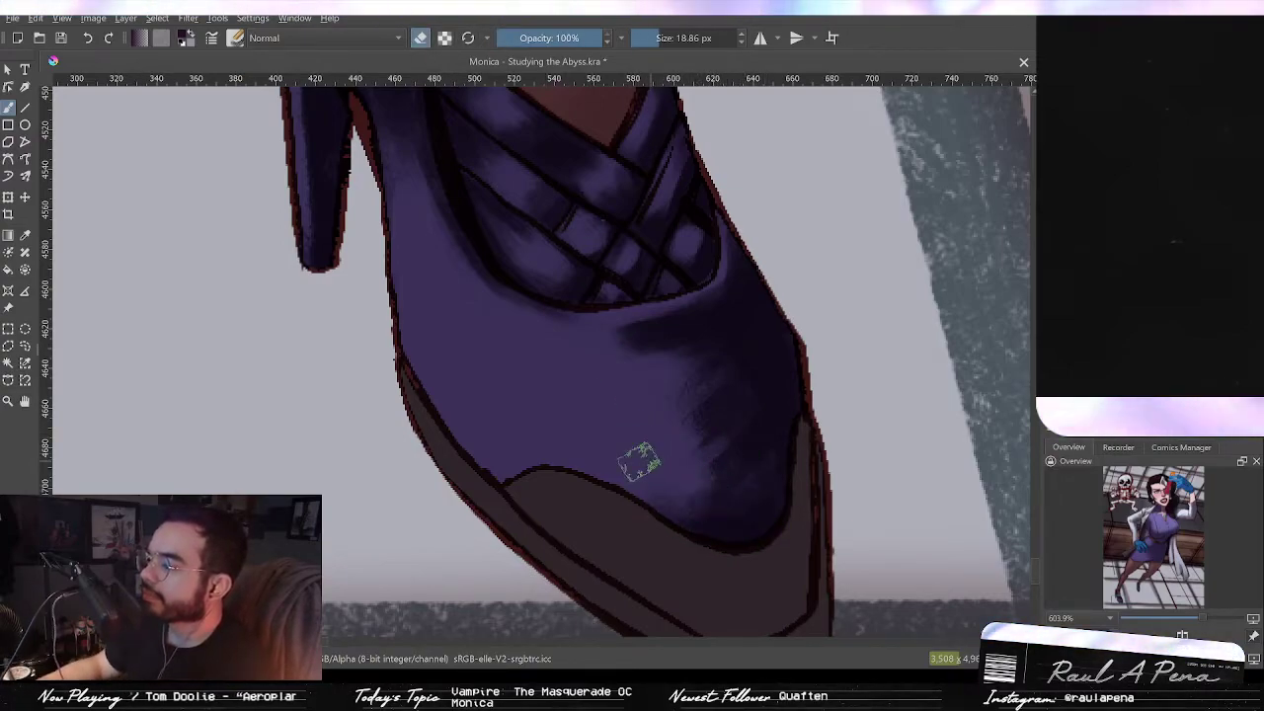
pyautogui.press('e')
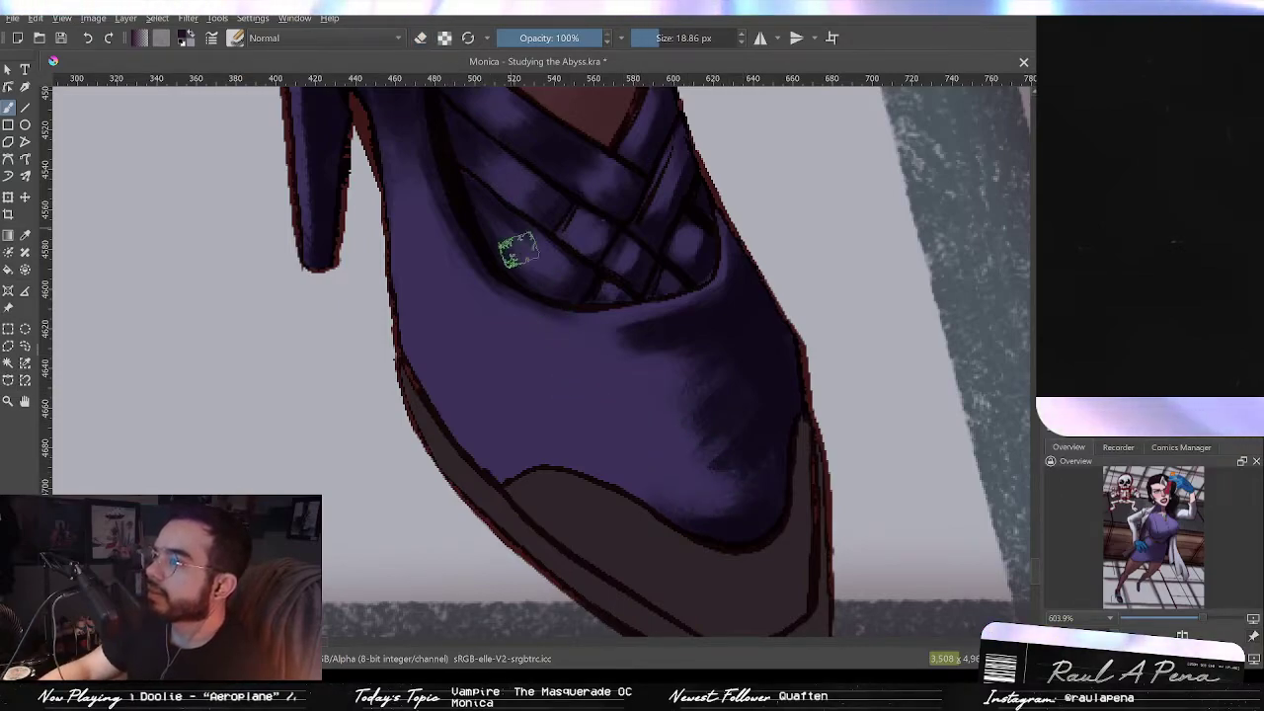
pyautogui.keyDown('shift'); pyautogui.moveTo(552, 428); pyautogui.dragTo(539, 418); pyautogui.keyUp('shift')
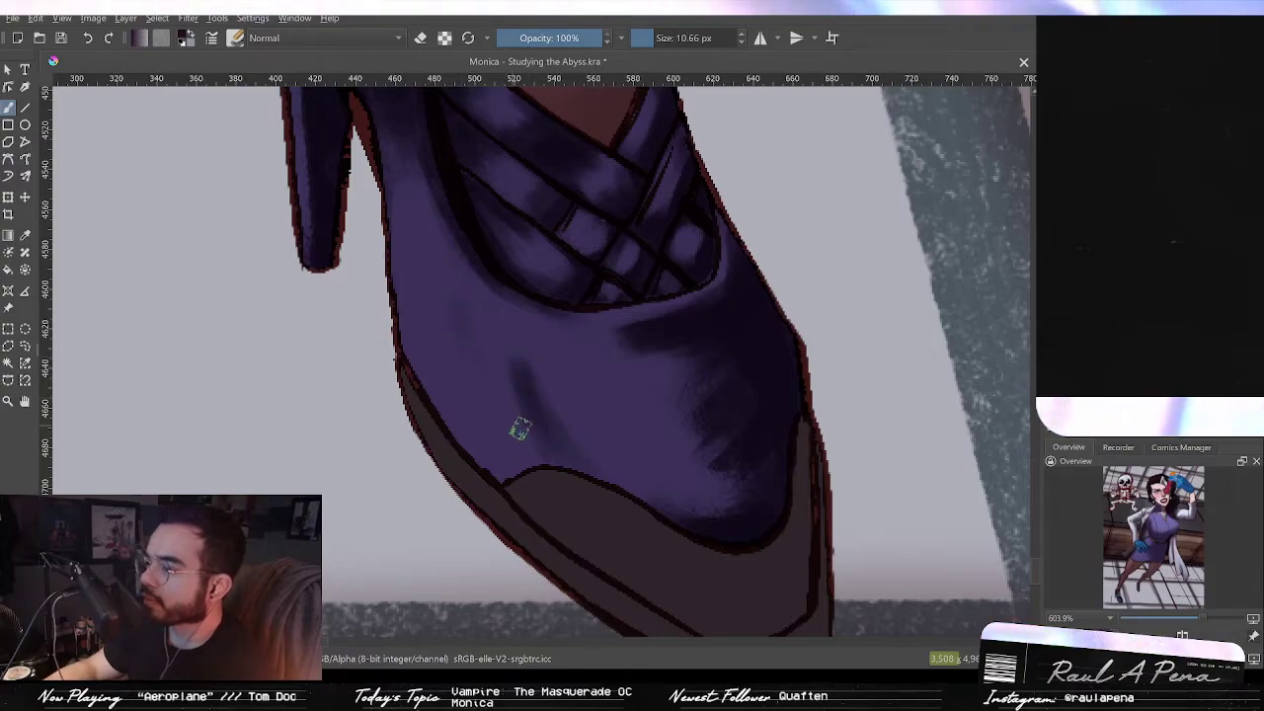
pyautogui.moveTo(440, 307); pyautogui.dragTo(508, 433)
pyautogui.moveTo(469, 378); pyautogui.dragTo(528, 458)
pyautogui.moveTo(451, 336); pyautogui.dragTo(528, 467)
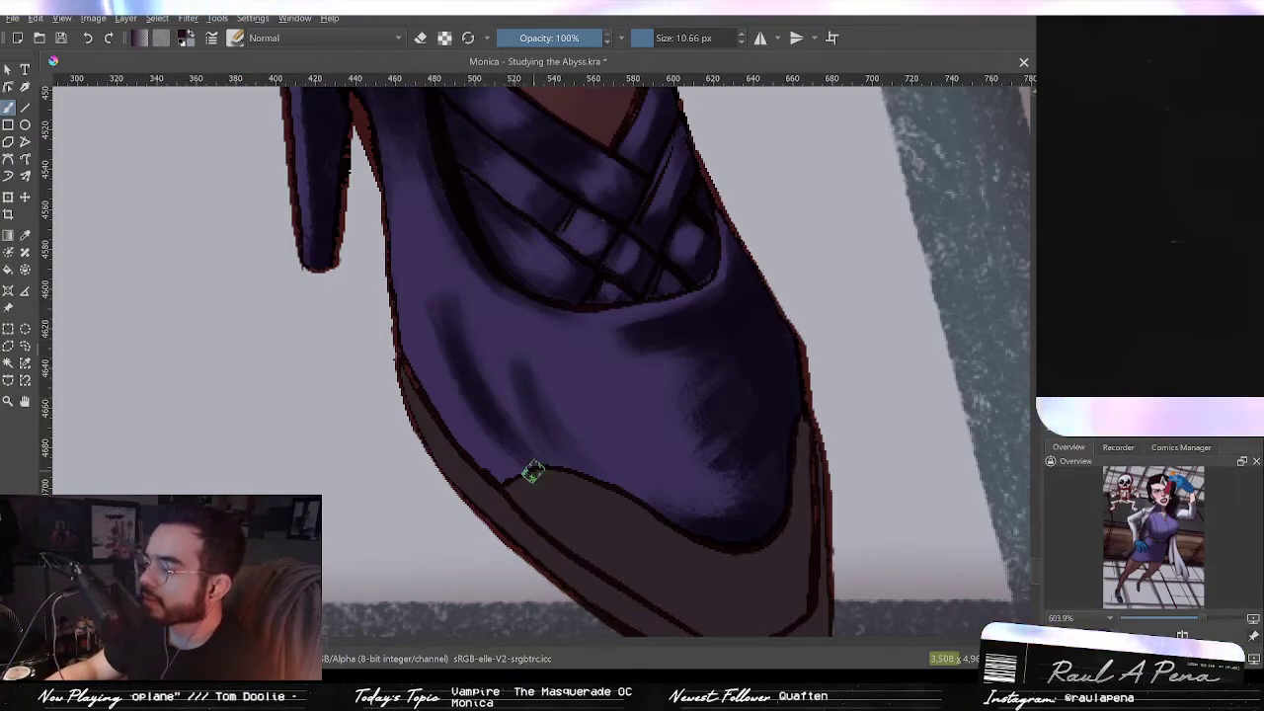
pyautogui.moveTo(431, 267); pyautogui.dragTo(508, 461)
pyautogui.moveTo(451, 365); pyautogui.dragTo(466, 391)
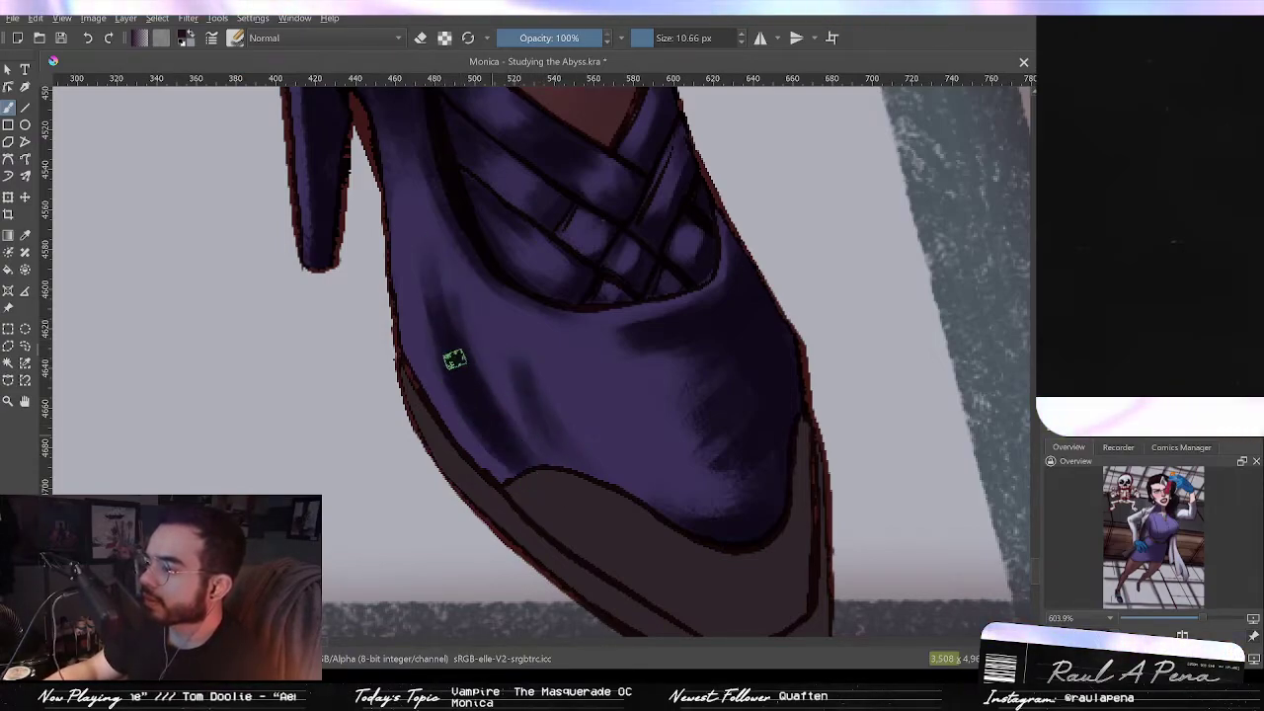
# Step: Erase soft highlights across the toe's left side with a 28.84 px eraser
pyautogui.click(420, 37)
pyautogui.moveTo(451, 342); pyautogui.dragTo(460, 313)
pyautogui.moveTo(432, 266)
pyautogui.mouseDown()
pyautogui.moveTo(486, 357)
pyautogui.moveTo(427, 254)
pyautogui.moveTo(583, 472)
pyautogui.mouseUp()
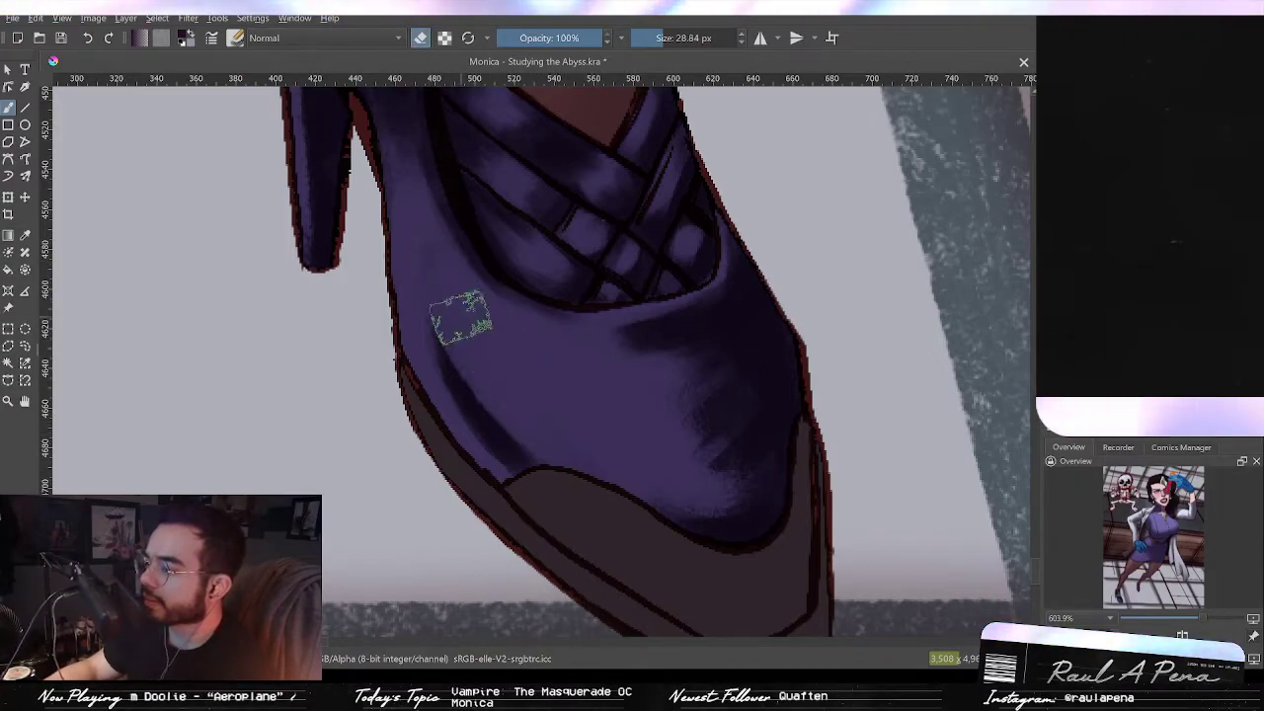
pyautogui.moveTo(462, 318); pyautogui.dragTo(573, 466)
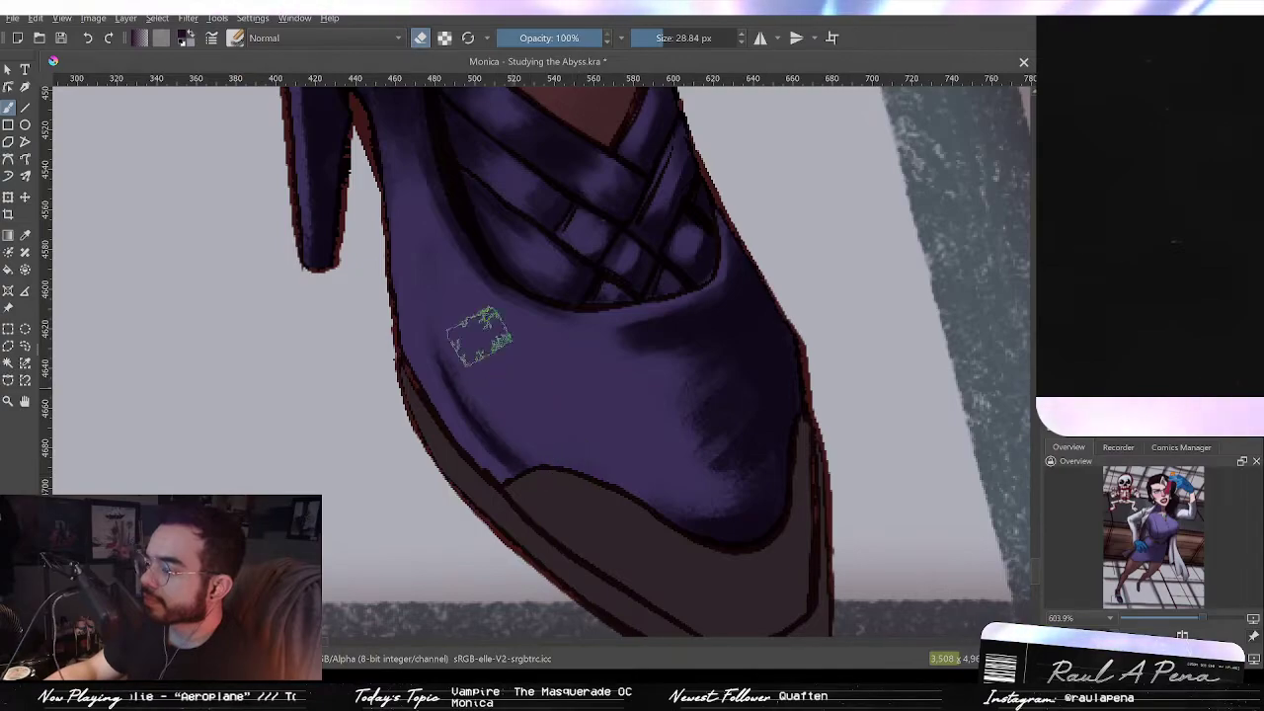
pyautogui.moveTo(493, 322)
pyautogui.mouseDown()
pyautogui.moveTo(564, 422)
pyautogui.moveTo(523, 339)
pyautogui.moveTo(485, 192)
pyautogui.moveTo(416, 70)
pyautogui.mouseUp()
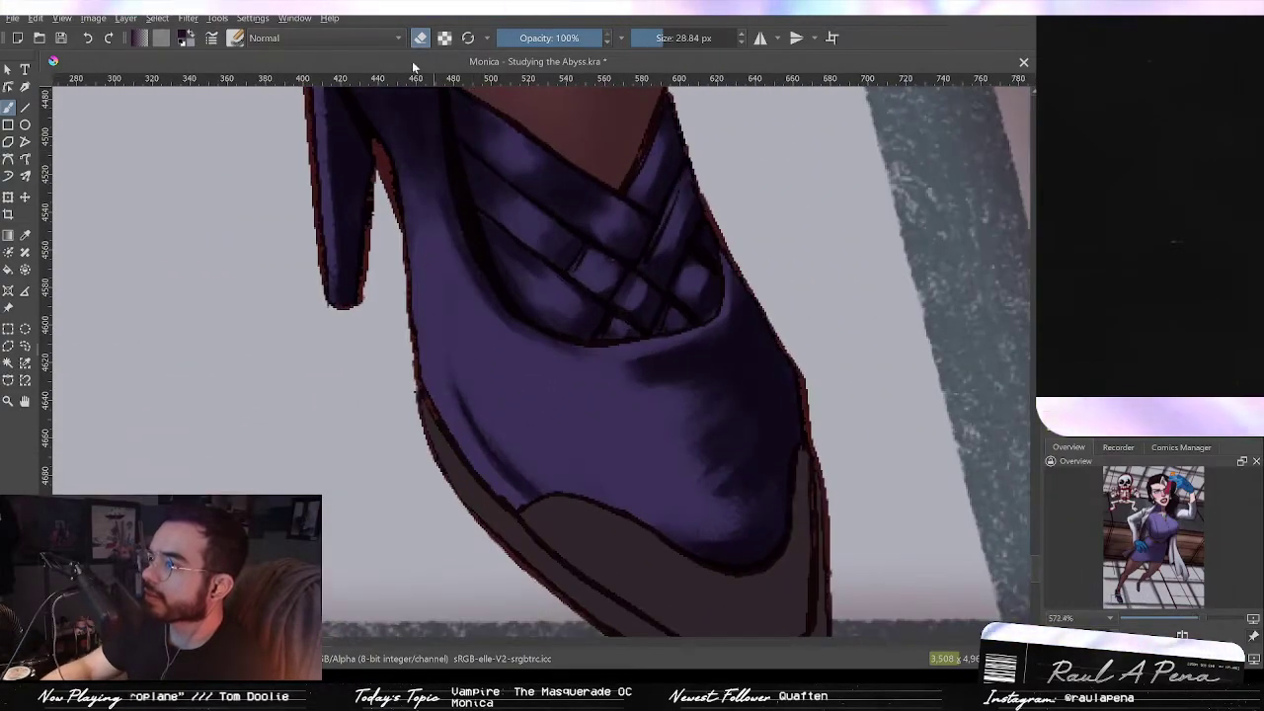
# Step: Erase highlights along the toe's right side with a 19.42 px eraser
pyautogui.keyDown('shift'); pyautogui.moveTo(447, 300); pyautogui.dragTo(425, 300); pyautogui.keyUp('shift')
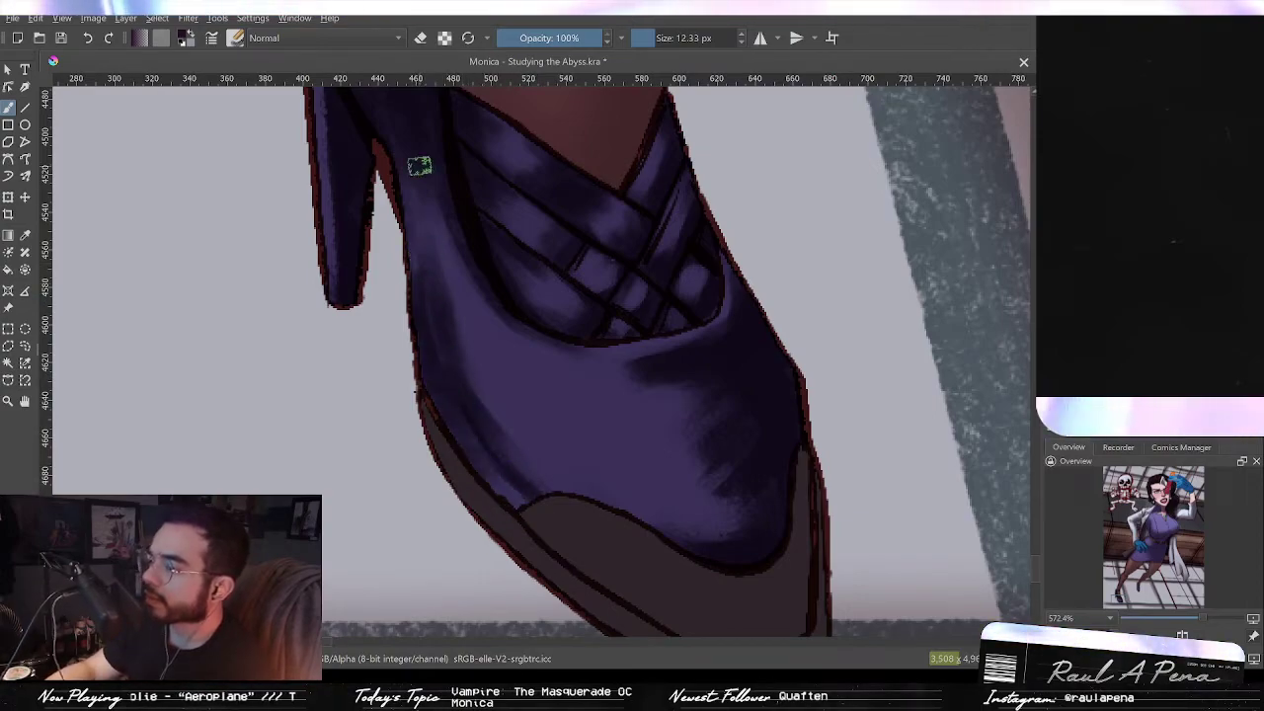
pyautogui.click(421, 38)
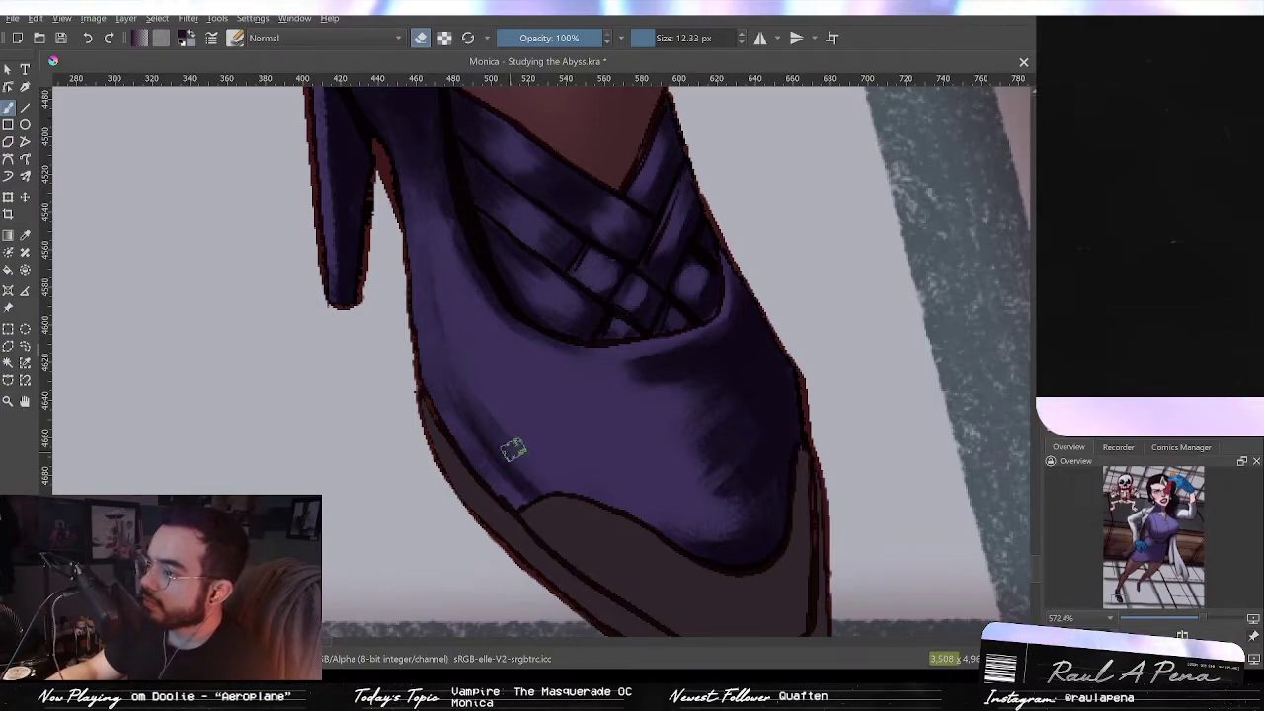
pyautogui.scroll(-3, 563, 366)
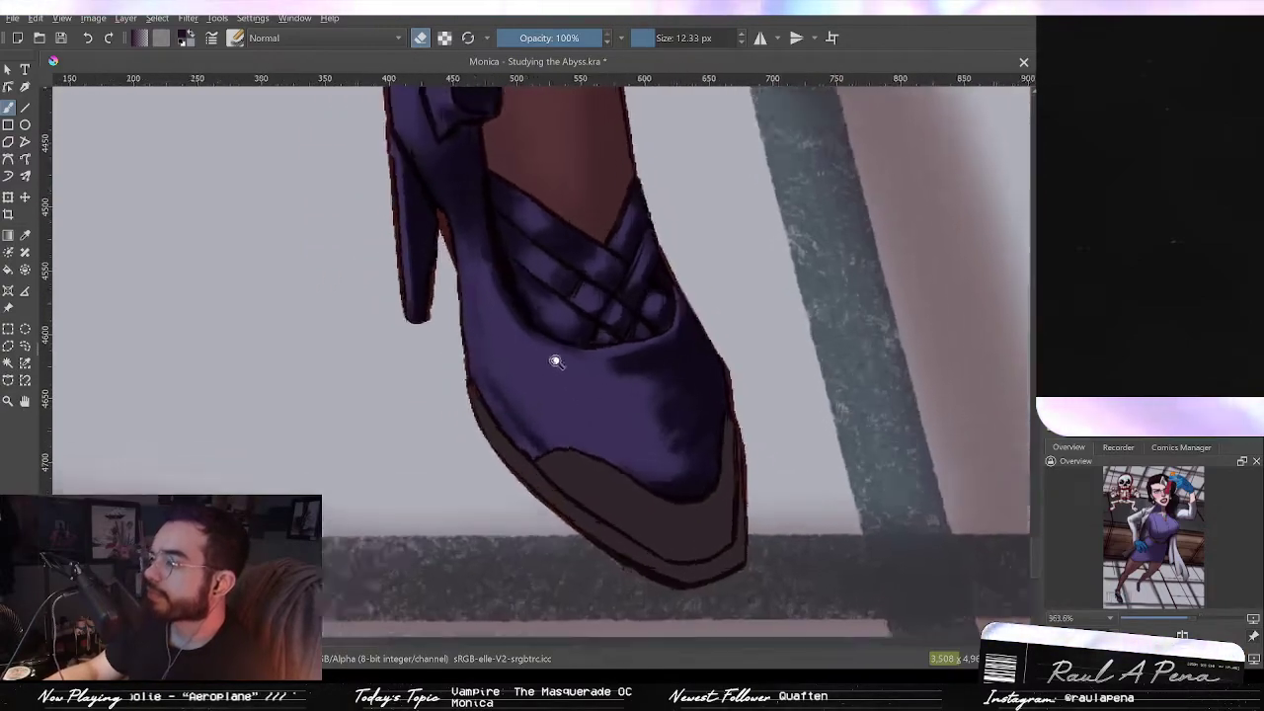
pyautogui.scroll(4, 563, 365)
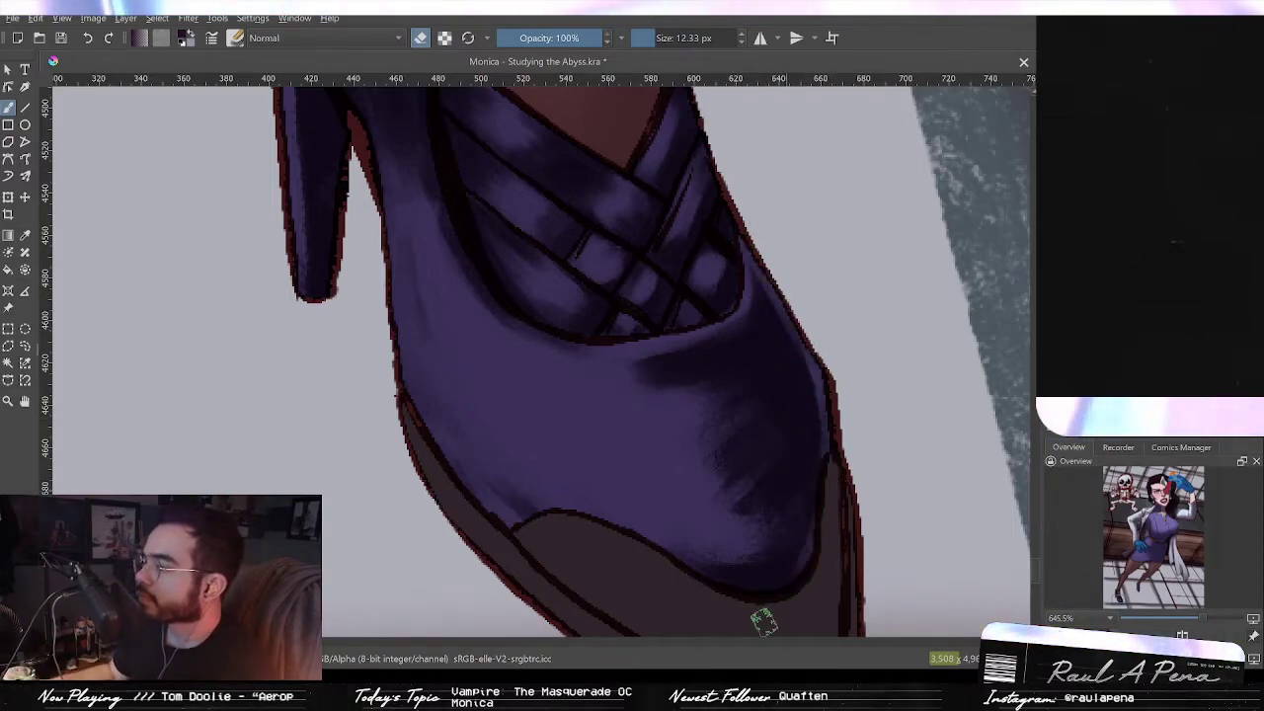
pyautogui.moveTo(702, 383); pyautogui.dragTo(718, 382)
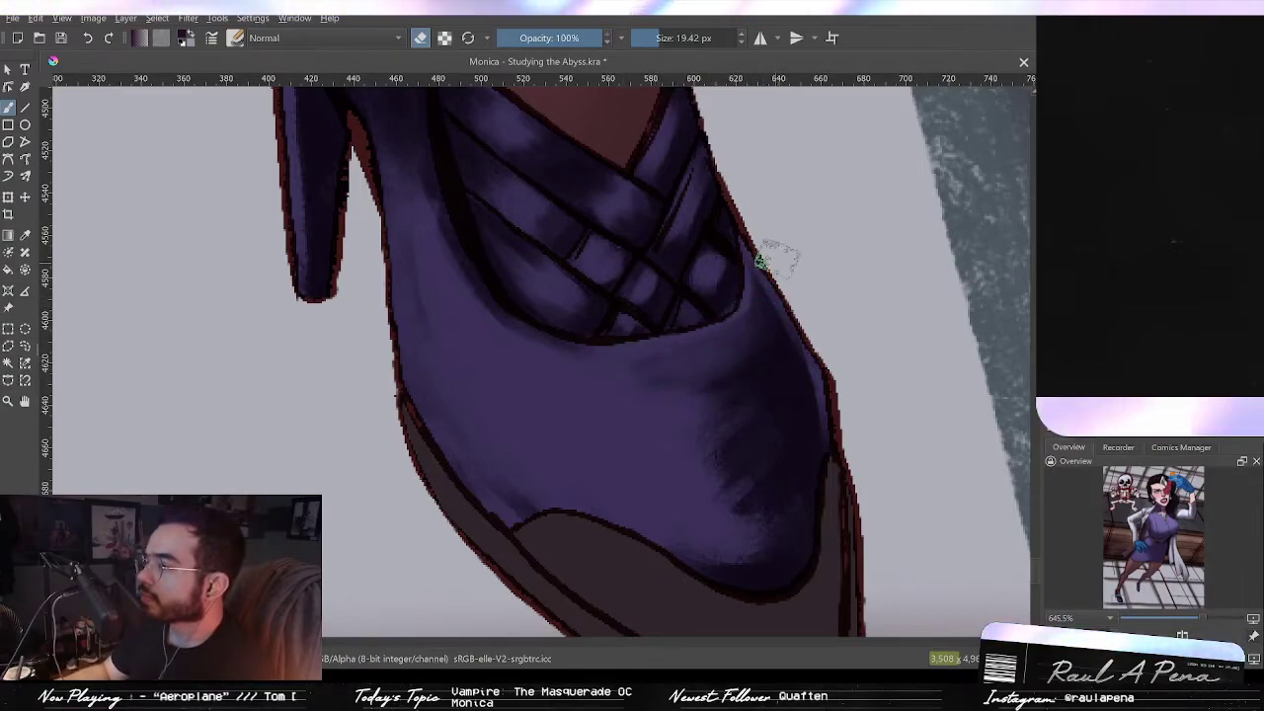
pyautogui.moveTo(770, 411); pyautogui.dragTo(751, 464)
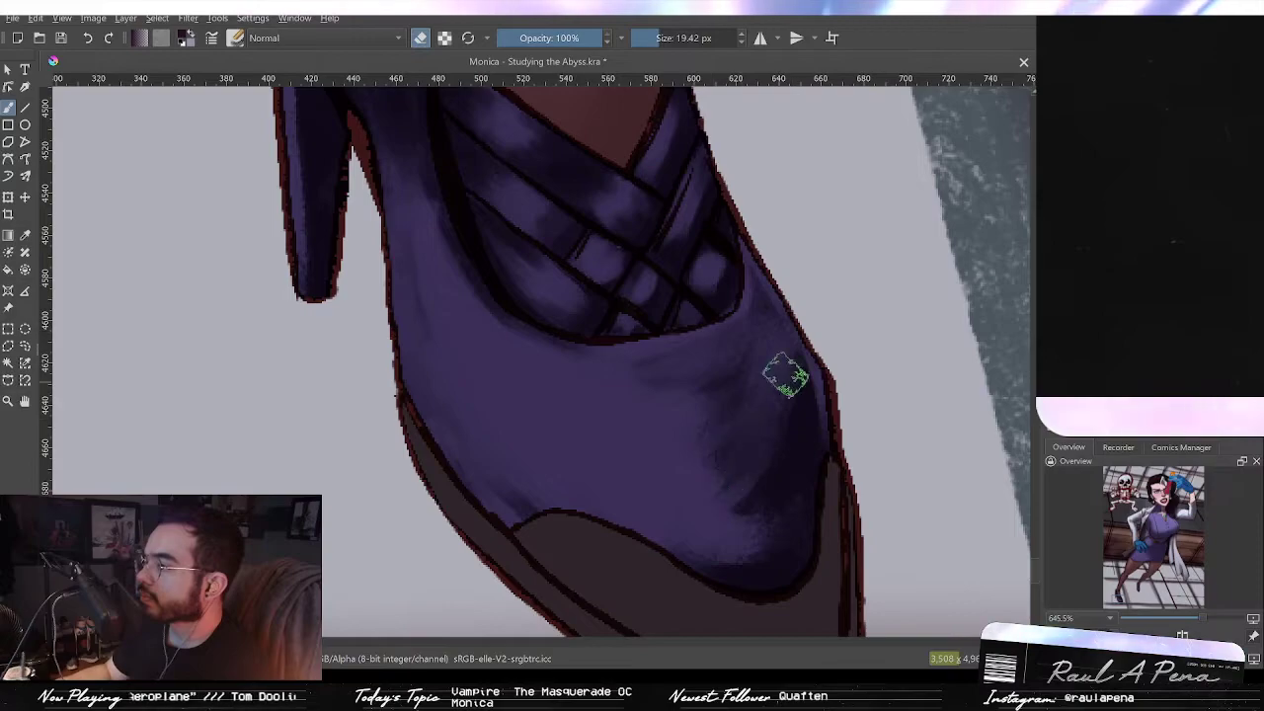
pyautogui.moveTo(778, 381); pyautogui.dragTo(755, 509)
pyautogui.moveTo(804, 398); pyautogui.dragTo(734, 483)
pyautogui.moveTo(813, 424); pyautogui.dragTo(765, 510)
pyautogui.moveTo(799, 469)
pyautogui.mouseDown()
pyautogui.moveTo(758, 543)
pyautogui.moveTo(788, 537)
pyautogui.moveTo(735, 565)
pyautogui.moveTo(797, 527)
pyautogui.moveTo(818, 563)
pyautogui.mouseUp()
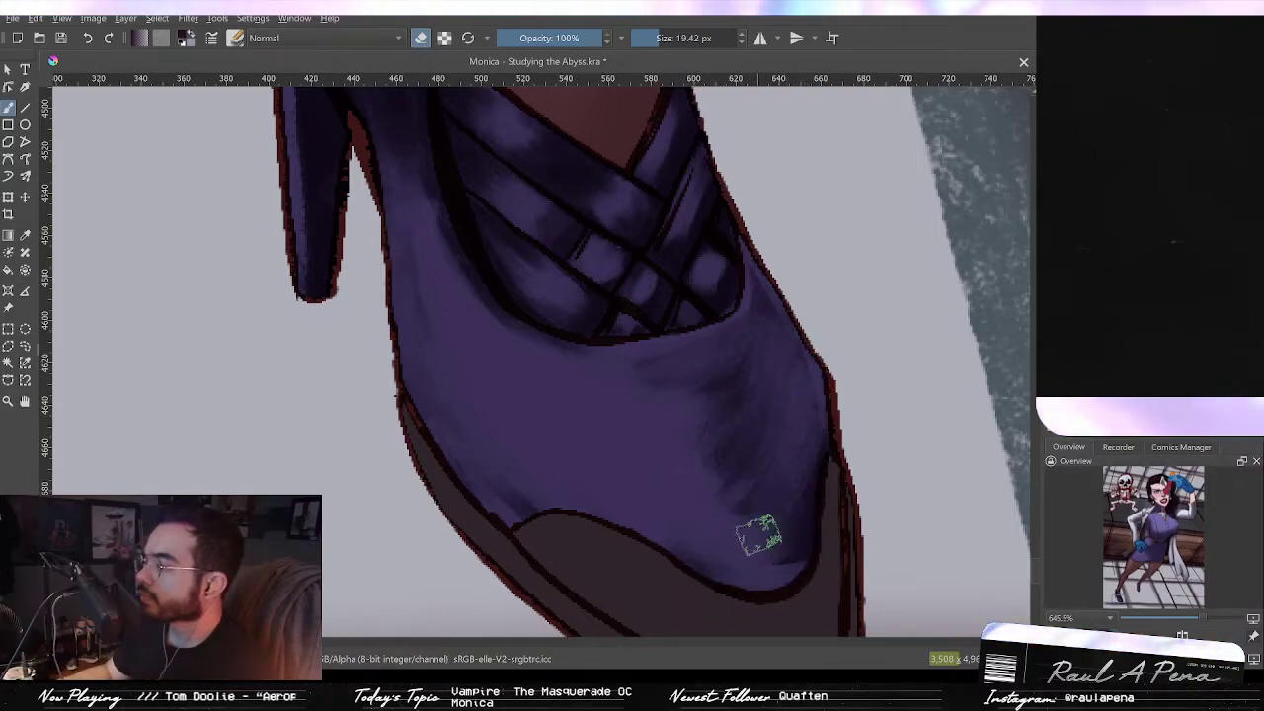
# Step: Paint small dark accents on the toe with a 13.44 px brush
pyautogui.scroll(-2, 718, 448)
pyautogui.scroll(-2, 718, 447)
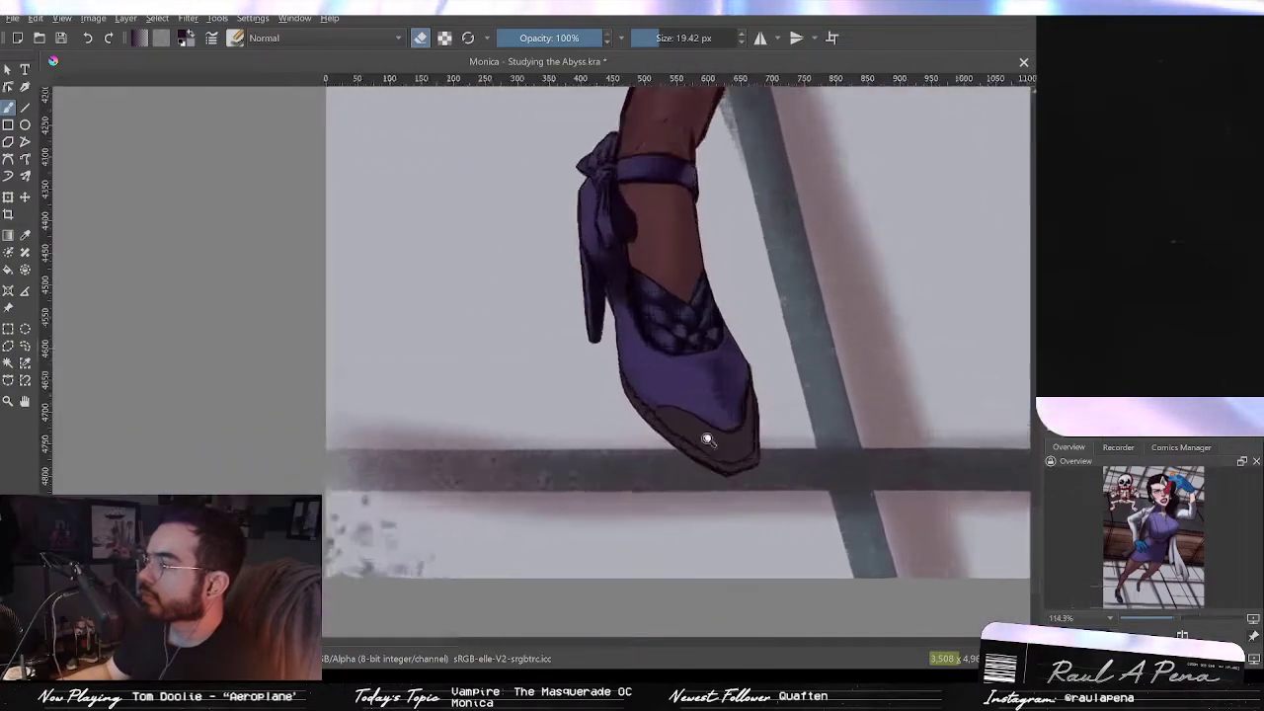
pyautogui.scroll(2, 700, 445)
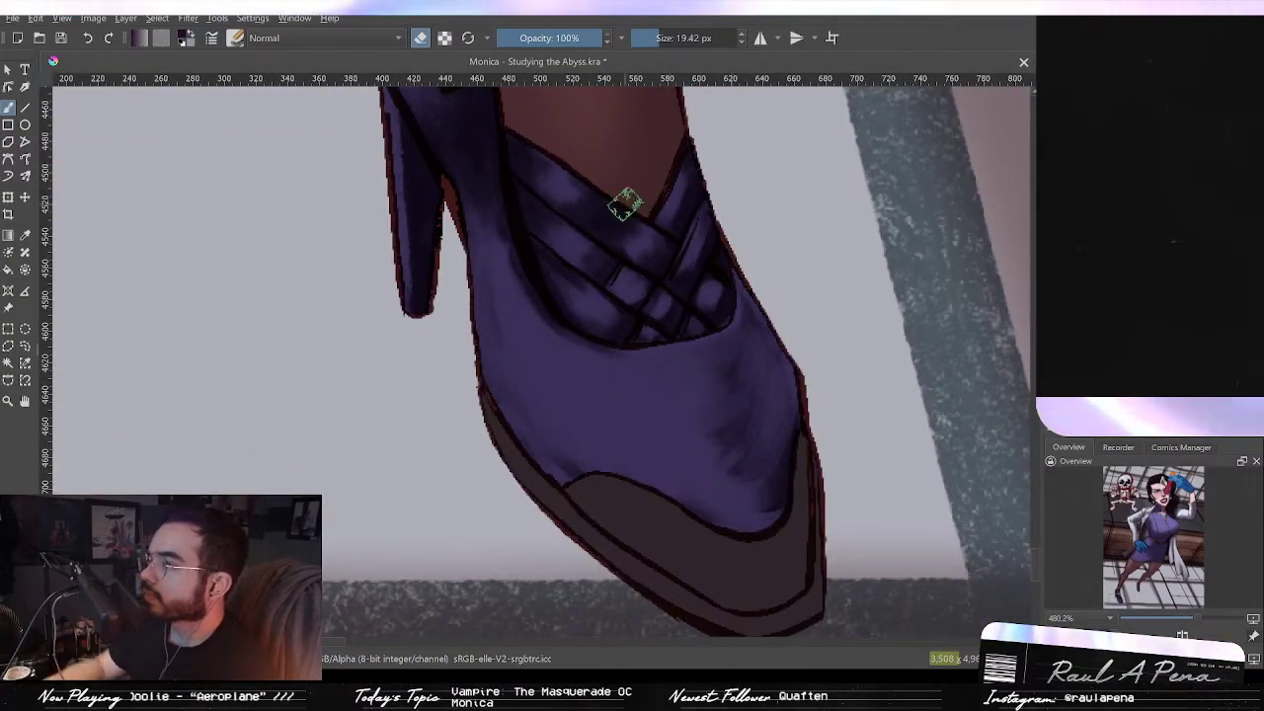
pyautogui.moveTo(743, 360); pyautogui.dragTo(718, 360)
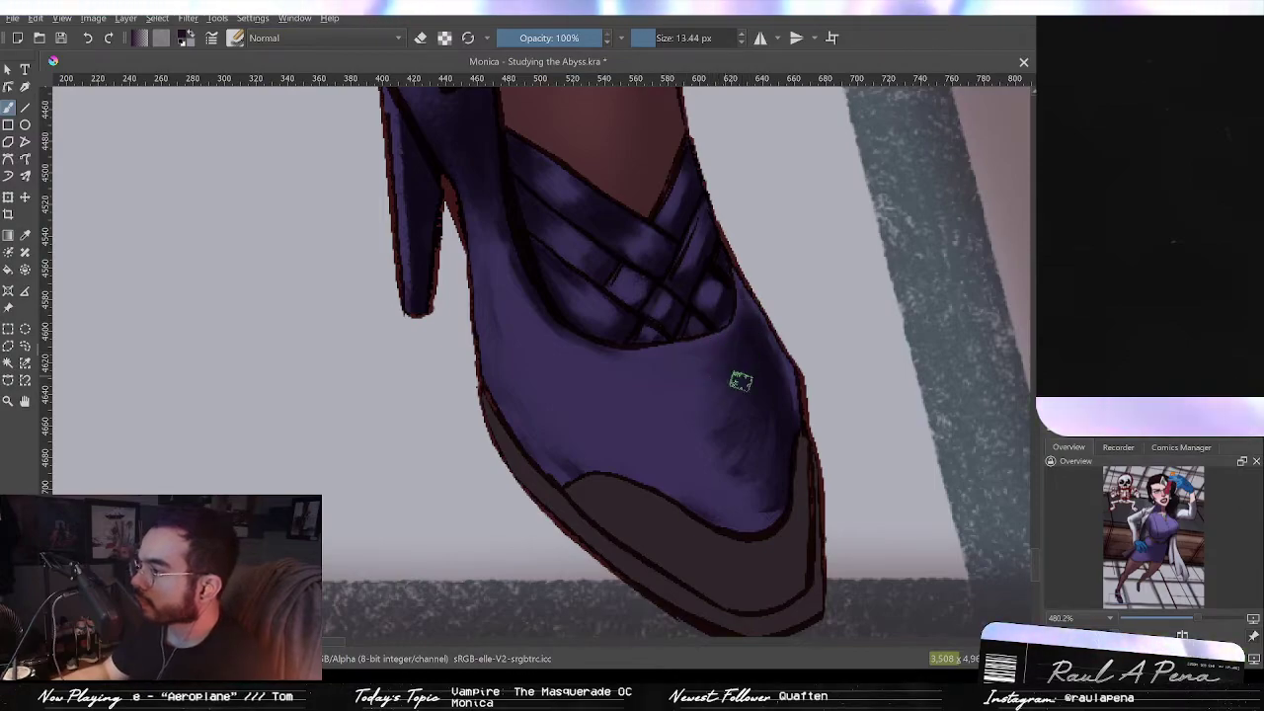
pyautogui.moveTo(781, 510); pyautogui.dragTo(736, 532)
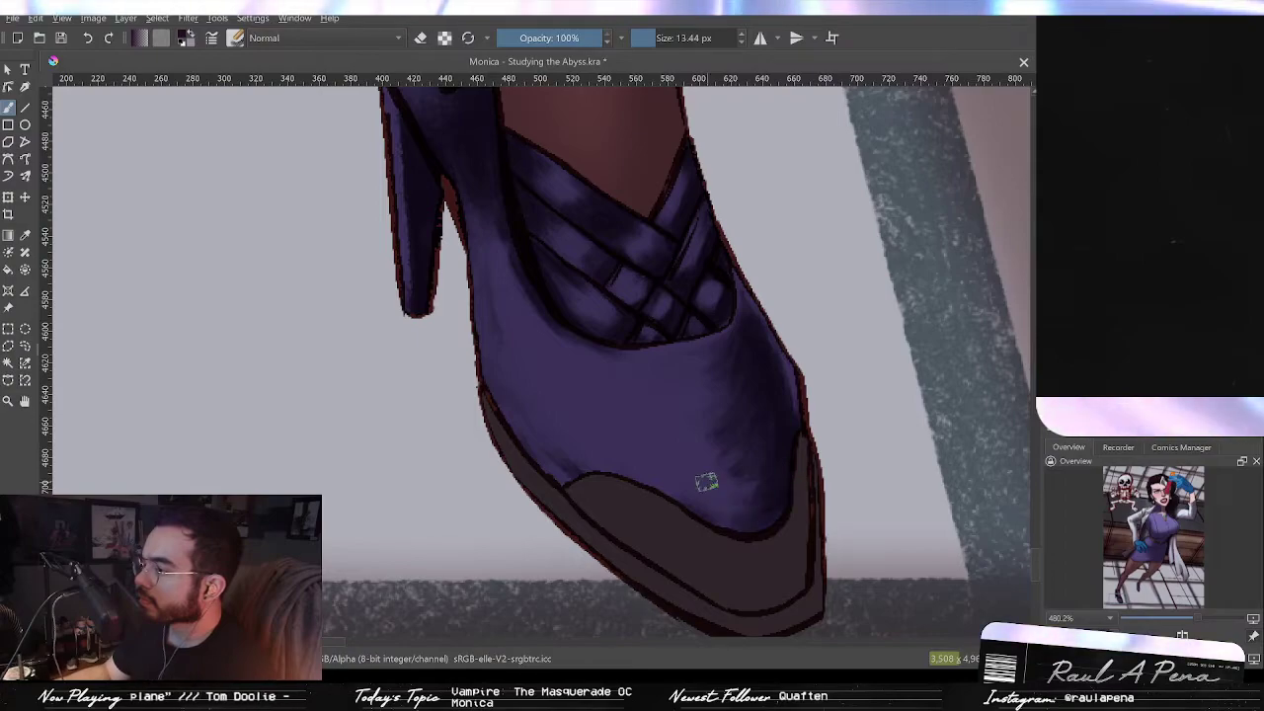
pyautogui.moveTo(761, 398); pyautogui.dragTo(790, 252)
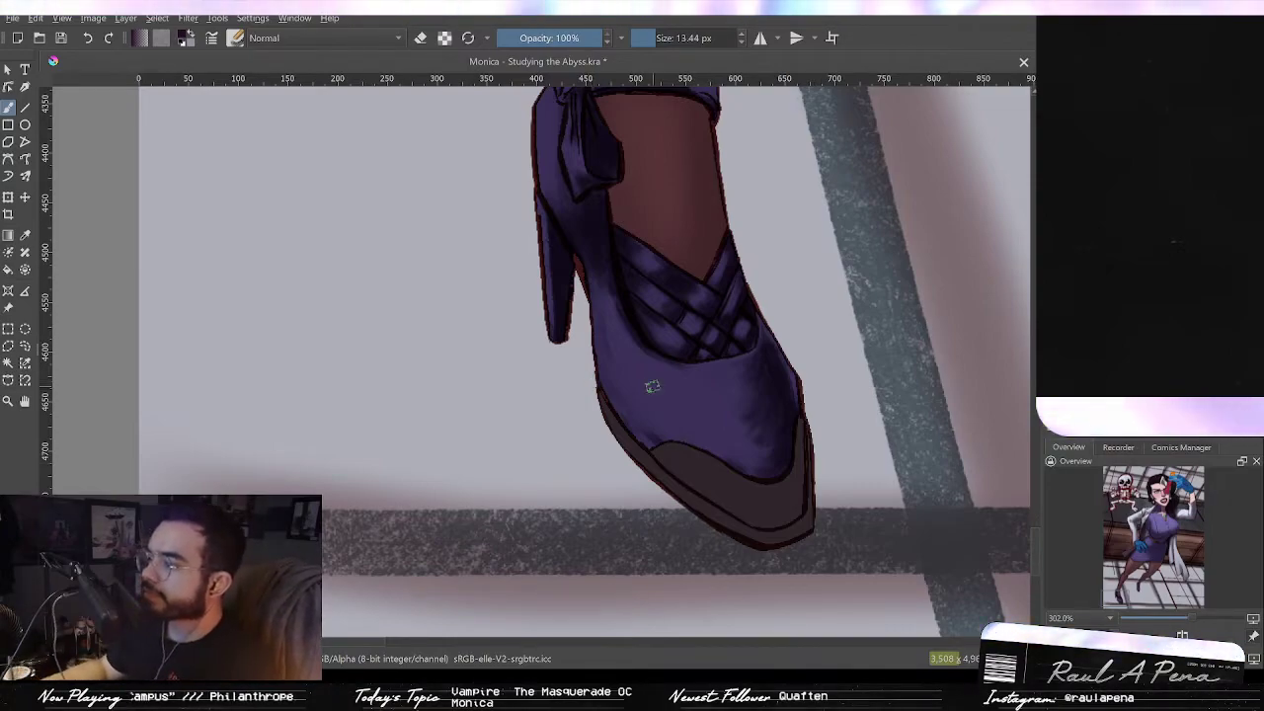
# Step: Paint a broad dark stroke over the toe with a 34.46 px brush and erase a highlight down its right side
pyautogui.moveTo(721, 376); pyautogui.dragTo(740, 375)
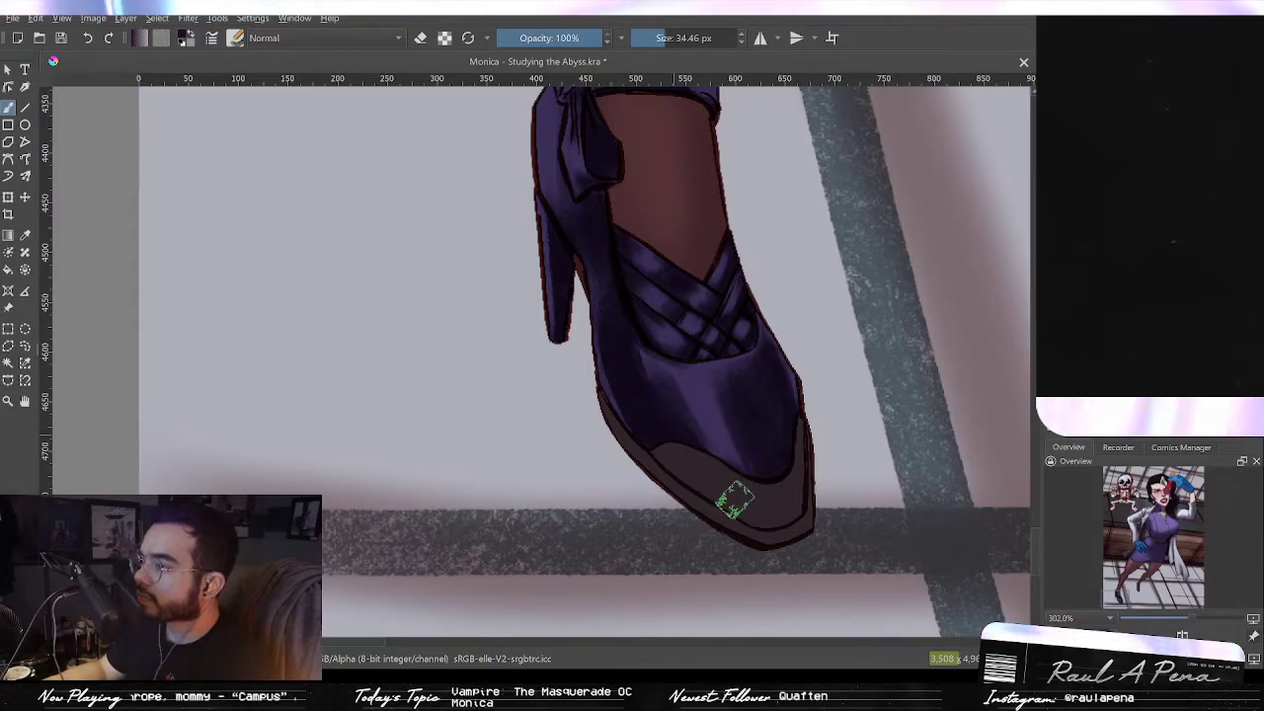
pyautogui.moveTo(676, 342)
pyautogui.mouseDown()
pyautogui.moveTo(669, 291)
pyautogui.moveTo(660, 339)
pyautogui.mouseUp()
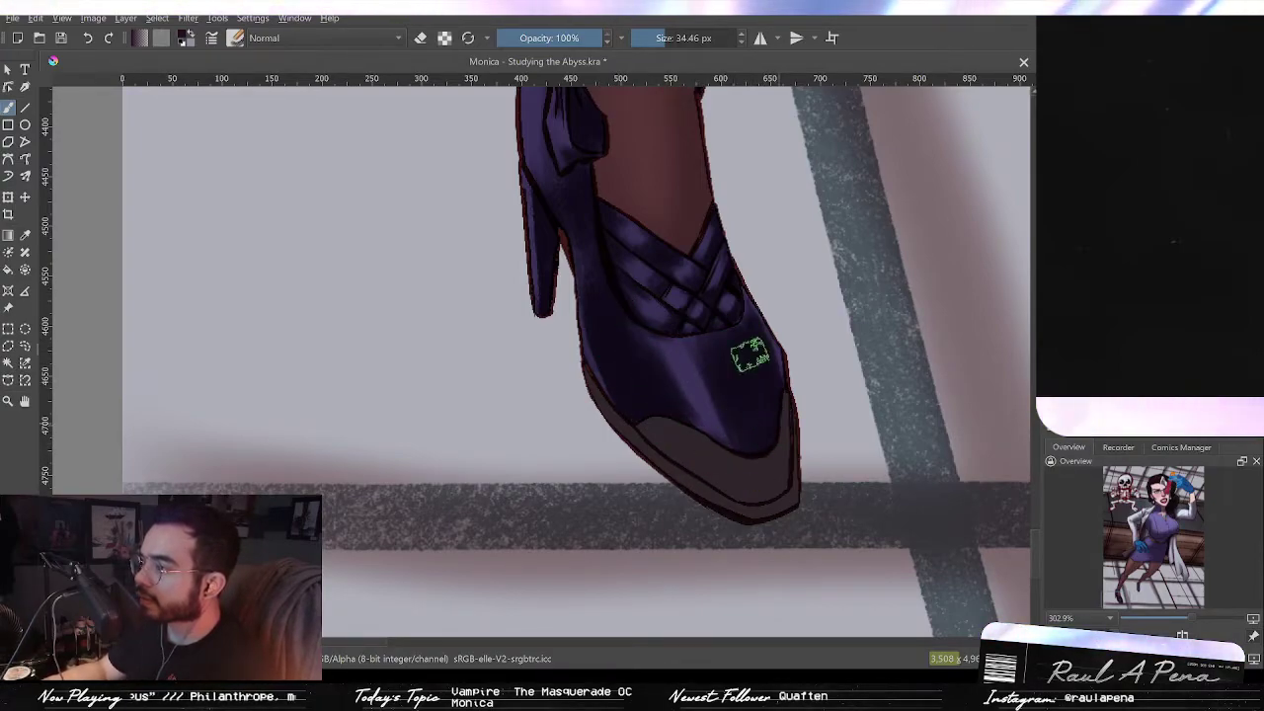
pyautogui.click(422, 38)
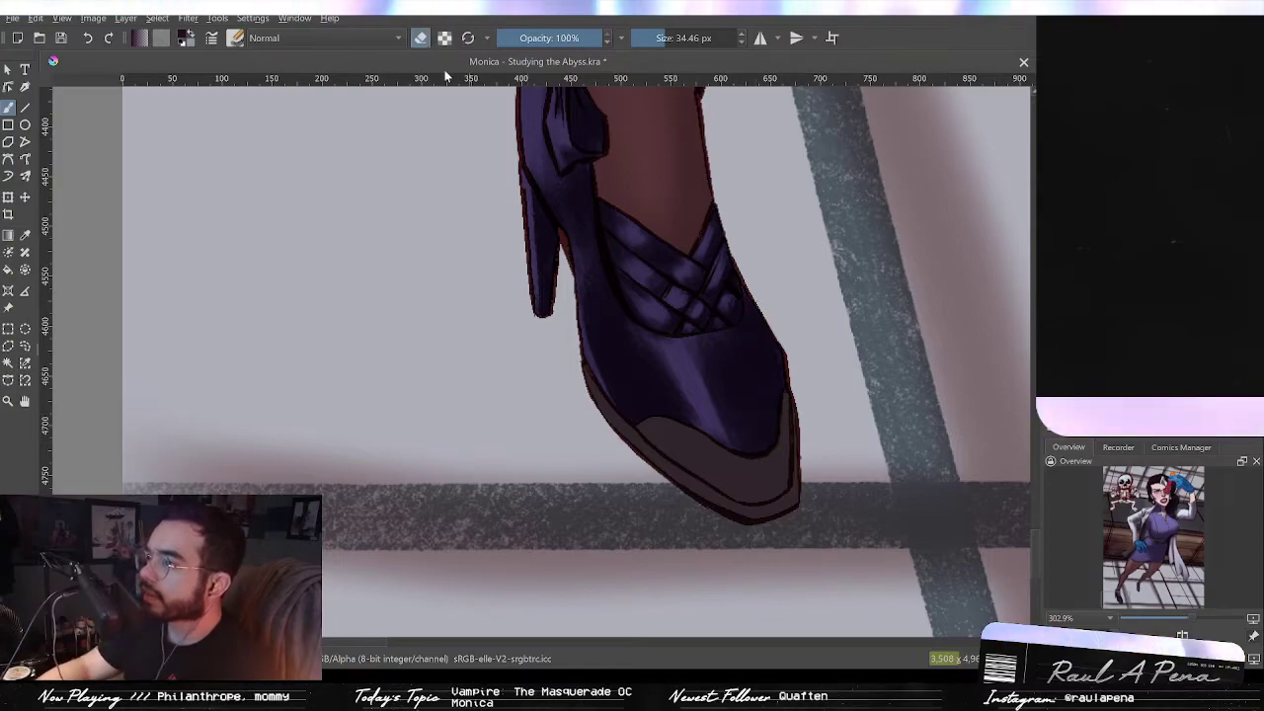
pyautogui.moveTo(727, 368); pyautogui.dragTo(729, 427)
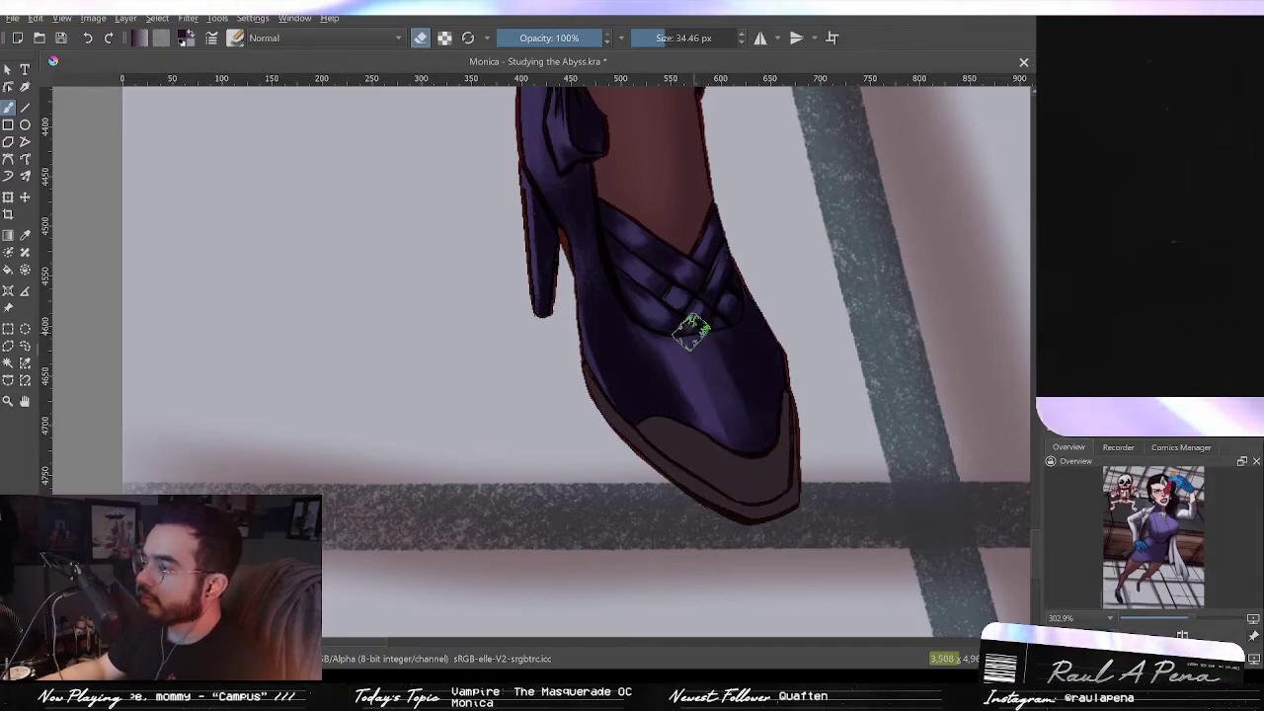
# Step: Erase a shine across the ankle strap with a 23.33 px eraser
pyautogui.moveTo(602, 164); pyautogui.dragTo(638, 161)
pyautogui.click(419, 37)
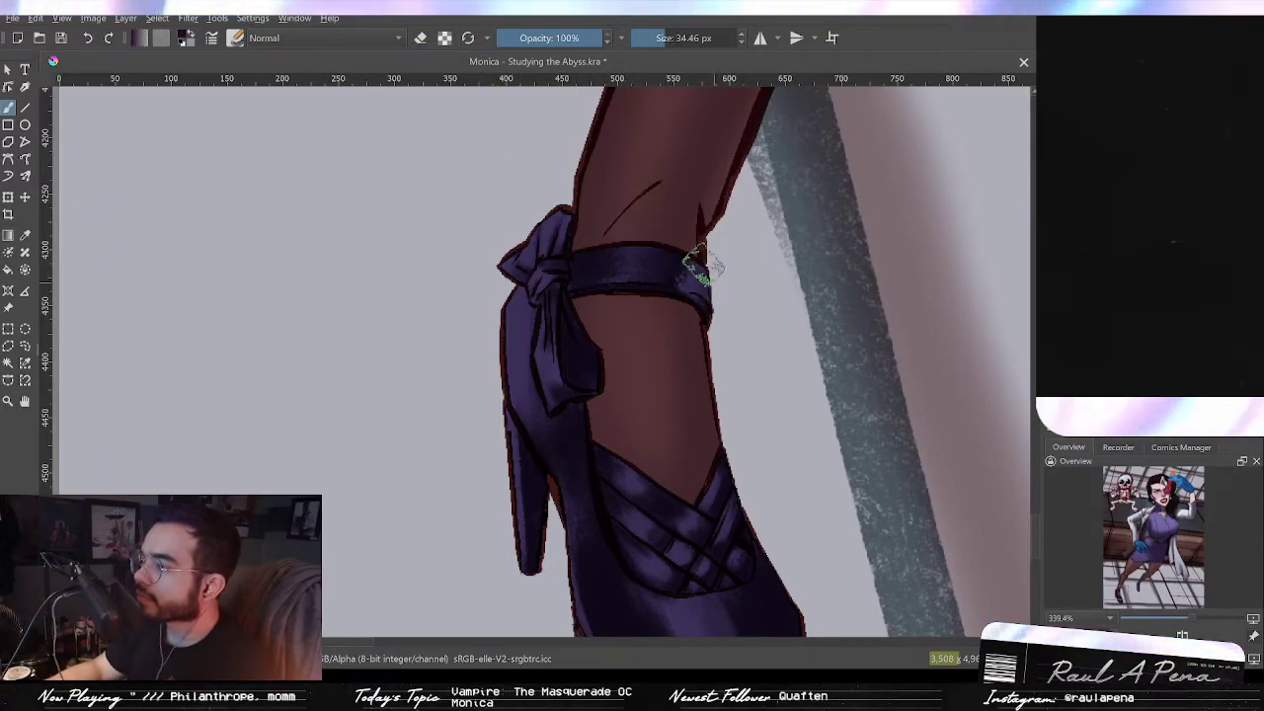
pyautogui.click(423, 38)
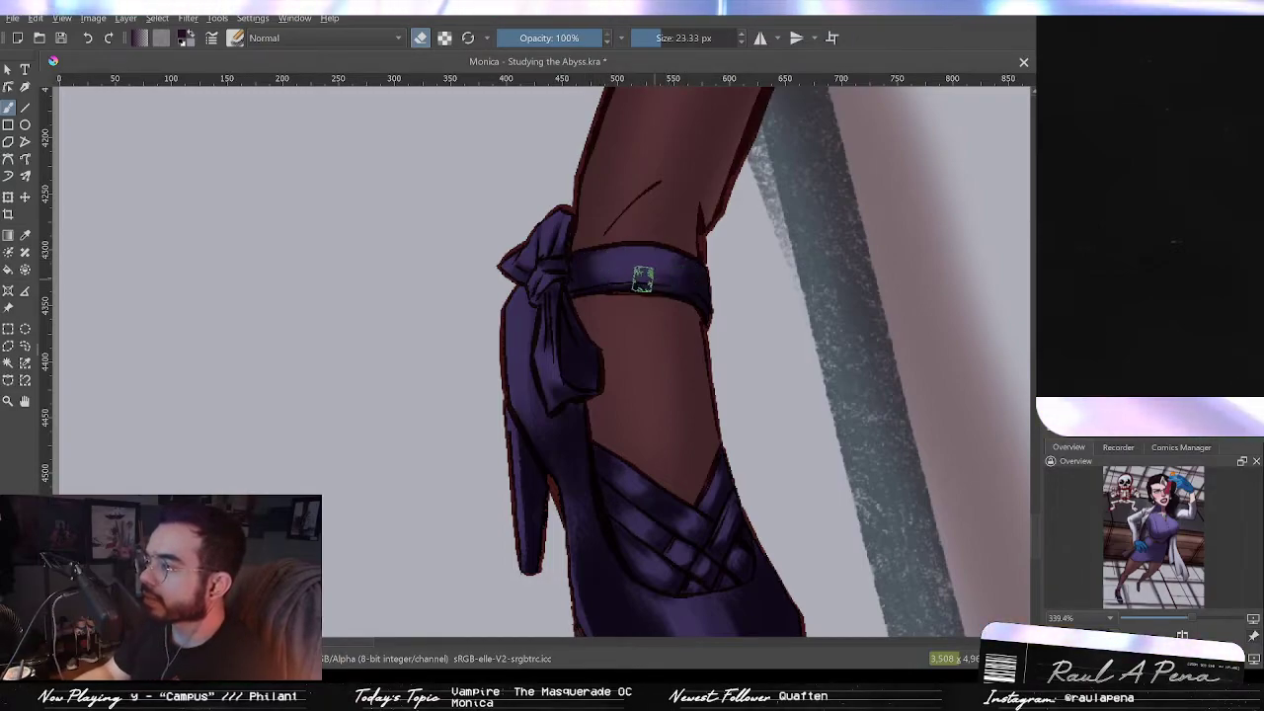
pyautogui.moveTo(650, 264)
pyautogui.mouseDown()
pyautogui.moveTo(661, 331)
pyautogui.moveTo(666, 265)
pyautogui.moveTo(633, 256)
pyautogui.mouseUp()
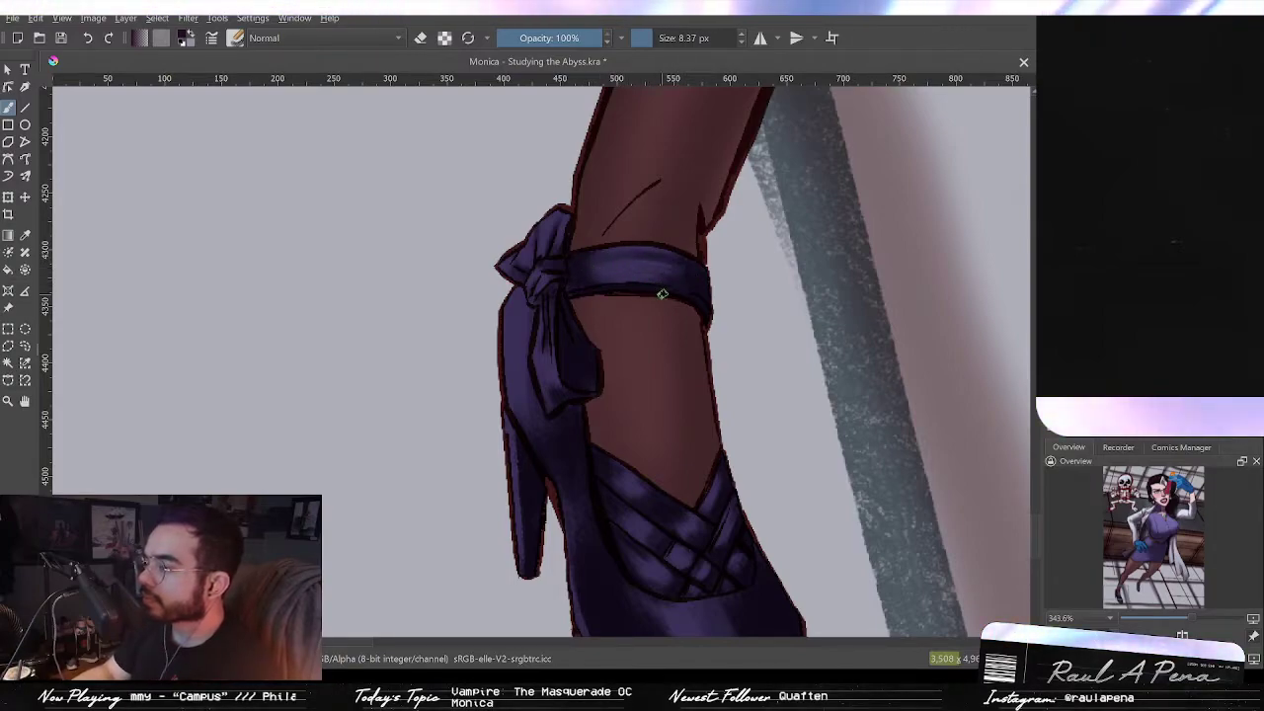
# Step: Paint small dark strokes on the strap and down the bow's tails with the brush
pyautogui.moveTo(694, 277); pyautogui.dragTo(696, 275)
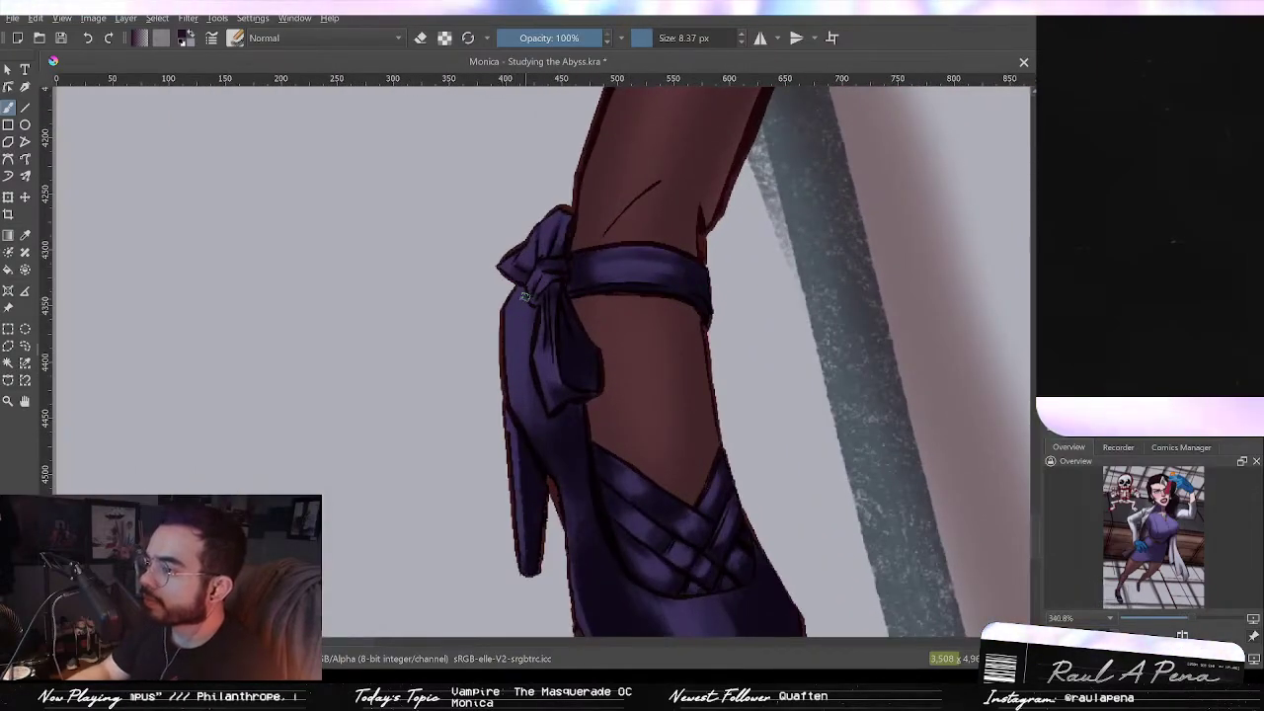
pyautogui.moveTo(516, 316); pyautogui.dragTo(533, 447)
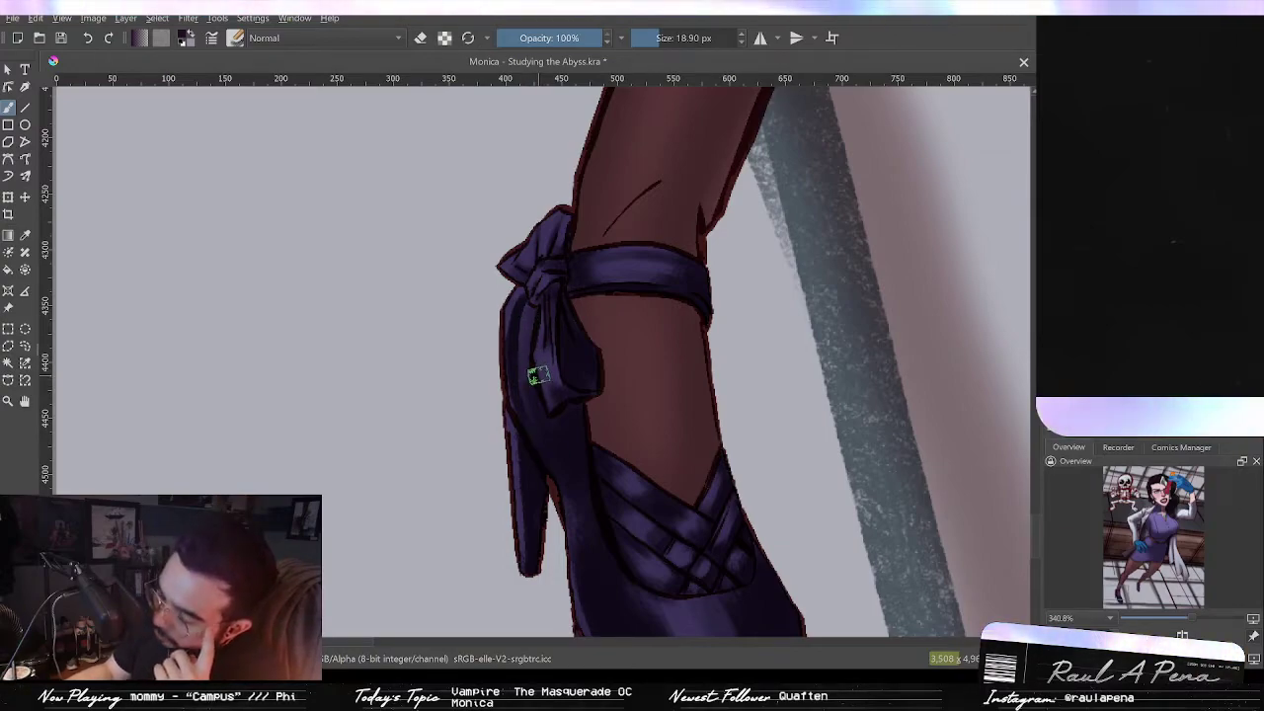
pyautogui.moveTo(553, 358); pyautogui.dragTo(553, 523)
# Step: Zoom out to review the overall painting
pyautogui.moveTo(705, 226); pyautogui.dragTo(596, 371)
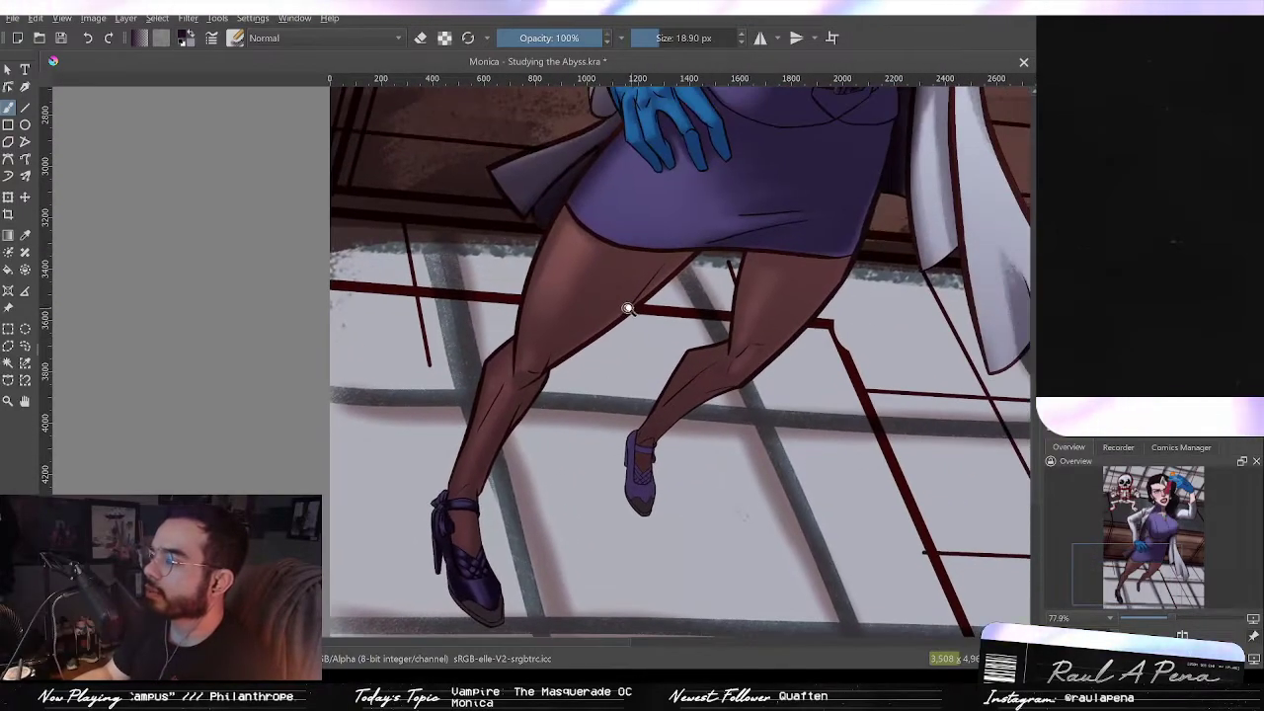
pyautogui.moveTo(630, 320); pyautogui.dragTo(634, 376)
pyautogui.moveTo(680, 267); pyautogui.dragTo(592, 424)
pyautogui.moveTo(646, 262); pyautogui.dragTo(566, 436)
pyautogui.moveTo(617, 301); pyautogui.dragTo(618, 420)
pyautogui.moveTo(619, 411); pyautogui.dragTo(587, 329)
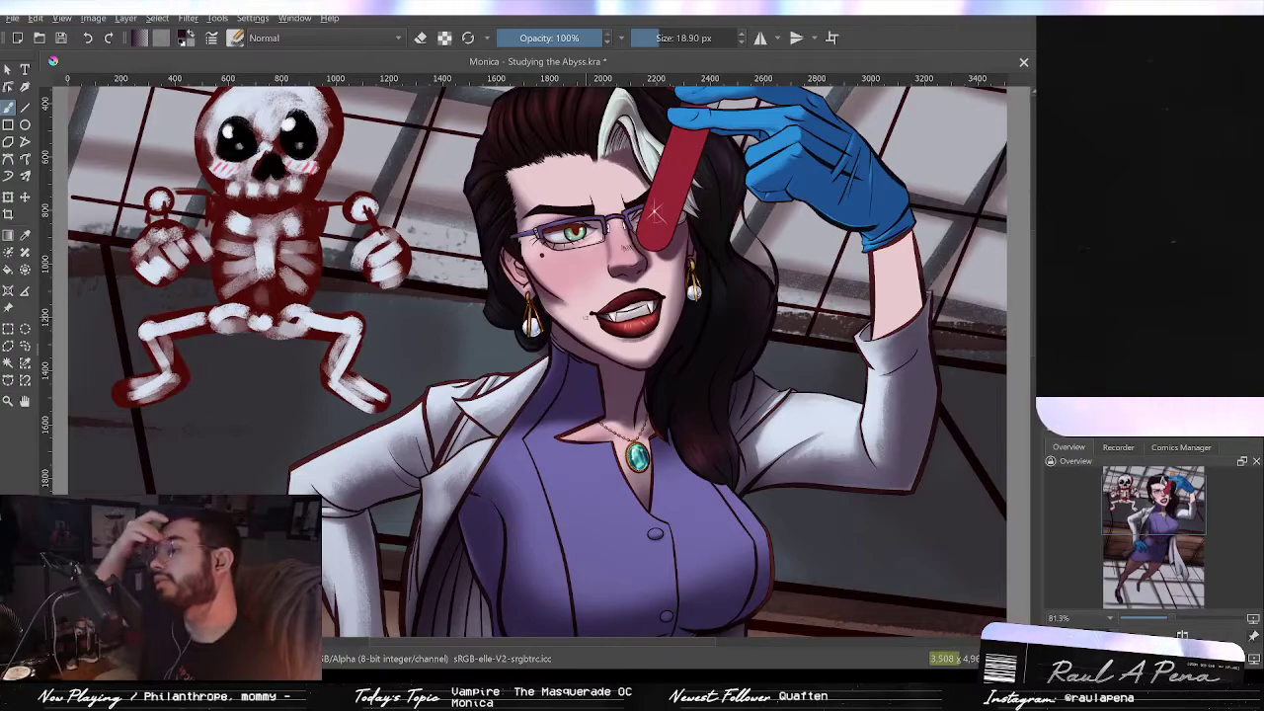
pyautogui.moveTo(555, 474); pyautogui.dragTo(621, 310)
pyautogui.moveTo(599, 524); pyautogui.dragTo(638, 245)
pyautogui.moveTo(553, 469); pyautogui.dragTo(555, 428)
pyautogui.moveTo(531, 507); pyautogui.dragTo(630, 376)
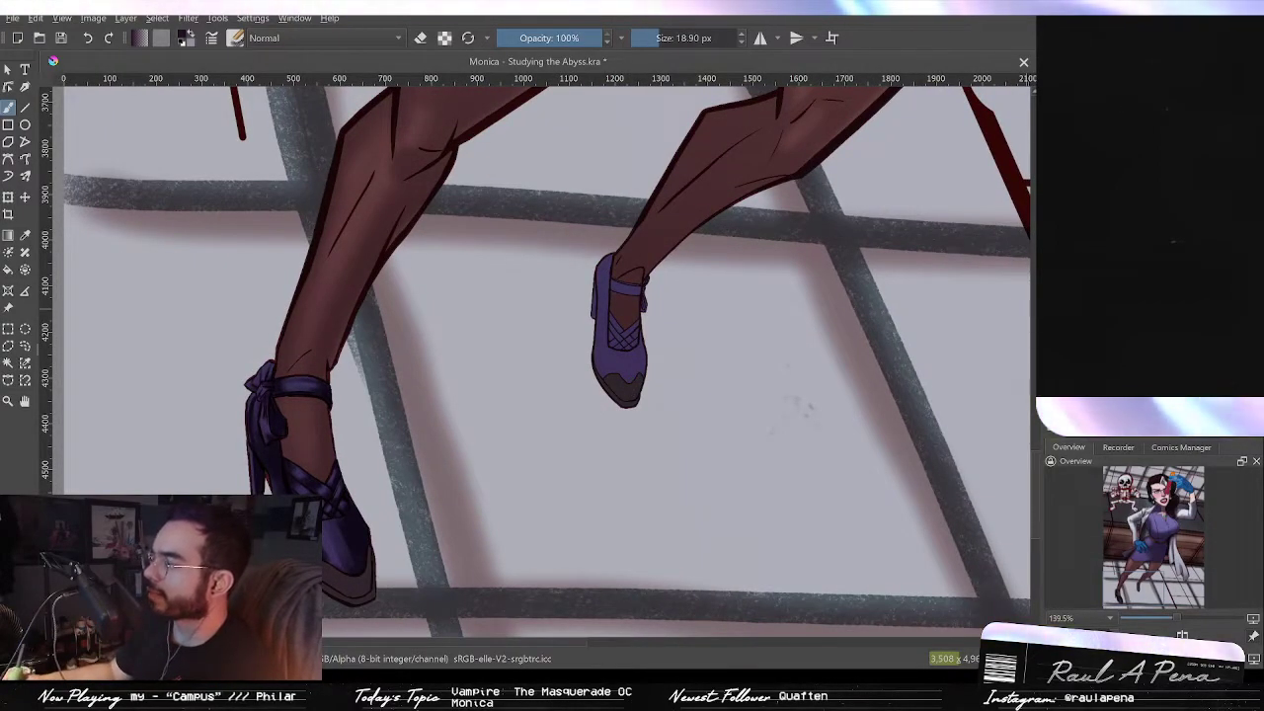
# Step: Paint a dark shadow on the other shoe's ankle strap with an 18.21 px brush
pyautogui.moveTo(594, 377); pyautogui.dragTo(612, 357)
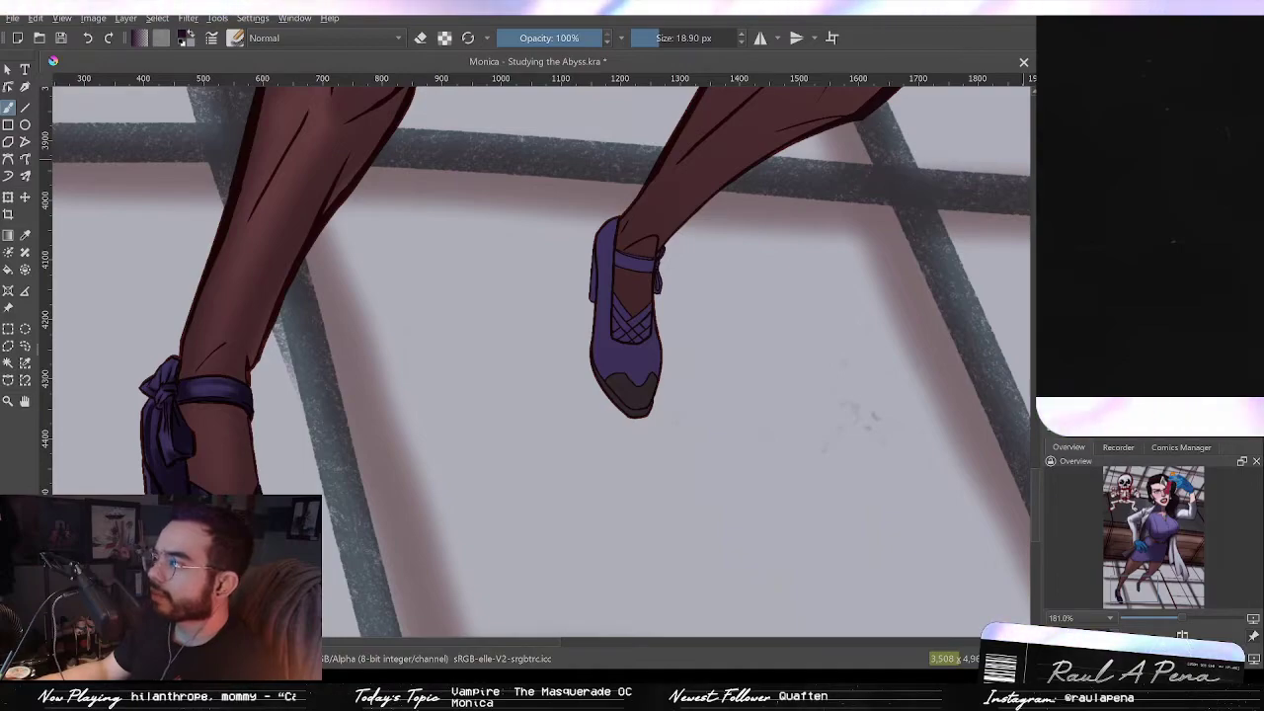
pyautogui.moveTo(701, 364); pyautogui.dragTo(720, 273)
pyautogui.moveTo(622, 324); pyautogui.dragTo(663, 434)
pyautogui.moveTo(664, 434); pyautogui.dragTo(659, 371)
pyautogui.moveTo(568, 139)
pyautogui.mouseDown()
pyautogui.moveTo(612, 253)
pyautogui.moveTo(611, 240)
pyautogui.mouseUp()
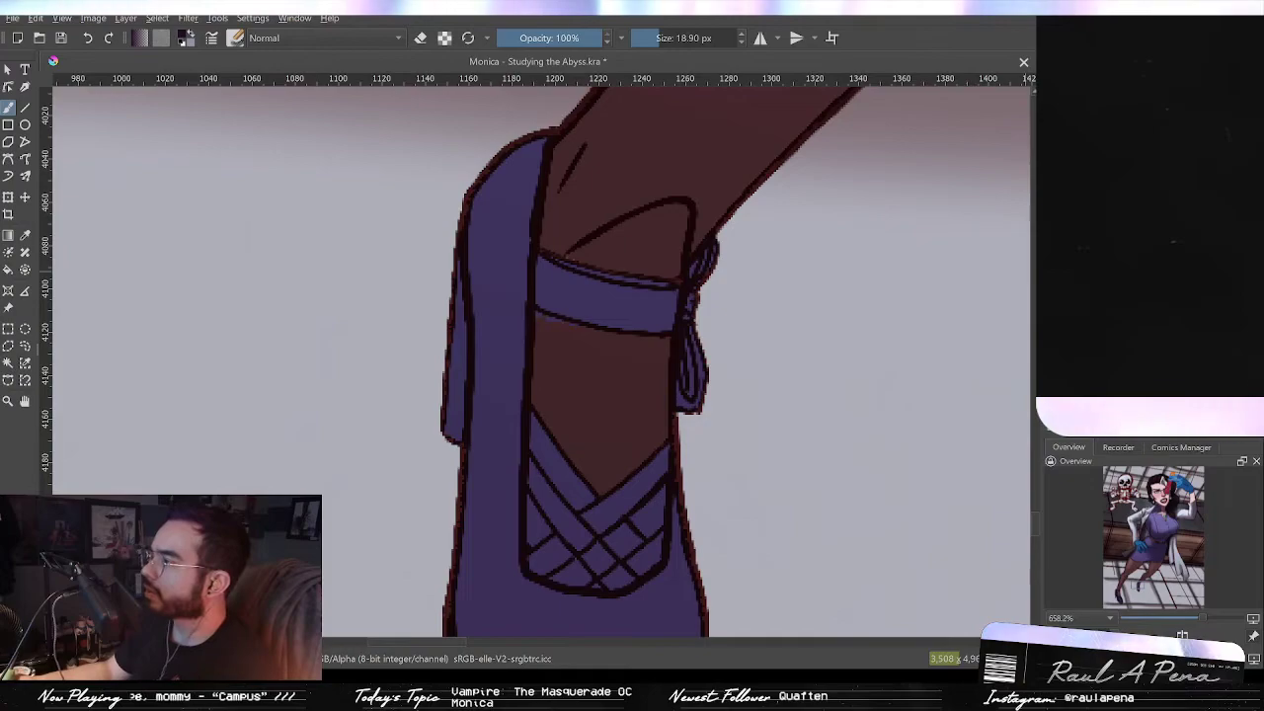
pyautogui.press('[')
pyautogui.press('[')
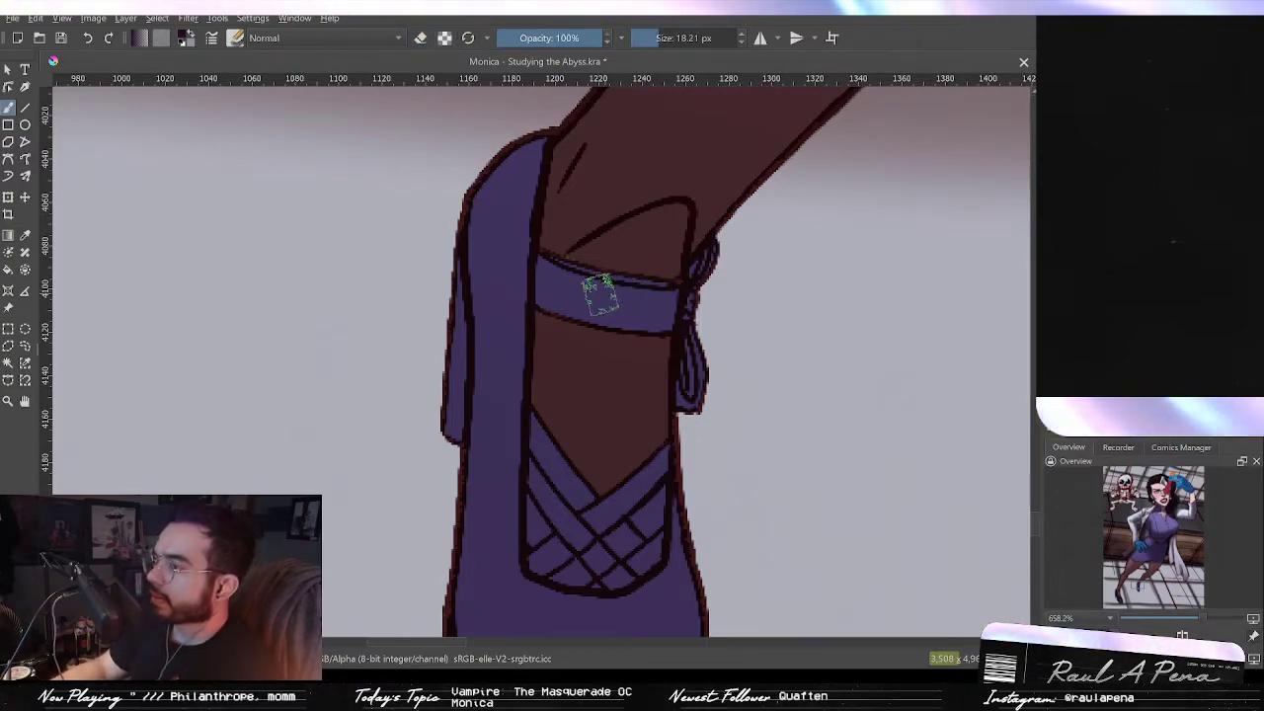
pyautogui.moveTo(662, 312); pyautogui.dragTo(649, 305)
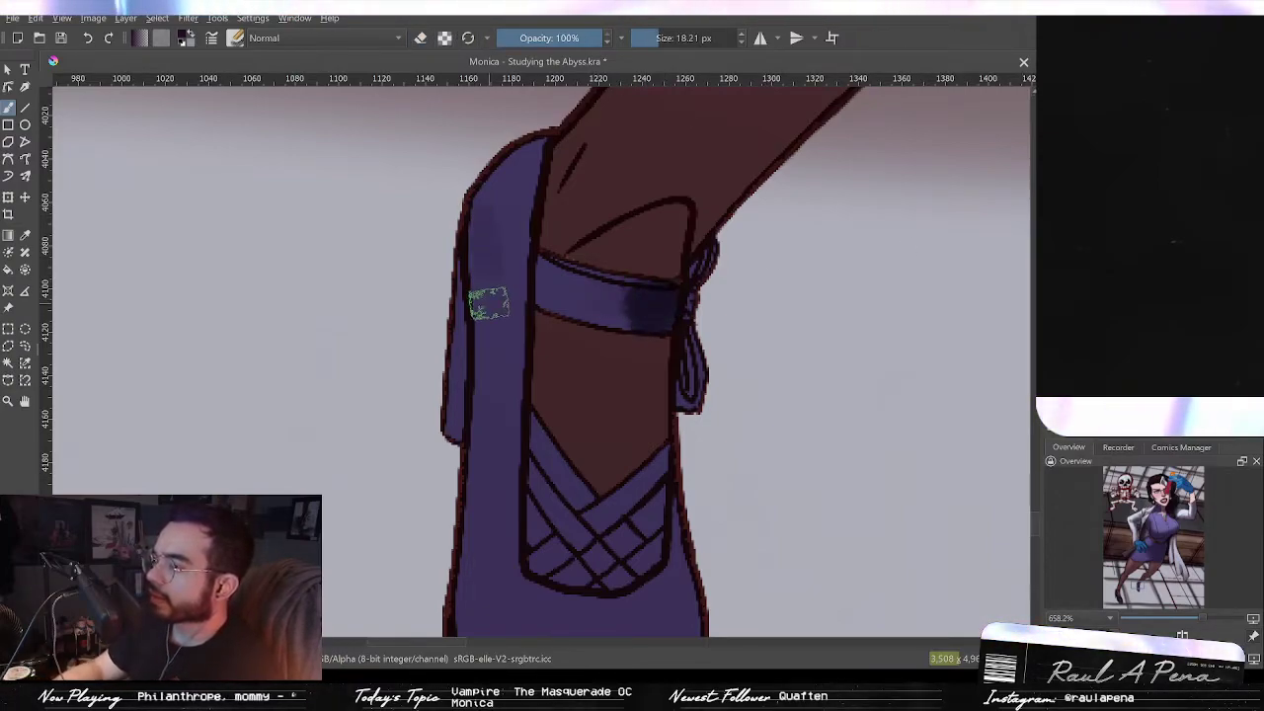
# Step: Paint dark shading strokes down the other shoe's heel side
pyautogui.moveTo(513, 271)
pyautogui.mouseDown()
pyautogui.moveTo(488, 266)
pyautogui.moveTo(556, 270)
pyautogui.moveTo(581, 290)
pyautogui.moveTo(533, 270)
pyautogui.moveTo(598, 330)
pyautogui.moveTo(598, 260)
pyautogui.mouseUp()
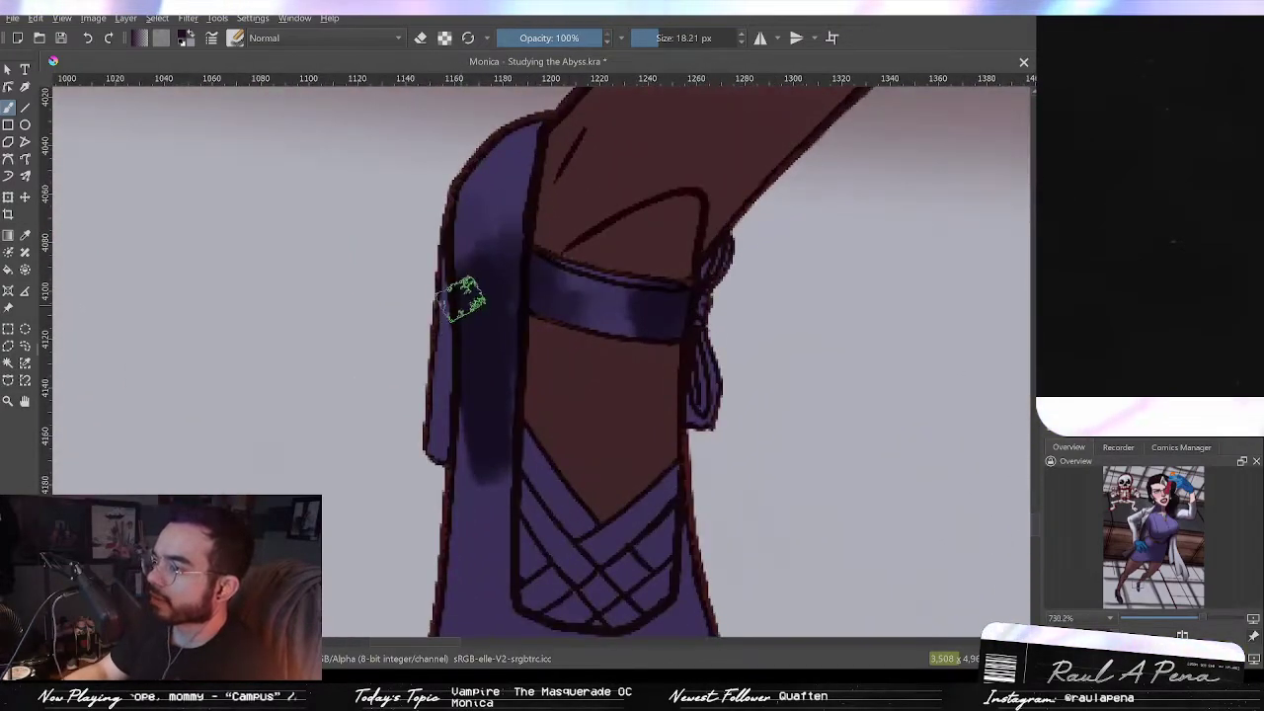
pyautogui.moveTo(453, 302); pyautogui.dragTo(445, 480)
pyautogui.moveTo(451, 267); pyautogui.dragTo(427, 298)
pyautogui.moveTo(445, 240); pyautogui.dragTo(446, 452)
pyautogui.moveTo(532, 219)
pyautogui.mouseDown()
pyautogui.moveTo(508, 387)
pyautogui.moveTo(530, 318)
pyautogui.moveTo(626, 319)
pyautogui.moveTo(638, 389)
pyautogui.moveTo(606, 499)
pyautogui.moveTo(572, 415)
pyautogui.moveTo(487, 414)
pyautogui.moveTo(468, 444)
pyautogui.moveTo(471, 412)
pyautogui.moveTo(525, 524)
pyautogui.moveTo(580, 525)
pyautogui.mouseUp()
pyautogui.scroll(3, 497, 260)
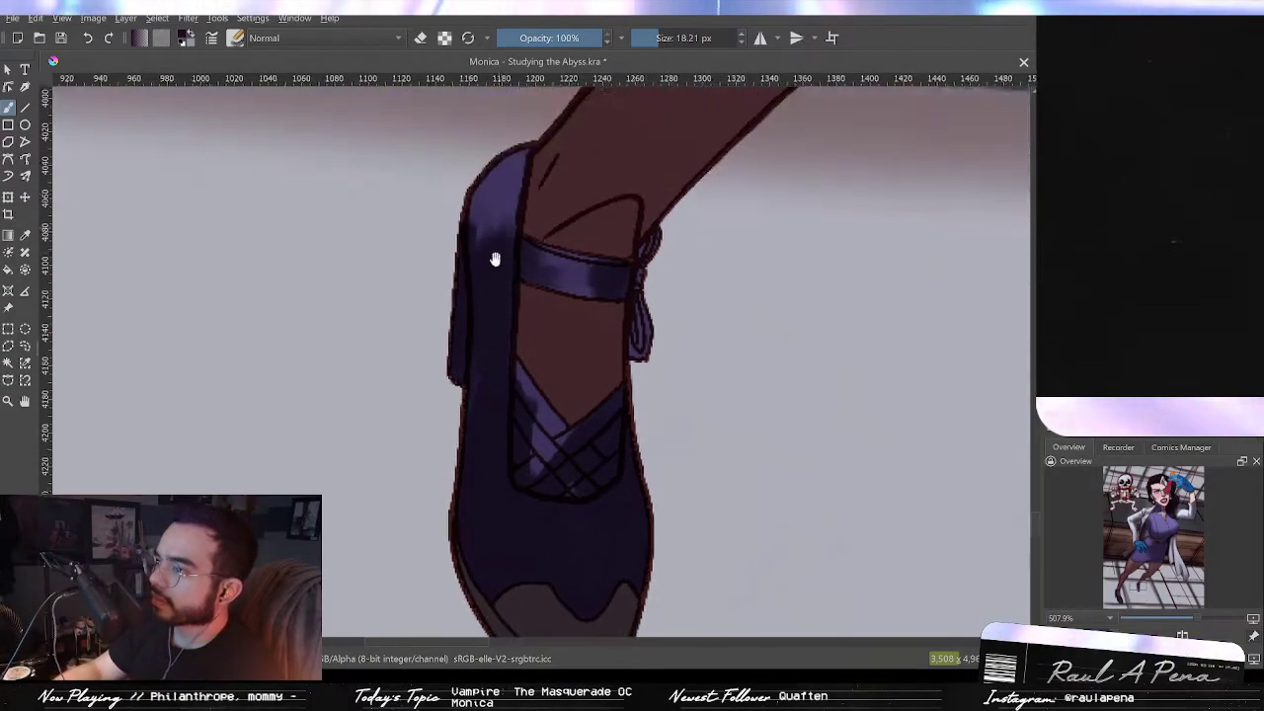
# Step: Erase highlights along the other shoe's heel and back edge with a 6.42 px eraser
pyautogui.moveTo(510, 179)
pyautogui.mouseDown()
pyautogui.moveTo(472, 249)
pyautogui.moveTo(530, 161)
pyautogui.moveTo(484, 202)
pyautogui.mouseUp()
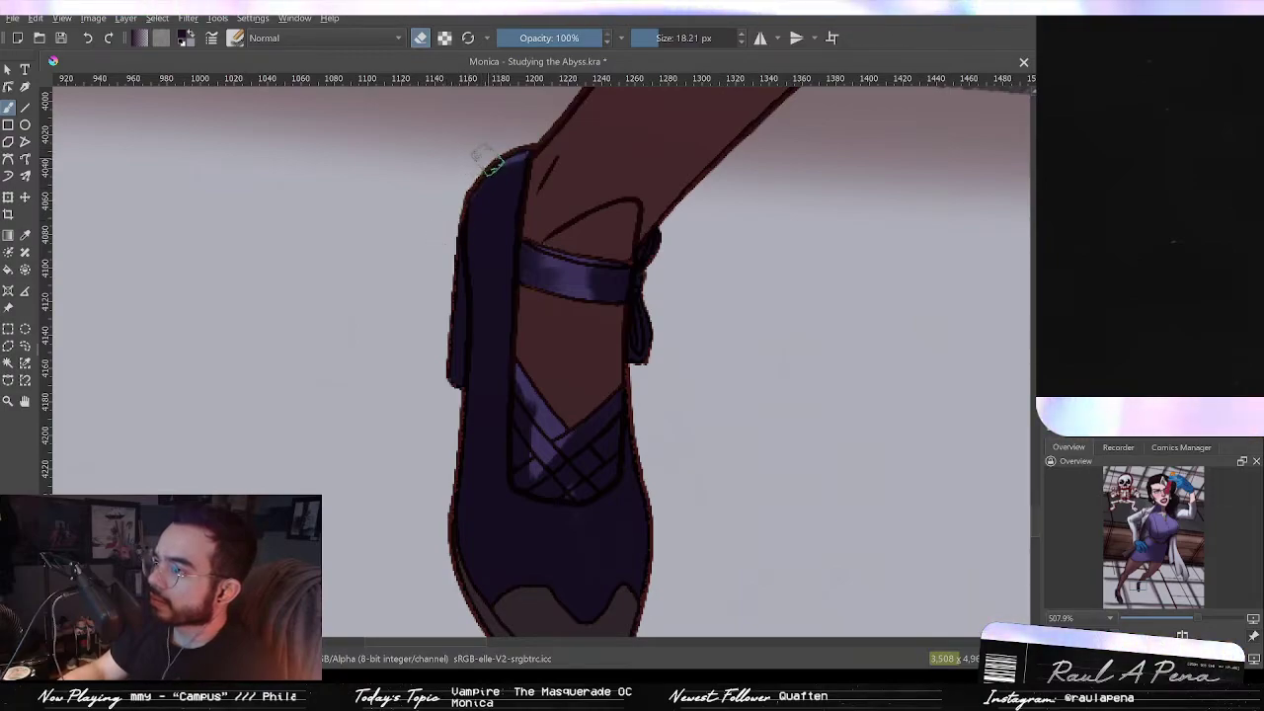
pyautogui.moveTo(448, 288)
pyautogui.mouseDown()
pyautogui.moveTo(440, 367)
pyautogui.moveTo(434, 352)
pyautogui.mouseUp()
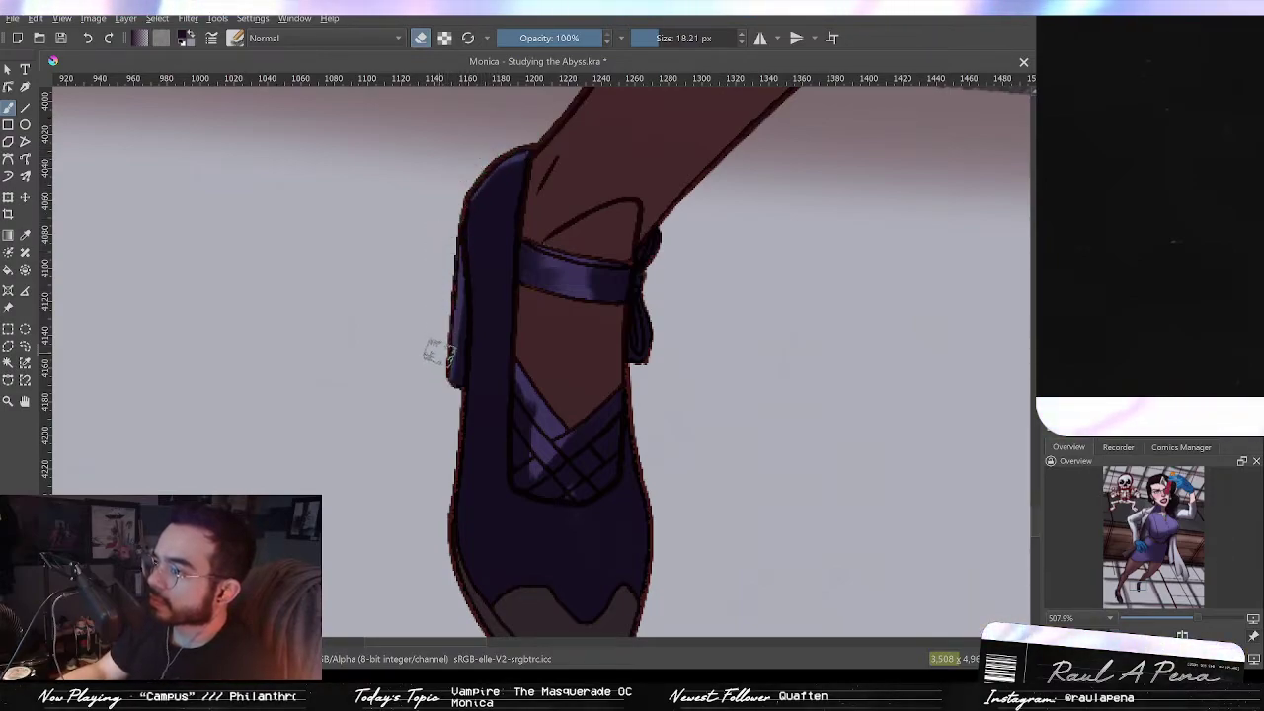
pyautogui.moveTo(480, 316); pyautogui.dragTo(475, 292)
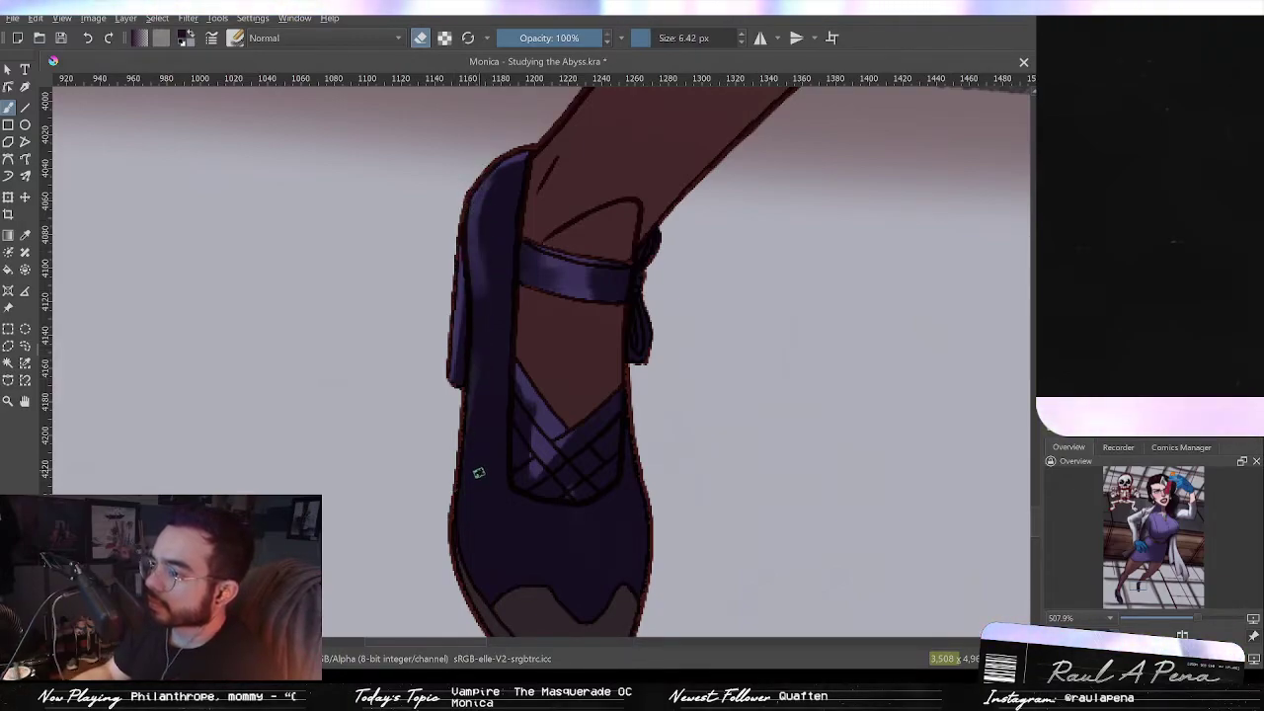
pyautogui.moveTo(463, 495); pyautogui.dragTo(468, 392)
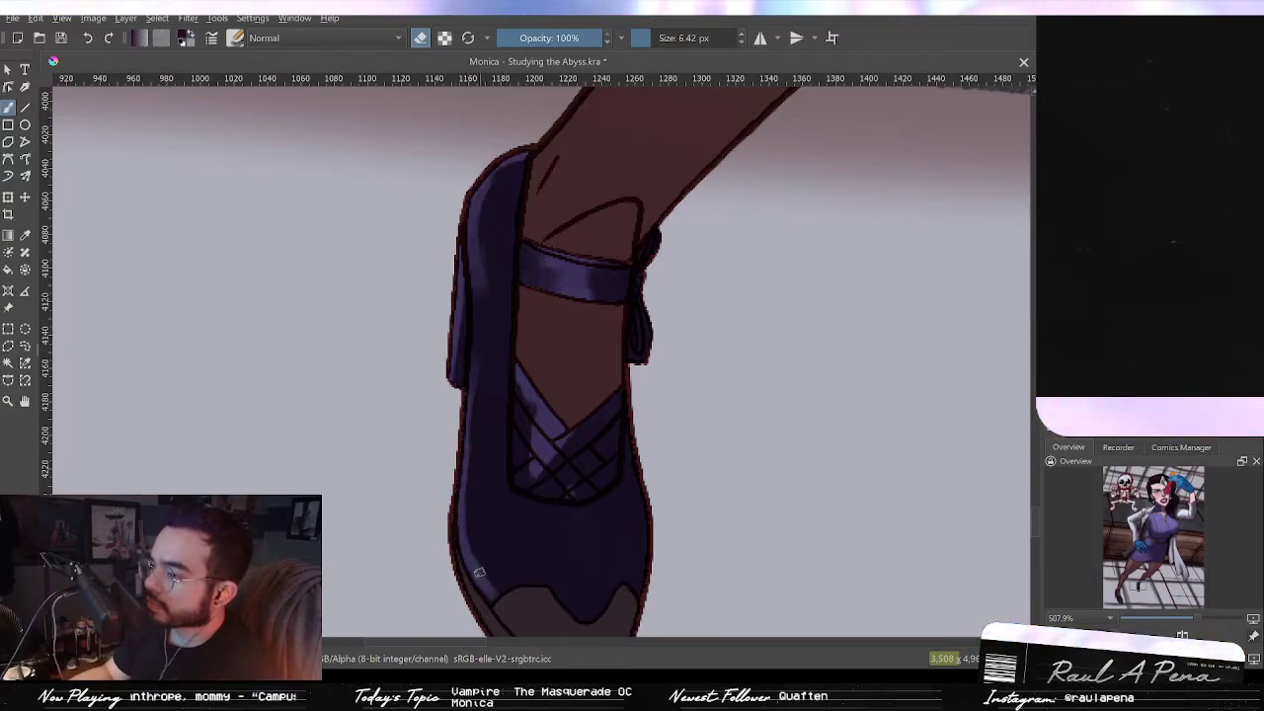
# Step: Erase highlights down the other shoe's toe with a 15.91 px eraser
pyautogui.scroll(-2, 501, 417)
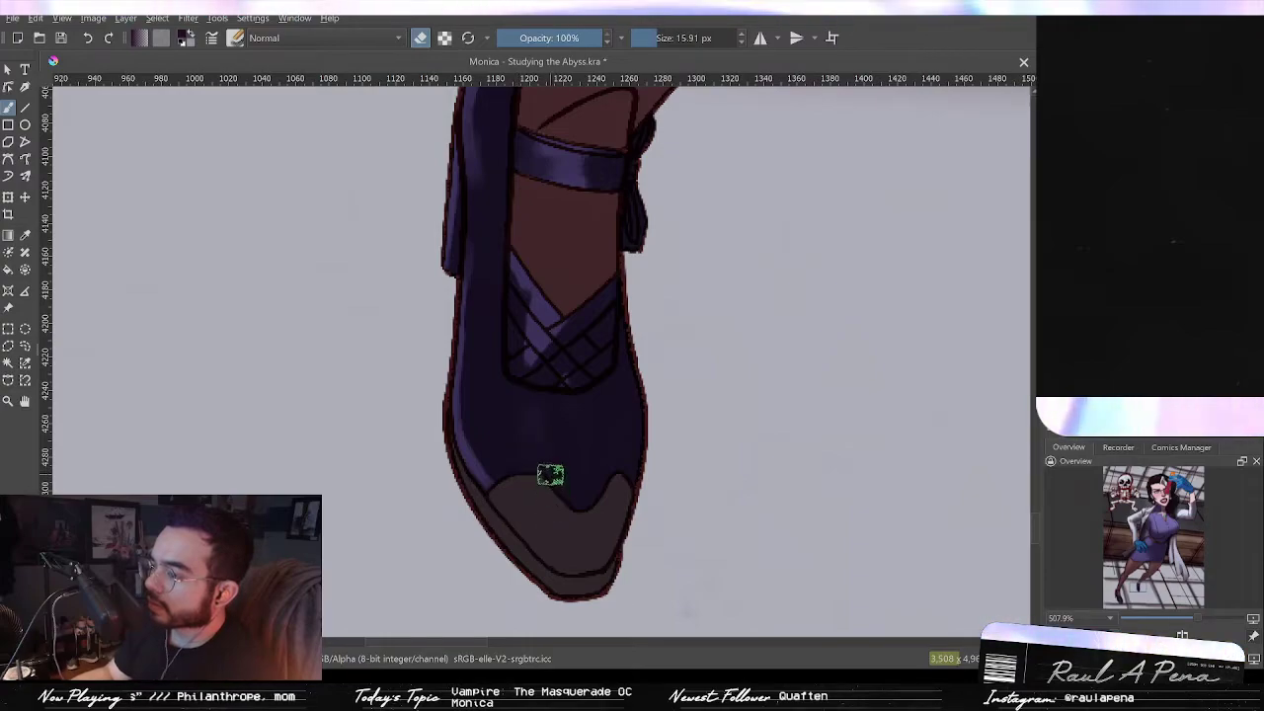
pyautogui.moveTo(519, 400)
pyautogui.mouseDown()
pyautogui.moveTo(530, 466)
pyautogui.moveTo(557, 501)
pyautogui.mouseUp()
pyautogui.moveTo(531, 437); pyautogui.dragTo(559, 504)
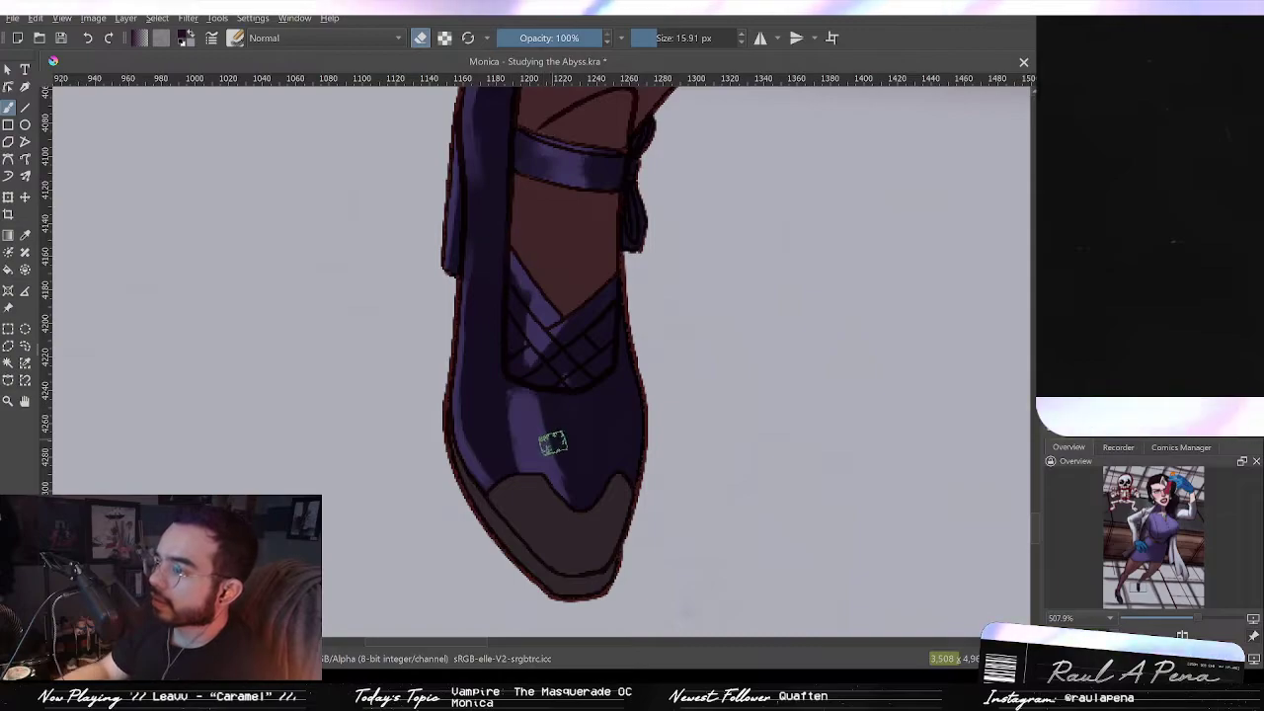
pyautogui.moveTo(543, 385); pyautogui.dragTo(576, 533)
pyautogui.moveTo(556, 424); pyautogui.dragTo(573, 494)
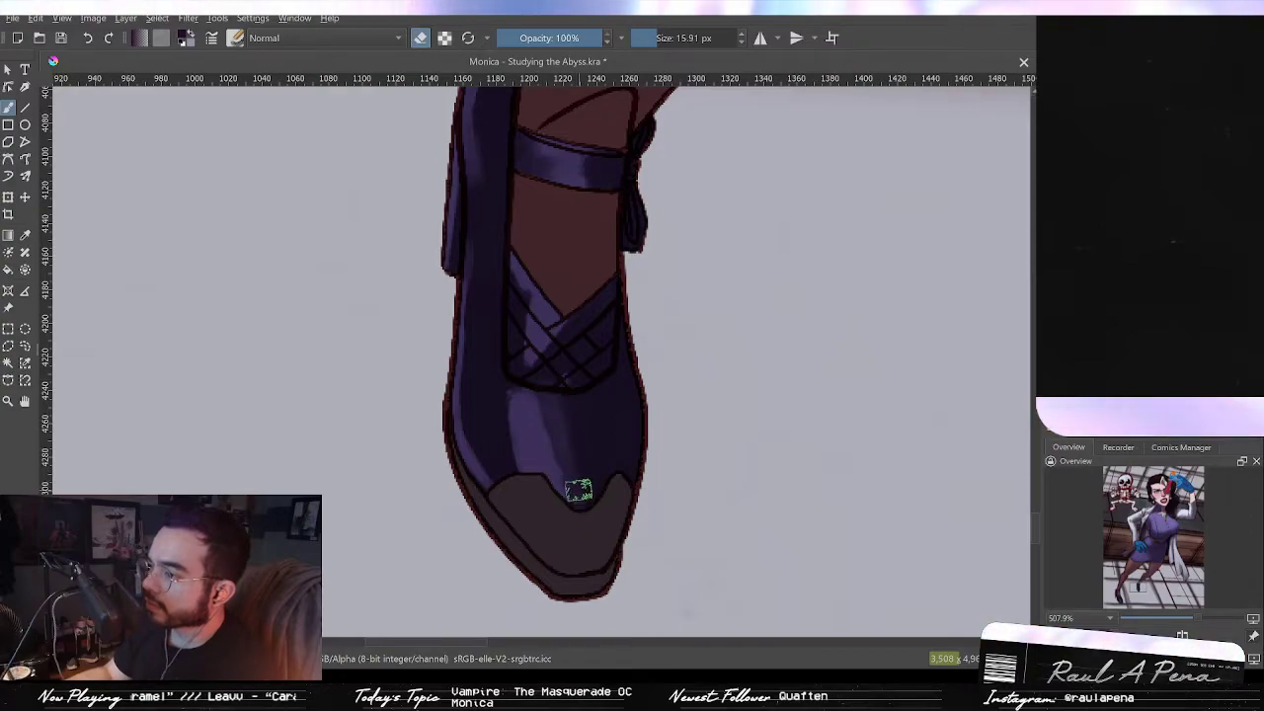
# Step: Erase a thin highlight across the vamp below the crisscross straps with a 4.46 px eraser
pyautogui.moveTo(579, 383); pyautogui.dragTo(603, 391)
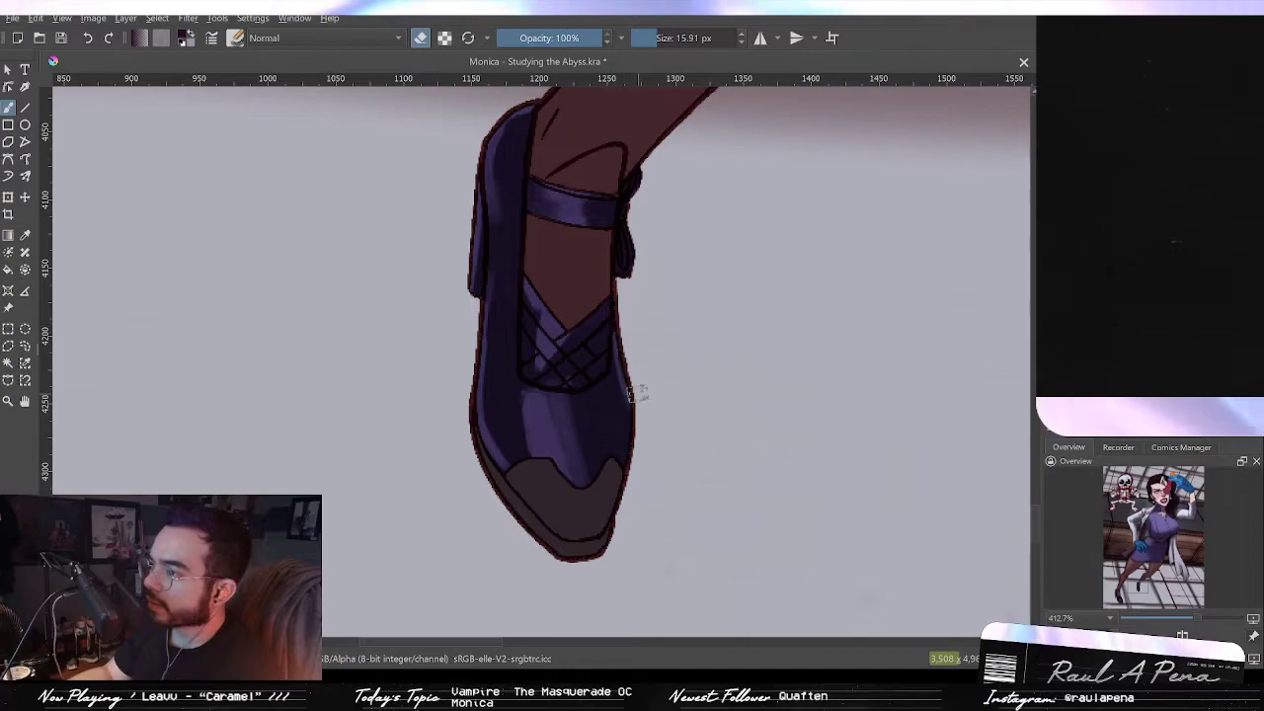
pyautogui.moveTo(606, 383); pyautogui.dragTo(545, 390)
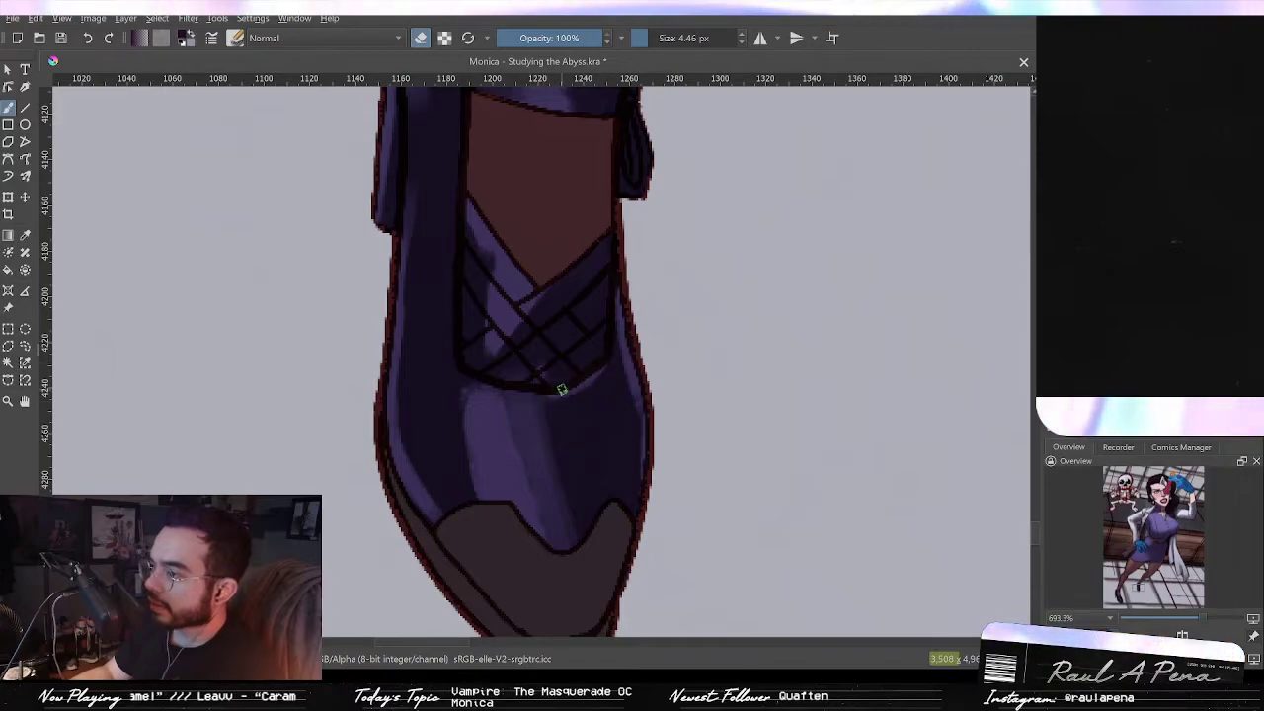
pyautogui.moveTo(551, 392); pyautogui.dragTo(478, 384)
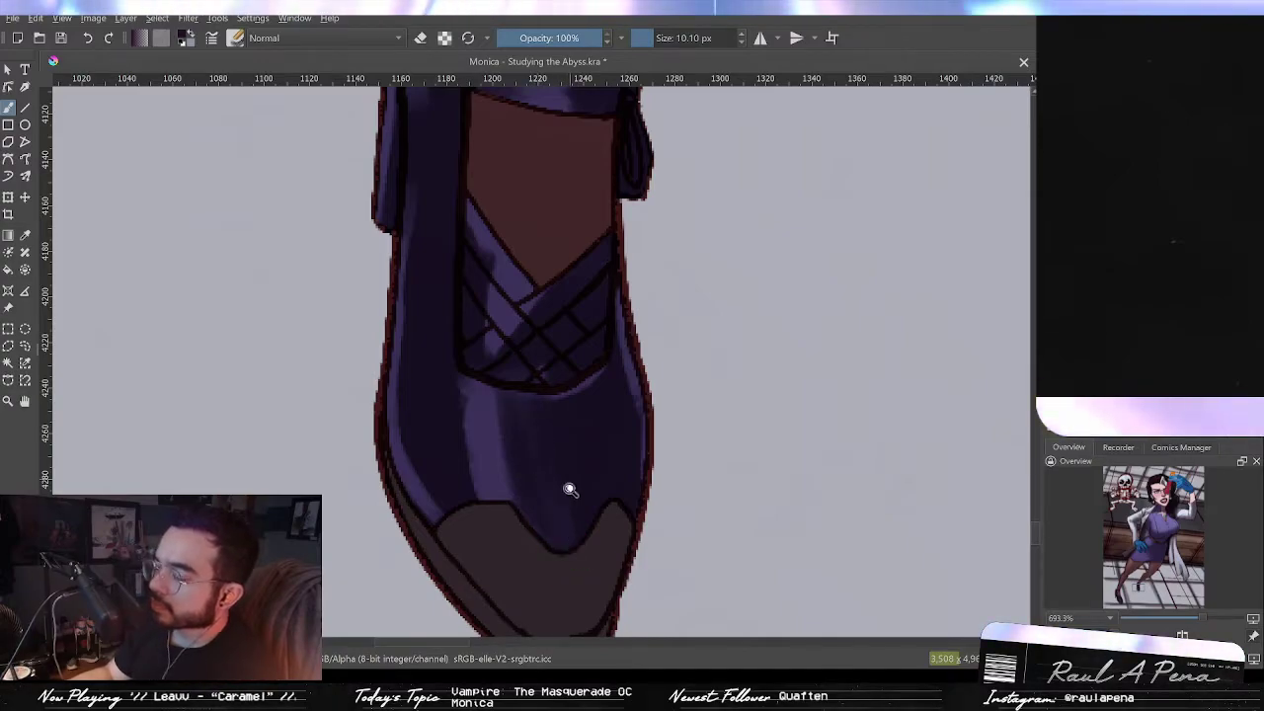
pyautogui.scroll(-5, 564, 483)
pyautogui.scroll(3, 596, 593)
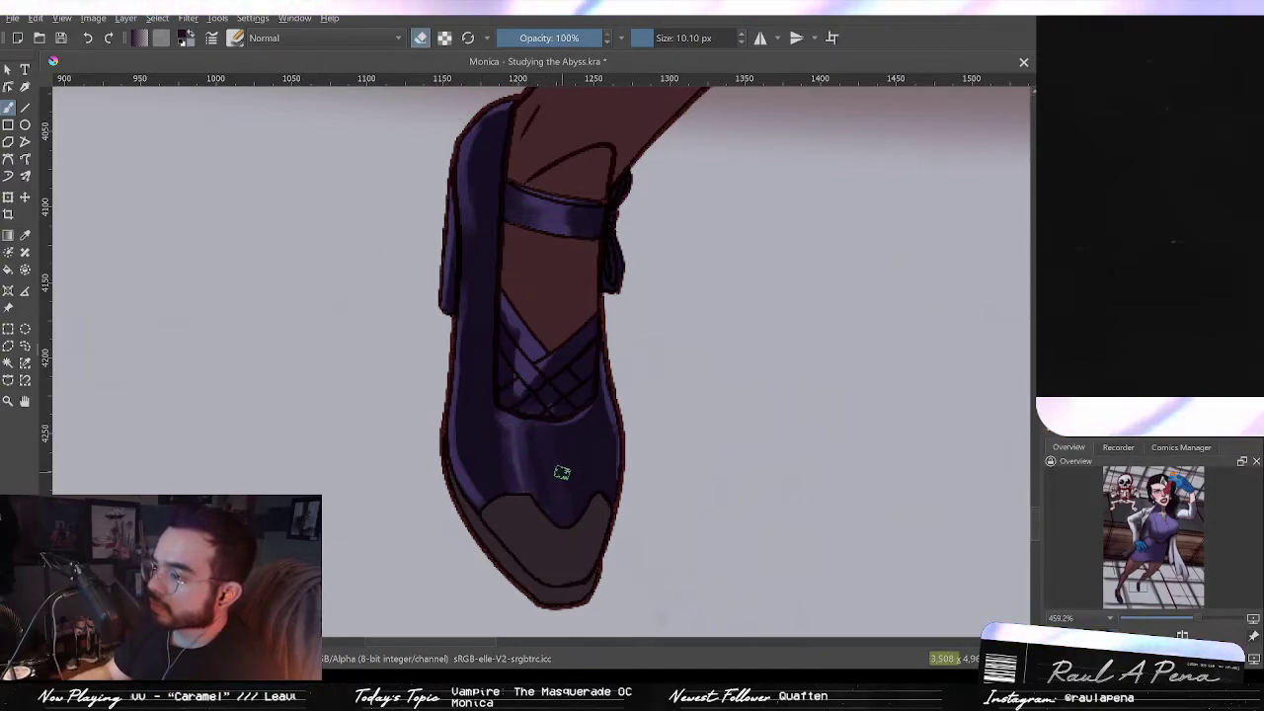
# Step: Paint dark shading strokes on the other shoe's toe with a 19.40 px brush
pyautogui.press('e')
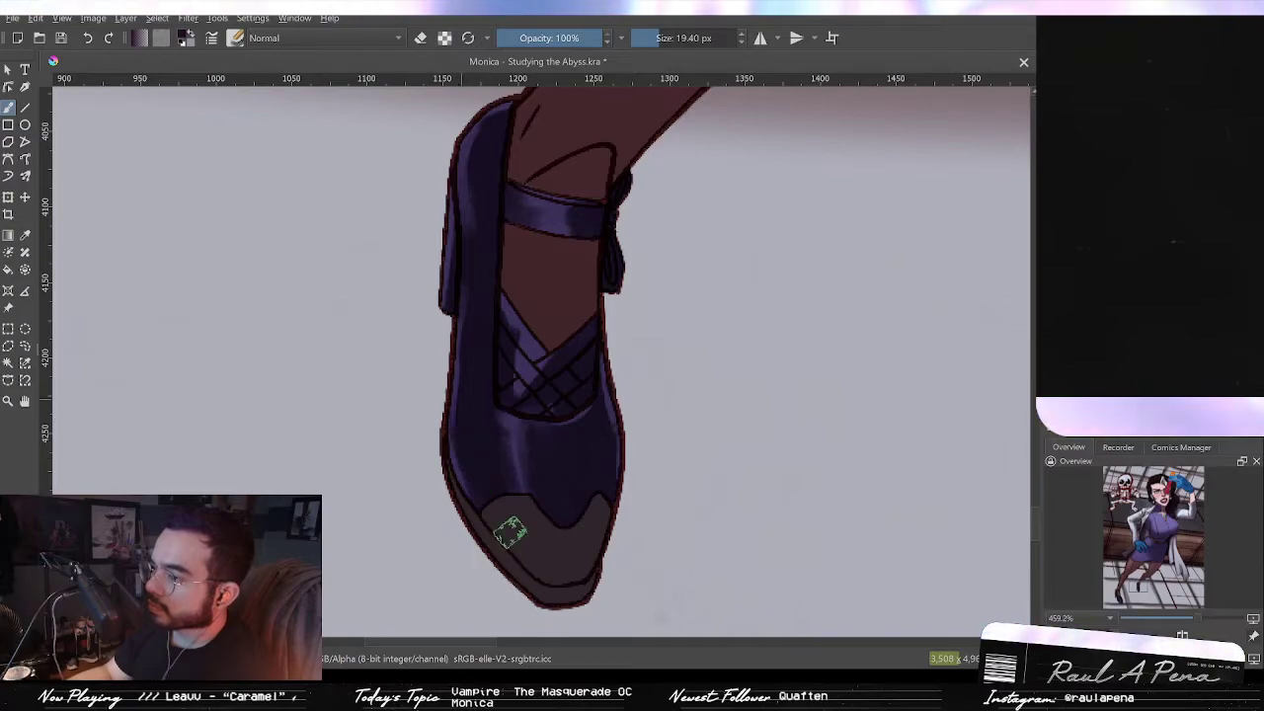
pyautogui.moveTo(514, 434); pyautogui.dragTo(522, 553)
pyautogui.moveTo(523, 484)
pyautogui.mouseDown()
pyautogui.moveTo(537, 338)
pyautogui.moveTo(502, 300)
pyautogui.moveTo(530, 360)
pyautogui.mouseUp()
pyautogui.moveTo(498, 260); pyautogui.dragTo(495, 329)
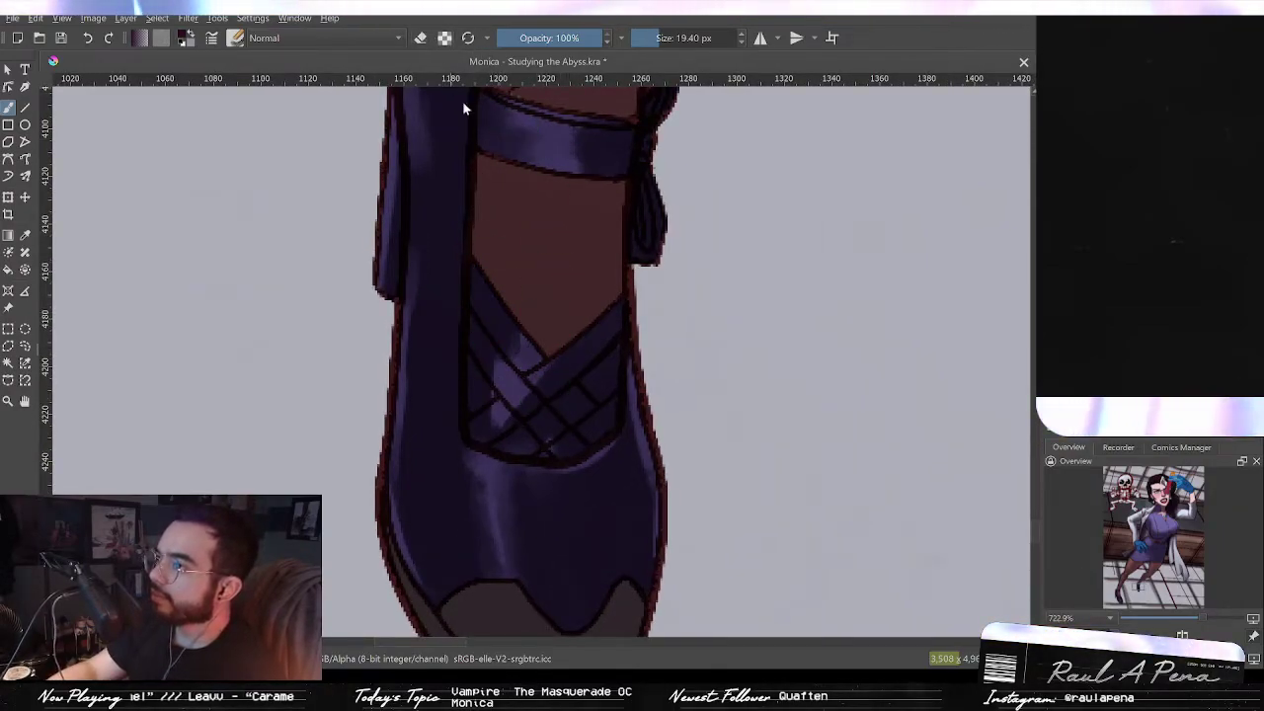
pyautogui.moveTo(514, 316)
pyautogui.mouseDown()
pyautogui.moveTo(463, 318)
pyautogui.moveTo(514, 314)
pyautogui.mouseUp()
# Step: Paint dark over the crisscross straps with an 8.37 px brush
pyautogui.press('e')
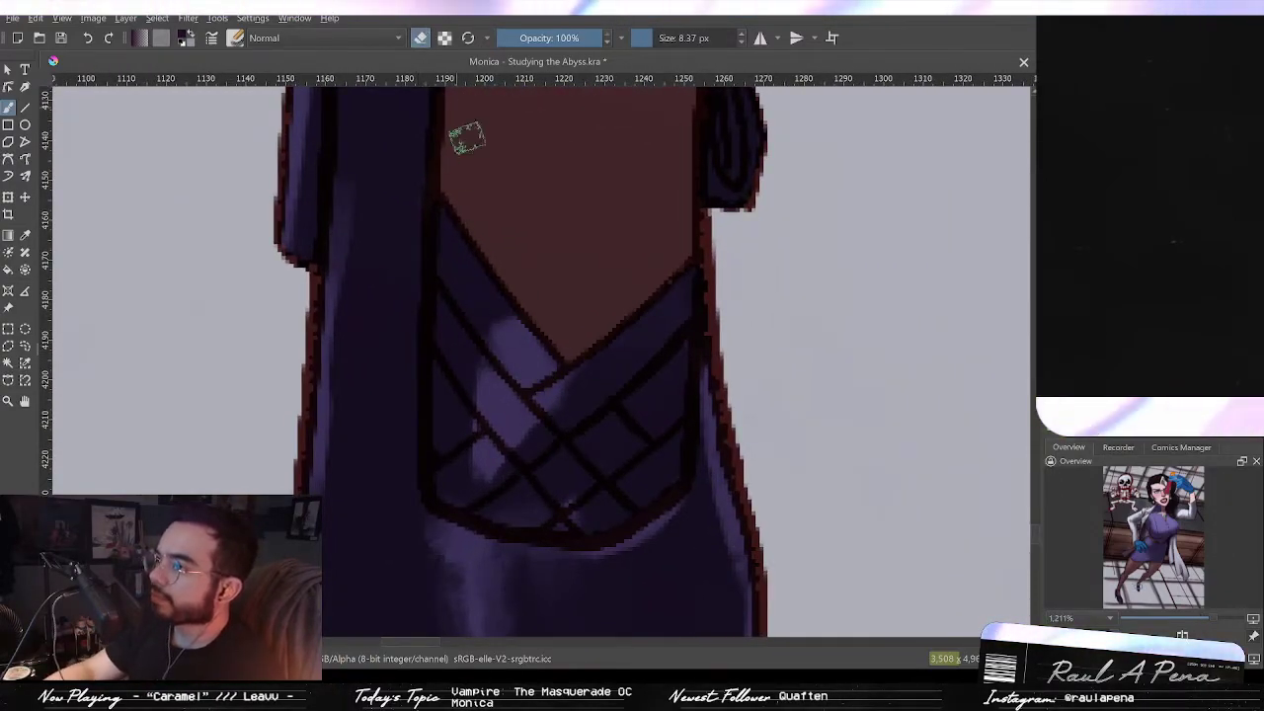
pyautogui.click(421, 39)
pyautogui.moveTo(539, 331)
pyautogui.mouseDown()
pyautogui.moveTo(541, 364)
pyautogui.moveTo(504, 307)
pyautogui.moveTo(547, 437)
pyautogui.moveTo(472, 367)
pyautogui.moveTo(452, 425)
pyautogui.mouseUp()
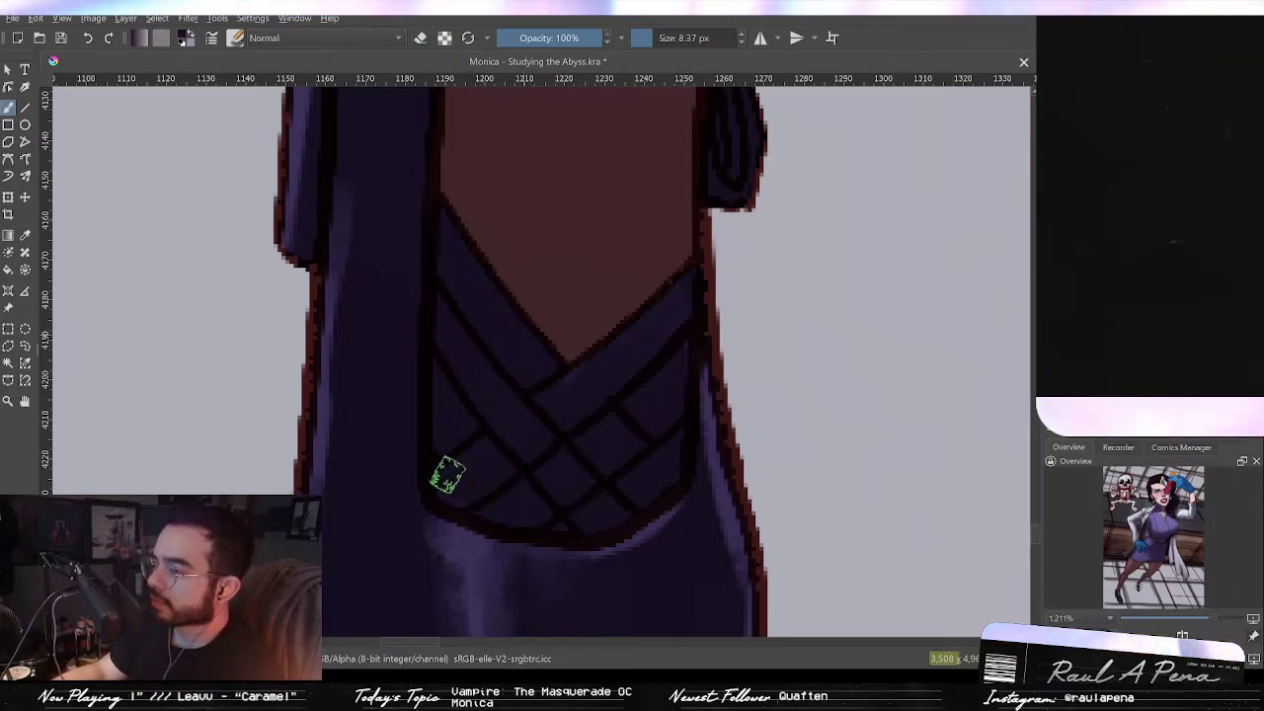
# Step: Erase small highlights on the crisscross straps
pyautogui.click(424, 39)
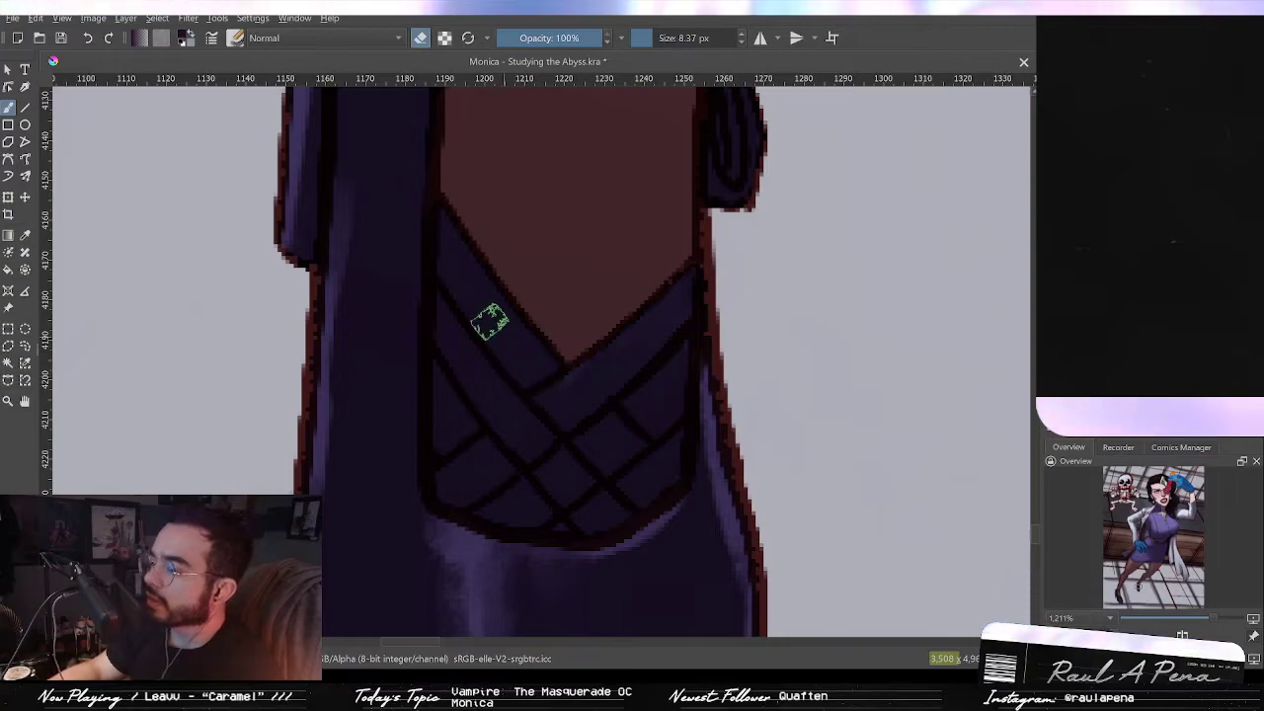
pyautogui.moveTo(502, 334)
pyautogui.mouseDown()
pyautogui.moveTo(480, 293)
pyautogui.moveTo(525, 360)
pyautogui.moveTo(492, 328)
pyautogui.moveTo(510, 359)
pyautogui.moveTo(522, 286)
pyautogui.mouseUp()
pyautogui.moveTo(565, 401)
pyautogui.mouseDown()
pyautogui.moveTo(553, 401)
pyautogui.moveTo(571, 371)
pyautogui.moveTo(585, 373)
pyautogui.mouseUp()
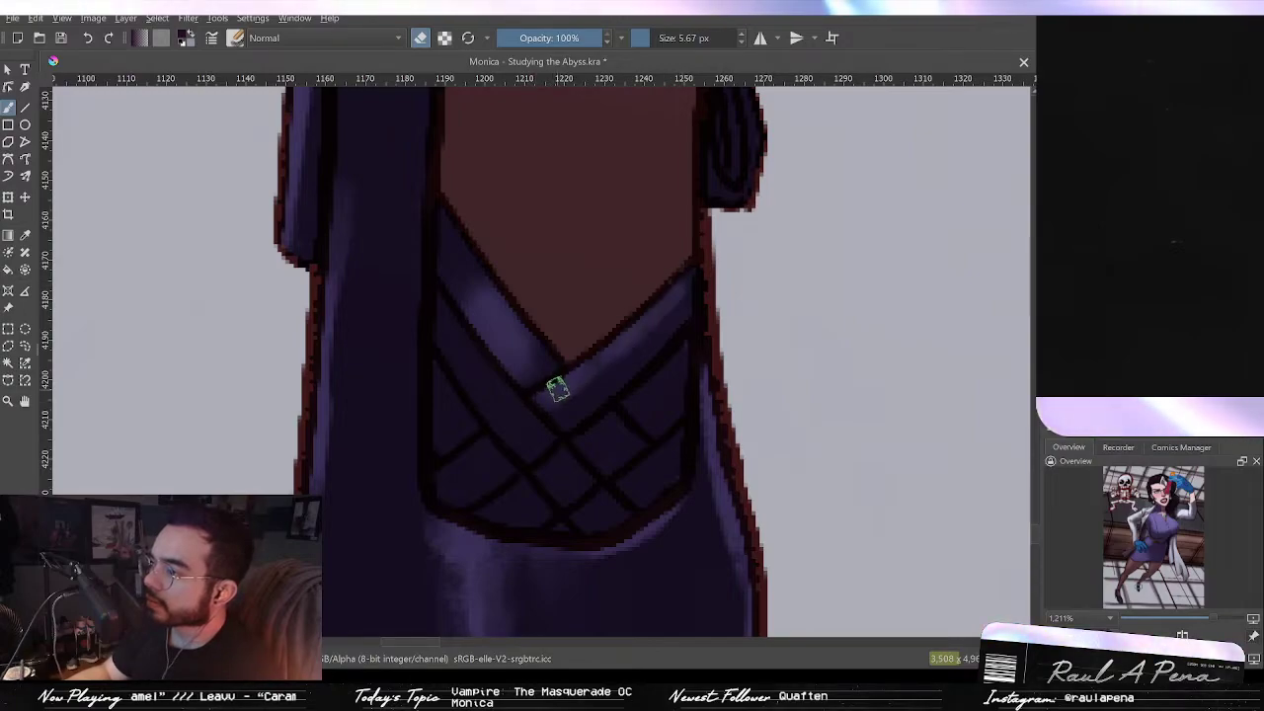
# Step: Erase light highlight bands across the crisscross straps of the front shoe with the 5.67 px eraser
pyautogui.moveTo(492, 394); pyautogui.dragTo(525, 415)
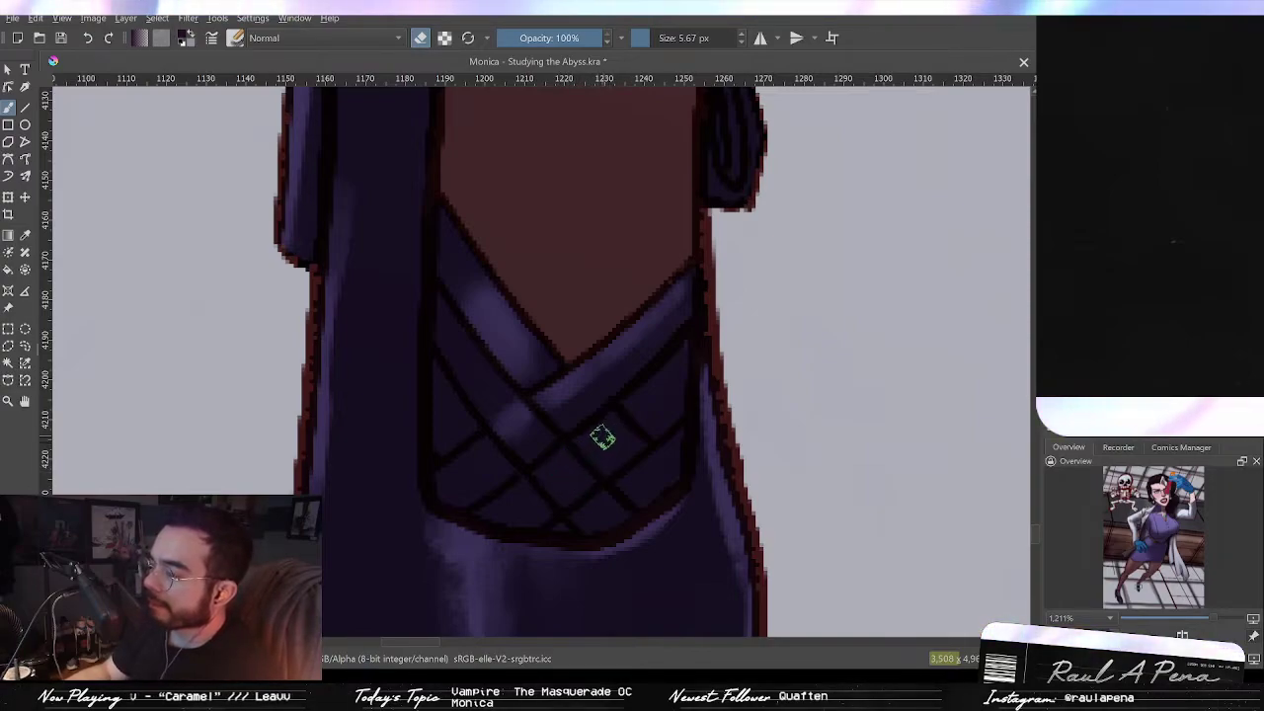
pyautogui.moveTo(589, 428)
pyautogui.mouseDown()
pyautogui.moveTo(602, 443)
pyautogui.moveTo(628, 415)
pyautogui.mouseUp()
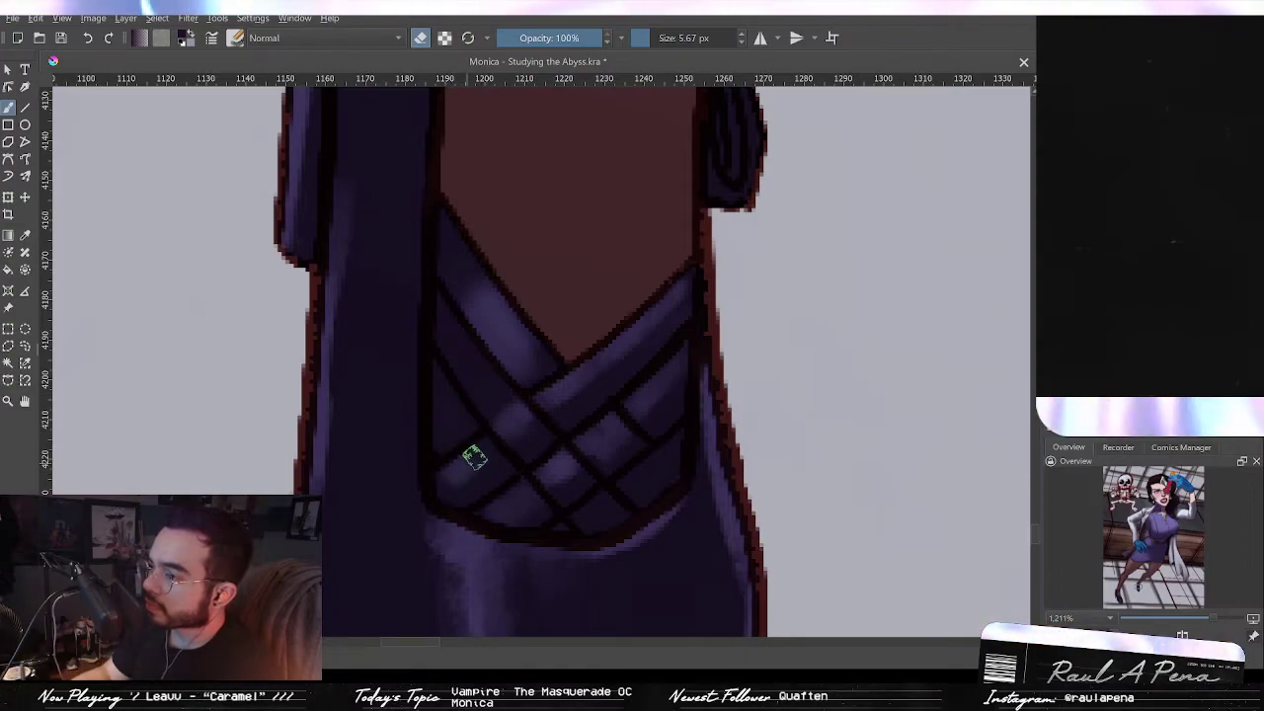
pyautogui.moveTo(502, 441)
pyautogui.mouseDown()
pyautogui.moveTo(503, 485)
pyautogui.moveTo(491, 418)
pyautogui.moveTo(451, 356)
pyautogui.mouseUp()
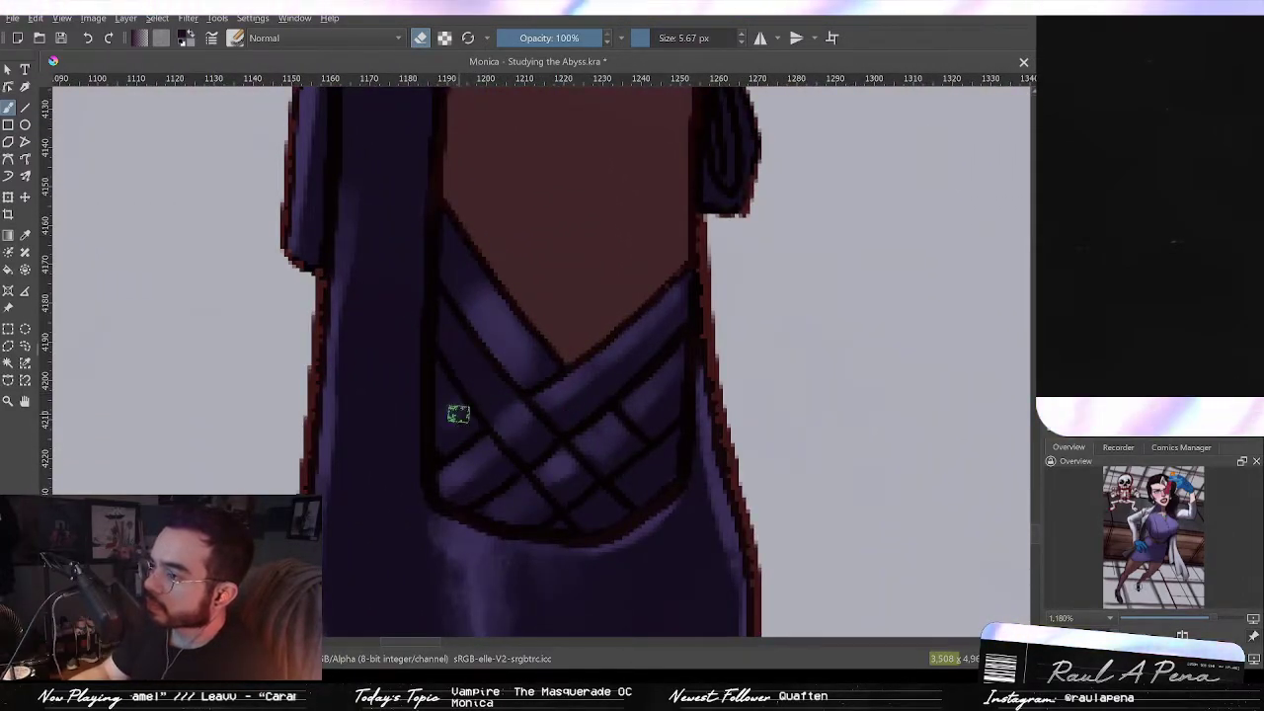
pyautogui.moveTo(640, 353)
pyautogui.mouseDown()
pyautogui.moveTo(640, 392)
pyautogui.moveTo(655, 404)
pyautogui.moveTo(643, 412)
pyautogui.mouseUp()
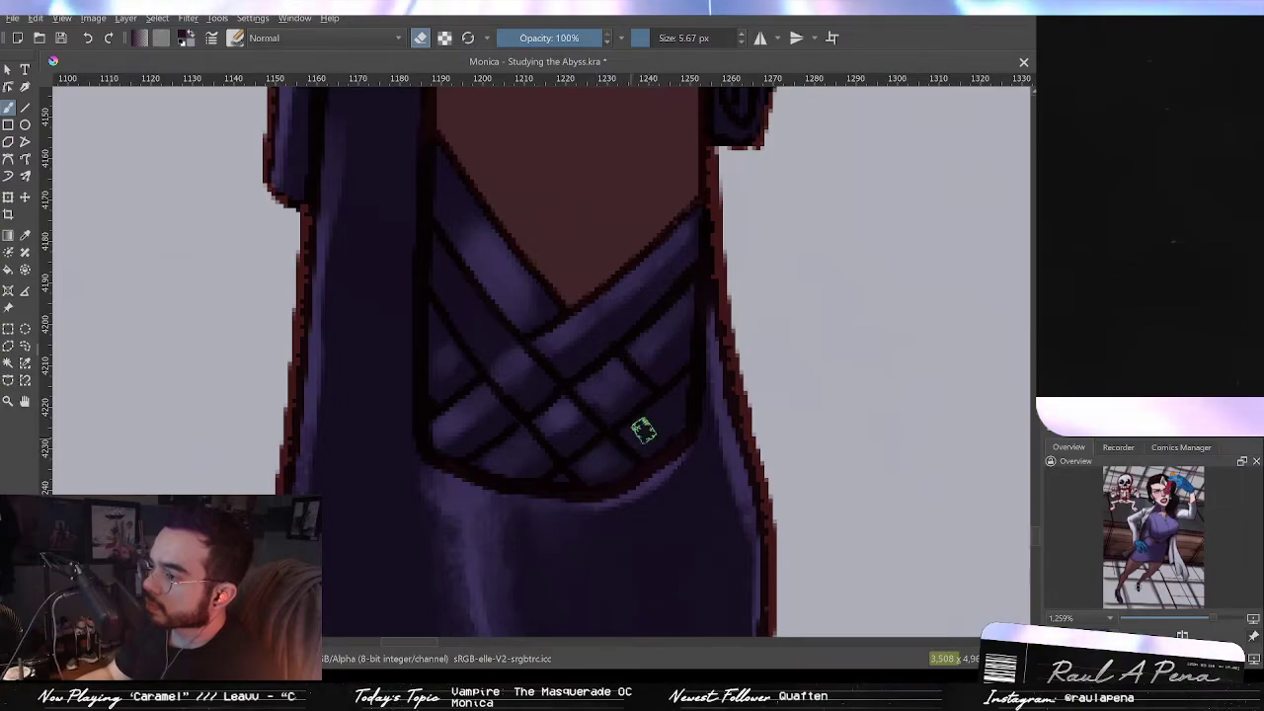
pyautogui.moveTo(677, 372); pyautogui.dragTo(595, 559)
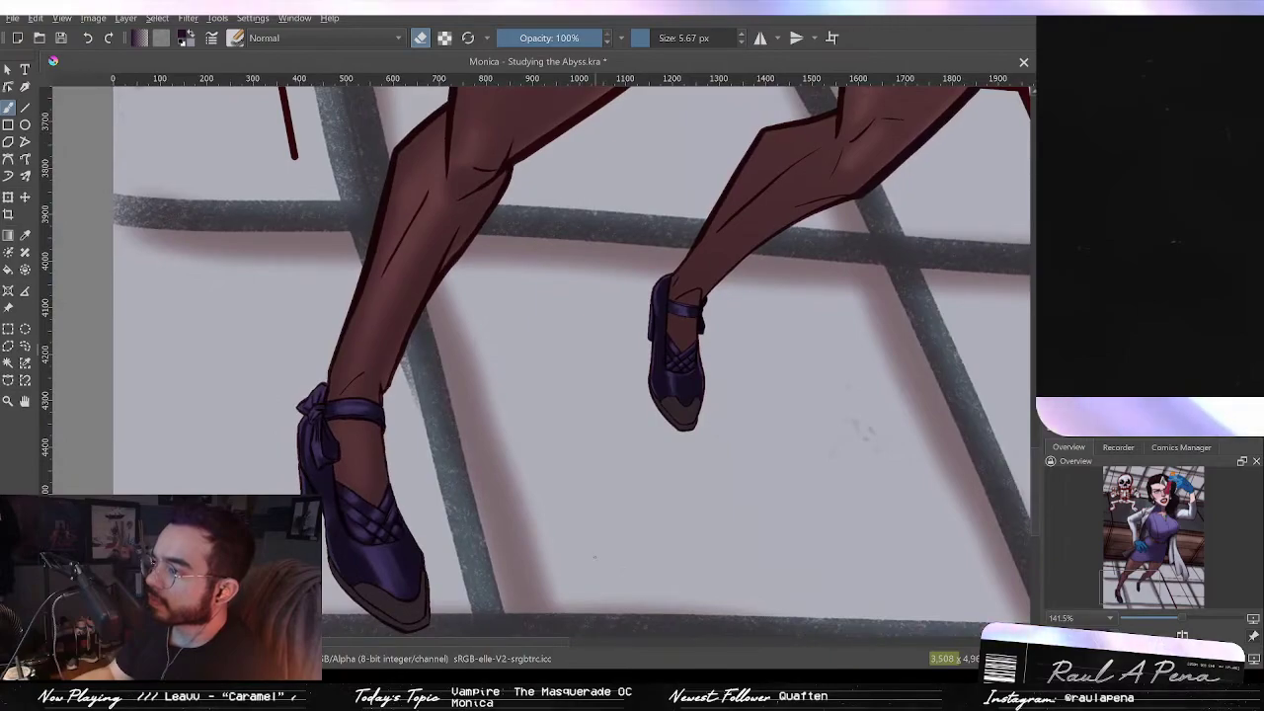
# Step: Review the legs and shoes at several zoom levels and save the painting
pyautogui.press('2')
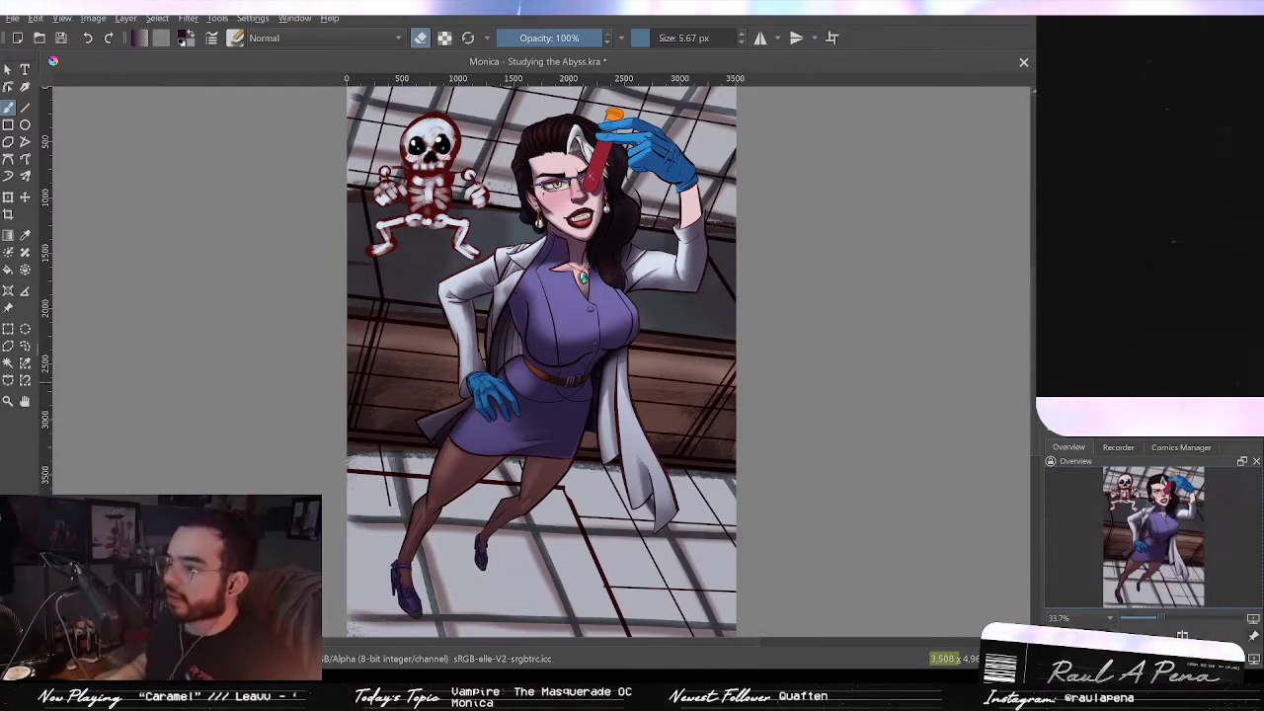
pyautogui.scroll(5, 571, 512)
pyautogui.moveTo(474, 612); pyautogui.dragTo(908, 431)
pyautogui.moveTo(719, 281); pyautogui.dragTo(971, 153)
pyautogui.moveTo(757, 316); pyautogui.dragTo(806, 280)
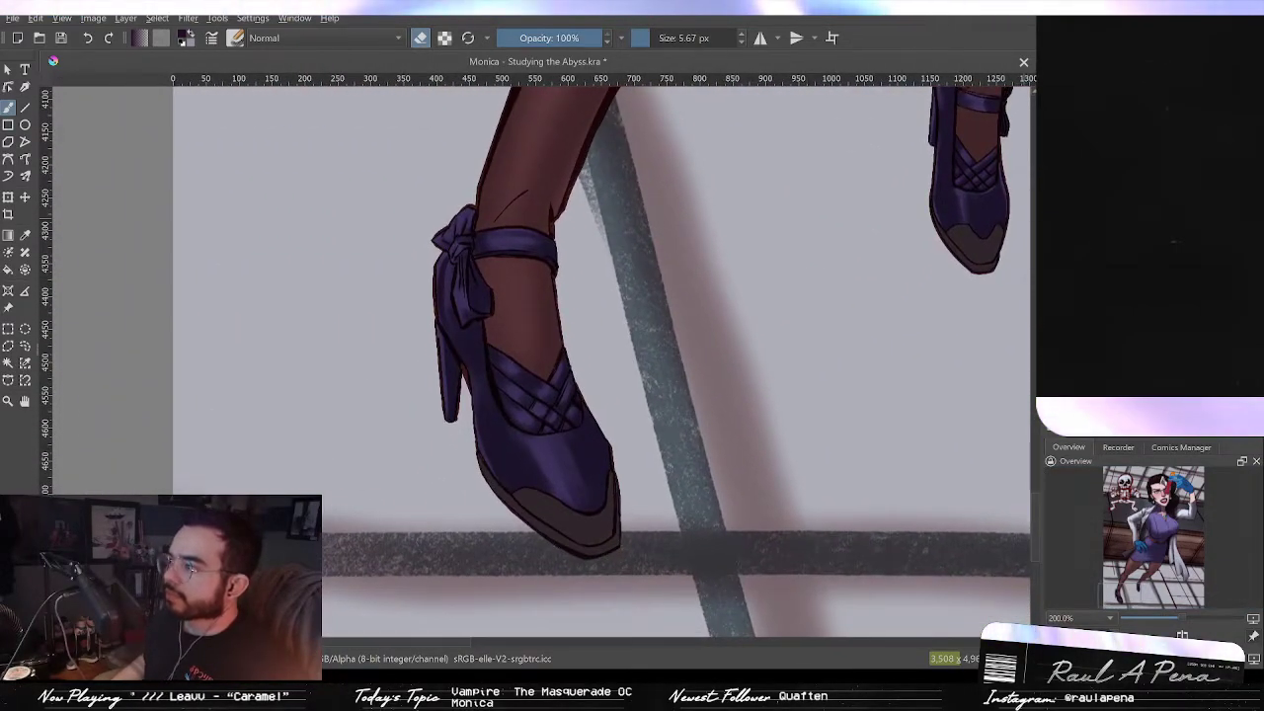
pyautogui.moveTo(998, 184); pyautogui.dragTo(833, 381)
pyautogui.moveTo(892, 310); pyautogui.dragTo(860, 412)
pyautogui.scroll(-2, 891, 351)
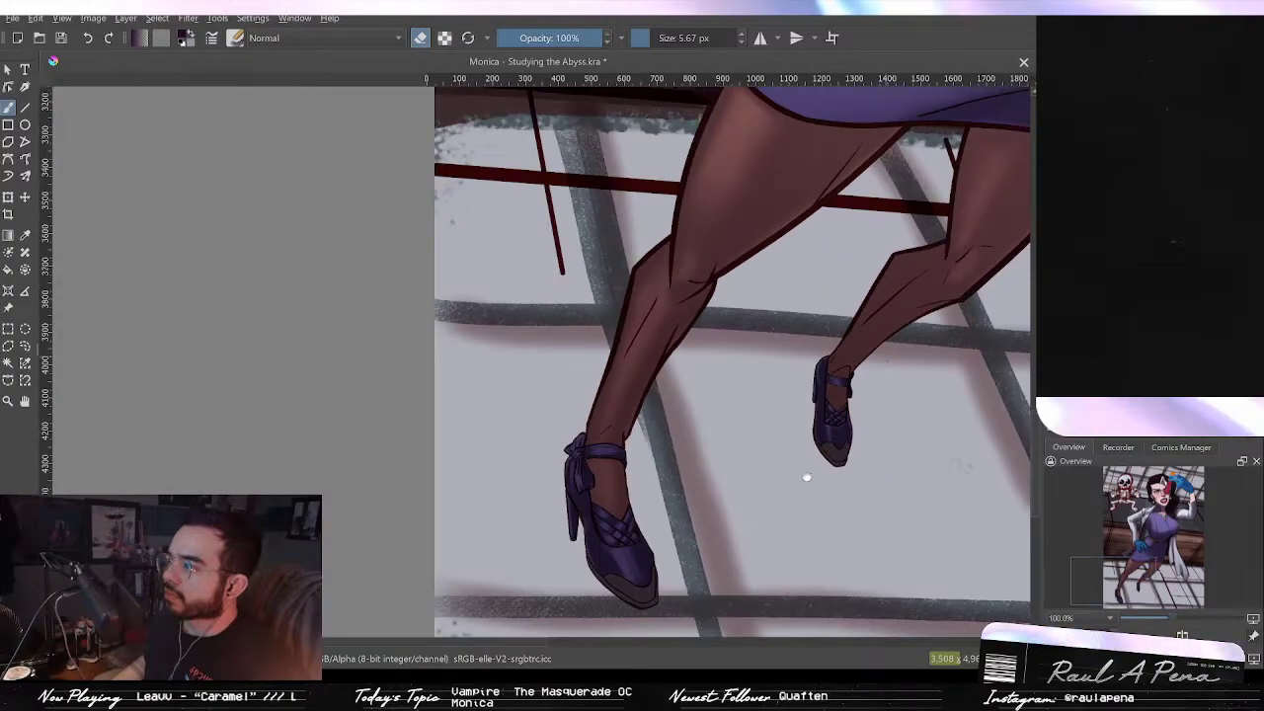
pyautogui.moveTo(807, 477); pyautogui.dragTo(716, 623)
pyautogui.moveTo(977, 267); pyautogui.dragTo(797, 291)
pyautogui.scroll(-1, 805, 429)
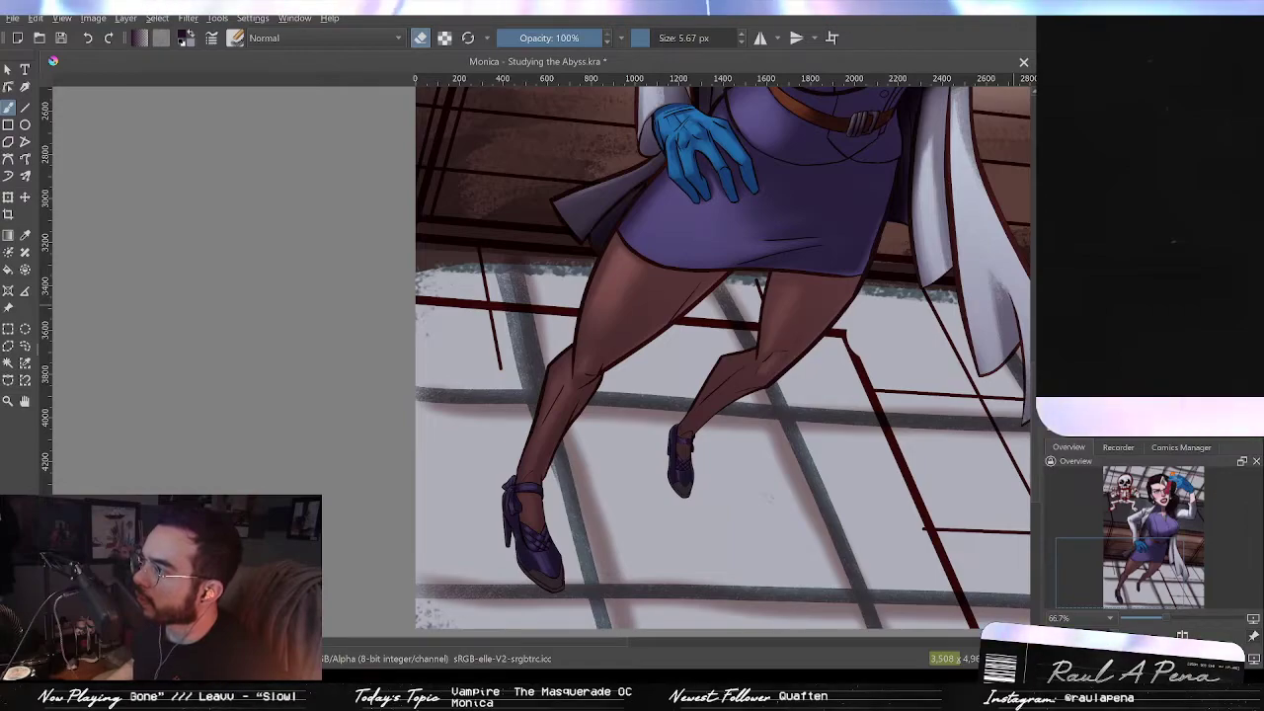
pyautogui.moveTo(705, 286); pyautogui.dragTo(644, 376)
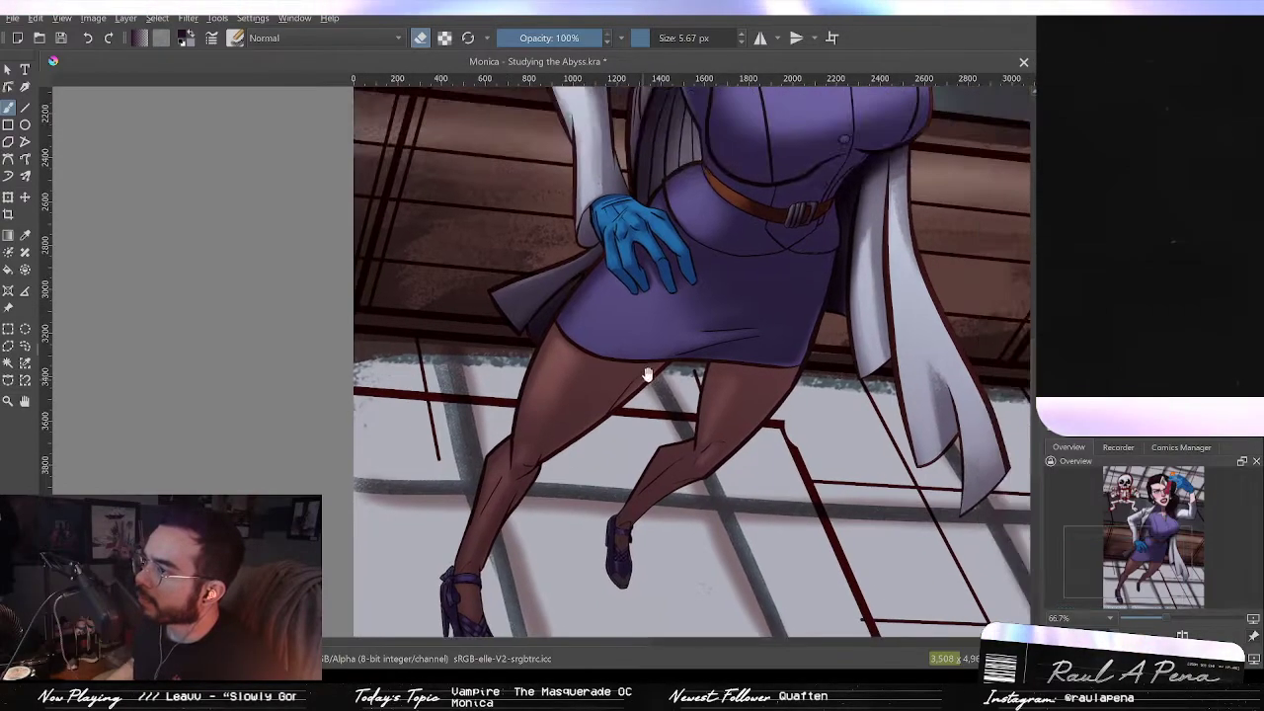
pyautogui.scroll(-1, 769, 320)
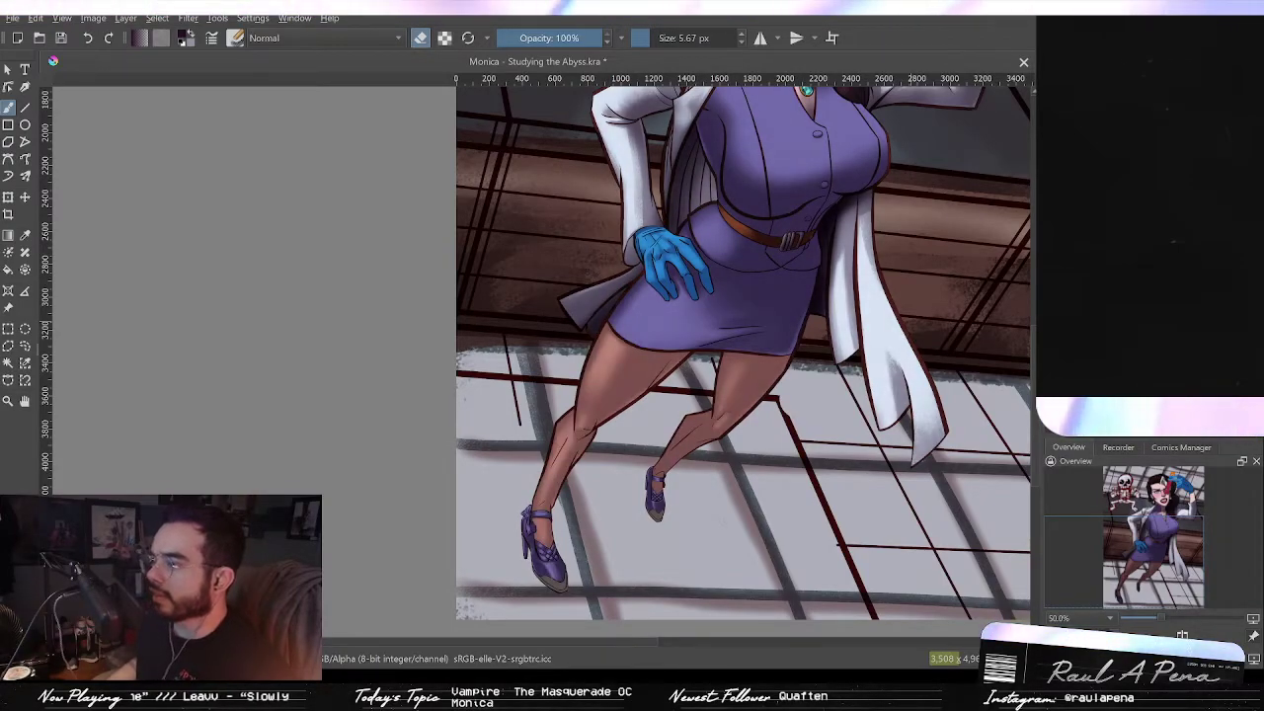
pyautogui.click(1047, 253)
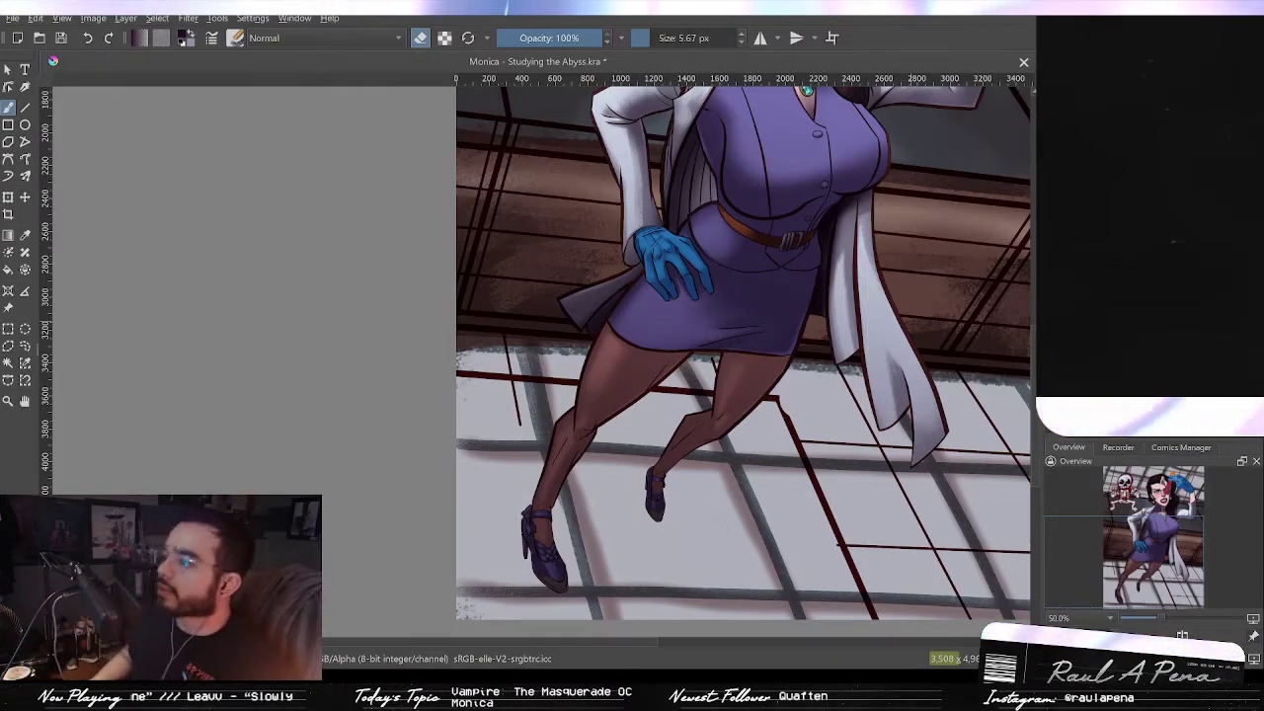
pyautogui.hotkey('ctrl', 's')
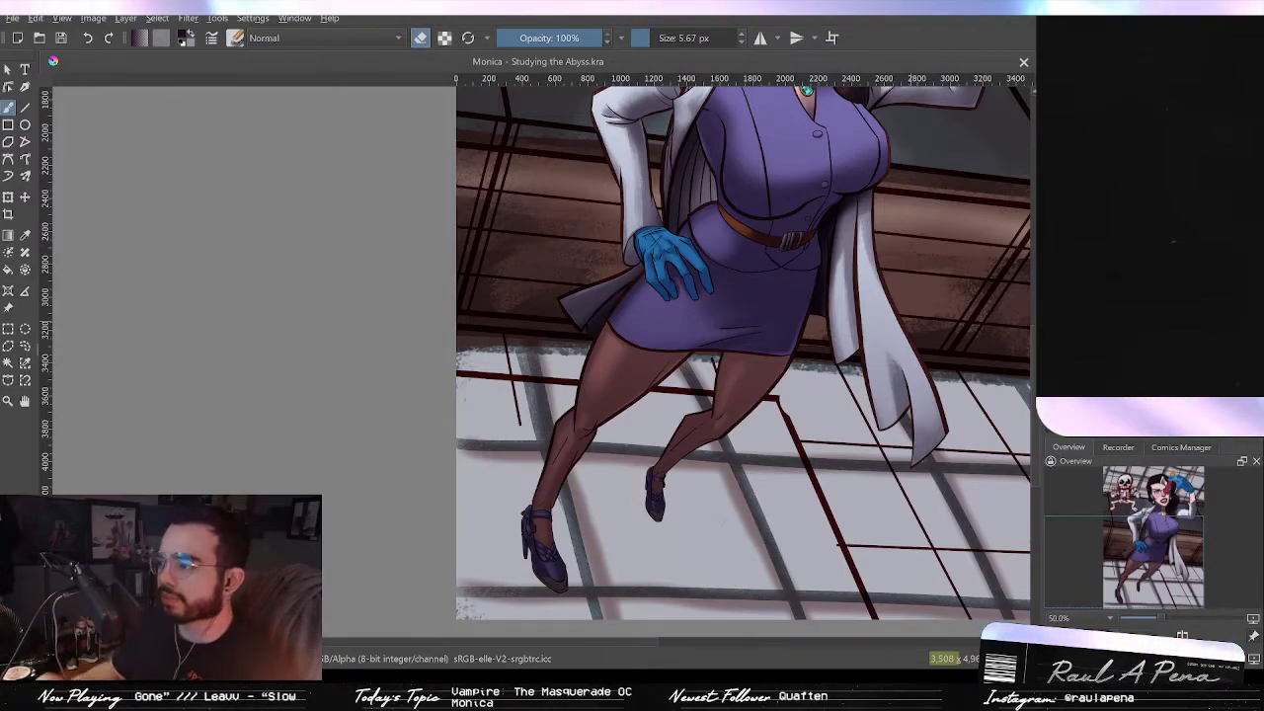
# Step: Try painting a dark stroke on the test tube just below the lens sparkle
pyautogui.scroll(1, 785, 176)
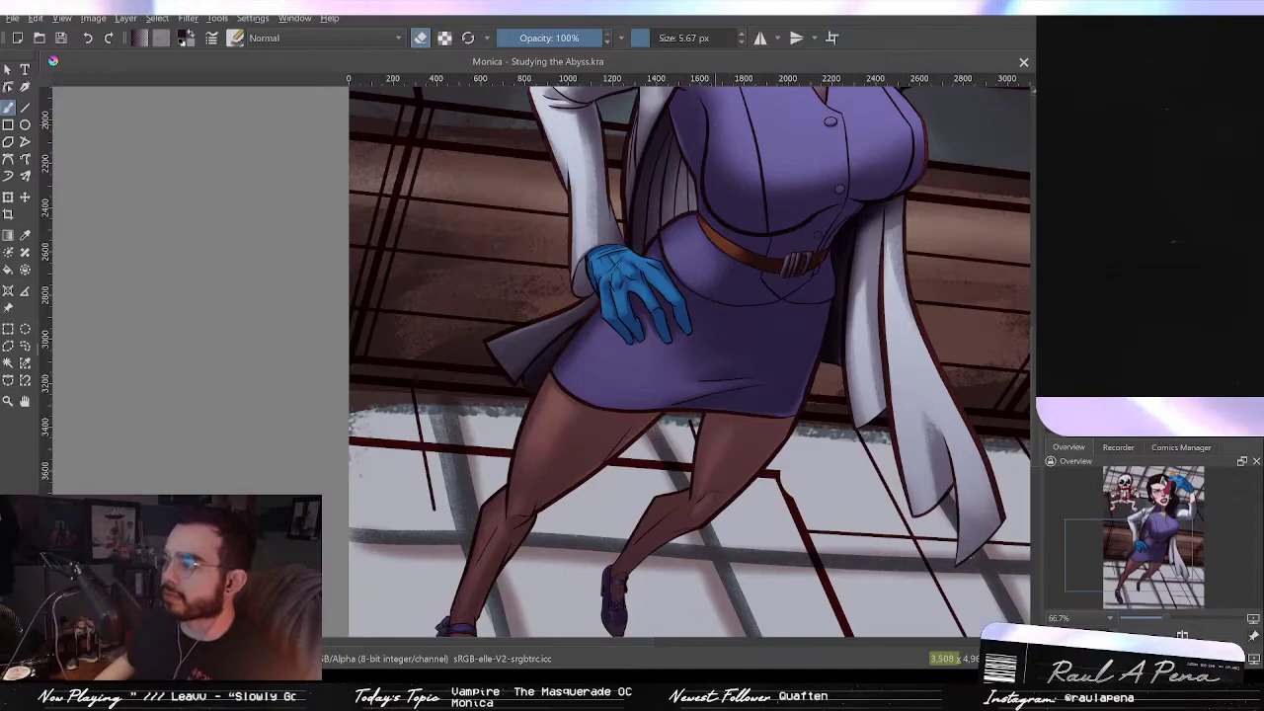
pyautogui.moveTo(785, 175); pyautogui.dragTo(762, 308)
pyautogui.moveTo(860, 277); pyautogui.dragTo(741, 337)
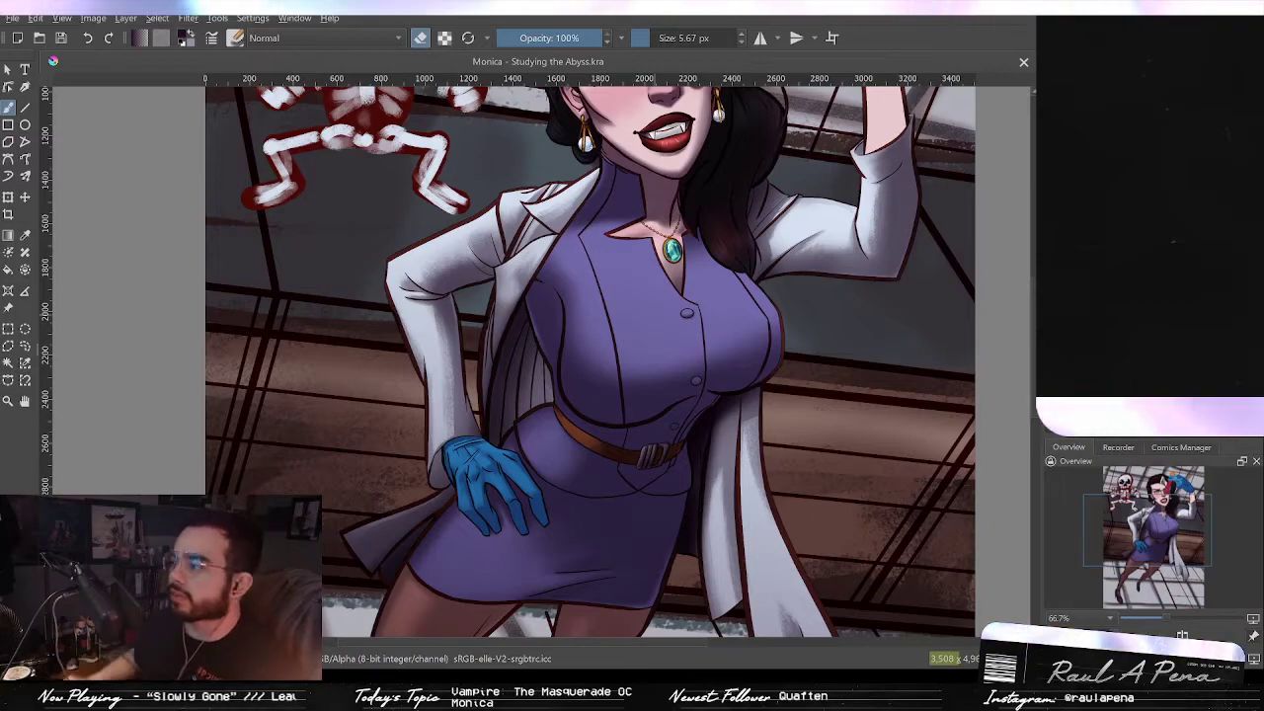
pyautogui.moveTo(729, 183); pyautogui.dragTo(761, 40)
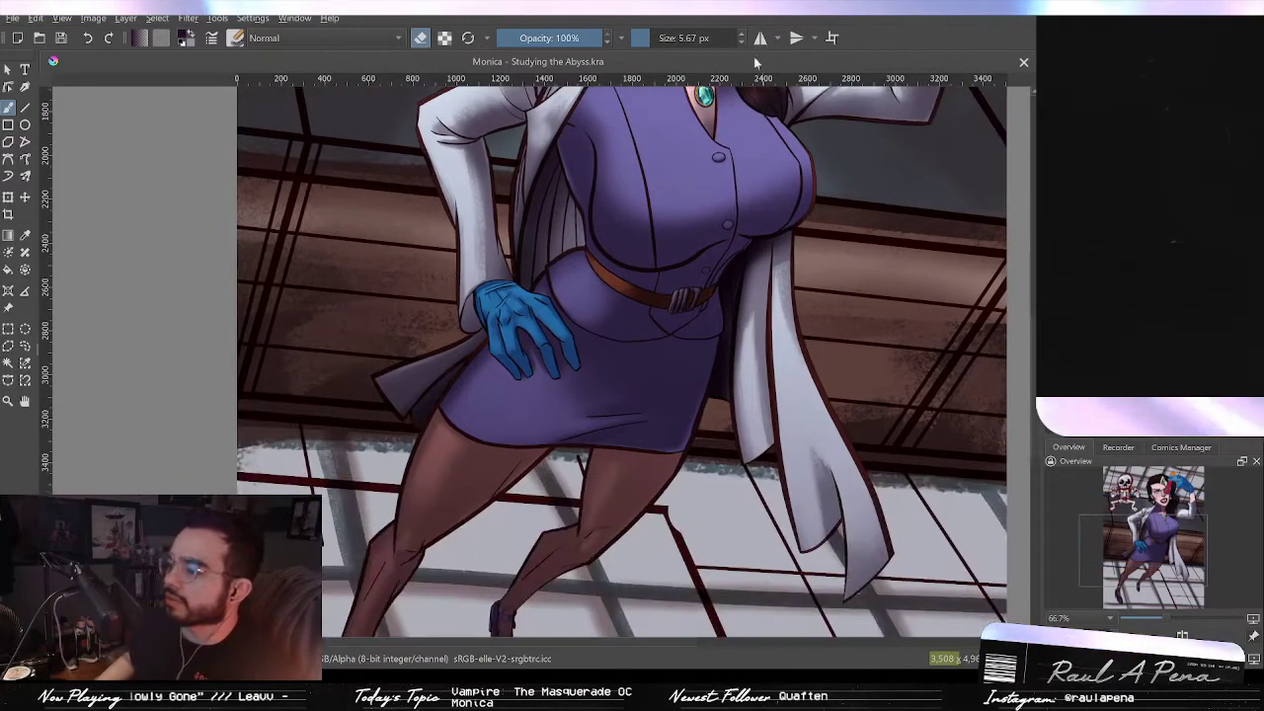
pyautogui.moveTo(692, 156); pyautogui.dragTo(710, 60)
pyautogui.moveTo(635, 275); pyautogui.dragTo(572, 652)
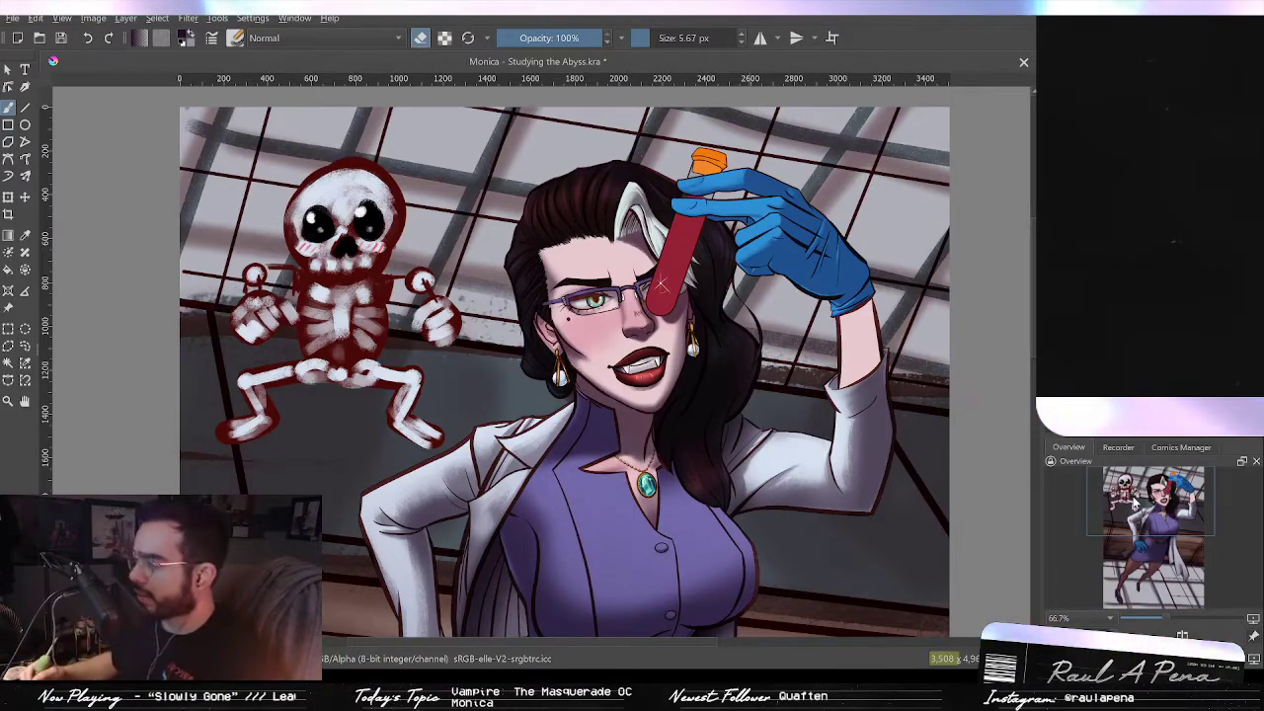
pyautogui.moveTo(677, 348); pyautogui.dragTo(712, 434)
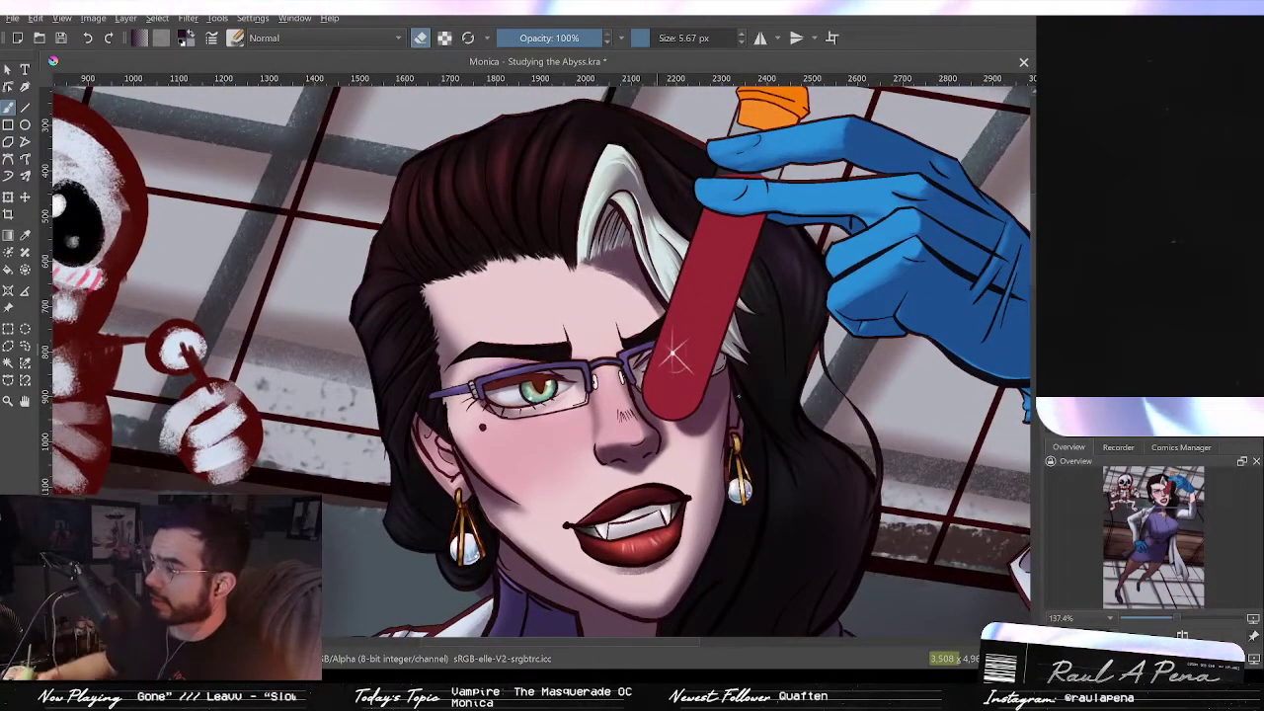
pyautogui.moveTo(651, 370); pyautogui.dragTo(686, 351)
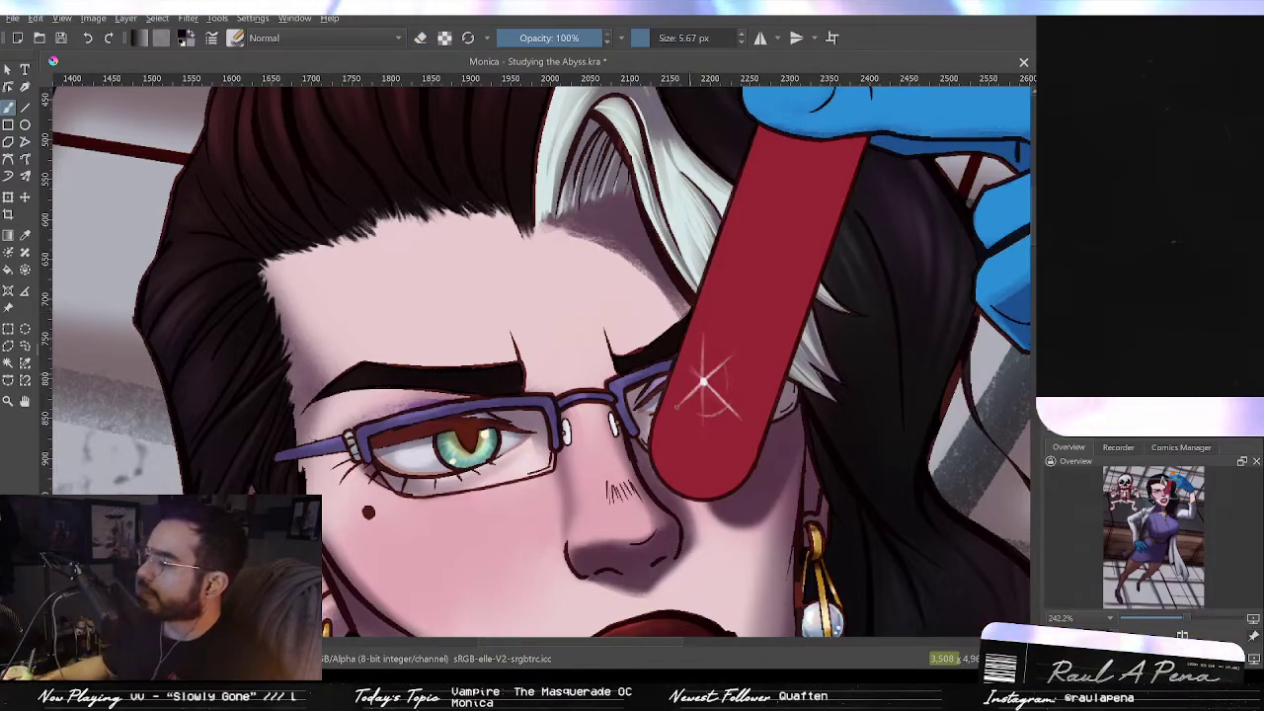
pyautogui.moveTo(684, 443); pyautogui.dragTo(705, 456)
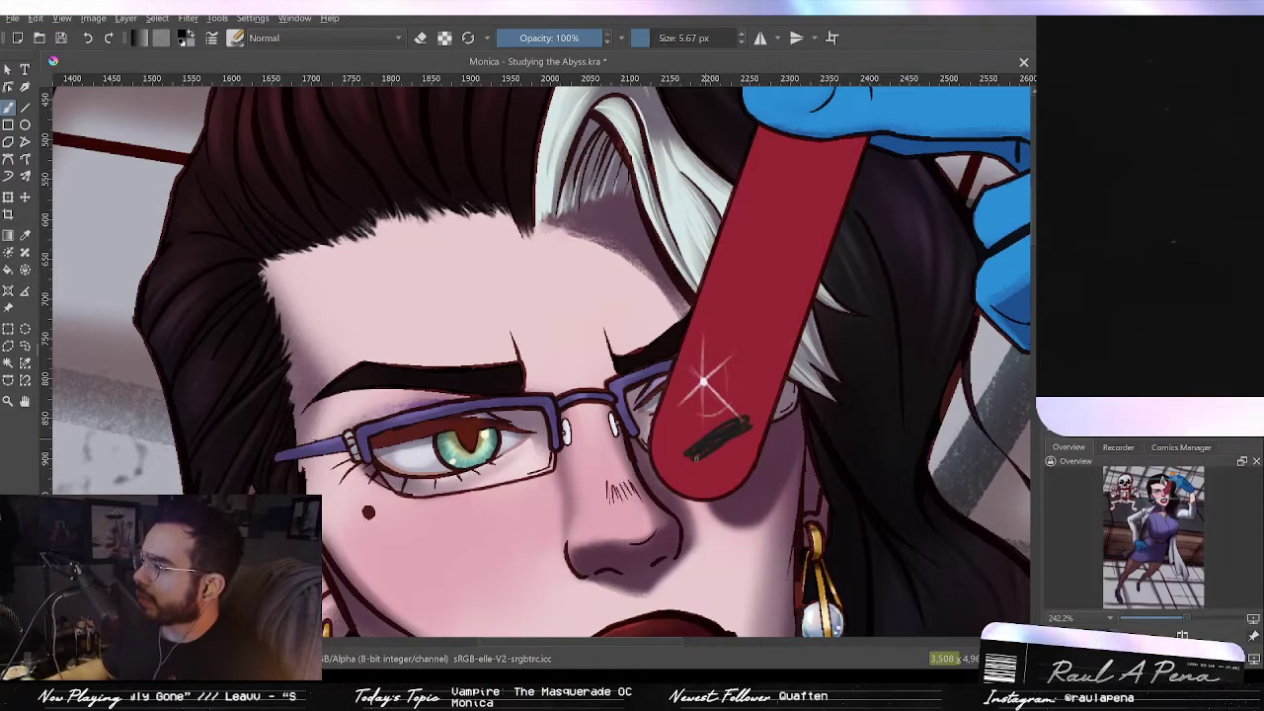
pyautogui.scroll(10, 716, 436)
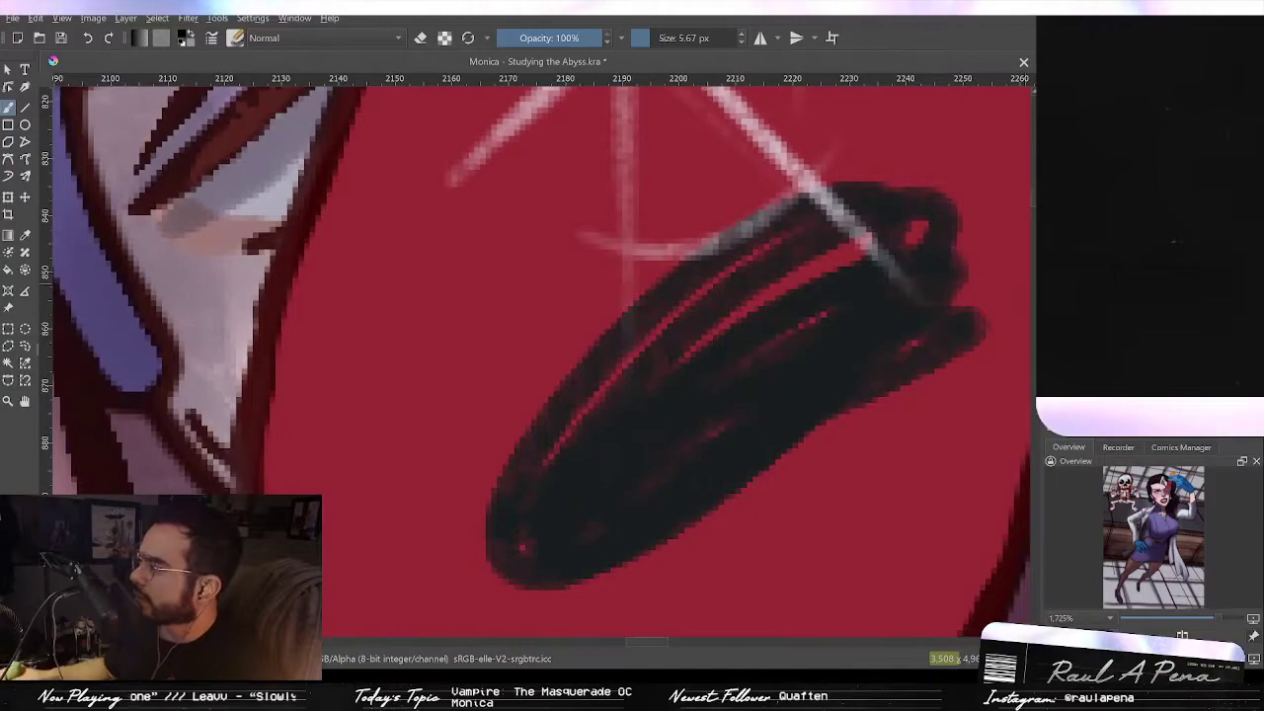
pyautogui.scroll(-5, 948, 418)
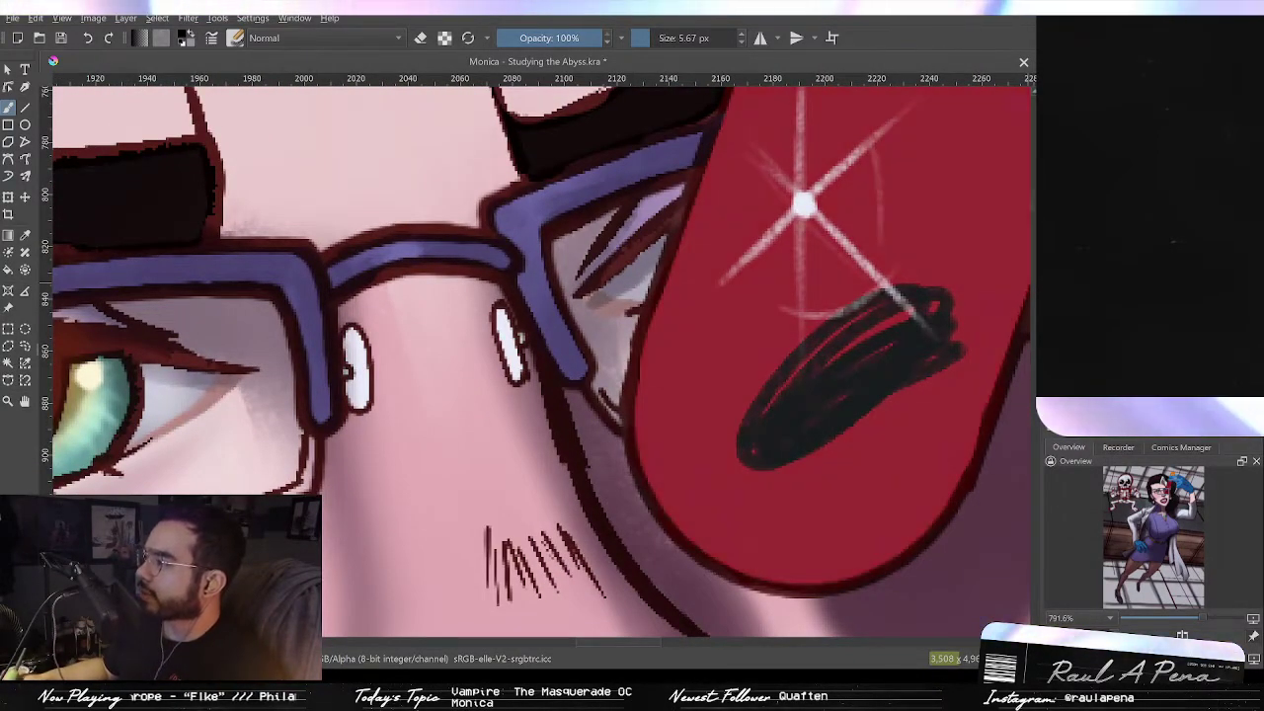
pyautogui.scroll(-3, 907, 384)
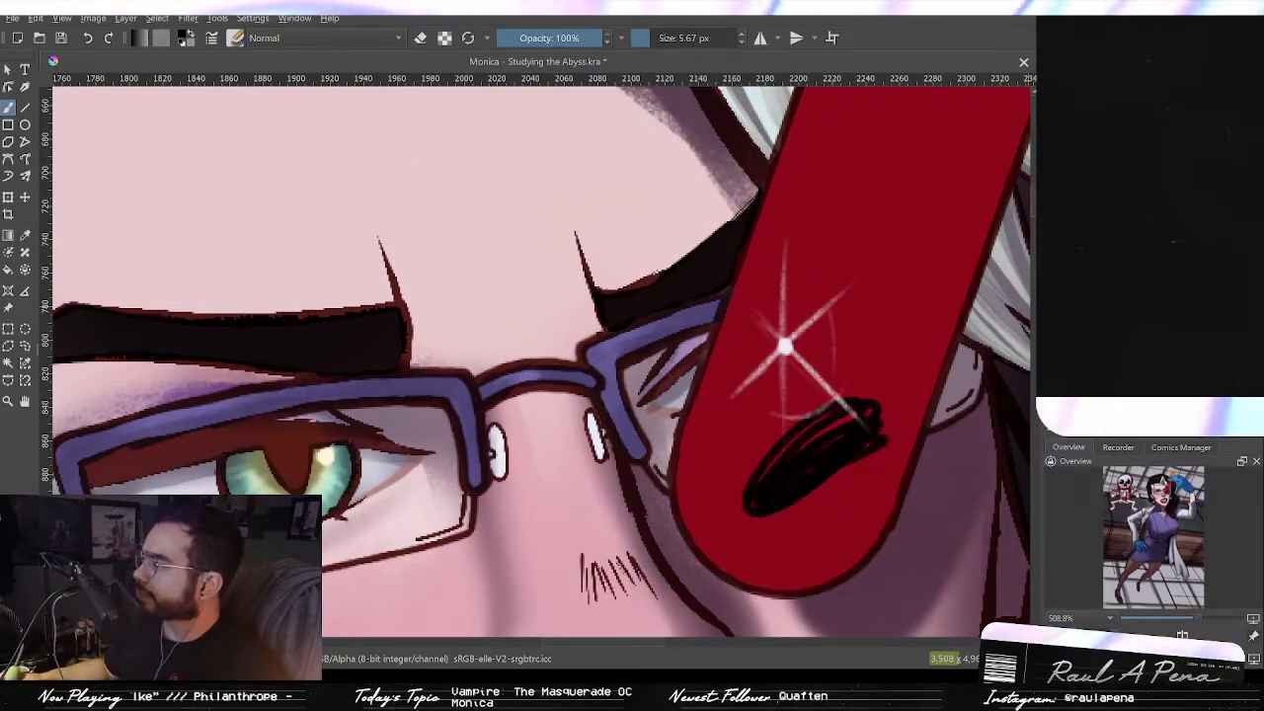
pyautogui.hotkey('ctrl', 'z')
pyautogui.hotkey('ctrl', 'z')
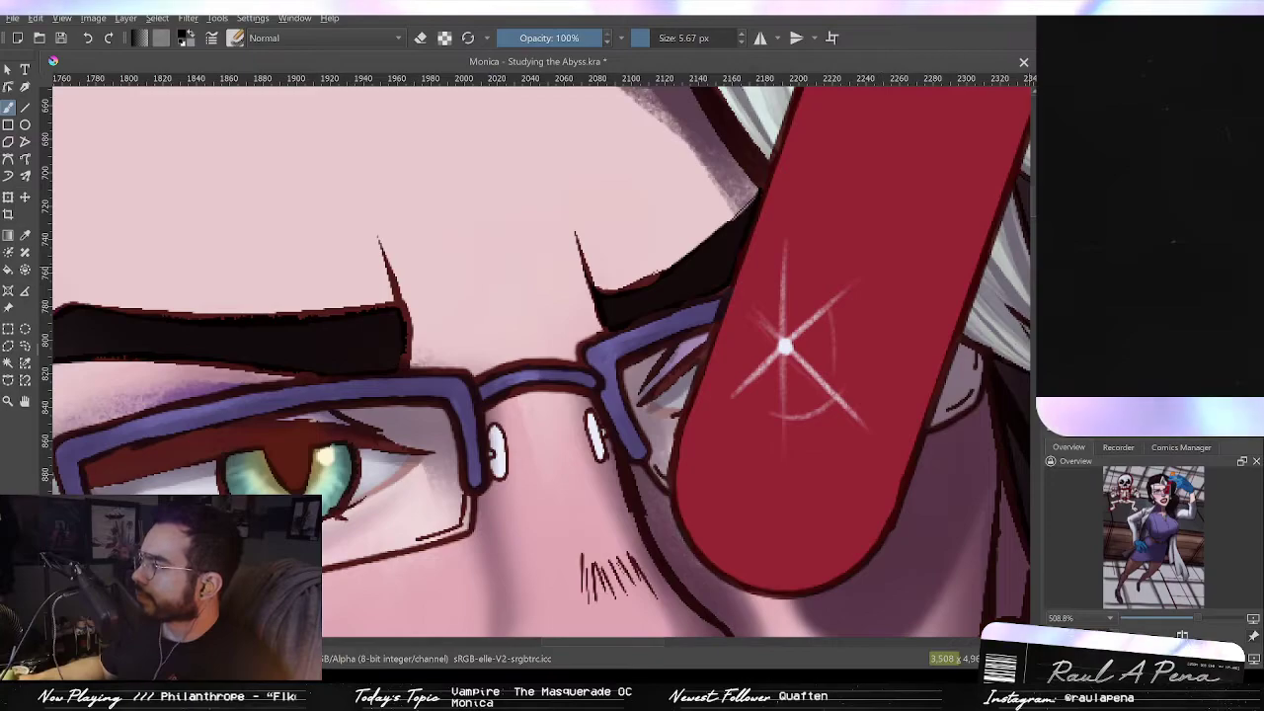
pyautogui.hotkey('ctrl', 'z')
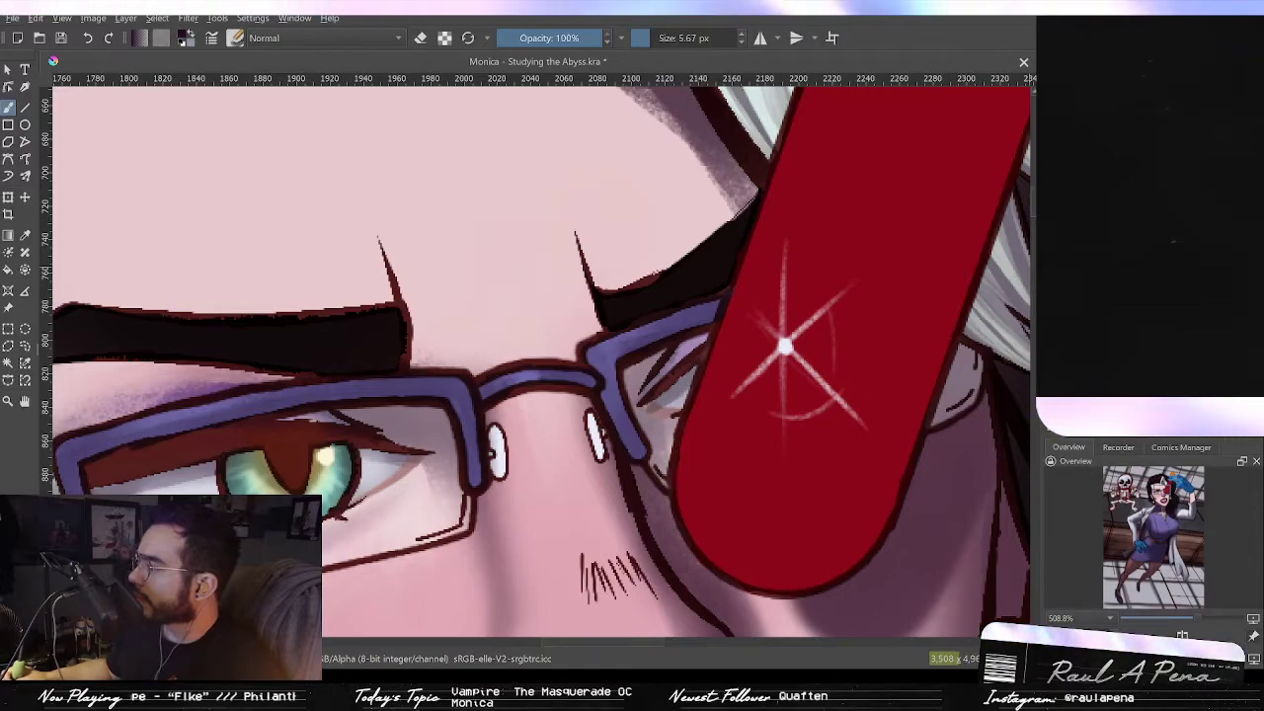
# Step: Try several dark reflection strokes across the test tube's lower end
pyautogui.moveTo(718, 439)
pyautogui.mouseDown()
pyautogui.moveTo(804, 485)
pyautogui.moveTo(889, 499)
pyautogui.mouseUp()
pyautogui.hotkey('ctrl', 'z')
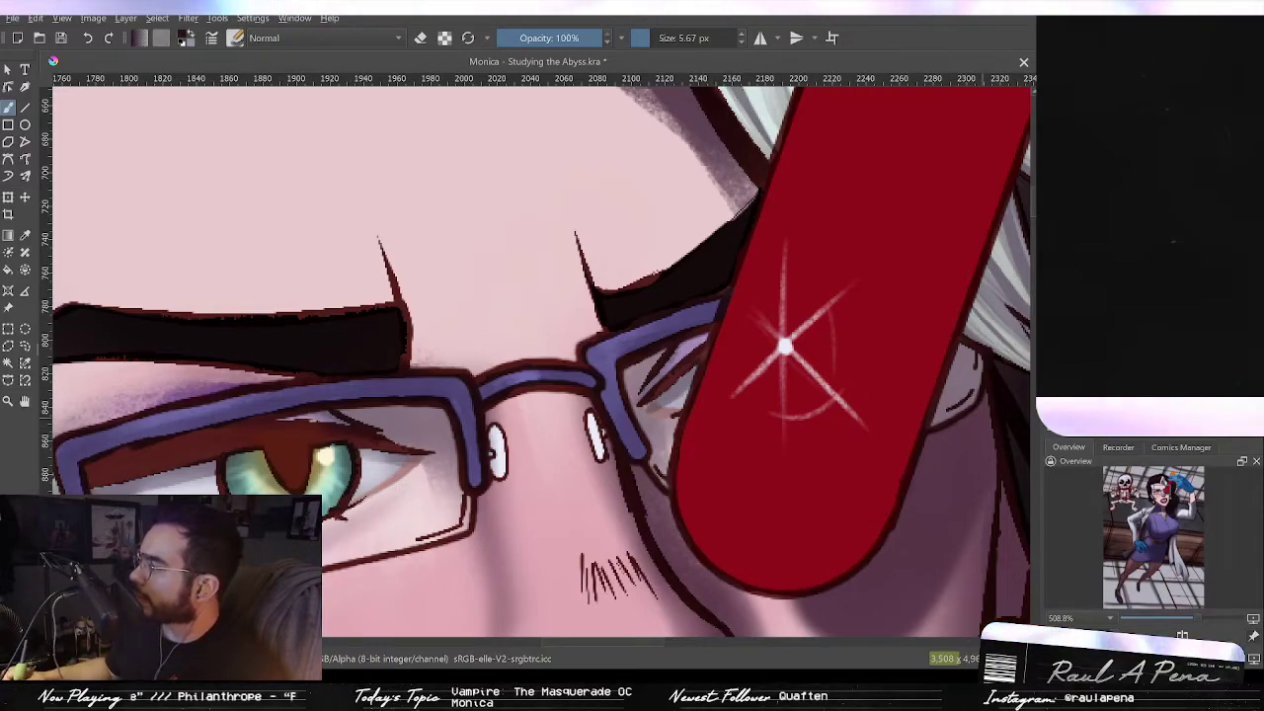
pyautogui.moveTo(773, 458)
pyautogui.mouseDown()
pyautogui.moveTo(741, 519)
pyautogui.moveTo(739, 468)
pyautogui.moveTo(734, 536)
pyautogui.moveTo(738, 476)
pyautogui.moveTo(791, 379)
pyautogui.mouseUp()
pyautogui.hotkey('ctrl', 'z')
pyautogui.moveTo(728, 470); pyautogui.dragTo(770, 392)
pyautogui.moveTo(740, 462)
pyautogui.mouseDown()
pyautogui.moveTo(714, 564)
pyautogui.moveTo(742, 452)
pyautogui.moveTo(759, 549)
pyautogui.mouseUp()
pyautogui.moveTo(780, 442); pyautogui.dragTo(775, 523)
pyautogui.moveTo(748, 468)
pyautogui.mouseDown()
pyautogui.moveTo(757, 528)
pyautogui.moveTo(805, 457)
pyautogui.moveTo(840, 479)
pyautogui.moveTo(871, 474)
pyautogui.mouseUp()
pyautogui.hotkey('ctrl', 'z')
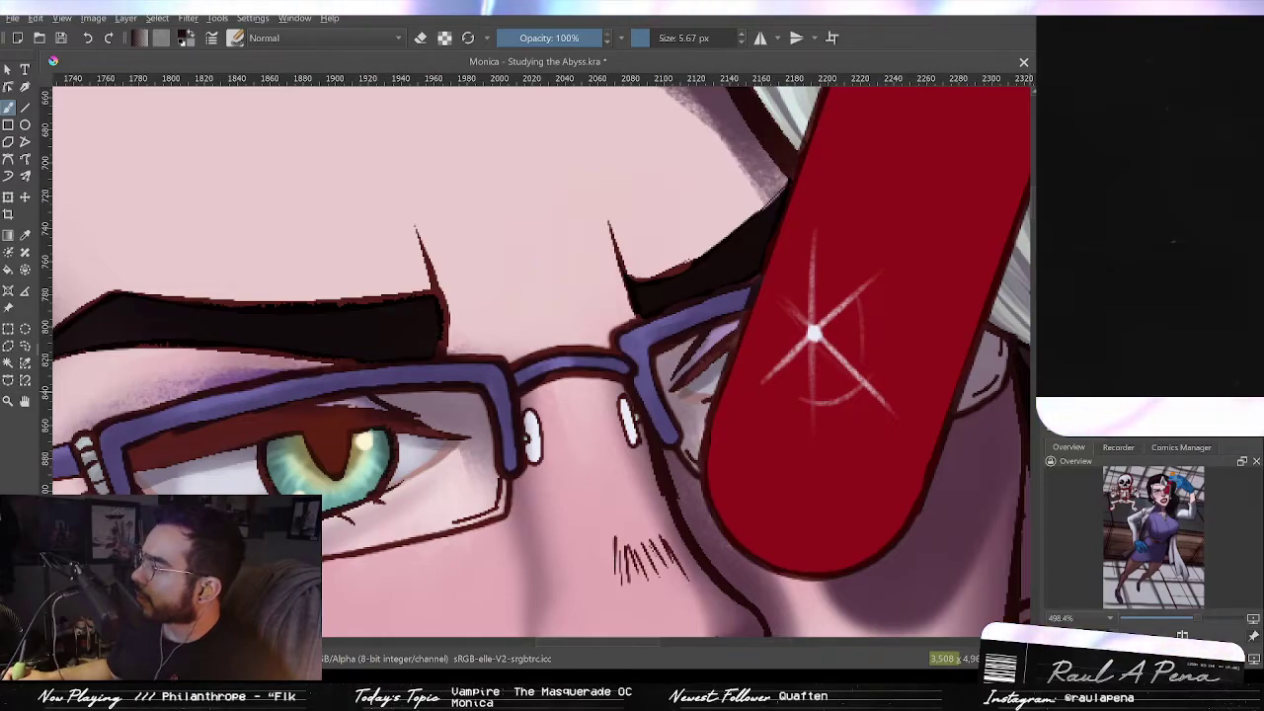
pyautogui.moveTo(754, 459)
pyautogui.mouseDown()
pyautogui.moveTo(801, 524)
pyautogui.moveTo(828, 452)
pyautogui.moveTo(849, 489)
pyautogui.mouseUp()
pyautogui.hotkey('ctrl', 'z')
# Step: Paint dark hair-reflection curls on the test tube's lower end and along its side with the 5.67 px brush
pyautogui.moveTo(898, 324); pyautogui.dragTo(864, 336)
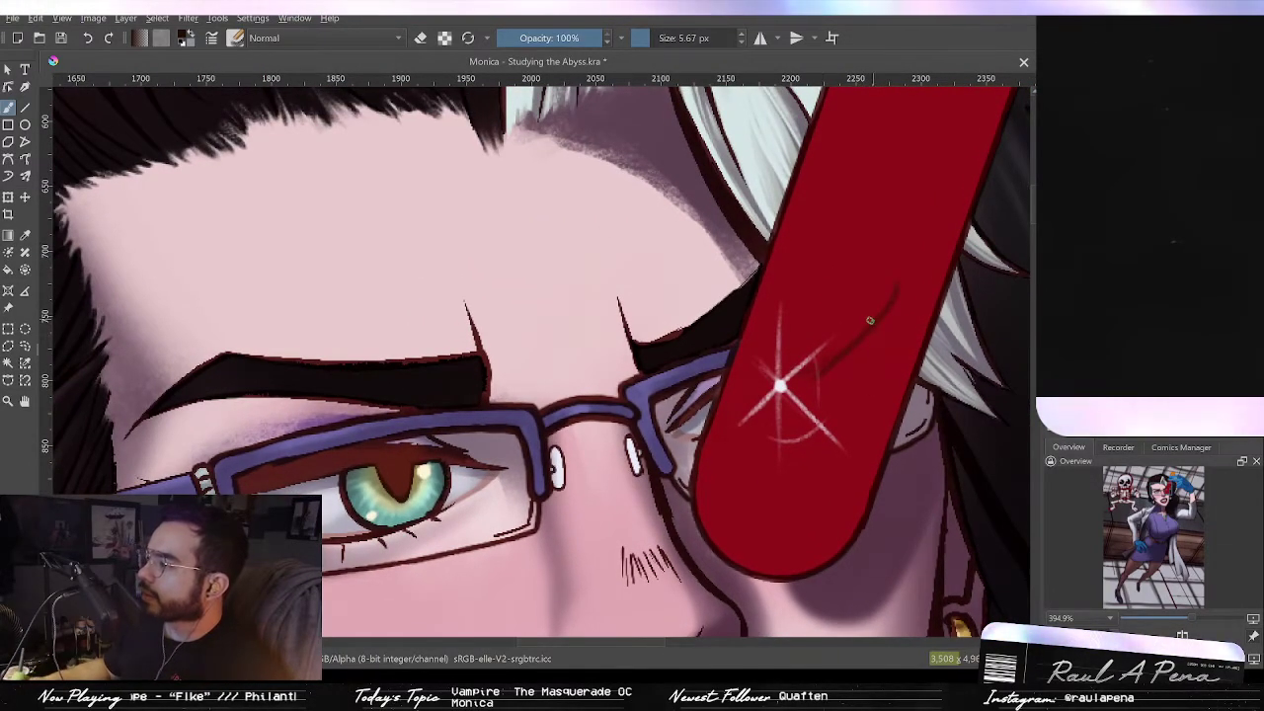
pyautogui.moveTo(878, 282); pyautogui.dragTo(871, 311)
pyautogui.moveTo(773, 431)
pyautogui.mouseDown()
pyautogui.moveTo(767, 462)
pyautogui.moveTo(811, 459)
pyautogui.mouseUp()
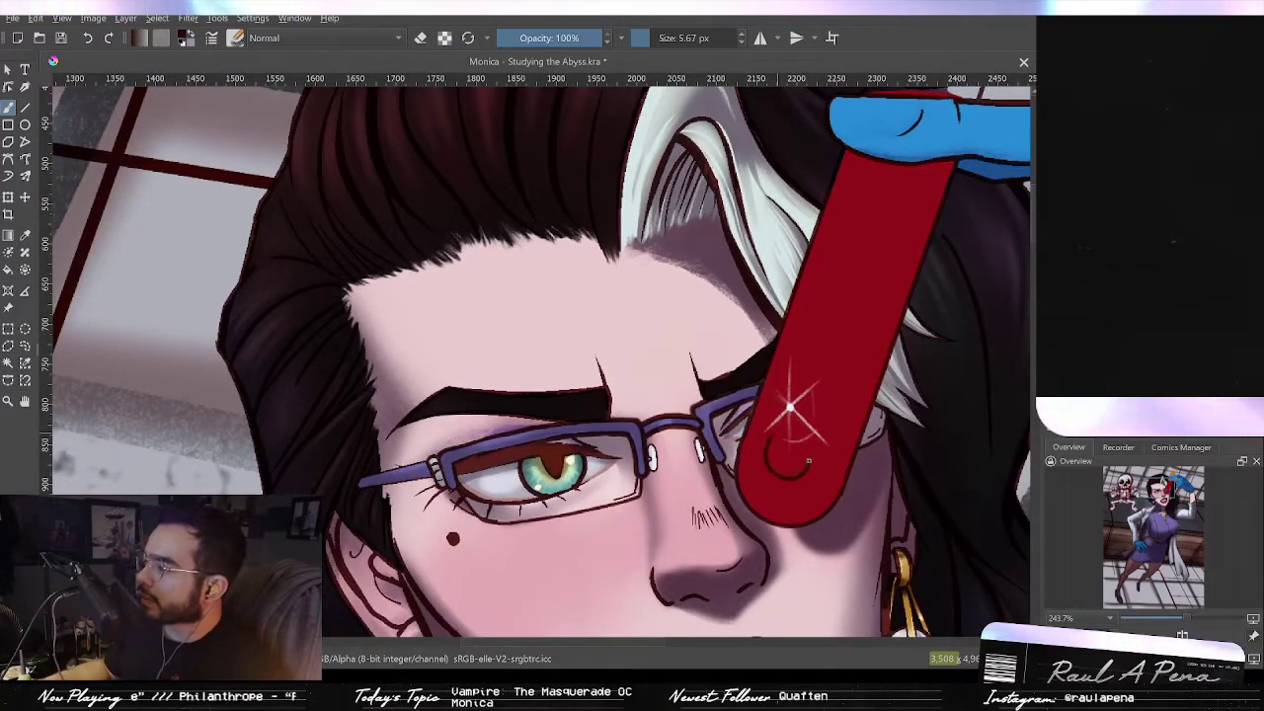
pyautogui.hotkey('ctrl', 'z')
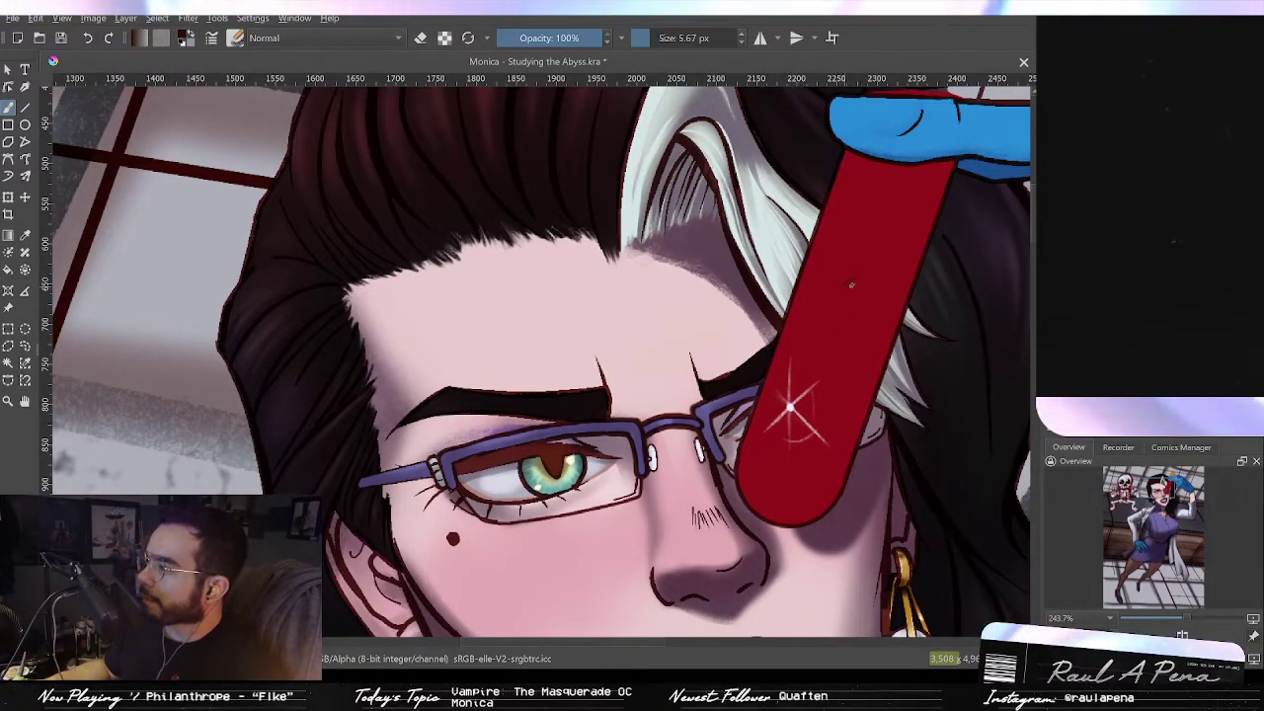
pyautogui.moveTo(882, 264)
pyautogui.mouseDown()
pyautogui.moveTo(835, 314)
pyautogui.moveTo(842, 376)
pyautogui.mouseUp()
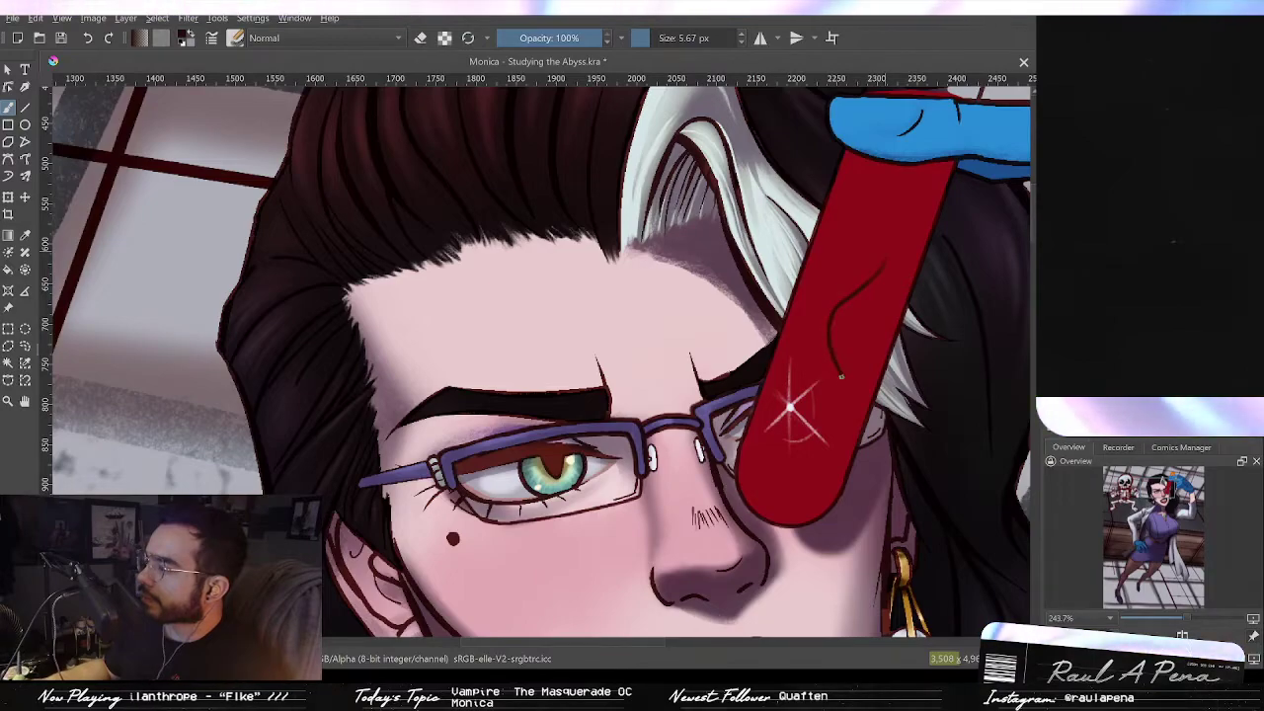
pyautogui.moveTo(820, 453)
pyautogui.mouseDown()
pyautogui.moveTo(782, 437)
pyautogui.moveTo(794, 471)
pyautogui.moveTo(780, 432)
pyautogui.moveTo(764, 433)
pyautogui.moveTo(763, 459)
pyautogui.moveTo(788, 485)
pyautogui.mouseUp()
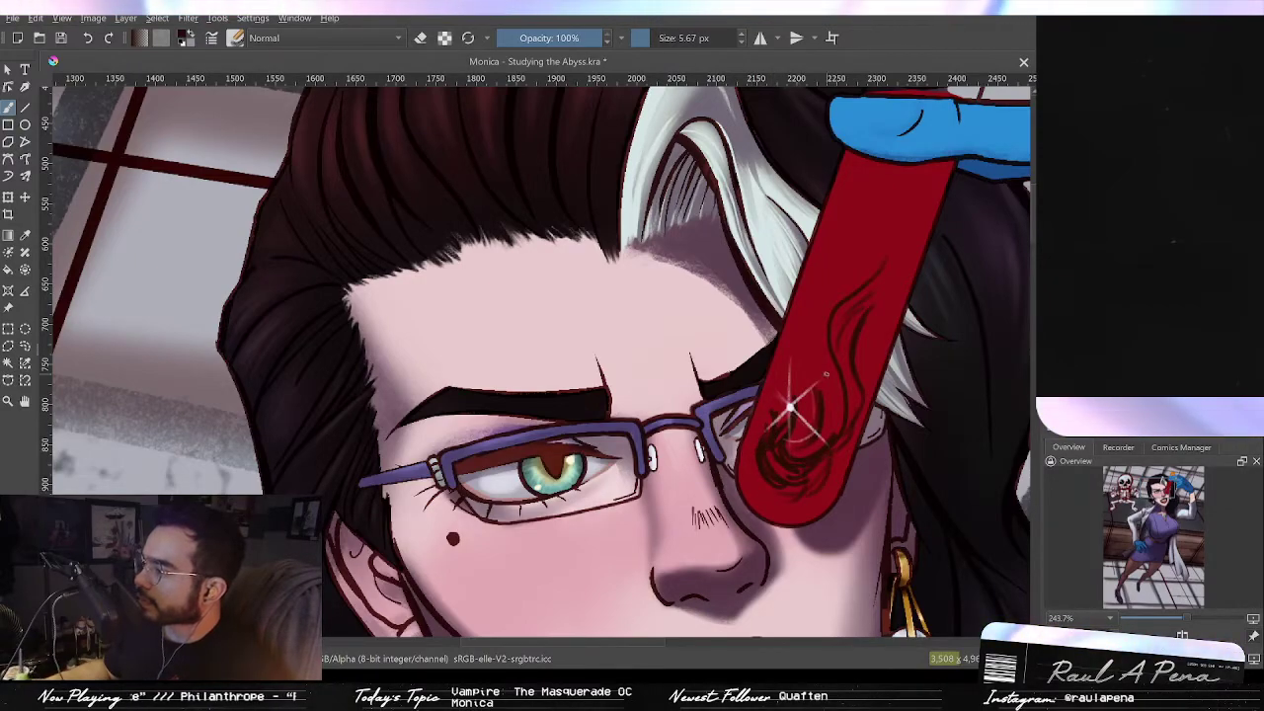
pyautogui.moveTo(828, 263); pyautogui.dragTo(814, 316)
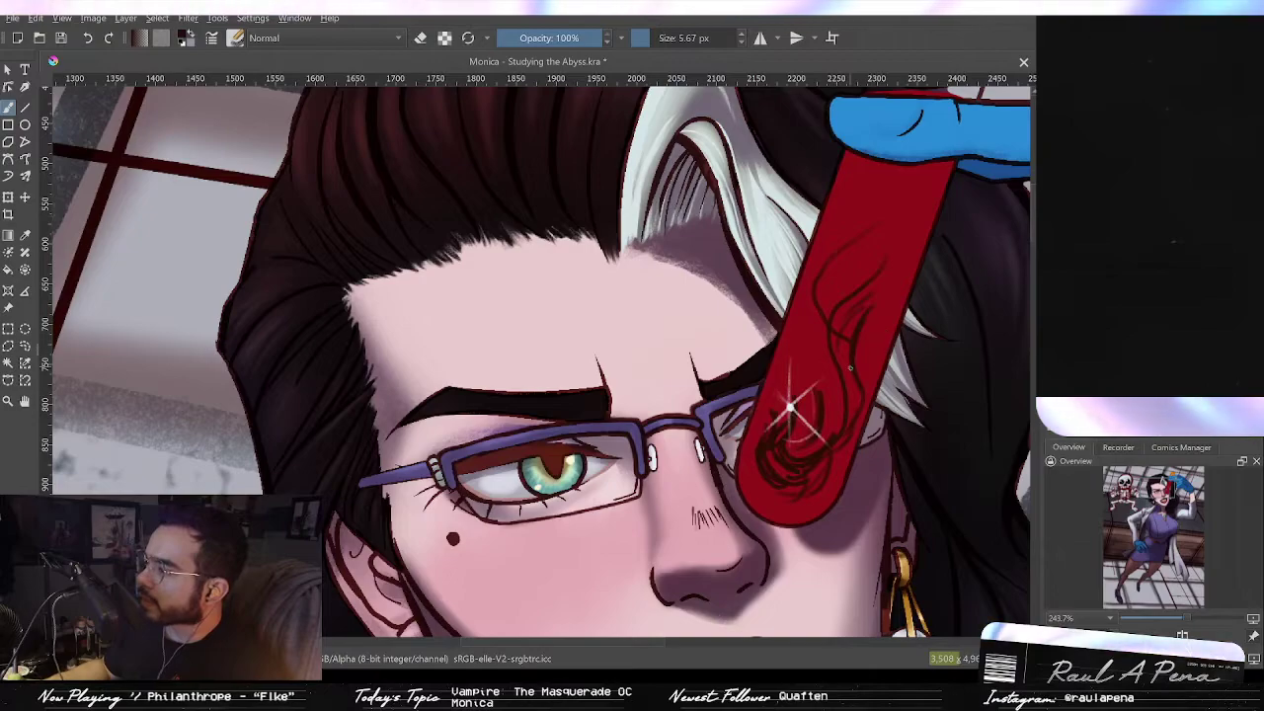
pyautogui.moveTo(905, 274); pyautogui.dragTo(873, 358)
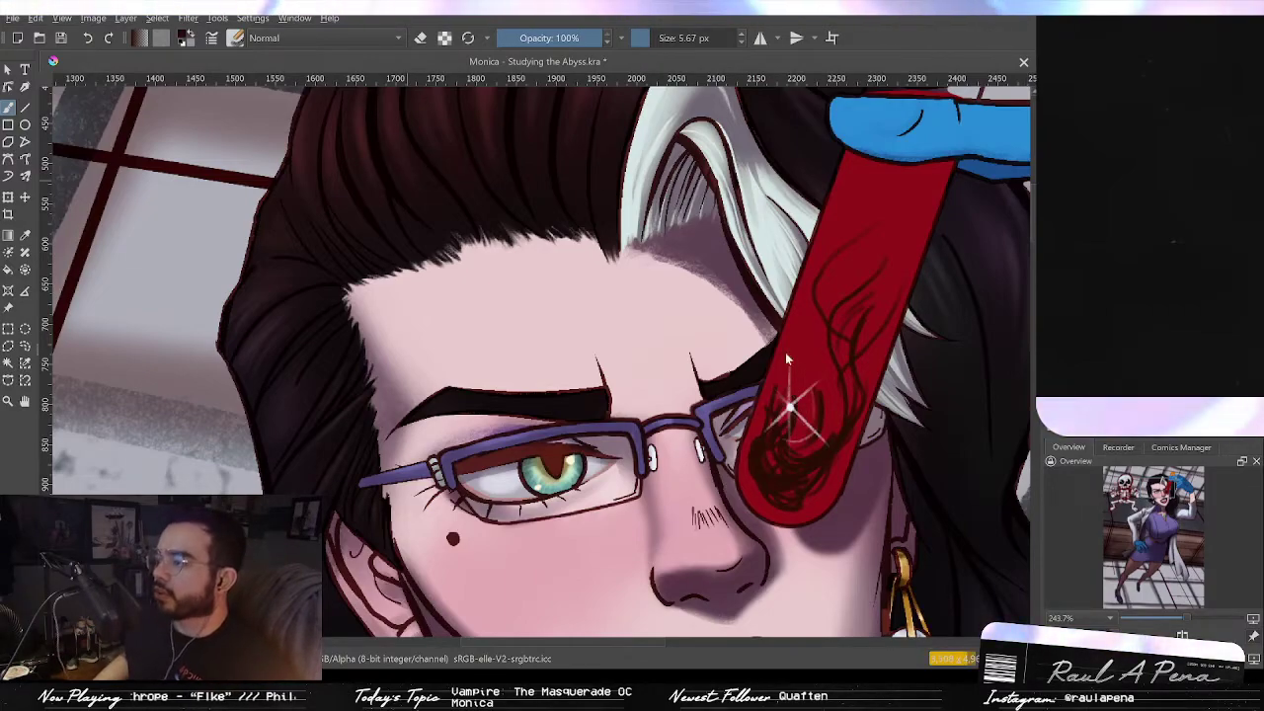
# Step: Paste the clipboard into a new image
pyautogui.hotkey('ctrl', 'shift', 'n')
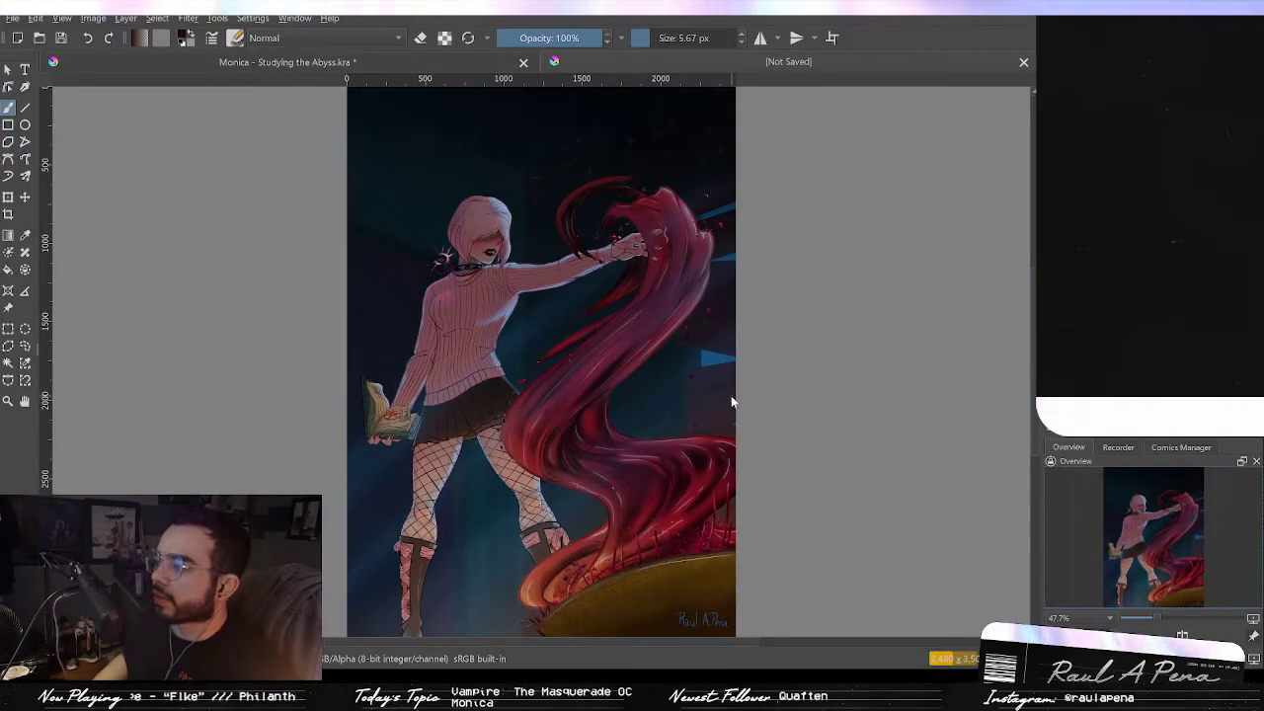
# Step: Examine the hair swirl in the pasted reference painting up close
pyautogui.scroll(1, 731, 396)
pyautogui.scroll(4, 741, 311)
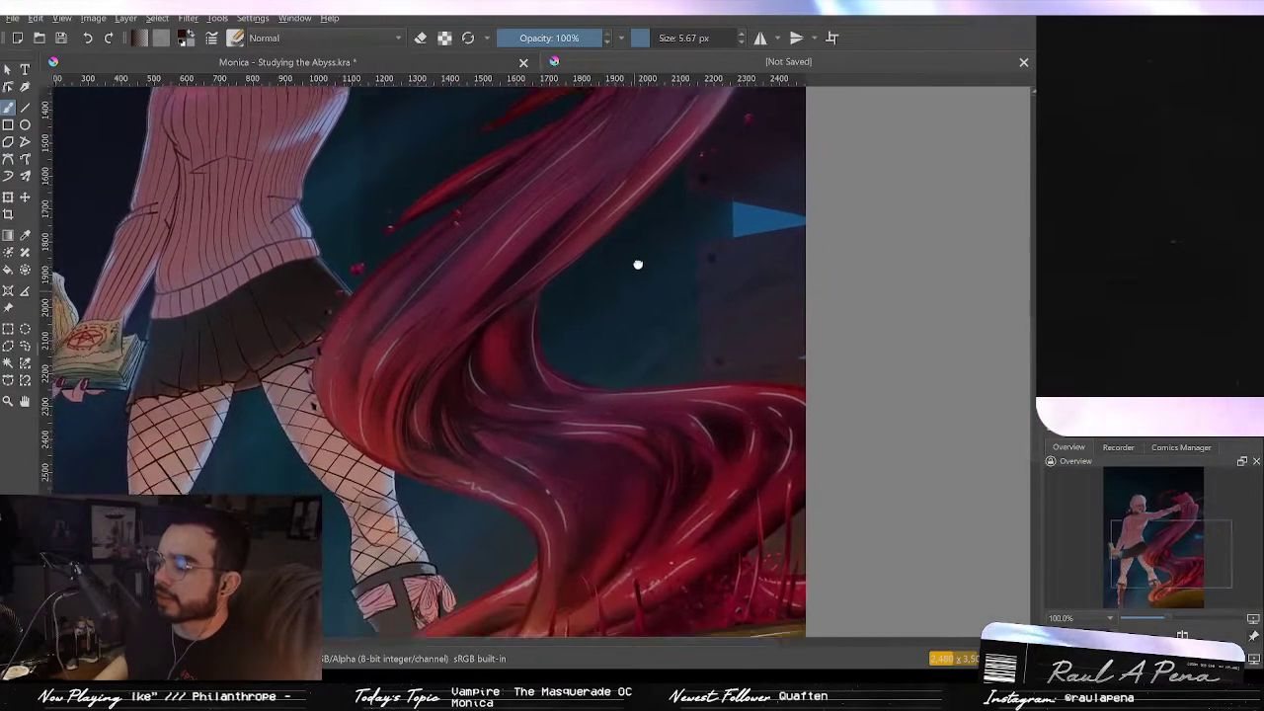
pyautogui.moveTo(638, 265); pyautogui.dragTo(633, 209)
pyautogui.moveTo(620, 330); pyautogui.dragTo(633, 404)
pyautogui.moveTo(614, 176); pyautogui.dragTo(689, 347)
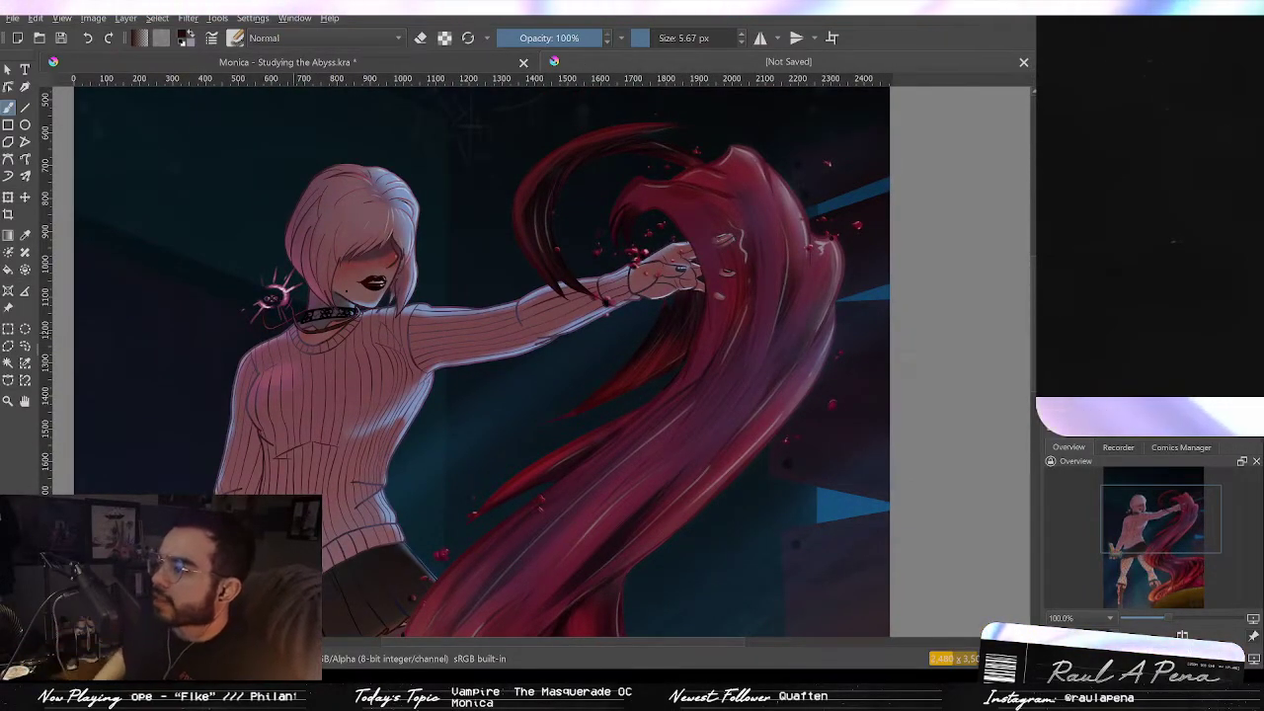
pyautogui.scroll(-1, 835, 471)
pyautogui.moveTo(783, 499); pyautogui.dragTo(769, 301)
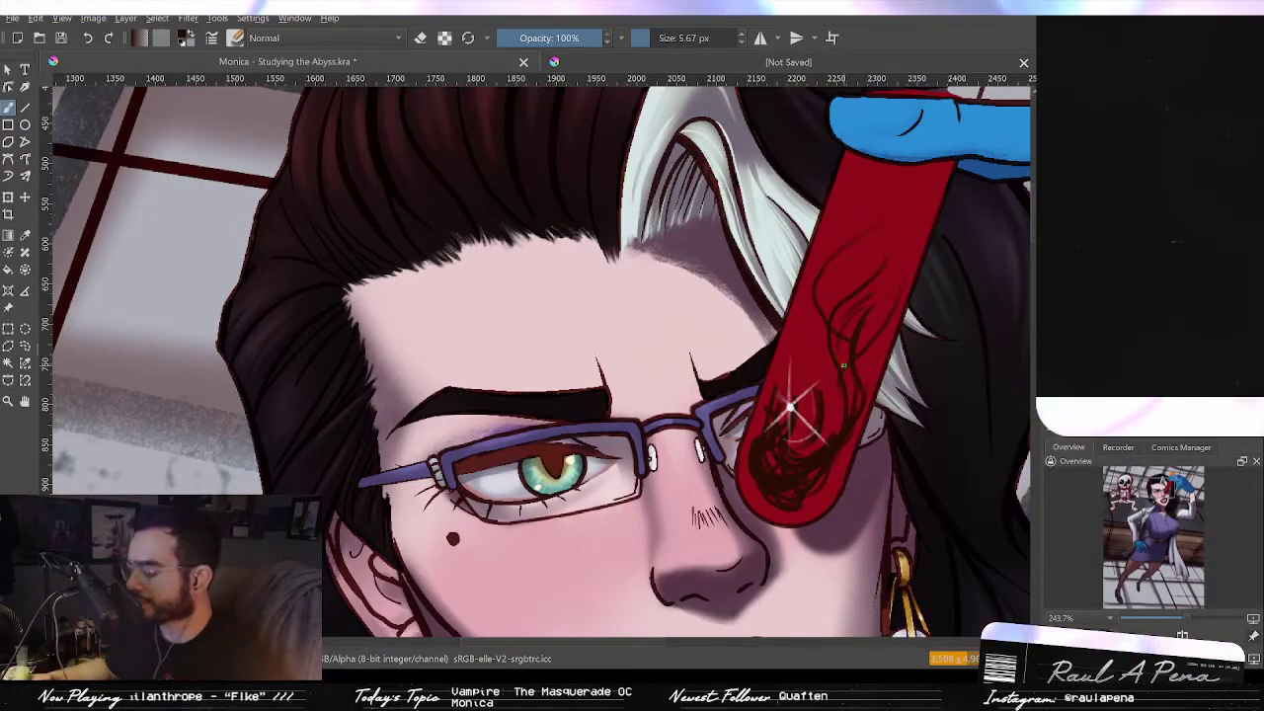
# Step: Paint broad dark strokes along the test tube's upper section with a 40 px brush
pyautogui.scroll(3, 885, 451)
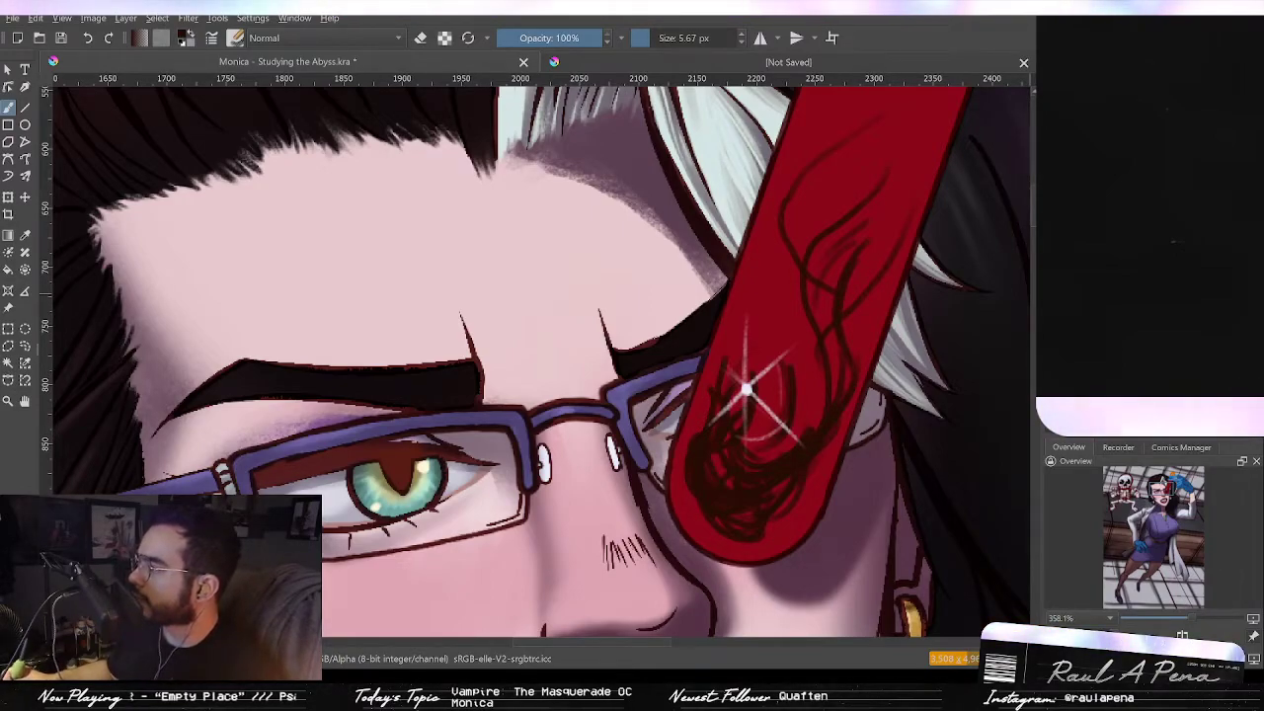
pyautogui.press('/')
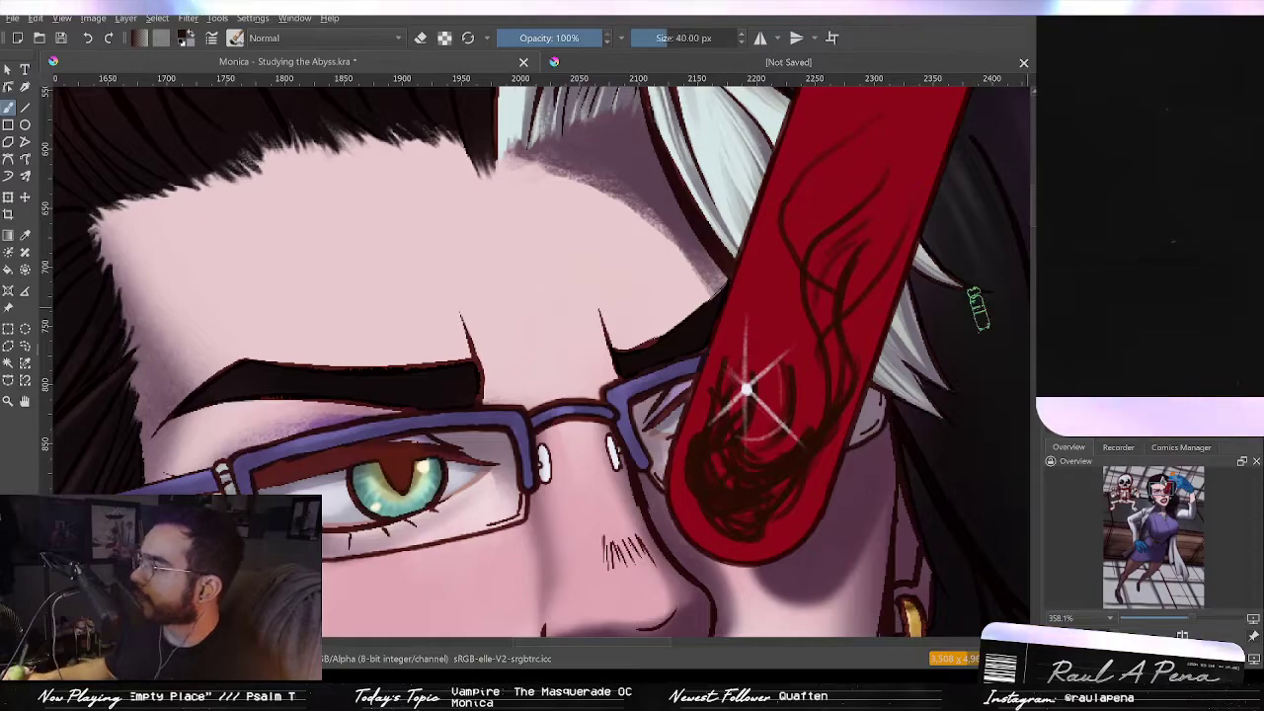
pyautogui.moveTo(832, 243)
pyautogui.mouseDown()
pyautogui.moveTo(882, 173)
pyautogui.moveTo(852, 381)
pyautogui.moveTo(834, 303)
pyautogui.moveTo(856, 220)
pyautogui.moveTo(832, 344)
pyautogui.moveTo(781, 415)
pyautogui.moveTo(825, 376)
pyautogui.moveTo(839, 383)
pyautogui.moveTo(739, 443)
pyautogui.mouseUp()
pyautogui.moveTo(833, 352)
pyautogui.mouseDown()
pyautogui.moveTo(870, 188)
pyautogui.moveTo(841, 349)
pyautogui.moveTo(826, 258)
pyautogui.moveTo(831, 424)
pyautogui.moveTo(780, 485)
pyautogui.mouseUp()
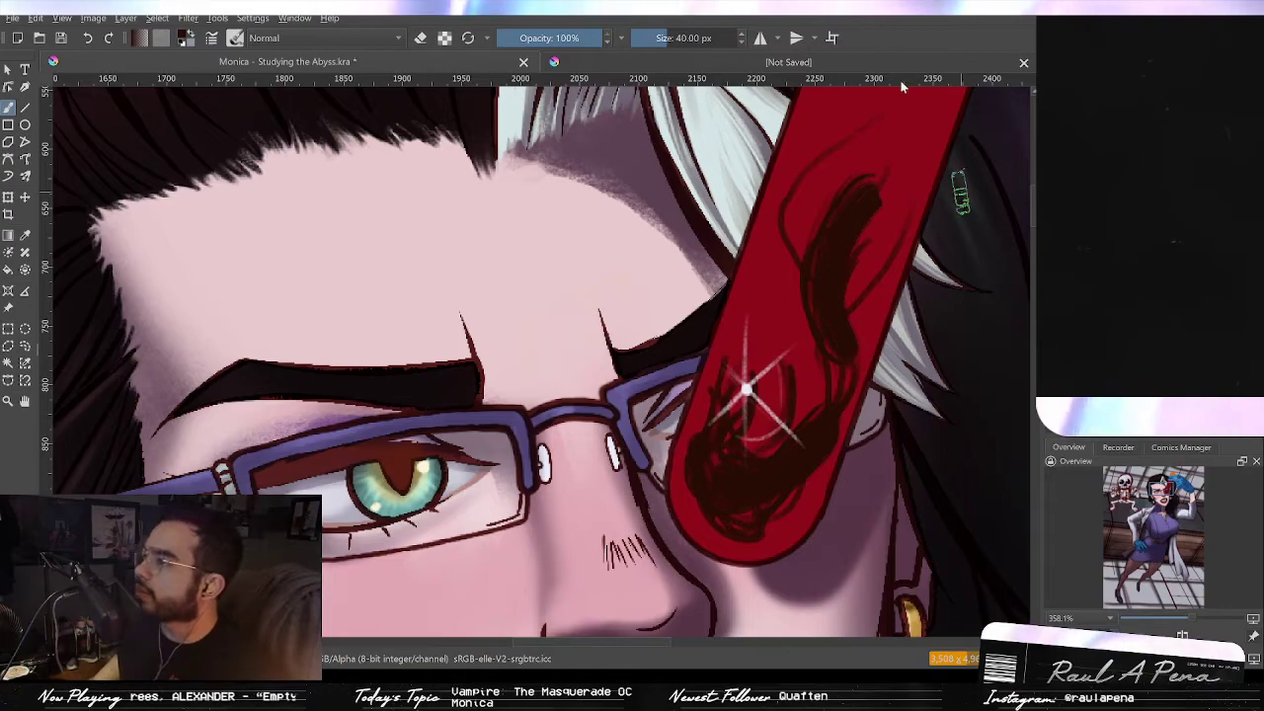
# Step: Close the unsaved reference image and save the painting
pyautogui.click(1023, 63)
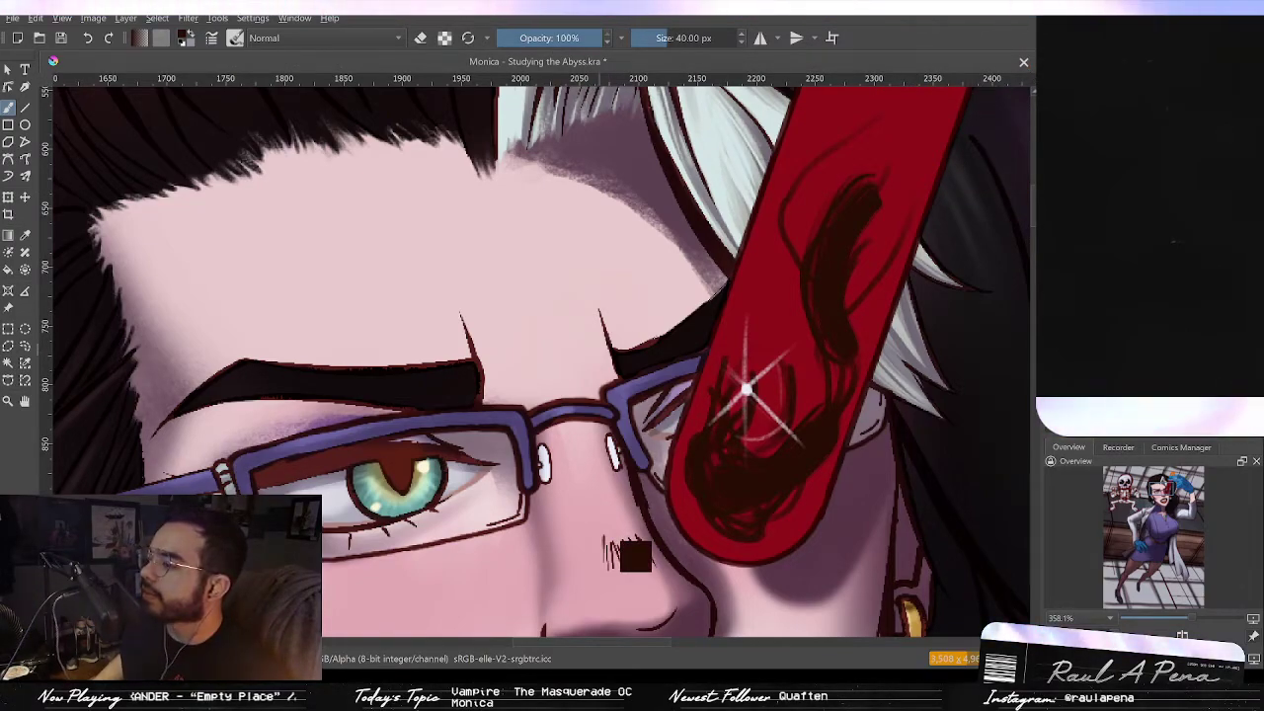
pyautogui.hotkey('ctrl', 's')
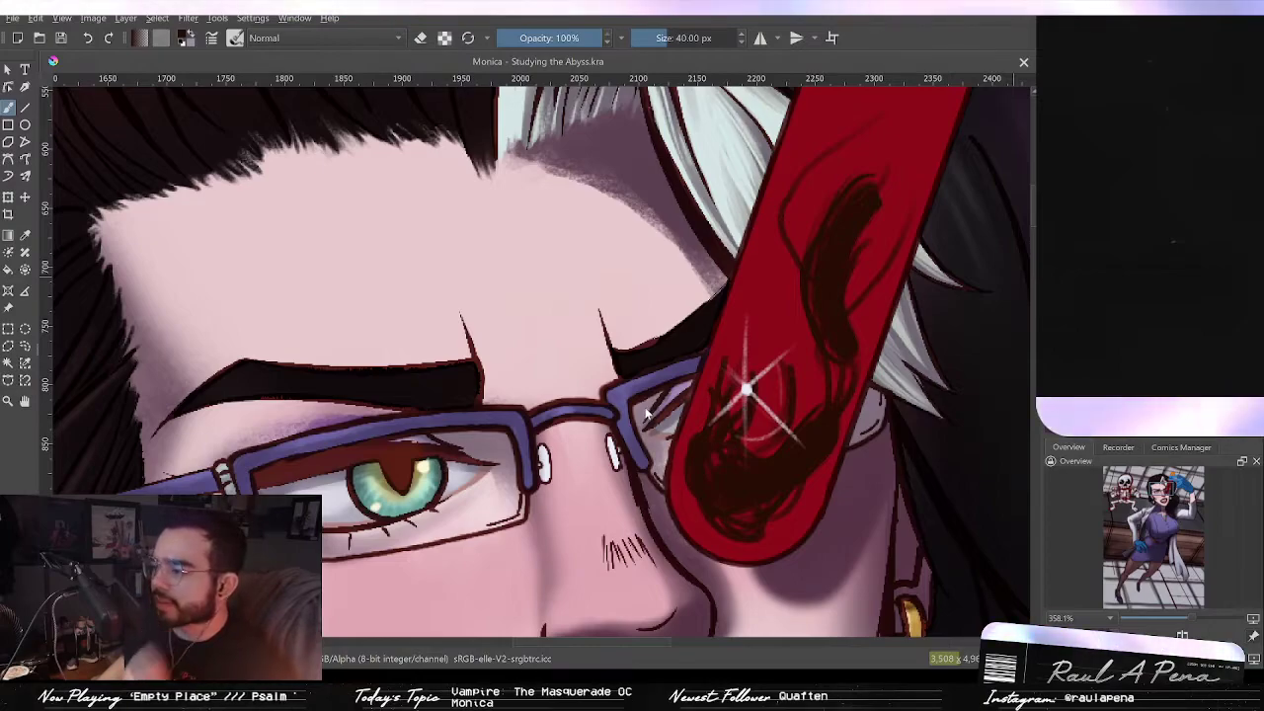
# Step: Move and resize the ink-in-water reference image to the canvas's upper-left area
pyautogui.scroll(-5, 657, 380)
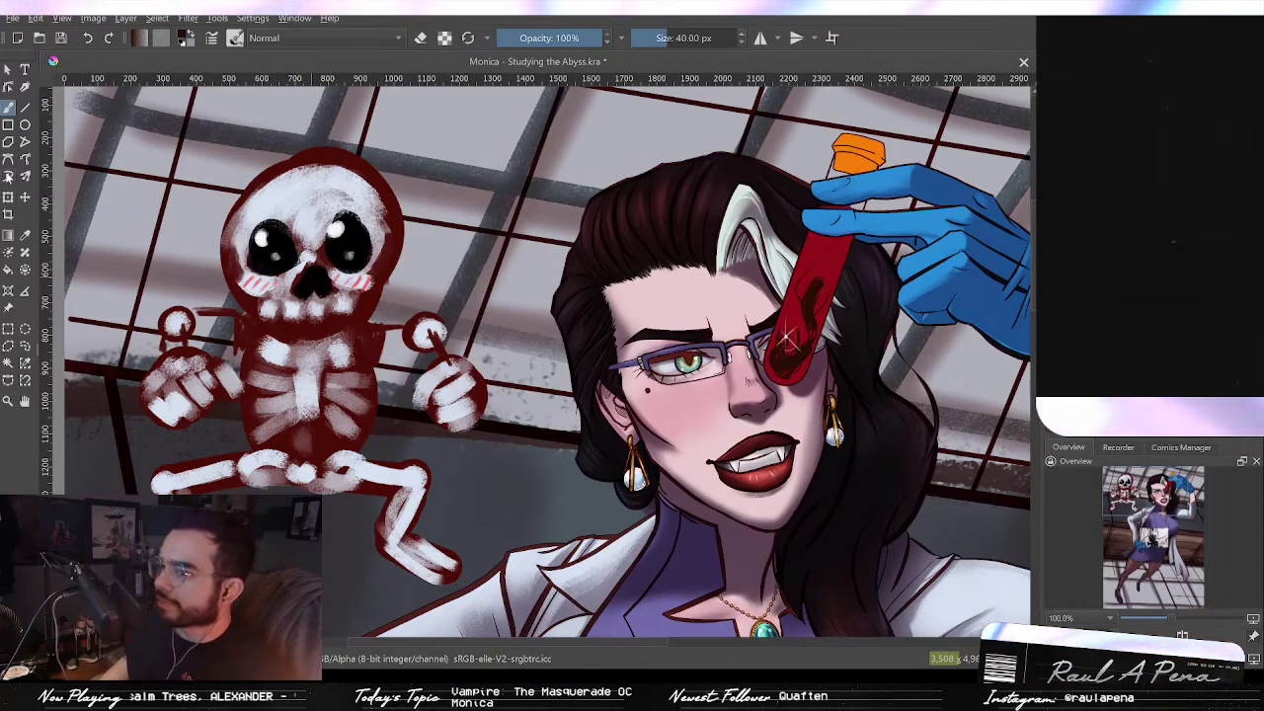
pyautogui.hotkey('ctrl', 't')
pyautogui.moveTo(522, 275); pyautogui.dragTo(381, 10)
pyautogui.moveTo(495, 632)
pyautogui.mouseDown()
pyautogui.moveTo(524, 454)
pyautogui.moveTo(459, 161)
pyautogui.moveTo(464, 487)
pyautogui.mouseUp()
pyautogui.moveTo(481, 385)
pyautogui.mouseDown()
pyautogui.moveTo(484, 224)
pyautogui.moveTo(378, 172)
pyautogui.moveTo(380, 202)
pyautogui.mouseUp()
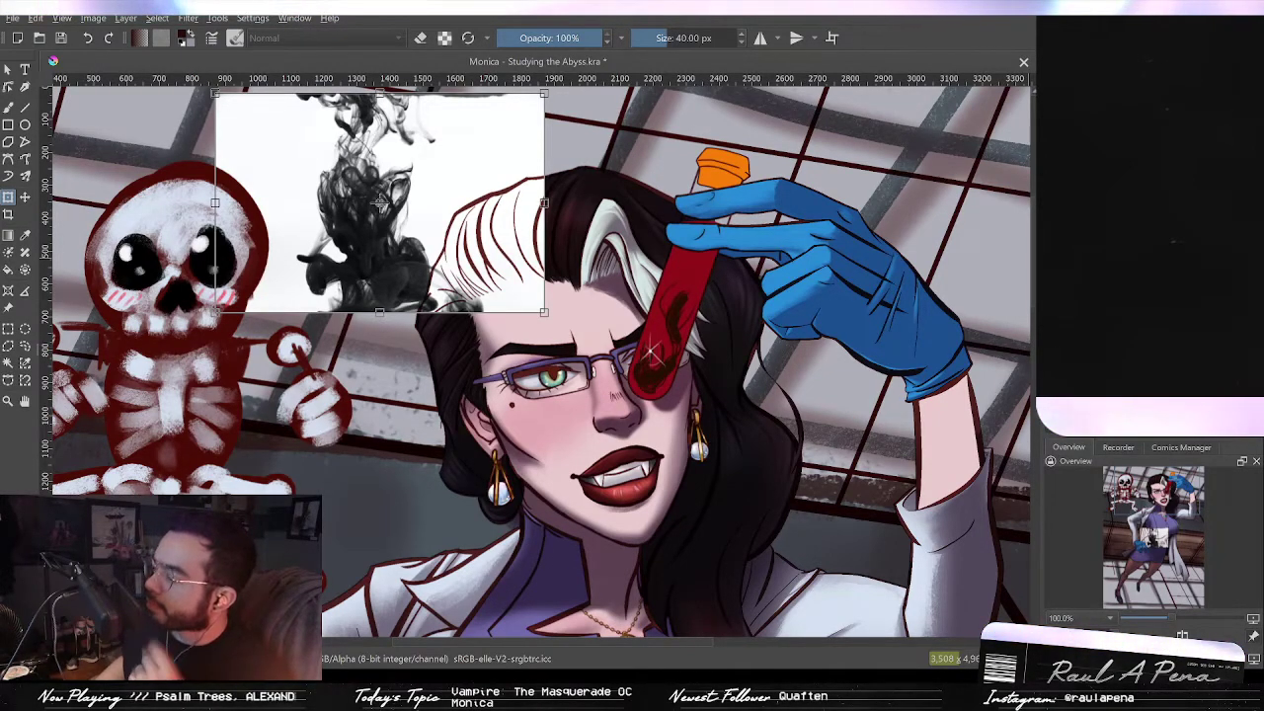
pyautogui.press('Return')
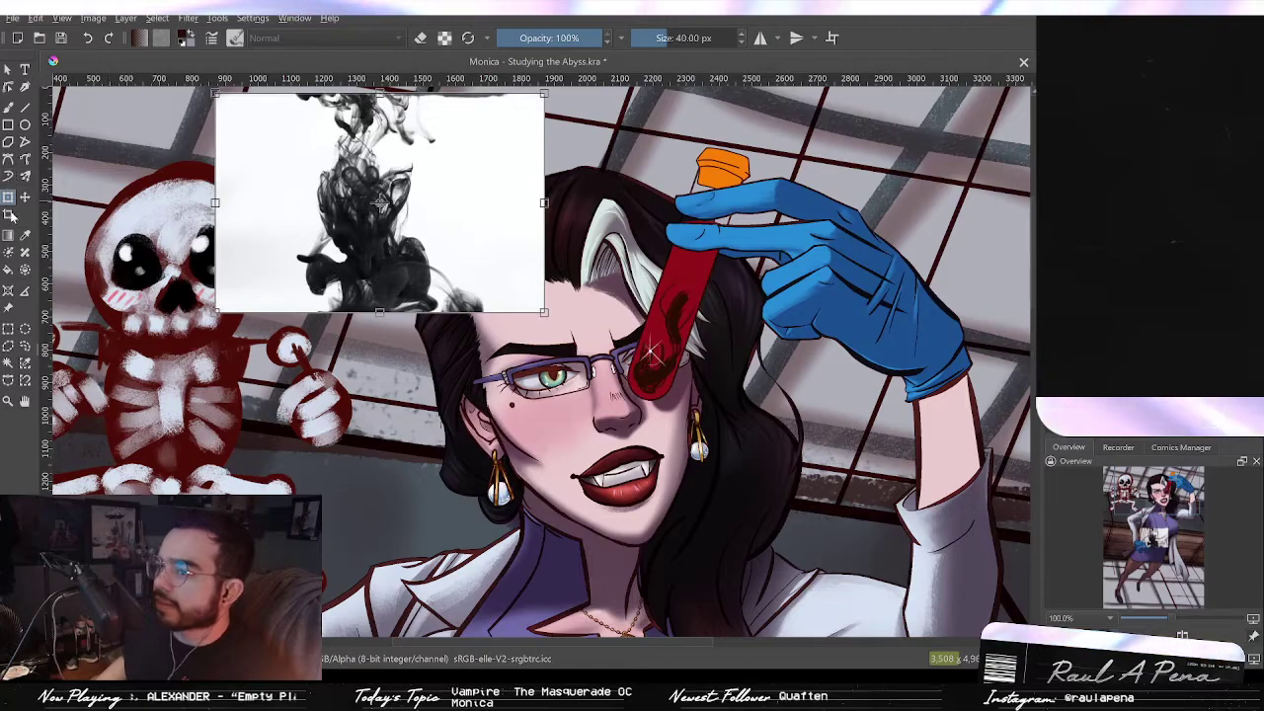
pyautogui.press('c')
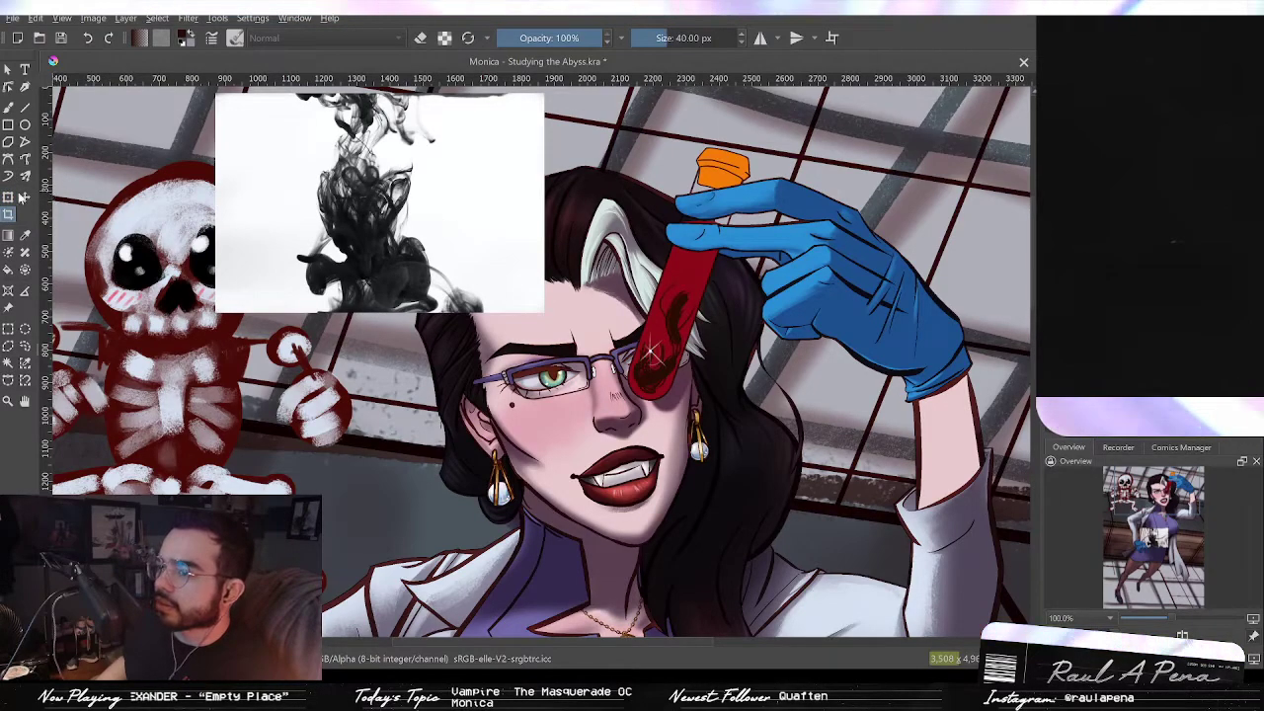
pyautogui.moveTo(519, 200)
pyautogui.mouseDown()
pyautogui.moveTo(553, 262)
pyautogui.moveTo(465, 201)
pyautogui.moveTo(545, 215)
pyautogui.moveTo(567, 189)
pyautogui.moveTo(550, 181)
pyautogui.mouseUp()
pyautogui.scroll(2, 506, 200)
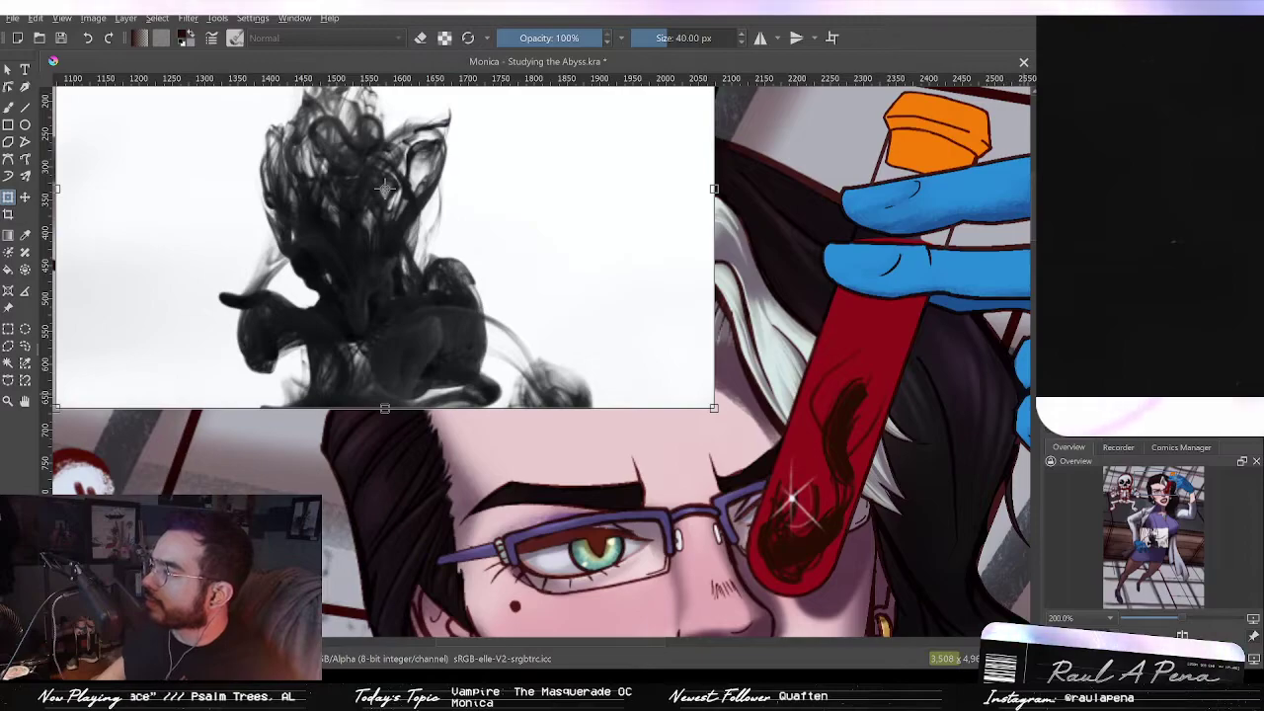
pyautogui.press('Return')
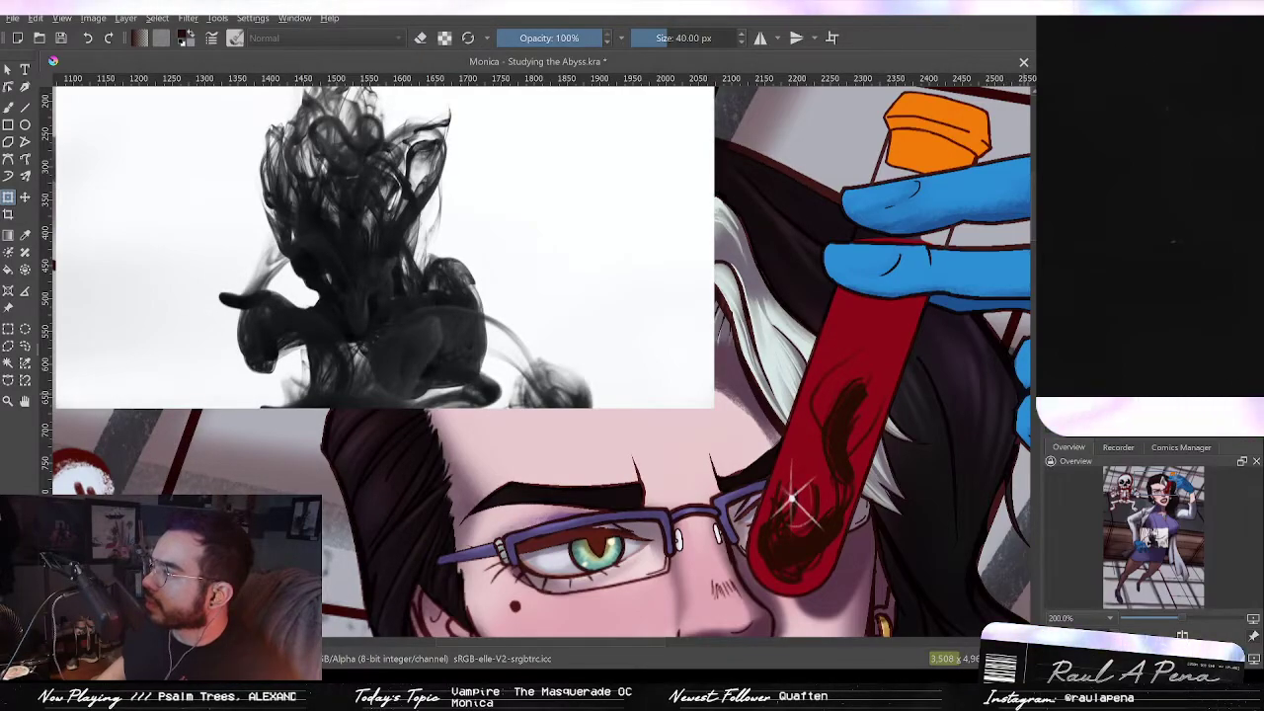
pyautogui.click(1053, 245)
pyautogui.click(1053, 245)
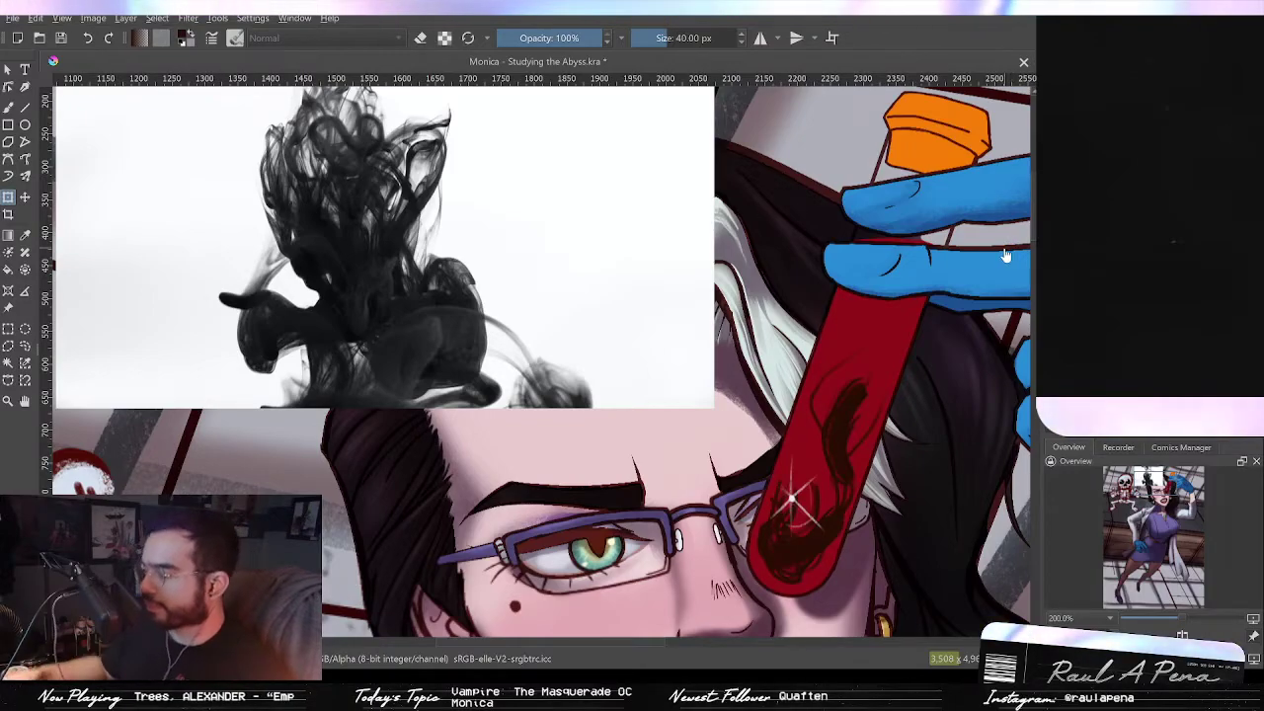
# Step: Erase parts of the dark strokes inside the test tube's lower half
pyautogui.click(420, 37)
pyautogui.moveTo(824, 429)
pyautogui.mouseDown()
pyautogui.moveTo(827, 443)
pyautogui.moveTo(728, 294)
pyautogui.moveTo(750, 263)
pyautogui.mouseUp()
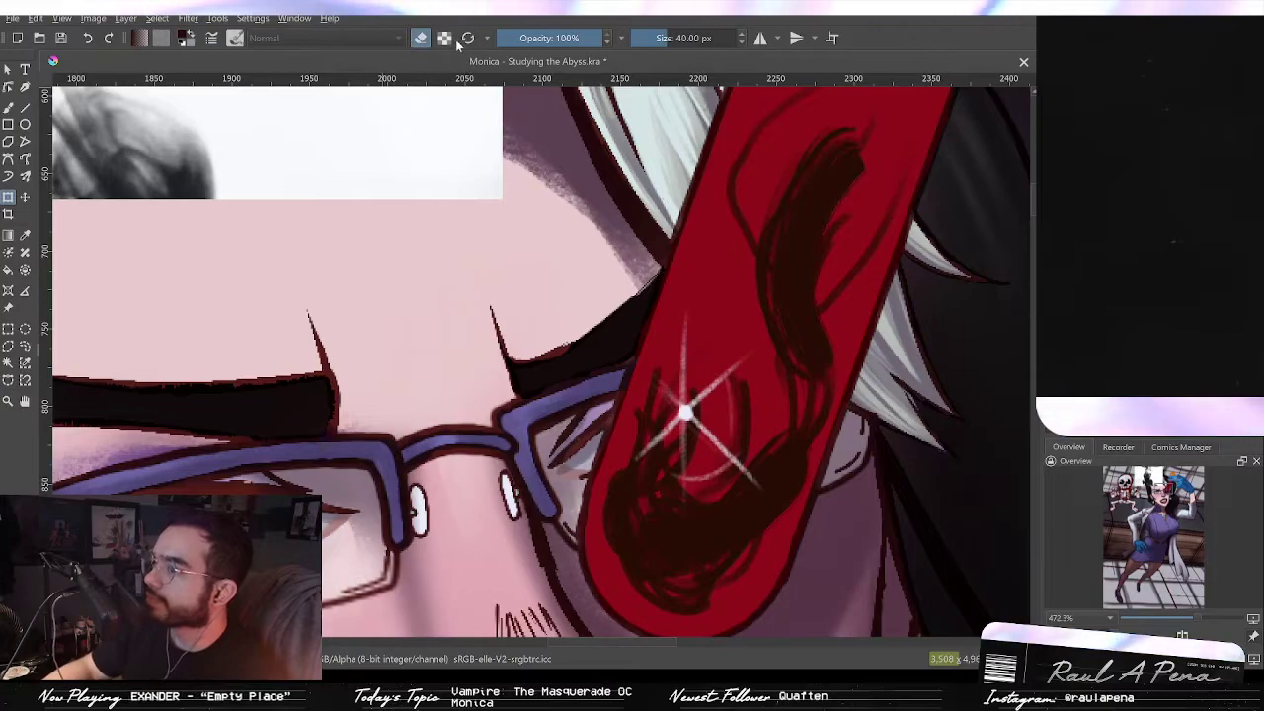
pyautogui.hotkey('ctrl', 't')
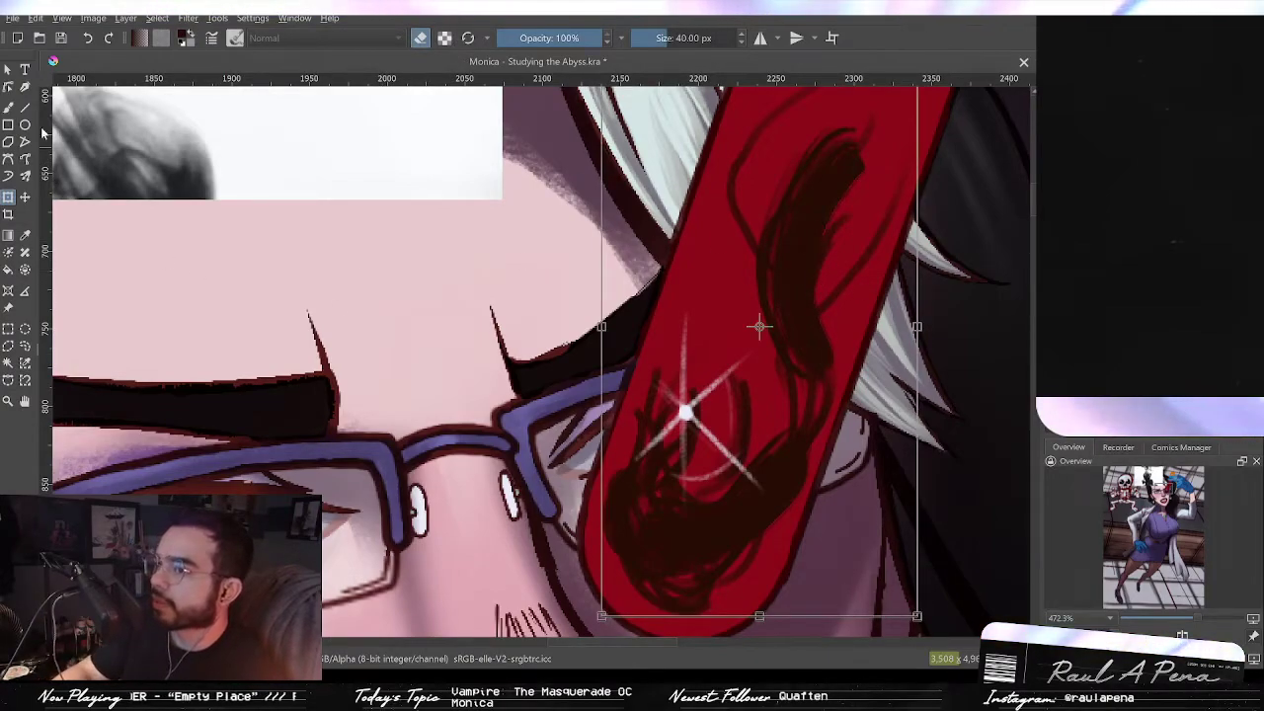
pyautogui.click(9, 107)
pyautogui.moveTo(790, 255)
pyautogui.mouseDown()
pyautogui.moveTo(805, 337)
pyautogui.moveTo(755, 477)
pyautogui.moveTo(660, 556)
pyautogui.moveTo(684, 517)
pyautogui.moveTo(627, 482)
pyautogui.moveTo(701, 548)
pyautogui.mouseUp()
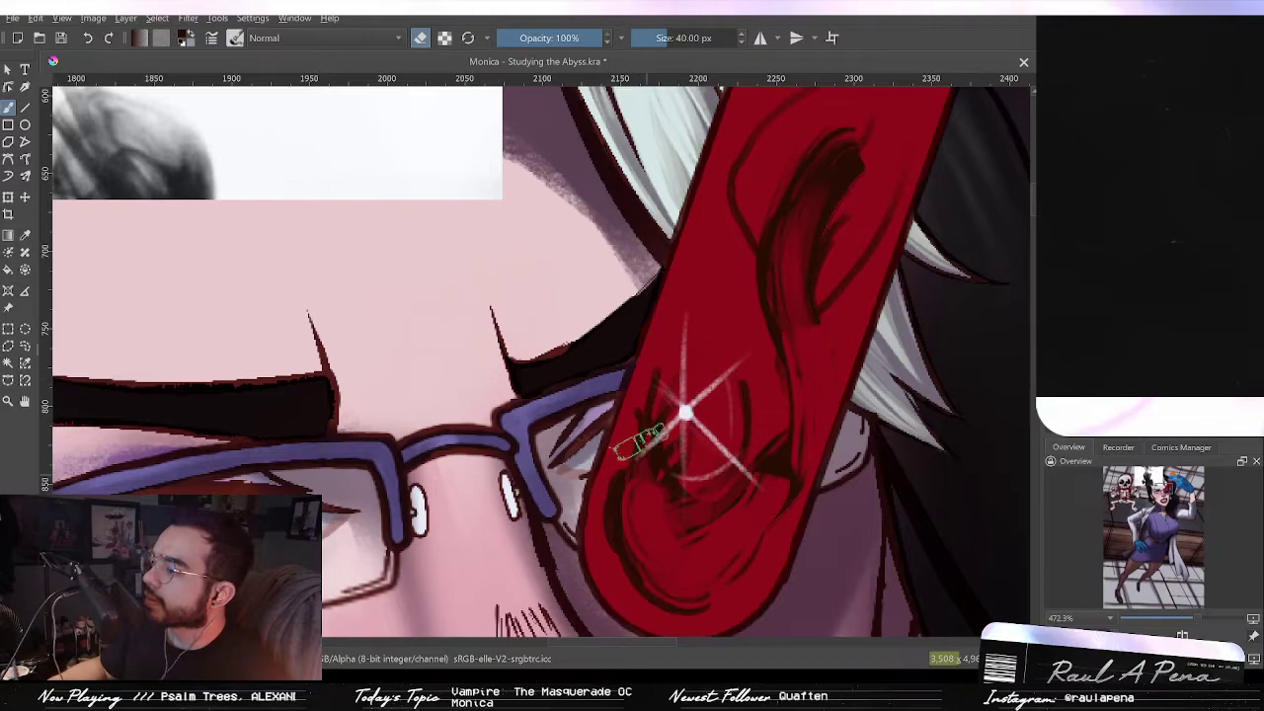
# Step: Paint a dark curving stroke near the tube's bottom and reduce the brush to 27 px
pyautogui.click(423, 40)
pyautogui.moveTo(671, 366)
pyautogui.mouseDown()
pyautogui.moveTo(620, 496)
pyautogui.moveTo(680, 570)
pyautogui.mouseUp()
pyautogui.press('[')
pyautogui.press('[')
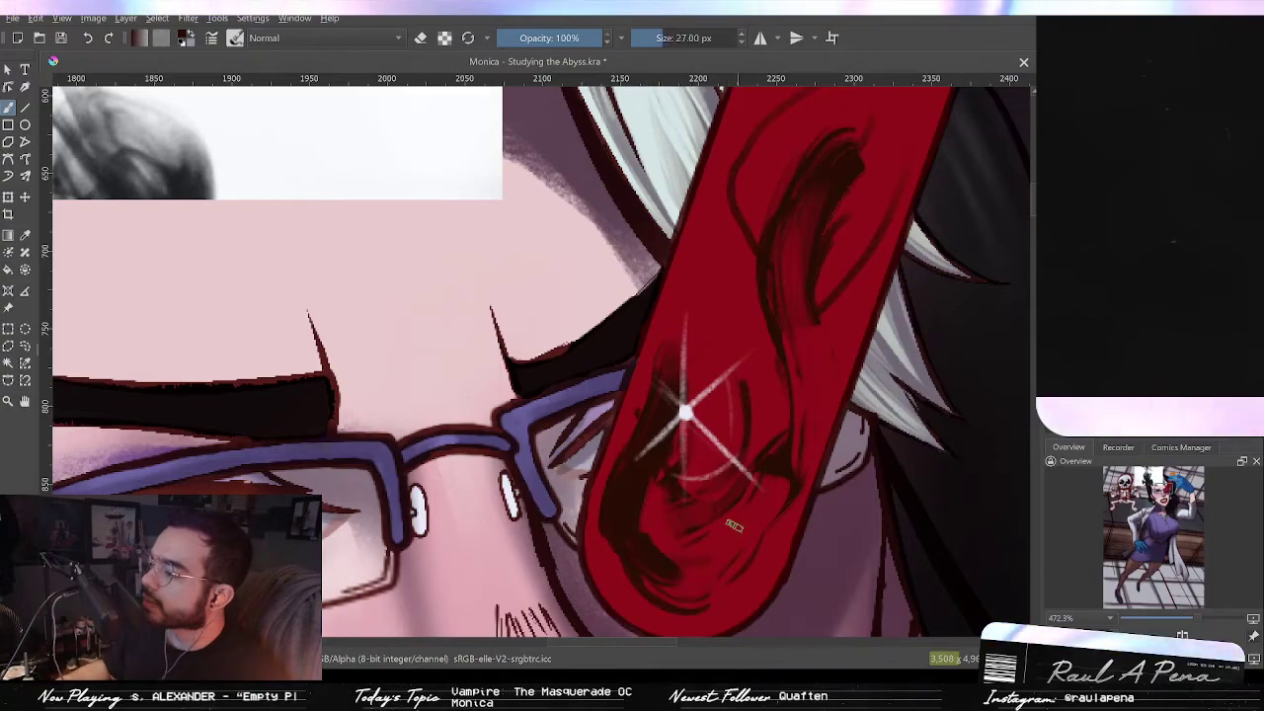
pyautogui.moveTo(736, 518); pyautogui.dragTo(681, 558)
pyautogui.moveTo(775, 484)
pyautogui.mouseDown()
pyautogui.moveTo(652, 569)
pyautogui.moveTo(765, 456)
pyautogui.mouseUp()
pyautogui.hotkey('ctrl', 'z')
pyautogui.hotkey('ctrl', 'z')
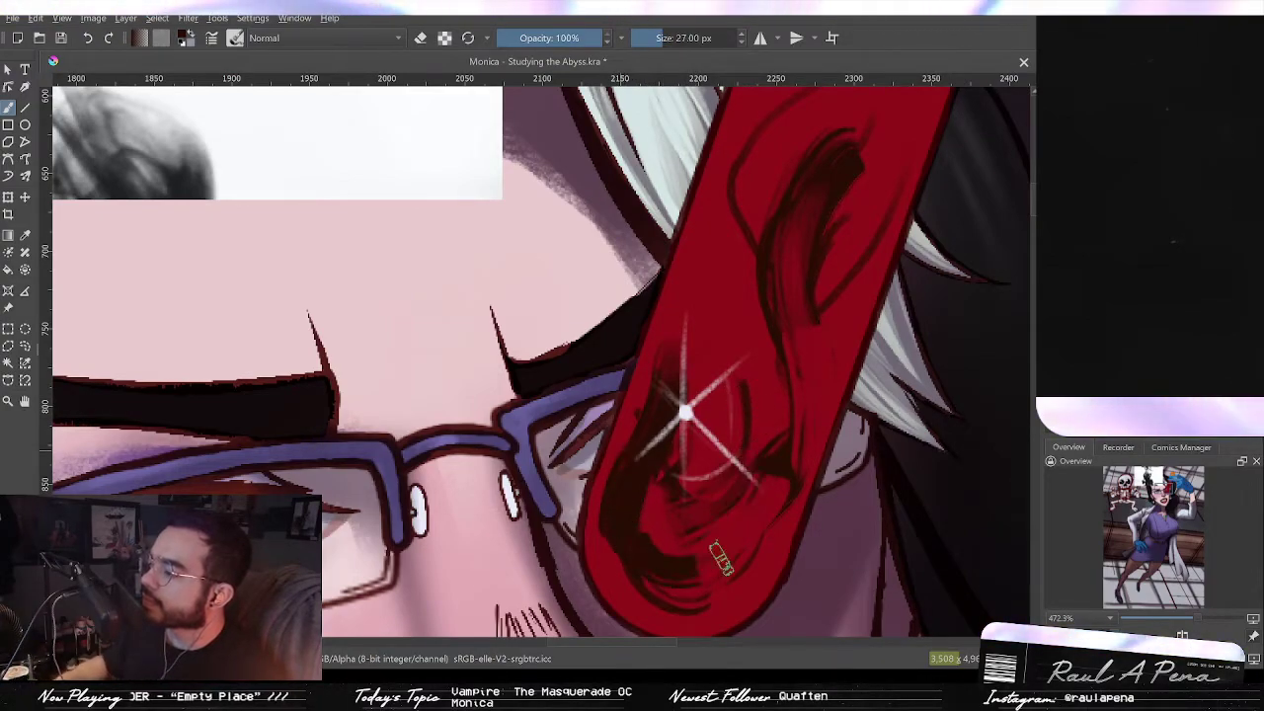
# Step: Try several dark swirl strokes around the sparkle on the test tube
pyautogui.moveTo(683, 571); pyautogui.dragTo(757, 441)
pyautogui.moveTo(711, 279); pyautogui.dragTo(761, 451)
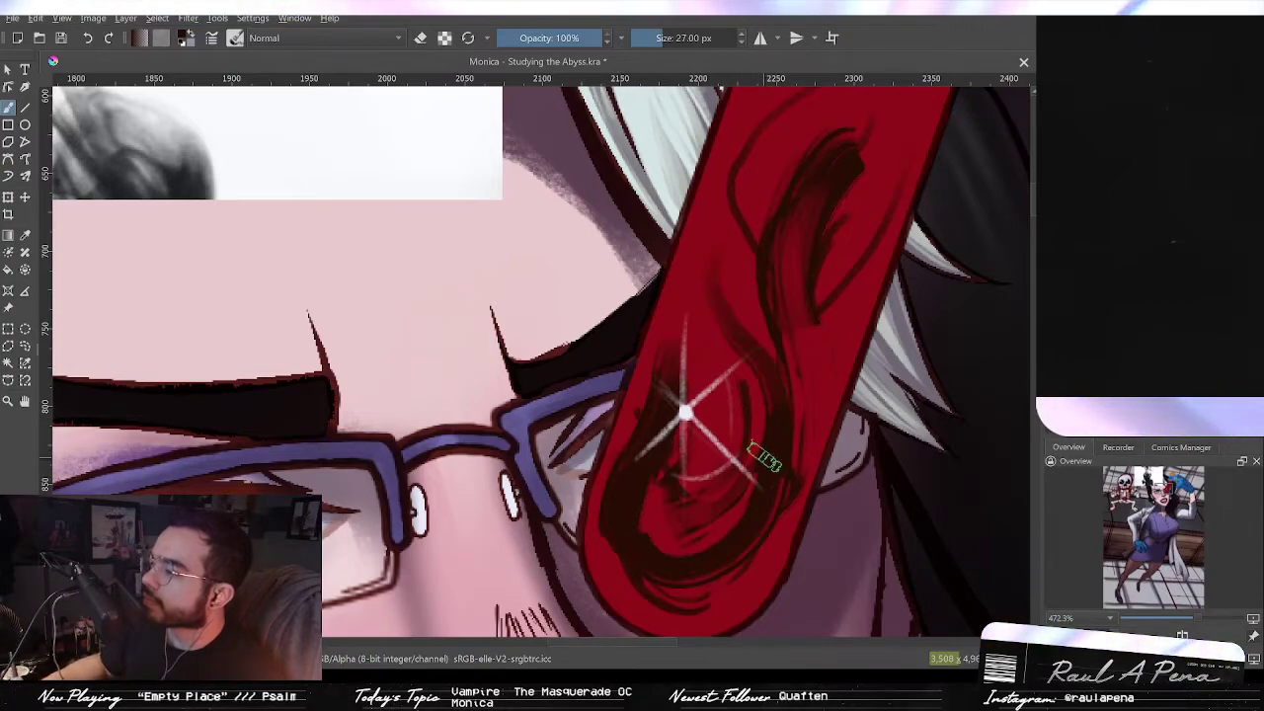
pyautogui.hotkey('ctrl', 'z')
pyautogui.moveTo(742, 319); pyautogui.dragTo(774, 458)
pyautogui.hotkey('ctrl', 'z')
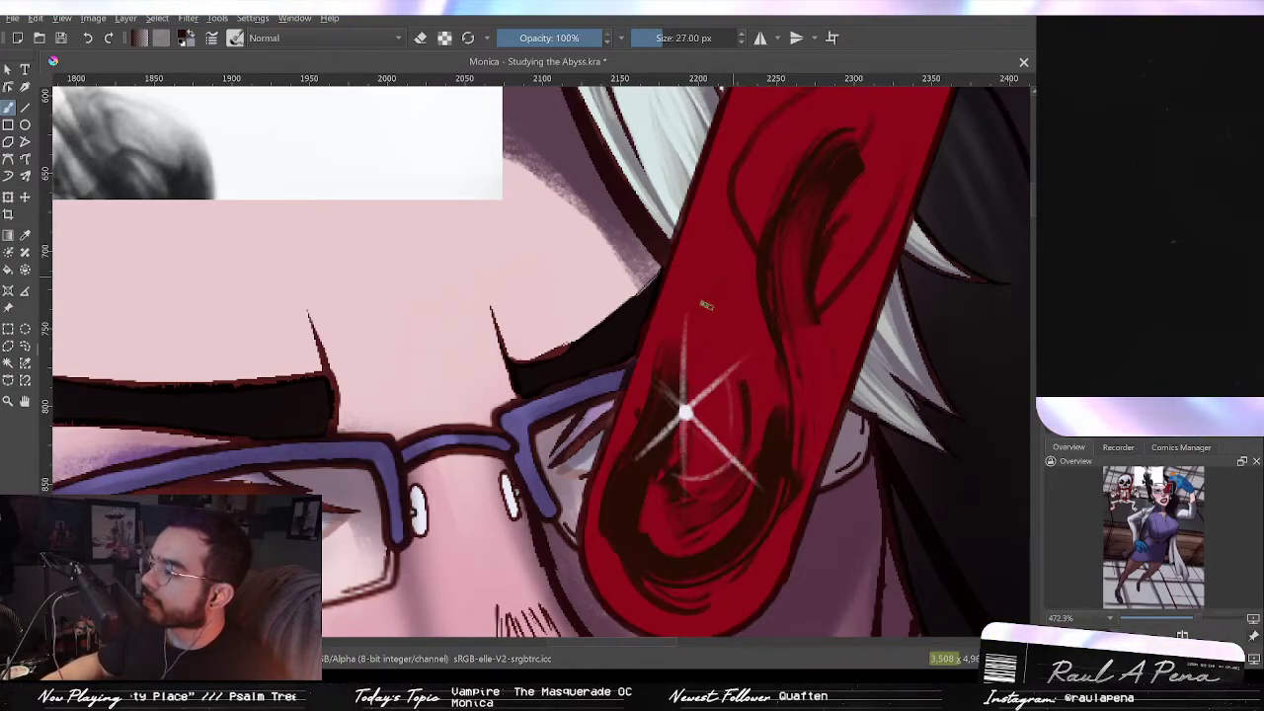
pyautogui.moveTo(711, 300); pyautogui.dragTo(776, 378)
pyautogui.hotkey('ctrl', 'z')
pyautogui.moveTo(724, 281)
pyautogui.mouseDown()
pyautogui.moveTo(681, 329)
pyautogui.moveTo(785, 404)
pyautogui.moveTo(794, 436)
pyautogui.mouseUp()
pyautogui.moveTo(786, 324); pyautogui.dragTo(811, 484)
pyautogui.hotkey('ctrl', 'z')
pyautogui.moveTo(730, 278); pyautogui.dragTo(818, 427)
pyautogui.hotkey('ctrl', 'z')
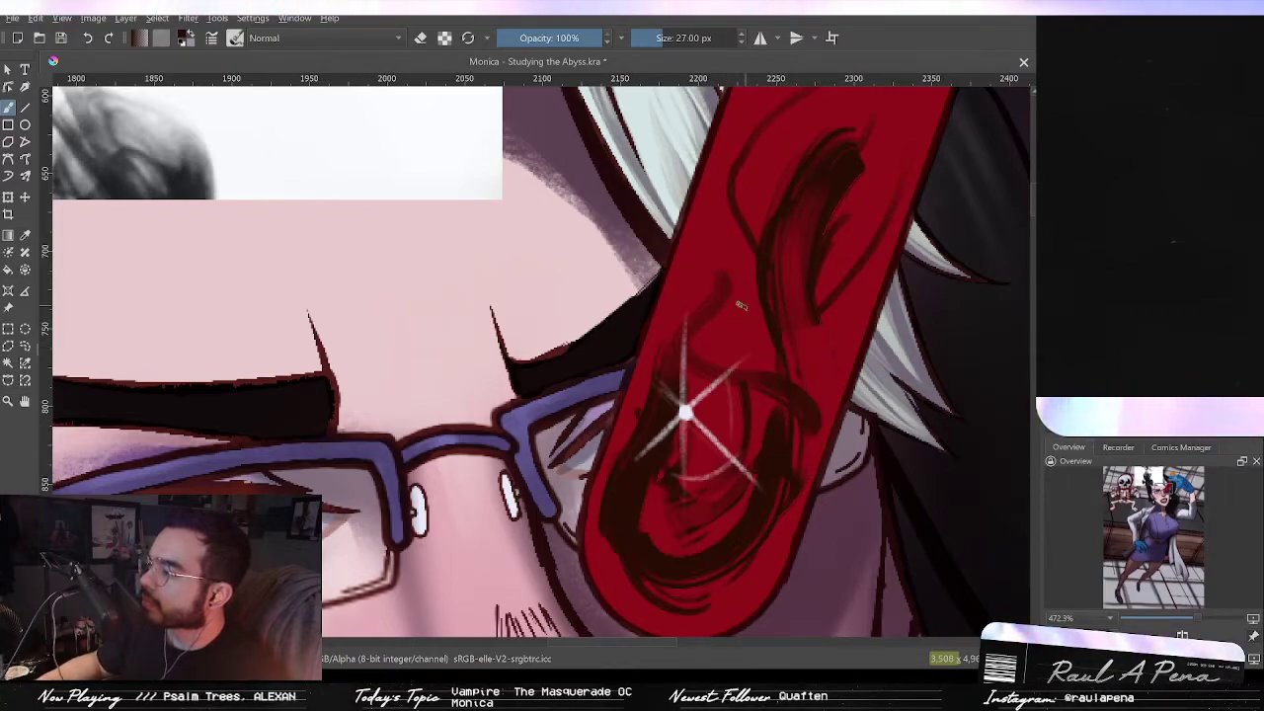
# Step: Paint dark swirling hair strokes above the sparkle and up the test tube's side
pyautogui.moveTo(746, 312); pyautogui.dragTo(821, 397)
pyautogui.moveTo(788, 341); pyautogui.dragTo(812, 443)
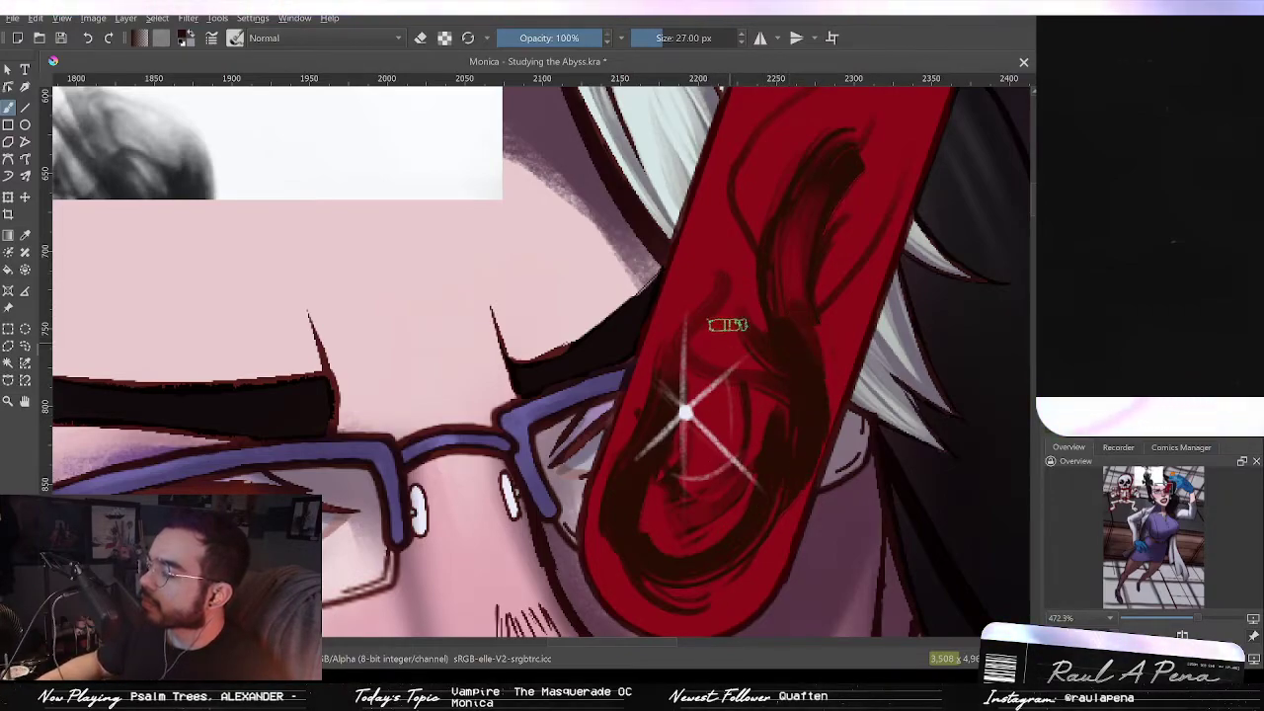
pyautogui.moveTo(729, 335); pyautogui.dragTo(752, 344)
pyautogui.moveTo(779, 203)
pyautogui.mouseDown()
pyautogui.moveTo(798, 333)
pyautogui.moveTo(827, 392)
pyautogui.mouseUp()
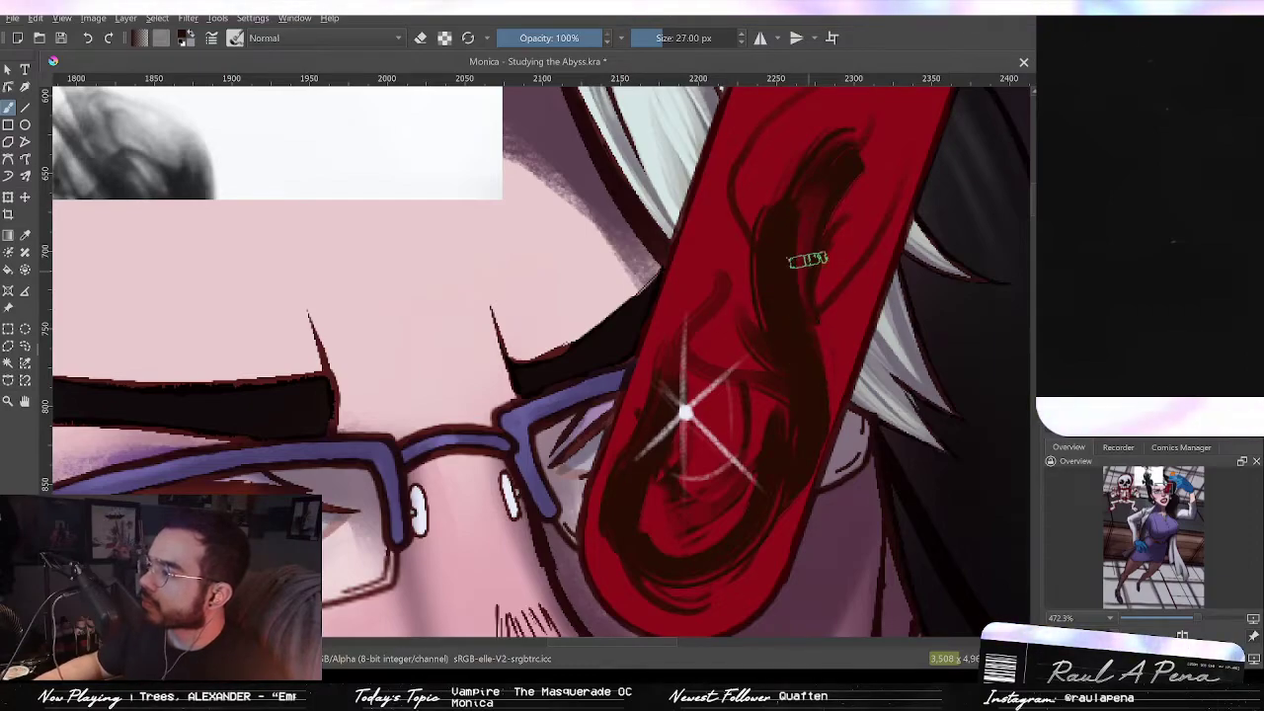
pyautogui.moveTo(802, 293); pyautogui.dragTo(819, 377)
pyautogui.scroll(-2, 782, 254)
pyautogui.moveTo(789, 243)
pyautogui.mouseDown()
pyautogui.moveTo(798, 527)
pyautogui.moveTo(775, 423)
pyautogui.mouseUp()
pyautogui.scroll(1, 787, 403)
pyautogui.moveTo(793, 369)
pyautogui.mouseDown()
pyautogui.moveTo(799, 328)
pyautogui.moveTo(733, 379)
pyautogui.mouseUp()
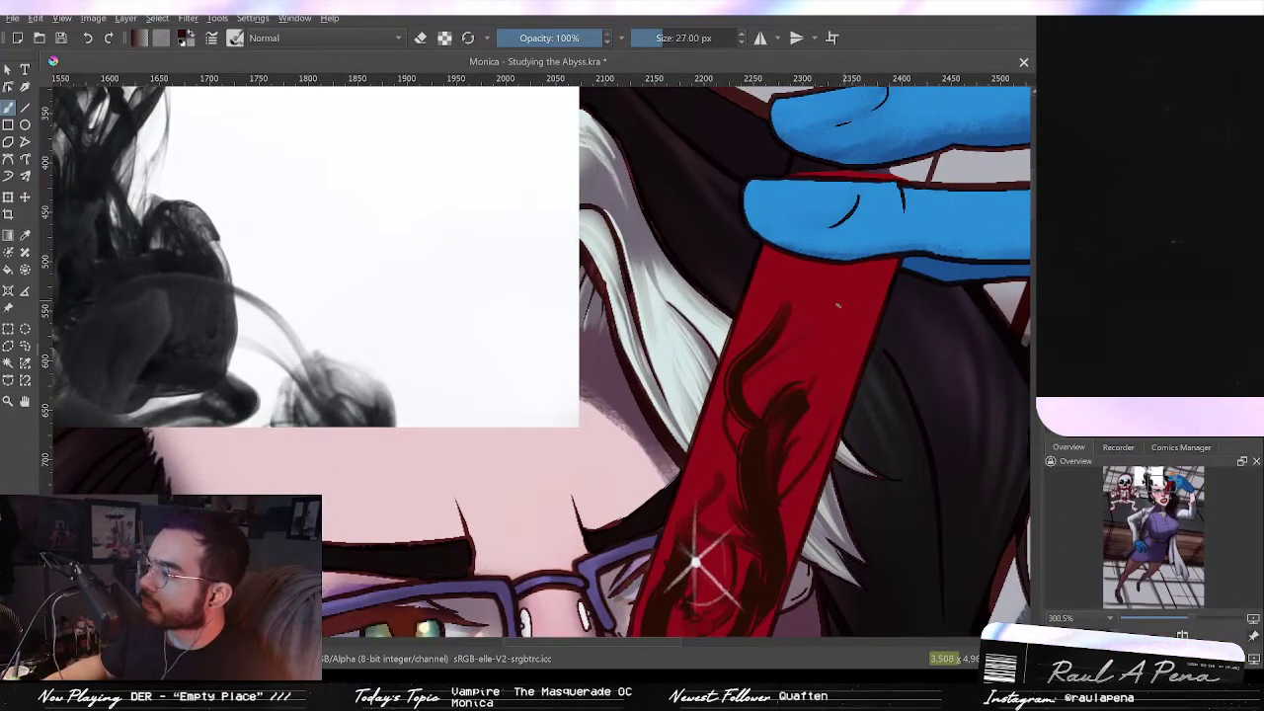
# Step: Add more dark curl strokes along the tube's upper section and around the sparkle
pyautogui.moveTo(826, 318); pyautogui.dragTo(837, 410)
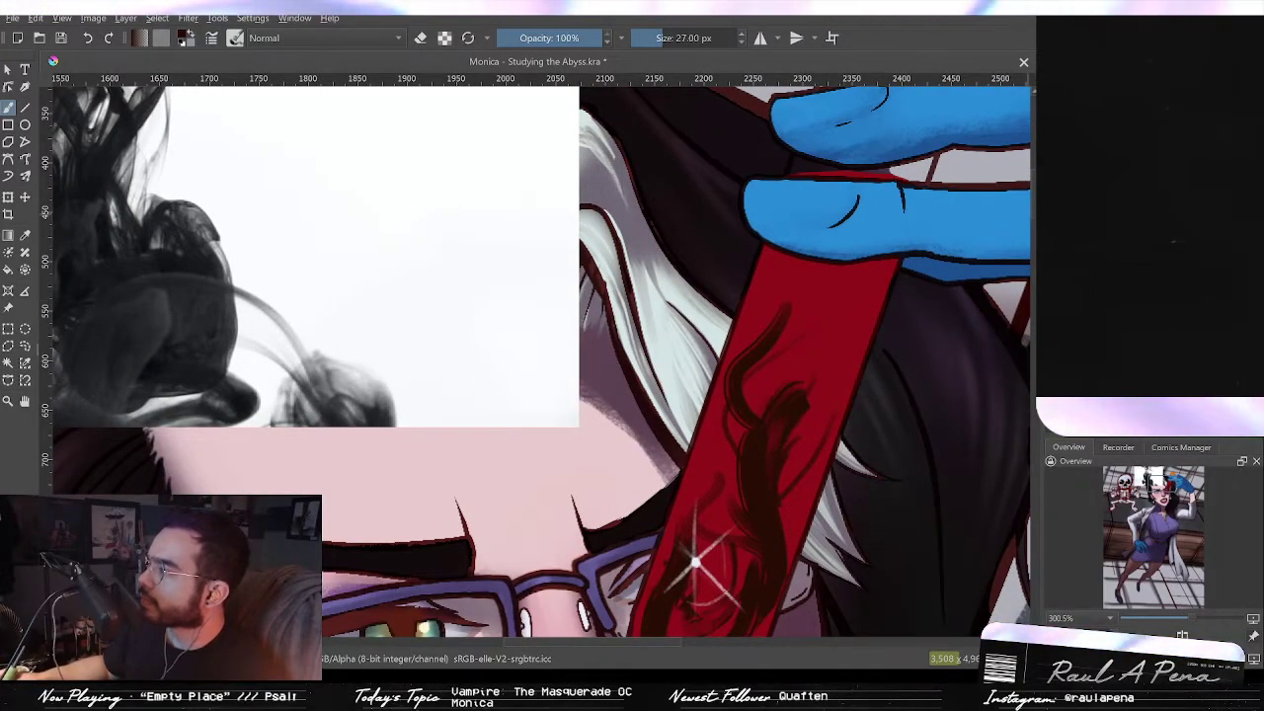
pyautogui.moveTo(779, 334); pyautogui.dragTo(826, 443)
pyautogui.moveTo(814, 439)
pyautogui.mouseDown()
pyautogui.moveTo(839, 381)
pyautogui.moveTo(849, 236)
pyautogui.mouseUp()
pyautogui.hotkey('ctrl', 'z')
pyautogui.moveTo(858, 223)
pyautogui.mouseDown()
pyautogui.moveTo(859, 309)
pyautogui.moveTo(835, 373)
pyautogui.mouseUp()
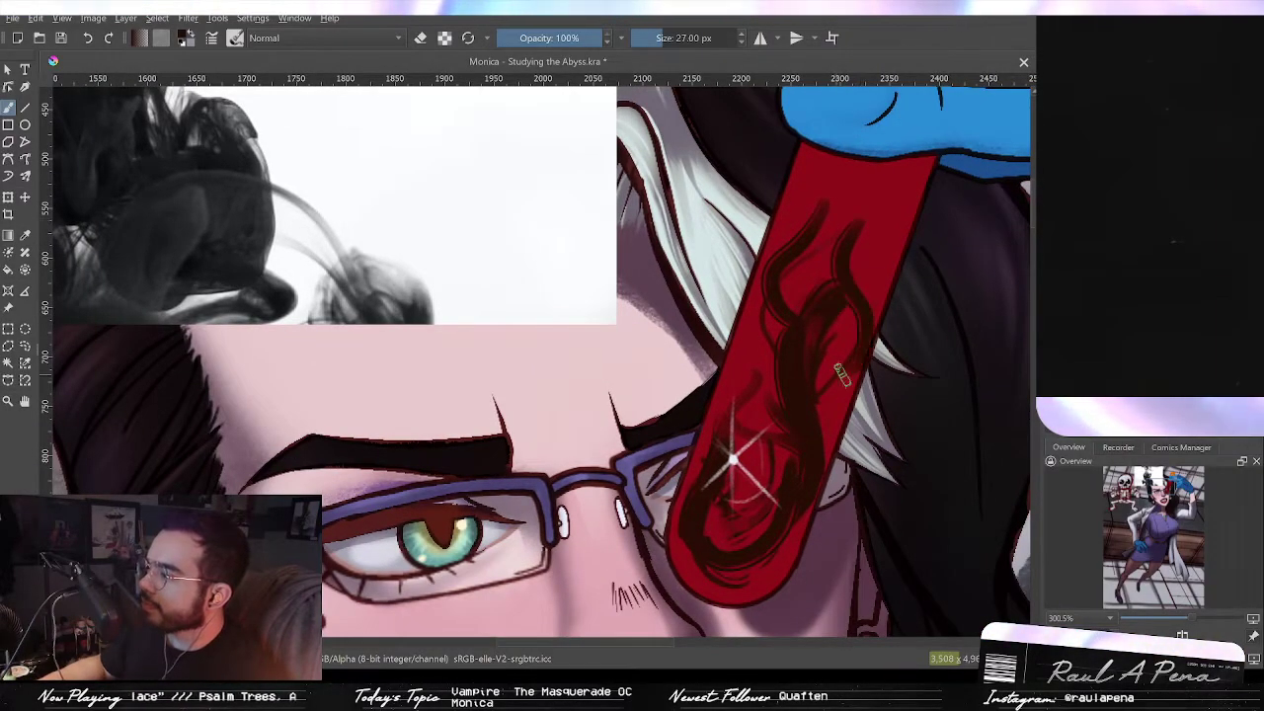
pyautogui.moveTo(742, 358)
pyautogui.mouseDown()
pyautogui.moveTo(756, 415)
pyautogui.moveTo(780, 429)
pyautogui.mouseUp()
pyautogui.hotkey('ctrl', 'z')
pyautogui.moveTo(839, 373); pyautogui.dragTo(796, 474)
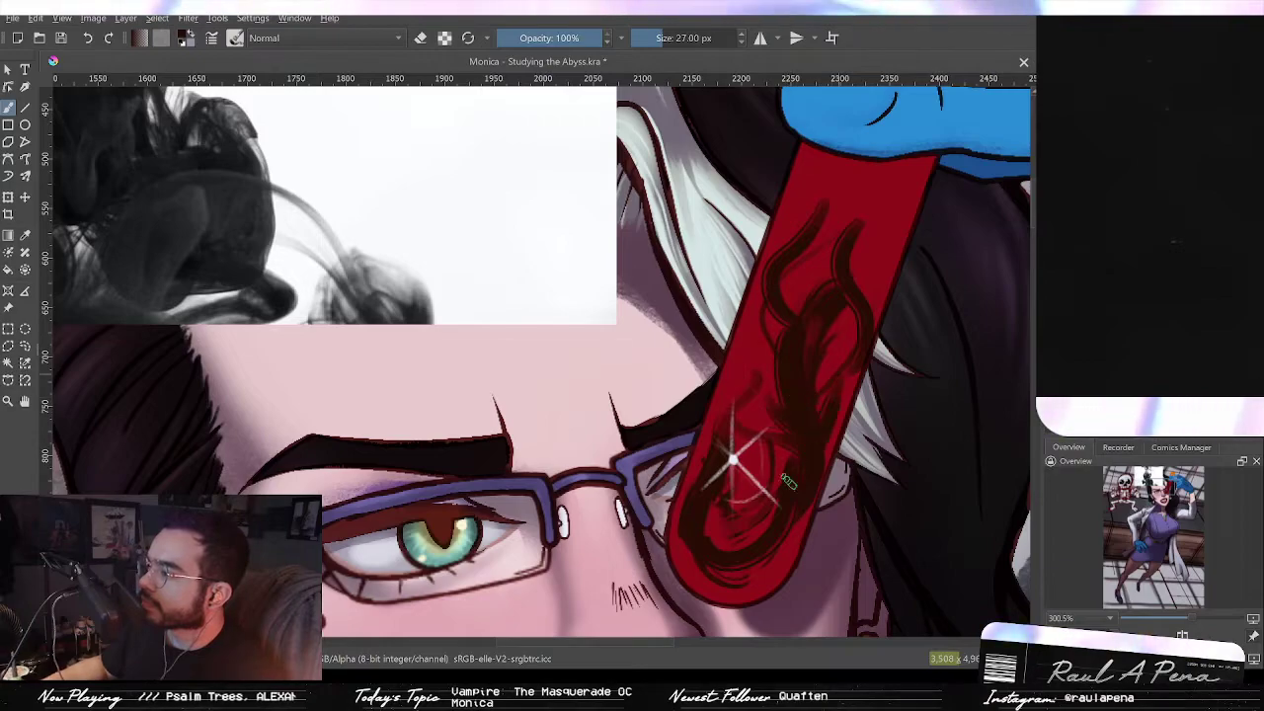
pyautogui.moveTo(723, 529); pyautogui.dragTo(743, 508)
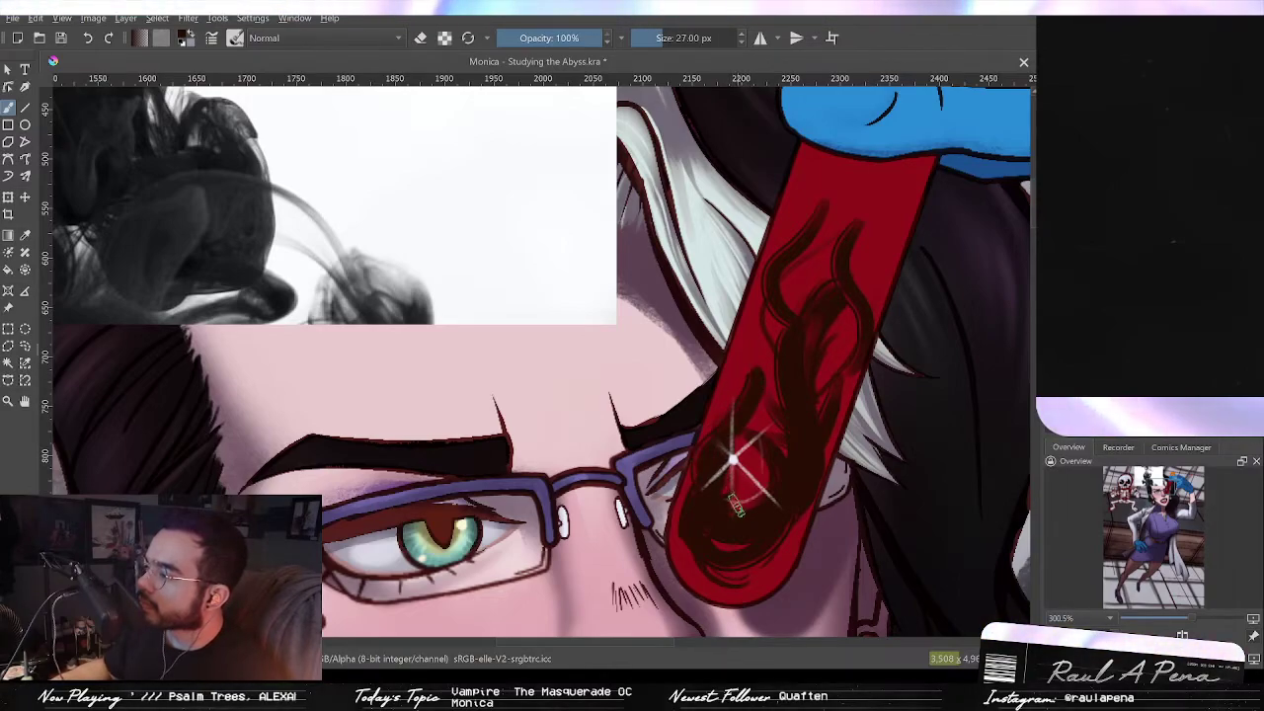
pyautogui.moveTo(721, 528); pyautogui.dragTo(708, 437)
pyautogui.moveTo(734, 482); pyautogui.dragTo(733, 390)
pyautogui.moveTo(741, 373); pyautogui.dragTo(737, 409)
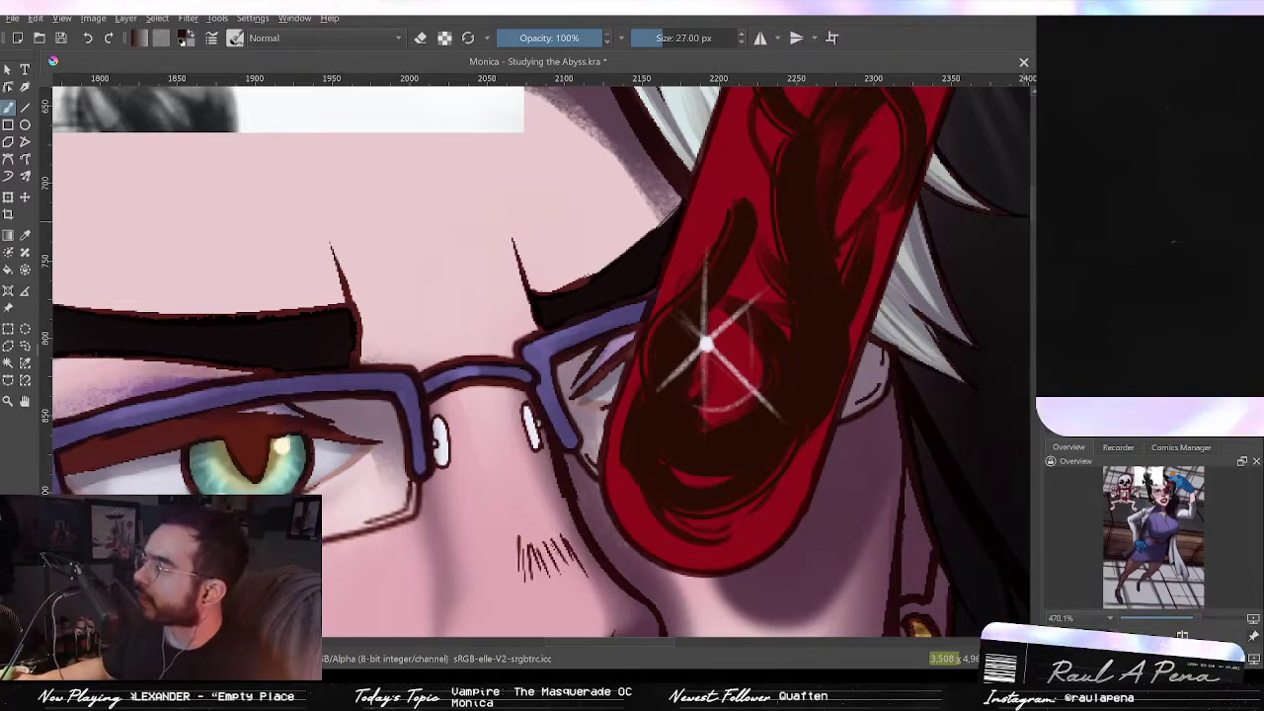
# Step: Erase thin light gaps into the dark curls on the test tube with a smaller eraser
pyautogui.click(421, 38)
pyautogui.moveTo(849, 231); pyautogui.dragTo(821, 319)
pyautogui.moveTo(892, 197); pyautogui.dragTo(868, 292)
pyautogui.hotkey('ctrl', 'z')
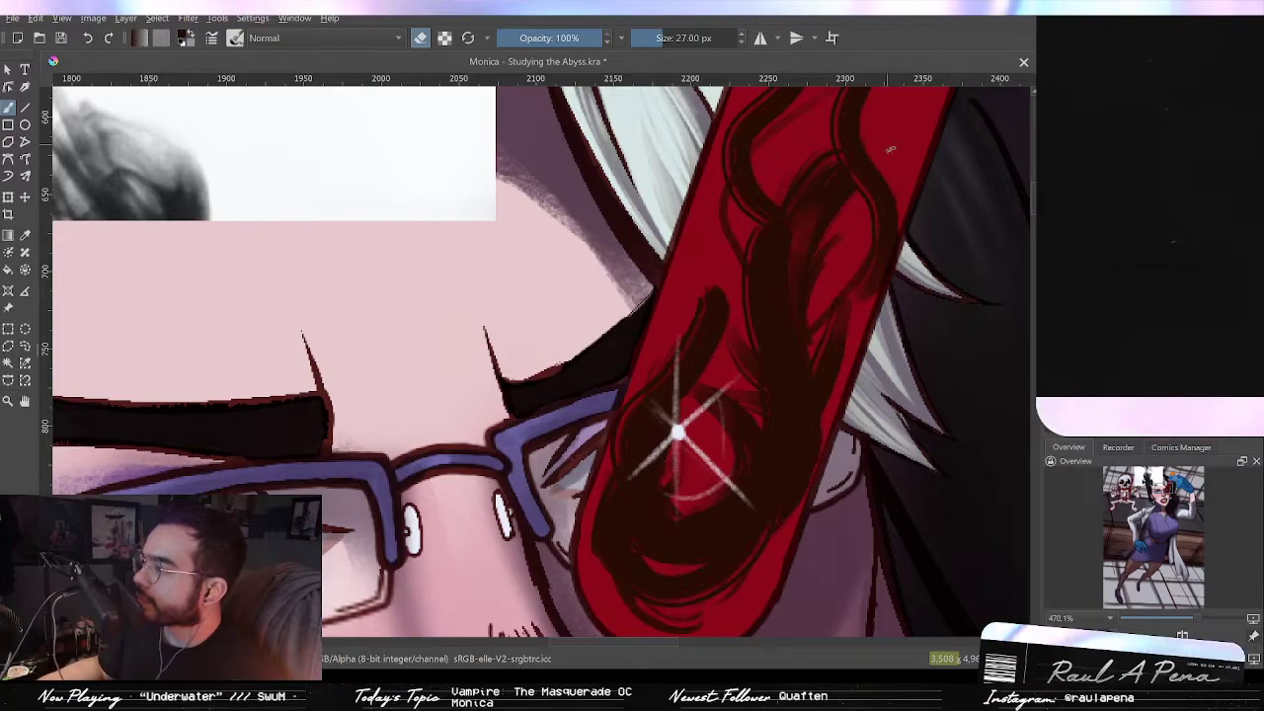
pyautogui.moveTo(796, 351); pyautogui.dragTo(764, 395)
pyautogui.moveTo(789, 304); pyautogui.dragTo(793, 387)
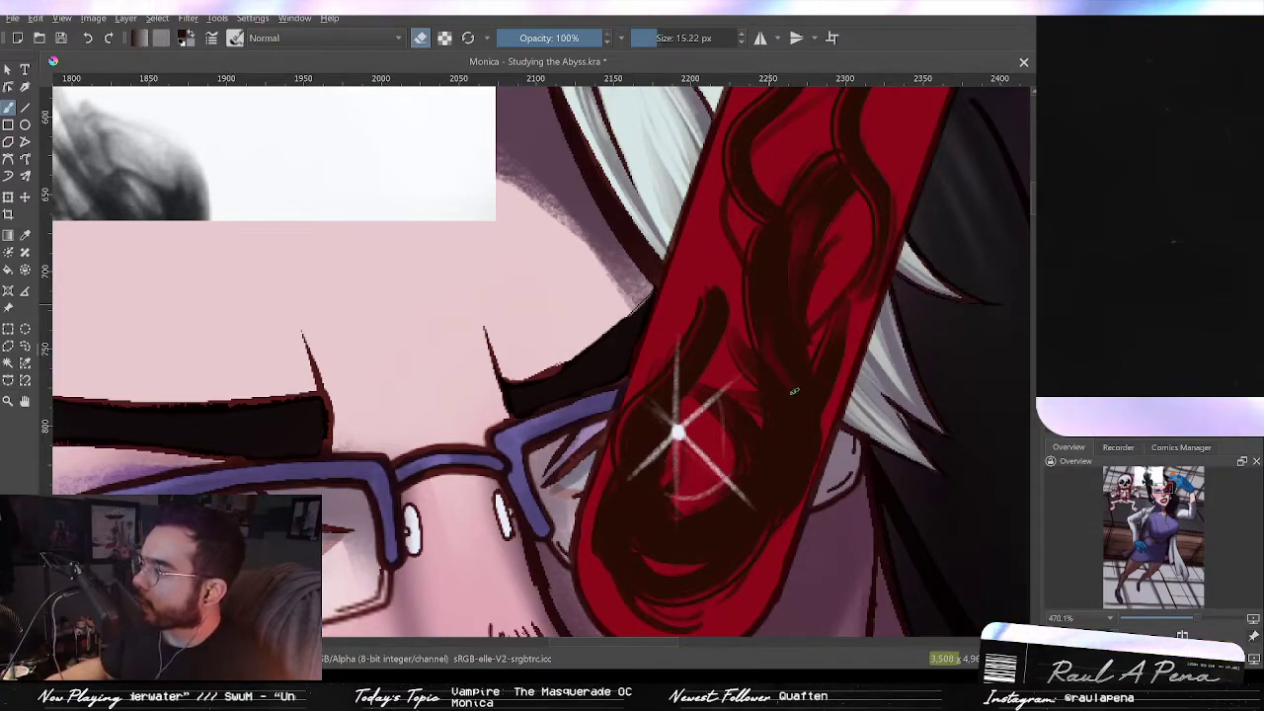
pyautogui.hotkey('ctrl', 'z')
pyautogui.moveTo(768, 276)
pyautogui.mouseDown()
pyautogui.moveTo(761, 330)
pyautogui.moveTo(790, 400)
pyautogui.mouseUp()
pyautogui.hotkey('ctrl', 'z')
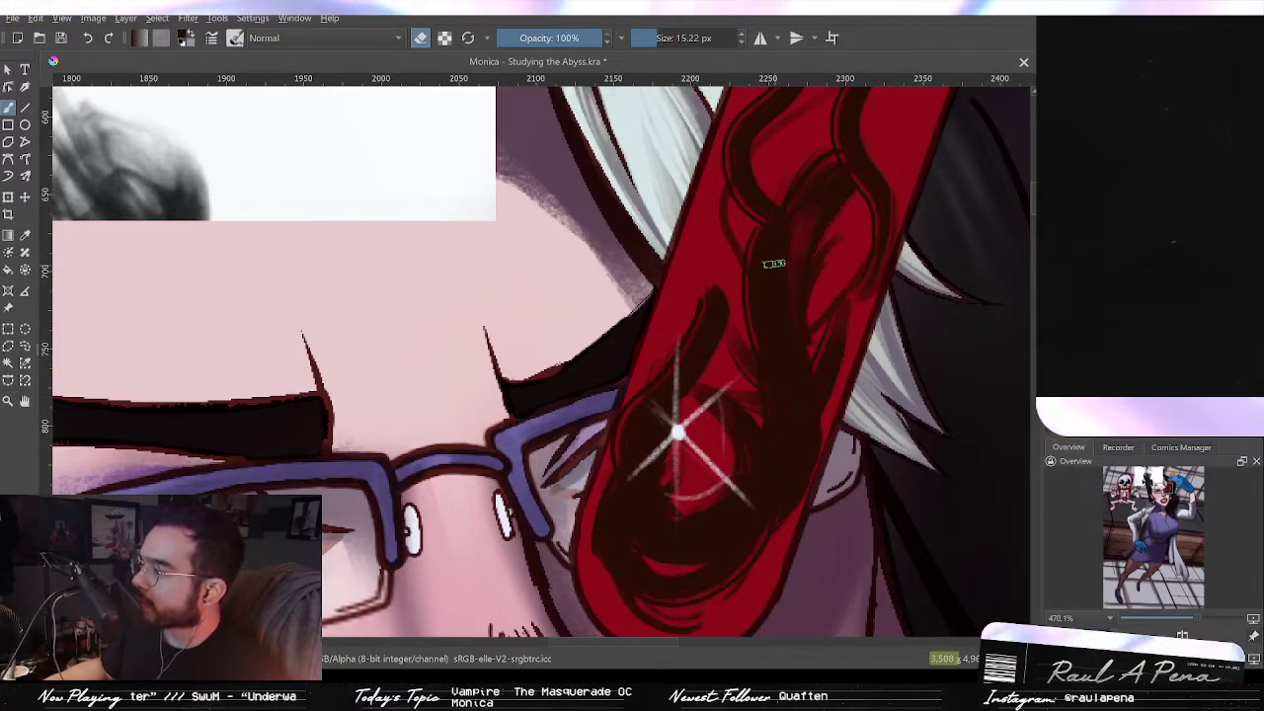
pyautogui.moveTo(776, 264); pyautogui.dragTo(761, 263)
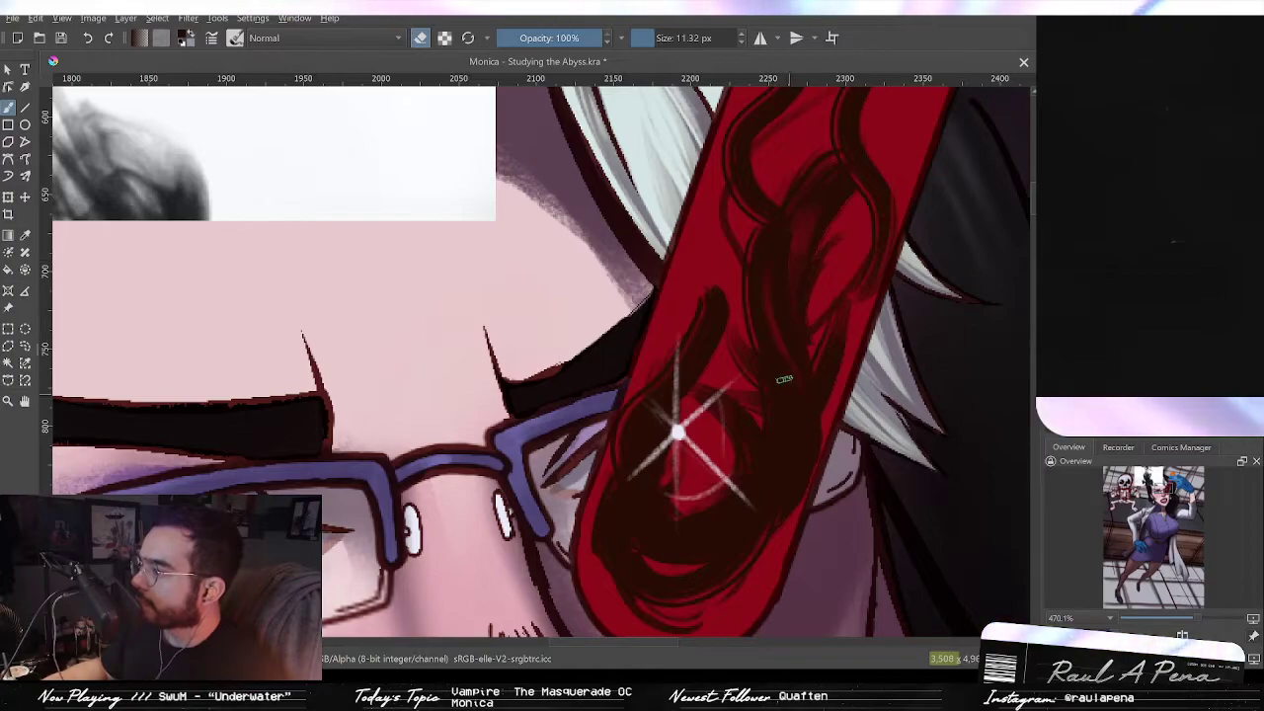
pyautogui.moveTo(787, 388); pyautogui.dragTo(794, 486)
pyautogui.hotkey('ctrl', 'z')
pyautogui.moveTo(804, 386); pyautogui.dragTo(786, 486)
pyautogui.hotkey('ctrl', 'z')
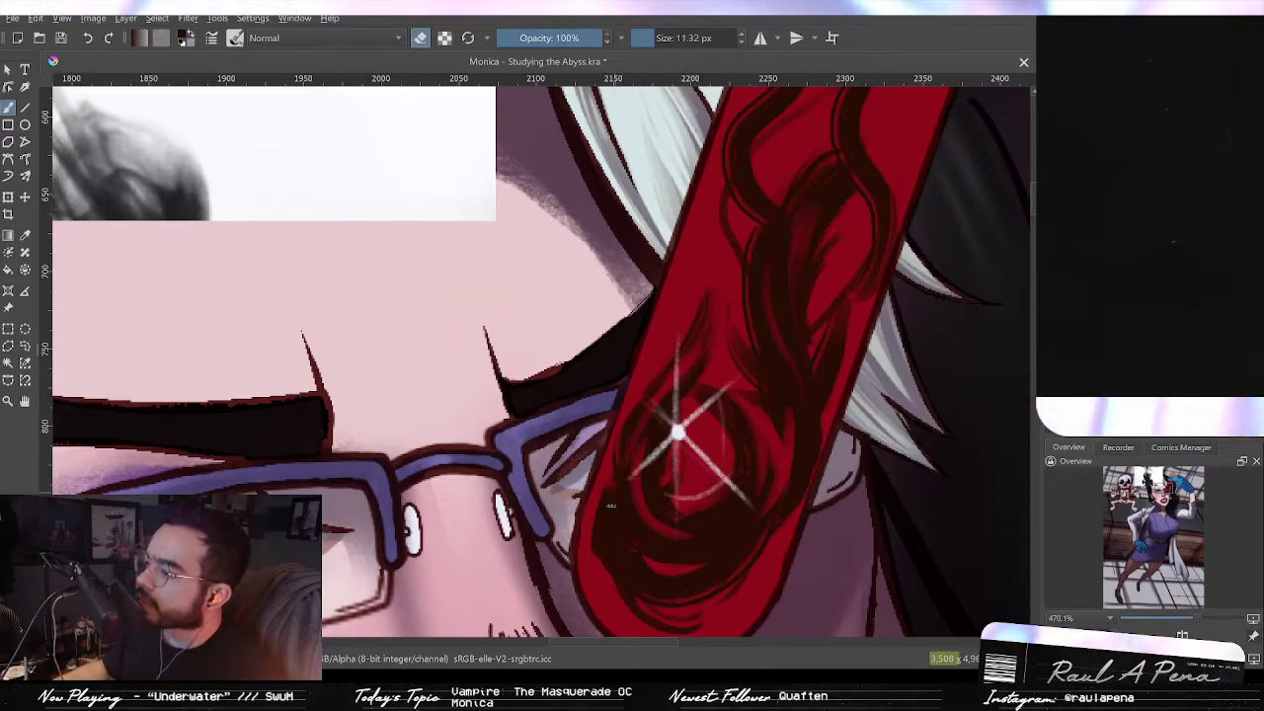
# Step: Erase more thin light gaps through the dark curls along the tube's upper section and beside the sparkle
pyautogui.keyDown('ctrl'); pyautogui.moveTo(745, 436); pyautogui.dragTo(776, 257); pyautogui.keyUp('ctrl')
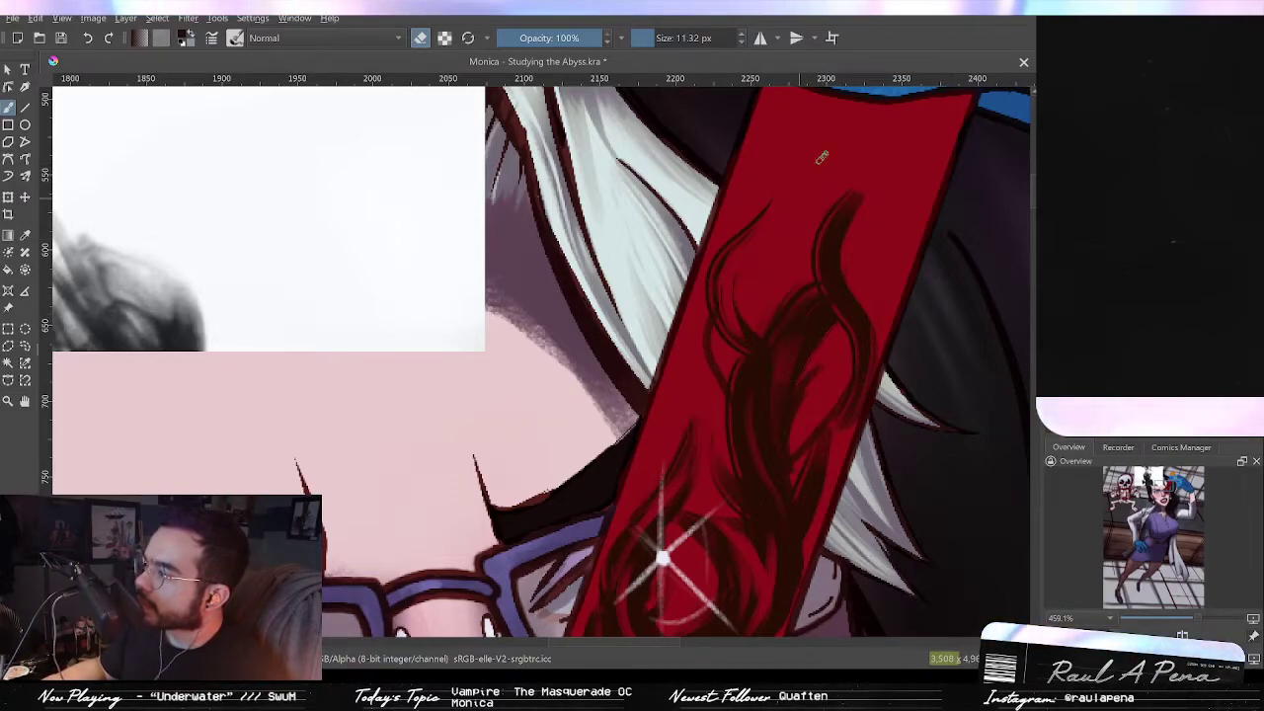
pyautogui.moveTo(857, 185); pyautogui.dragTo(839, 246)
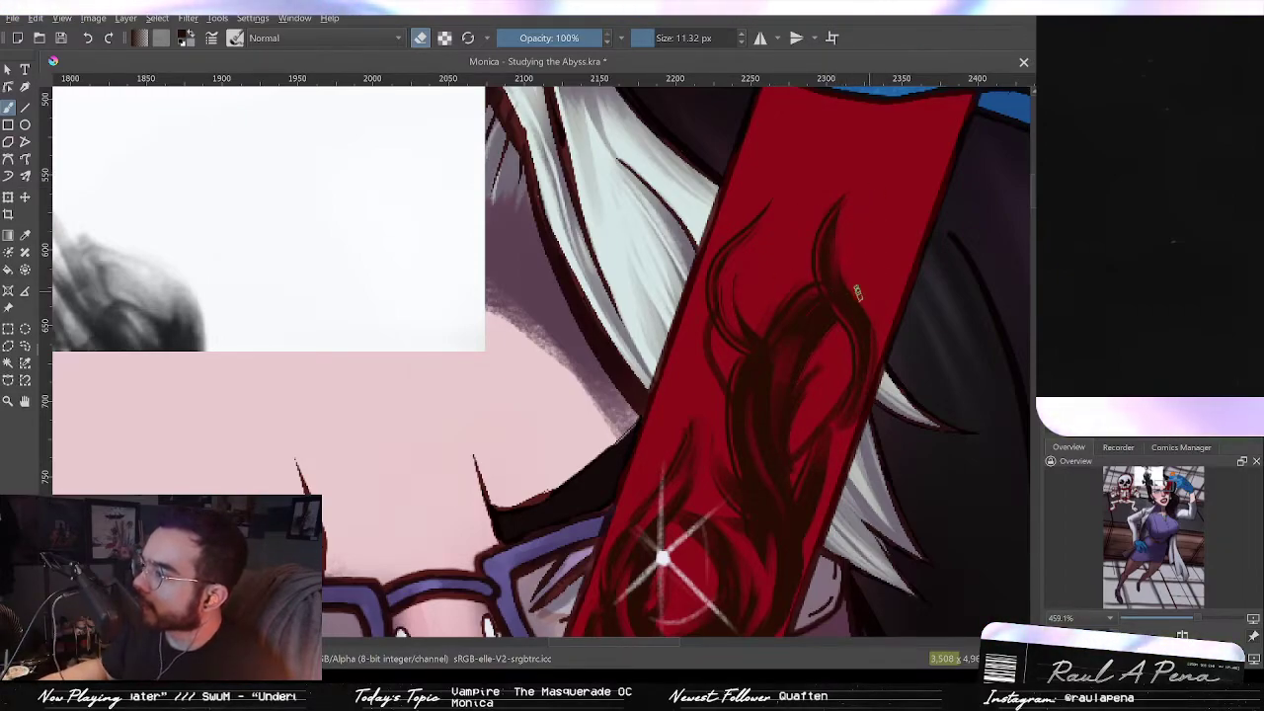
pyautogui.moveTo(863, 322); pyautogui.dragTo(828, 456)
pyautogui.moveTo(824, 397); pyautogui.dragTo(874, 205)
pyautogui.moveTo(894, 260); pyautogui.dragTo(884, 286)
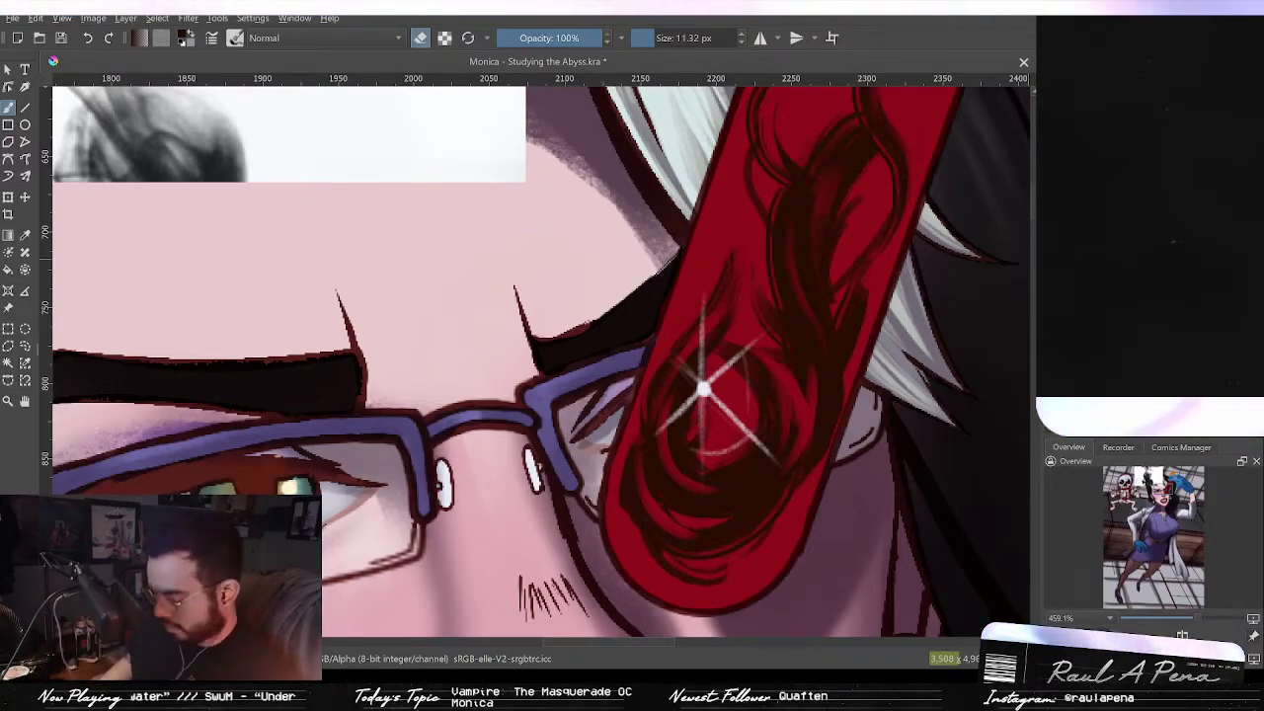
pyautogui.press('Delete')
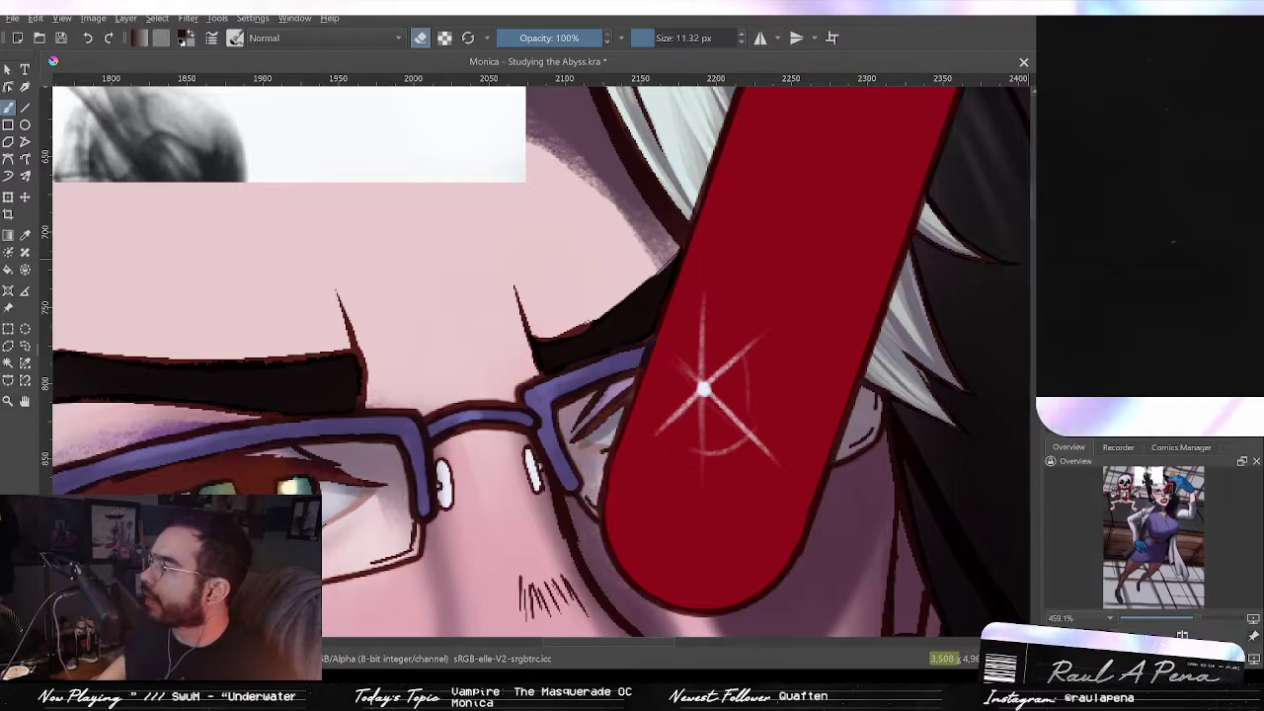
pyautogui.hotkey('ctrl', 'z')
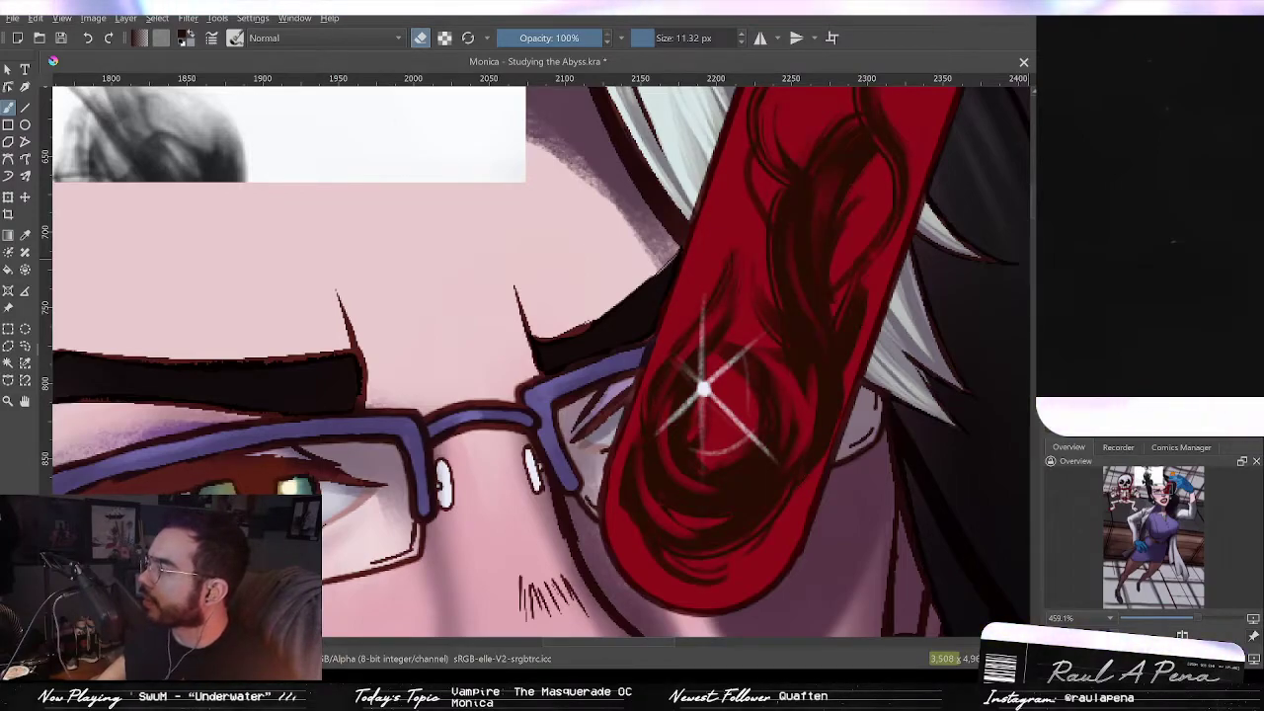
pyautogui.moveTo(832, 364); pyautogui.dragTo(855, 385)
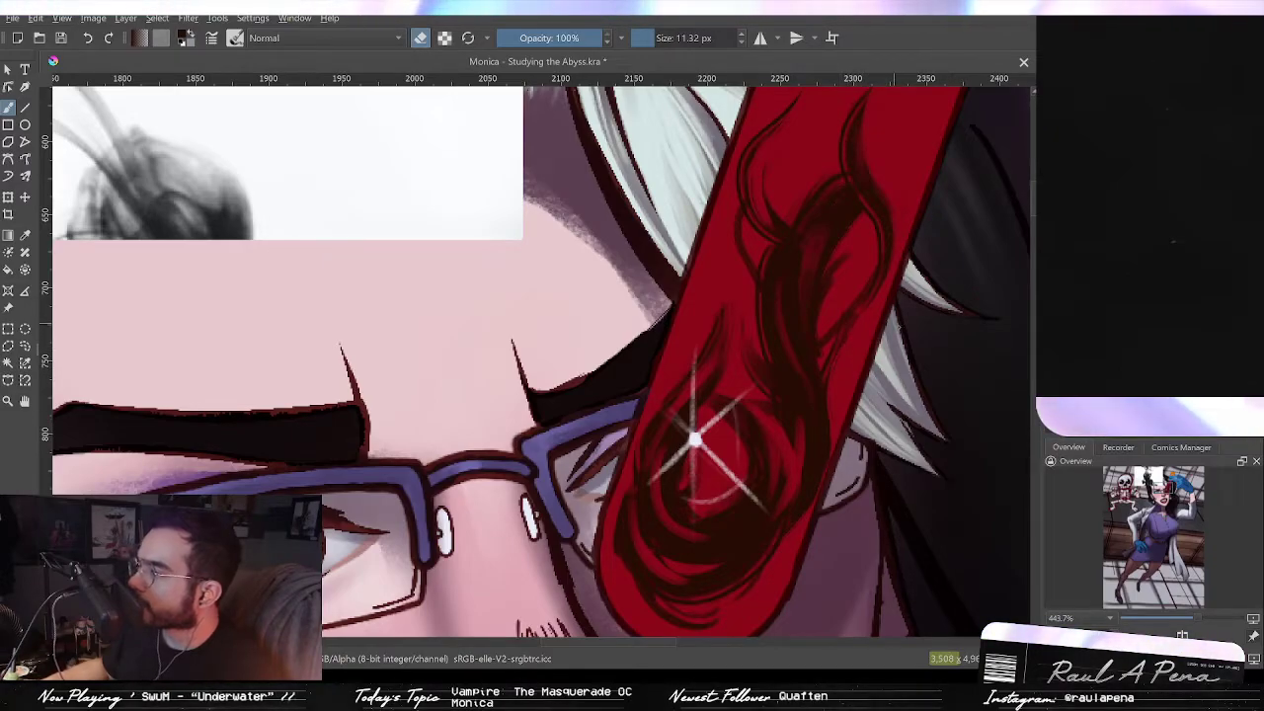
# Step: Erase a few light streaks into the curls above and to the right of the sparkle on the tube
pyautogui.scroll(-5, 860, 373)
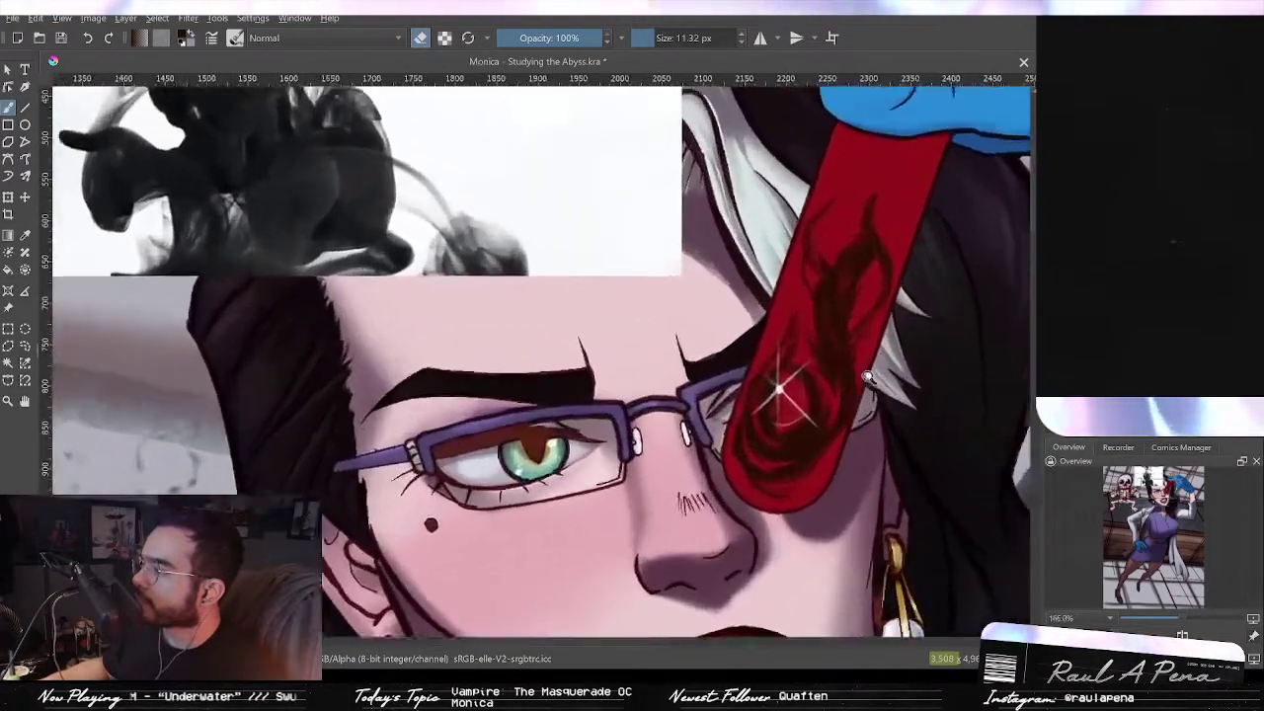
pyautogui.scroll(3, 867, 379)
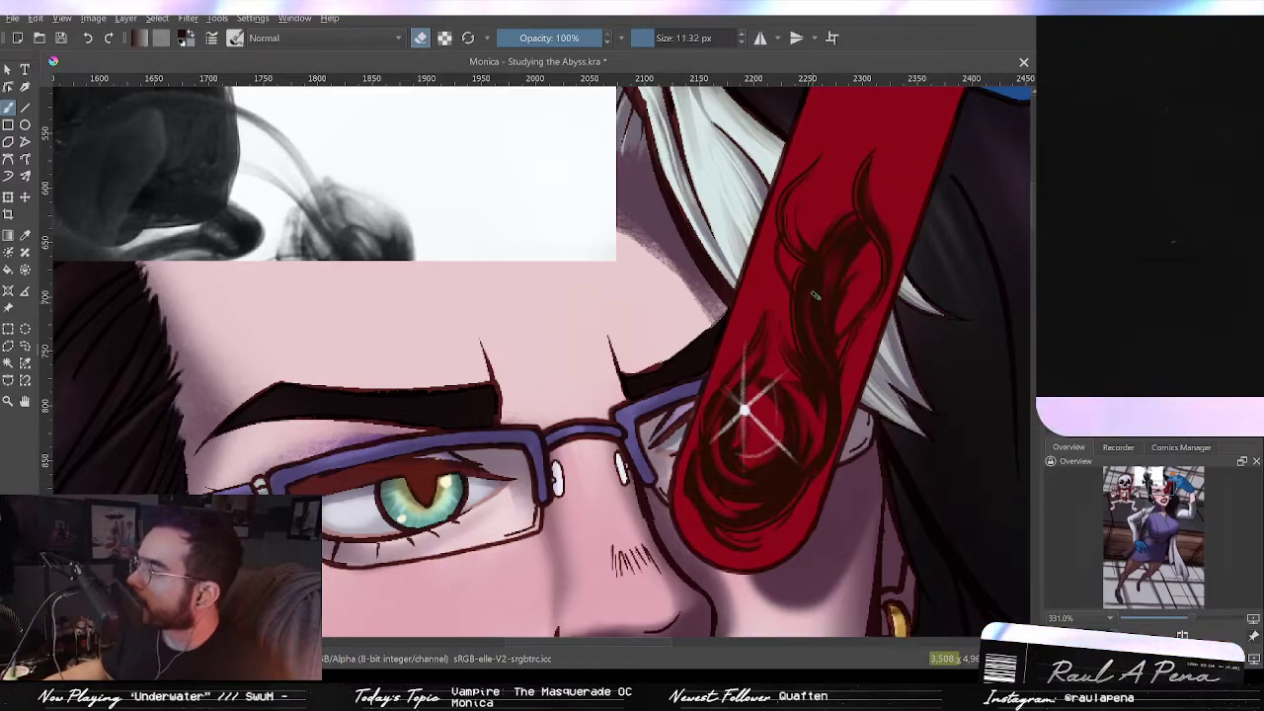
pyautogui.moveTo(831, 324); pyautogui.dragTo(822, 239)
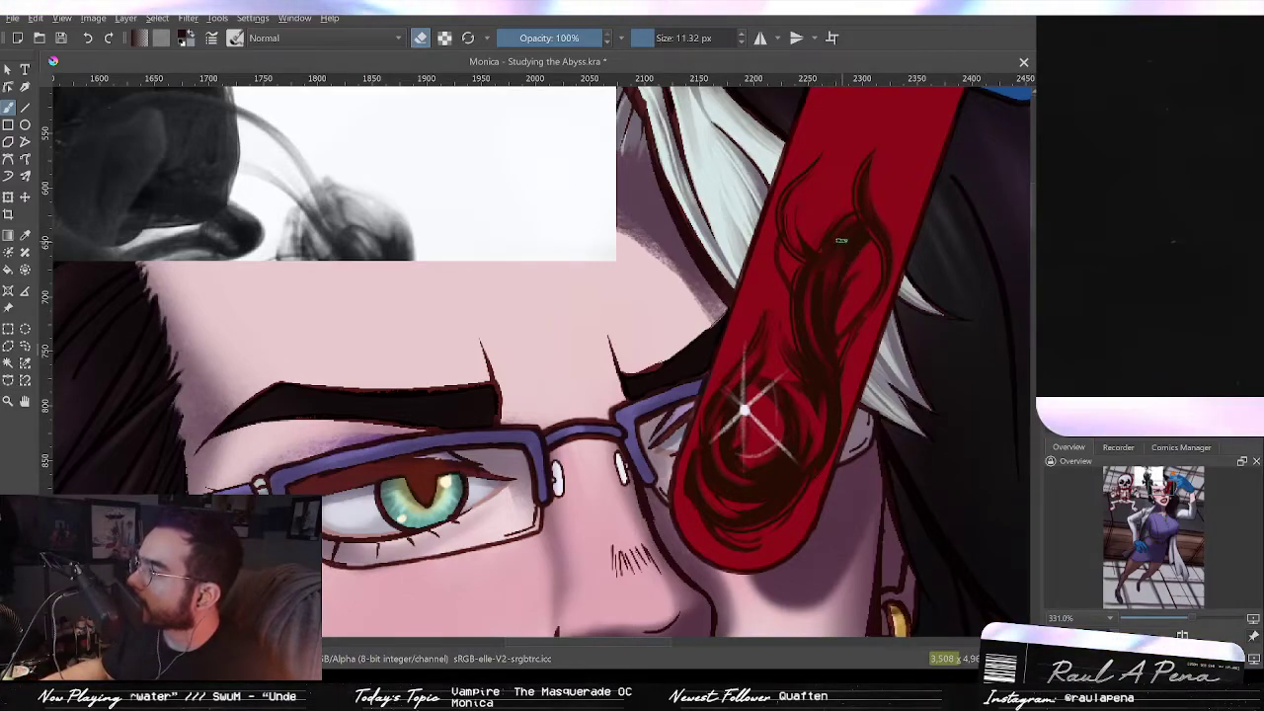
pyautogui.hotkey('ctrl', 'z')
pyautogui.moveTo(831, 314); pyautogui.dragTo(821, 249)
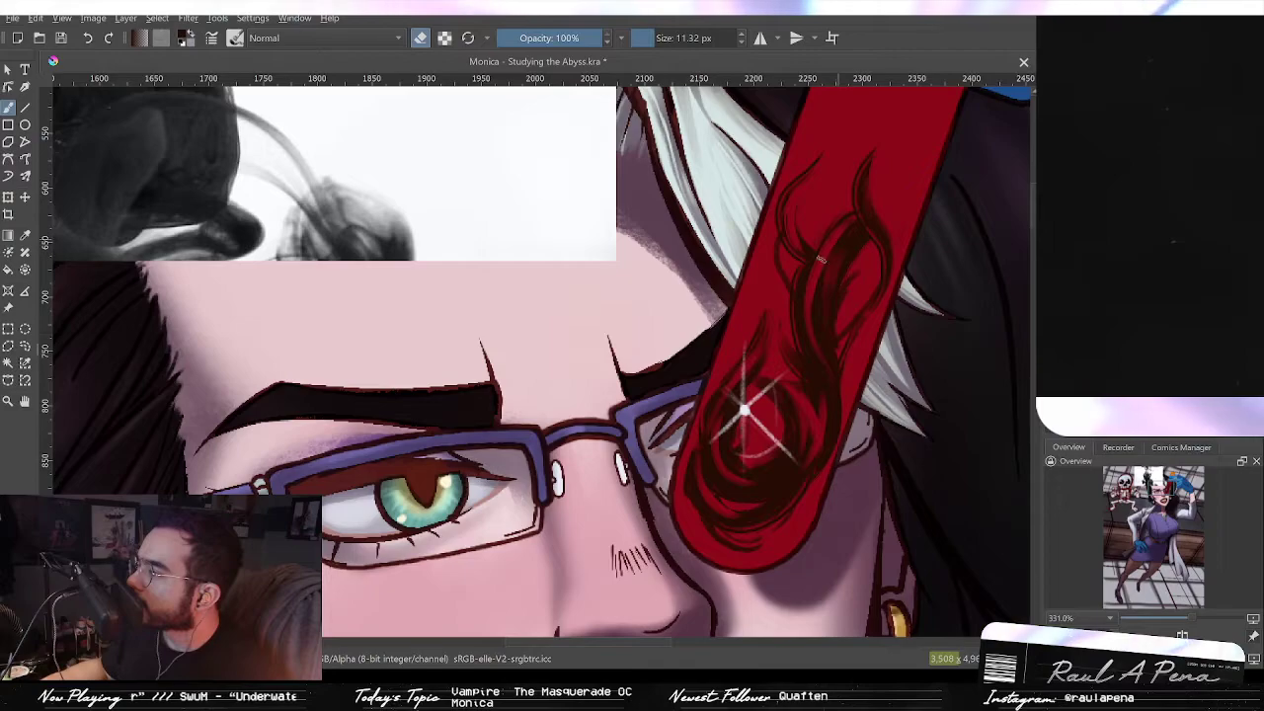
pyautogui.moveTo(825, 363); pyautogui.dragTo(803, 289)
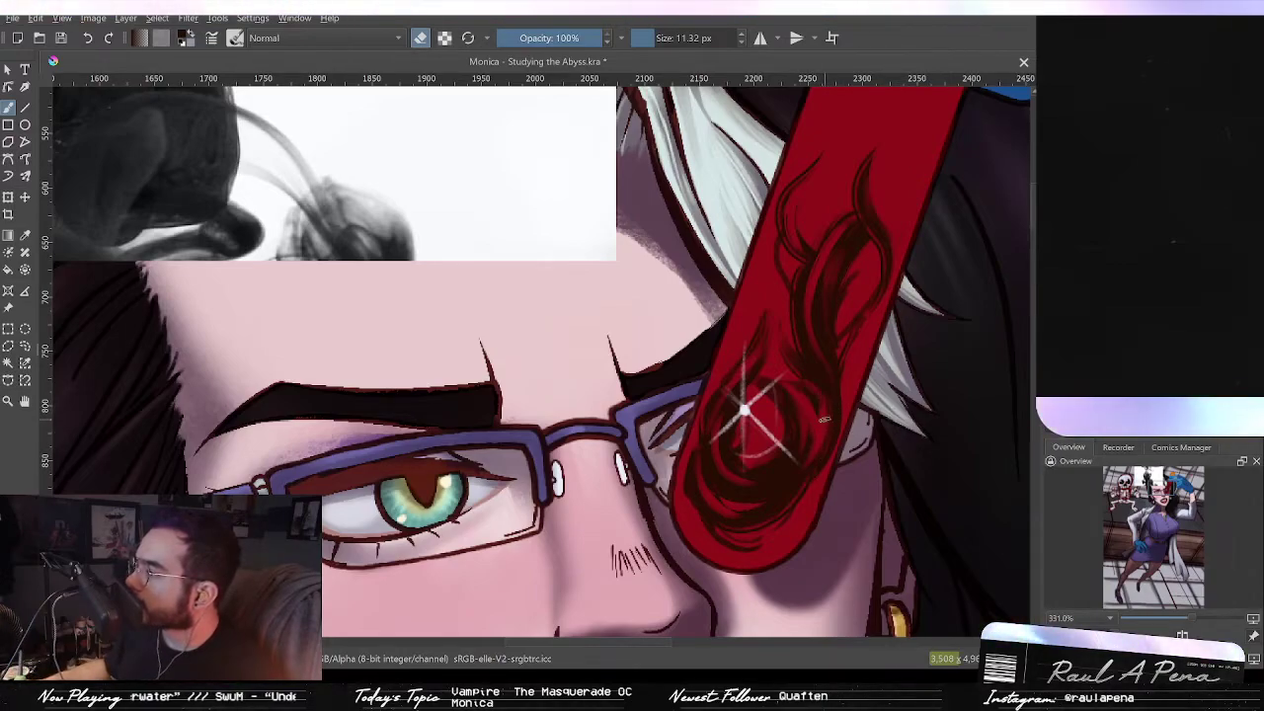
pyautogui.moveTo(830, 417); pyautogui.dragTo(859, 384)
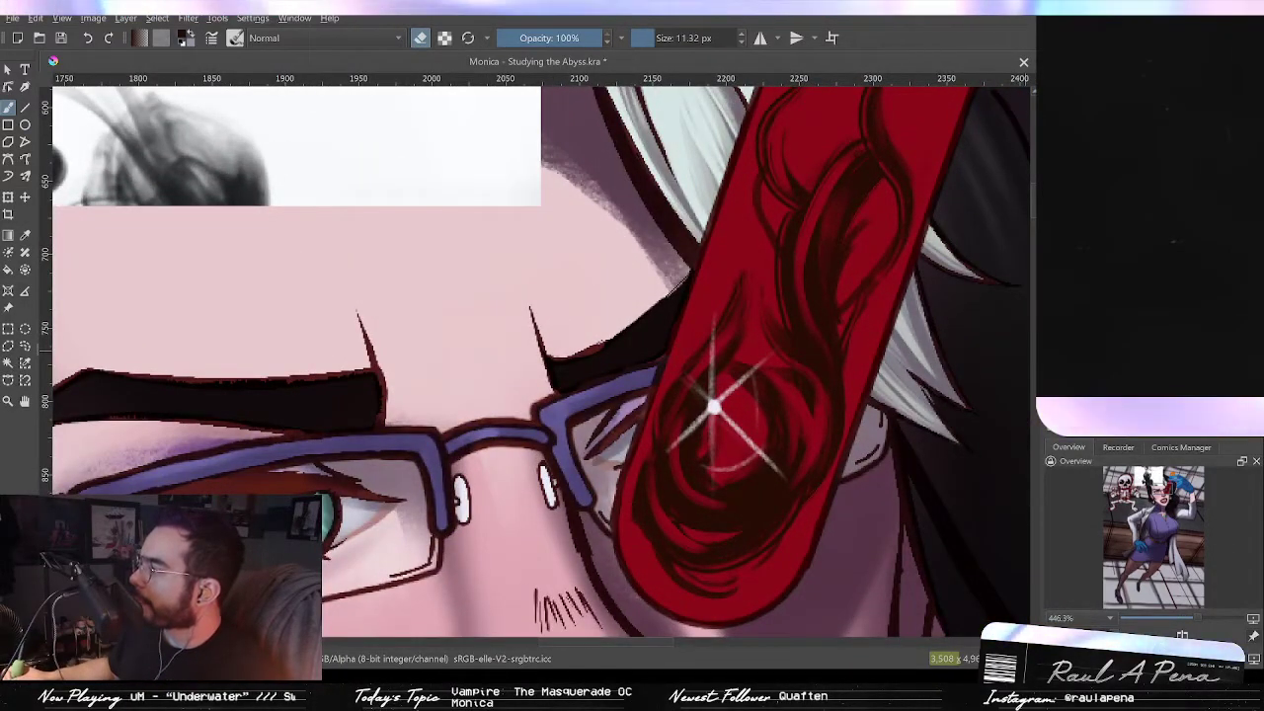
# Step: Paint darker black accent strokes into the curls along the tube's upper section and around the sparkle, widening the brush to about 20 px
pyautogui.moveTo(825, 239); pyautogui.dragTo(821, 298)
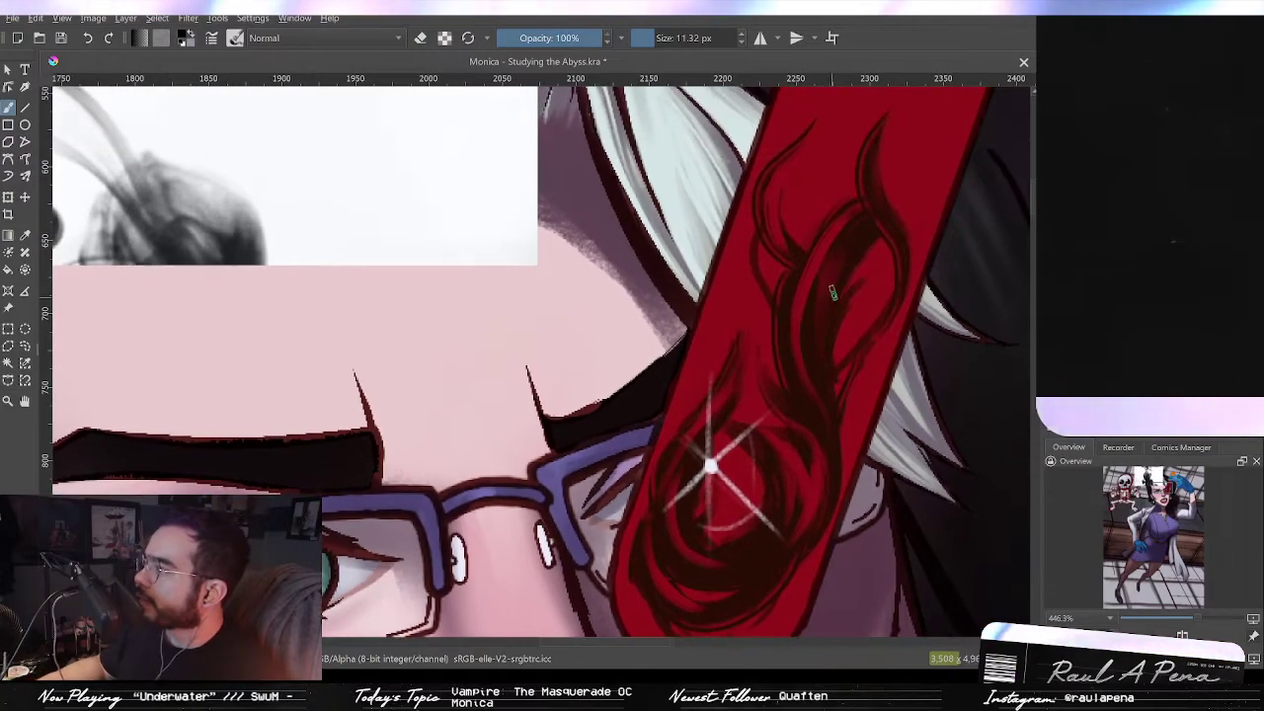
pyautogui.moveTo(849, 257); pyautogui.dragTo(812, 383)
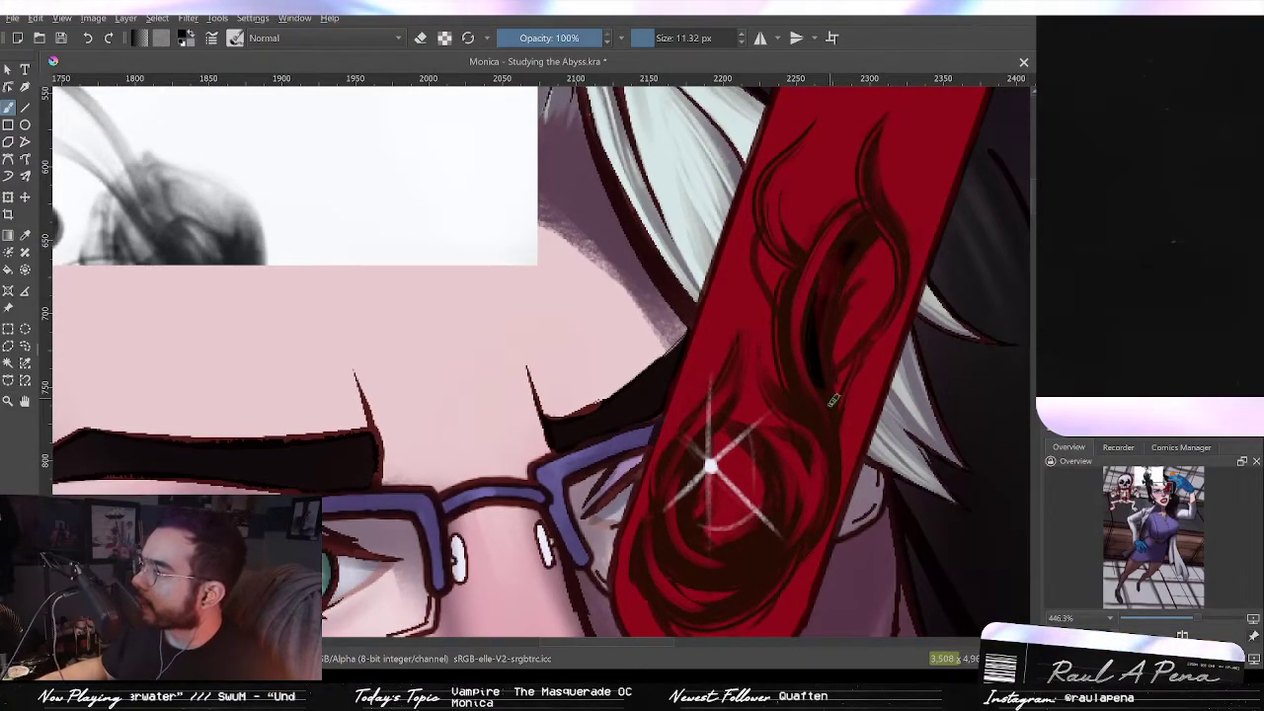
pyautogui.moveTo(873, 224); pyautogui.dragTo(841, 247)
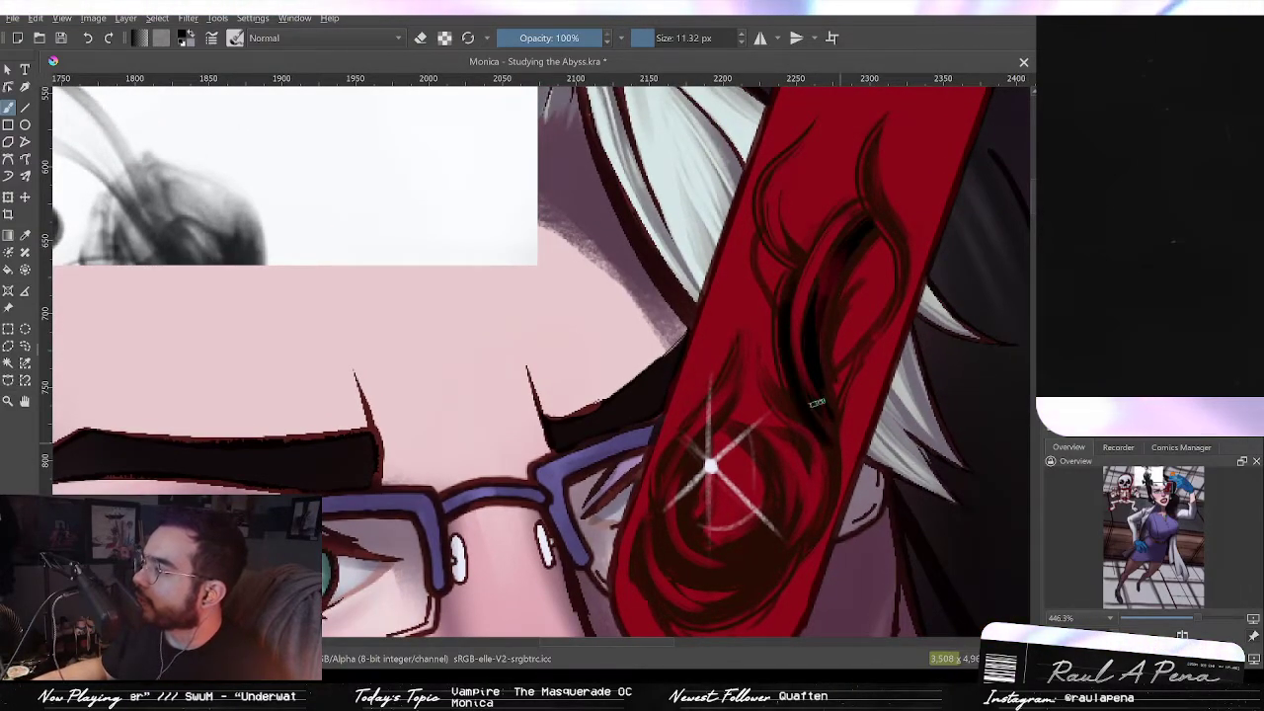
pyautogui.moveTo(780, 225); pyautogui.dragTo(788, 274)
pyautogui.moveTo(818, 172); pyautogui.dragTo(806, 326)
pyautogui.moveTo(793, 284); pyautogui.dragTo(807, 314)
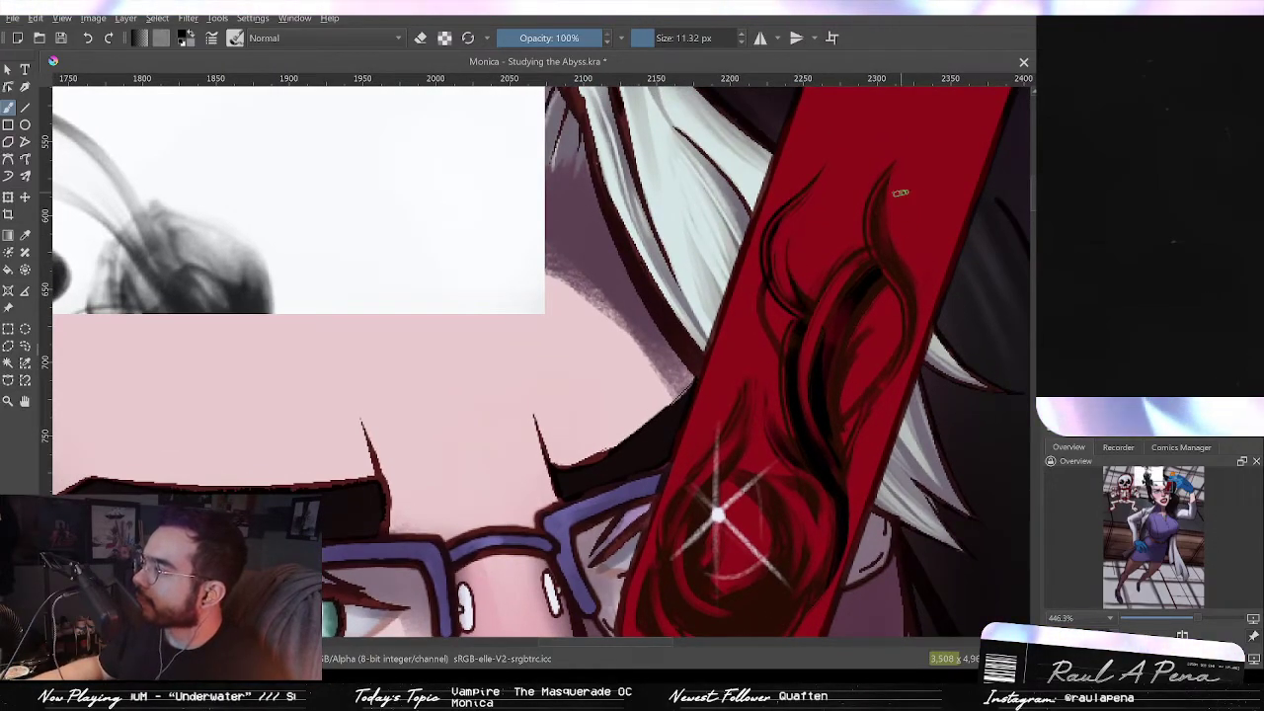
pyautogui.moveTo(880, 180); pyautogui.dragTo(906, 287)
pyautogui.moveTo(832, 372); pyautogui.dragTo(856, 269)
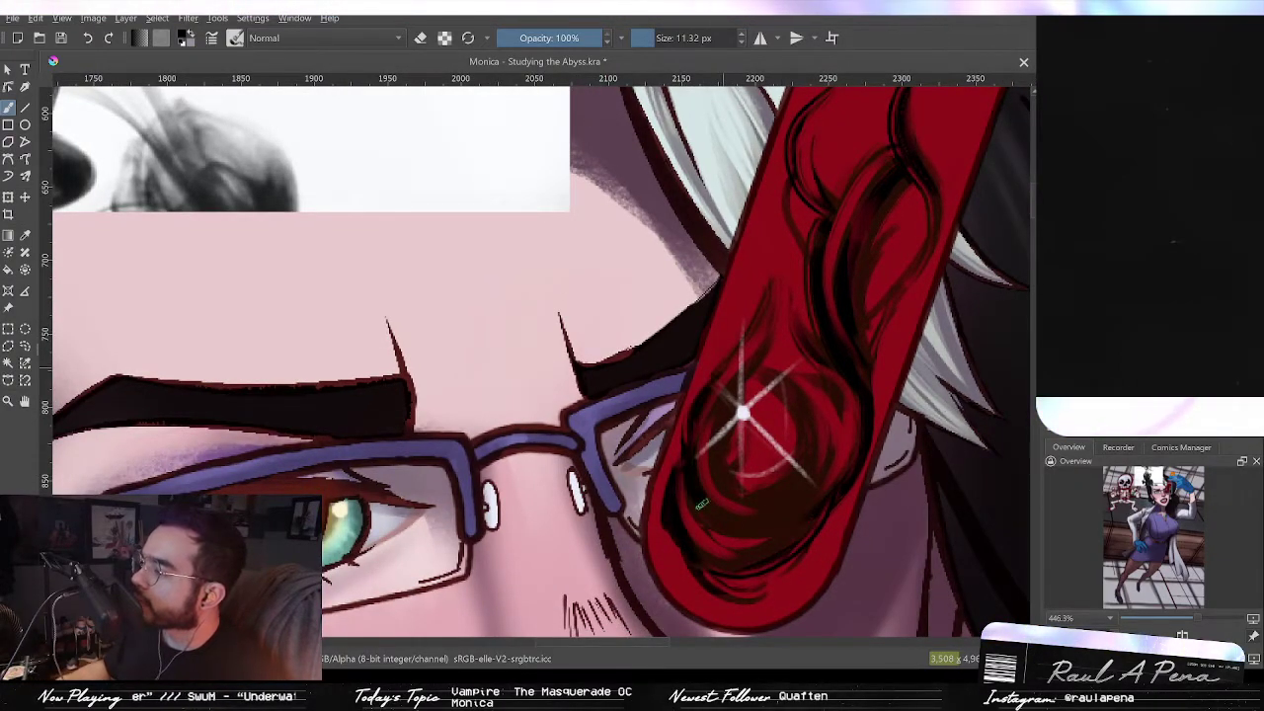
pyautogui.moveTo(713, 405); pyautogui.dragTo(732, 502)
pyautogui.moveTo(814, 446)
pyautogui.keyDown('shift'); pyautogui.mouseDown()
pyautogui.moveTo(826, 446)
pyautogui.moveTo(755, 528)
pyautogui.moveTo(805, 496)
pyautogui.mouseUp(); pyautogui.keyUp('shift')
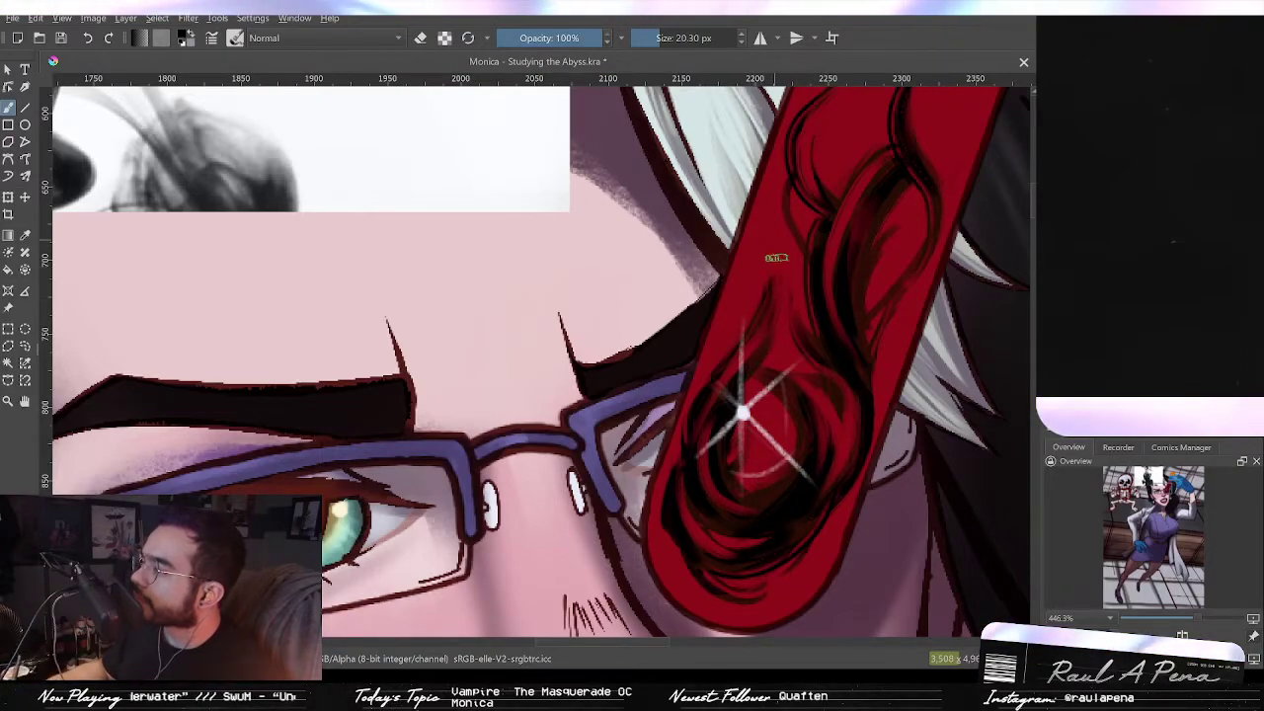
pyautogui.moveTo(742, 415); pyautogui.dragTo(728, 530)
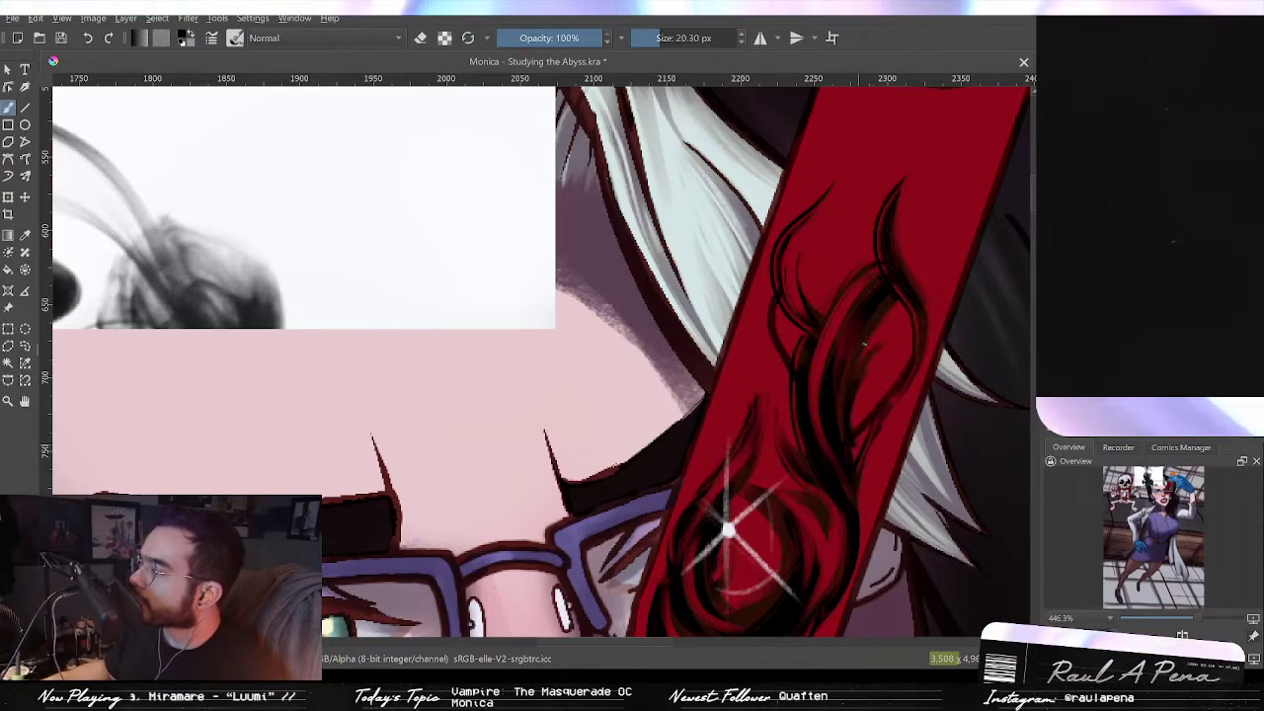
pyautogui.moveTo(878, 377); pyautogui.dragTo(908, 251)
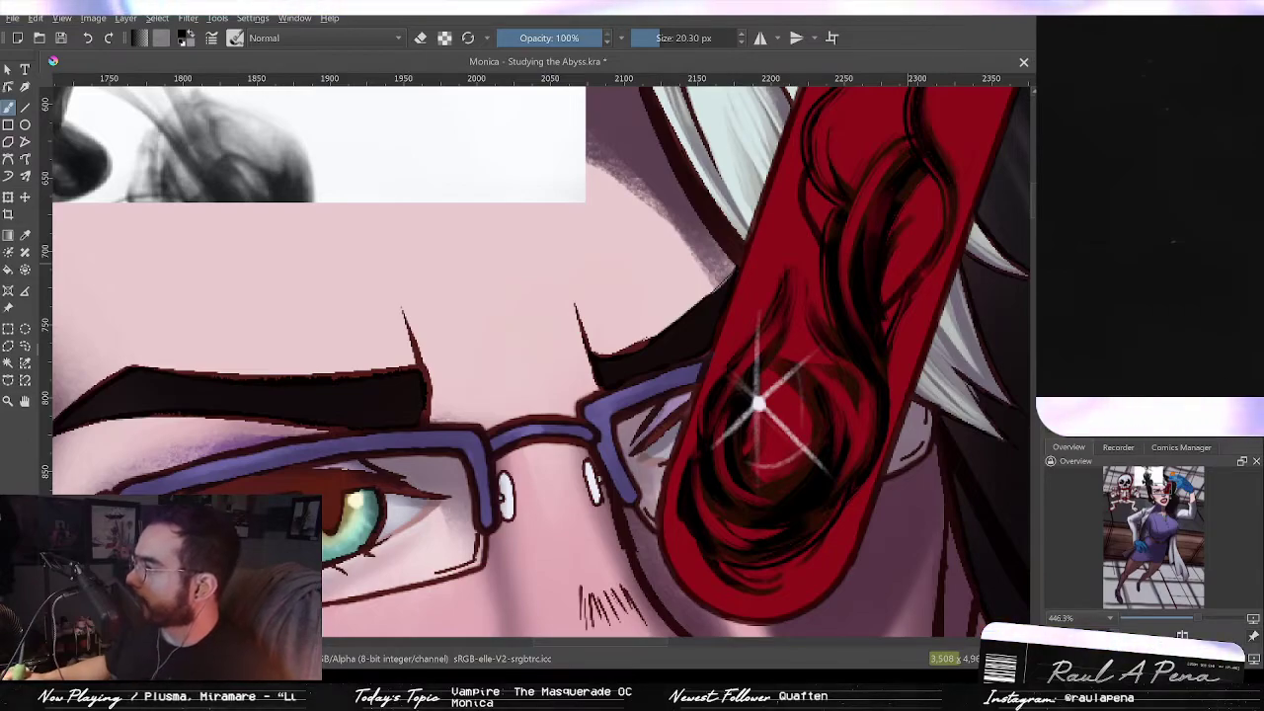
# Step: Try soft shading strokes over the test tube with a large soft brush of about 86 px, undoing them
pyautogui.press('/')
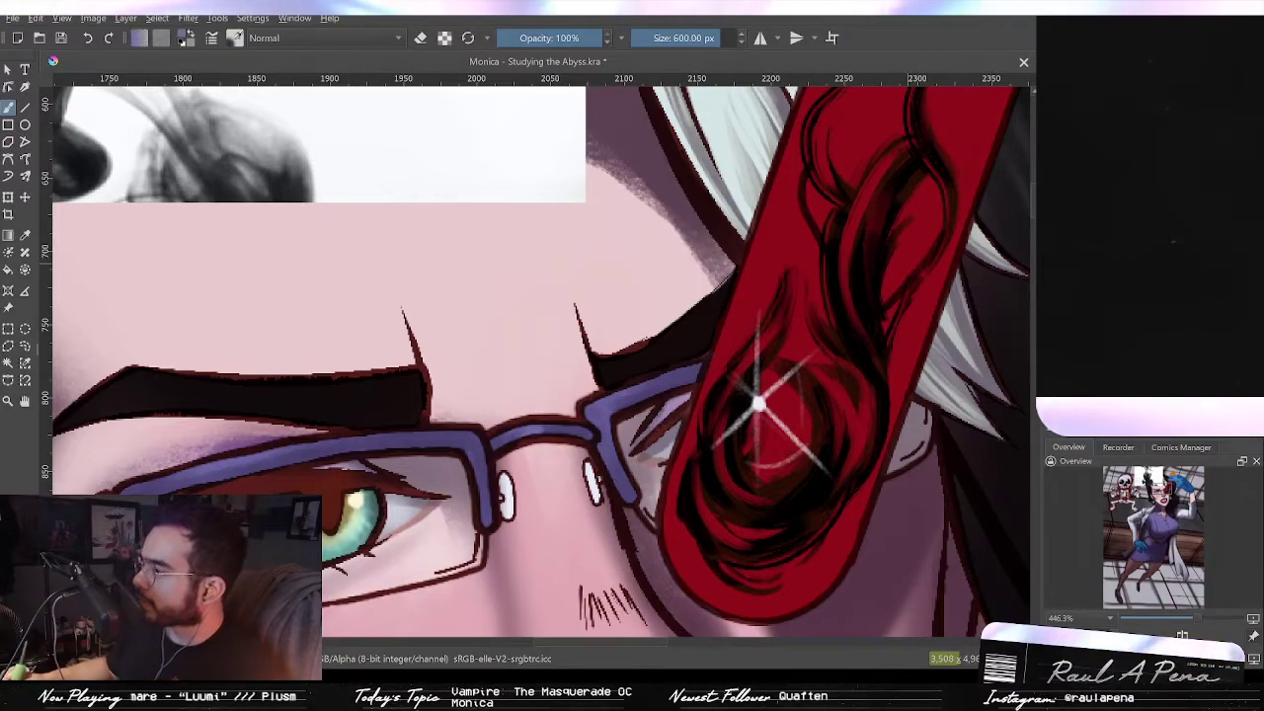
pyautogui.scroll(-3, 894, 272)
pyautogui.moveTo(903, 278)
pyautogui.mouseDown()
pyautogui.moveTo(890, 348)
pyautogui.moveTo(775, 259)
pyautogui.moveTo(741, 259)
pyautogui.mouseUp()
pyautogui.moveTo(870, 265); pyautogui.dragTo(869, 339)
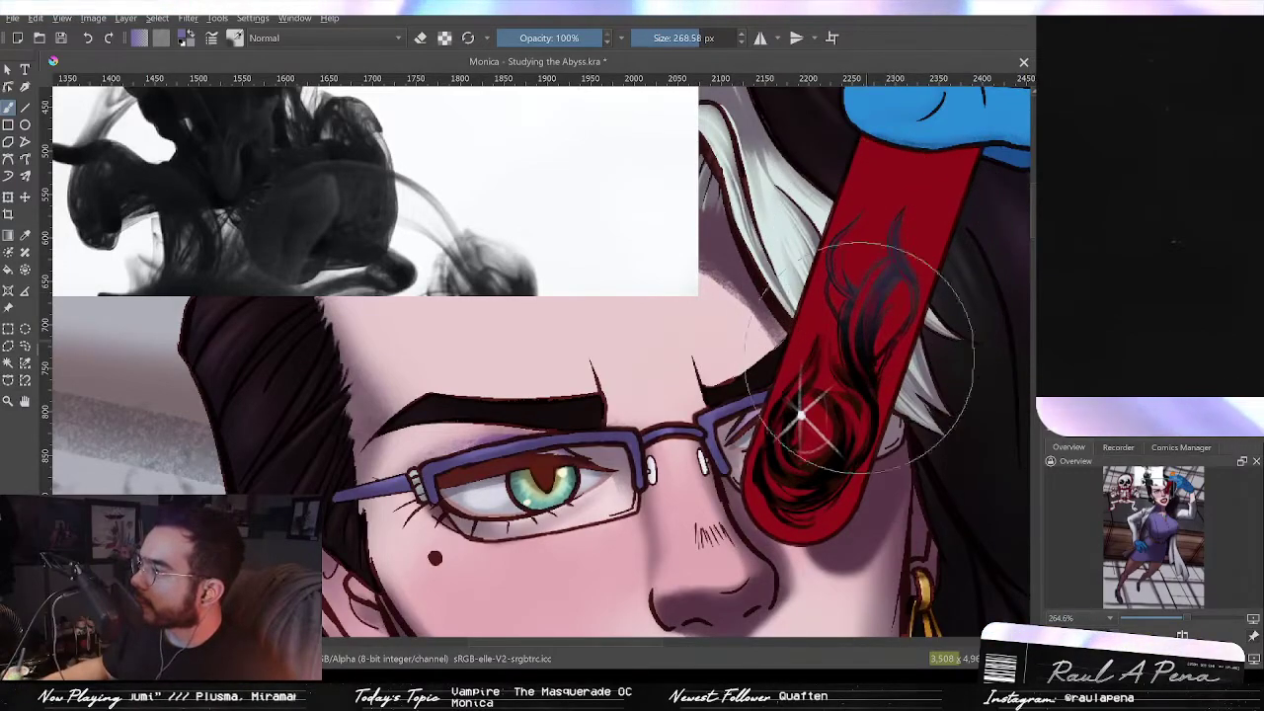
pyautogui.moveTo(849, 418); pyautogui.dragTo(834, 441)
pyautogui.hotkey('ctrl', 'z')
pyautogui.hotkey('ctrl', 'z')
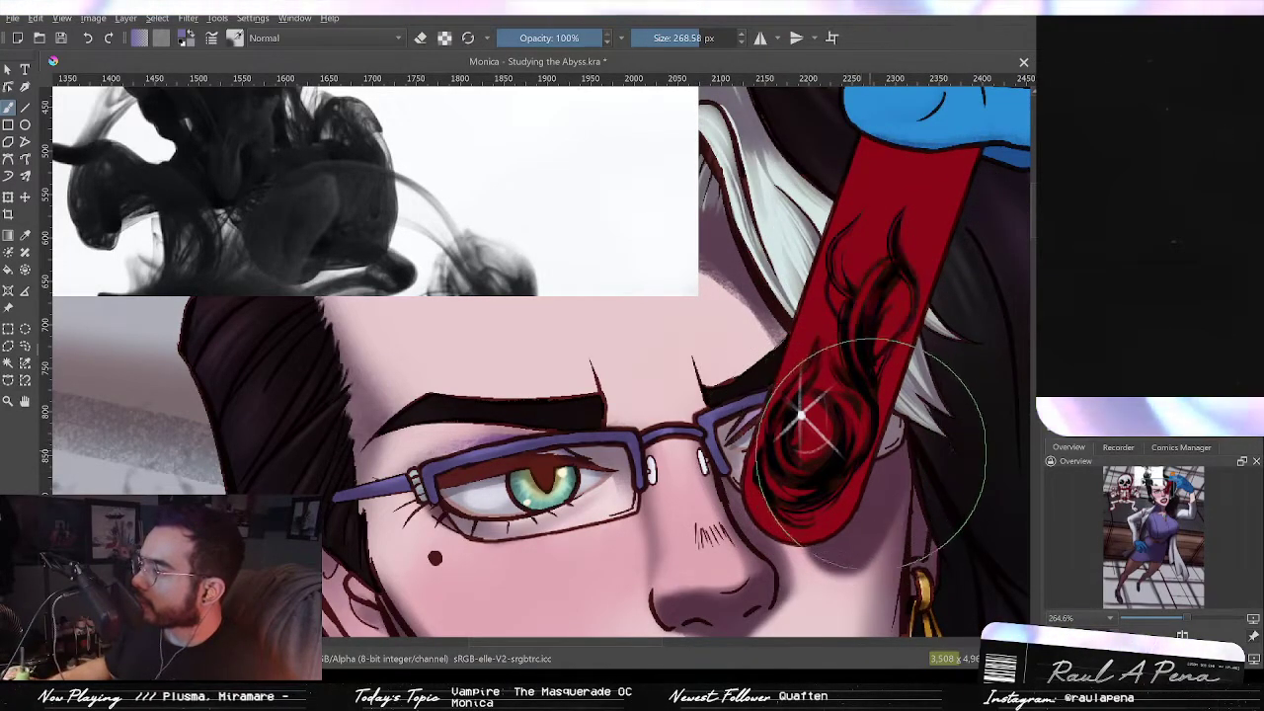
pyautogui.moveTo(873, 258); pyautogui.dragTo(787, 258)
pyautogui.moveTo(902, 217)
pyautogui.mouseDown()
pyautogui.moveTo(902, 254)
pyautogui.moveTo(912, 229)
pyautogui.moveTo(850, 324)
pyautogui.moveTo(872, 383)
pyautogui.moveTo(876, 301)
pyautogui.moveTo(881, 326)
pyautogui.moveTo(869, 284)
pyautogui.moveTo(856, 339)
pyautogui.moveTo(840, 291)
pyautogui.moveTo(863, 394)
pyautogui.moveTo(795, 458)
pyautogui.moveTo(806, 393)
pyautogui.moveTo(809, 452)
pyautogui.moveTo(787, 459)
pyautogui.moveTo(807, 432)
pyautogui.moveTo(804, 452)
pyautogui.moveTo(805, 380)
pyautogui.moveTo(799, 435)
pyautogui.moveTo(794, 424)
pyautogui.moveTo(814, 452)
pyautogui.moveTo(836, 440)
pyautogui.moveTo(791, 510)
pyautogui.mouseUp()
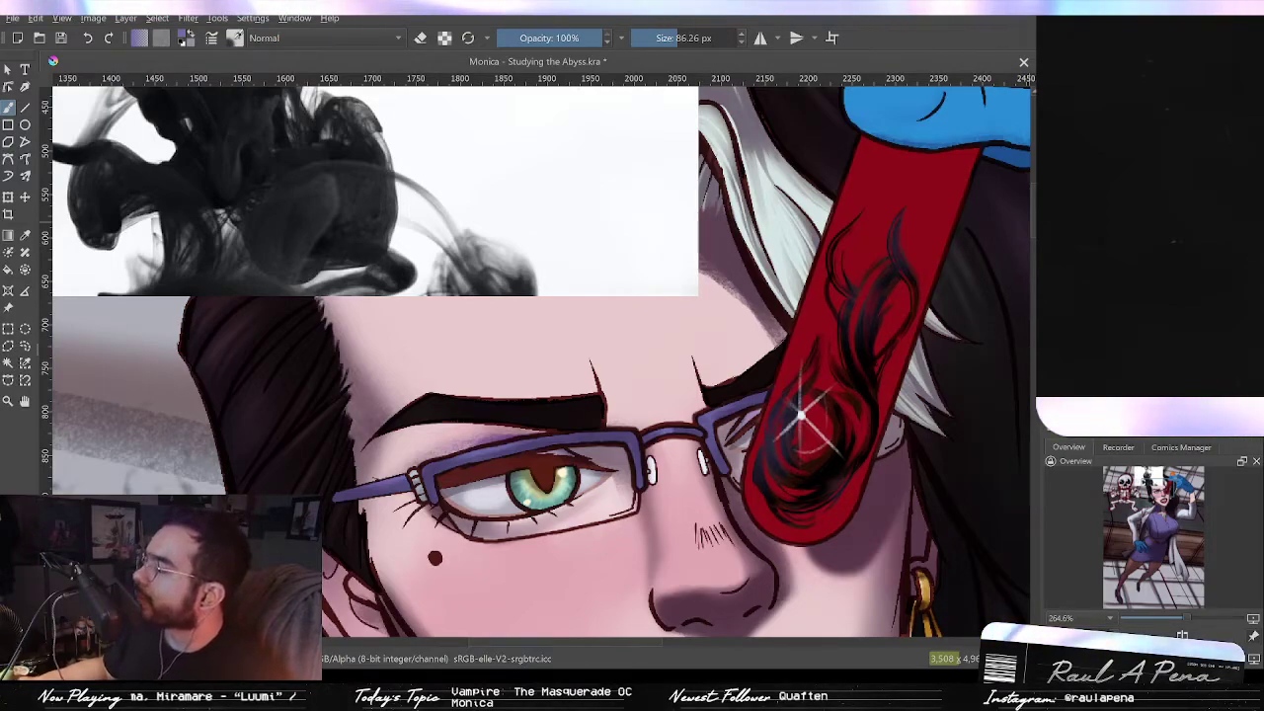
pyautogui.hotkey('ctrl', 'z')
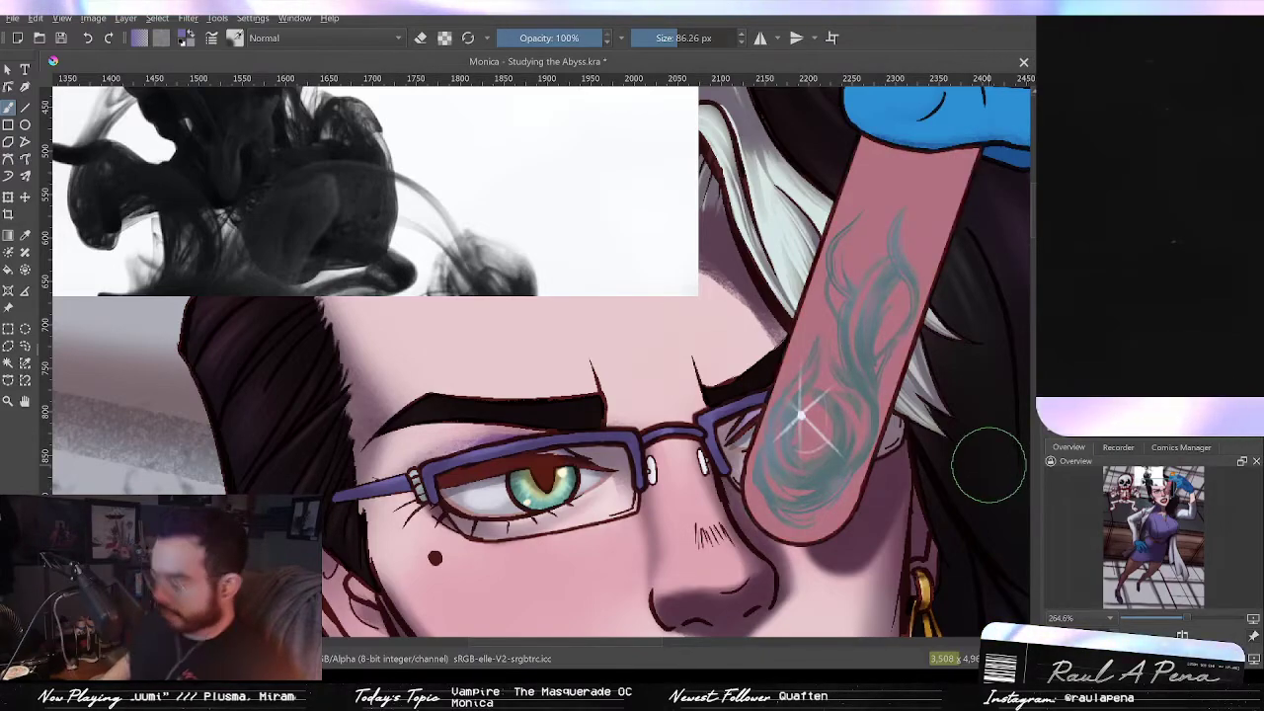
pyautogui.hotkey('ctrl', 'z')
pyautogui.hotkey('ctrl', 'z')
pyautogui.hotkey('ctrl', 'shift', 'z')
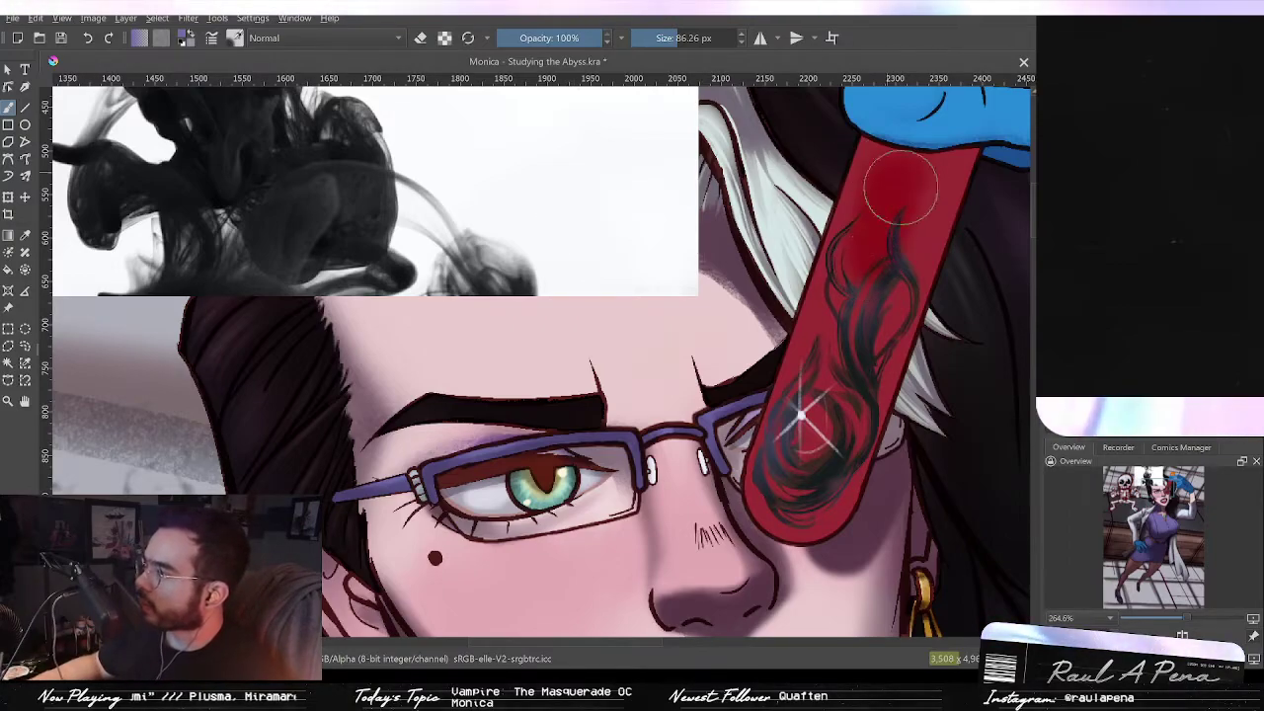
# Step: Paint soft dark shading along the test tube's lower end and up its length with the large soft brush
pyautogui.moveTo(802, 417); pyautogui.dragTo(719, 585)
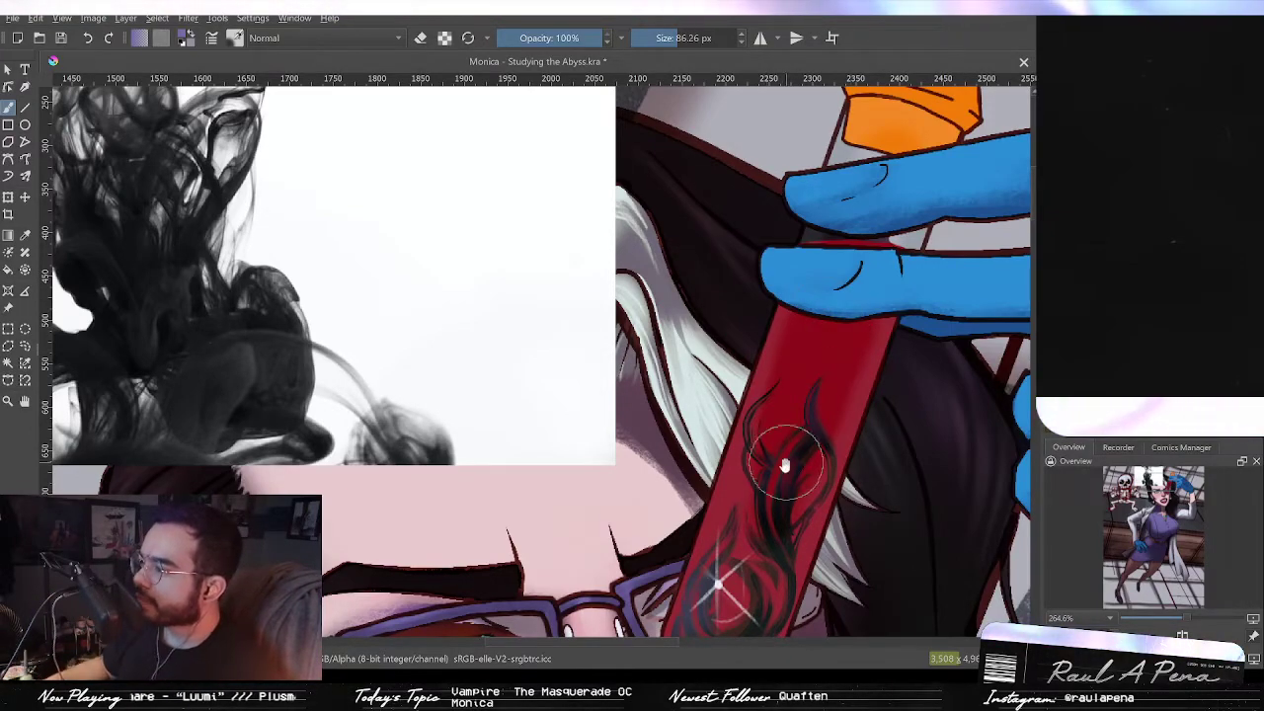
pyautogui.moveTo(786, 460); pyautogui.dragTo(817, 362)
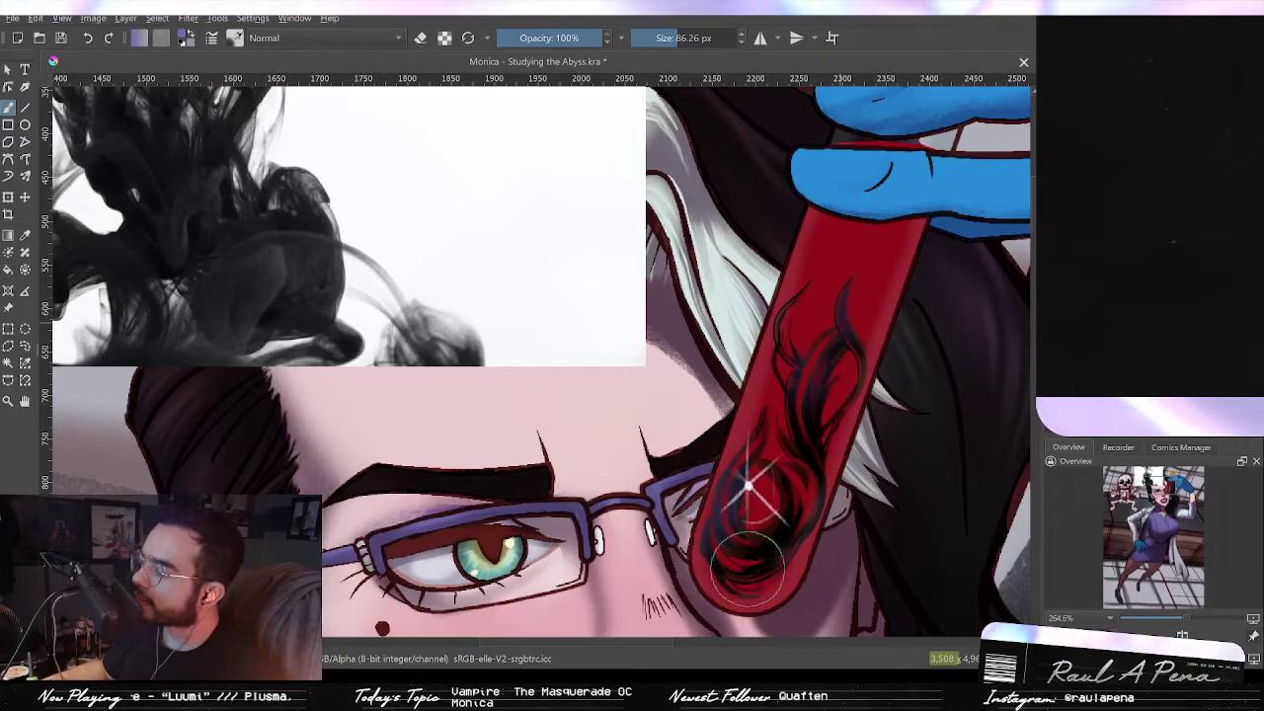
pyautogui.moveTo(752, 501); pyautogui.dragTo(698, 592)
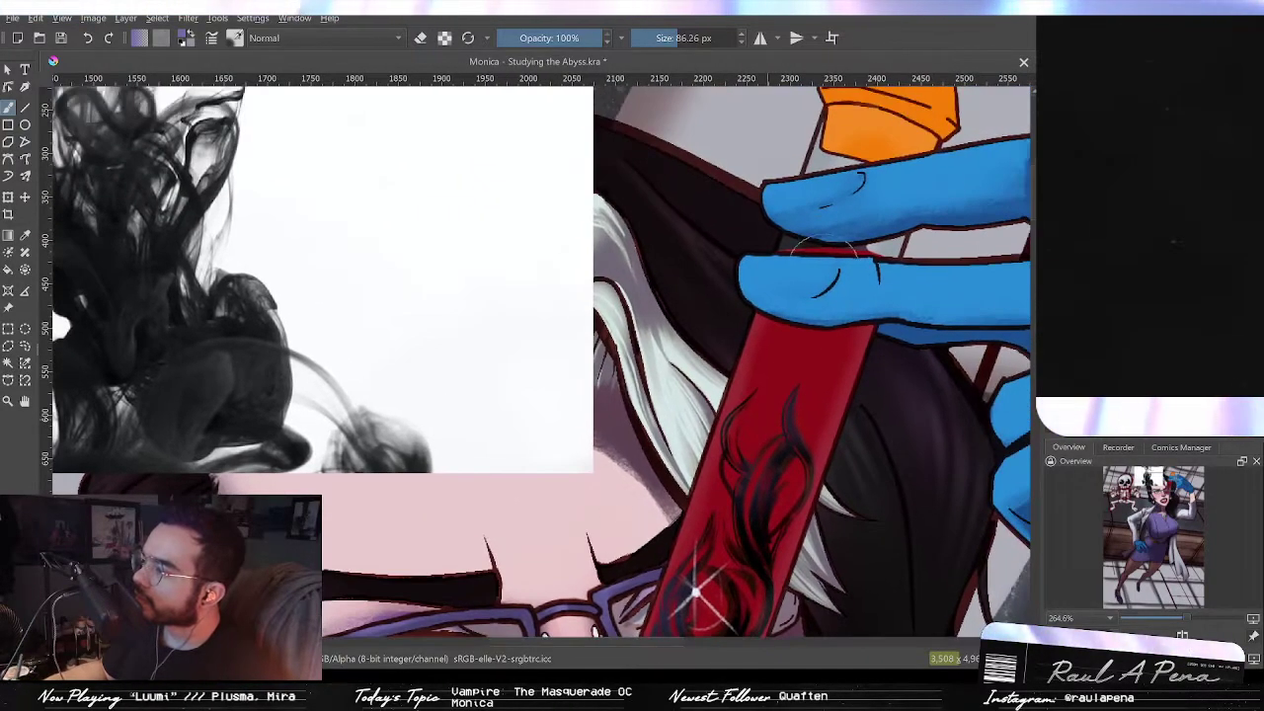
pyautogui.moveTo(873, 164); pyautogui.dragTo(813, 416)
# Step: Pick the tube's red and paint soft red strokes along the upper body of the test tube
pyautogui.scroll(3, 812, 416)
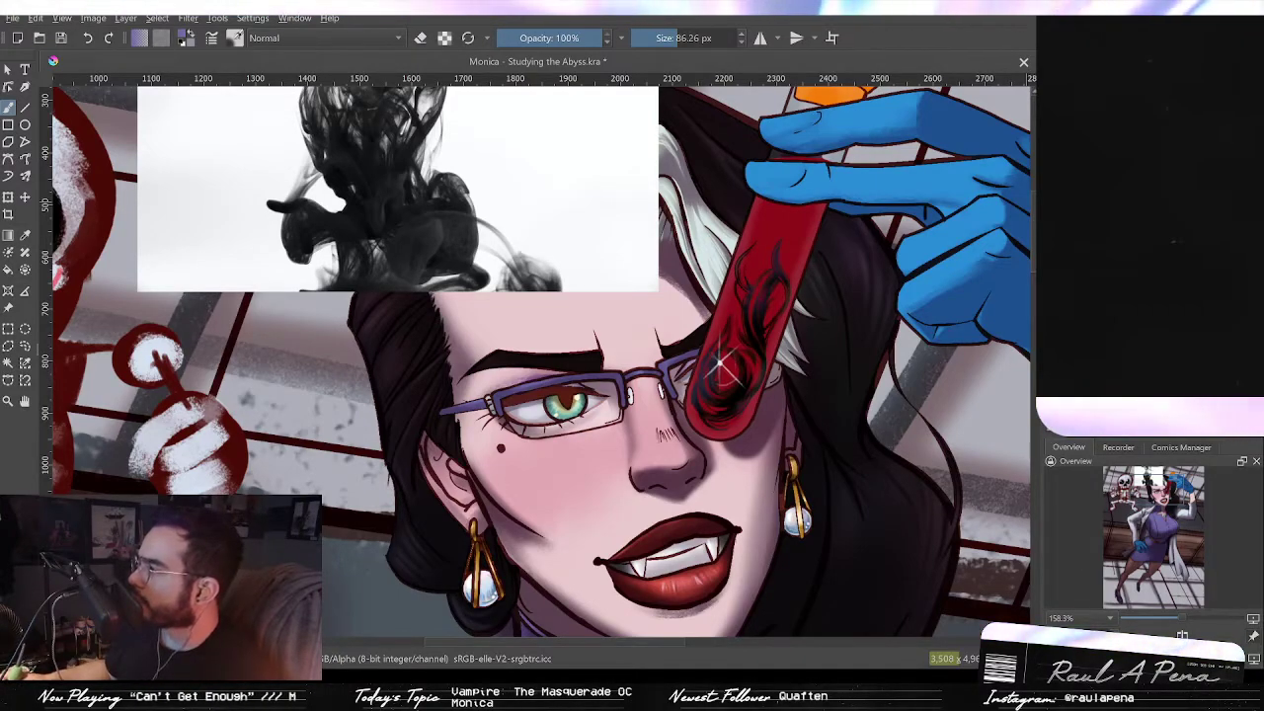
pyautogui.keyDown('ctrl'); pyautogui.click(808, 261); pyautogui.keyUp('ctrl')
pyautogui.moveTo(809, 262)
pyautogui.mouseDown()
pyautogui.moveTo(806, 318)
pyautogui.moveTo(794, 299)
pyautogui.moveTo(724, 513)
pyautogui.moveTo(710, 472)
pyautogui.mouseUp()
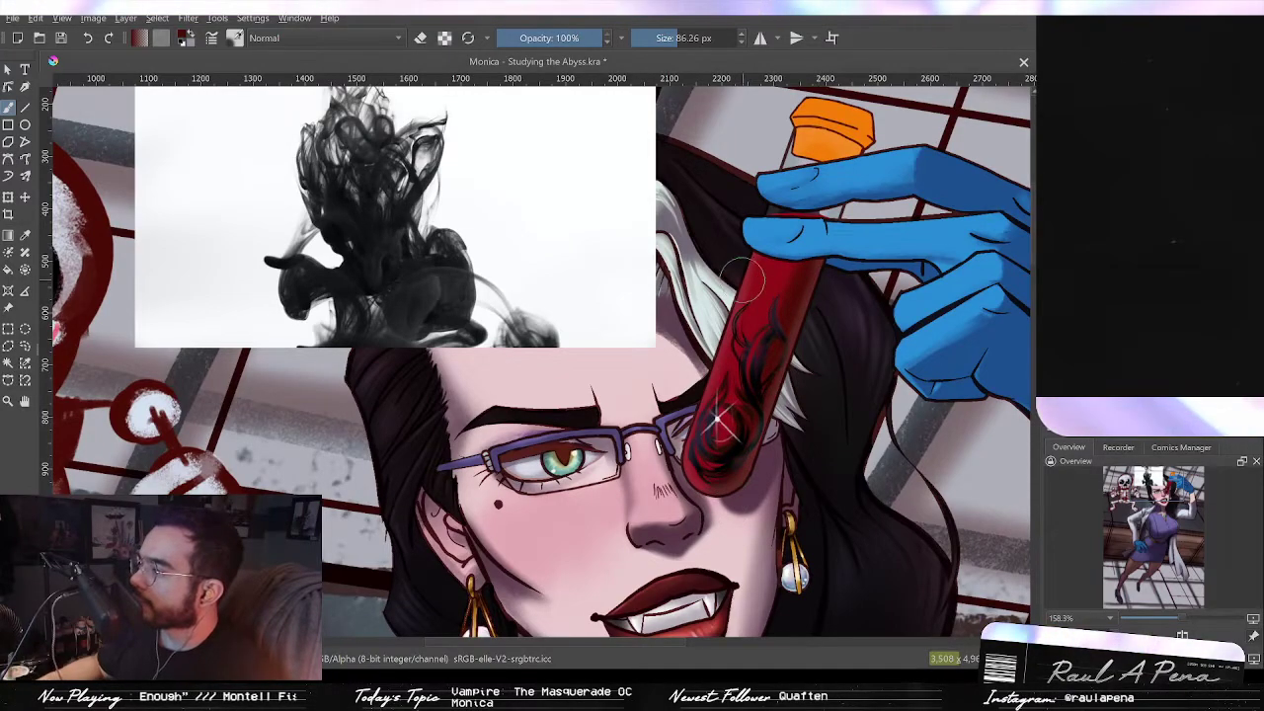
pyautogui.moveTo(743, 284); pyautogui.dragTo(691, 435)
pyautogui.scroll(3, 711, 498)
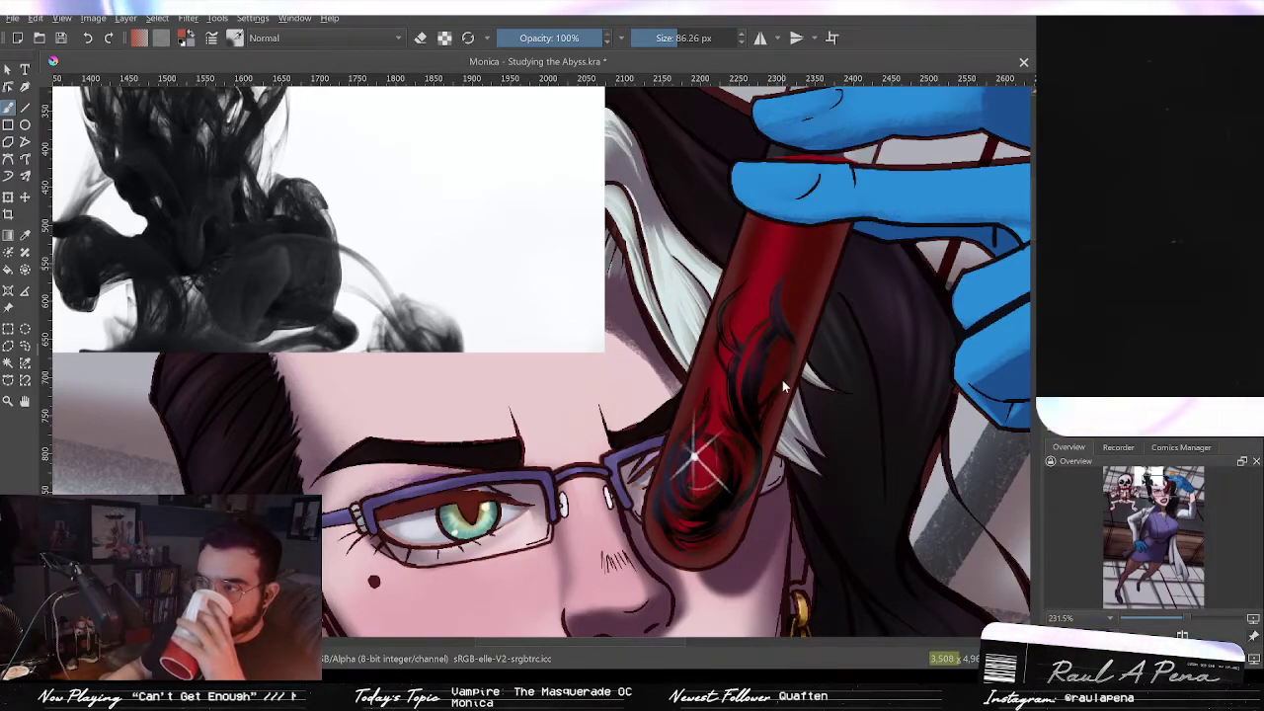
# Step: Paste the clipboard artwork into a new image and view it whole
pyautogui.hotkey('ctrl', 'shift', 'n')
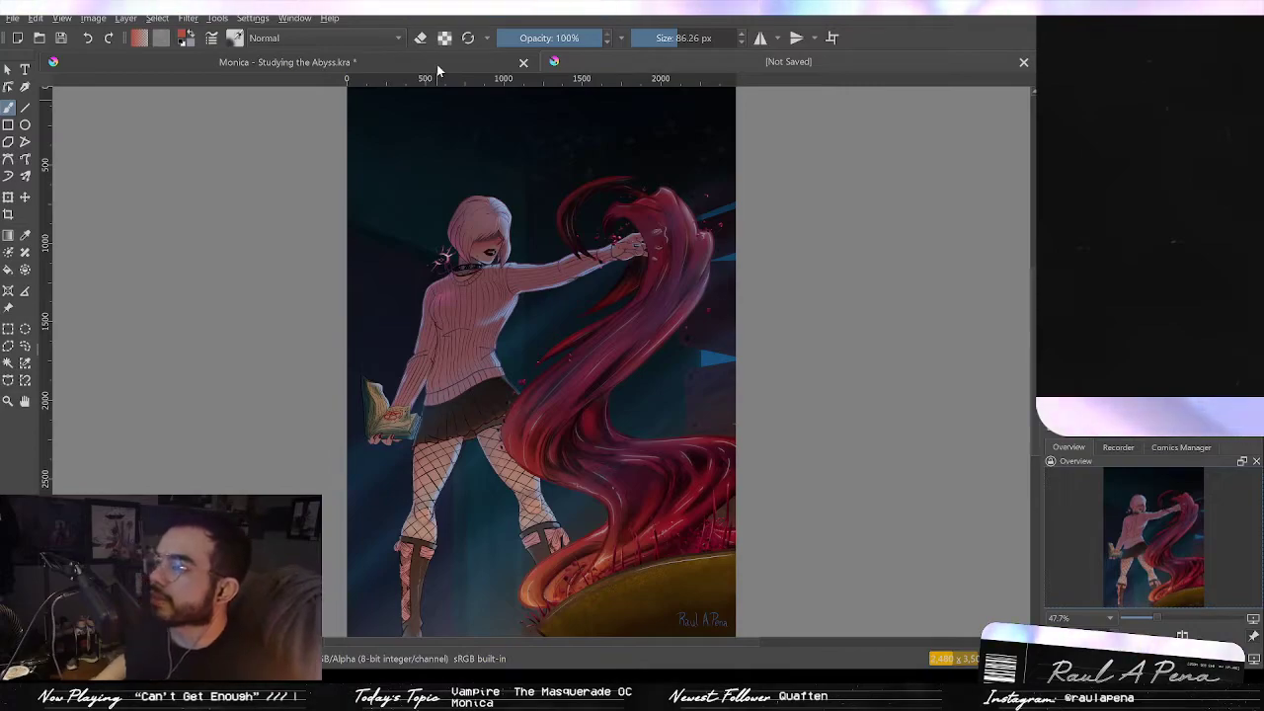
pyautogui.scroll(4, 581, 175)
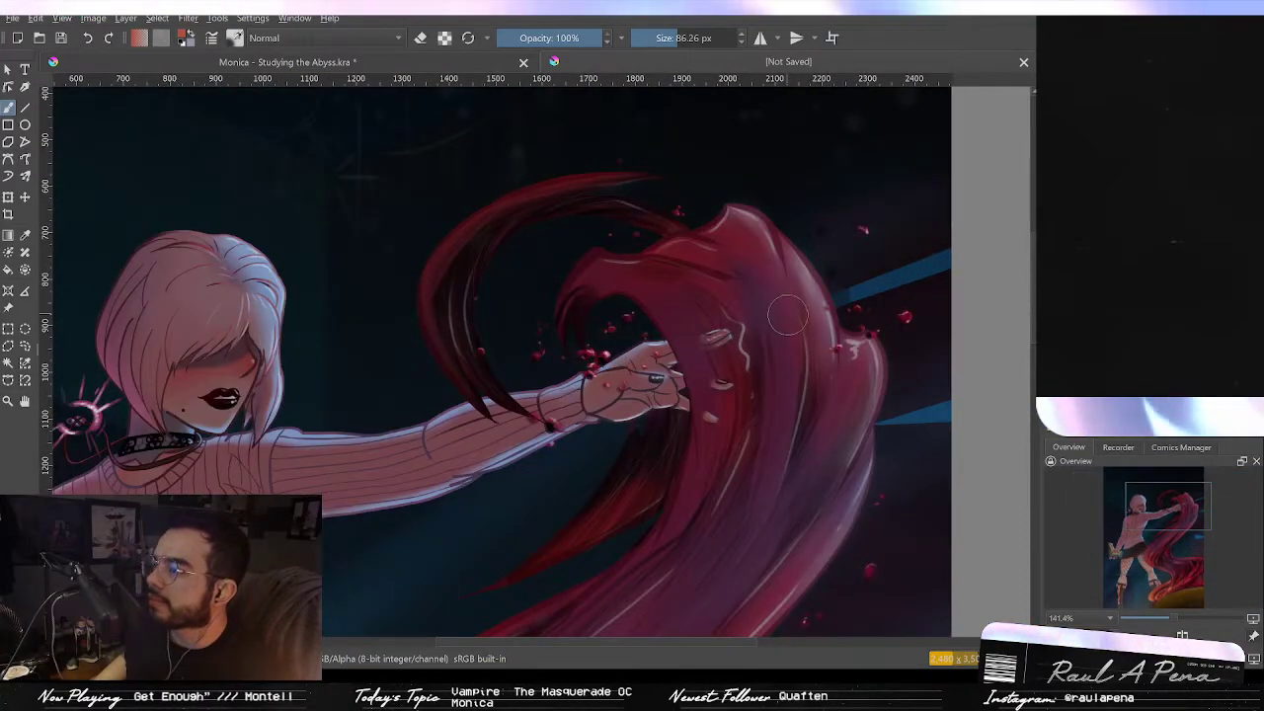
# Step: Examine the pasted artwork's glossy red swirls up close, and close the unsaved reference image
pyautogui.moveTo(781, 364); pyautogui.dragTo(700, 275)
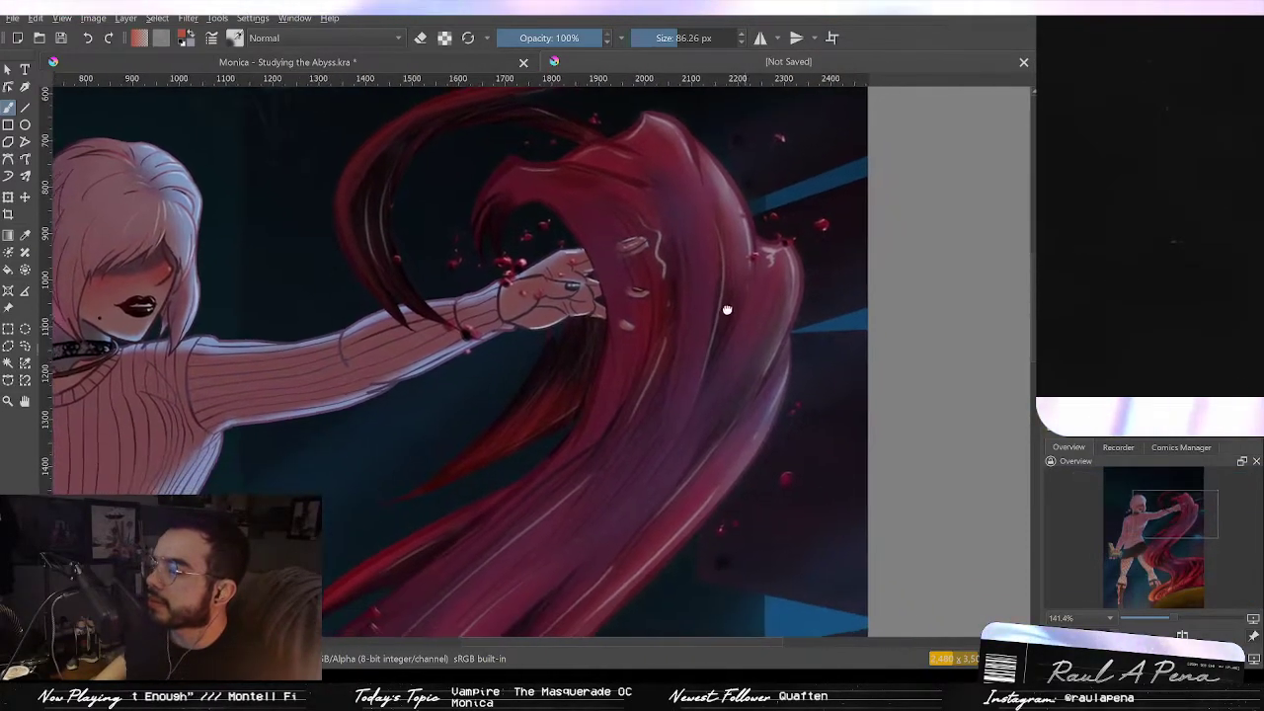
pyautogui.moveTo(693, 347); pyautogui.dragTo(643, 246)
pyautogui.moveTo(536, 397); pyautogui.dragTo(662, 221)
pyautogui.moveTo(619, 341); pyautogui.dragTo(696, 188)
pyautogui.moveTo(681, 386); pyautogui.dragTo(660, 236)
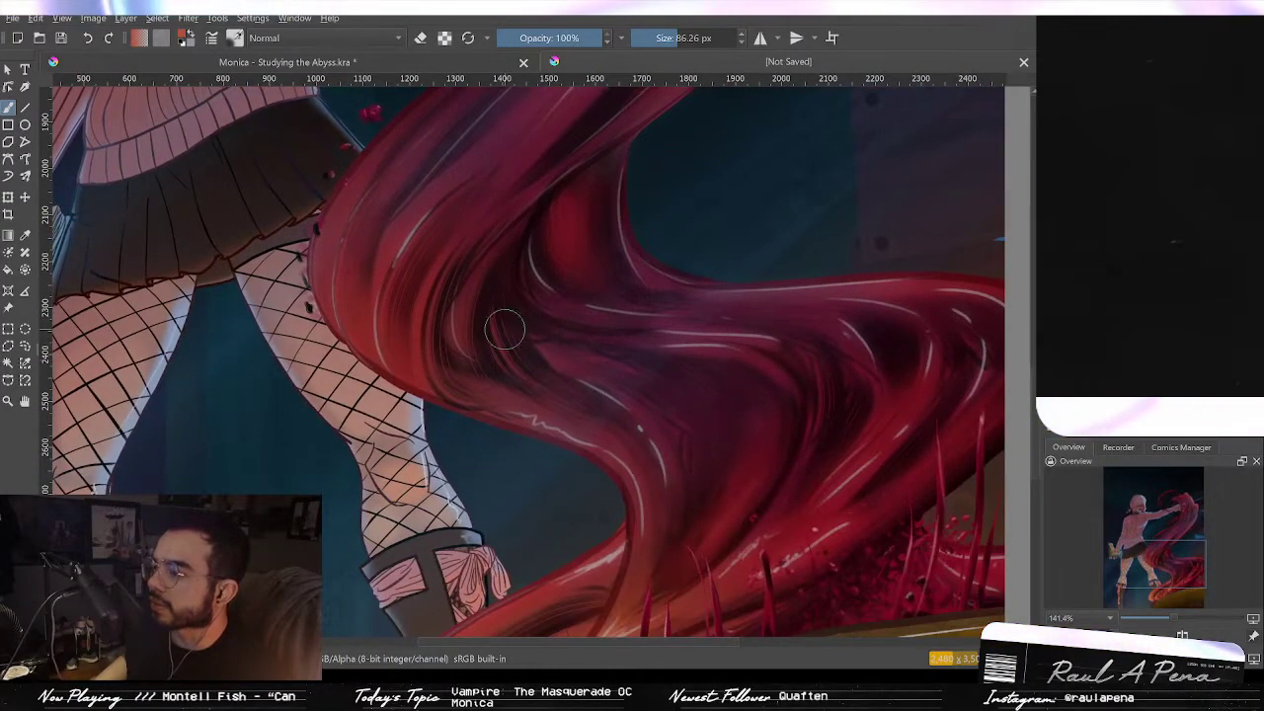
pyautogui.moveTo(587, 358); pyautogui.dragTo(630, 443)
pyautogui.moveTo(601, 305); pyautogui.dragTo(576, 372)
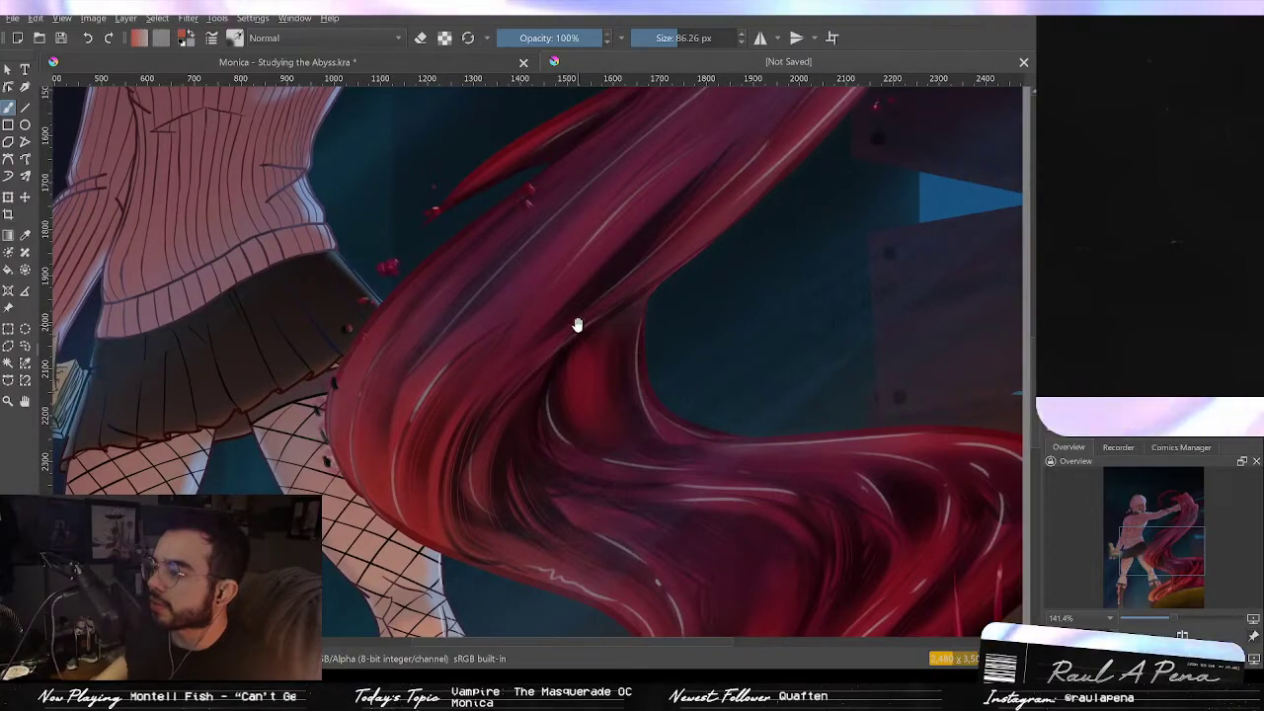
pyautogui.moveTo(584, 587); pyautogui.dragTo(578, 369)
pyautogui.moveTo(644, 523); pyautogui.dragTo(612, 336)
pyautogui.moveTo(553, 227); pyautogui.dragTo(618, 398)
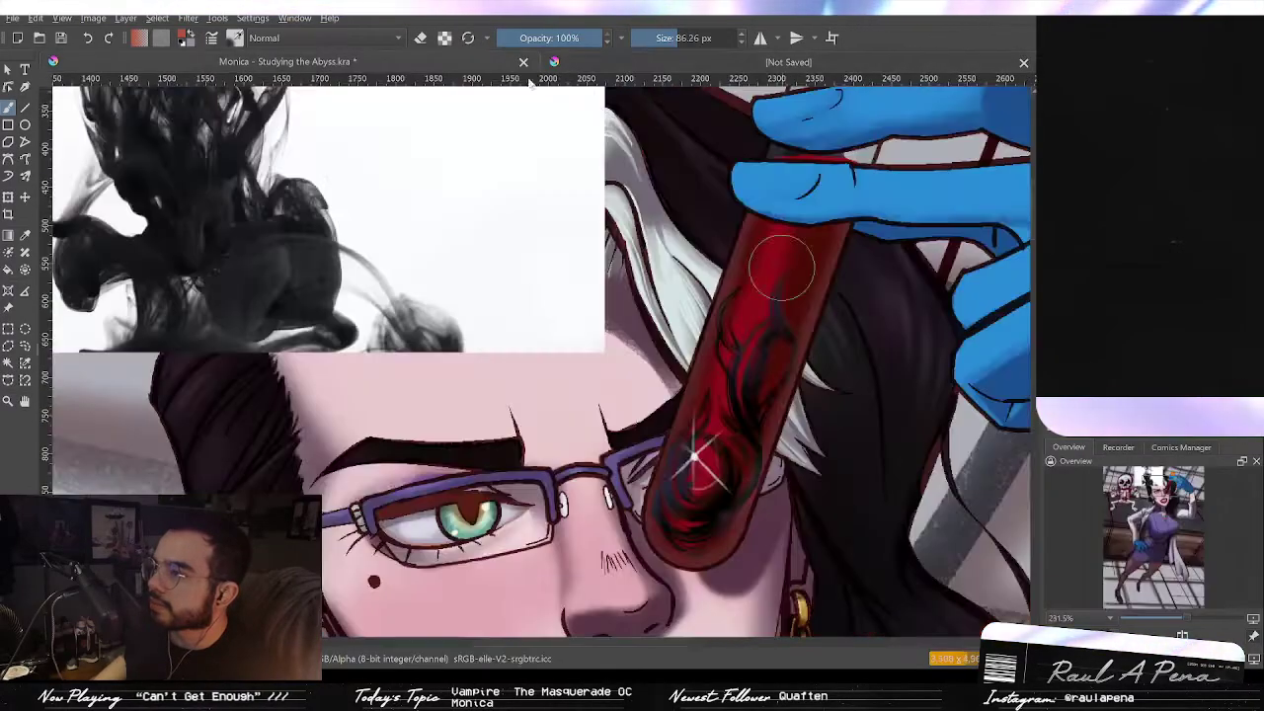
pyautogui.click(1024, 63)
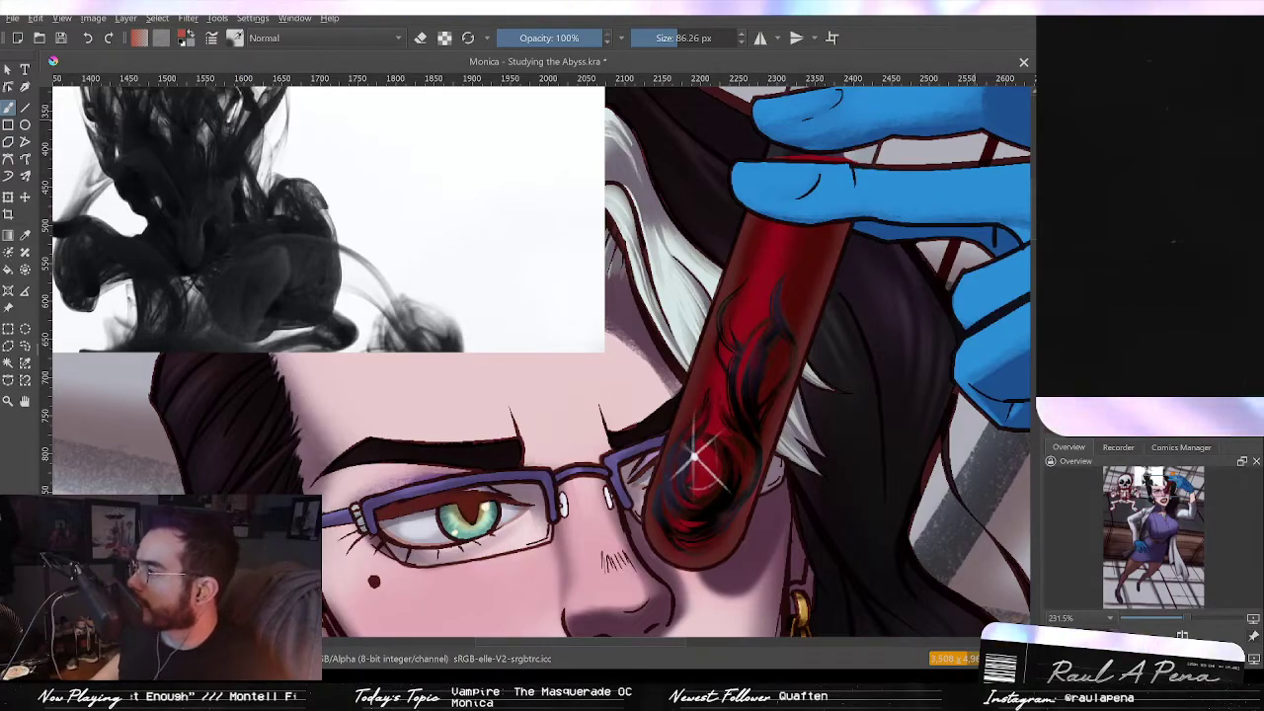
# Step: Switch to a smaller brush of about 36 px and paint bright red and orange reflections along the test tube's body
pyautogui.press('/')
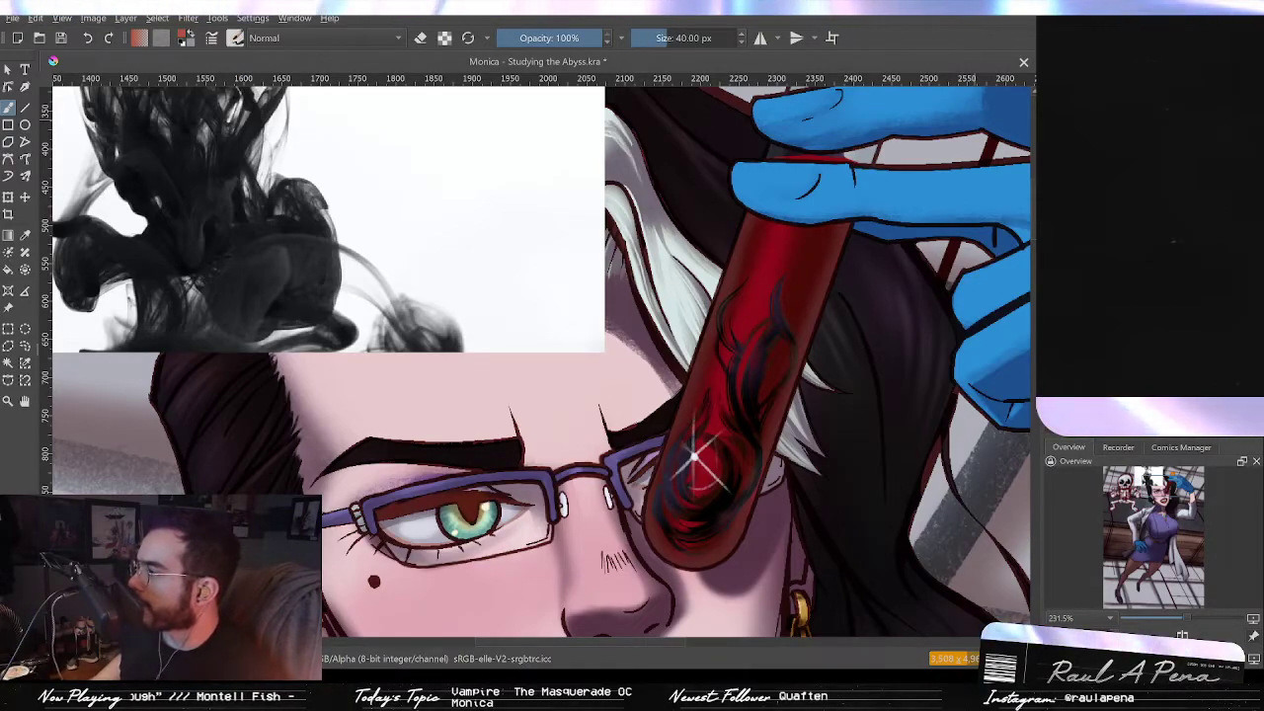
pyautogui.press('/')
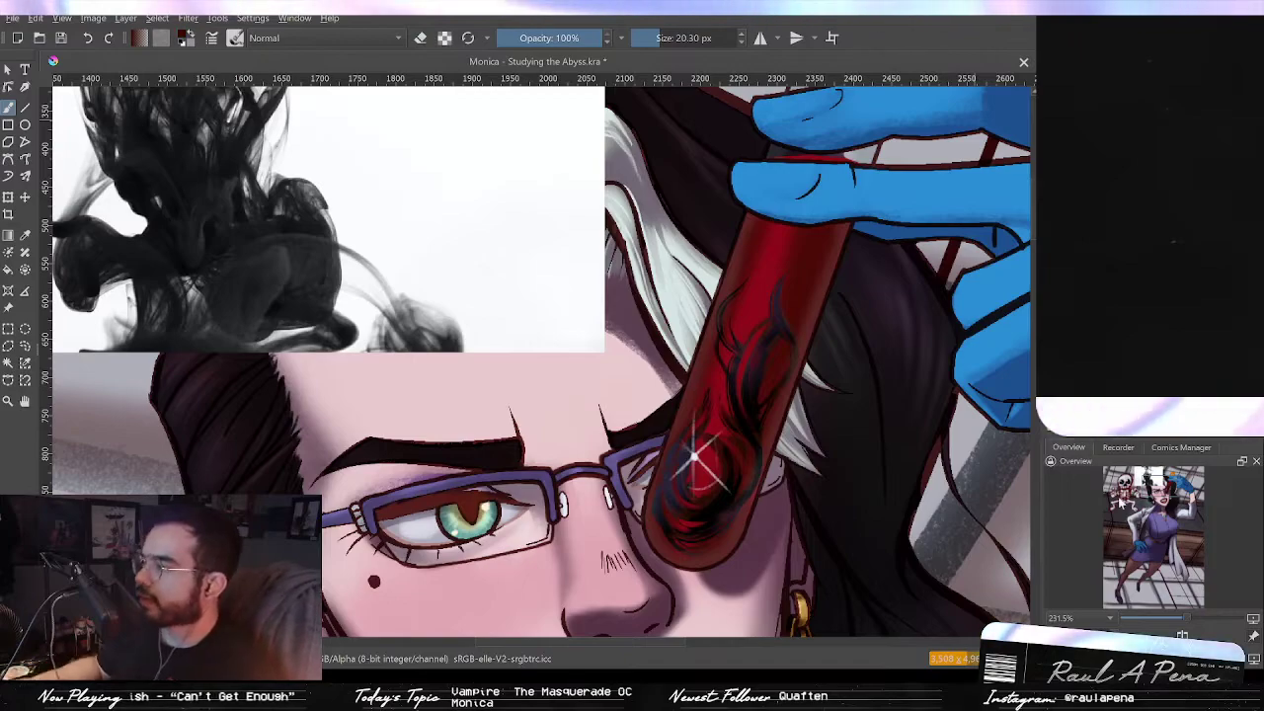
pyautogui.press('/')
pyautogui.moveTo(828, 241)
pyautogui.mouseDown()
pyautogui.moveTo(788, 324)
pyautogui.moveTo(758, 442)
pyautogui.mouseUp()
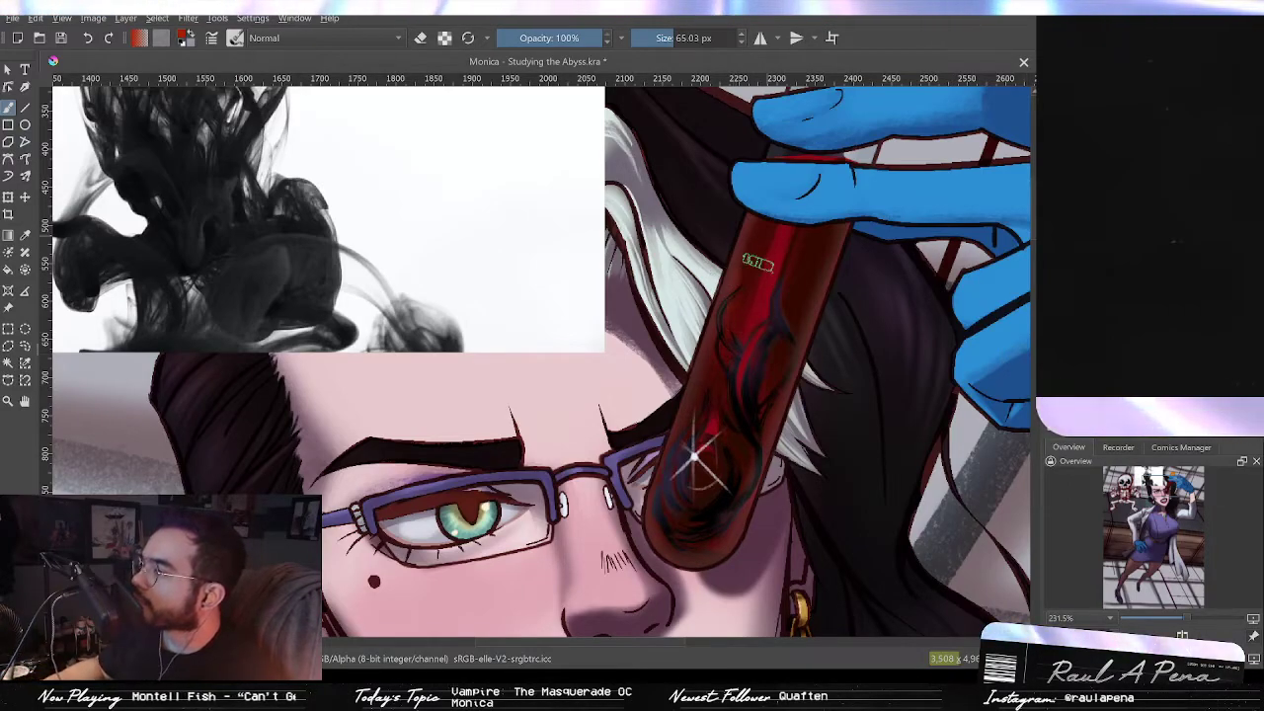
pyautogui.moveTo(763, 259); pyautogui.dragTo(772, 254)
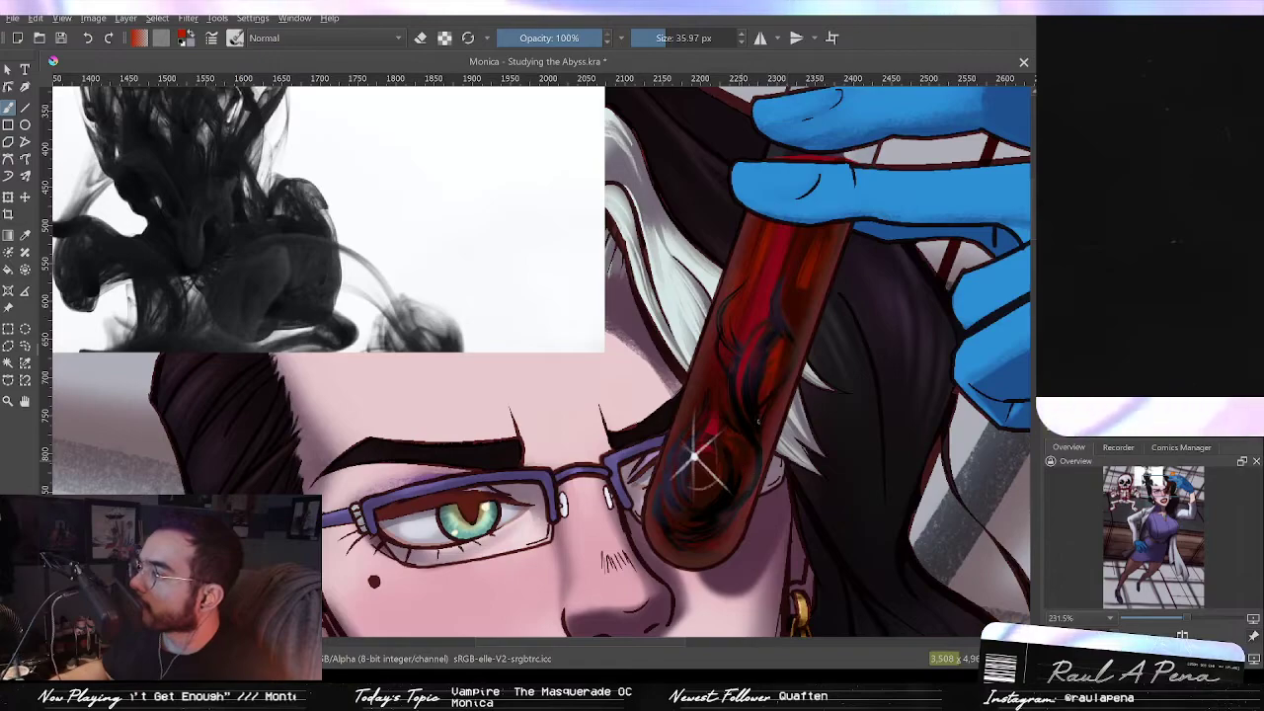
pyautogui.moveTo(676, 548)
pyautogui.mouseDown()
pyautogui.moveTo(654, 514)
pyautogui.moveTo(670, 440)
pyautogui.mouseUp()
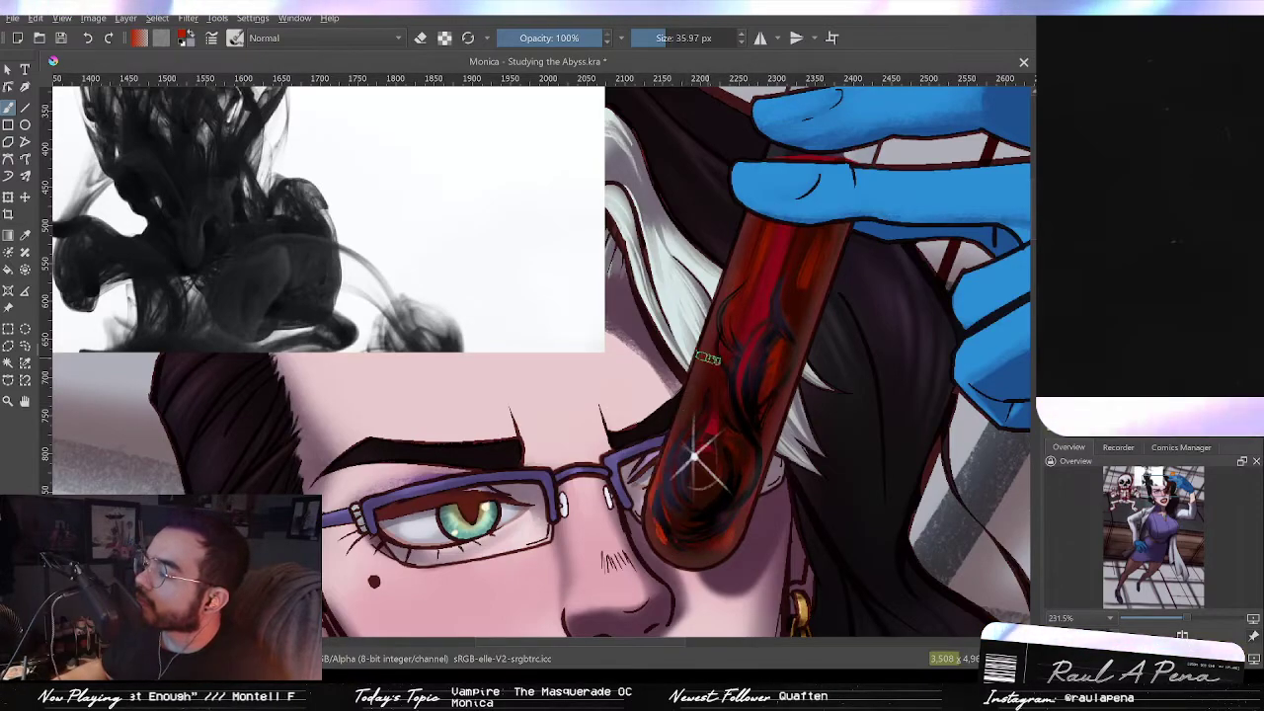
pyautogui.moveTo(710, 358); pyautogui.dragTo(679, 436)
pyautogui.moveTo(713, 331); pyautogui.dragTo(686, 415)
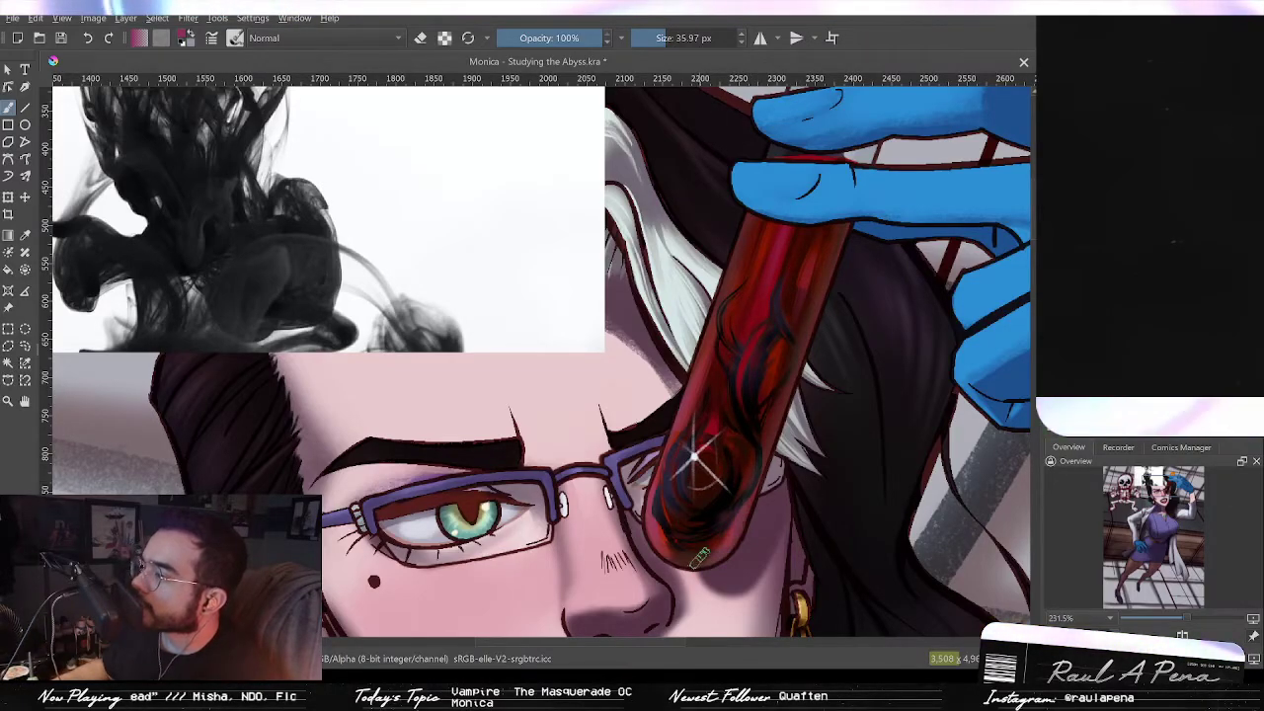
# Step: Review the test tube and the whole illustration at different zoom levels
pyautogui.moveTo(791, 407)
pyautogui.mouseDown()
pyautogui.moveTo(789, 480)
pyautogui.moveTo(786, 423)
pyautogui.mouseUp()
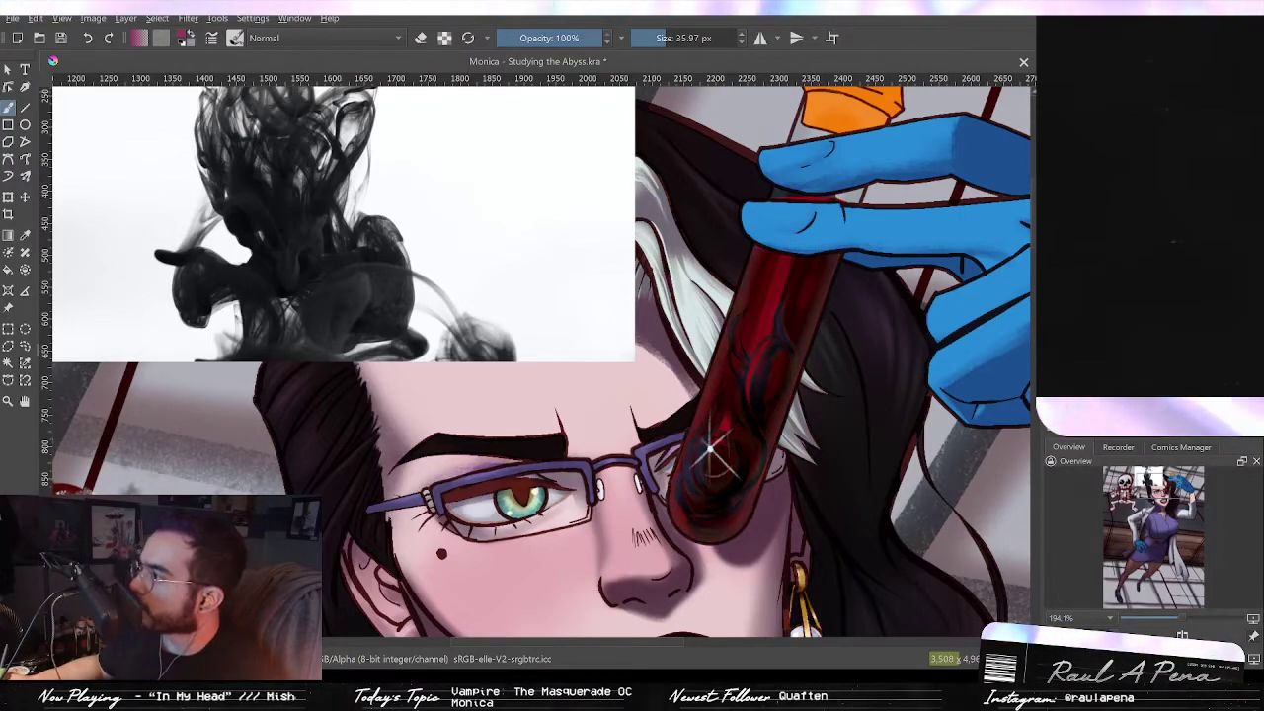
pyautogui.scroll(-4, 943, 291)
pyautogui.scroll(3, 963, 297)
pyautogui.scroll(1, 968, 299)
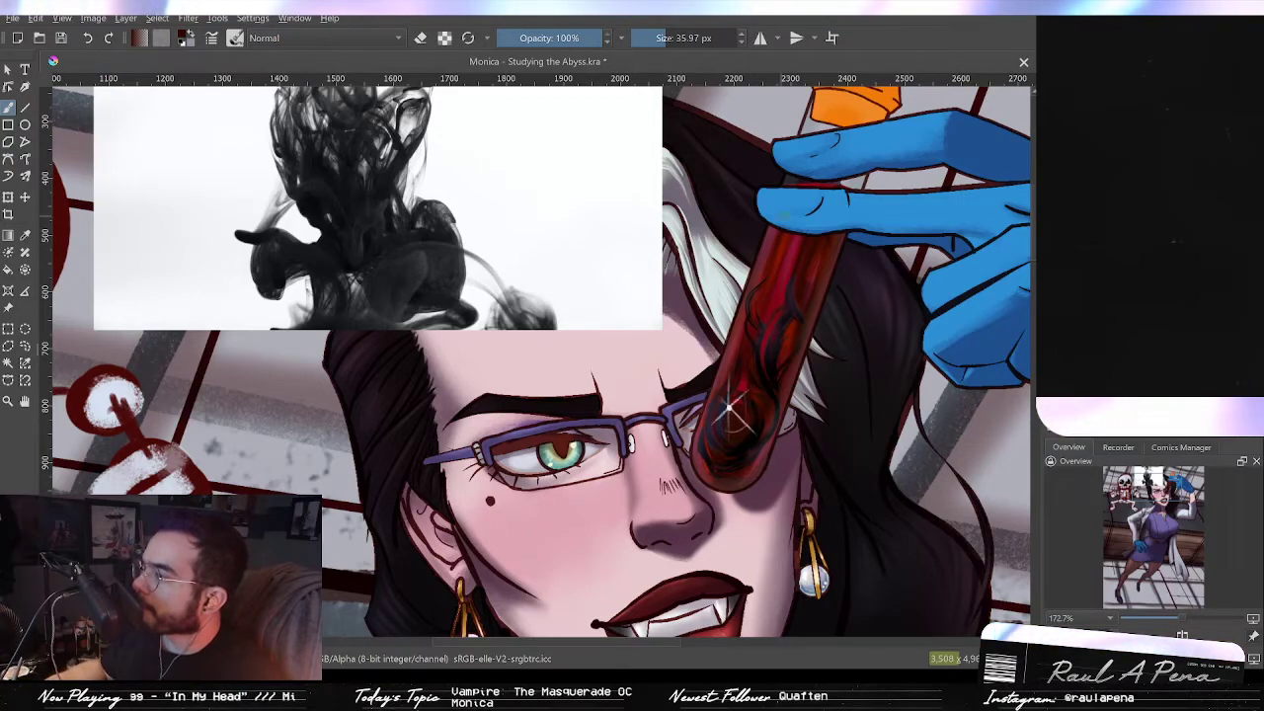
pyautogui.scroll(-2, 774, 280)
pyautogui.scroll(-3, 775, 280)
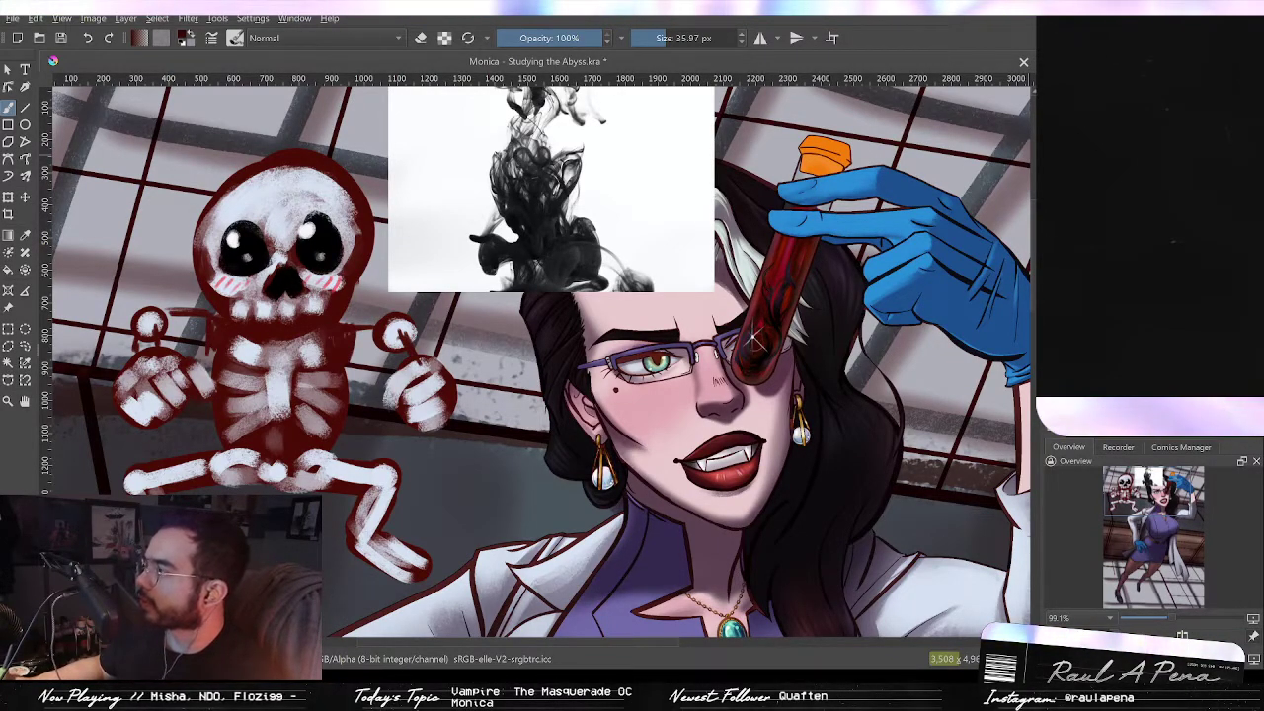
pyautogui.moveTo(832, 357)
pyautogui.mouseDown()
pyautogui.moveTo(908, 240)
pyautogui.moveTo(905, 357)
pyautogui.mouseUp()
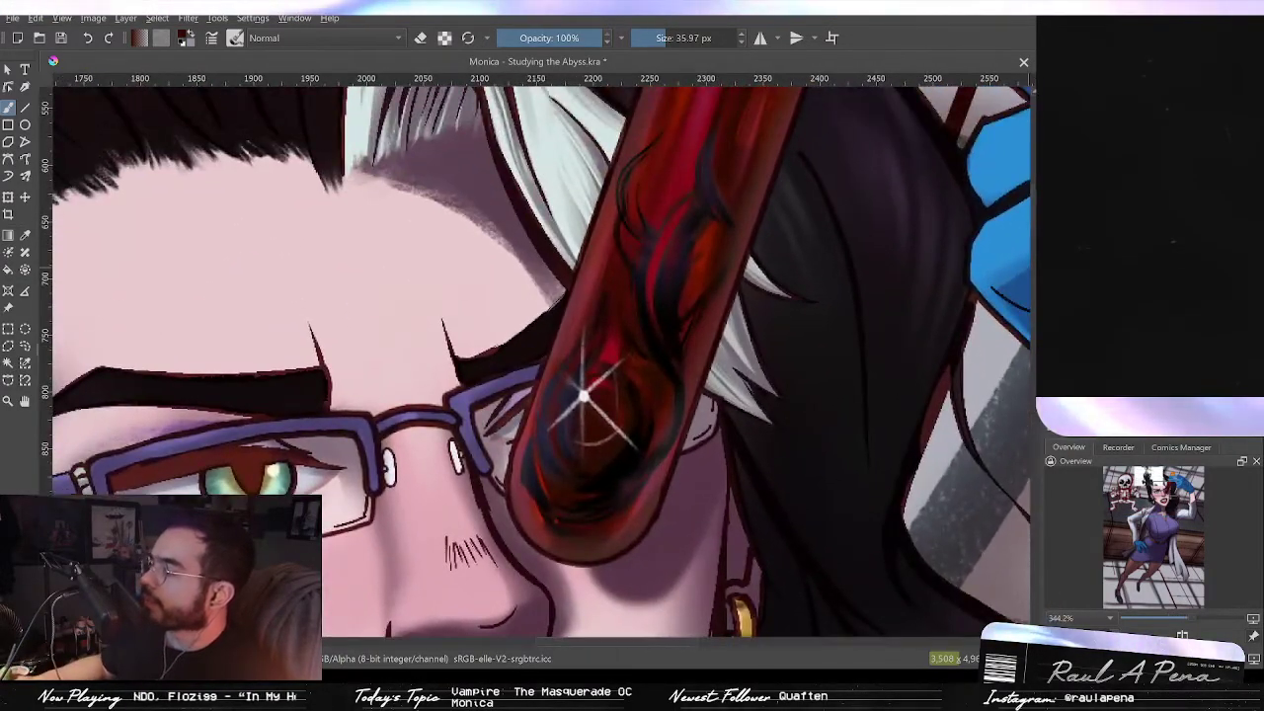
pyautogui.moveTo(835, 300); pyautogui.dragTo(803, 424)
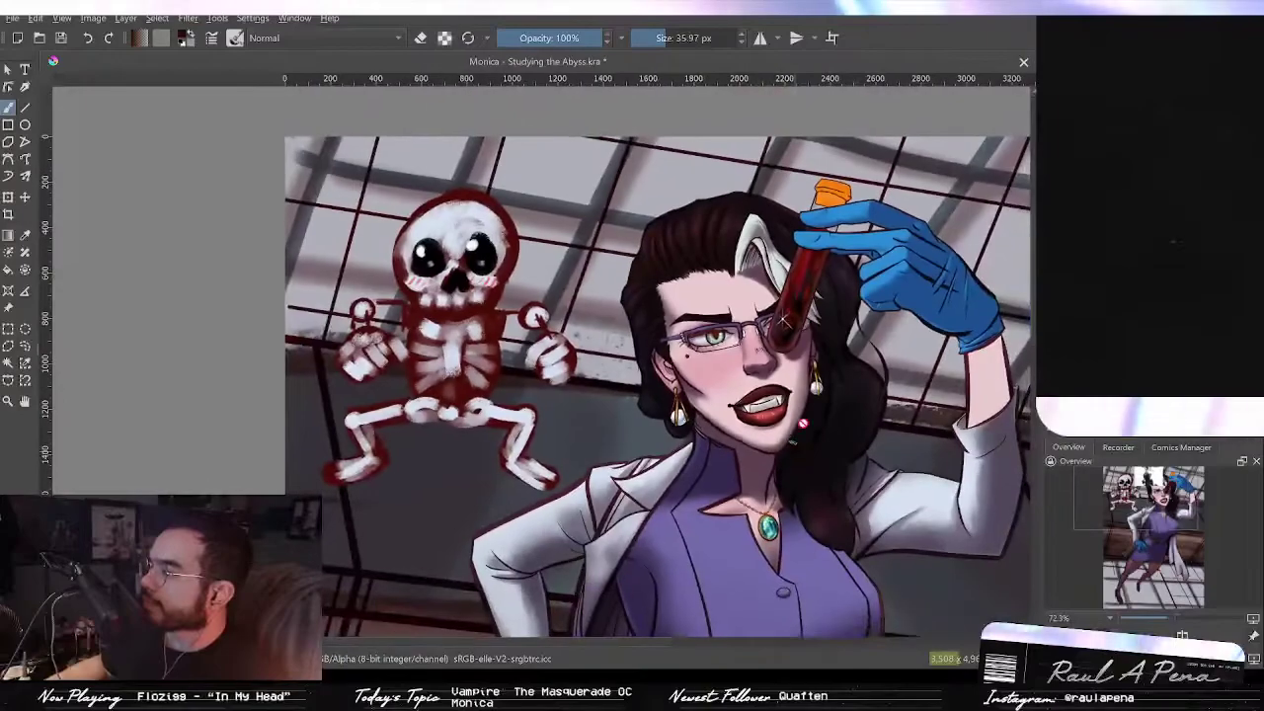
pyautogui.press('2')
pyautogui.moveTo(635, 232); pyautogui.dragTo(661, 107)
pyautogui.moveTo(632, 148); pyautogui.dragTo(754, 443)
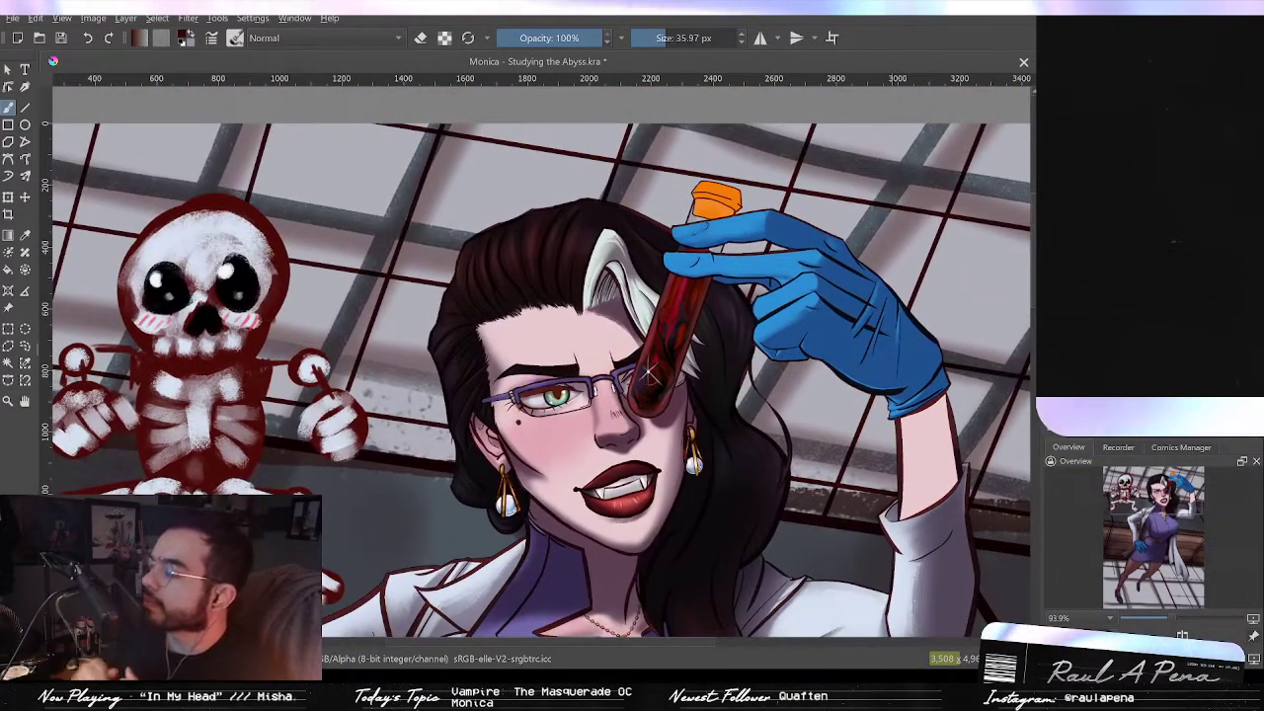
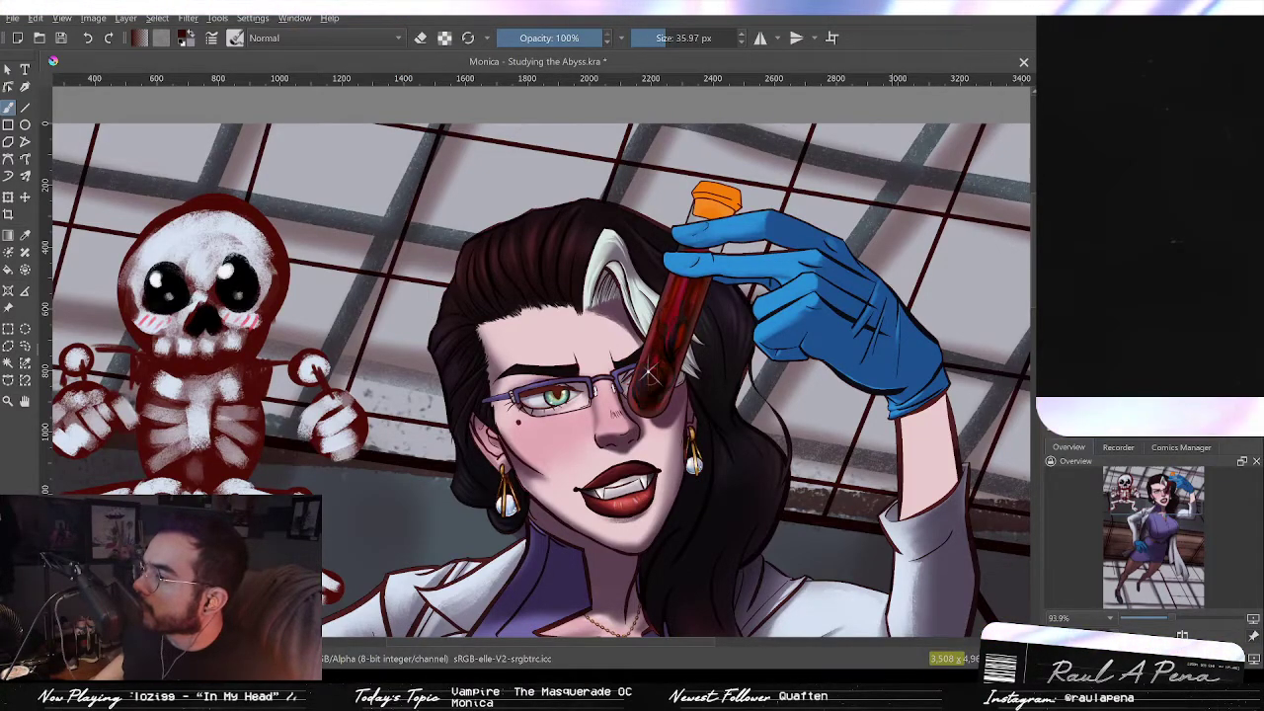
# Step: Inspect the test tube's red swirls and star-shaped sparkle up close at several zoom levels
pyautogui.scroll(8, 647, 373)
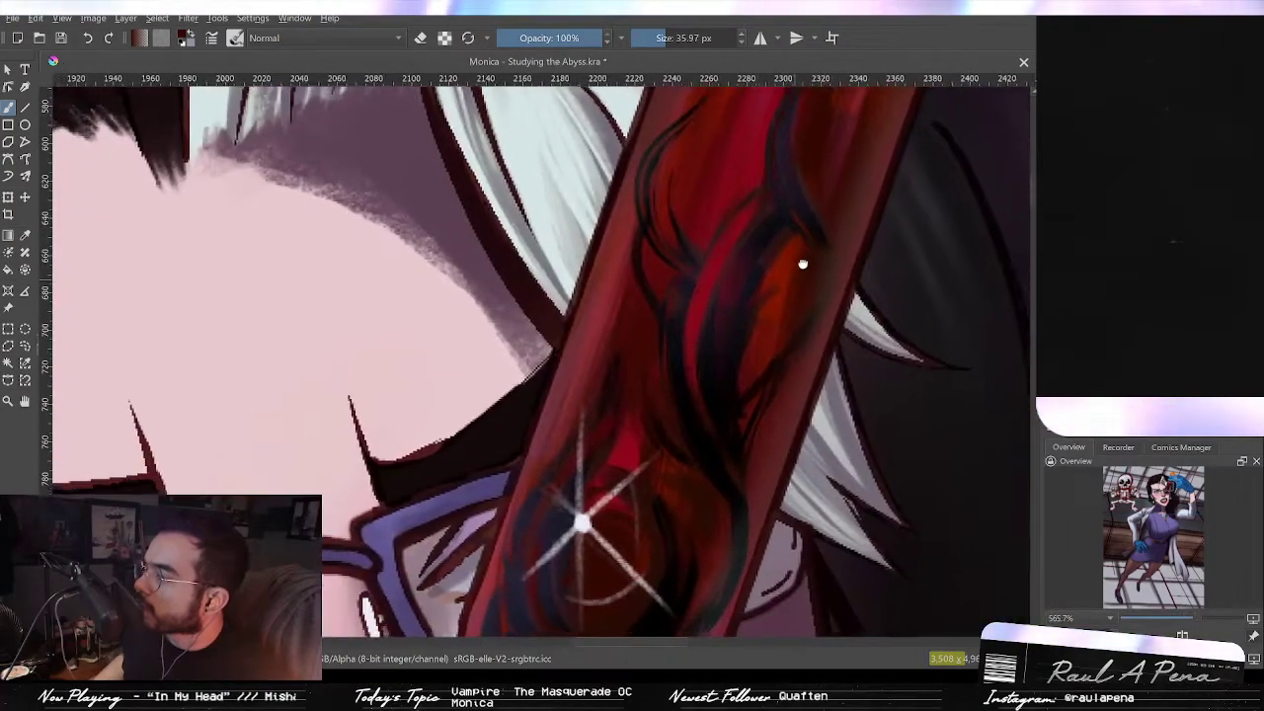
pyautogui.moveTo(802, 264); pyautogui.dragTo(859, 154)
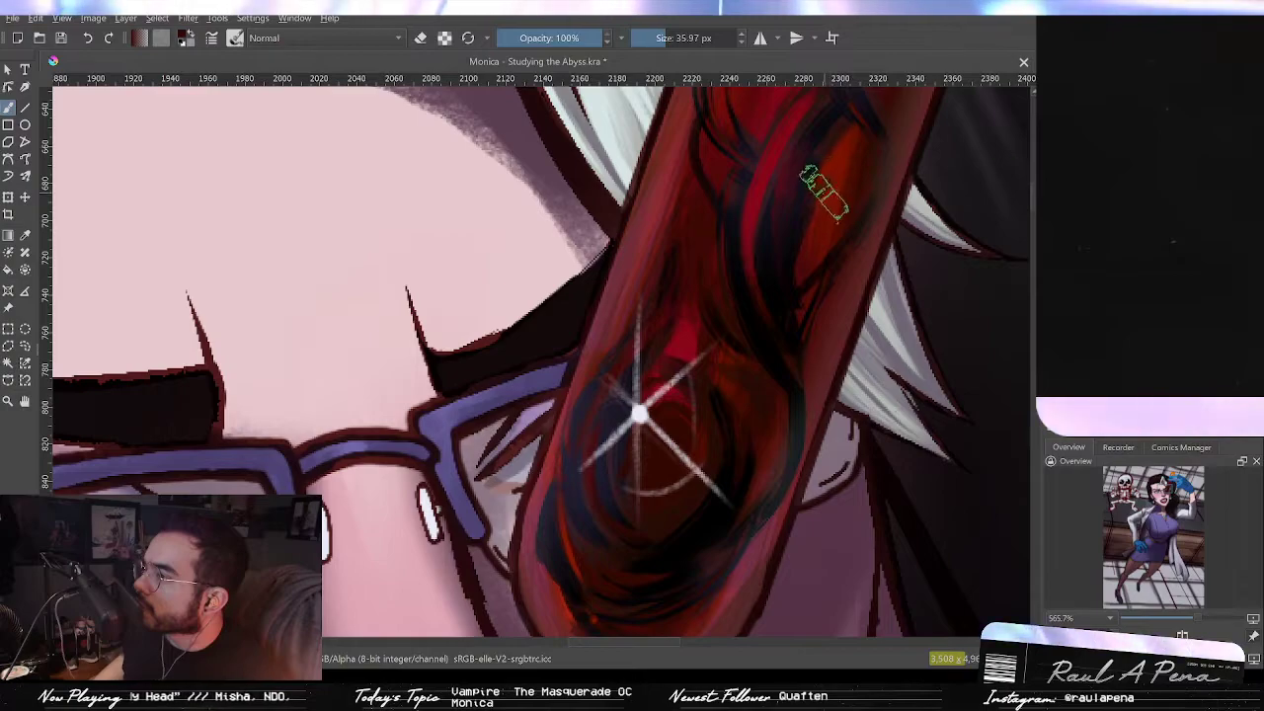
pyautogui.scroll(-1, 824, 188)
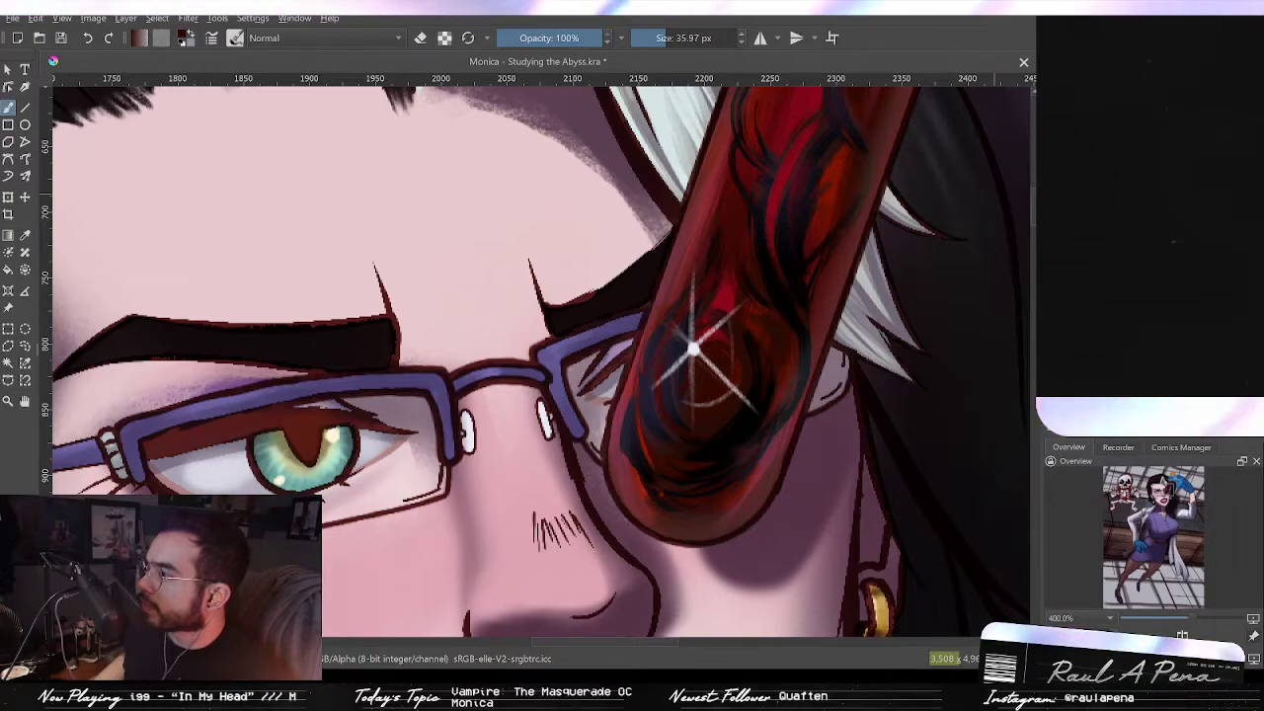
pyautogui.scroll(5, 819, 184)
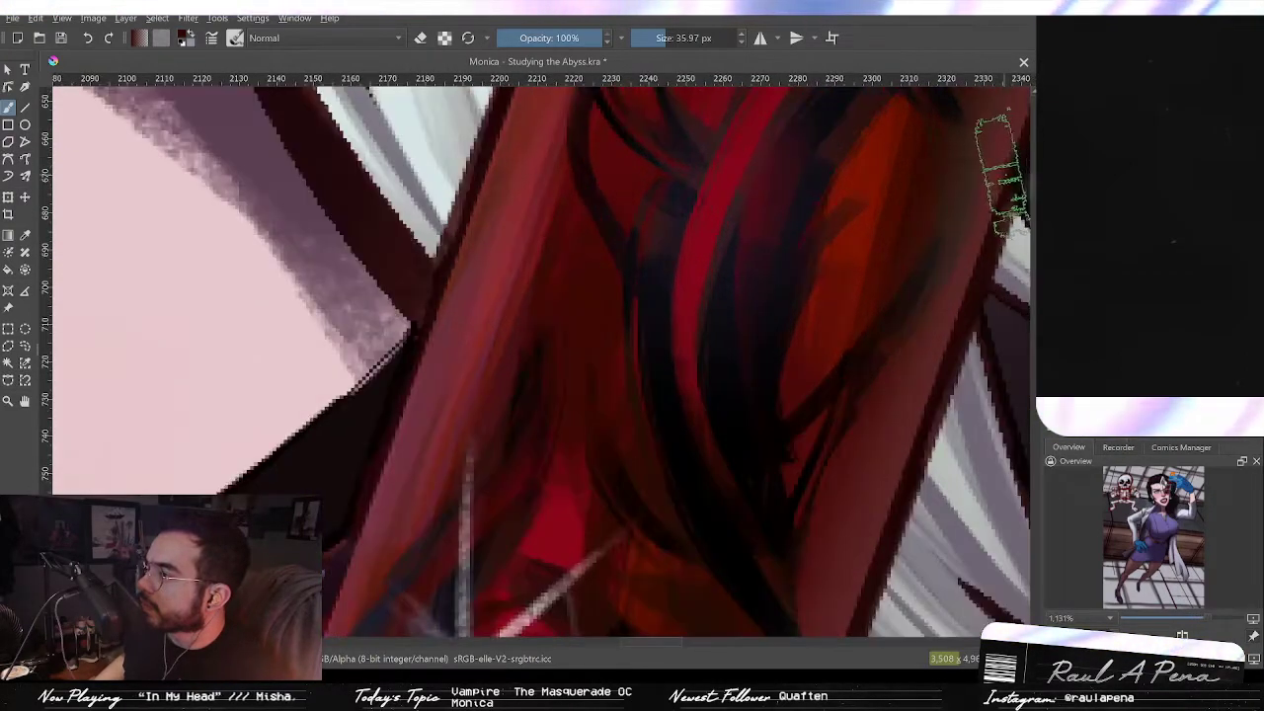
pyautogui.scroll(-3, 1003, 172)
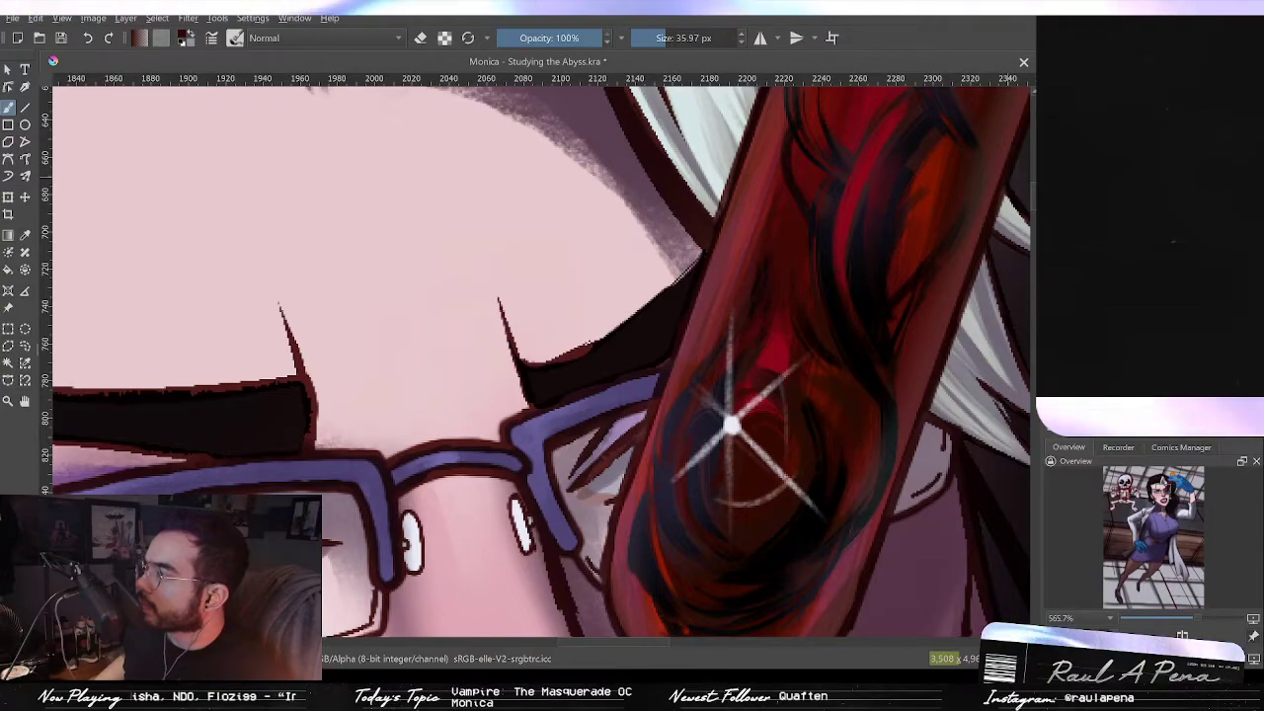
pyautogui.moveTo(1027, 241); pyautogui.dragTo(924, 249)
pyautogui.scroll(-1, 927, 248)
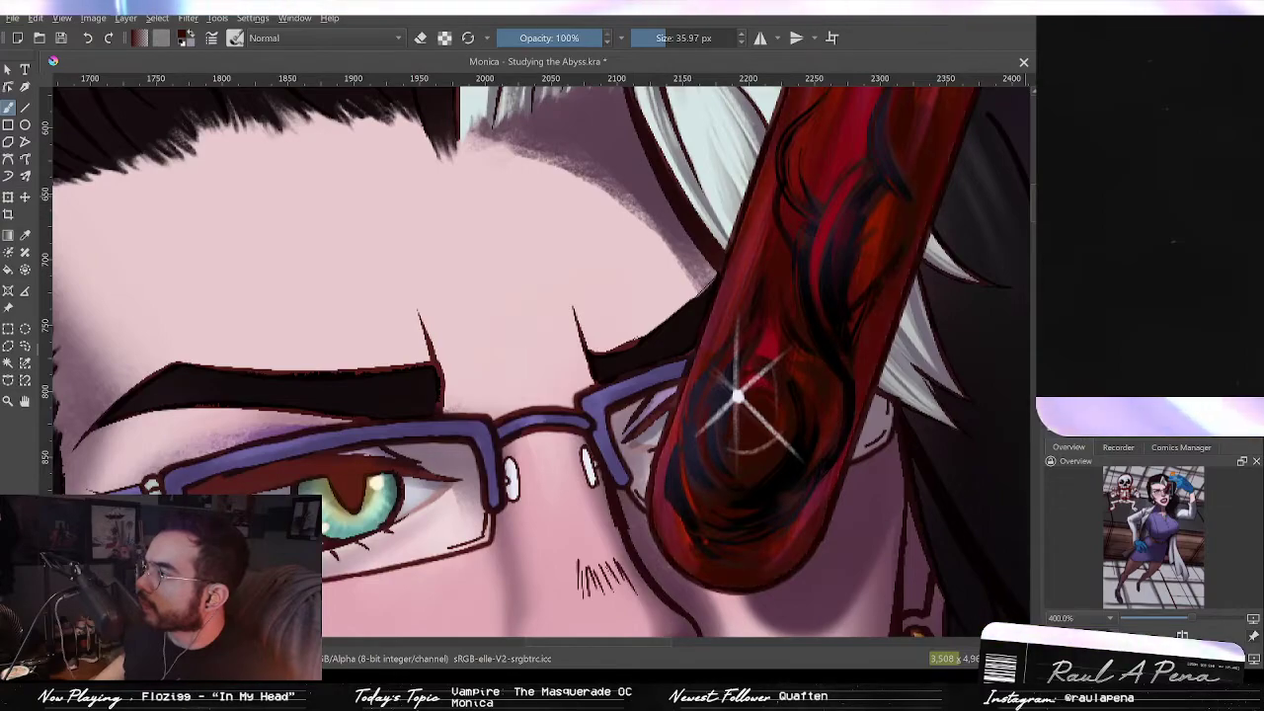
pyautogui.scroll(-1, 889, 200)
pyautogui.scroll(-3, 889, 200)
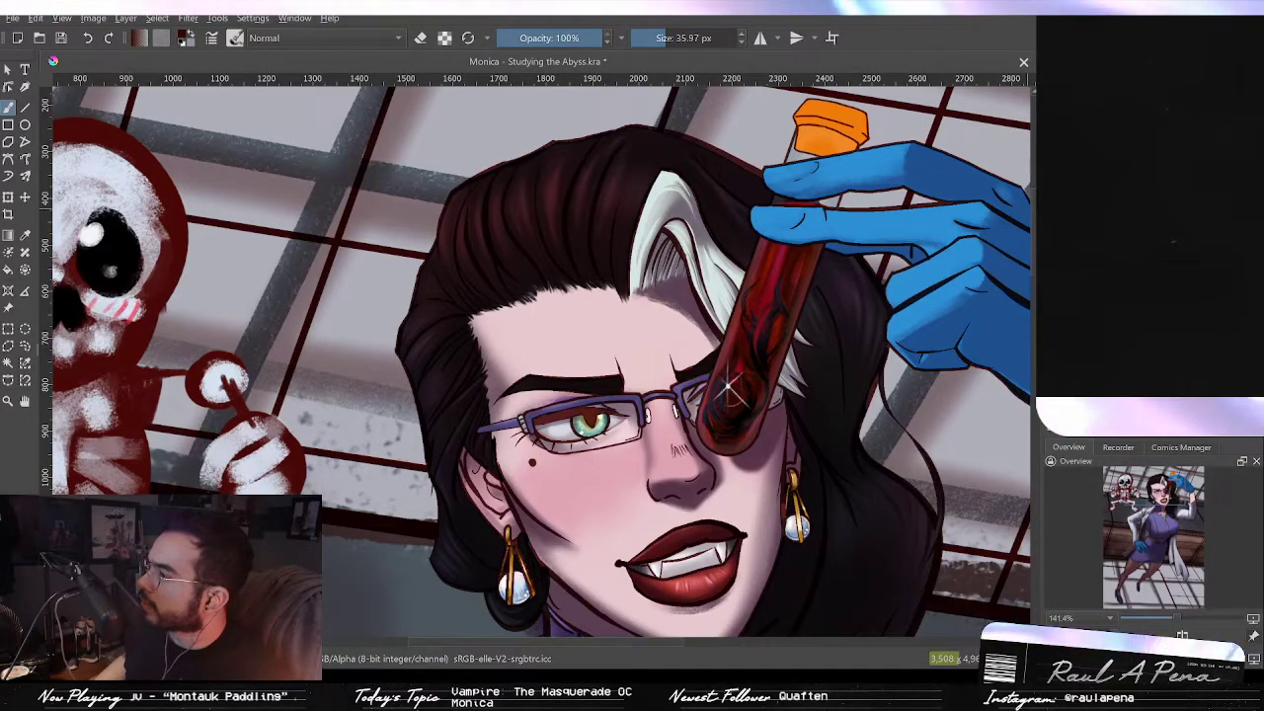
# Step: Toggle the test tube's latest change off and on again to compare the two versions
pyautogui.hotkey('ctrl', 'z')
pyautogui.hotkey('ctrl', 'shift', 'z')
pyautogui.hotkey('ctrl', 'z')
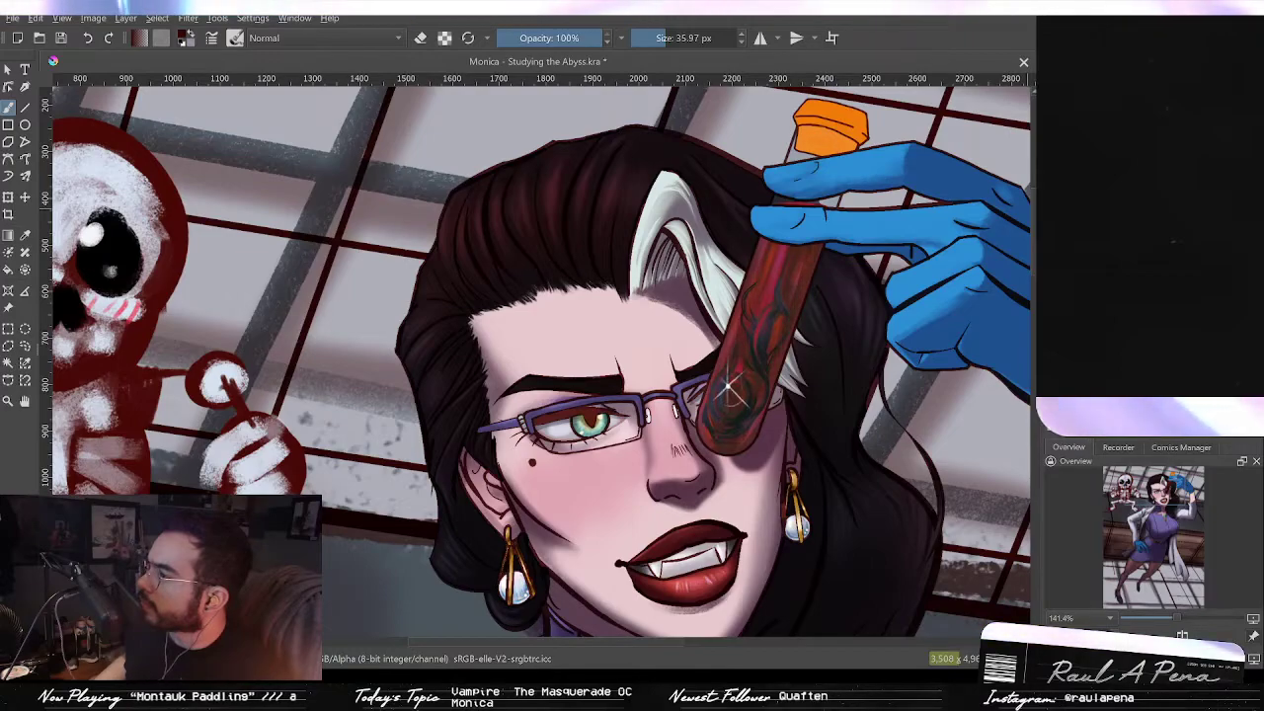
pyautogui.hotkey('ctrl', 'shift', 'z')
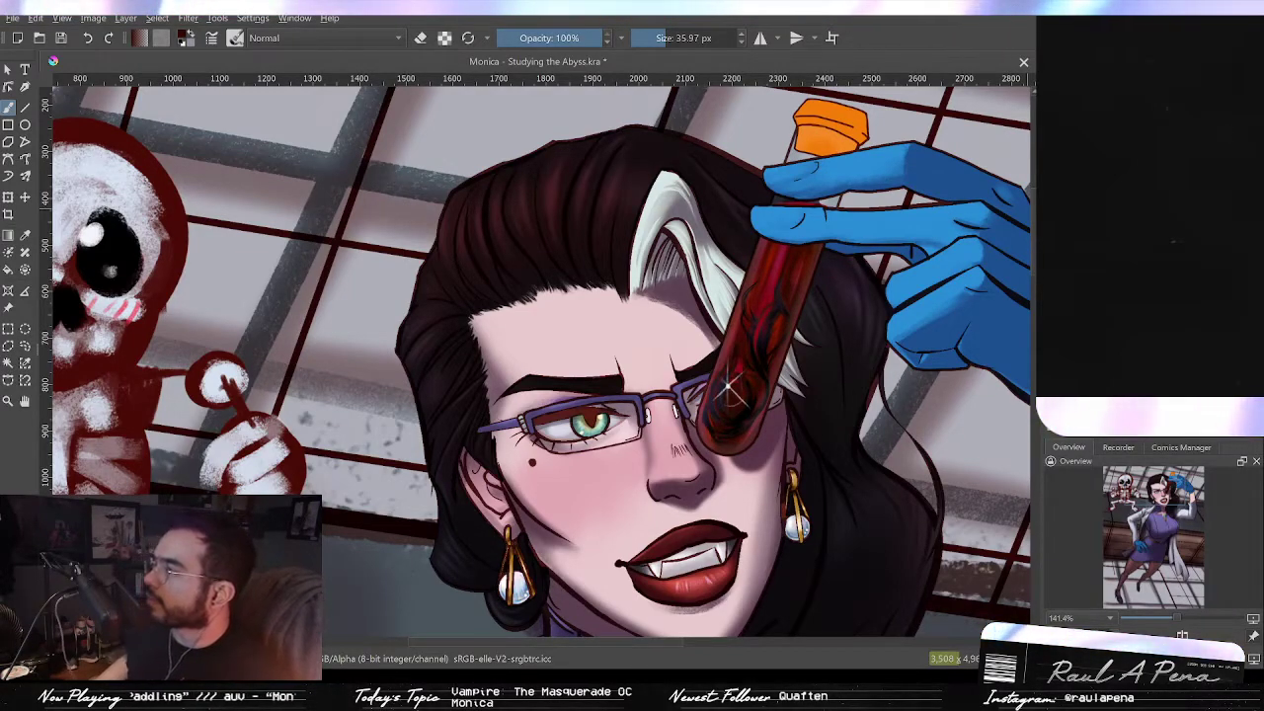
pyautogui.hotkey('ctrl', 'z')
pyautogui.moveTo(853, 178); pyautogui.dragTo(819, 259)
pyautogui.hotkey('ctrl', 'shift', 'z')
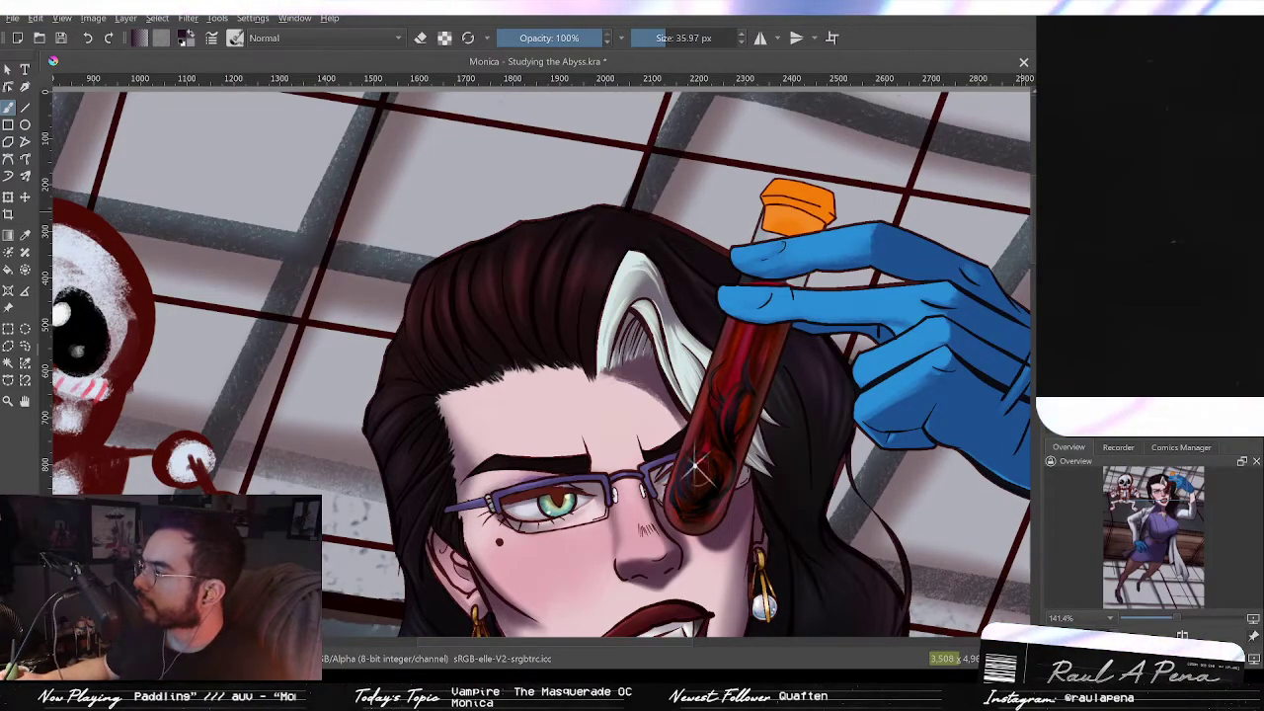
# Step: Paint dark brown shading strokes across the test tube's orange cap with a large brush
pyautogui.scroll(3, 868, 294)
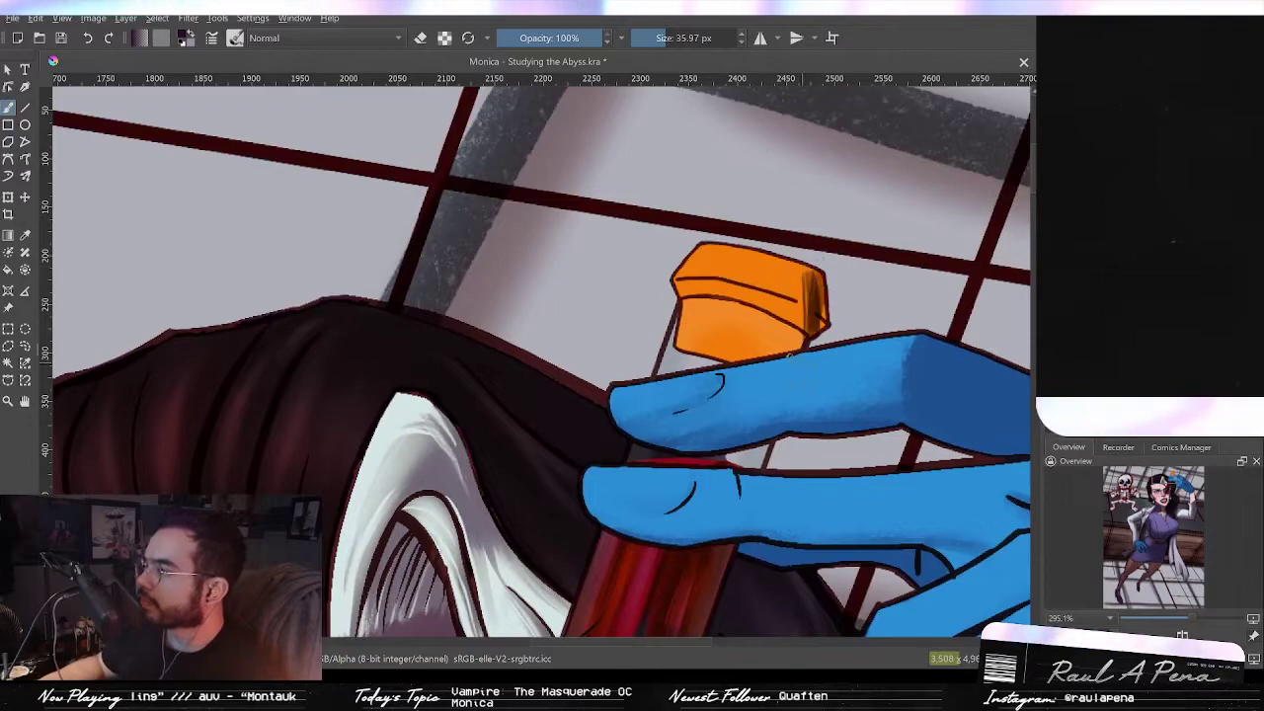
pyautogui.moveTo(820, 272)
pyautogui.mouseDown()
pyautogui.moveTo(793, 346)
pyautogui.moveTo(822, 306)
pyautogui.moveTo(772, 354)
pyautogui.mouseUp()
pyautogui.moveTo(785, 261)
pyautogui.mouseDown()
pyautogui.moveTo(761, 346)
pyautogui.moveTo(743, 255)
pyautogui.moveTo(716, 357)
pyautogui.moveTo(708, 271)
pyautogui.mouseUp()
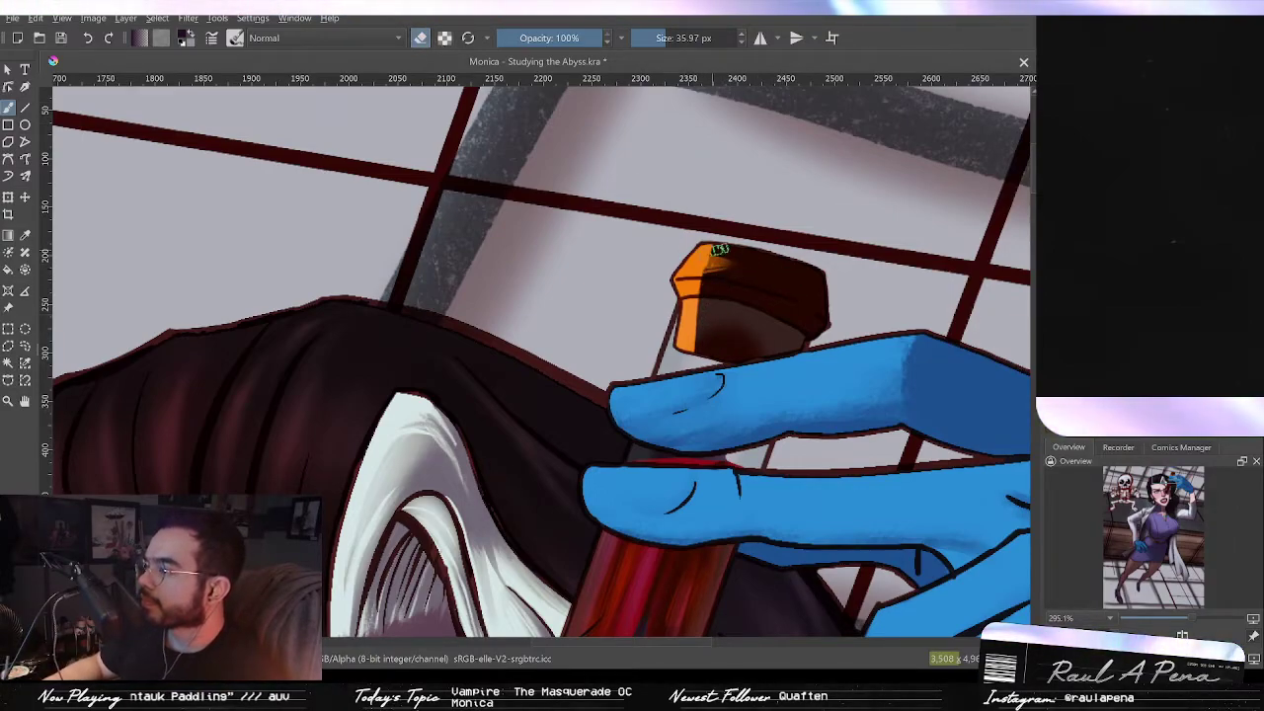
pyautogui.moveTo(722, 243)
pyautogui.mouseDown()
pyautogui.moveTo(706, 347)
pyautogui.moveTo(741, 258)
pyautogui.moveTo(770, 297)
pyautogui.moveTo(756, 351)
pyautogui.mouseUp()
pyautogui.moveTo(756, 296)
pyautogui.mouseDown()
pyautogui.moveTo(736, 257)
pyautogui.moveTo(741, 361)
pyautogui.moveTo(743, 307)
pyautogui.moveTo(729, 348)
pyautogui.moveTo(703, 334)
pyautogui.moveTo(726, 319)
pyautogui.moveTo(763, 336)
pyautogui.moveTo(711, 344)
pyautogui.moveTo(824, 296)
pyautogui.mouseUp()
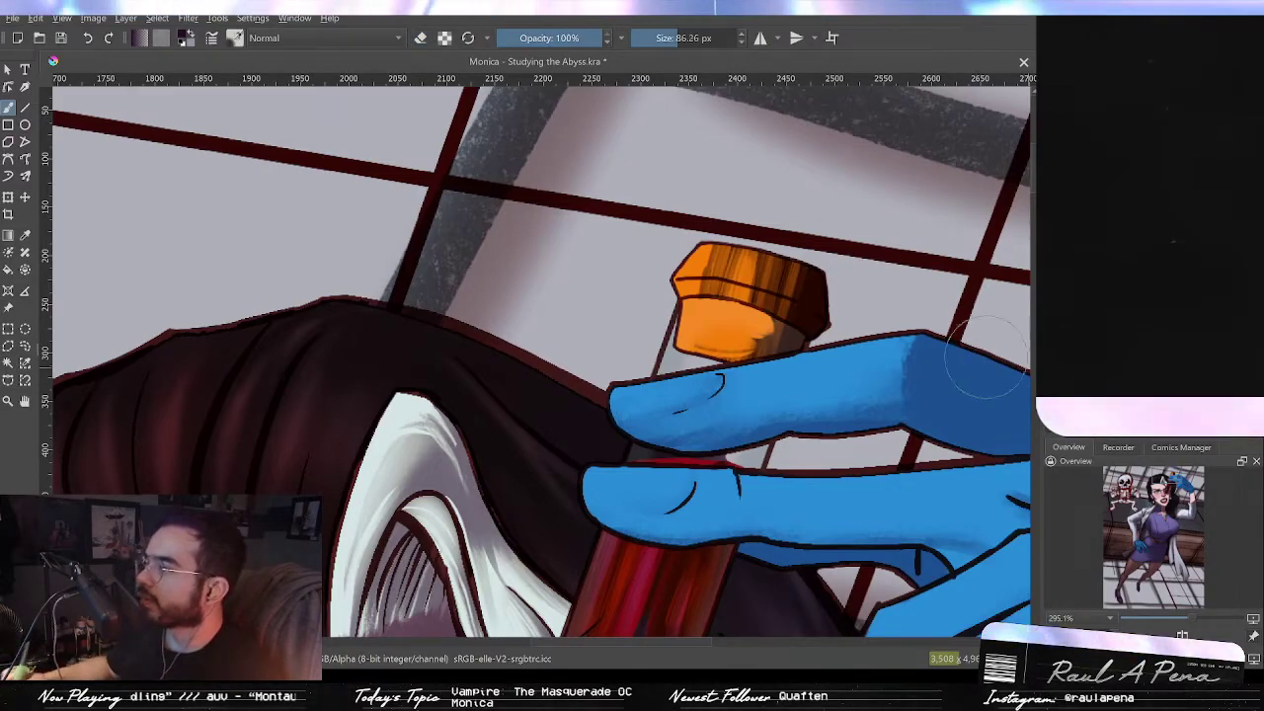
pyautogui.press('/')
pyautogui.moveTo(730, 325)
pyautogui.mouseDown()
pyautogui.moveTo(790, 297)
pyautogui.moveTo(716, 267)
pyautogui.moveTo(827, 318)
pyautogui.moveTo(798, 370)
pyautogui.mouseUp()
pyautogui.moveTo(828, 275)
pyautogui.mouseDown()
pyautogui.moveTo(796, 375)
pyautogui.moveTo(804, 341)
pyautogui.moveTo(767, 397)
pyautogui.moveTo(790, 286)
pyautogui.moveTo(730, 257)
pyautogui.moveTo(711, 296)
pyautogui.moveTo(726, 331)
pyautogui.moveTo(745, 265)
pyautogui.moveTo(736, 321)
pyautogui.moveTo(810, 290)
pyautogui.moveTo(753, 348)
pyautogui.moveTo(704, 286)
pyautogui.mouseUp()
pyautogui.hotkey('ctrl', 'z')
pyautogui.moveTo(756, 232); pyautogui.dragTo(722, 369)
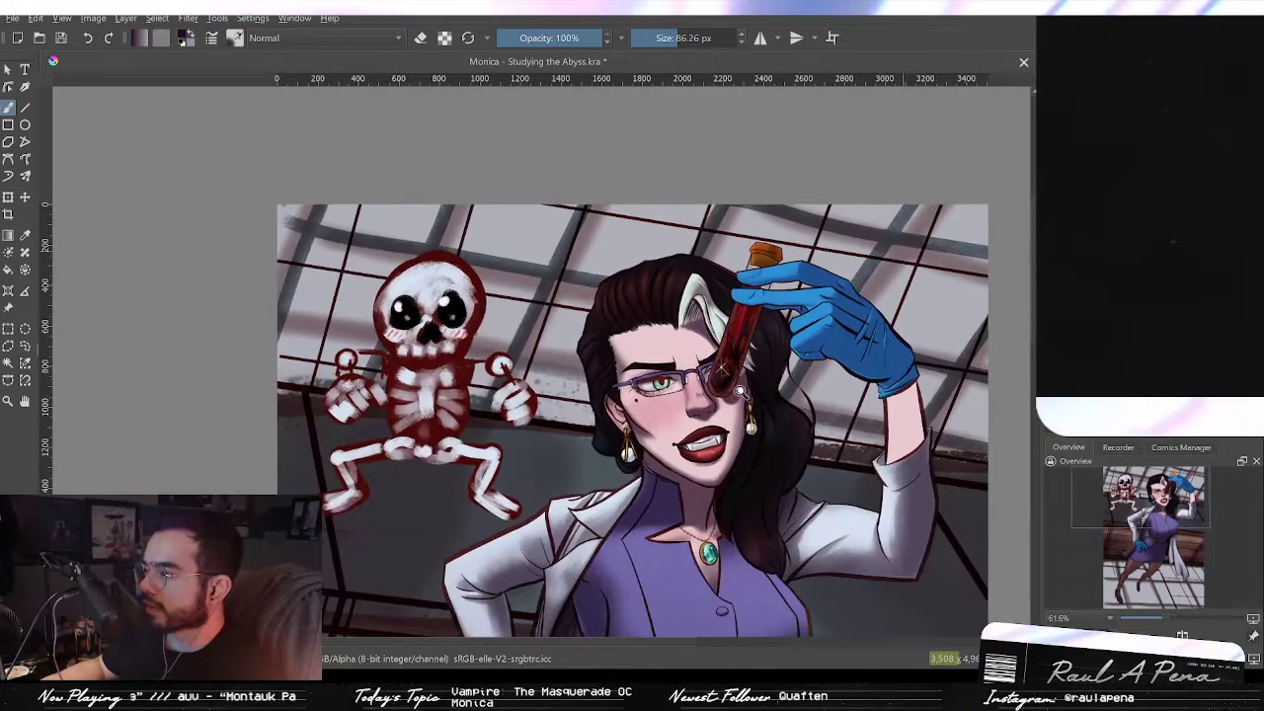
# Step: Erase part of the cap's dark shading into a soft gradient, keeping the orange brighter on its left side
pyautogui.scroll(6, 781, 238)
pyautogui.click(426, 47)
pyautogui.moveTo(780, 286)
pyautogui.mouseDown()
pyautogui.moveTo(766, 334)
pyautogui.moveTo(791, 343)
pyautogui.moveTo(835, 305)
pyautogui.moveTo(839, 282)
pyautogui.moveTo(764, 301)
pyautogui.mouseUp()
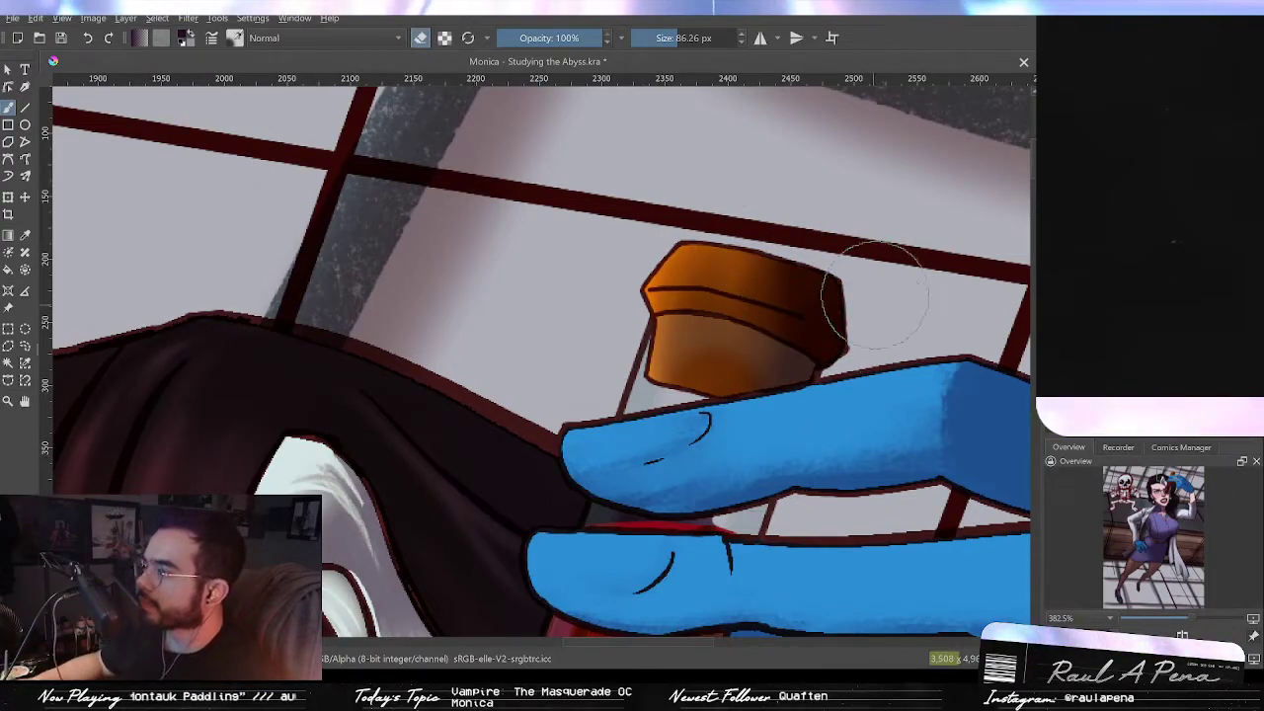
pyautogui.moveTo(844, 288)
pyautogui.mouseDown()
pyautogui.moveTo(841, 336)
pyautogui.moveTo(820, 370)
pyautogui.mouseUp()
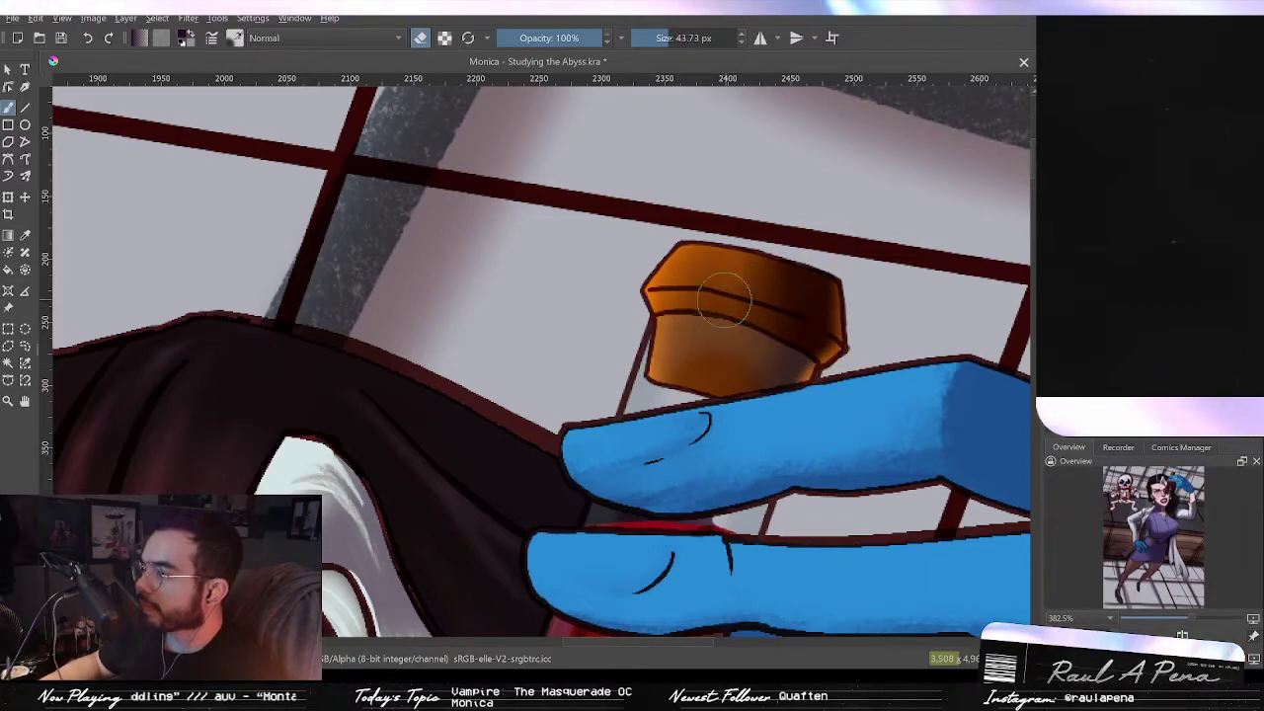
pyautogui.moveTo(709, 296)
pyautogui.mouseDown()
pyautogui.moveTo(757, 275)
pyautogui.moveTo(729, 272)
pyautogui.mouseUp()
pyautogui.moveTo(680, 375)
pyautogui.mouseDown()
pyautogui.moveTo(701, 319)
pyautogui.moveTo(724, 365)
pyautogui.mouseUp()
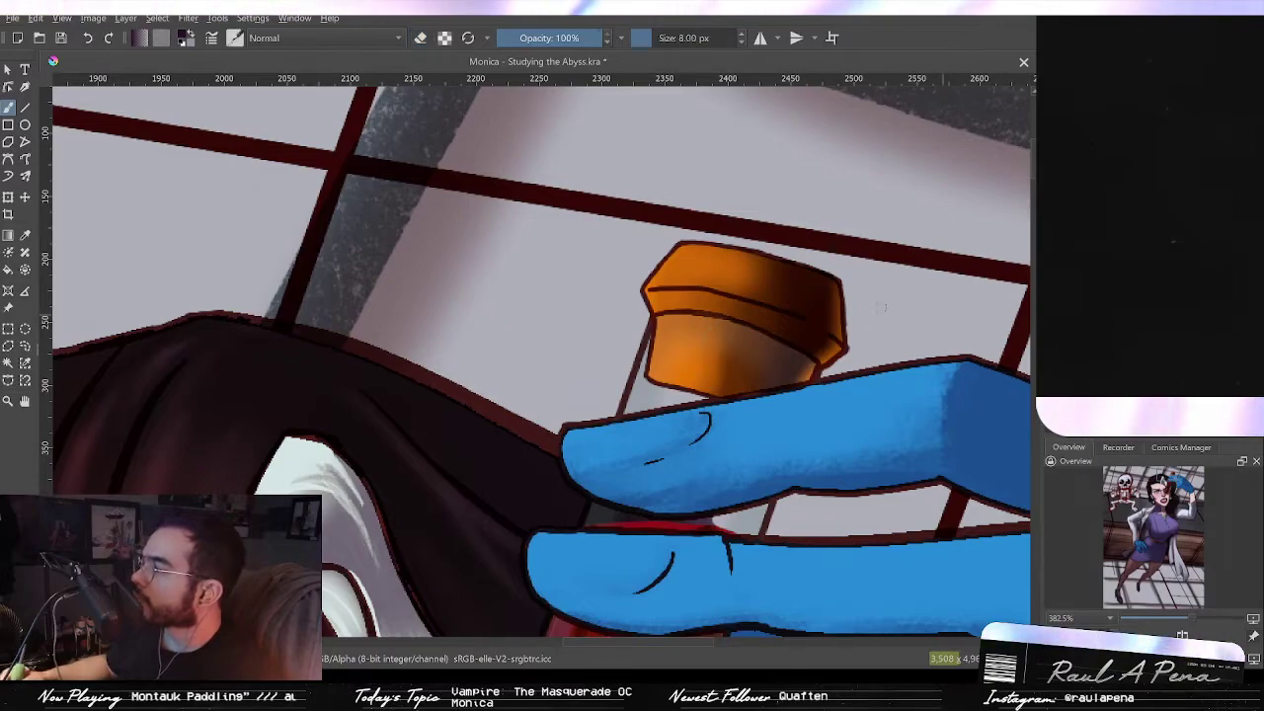
pyautogui.press('e')
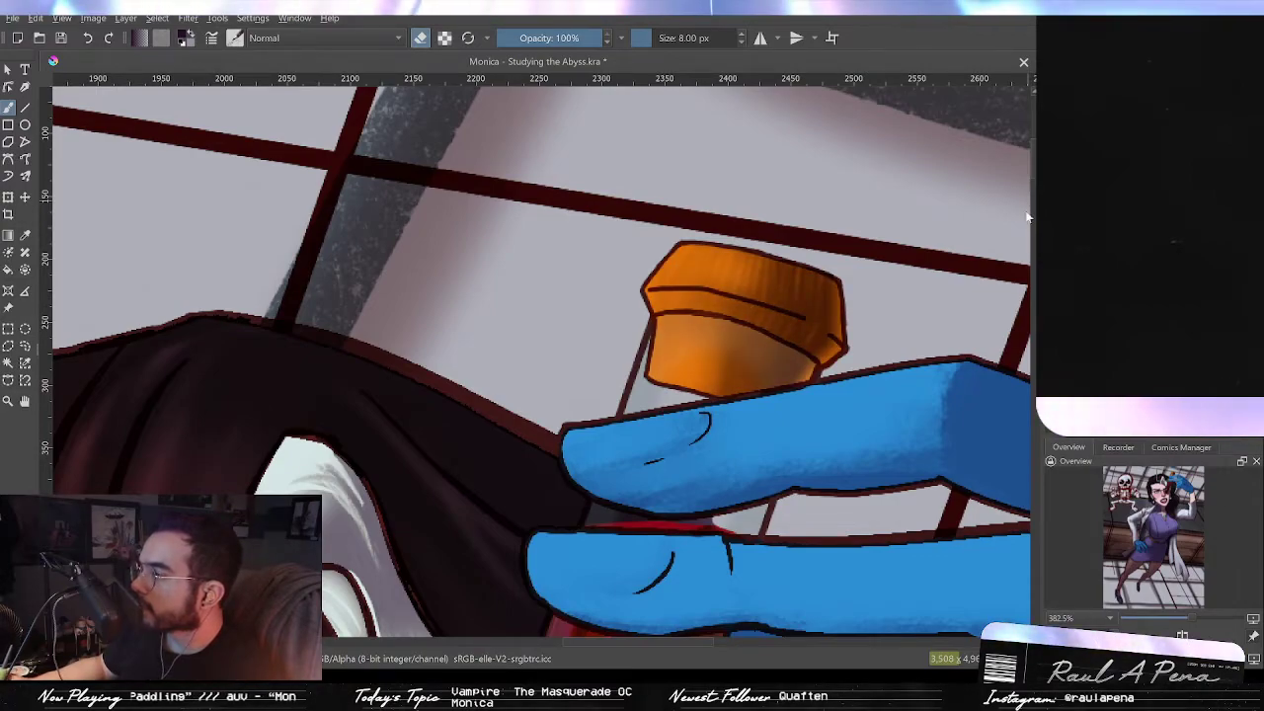
pyautogui.scroll(-4, 900, 353)
pyautogui.press('2')
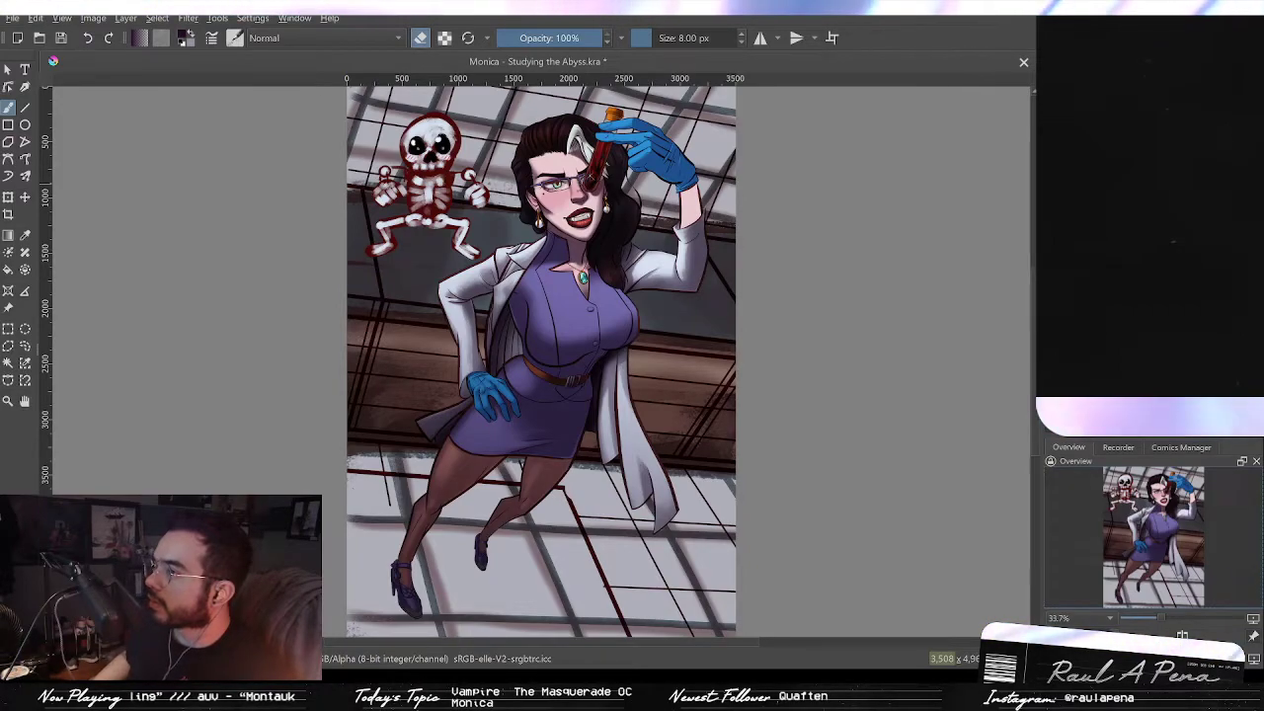
# Step: Step back and forward through the history to compare the portrait's test tube before and after the recent painting
pyautogui.scroll(3, 611, 210)
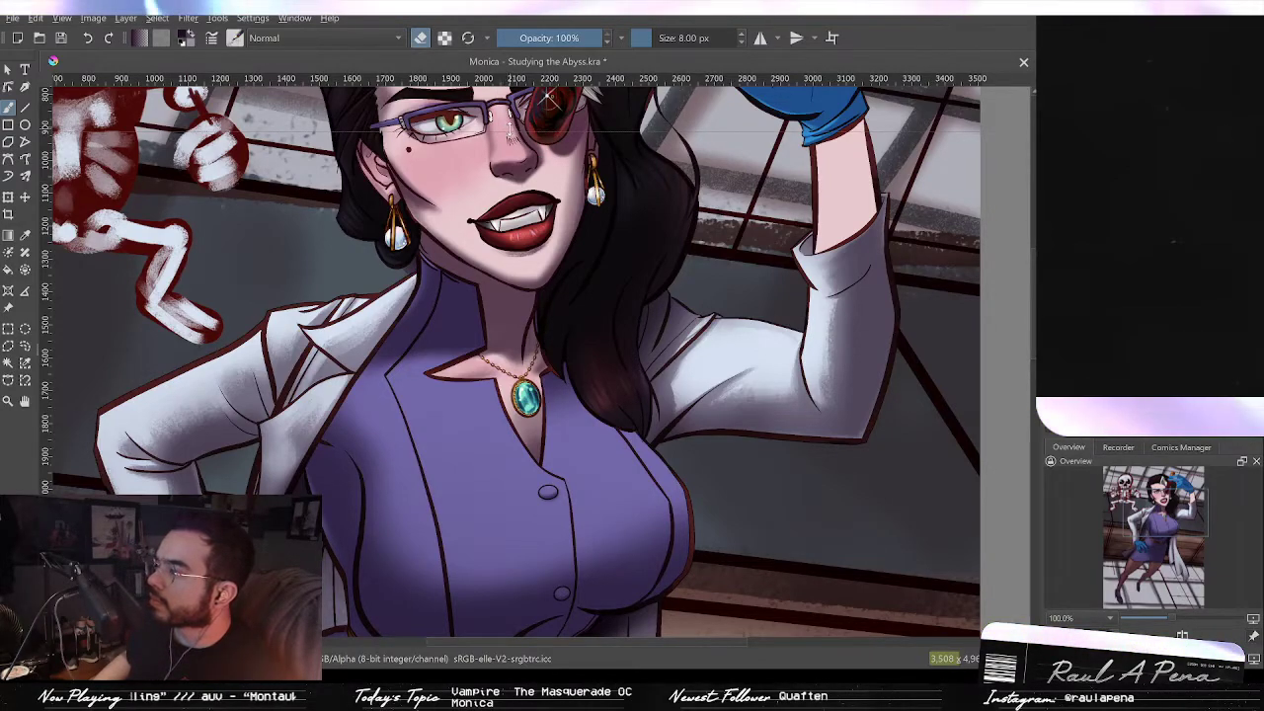
pyautogui.moveTo(567, 349); pyautogui.dragTo(583, 496)
pyautogui.hotkey('ctrl', 'z')
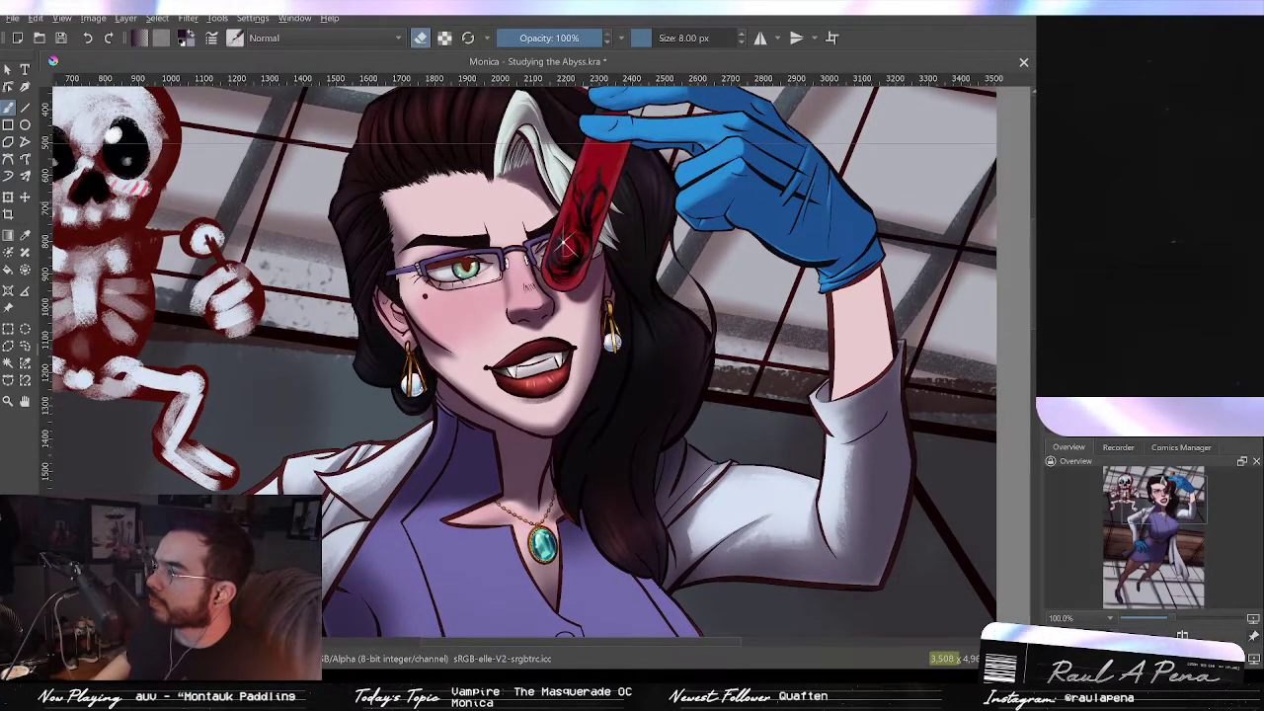
pyautogui.hotkey('ctrl', 'shift', 'z')
pyautogui.hotkey('ctrl', 'z')
pyautogui.hotkey('ctrl', 'shift', 'z')
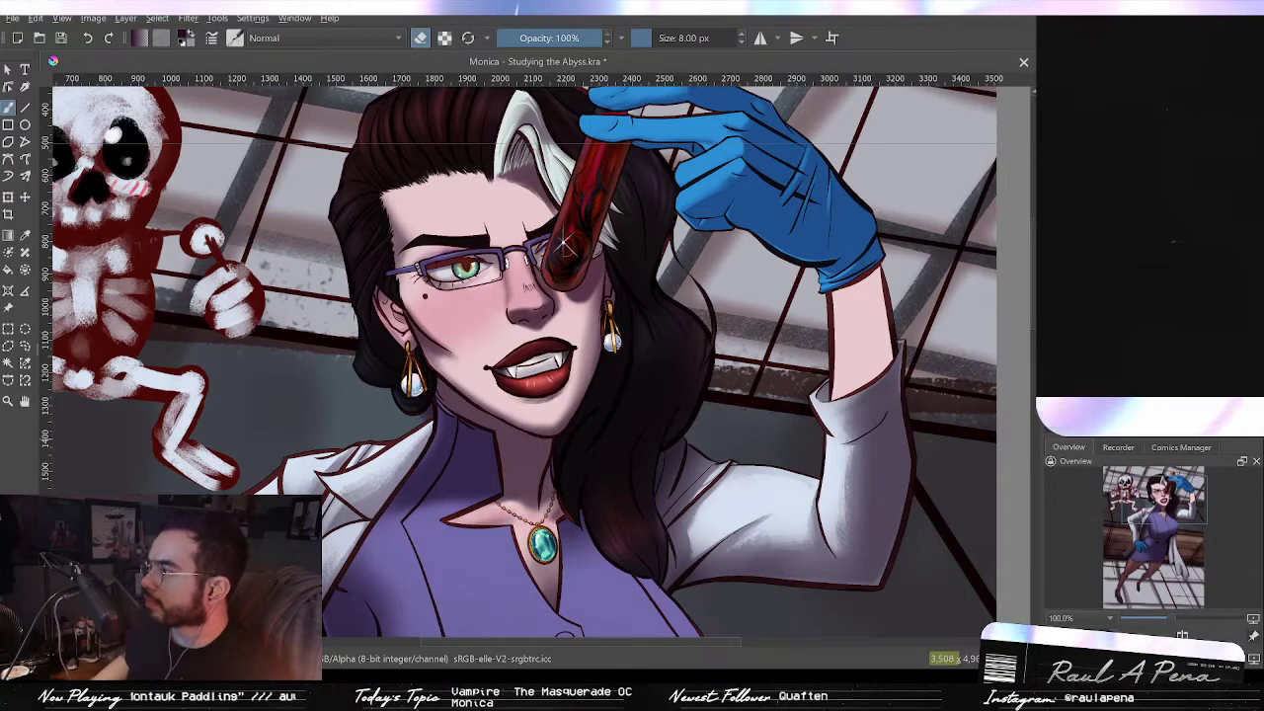
pyautogui.hotkey('ctrl', 'z')
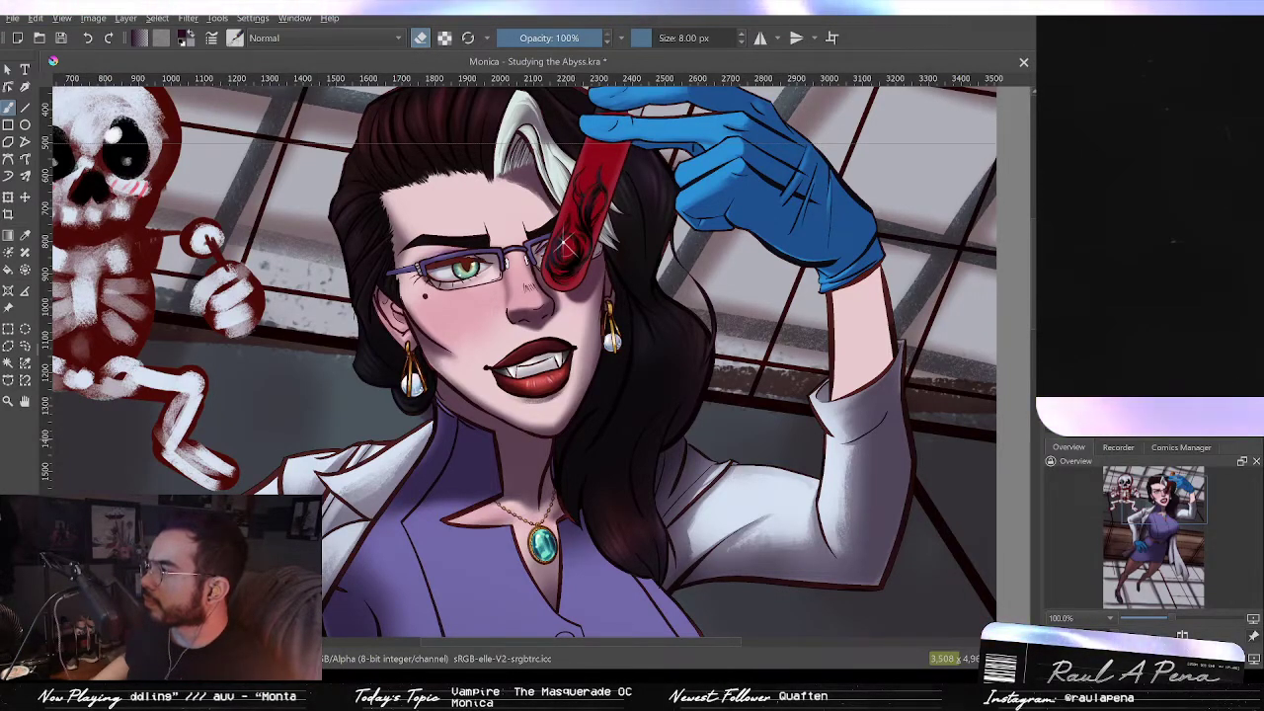
pyautogui.hotkey('ctrl', 'shift', 'z')
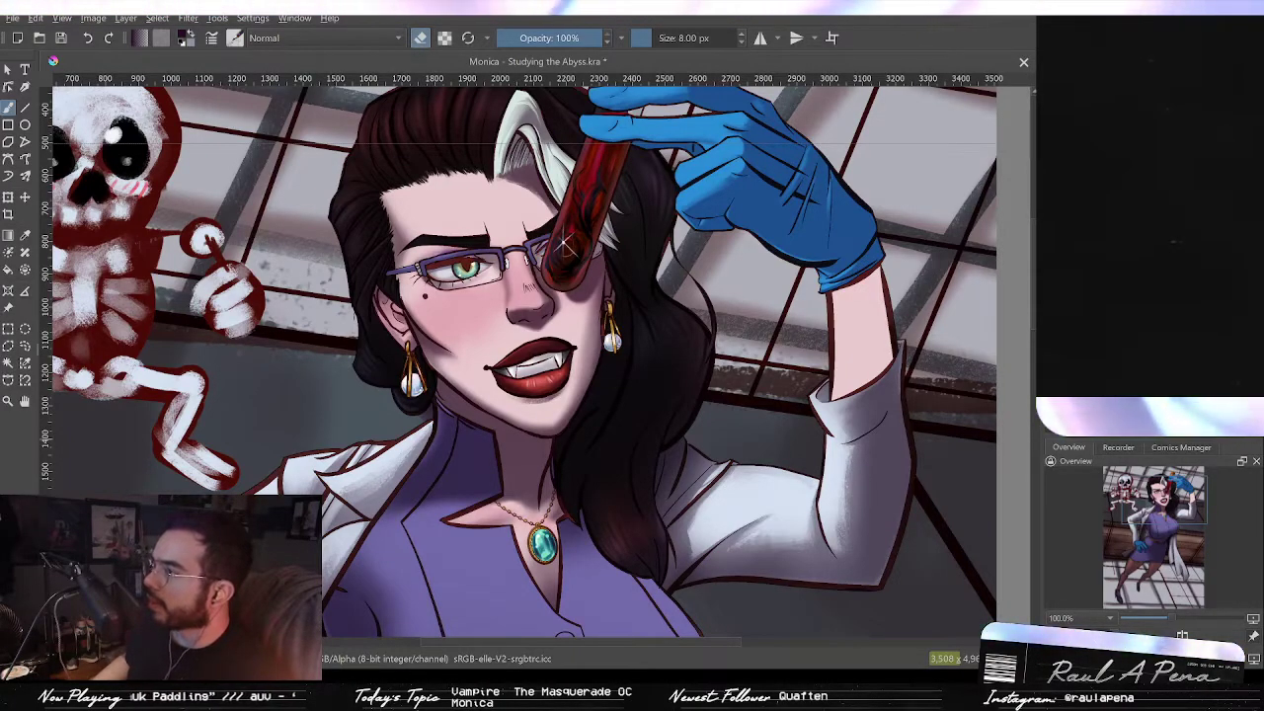
pyautogui.hotkey('ctrl', 'z')
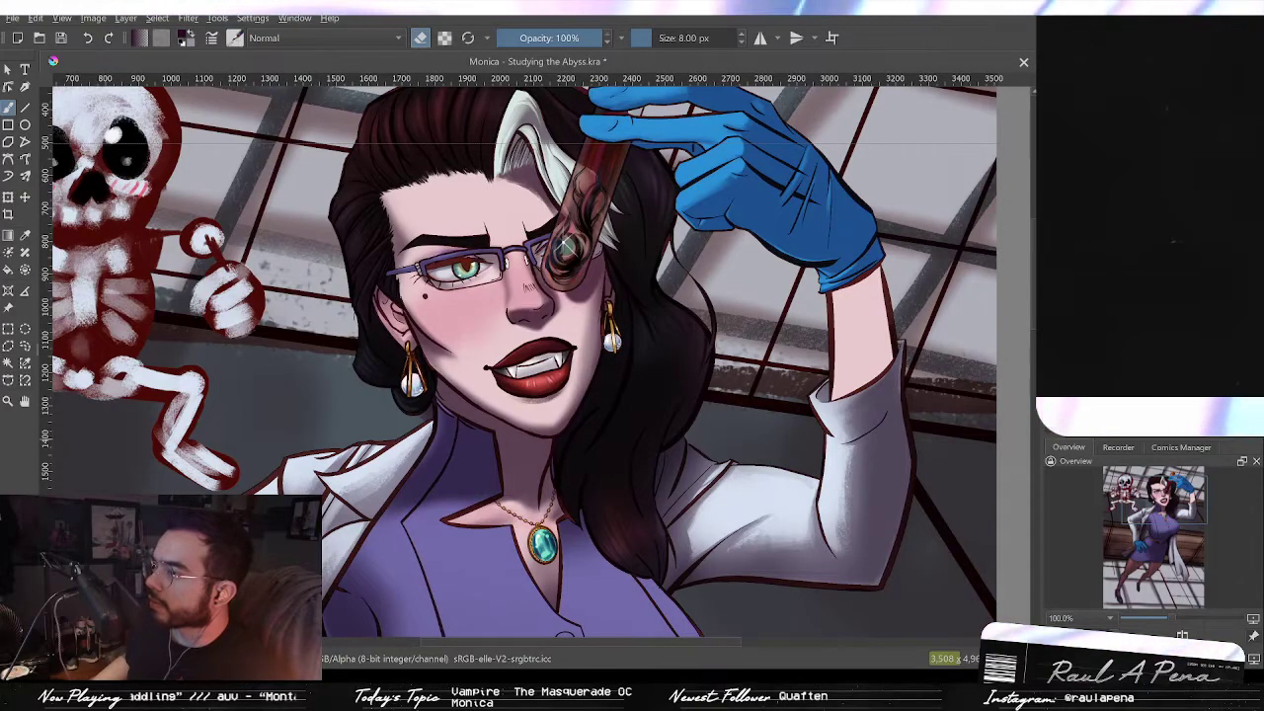
pyautogui.hotkey('ctrl', 'shift', 'z')
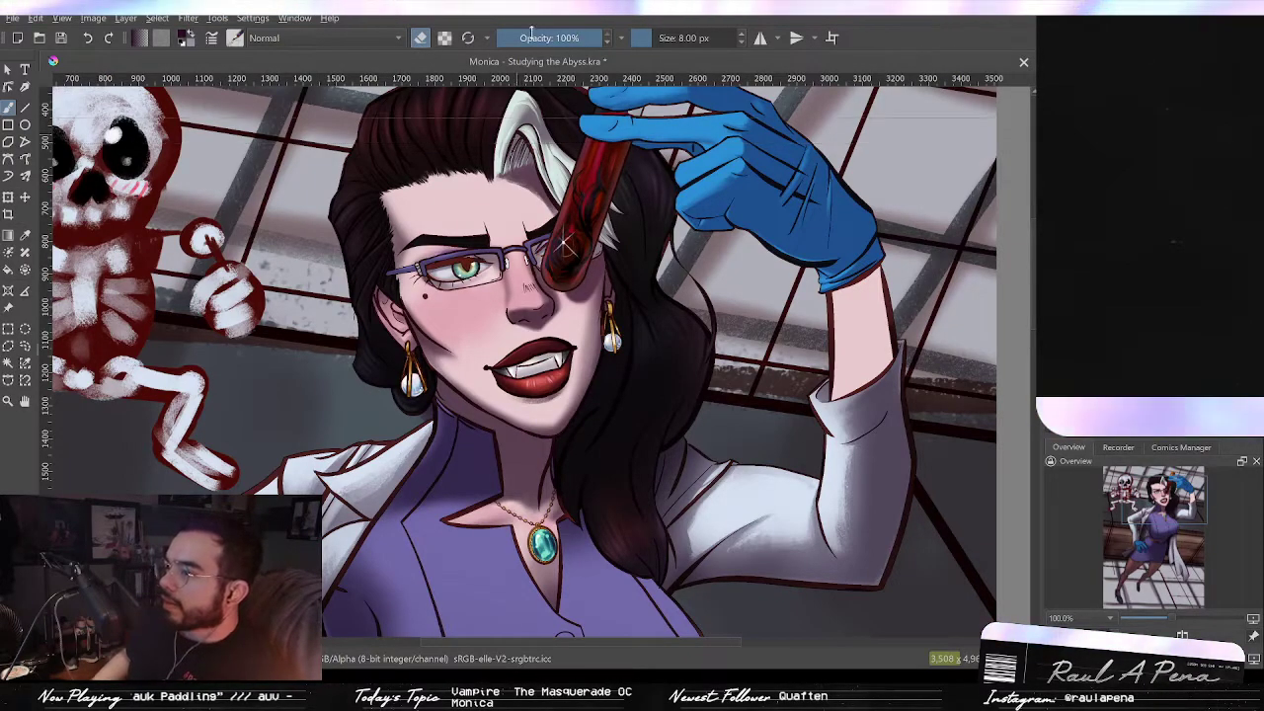
# Step: Step back and forward through the history to compare the background window panes with and without the last lighting change
pyautogui.moveTo(566, 245); pyautogui.dragTo(664, 549)
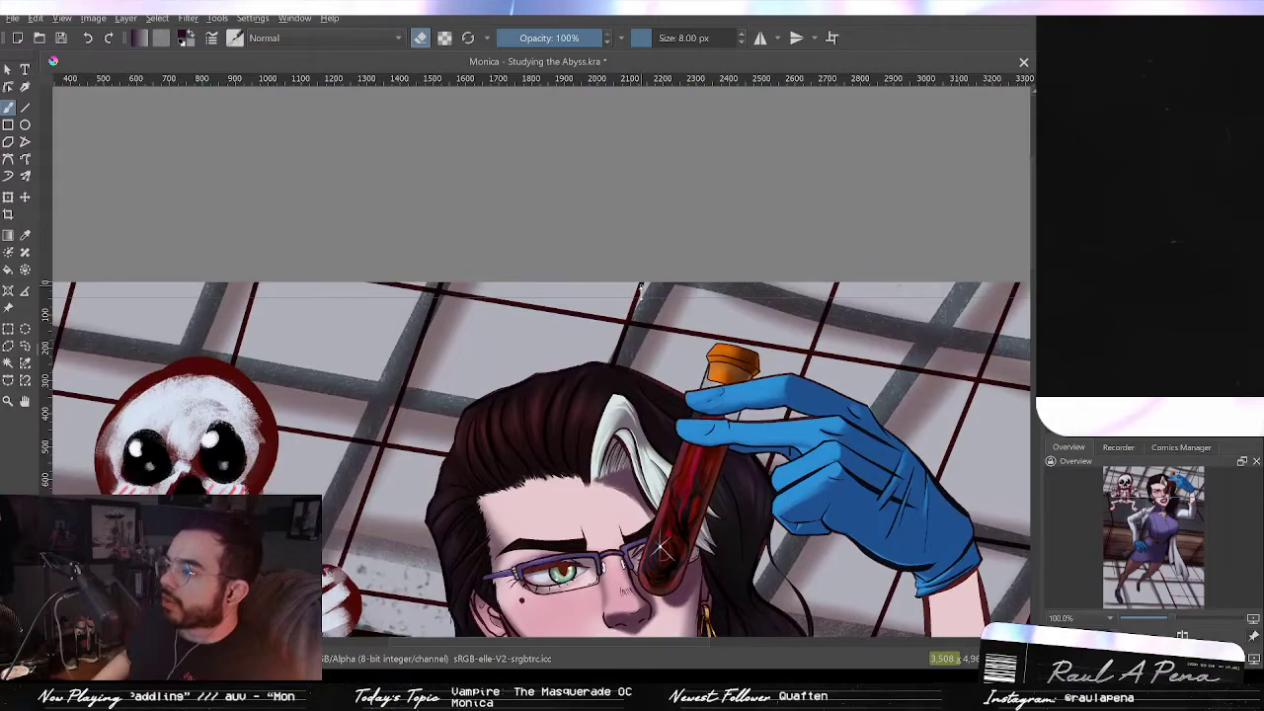
pyautogui.moveTo(483, 424); pyautogui.dragTo(571, 163)
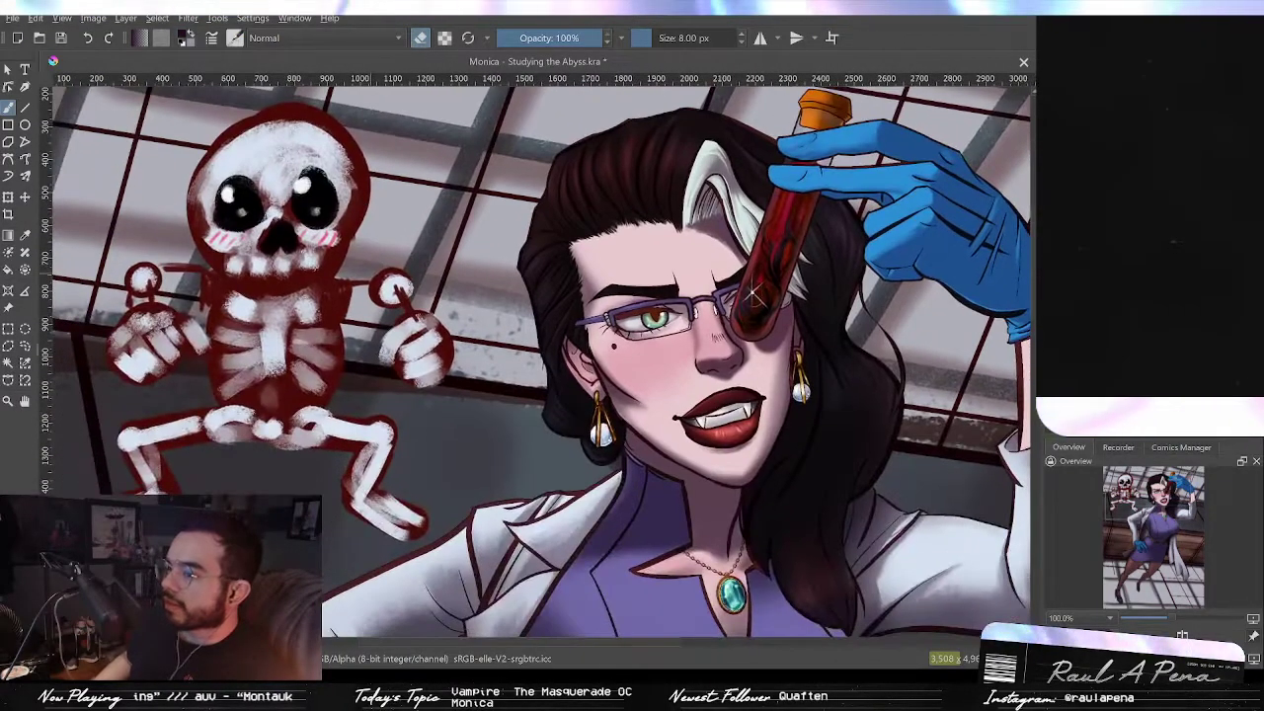
pyautogui.scroll(-4, 373, 322)
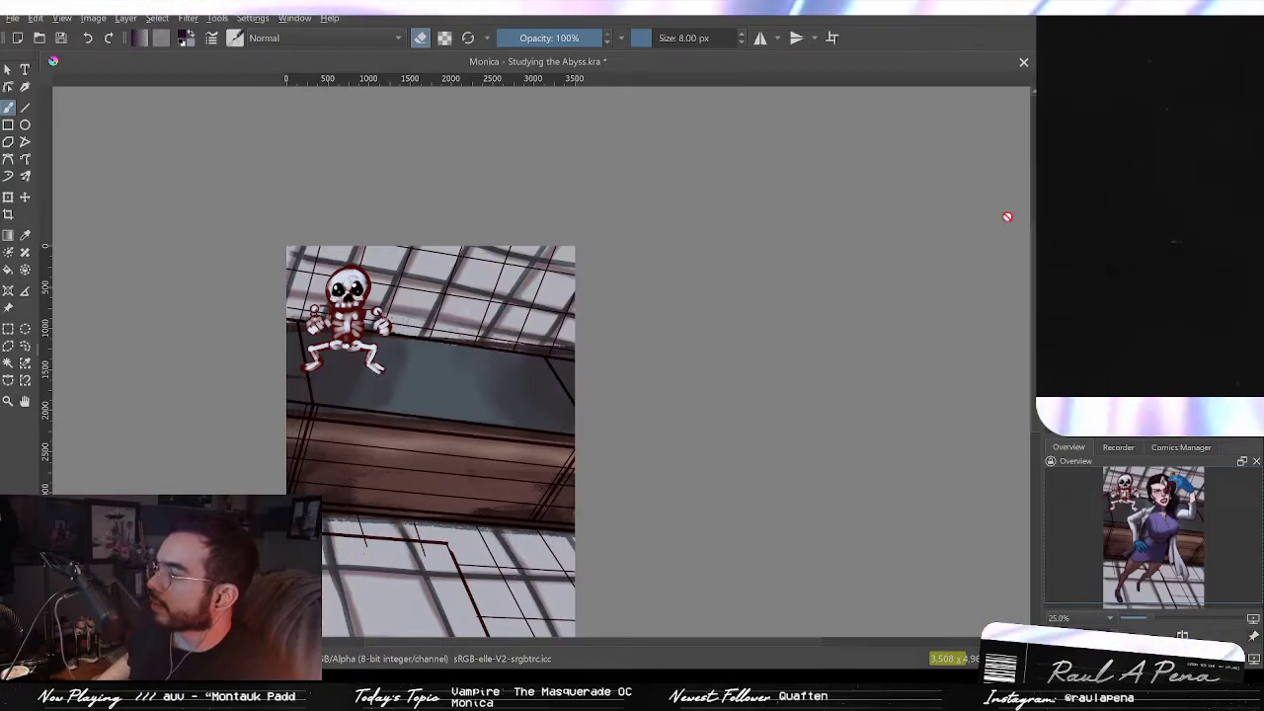
pyautogui.moveTo(752, 558); pyautogui.dragTo(771, 436)
pyautogui.scroll(1, 470, 469)
pyautogui.moveTo(796, 345); pyautogui.dragTo(787, 408)
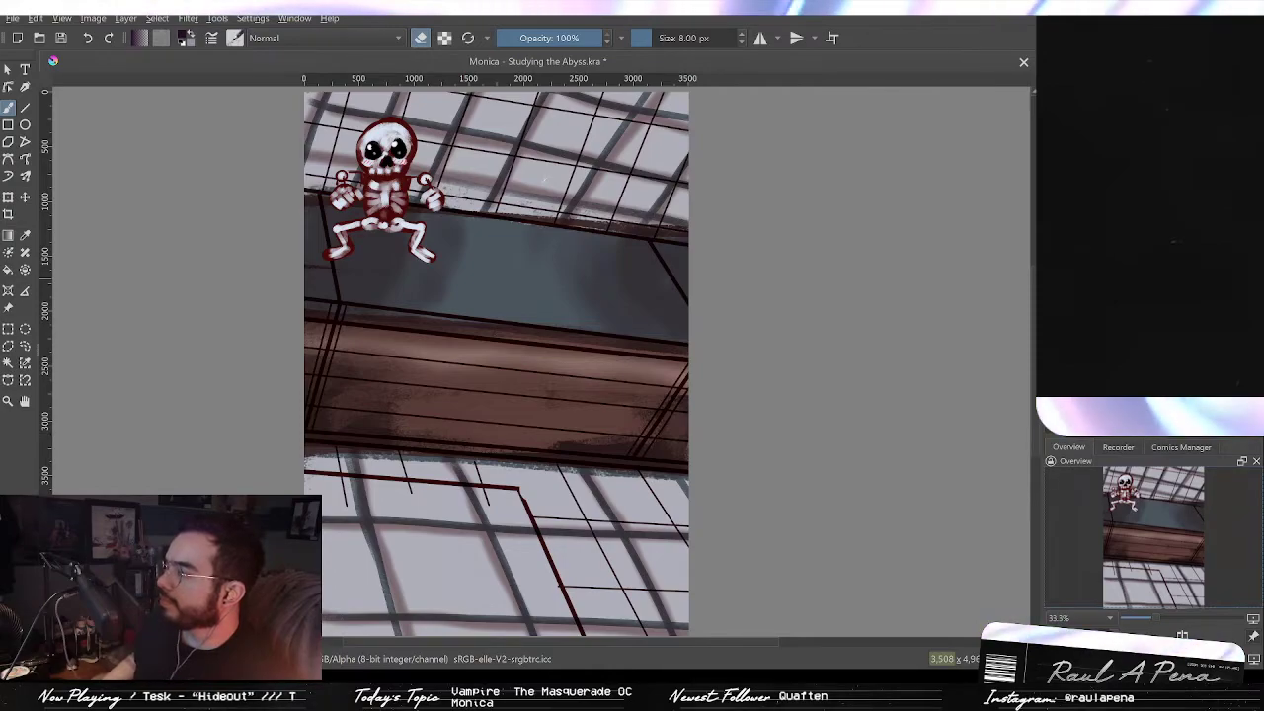
pyautogui.hotkey('ctrl', 'z')
pyautogui.hotkey('ctrl', 'shift', 'z')
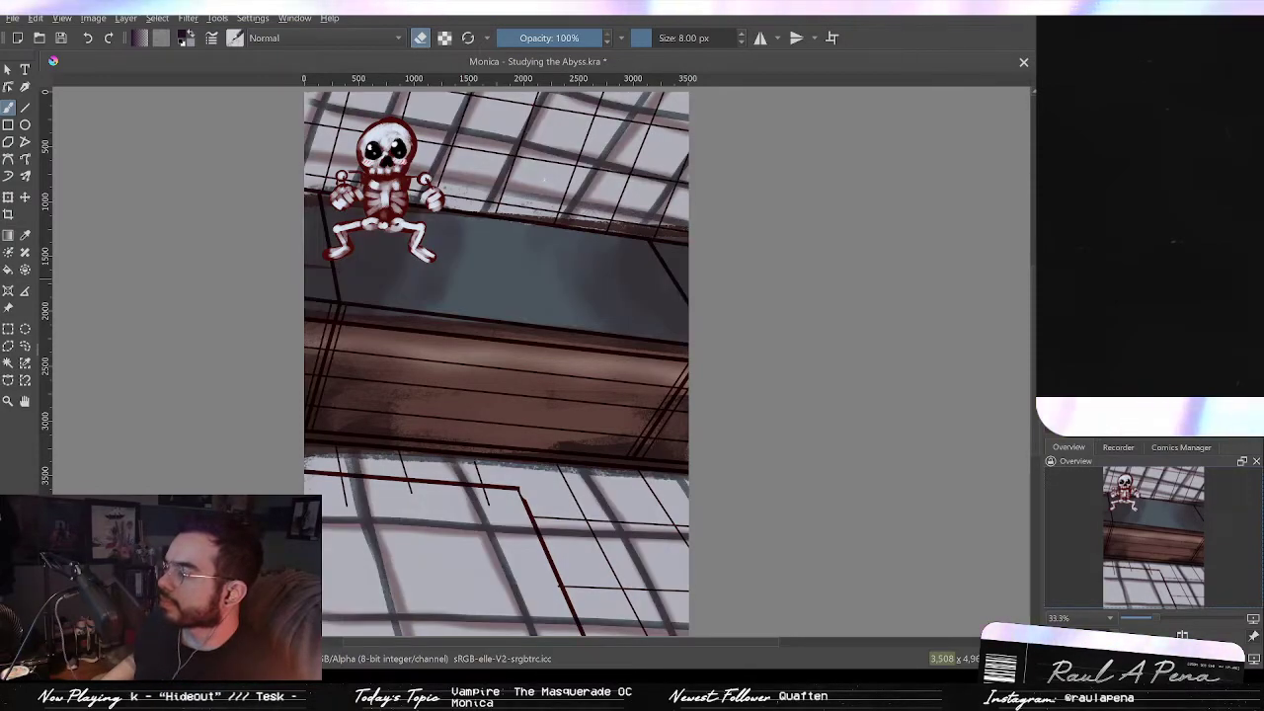
pyautogui.hotkey('ctrl', 'z')
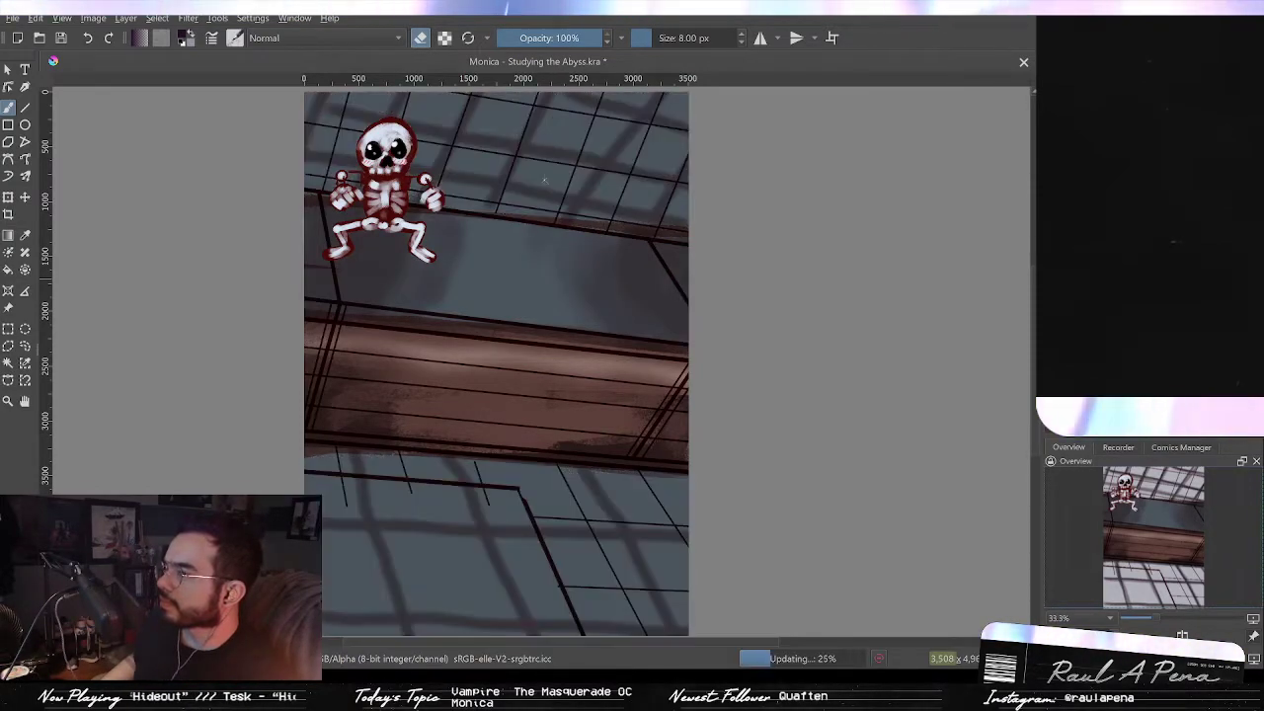
pyautogui.hotkey('ctrl', 'shift', 'z')
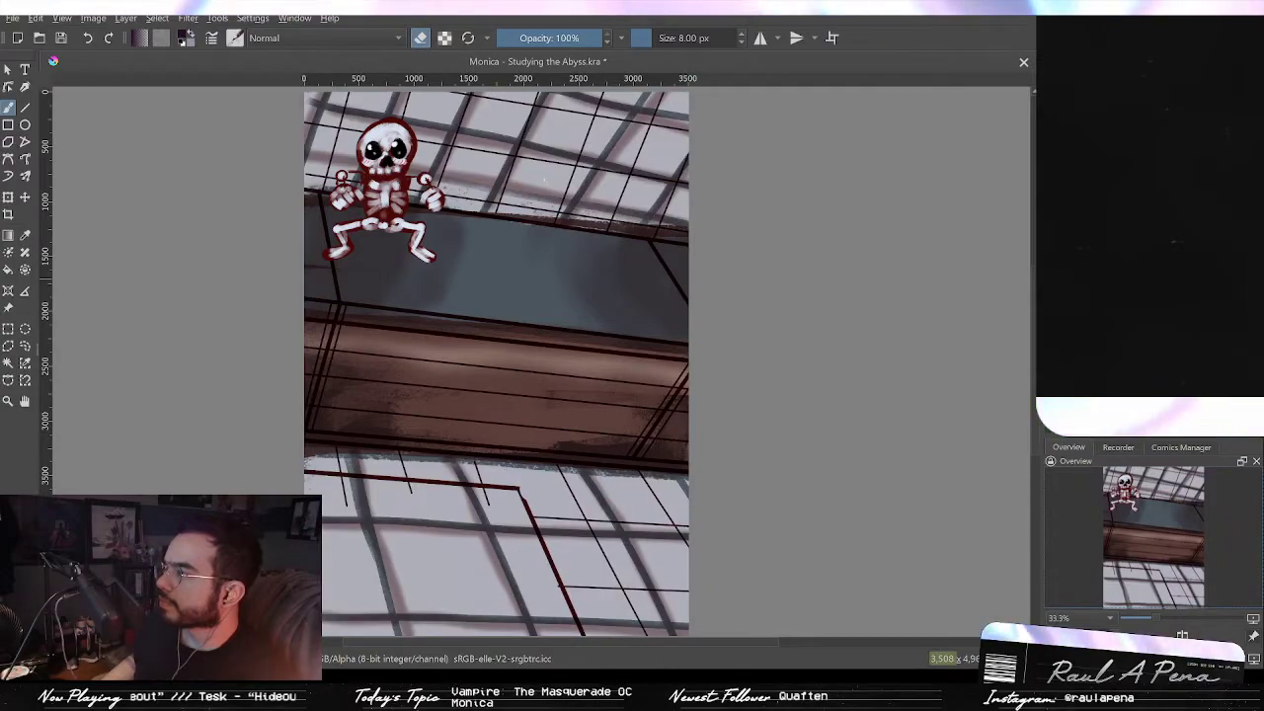
pyautogui.hotkey('ctrl', 'z')
pyautogui.hotkey('ctrl', 'shift', 'z')
pyautogui.hotkey('ctrl', 'z')
pyautogui.hotkey('ctrl', 'shift', 'z')
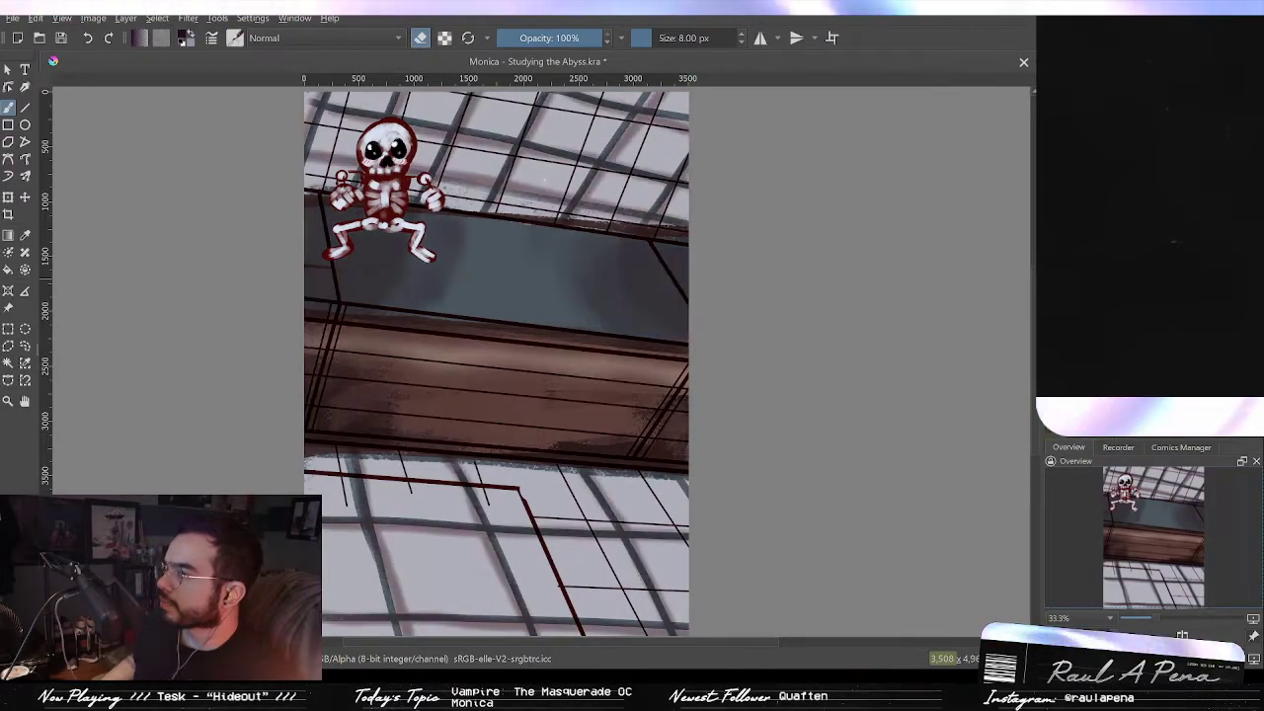
pyautogui.hotkey('ctrl', 'z')
pyautogui.hotkey('ctrl', 'shift', 'z')
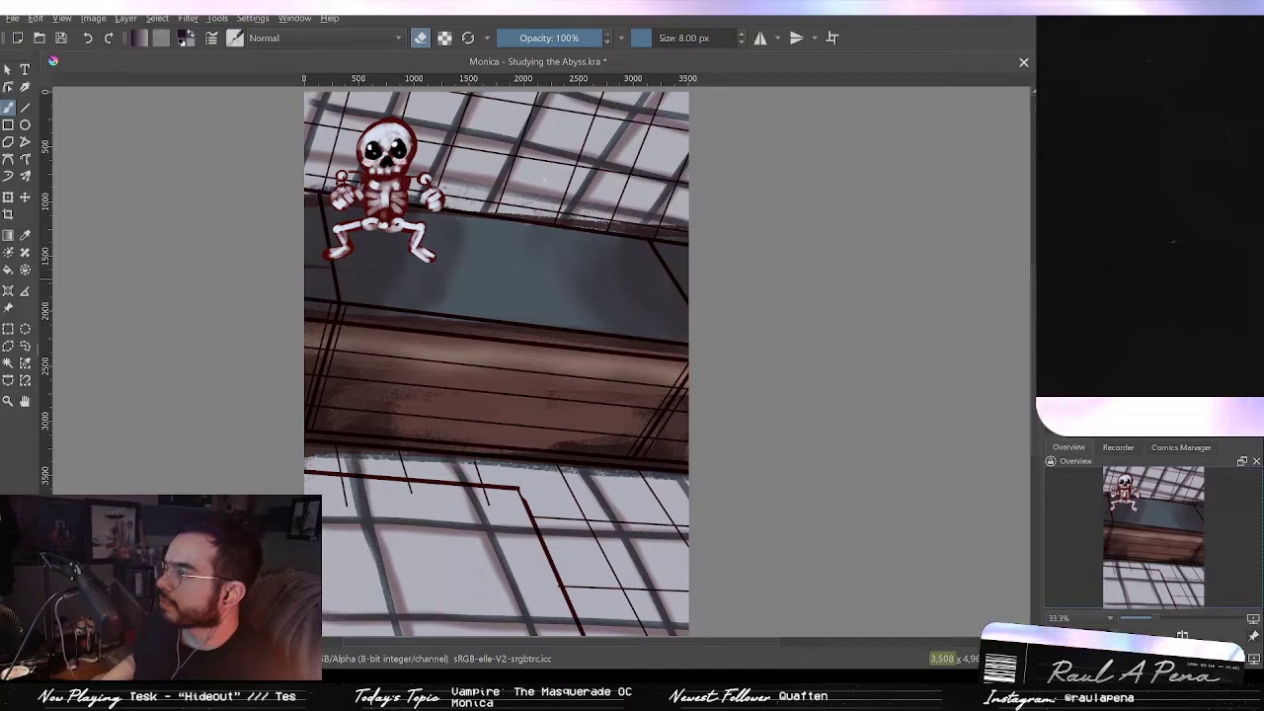
# Step: Step back and forward through the history to compare the ceiling beam and its frame lines with and without the recent changes
pyautogui.hotkey('ctrl', 'shift', 'z')
pyautogui.hotkey('ctrl', 'z')
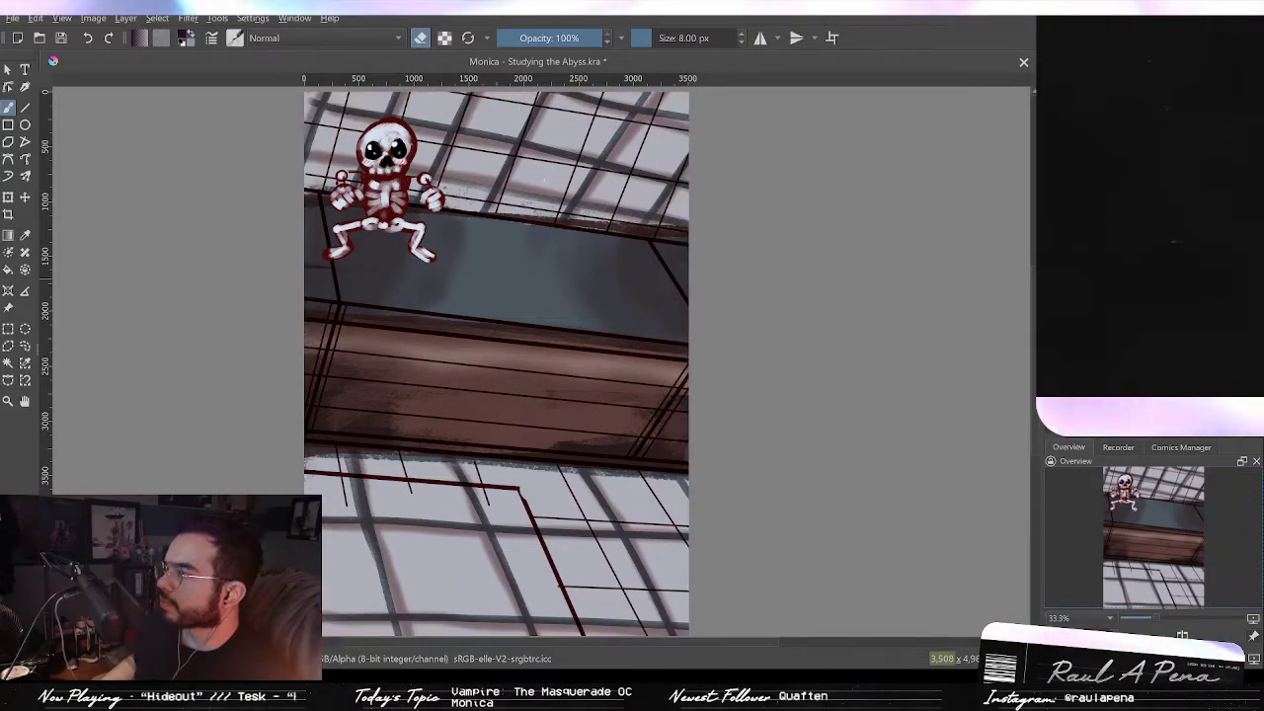
pyautogui.hotkey('ctrl', 'z')
pyautogui.hotkey('ctrl', 'shift', 'z')
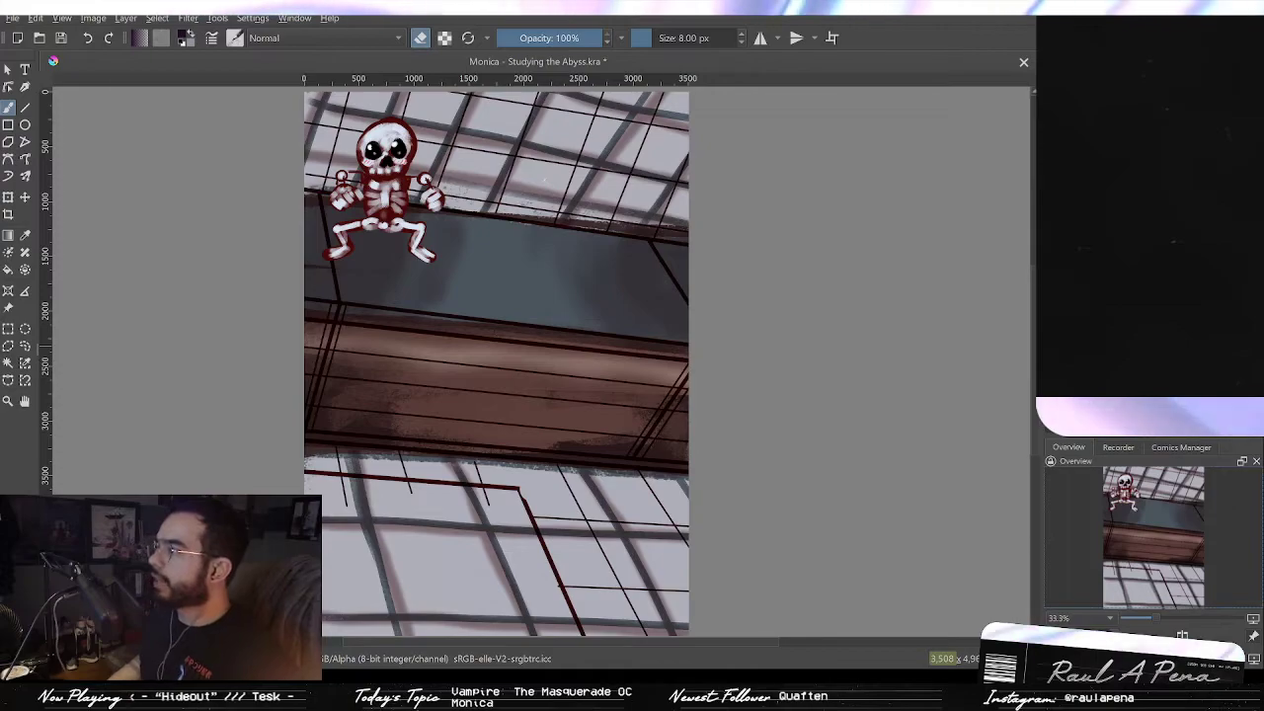
pyautogui.hotkey('ctrl', 'z')
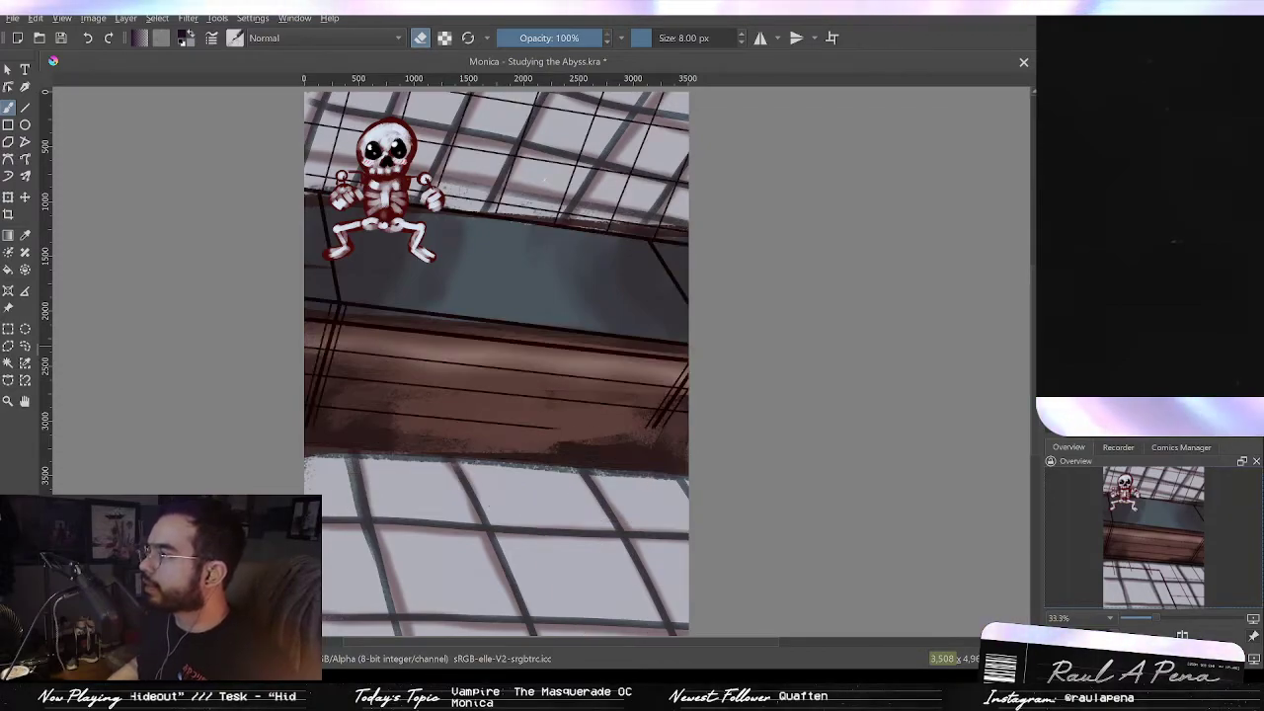
pyautogui.hotkey('ctrl', 'shift', 'z')
pyautogui.hotkey('ctrl', 'z')
pyautogui.hotkey('ctrl', 'shift', 'z')
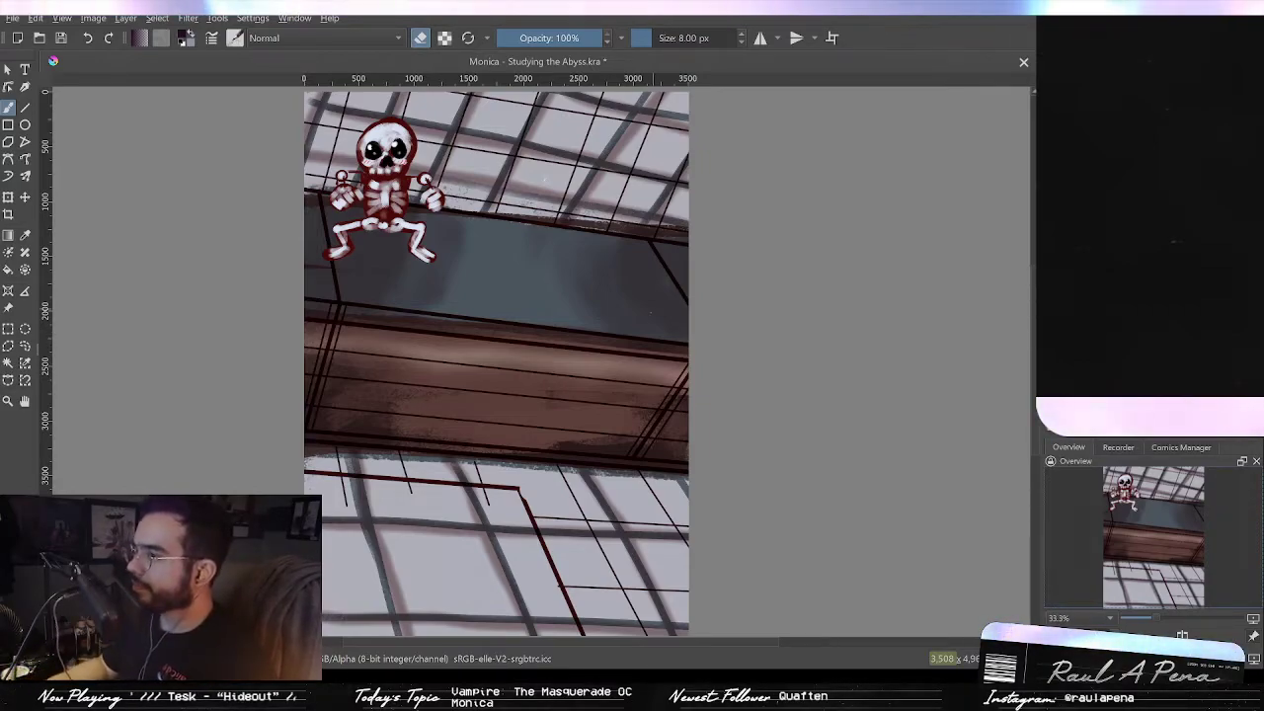
pyautogui.press('m')
pyautogui.press('m')
pyautogui.press('/')
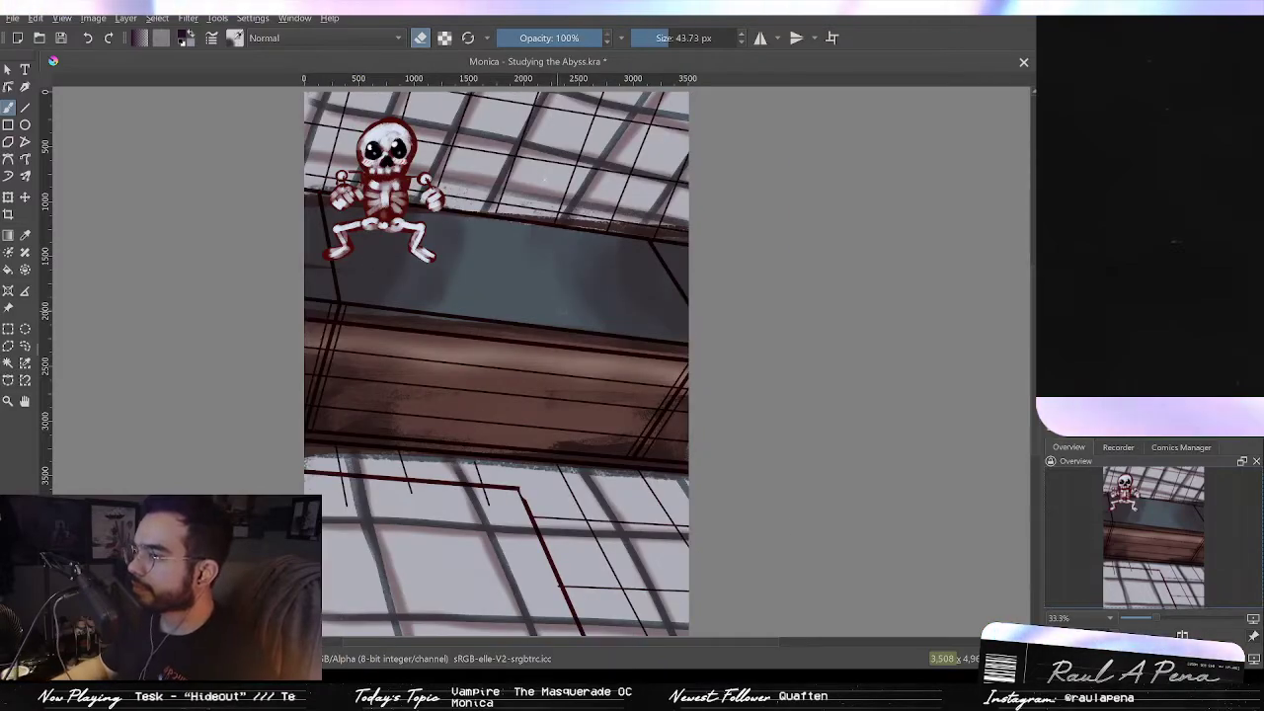
pyautogui.press('m')
pyautogui.press('m')
pyautogui.press('/')
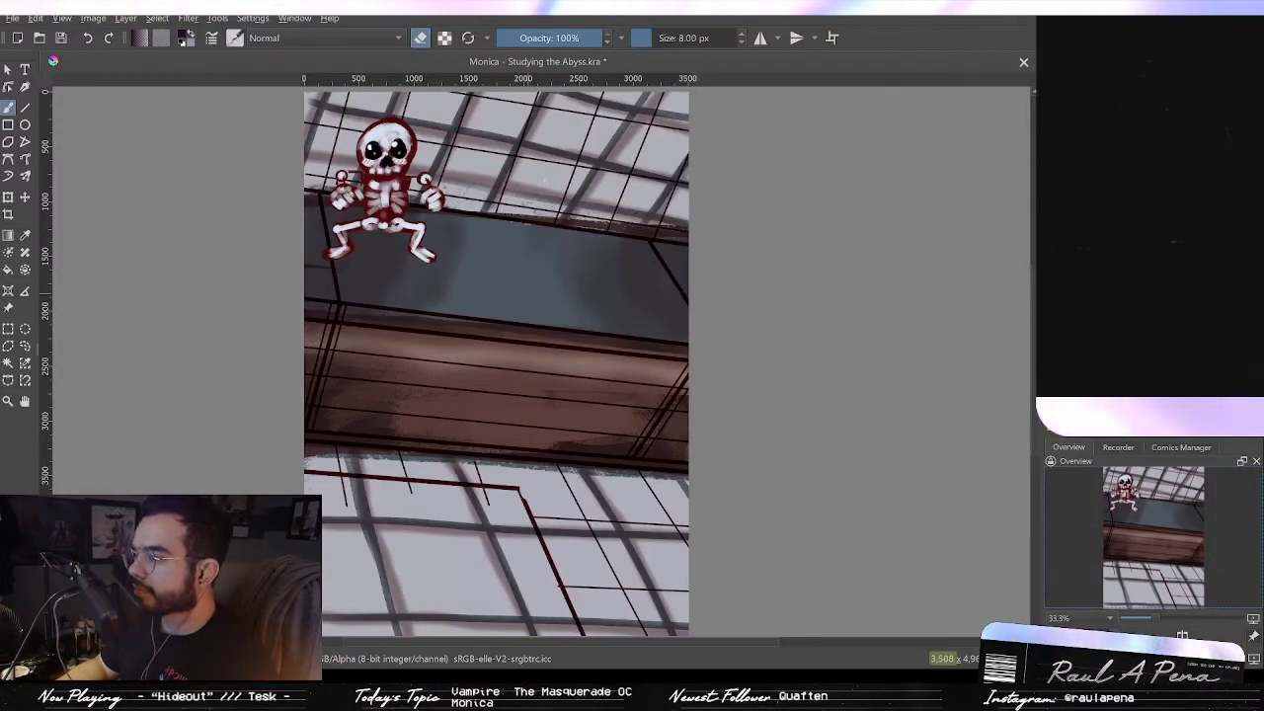
# Step: Sample the blue-grey of the ceiling beam and paint it over the brown strip along the beam's lower edge
pyautogui.click(528, 295)
pyautogui.click(505, 299)
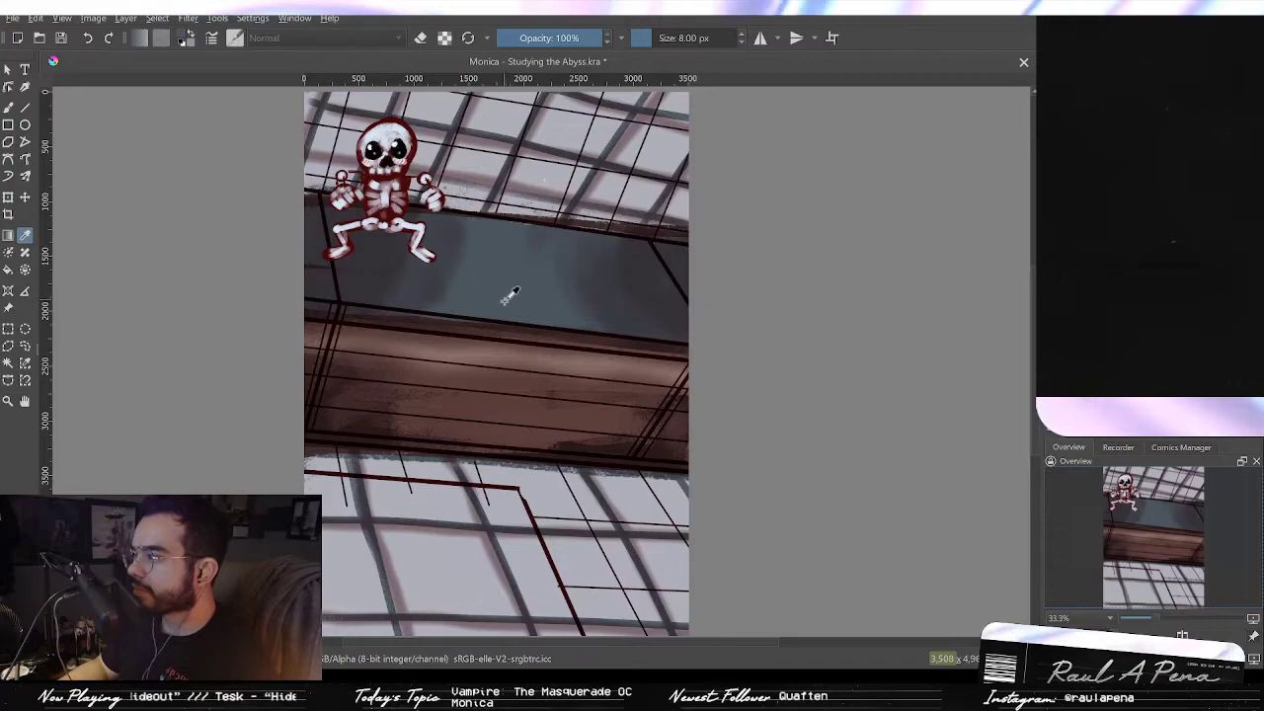
pyautogui.press('b')
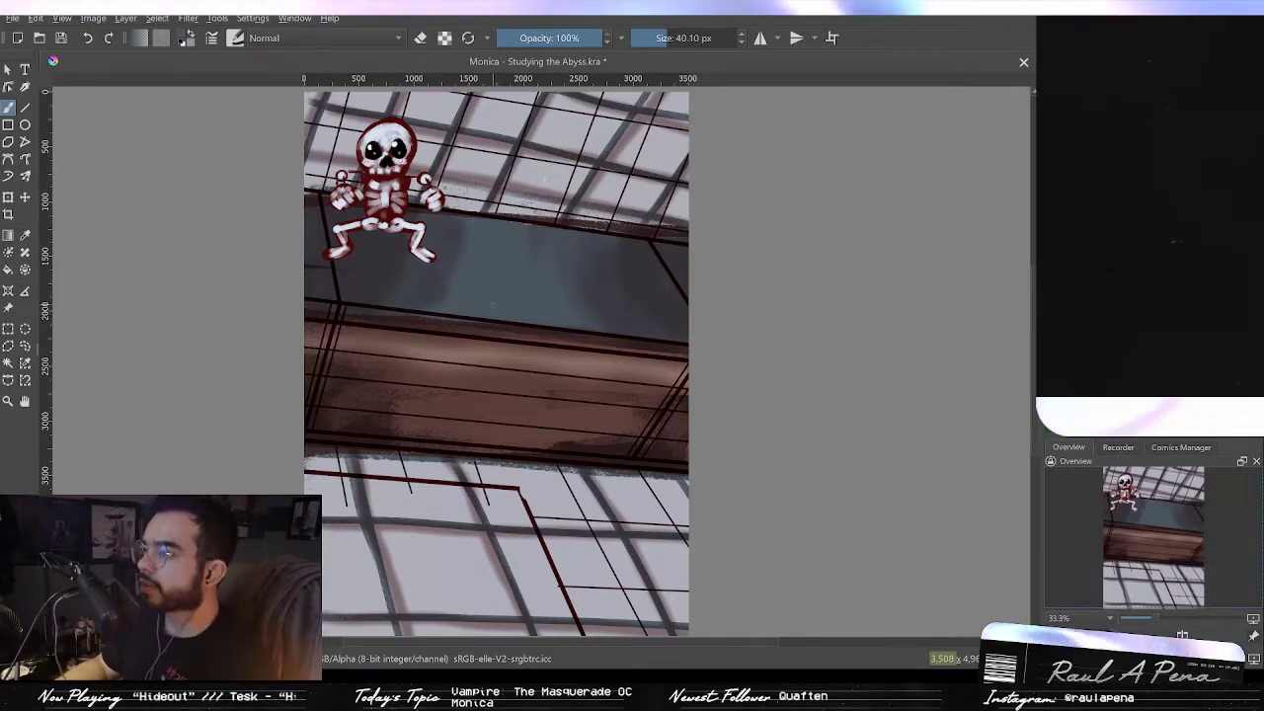
pyautogui.scroll(3, 628, 318)
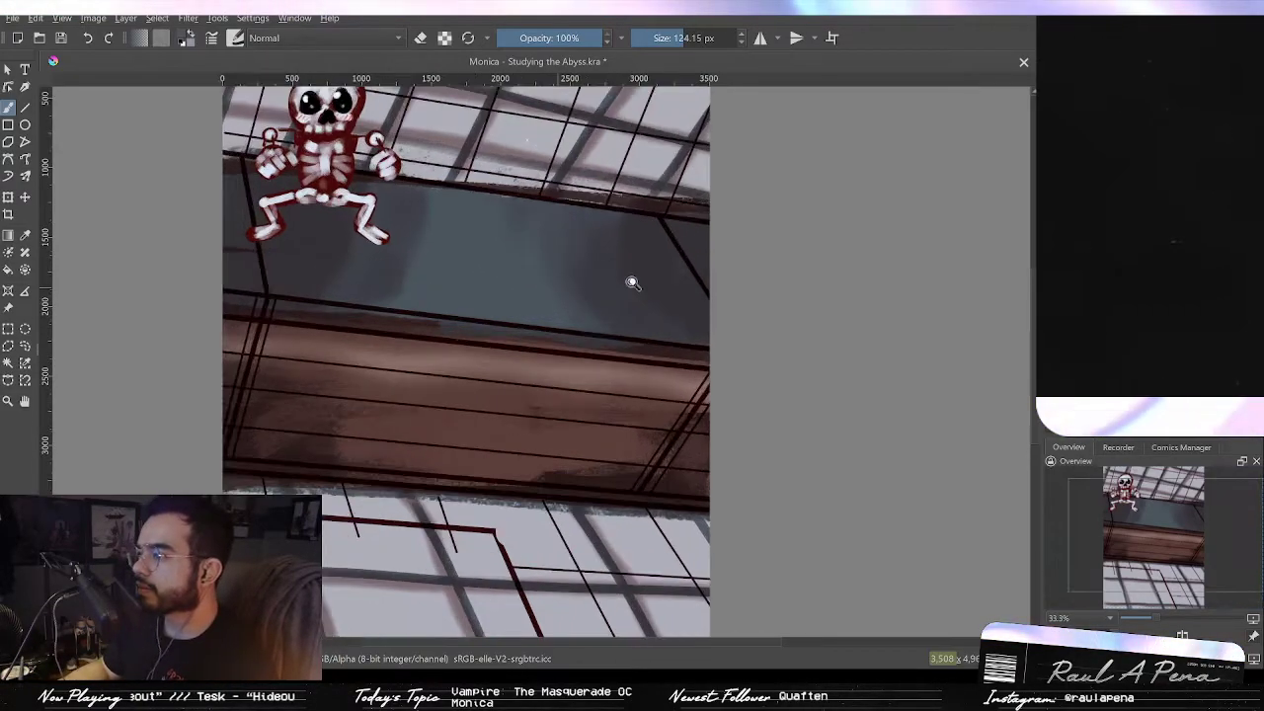
pyautogui.scroll(-2, 642, 316)
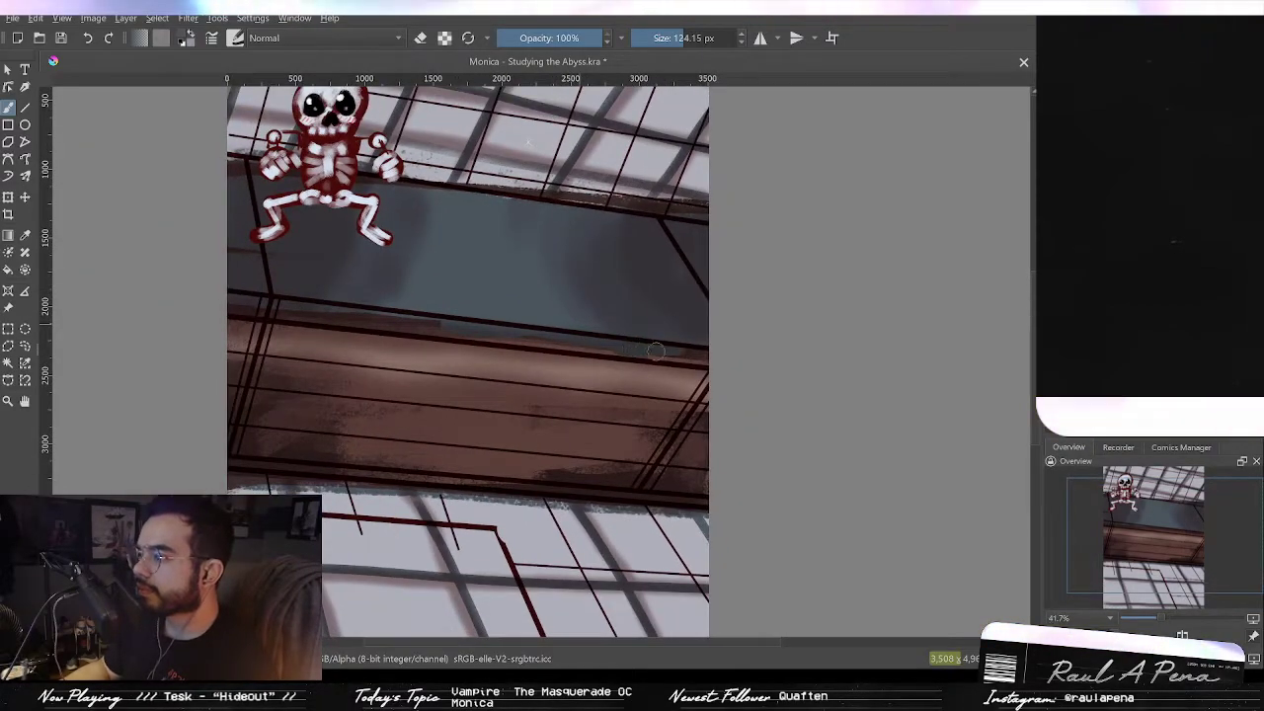
pyautogui.scroll(3, 606, 333)
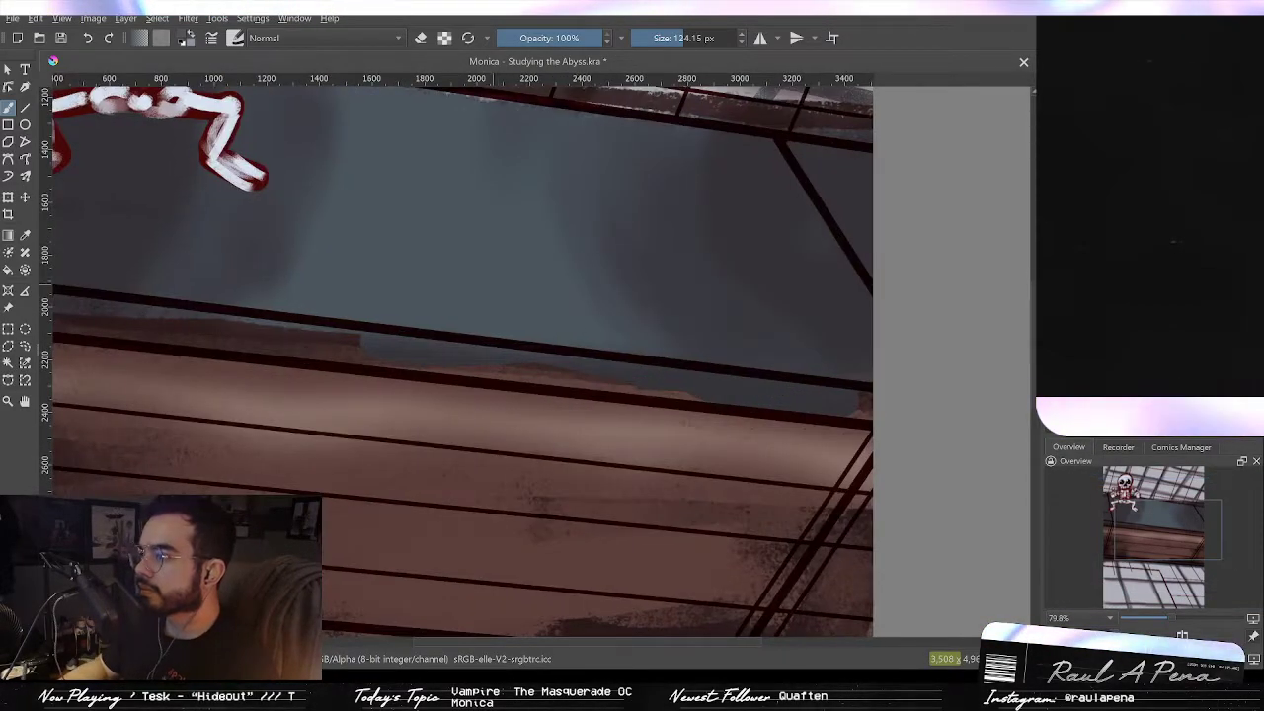
pyautogui.moveTo(557, 370); pyautogui.dragTo(784, 395)
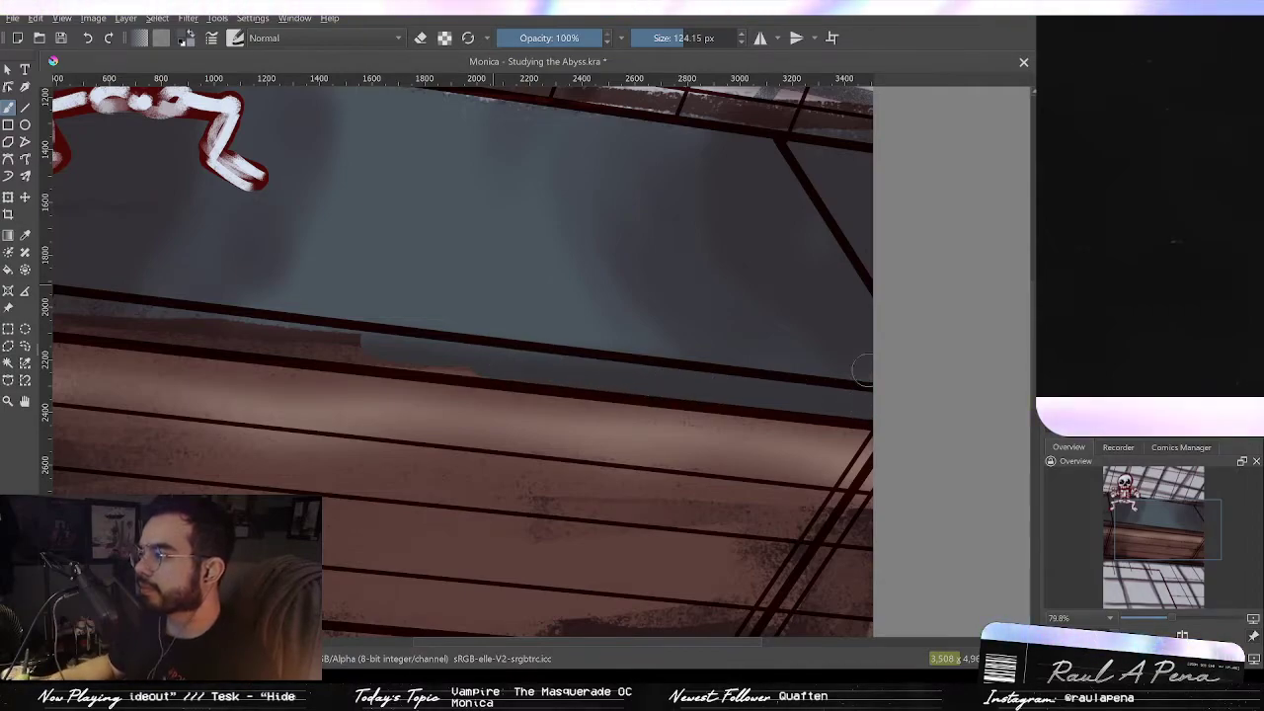
# Step: Paint more blue-grey strokes along the beam's lower edge and undo them
pyautogui.scroll(-3, 859, 355)
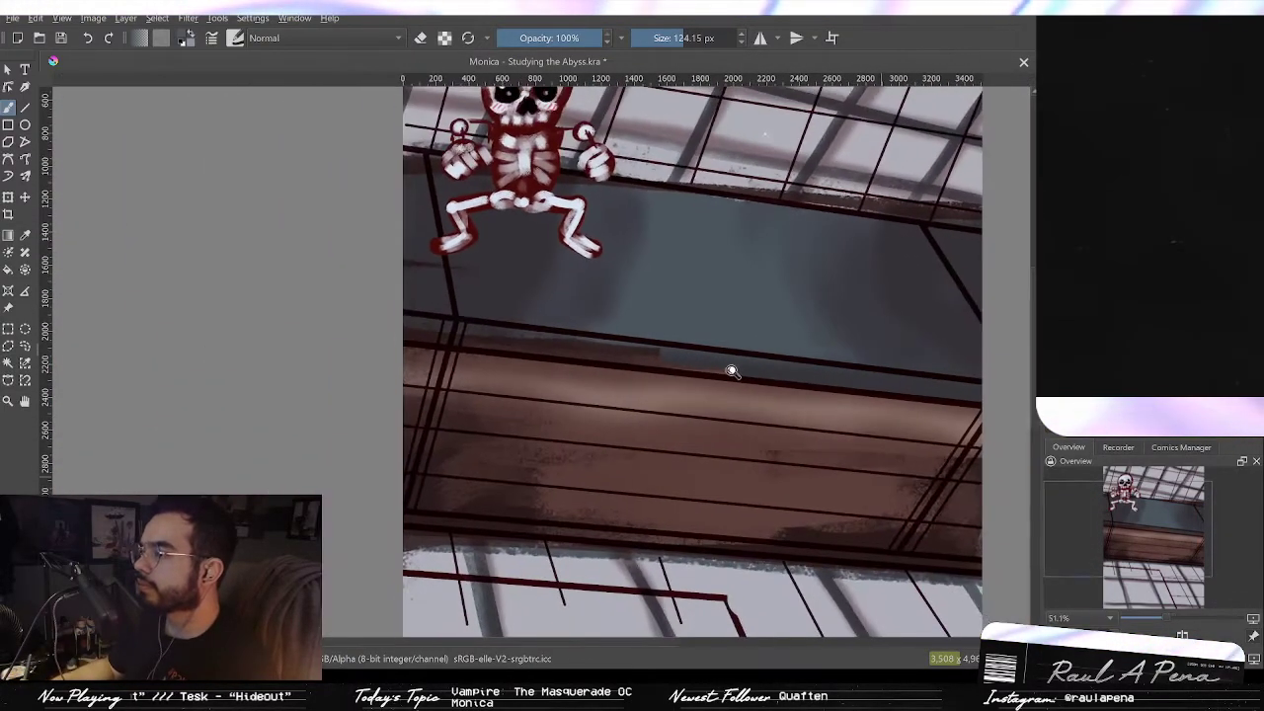
pyautogui.scroll(1, 754, 346)
pyautogui.moveTo(756, 356); pyautogui.dragTo(629, 351)
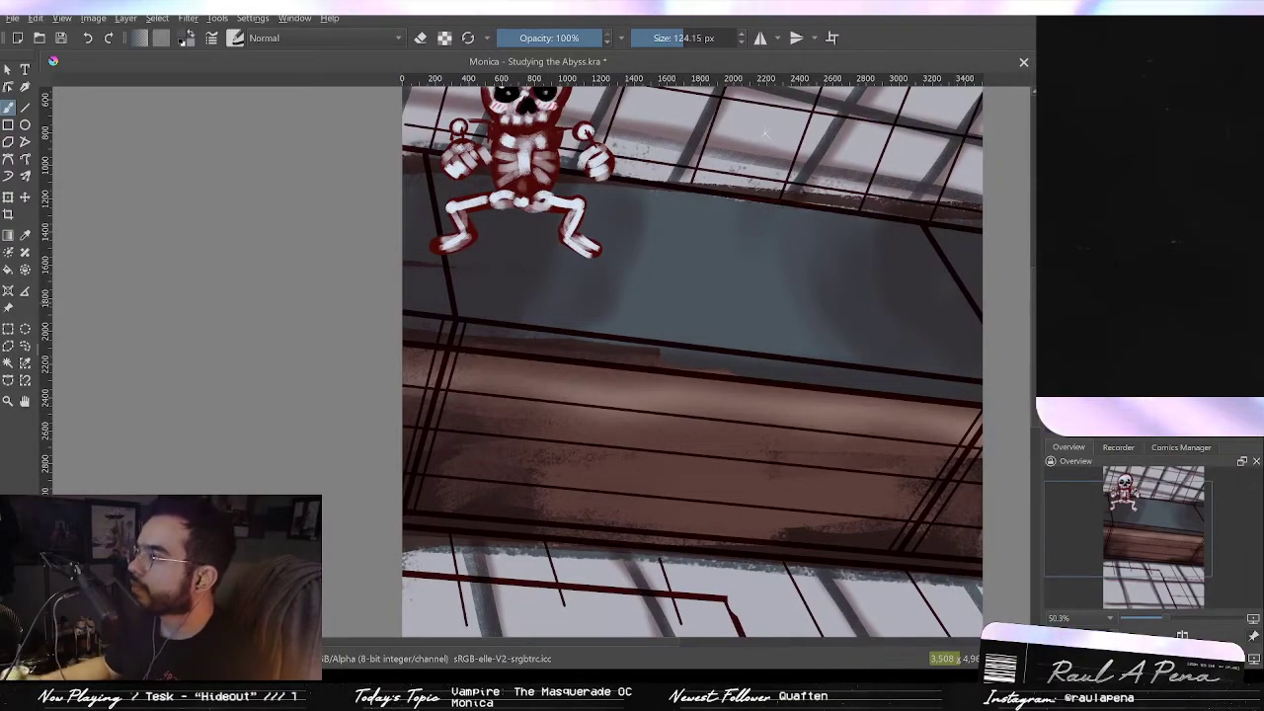
pyautogui.moveTo(748, 368); pyautogui.dragTo(620, 350)
pyautogui.hotkey('ctrl', 'z')
pyautogui.hotkey('ctrl', 'z')
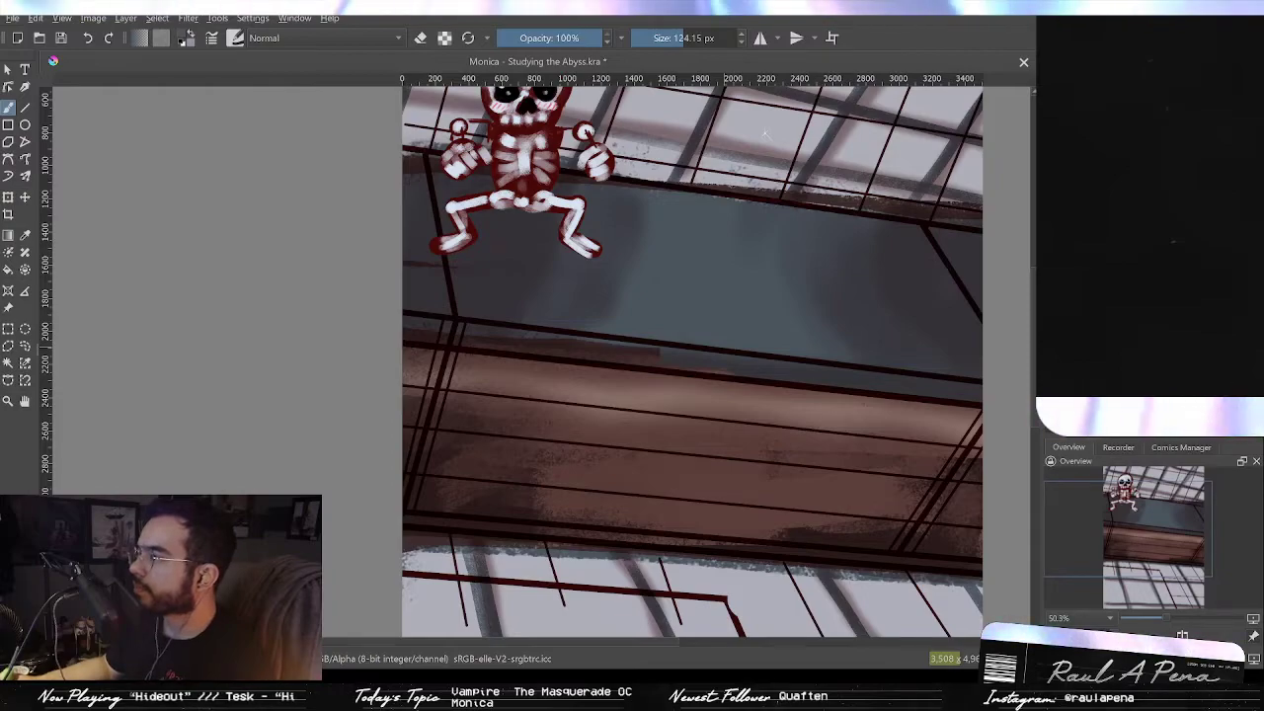
pyautogui.hotkey('ctrl', 'z')
pyautogui.hotkey('ctrl', 'shift', 'z')
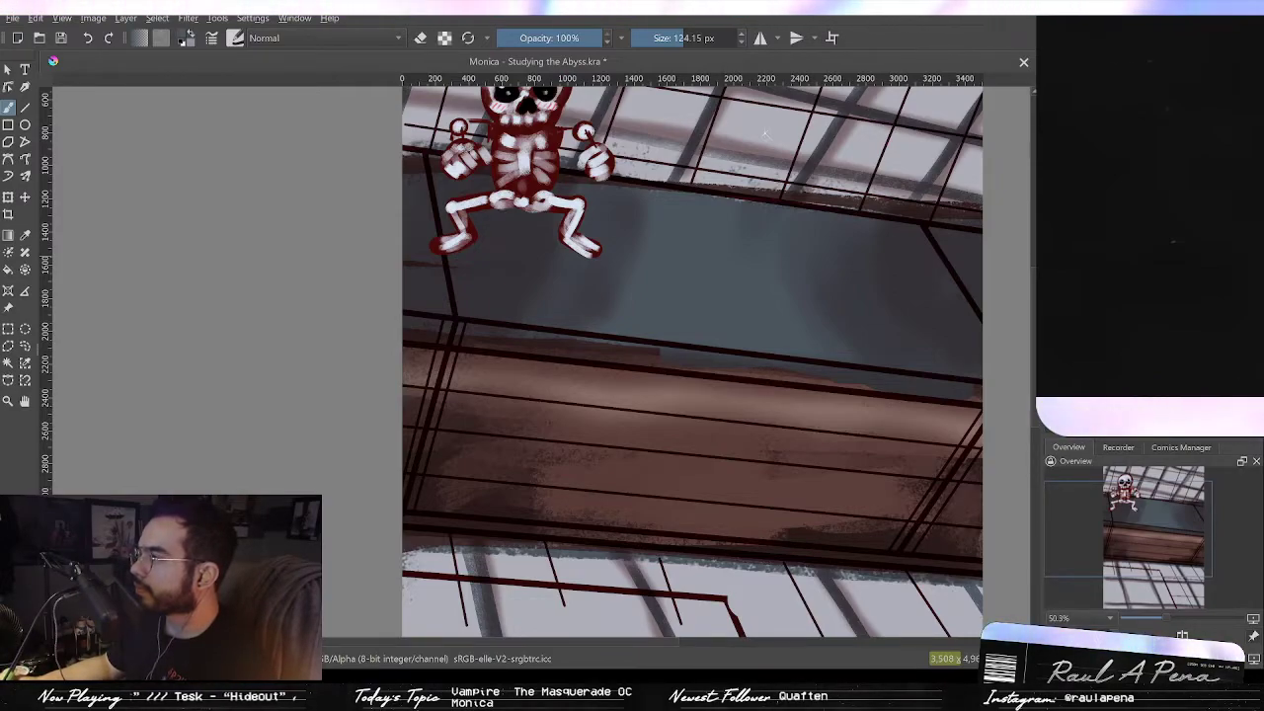
pyautogui.hotkey('ctrl', 'z')
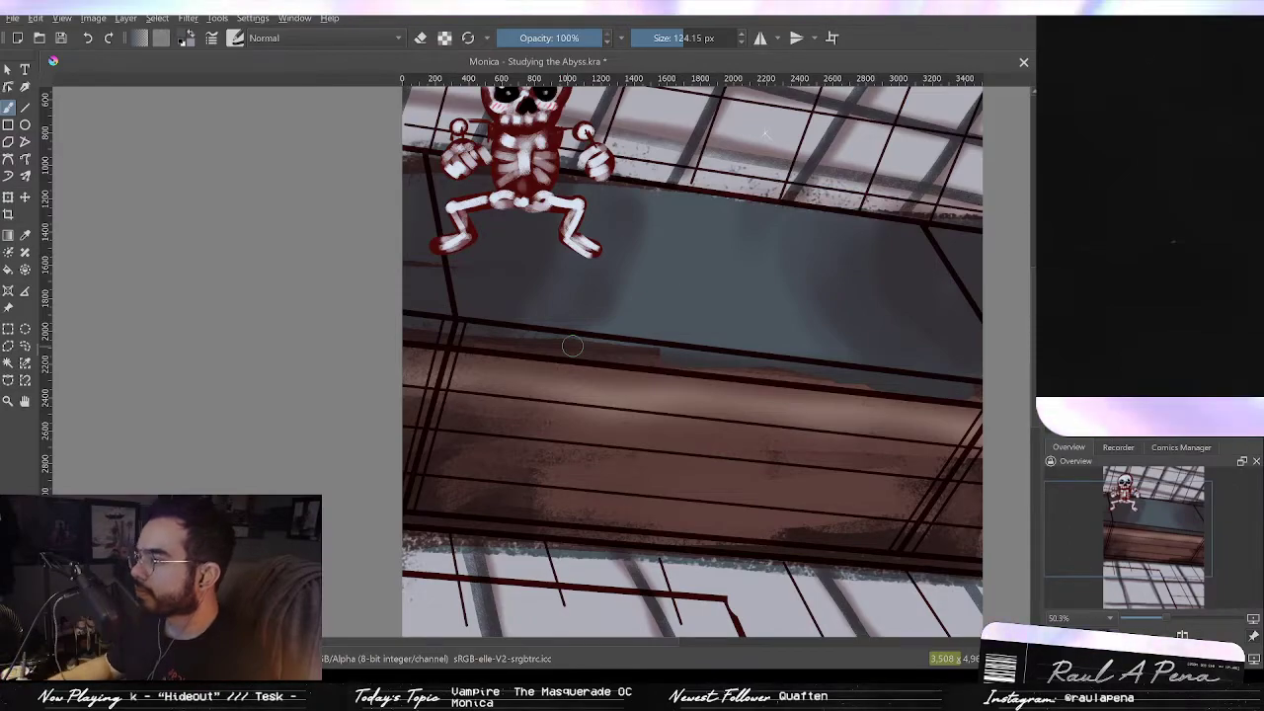
# Step: Paint blue-grey strokes along the ceiling beam's lower edge to cover the remaining brown band
pyautogui.moveTo(582, 348); pyautogui.dragTo(675, 358)
pyautogui.hotkey('ctrl', 'z')
pyautogui.hotkey('ctrl', 'shift', 'z')
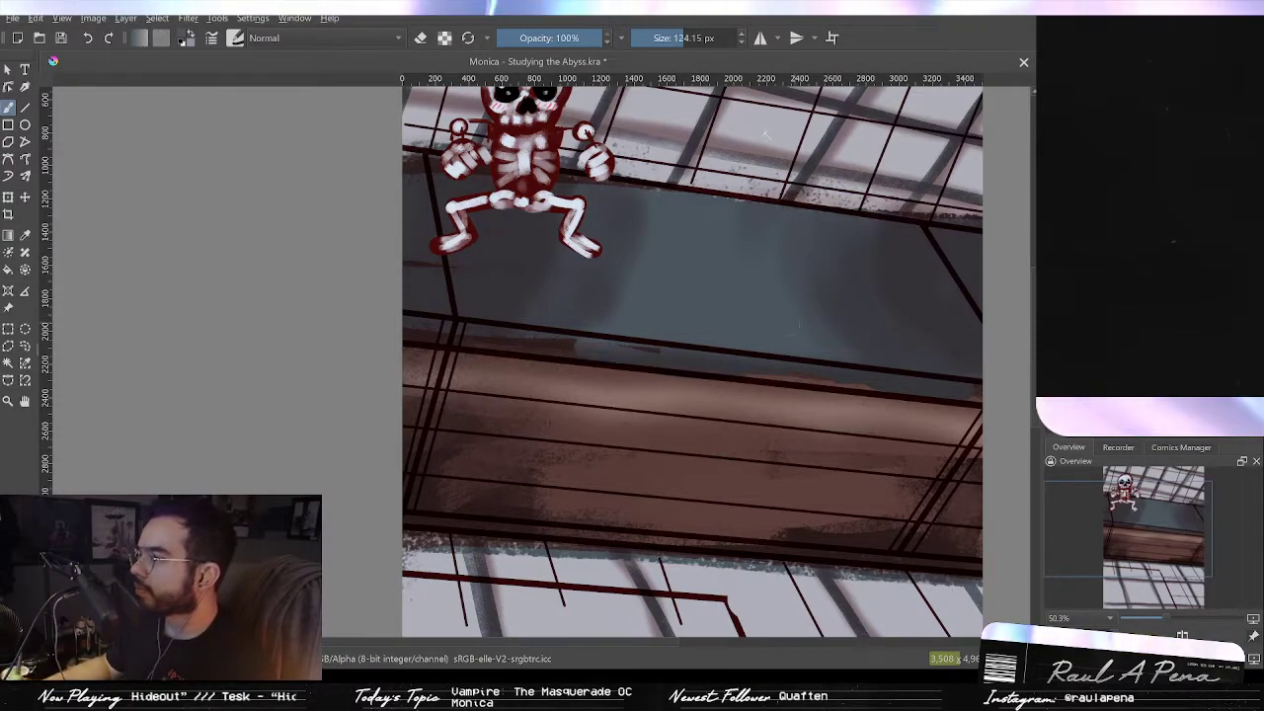
pyautogui.moveTo(759, 369); pyautogui.dragTo(795, 373)
pyautogui.moveTo(786, 375)
pyautogui.mouseDown()
pyautogui.moveTo(798, 335)
pyautogui.moveTo(603, 290)
pyautogui.mouseUp()
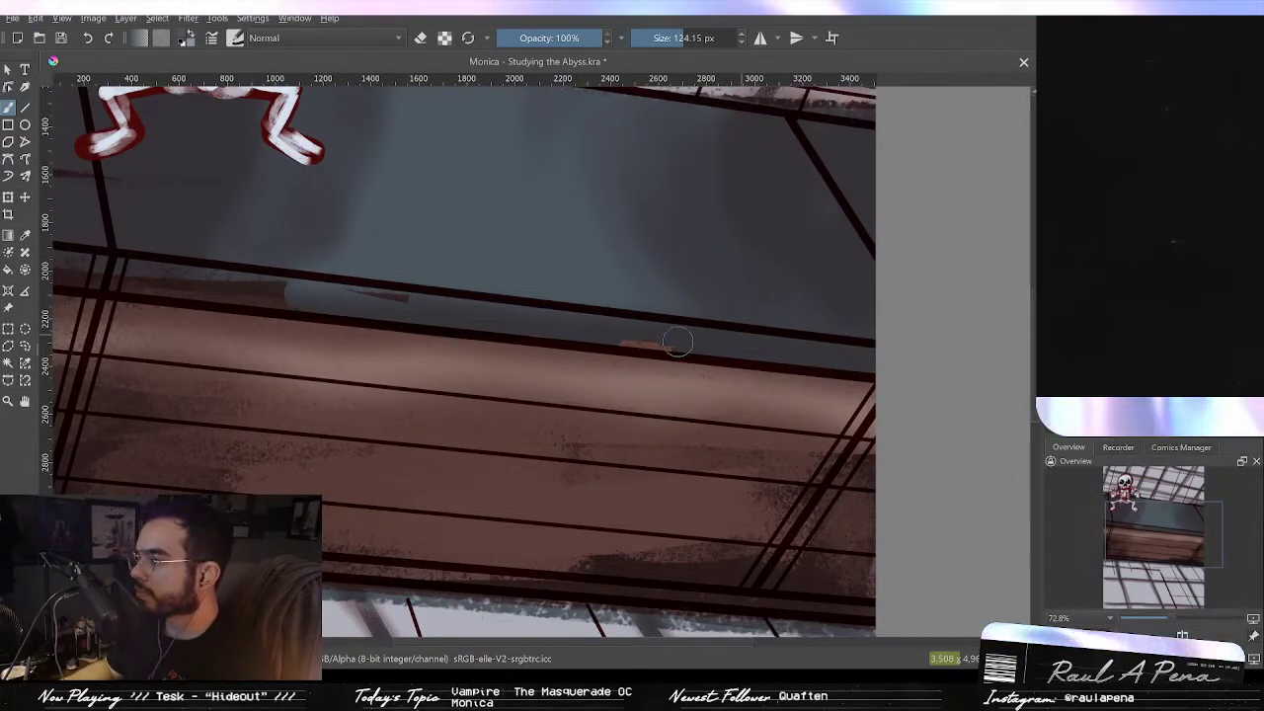
pyautogui.moveTo(564, 318); pyautogui.dragTo(779, 364)
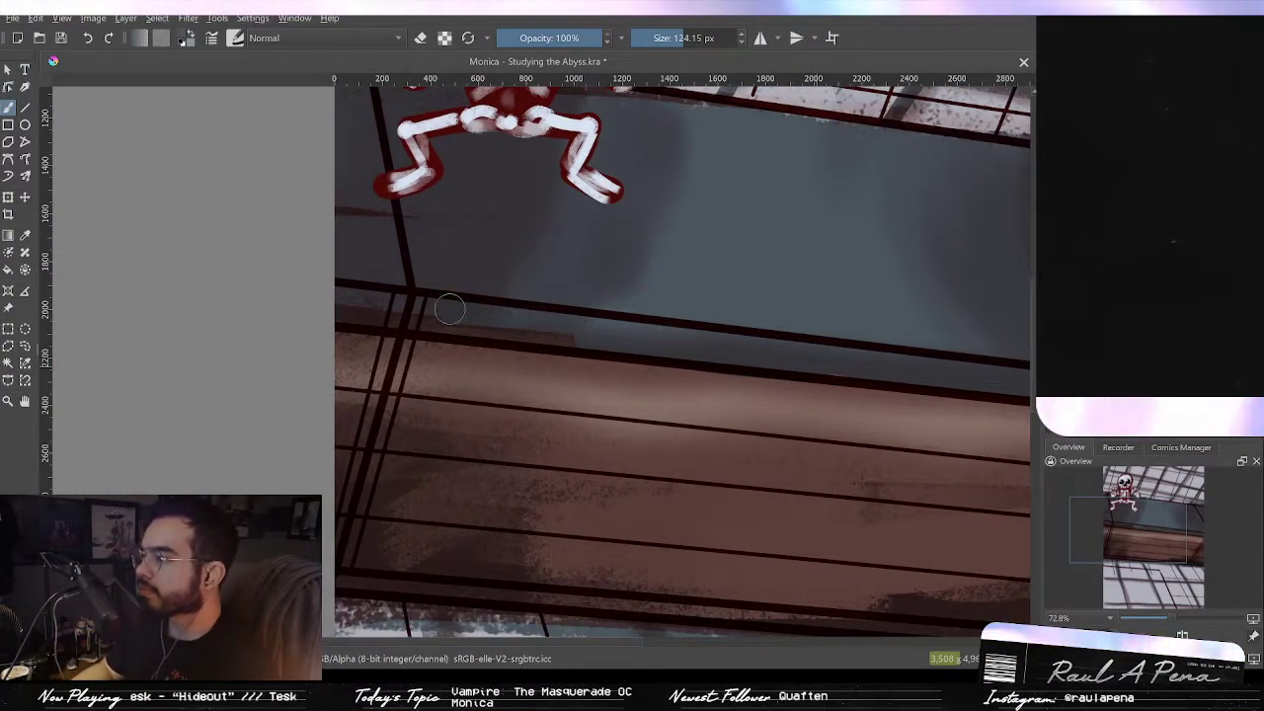
pyautogui.moveTo(515, 318)
pyautogui.mouseDown()
pyautogui.moveTo(354, 313)
pyautogui.moveTo(381, 311)
pyautogui.moveTo(341, 305)
pyautogui.mouseUp()
pyautogui.moveTo(511, 303)
pyautogui.mouseDown()
pyautogui.moveTo(487, 347)
pyautogui.moveTo(468, 353)
pyautogui.moveTo(463, 341)
pyautogui.moveTo(503, 297)
pyautogui.moveTo(513, 244)
pyautogui.mouseUp()
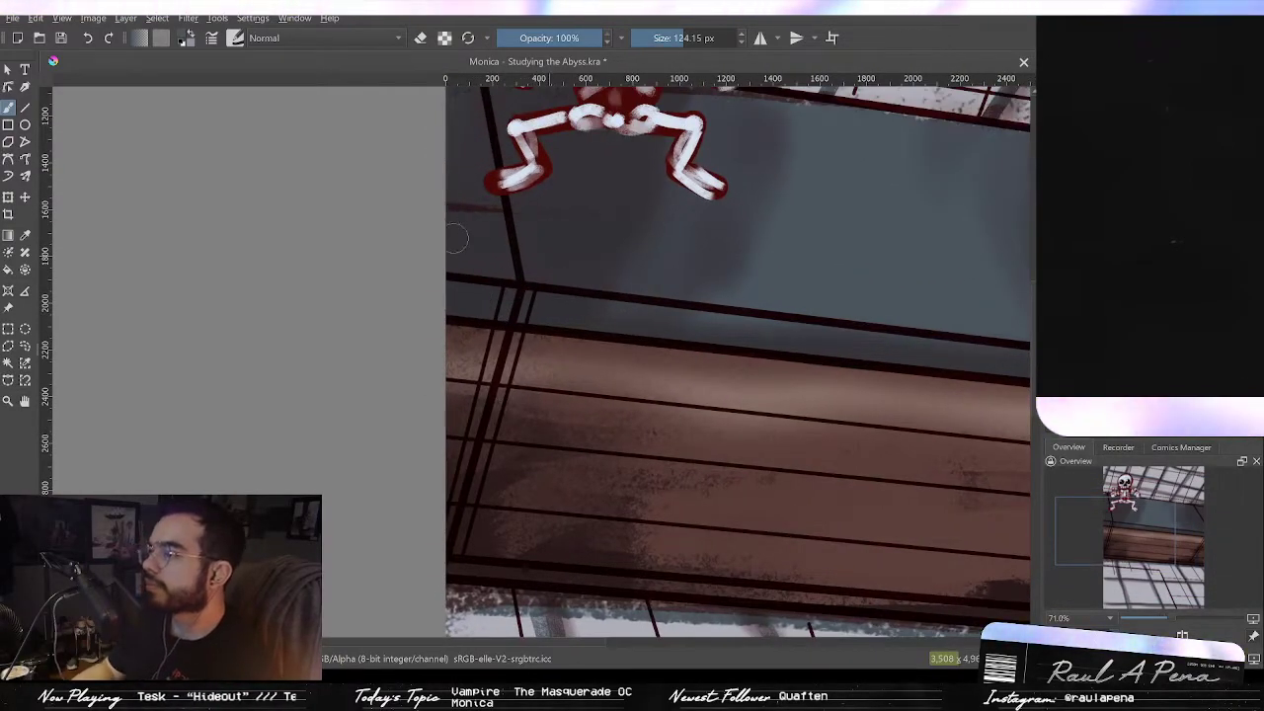
# Step: Paint blue-grey along the beam's upper edge beneath the window and down its right corner
pyautogui.scroll(3, 484, 225)
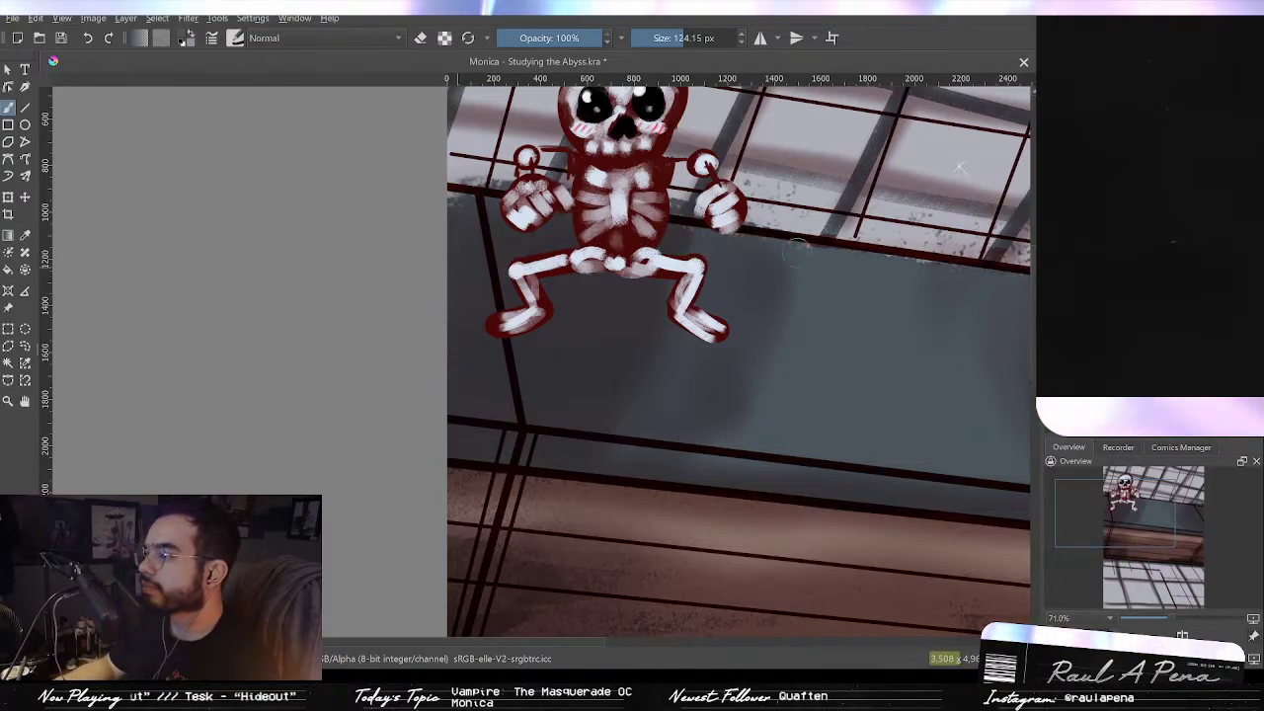
pyautogui.moveTo(946, 280); pyautogui.dragTo(694, 240)
pyautogui.moveTo(899, 276); pyautogui.dragTo(805, 261)
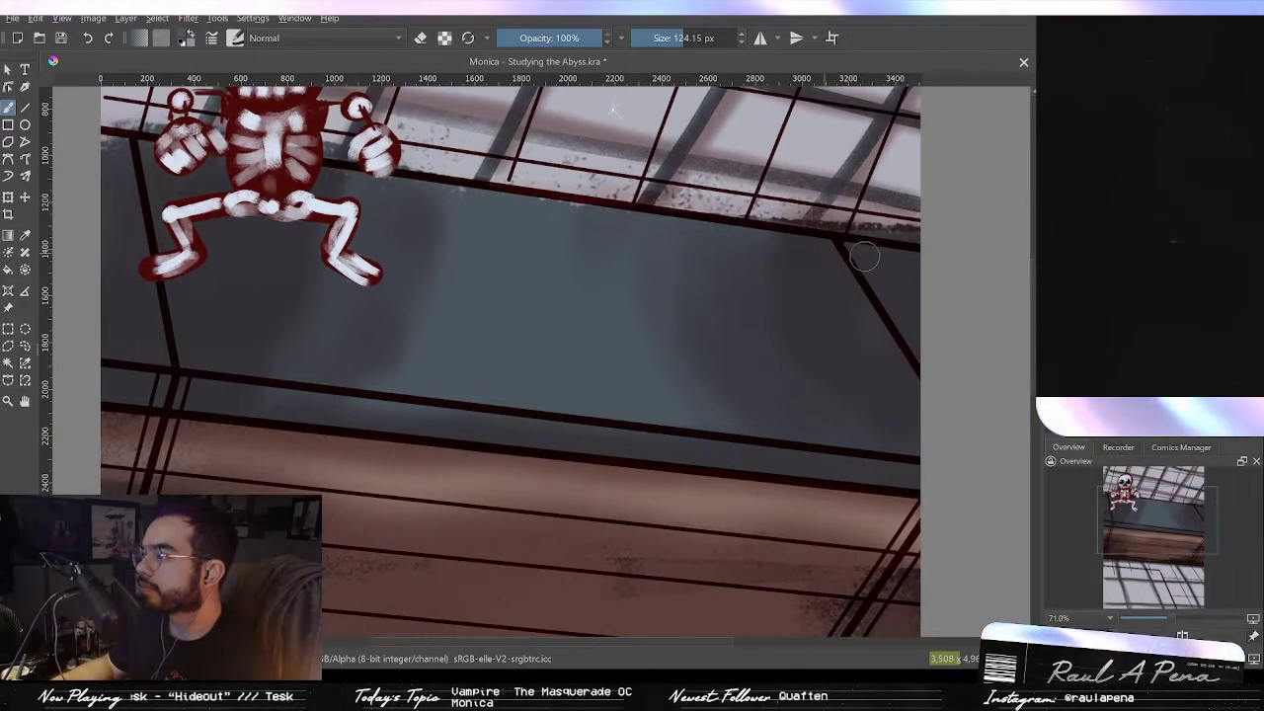
pyautogui.moveTo(905, 260); pyautogui.dragTo(901, 326)
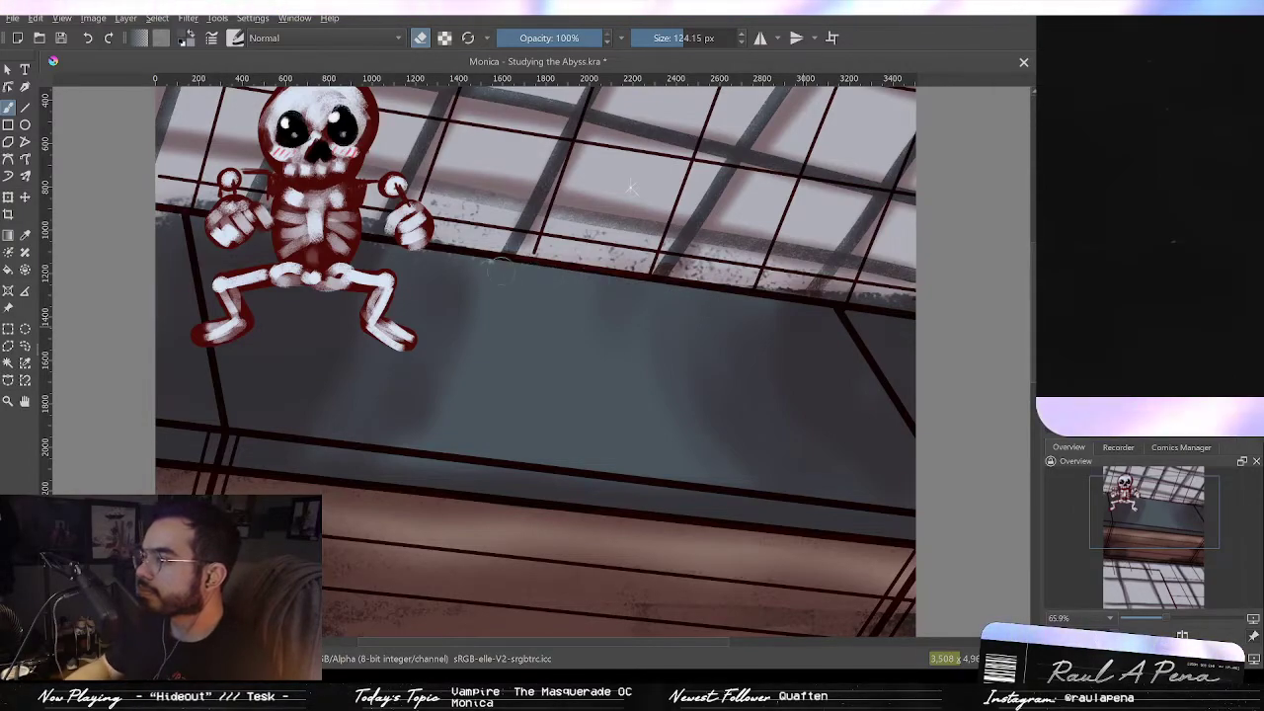
# Step: Erase a stroke along the beam's upper edge beside the skeleton and clear the skeleton from the scene
pyautogui.moveTo(390, 279); pyautogui.dragTo(493, 314)
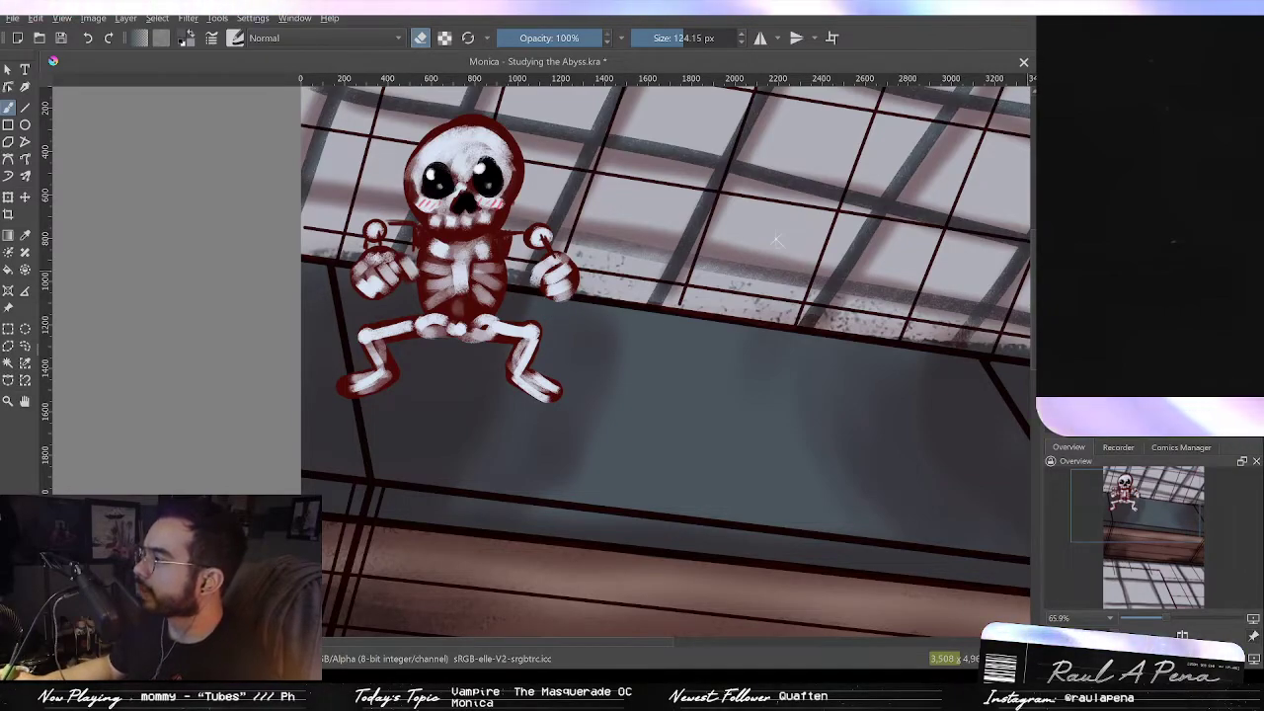
pyautogui.press('Delete')
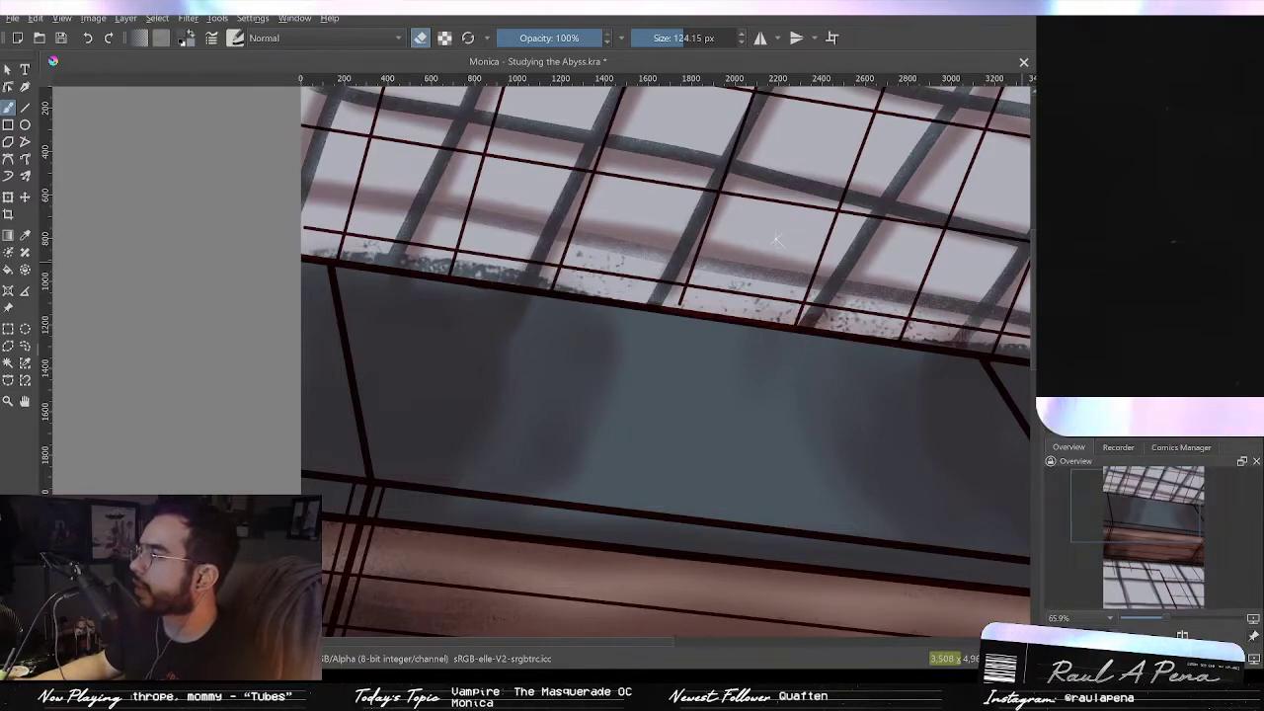
# Step: Step back and forward through the history to compare the beam's shading with and without the recent strokes
pyautogui.hotkey('ctrl', 'z')
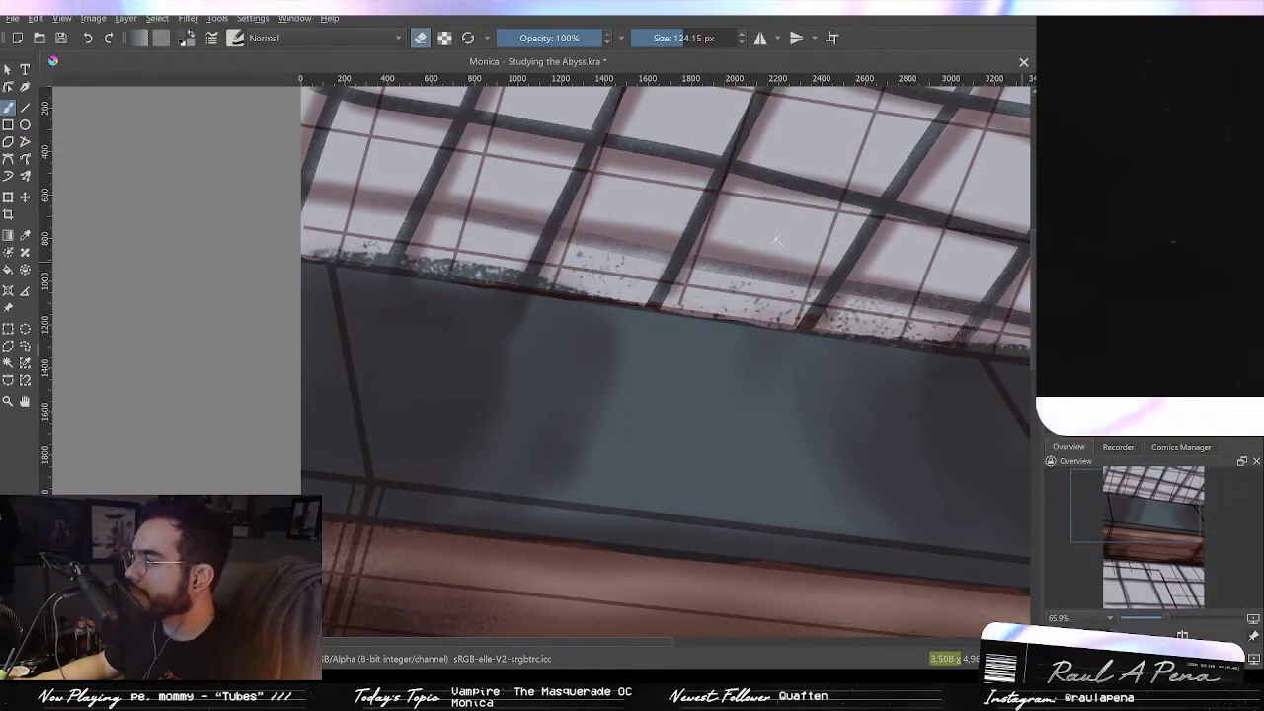
pyautogui.hotkey('ctrl', 'z')
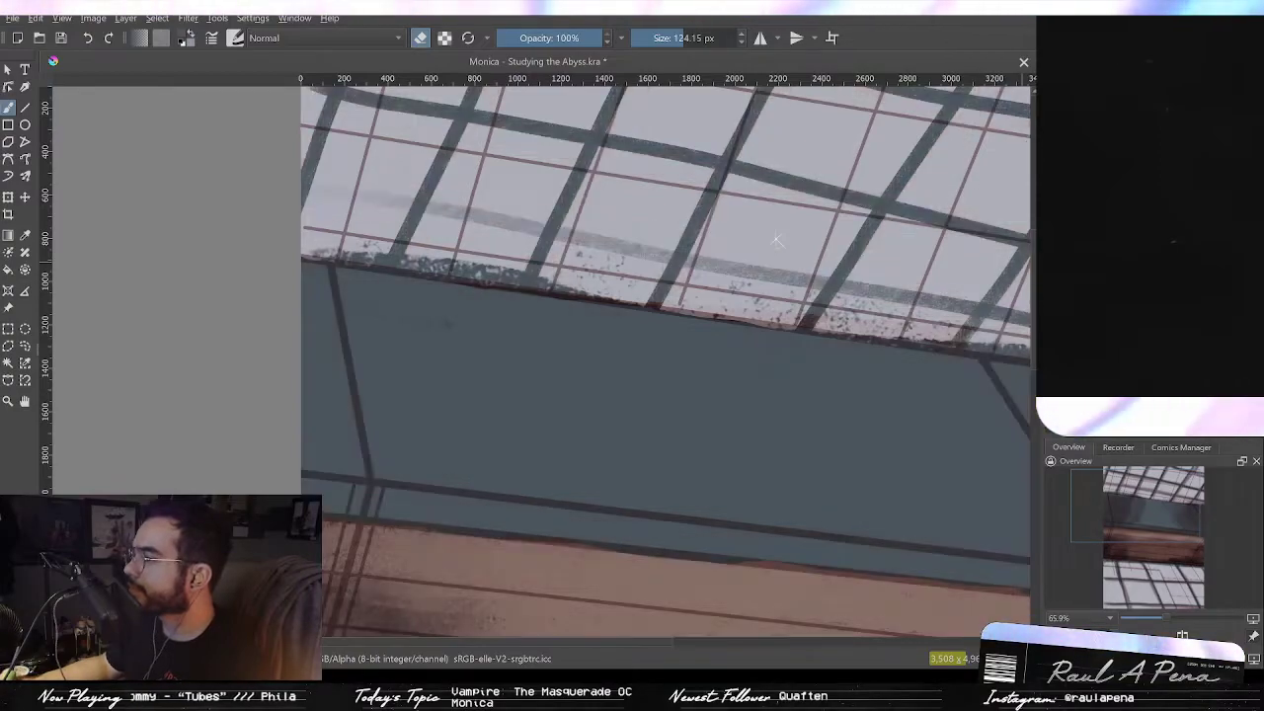
pyautogui.hotkey('ctrl', 'shift', 'z')
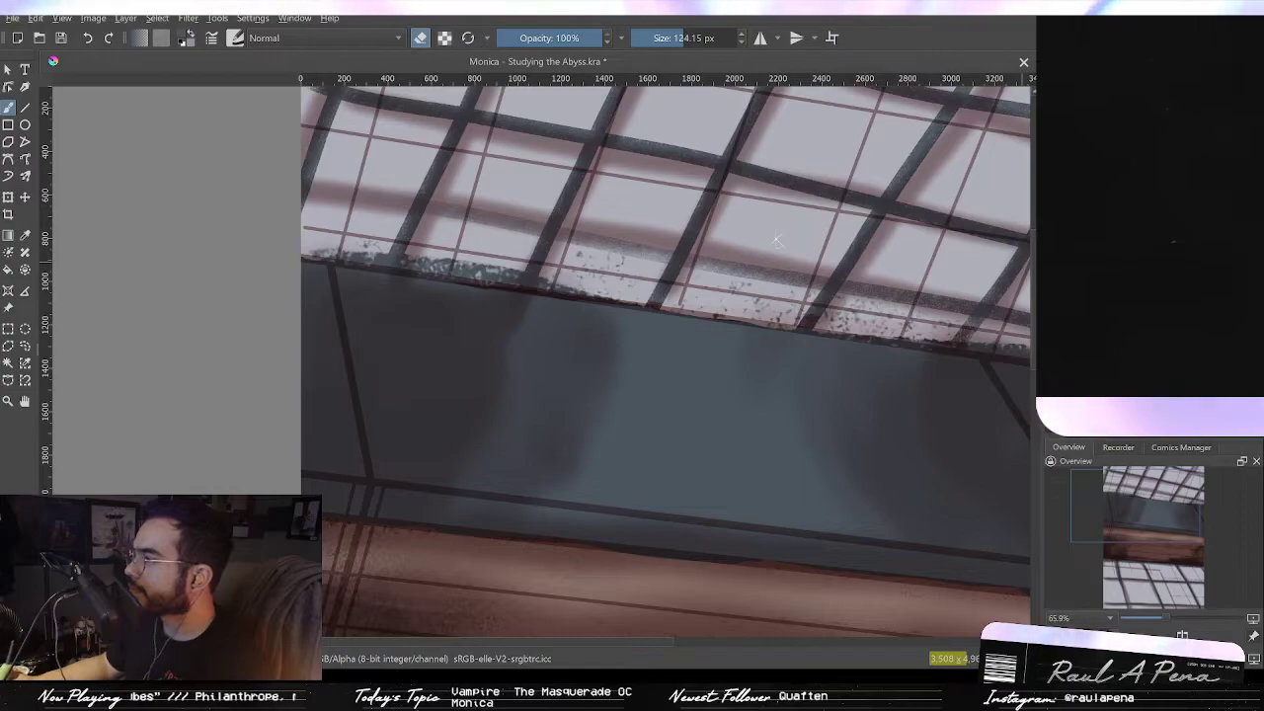
# Step: Erase parts of the beam's dark vertical shading with a large eraser of about 246 px to soften it
pyautogui.moveTo(688, 373); pyautogui.dragTo(842, 380)
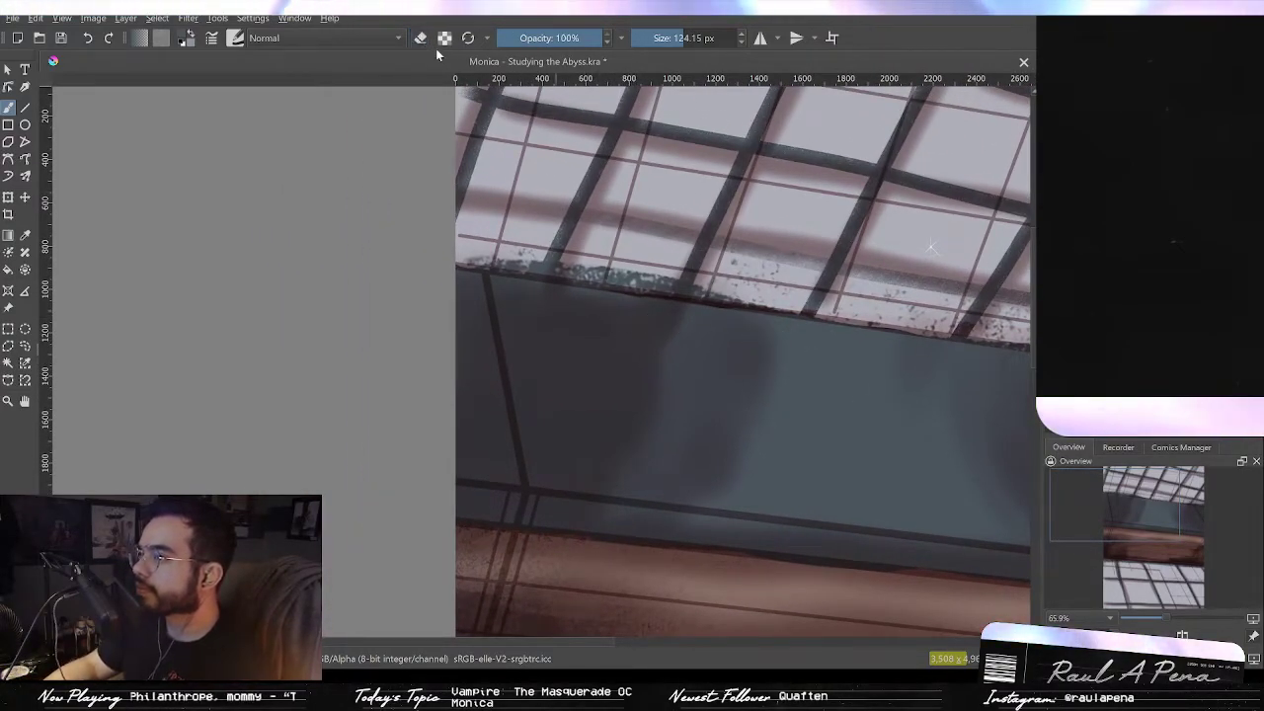
pyautogui.press('e')
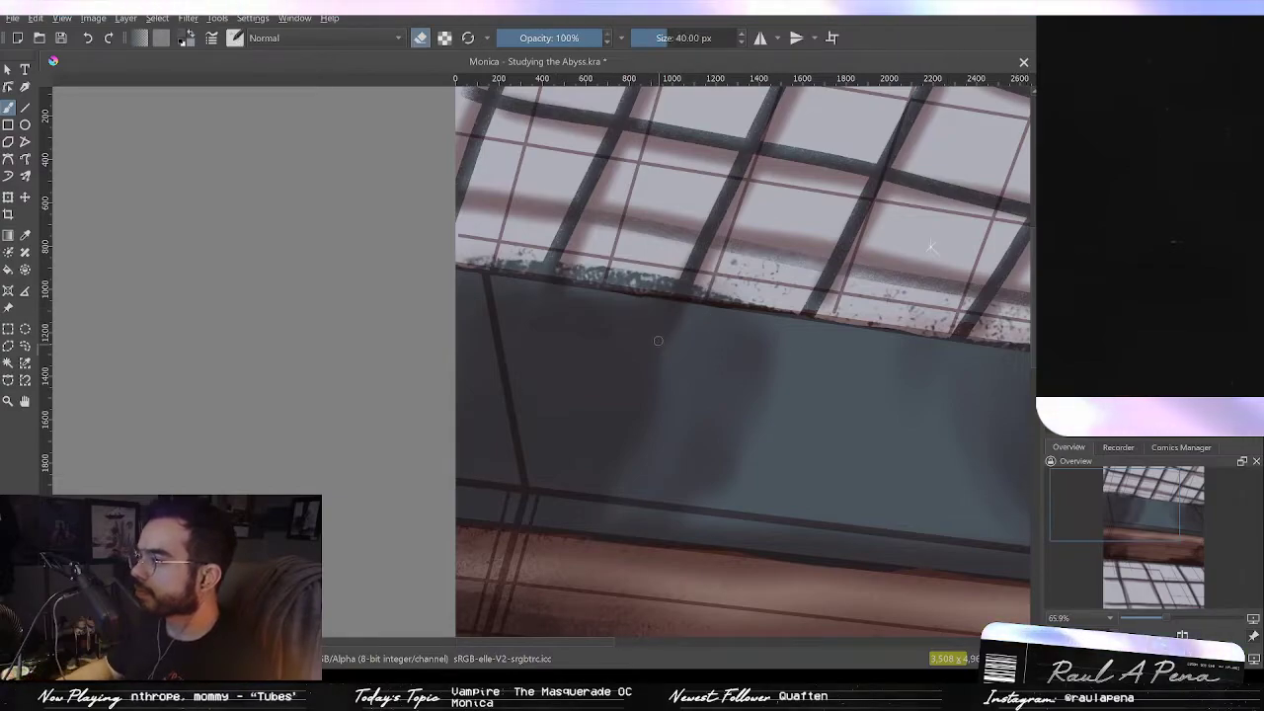
pyautogui.press('e')
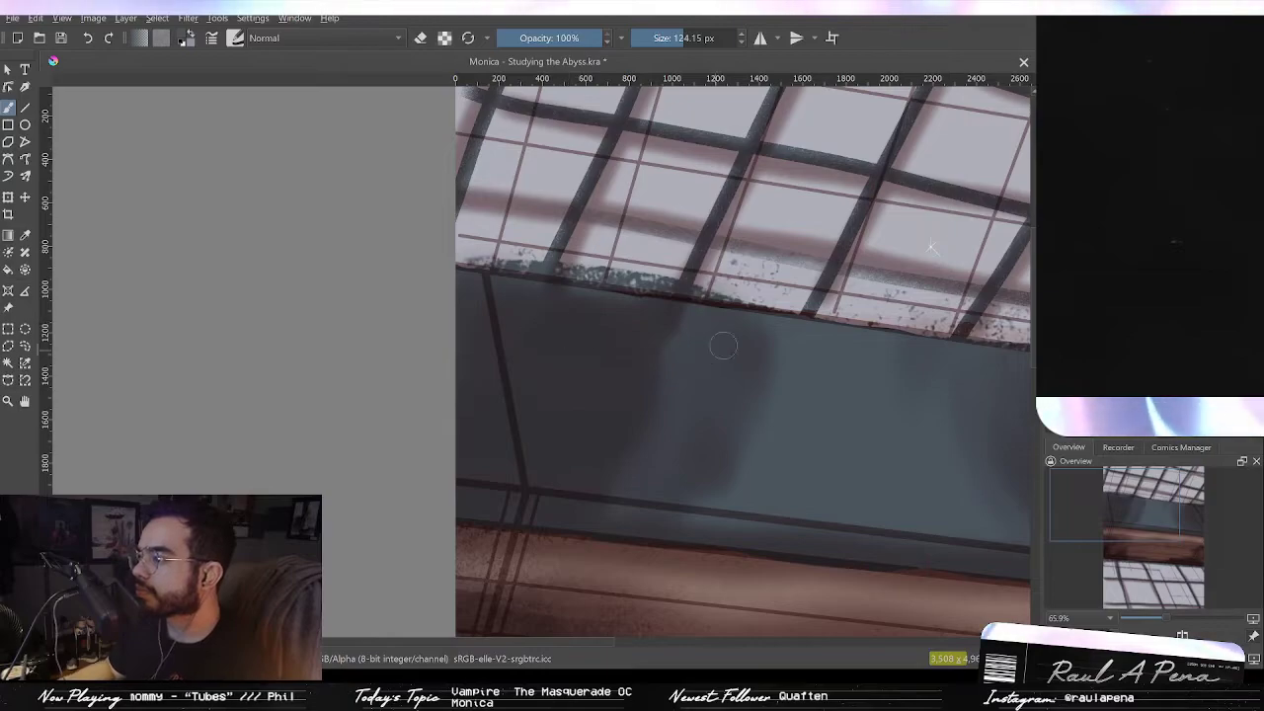
pyautogui.press('e')
pyautogui.keyDown('shift'); pyautogui.moveTo(708, 348); pyautogui.dragTo(838, 353); pyautogui.keyUp('shift')
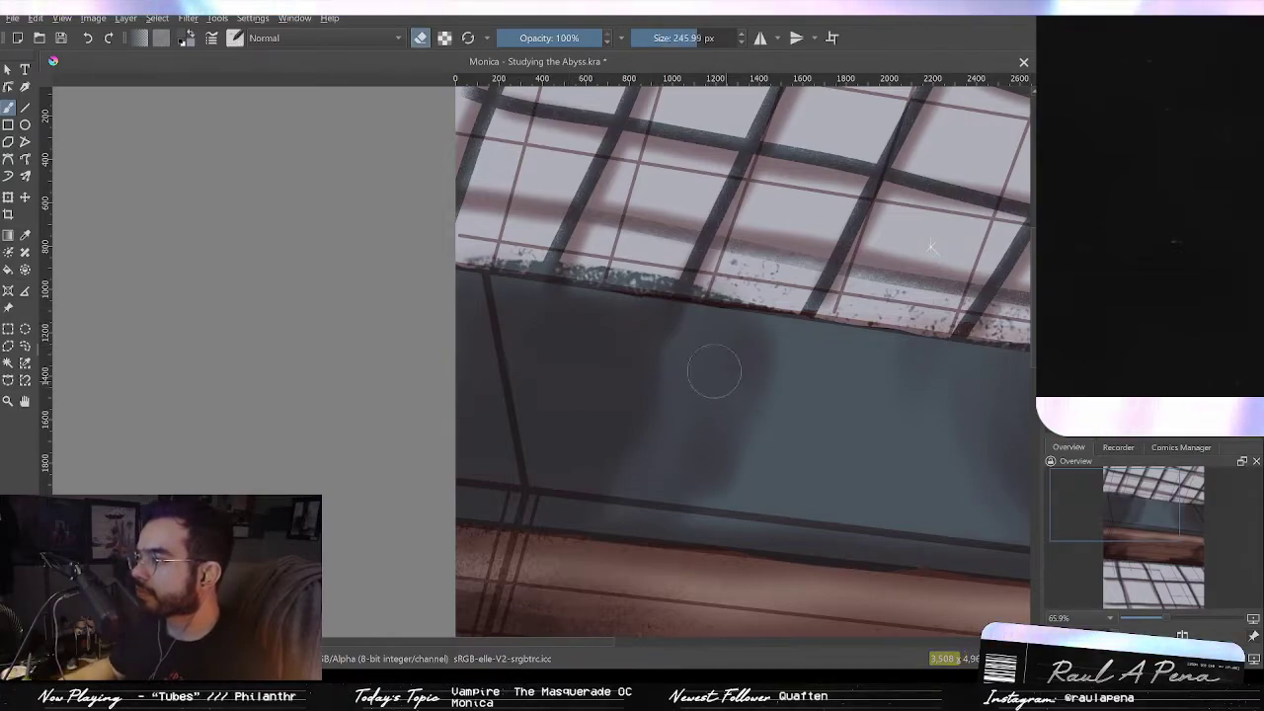
pyautogui.moveTo(676, 373); pyautogui.dragTo(519, 339)
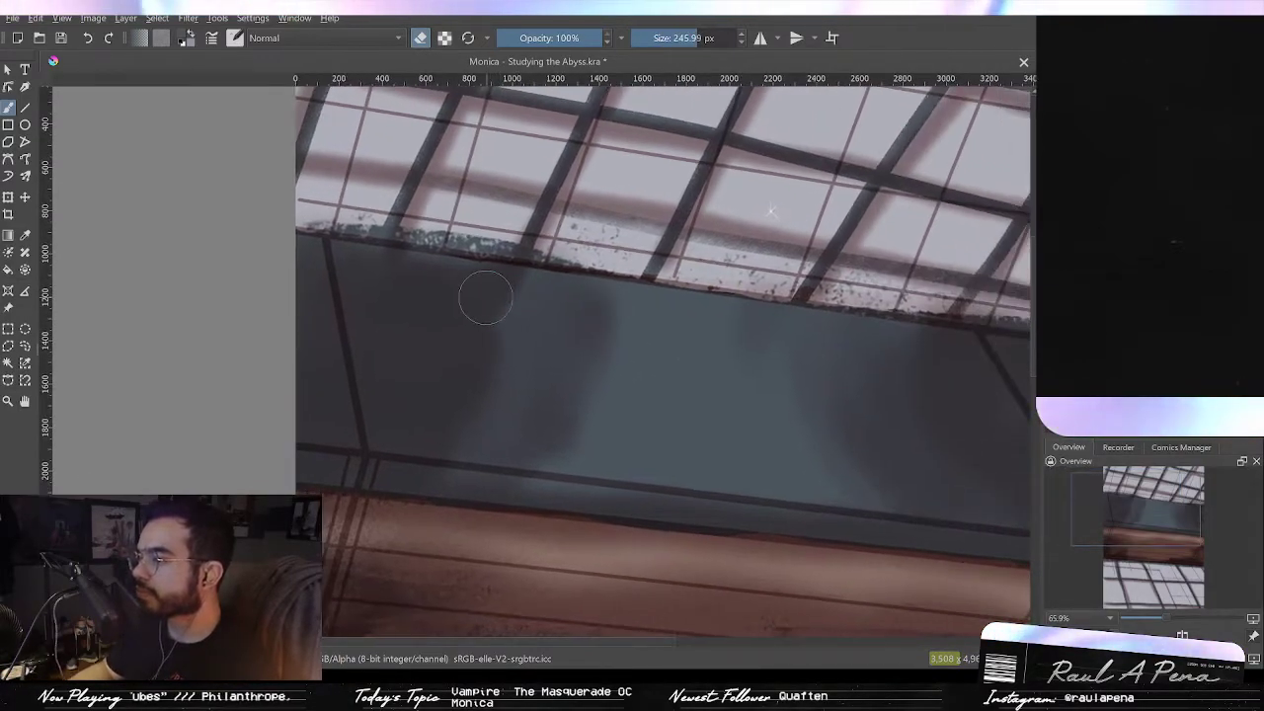
pyautogui.moveTo(877, 411); pyautogui.dragTo(556, 367)
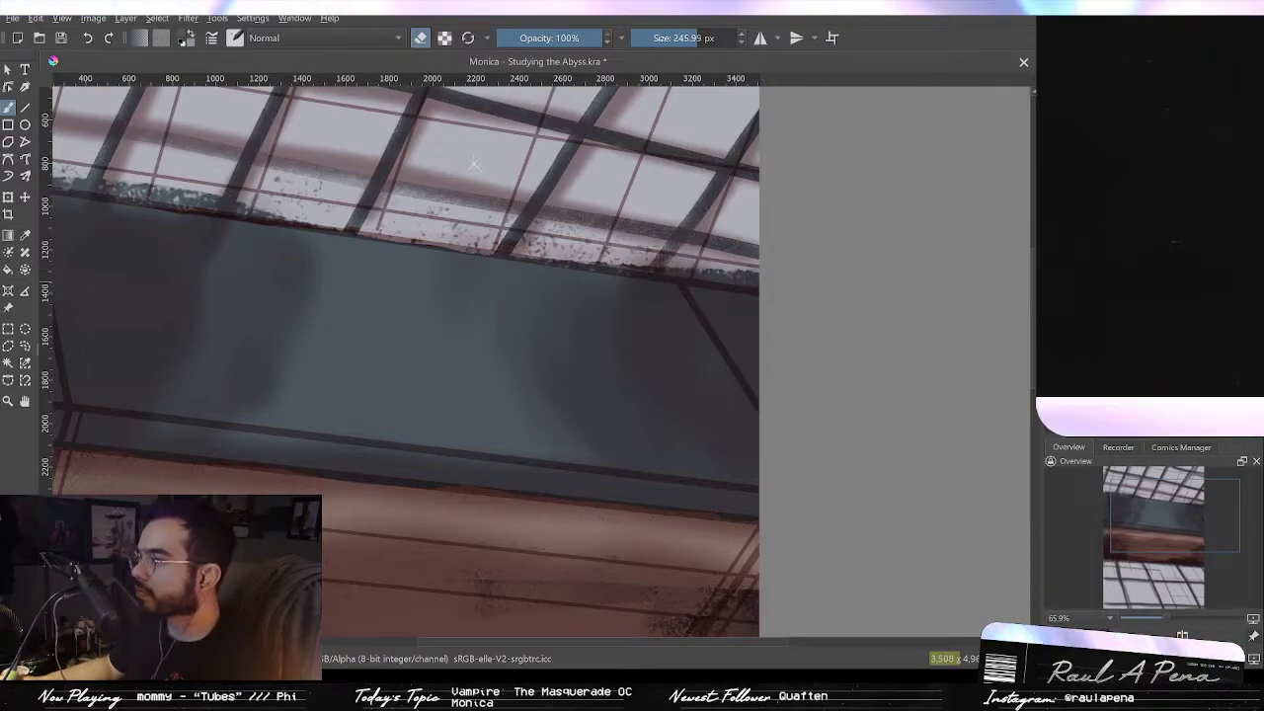
# Step: Step through undo and redo repeatedly to compare the beam's upper edge with and without the latest strokes
pyautogui.hotkey('ctrl', 'z')
pyautogui.hotkey('ctrl', 'shift', 'z')
pyautogui.hotkey('ctrl', 'z')
pyautogui.hotkey('ctrl', 'shift', 'z')
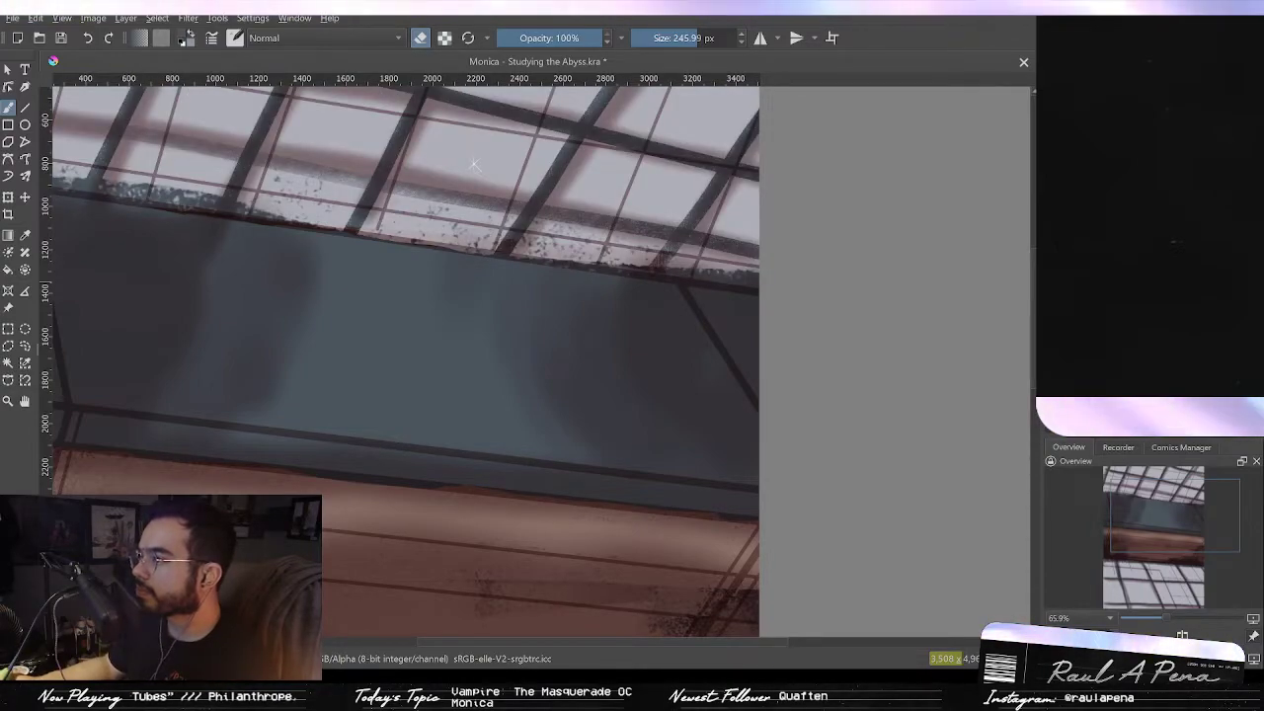
pyautogui.hotkey('ctrl', 'z')
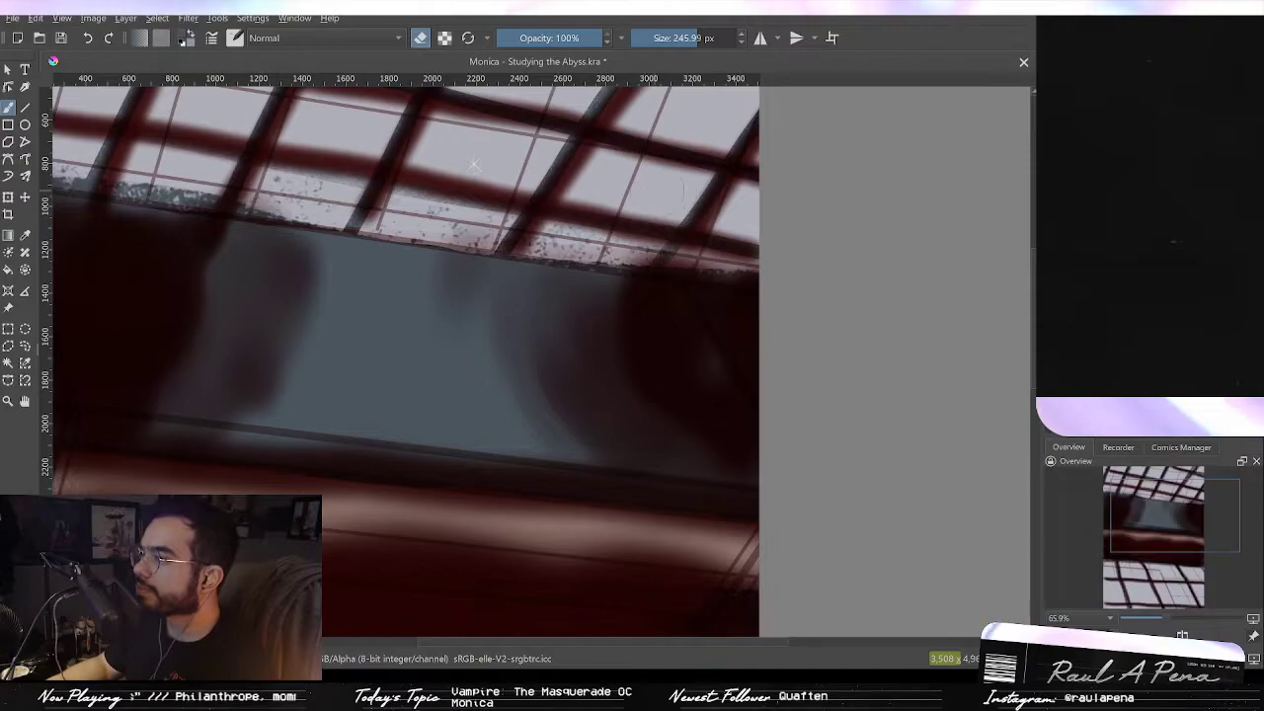
pyautogui.keyDown('ctrl'); pyautogui.click(677, 189); pyautogui.keyUp('ctrl')
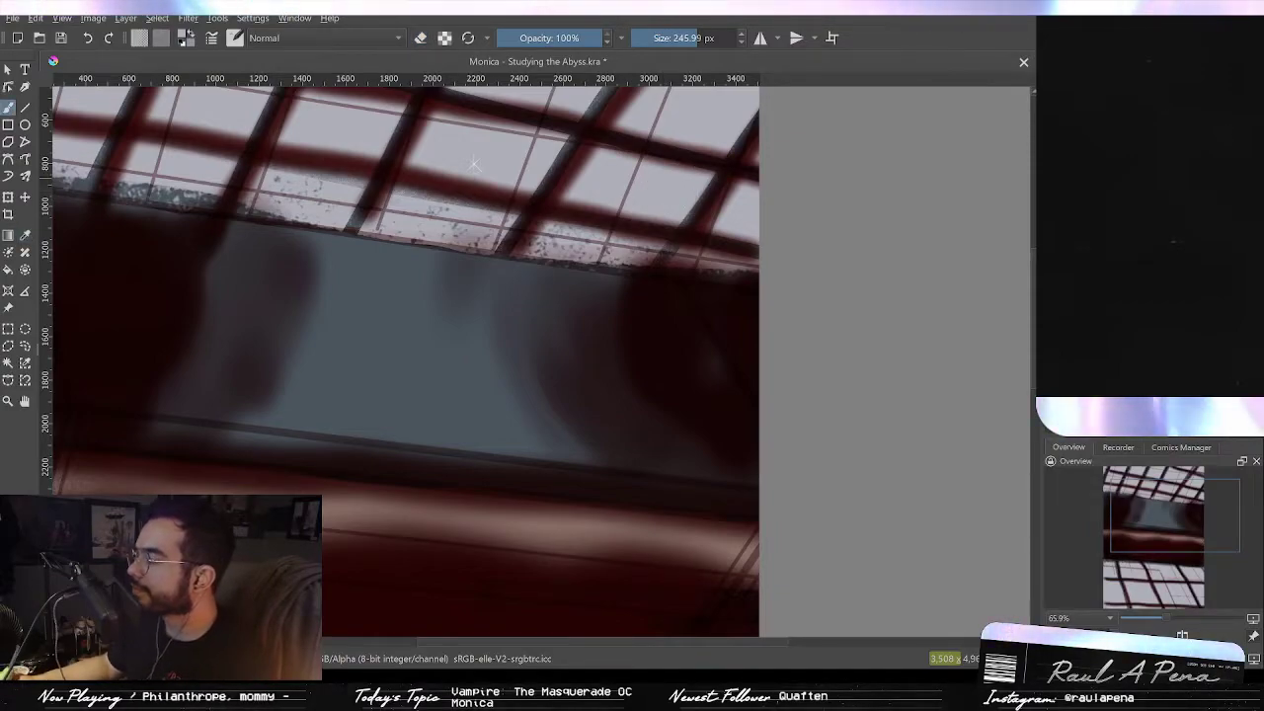
pyautogui.hotkey('ctrl', 'shift', 'z')
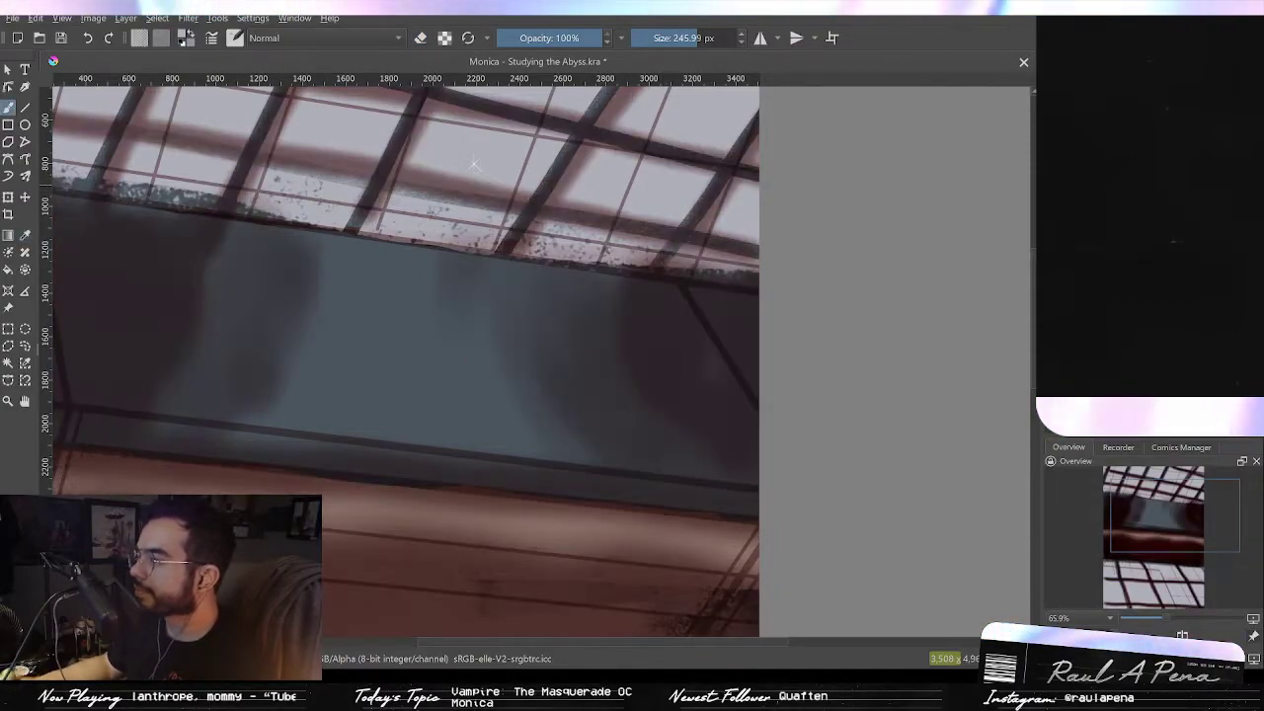
# Step: Try an eraser stroke across the beam's right corner below the window and undo it
pyautogui.moveTo(626, 242)
pyautogui.mouseDown()
pyautogui.moveTo(722, 253)
pyautogui.moveTo(762, 198)
pyautogui.moveTo(757, 231)
pyautogui.moveTo(730, 258)
pyautogui.moveTo(742, 317)
pyautogui.mouseUp()
pyautogui.hotkey('ctrl', 'z')
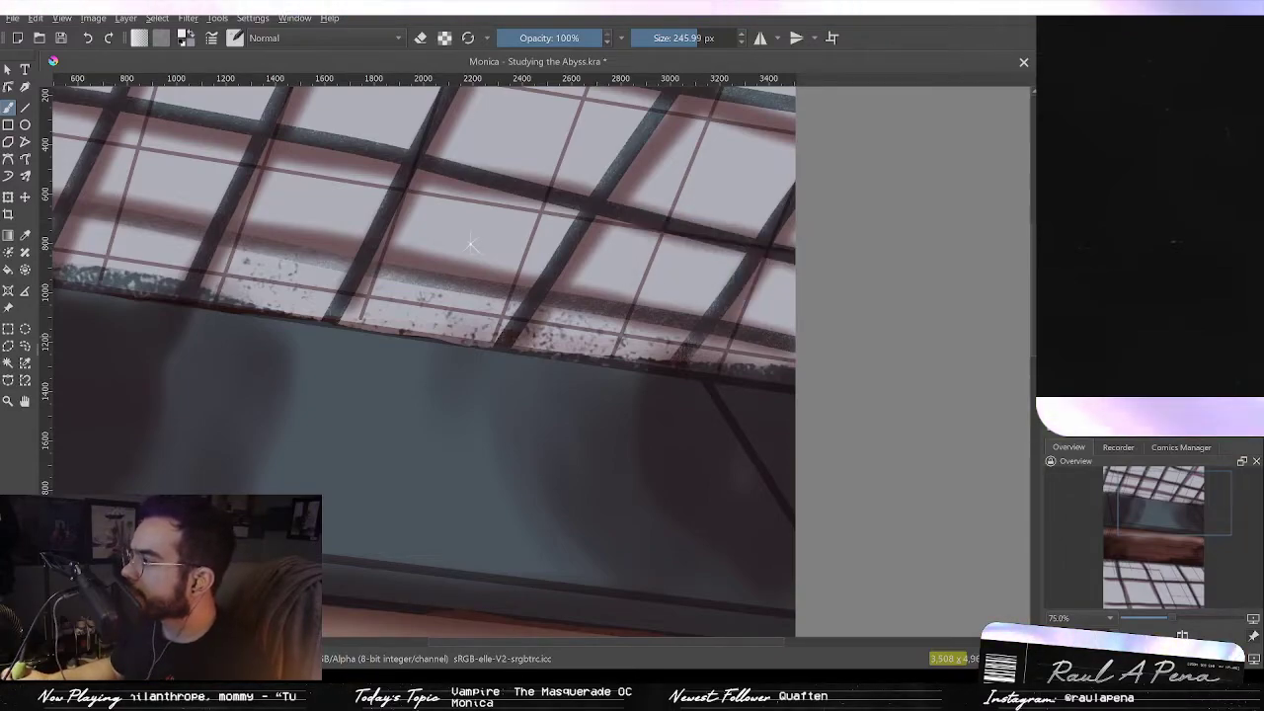
pyautogui.scroll(3, 866, 214)
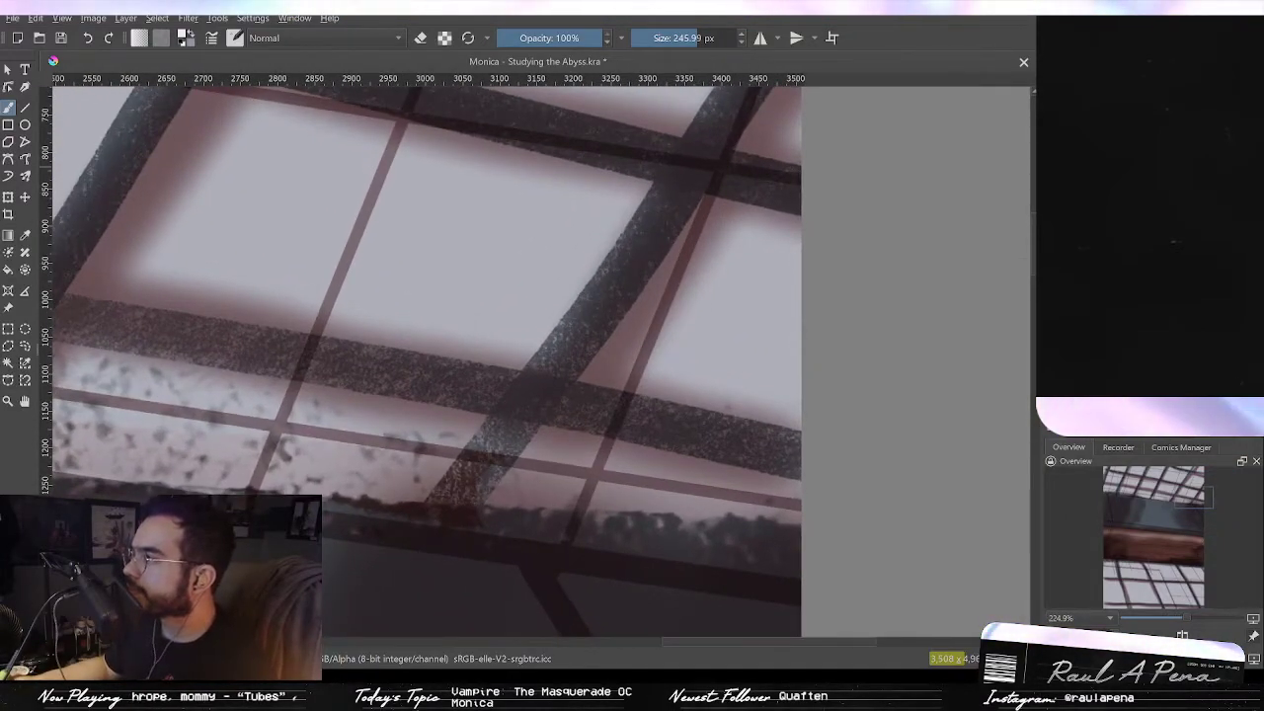
pyautogui.hotkey('ctrl', 'z')
pyautogui.press('p')
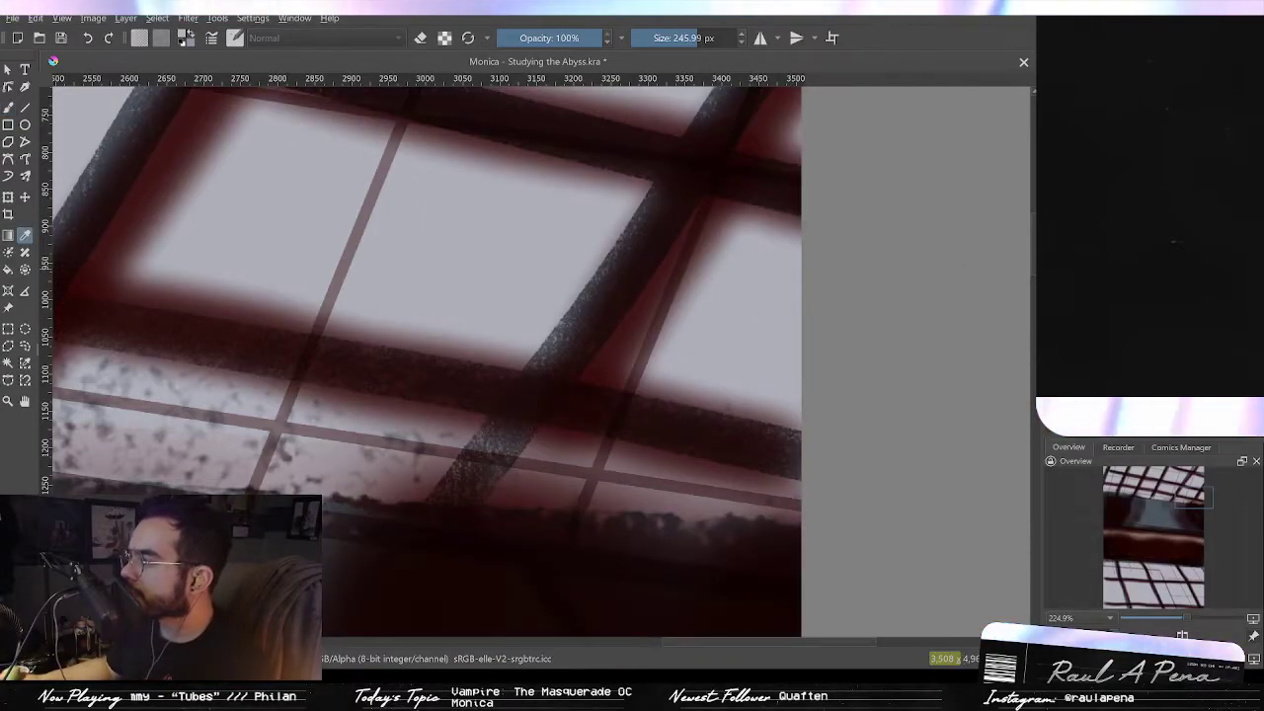
pyautogui.moveTo(729, 360); pyautogui.dragTo(887, 303)
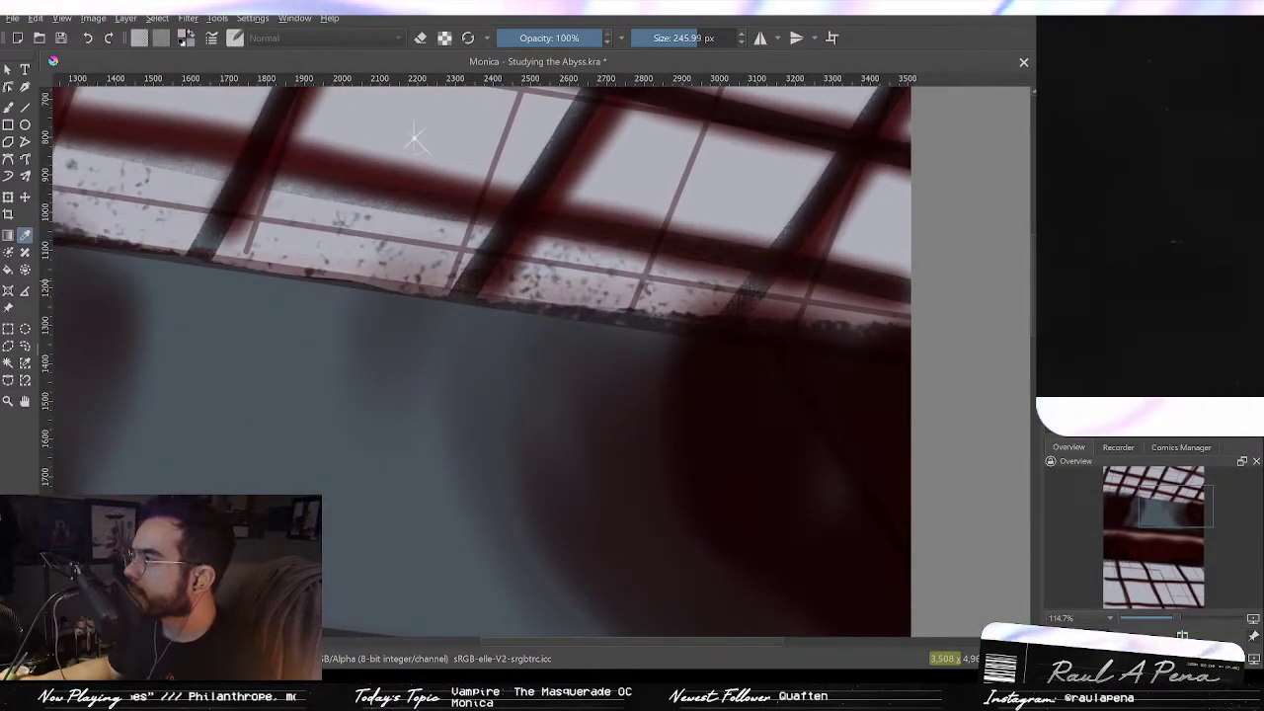
pyautogui.click(1049, 225)
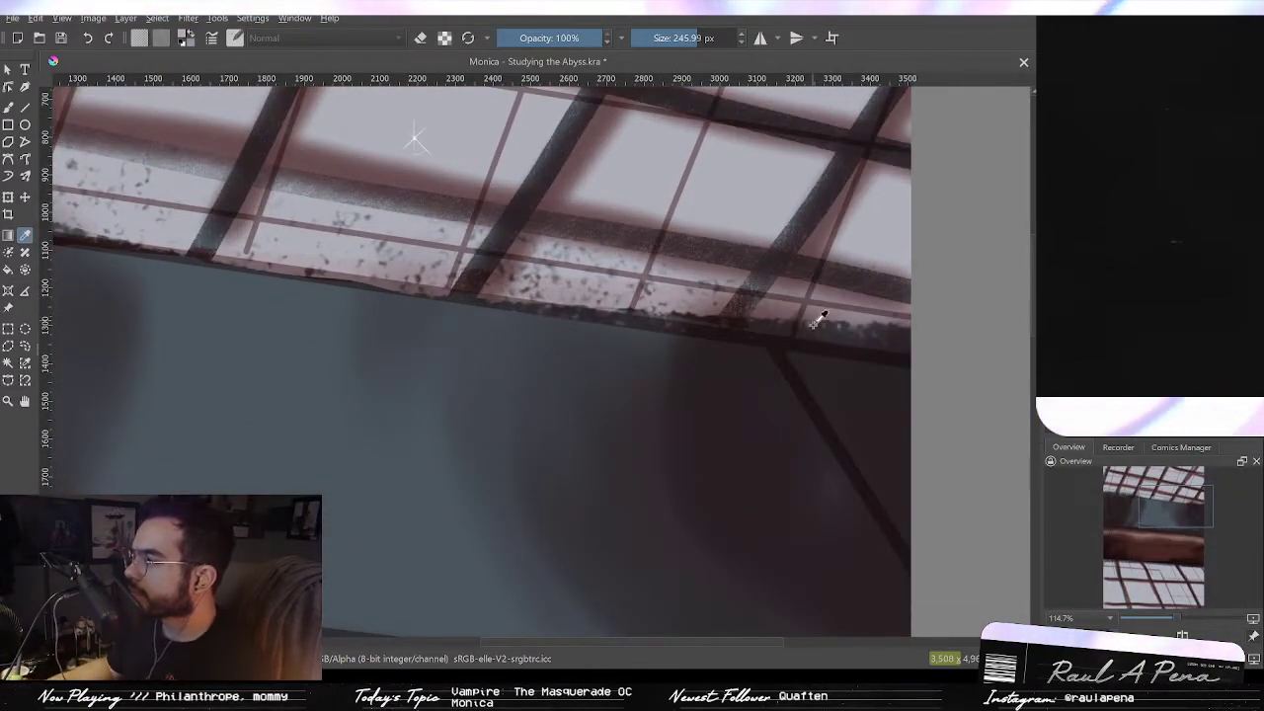
# Step: Try a 96 px brush stroke along the beam's upper edge near the right corner and undo it
pyautogui.press('b')
pyautogui.moveTo(846, 334)
pyautogui.mouseDown()
pyautogui.moveTo(780, 286)
pyautogui.moveTo(835, 329)
pyautogui.moveTo(895, 333)
pyautogui.mouseUp()
pyautogui.press('[')
pyautogui.press('[')
pyautogui.press('[')
pyautogui.press('[')
pyautogui.press('[')
pyautogui.press('[')
pyautogui.moveTo(796, 316)
pyautogui.mouseDown()
pyautogui.moveTo(887, 323)
pyautogui.moveTo(778, 316)
pyautogui.moveTo(868, 199)
pyautogui.moveTo(727, 180)
pyautogui.moveTo(635, 245)
pyautogui.moveTo(689, 252)
pyautogui.mouseUp()
pyautogui.hotkey('ctrl', 'z')
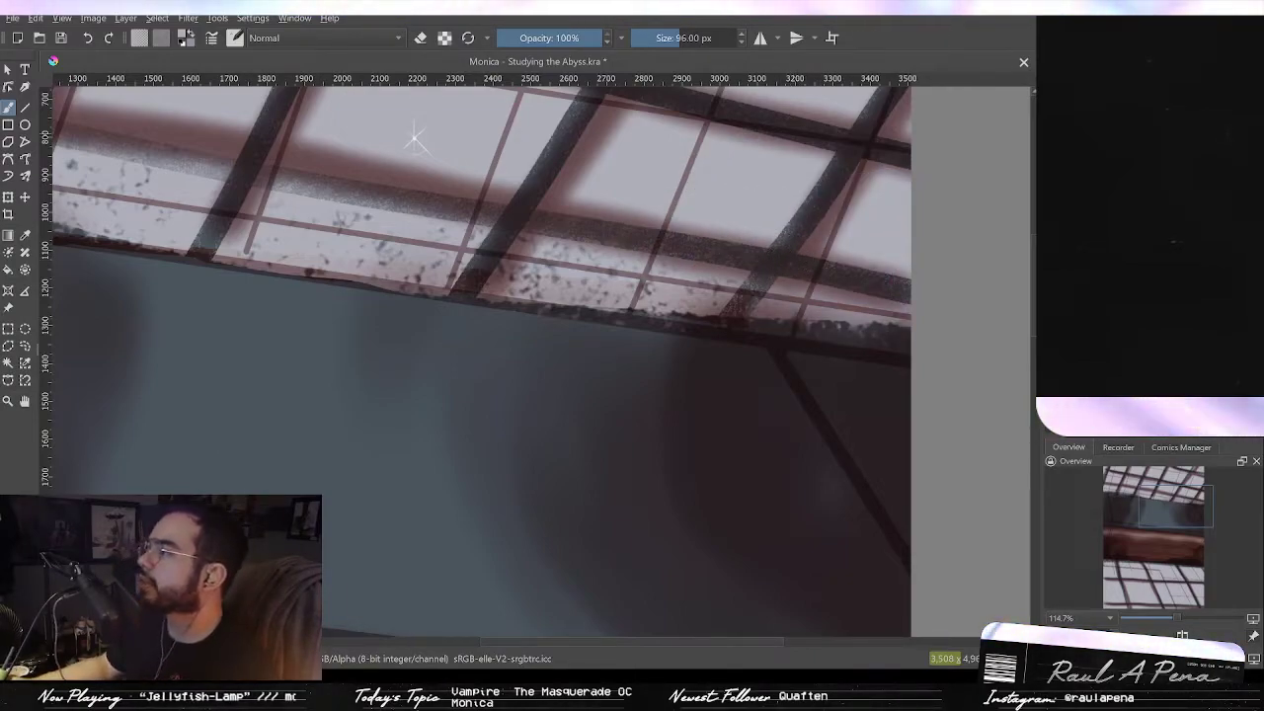
pyautogui.hotkey('ctrl', 'z')
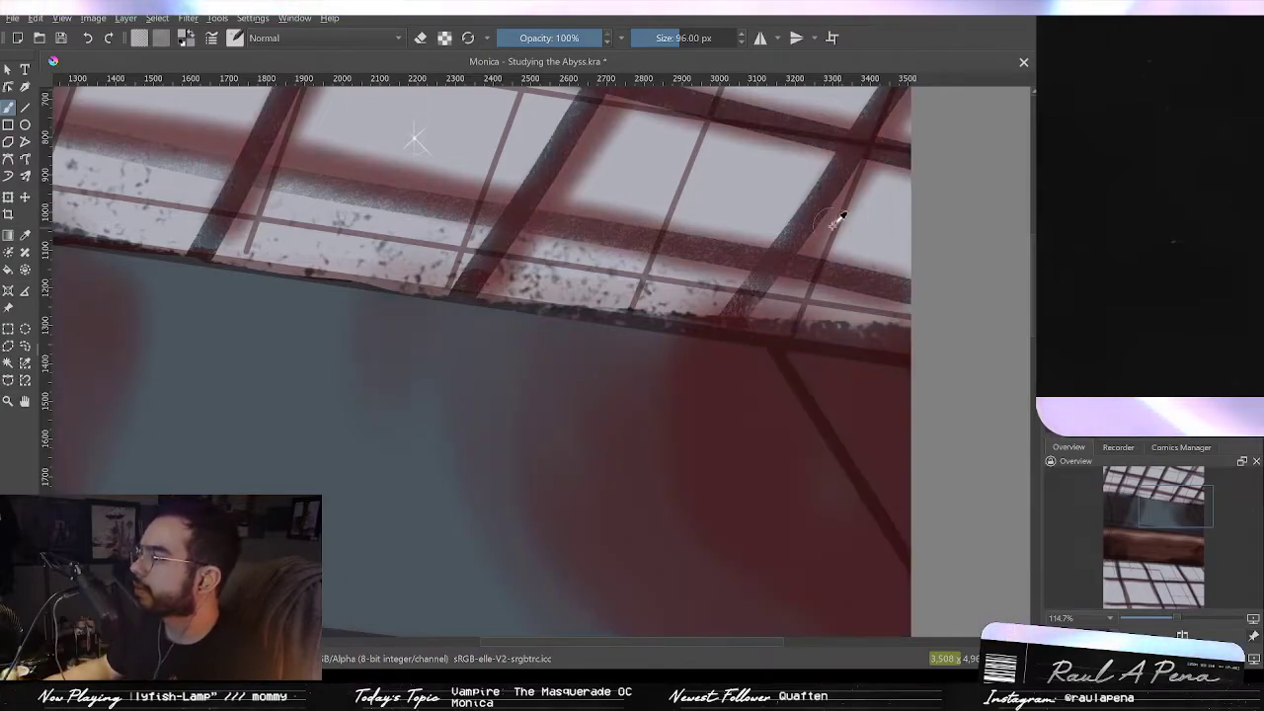
# Step: Sample a colour from the window and try a brush stroke up the right window frame, undoing it
pyautogui.press('p')
pyautogui.click(741, 195)
pyautogui.click(736, 196)
pyautogui.press('b')
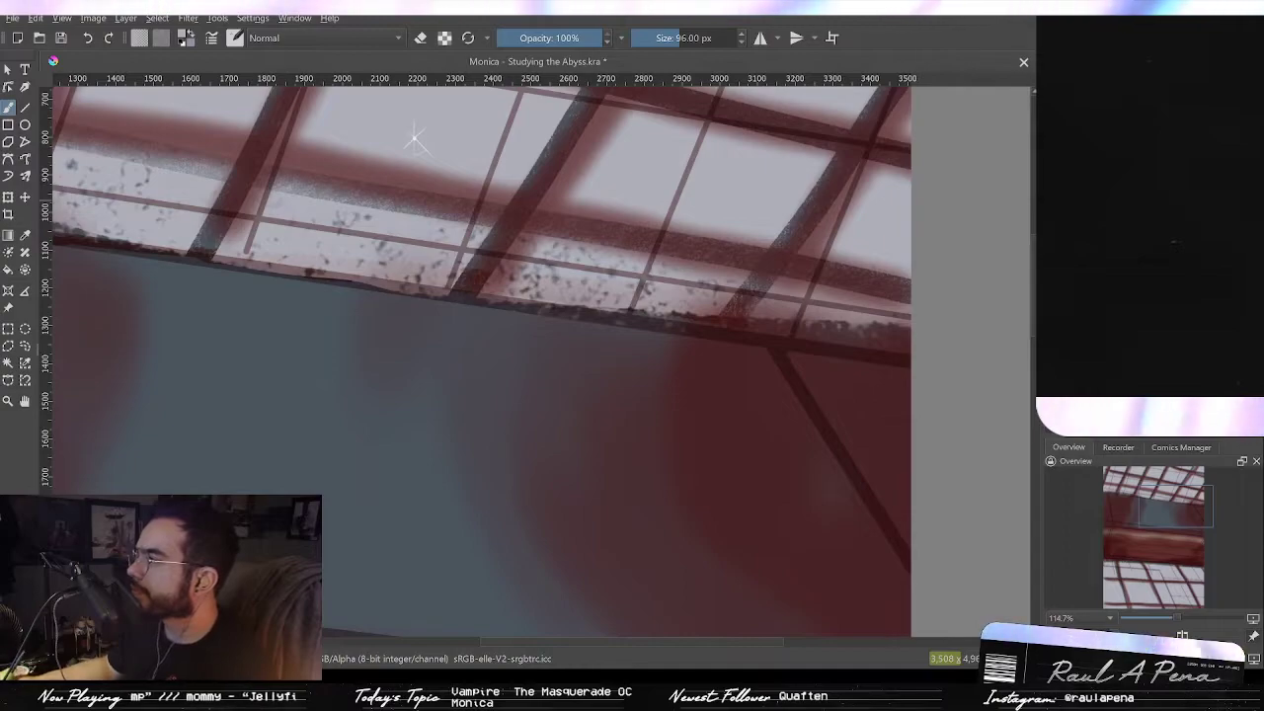
pyautogui.hotkey('ctrl', 'shift', 'z')
pyautogui.moveTo(797, 314)
pyautogui.mouseDown()
pyautogui.moveTo(900, 324)
pyautogui.moveTo(794, 282)
pyautogui.moveTo(887, 199)
pyautogui.moveTo(758, 165)
pyautogui.moveTo(832, 191)
pyautogui.mouseUp()
pyautogui.hotkey('ctrl', 'z')
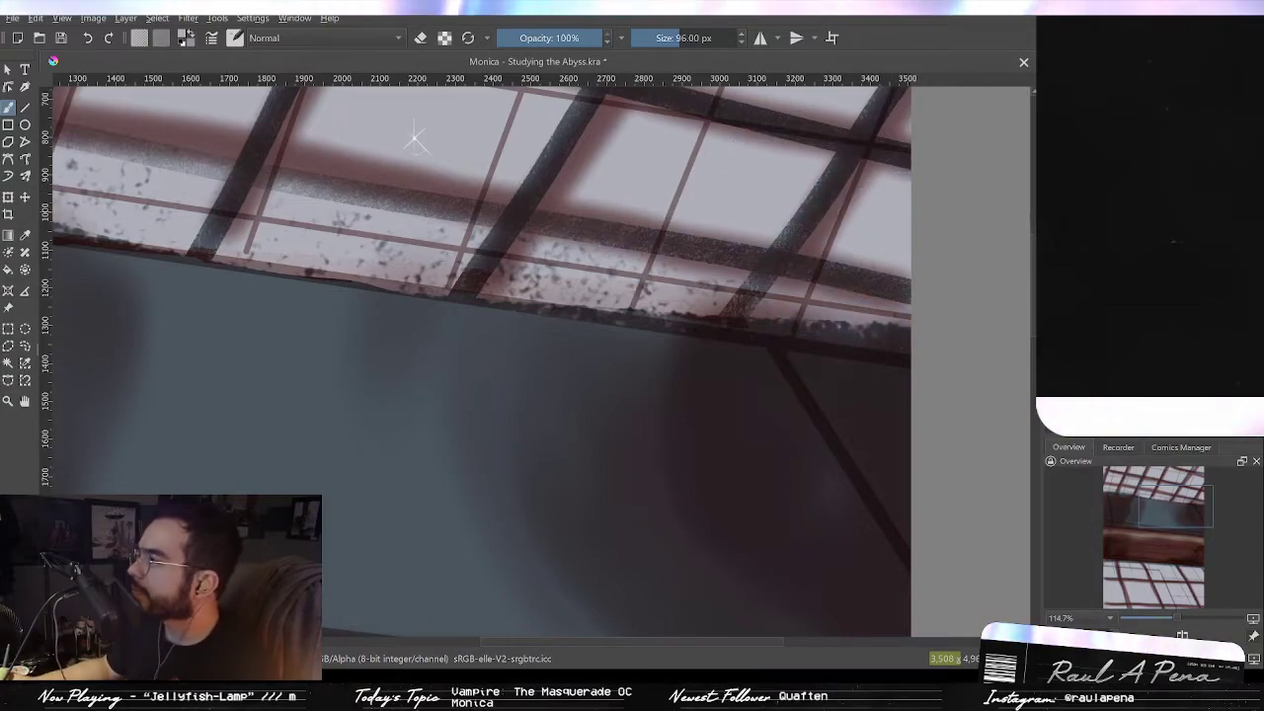
pyautogui.hotkey('ctrl', 'z')
pyautogui.hotkey('ctrl', 'z')
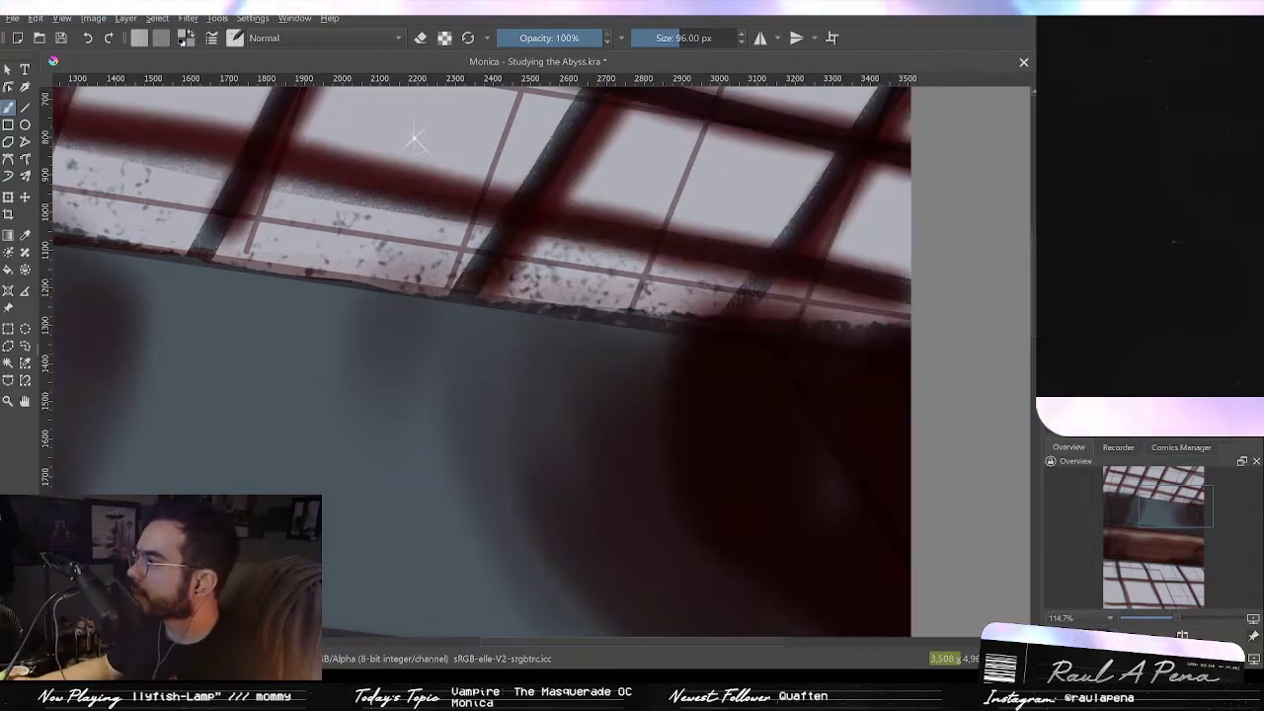
pyautogui.hotkey('ctrl', 'z')
# Step: Try brushing a light stroke along the beam's upper edge at the far right and undo it
pyautogui.press('p')
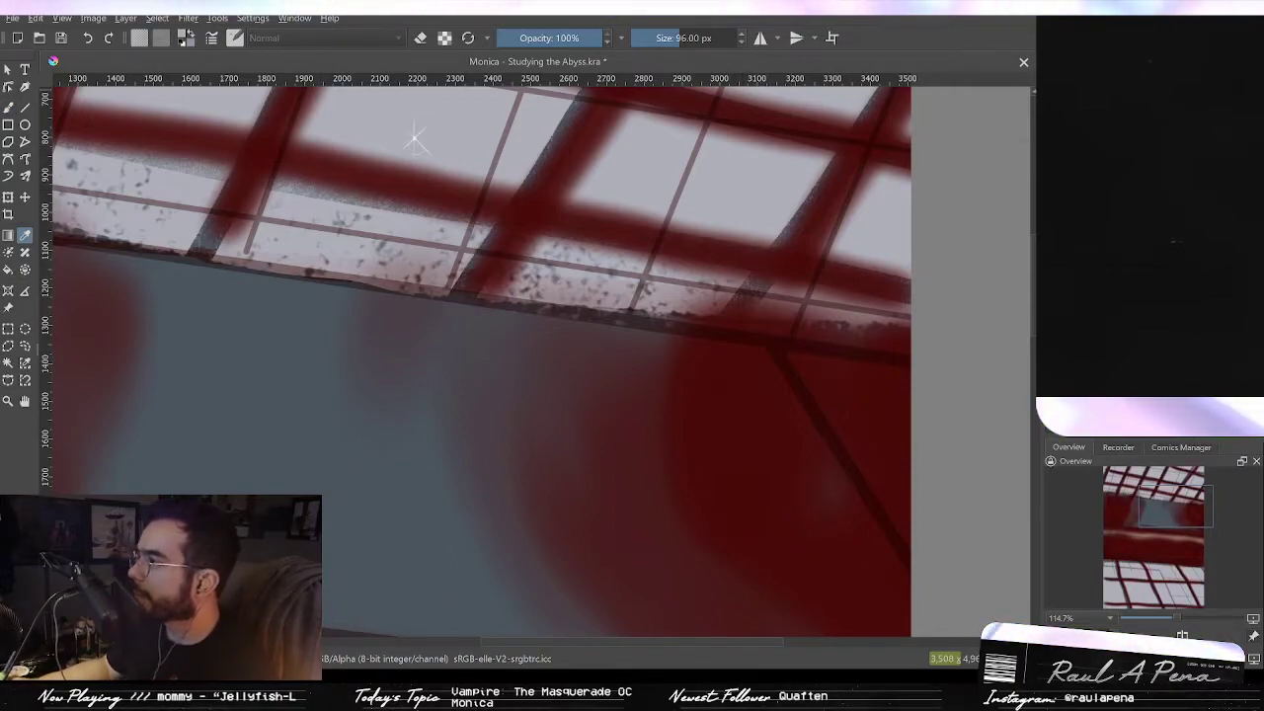
pyautogui.hotkey('ctrl', 'shift', 'z')
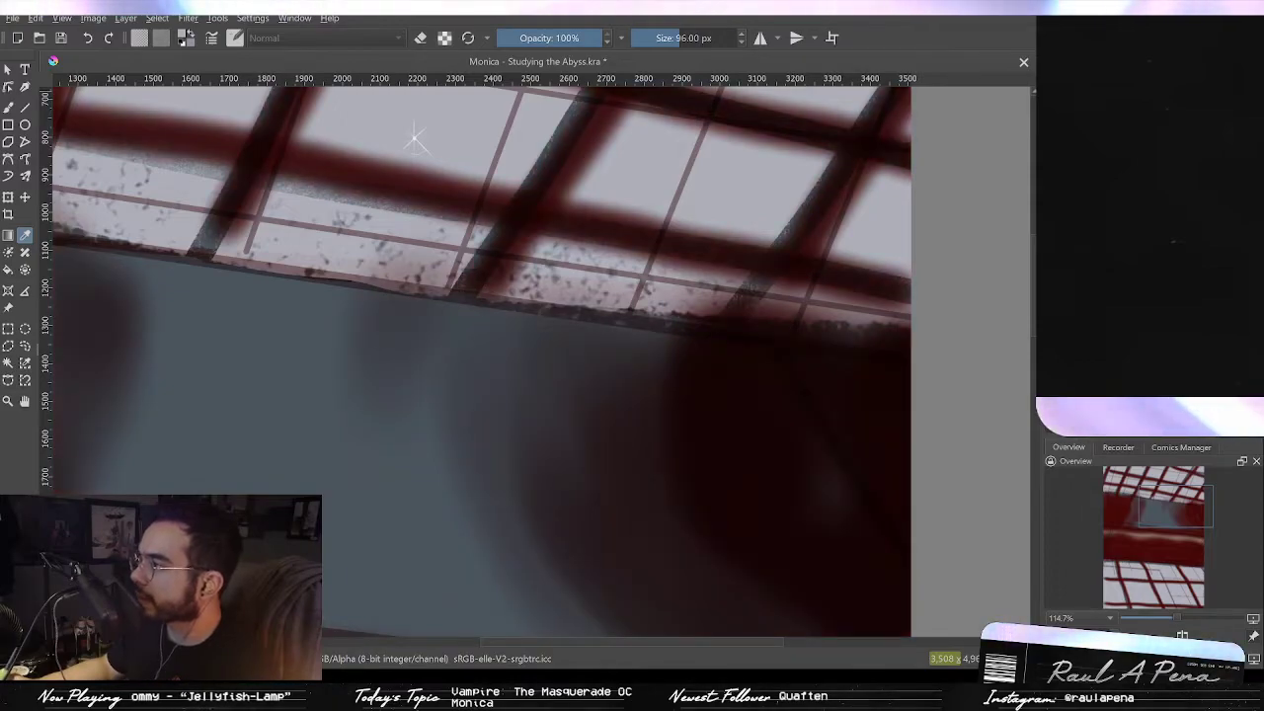
pyautogui.hotkey('ctrl', 'z')
pyautogui.hotkey('ctrl', 'z')
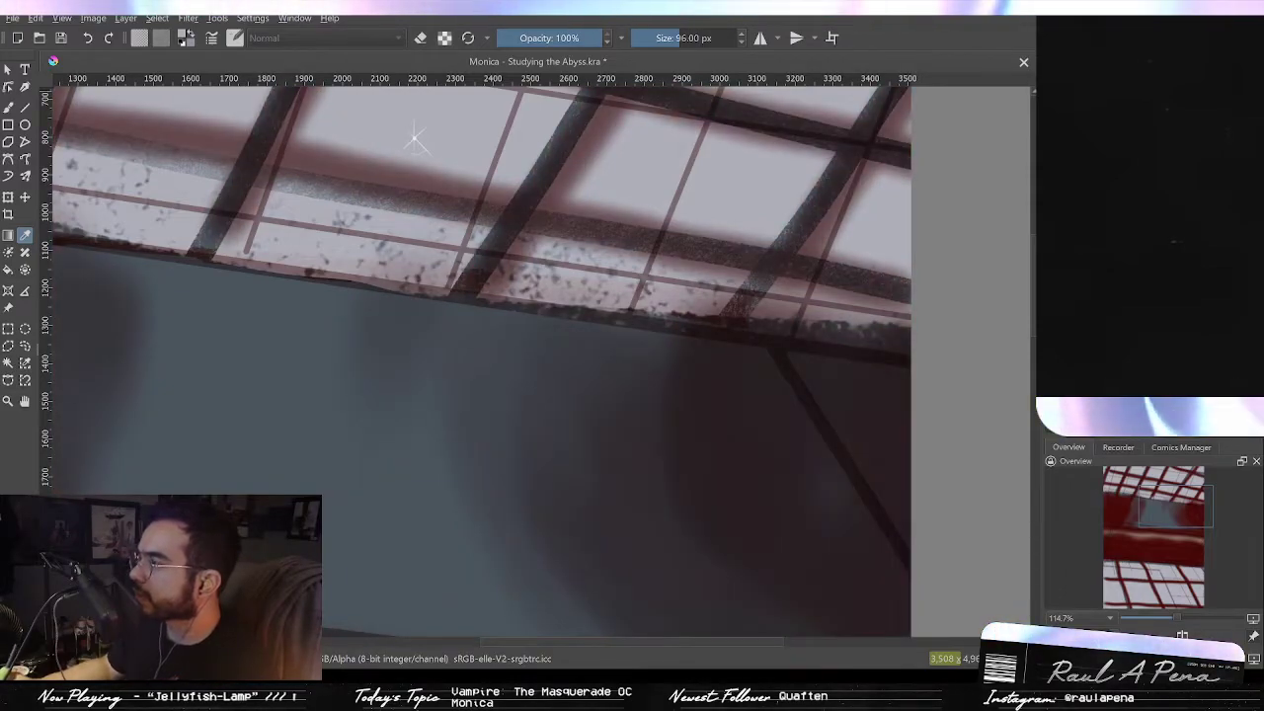
pyautogui.press('b')
pyautogui.moveTo(785, 308); pyautogui.dragTo(904, 341)
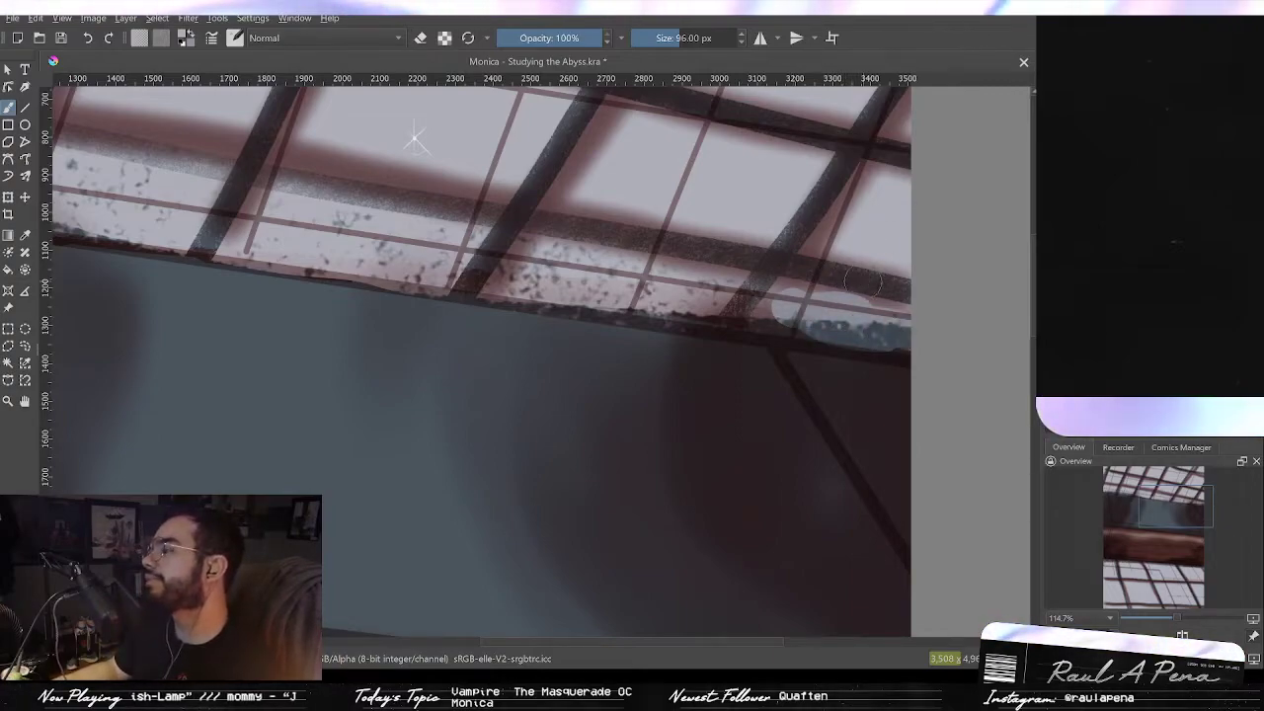
pyautogui.hotkey('ctrl', 'z')
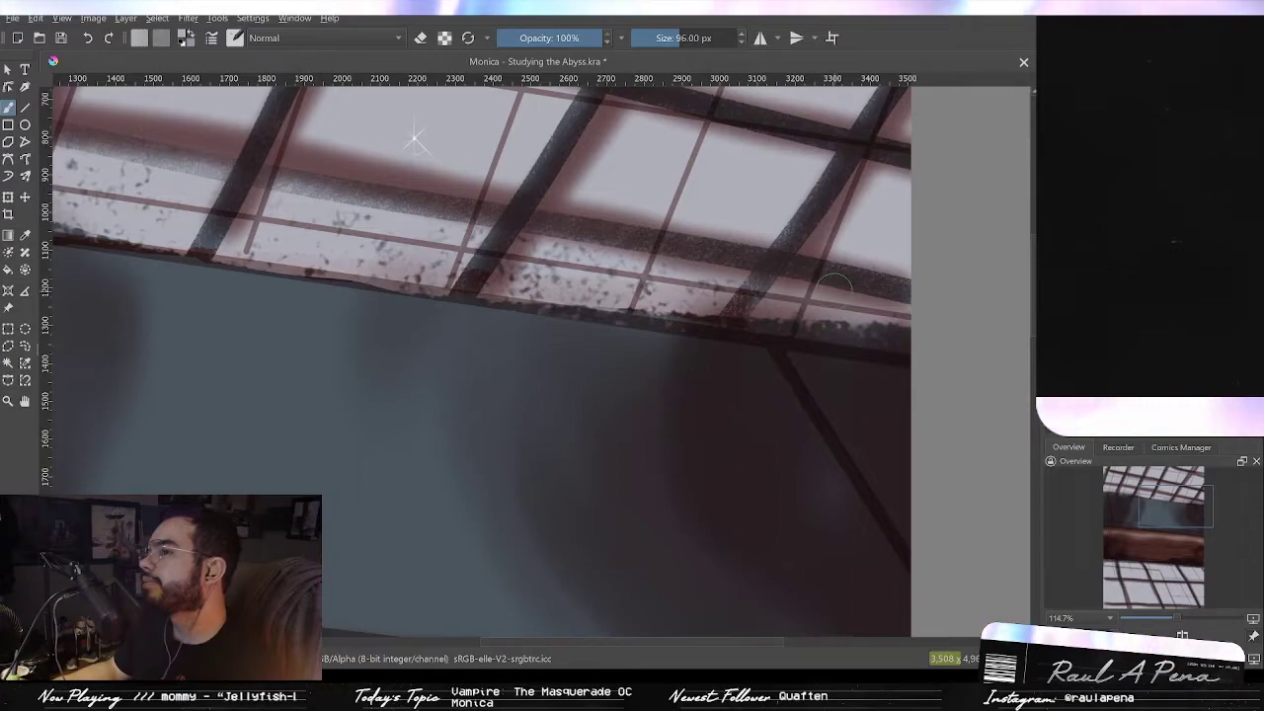
# Step: Erase along the beam's upper edge near the right corner with the eraser
pyautogui.press('e')
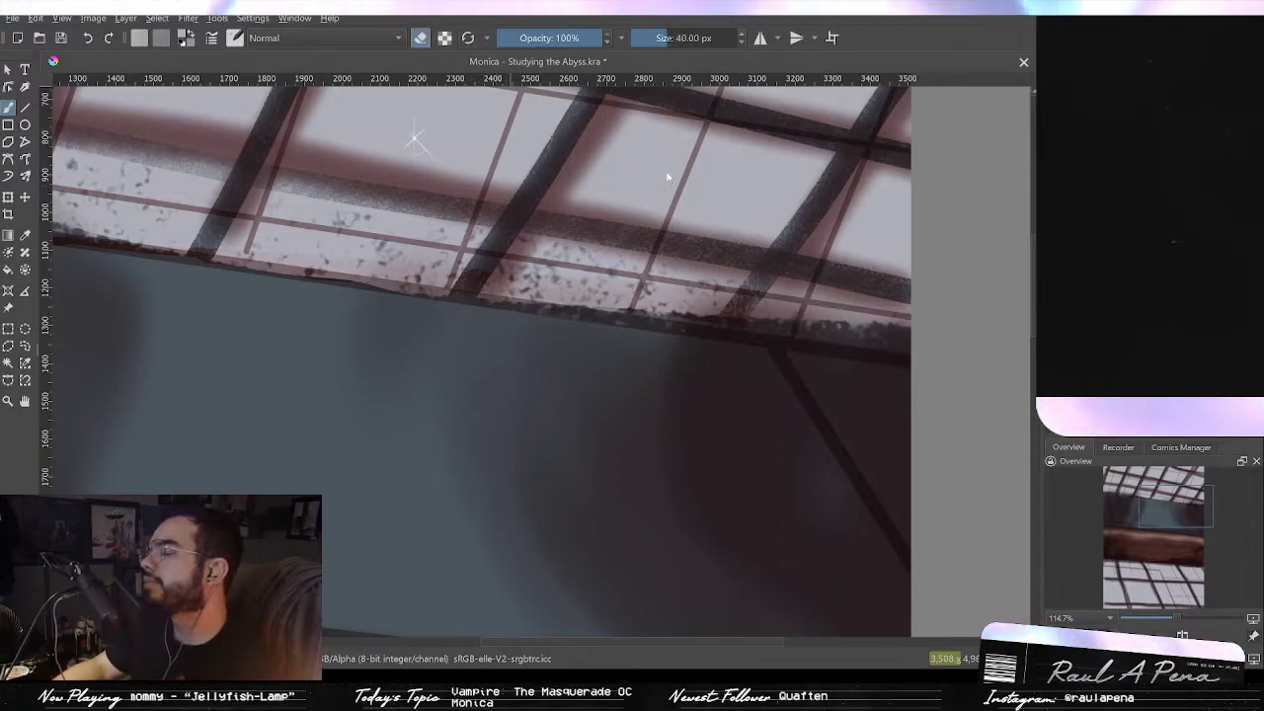
pyautogui.press('e')
pyautogui.moveTo(751, 308); pyautogui.dragTo(857, 331)
pyautogui.hotkey('ctrl', 'z')
pyautogui.moveTo(826, 255)
pyautogui.mouseDown()
pyautogui.moveTo(849, 217)
pyautogui.moveTo(917, 257)
pyautogui.moveTo(873, 315)
pyautogui.mouseUp()
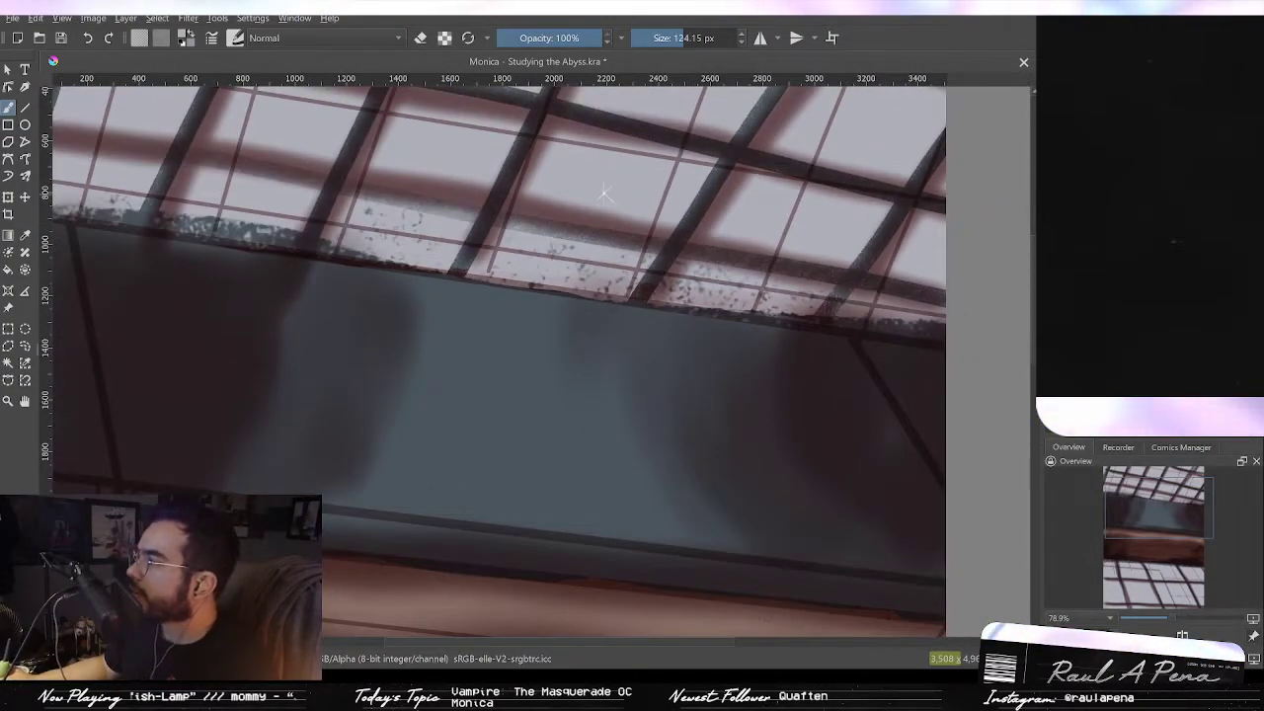
# Step: Compare the window shadow states through history and try erasing the beam's right edge, undoing the stroke
pyautogui.moveTo(809, 214); pyautogui.dragTo(539, 185)
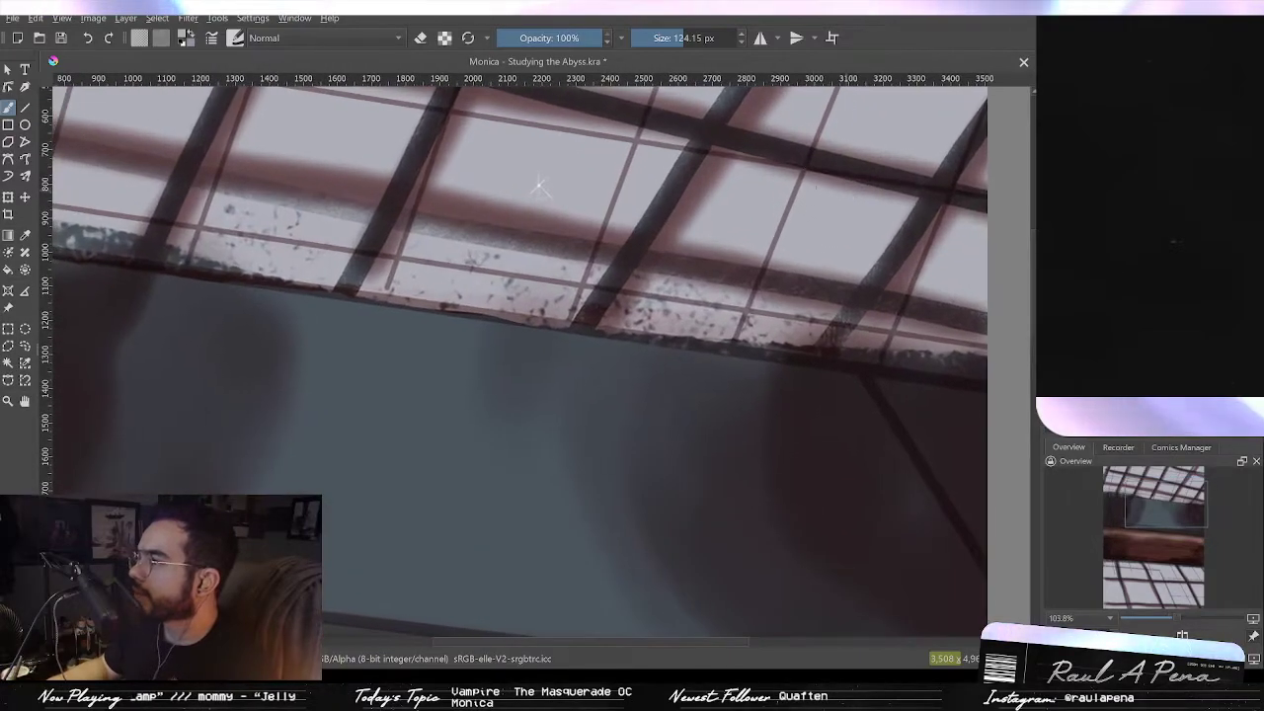
pyautogui.hotkey('ctrl', 'z')
pyautogui.hotkey('ctrl', 'shift', 'z')
pyautogui.hotkey('ctrl', 'z')
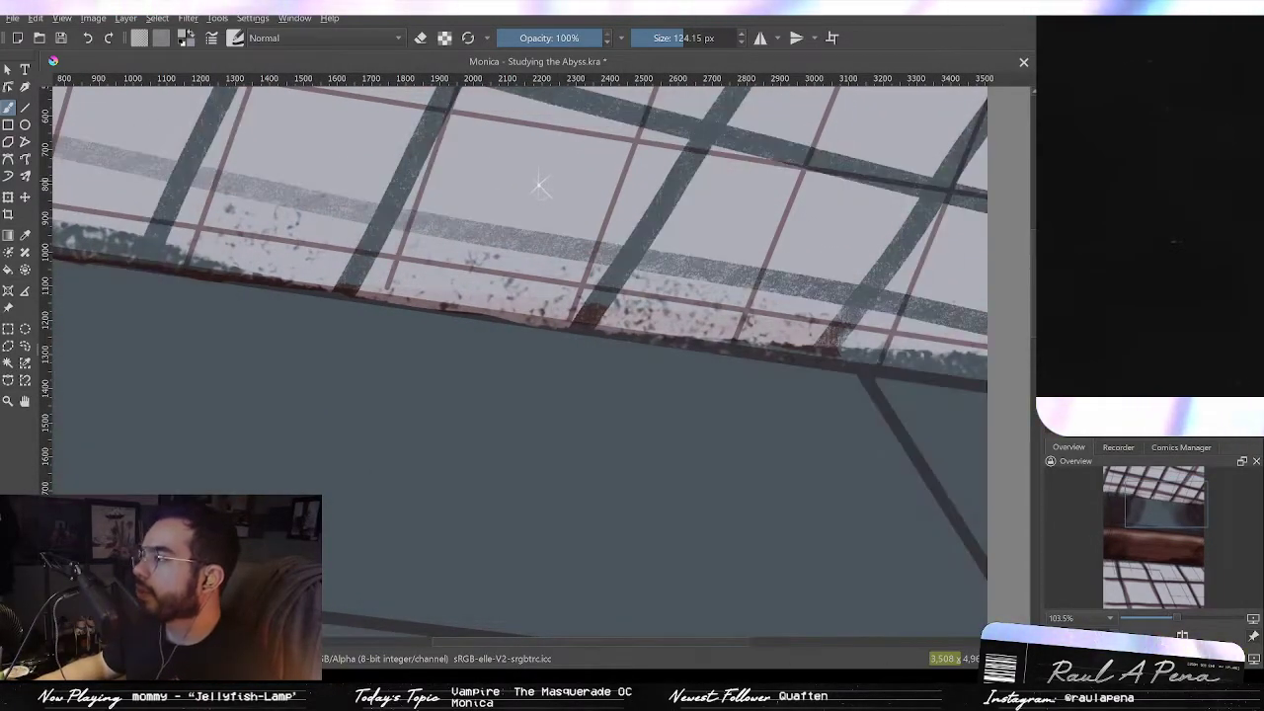
pyautogui.hotkey('ctrl', 'shift', 'z')
pyautogui.moveTo(871, 249)
pyautogui.mouseDown()
pyautogui.moveTo(640, 267)
pyautogui.moveTo(677, 275)
pyautogui.mouseUp()
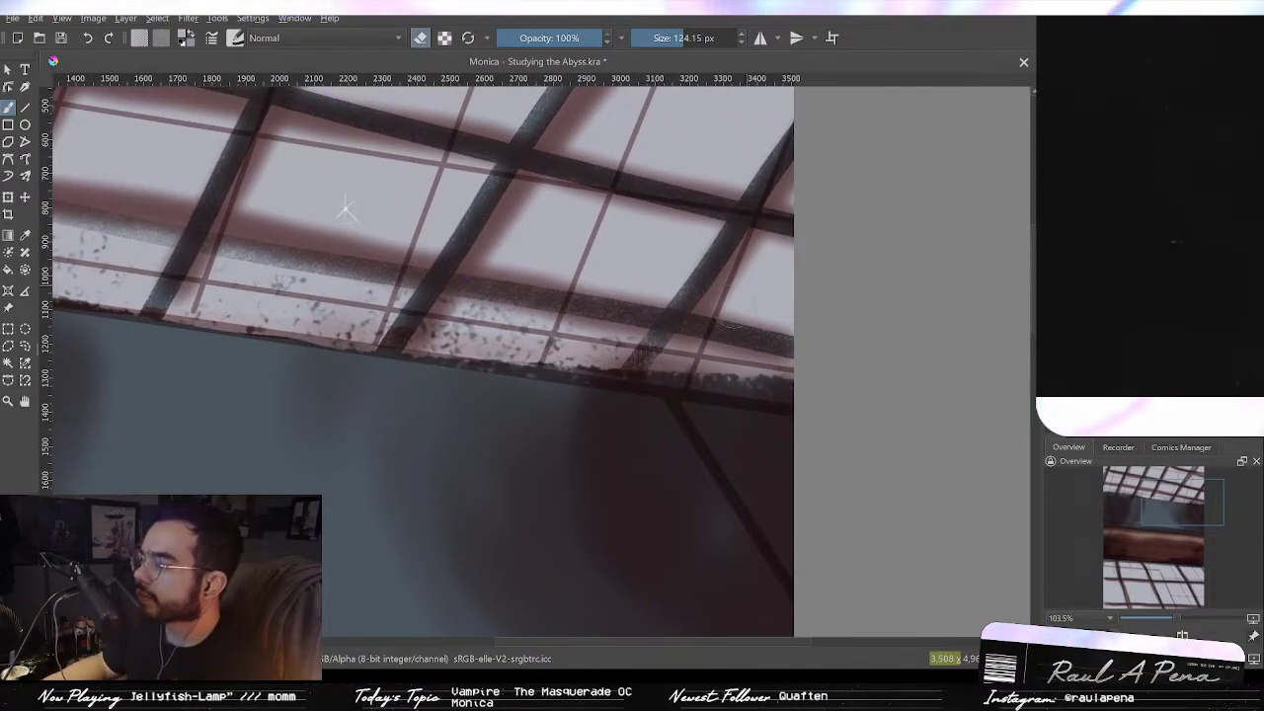
pyautogui.moveTo(696, 365)
pyautogui.keyDown('shift'); pyautogui.mouseDown()
pyautogui.moveTo(684, 365)
pyautogui.moveTo(775, 381)
pyautogui.mouseUp(); pyautogui.keyUp('shift')
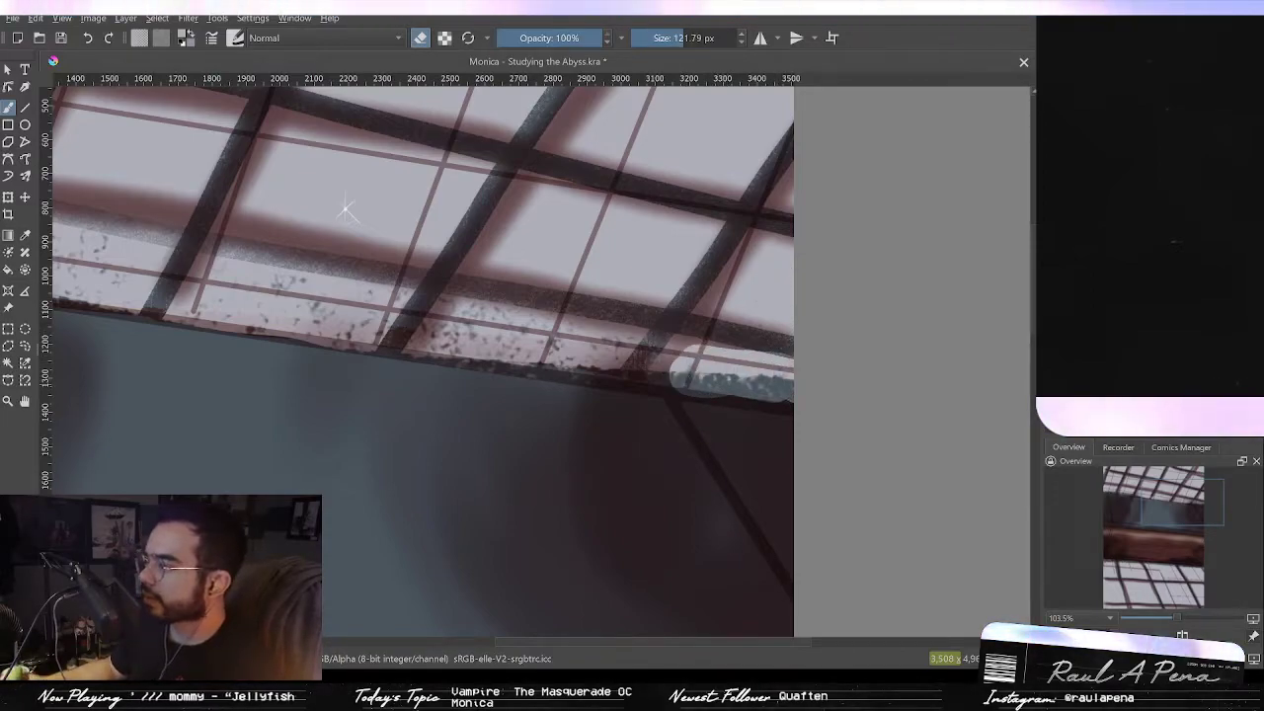
pyautogui.hotkey('ctrl', 'z')
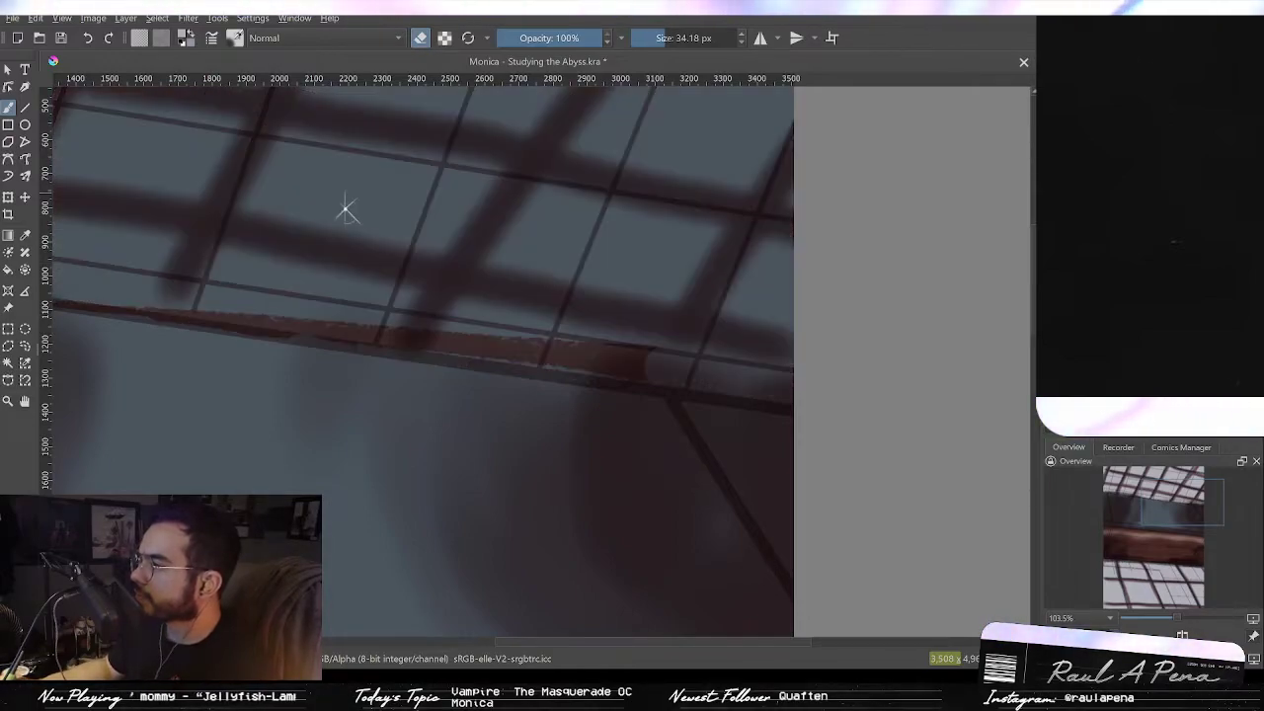
# Step: Erase a short vertical stroke at the beam's upper-right edge where it meets the window
pyautogui.press('p')
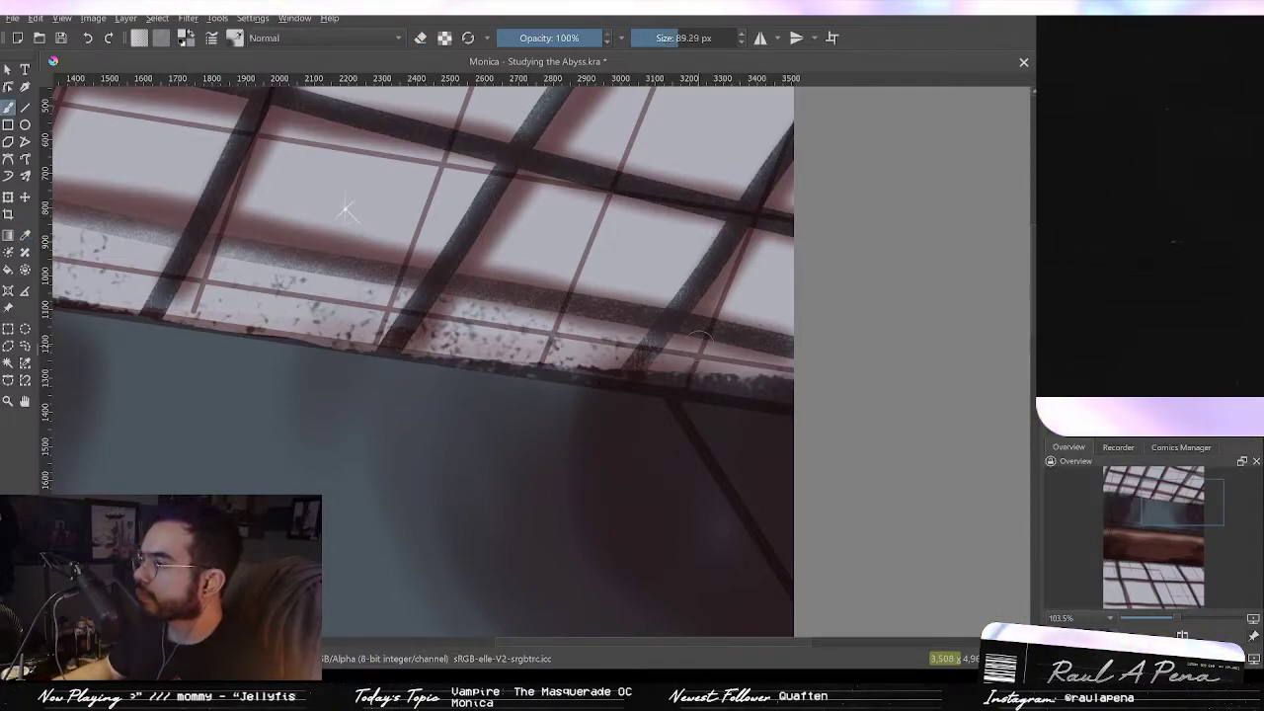
pyautogui.press('e')
pyautogui.press('e')
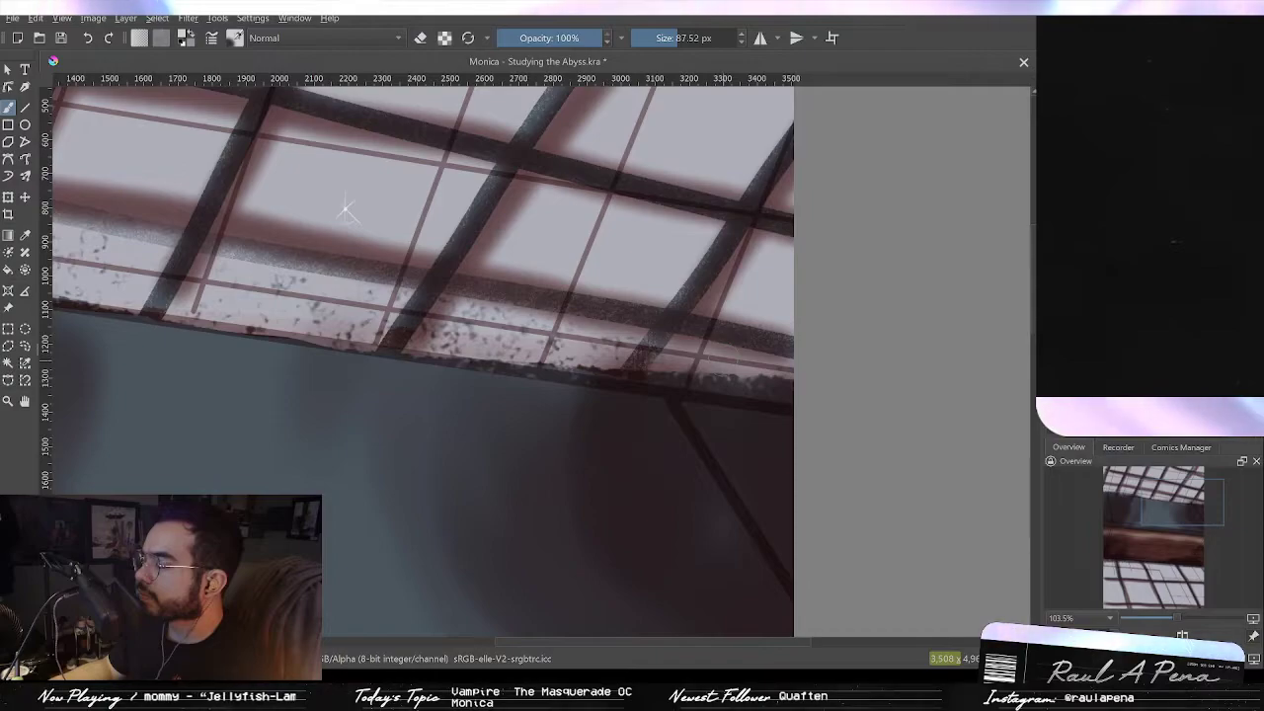
pyautogui.press('/')
pyautogui.moveTo(730, 370)
pyautogui.mouseDown()
pyautogui.moveTo(662, 359)
pyautogui.moveTo(773, 373)
pyautogui.mouseUp()
pyautogui.hotkey('ctrl', 'z')
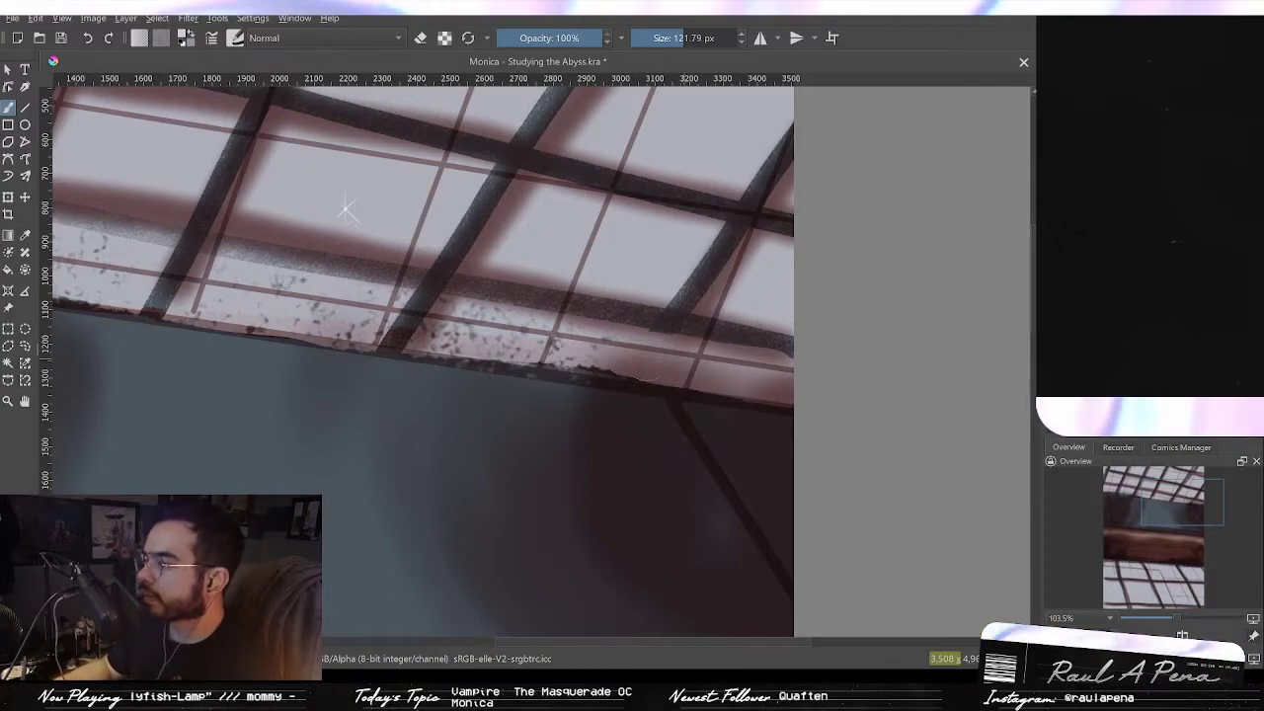
pyautogui.hotkey('ctrl', 'z')
pyautogui.moveTo(804, 366); pyautogui.dragTo(801, 333)
# Step: Erase the dark window mullions across the skylight using straight eraser lines about 310 px wide
pyautogui.press('v')
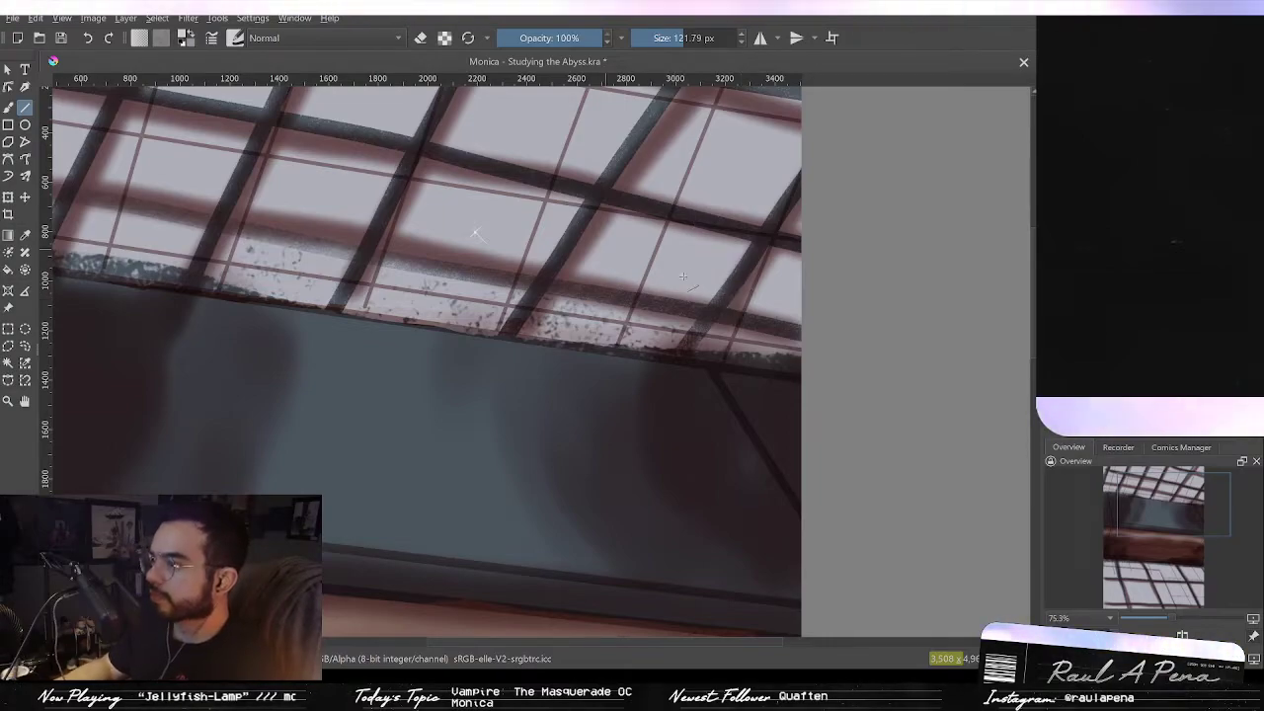
pyautogui.moveTo(797, 326)
pyautogui.mouseDown()
pyautogui.moveTo(793, 366)
pyautogui.moveTo(513, 292)
pyautogui.moveTo(223, 253)
pyautogui.moveTo(389, 136)
pyautogui.mouseUp()
pyautogui.moveTo(280, 140); pyautogui.dragTo(219, 212)
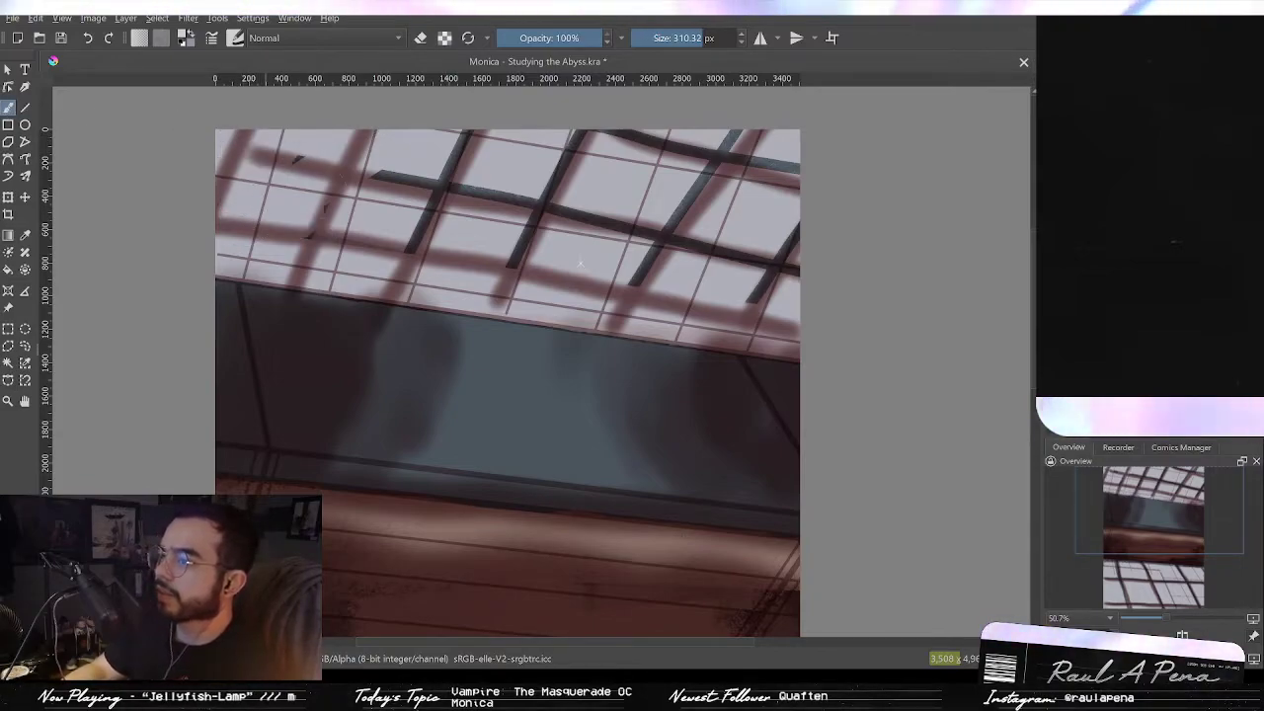
pyautogui.moveTo(348, 187); pyautogui.dragTo(393, 173)
pyautogui.moveTo(454, 140); pyautogui.dragTo(401, 235)
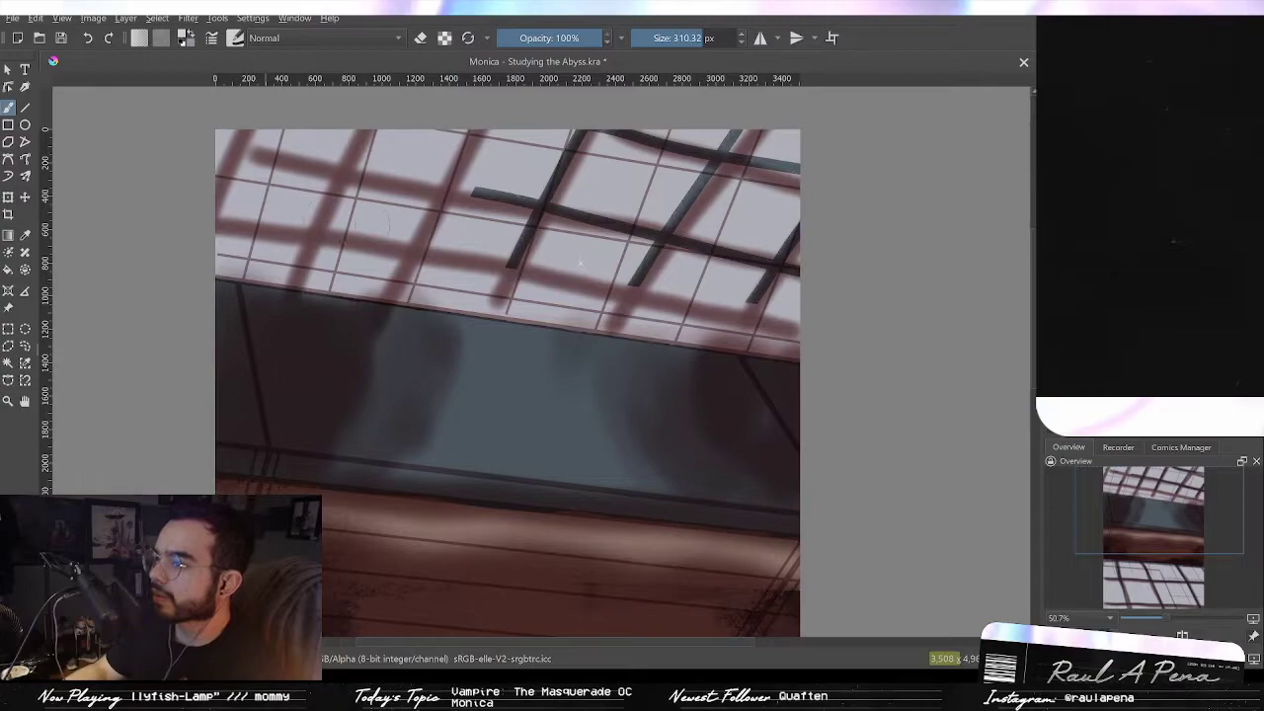
pyautogui.moveTo(551, 205); pyautogui.dragTo(521, 259)
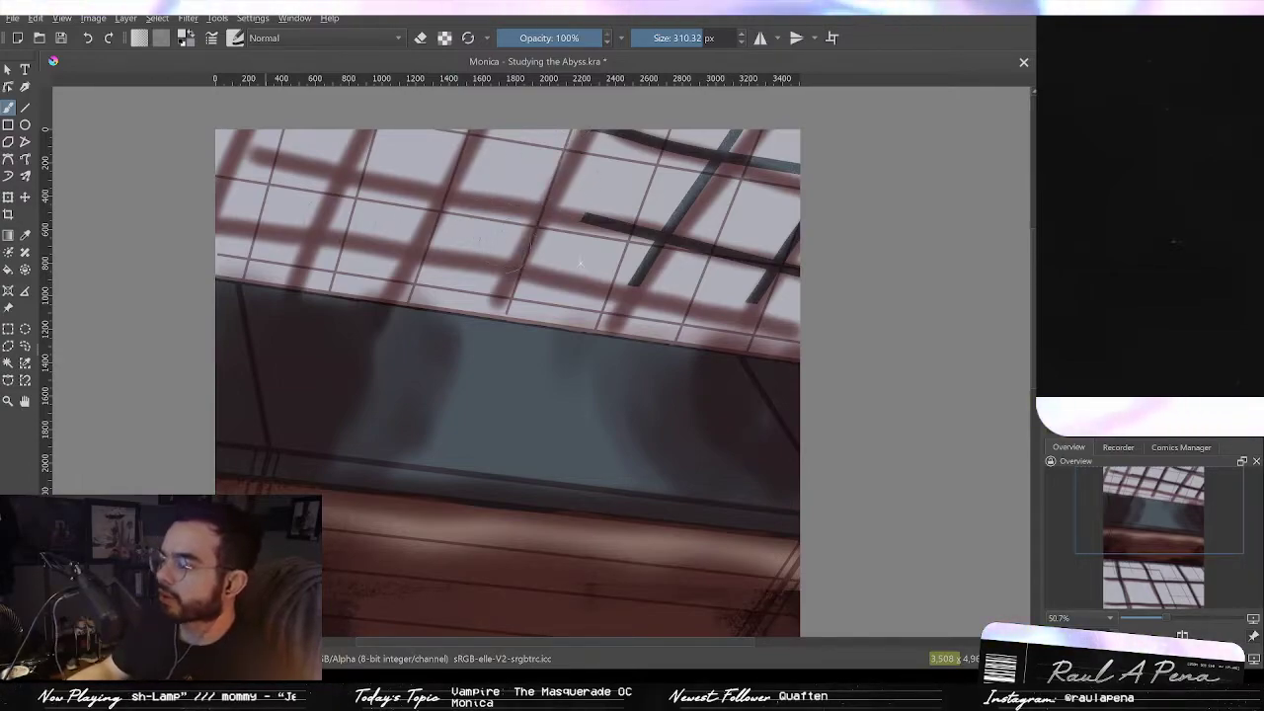
pyautogui.moveTo(583, 219)
pyautogui.mouseDown()
pyautogui.moveTo(691, 254)
pyautogui.moveTo(790, 262)
pyautogui.mouseUp()
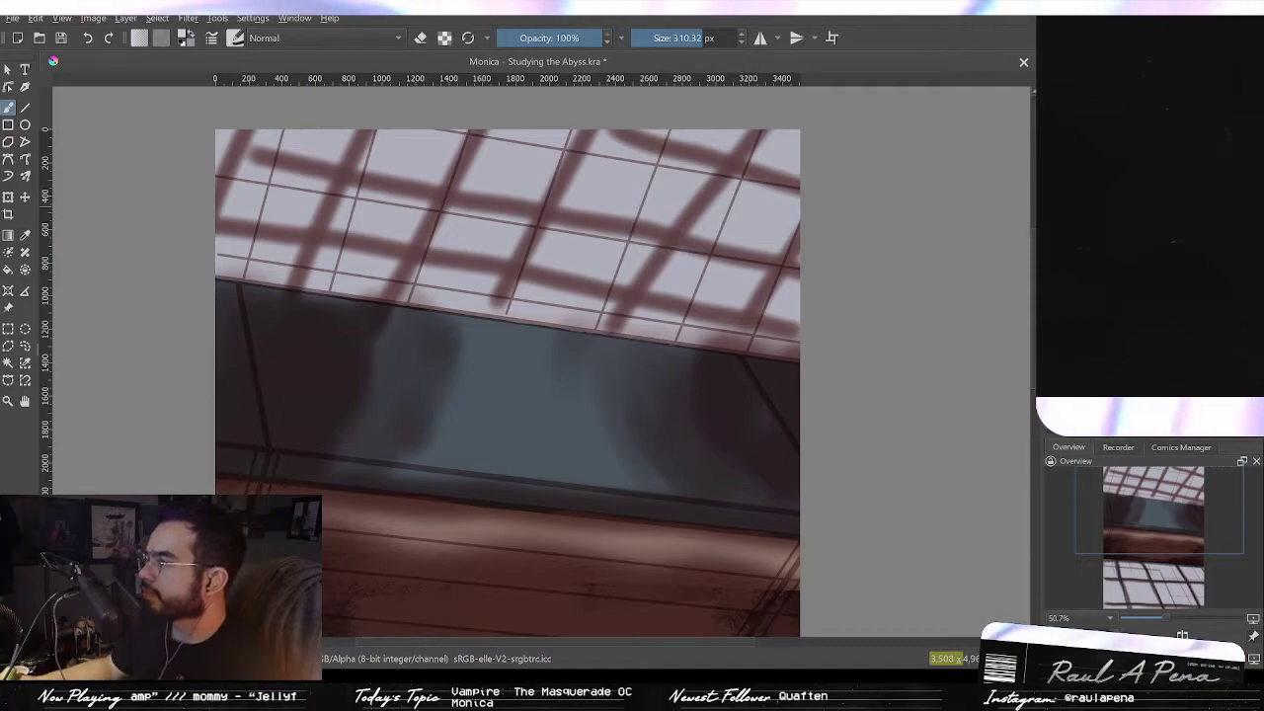
pyautogui.moveTo(729, 165)
pyautogui.mouseDown()
pyautogui.moveTo(763, 164)
pyautogui.moveTo(762, 130)
pyautogui.mouseUp()
pyautogui.hotkey('ctrl', 'z')
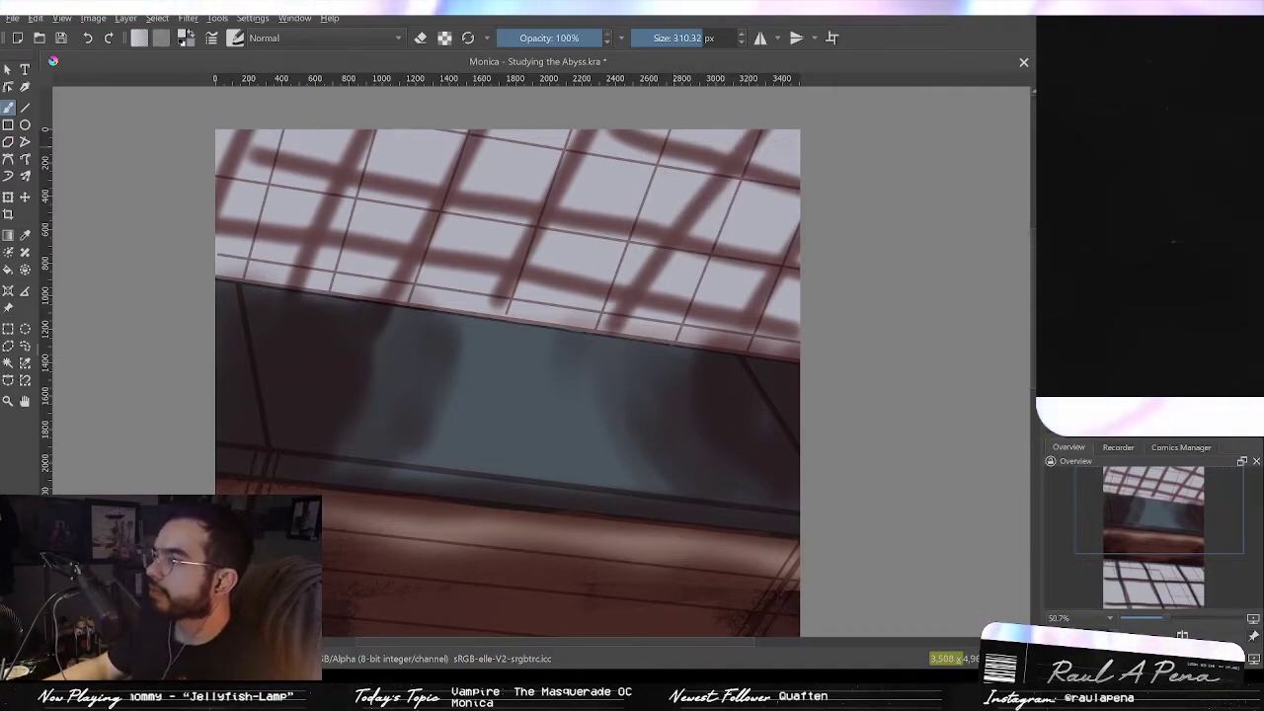
# Step: Erase part of the window shadows near the skylight's upper-right corner
pyautogui.press('m')
pyautogui.press('m')
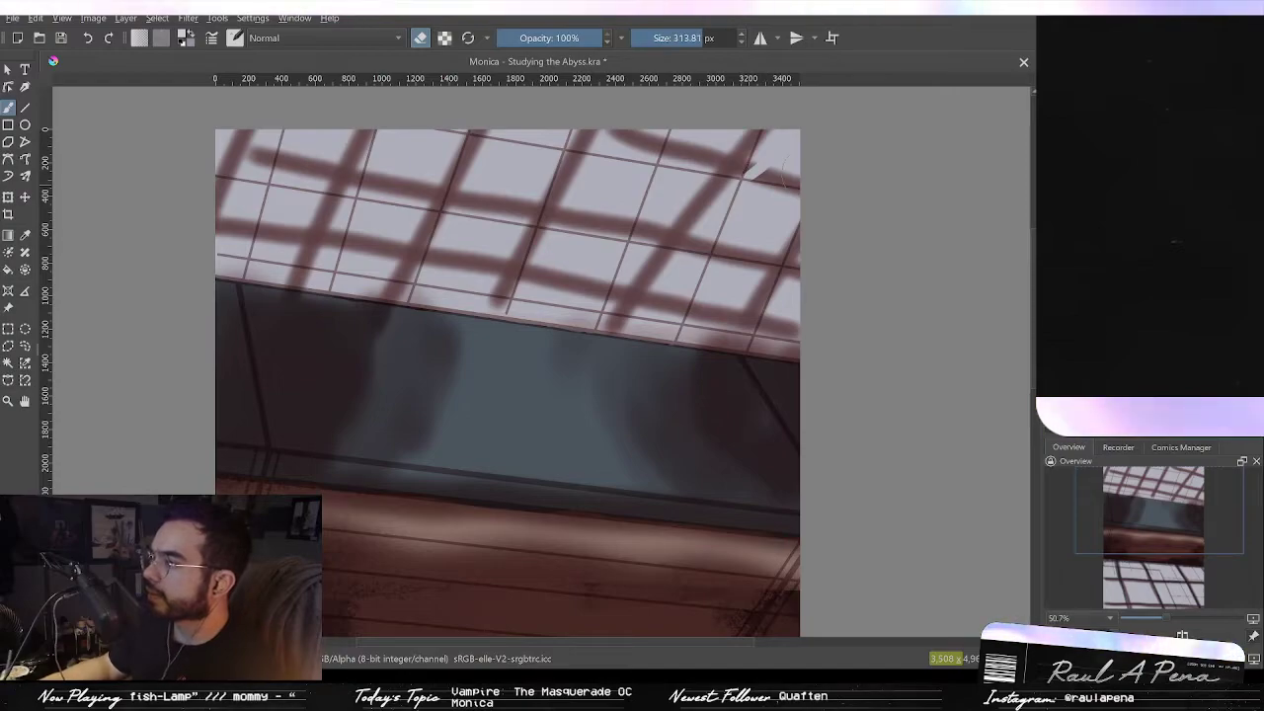
pyautogui.moveTo(751, 170); pyautogui.dragTo(687, 212)
pyautogui.moveTo(754, 241); pyautogui.dragTo(787, 327)
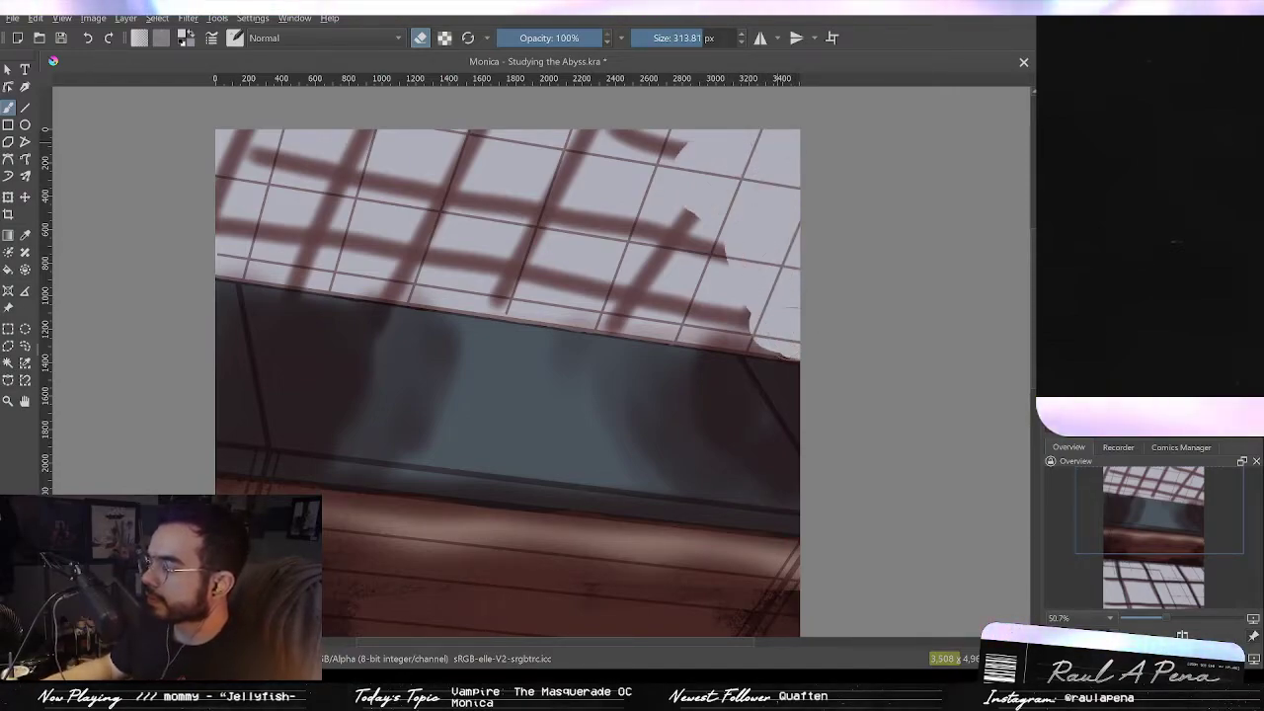
# Step: Clear the window shadow layer's contents, then step back through undo to the earlier blocked-in window strokes
pyautogui.press('Delete')
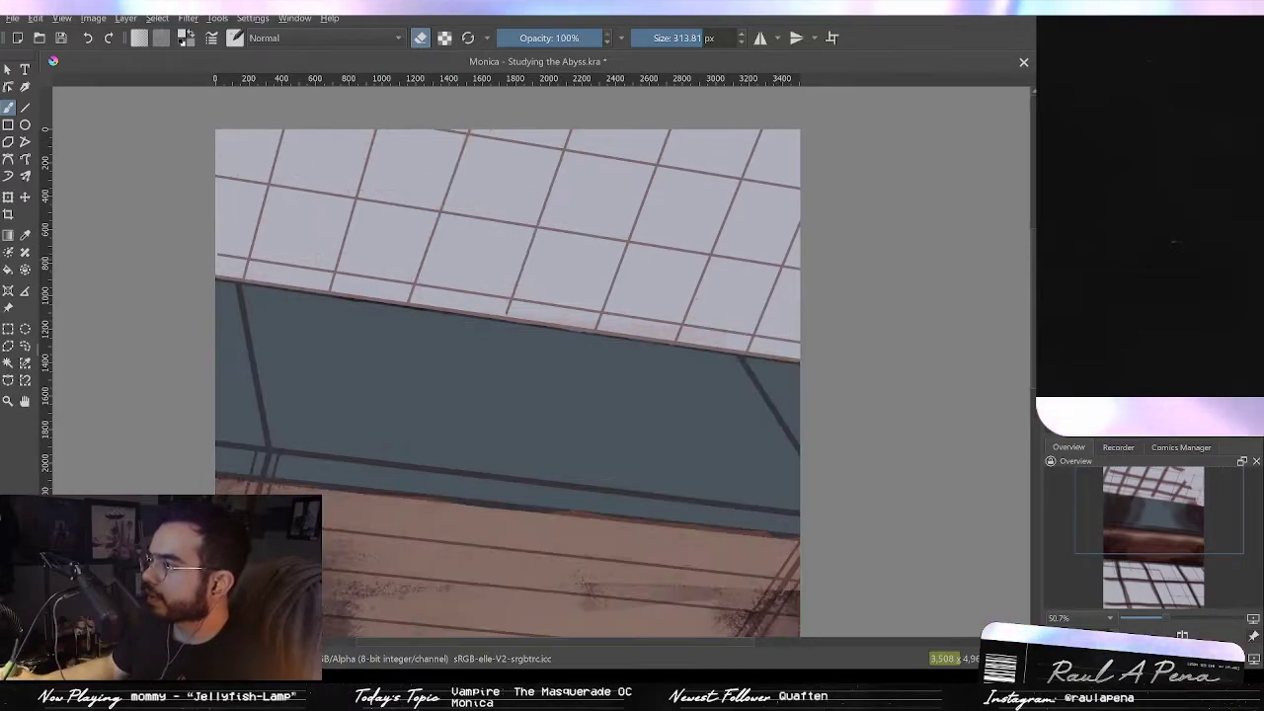
pyautogui.moveTo(771, 415)
pyautogui.mouseDown()
pyautogui.moveTo(865, 239)
pyautogui.moveTo(894, 227)
pyautogui.mouseUp()
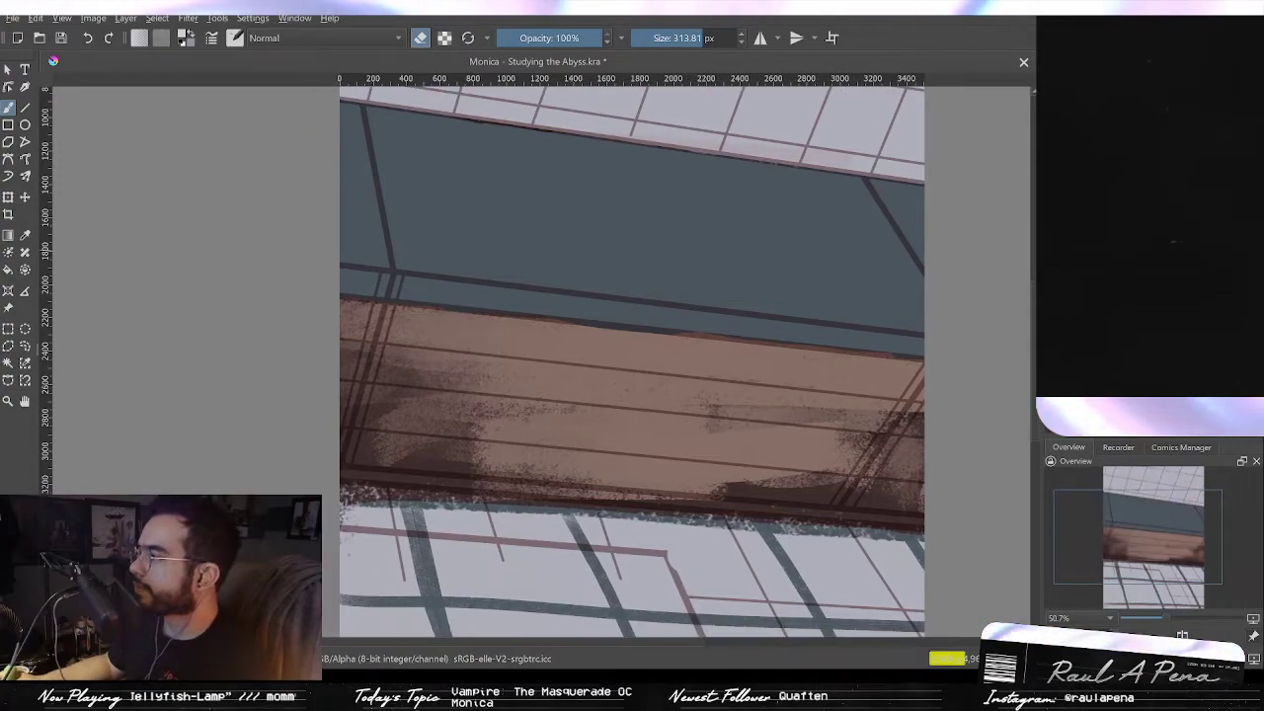
pyautogui.hotkey('ctrl', 'z')
pyautogui.hotkey('ctrl', 'shift', 'z')
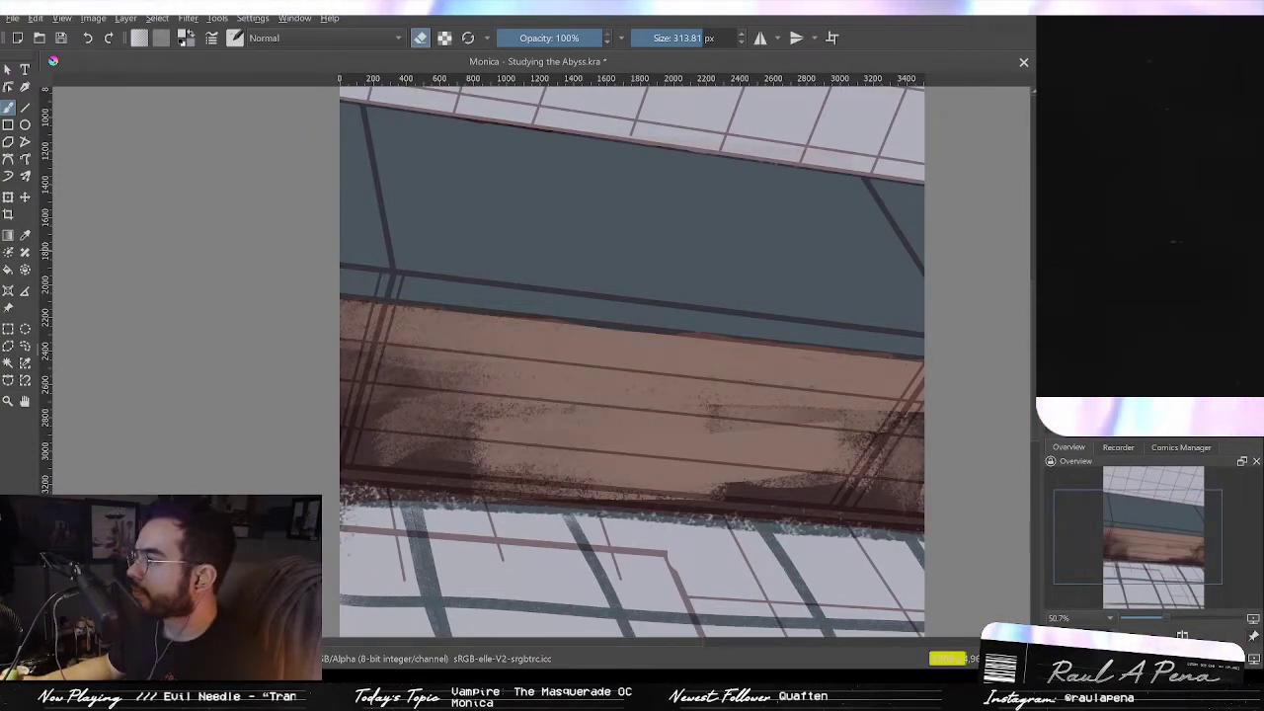
pyautogui.hotkey('ctrl', 'z')
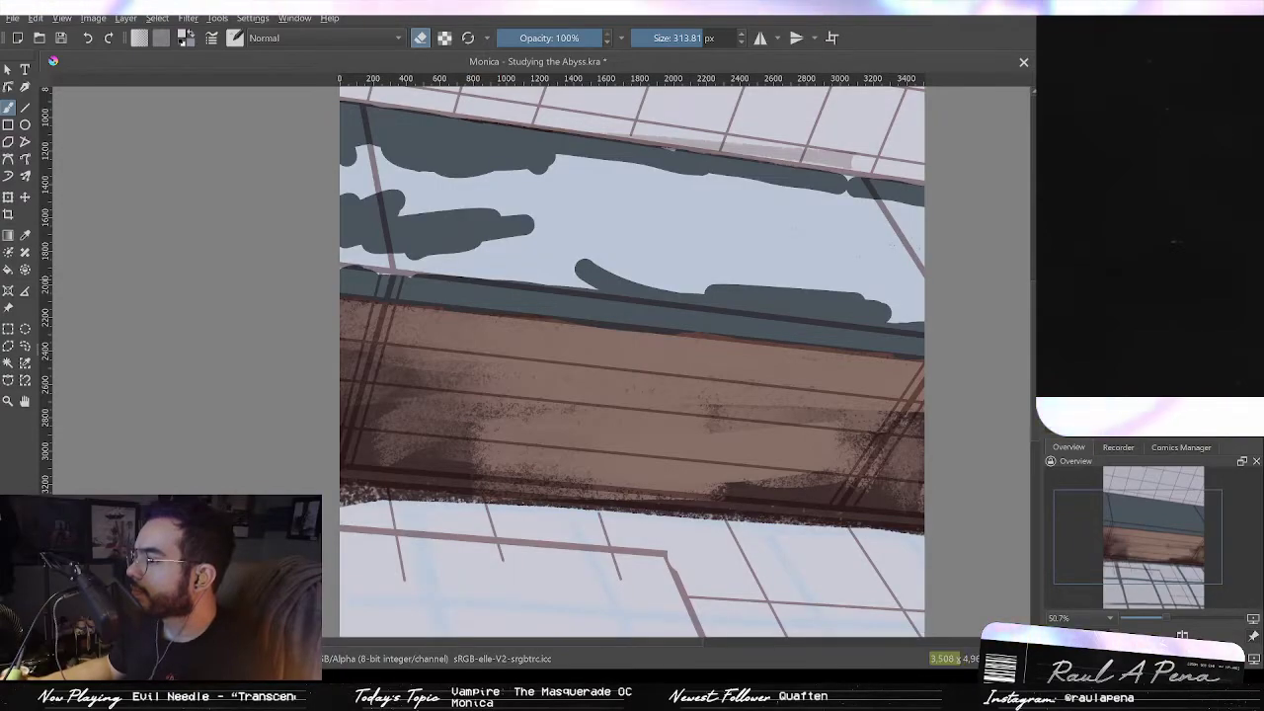
# Step: Paint the skylight's window glass solid dark grey with large brush strokes, filling the remaining gaps
pyautogui.moveTo(922, 308); pyautogui.dragTo(939, 325)
pyautogui.moveTo(754, 339); pyautogui.dragTo(762, 282)
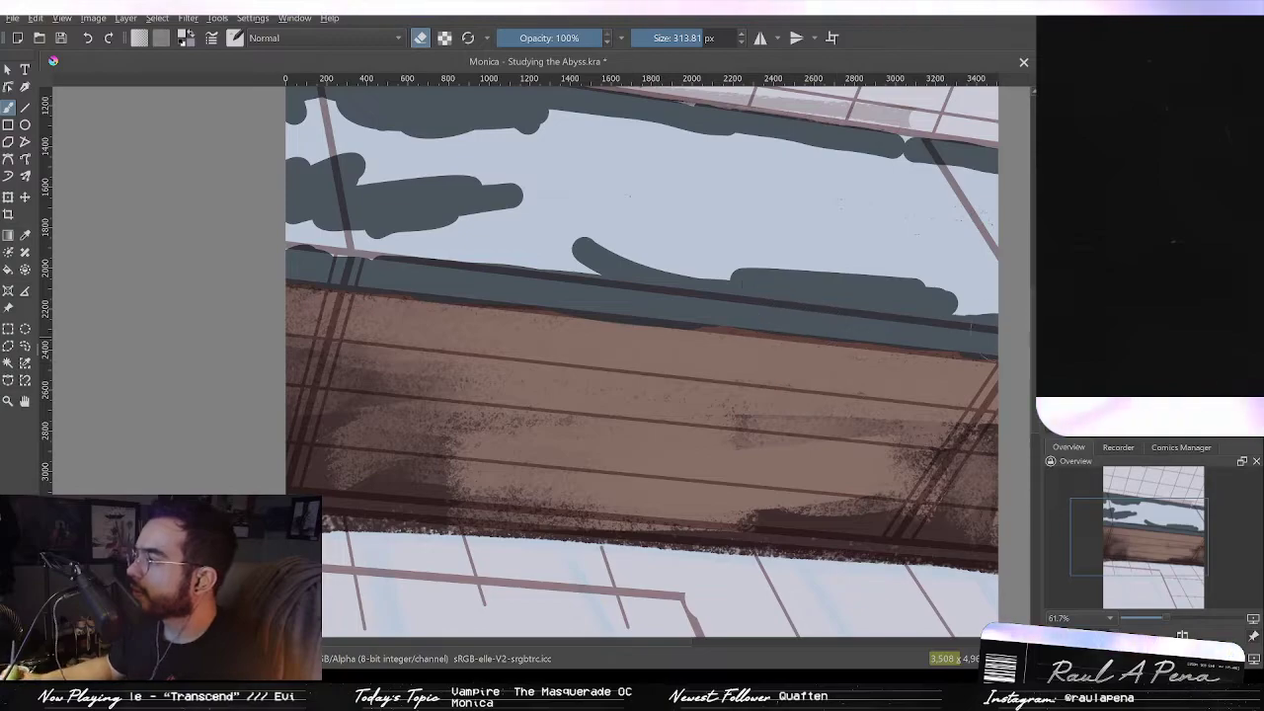
pyautogui.click(892, 289)
pyautogui.press('b')
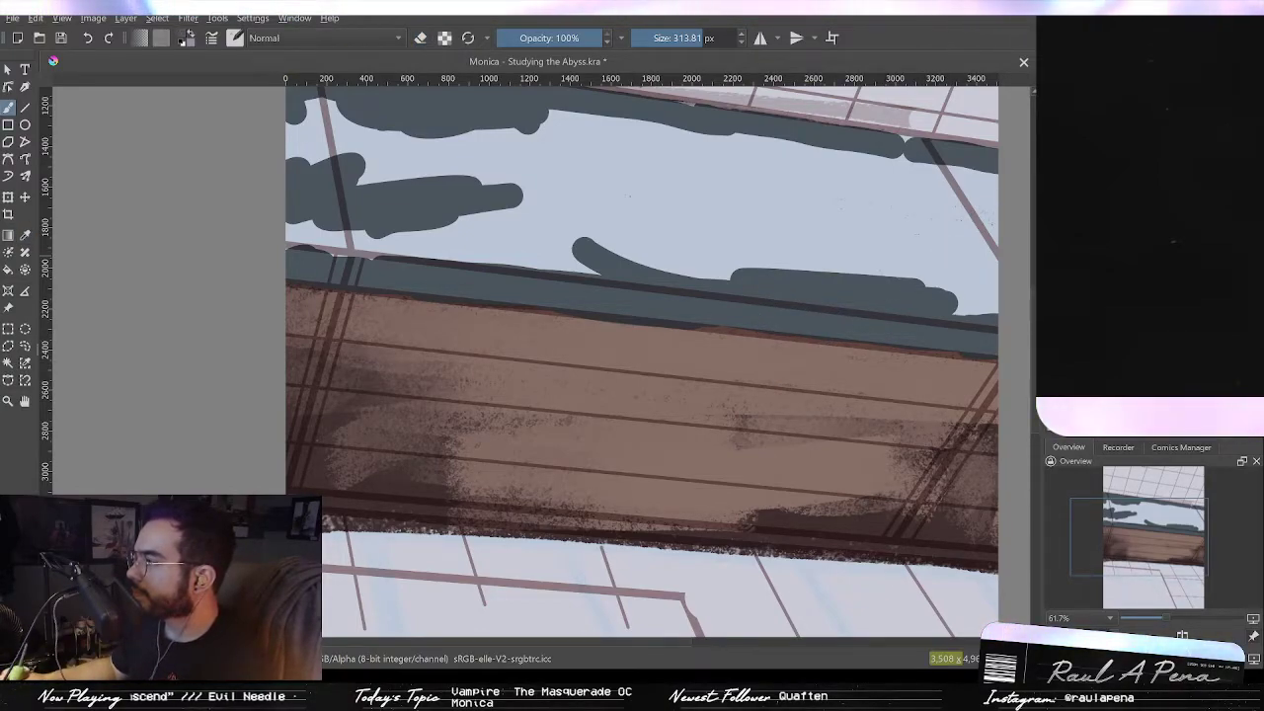
pyautogui.moveTo(951, 287); pyautogui.dragTo(949, 287)
pyautogui.moveTo(790, 207)
pyautogui.mouseDown()
pyautogui.moveTo(964, 295)
pyautogui.moveTo(966, 225)
pyautogui.moveTo(943, 212)
pyautogui.moveTo(953, 188)
pyautogui.moveTo(834, 163)
pyautogui.mouseUp()
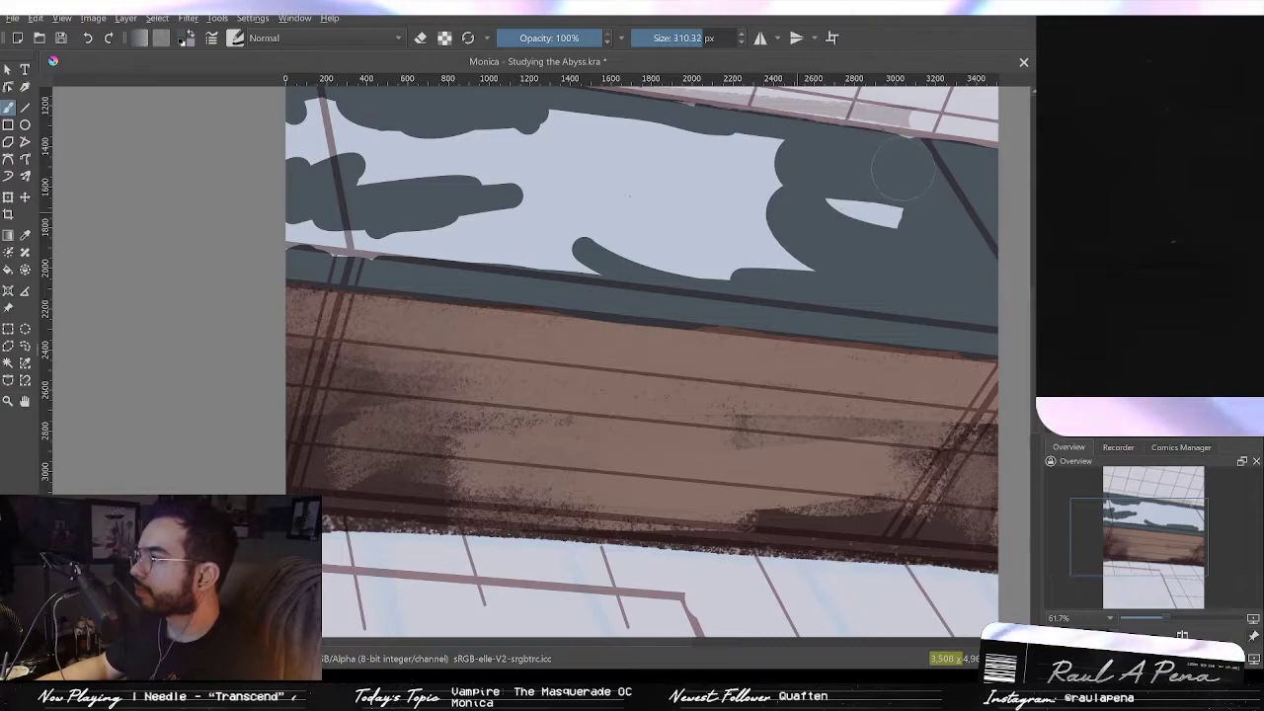
pyautogui.moveTo(790, 227)
pyautogui.mouseDown()
pyautogui.moveTo(632, 248)
pyautogui.moveTo(343, 249)
pyautogui.moveTo(423, 279)
pyautogui.moveTo(486, 363)
pyautogui.mouseUp()
pyautogui.moveTo(376, 241)
pyautogui.mouseDown()
pyautogui.moveTo(518, 266)
pyautogui.moveTo(800, 265)
pyautogui.moveTo(771, 264)
pyautogui.mouseUp()
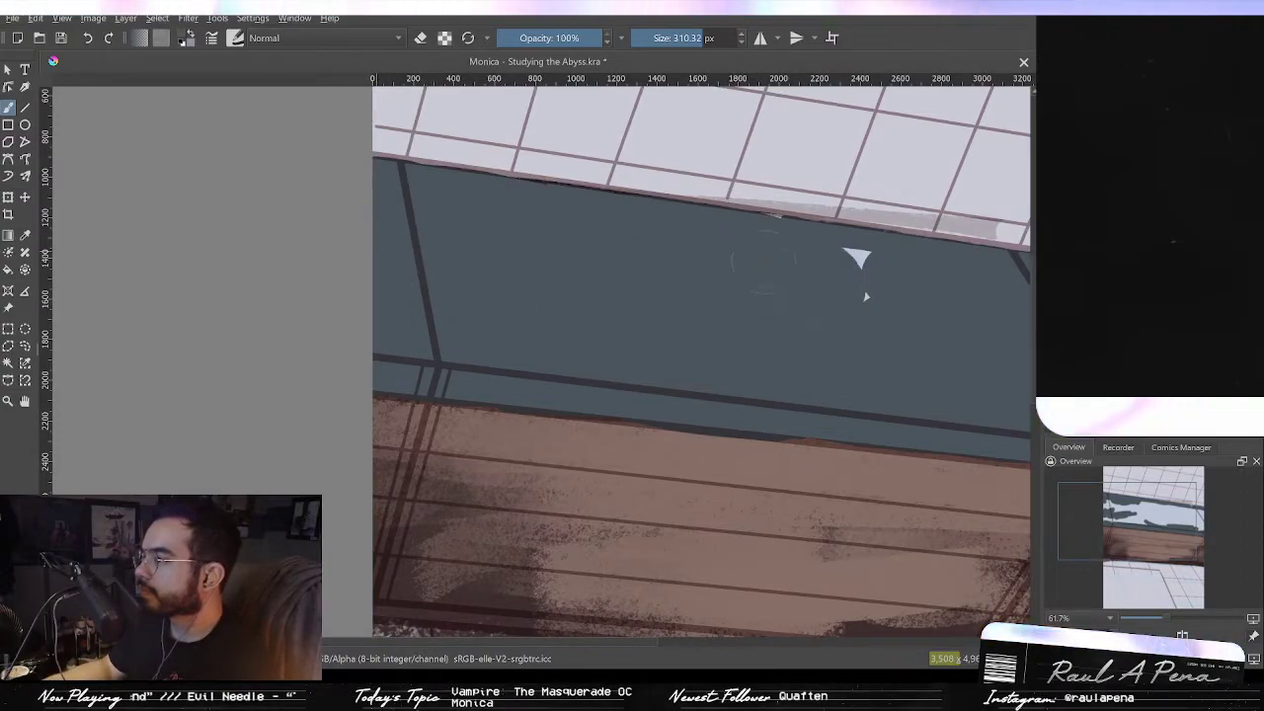
pyautogui.moveTo(867, 326); pyautogui.dragTo(875, 349)
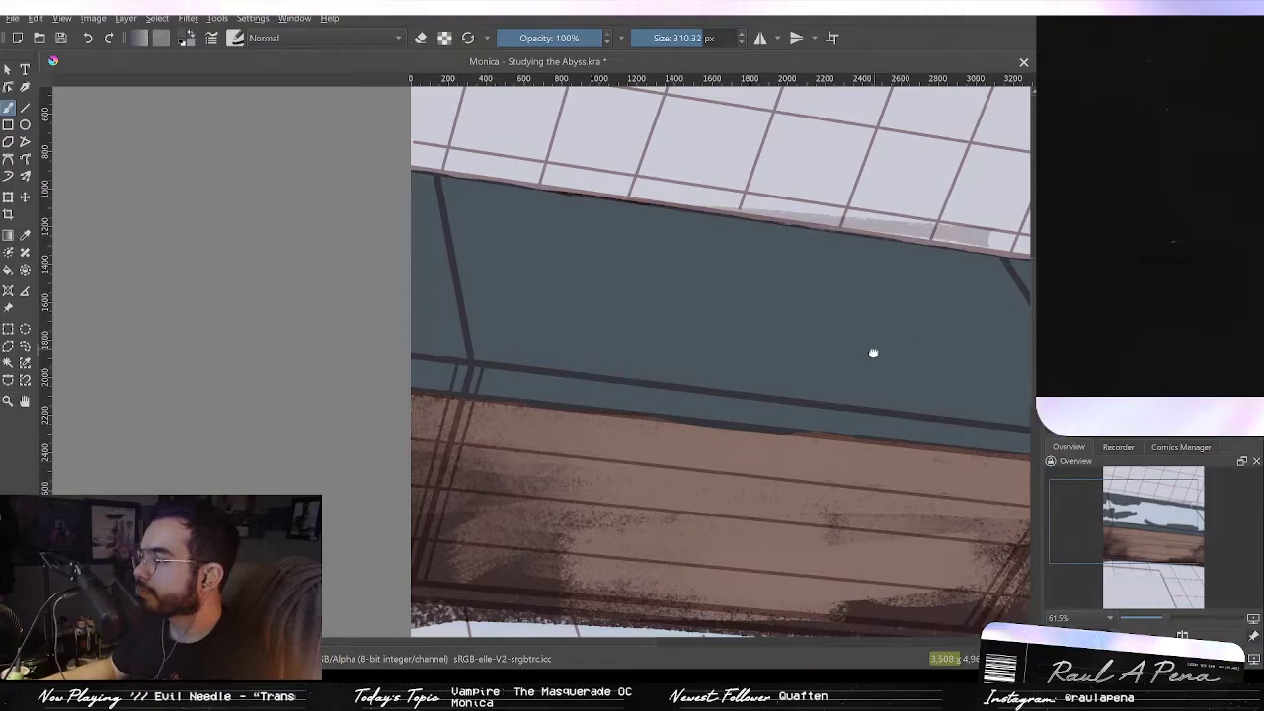
# Step: Paint the ceiling beam solid dark brown using straight-line and freehand brush strokes
pyautogui.moveTo(802, 333); pyautogui.dragTo(683, 256)
pyautogui.click(25, 107)
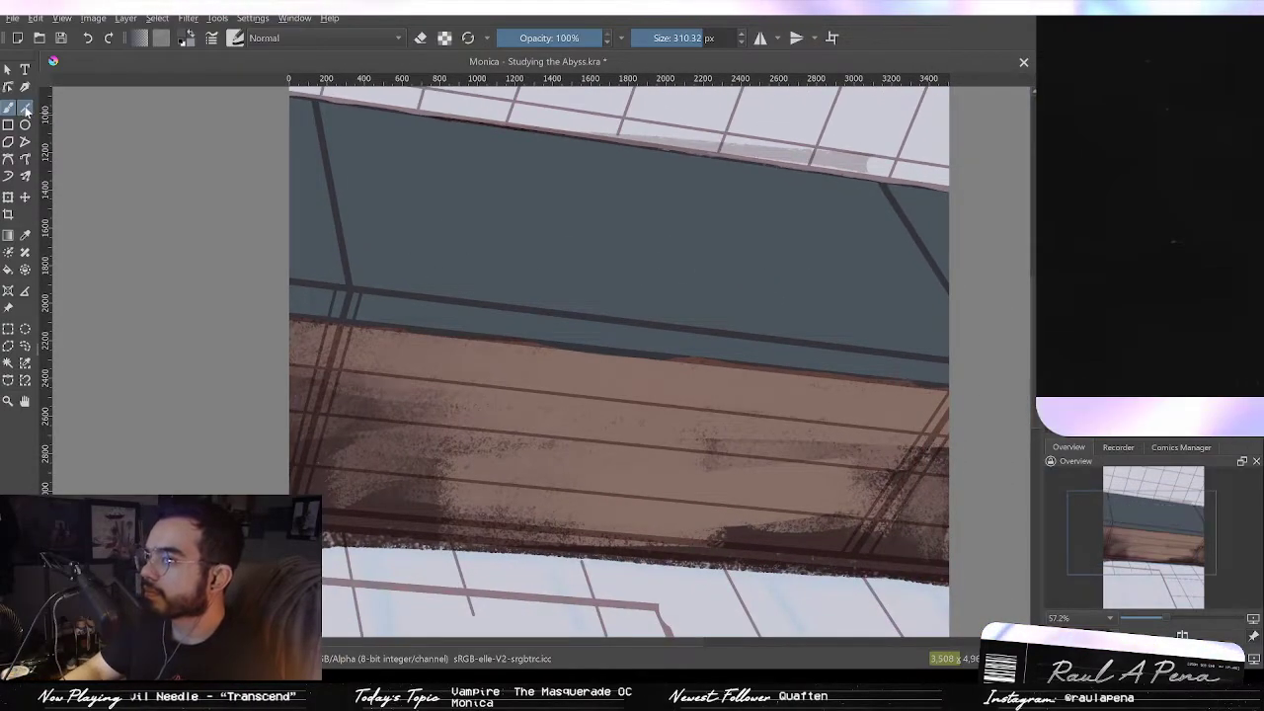
pyautogui.moveTo(298, 288); pyautogui.dragTo(954, 362)
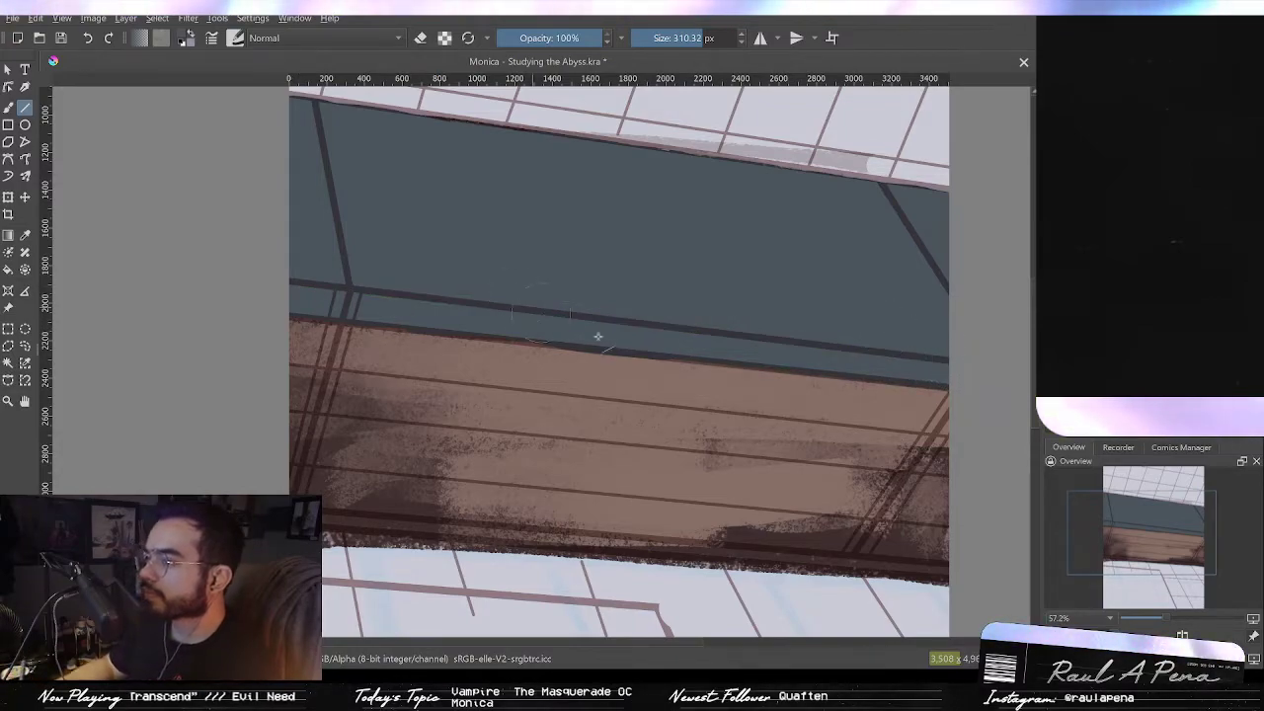
pyautogui.press('b')
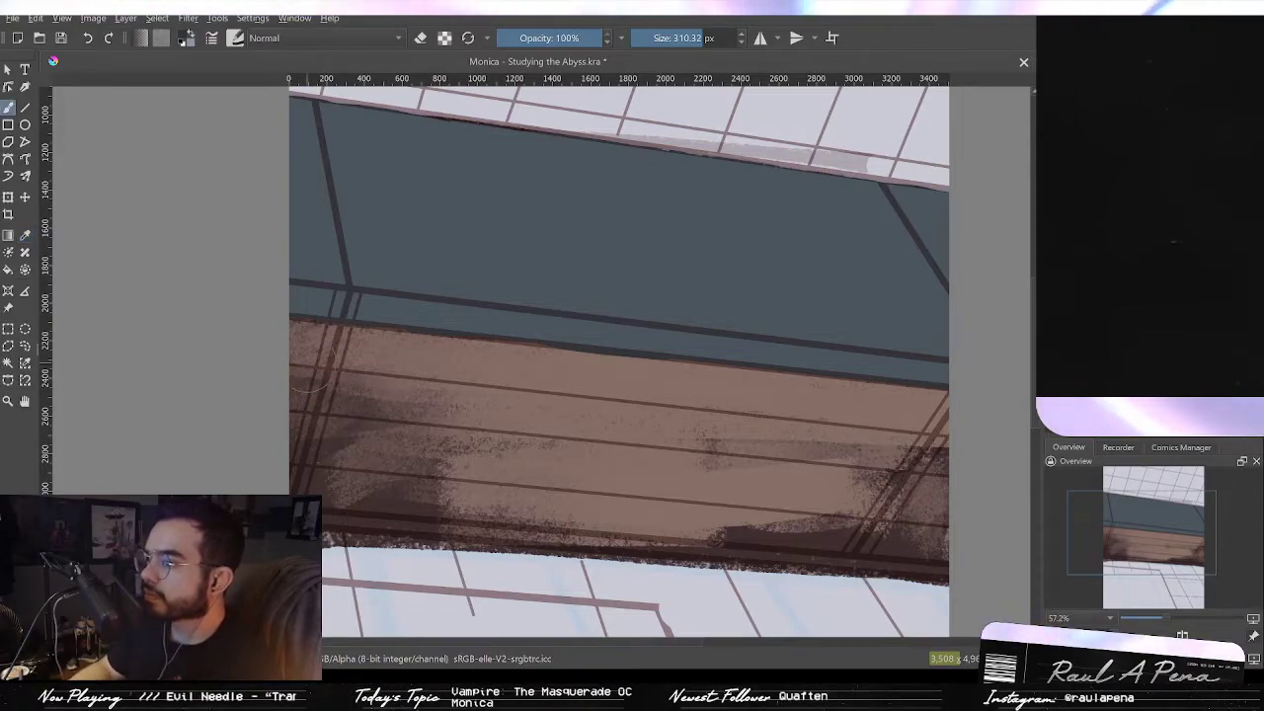
pyautogui.moveTo(292, 327)
pyautogui.mouseDown()
pyautogui.moveTo(314, 344)
pyautogui.moveTo(864, 424)
pyautogui.mouseUp()
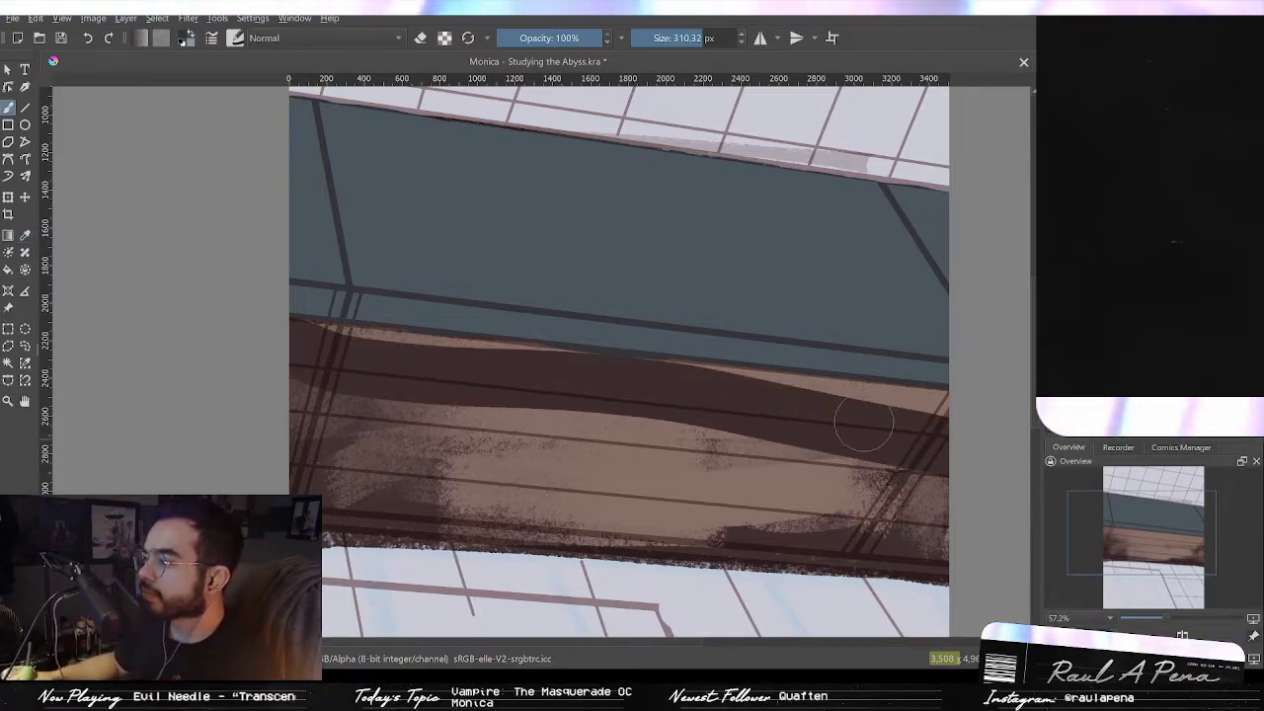
pyautogui.click(25, 107)
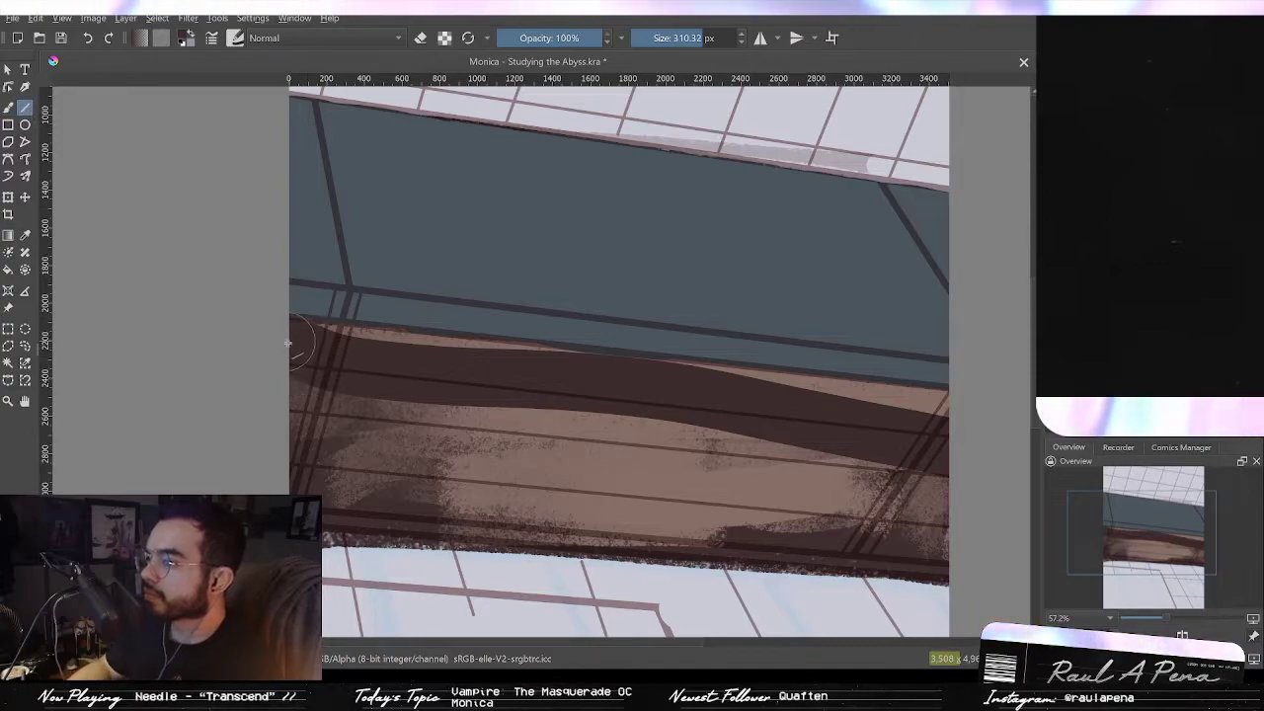
pyautogui.moveTo(290, 346); pyautogui.dragTo(941, 432)
pyautogui.moveTo(944, 496); pyautogui.dragTo(938, 531)
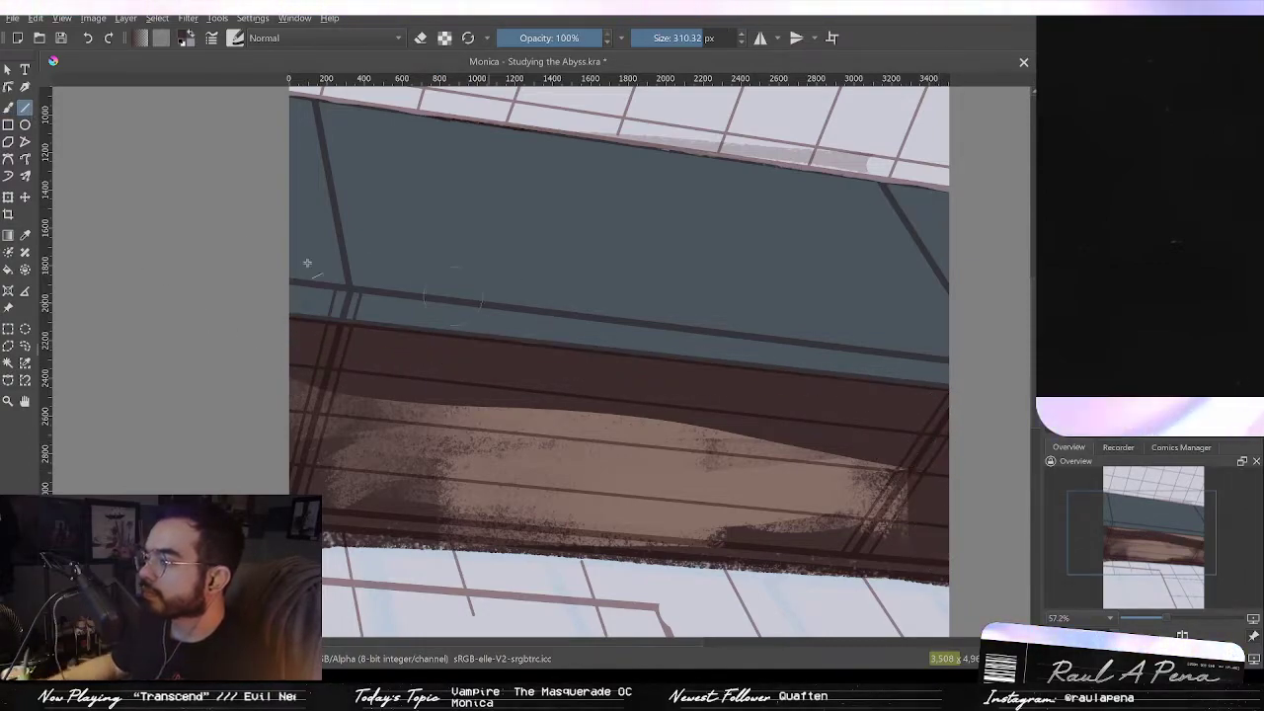
pyautogui.click(14, 110)
pyautogui.moveTo(297, 377)
pyautogui.mouseDown()
pyautogui.moveTo(301, 430)
pyautogui.moveTo(337, 453)
pyautogui.moveTo(378, 407)
pyautogui.moveTo(407, 409)
pyautogui.moveTo(371, 467)
pyautogui.moveTo(398, 482)
pyautogui.moveTo(531, 458)
pyautogui.moveTo(419, 489)
pyautogui.moveTo(337, 487)
pyautogui.moveTo(642, 519)
pyautogui.moveTo(453, 497)
pyautogui.moveTo(601, 507)
pyautogui.mouseUp()
pyautogui.moveTo(493, 509)
pyautogui.mouseDown()
pyautogui.moveTo(878, 532)
pyautogui.moveTo(941, 489)
pyautogui.moveTo(669, 489)
pyautogui.moveTo(688, 417)
pyautogui.moveTo(563, 436)
pyautogui.moveTo(423, 428)
pyautogui.moveTo(330, 447)
pyautogui.moveTo(393, 502)
pyautogui.moveTo(768, 530)
pyautogui.mouseUp()
pyautogui.moveTo(672, 518); pyautogui.dragTo(724, 397)
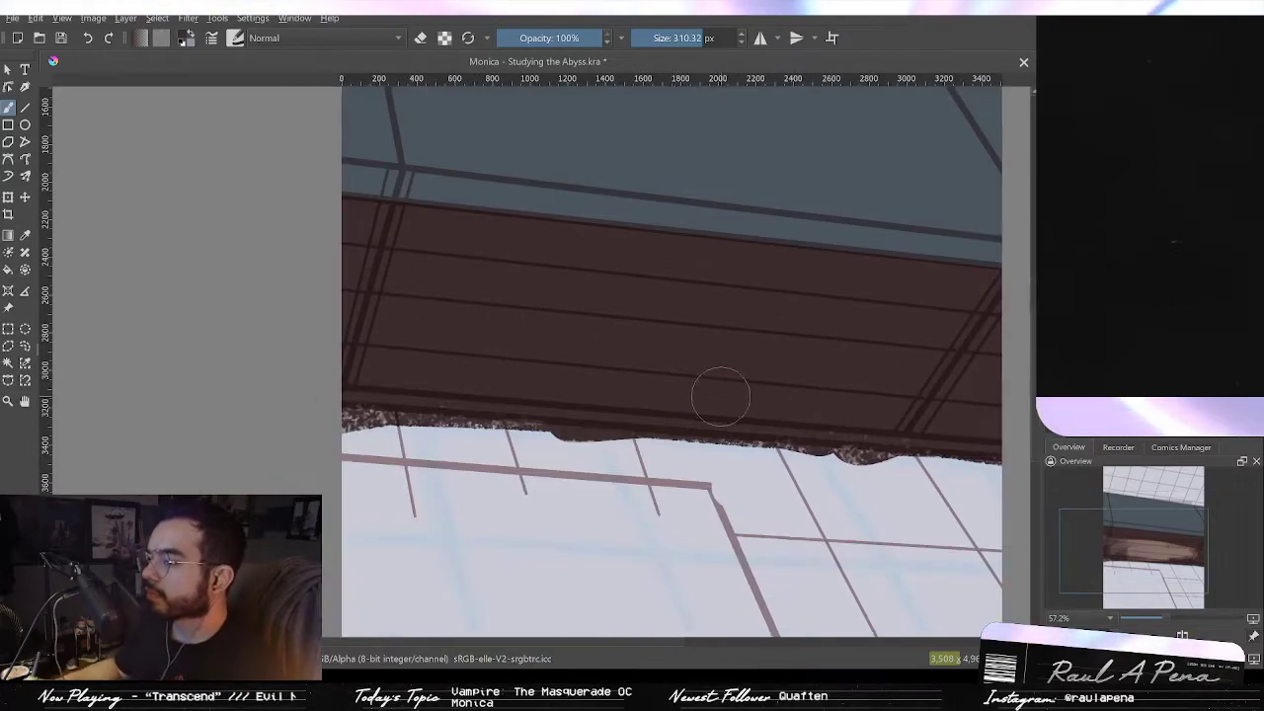
# Step: Straighten the beam's lower edge by erasing along it with straight eraser lines
pyautogui.moveTo(375, 393)
pyautogui.mouseDown()
pyautogui.moveTo(514, 386)
pyautogui.moveTo(691, 411)
pyautogui.moveTo(951, 369)
pyautogui.moveTo(1002, 449)
pyautogui.moveTo(886, 441)
pyautogui.mouseUp()
pyautogui.click(25, 106)
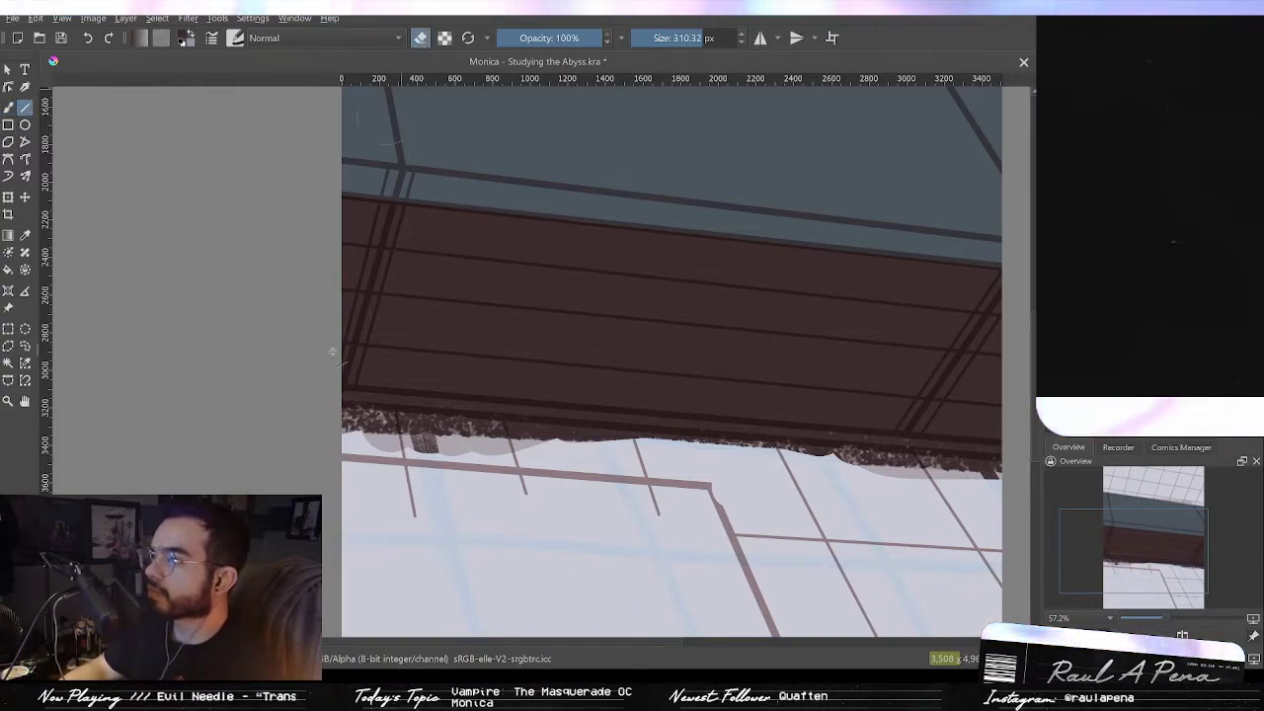
pyautogui.moveTo(341, 431)
pyautogui.mouseDown()
pyautogui.moveTo(1011, 523)
pyautogui.moveTo(998, 489)
pyautogui.moveTo(869, 491)
pyautogui.mouseUp()
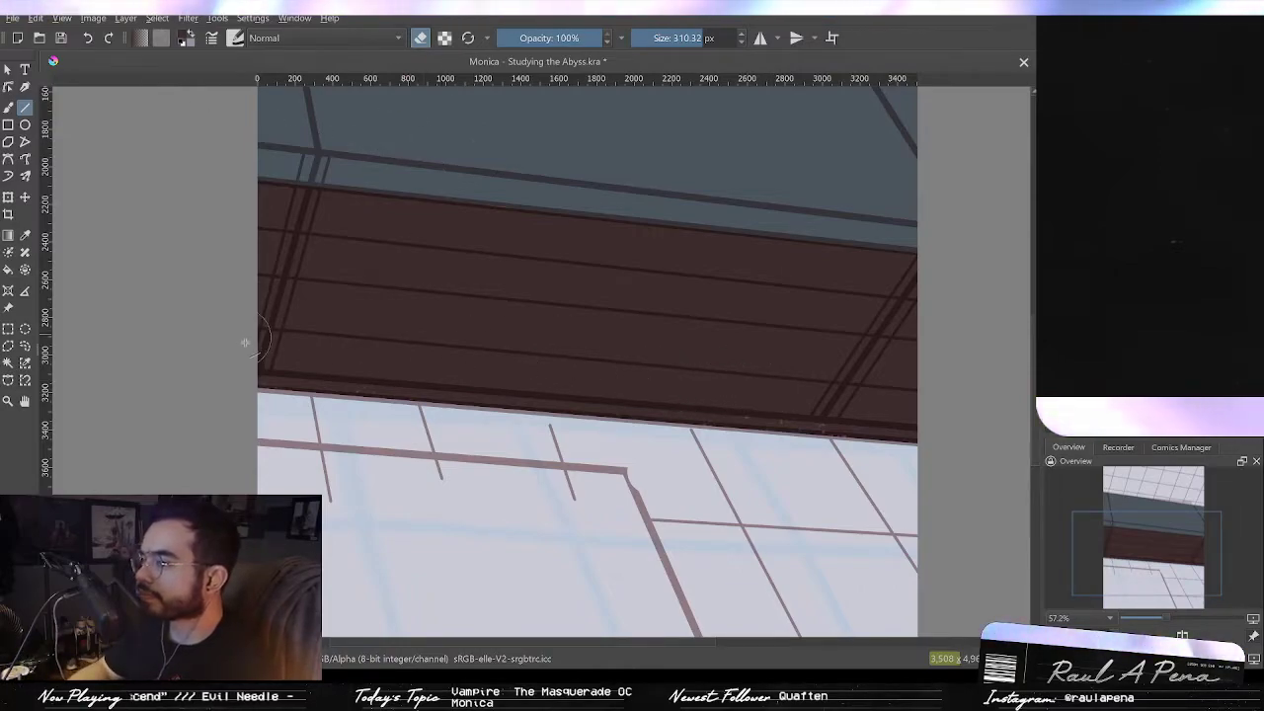
pyautogui.moveTo(259, 356); pyautogui.dragTo(925, 415)
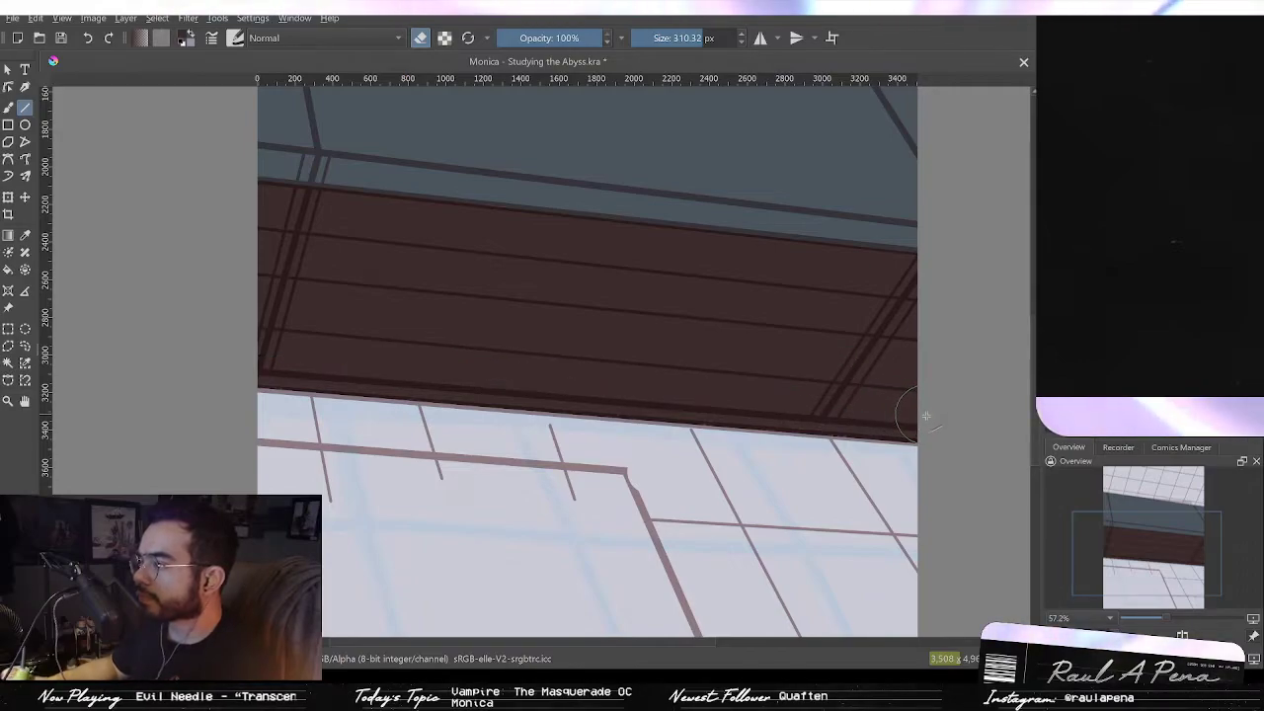
pyautogui.moveTo(903, 370)
pyautogui.mouseDown()
pyautogui.moveTo(906, 408)
pyautogui.moveTo(866, 530)
pyautogui.moveTo(879, 475)
pyautogui.moveTo(881, 510)
pyautogui.moveTo(926, 455)
pyautogui.mouseUp()
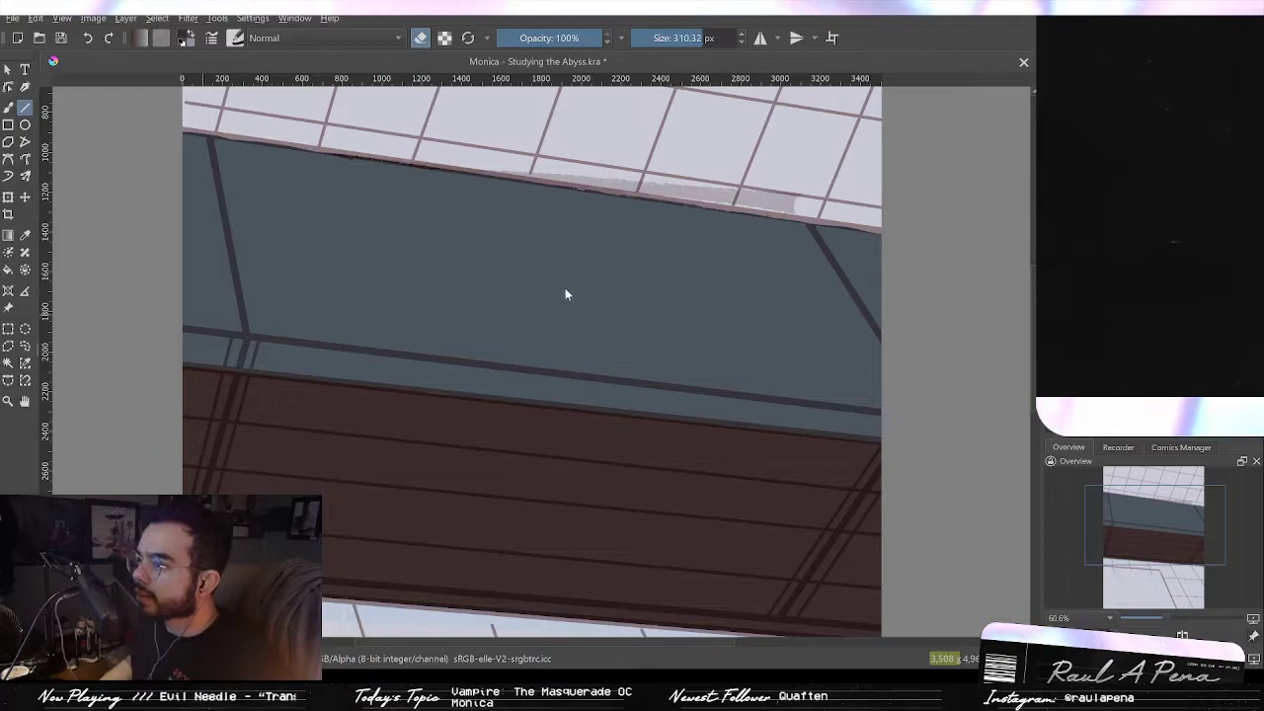
# Step: Compare the beam and window states through undo, redo and a cleared layer, ending with one further undo
pyautogui.click(696, 458)
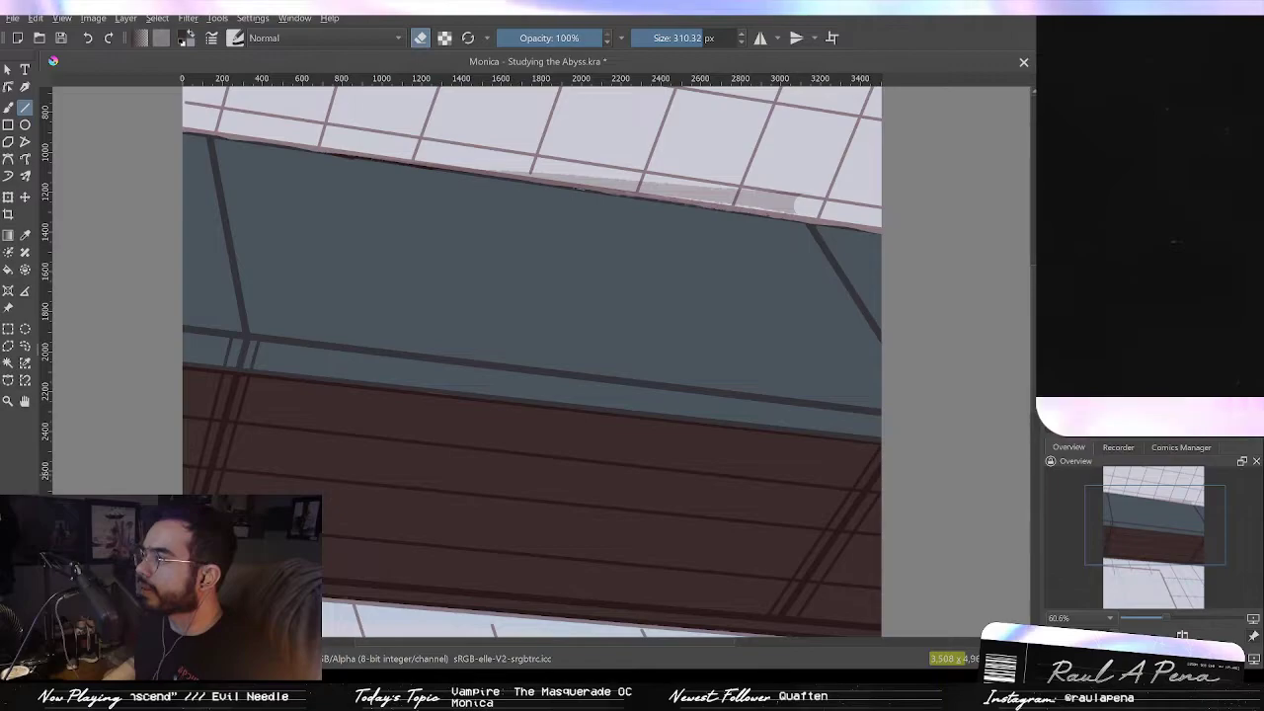
pyautogui.hotkey('ctrl', 'z')
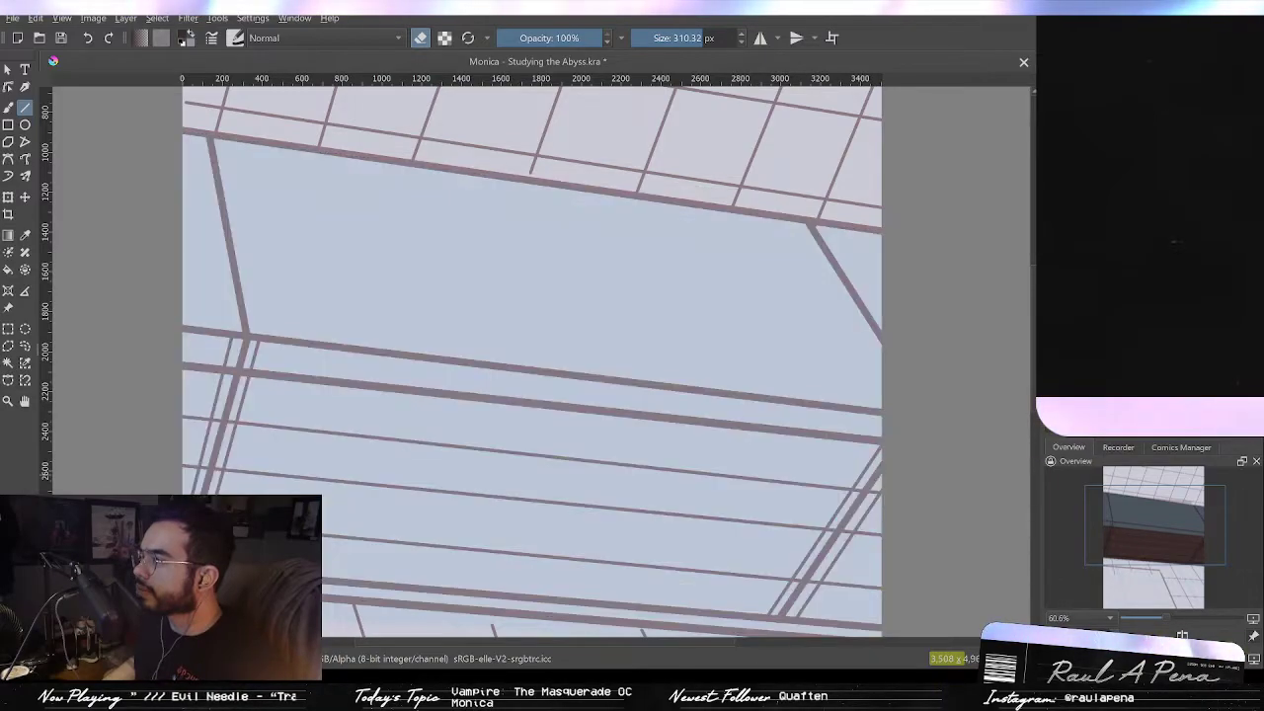
pyautogui.hotkey('ctrl', 'shift', 'z')
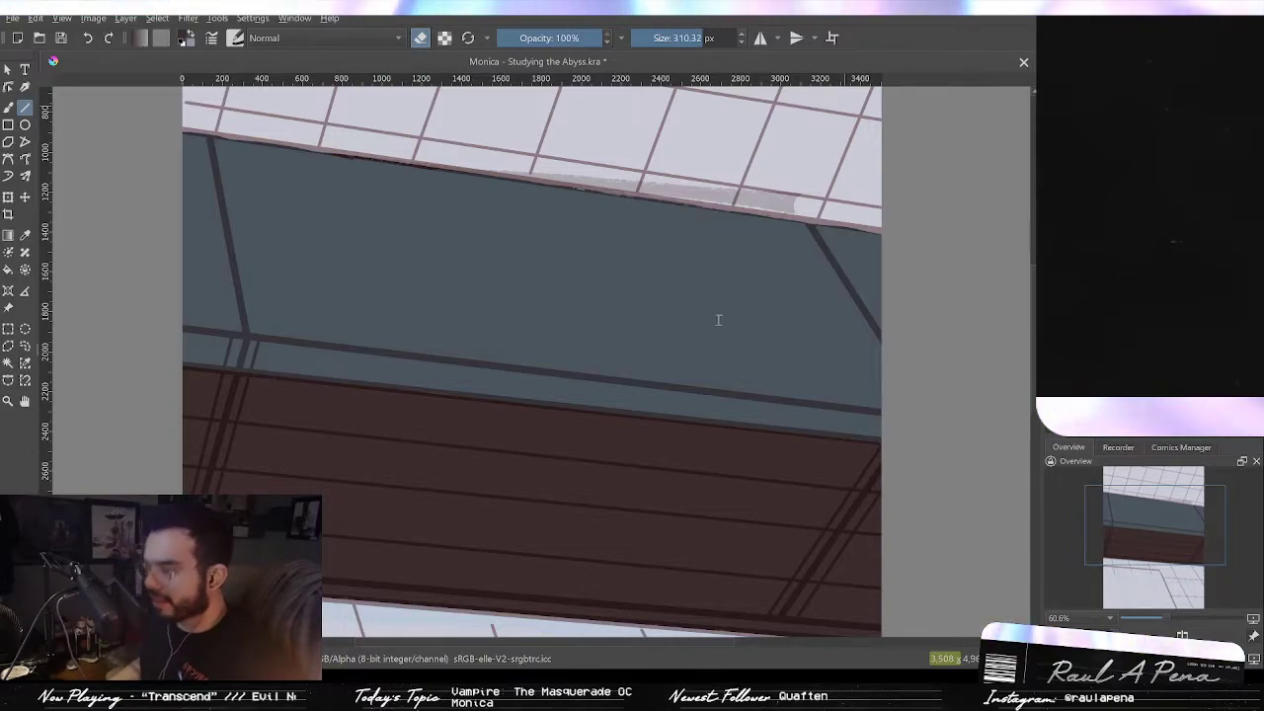
pyautogui.click(840, 381)
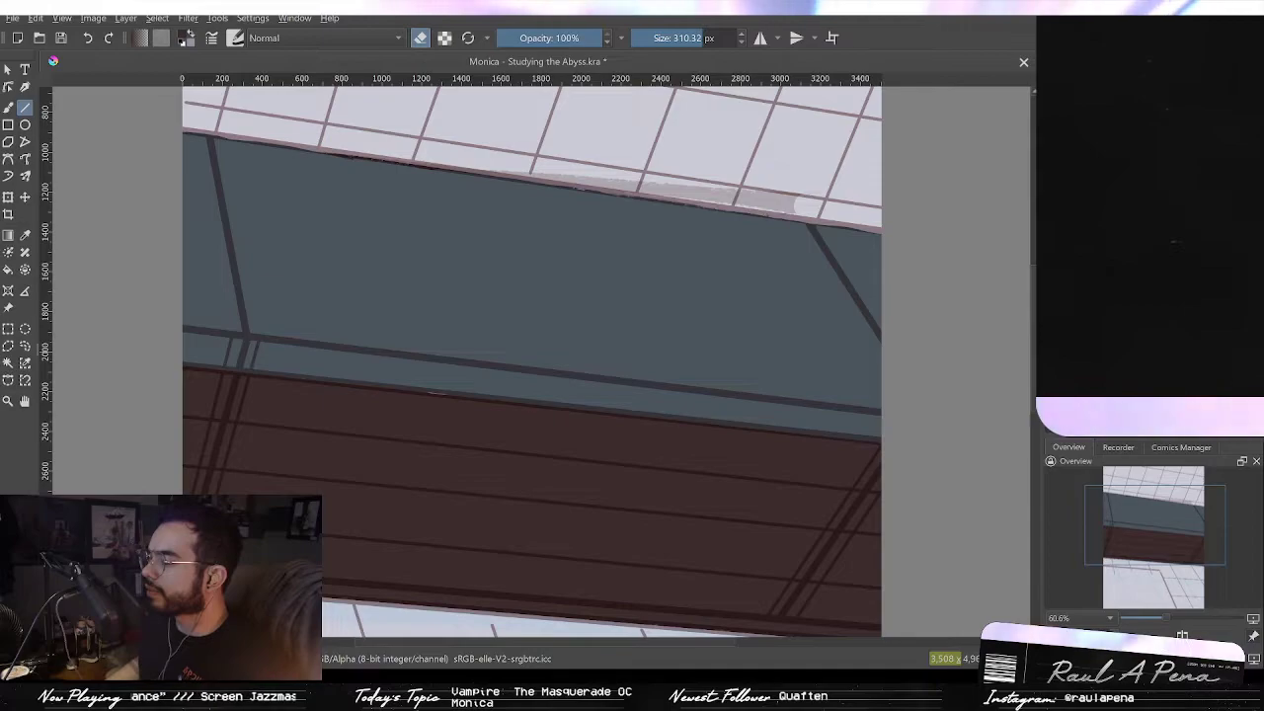
pyautogui.press('Delete')
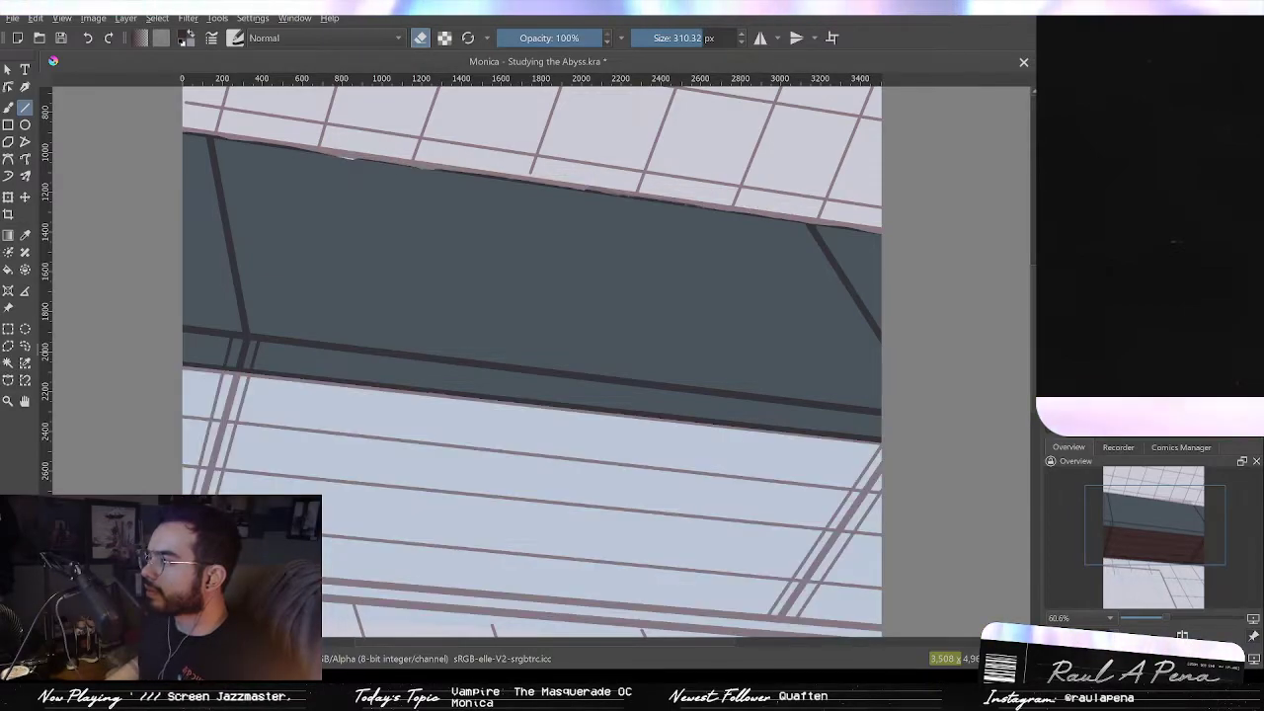
pyautogui.hotkey('ctrl', 'z')
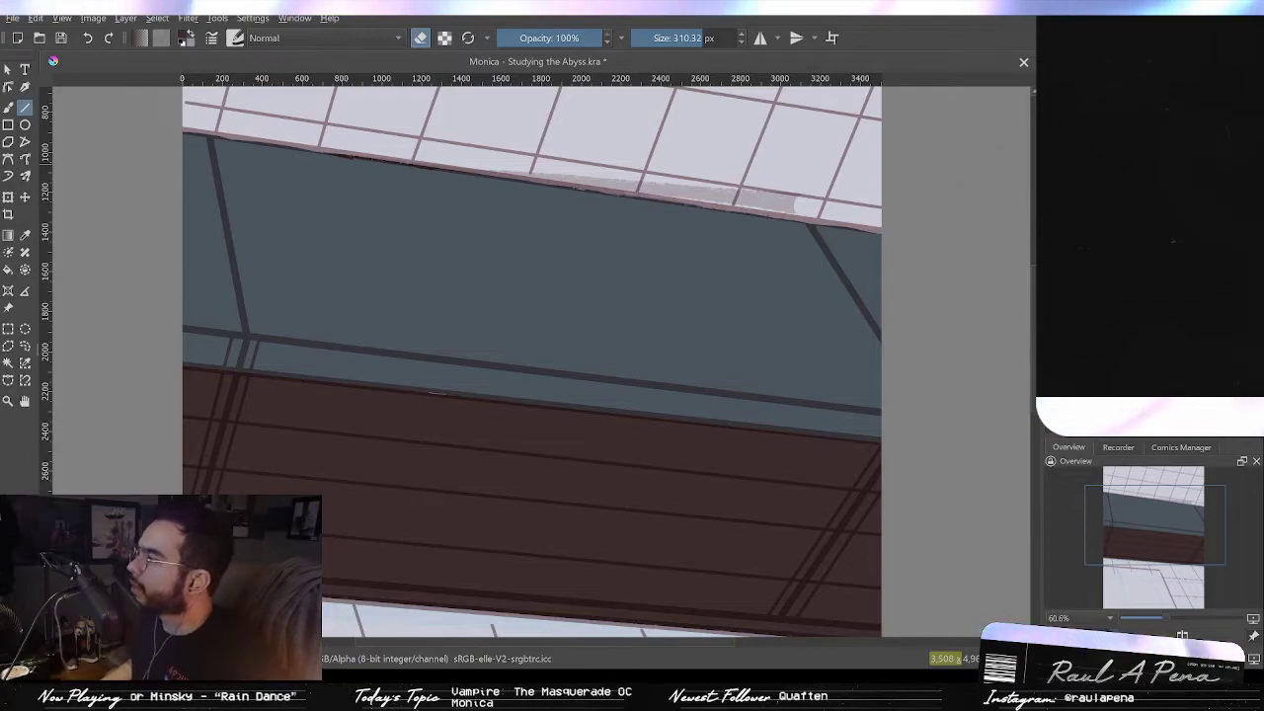
pyautogui.hotkey('ctrl', 'z')
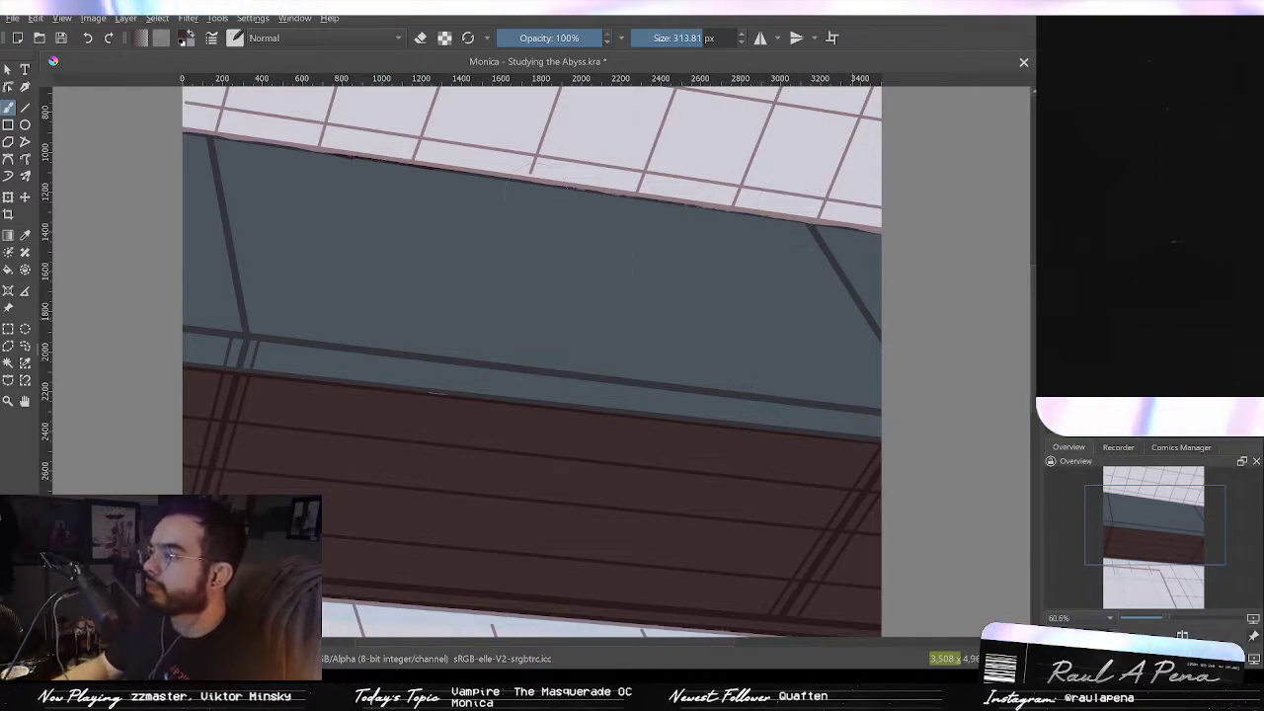
# Step: Zoom in to inspect the light speck on the beam's upper edge, resizing the brush
pyautogui.keyDown('shift'); pyautogui.moveTo(569, 200); pyautogui.dragTo(692, 201); pyautogui.keyUp('shift')
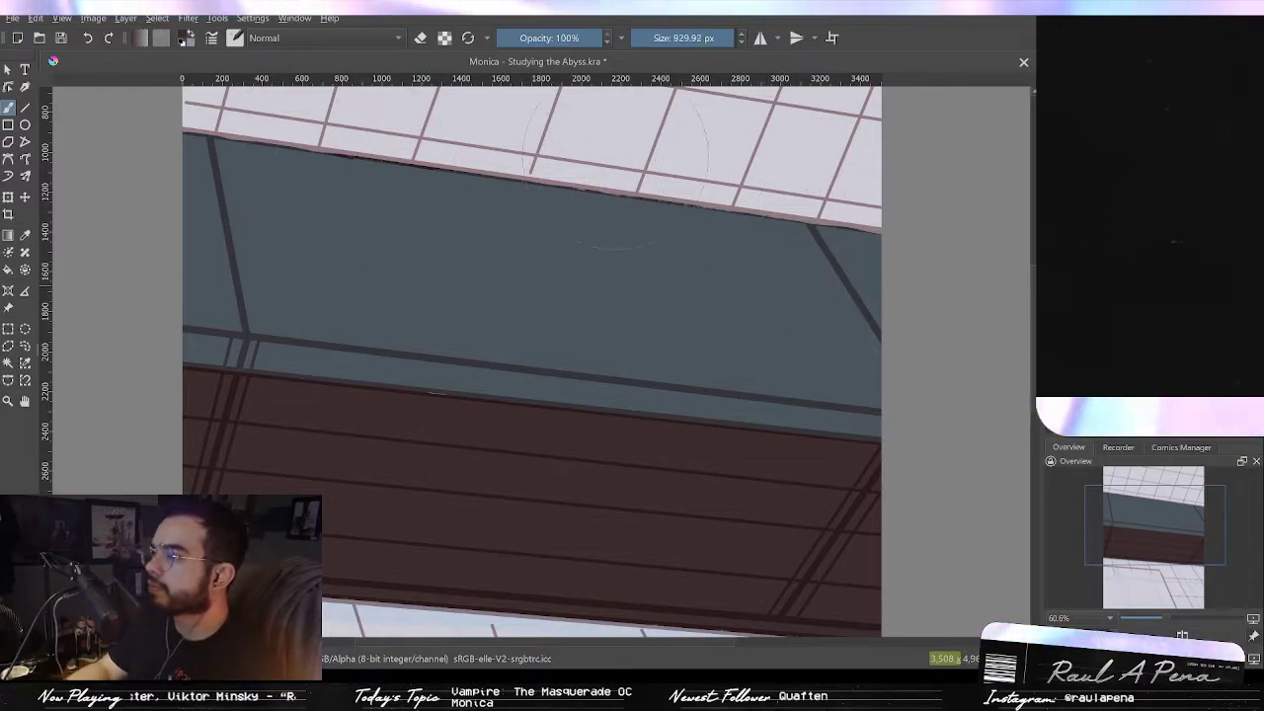
pyautogui.keyDown('ctrl'); pyautogui.moveTo(514, 280); pyautogui.dragTo(538, 222); pyautogui.keyUp('ctrl')
pyautogui.moveTo(558, 247)
pyautogui.mouseDown()
pyautogui.moveTo(691, 132)
pyautogui.moveTo(758, 105)
pyautogui.mouseUp()
pyautogui.keyDown('ctrl'); pyautogui.moveTo(599, 276); pyautogui.dragTo(628, 236); pyautogui.keyUp('ctrl')
pyautogui.moveTo(538, 336); pyautogui.dragTo(725, 118)
pyautogui.keyDown('ctrl'); pyautogui.moveTo(585, 272); pyautogui.dragTo(558, 367); pyautogui.keyUp('ctrl')
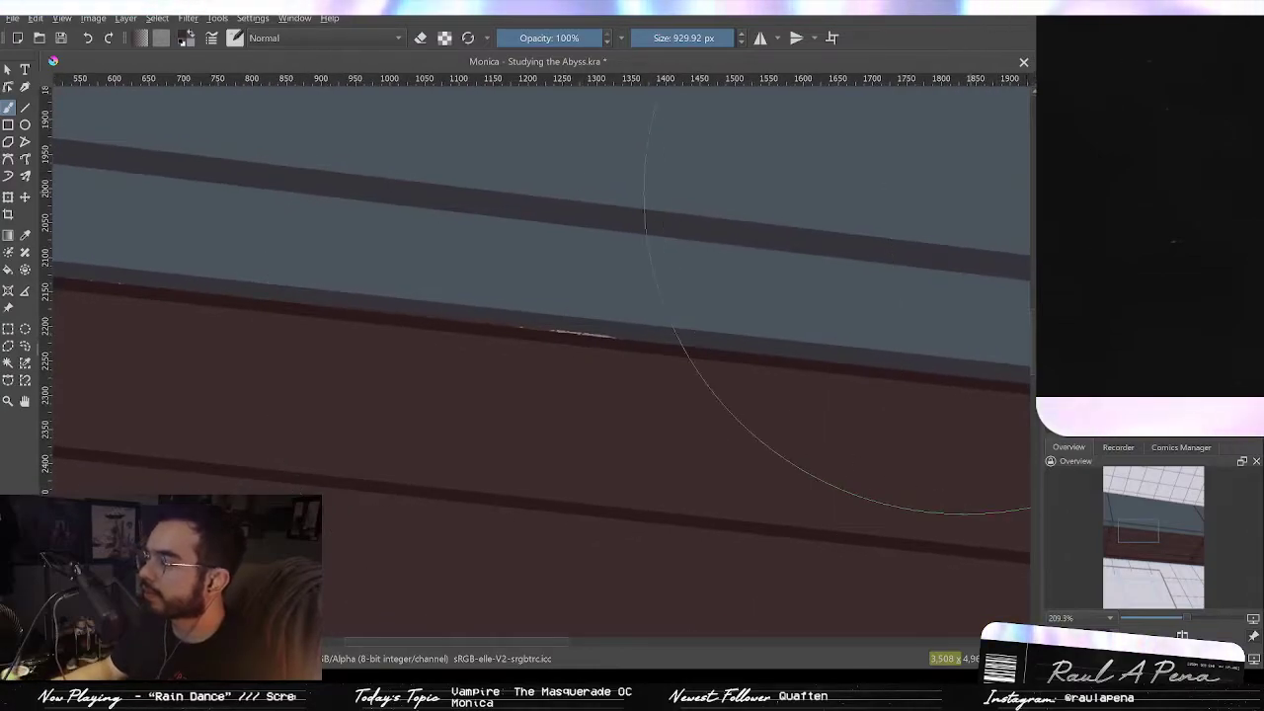
pyautogui.keyDown('ctrl'); pyautogui.click(755, 235); pyautogui.keyUp('ctrl')
pyautogui.keyDown('shift'); pyautogui.moveTo(638, 263); pyautogui.dragTo(444, 263); pyautogui.keyUp('shift')
pyautogui.keyDown('shift'); pyautogui.moveTo(597, 227); pyautogui.dragTo(575, 227); pyautogui.keyUp('shift')
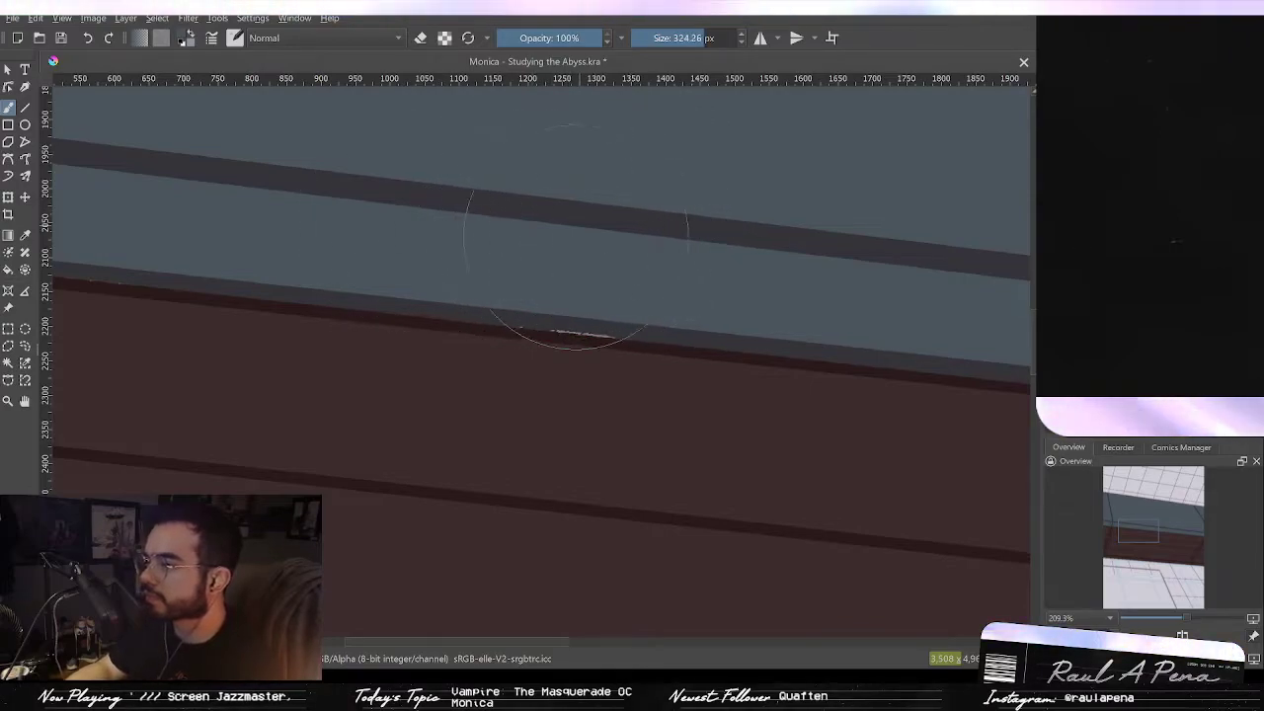
pyautogui.keyDown('ctrl'); pyautogui.moveTo(506, 235); pyautogui.dragTo(700, 329); pyautogui.keyUp('ctrl')
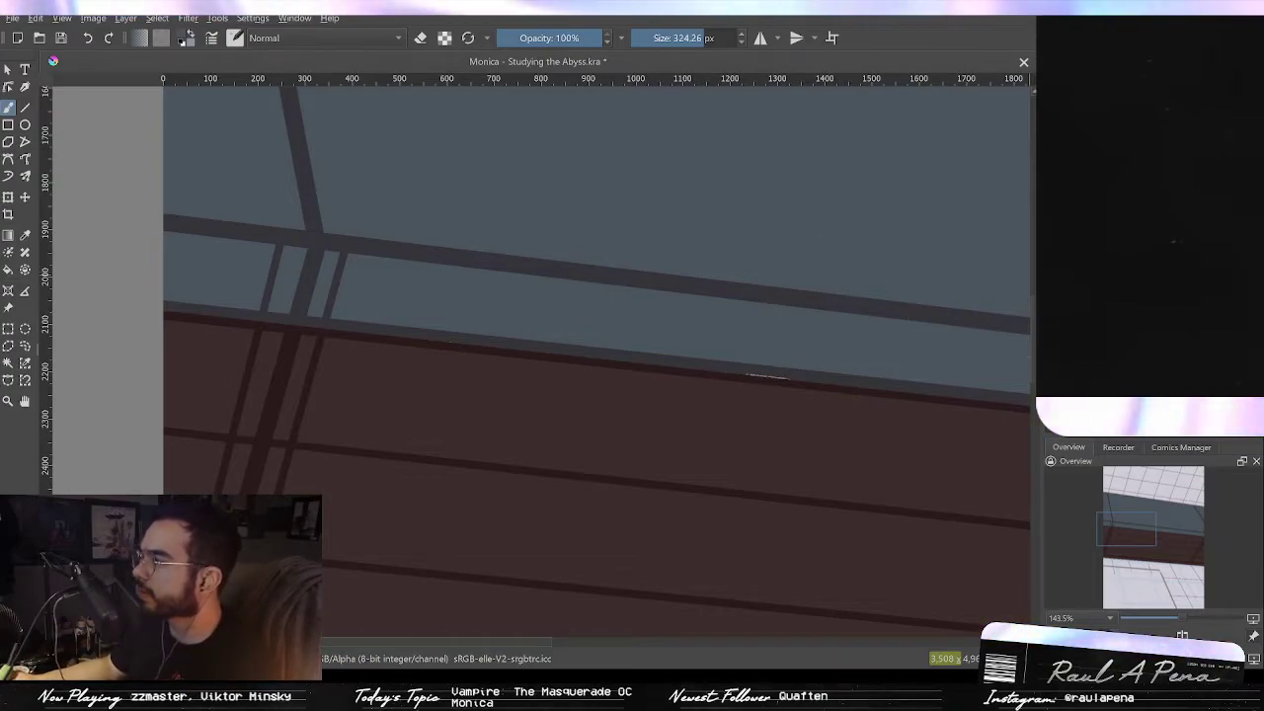
# Step: Try painting over the speck at the beam's upper edge and undo the stroke
pyautogui.moveTo(743, 285)
pyautogui.mouseDown()
pyautogui.moveTo(772, 312)
pyautogui.moveTo(735, 317)
pyautogui.moveTo(772, 312)
pyautogui.moveTo(714, 317)
pyautogui.moveTo(842, 320)
pyautogui.moveTo(794, 399)
pyautogui.mouseUp()
pyautogui.moveTo(698, 363)
pyautogui.mouseDown()
pyautogui.moveTo(833, 381)
pyautogui.moveTo(601, 375)
pyautogui.moveTo(564, 360)
pyautogui.mouseUp()
pyautogui.hotkey('ctrl', 'z')
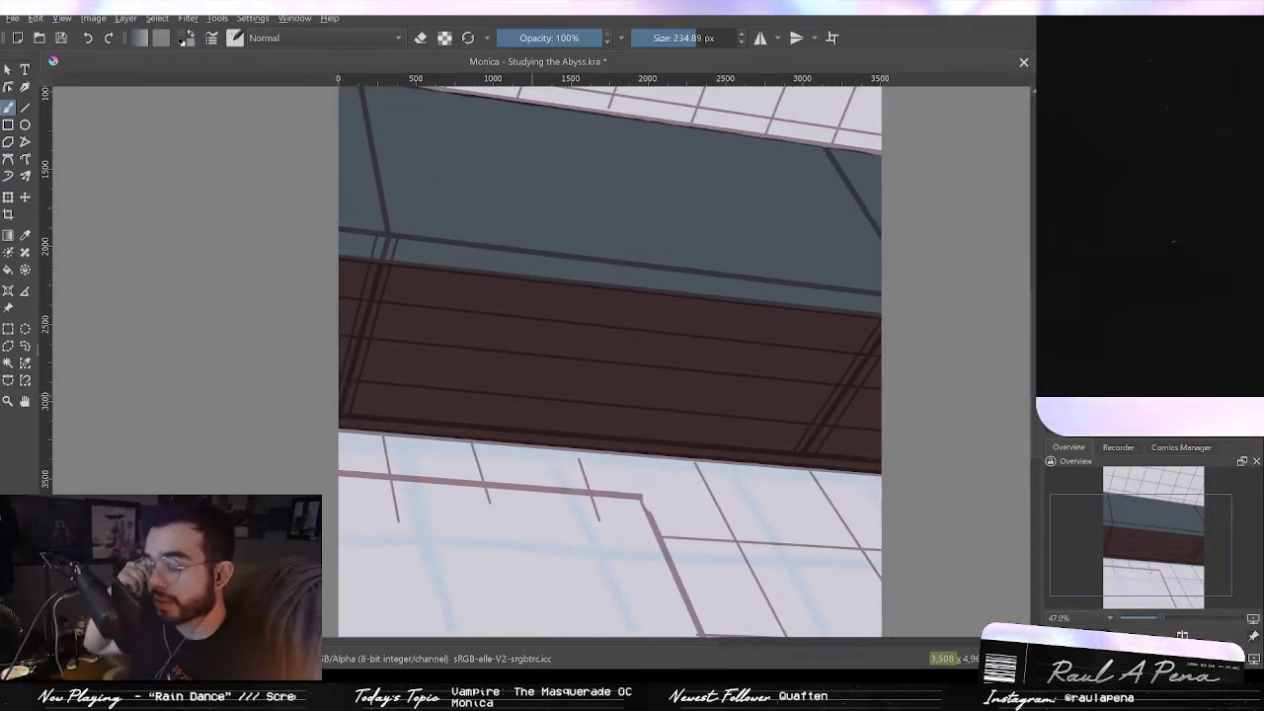
# Step: Dab grey-blue paint onto the middle of the dark beam with a brush about 235 px wide
pyautogui.moveTo(672, 426); pyautogui.dragTo(647, 479)
pyautogui.moveTo(668, 388); pyautogui.dragTo(708, 480)
pyautogui.moveTo(616, 481); pyautogui.dragTo(666, 358)
pyautogui.moveTo(656, 472); pyautogui.dragTo(668, 428)
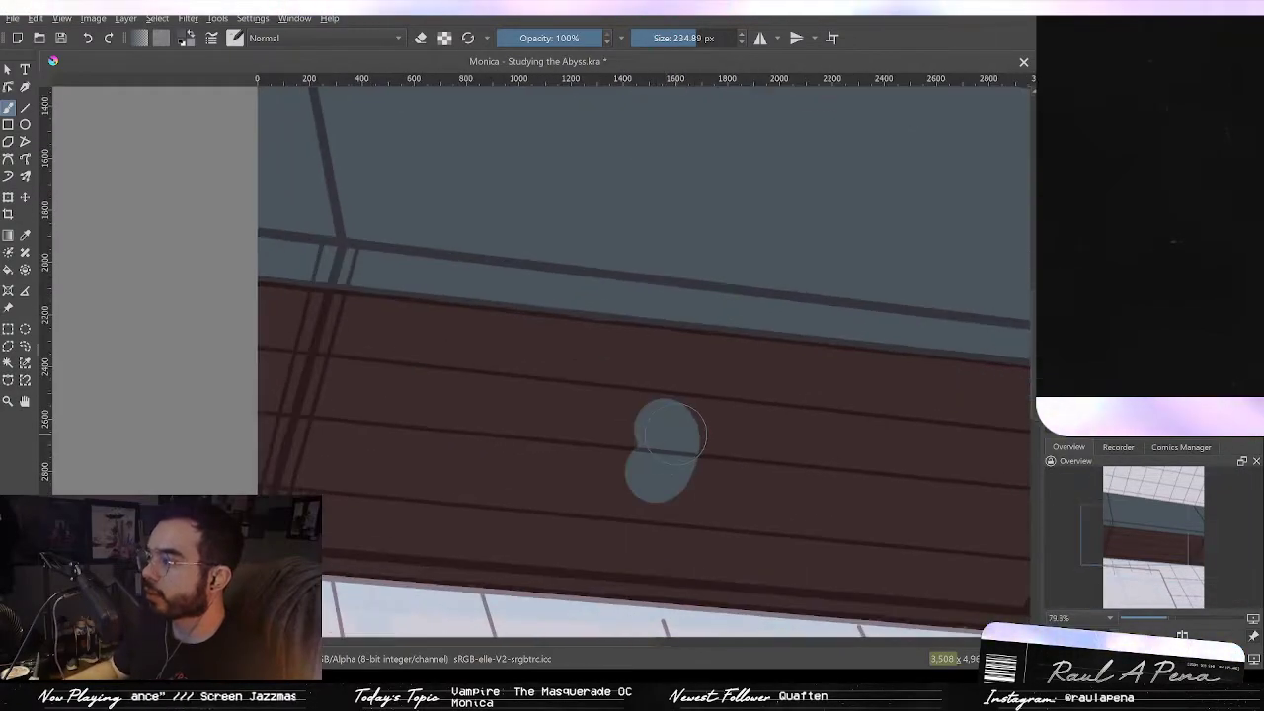
# Step: Undo the grey-blue dab on the dark beam
pyautogui.hotkey('ctrl', 'z')
pyautogui.moveTo(702, 389); pyautogui.dragTo(706, 460)
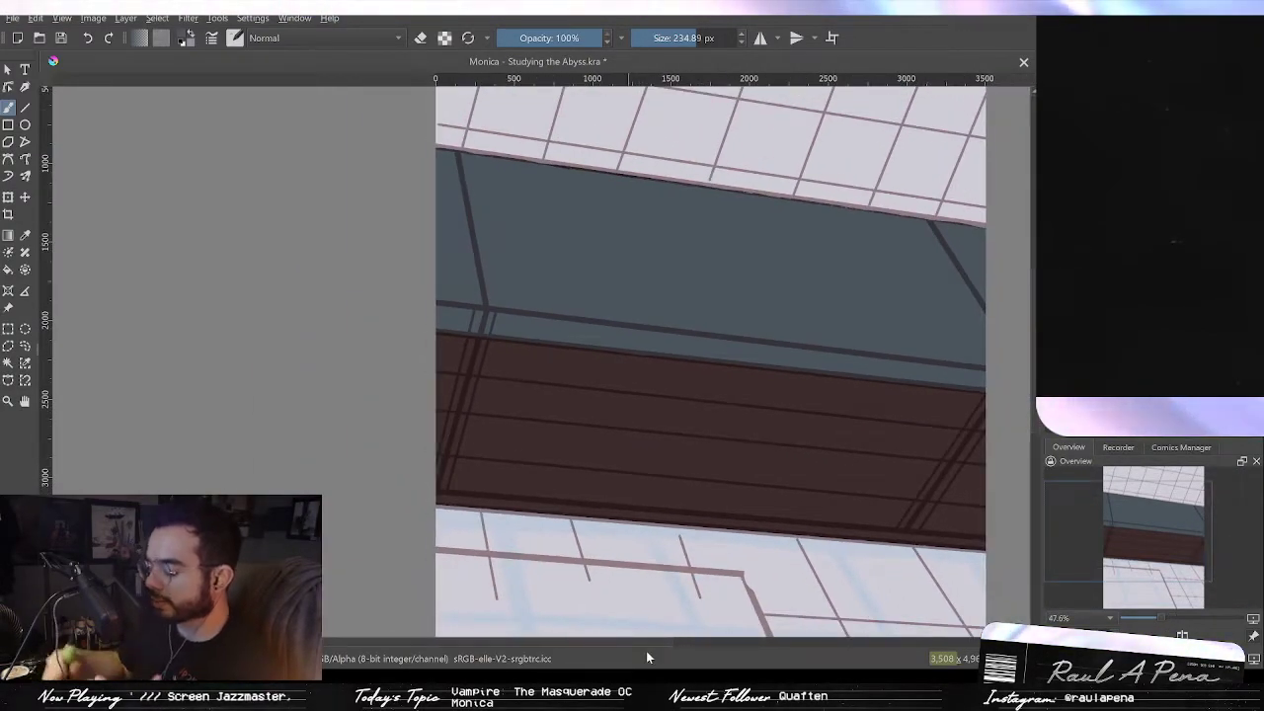
pyautogui.moveTo(770, 384); pyautogui.dragTo(771, 417)
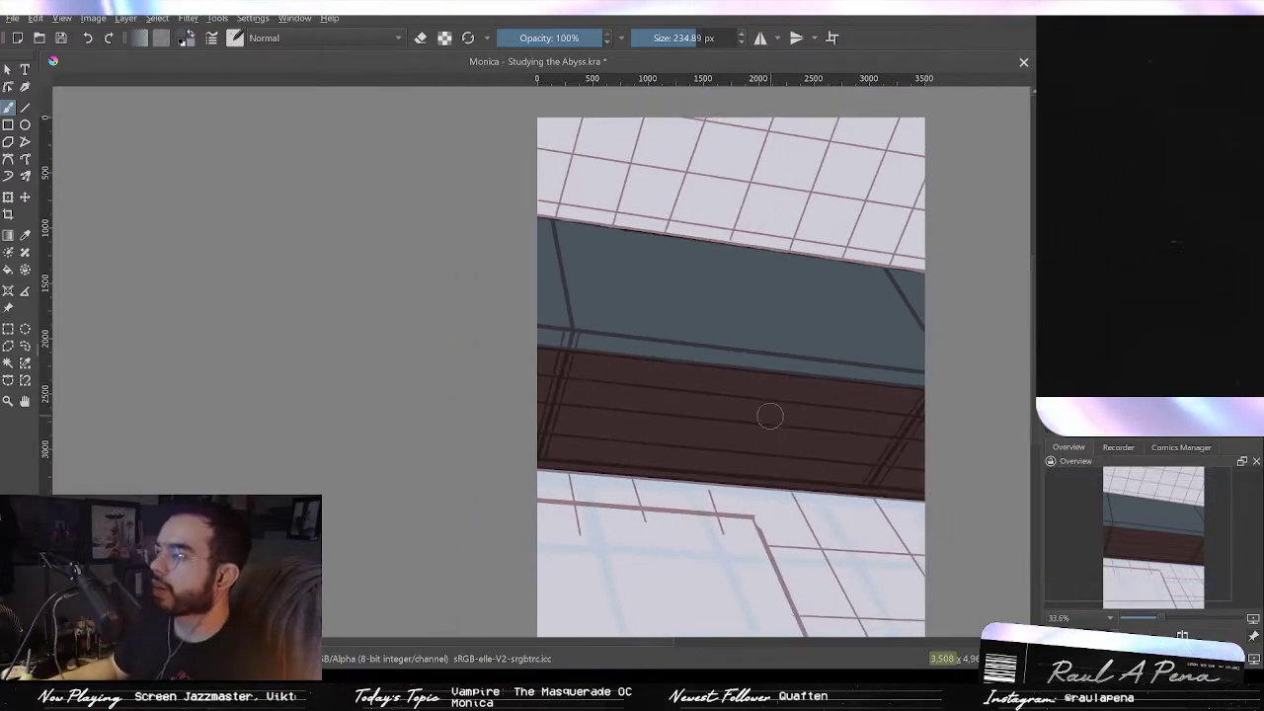
pyautogui.moveTo(735, 503); pyautogui.dragTo(776, 389)
pyautogui.moveTo(780, 438); pyautogui.dragTo(725, 403)
pyautogui.moveTo(801, 373); pyautogui.dragTo(810, 294)
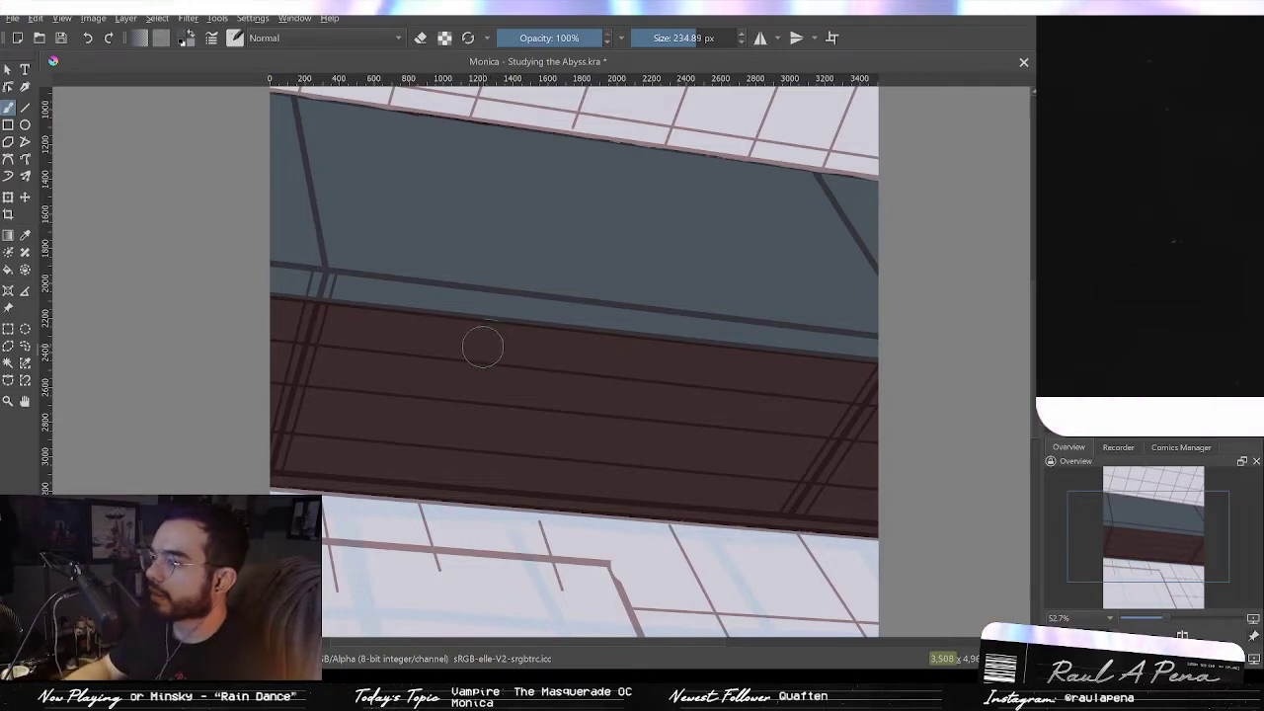
pyautogui.moveTo(514, 279); pyautogui.dragTo(520, 277)
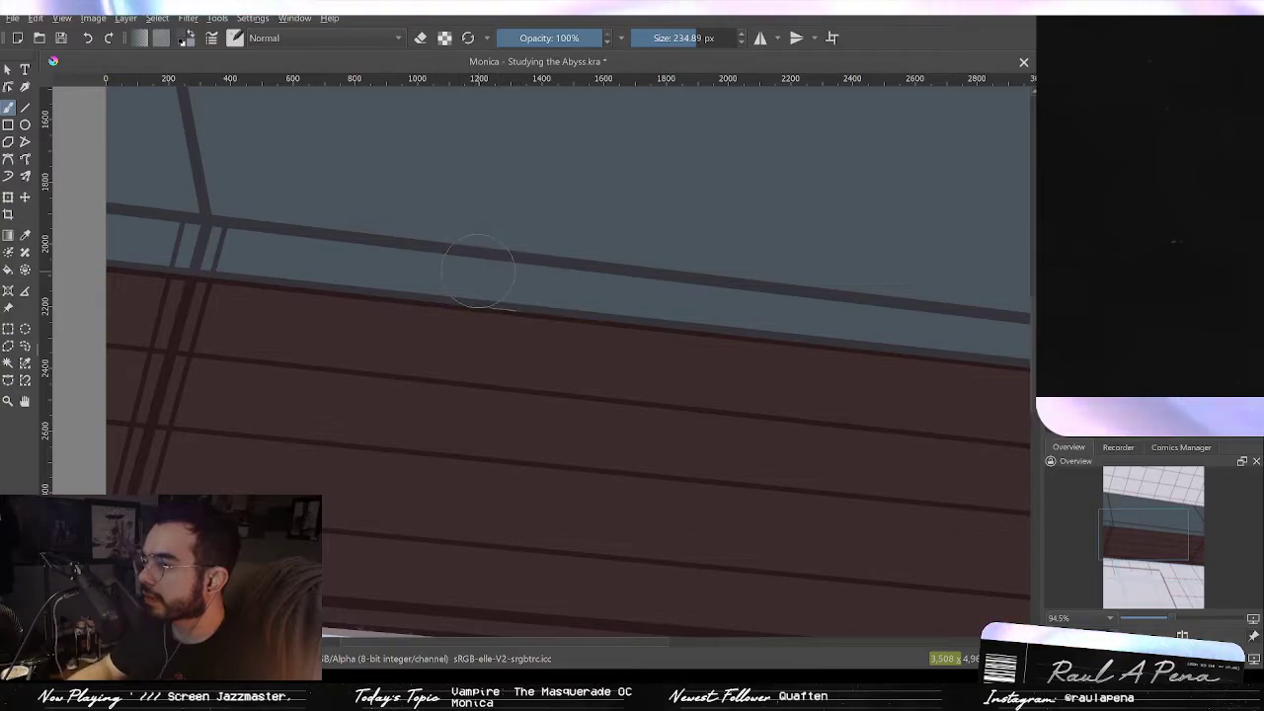
# Step: Try painting dark grey-blue strokes over the lower skylight glass, then undo all three strokes
pyautogui.moveTo(632, 261)
pyautogui.mouseDown()
pyautogui.moveTo(627, 330)
pyautogui.moveTo(570, 342)
pyautogui.moveTo(593, 305)
pyautogui.mouseUp()
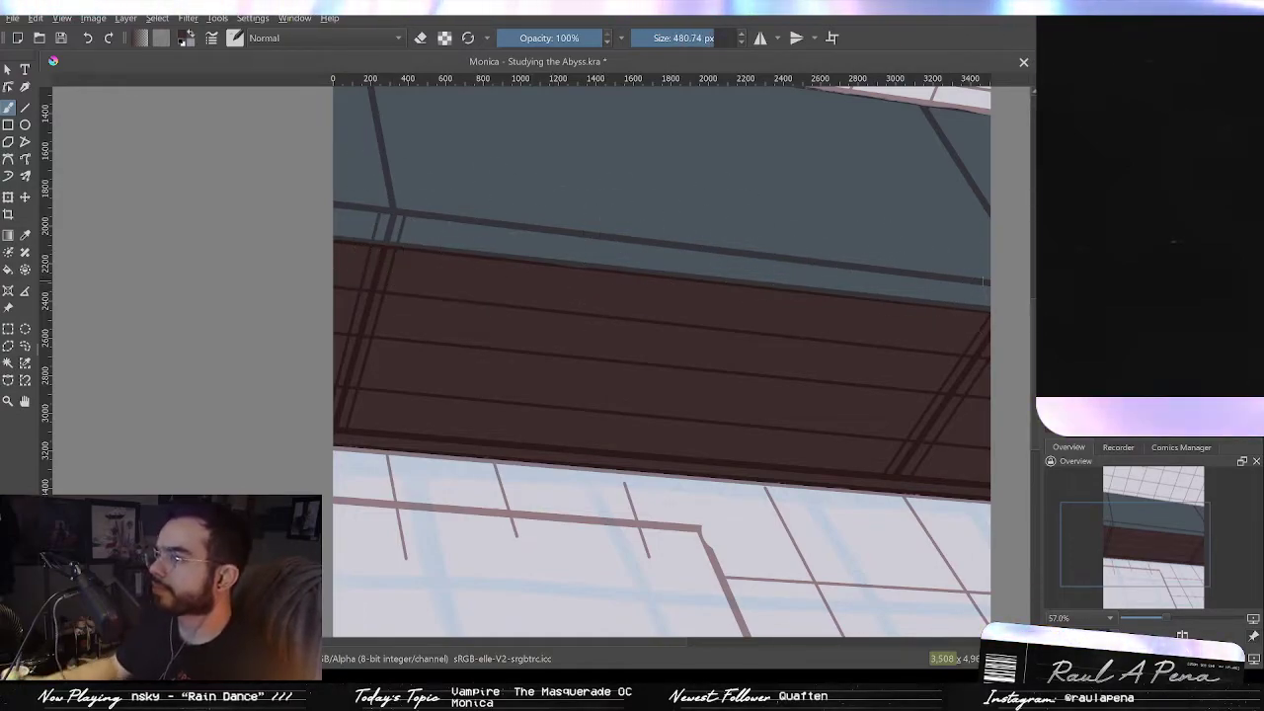
pyautogui.moveTo(949, 322); pyautogui.dragTo(930, 364)
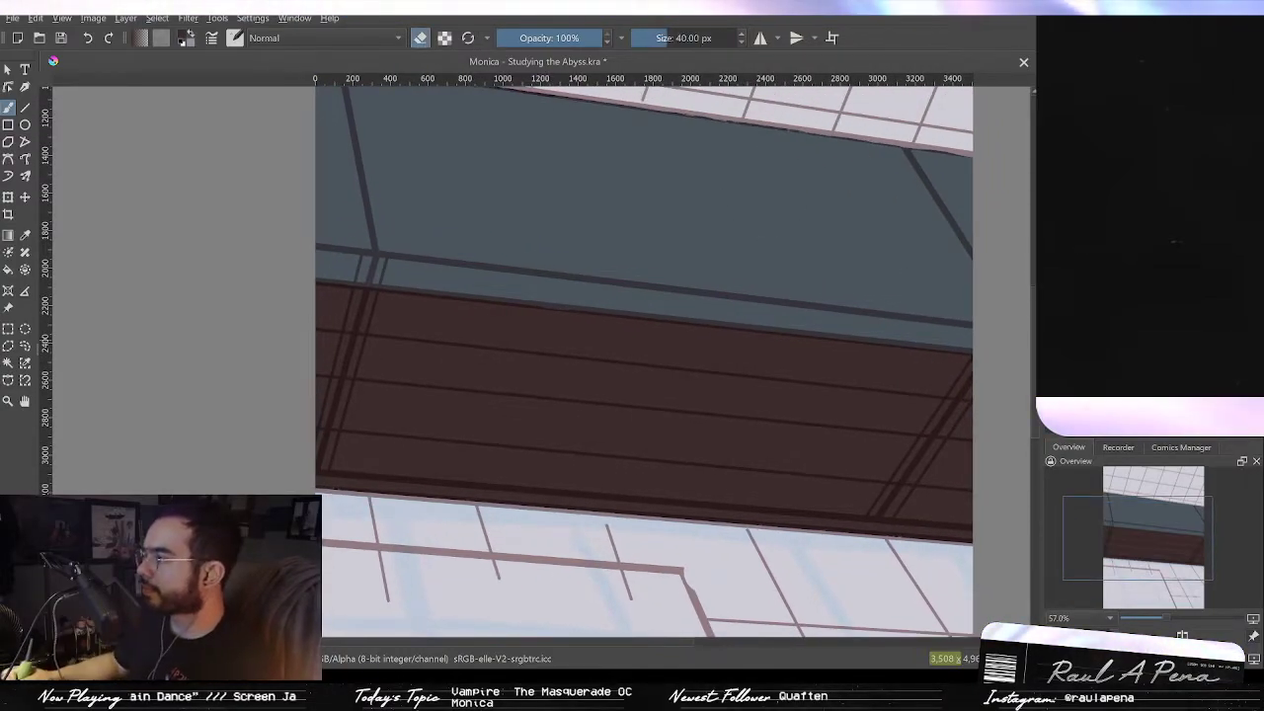
pyautogui.moveTo(855, 406); pyautogui.dragTo(847, 539)
pyautogui.moveTo(804, 479); pyautogui.dragTo(814, 387)
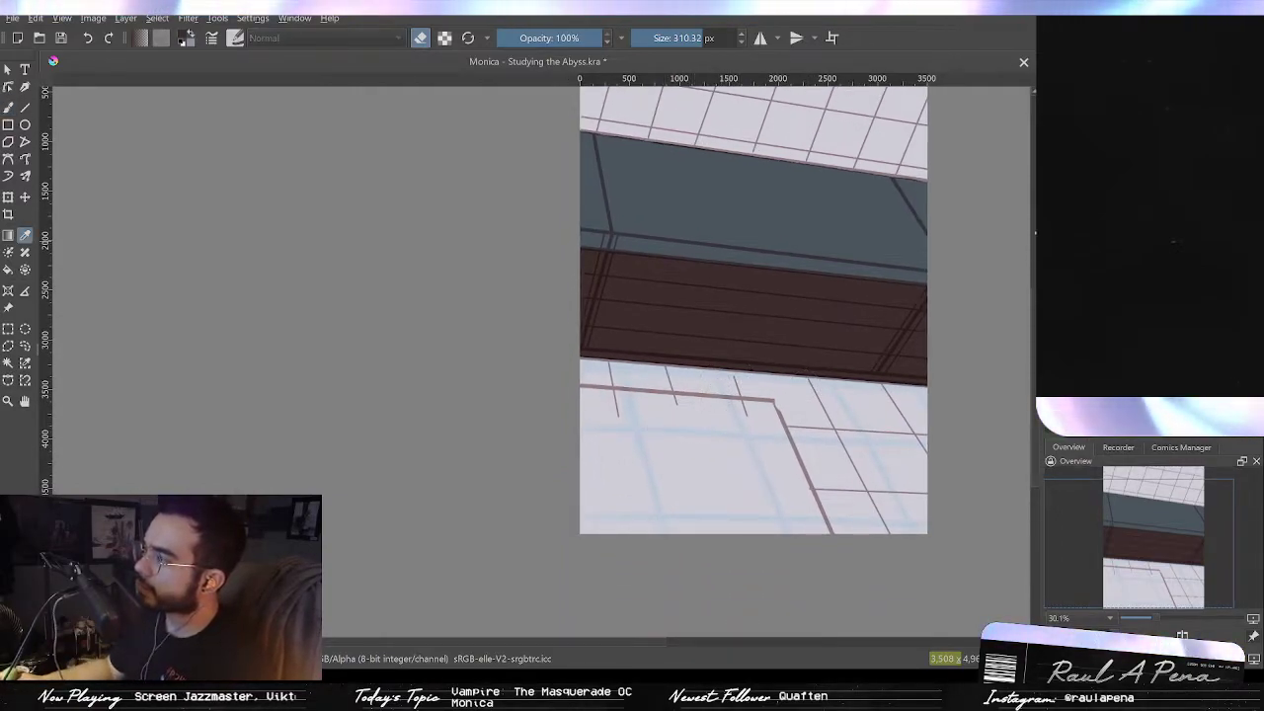
pyautogui.press('p')
pyautogui.moveTo(729, 399); pyautogui.dragTo(780, 509)
pyautogui.moveTo(746, 437); pyautogui.dragTo(791, 439)
pyautogui.moveTo(786, 520); pyautogui.dragTo(816, 520)
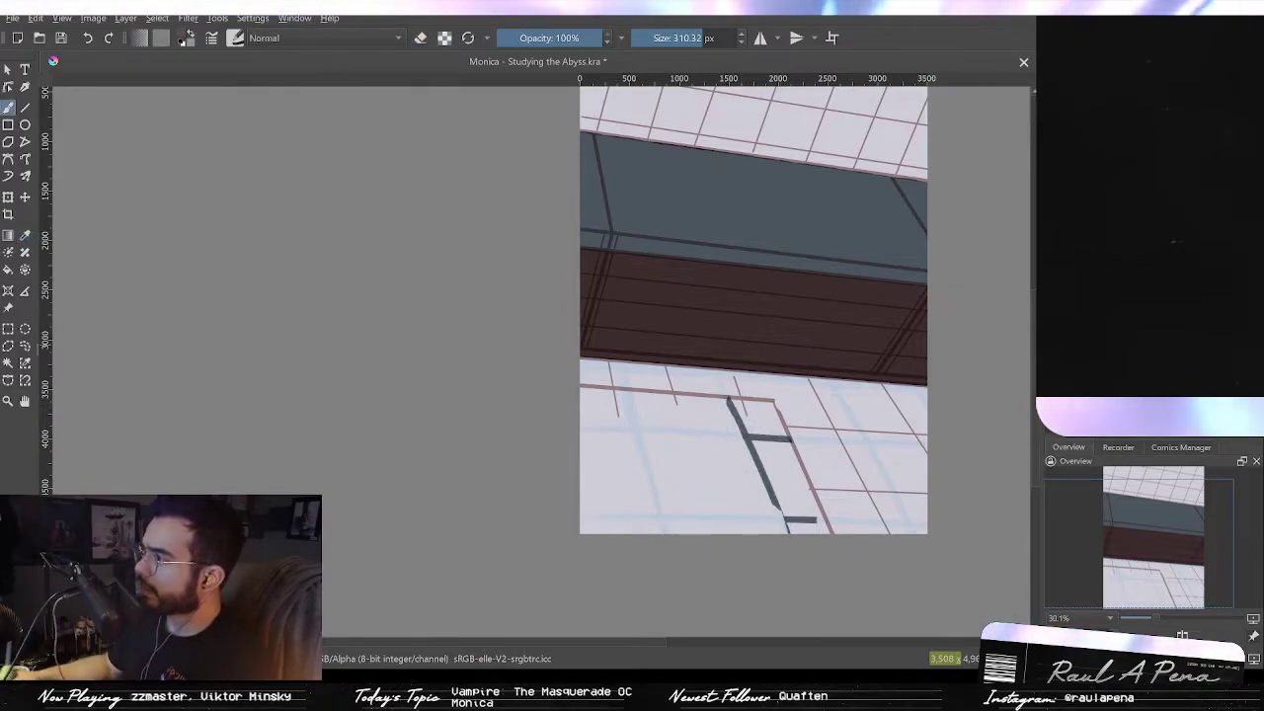
pyautogui.hotkey('ctrl', 'z')
pyautogui.hotkey('ctrl', 'z')
pyautogui.hotkey('ctrl', 'z')
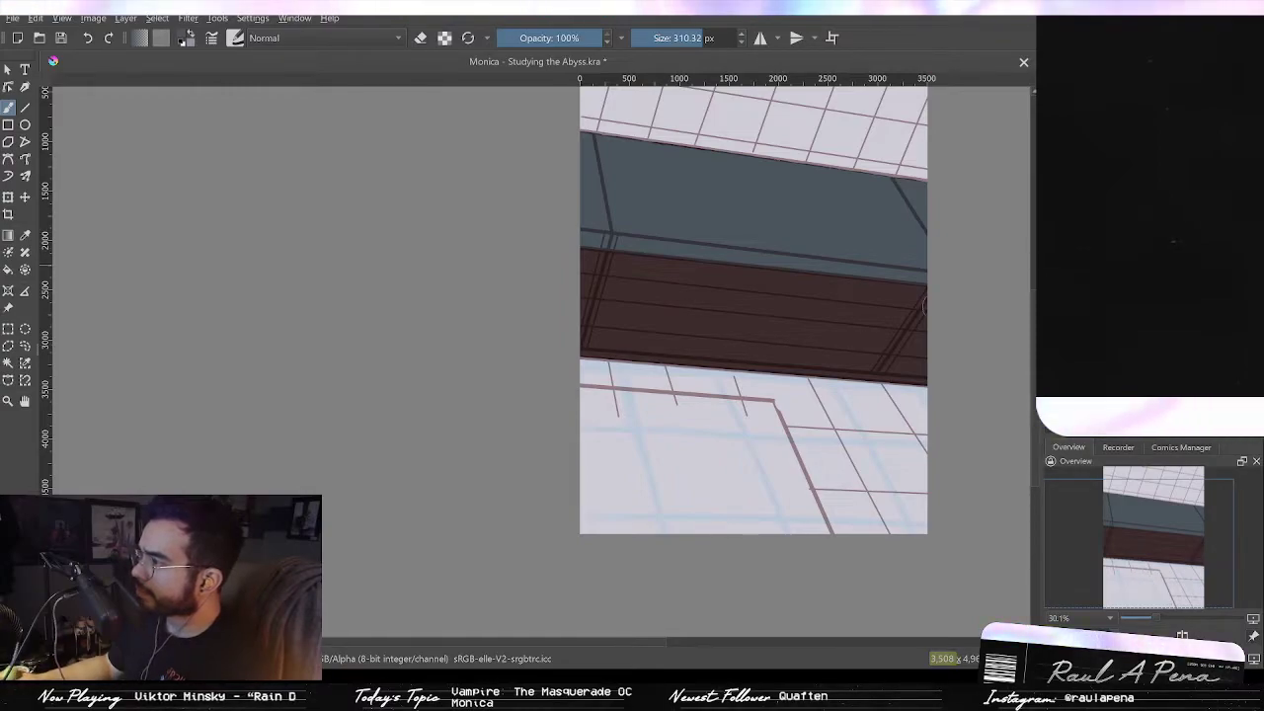
# Step: Fill the lower skylight glass with flat grey-blue using a brush about 310 px wide
pyautogui.moveTo(759, 407); pyautogui.dragTo(817, 521)
pyautogui.moveTo(741, 395)
pyautogui.mouseDown()
pyautogui.moveTo(771, 524)
pyautogui.moveTo(732, 390)
pyautogui.moveTo(753, 524)
pyautogui.moveTo(719, 396)
pyautogui.moveTo(694, 411)
pyautogui.moveTo(664, 500)
pyautogui.moveTo(681, 529)
pyautogui.moveTo(647, 397)
pyautogui.moveTo(660, 534)
pyautogui.moveTo(642, 375)
pyautogui.moveTo(632, 533)
pyautogui.moveTo(593, 395)
pyautogui.moveTo(593, 518)
pyautogui.moveTo(615, 475)
pyautogui.moveTo(601, 510)
pyautogui.mouseUp()
pyautogui.scroll(2, 681, 416)
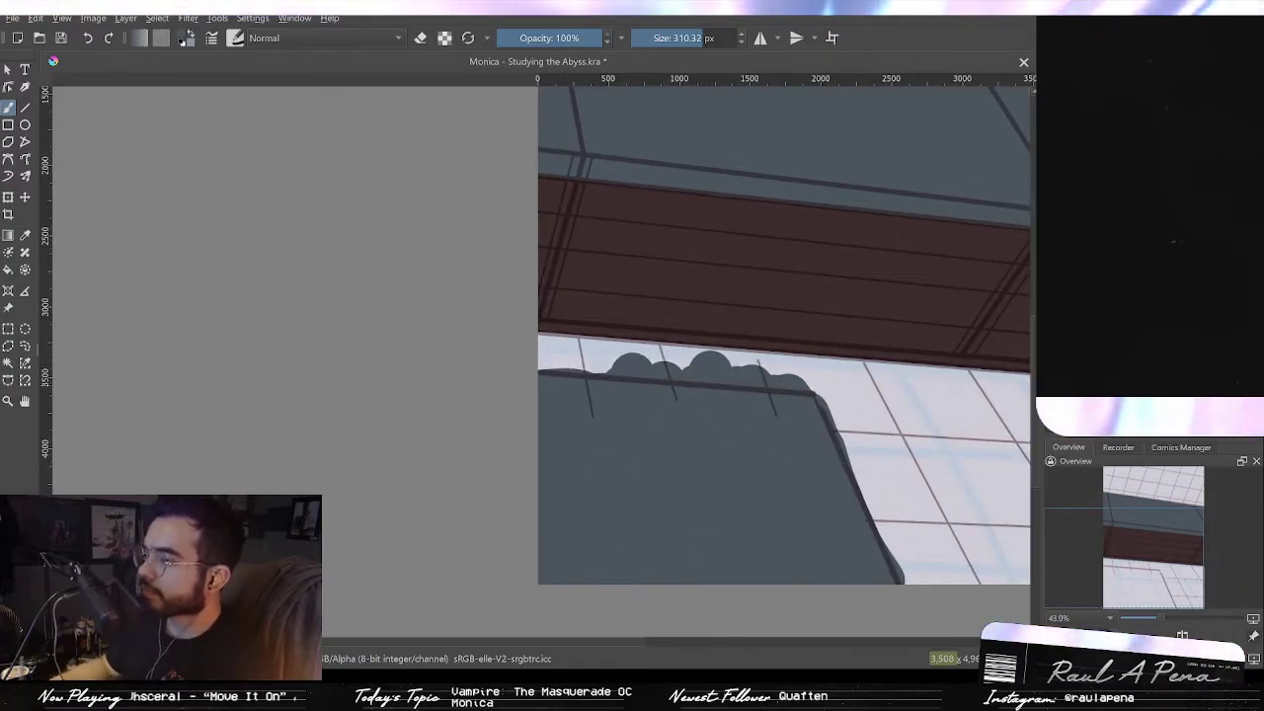
# Step: Erase along straight lines to give the lower glass fill a clean, straight top edge
pyautogui.click(422, 38)
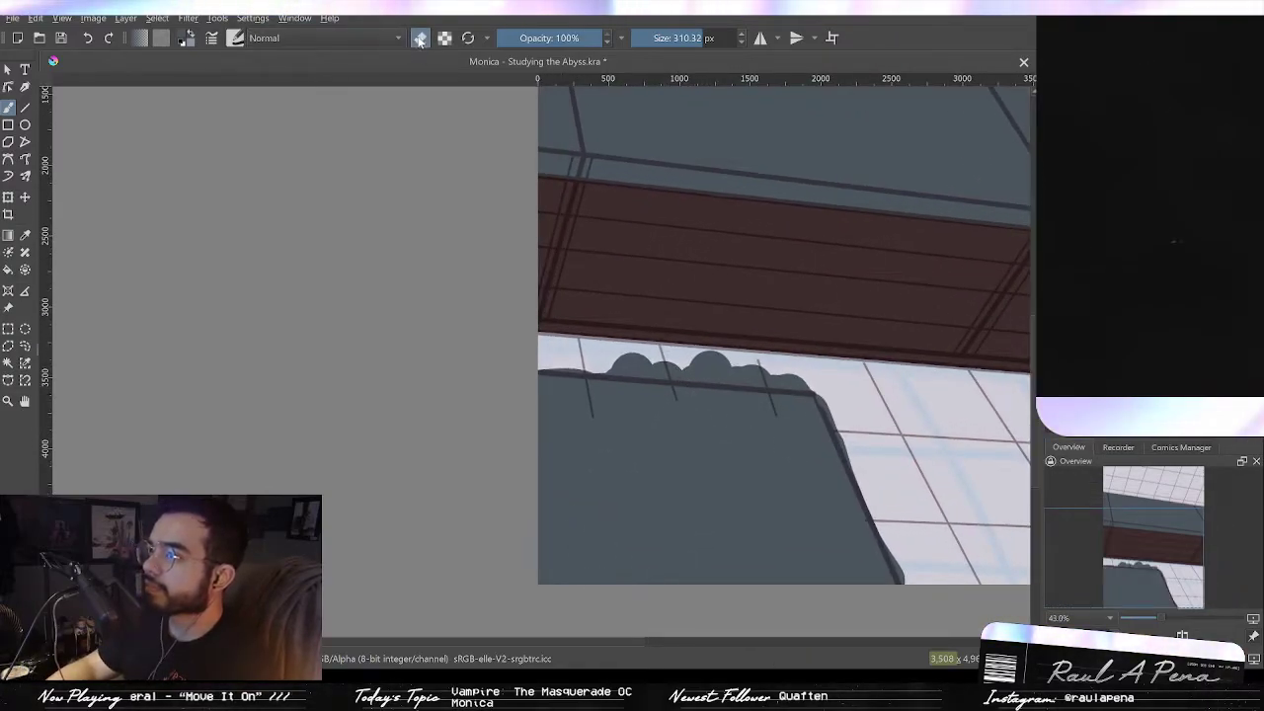
pyautogui.click(26, 107)
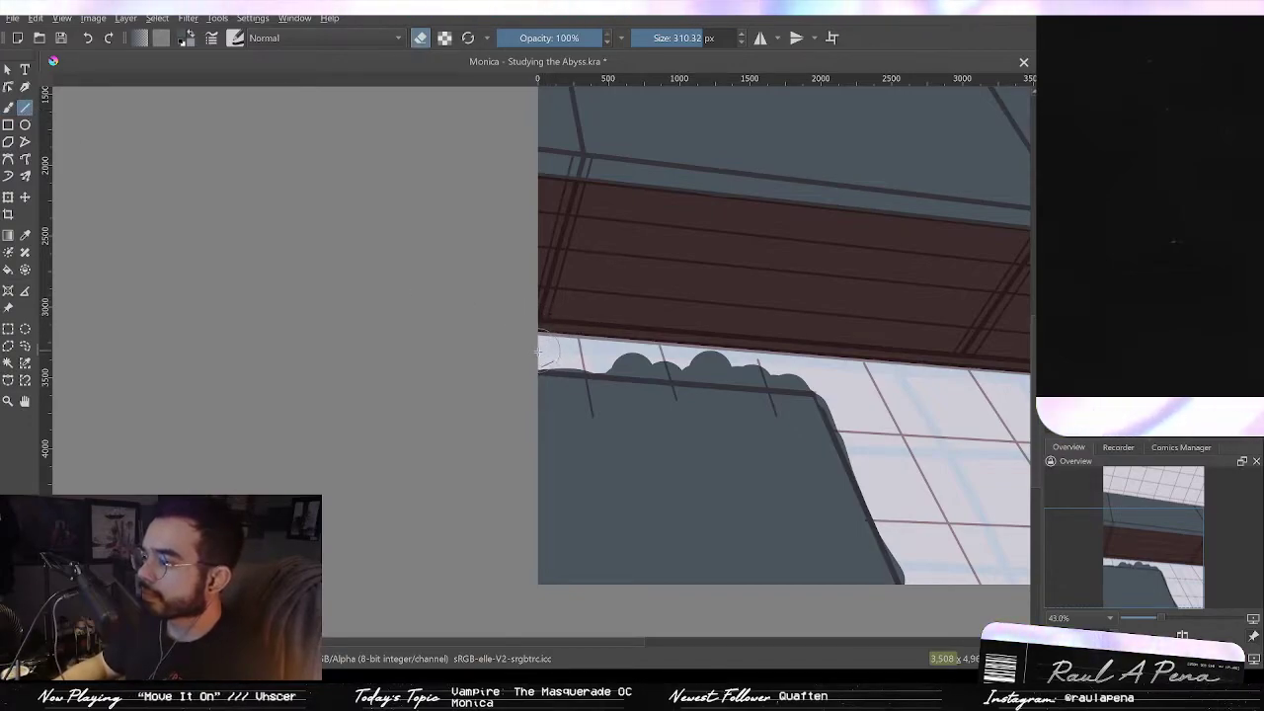
pyautogui.moveTo(550, 352)
pyautogui.mouseDown()
pyautogui.moveTo(823, 374)
pyautogui.moveTo(920, 578)
pyautogui.mouseUp()
pyautogui.moveTo(928, 456)
pyautogui.mouseDown()
pyautogui.moveTo(807, 564)
pyautogui.moveTo(785, 561)
pyautogui.mouseUp()
pyautogui.moveTo(821, 504)
pyautogui.mouseDown()
pyautogui.moveTo(826, 544)
pyautogui.moveTo(811, 510)
pyautogui.mouseUp()
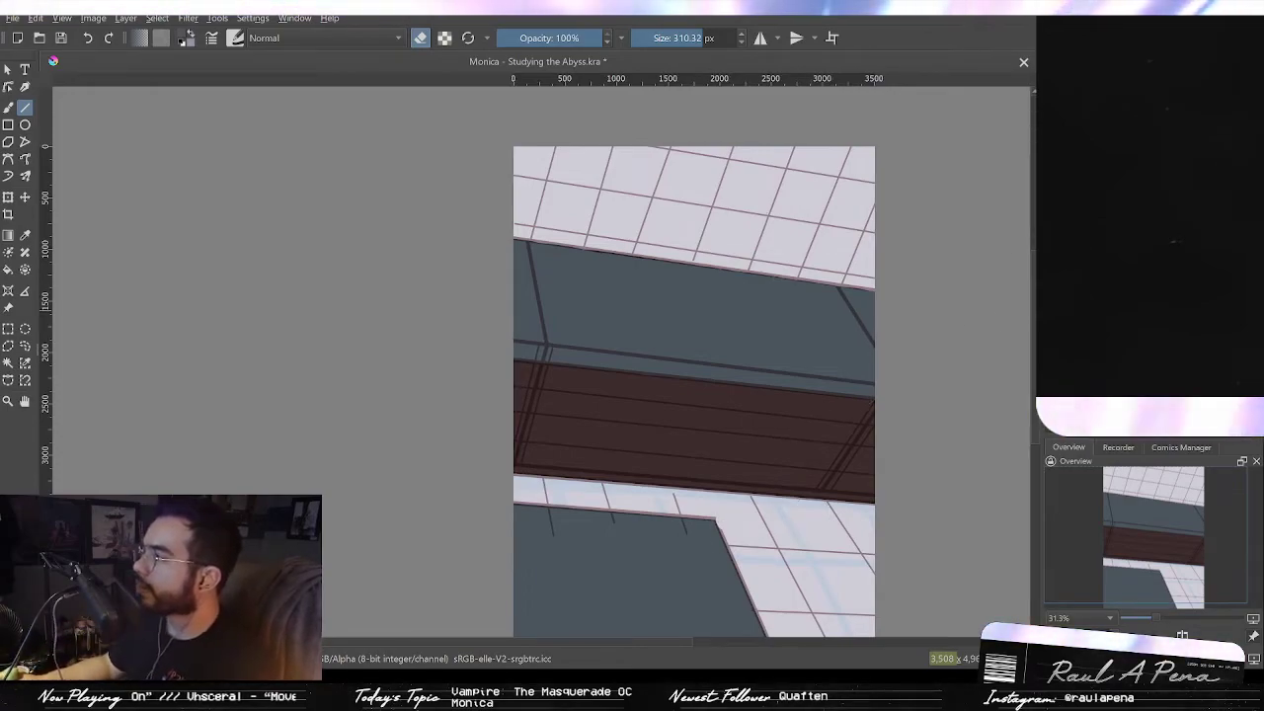
# Step: Paint along the upper glass's top edge with a 1000 px brush, then erase the dark overflow
pyautogui.press('b')
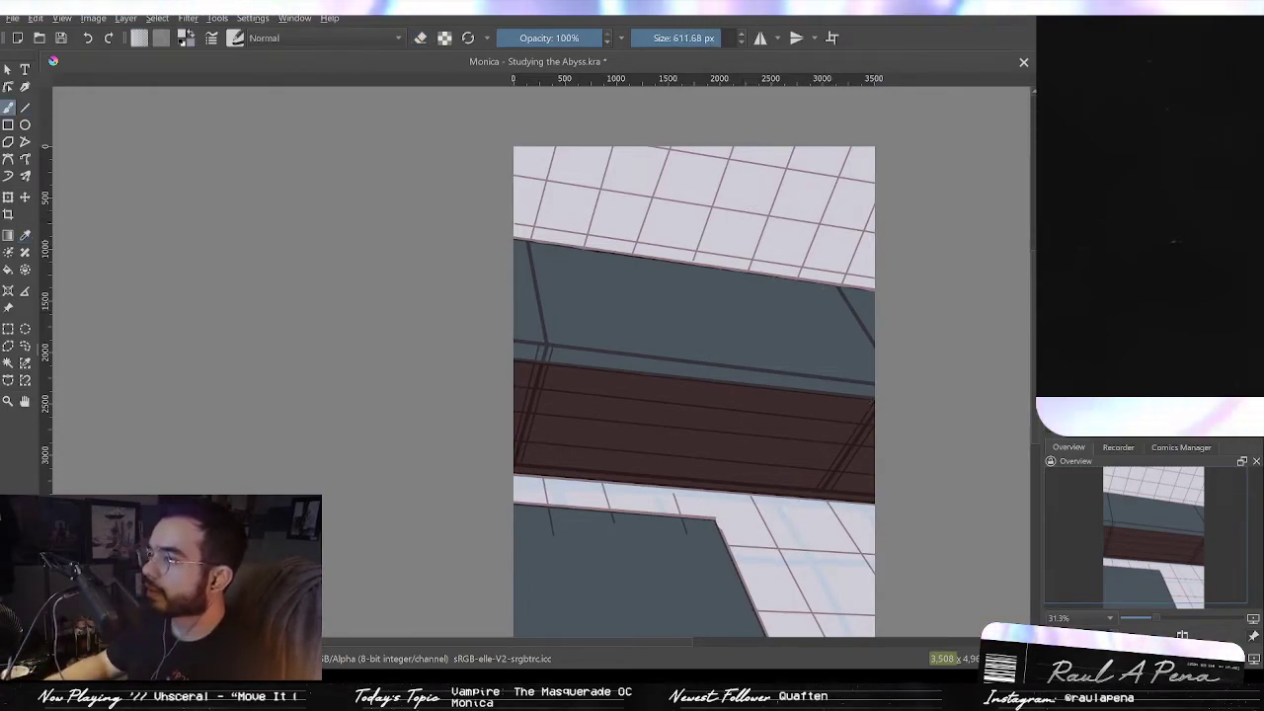
pyautogui.moveTo(721, 38); pyautogui.dragTo(735, 38)
pyautogui.click(748, 237)
pyautogui.hotkey('ctrl', 'z')
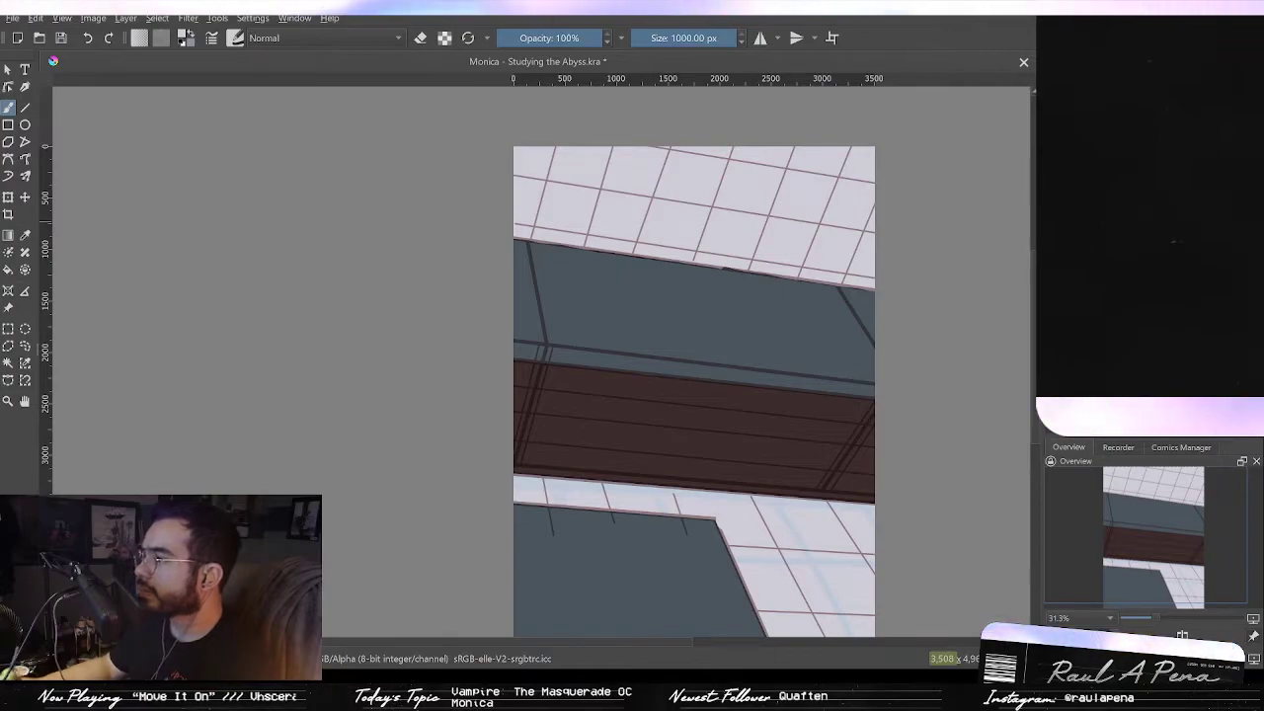
pyautogui.moveTo(598, 255); pyautogui.dragTo(832, 278)
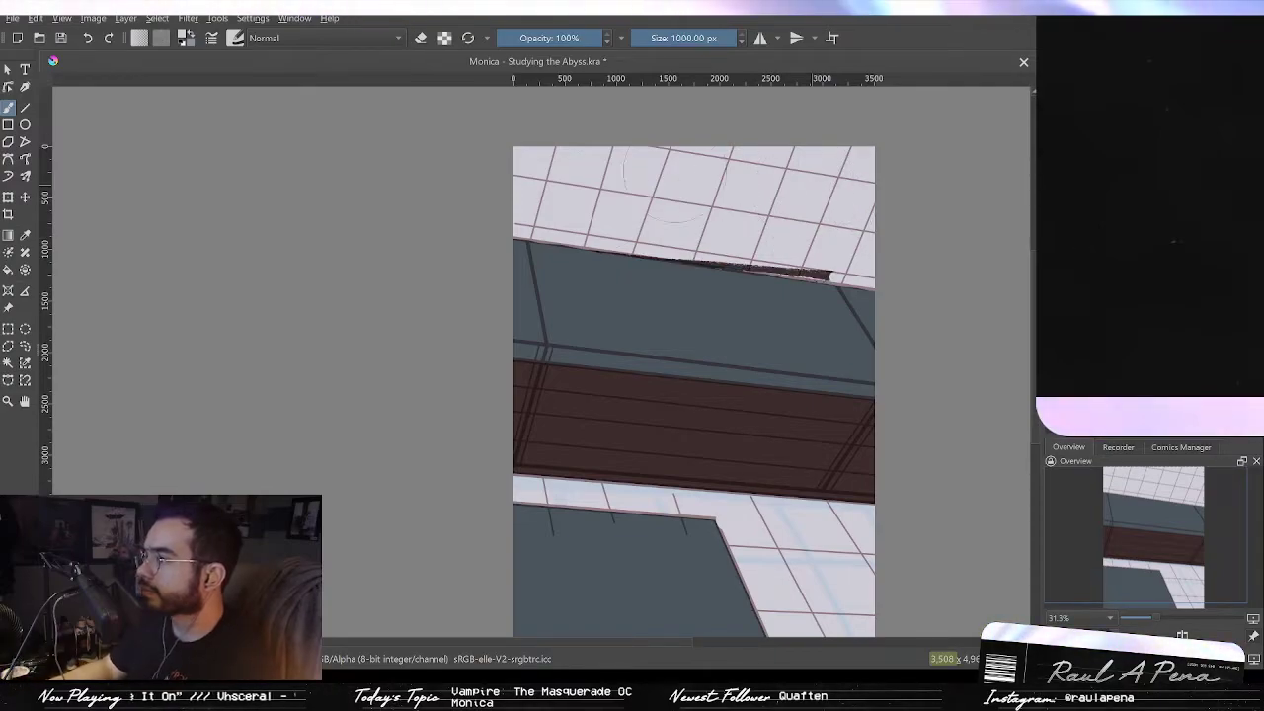
pyautogui.moveTo(822, 507)
pyautogui.mouseDown()
pyautogui.moveTo(899, 354)
pyautogui.moveTo(868, 408)
pyautogui.mouseUp()
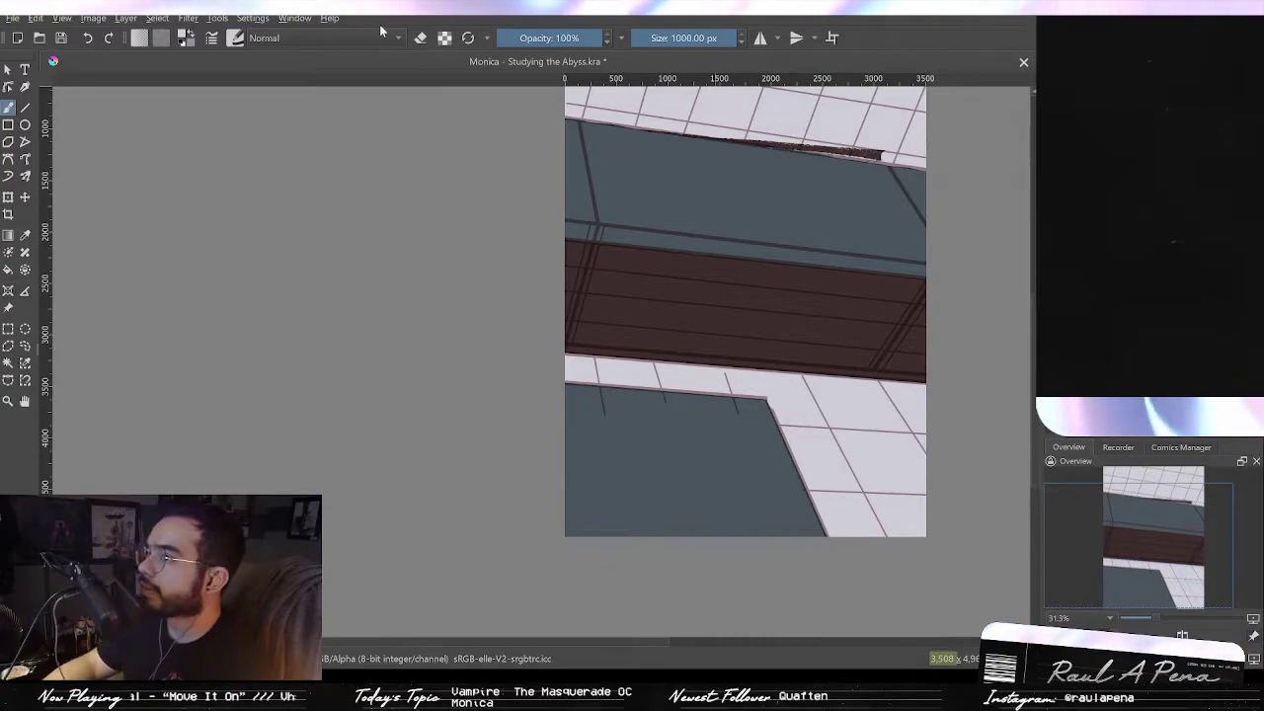
pyautogui.click(422, 39)
pyautogui.scroll(3, 636, 146)
pyautogui.moveTo(810, 212); pyautogui.dragTo(654, 228)
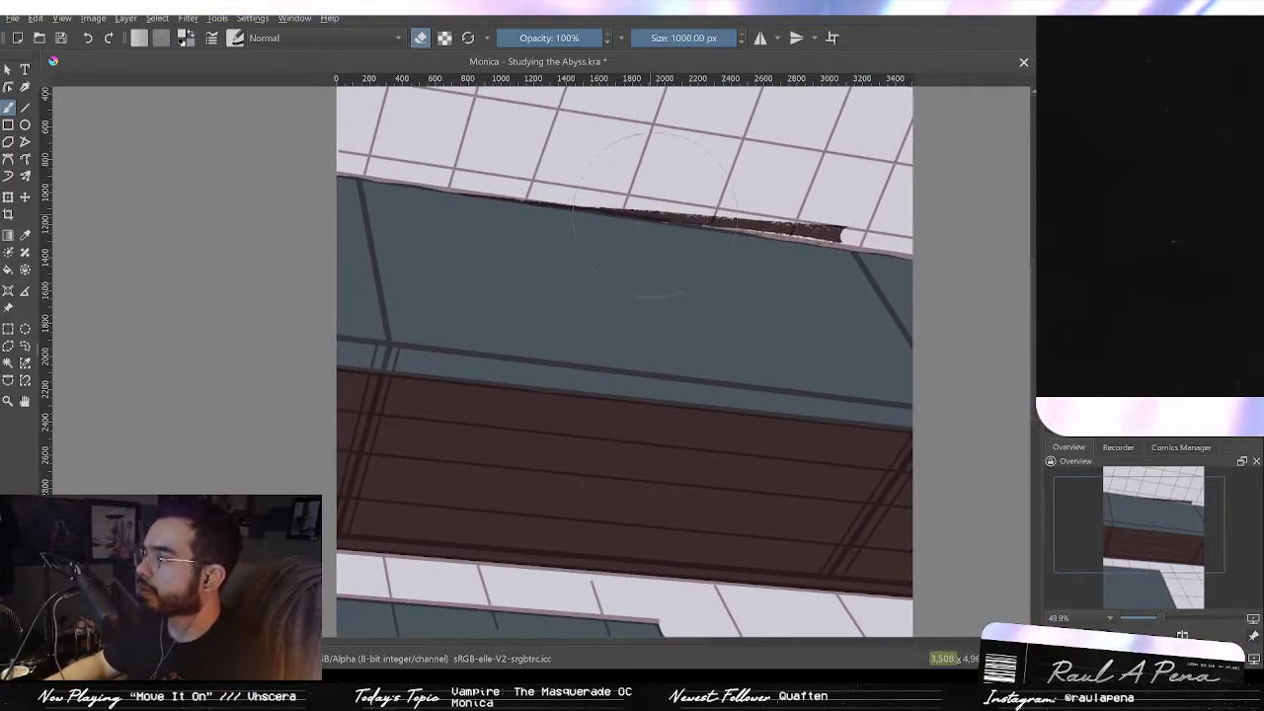
pyautogui.moveTo(849, 233); pyautogui.dragTo(516, 198)
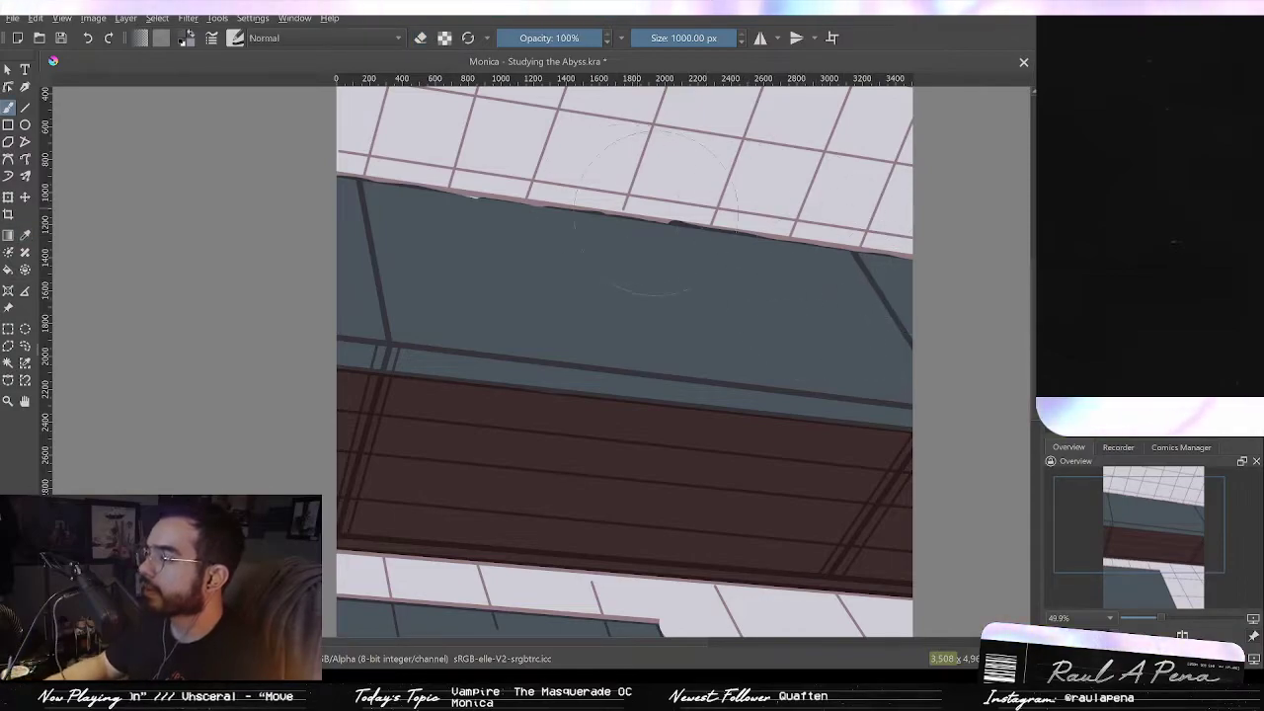
# Step: Straighten the upper glass's top edge with a 163 px straight-line stroke
pyautogui.click(24, 109)
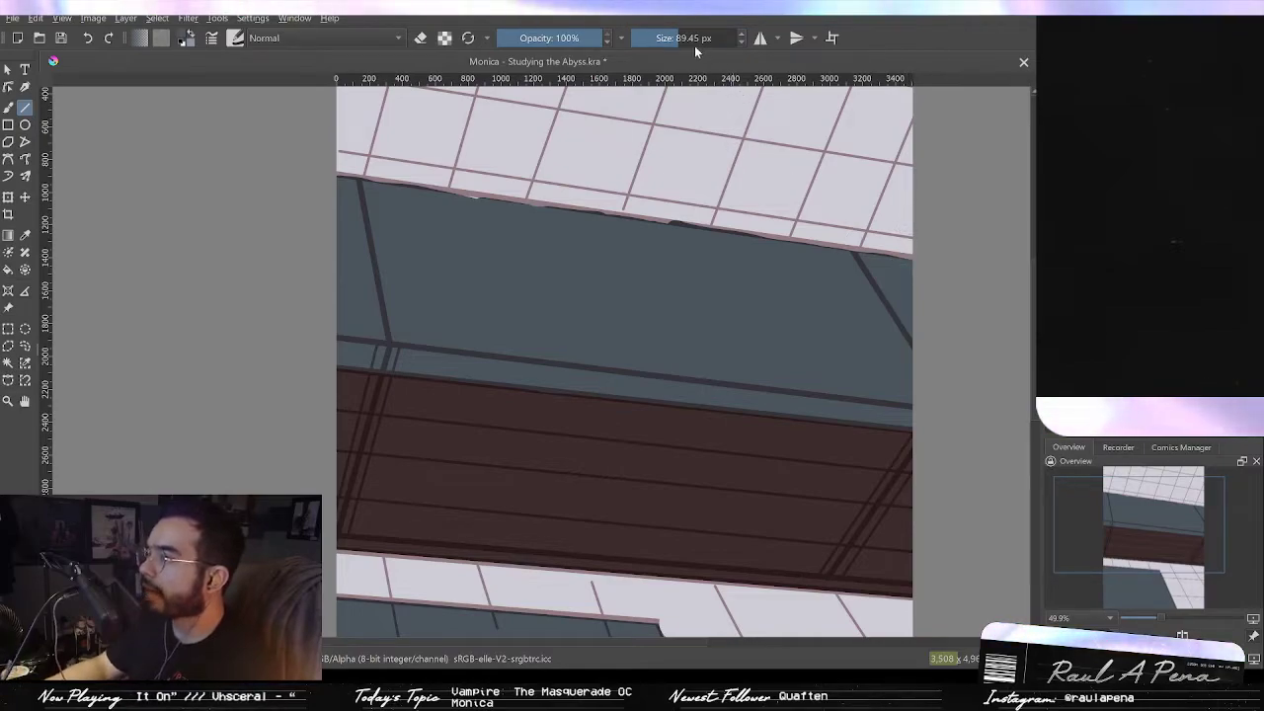
pyautogui.moveTo(691, 40); pyautogui.dragTo(845, 285)
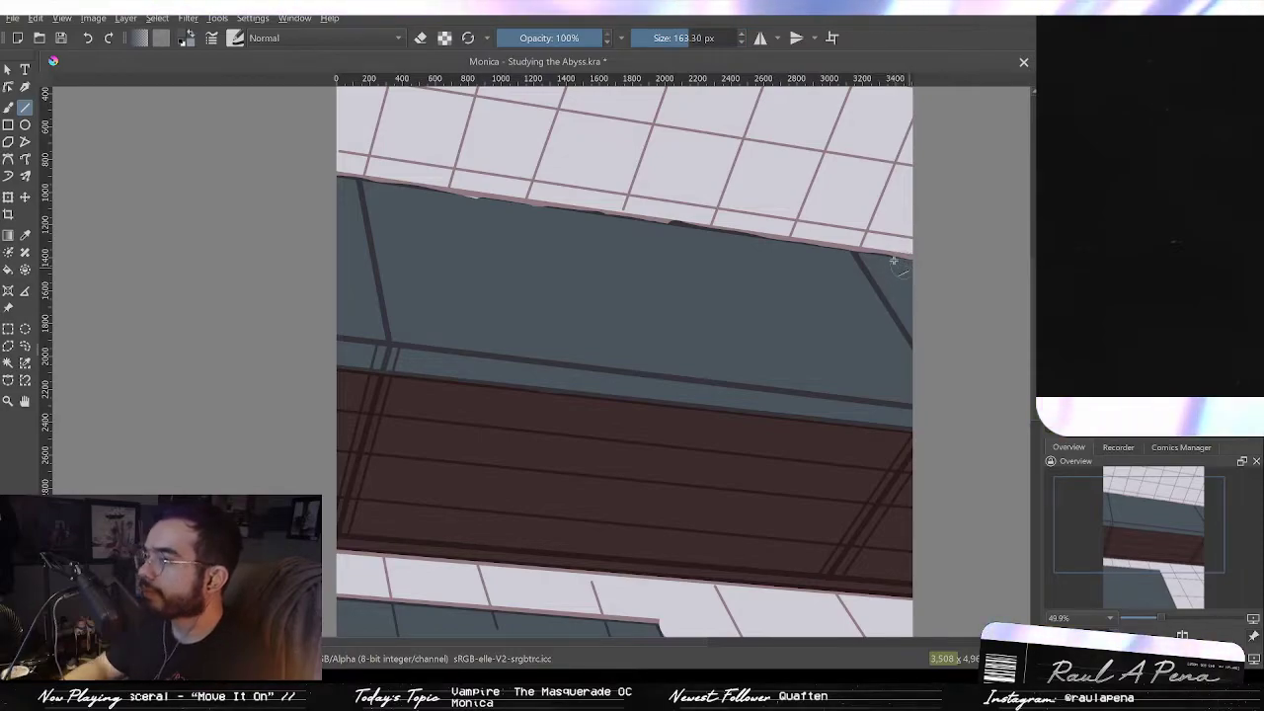
pyautogui.moveTo(341, 187); pyautogui.dragTo(340, 185)
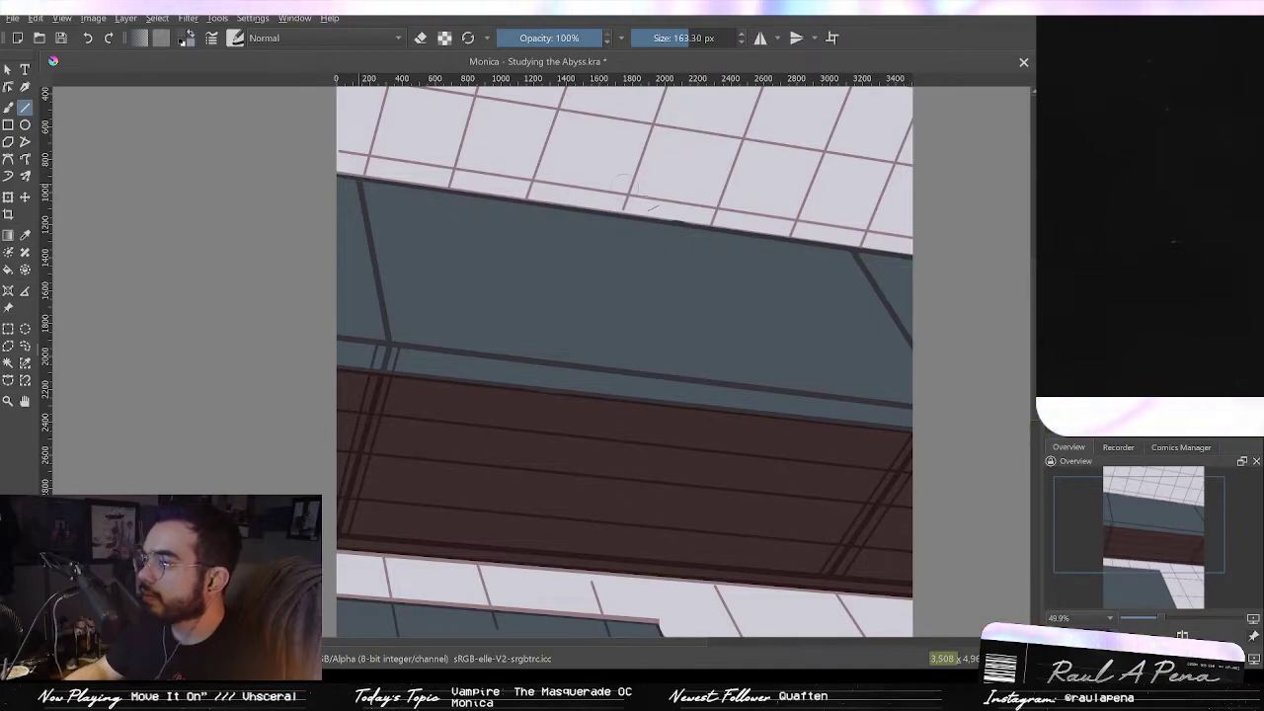
# Step: Try drawing a dark red diagonal frame line across the lower window at 90, 35.68 and 25 px, undoing each
pyautogui.scroll(-3, 652, 294)
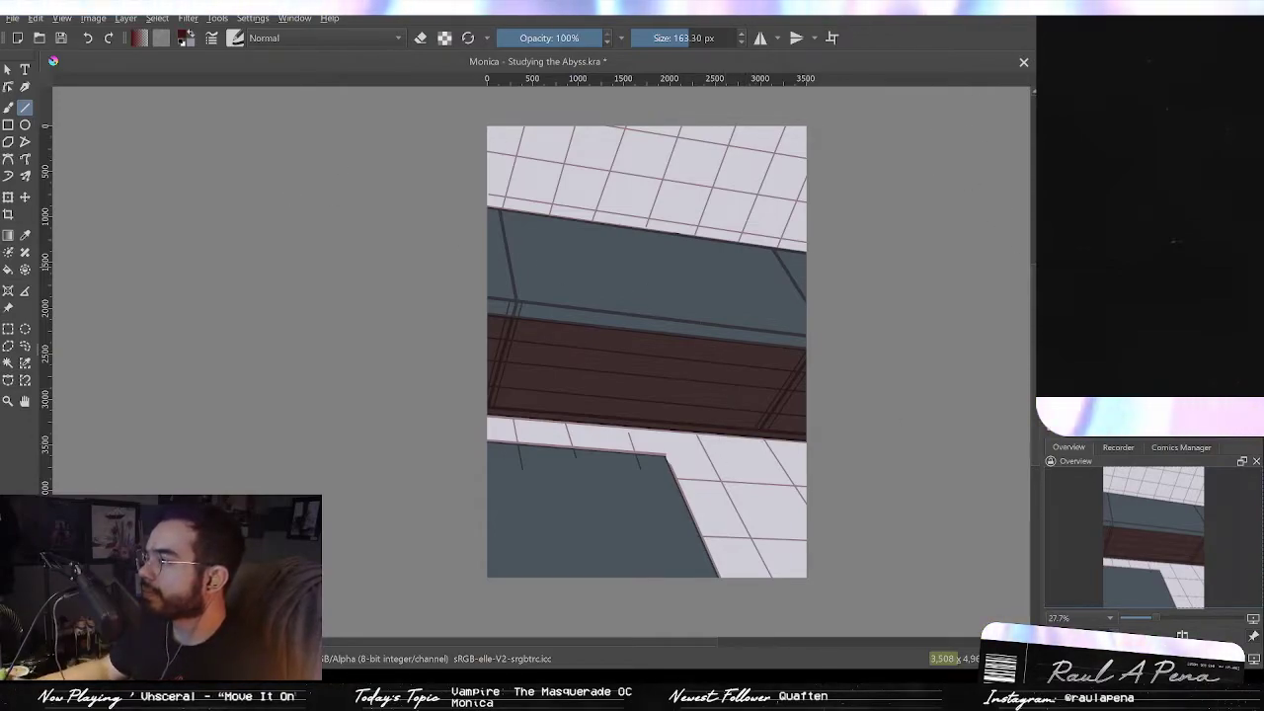
pyautogui.click(650, 39)
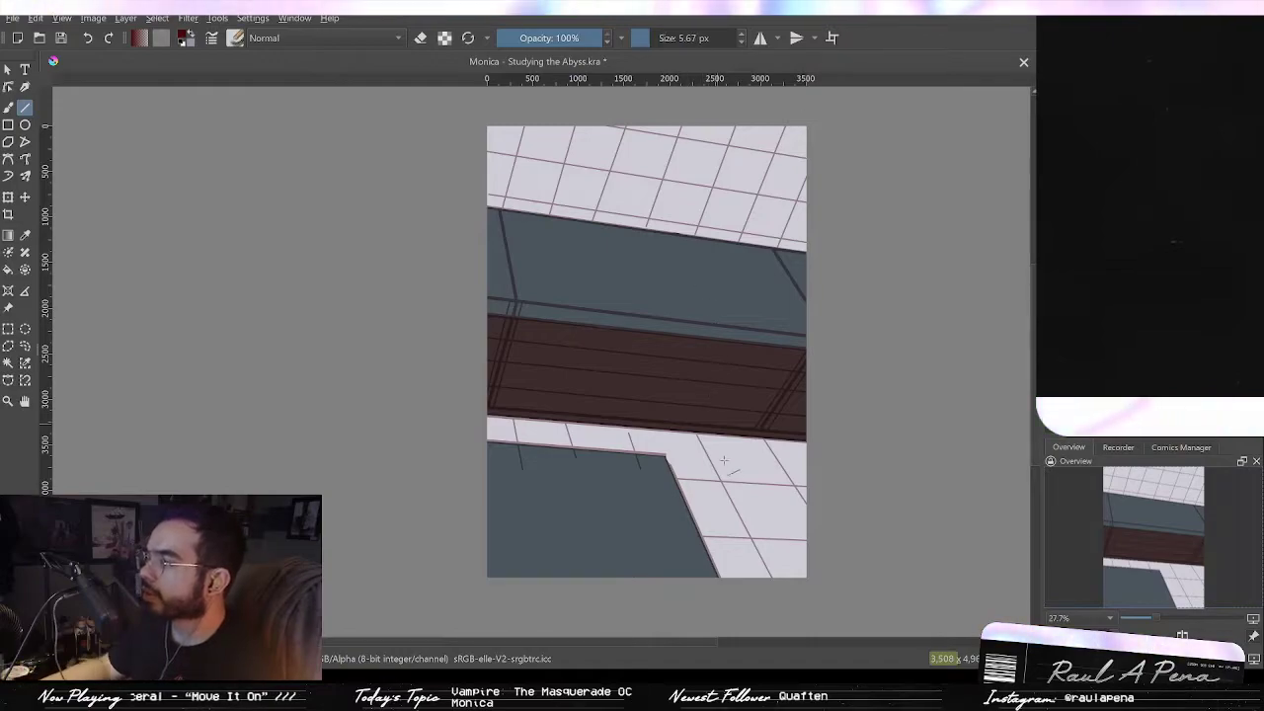
pyautogui.click(469, 40)
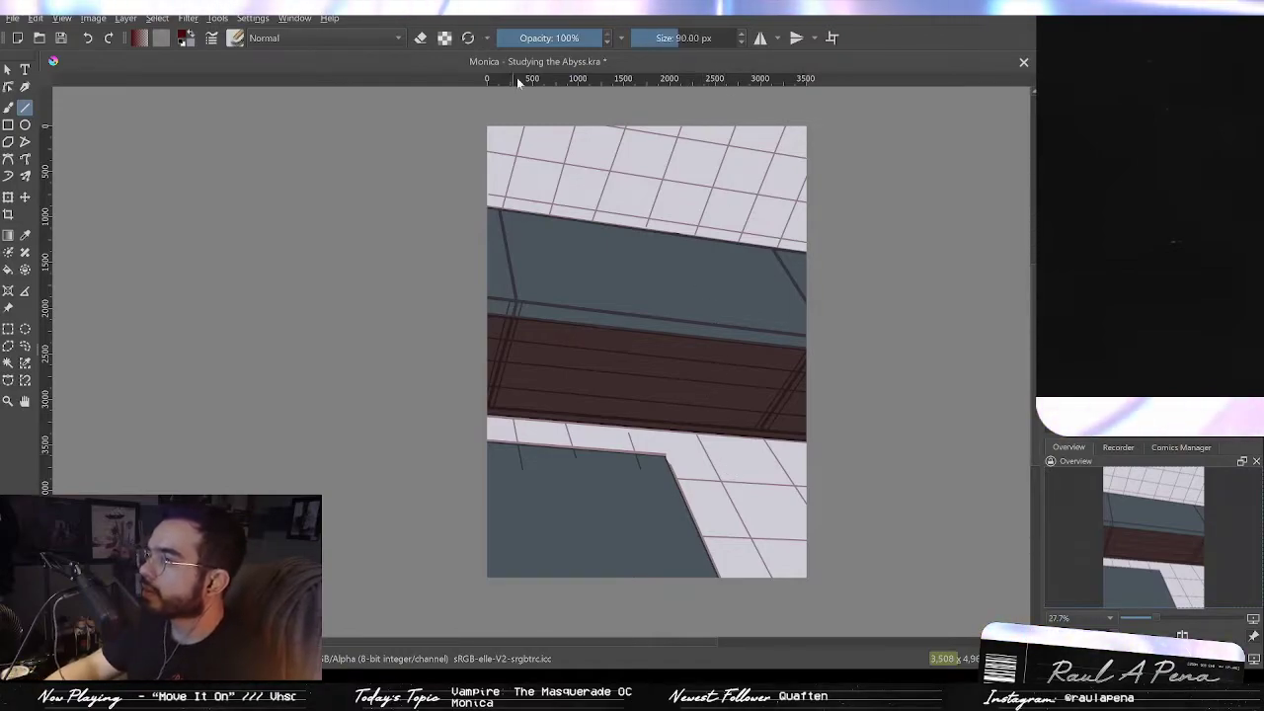
pyautogui.moveTo(740, 511); pyautogui.dragTo(754, 418)
pyautogui.moveTo(652, 361); pyautogui.dragTo(801, 577)
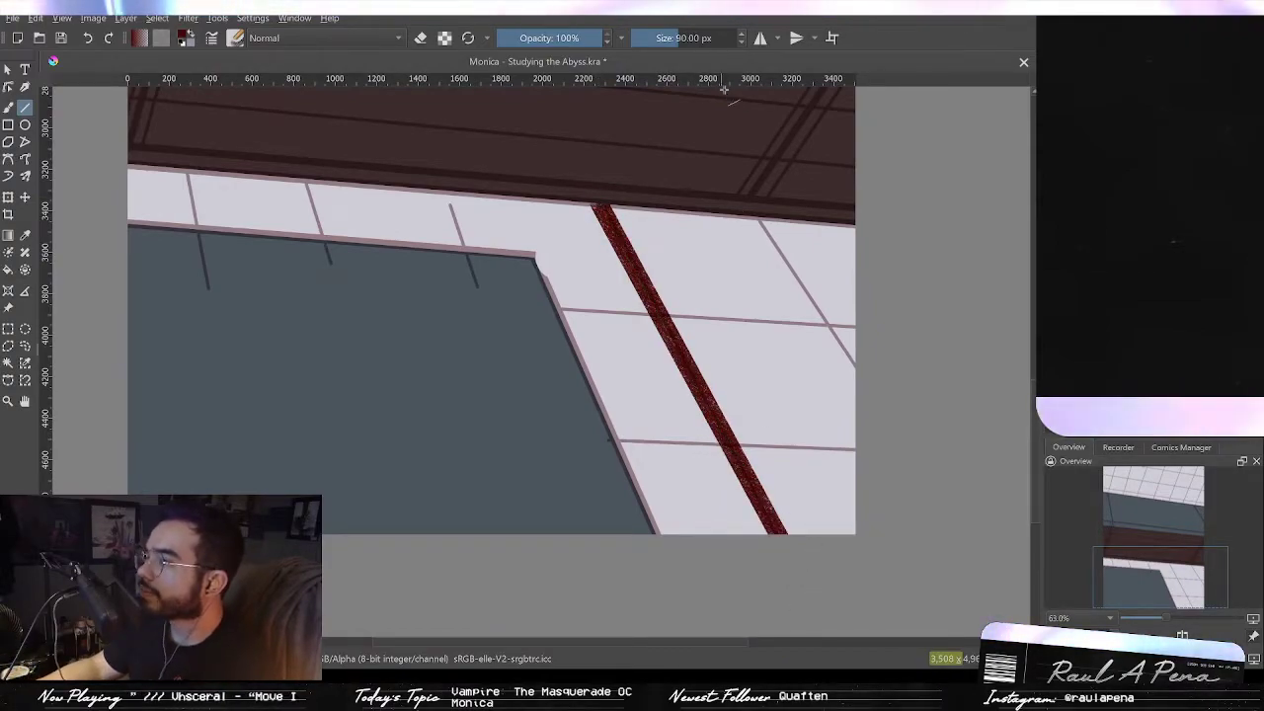
pyautogui.hotkey('ctrl', 'z')
pyautogui.moveTo(692, 38)
pyautogui.mouseDown()
pyautogui.moveTo(657, 40)
pyautogui.moveTo(670, 42)
pyautogui.mouseUp()
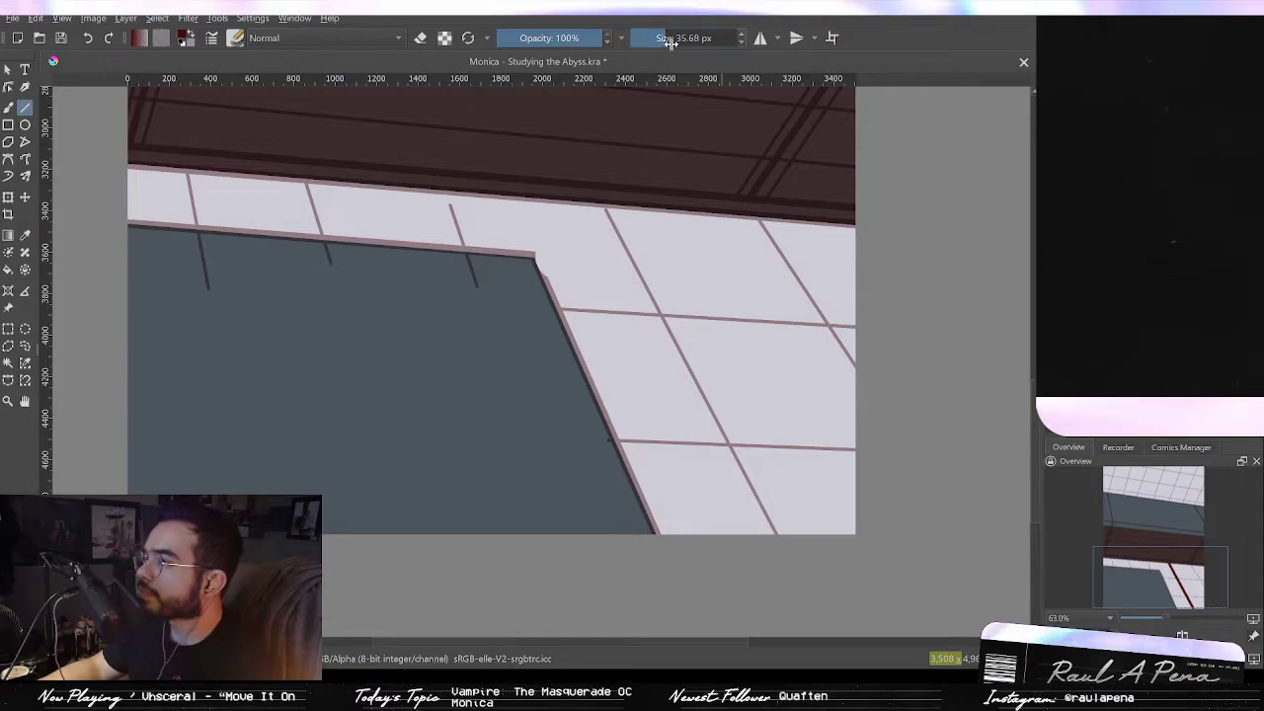
pyautogui.moveTo(789, 555); pyautogui.dragTo(786, 552)
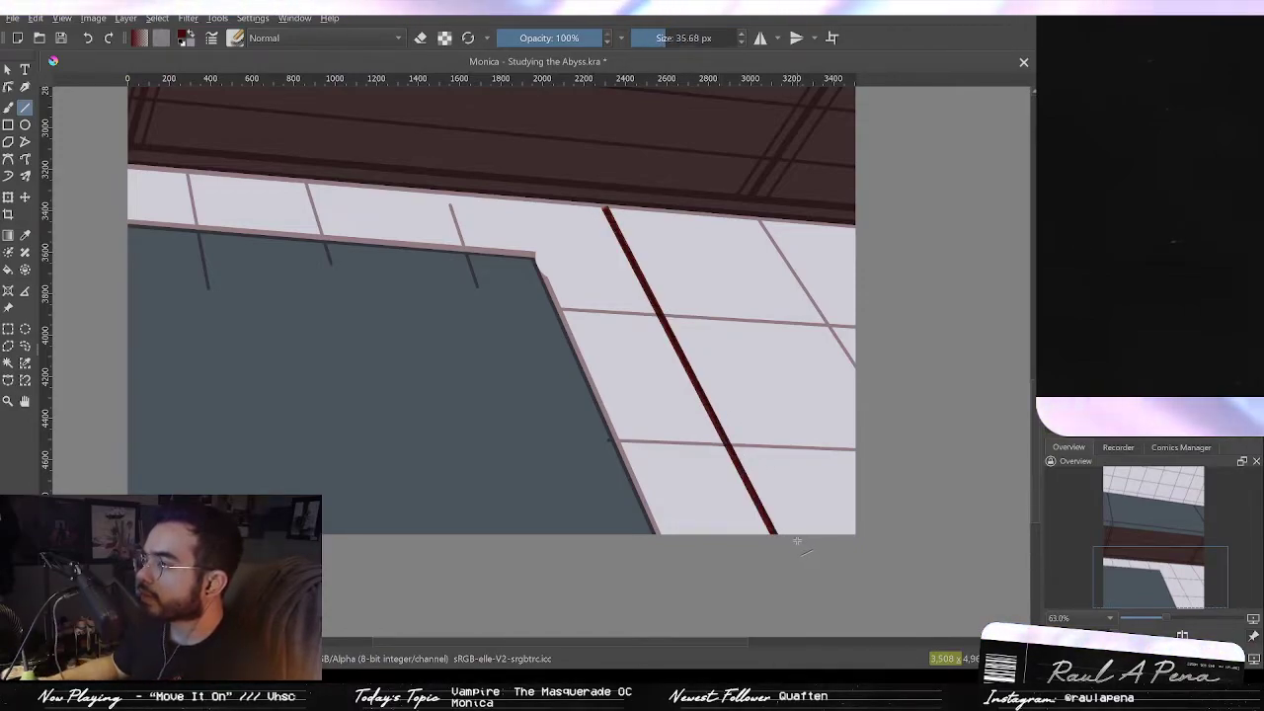
pyautogui.hotkey('ctrl', 'z')
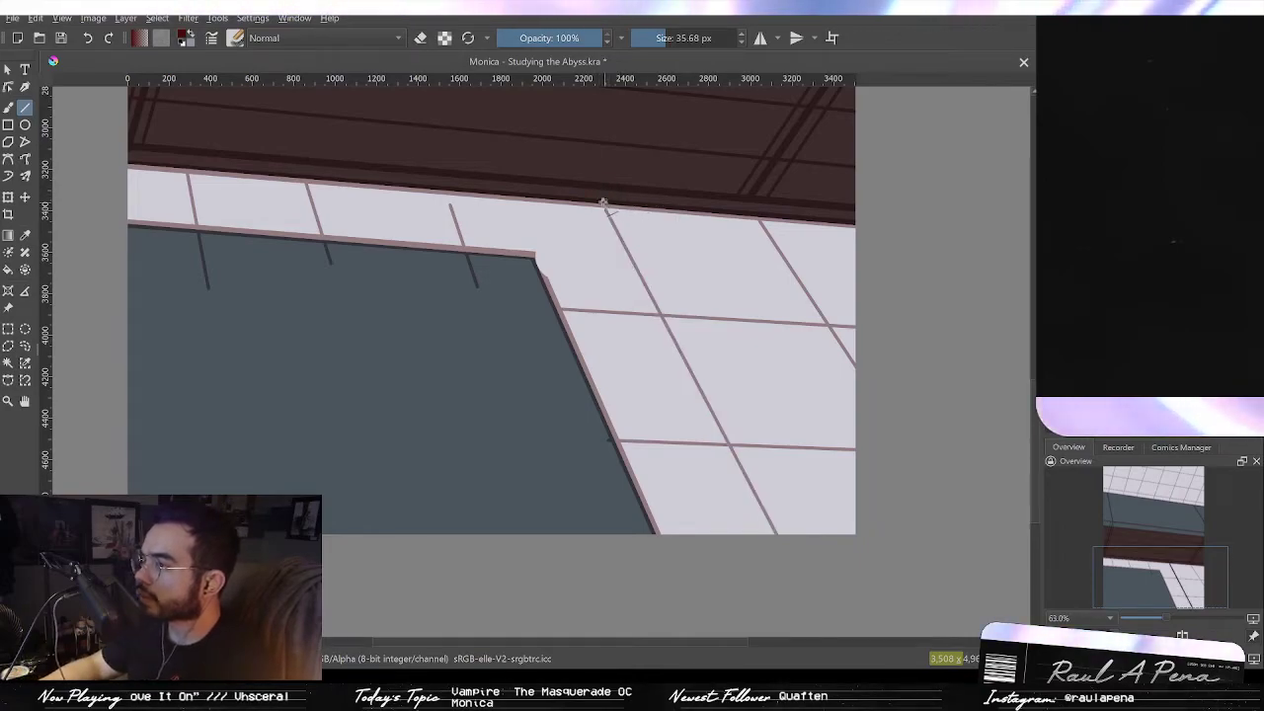
pyautogui.moveTo(592, 188); pyautogui.dragTo(798, 575)
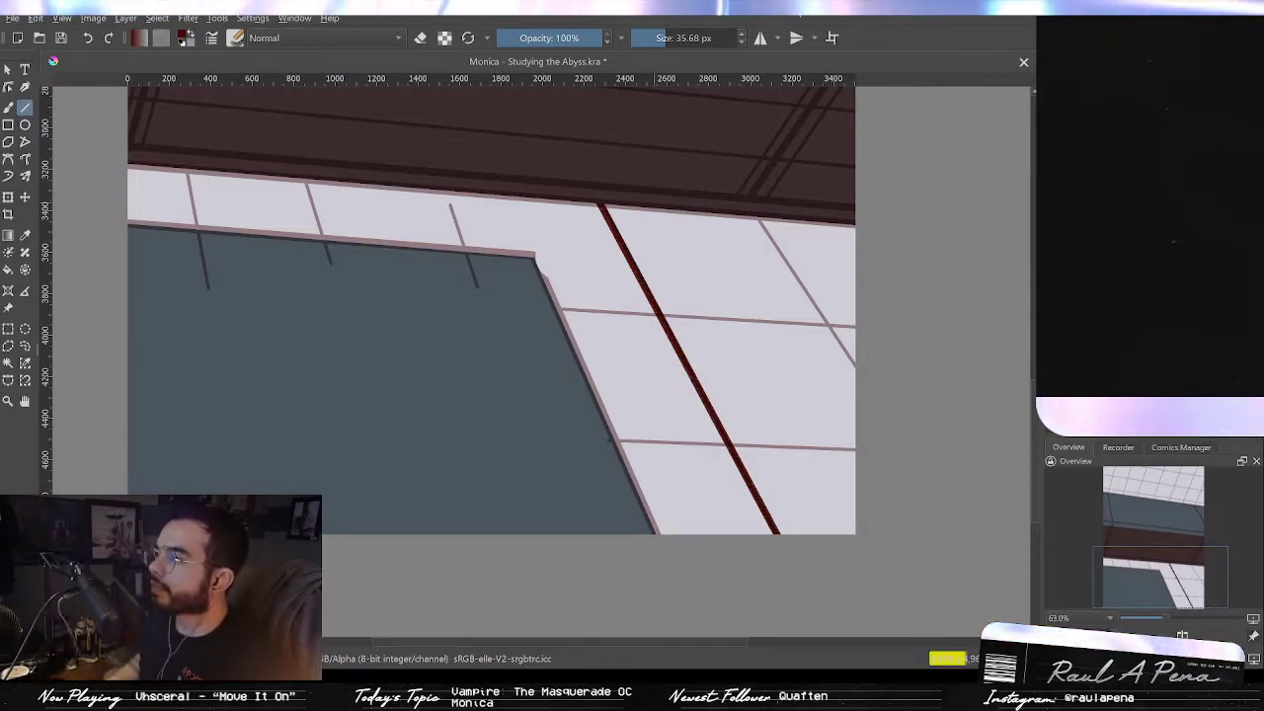
pyautogui.click(679, 38)
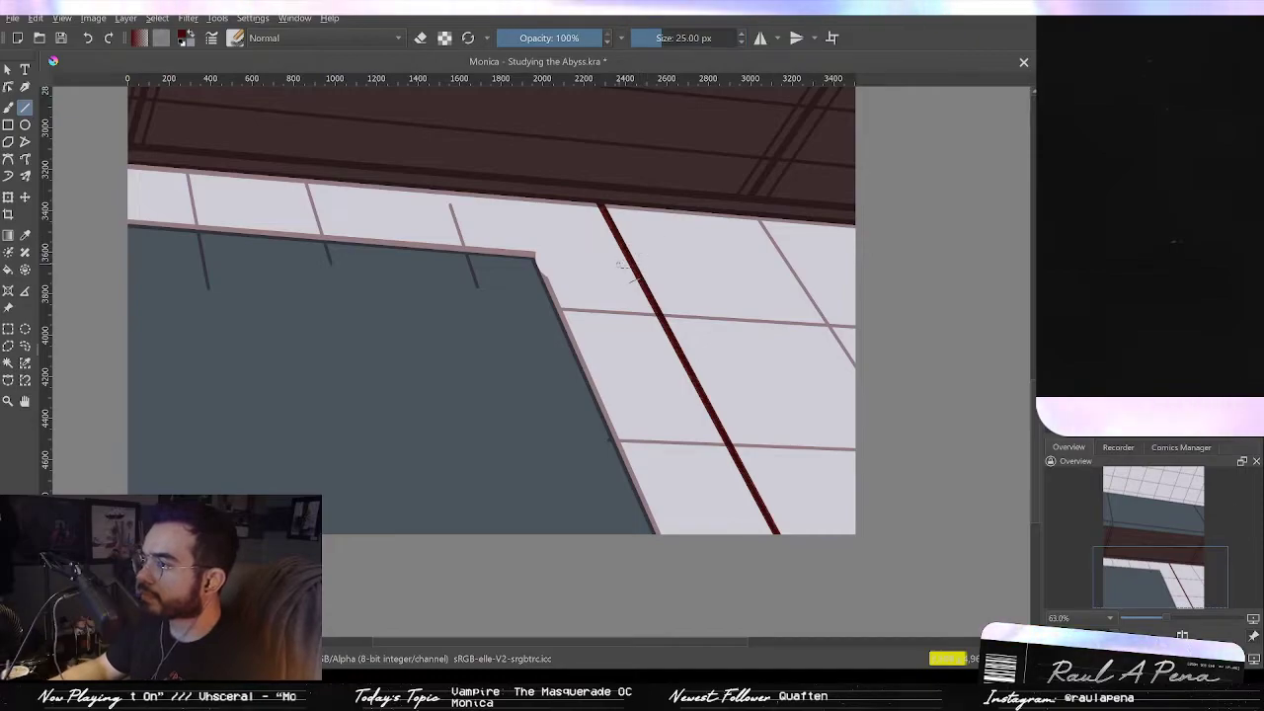
pyautogui.hotkey('ctrl', 'z')
# Step: Draw a 25 px dark red diagonal frame line from the beam down across the lower window's light frame
pyautogui.moveTo(601, 203)
pyautogui.mouseDown()
pyautogui.moveTo(778, 548)
pyautogui.moveTo(794, 552)
pyautogui.mouseUp()
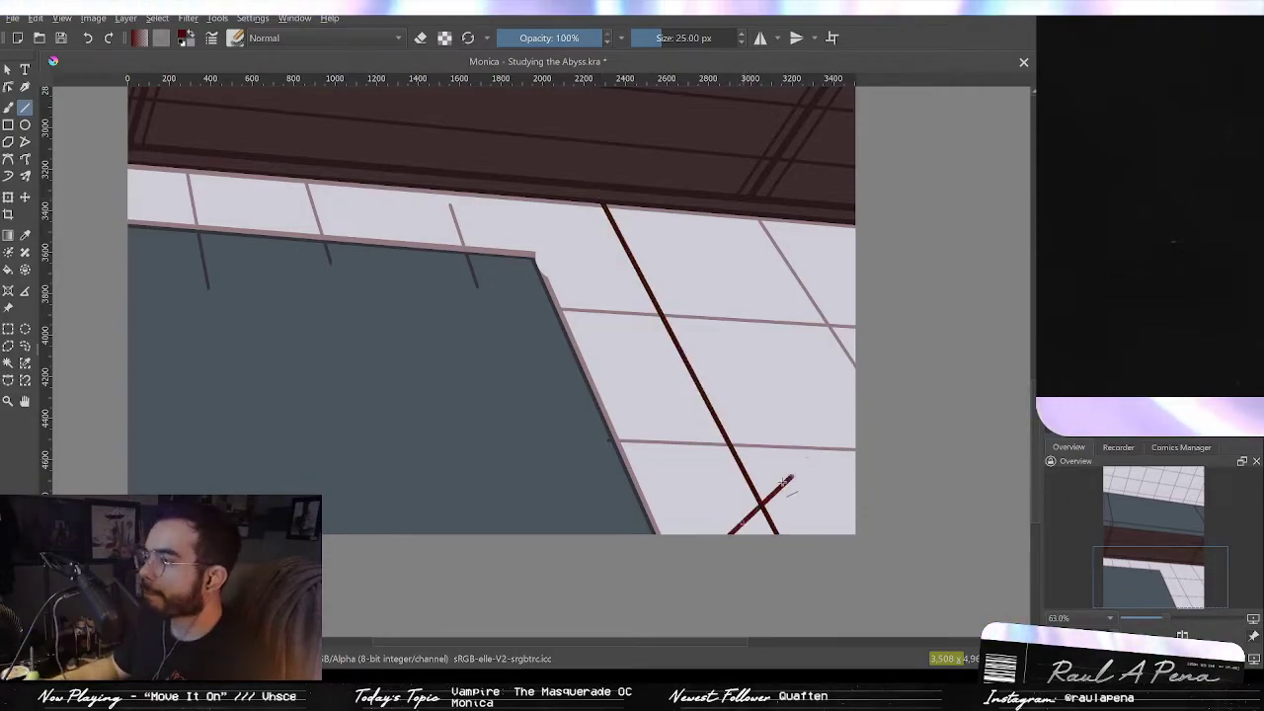
pyautogui.moveTo(800, 391); pyautogui.dragTo(749, 474)
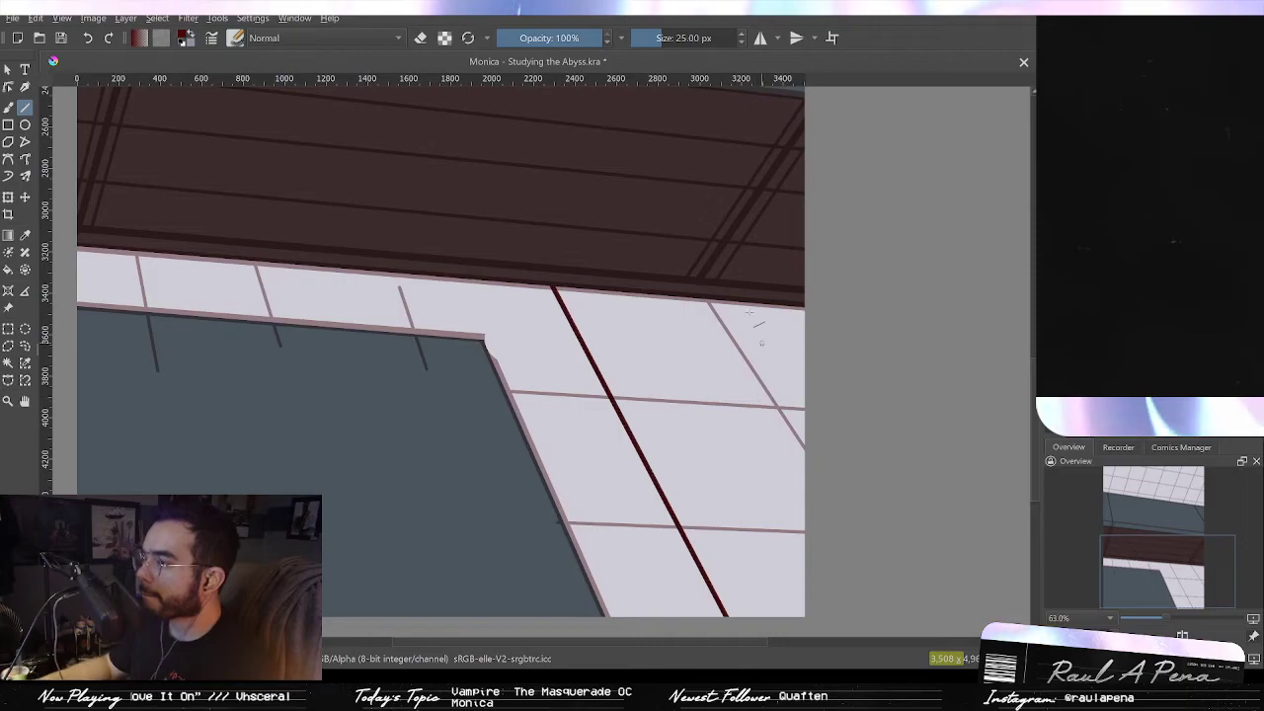
pyautogui.scroll(2, 726, 314)
pyautogui.moveTo(723, 315); pyautogui.dragTo(736, 234)
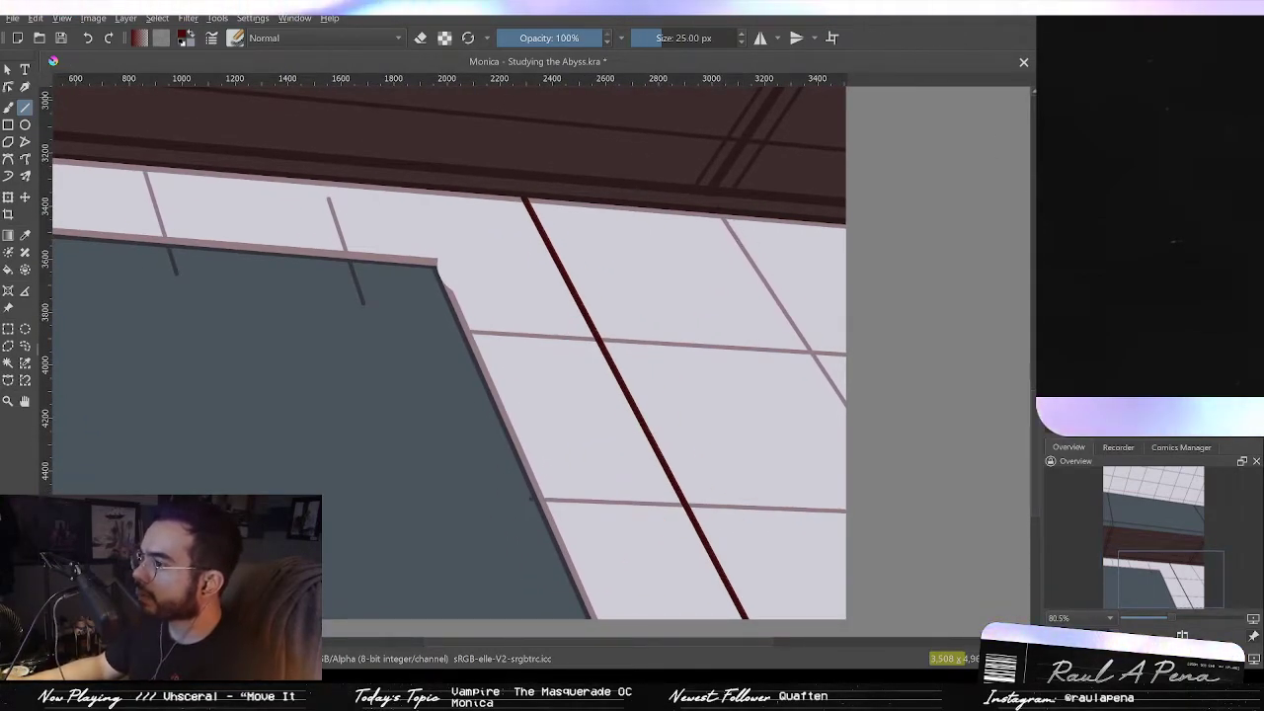
pyautogui.hotkey('ctrl', 'z')
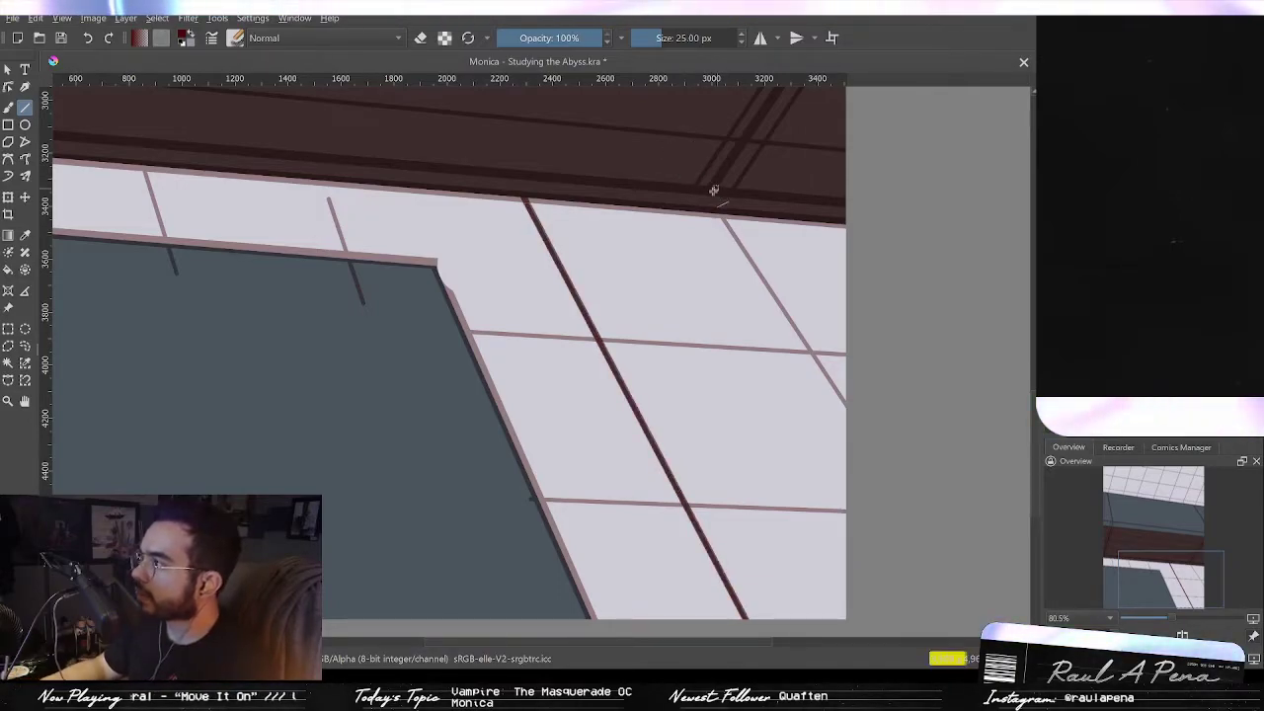
# Step: Draw another 25 px dark red diagonal frame line across the lower window's right glass
pyautogui.moveTo(823, 369); pyautogui.dragTo(859, 424)
pyautogui.hotkey('ctrl', 'z')
pyautogui.hotkey('ctrl', 'shift', 'z')
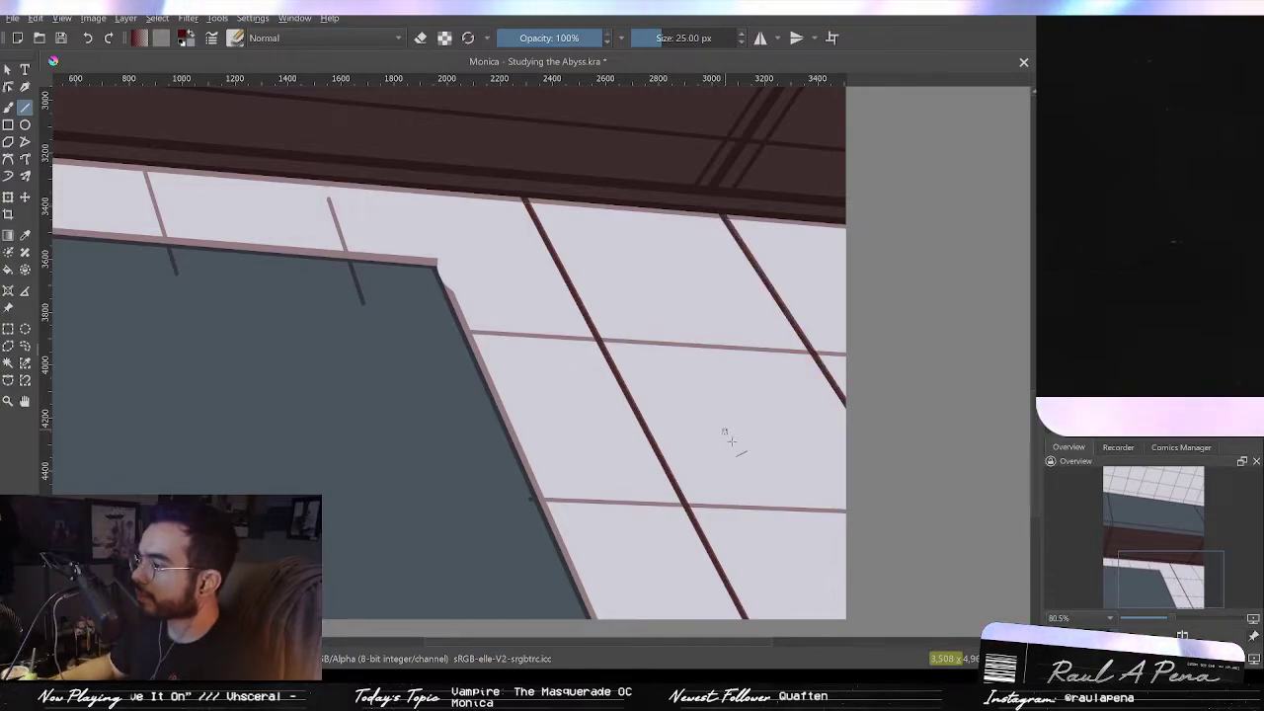
# Step: Redraw the three short mullions along the lower window's left glass as dark red straight lines
pyautogui.moveTo(564, 463); pyautogui.dragTo(947, 466)
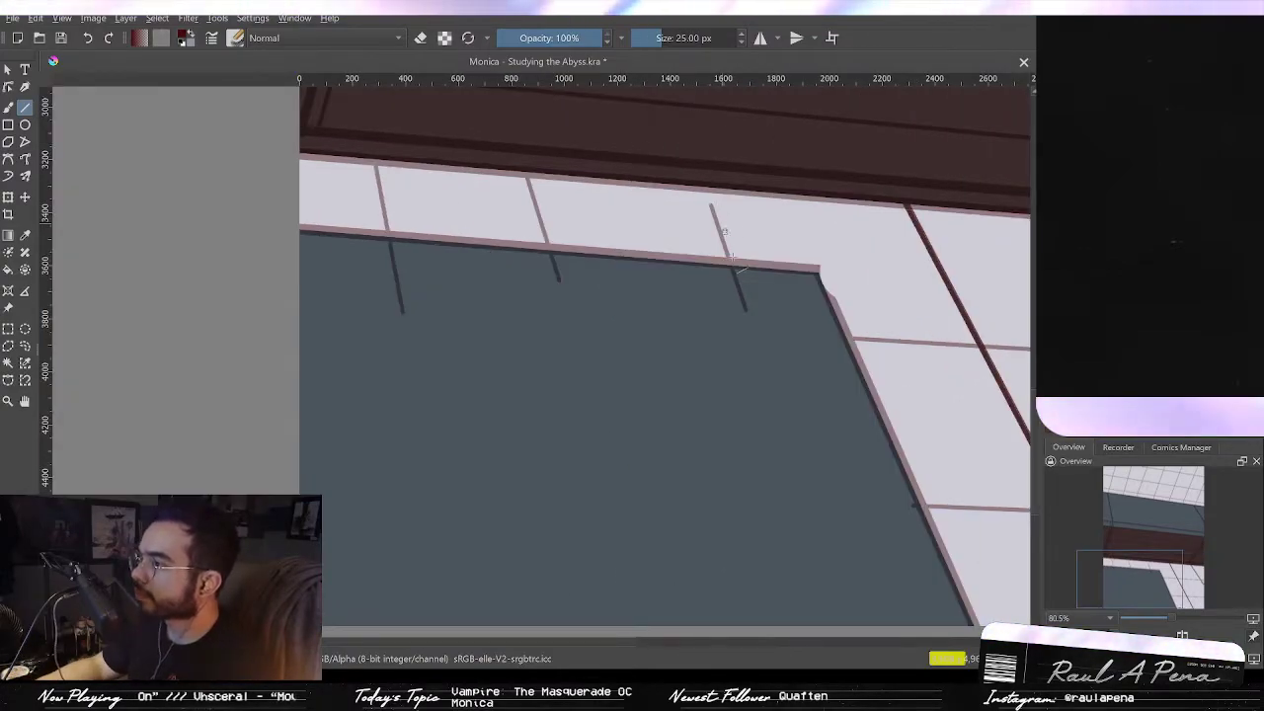
pyautogui.moveTo(731, 263); pyautogui.dragTo(696, 164)
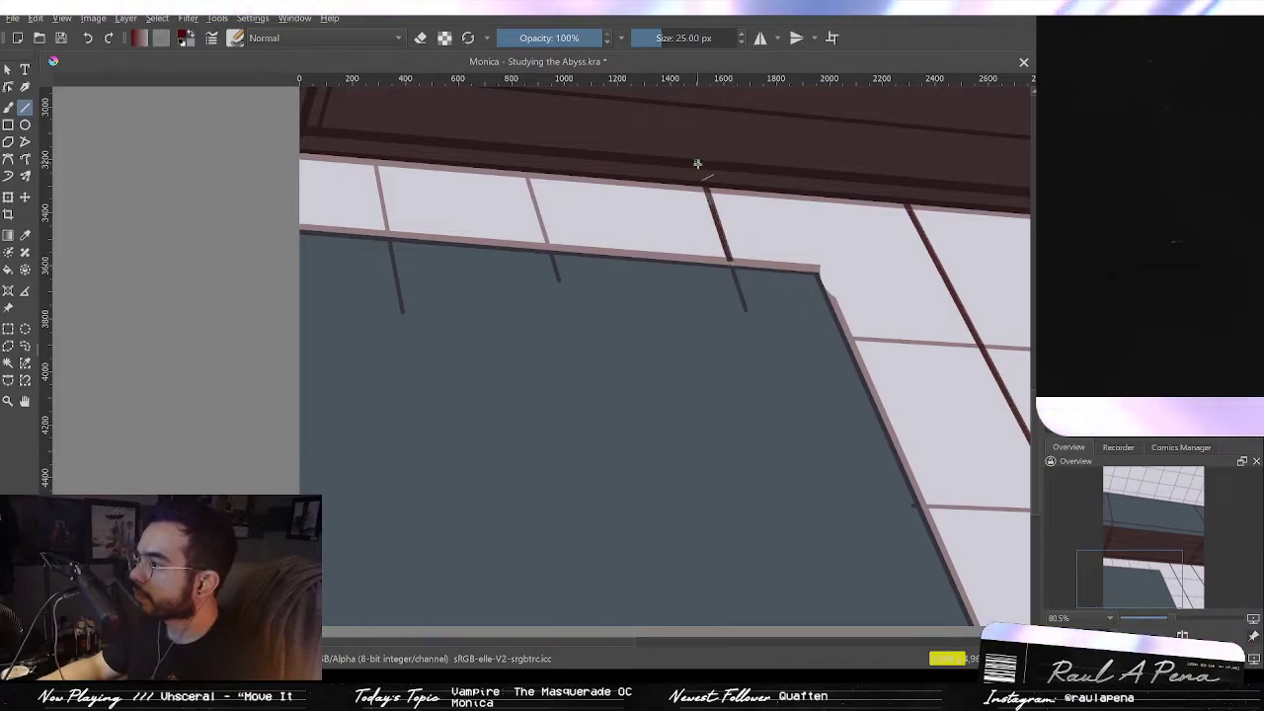
pyautogui.moveTo(550, 260); pyautogui.dragTo(525, 171)
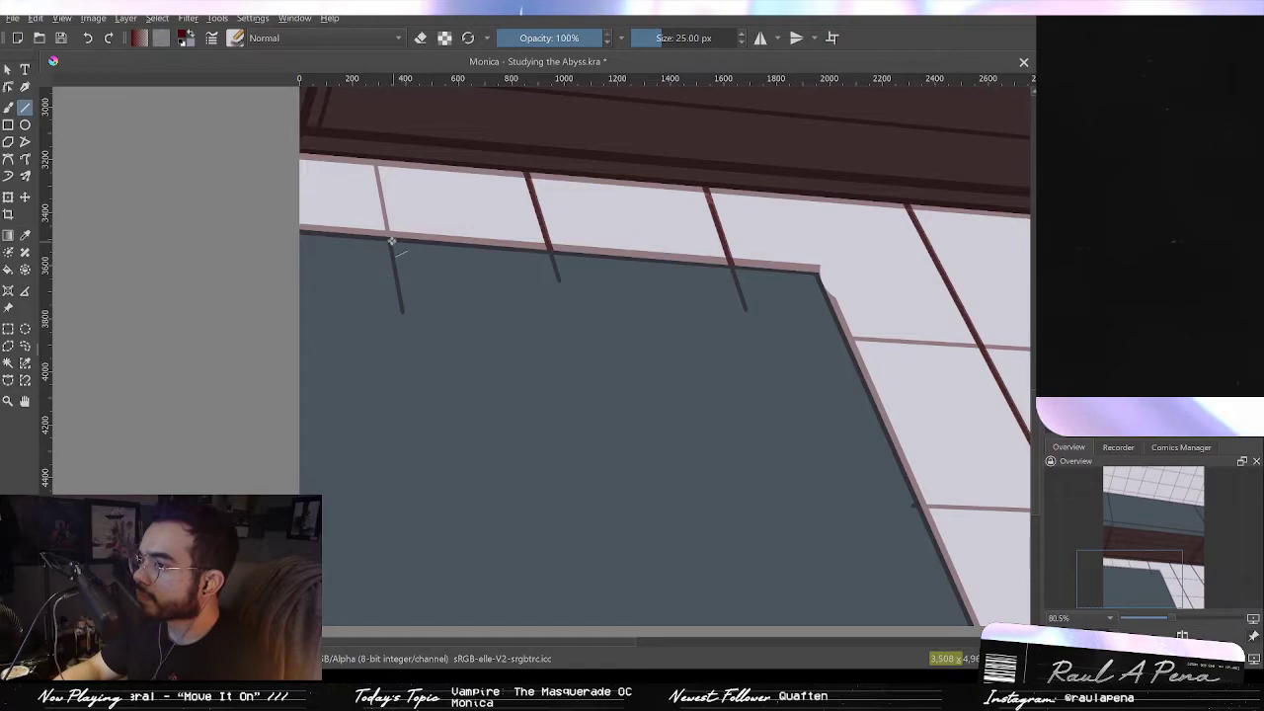
pyautogui.moveTo(390, 240); pyautogui.dragTo(372, 148)
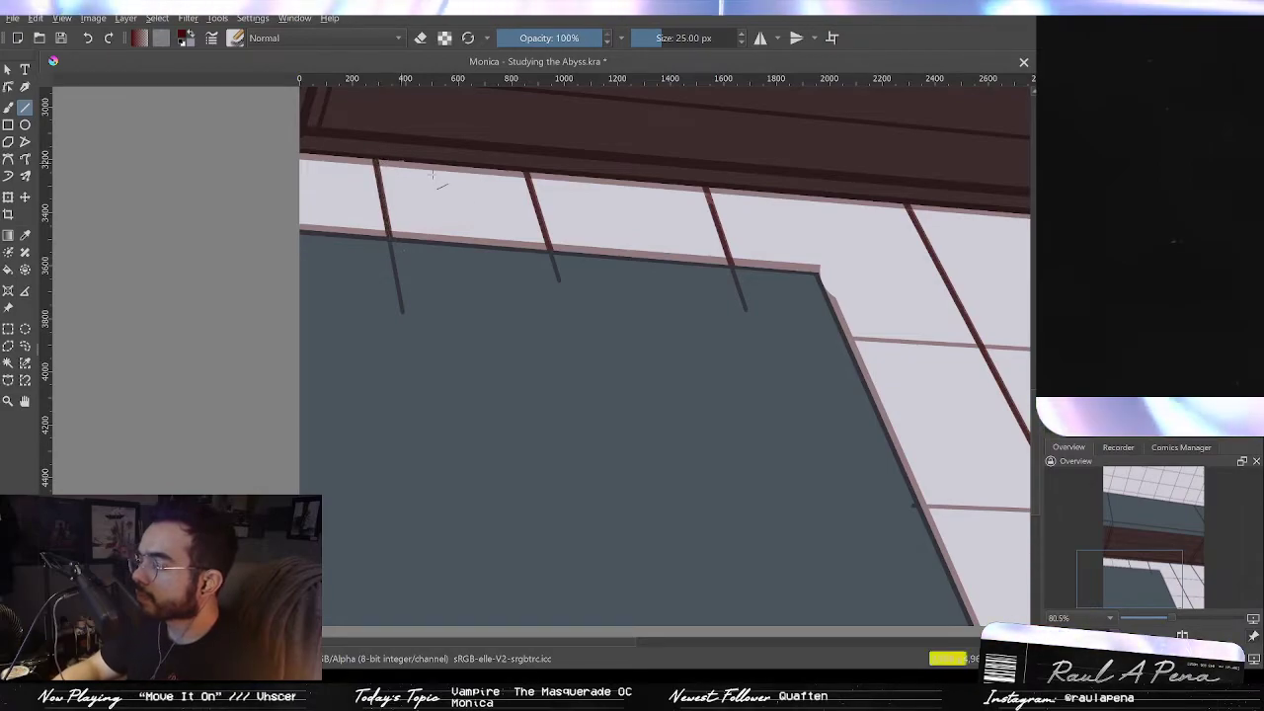
# Step: Draw two horizontal dark red frame lines across the lower window's right glass
pyautogui.moveTo(393, 252); pyautogui.dragTo(294, 244)
pyautogui.moveTo(294, 244); pyautogui.dragTo(330, 258)
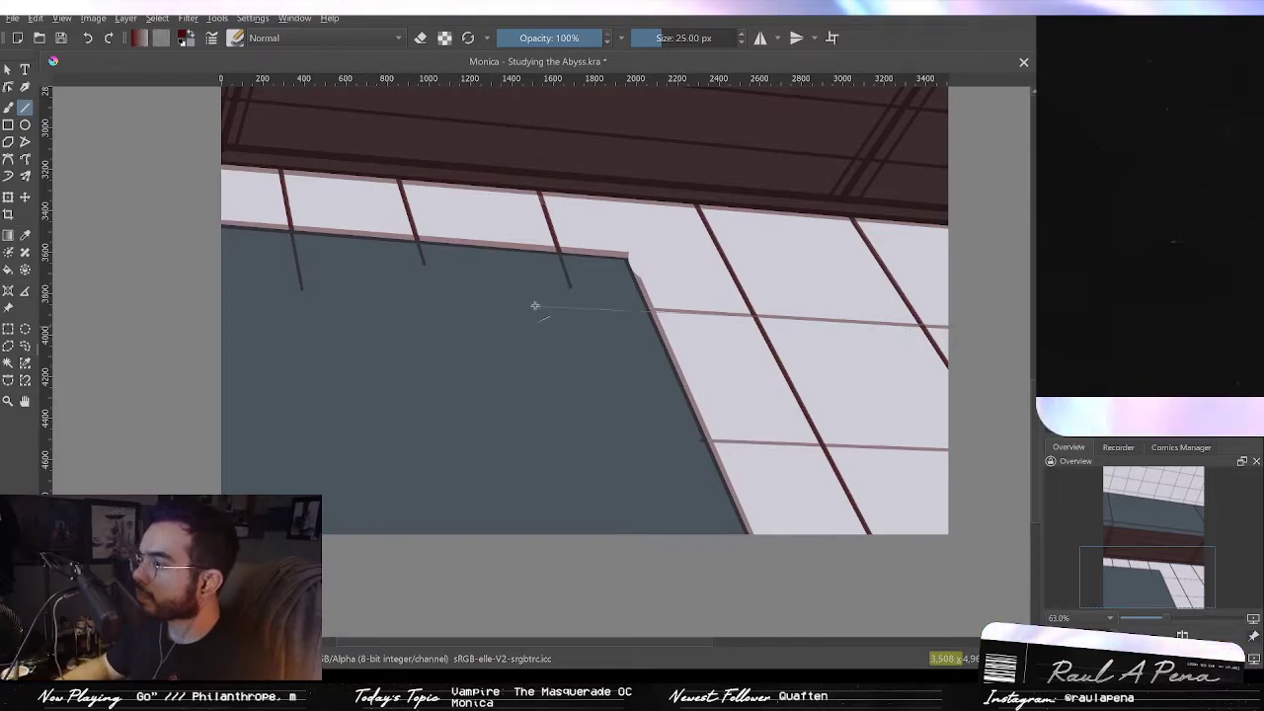
pyautogui.moveTo(550, 306); pyautogui.dragTo(551, 306)
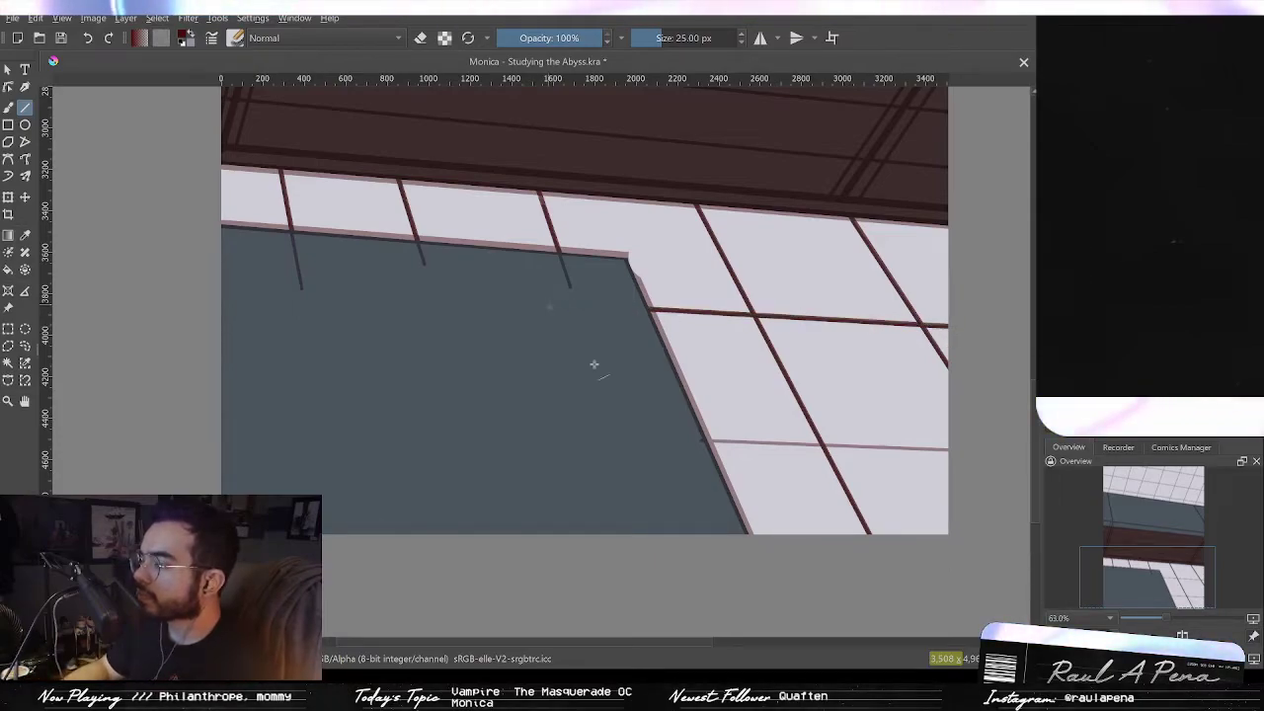
pyautogui.moveTo(698, 441); pyautogui.dragTo(968, 445)
pyautogui.scroll(2, 979, 370)
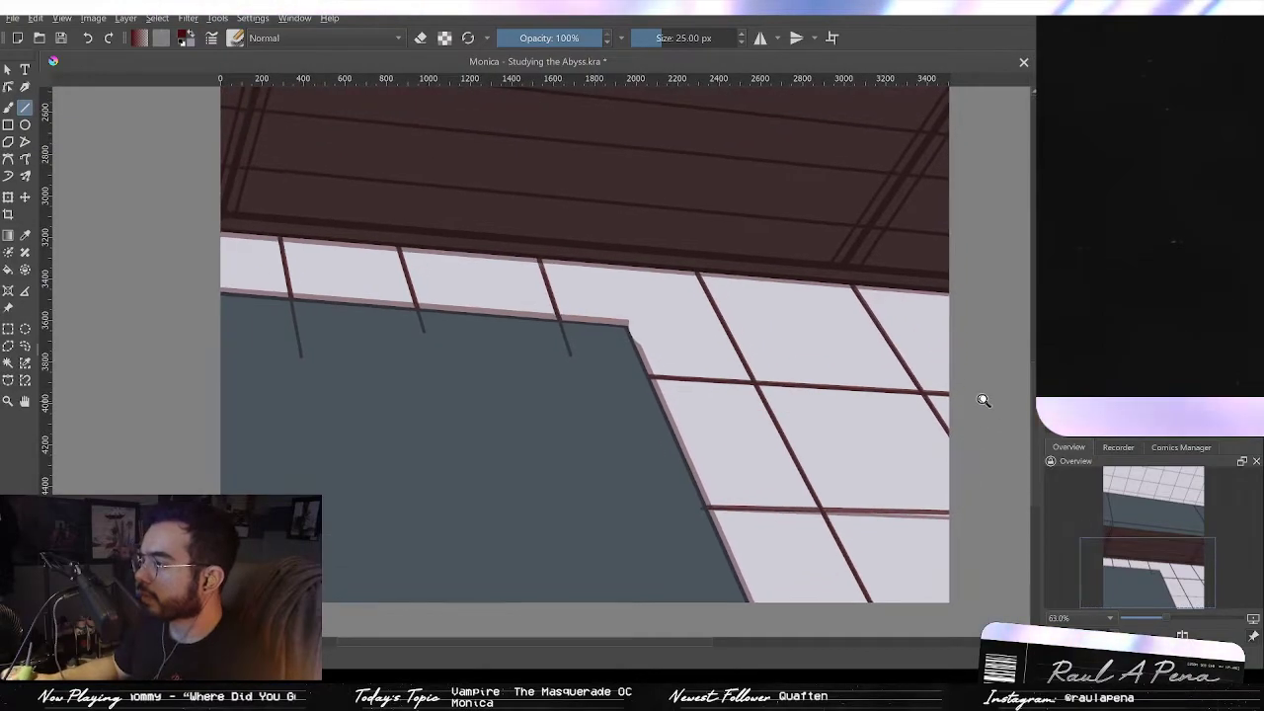
# Step: Draw three horizontal dark red frame lines across the upper skylight glass
pyautogui.scroll(-2, 984, 400)
pyautogui.scroll(6, 982, 432)
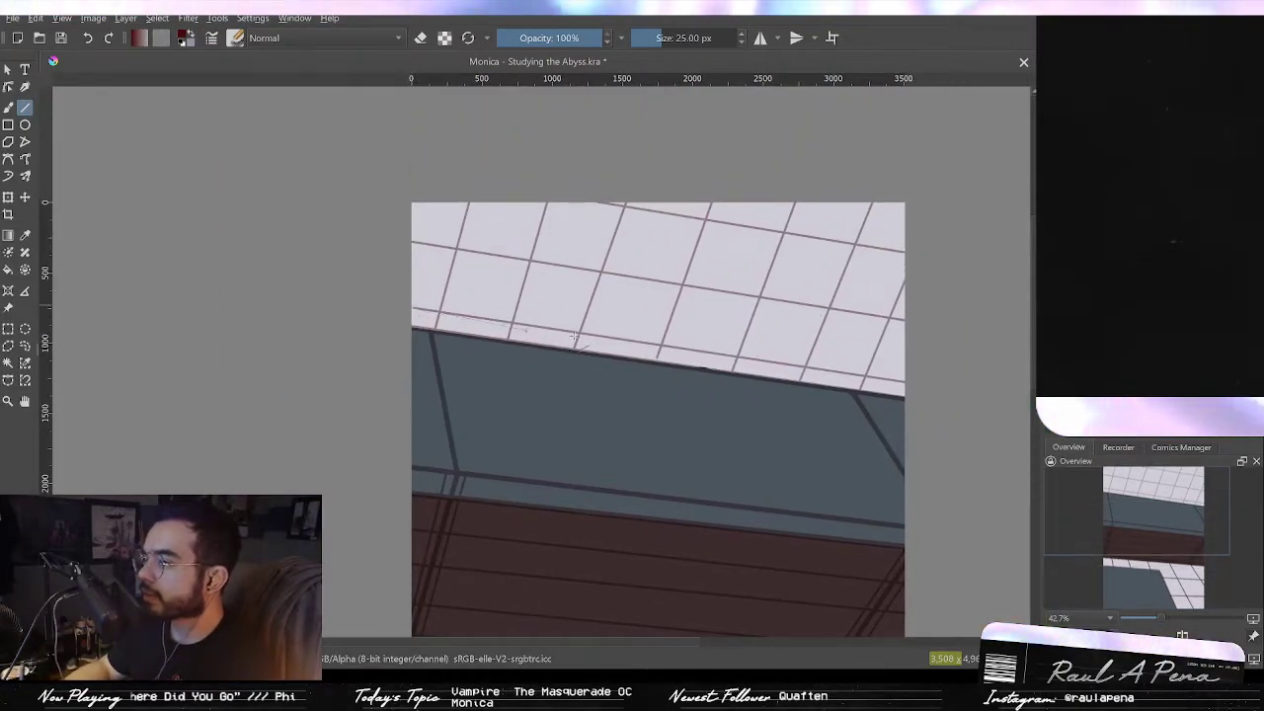
pyautogui.moveTo(413, 308); pyautogui.dragTo(910, 385)
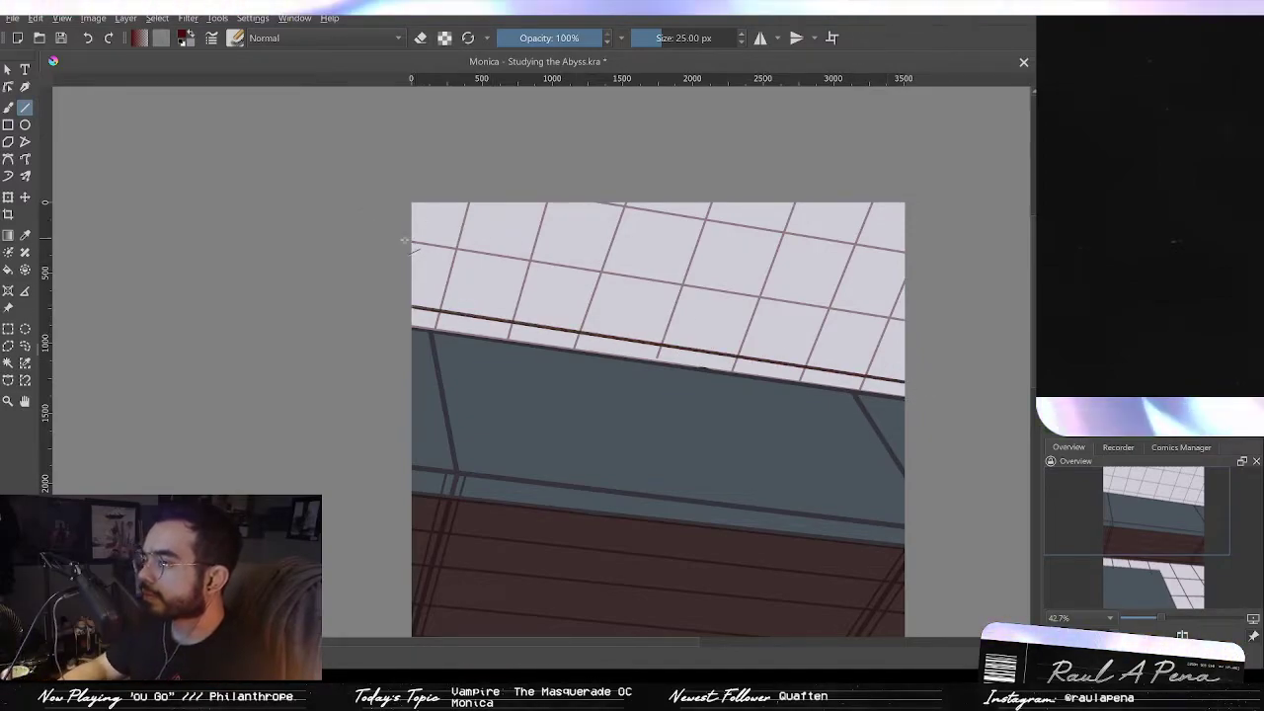
pyautogui.moveTo(911, 326); pyautogui.dragTo(918, 325)
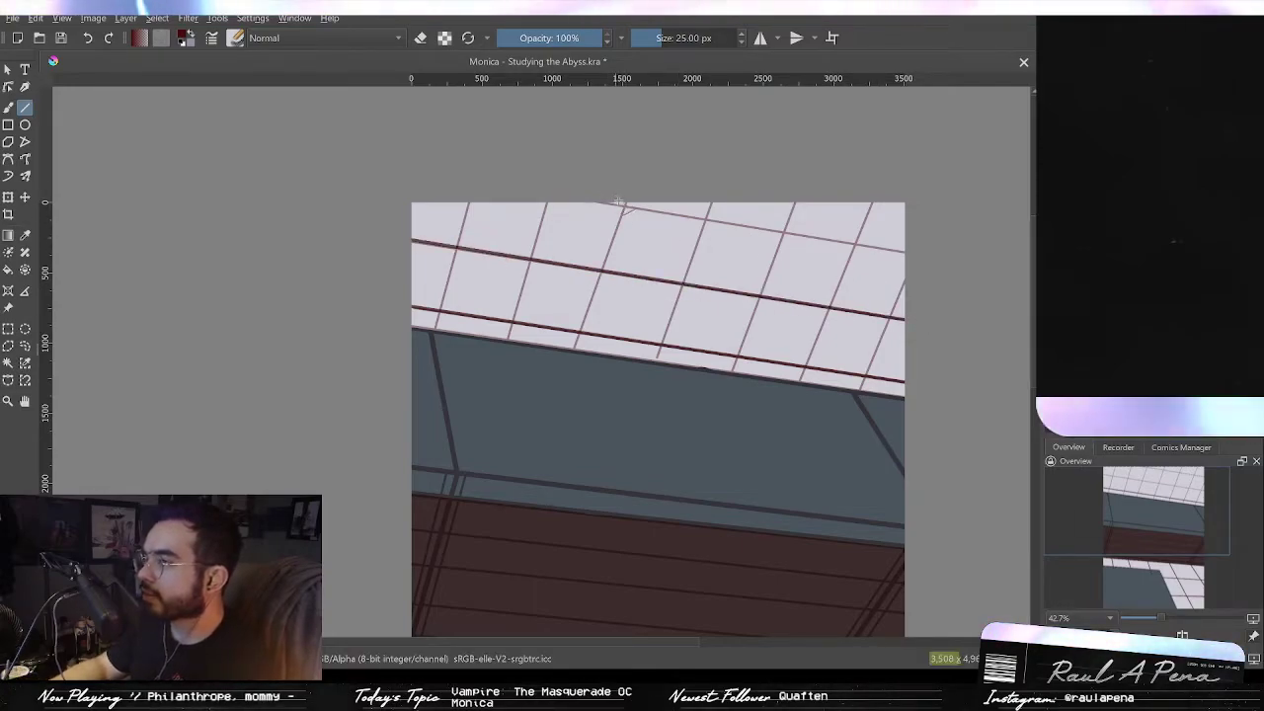
pyautogui.moveTo(618, 202)
pyautogui.mouseDown()
pyautogui.moveTo(939, 273)
pyautogui.moveTo(941, 259)
pyautogui.mouseUp()
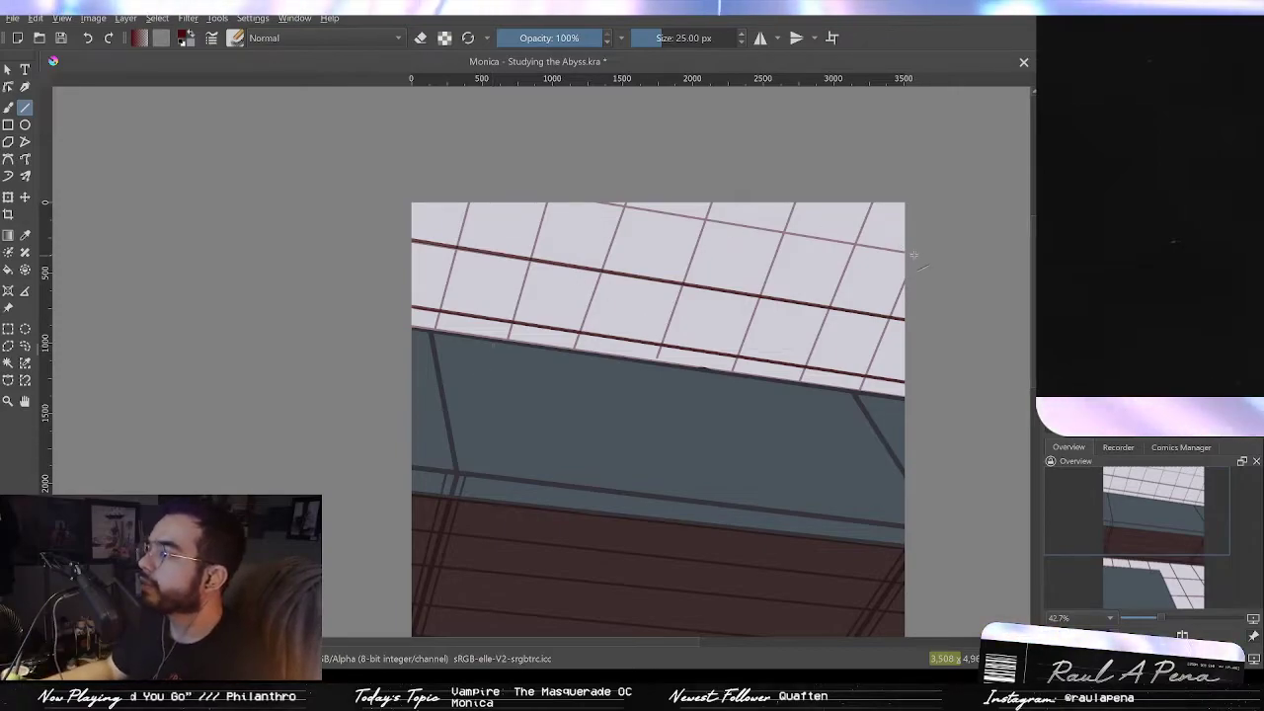
pyautogui.moveTo(918, 250); pyautogui.dragTo(565, 186)
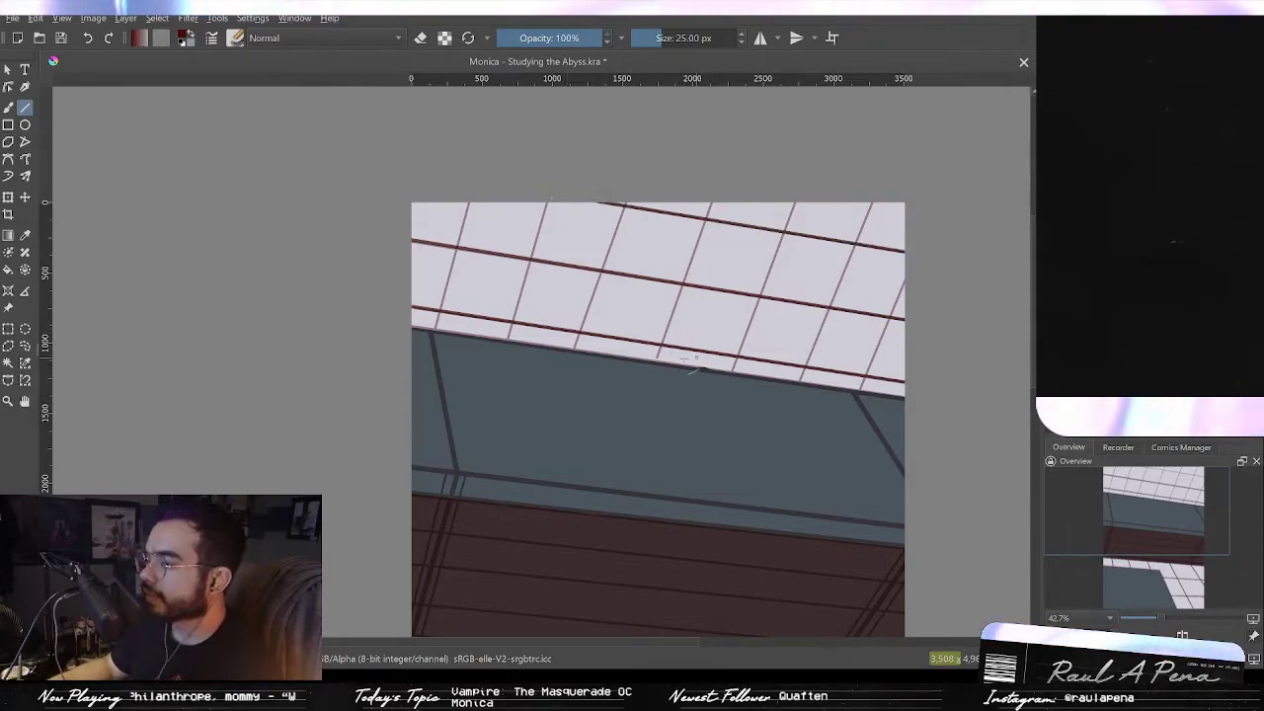
# Step: Draw a dark red slanted frame line across the middle of the upper skylight glass
pyautogui.moveTo(656, 362)
pyautogui.mouseDown()
pyautogui.moveTo(751, 138)
pyautogui.moveTo(726, 159)
pyautogui.mouseUp()
pyautogui.hotkey('ctrl', 'z')
pyautogui.scroll(4, 661, 343)
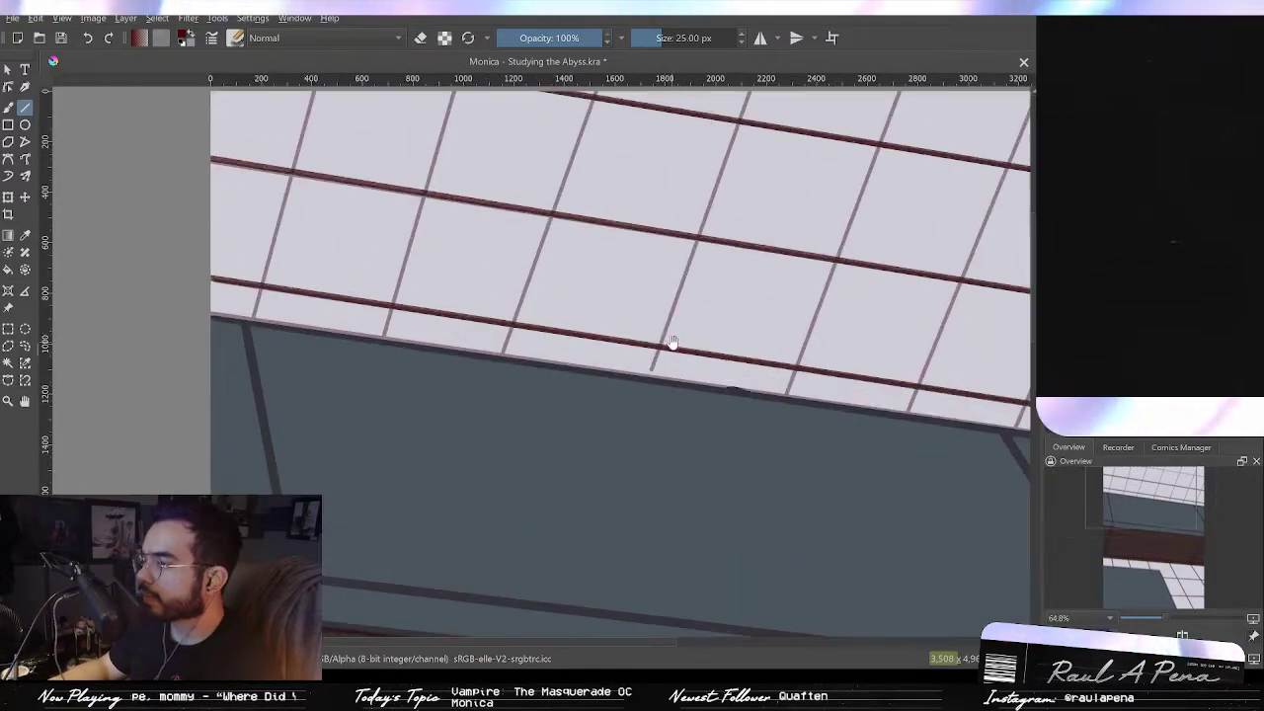
pyautogui.moveTo(615, 436); pyautogui.dragTo(667, 295)
pyautogui.moveTo(717, 130); pyautogui.dragTo(726, 120)
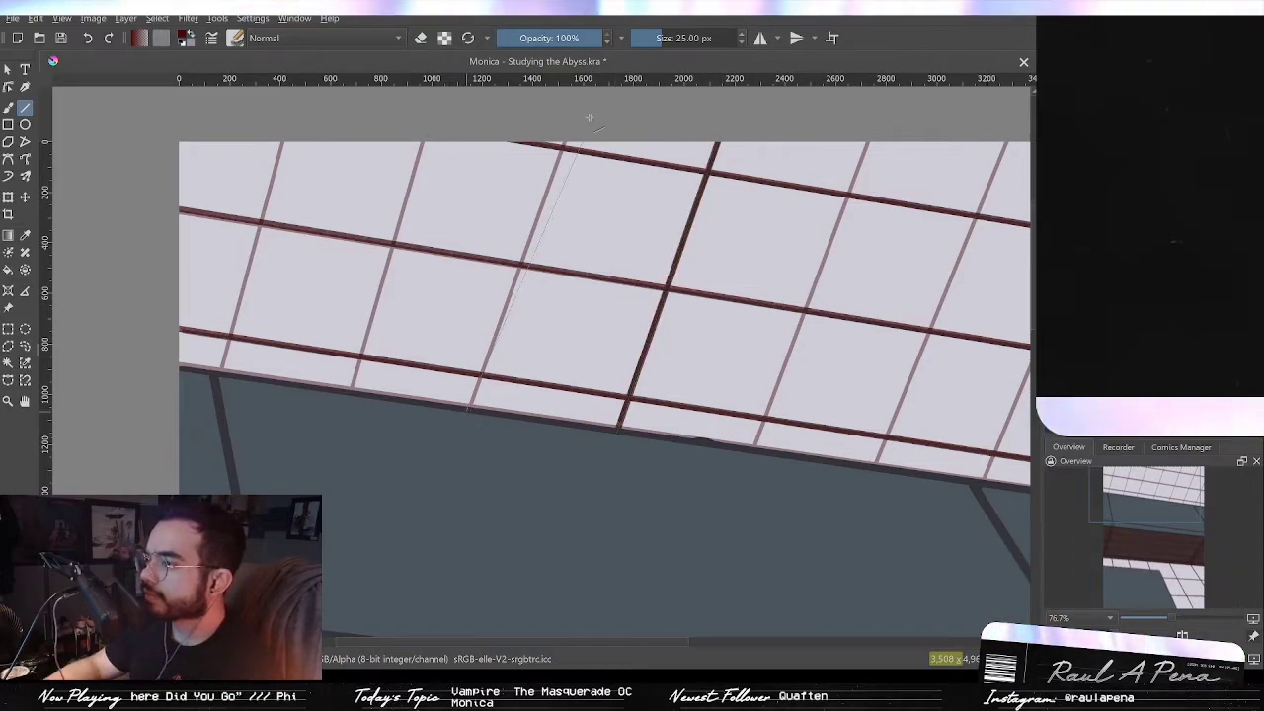
# Step: Draw the remaining slanted dark red frame lines across the upper skylight glass
pyautogui.moveTo(576, 114); pyautogui.dragTo(576, 114)
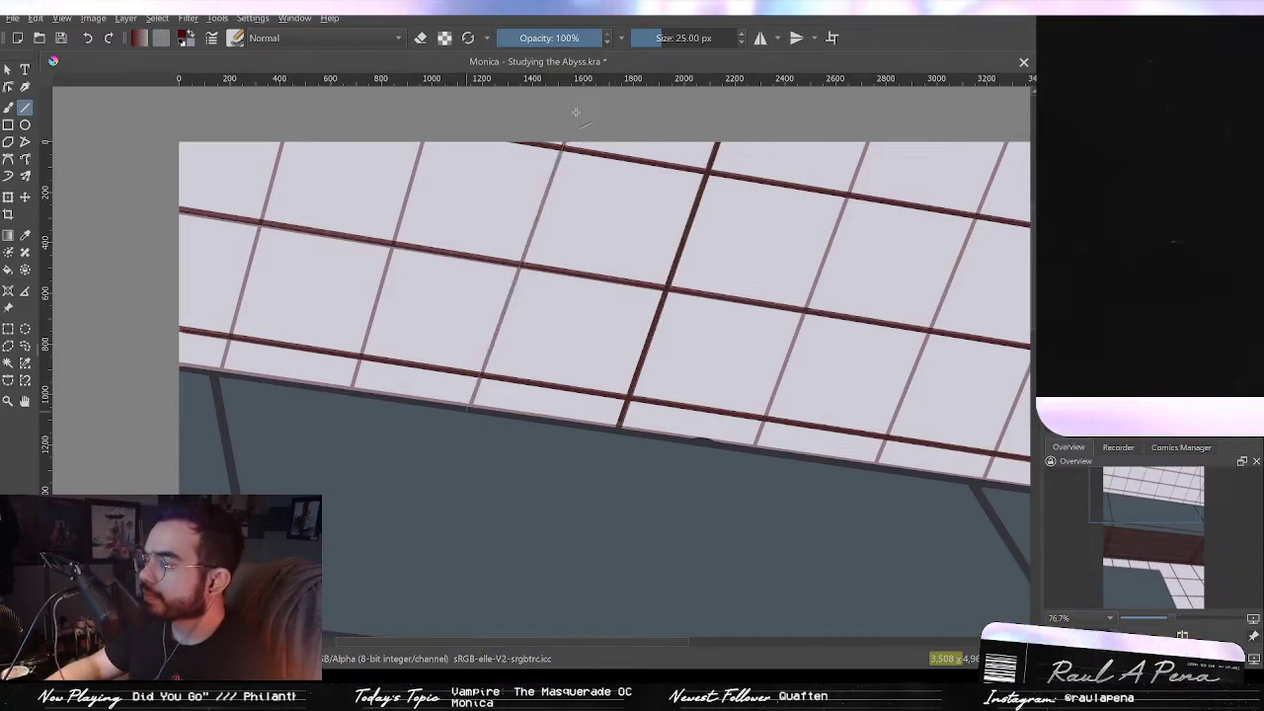
pyautogui.moveTo(348, 395); pyautogui.dragTo(432, 116)
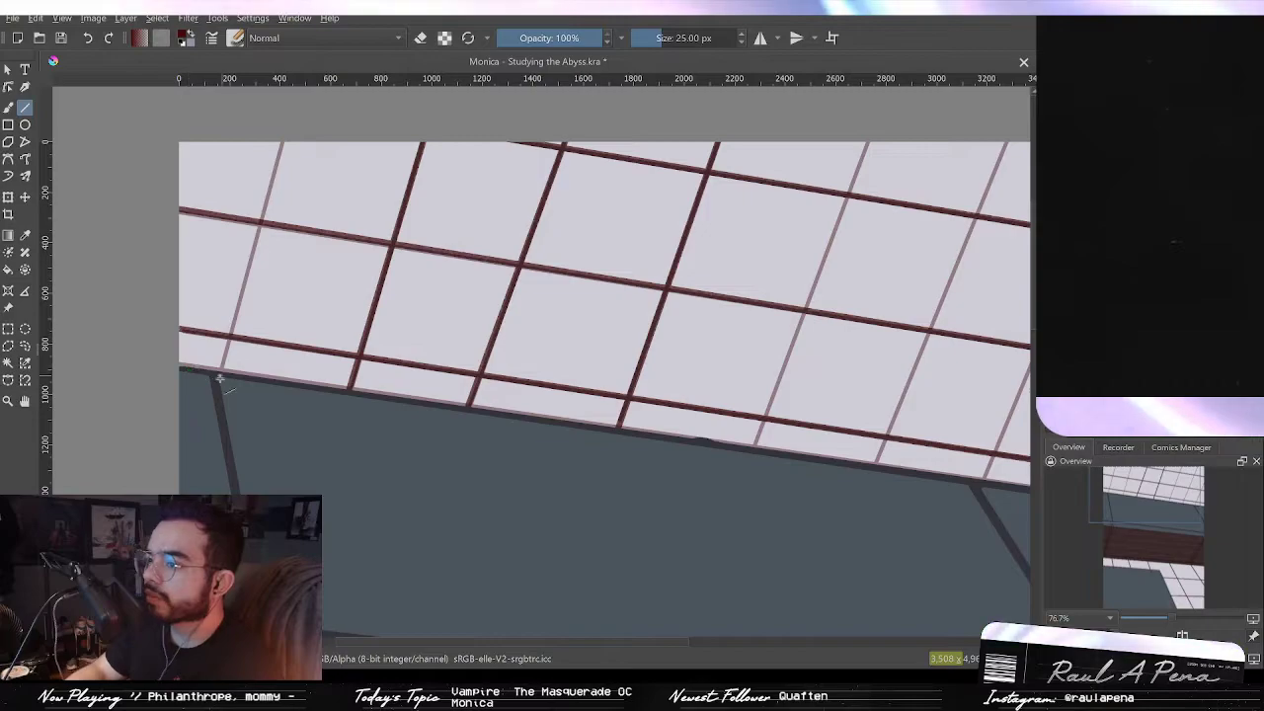
pyautogui.moveTo(286, 130); pyautogui.dragTo(283, 128)
pyautogui.moveTo(480, 316)
pyautogui.mouseDown()
pyautogui.moveTo(327, 322)
pyautogui.moveTo(337, 314)
pyautogui.mouseUp()
pyautogui.moveTo(607, 446)
pyautogui.mouseDown()
pyautogui.moveTo(677, 155)
pyautogui.moveTo(738, 105)
pyautogui.mouseUp()
pyautogui.moveTo(732, 464)
pyautogui.mouseDown()
pyautogui.moveTo(855, 123)
pyautogui.moveTo(874, 118)
pyautogui.moveTo(875, 138)
pyautogui.mouseUp()
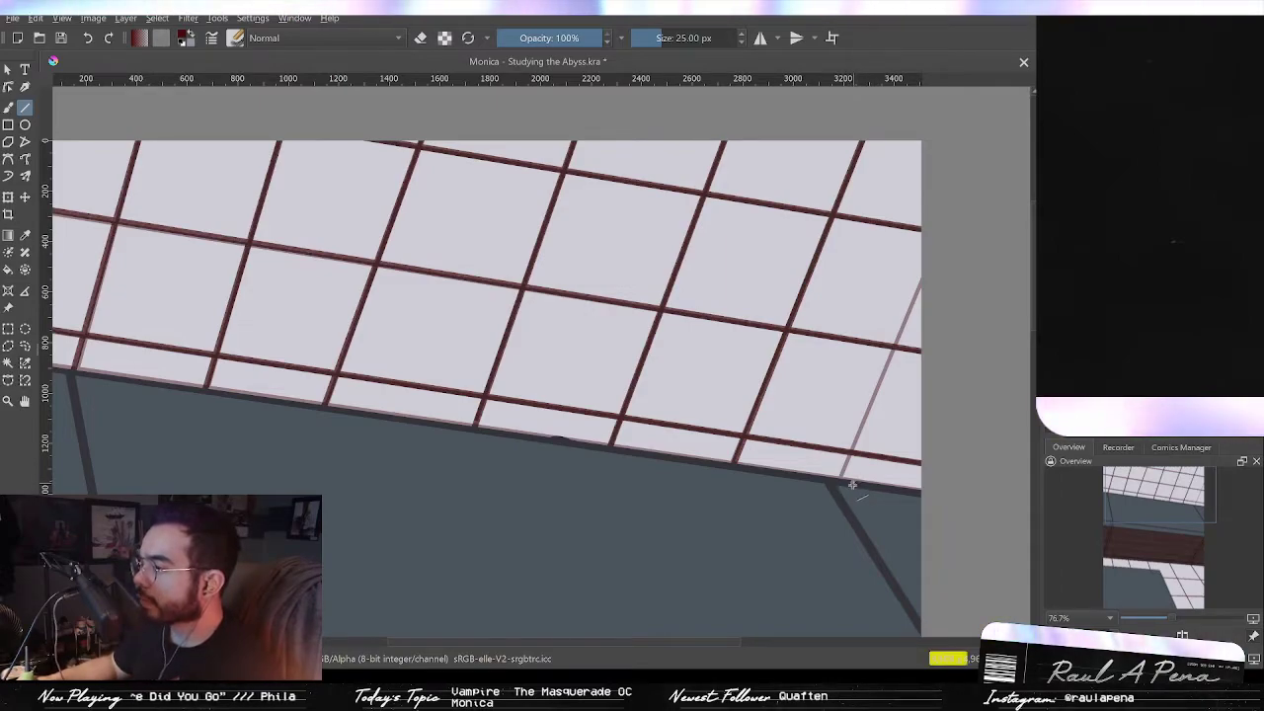
pyautogui.moveTo(918, 314)
pyautogui.mouseDown()
pyautogui.moveTo(939, 260)
pyautogui.moveTo(954, 386)
pyautogui.moveTo(866, 295)
pyautogui.moveTo(862, 344)
pyautogui.mouseUp()
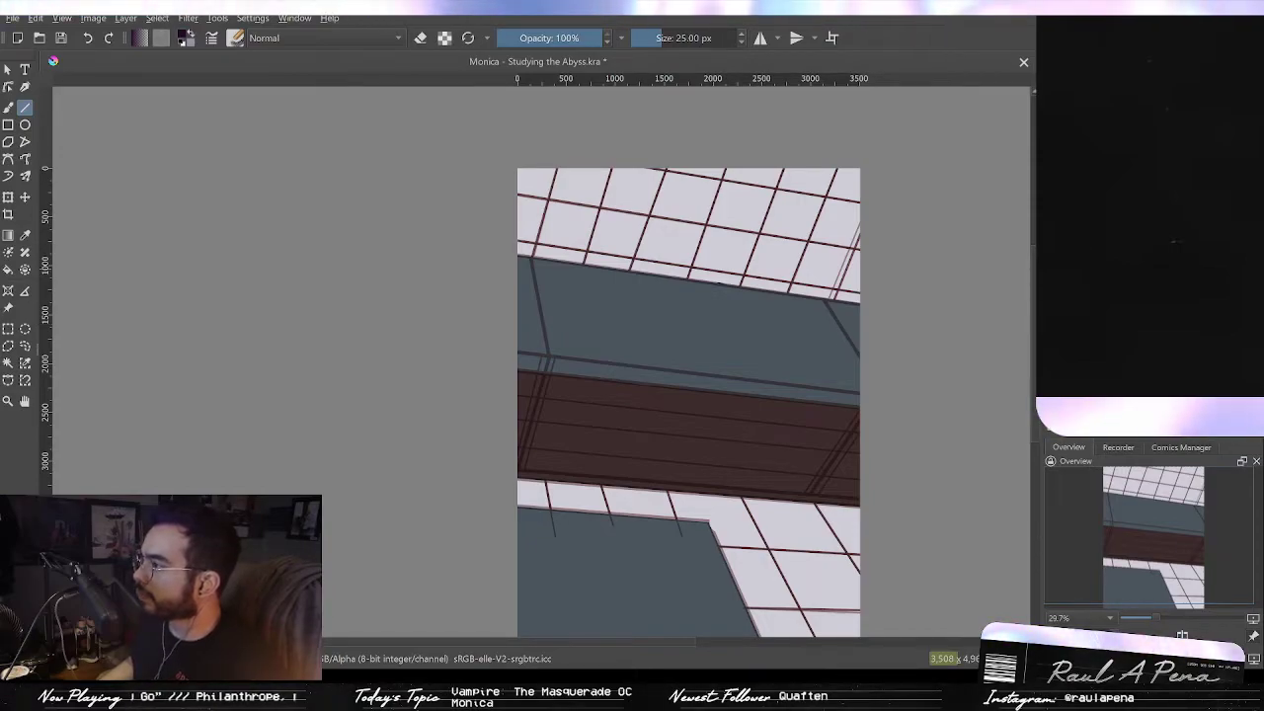
# Step: Draw a black straight line along the beam's upper panel edge, with a short black corner stroke at its left end
pyautogui.scroll(2, 828, 474)
pyautogui.scroll(2, 940, 408)
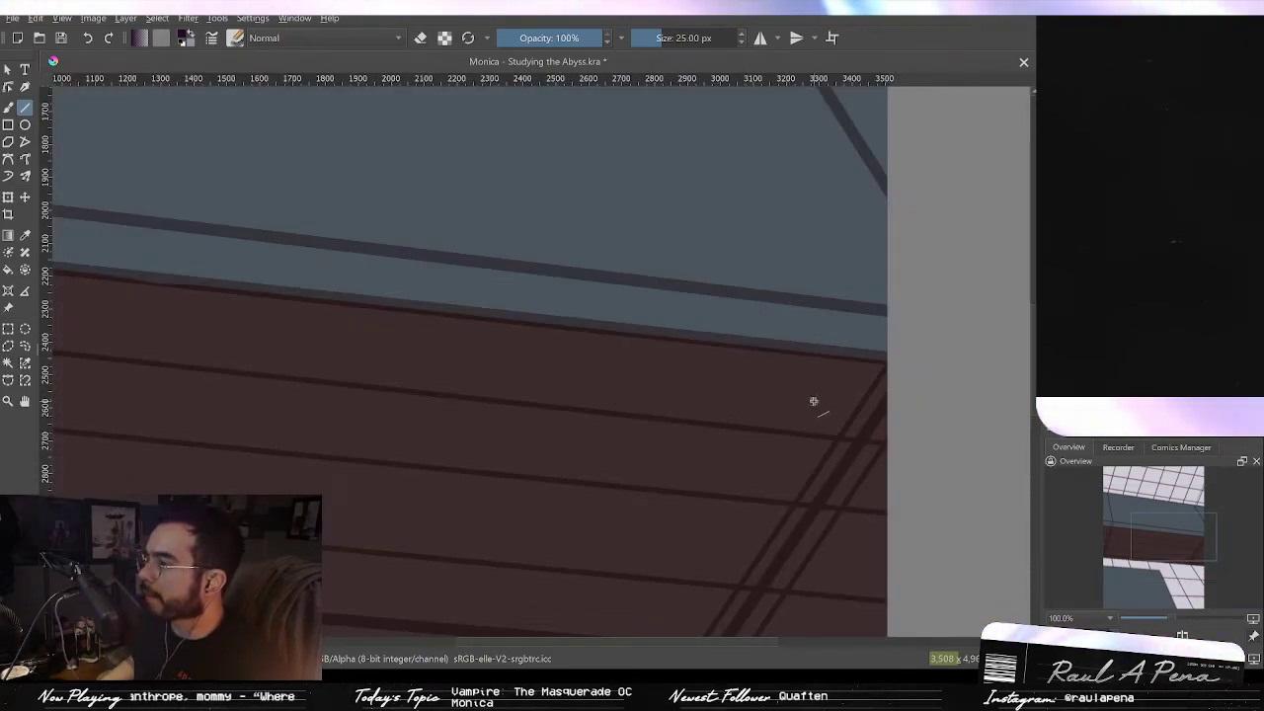
pyautogui.scroll(-2, 813, 401)
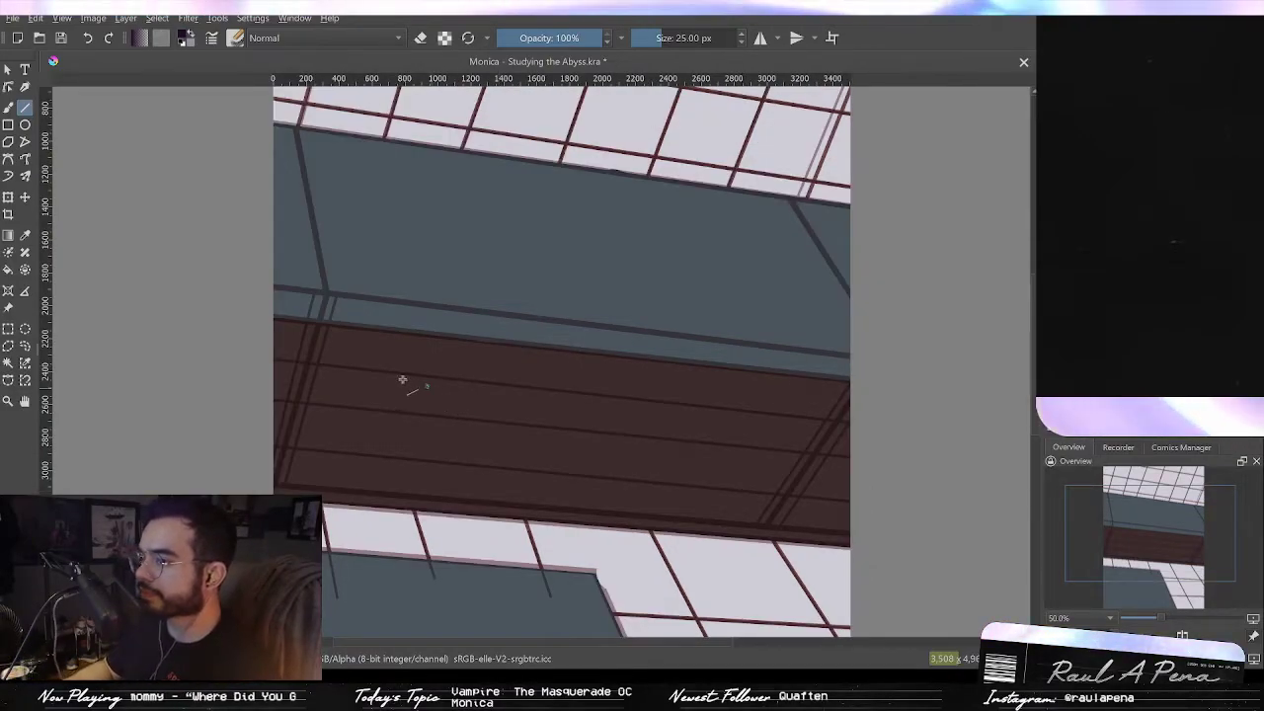
pyautogui.scroll(1, 336, 359)
pyautogui.scroll(1, 331, 357)
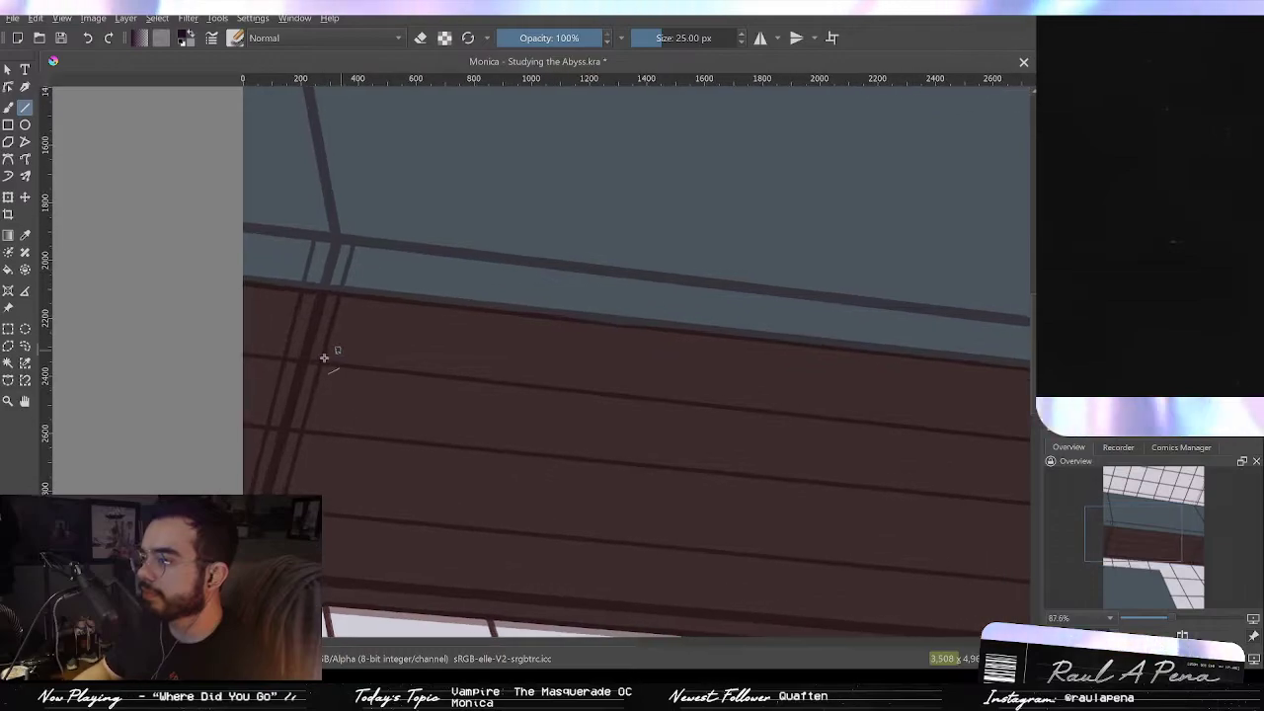
pyautogui.scroll(-1, 341, 354)
pyautogui.scroll(-1, 395, 341)
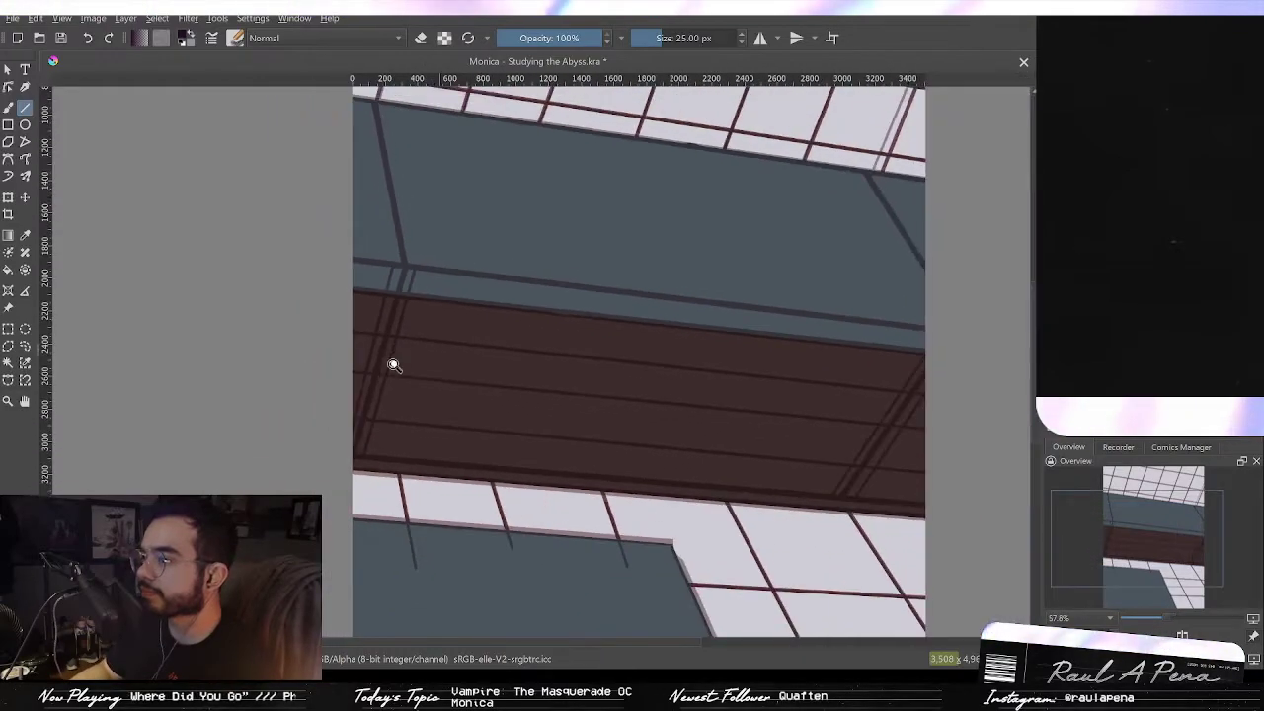
pyautogui.scroll(1, 398, 358)
pyautogui.scroll(1, 414, 310)
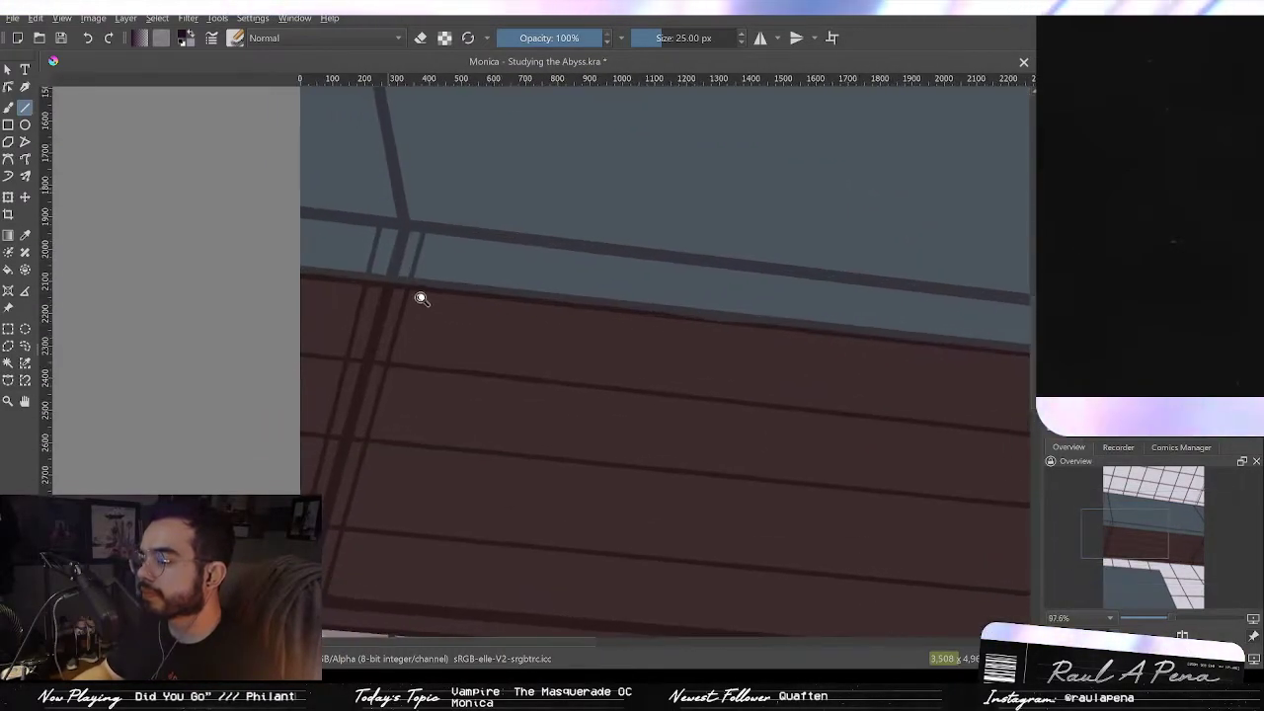
pyautogui.scroll(1, 415, 298)
pyautogui.moveTo(396, 342); pyautogui.dragTo(709, 402)
pyautogui.hotkey('ctrl', 'z')
pyautogui.moveTo(747, 403); pyautogui.dragTo(524, 374)
pyautogui.moveTo(394, 364)
pyautogui.mouseDown()
pyautogui.moveTo(384, 347)
pyautogui.moveTo(289, 328)
pyautogui.moveTo(968, 401)
pyautogui.mouseUp()
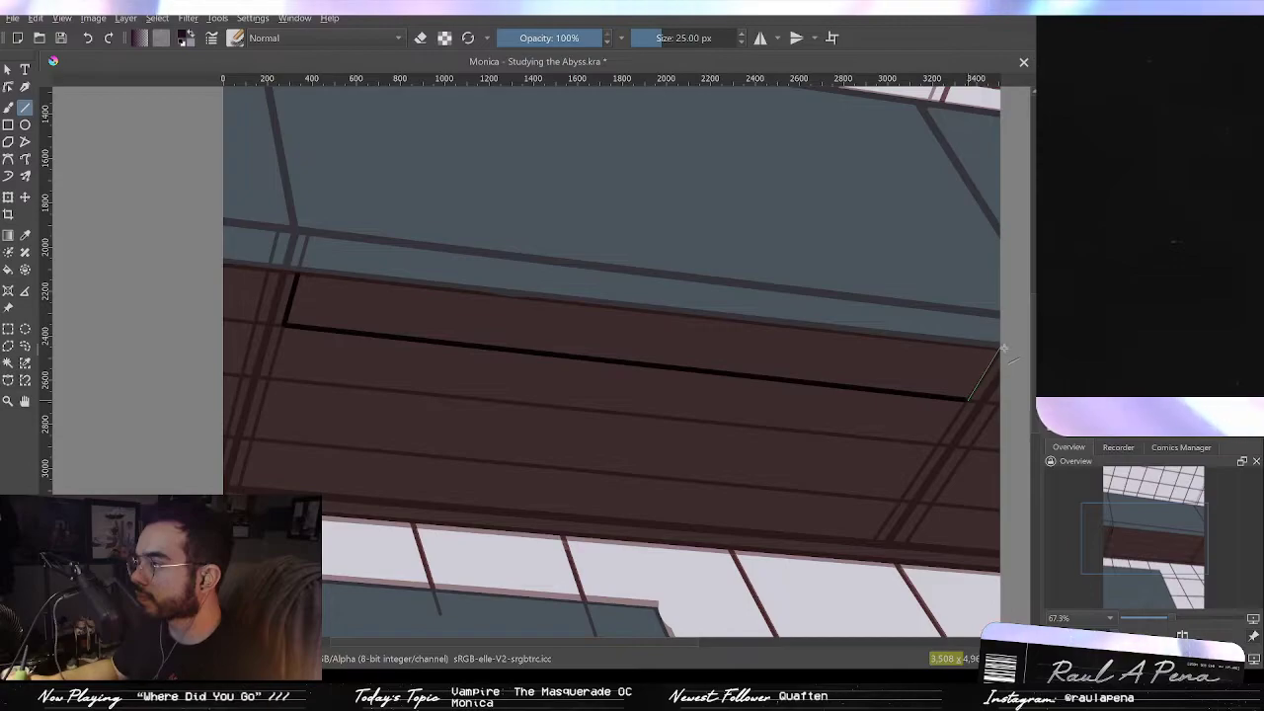
pyautogui.moveTo(1004, 349); pyautogui.dragTo(1003, 349)
pyautogui.moveTo(988, 409)
pyautogui.mouseDown()
pyautogui.moveTo(923, 384)
pyautogui.moveTo(965, 355)
pyautogui.mouseUp()
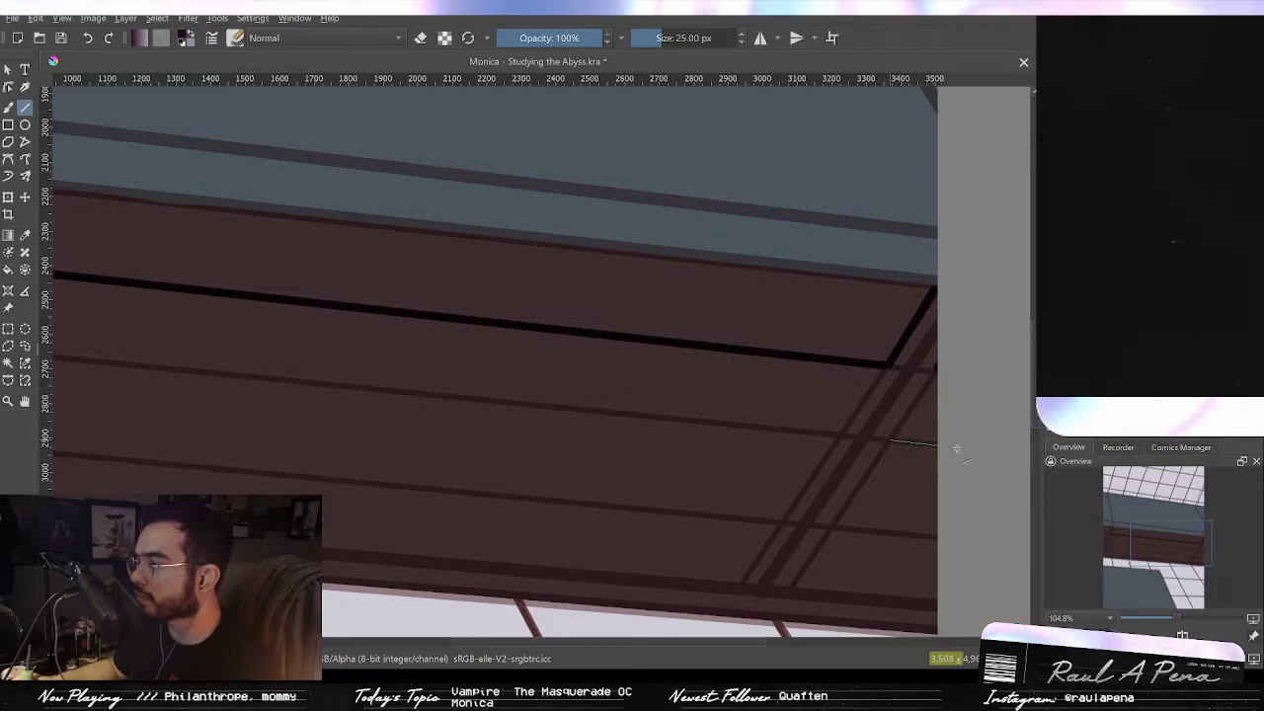
# Step: Draw a black diagonal line along the beam's right end
pyautogui.moveTo(956, 449); pyautogui.dragTo(954, 448)
pyautogui.moveTo(946, 373); pyautogui.dragTo(945, 370)
pyautogui.hotkey('ctrl', 'z')
pyautogui.hotkey('ctrl', 'z')
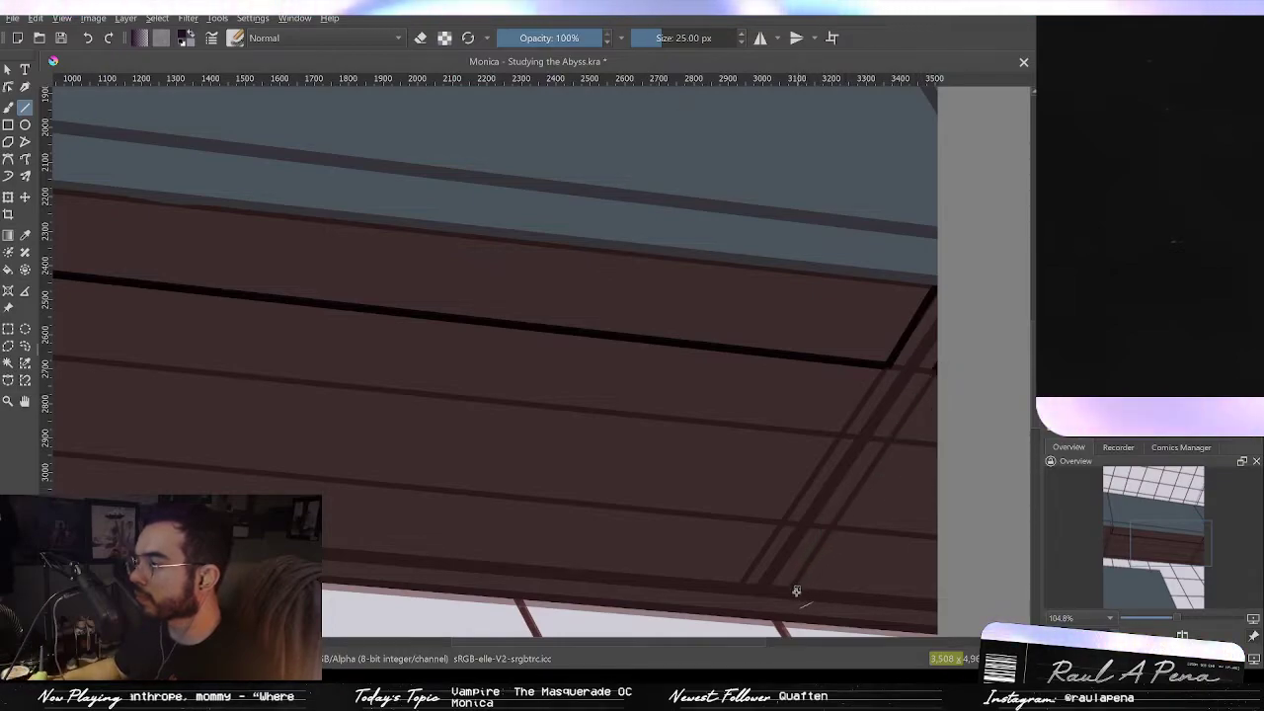
pyautogui.moveTo(944, 362)
pyautogui.mouseDown()
pyautogui.moveTo(835, 496)
pyautogui.moveTo(791, 593)
pyautogui.moveTo(940, 608)
pyautogui.mouseUp()
pyautogui.hotkey('ctrl', 'z')
pyautogui.moveTo(729, 581); pyautogui.dragTo(811, 559)
pyautogui.moveTo(1018, 270)
pyautogui.mouseDown()
pyautogui.moveTo(818, 579)
pyautogui.moveTo(872, 551)
pyautogui.mouseUp()
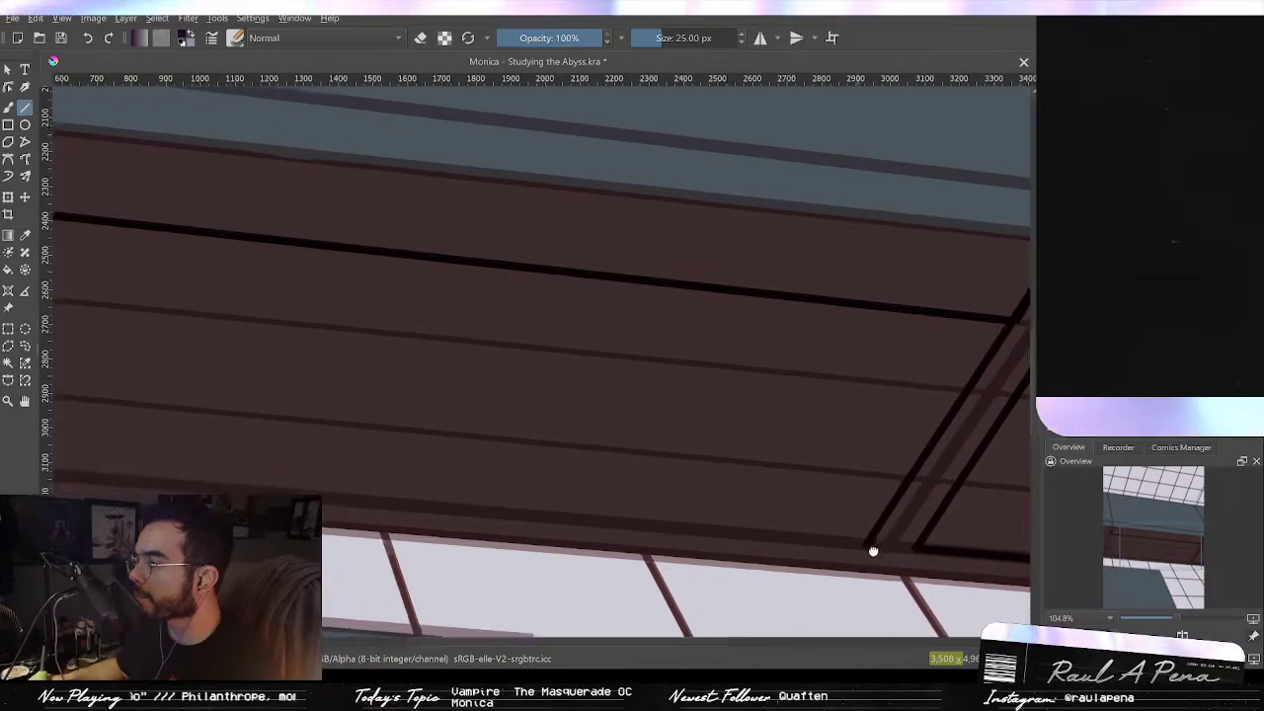
# Step: Draw black straight lines along the beam's bottom edge and its left end
pyautogui.scroll(-3, 872, 551)
pyautogui.scroll(-2, 884, 559)
pyautogui.moveTo(874, 545); pyautogui.dragTo(115, 482)
pyautogui.moveTo(115, 481); pyautogui.dragTo(185, 226)
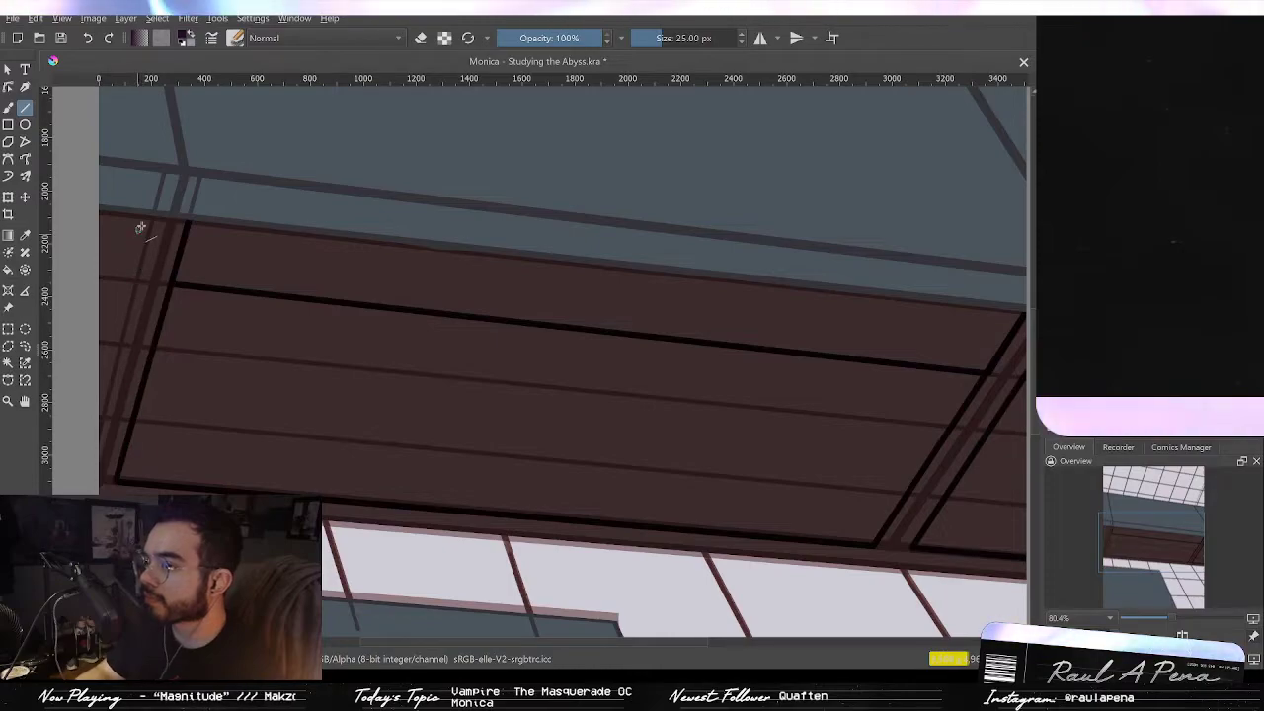
pyautogui.moveTo(155, 215)
pyautogui.mouseDown()
pyautogui.moveTo(105, 453)
pyautogui.moveTo(85, 484)
pyautogui.mouseUp()
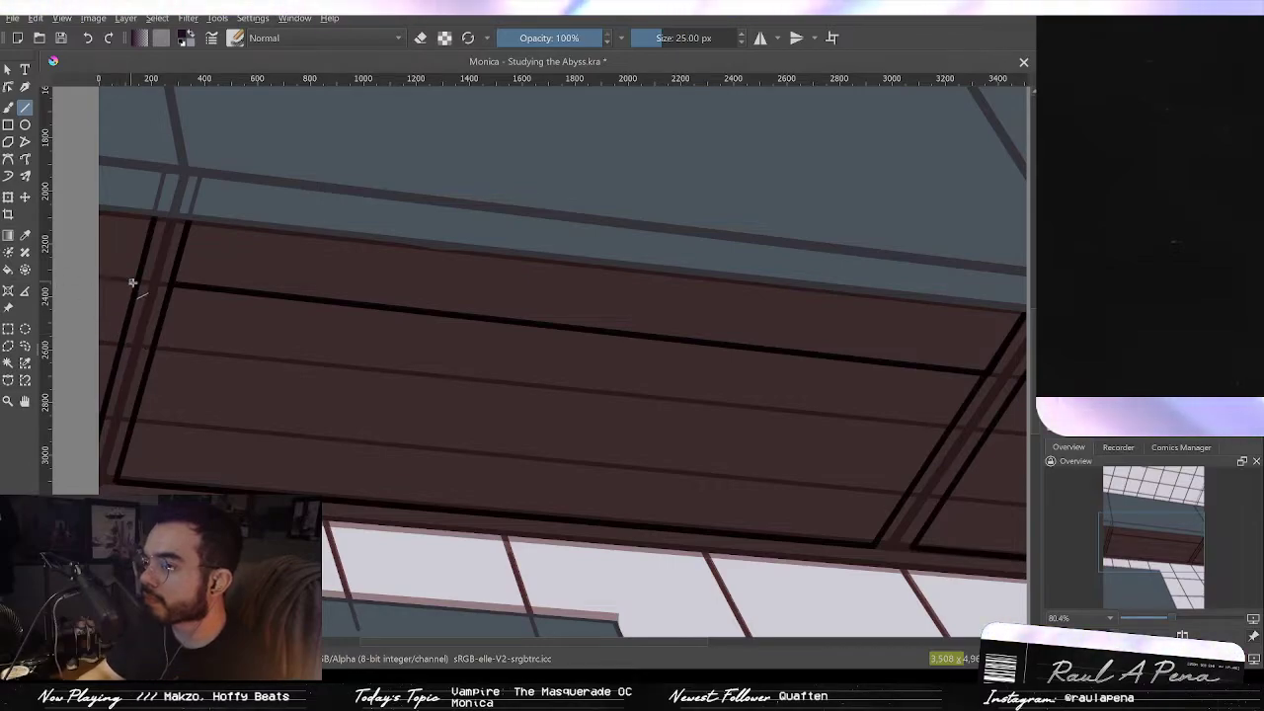
pyautogui.moveTo(135, 282); pyautogui.dragTo(77, 275)
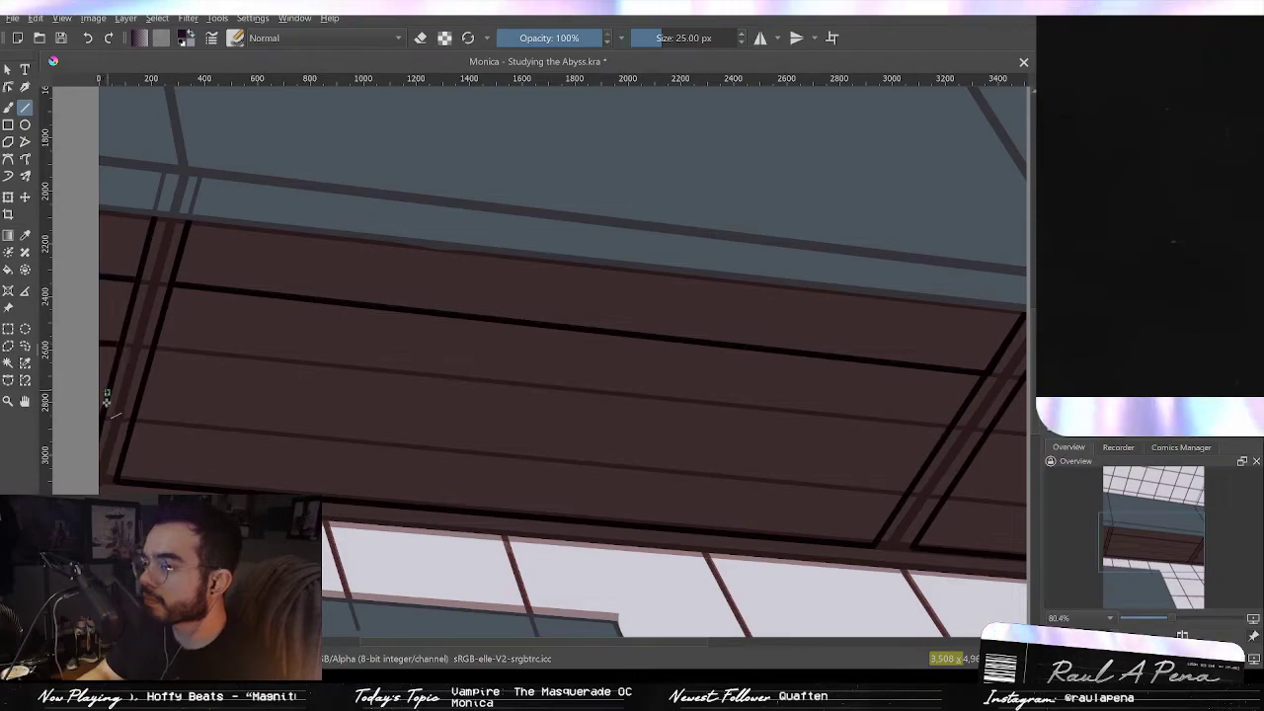
# Step: Draw two more black horizontal lines across the beam's planks
pyautogui.moveTo(135, 425); pyautogui.dragTo(905, 494)
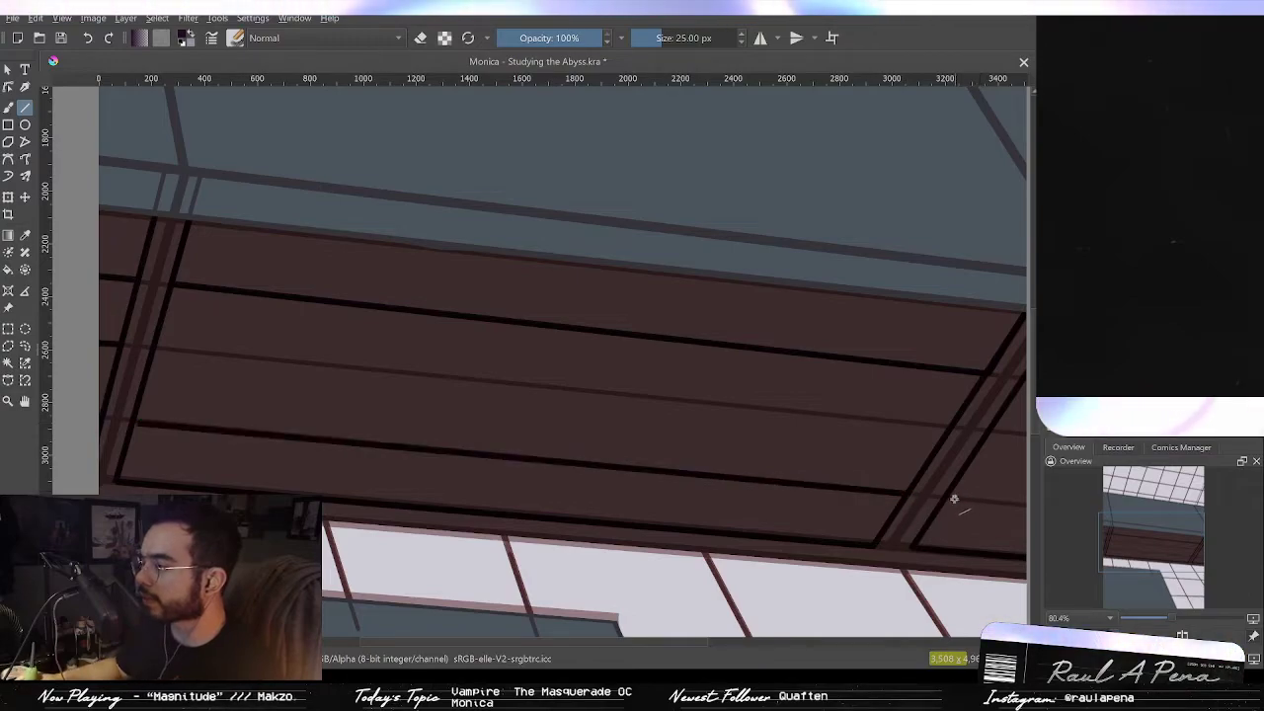
pyautogui.moveTo(988, 507); pyautogui.dragTo(1029, 505)
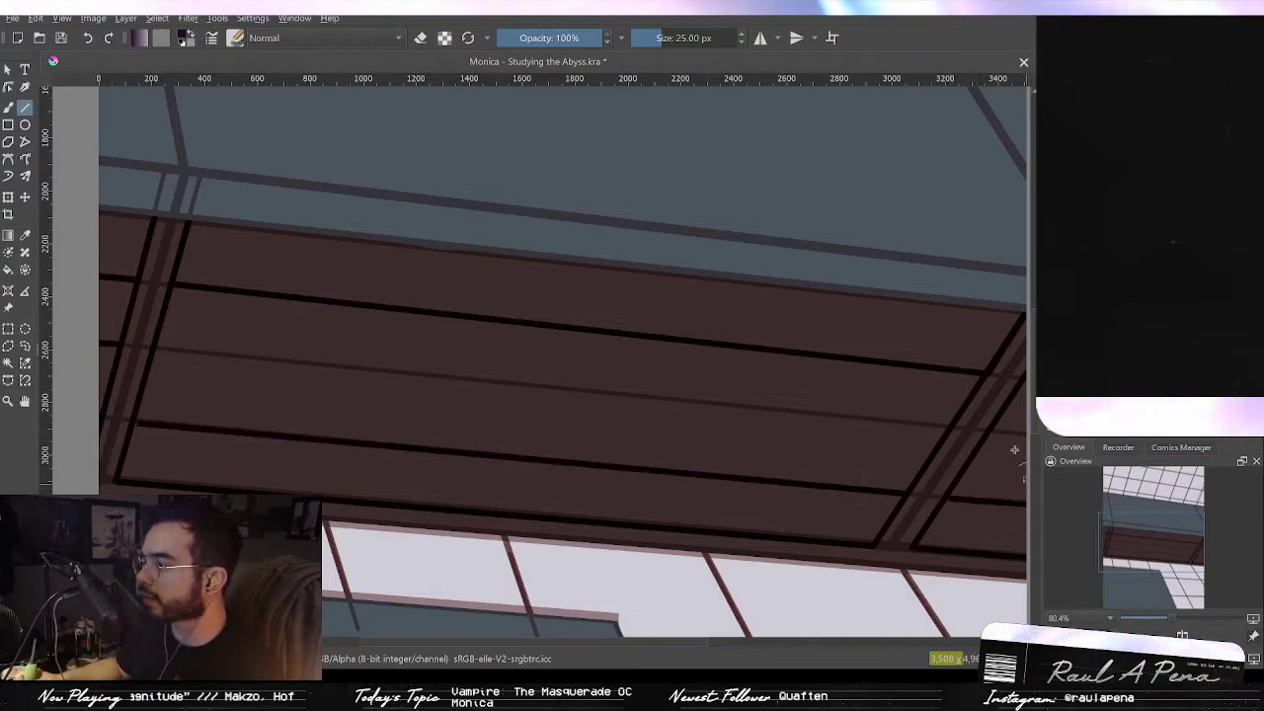
pyautogui.moveTo(1040, 443); pyautogui.dragTo(1040, 438)
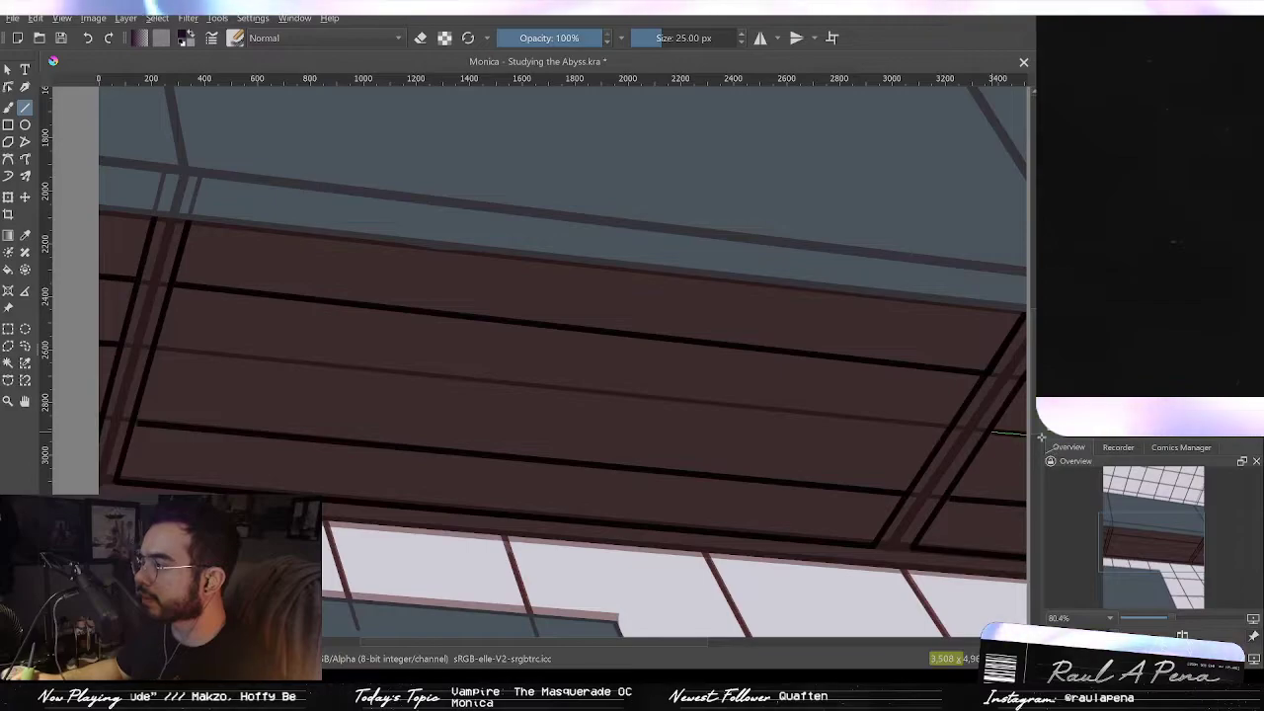
pyautogui.moveTo(948, 425); pyautogui.dragTo(155, 348)
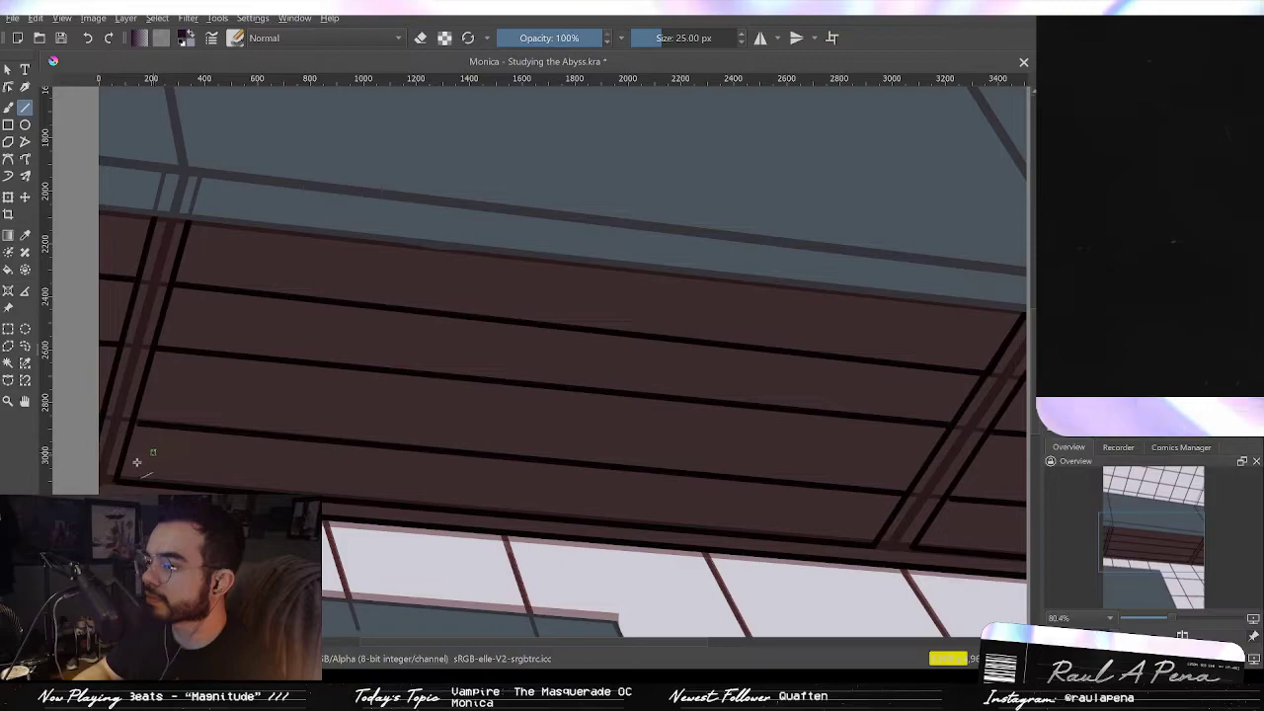
# Step: Draw a black straight line along the beam's top edge where it meets the grey frame
pyautogui.moveTo(158, 240)
pyautogui.mouseDown()
pyautogui.moveTo(173, 220)
pyautogui.moveTo(201, 256)
pyautogui.moveTo(238, 356)
pyautogui.mouseUp()
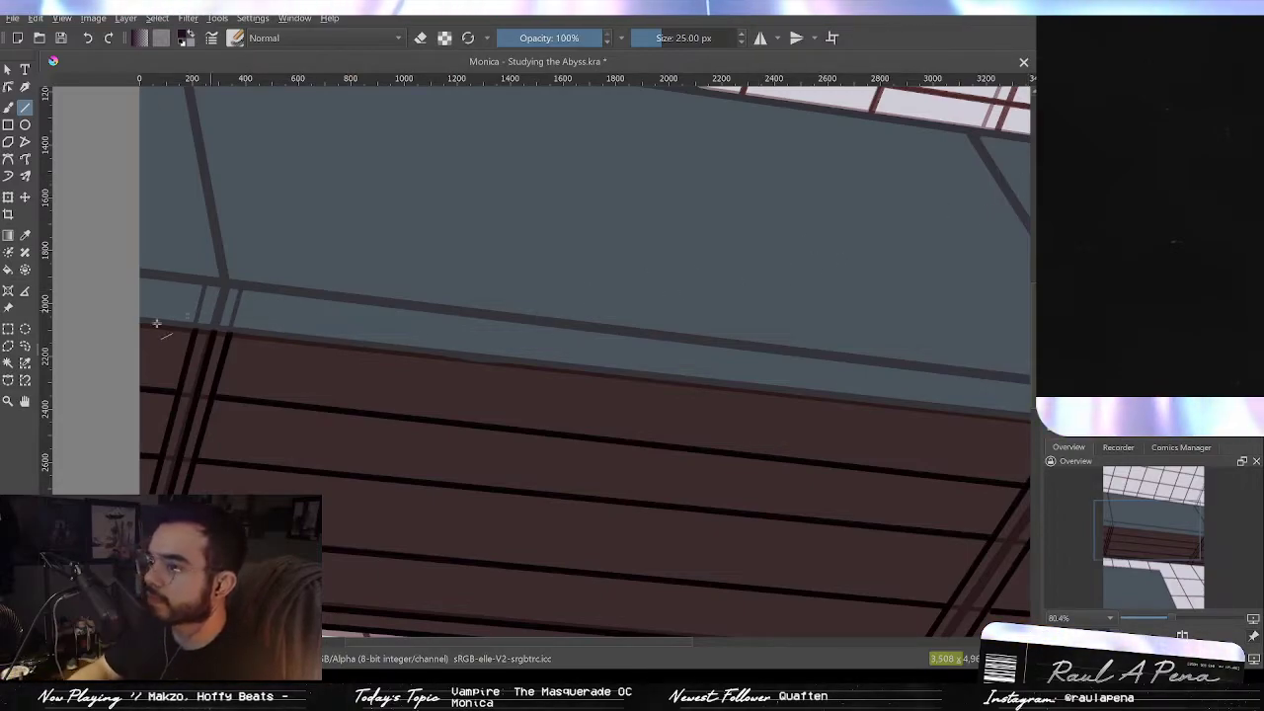
pyautogui.moveTo(838, 371); pyautogui.dragTo(1037, 421)
pyautogui.press('2')
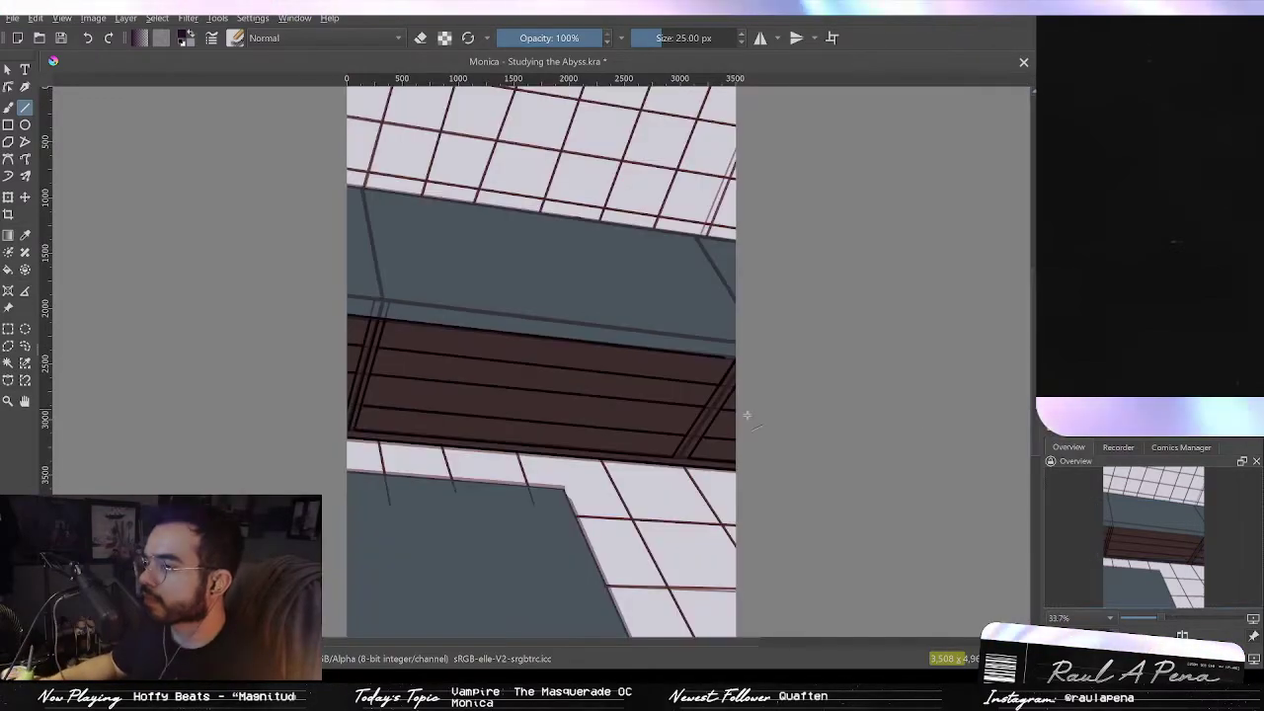
pyautogui.scroll(5, 612, 335)
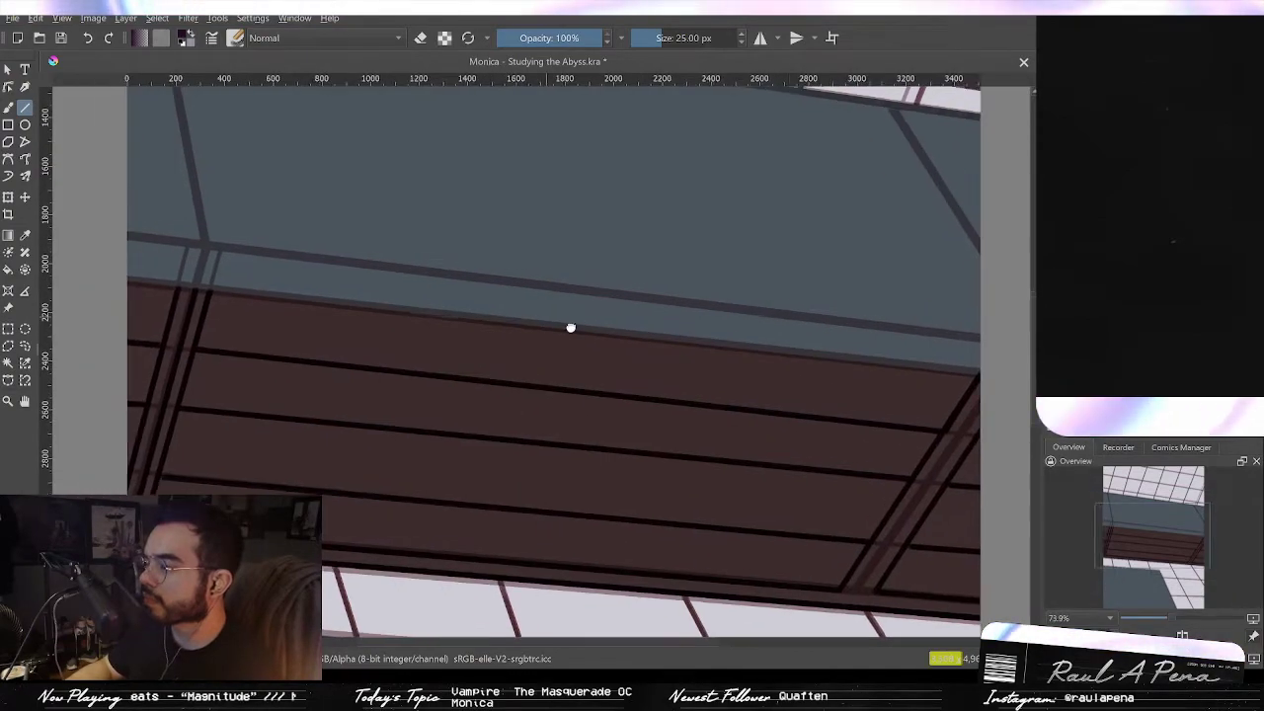
pyautogui.moveTo(571, 328); pyautogui.dragTo(575, 358)
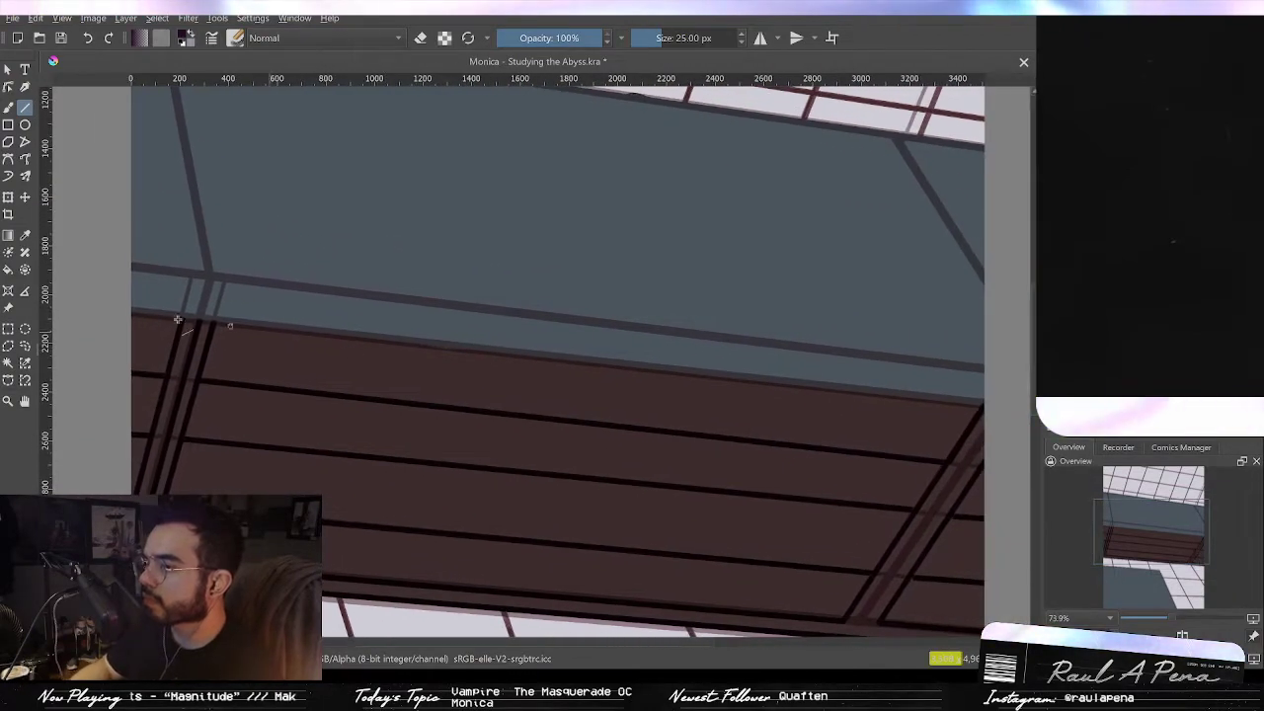
pyautogui.moveTo(131, 314); pyautogui.dragTo(1007, 406)
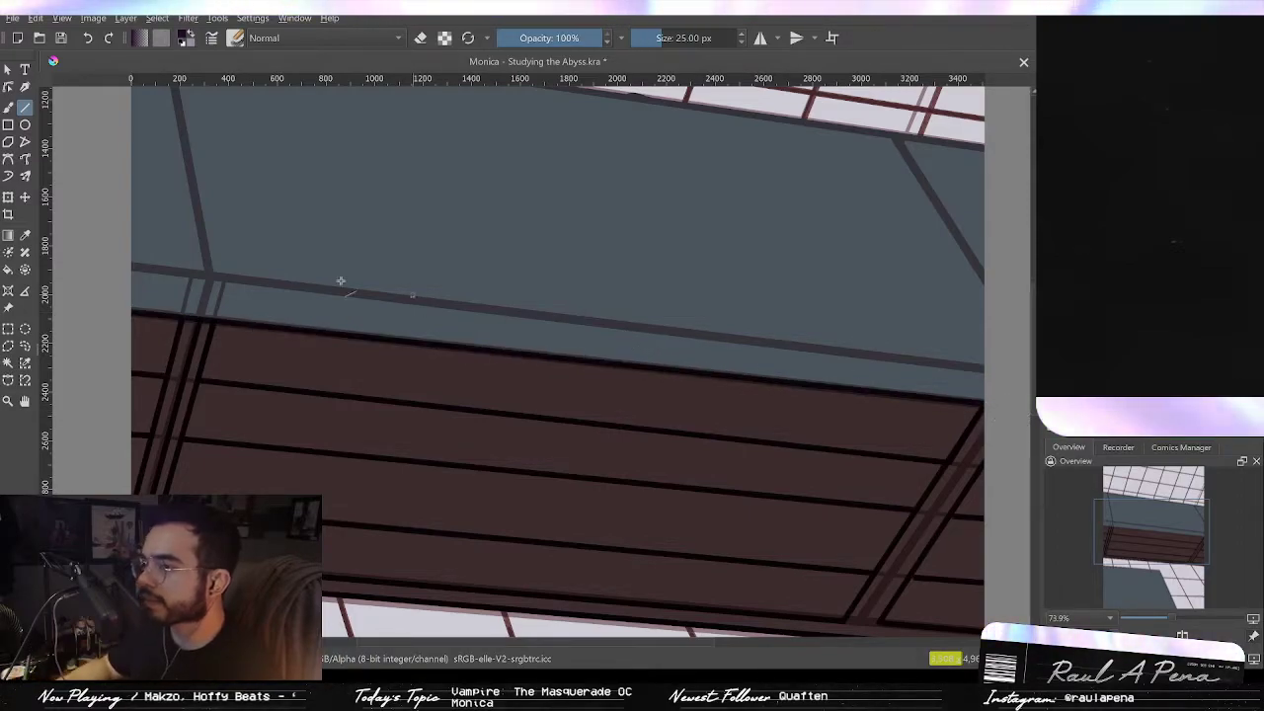
# Step: Draw a black straight line along the grey frame crossbar above the beam
pyautogui.moveTo(130, 264); pyautogui.dragTo(995, 370)
pyautogui.moveTo(254, 325); pyautogui.dragTo(263, 353)
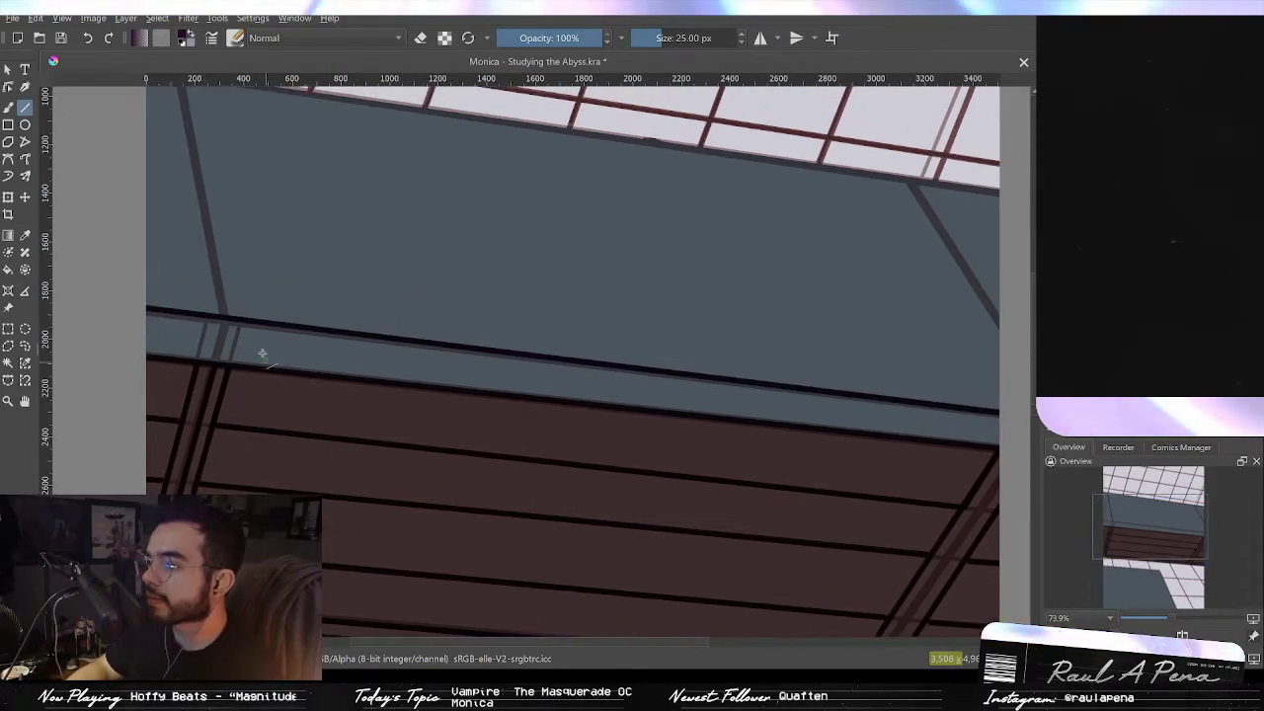
pyautogui.hotkey('ctrl', 'z')
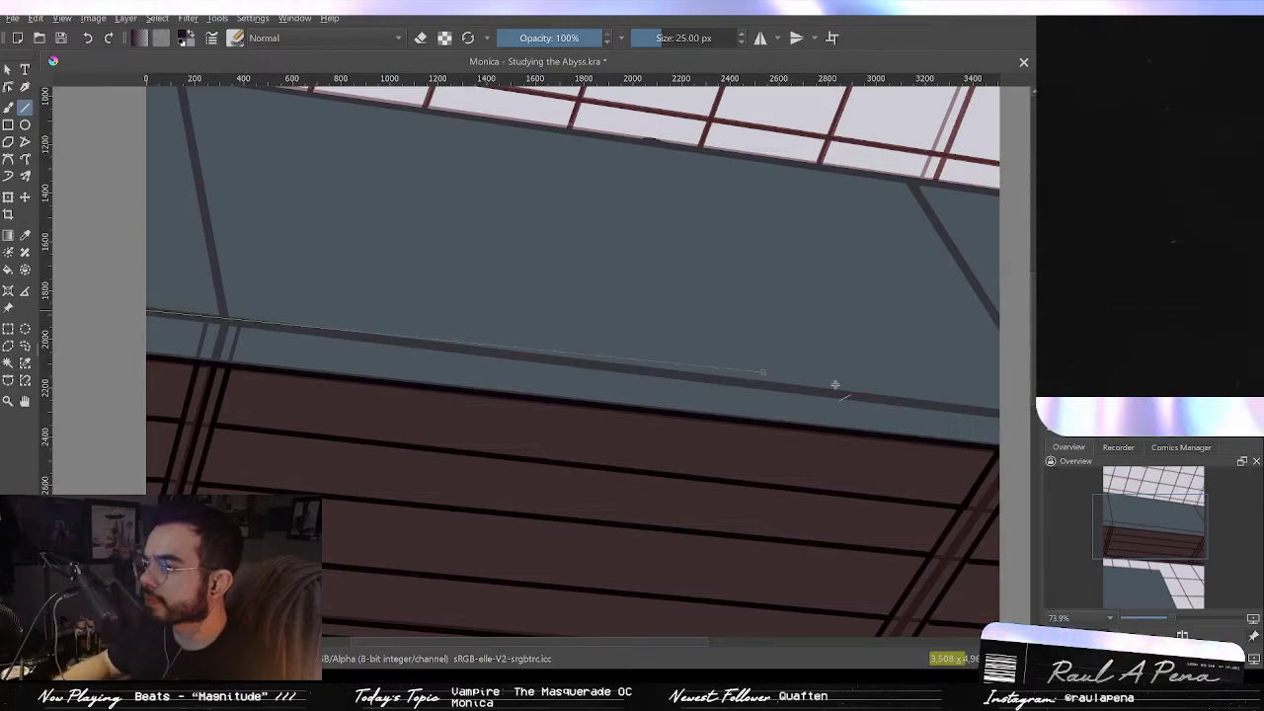
pyautogui.moveTo(834, 385); pyautogui.dragTo(997, 413)
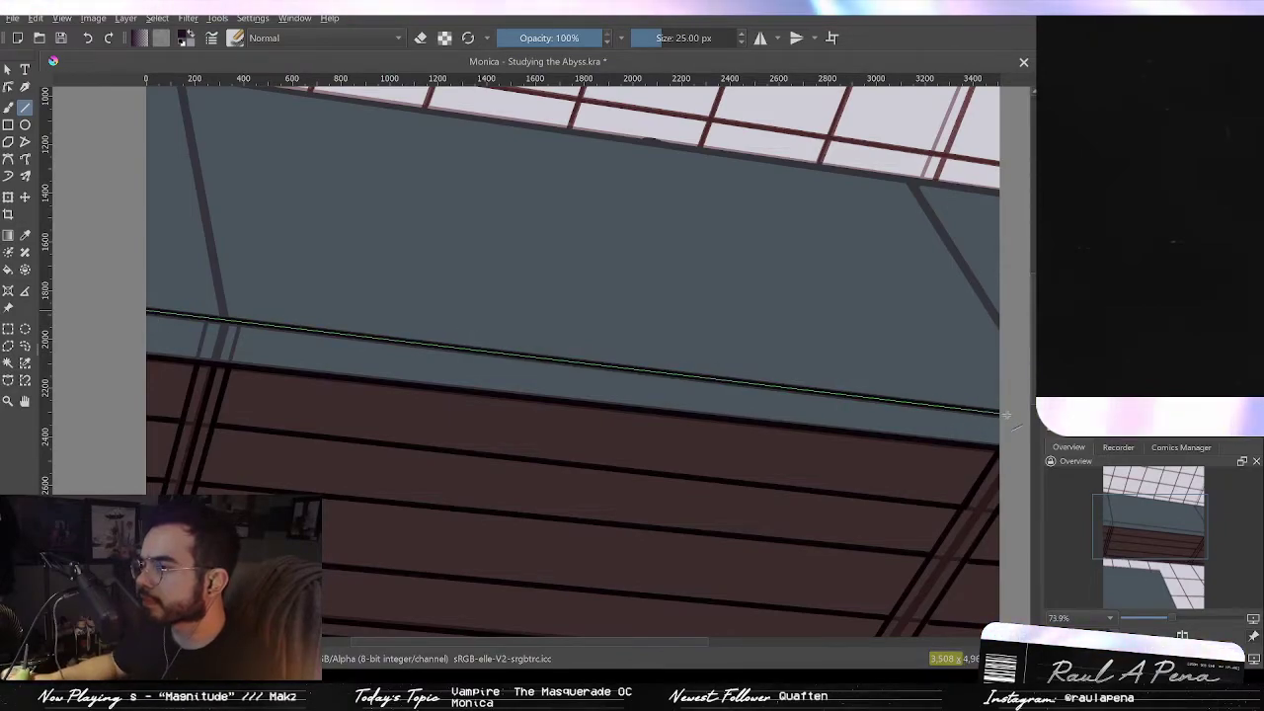
# Step: Draw a black straight line along the frame's left vertical post
pyautogui.moveTo(218, 368); pyautogui.dragTo(181, 77)
pyautogui.moveTo(273, 267); pyautogui.dragTo(289, 375)
pyautogui.hotkey('ctrl', 'z')
pyautogui.moveTo(241, 428)
pyautogui.mouseDown()
pyautogui.moveTo(208, 308)
pyautogui.moveTo(197, 186)
pyautogui.mouseUp()
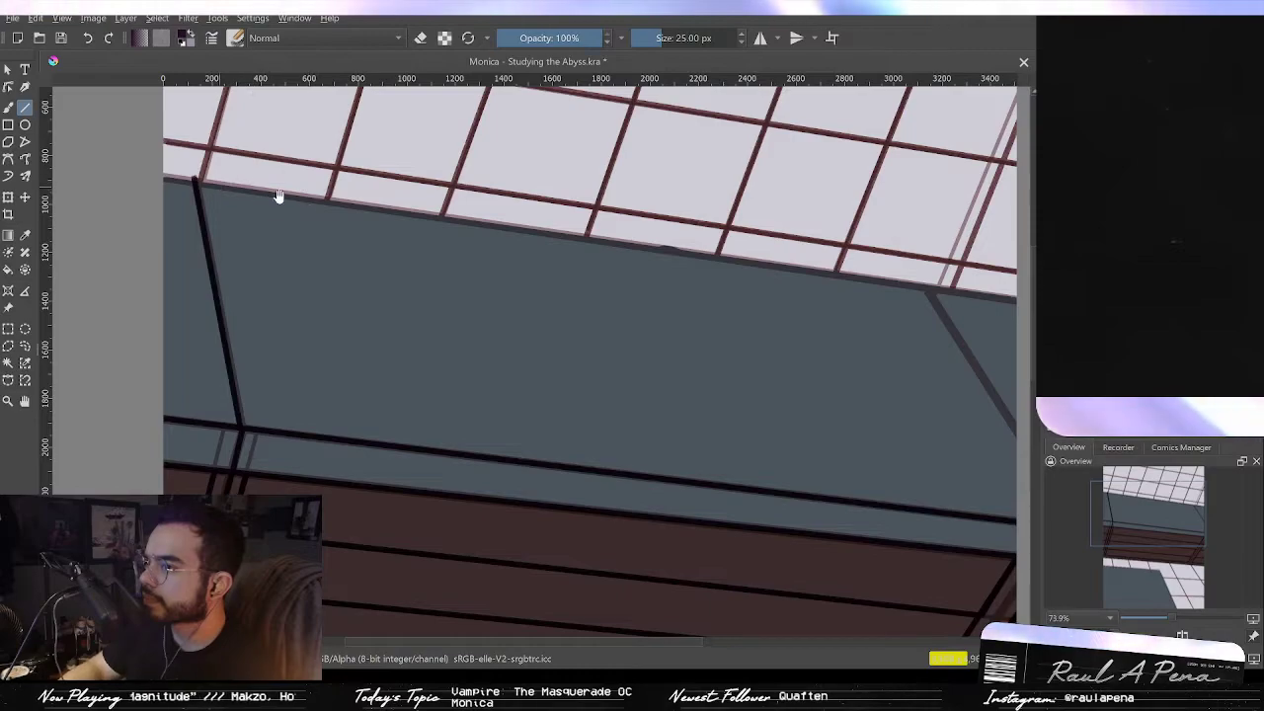
# Step: Draw a black diagonal line along the frame's right post
pyautogui.moveTo(439, 208); pyautogui.dragTo(339, 193)
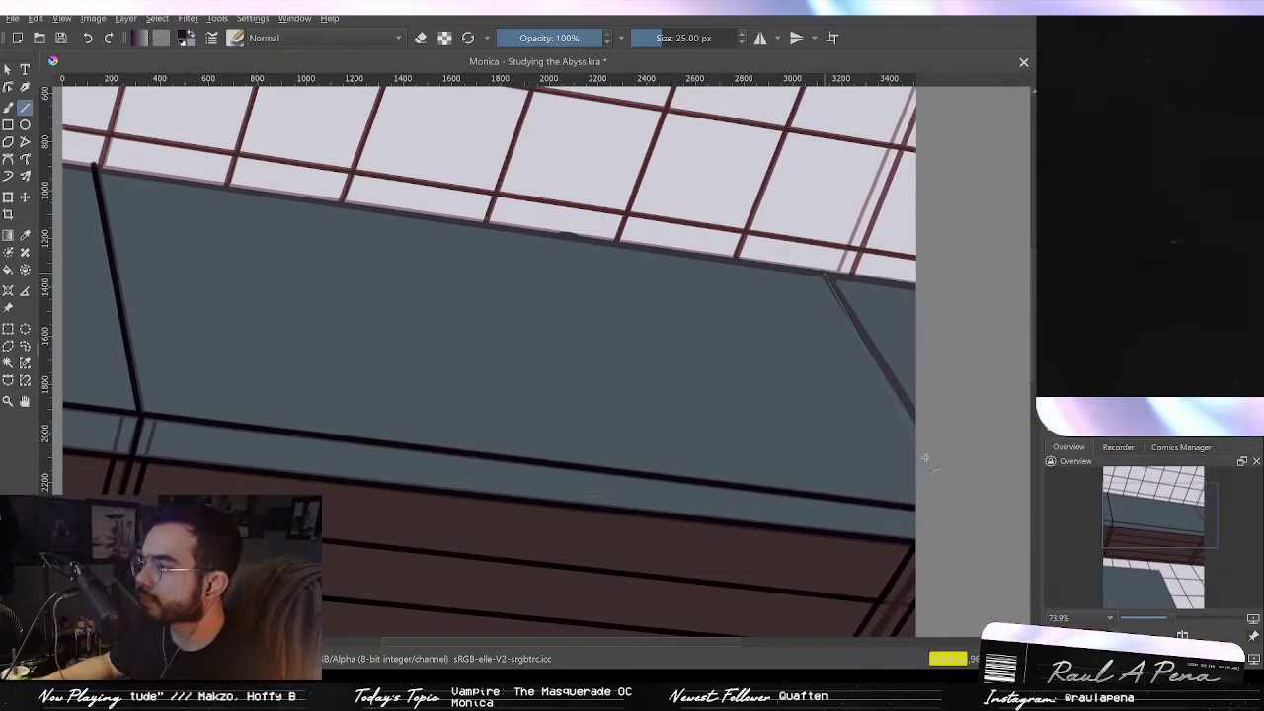
pyautogui.moveTo(943, 461); pyautogui.dragTo(943, 461)
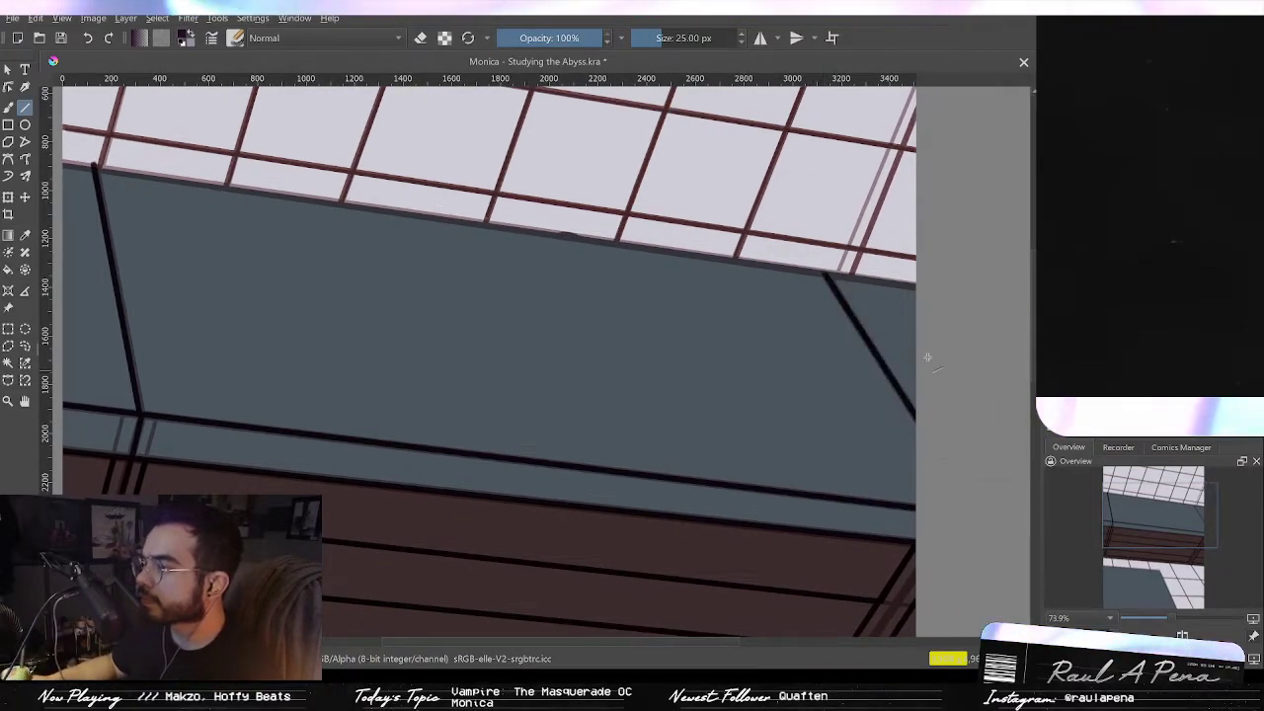
pyautogui.hotkey('ctrl', 'z')
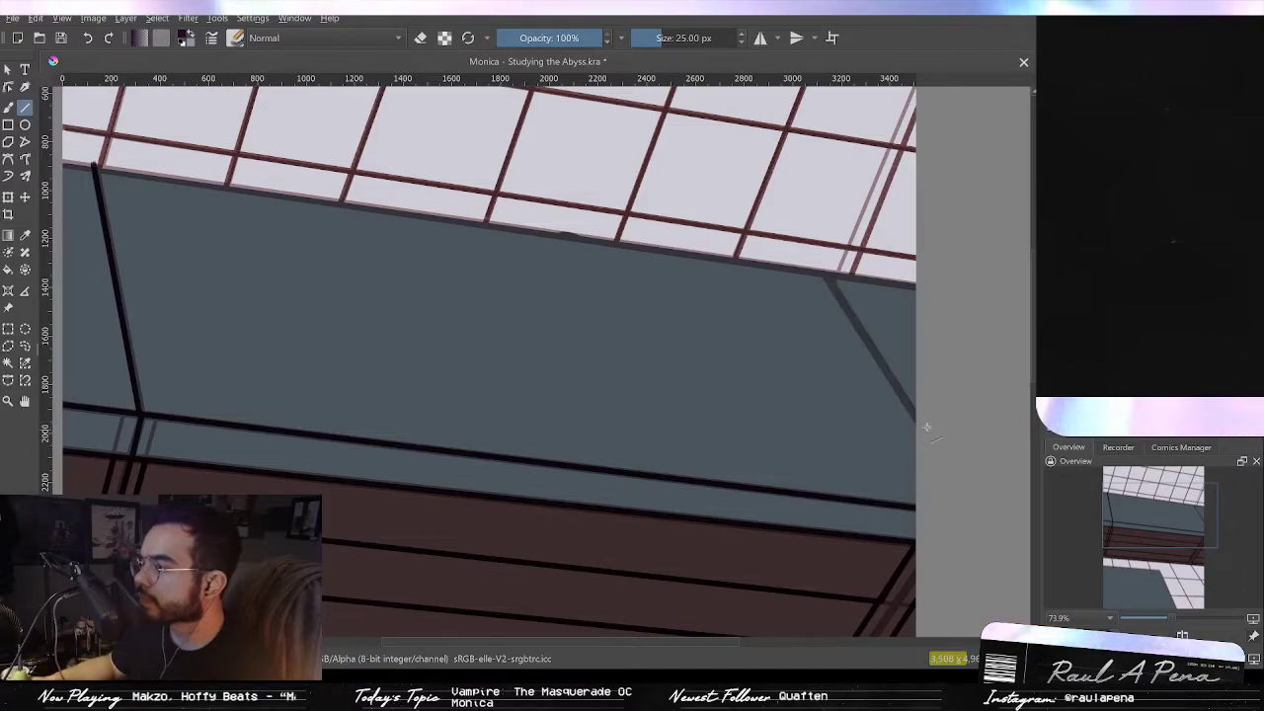
pyautogui.moveTo(922, 420); pyautogui.dragTo(807, 249)
pyautogui.hotkey('ctrl', 'z')
pyautogui.moveTo(918, 421); pyautogui.dragTo(800, 238)
pyautogui.moveTo(805, 240); pyautogui.dragTo(807, 241)
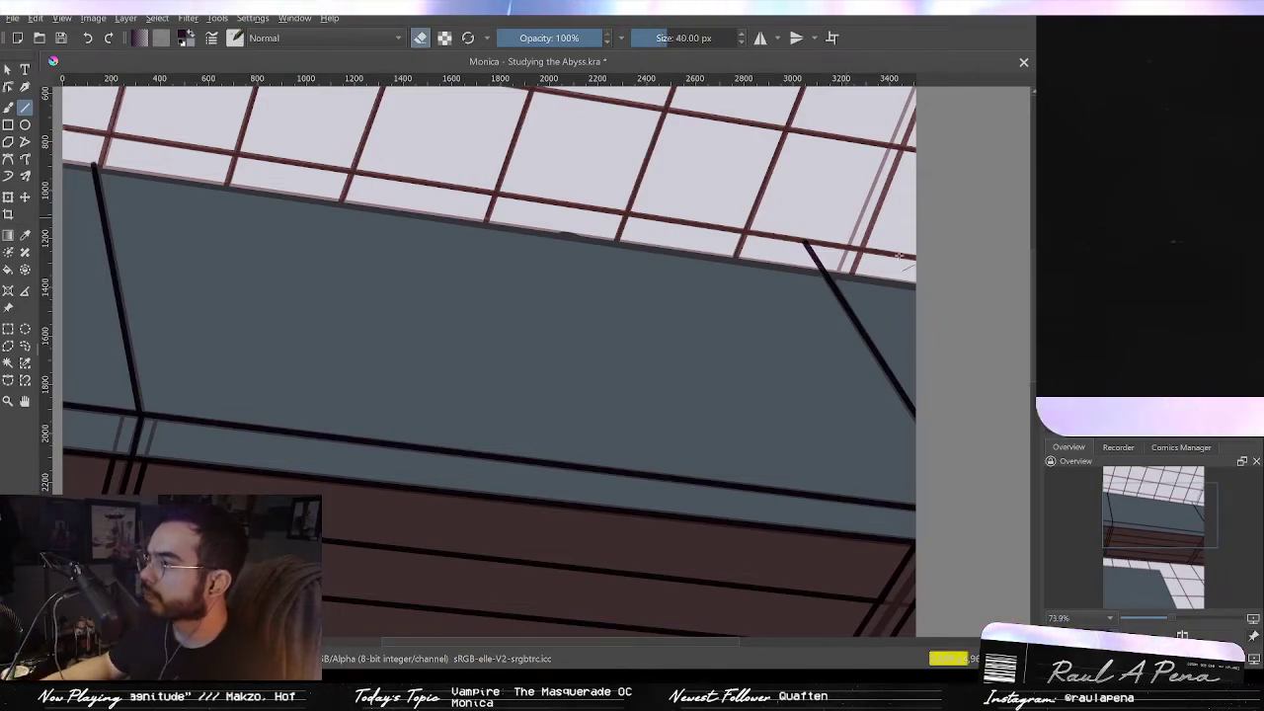
# Step: Switch to the eraser at about 457 px and erase the diagonal line's overshoot into the skylight glass
pyautogui.press('Right')
pyautogui.moveTo(694, 221); pyautogui.dragTo(857, 376)
pyautogui.scroll(-2, 854, 374)
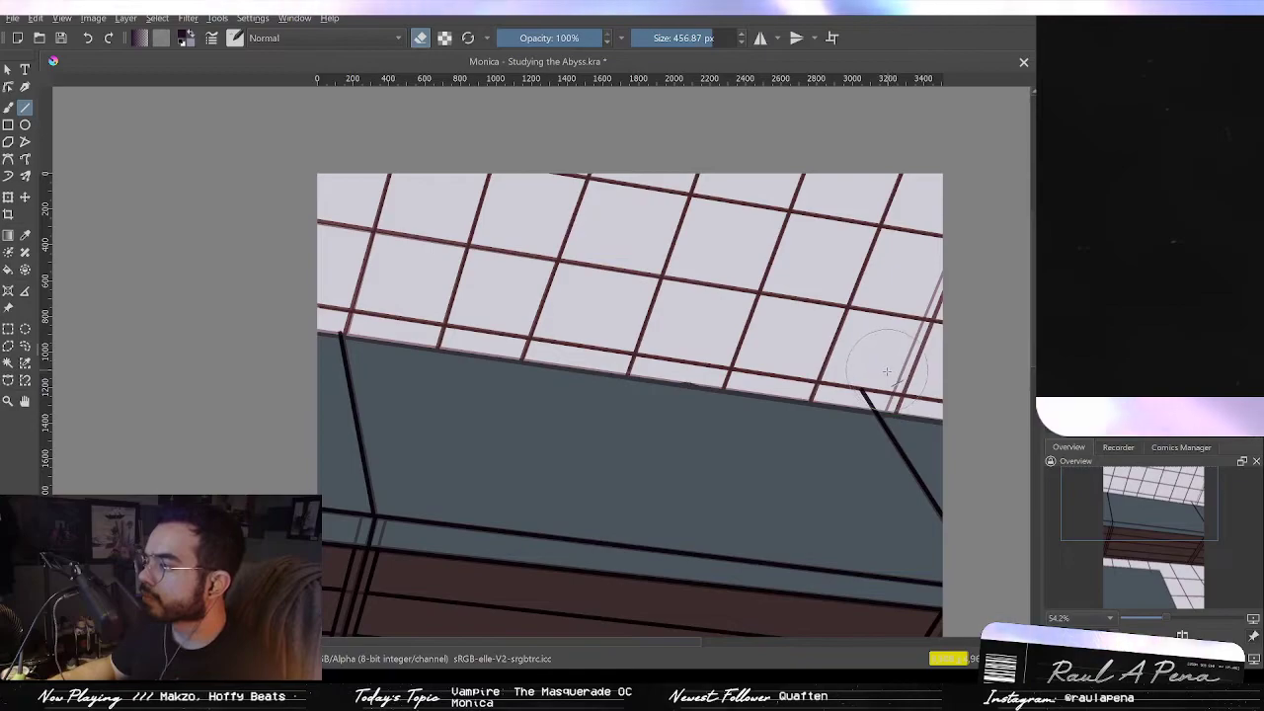
pyautogui.moveTo(368, 287); pyautogui.dragTo(353, 299)
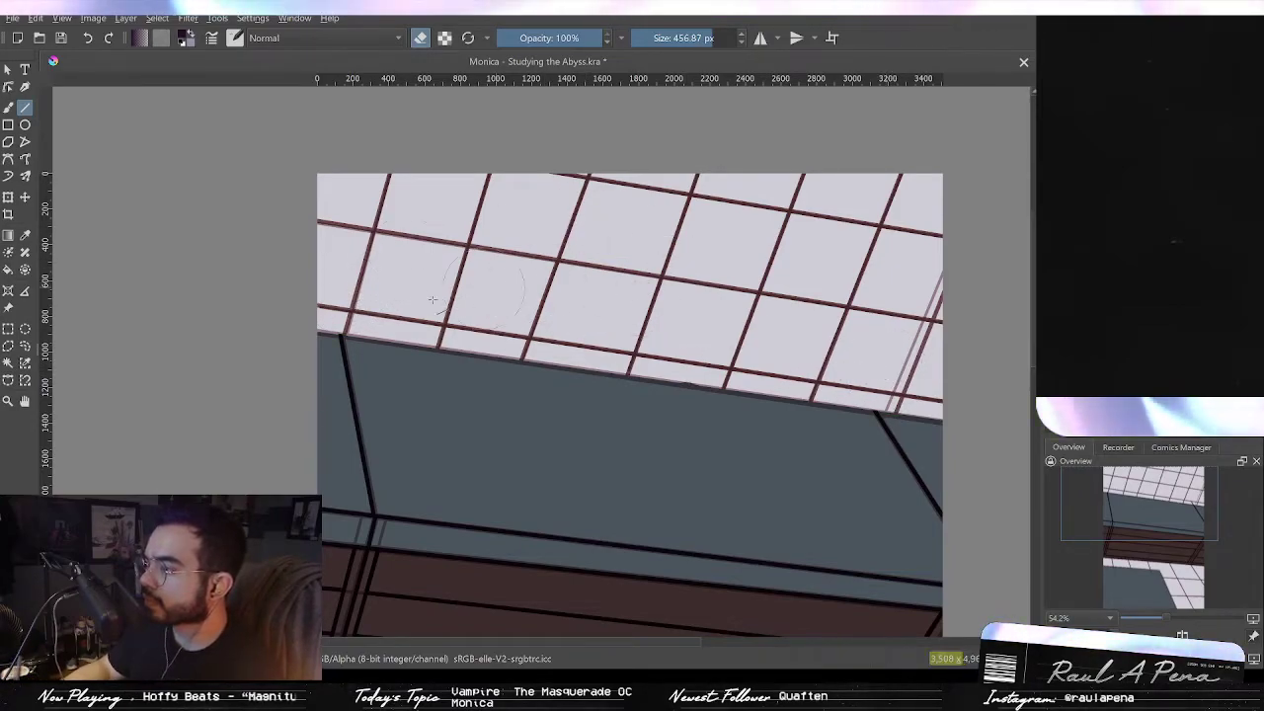
pyautogui.moveTo(340, 294); pyautogui.dragTo(833, 272)
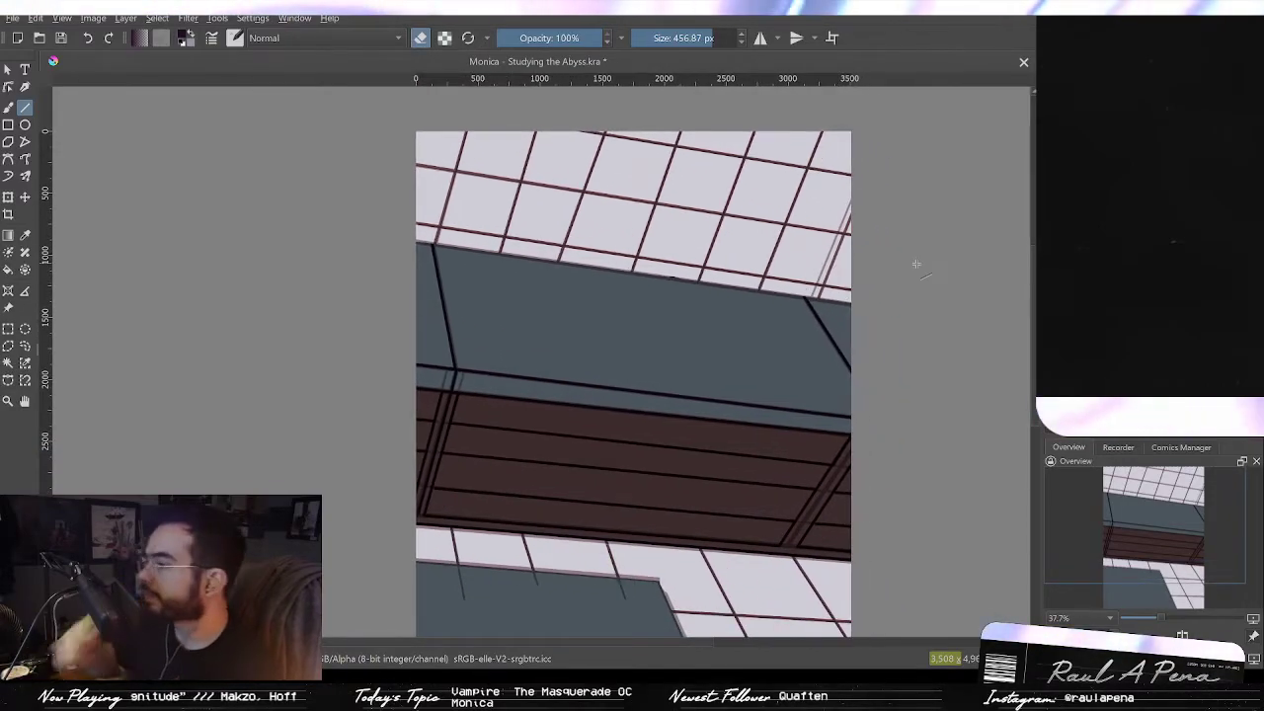
pyautogui.scroll(4, 886, 400)
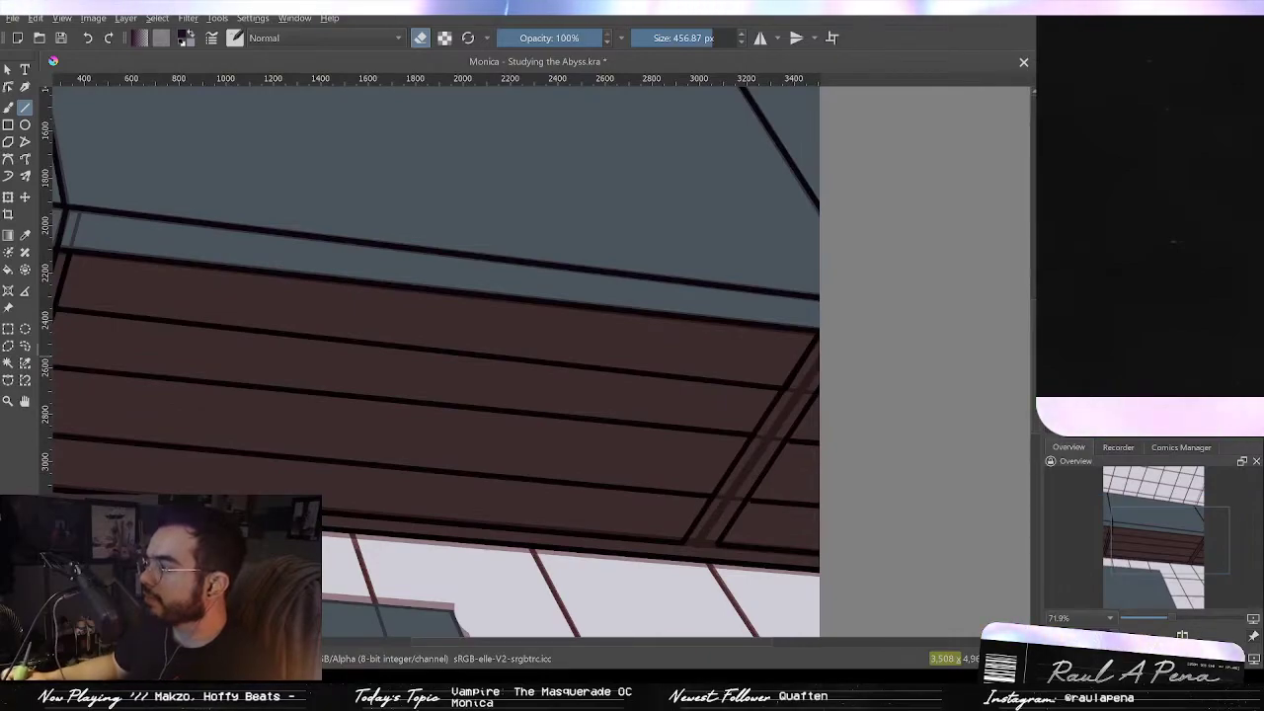
pyautogui.press('e')
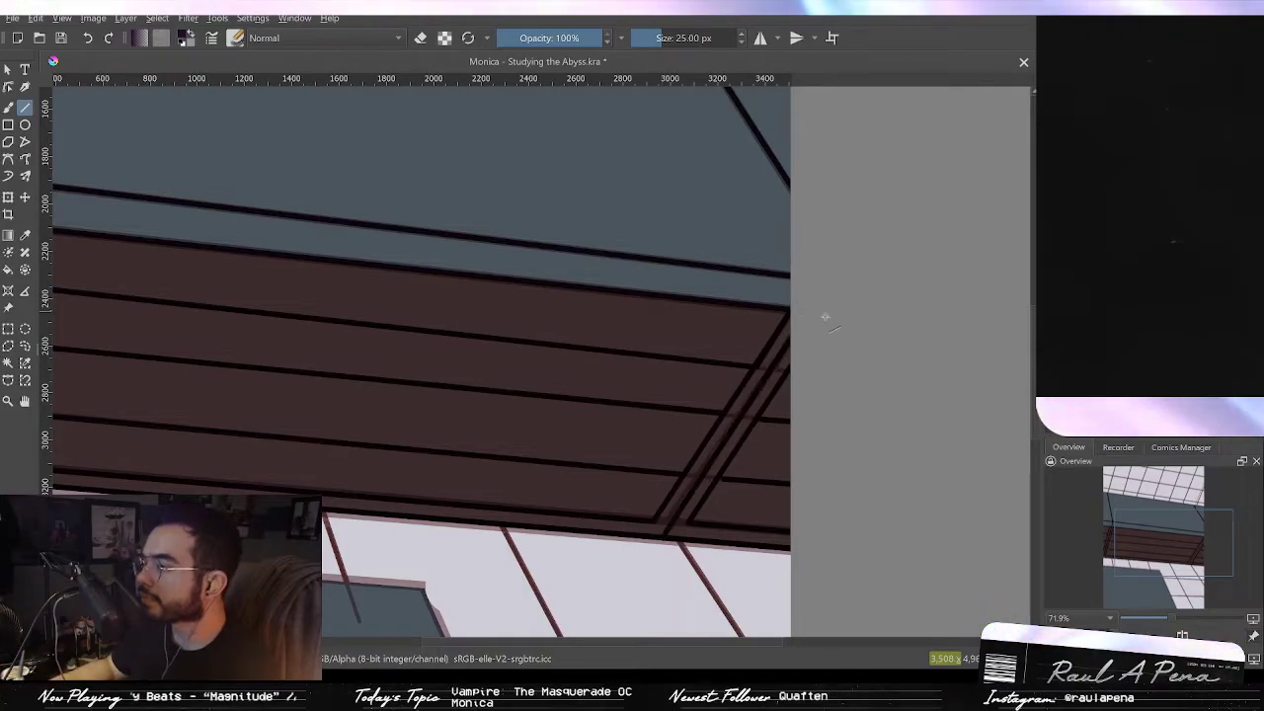
# Step: Draw a short stroke near the beam's right end, then compare it by undoing and redoing, leaving it undone
pyautogui.moveTo(793, 382); pyautogui.dragTo(755, 454)
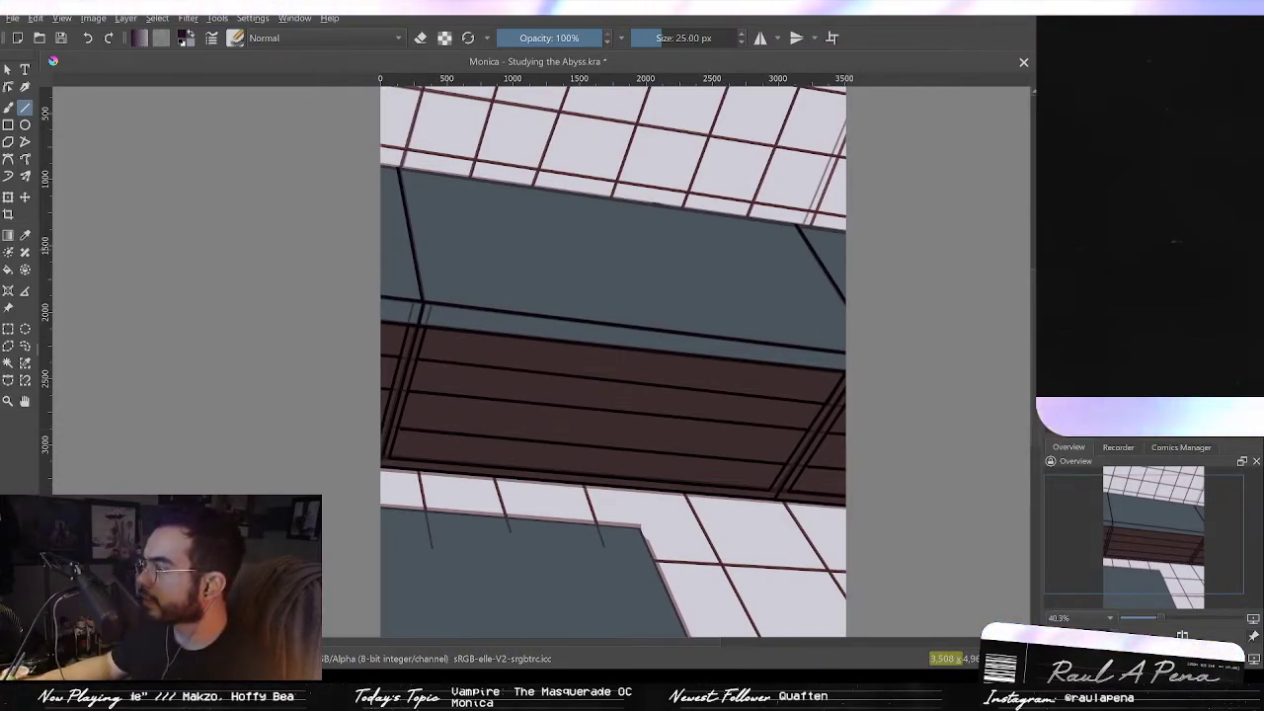
pyautogui.moveTo(776, 310); pyautogui.dragTo(776, 350)
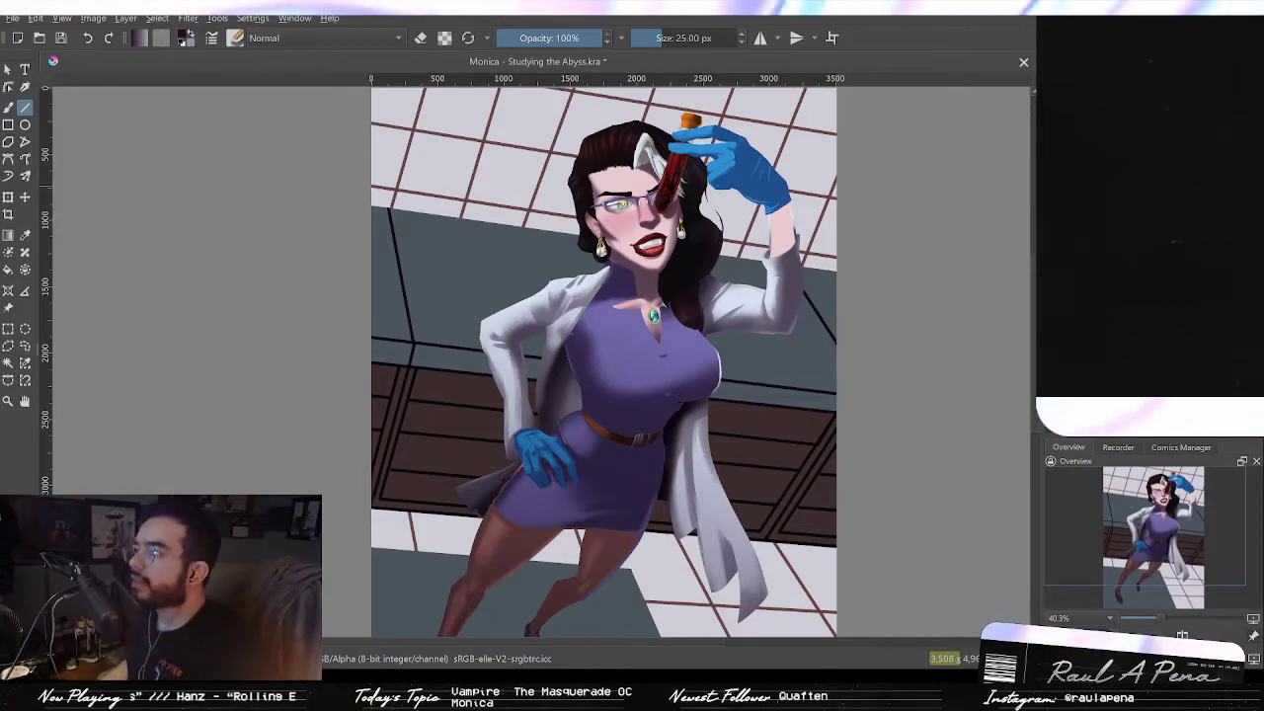
pyautogui.hotkey('ctrl', 'z')
pyautogui.hotkey('ctrl', 'shift', 'z')
pyautogui.hotkey('ctrl', 'z')
pyautogui.hotkey('ctrl', 'shift', 'z')
pyautogui.hotkey('ctrl', 'z')
pyautogui.hotkey('ctrl', 'shift', 'z')
pyautogui.hotkey('ctrl', 'z')
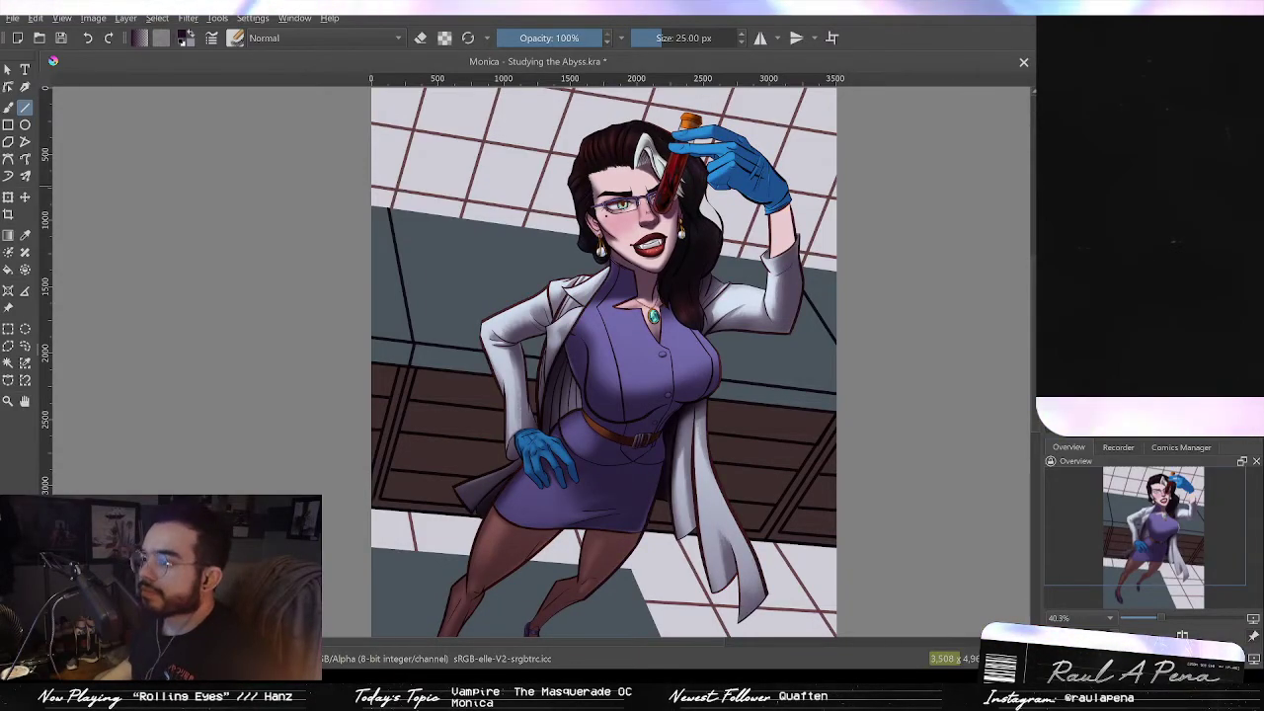
# Step: Zoom to view the whole painting and save the document
pyautogui.scroll(-2, 847, 287)
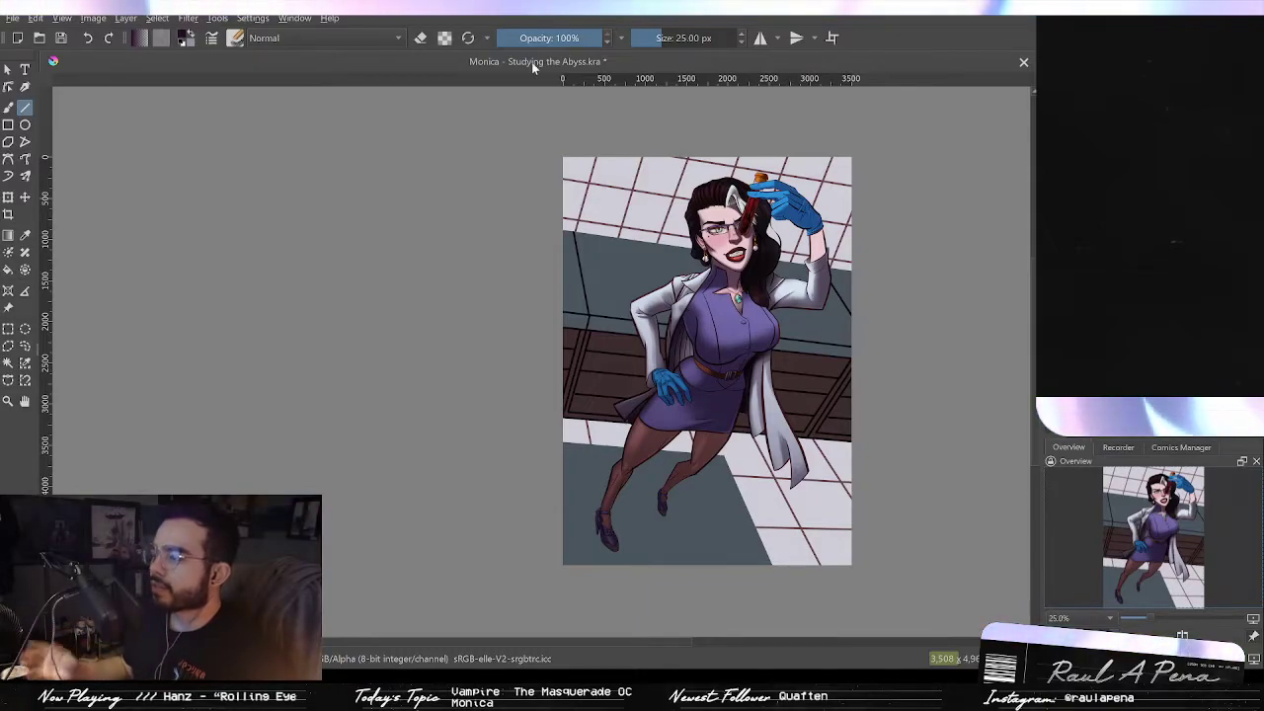
pyautogui.press('+')
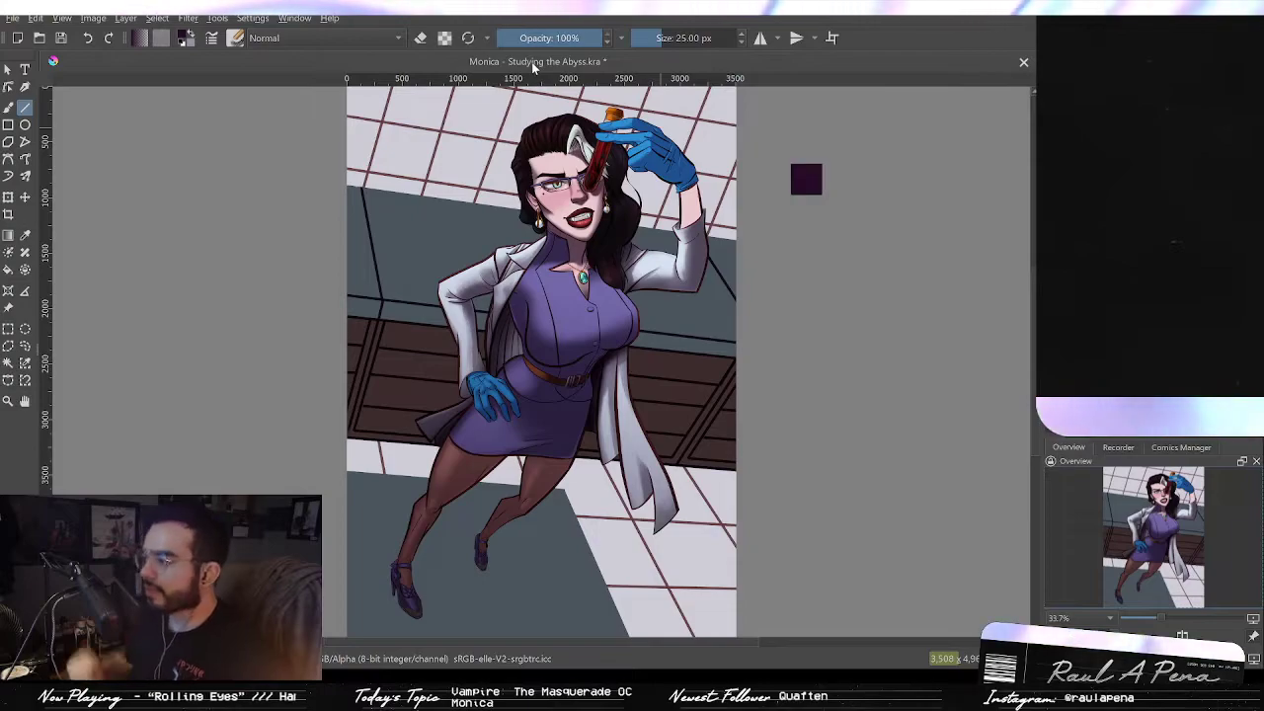
pyautogui.hotkey('ctrl', 's')
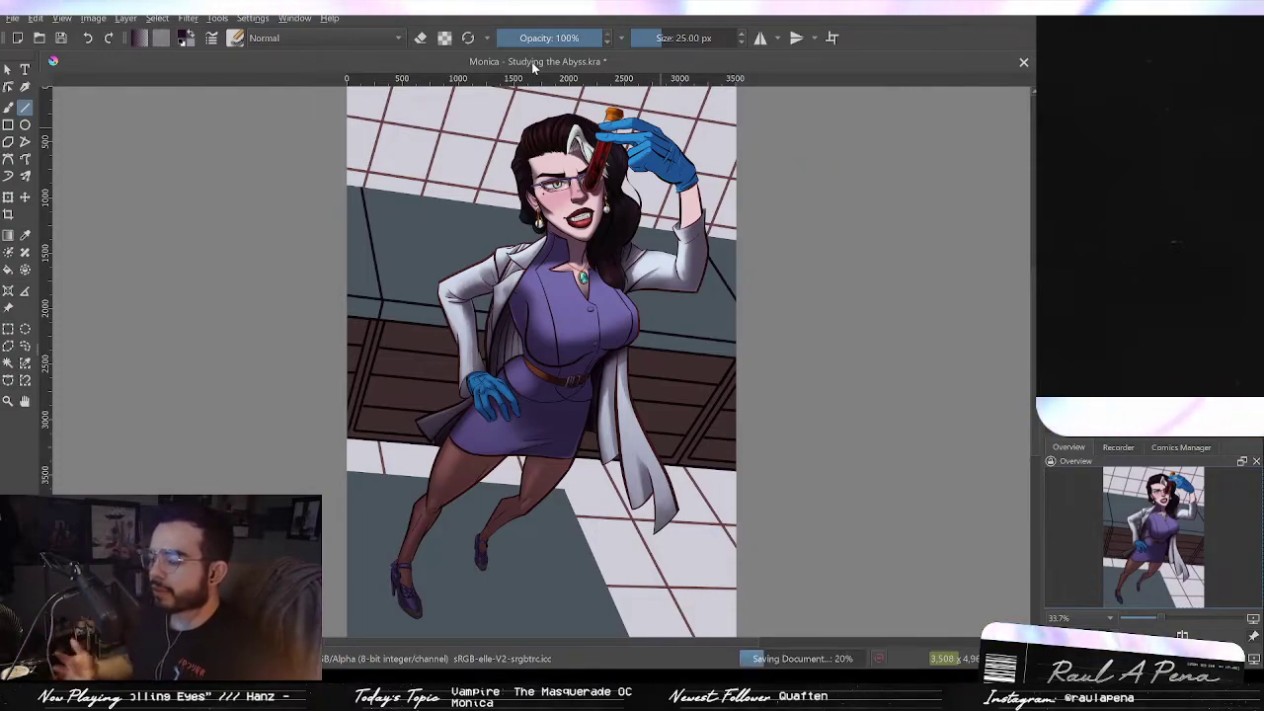
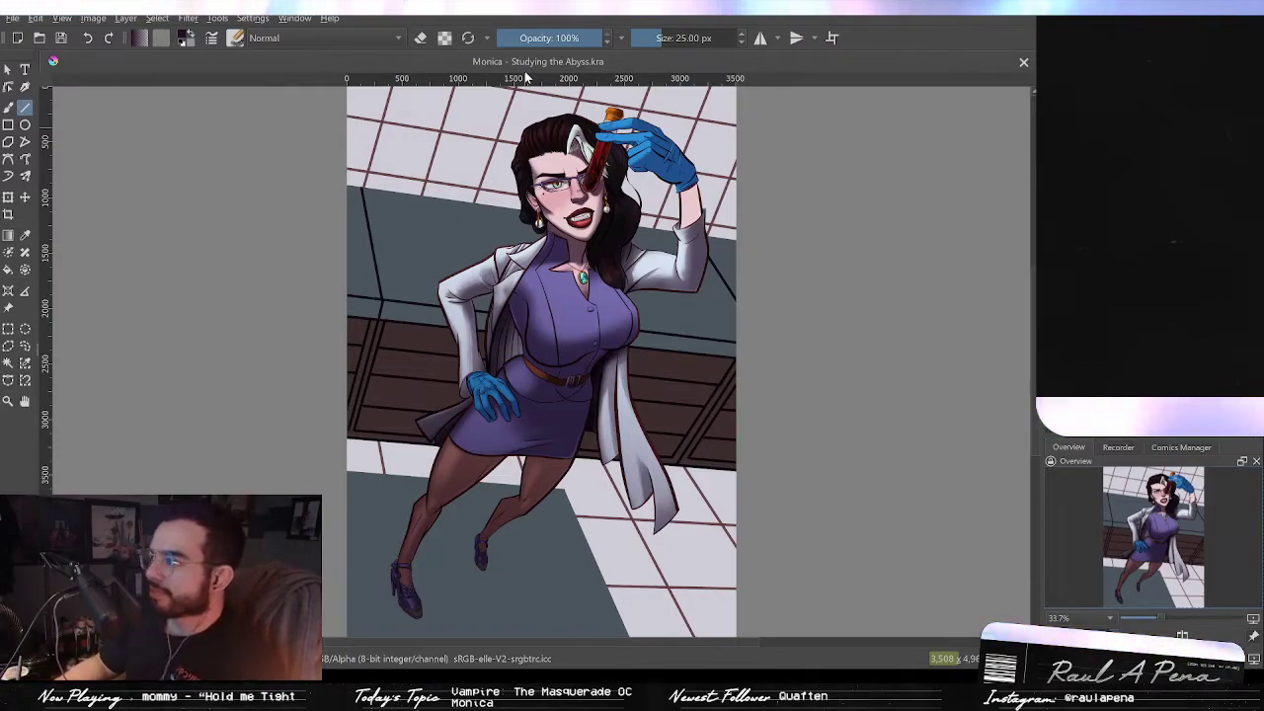
pyautogui.moveTo(594, 286)
pyautogui.mouseDown()
pyautogui.moveTo(592, 230)
pyautogui.moveTo(577, 328)
pyautogui.mouseUp()
pyautogui.moveTo(607, 257); pyautogui.dragTo(599, 371)
pyautogui.moveTo(597, 309); pyautogui.dragTo(599, 282)
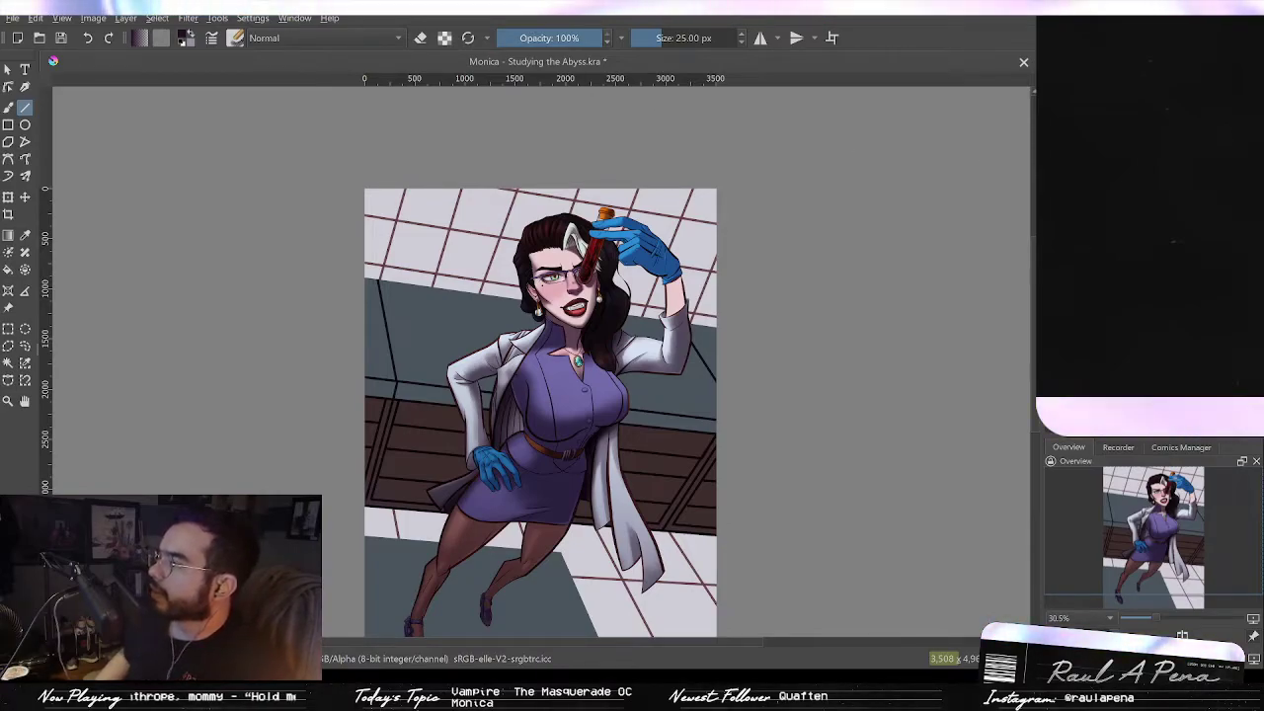
pyautogui.moveTo(649, 390); pyautogui.dragTo(635, 291)
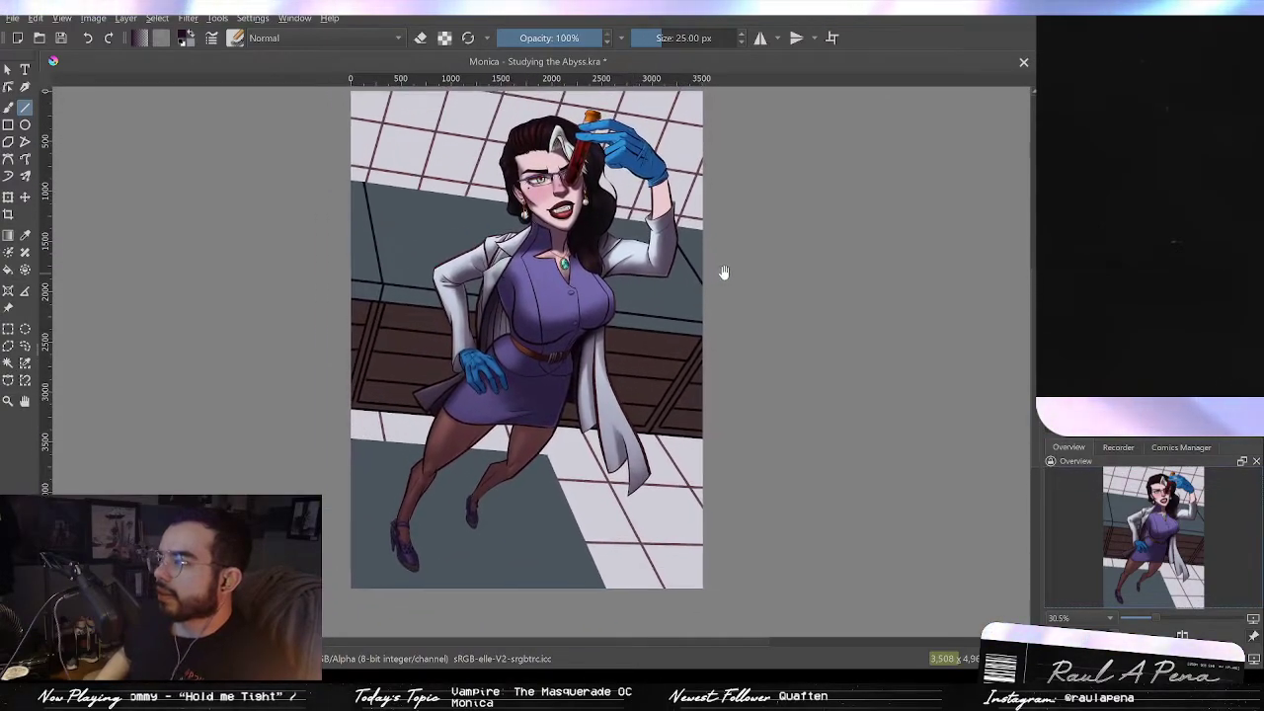
pyautogui.moveTo(724, 272); pyautogui.dragTo(721, 287)
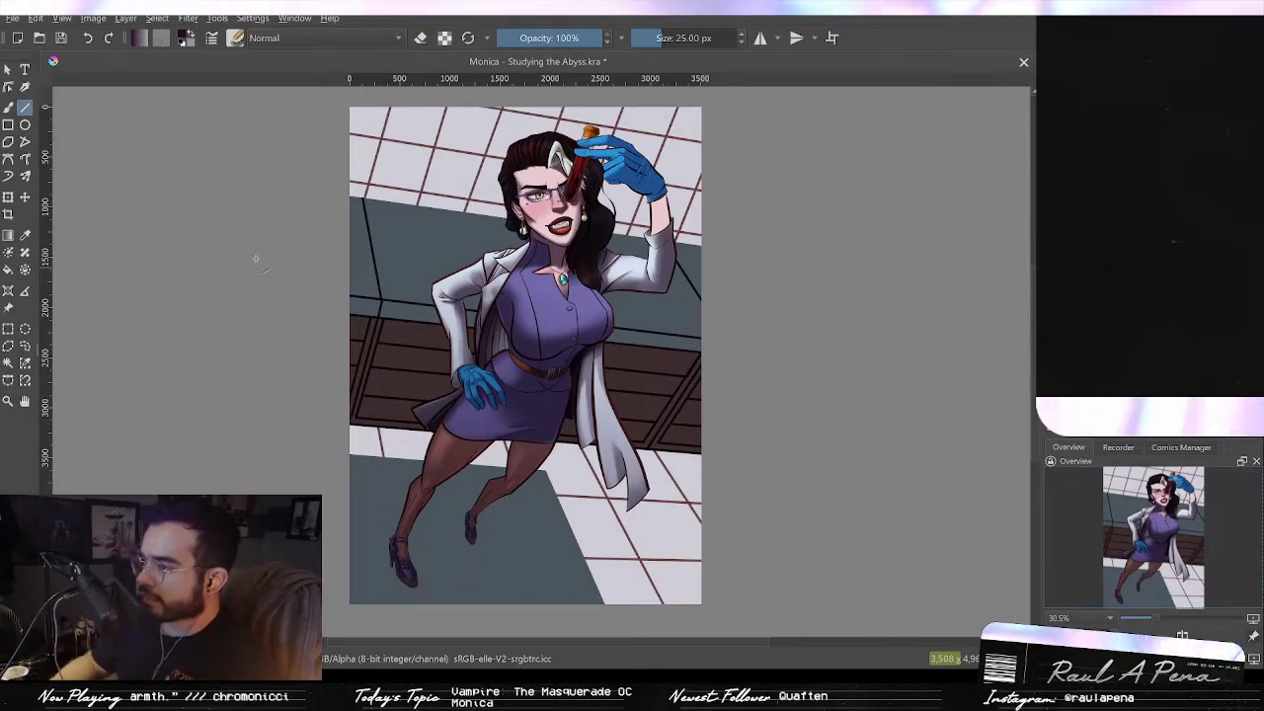
# Step: Select the freehand brush, enlarge it to about 478 px and paint a dark purple overlay across the whole background
pyautogui.click(8, 106)
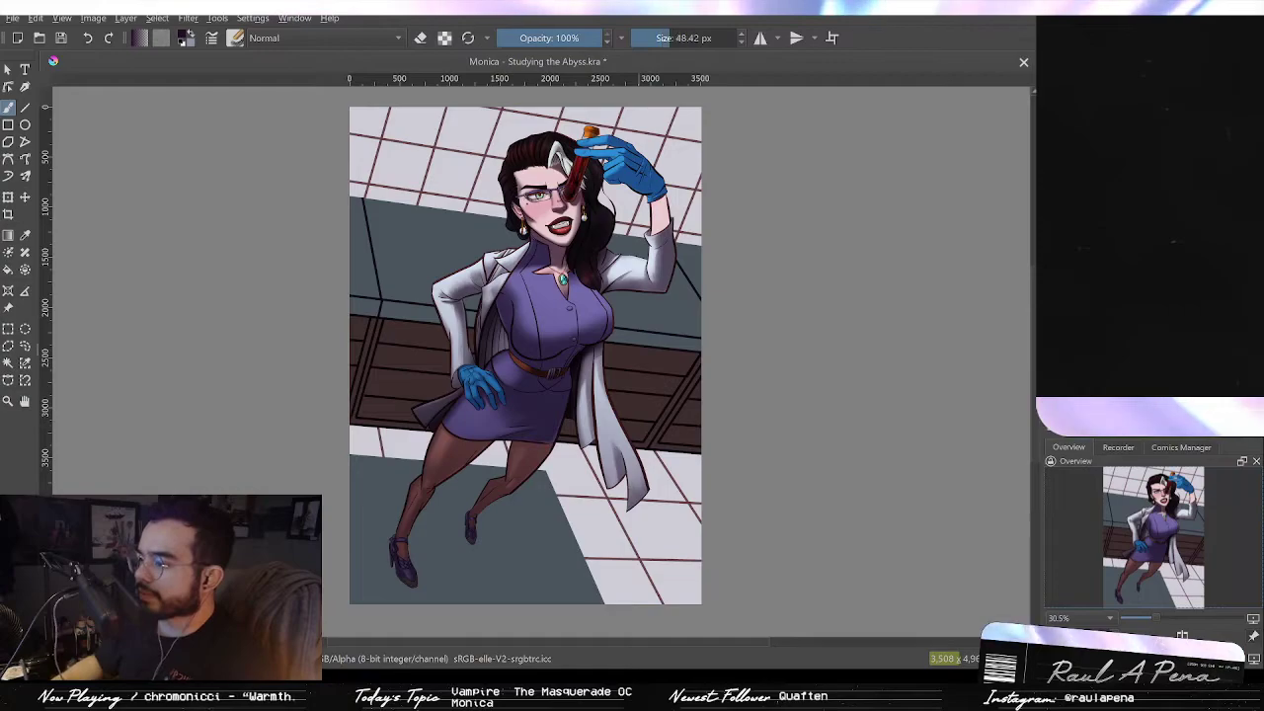
pyautogui.moveTo(692, 518); pyautogui.dragTo(756, 524)
pyautogui.moveTo(693, 558)
pyautogui.mouseDown()
pyautogui.moveTo(654, 468)
pyautogui.moveTo(691, 545)
pyautogui.mouseUp()
pyautogui.hotkey('ctrl', 'z')
pyautogui.hotkey('ctrl', 'z')
pyautogui.moveTo(635, 447)
pyautogui.mouseDown()
pyautogui.moveTo(701, 561)
pyautogui.moveTo(690, 528)
pyautogui.mouseUp()
pyautogui.hotkey('ctrl', 'z')
pyautogui.moveTo(628, 425); pyautogui.dragTo(699, 555)
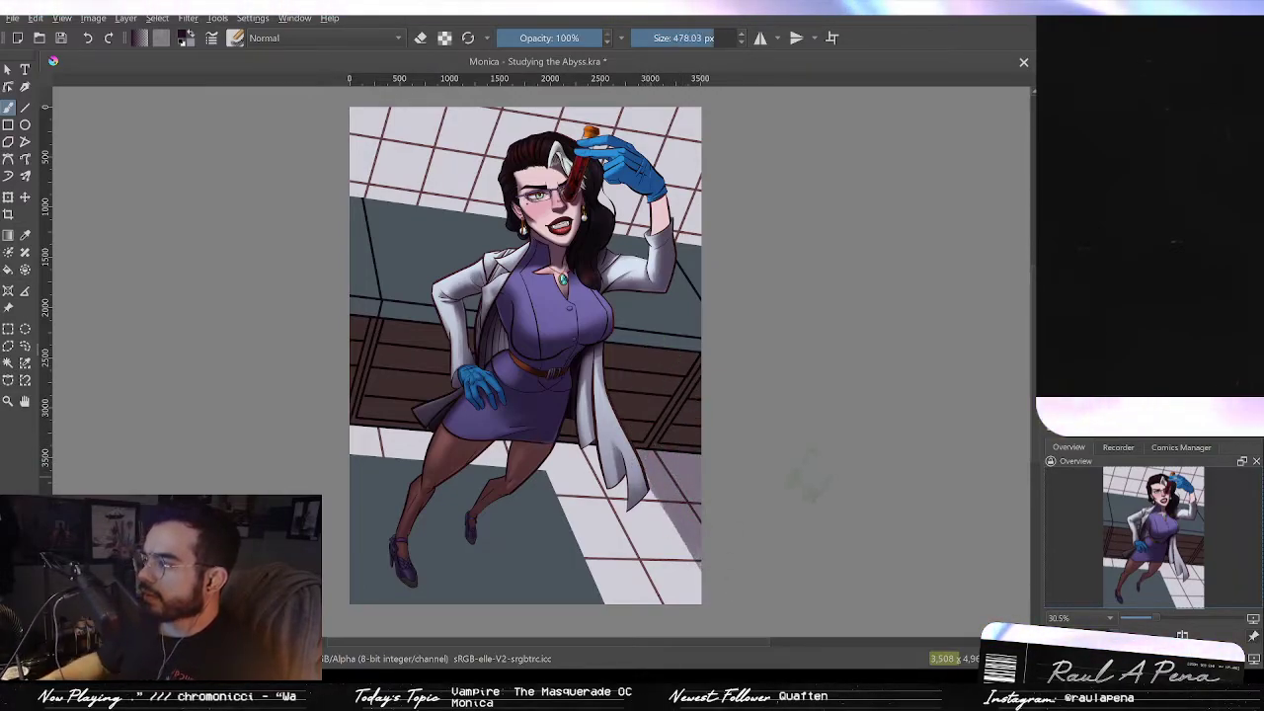
pyautogui.moveTo(630, 235); pyautogui.dragTo(691, 220)
pyautogui.moveTo(689, 139)
pyautogui.mouseDown()
pyautogui.moveTo(600, 252)
pyautogui.moveTo(541, 148)
pyautogui.moveTo(590, 217)
pyautogui.moveTo(517, 208)
pyautogui.moveTo(532, 126)
pyautogui.moveTo(510, 118)
pyautogui.moveTo(468, 148)
pyautogui.moveTo(468, 123)
pyautogui.moveTo(446, 232)
pyautogui.moveTo(413, 225)
pyautogui.moveTo(442, 110)
pyautogui.moveTo(428, 148)
pyautogui.moveTo(413, 123)
pyautogui.moveTo(368, 223)
pyautogui.moveTo(383, 118)
pyautogui.moveTo(354, 123)
pyautogui.mouseUp()
pyautogui.moveTo(361, 550)
pyautogui.mouseDown()
pyautogui.moveTo(382, 510)
pyautogui.moveTo(375, 568)
pyautogui.moveTo(432, 420)
pyautogui.moveTo(503, 395)
pyautogui.moveTo(474, 414)
pyautogui.moveTo(613, 578)
pyautogui.moveTo(632, 568)
pyautogui.moveTo(657, 612)
pyautogui.moveTo(686, 573)
pyautogui.moveTo(608, 489)
pyautogui.moveTo(634, 504)
pyautogui.mouseUp()
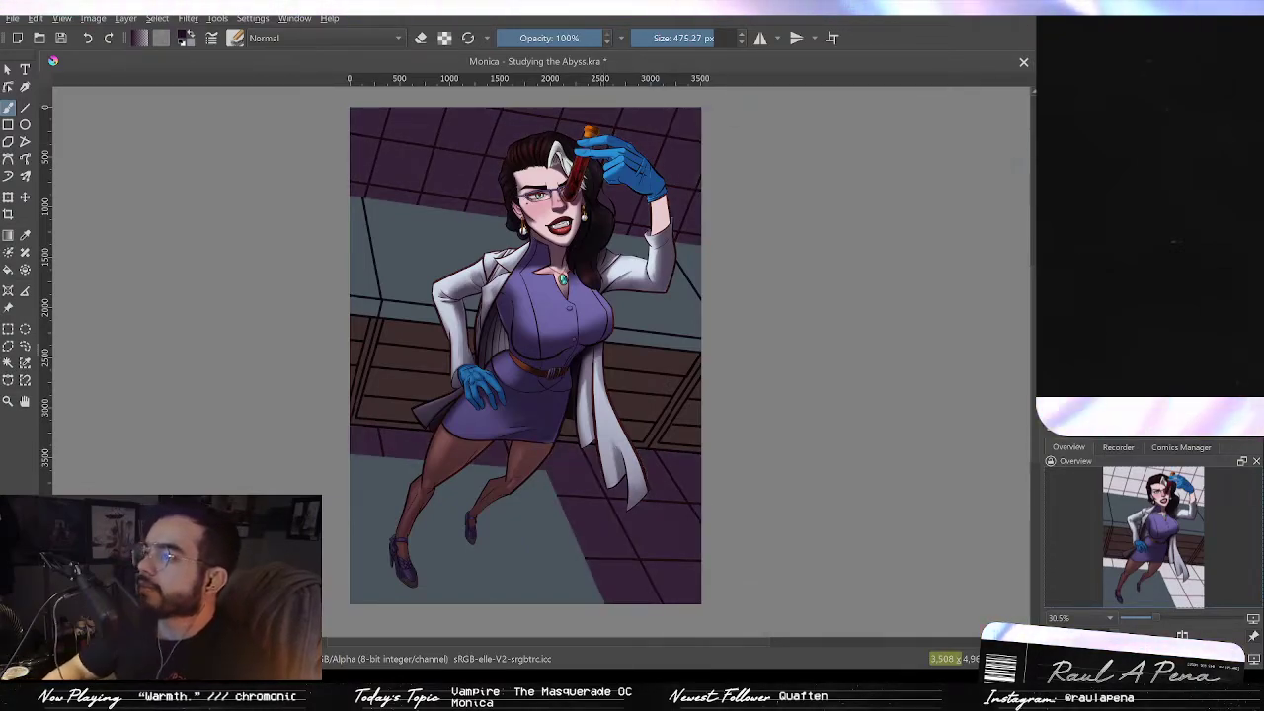
# Step: Switch the brush to erase mode and erase the purple overlay in diagonal strokes from the skylight's left panes
pyautogui.press('e')
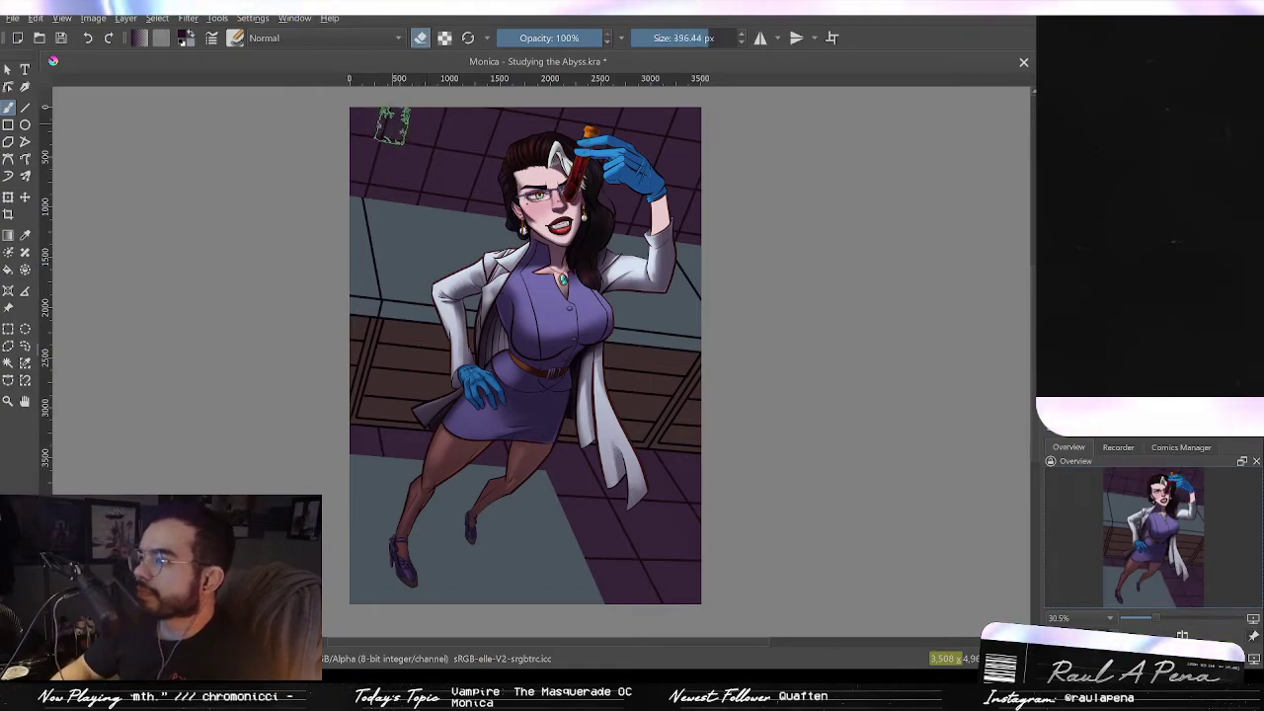
pyautogui.moveTo(419, 167)
pyautogui.mouseDown()
pyautogui.moveTo(423, 104)
pyautogui.moveTo(415, 200)
pyautogui.moveTo(386, 204)
pyautogui.moveTo(403, 205)
pyautogui.moveTo(391, 192)
pyautogui.mouseUp()
pyautogui.moveTo(399, 226)
pyautogui.mouseDown()
pyautogui.moveTo(363, 252)
pyautogui.moveTo(434, 187)
pyautogui.moveTo(452, 150)
pyautogui.moveTo(404, 269)
pyautogui.moveTo(448, 111)
pyautogui.moveTo(393, 235)
pyautogui.moveTo(420, 170)
pyautogui.moveTo(406, 153)
pyautogui.moveTo(441, 133)
pyautogui.moveTo(397, 237)
pyautogui.moveTo(441, 108)
pyautogui.moveTo(395, 276)
pyautogui.mouseUp()
pyautogui.hotkey('ctrl', 'z')
pyautogui.hotkey('ctrl', 'z')
pyautogui.hotkey('ctrl', 'z')
pyautogui.hotkey('ctrl', 'z')
pyautogui.moveTo(441, 132); pyautogui.dragTo(388, 302)
pyautogui.moveTo(442, 132)
pyautogui.mouseDown()
pyautogui.moveTo(387, 265)
pyautogui.moveTo(459, 141)
pyautogui.moveTo(421, 266)
pyautogui.mouseUp()
pyautogui.moveTo(462, 134)
pyautogui.mouseDown()
pyautogui.moveTo(397, 318)
pyautogui.moveTo(454, 209)
pyautogui.moveTo(429, 241)
pyautogui.moveTo(412, 243)
pyautogui.moveTo(403, 219)
pyautogui.moveTo(385, 287)
pyautogui.mouseUp()
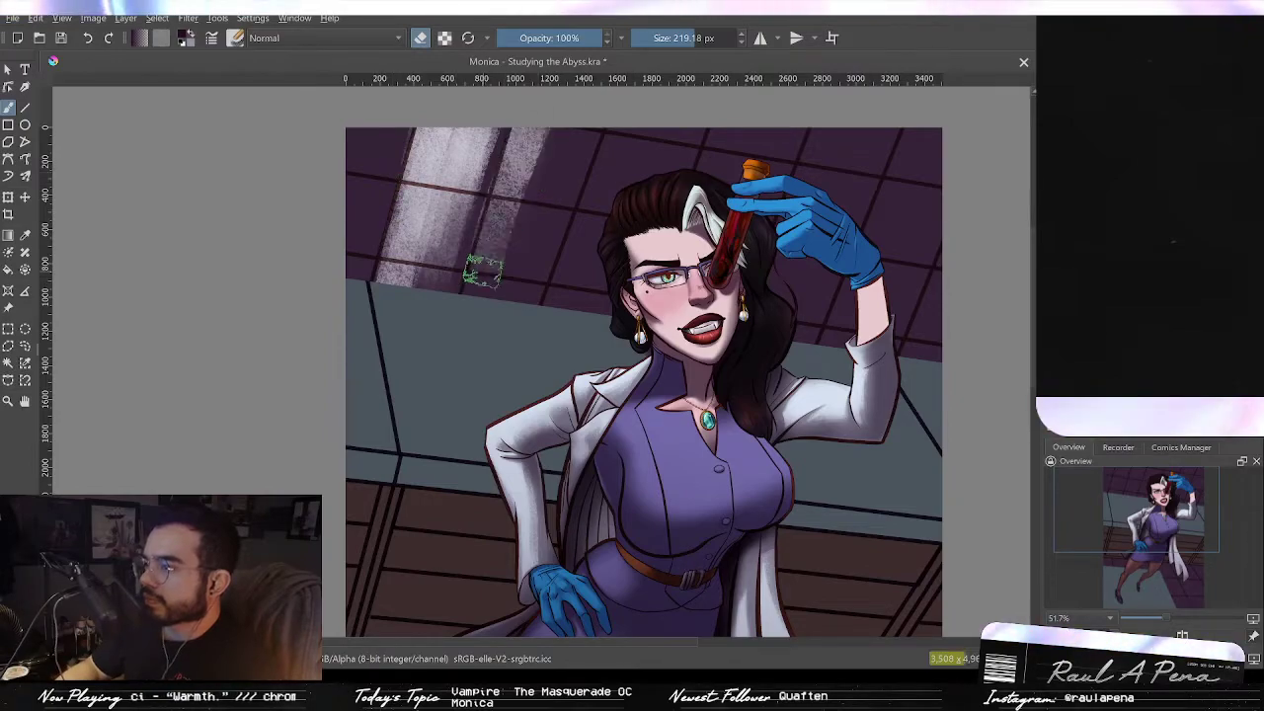
# Step: Erase more diagonal streaks of the overlay across the skylight glass toward the left edge
pyautogui.moveTo(527, 134)
pyautogui.mouseDown()
pyautogui.moveTo(488, 274)
pyautogui.moveTo(508, 209)
pyautogui.moveTo(493, 240)
pyautogui.mouseUp()
pyautogui.moveTo(544, 138)
pyautogui.mouseDown()
pyautogui.moveTo(485, 338)
pyautogui.moveTo(506, 242)
pyautogui.mouseUp()
pyautogui.moveTo(570, 135); pyautogui.dragTo(525, 277)
pyautogui.moveTo(621, 131)
pyautogui.mouseDown()
pyautogui.moveTo(578, 276)
pyautogui.moveTo(561, 288)
pyautogui.mouseUp()
pyautogui.moveTo(597, 219); pyautogui.dragTo(553, 308)
pyautogui.moveTo(647, 130)
pyautogui.mouseDown()
pyautogui.moveTo(588, 290)
pyautogui.moveTo(657, 133)
pyautogui.moveTo(599, 318)
pyautogui.mouseUp()
pyautogui.moveTo(687, 131); pyautogui.dragTo(634, 222)
pyautogui.moveTo(407, 130)
pyautogui.mouseDown()
pyautogui.moveTo(366, 194)
pyautogui.moveTo(346, 265)
pyautogui.mouseUp()
pyautogui.moveTo(364, 204); pyautogui.dragTo(348, 283)
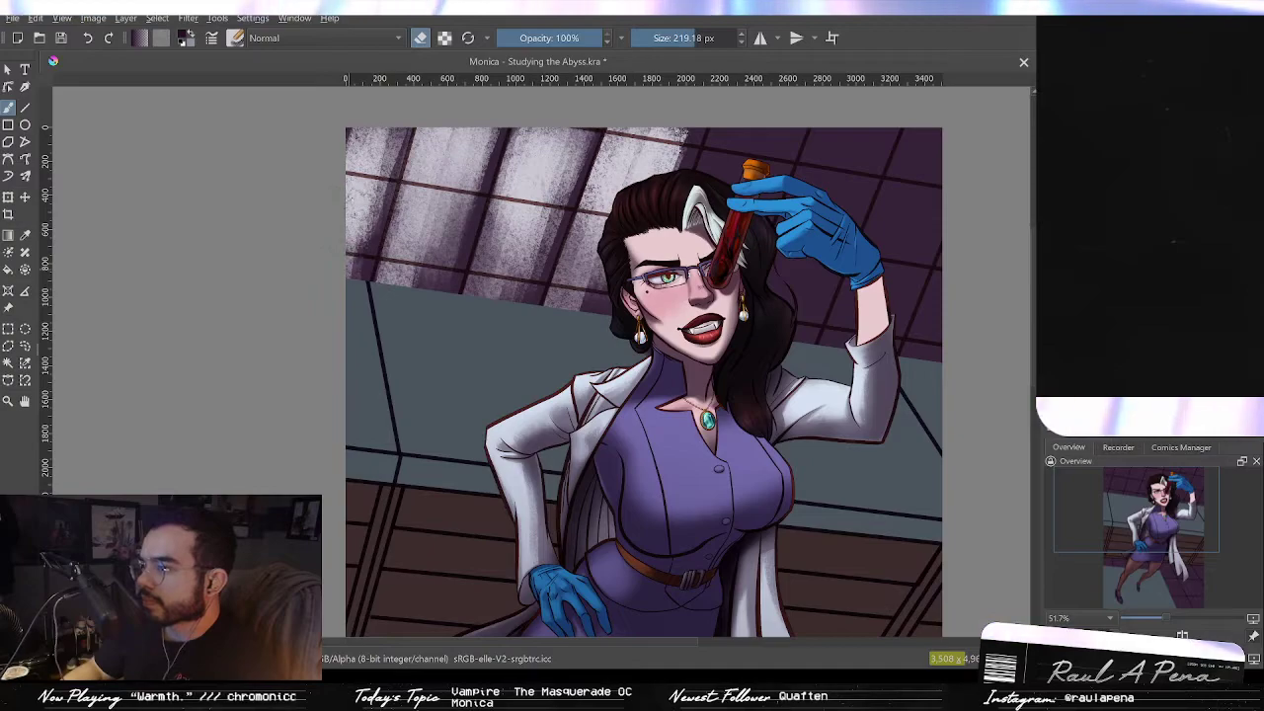
pyautogui.moveTo(393, 166); pyautogui.dragTo(348, 284)
pyautogui.moveTo(377, 127); pyautogui.dragTo(348, 176)
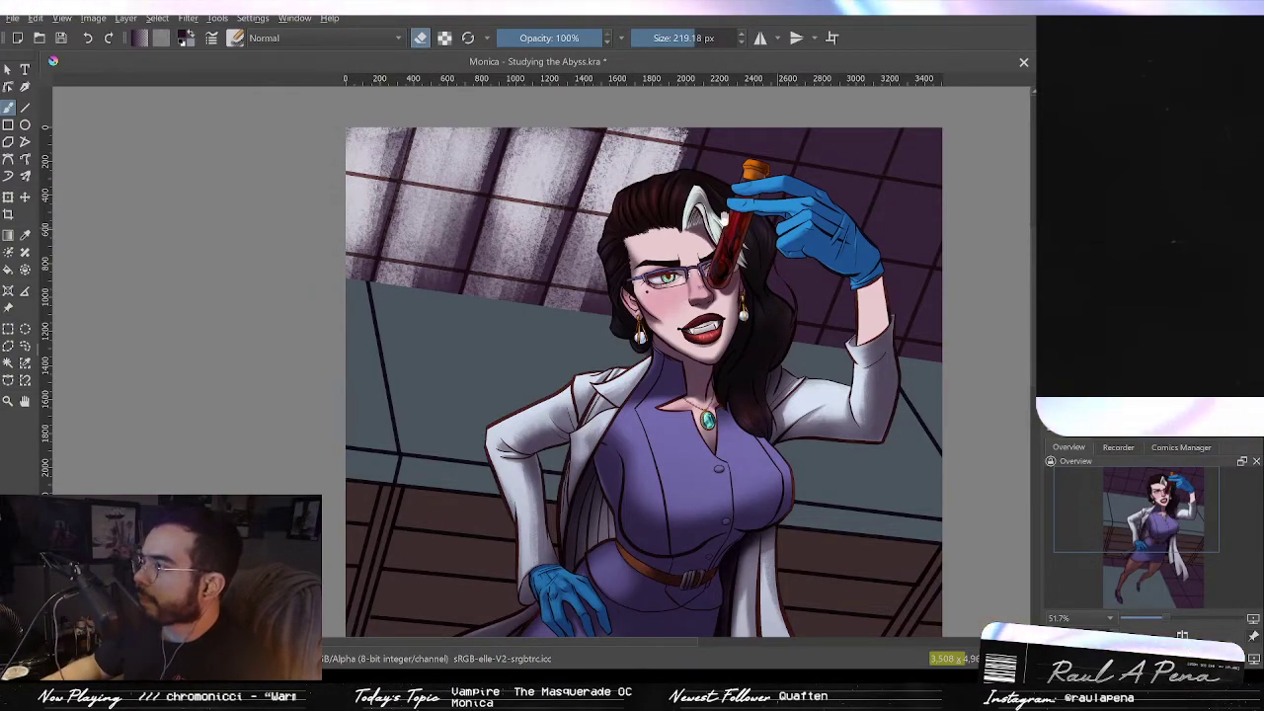
# Step: Erase further diagonal streaks through the skylight's middle panes beside the character's head
pyautogui.moveTo(777, 223); pyautogui.dragTo(686, 247)
pyautogui.moveTo(642, 152)
pyautogui.mouseDown()
pyautogui.moveTo(608, 209)
pyautogui.moveTo(637, 212)
pyautogui.mouseUp()
pyautogui.moveTo(681, 152)
pyautogui.mouseDown()
pyautogui.moveTo(640, 219)
pyautogui.moveTo(663, 204)
pyautogui.mouseUp()
pyautogui.moveTo(626, 152); pyautogui.dragTo(591, 200)
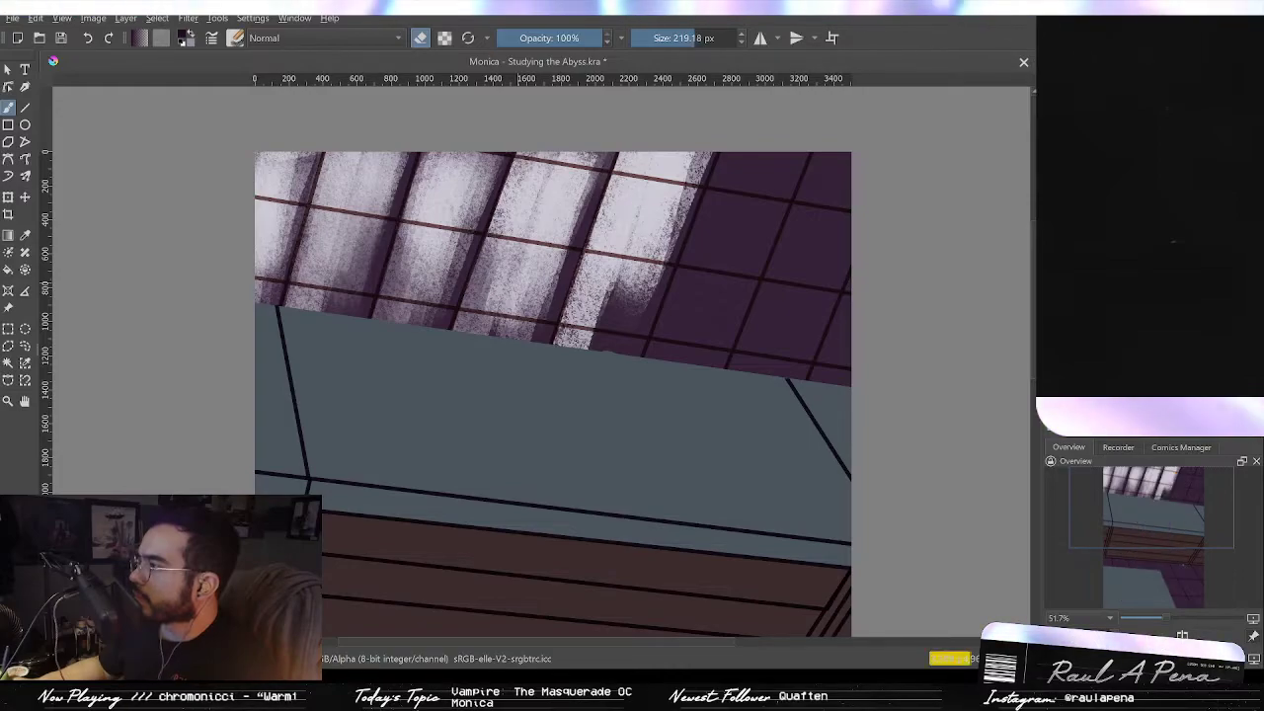
pyautogui.moveTo(724, 160)
pyautogui.mouseDown()
pyautogui.moveTo(644, 343)
pyautogui.moveTo(690, 316)
pyautogui.mouseUp()
pyautogui.hotkey('ctrl', 'z')
pyautogui.hotkey('ctrl', 'z')
pyautogui.hotkey('ctrl', 'z')
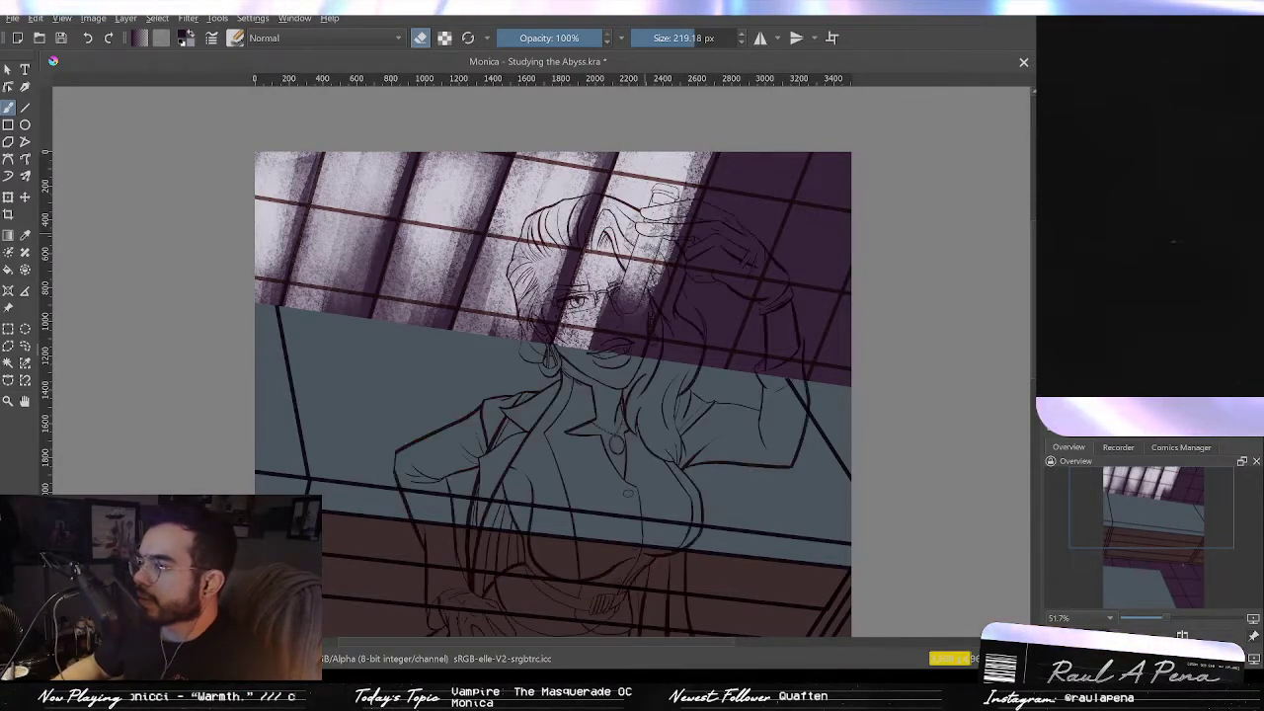
pyautogui.hotkey('ctrl', 'shift', 'z')
pyautogui.moveTo(642, 235)
pyautogui.mouseDown()
pyautogui.moveTo(620, 258)
pyautogui.moveTo(592, 363)
pyautogui.mouseUp()
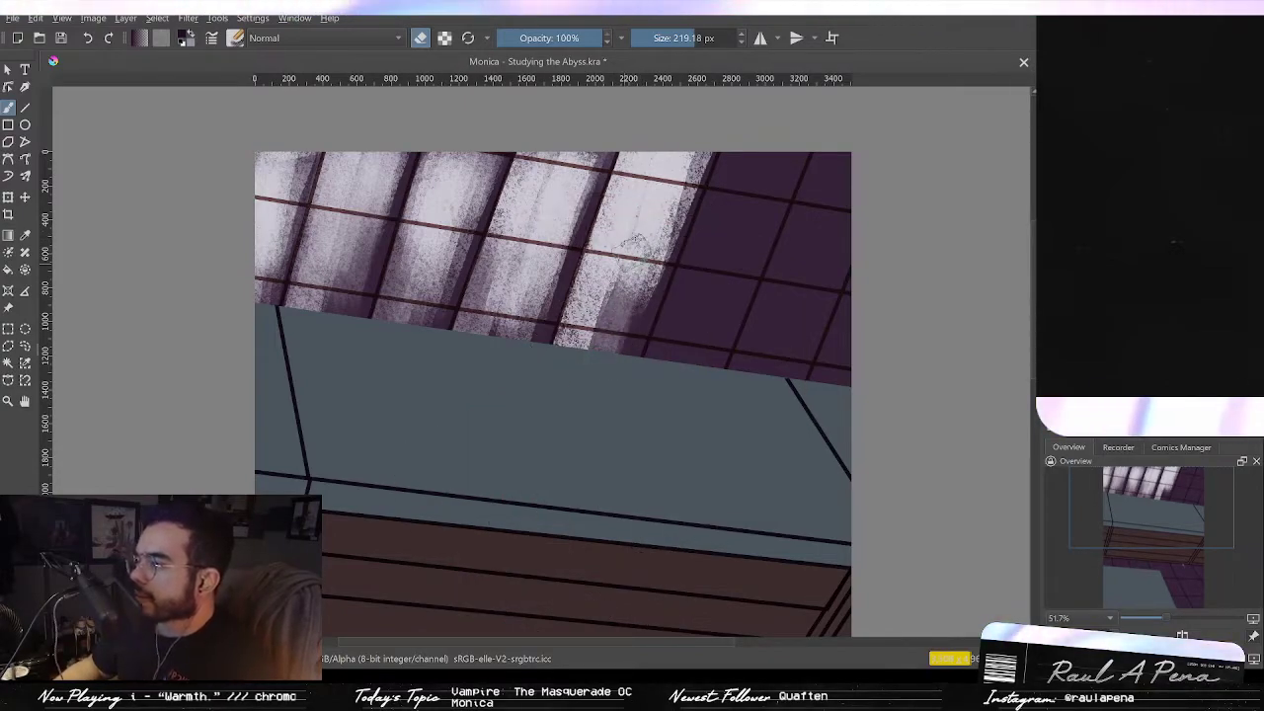
# Step: Erase the purple overlay from the skylight's right-hand panes with long diagonal strokes
pyautogui.moveTo(749, 156); pyautogui.dragTo(674, 358)
pyautogui.moveTo(733, 187); pyautogui.dragTo(668, 364)
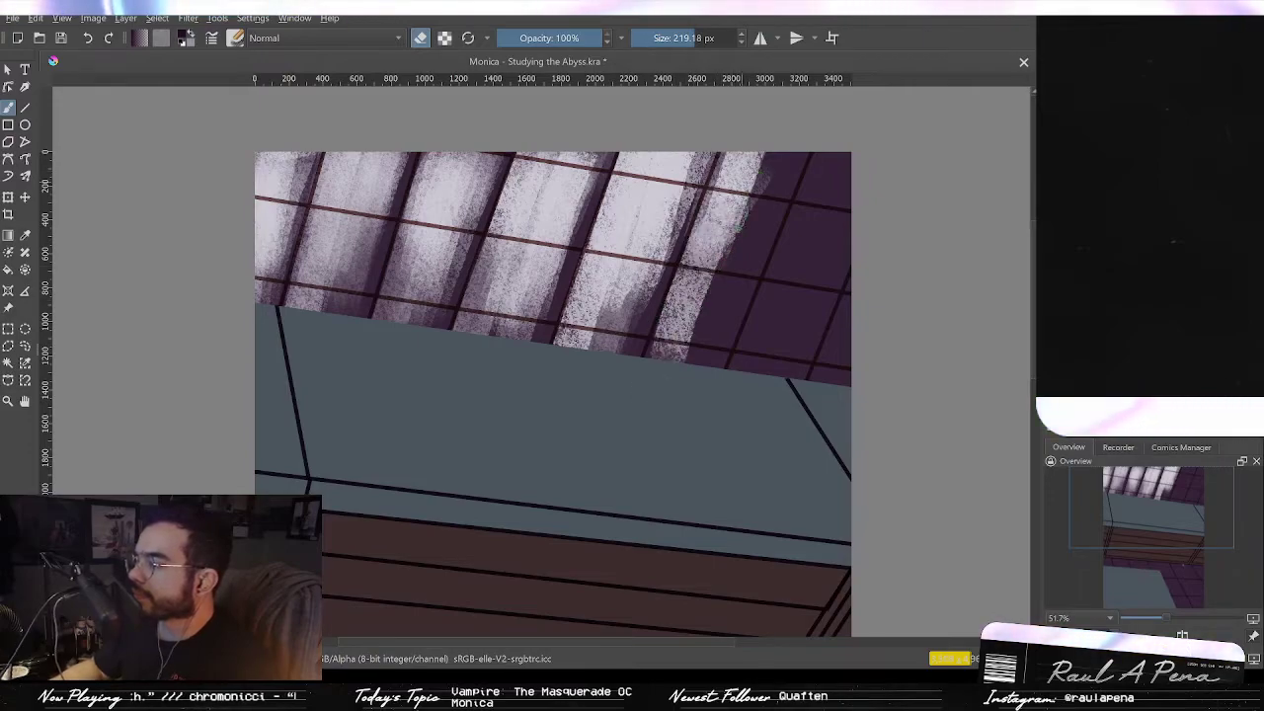
pyautogui.moveTo(747, 182); pyautogui.dragTo(682, 358)
pyautogui.moveTo(772, 158); pyautogui.dragTo(716, 336)
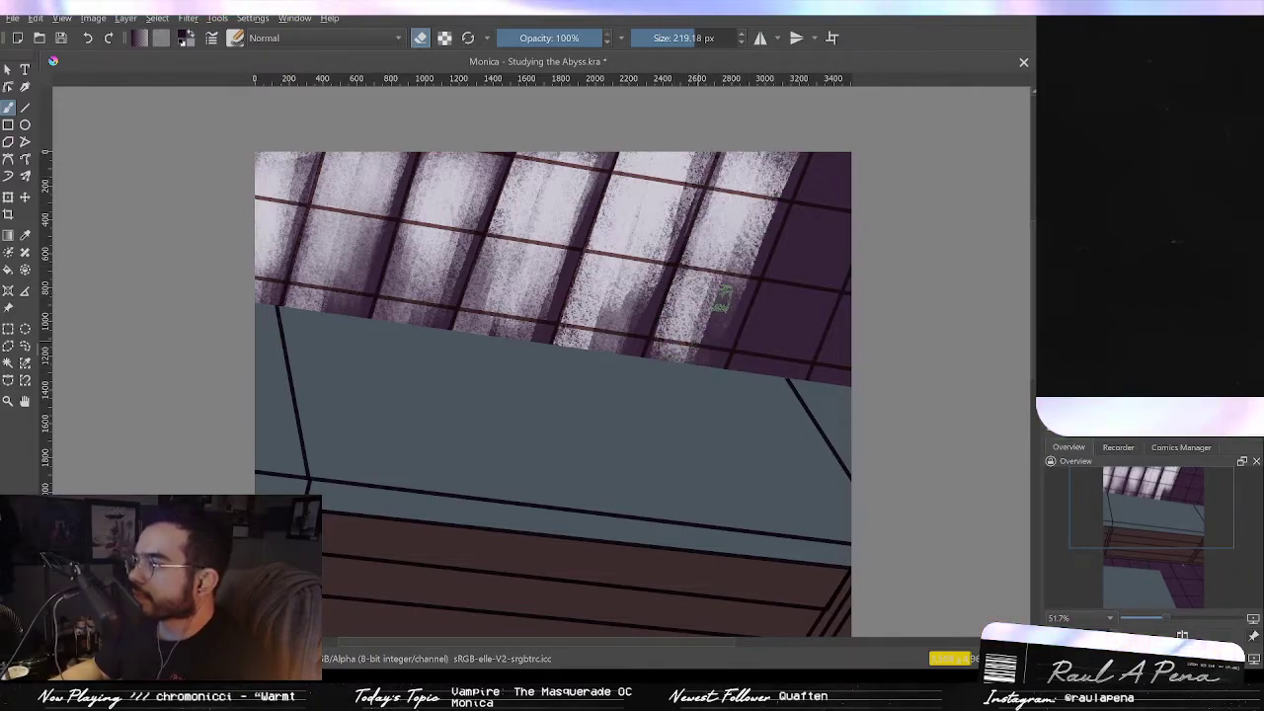
pyautogui.moveTo(775, 193); pyautogui.dragTo(721, 330)
pyautogui.moveTo(786, 170); pyautogui.dragTo(721, 325)
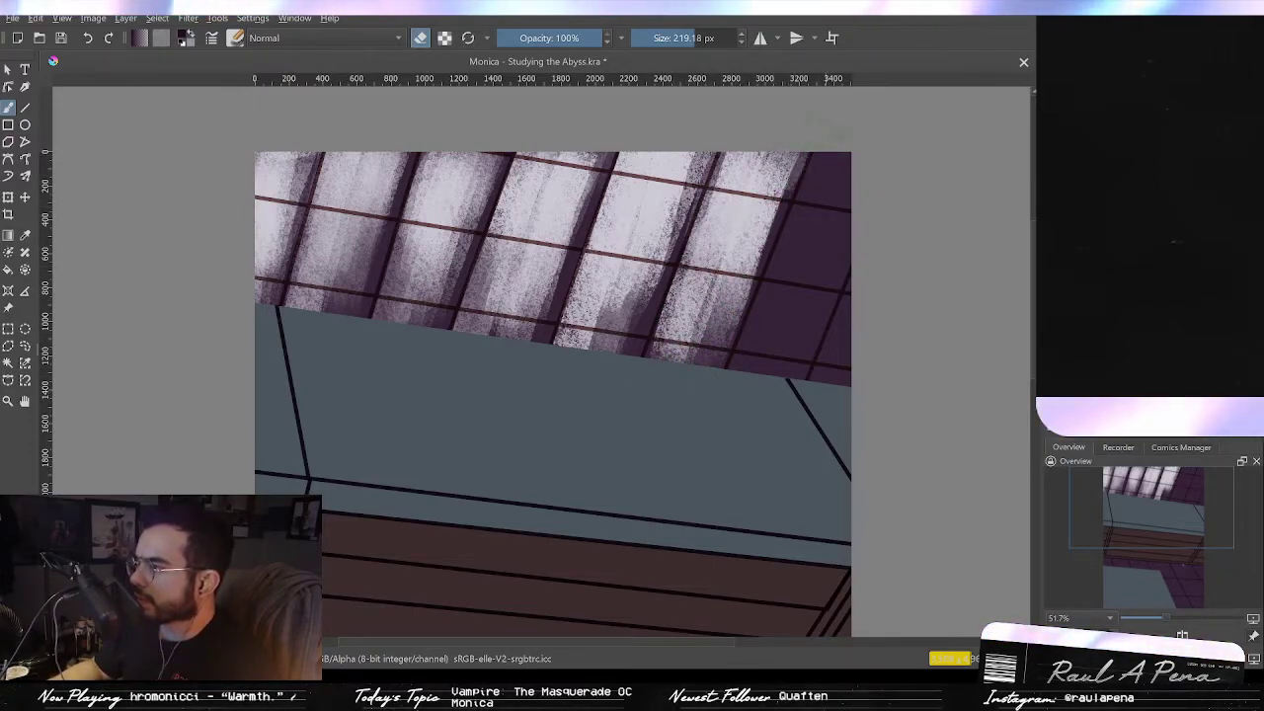
pyautogui.moveTo(820, 138); pyautogui.dragTo(762, 302)
pyautogui.moveTo(835, 158); pyautogui.dragTo(780, 262)
pyautogui.moveTo(785, 268)
pyautogui.mouseDown()
pyautogui.moveTo(737, 373)
pyautogui.moveTo(776, 283)
pyautogui.moveTo(830, 226)
pyautogui.moveTo(786, 359)
pyautogui.moveTo(840, 188)
pyautogui.moveTo(777, 367)
pyautogui.moveTo(755, 378)
pyautogui.moveTo(760, 326)
pyautogui.moveTo(751, 370)
pyautogui.mouseUp()
pyautogui.moveTo(839, 286)
pyautogui.mouseDown()
pyautogui.moveTo(827, 366)
pyautogui.moveTo(822, 316)
pyautogui.moveTo(835, 360)
pyautogui.moveTo(835, 311)
pyautogui.mouseUp()
pyautogui.hotkey('ctrl', 'z')
pyautogui.hotkey('ctrl', 'z')
pyautogui.hotkey('ctrl', 'z')
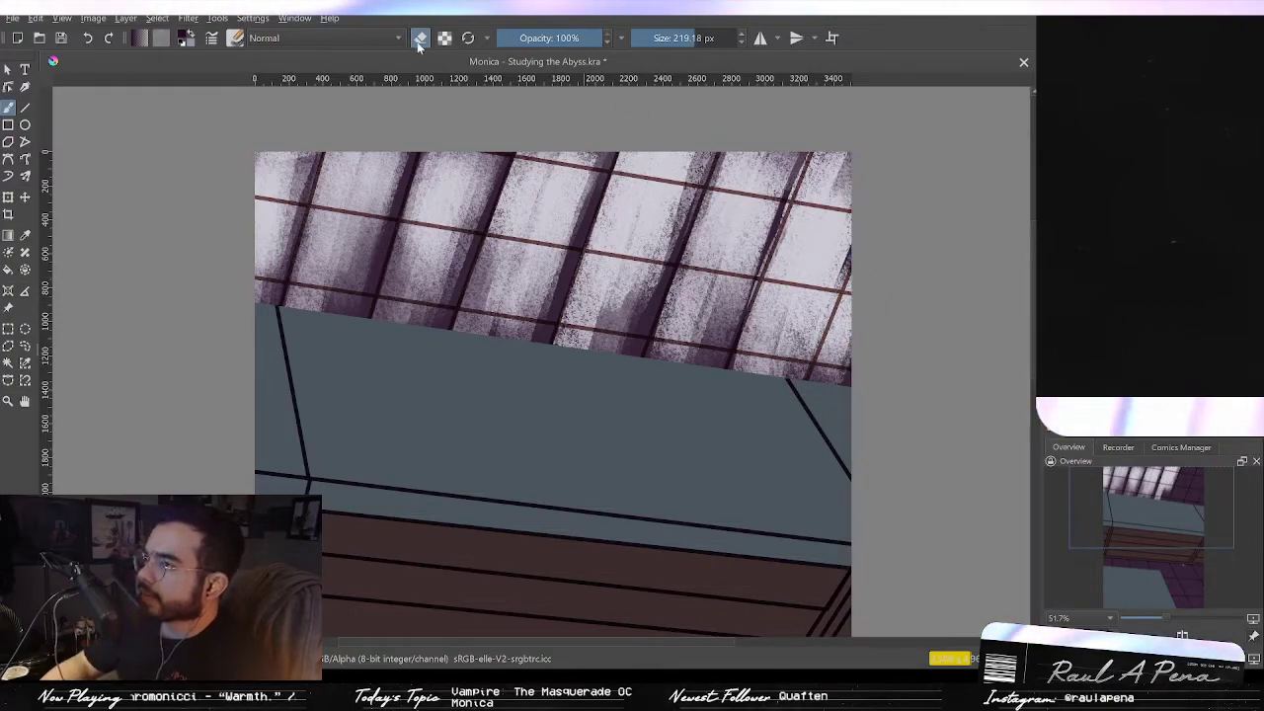
# Step: Turn off erase mode and paint dark purple streaks back over the skylight's right panes, shrinking the brush to about 200 px
pyautogui.click(417, 45)
pyautogui.moveTo(842, 217); pyautogui.dragTo(787, 390)
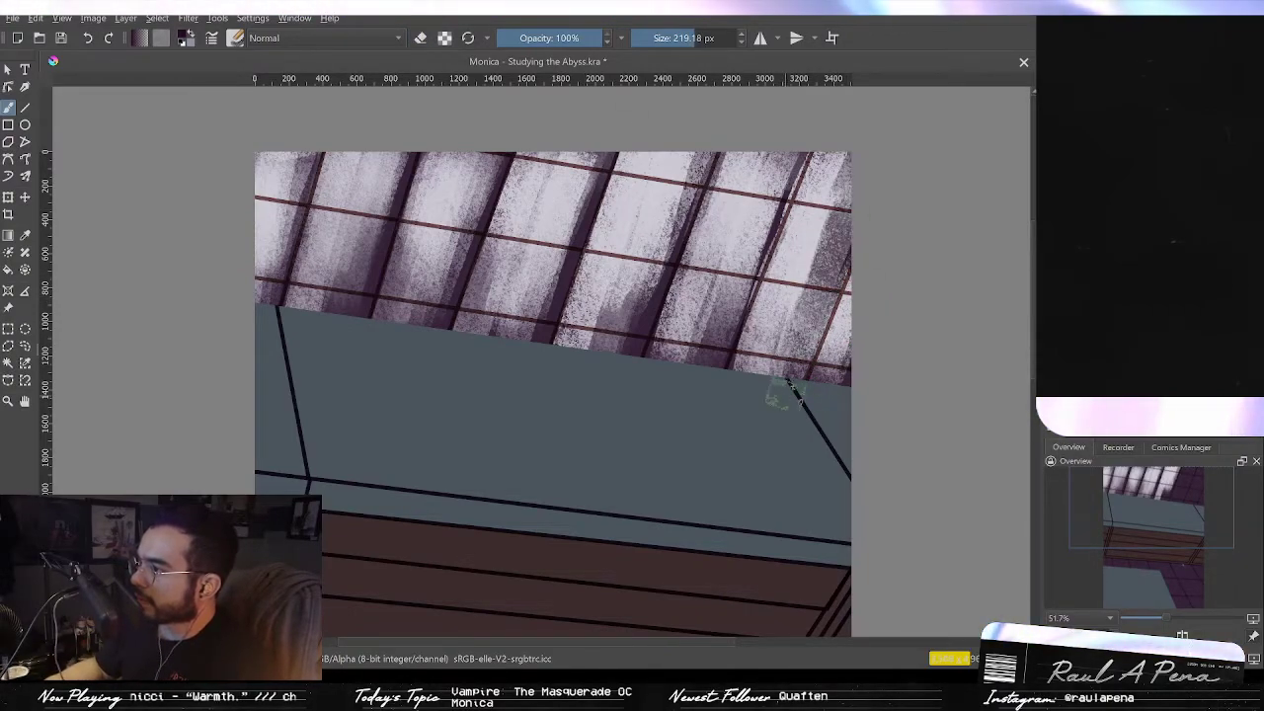
pyautogui.moveTo(840, 197); pyautogui.dragTo(792, 368)
pyautogui.moveTo(818, 237)
pyautogui.mouseDown()
pyautogui.moveTo(785, 356)
pyautogui.moveTo(796, 287)
pyautogui.mouseUp()
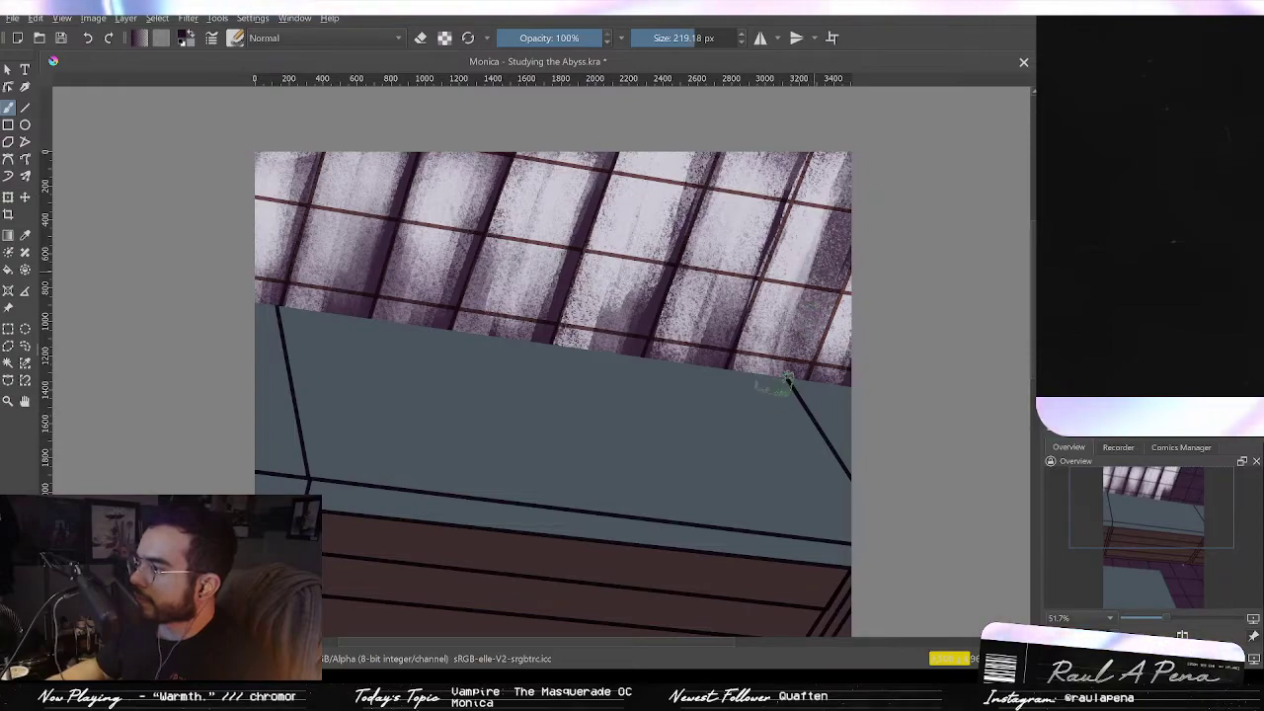
pyautogui.moveTo(837, 187); pyautogui.dragTo(794, 362)
pyautogui.moveTo(794, 304)
pyautogui.mouseDown()
pyautogui.moveTo(771, 363)
pyautogui.moveTo(802, 353)
pyautogui.mouseUp()
pyautogui.moveTo(819, 243)
pyautogui.mouseDown()
pyautogui.moveTo(796, 285)
pyautogui.moveTo(814, 244)
pyautogui.mouseUp()
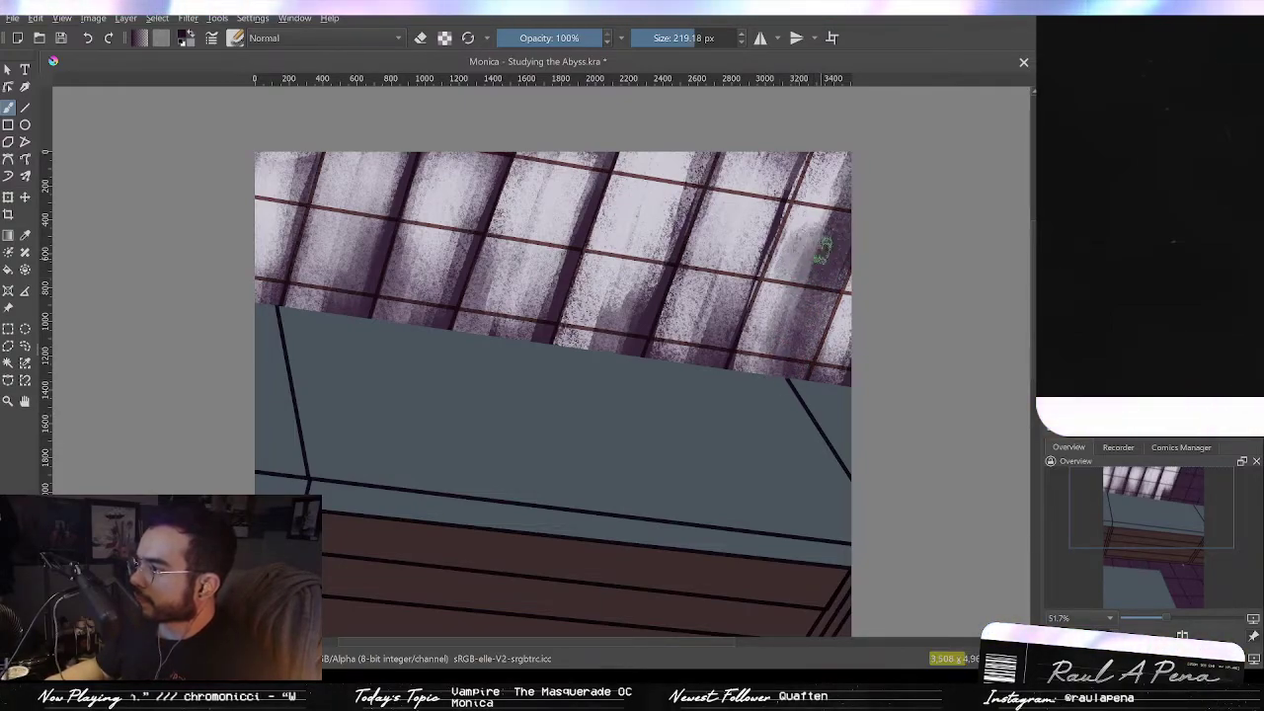
pyautogui.moveTo(836, 175); pyautogui.dragTo(820, 194)
pyautogui.press('[')
pyautogui.moveTo(841, 176); pyautogui.dragTo(822, 203)
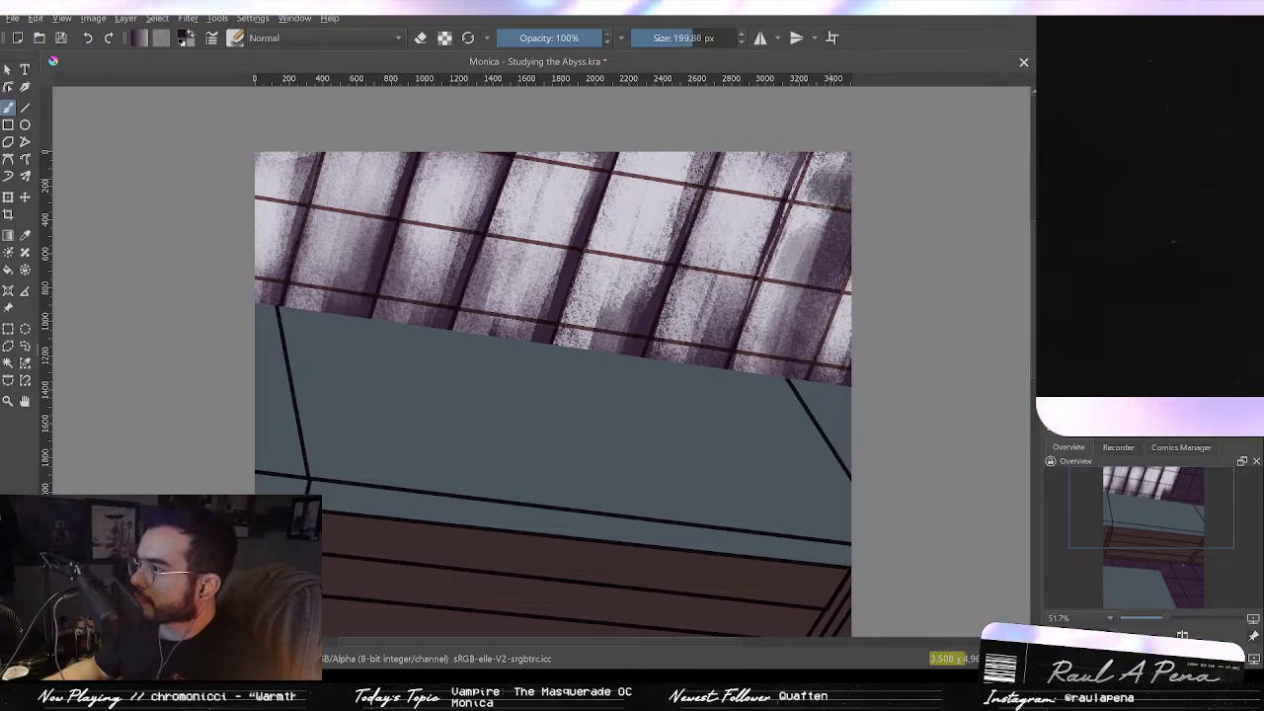
pyautogui.moveTo(842, 336); pyautogui.dragTo(847, 353)
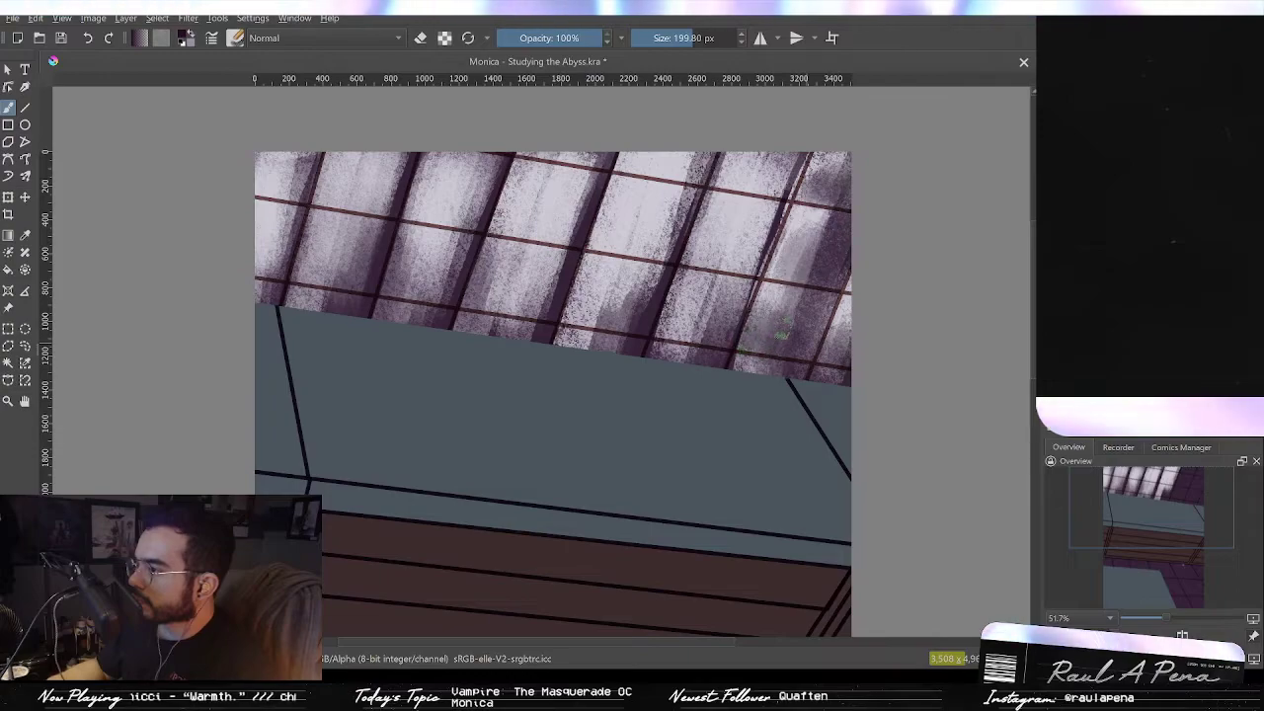
# Step: Shrink the brush to about 115 px and paint short dark shading strokes over the skylight's right panes
pyautogui.press('[')
pyautogui.press('[')
pyautogui.press('[')
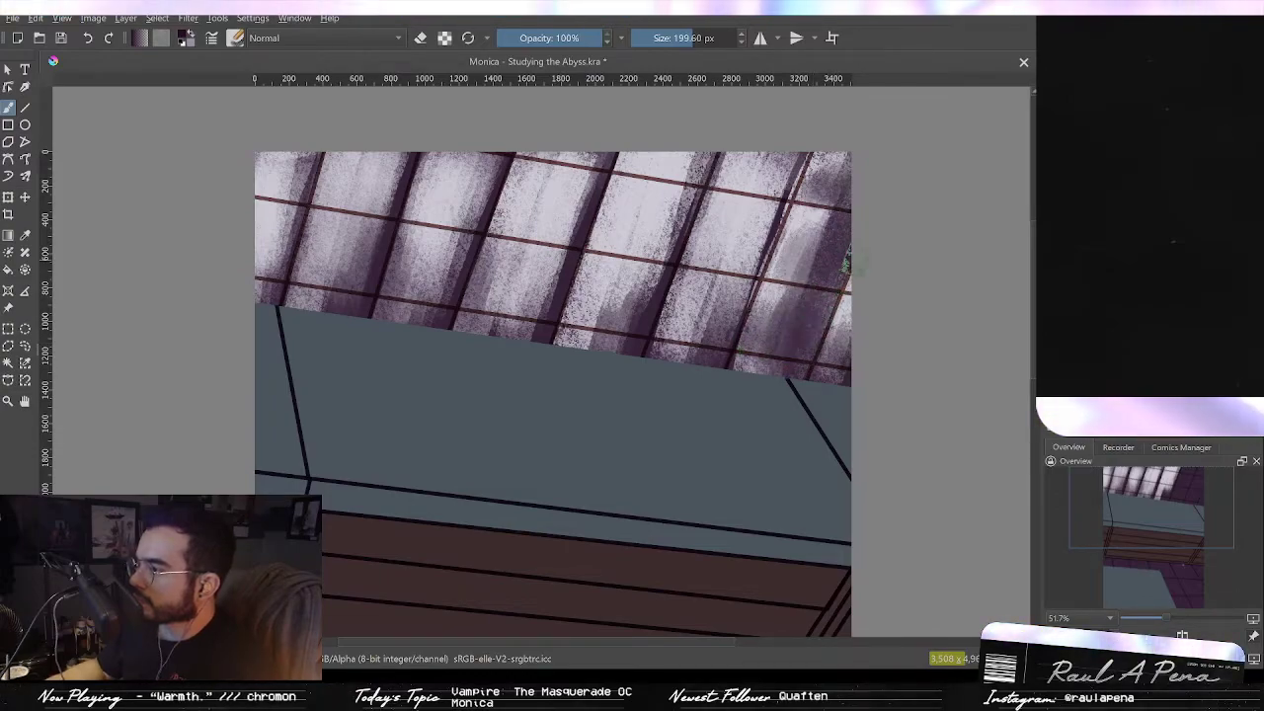
pyautogui.press('[')
pyautogui.moveTo(837, 253)
pyautogui.mouseDown()
pyautogui.moveTo(805, 368)
pyautogui.moveTo(844, 246)
pyautogui.moveTo(826, 316)
pyautogui.mouseUp()
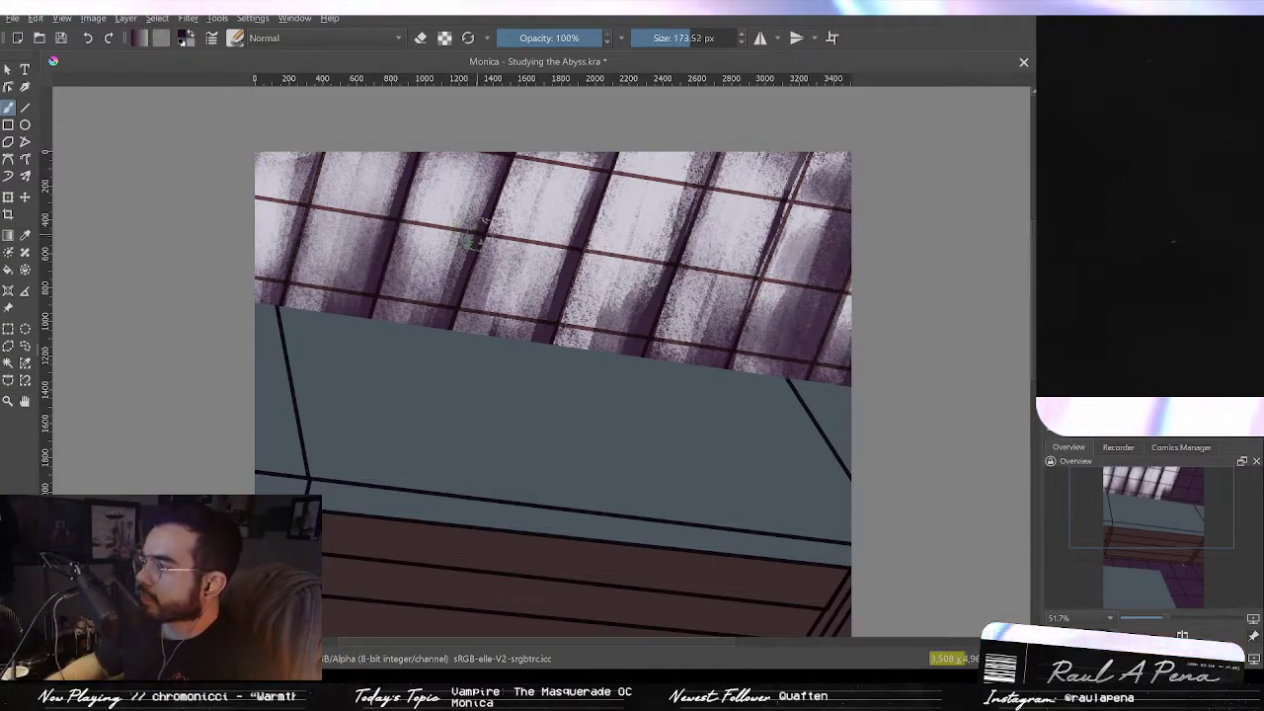
pyautogui.moveTo(821, 250); pyautogui.dragTo(840, 285)
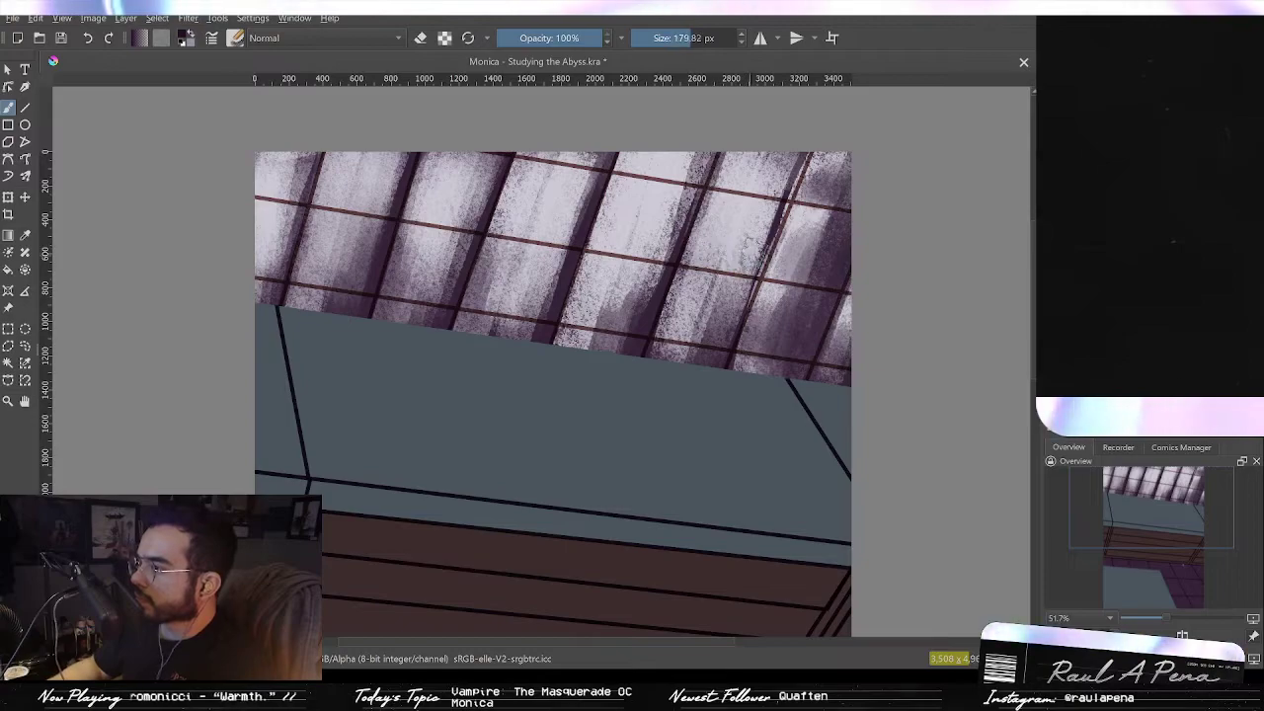
pyautogui.moveTo(808, 156); pyautogui.dragTo(753, 281)
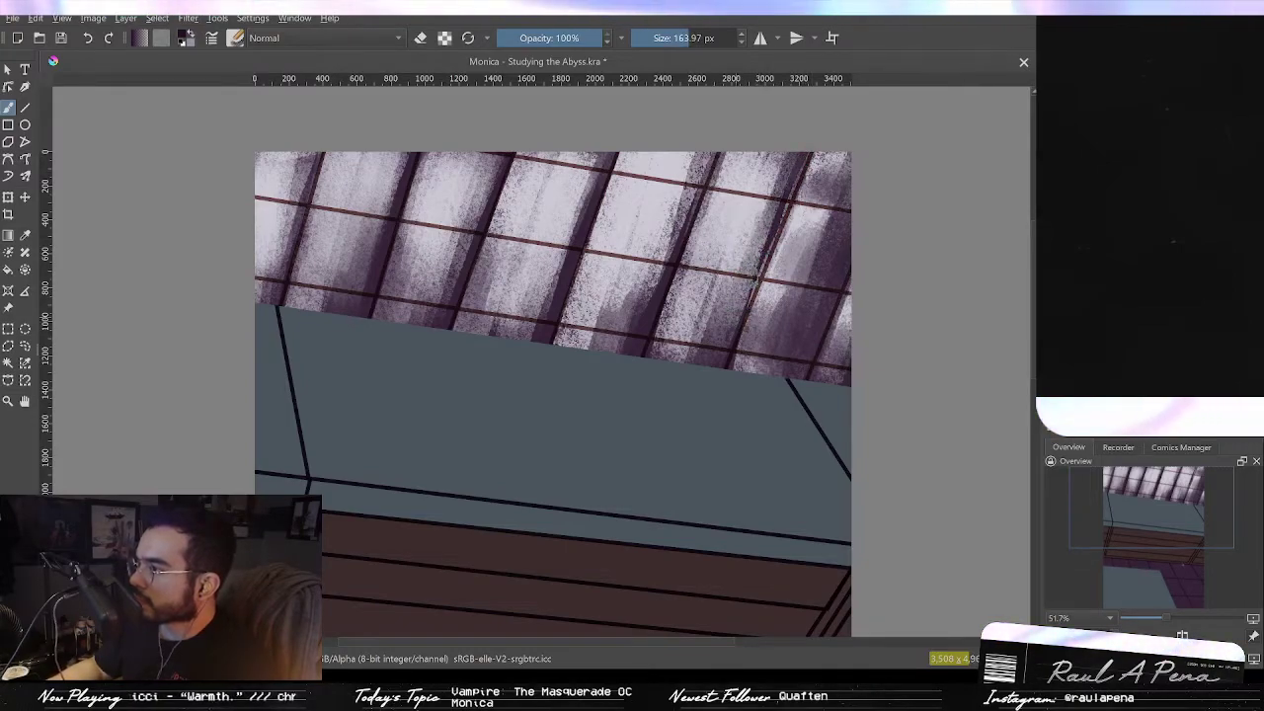
pyautogui.keyDown('shift'); pyautogui.moveTo(793, 162); pyautogui.dragTo(762, 251); pyautogui.keyUp('shift')
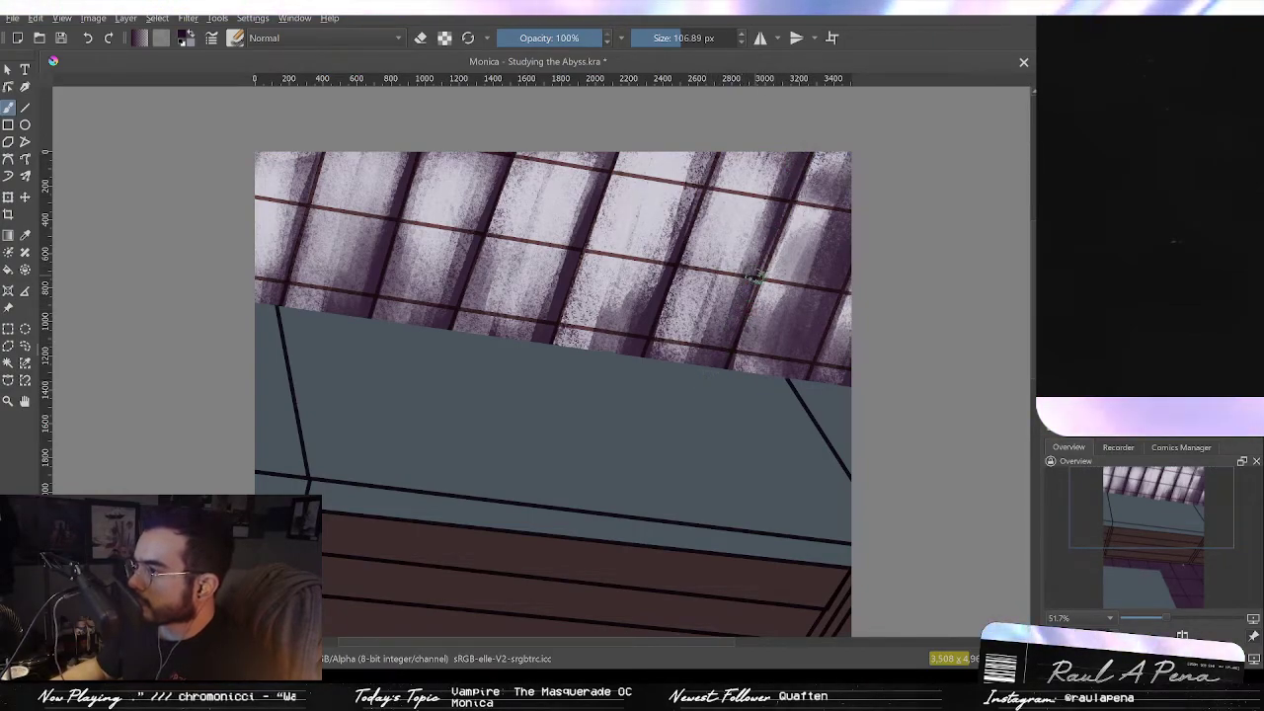
pyautogui.moveTo(748, 239); pyautogui.dragTo(715, 272)
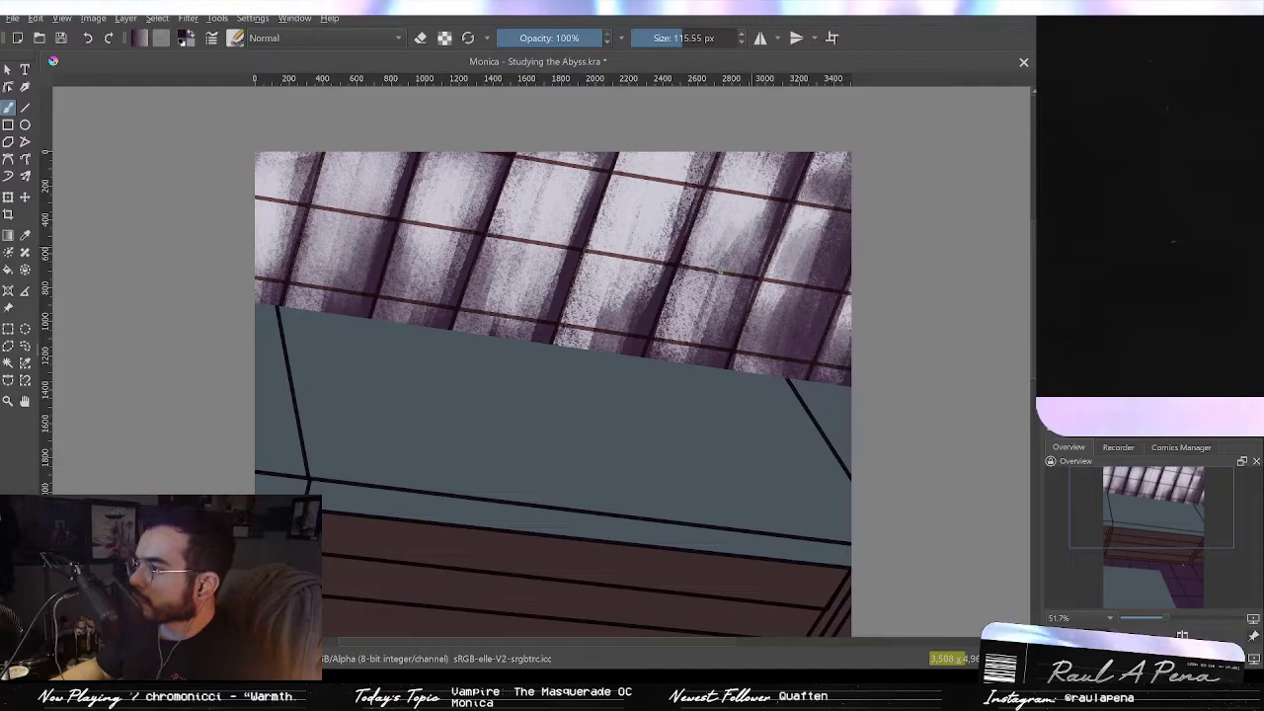
pyautogui.moveTo(731, 228); pyautogui.dragTo(700, 257)
pyautogui.moveTo(741, 222); pyautogui.dragTo(715, 256)
pyautogui.moveTo(752, 162)
pyautogui.mouseDown()
pyautogui.moveTo(725, 188)
pyautogui.moveTo(753, 196)
pyautogui.mouseUp()
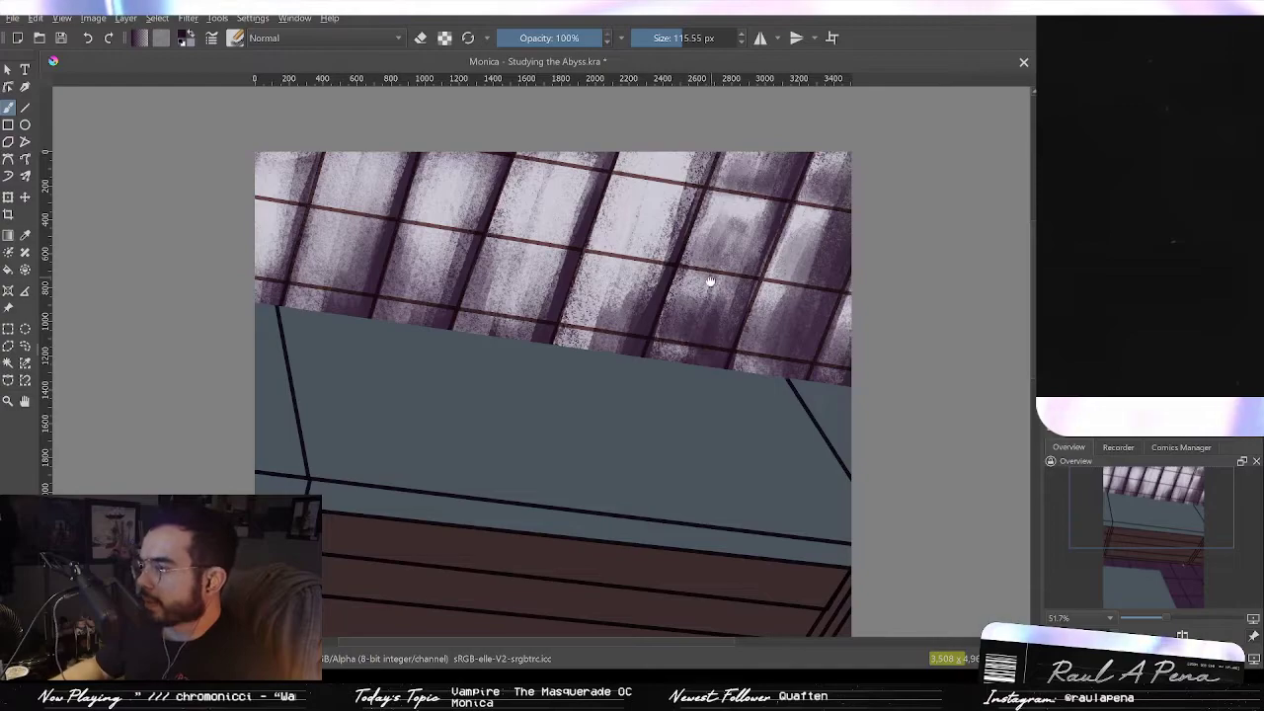
pyautogui.moveTo(673, 257); pyautogui.dragTo(670, 268)
pyautogui.moveTo(614, 227)
pyautogui.mouseDown()
pyautogui.moveTo(601, 275)
pyautogui.moveTo(626, 231)
pyautogui.moveTo(620, 270)
pyautogui.moveTo(598, 262)
pyautogui.mouseUp()
pyautogui.hotkey('ctrl', 'z')
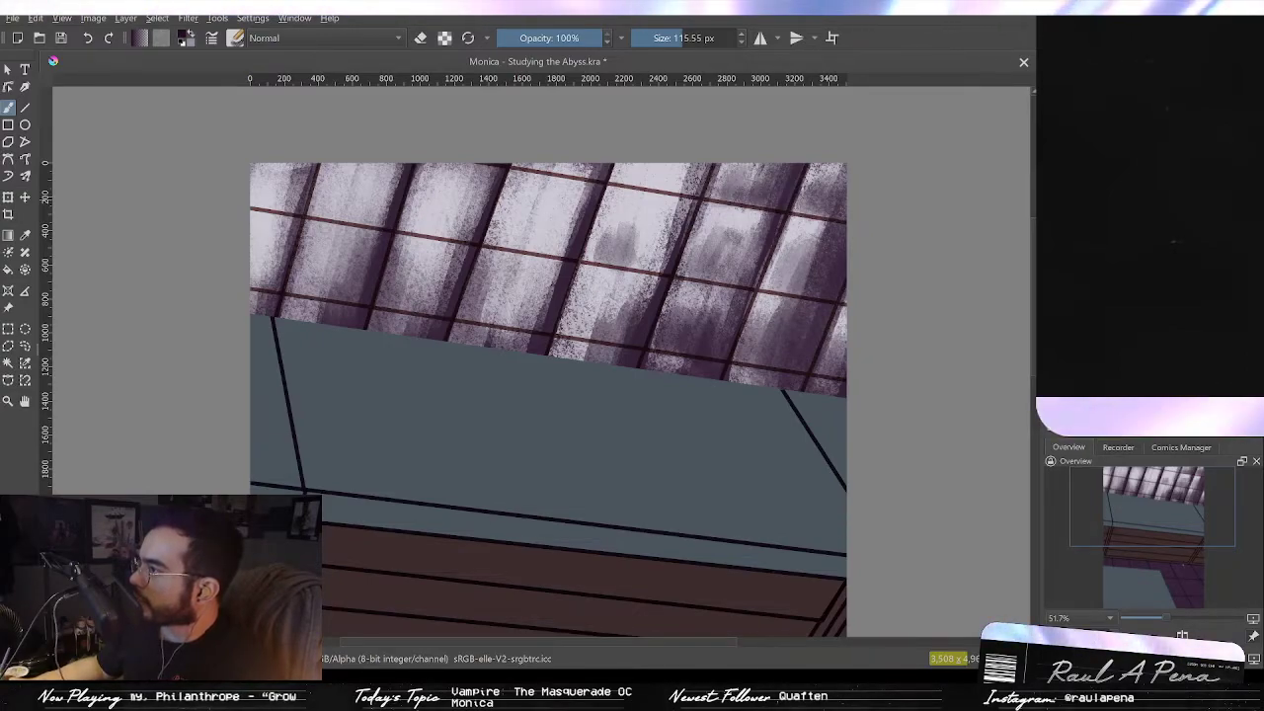
# Step: Paint dark purple diagonal streaks across the skylight's middle panes
pyautogui.moveTo(855, 289); pyautogui.dragTo(877, 166)
pyautogui.moveTo(877, 166); pyautogui.dragTo(886, 198)
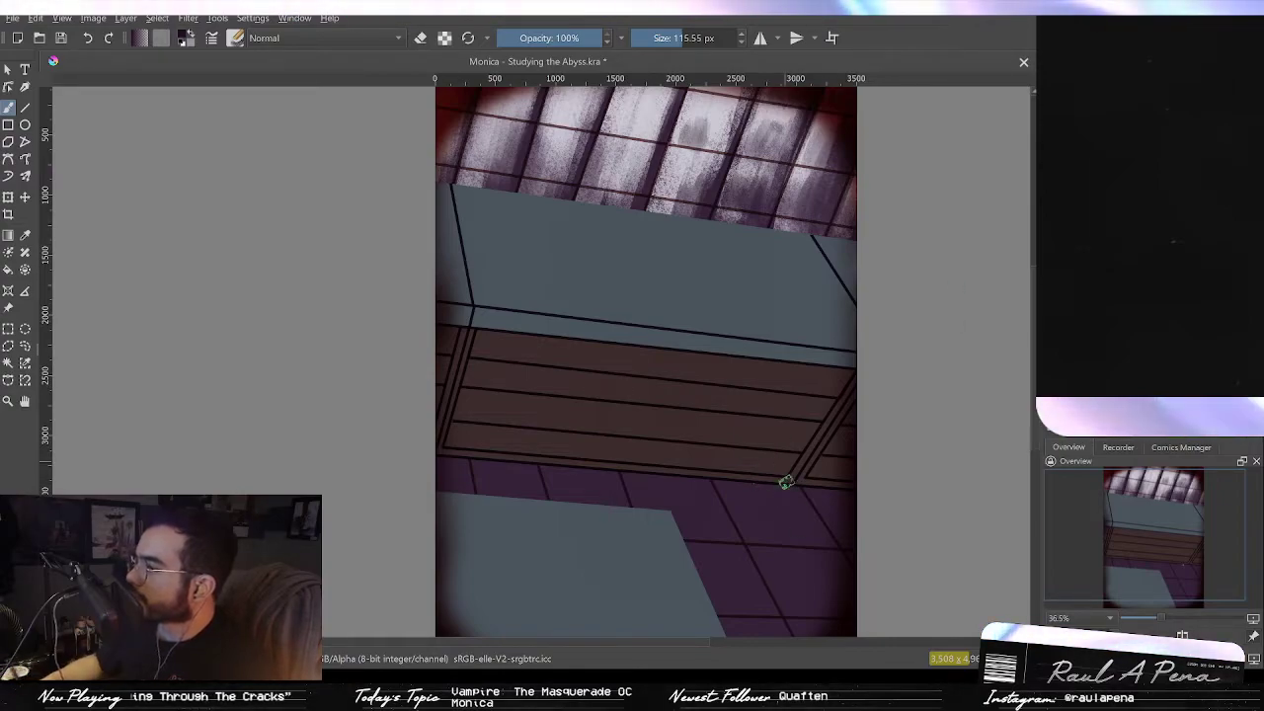
pyautogui.moveTo(728, 195)
pyautogui.mouseDown()
pyautogui.moveTo(725, 305)
pyautogui.moveTo(725, 242)
pyautogui.moveTo(715, 272)
pyautogui.moveTo(754, 268)
pyautogui.moveTo(758, 225)
pyautogui.moveTo(709, 286)
pyautogui.moveTo(678, 264)
pyautogui.mouseUp()
pyautogui.hotkey('ctrl', 'z')
pyautogui.moveTo(713, 190)
pyautogui.mouseDown()
pyautogui.moveTo(652, 267)
pyautogui.moveTo(660, 172)
pyautogui.moveTo(652, 261)
pyautogui.mouseUp()
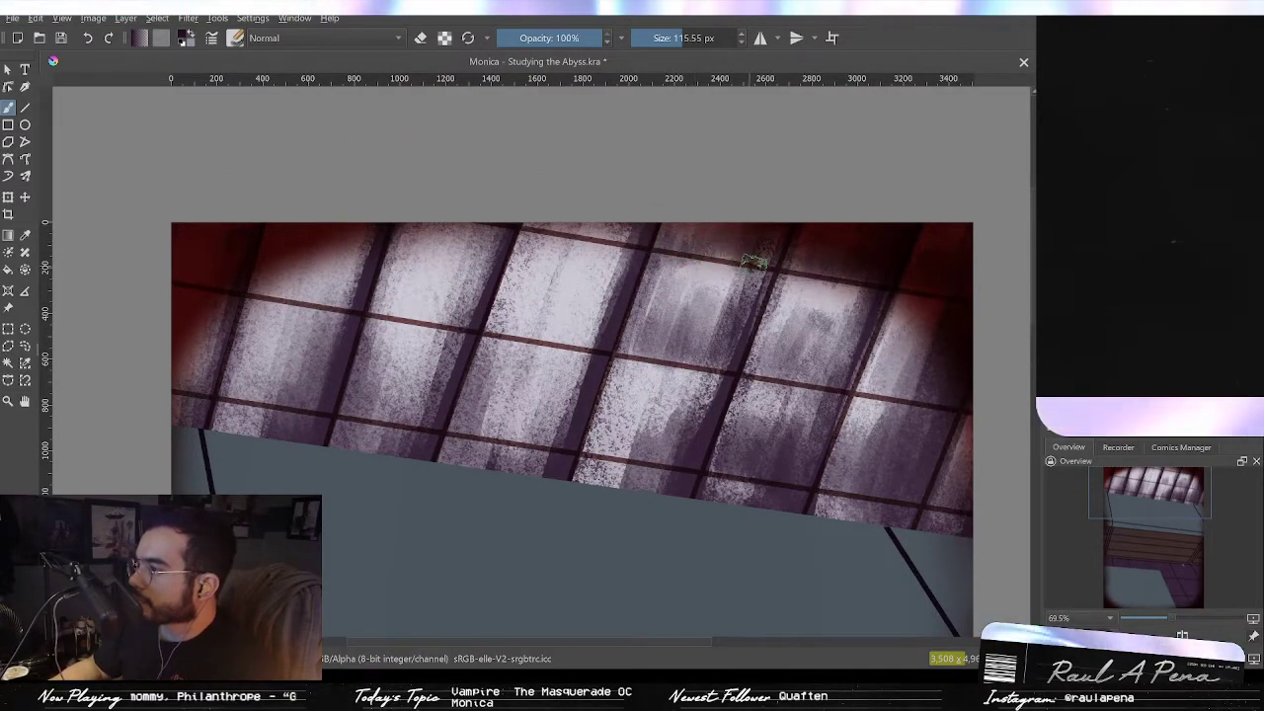
pyautogui.moveTo(756, 254); pyautogui.dragTo(794, 151)
pyautogui.moveTo(697, 375)
pyautogui.mouseDown()
pyautogui.moveTo(680, 341)
pyautogui.moveTo(652, 331)
pyautogui.moveTo(630, 336)
pyautogui.moveTo(625, 355)
pyautogui.moveTo(644, 329)
pyautogui.moveTo(697, 356)
pyautogui.moveTo(715, 290)
pyautogui.moveTo(669, 421)
pyautogui.mouseUp()
pyautogui.moveTo(621, 314); pyautogui.dragTo(625, 353)
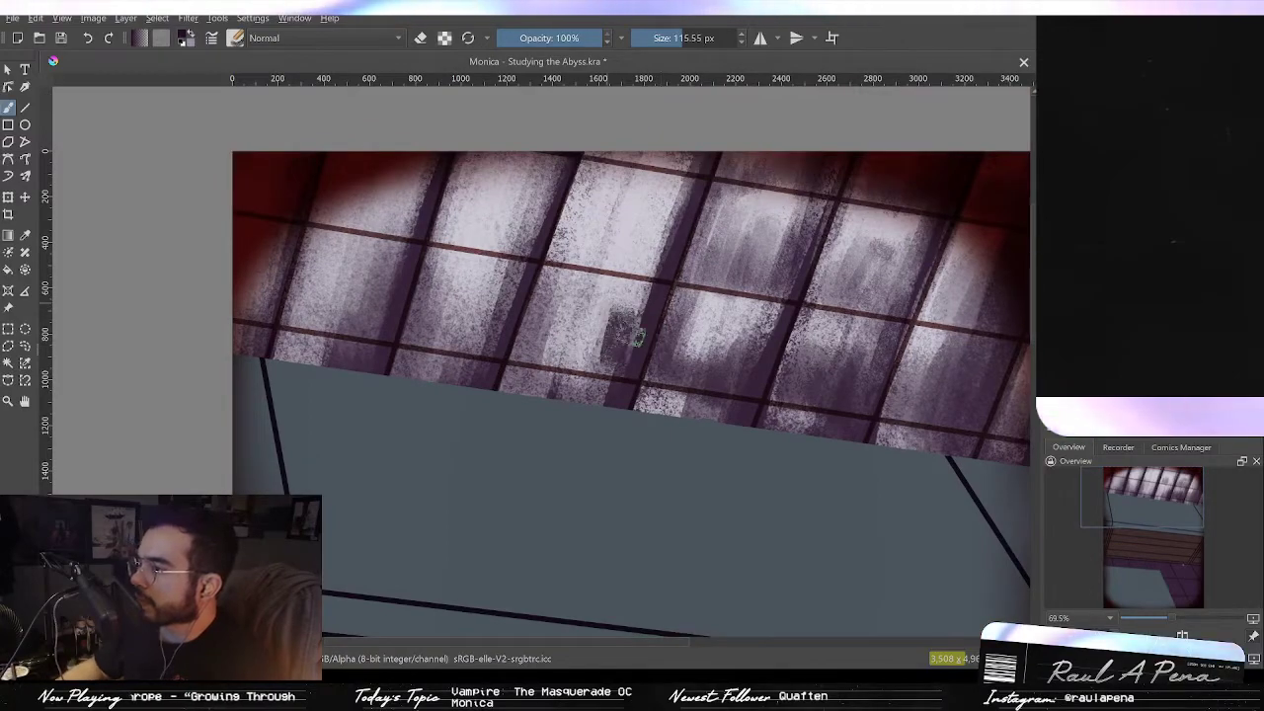
pyautogui.hotkey('ctrl', 'z')
pyautogui.hotkey('ctrl', 'z')
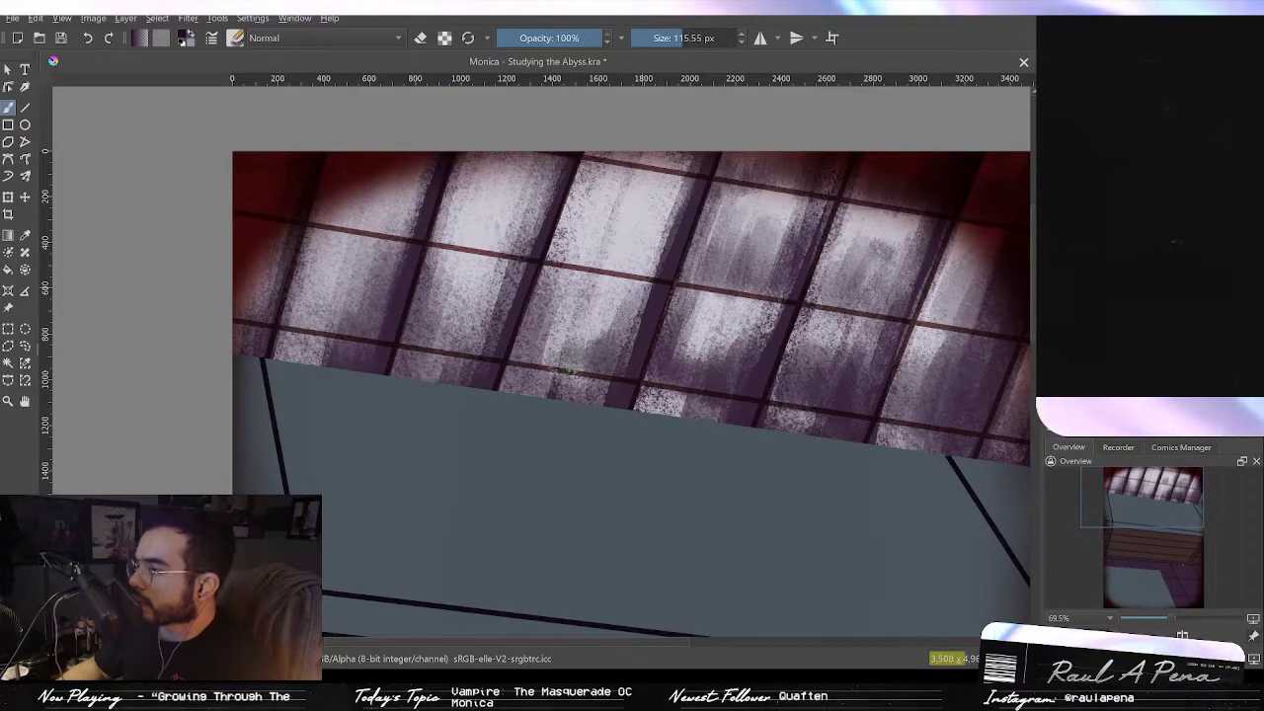
pyautogui.moveTo(573, 227)
pyautogui.mouseDown()
pyautogui.moveTo(578, 253)
pyautogui.moveTo(637, 261)
pyautogui.moveTo(666, 213)
pyautogui.moveTo(643, 262)
pyautogui.moveTo(613, 268)
pyautogui.moveTo(662, 251)
pyautogui.moveTo(682, 168)
pyautogui.moveTo(605, 160)
pyautogui.mouseUp()
pyautogui.moveTo(518, 232)
pyautogui.mouseDown()
pyautogui.moveTo(488, 242)
pyautogui.moveTo(436, 229)
pyautogui.mouseUp()
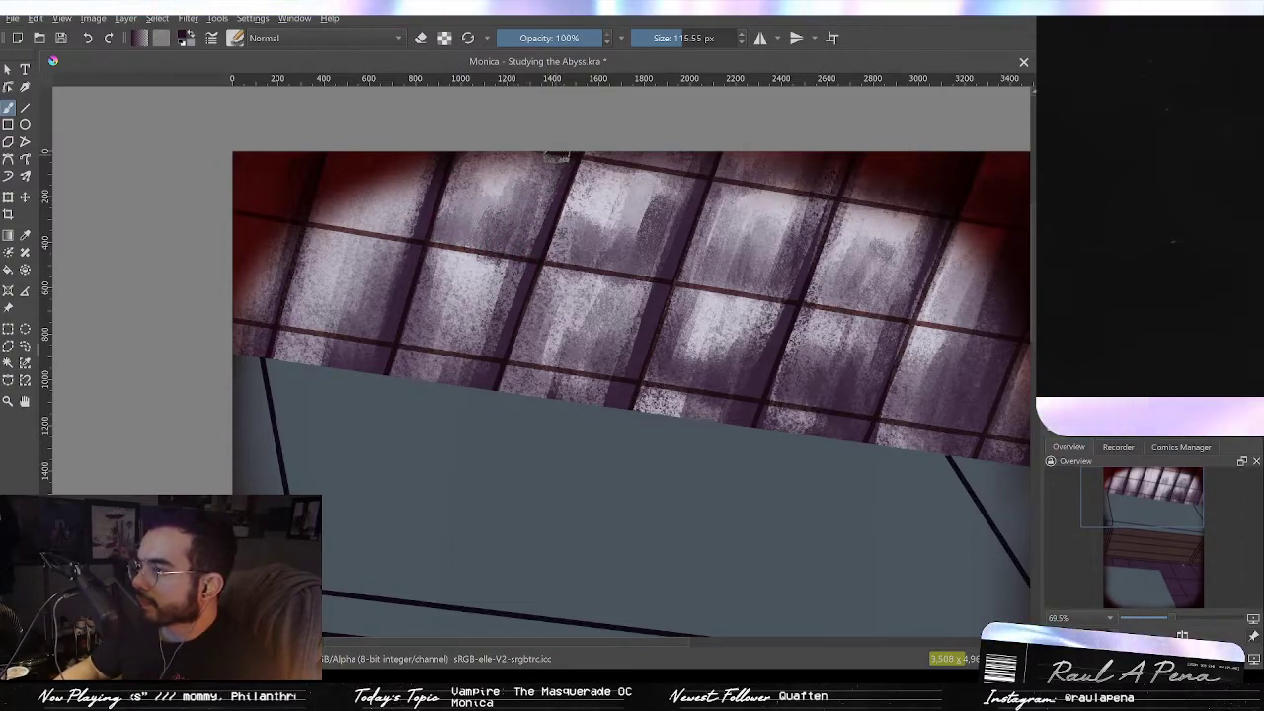
# Step: Enlarge the brush to about 164 px and paint dark purple diagonal streaks across the skylight's right and middle panes
pyautogui.moveTo(589, 233); pyautogui.dragTo(596, 233)
pyautogui.moveTo(811, 288); pyautogui.dragTo(705, 274)
pyautogui.moveTo(831, 165); pyautogui.dragTo(753, 362)
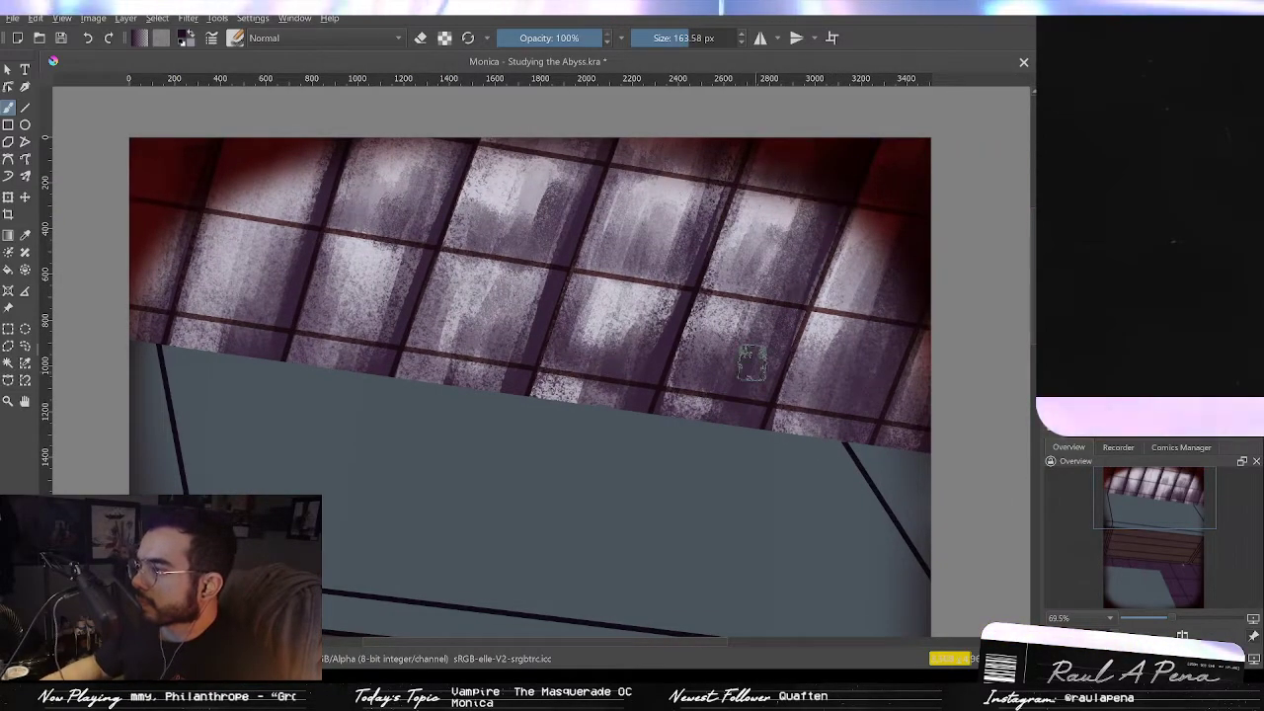
pyautogui.moveTo(808, 176); pyautogui.dragTo(707, 415)
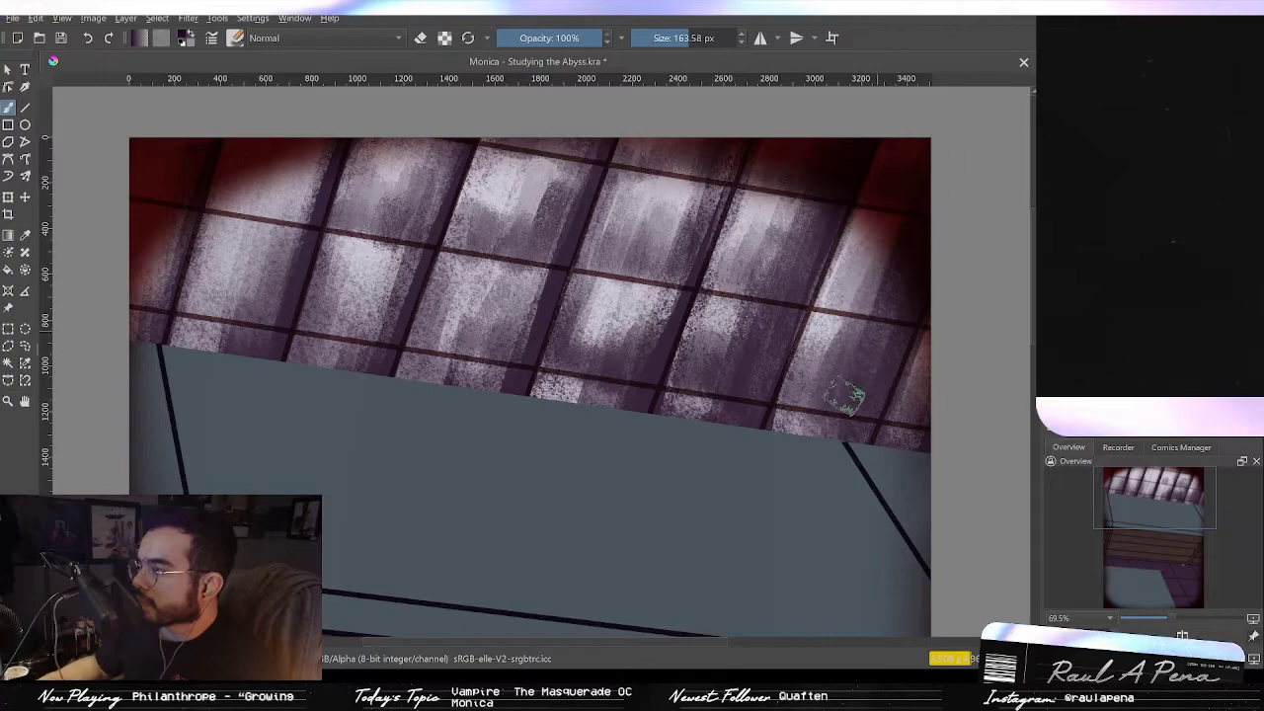
pyautogui.moveTo(722, 144)
pyautogui.mouseDown()
pyautogui.moveTo(640, 322)
pyautogui.moveTo(641, 372)
pyautogui.mouseUp()
pyautogui.moveTo(583, 160)
pyautogui.mouseDown()
pyautogui.moveTo(541, 201)
pyautogui.moveTo(538, 355)
pyautogui.mouseUp()
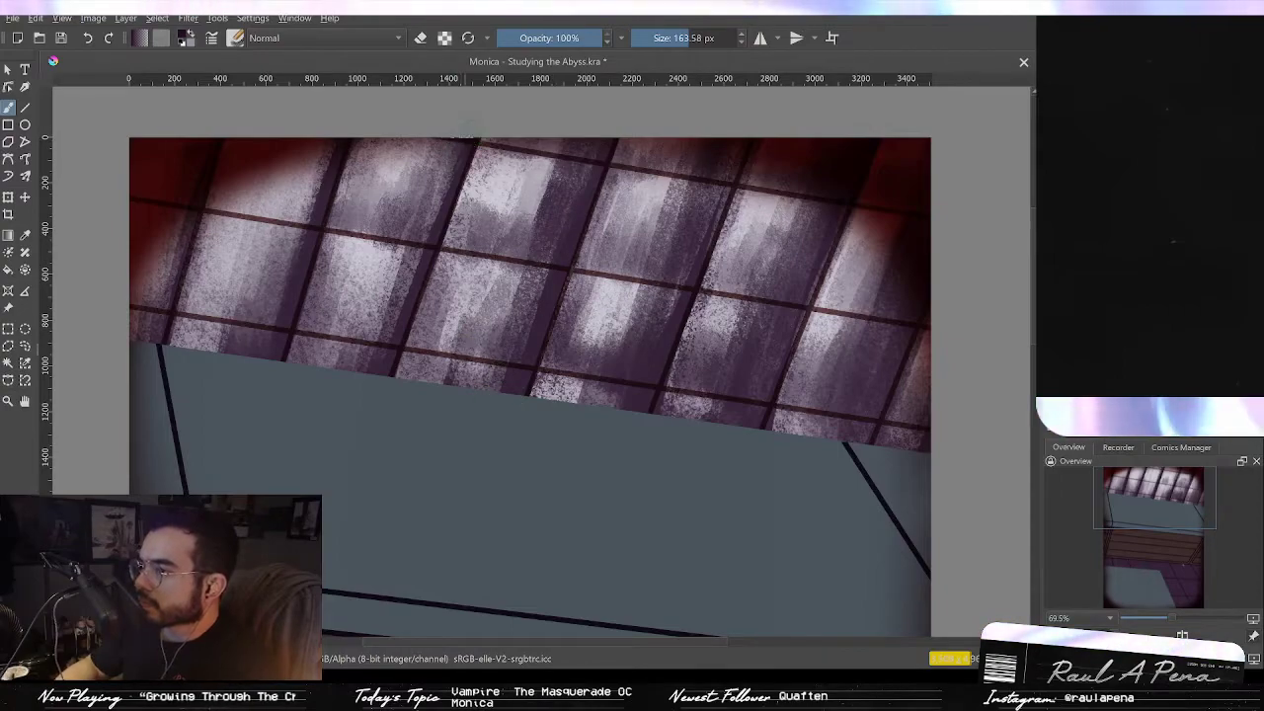
# Step: Shrink the brush to about 73 px, paint short dark strokes over the skylight's left panes, and undo the last one
pyautogui.moveTo(598, 303)
pyautogui.mouseDown()
pyautogui.moveTo(591, 341)
pyautogui.moveTo(608, 328)
pyautogui.moveTo(457, 242)
pyautogui.moveTo(558, 274)
pyautogui.moveTo(548, 314)
pyautogui.mouseUp()
pyautogui.moveTo(539, 371)
pyautogui.mouseDown()
pyautogui.moveTo(550, 324)
pyautogui.moveTo(519, 319)
pyautogui.mouseUp()
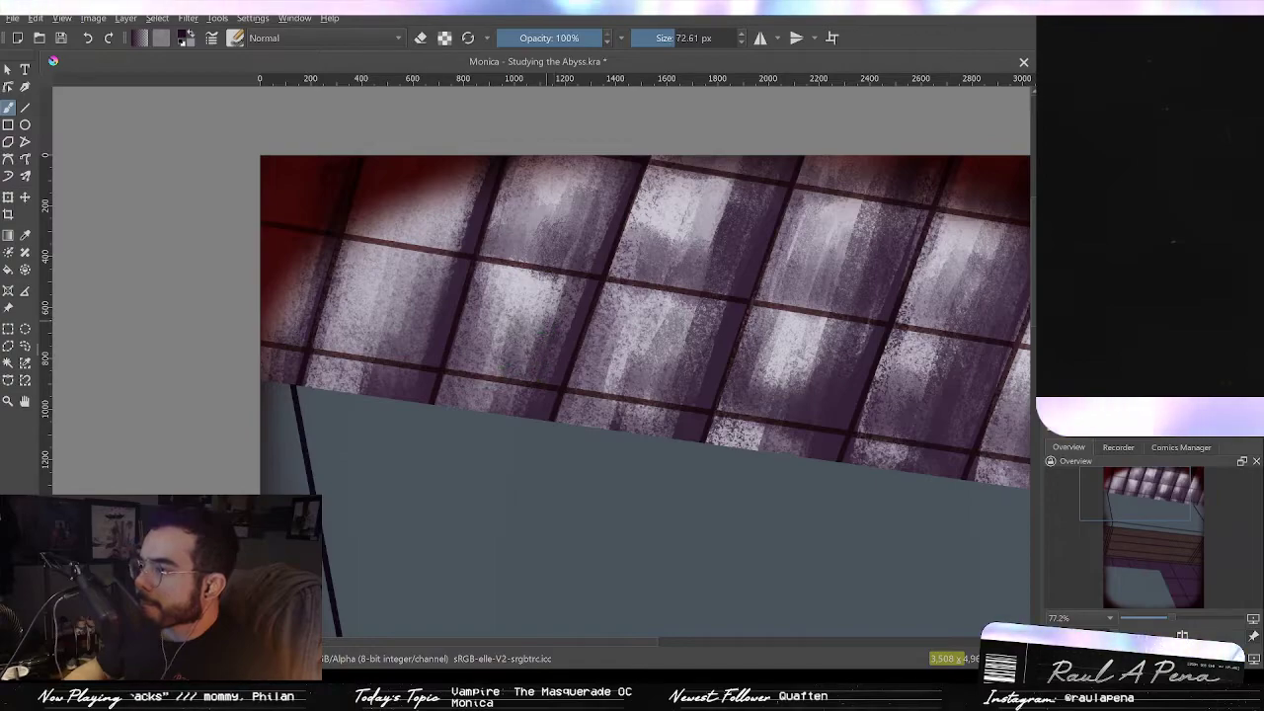
pyautogui.moveTo(482, 362); pyautogui.dragTo(481, 320)
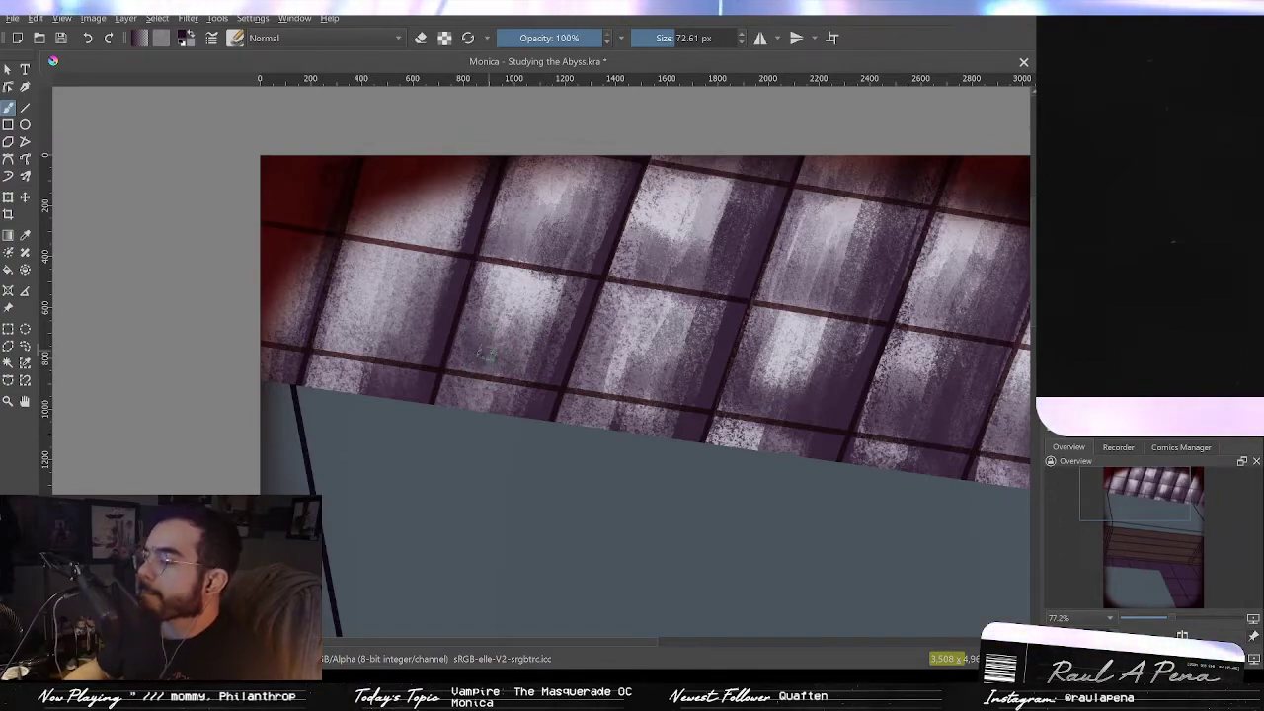
pyautogui.moveTo(464, 368); pyautogui.dragTo(474, 312)
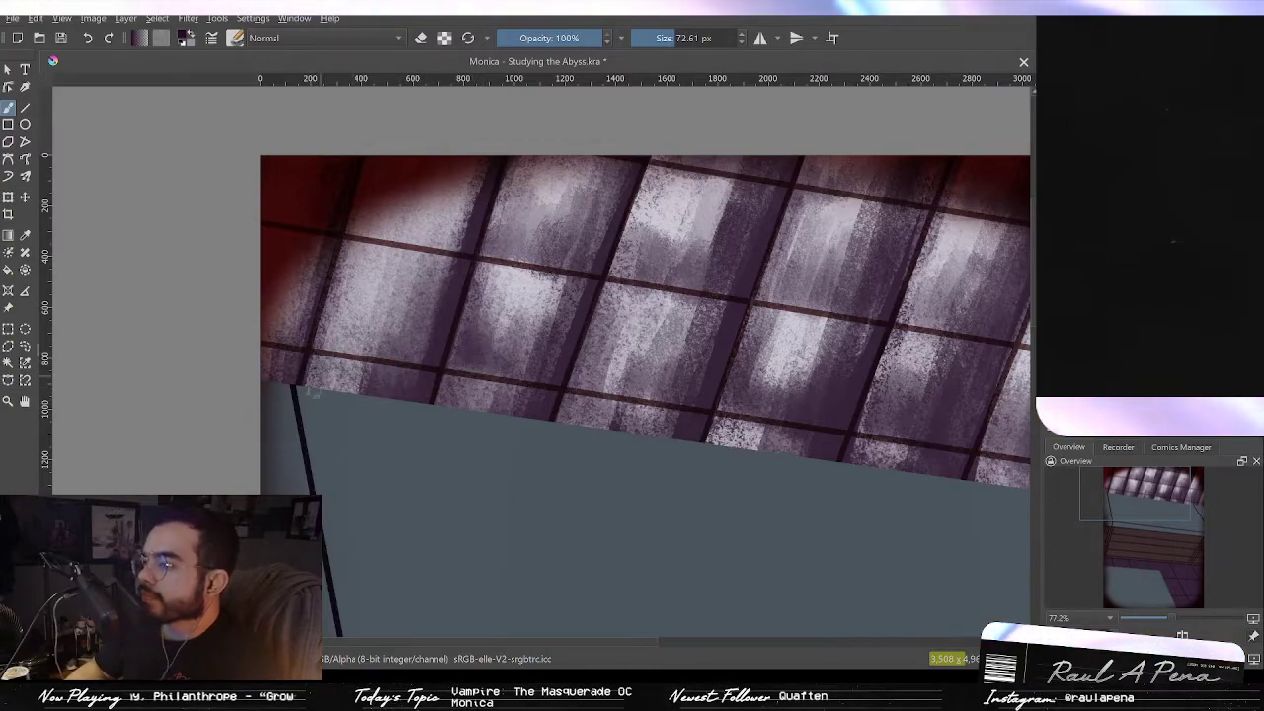
pyautogui.moveTo(318, 346)
pyautogui.mouseDown()
pyautogui.moveTo(336, 311)
pyautogui.moveTo(355, 354)
pyautogui.moveTo(410, 274)
pyautogui.mouseUp()
pyautogui.moveTo(380, 235)
pyautogui.mouseDown()
pyautogui.moveTo(399, 200)
pyautogui.moveTo(442, 196)
pyautogui.mouseUp()
pyautogui.moveTo(445, 235)
pyautogui.mouseDown()
pyautogui.moveTo(460, 178)
pyautogui.moveTo(445, 247)
pyautogui.moveTo(357, 222)
pyautogui.moveTo(398, 219)
pyautogui.moveTo(456, 188)
pyautogui.moveTo(443, 233)
pyautogui.moveTo(458, 222)
pyautogui.mouseUp()
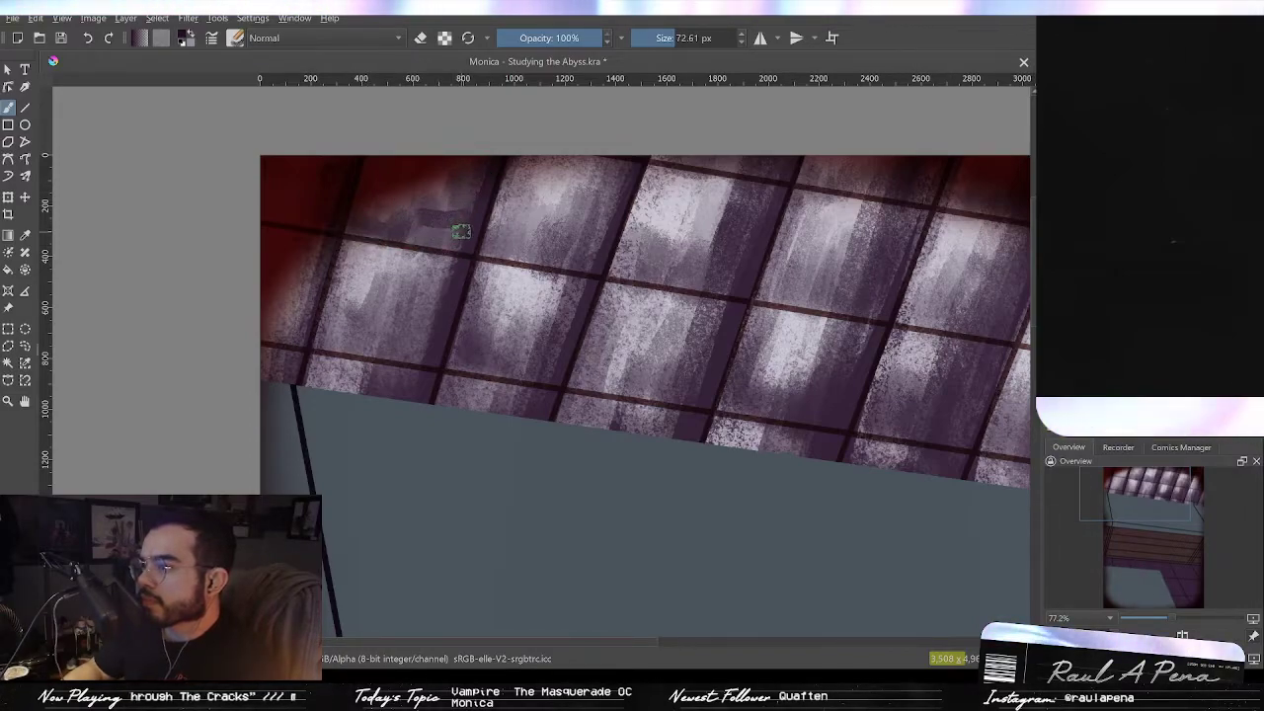
pyautogui.hotkey('ctrl', 'z')
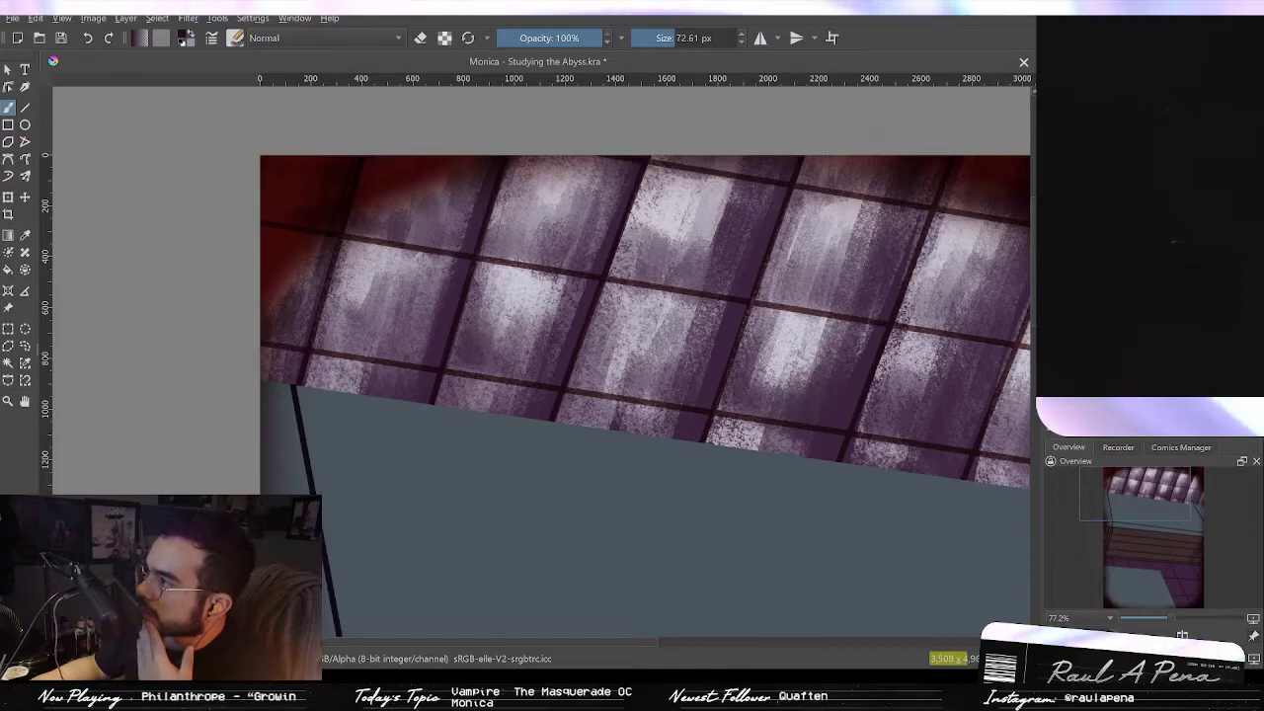
# Step: Step back and forth through the undo history to compare the skylight shading with earlier versions
pyautogui.hotkey('ctrl', 'z')
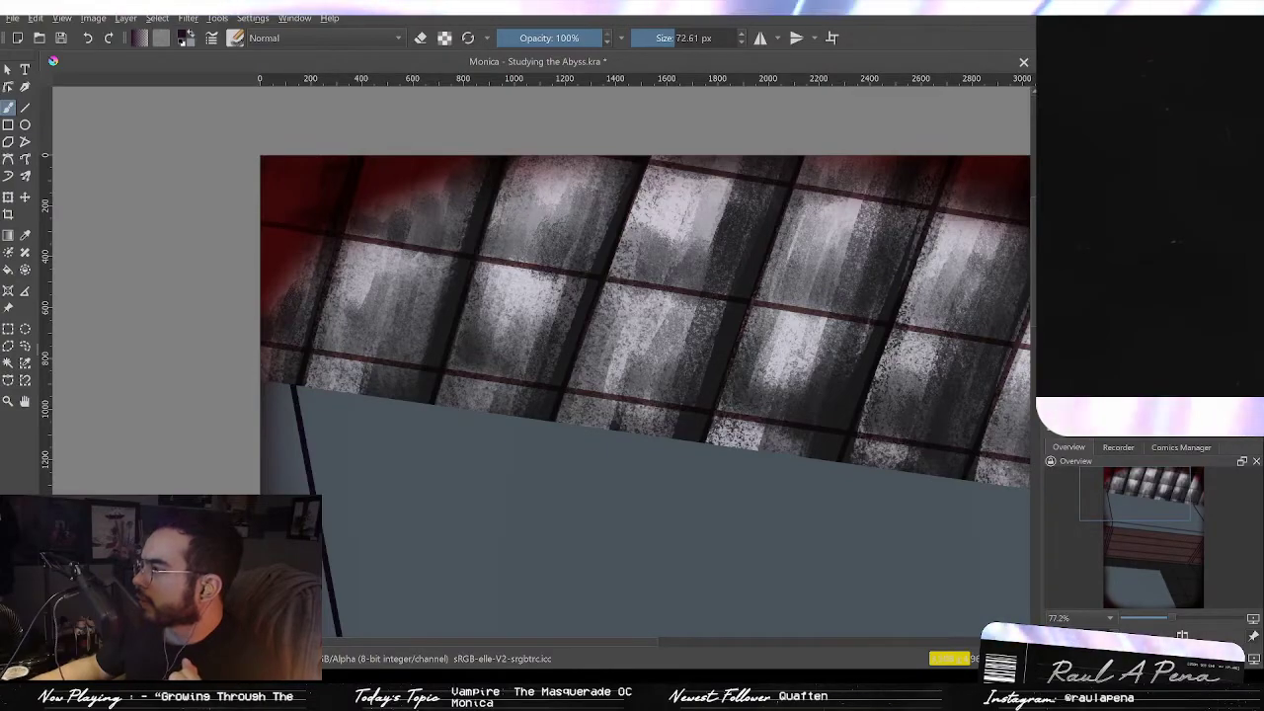
pyautogui.hotkey('ctrl', 'z')
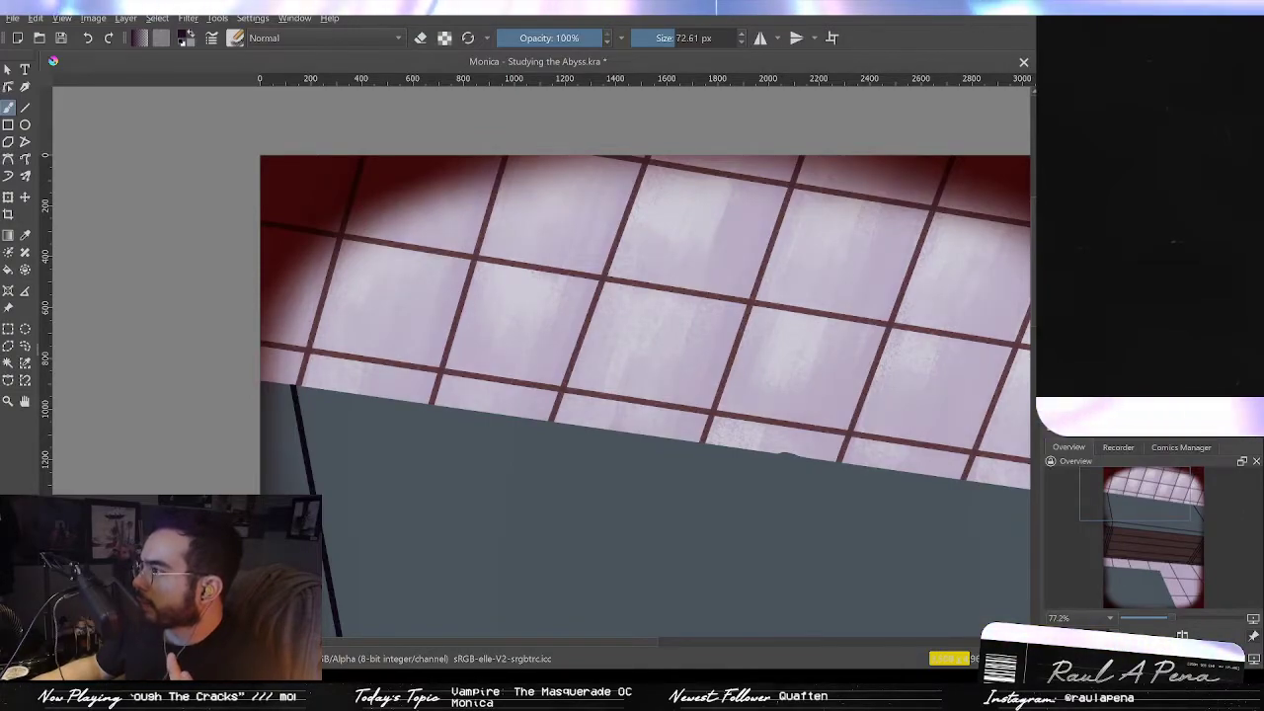
pyautogui.hotkey('ctrl', 'z')
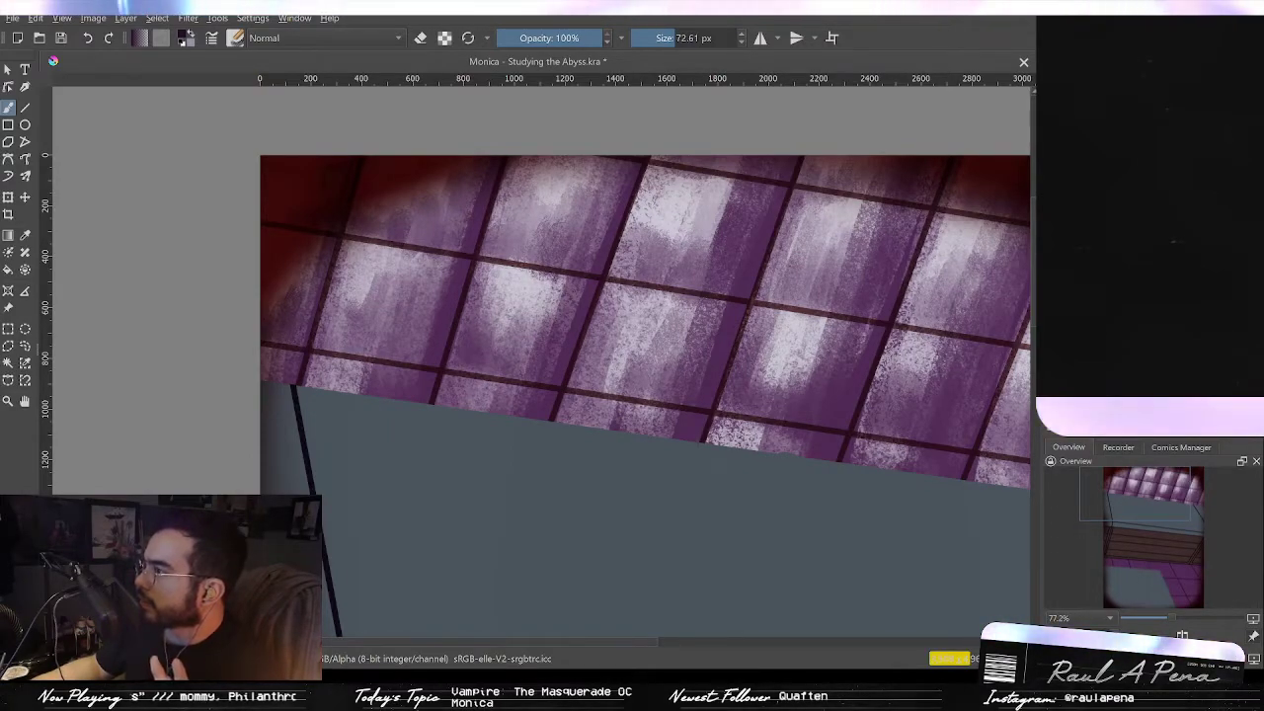
pyautogui.hotkey('ctrl', 'shift', 'z')
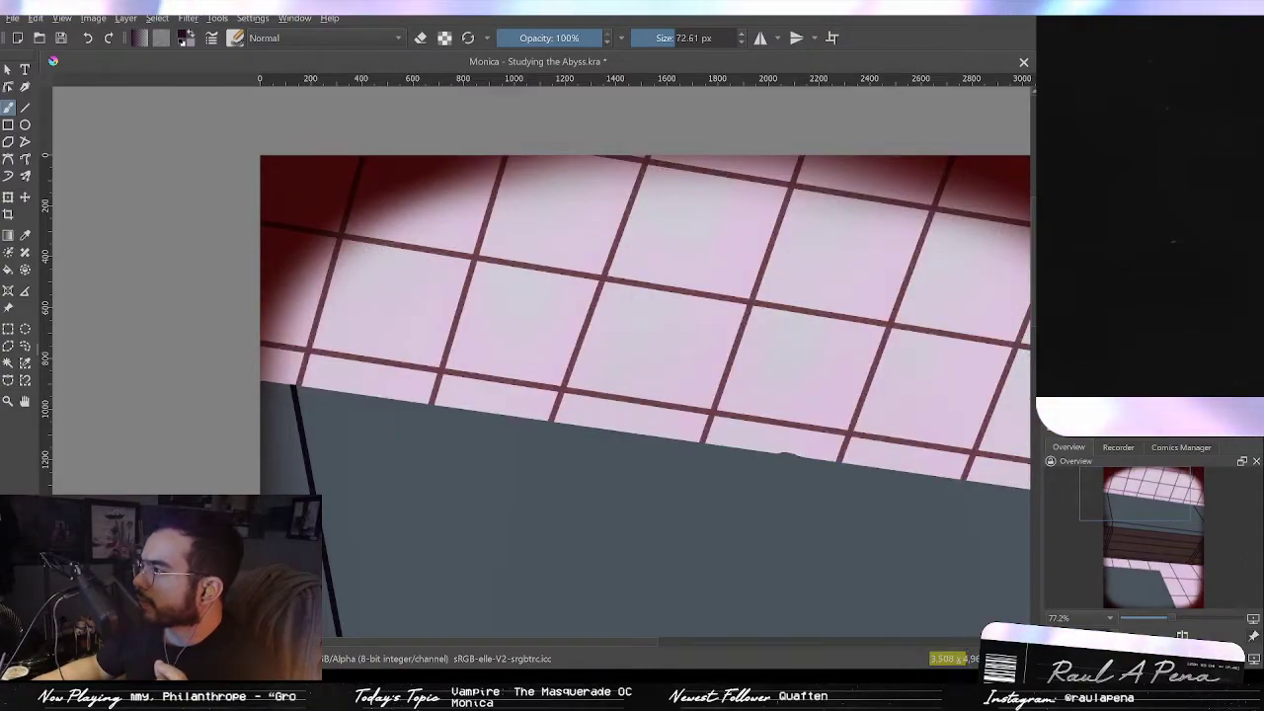
pyautogui.hotkey('ctrl', 'z')
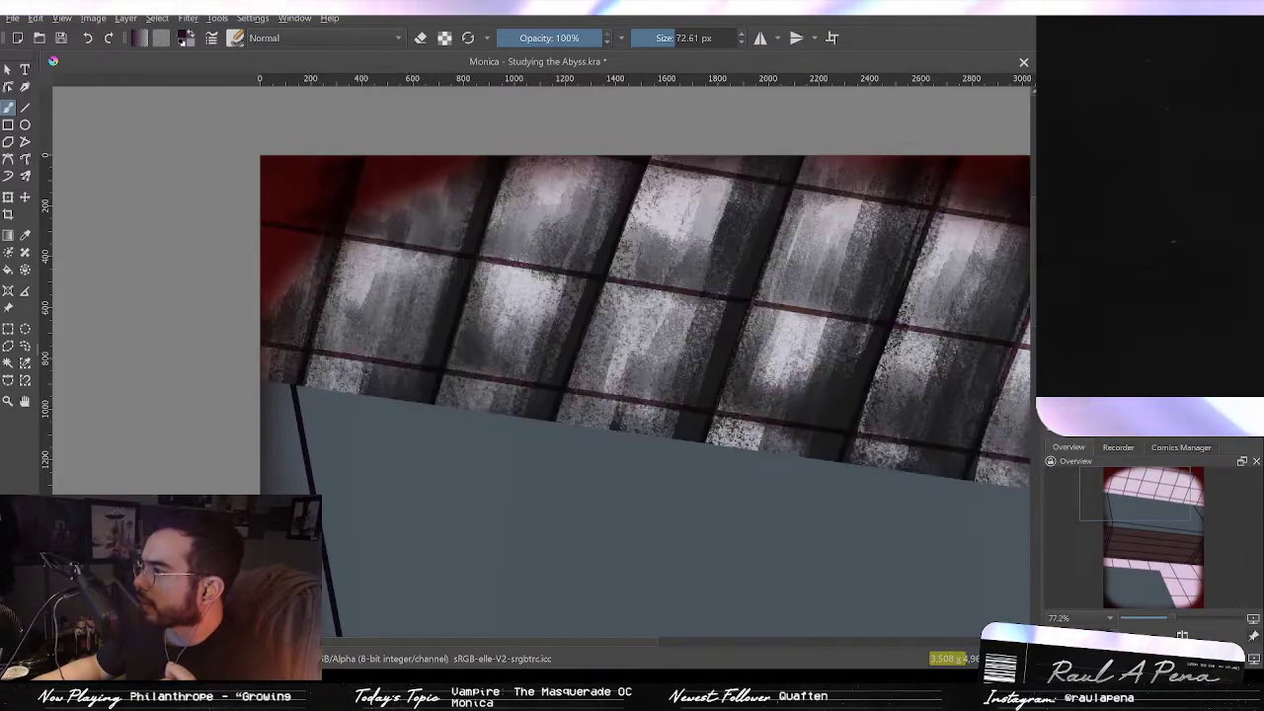
pyautogui.hotkey('ctrl', 'z')
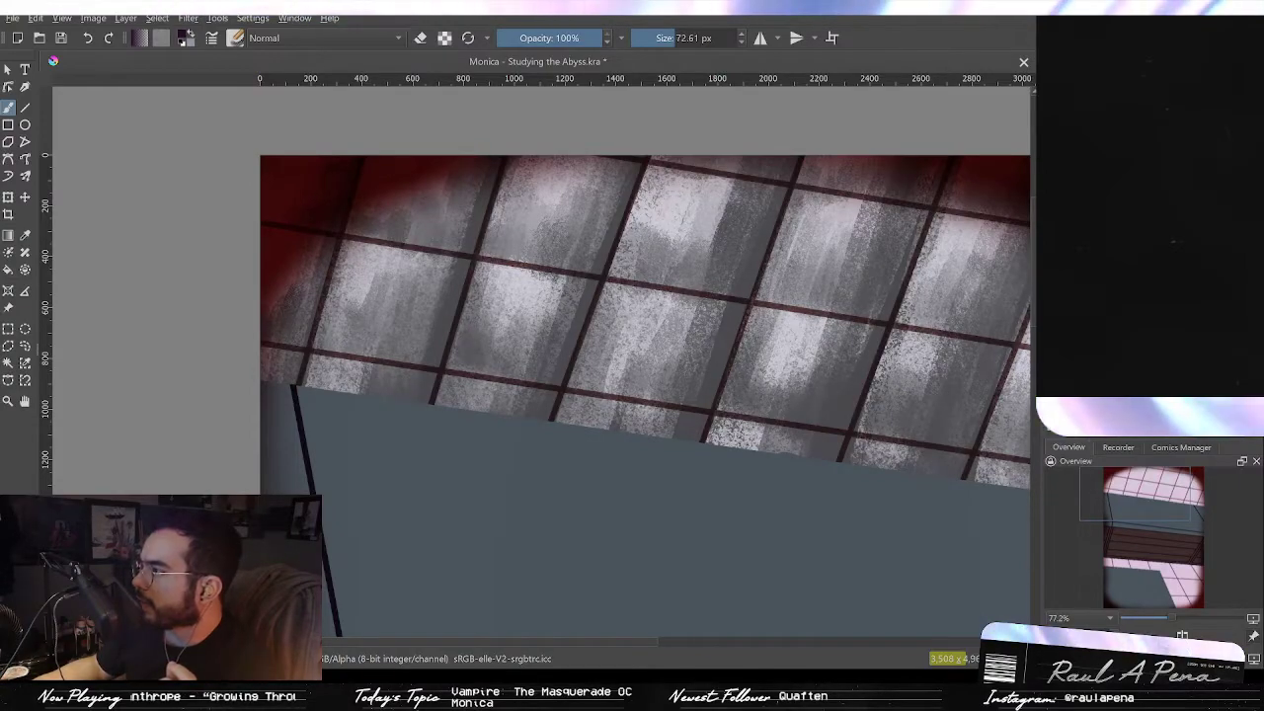
pyautogui.hotkey('ctrl', 'shift', 'z')
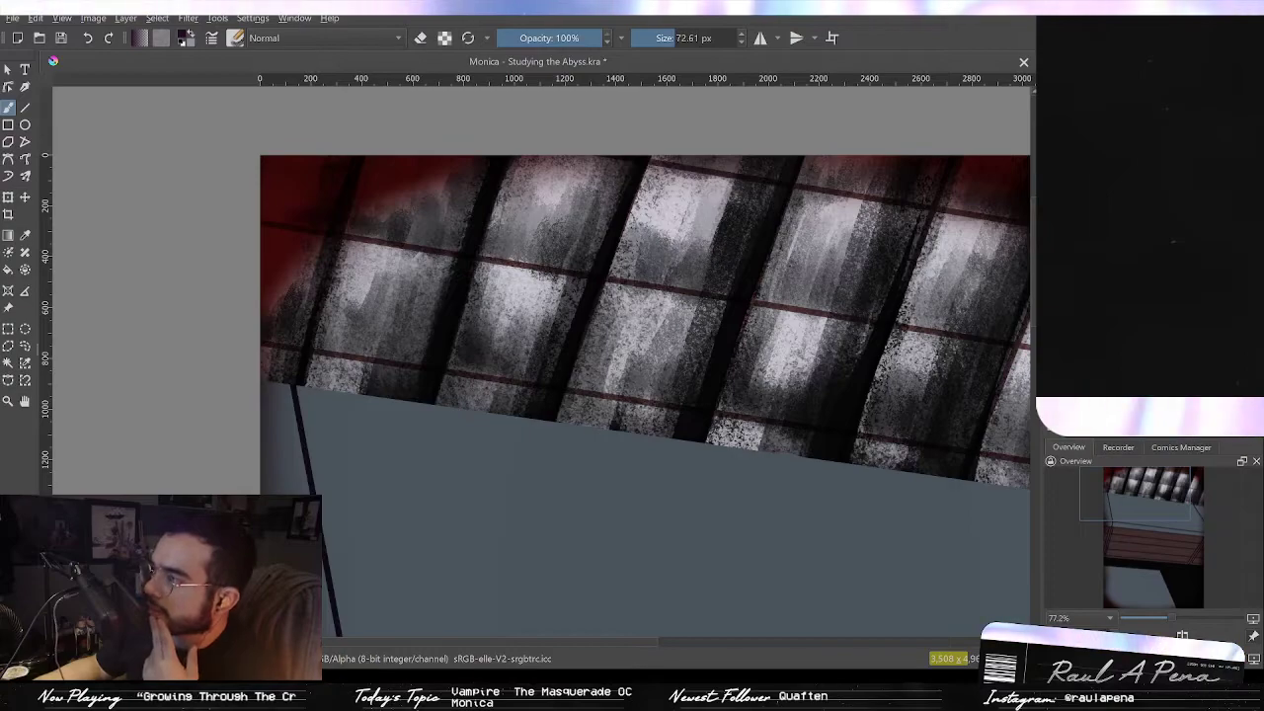
pyautogui.hotkey('ctrl', 'z')
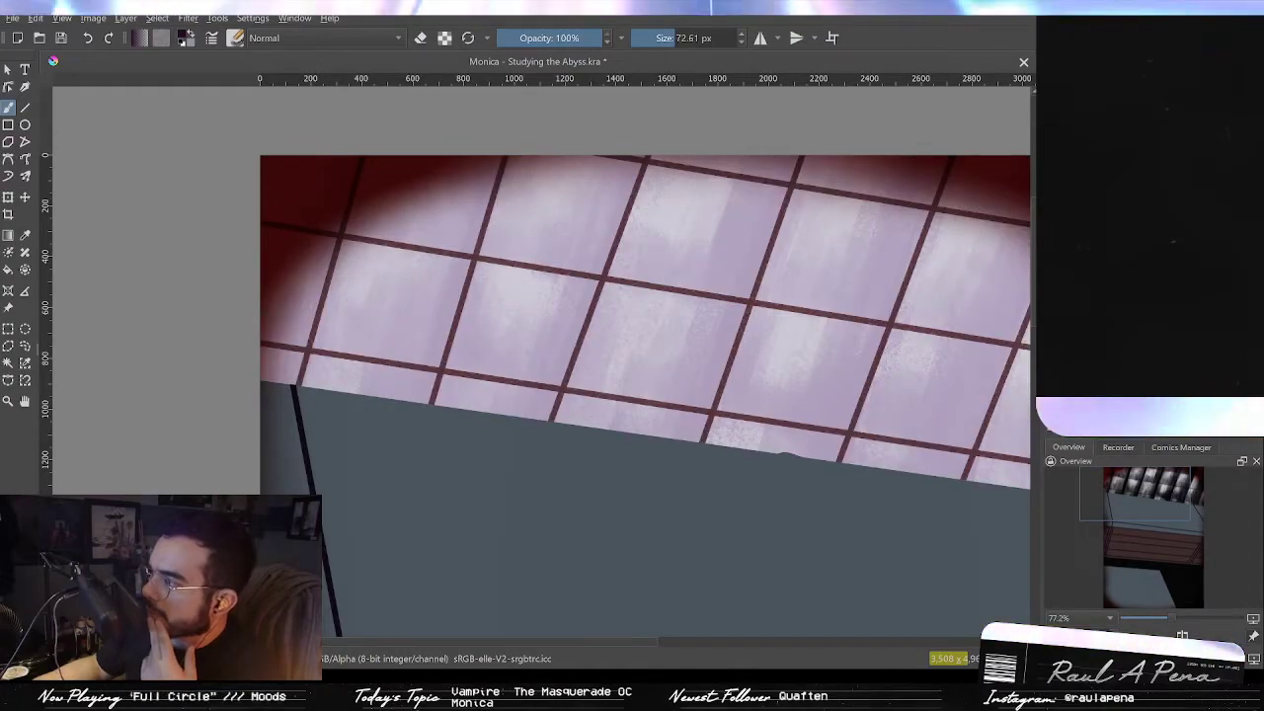
pyautogui.hotkey('ctrl', 'shift', 'z')
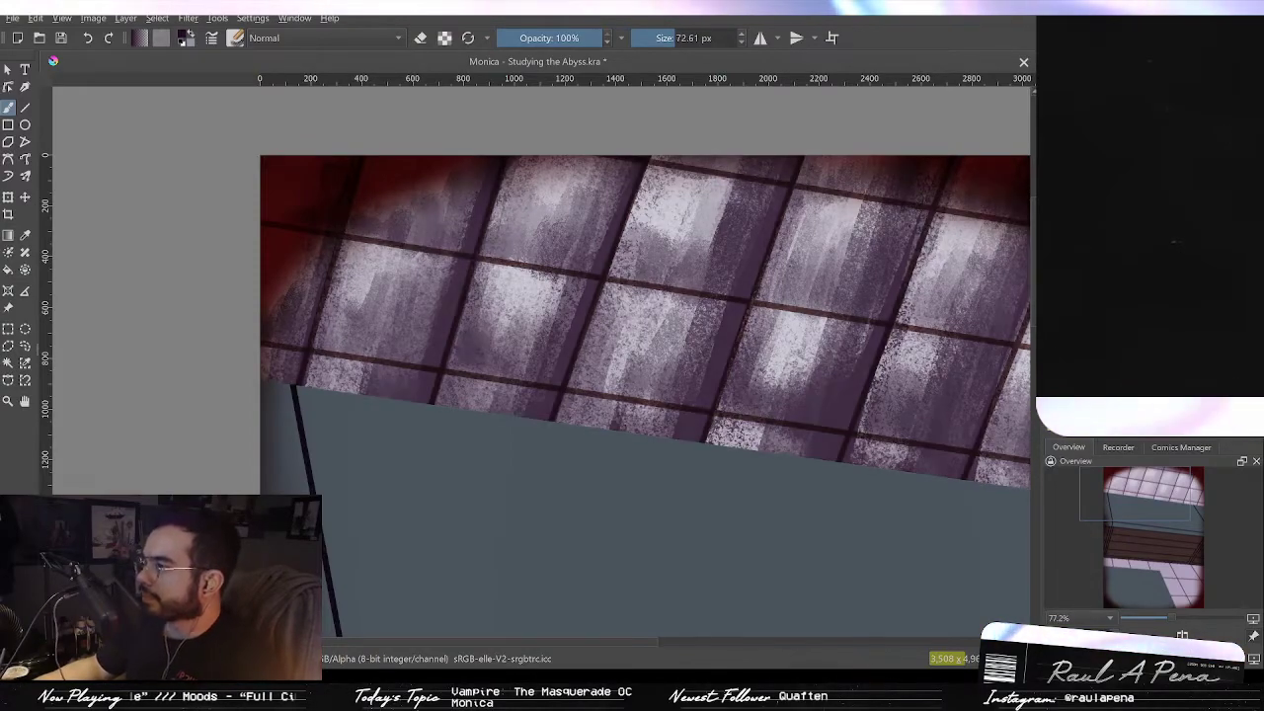
# Step: Turn on erase mode and erase light streaks into the dark purple lower window panes, enlarging the eraser to about 259 px
pyautogui.press('Down')
pyautogui.press('Down')
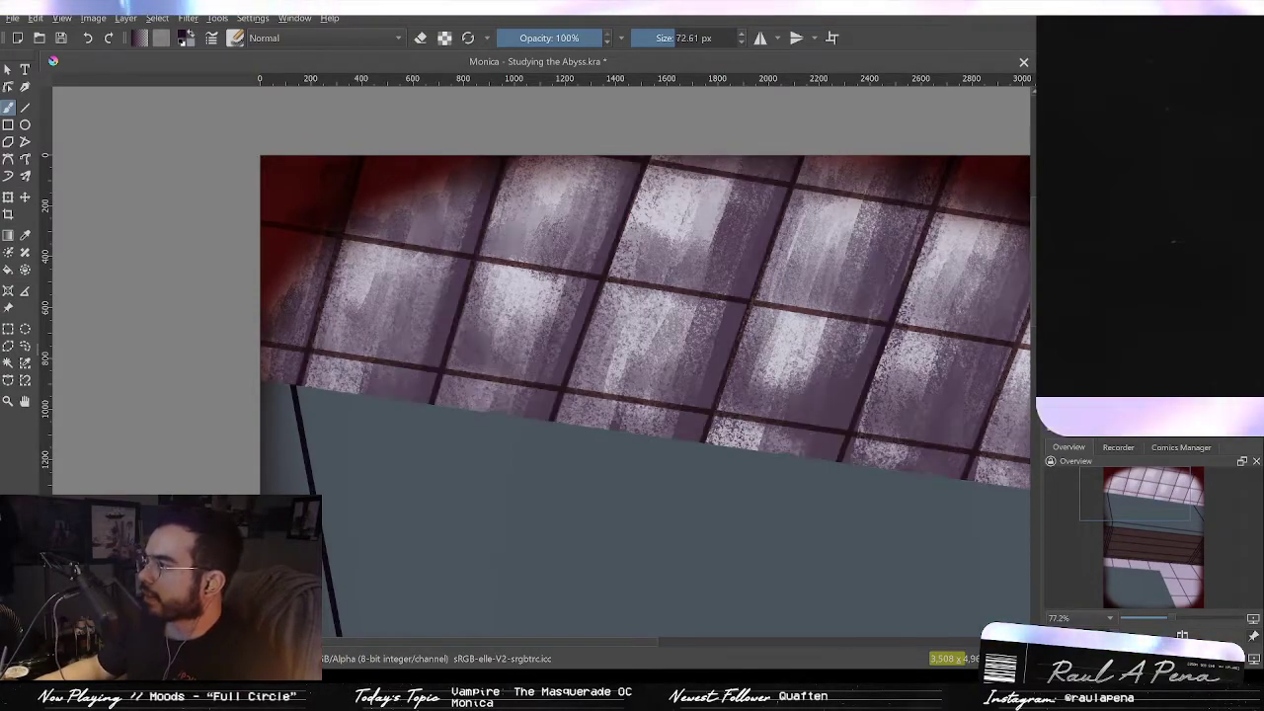
pyautogui.moveTo(797, 342); pyautogui.dragTo(705, 384)
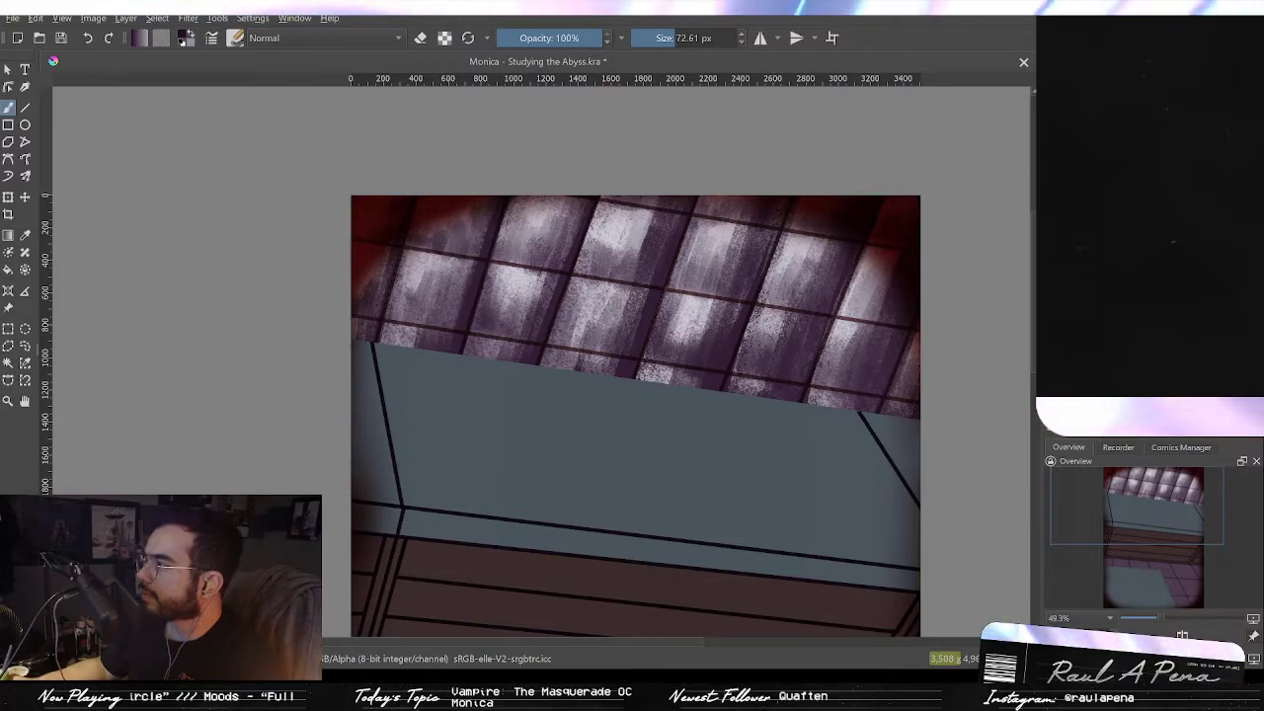
pyautogui.moveTo(793, 454); pyautogui.dragTo(877, 448)
pyautogui.moveTo(736, 464); pyautogui.dragTo(709, 175)
pyautogui.moveTo(727, 474)
pyautogui.mouseDown()
pyautogui.moveTo(730, 358)
pyautogui.moveTo(747, 293)
pyautogui.moveTo(756, 349)
pyautogui.moveTo(736, 334)
pyautogui.moveTo(739, 294)
pyautogui.moveTo(626, 302)
pyautogui.mouseUp()
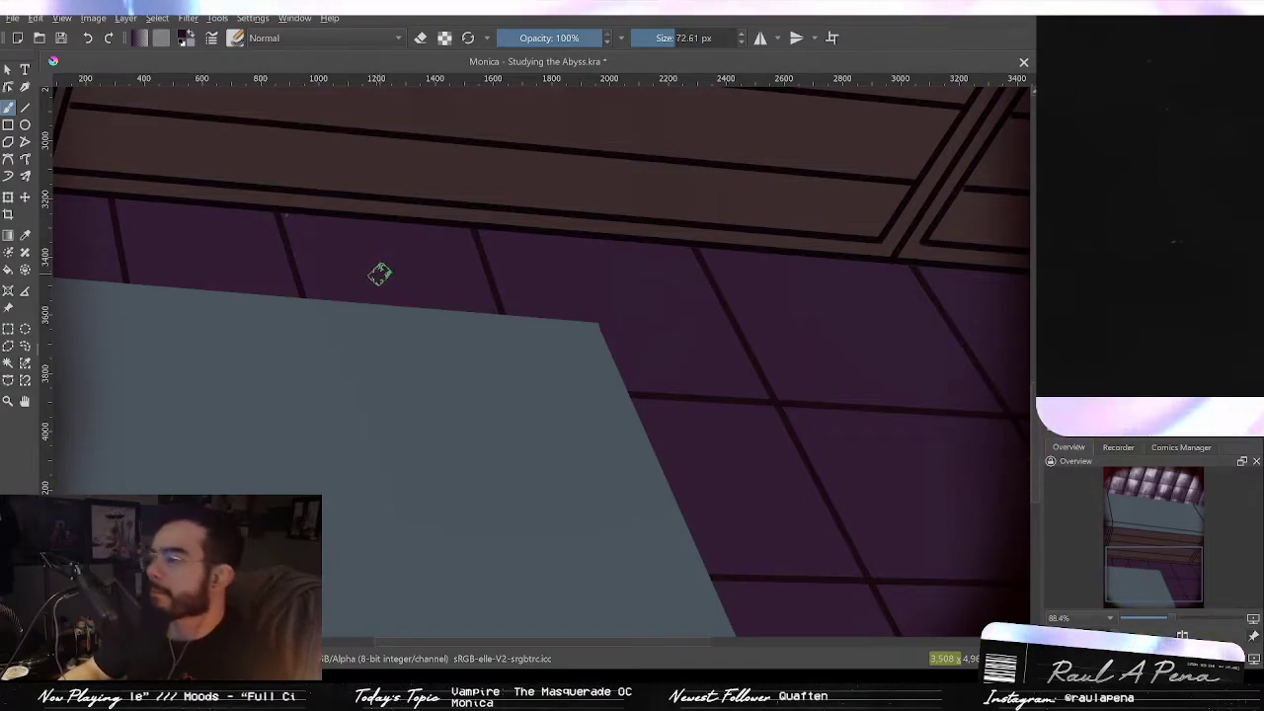
pyautogui.moveTo(696, 293)
pyautogui.mouseDown()
pyautogui.moveTo(624, 305)
pyautogui.moveTo(626, 333)
pyautogui.mouseUp()
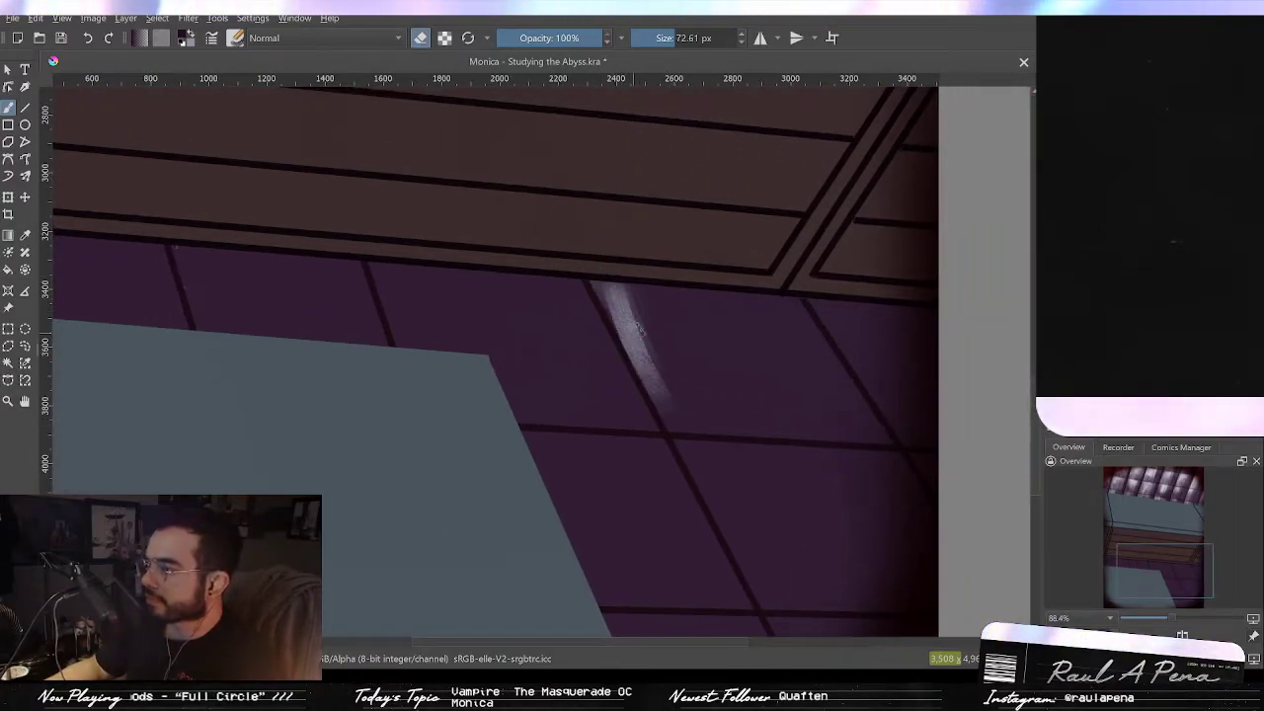
pyautogui.moveTo(614, 287); pyautogui.dragTo(663, 395)
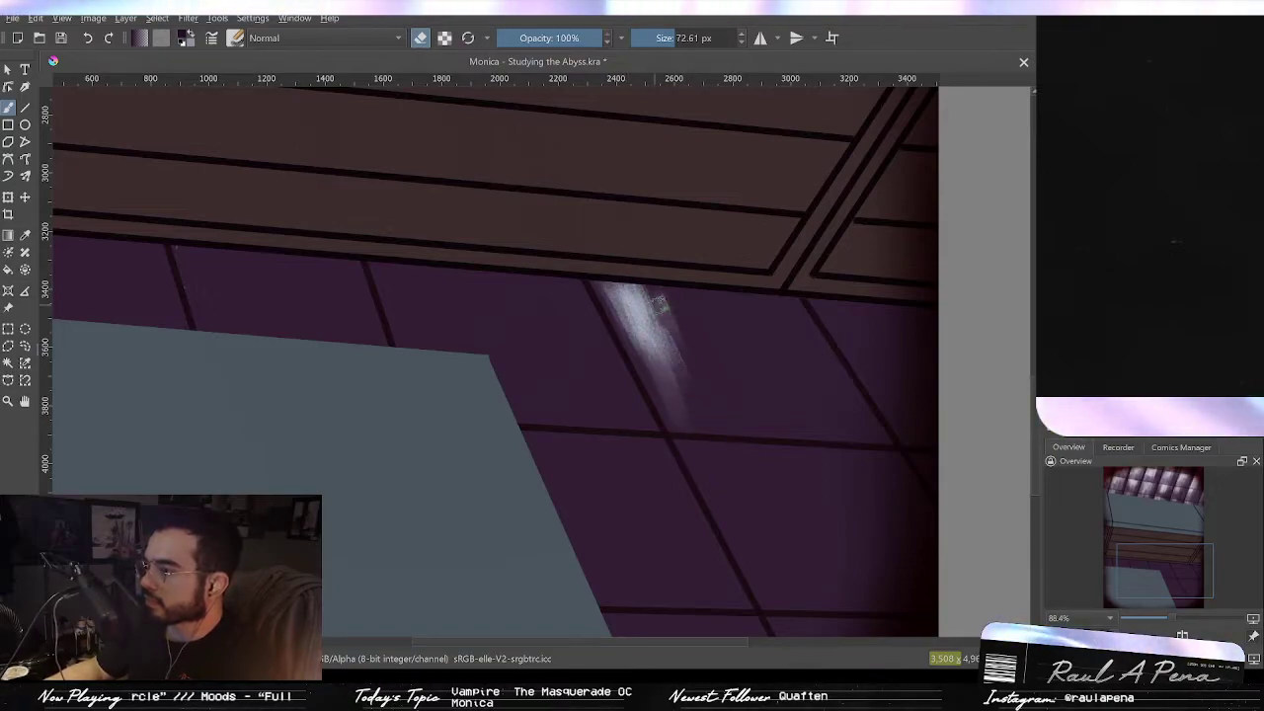
pyautogui.moveTo(690, 419)
pyautogui.mouseDown()
pyautogui.moveTo(701, 324)
pyautogui.moveTo(767, 377)
pyautogui.mouseUp()
pyautogui.moveTo(682, 274)
pyautogui.mouseDown()
pyautogui.moveTo(740, 409)
pyautogui.moveTo(788, 385)
pyautogui.moveTo(820, 395)
pyautogui.moveTo(744, 276)
pyautogui.moveTo(711, 385)
pyautogui.moveTo(753, 435)
pyautogui.moveTo(846, 424)
pyautogui.moveTo(819, 366)
pyautogui.moveTo(883, 362)
pyautogui.moveTo(919, 380)
pyautogui.moveTo(920, 395)
pyautogui.moveTo(847, 314)
pyautogui.moveTo(924, 414)
pyautogui.moveTo(857, 338)
pyautogui.moveTo(840, 465)
pyautogui.moveTo(728, 428)
pyautogui.moveTo(655, 372)
pyautogui.moveTo(756, 426)
pyautogui.moveTo(798, 494)
pyautogui.moveTo(682, 465)
pyautogui.moveTo(751, 484)
pyautogui.moveTo(799, 465)
pyautogui.mouseUp()
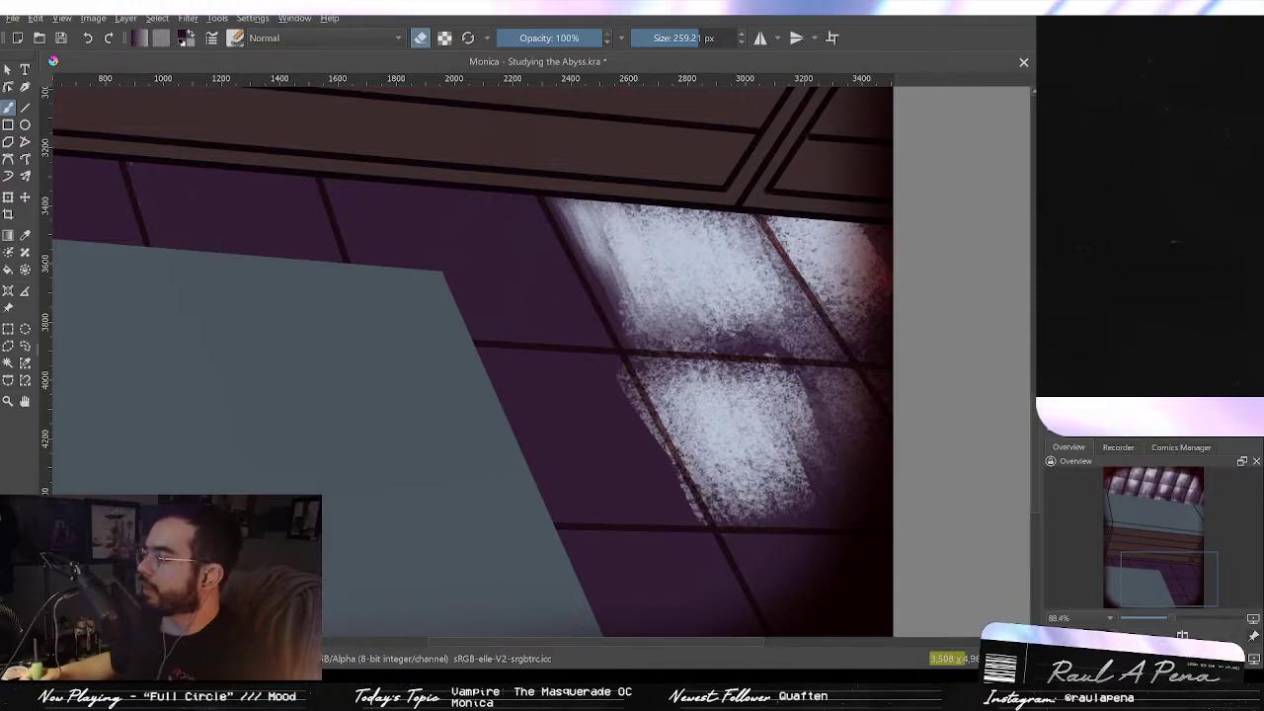
# Step: Rotate the canvas and erase more light patches across the lower window's right panes
pyautogui.moveTo(1053, 635); pyautogui.dragTo(1062, 605)
pyautogui.press('4')
pyautogui.press('6')
pyautogui.press('4')
pyautogui.moveTo(837, 366); pyautogui.dragTo(837, 501)
pyautogui.moveTo(748, 244); pyautogui.dragTo(737, 247)
pyautogui.hotkey('ctrl', 'z')
pyautogui.moveTo(1056, 637)
pyautogui.mouseDown()
pyautogui.moveTo(1047, 647)
pyautogui.moveTo(1064, 648)
pyautogui.moveTo(1041, 641)
pyautogui.moveTo(1077, 620)
pyautogui.moveTo(1078, 649)
pyautogui.moveTo(1079, 634)
pyautogui.moveTo(1054, 632)
pyautogui.mouseUp()
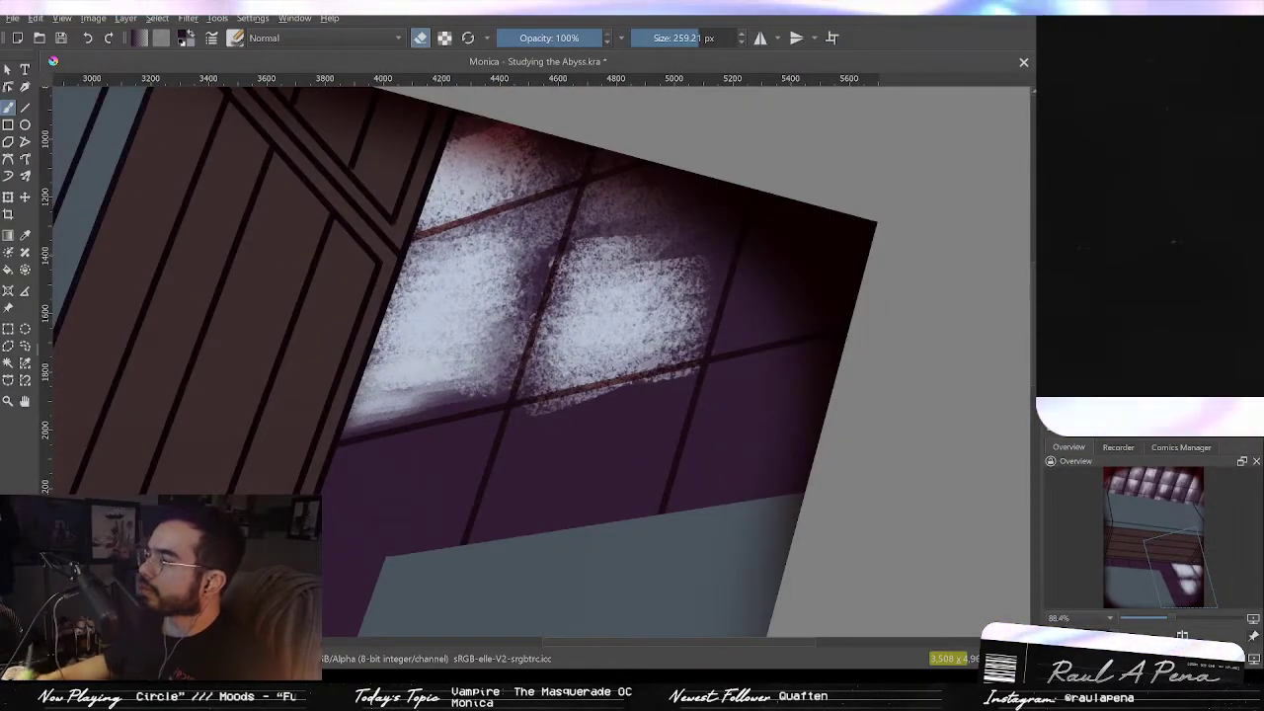
pyautogui.moveTo(824, 292)
pyautogui.mouseDown()
pyautogui.moveTo(779, 270)
pyautogui.moveTo(795, 246)
pyautogui.moveTo(793, 202)
pyautogui.moveTo(807, 284)
pyautogui.moveTo(887, 269)
pyautogui.moveTo(847, 222)
pyautogui.moveTo(794, 202)
pyautogui.mouseUp()
pyautogui.moveTo(713, 394)
pyautogui.mouseDown()
pyautogui.moveTo(813, 278)
pyautogui.moveTo(780, 383)
pyautogui.moveTo(794, 387)
pyautogui.moveTo(857, 295)
pyautogui.moveTo(881, 304)
pyautogui.moveTo(861, 361)
pyautogui.moveTo(853, 275)
pyautogui.moveTo(877, 336)
pyautogui.mouseUp()
pyautogui.moveTo(691, 356)
pyautogui.mouseDown()
pyautogui.moveTo(702, 316)
pyautogui.moveTo(652, 341)
pyautogui.moveTo(603, 425)
pyautogui.moveTo(575, 373)
pyautogui.moveTo(657, 281)
pyautogui.moveTo(726, 297)
pyautogui.mouseUp()
pyautogui.moveTo(523, 371)
pyautogui.mouseDown()
pyautogui.moveTo(614, 299)
pyautogui.moveTo(582, 291)
pyautogui.moveTo(581, 268)
pyautogui.moveTo(523, 237)
pyautogui.moveTo(476, 437)
pyautogui.mouseUp()
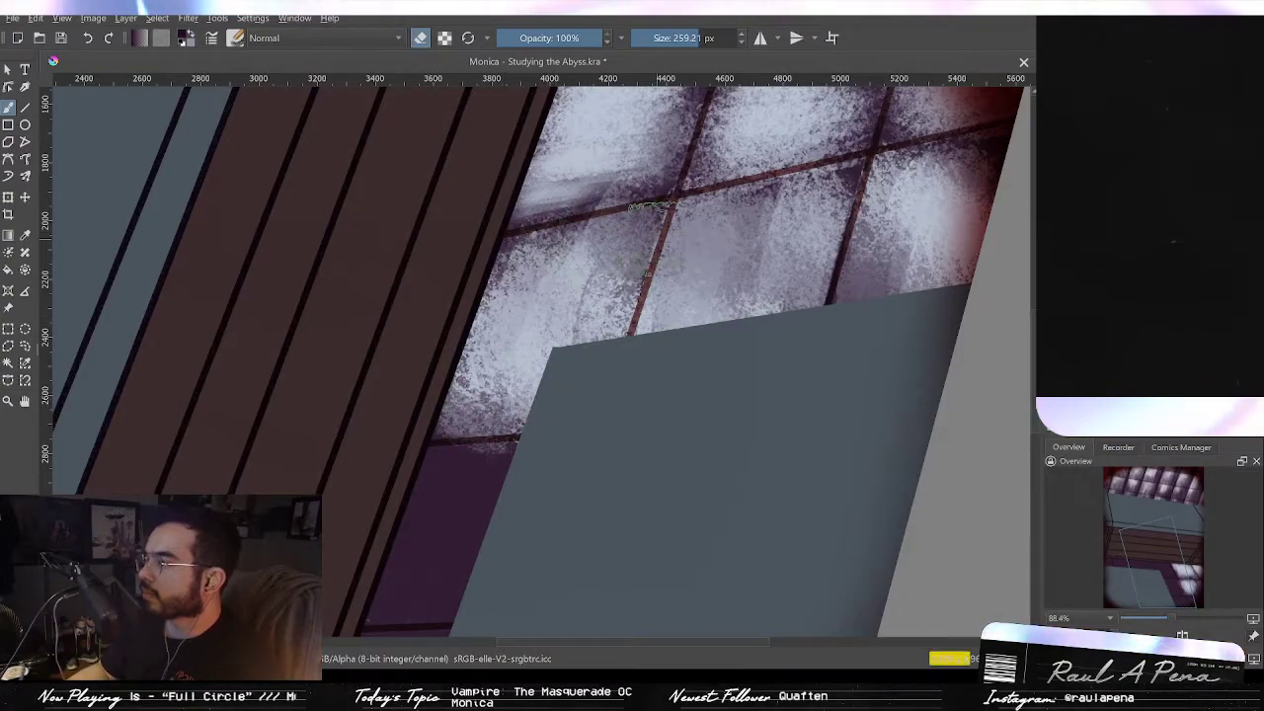
pyautogui.moveTo(581, 268); pyautogui.dragTo(541, 245)
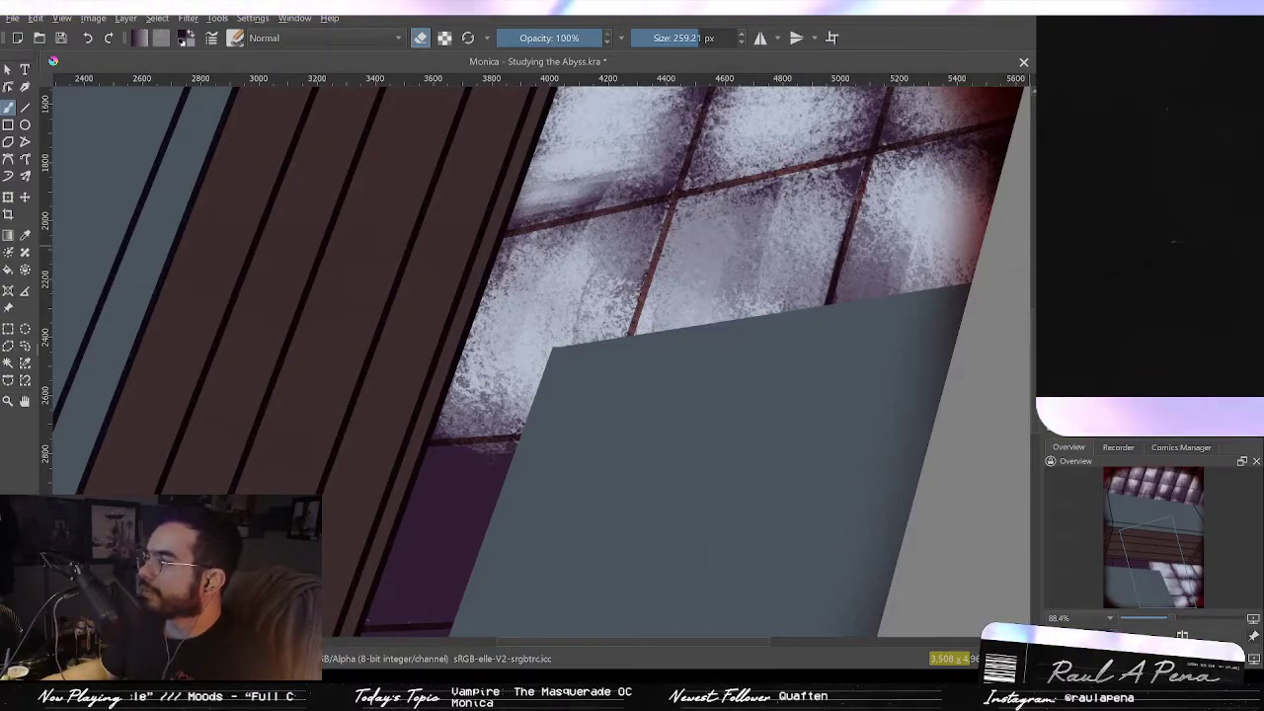
# Step: Turn off erase mode and cover the lower window's panes with dark purple using a brush about 889 px
pyautogui.press('/')
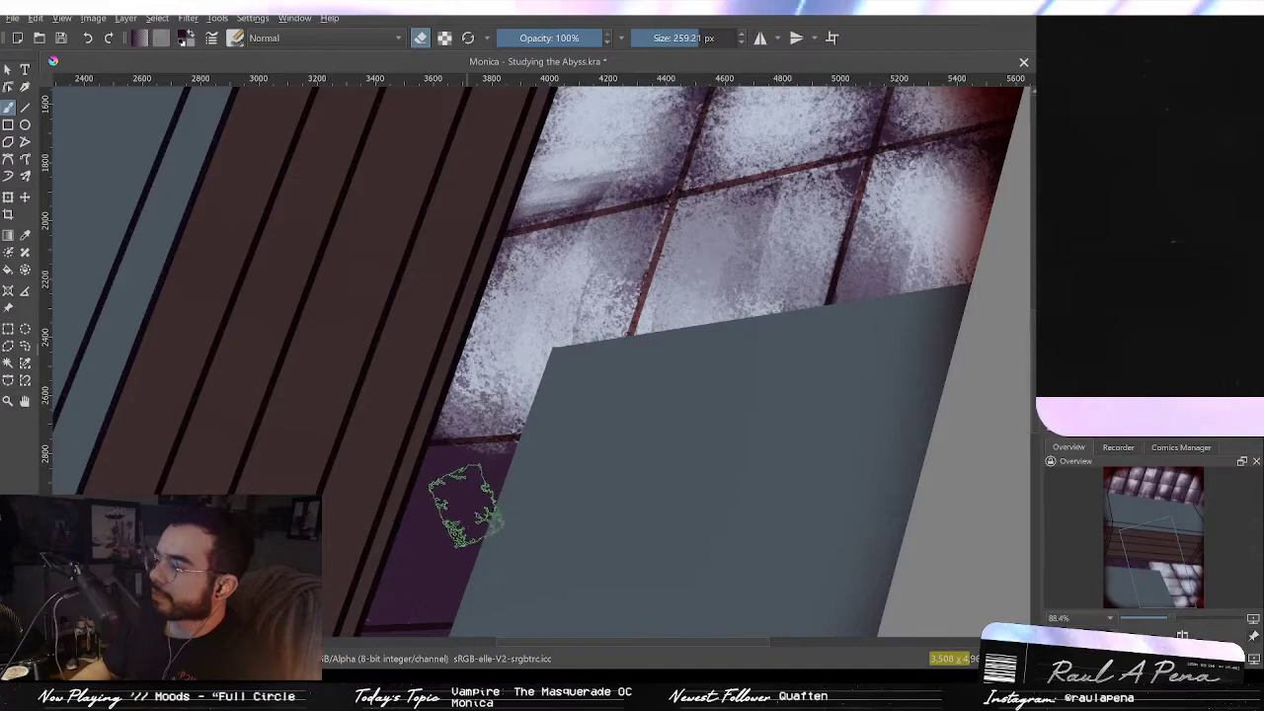
pyautogui.moveTo(591, 382); pyautogui.dragTo(739, 382)
pyautogui.moveTo(869, 266)
pyautogui.mouseDown()
pyautogui.moveTo(849, 307)
pyautogui.moveTo(904, 237)
pyautogui.moveTo(829, 261)
pyautogui.moveTo(889, 215)
pyautogui.moveTo(852, 342)
pyautogui.mouseUp()
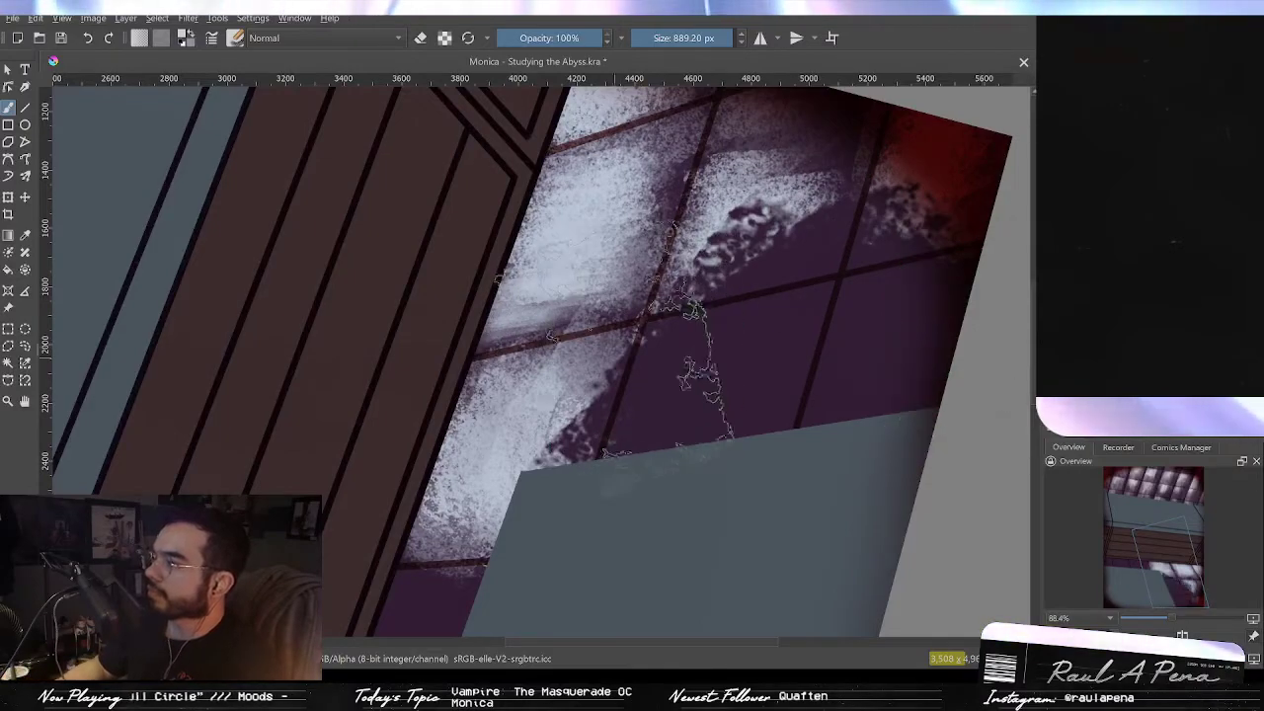
pyautogui.press('p')
pyautogui.moveTo(481, 492); pyautogui.dragTo(589, 305)
pyautogui.press('b')
pyautogui.moveTo(679, 219)
pyautogui.mouseDown()
pyautogui.moveTo(745, 223)
pyautogui.moveTo(647, 301)
pyautogui.moveTo(643, 420)
pyautogui.moveTo(589, 528)
pyautogui.mouseUp()
pyautogui.moveTo(835, 231)
pyautogui.mouseDown()
pyautogui.moveTo(934, 209)
pyautogui.moveTo(705, 117)
pyautogui.moveTo(628, 294)
pyautogui.moveTo(596, 314)
pyautogui.moveTo(648, 257)
pyautogui.mouseUp()
pyautogui.moveTo(863, 299)
pyautogui.mouseDown()
pyautogui.moveTo(880, 341)
pyautogui.moveTo(875, 296)
pyautogui.mouseUp()
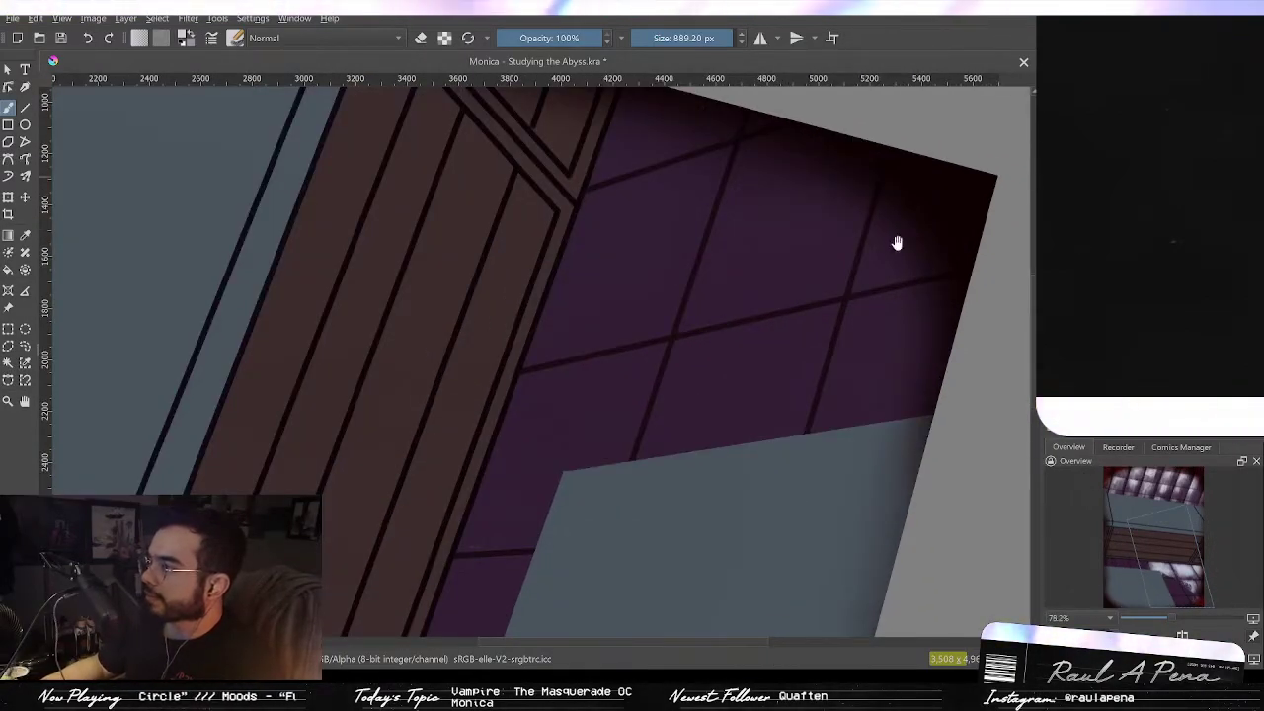
# Step: Turn on erase mode, shrink the eraser to about 246 px, and erase light patches into the window's upper panes
pyautogui.moveTo(918, 231); pyautogui.dragTo(856, 265)
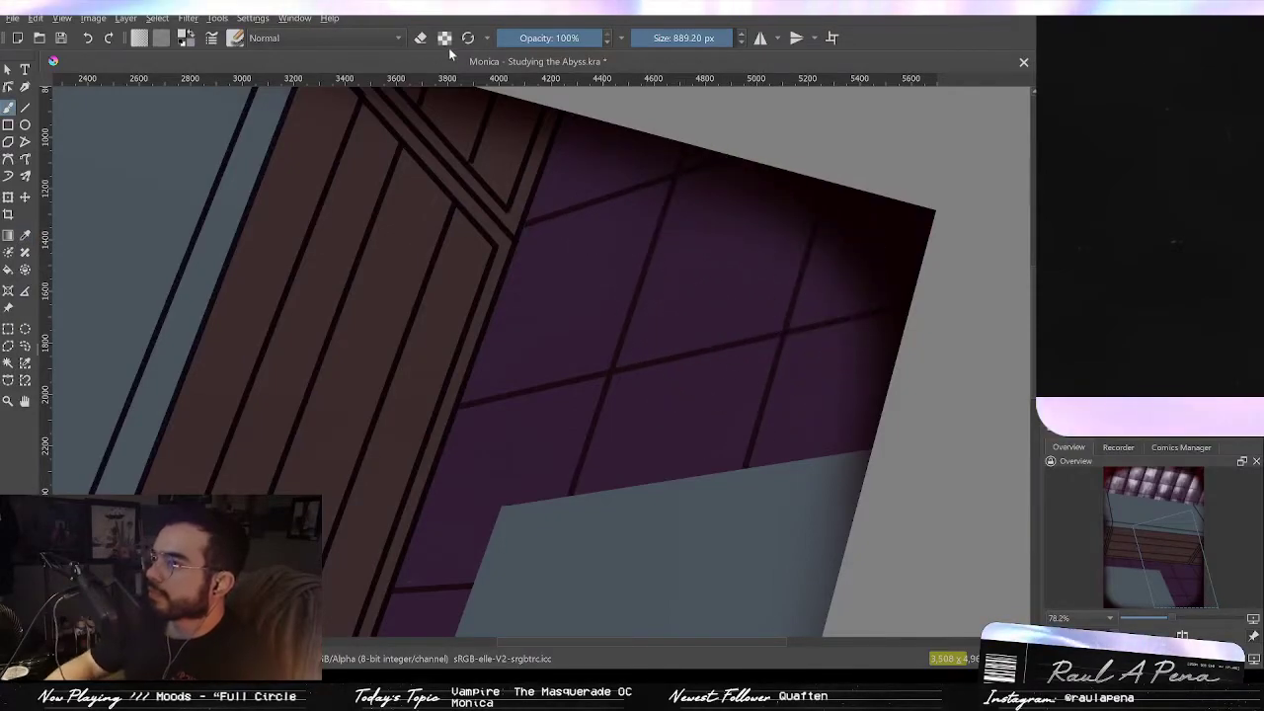
pyautogui.moveTo(668, 296)
pyautogui.mouseDown()
pyautogui.moveTo(488, 280)
pyautogui.moveTo(573, 284)
pyautogui.mouseUp()
pyautogui.moveTo(683, 249)
pyautogui.mouseDown()
pyautogui.moveTo(686, 311)
pyautogui.moveTo(652, 273)
pyautogui.moveTo(678, 296)
pyautogui.moveTo(664, 286)
pyautogui.moveTo(720, 276)
pyautogui.moveTo(721, 305)
pyautogui.moveTo(753, 289)
pyautogui.moveTo(700, 214)
pyautogui.mouseUp()
pyautogui.hotkey('ctrl', 'z')
pyautogui.moveTo(683, 296)
pyautogui.mouseDown()
pyautogui.moveTo(729, 277)
pyautogui.moveTo(754, 243)
pyautogui.mouseUp()
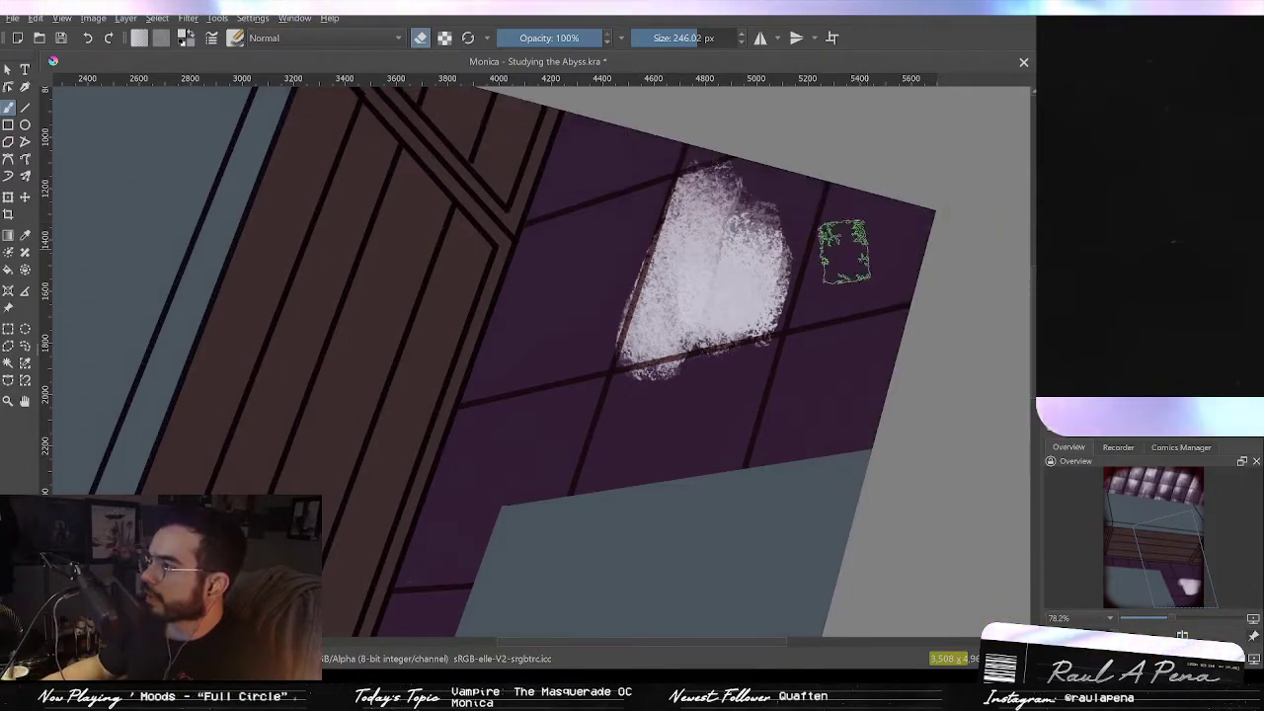
pyautogui.moveTo(810, 255)
pyautogui.mouseDown()
pyautogui.moveTo(818, 309)
pyautogui.moveTo(827, 283)
pyautogui.moveTo(863, 299)
pyautogui.moveTo(903, 267)
pyautogui.mouseUp()
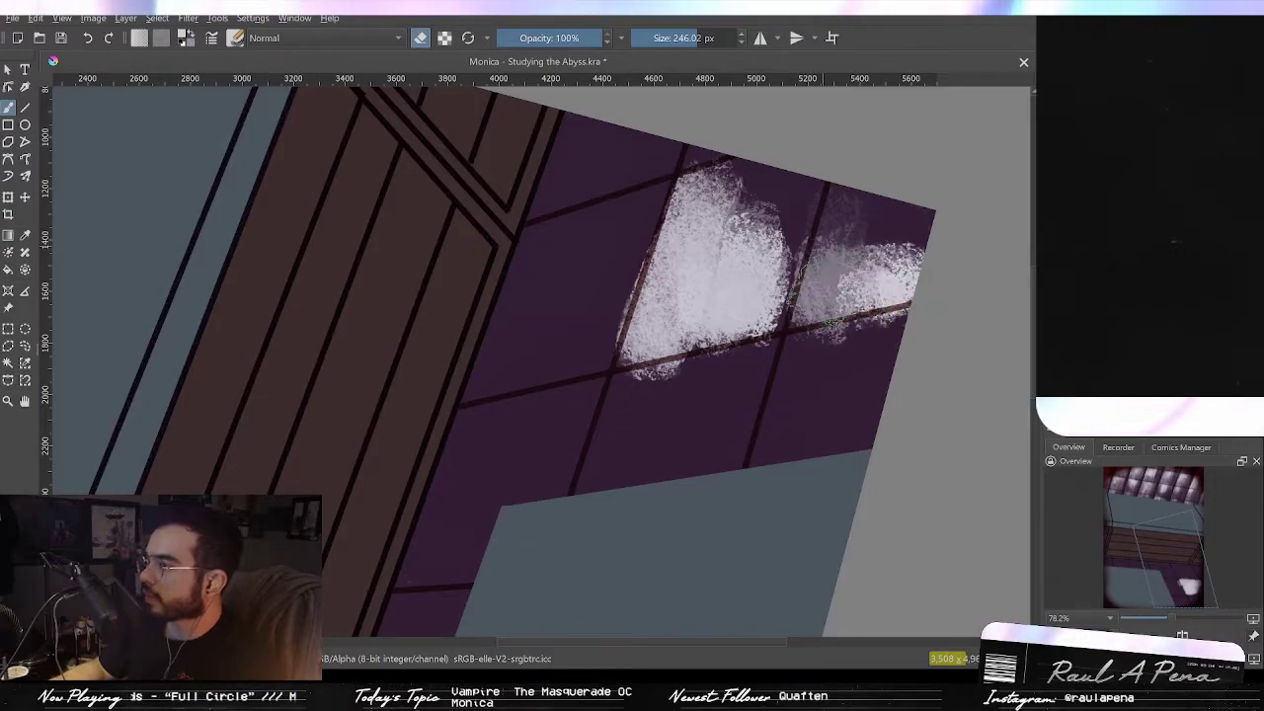
pyautogui.moveTo(839, 212); pyautogui.dragTo(798, 296)
pyautogui.moveTo(582, 197)
pyautogui.mouseDown()
pyautogui.moveTo(573, 156)
pyautogui.moveTo(604, 193)
pyautogui.moveTo(657, 168)
pyautogui.mouseUp()
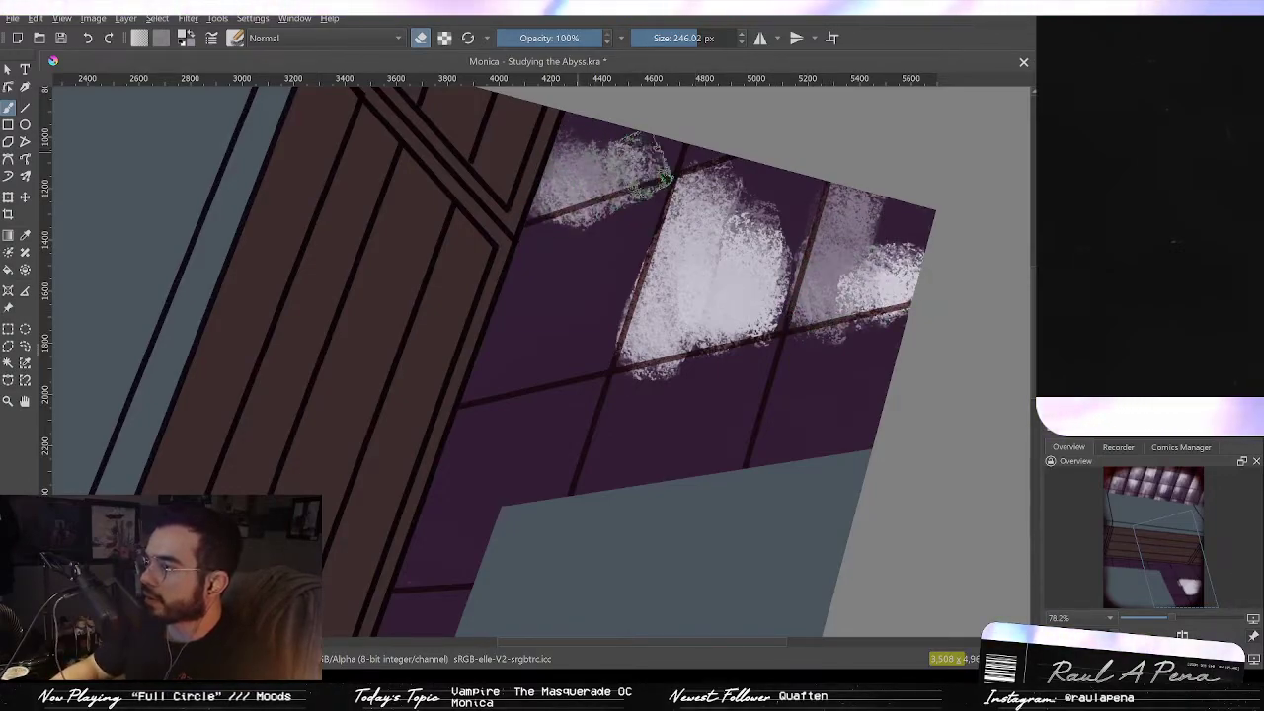
# Step: Erase more light patches across the lower window's upper and middle panes
pyautogui.moveTo(538, 143); pyautogui.dragTo(654, 141)
pyautogui.moveTo(612, 282)
pyautogui.mouseDown()
pyautogui.moveTo(593, 355)
pyautogui.moveTo(553, 316)
pyautogui.moveTo(513, 316)
pyautogui.moveTo(457, 385)
pyautogui.moveTo(481, 395)
pyautogui.moveTo(591, 285)
pyautogui.moveTo(594, 259)
pyautogui.moveTo(688, 214)
pyautogui.moveTo(719, 177)
pyautogui.mouseUp()
pyautogui.moveTo(553, 331)
pyautogui.mouseDown()
pyautogui.moveTo(506, 367)
pyautogui.moveTo(503, 449)
pyautogui.moveTo(484, 422)
pyautogui.moveTo(583, 377)
pyautogui.moveTo(607, 405)
pyautogui.mouseUp()
pyautogui.moveTo(685, 351)
pyautogui.mouseDown()
pyautogui.moveTo(706, 307)
pyautogui.moveTo(709, 367)
pyautogui.moveTo(729, 378)
pyautogui.moveTo(798, 321)
pyautogui.moveTo(812, 282)
pyautogui.moveTo(825, 283)
pyautogui.moveTo(793, 358)
pyautogui.moveTo(867, 297)
pyautogui.moveTo(832, 353)
pyautogui.moveTo(860, 345)
pyautogui.moveTo(938, 300)
pyautogui.moveTo(949, 259)
pyautogui.moveTo(852, 353)
pyautogui.moveTo(915, 300)
pyautogui.mouseUp()
pyautogui.moveTo(876, 253); pyautogui.dragTo(841, 362)
pyautogui.moveTo(721, 329); pyautogui.dragTo(809, 205)
pyautogui.moveTo(624, 371)
pyautogui.mouseDown()
pyautogui.moveTo(572, 444)
pyautogui.moveTo(543, 511)
pyautogui.moveTo(520, 441)
pyautogui.moveTo(518, 501)
pyautogui.moveTo(603, 476)
pyautogui.moveTo(612, 421)
pyautogui.moveTo(561, 345)
pyautogui.mouseUp()
# Step: Erase further light streaks into the window's lower panes near the wall edge
pyautogui.moveTo(523, 565)
pyautogui.mouseDown()
pyautogui.moveTo(626, 399)
pyautogui.moveTo(621, 465)
pyautogui.moveTo(578, 437)
pyautogui.moveTo(593, 367)
pyautogui.moveTo(686, 403)
pyautogui.moveTo(583, 516)
pyautogui.moveTo(528, 538)
pyautogui.mouseUp()
pyautogui.moveTo(637, 518)
pyautogui.mouseDown()
pyautogui.moveTo(615, 576)
pyautogui.moveTo(641, 514)
pyautogui.mouseUp()
pyautogui.moveTo(765, 401)
pyautogui.mouseDown()
pyautogui.moveTo(740, 438)
pyautogui.moveTo(777, 341)
pyautogui.mouseUp()
pyautogui.moveTo(777, 341); pyautogui.dragTo(757, 443)
pyautogui.moveTo(627, 368)
pyautogui.mouseDown()
pyautogui.moveTo(679, 352)
pyautogui.moveTo(671, 339)
pyautogui.mouseUp()
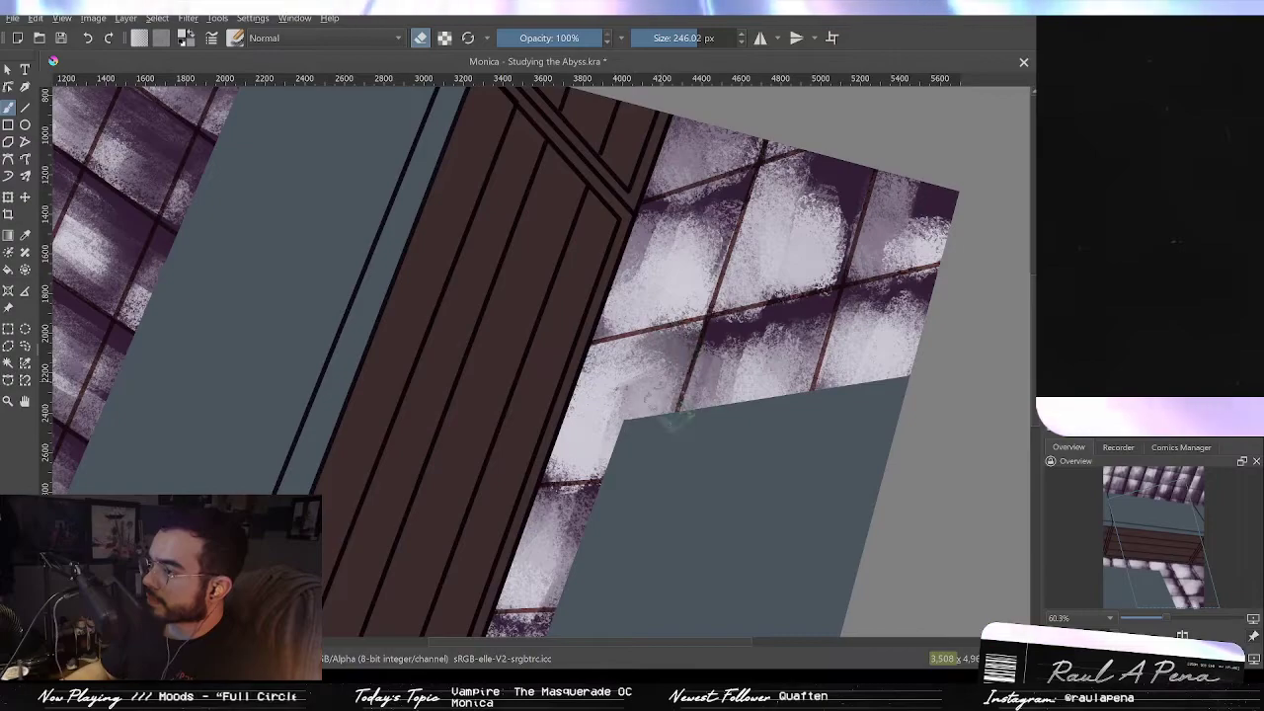
pyautogui.moveTo(675, 423); pyautogui.dragTo(743, 365)
pyautogui.moveTo(790, 318); pyautogui.dragTo(845, 283)
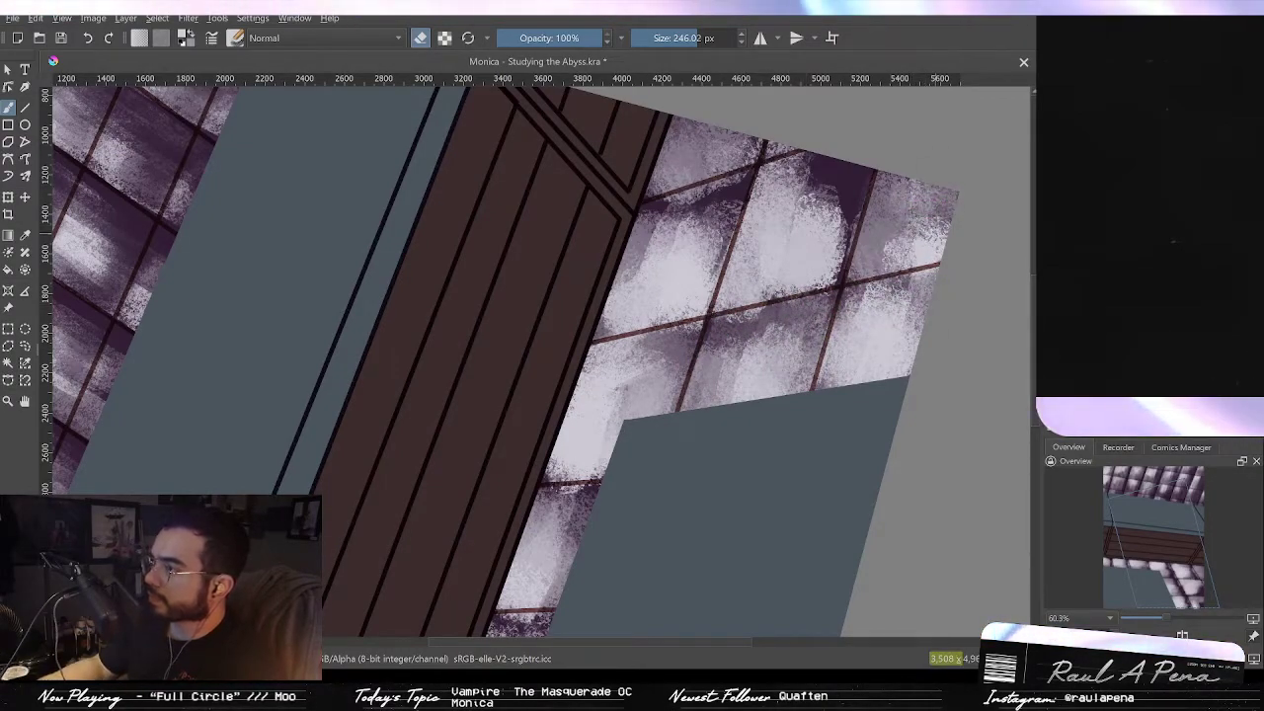
# Step: Erase more light patches across the lower window's upper panes and the panes near the wall edge
pyautogui.moveTo(857, 213)
pyautogui.mouseDown()
pyautogui.moveTo(834, 173)
pyautogui.moveTo(780, 163)
pyautogui.mouseUp()
pyautogui.moveTo(706, 194)
pyautogui.mouseDown()
pyautogui.moveTo(644, 249)
pyautogui.moveTo(672, 272)
pyautogui.moveTo(660, 296)
pyautogui.mouseUp()
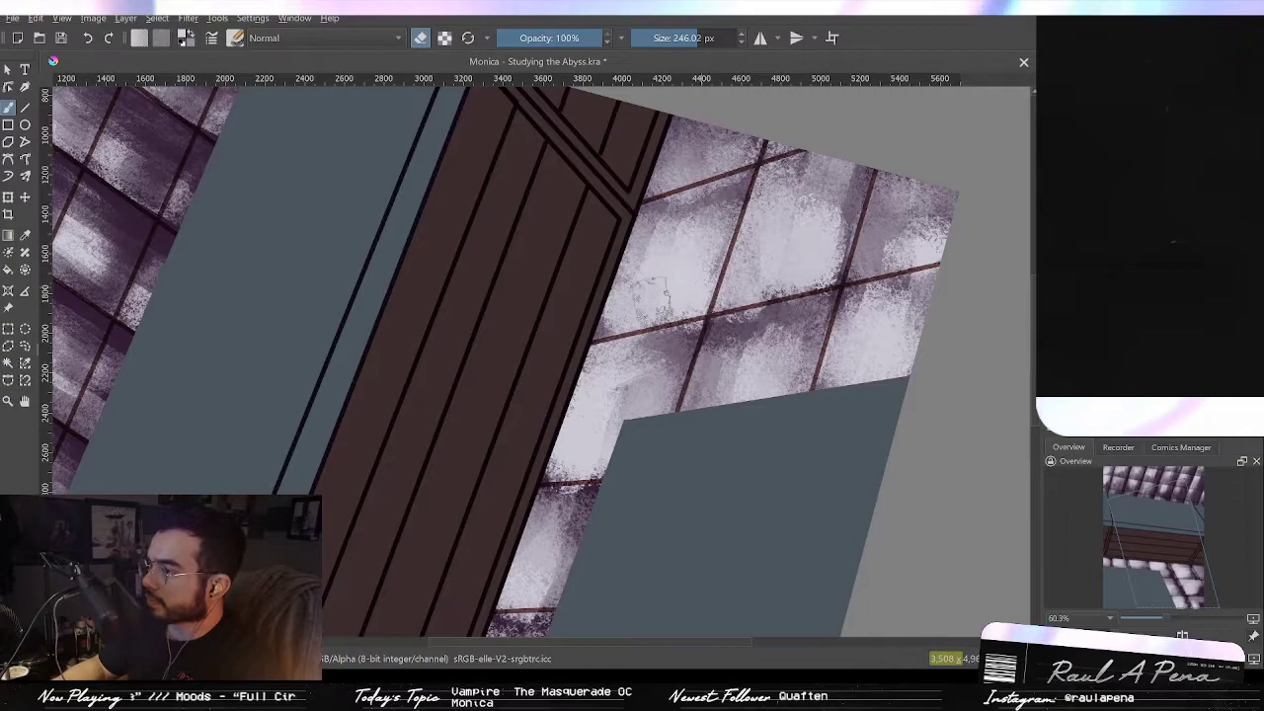
pyautogui.moveTo(594, 379); pyautogui.dragTo(640, 296)
pyautogui.moveTo(622, 400)
pyautogui.mouseDown()
pyautogui.moveTo(610, 457)
pyautogui.moveTo(604, 425)
pyautogui.mouseUp()
pyautogui.moveTo(743, 253); pyautogui.dragTo(802, 237)
pyautogui.moveTo(572, 480); pyautogui.dragTo(703, 341)
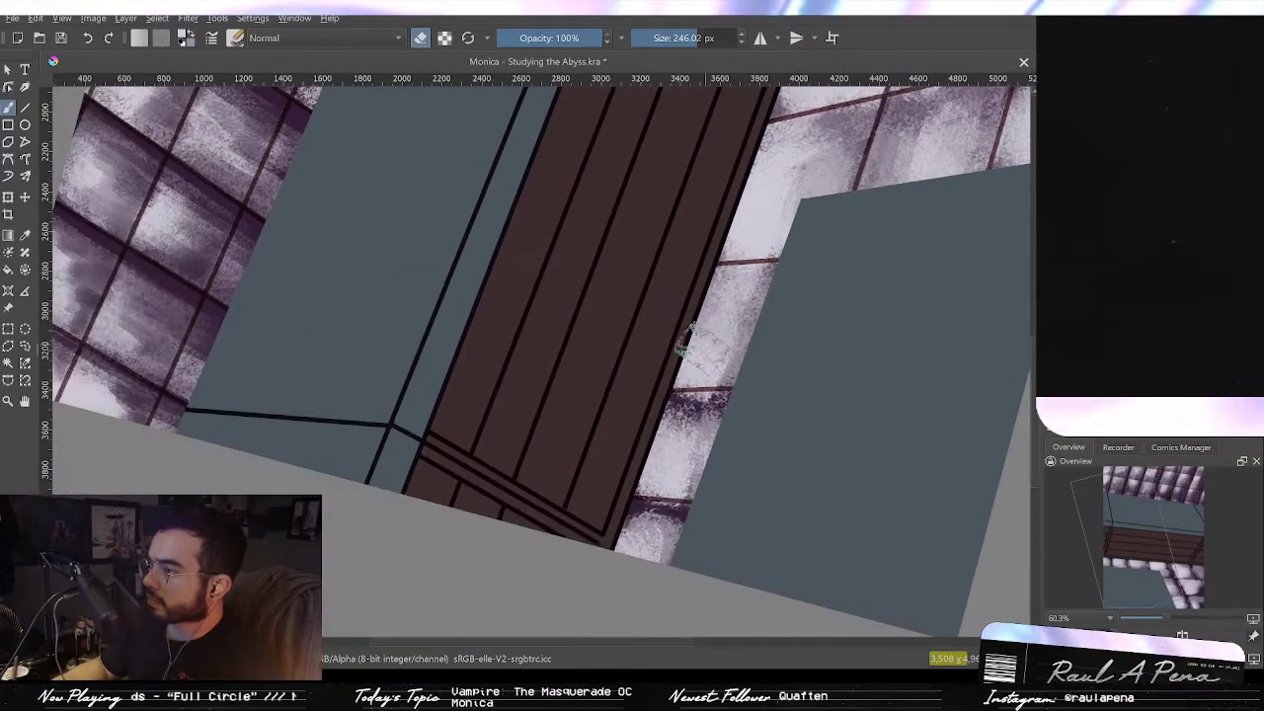
pyautogui.moveTo(729, 415); pyautogui.dragTo(673, 450)
pyautogui.moveTo(741, 413)
pyautogui.mouseDown()
pyautogui.moveTo(677, 474)
pyautogui.moveTo(696, 543)
pyautogui.mouseUp()
pyautogui.moveTo(758, 456); pyautogui.dragTo(854, 386)
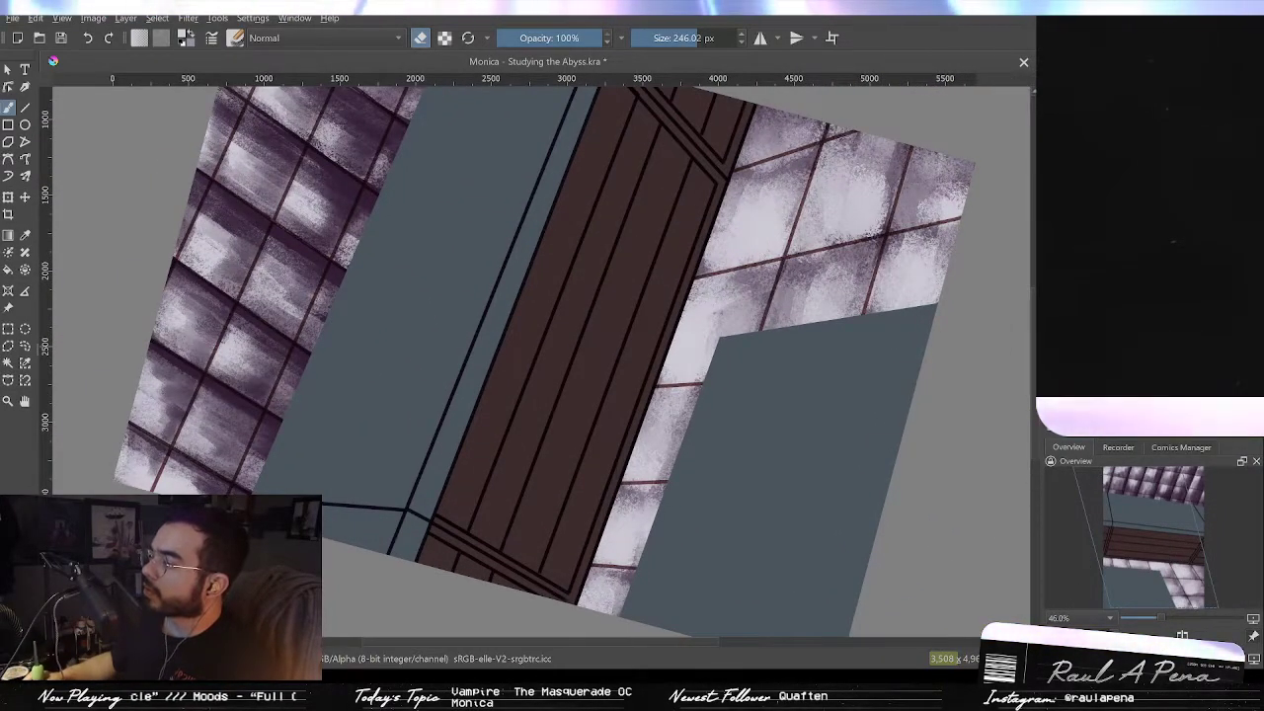
# Step: Try painting a dark stroke along a lower window mullion with a brush about 50 px
pyautogui.press('6')
pyautogui.press('6')
pyautogui.press('6')
pyautogui.press('6')
pyautogui.press('6')
pyautogui.press('6')
pyautogui.press('4')
pyautogui.moveTo(787, 515); pyautogui.dragTo(796, 367)
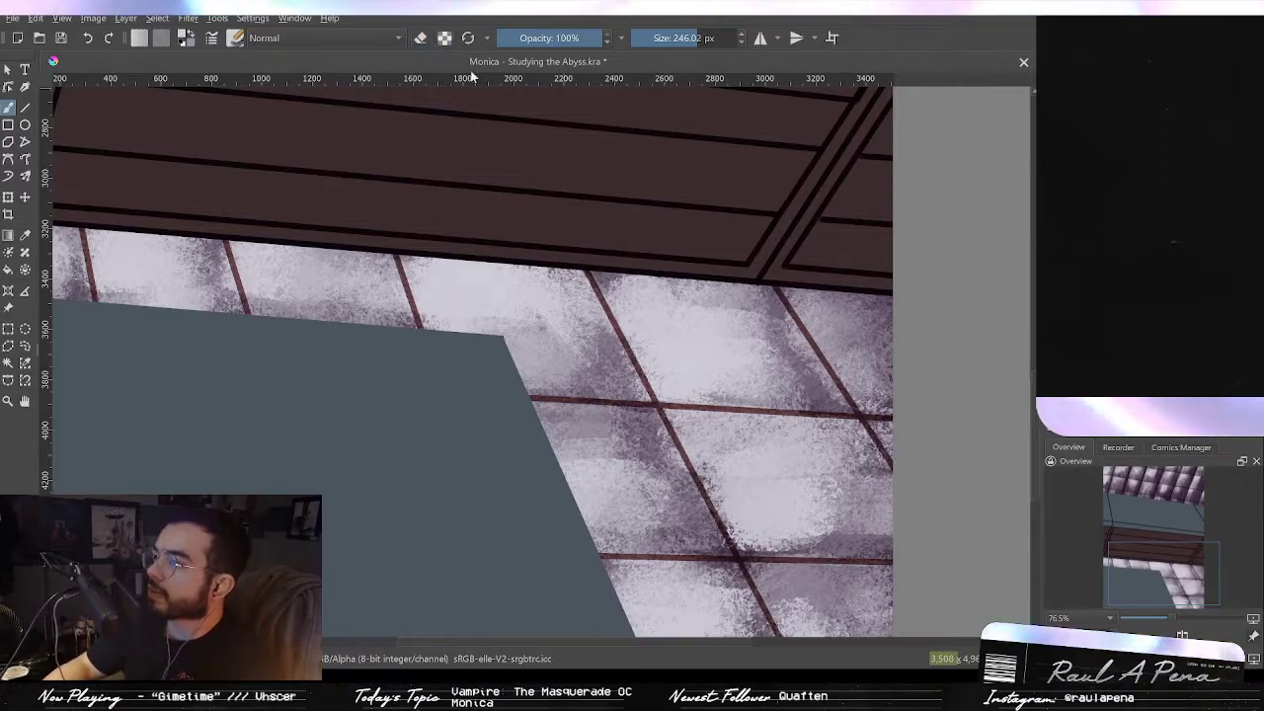
pyautogui.moveTo(653, 316); pyautogui.dragTo(652, 316)
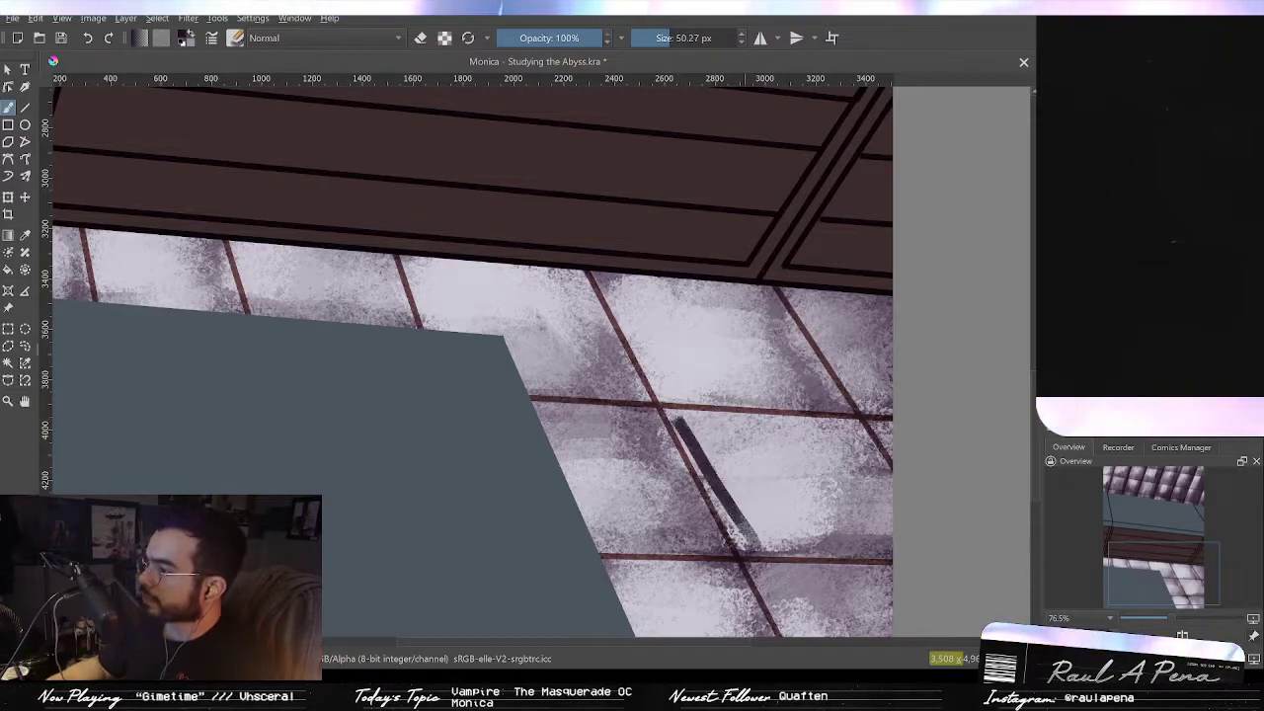
pyautogui.hotkey('ctrl', 'z')
pyautogui.moveTo(706, 440)
pyautogui.mouseDown()
pyautogui.moveTo(646, 306)
pyautogui.moveTo(584, 228)
pyautogui.mouseUp()
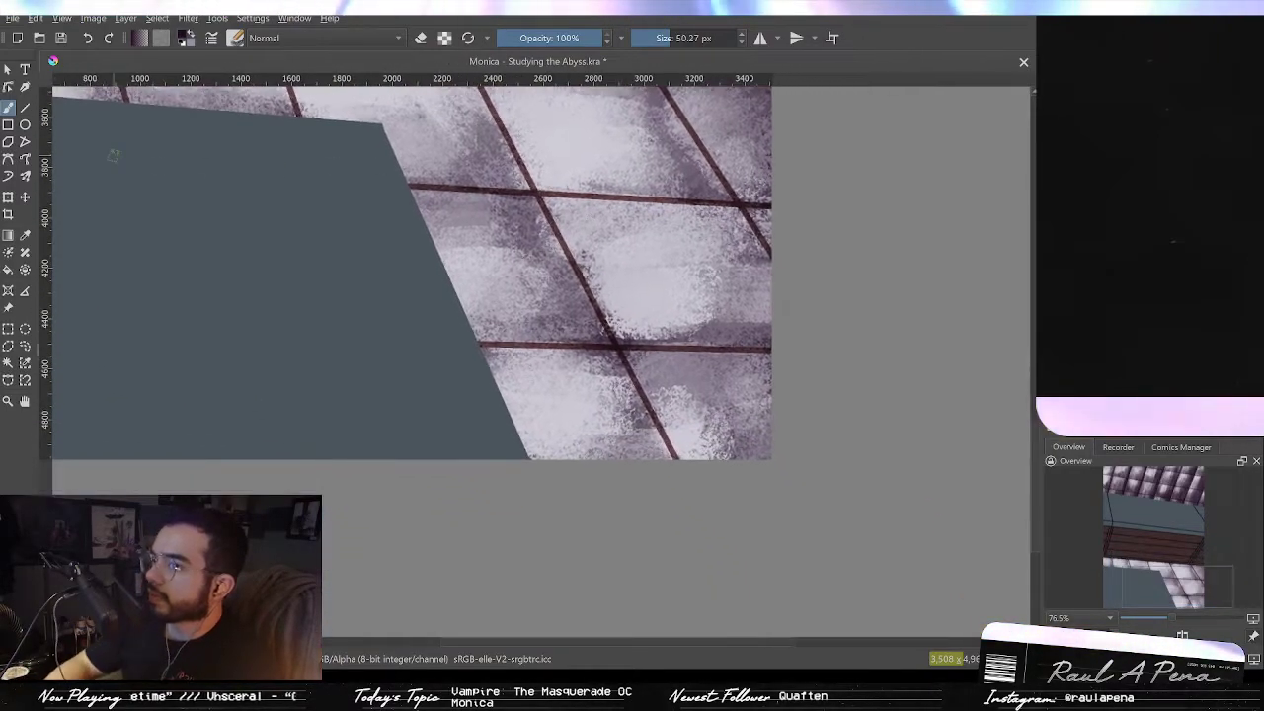
# Step: Try drawing a straight line along a lower window mullion with the Line tool
pyautogui.click(25, 108)
pyautogui.moveTo(537, 279); pyautogui.dragTo(549, 365)
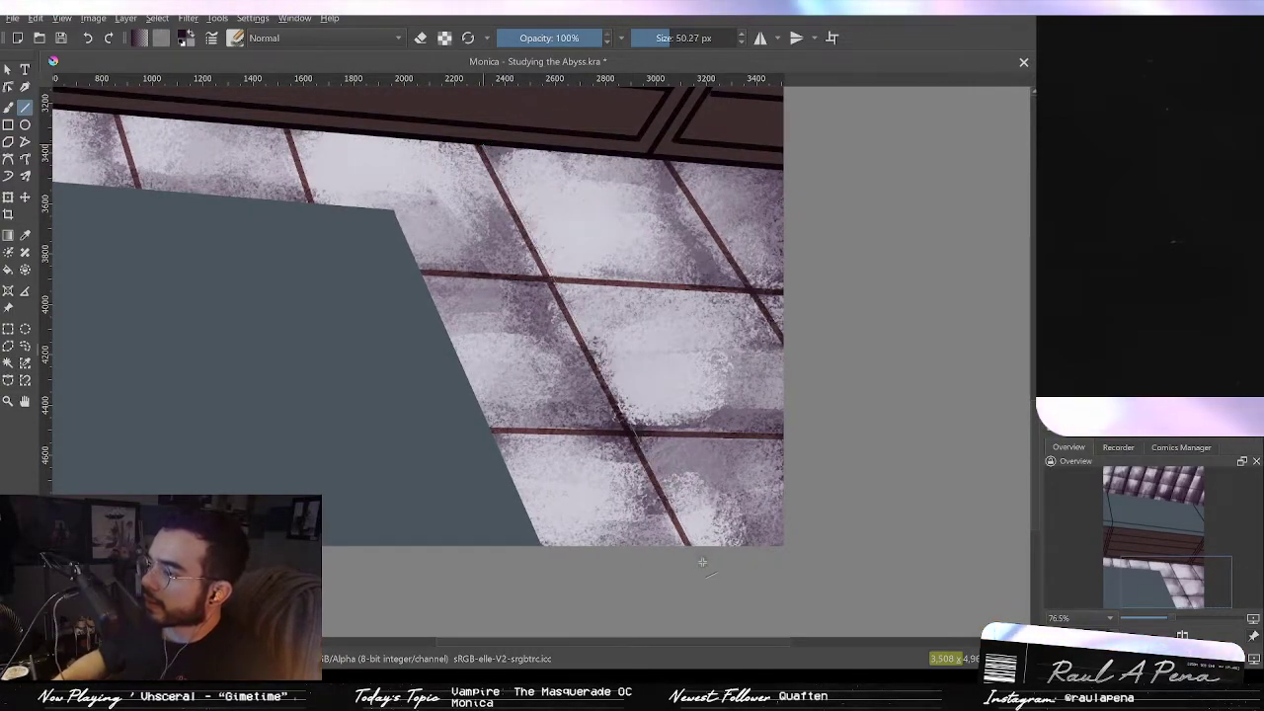
pyautogui.moveTo(483, 144); pyautogui.dragTo(703, 561)
pyautogui.hotkey('ctrl', 'z')
pyautogui.hotkey('ctrl', 'shift', 'z')
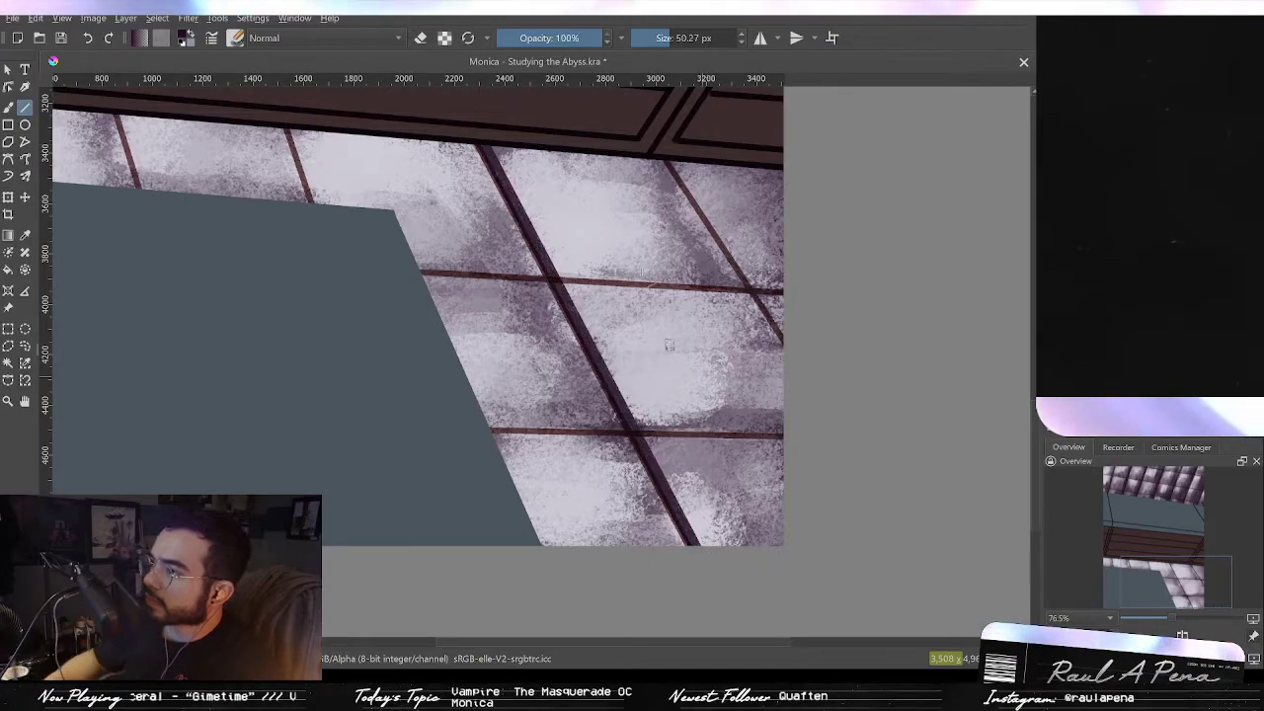
pyautogui.hotkey('ctrl', 'z')
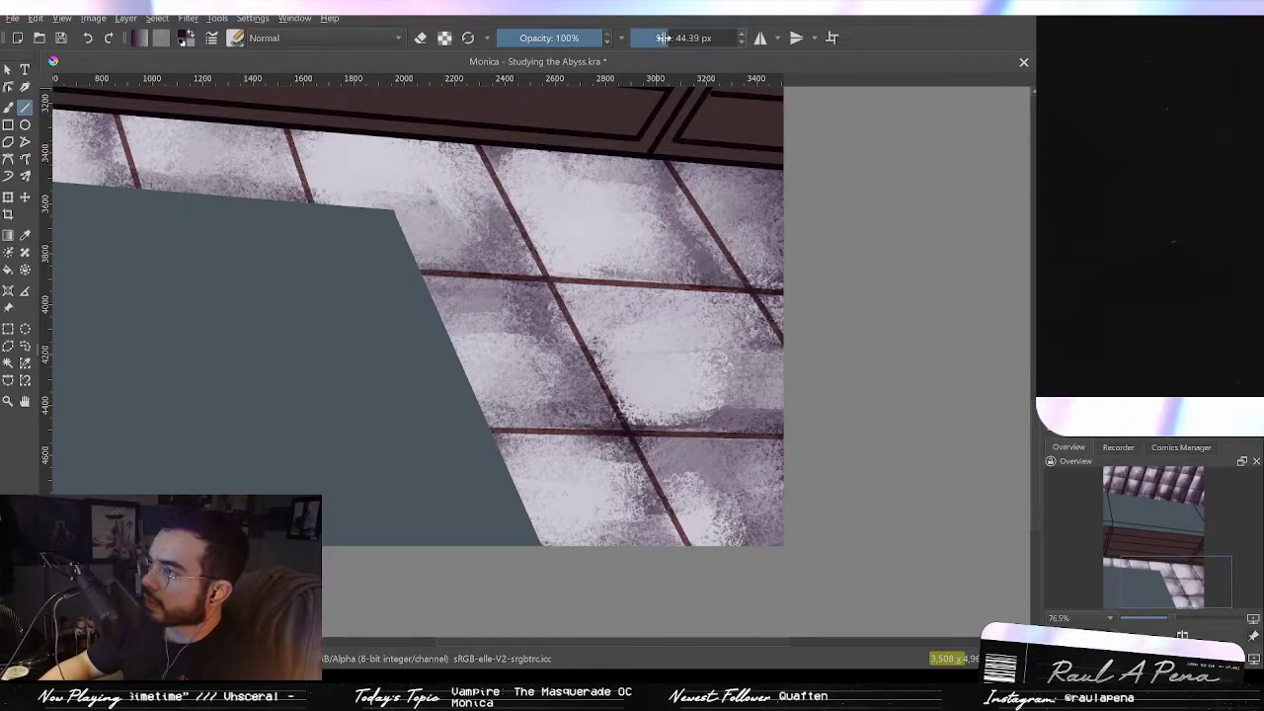
# Step: Shrink the line size to about 20 px and draw short straight lines along the lower window's frame
pyautogui.moveTo(658, 39); pyautogui.dragTo(654, 40)
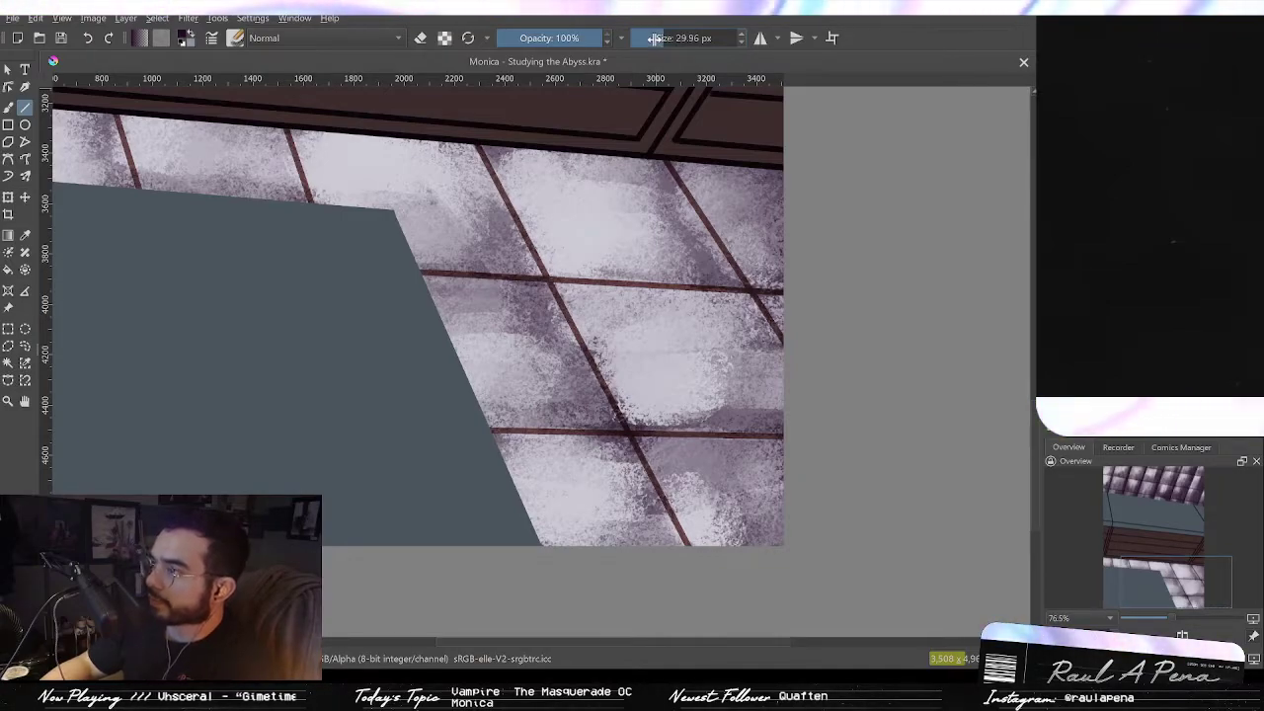
pyautogui.moveTo(654, 39); pyautogui.dragTo(659, 38)
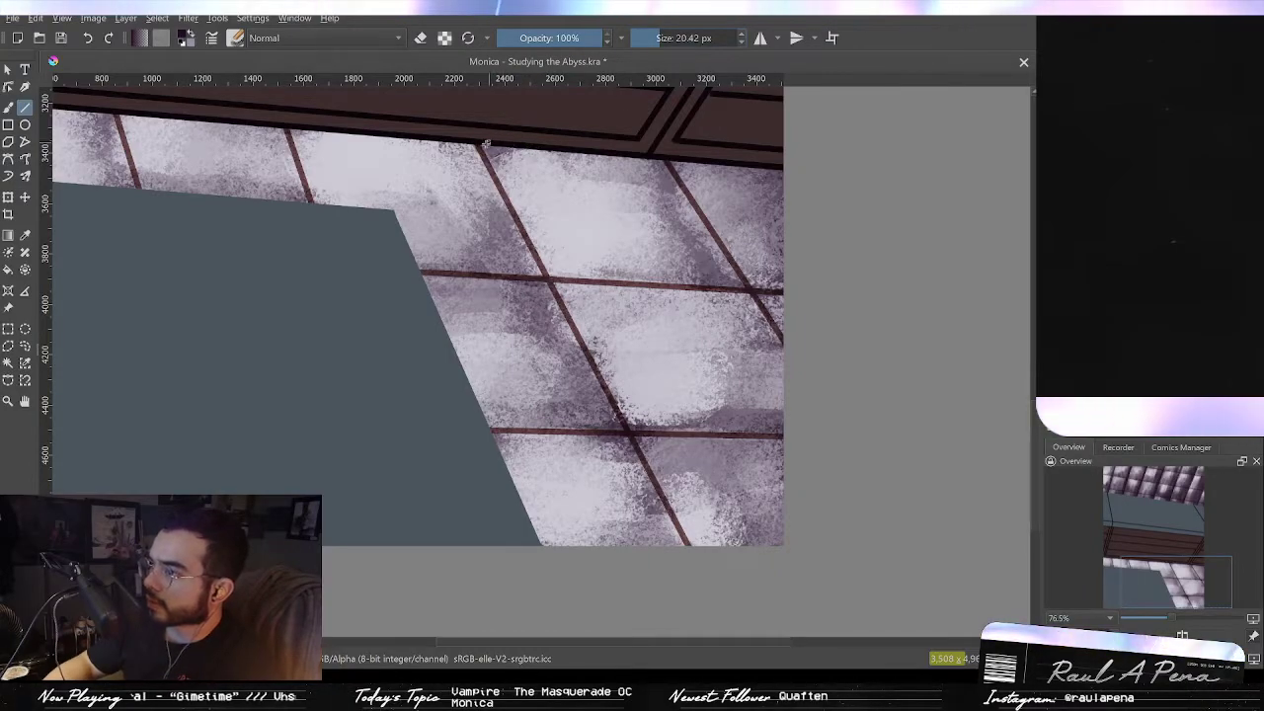
pyautogui.moveTo(702, 546); pyautogui.dragTo(705, 569)
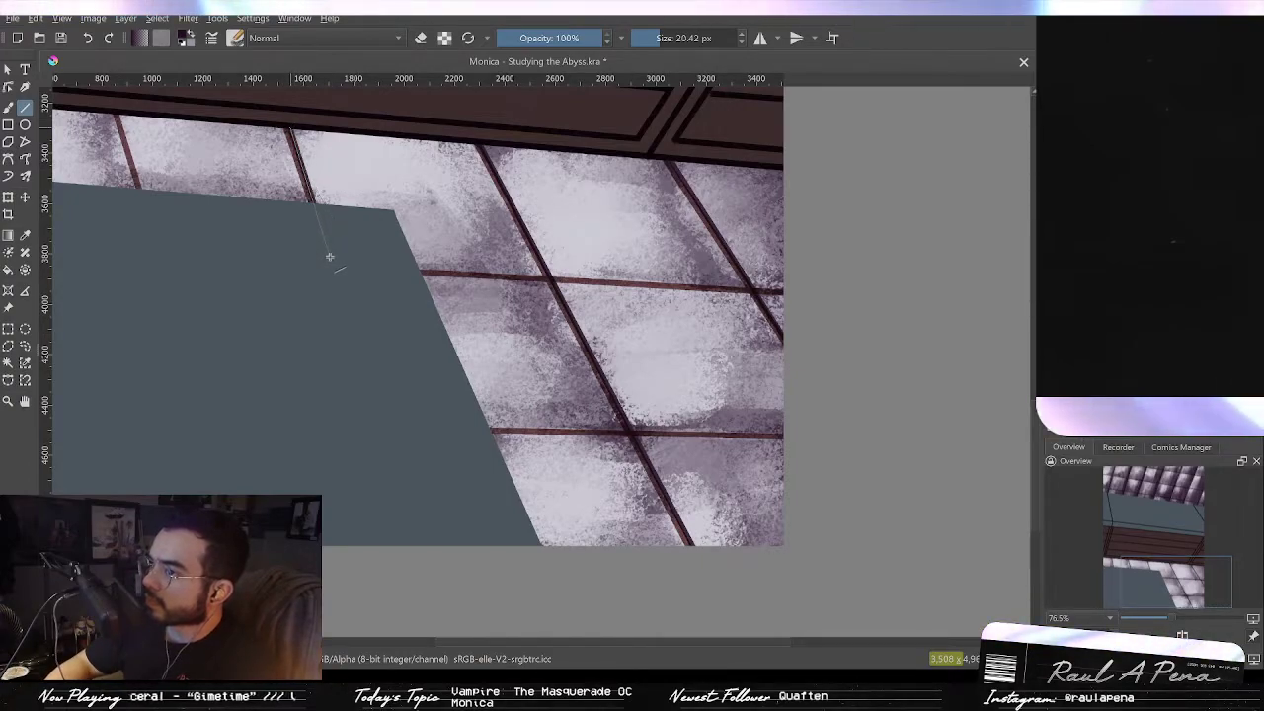
pyautogui.moveTo(328, 242); pyautogui.dragTo(547, 325)
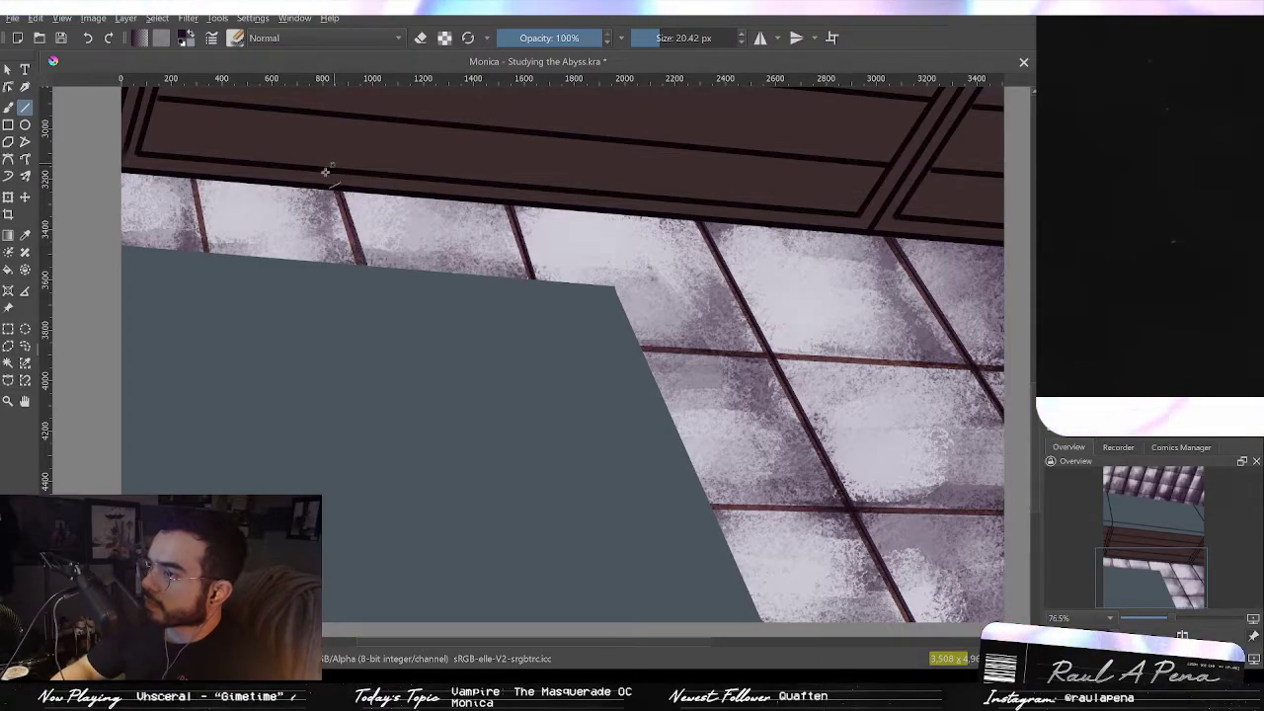
pyautogui.moveTo(494, 333); pyautogui.dragTo(347, 285)
pyautogui.moveTo(490, 300); pyautogui.dragTo(875, 323)
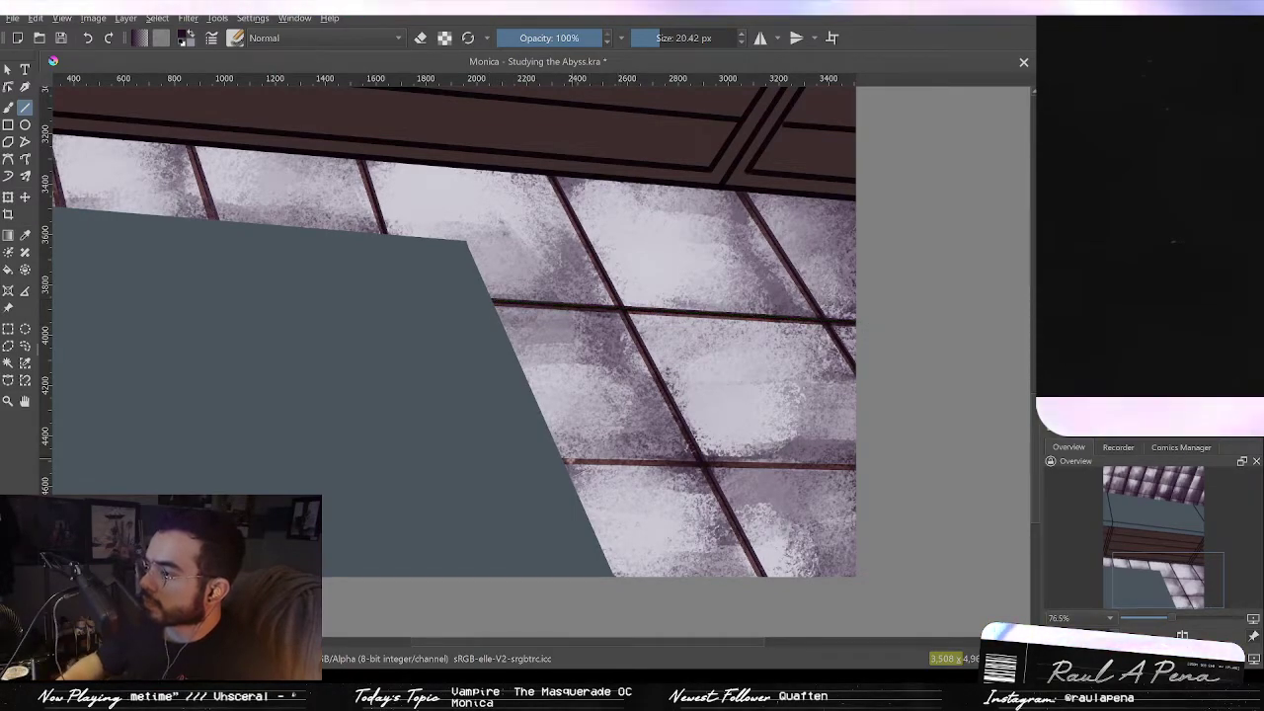
pyautogui.moveTo(895, 468); pyautogui.dragTo(719, 472)
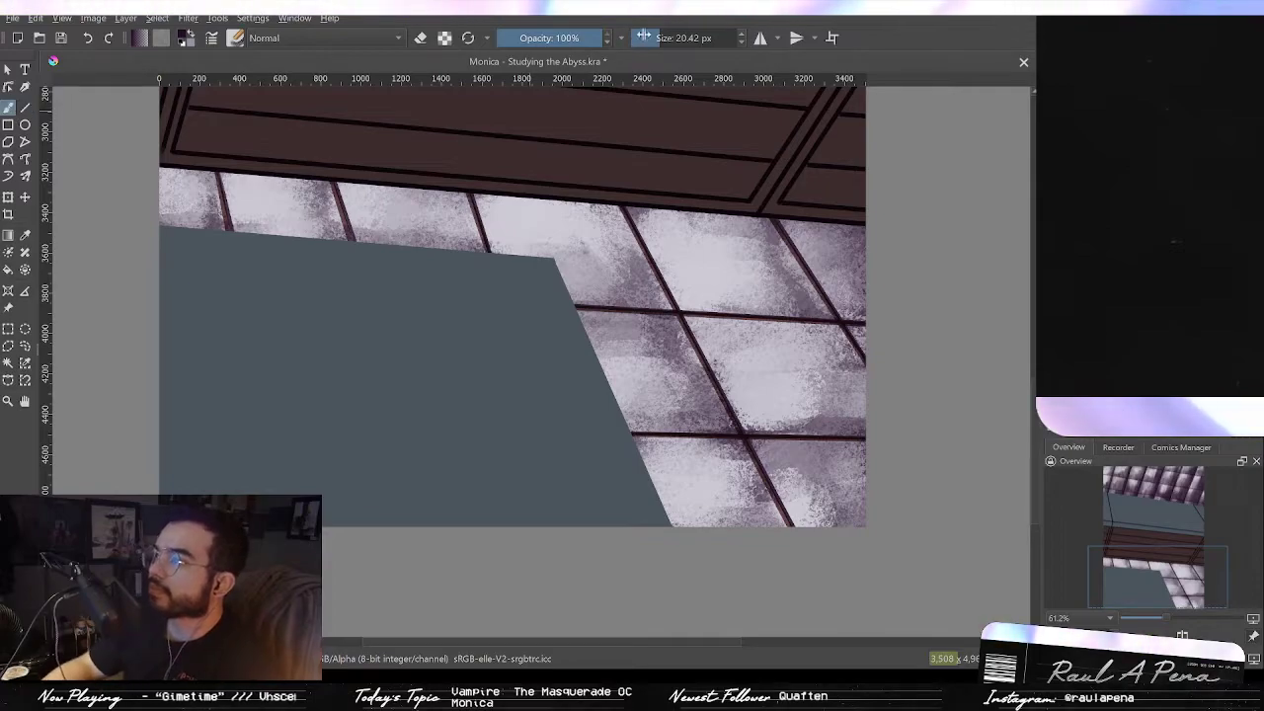
# Step: Switch to the brush at about 93 px and paint dark touches into the lower window's panes
pyautogui.moveTo(700, 303); pyautogui.dragTo(679, 331)
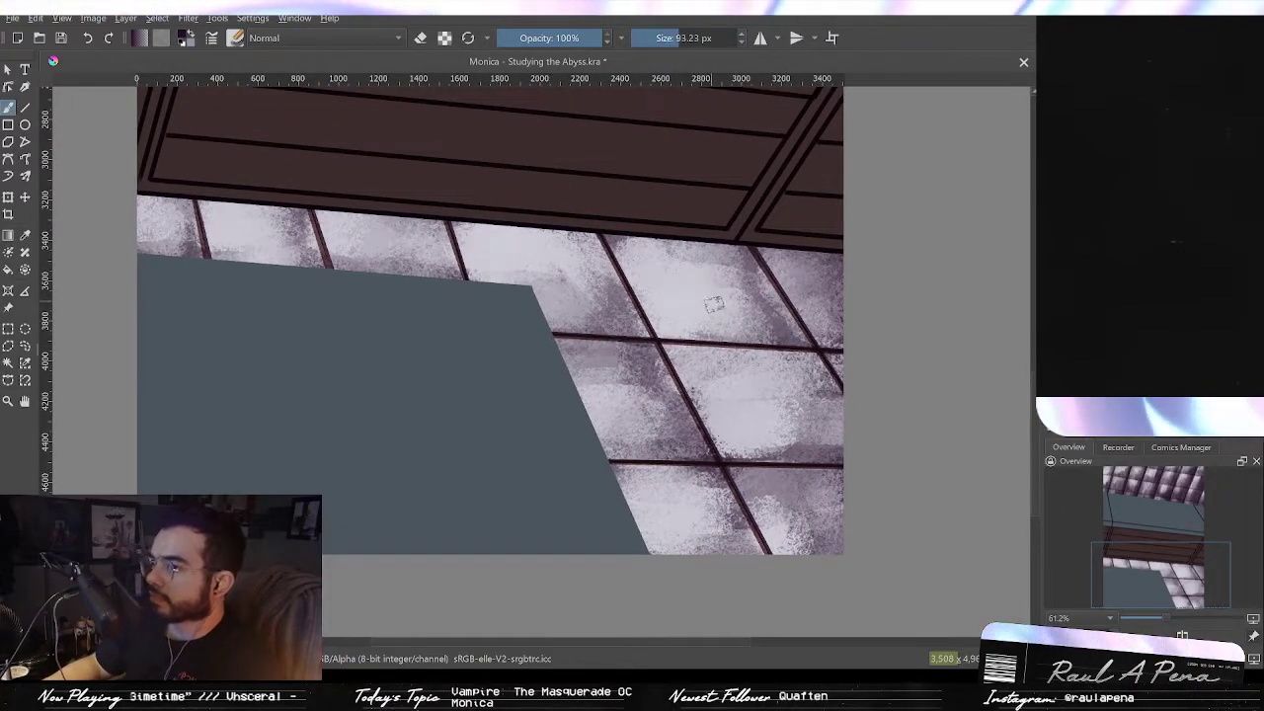
pyautogui.moveTo(755, 395); pyautogui.dragTo(776, 426)
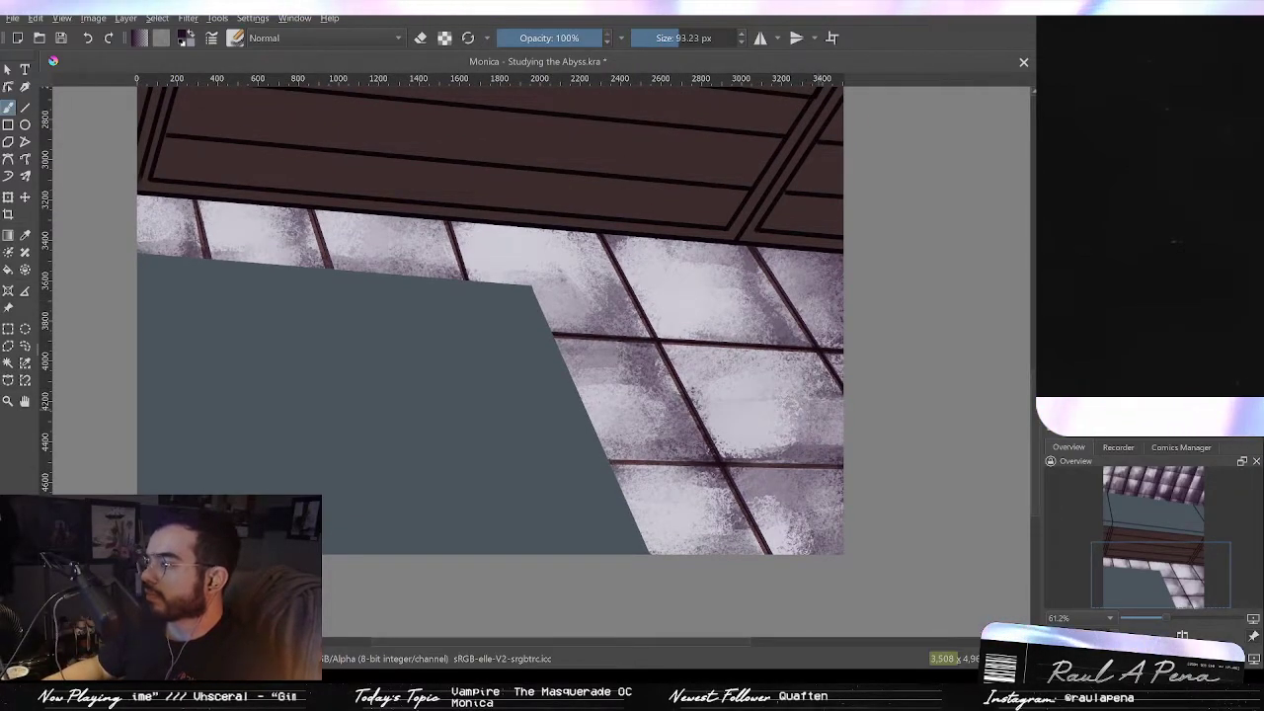
pyautogui.moveTo(819, 273); pyautogui.dragTo(820, 355)
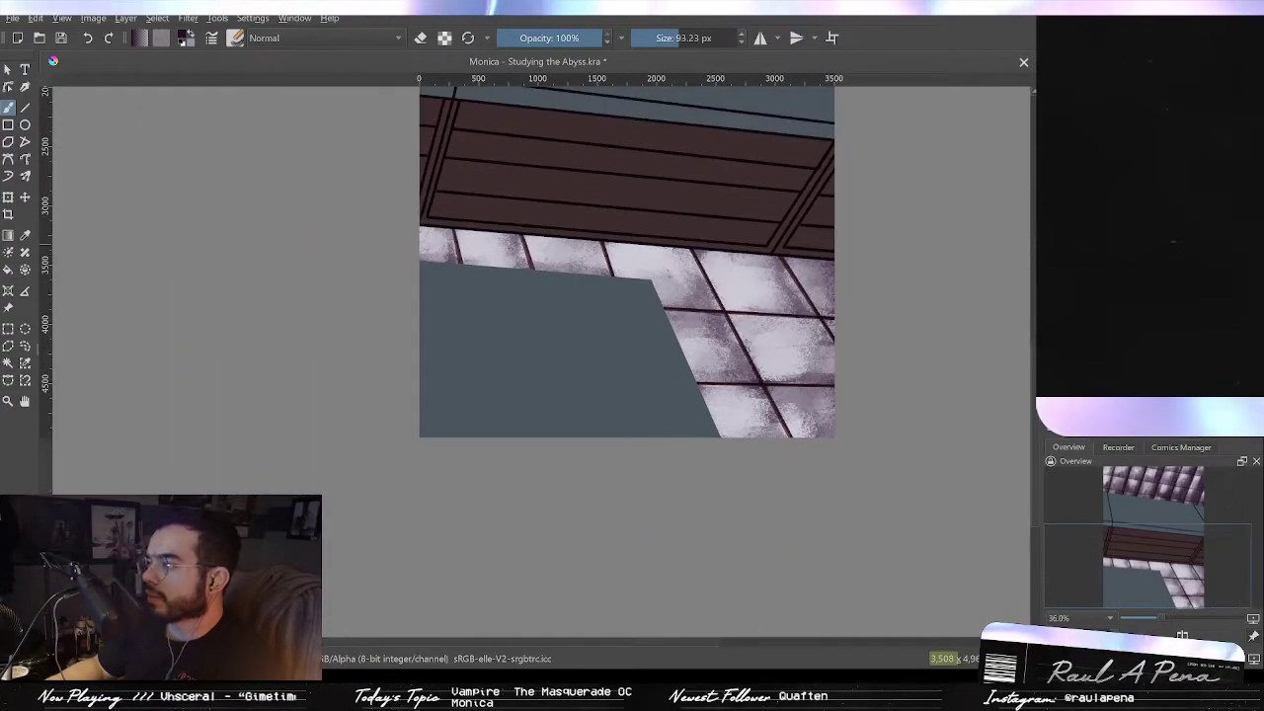
pyautogui.moveTo(864, 211); pyautogui.dragTo(781, 388)
pyautogui.moveTo(817, 322); pyautogui.dragTo(813, 393)
pyautogui.moveTo(798, 366); pyautogui.dragTo(801, 380)
pyautogui.moveTo(787, 320); pyautogui.dragTo(804, 295)
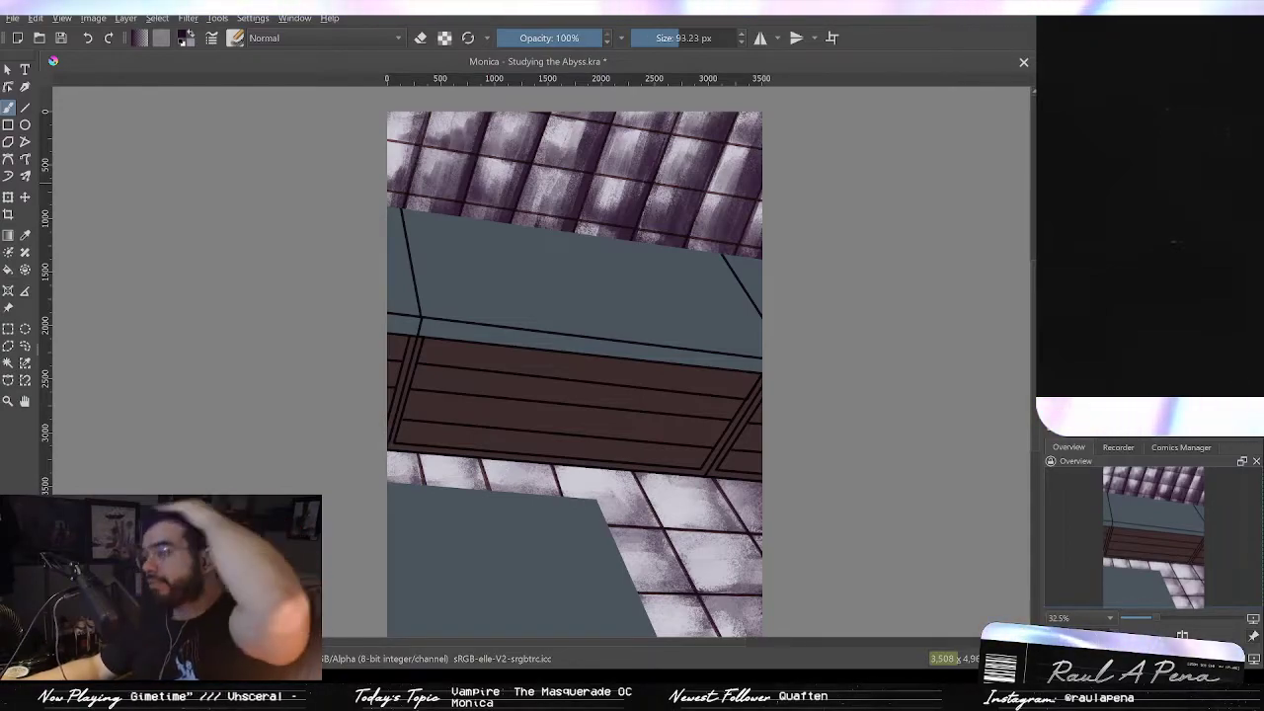
# Step: Turn on erase mode, enlarge the eraser to 1000 px, and erase the skylight panes lighter
pyautogui.moveTo(605, 196); pyautogui.dragTo(665, 95)
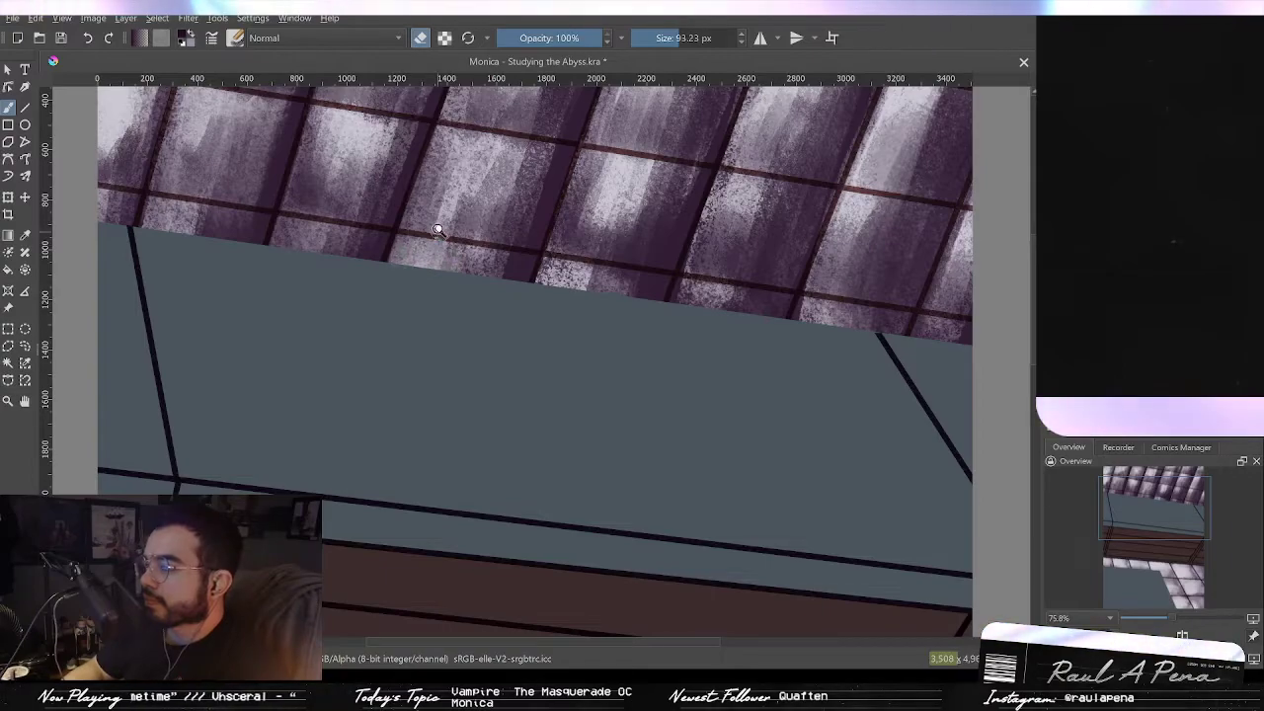
pyautogui.scroll(-2, 443, 235)
pyautogui.moveTo(409, 228); pyautogui.dragTo(474, 228)
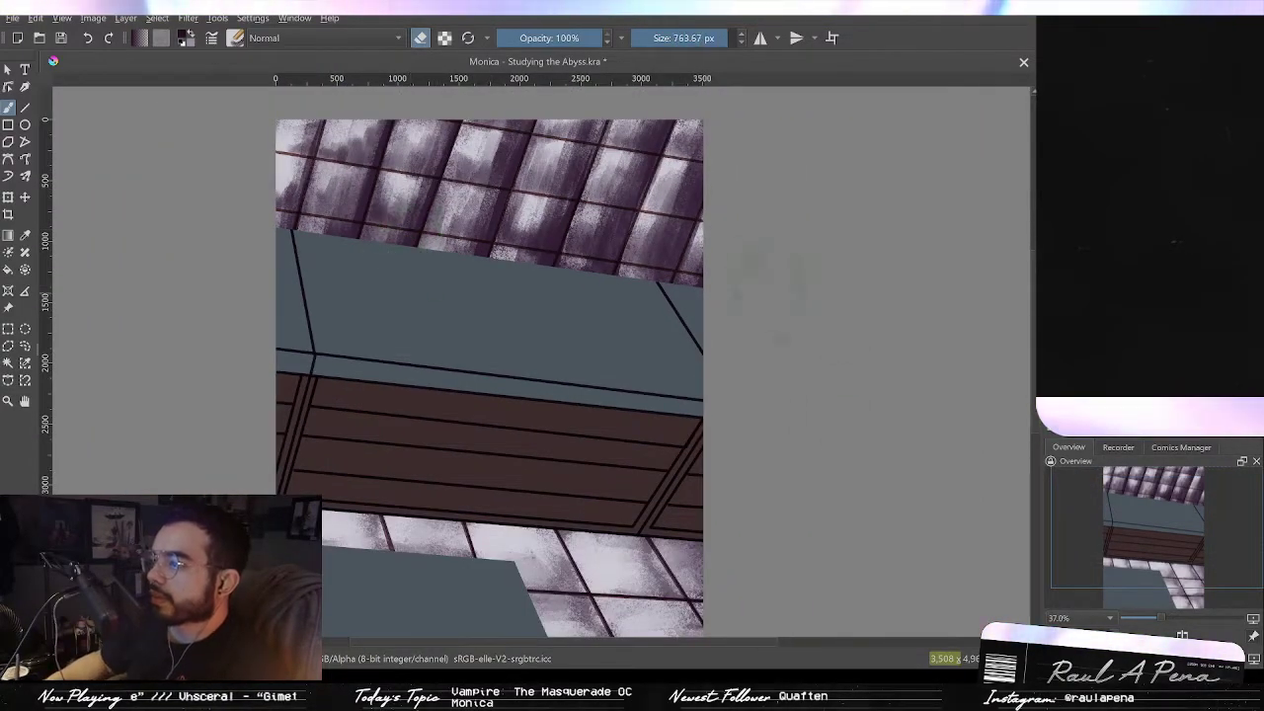
pyautogui.moveTo(785, 296); pyautogui.dragTo(889, 321)
pyautogui.moveTo(667, 232)
pyautogui.mouseDown()
pyautogui.moveTo(539, 225)
pyautogui.moveTo(735, 163)
pyautogui.moveTo(292, 210)
pyautogui.moveTo(281, 166)
pyautogui.moveTo(464, 227)
pyautogui.moveTo(383, 220)
pyautogui.moveTo(629, 156)
pyautogui.mouseUp()
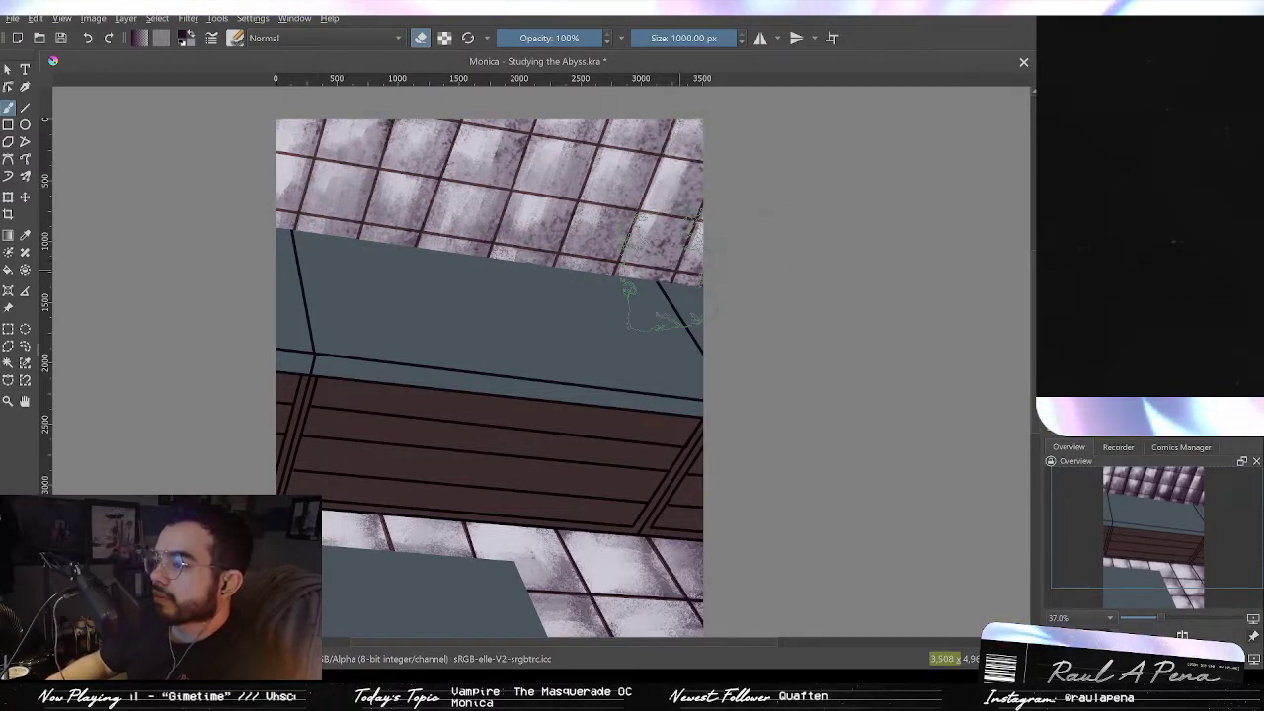
pyautogui.hotkey('ctrl', 'z')
pyautogui.moveTo(249, 134)
pyautogui.mouseDown()
pyautogui.moveTo(324, 158)
pyautogui.moveTo(763, 170)
pyautogui.moveTo(271, 163)
pyautogui.moveTo(603, 232)
pyautogui.moveTo(341, 212)
pyautogui.mouseUp()
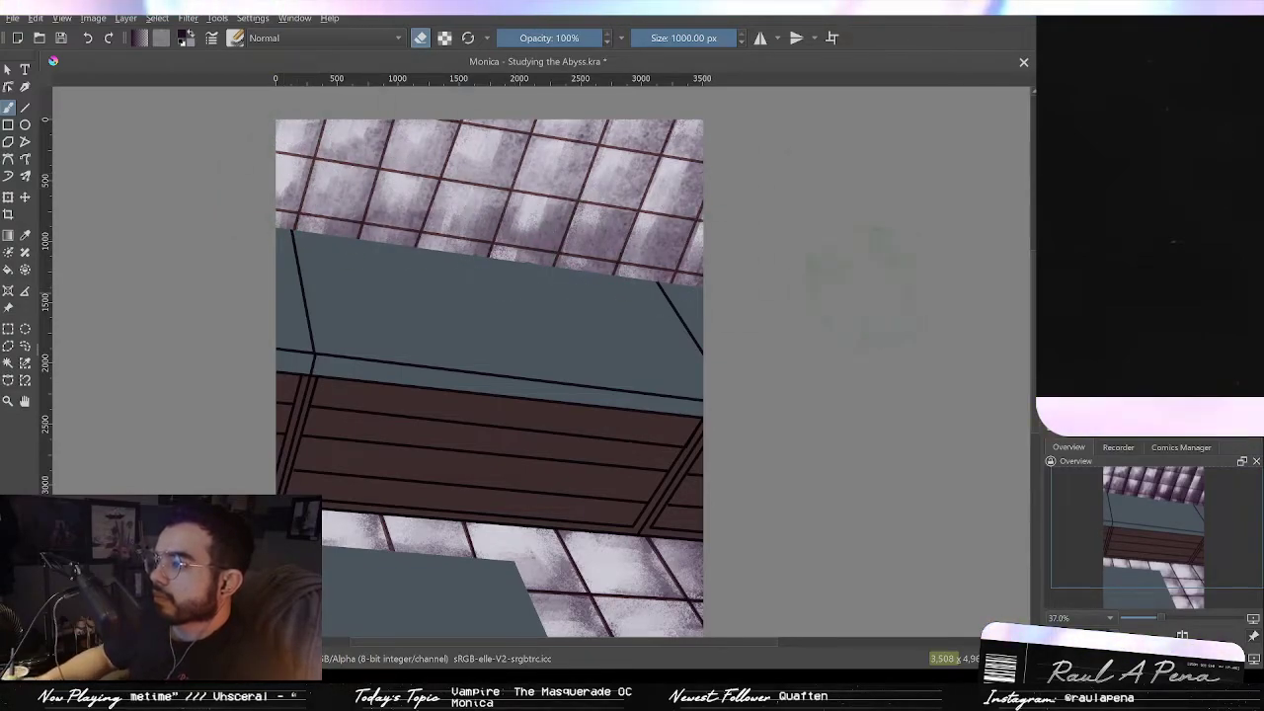
# Step: Undo and redo the recent skylight erasing strokes to step back several erasures
pyautogui.moveTo(808, 294); pyautogui.dragTo(810, 316)
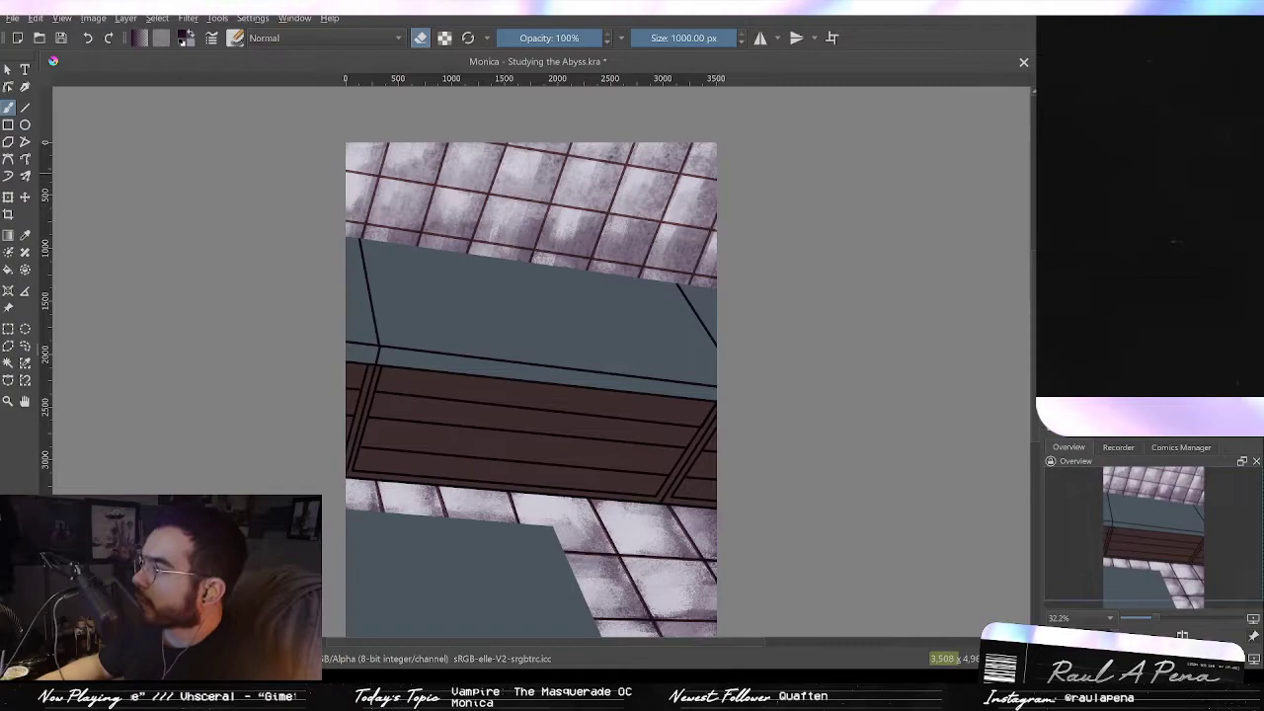
pyautogui.hotkey('ctrl', 'z')
pyautogui.hotkey('ctrl', 'shift', 'z')
pyautogui.hotkey('ctrl', 'z')
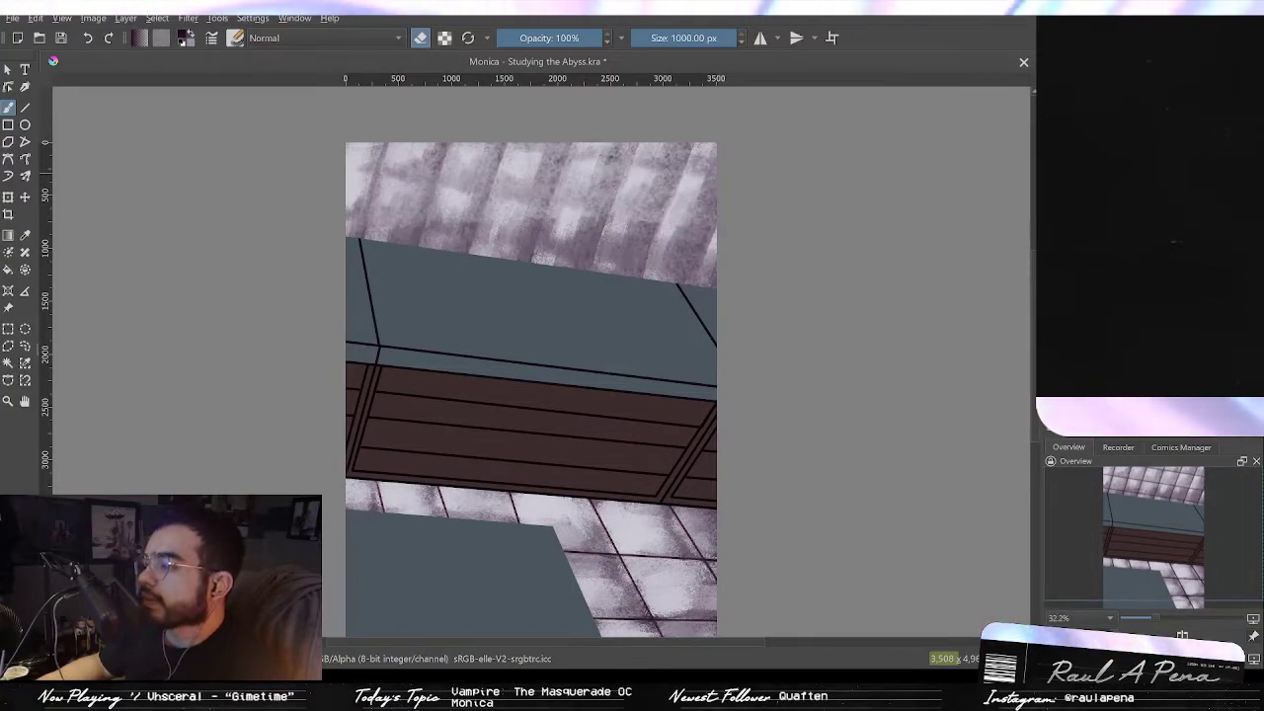
pyautogui.hotkey('ctrl', 'shift', 'z')
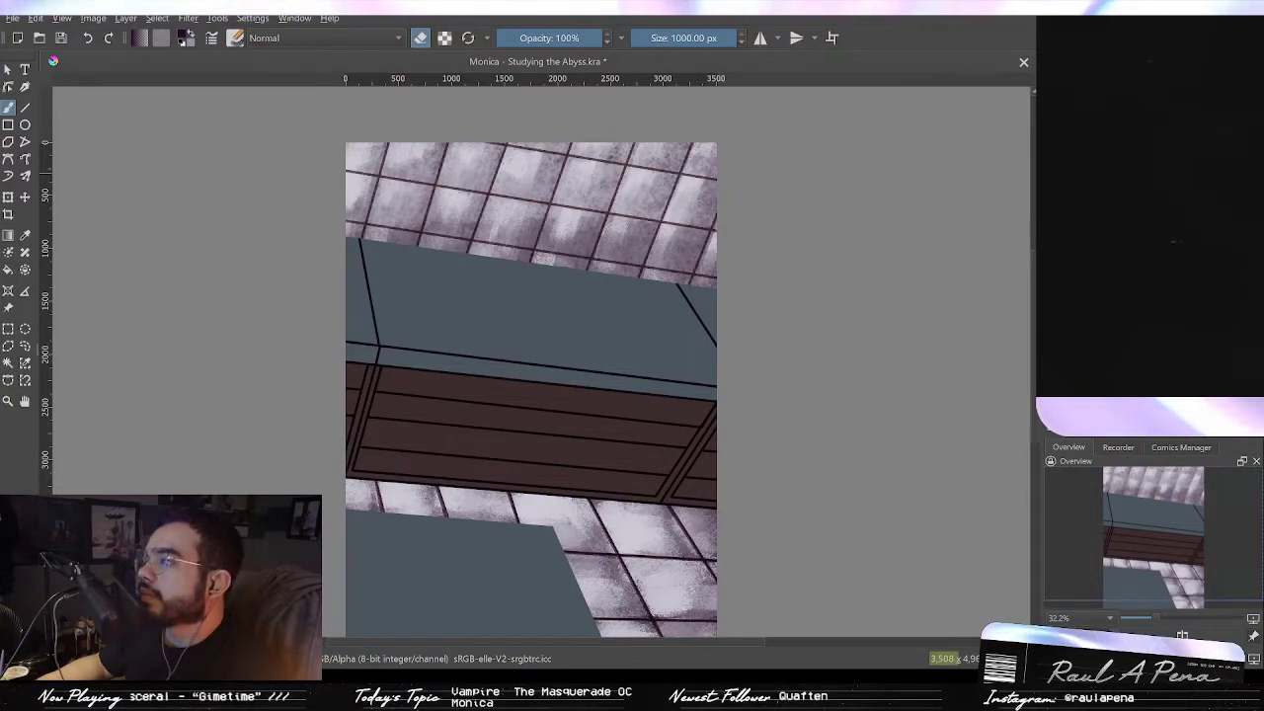
pyautogui.moveTo(725, 246); pyautogui.dragTo(776, 260)
pyautogui.press('2')
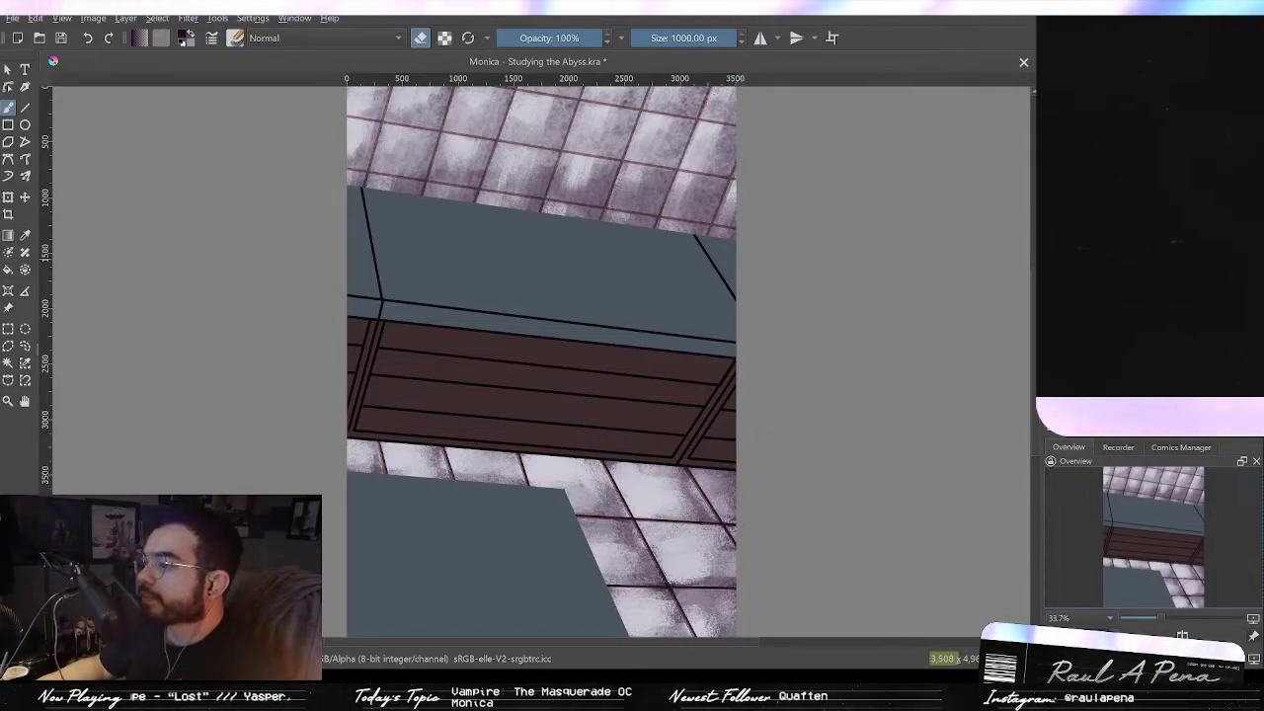
pyautogui.moveTo(966, 252); pyautogui.dragTo(944, 300)
pyautogui.press('2')
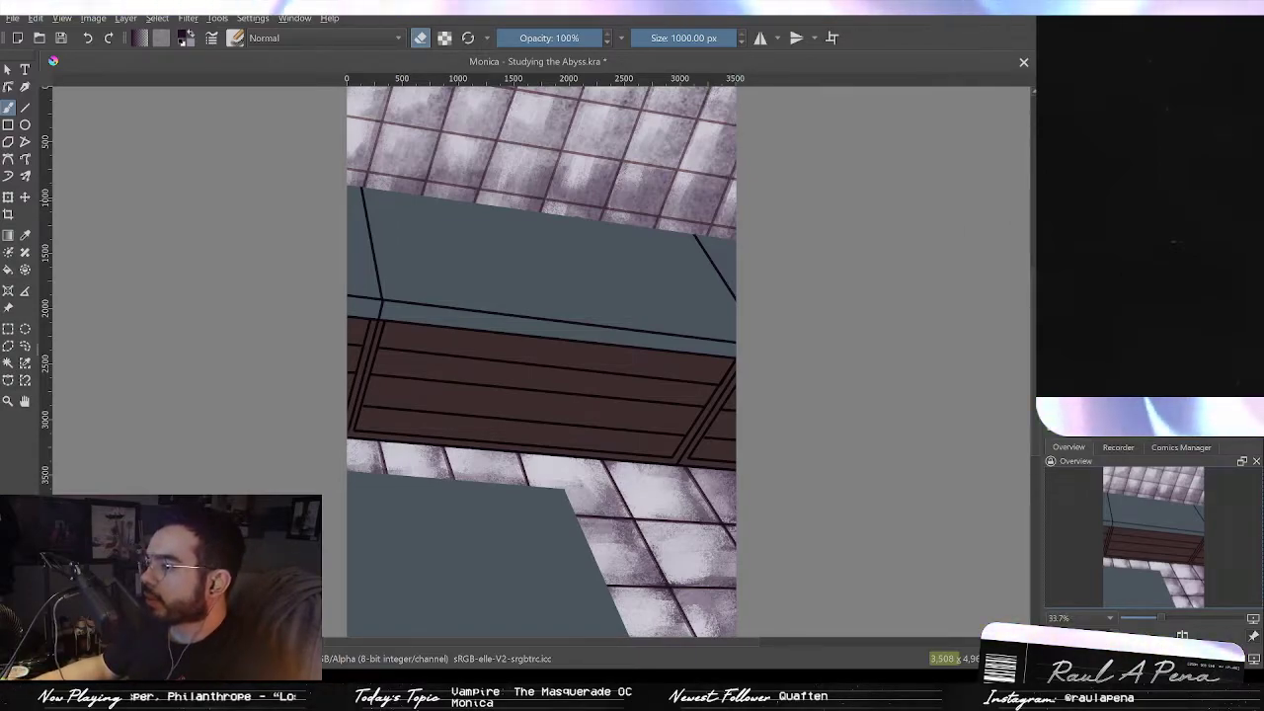
pyautogui.hotkey('ctrl', 'z')
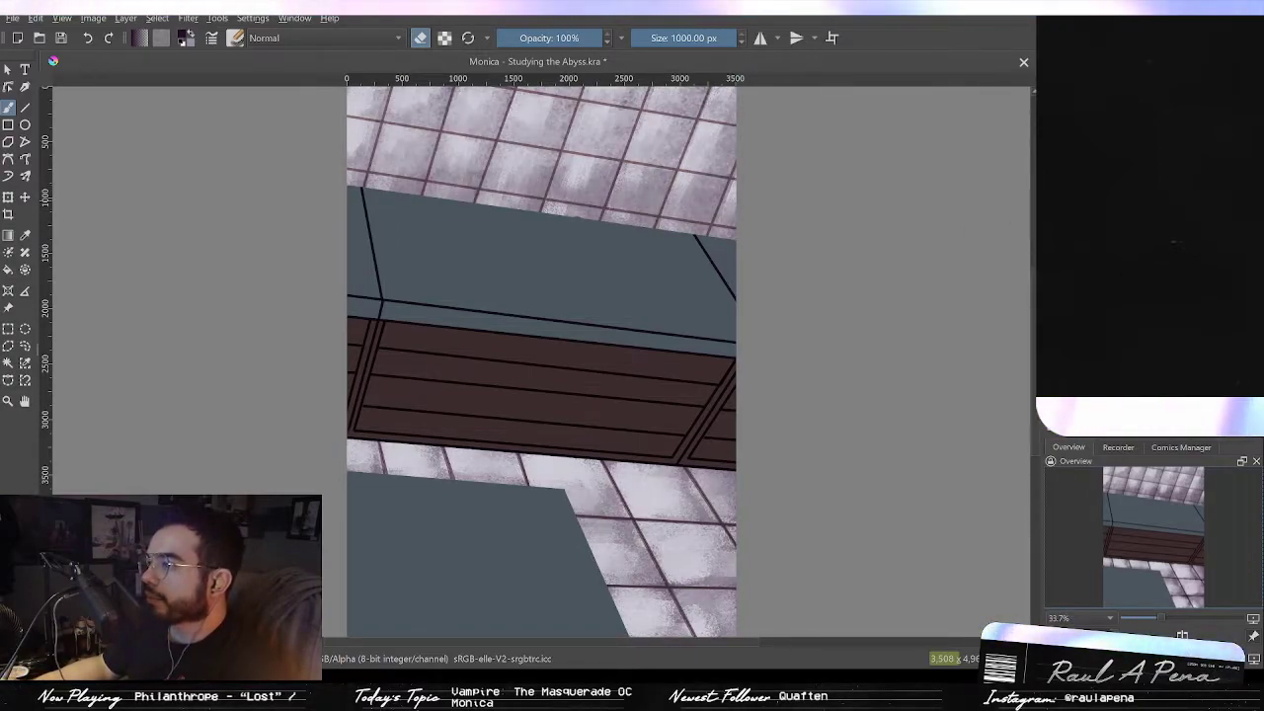
pyautogui.hotkey('ctrl', 'z')
pyautogui.hotkey('ctrl', 'z')
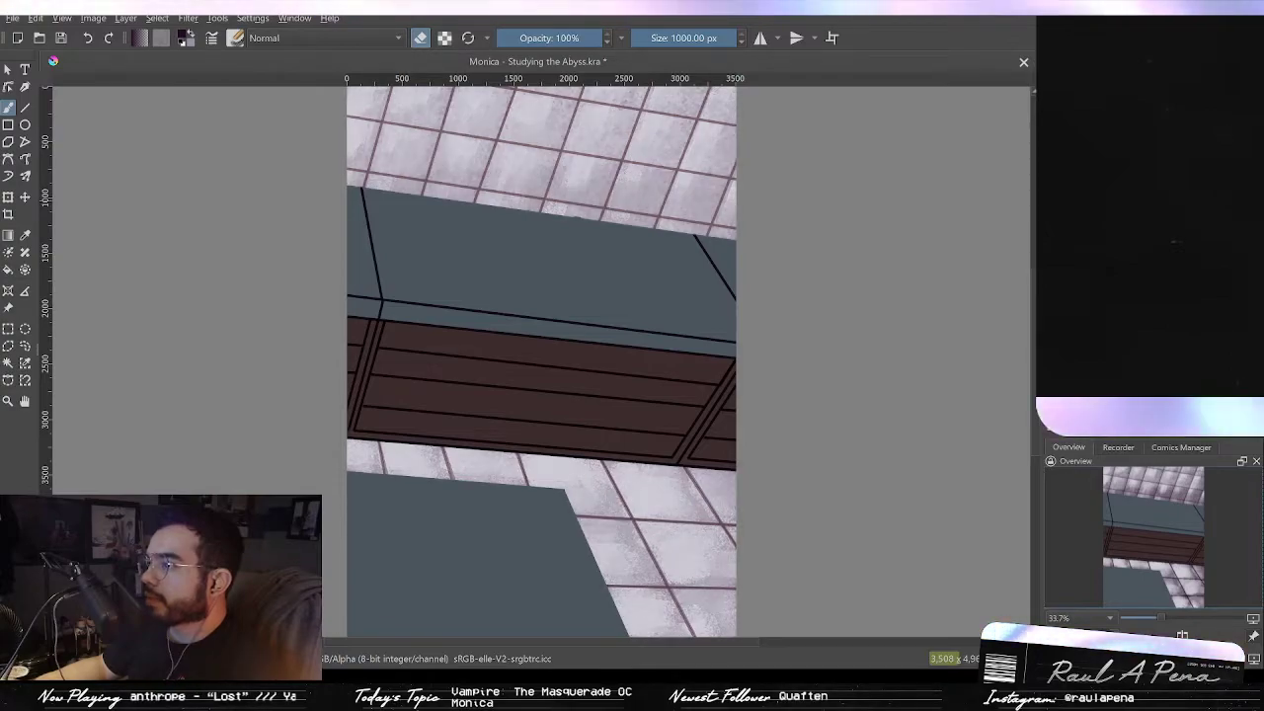
pyautogui.hotkey('ctrl', 'shift', 'z')
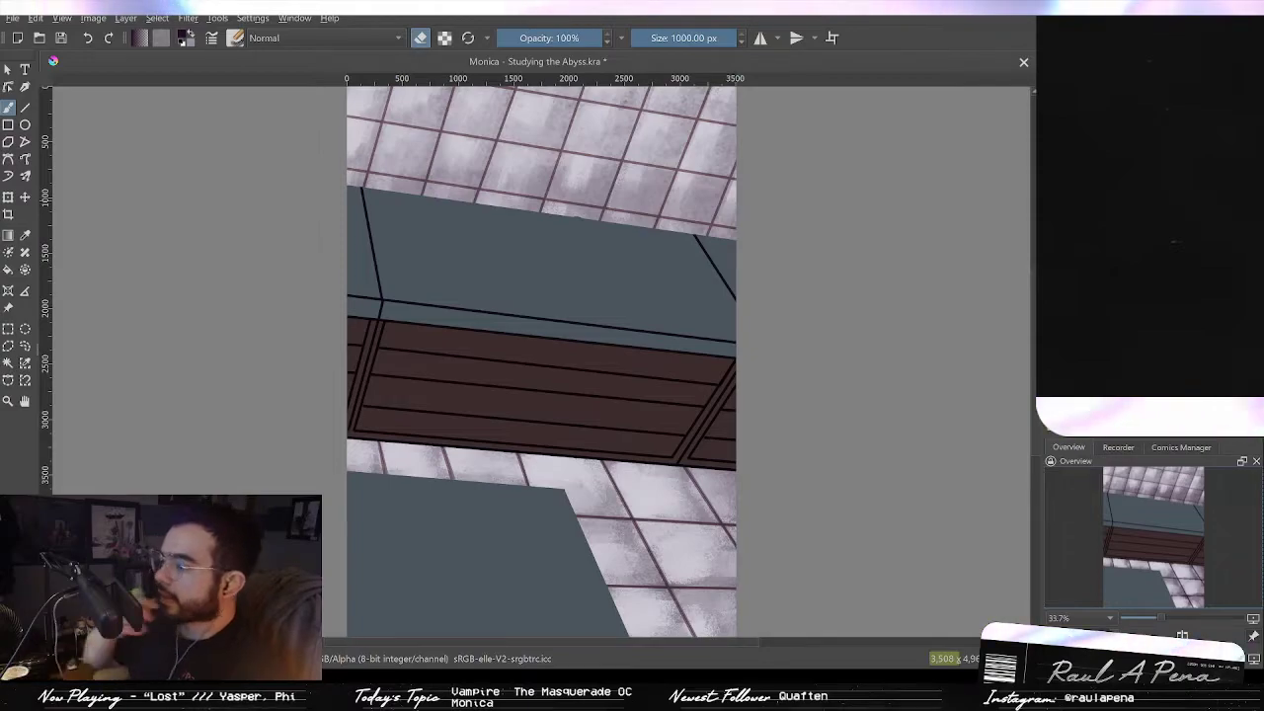
pyautogui.scroll(-1, 789, 423)
pyautogui.hotkey('ctrl', 'z')
pyautogui.press('2')
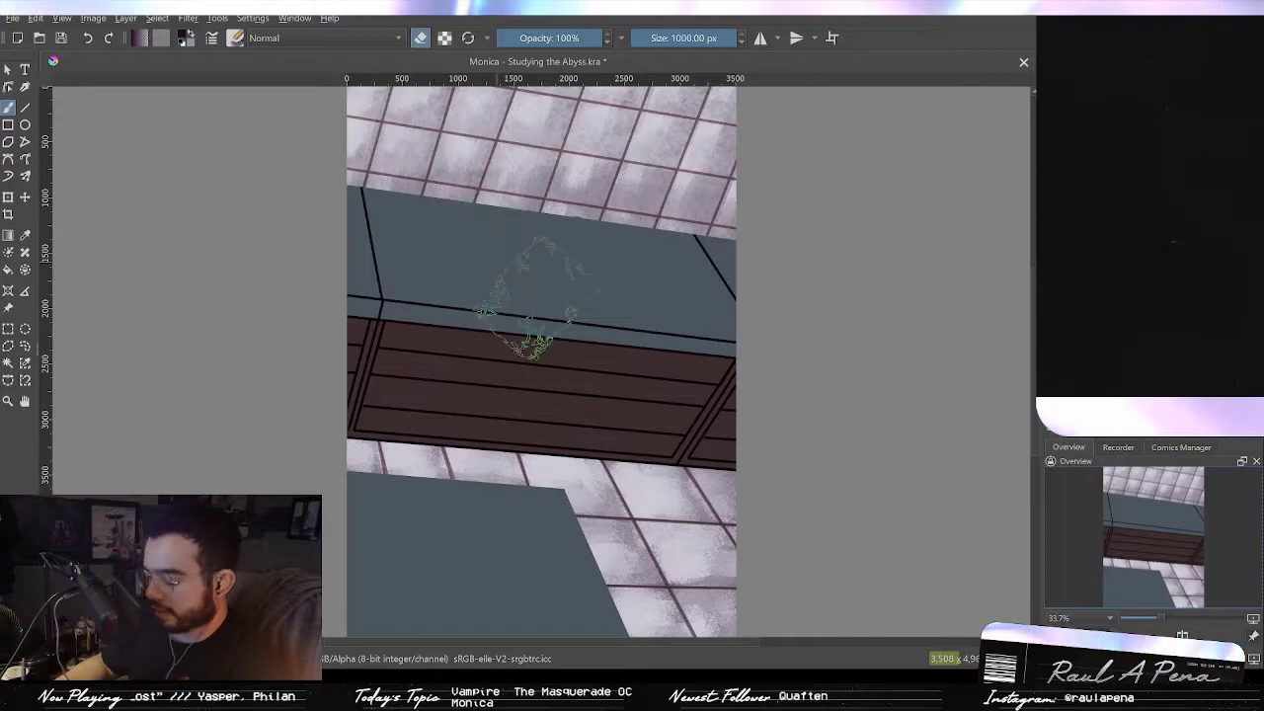
# Step: Paint a dark shadow band along the top edge of the brown beam with a brush about 171 px
pyautogui.moveTo(538, 300)
pyautogui.keyDown('shift'); pyautogui.mouseDown()
pyautogui.moveTo(389, 242)
pyautogui.moveTo(479, 223)
pyautogui.moveTo(356, 269)
pyautogui.moveTo(724, 336)
pyautogui.mouseUp(); pyautogui.keyUp('shift')
pyautogui.hotkey('ctrl', 'z')
pyautogui.moveTo(367, 284); pyautogui.dragTo(729, 368)
pyautogui.hotkey('ctrl', 'z')
pyautogui.moveTo(465, 306)
pyautogui.keyDown('ctrl'); pyautogui.mouseDown()
pyautogui.moveTo(506, 269)
pyautogui.moveTo(380, 315)
pyautogui.mouseUp(); pyautogui.keyUp('ctrl')
pyautogui.keyDown('shift'); pyautogui.moveTo(457, 321); pyautogui.dragTo(339, 289); pyautogui.keyUp('shift')
pyautogui.moveTo(211, 291)
pyautogui.mouseDown()
pyautogui.moveTo(967, 430)
pyautogui.moveTo(891, 373)
pyautogui.moveTo(958, 403)
pyautogui.moveTo(840, 372)
pyautogui.moveTo(970, 394)
pyautogui.moveTo(629, 340)
pyautogui.moveTo(706, 370)
pyautogui.moveTo(696, 369)
pyautogui.moveTo(411, 319)
pyautogui.moveTo(466, 323)
pyautogui.moveTo(290, 311)
pyautogui.moveTo(402, 321)
pyautogui.moveTo(263, 295)
pyautogui.moveTo(406, 313)
pyautogui.moveTo(309, 325)
pyautogui.moveTo(411, 333)
pyautogui.mouseUp()
pyautogui.hotkey('ctrl', 'z')
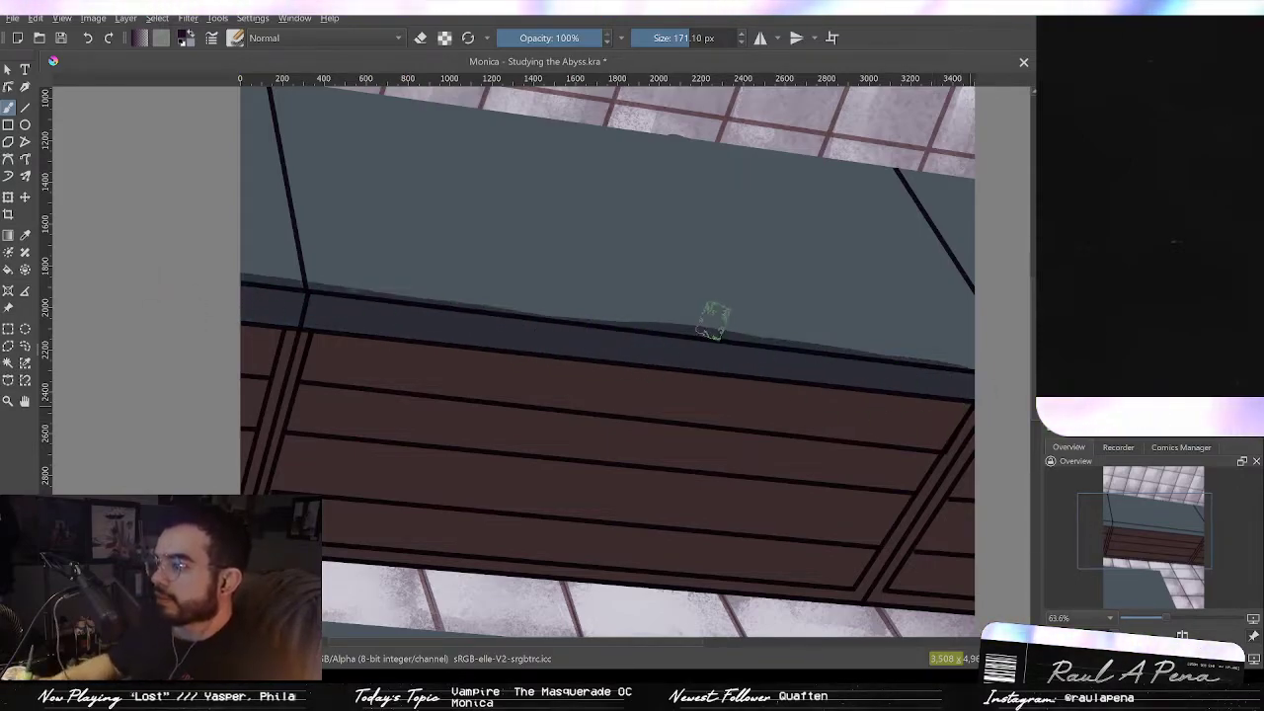
# Step: Try drawing a straight line along the upper edge of the dark band with the Line tool
pyautogui.click(26, 108)
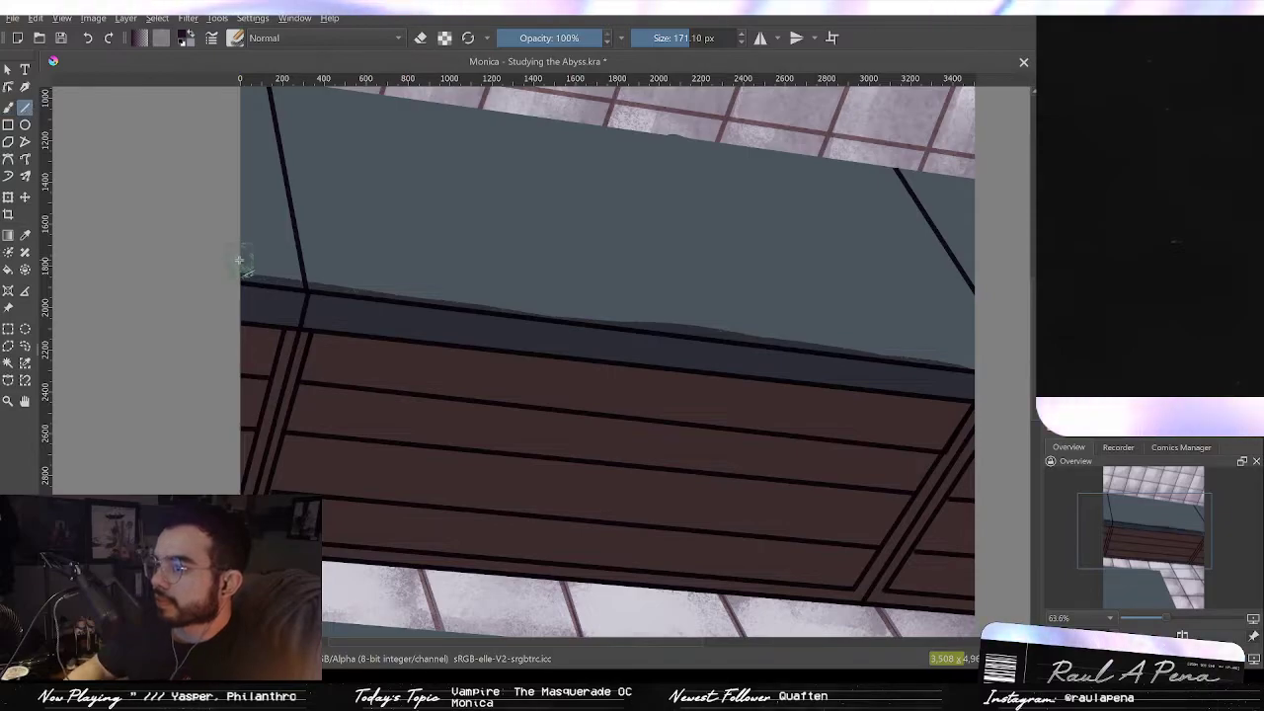
pyautogui.moveTo(242, 269); pyautogui.dragTo(748, 326)
pyautogui.moveTo(992, 361); pyautogui.dragTo(991, 362)
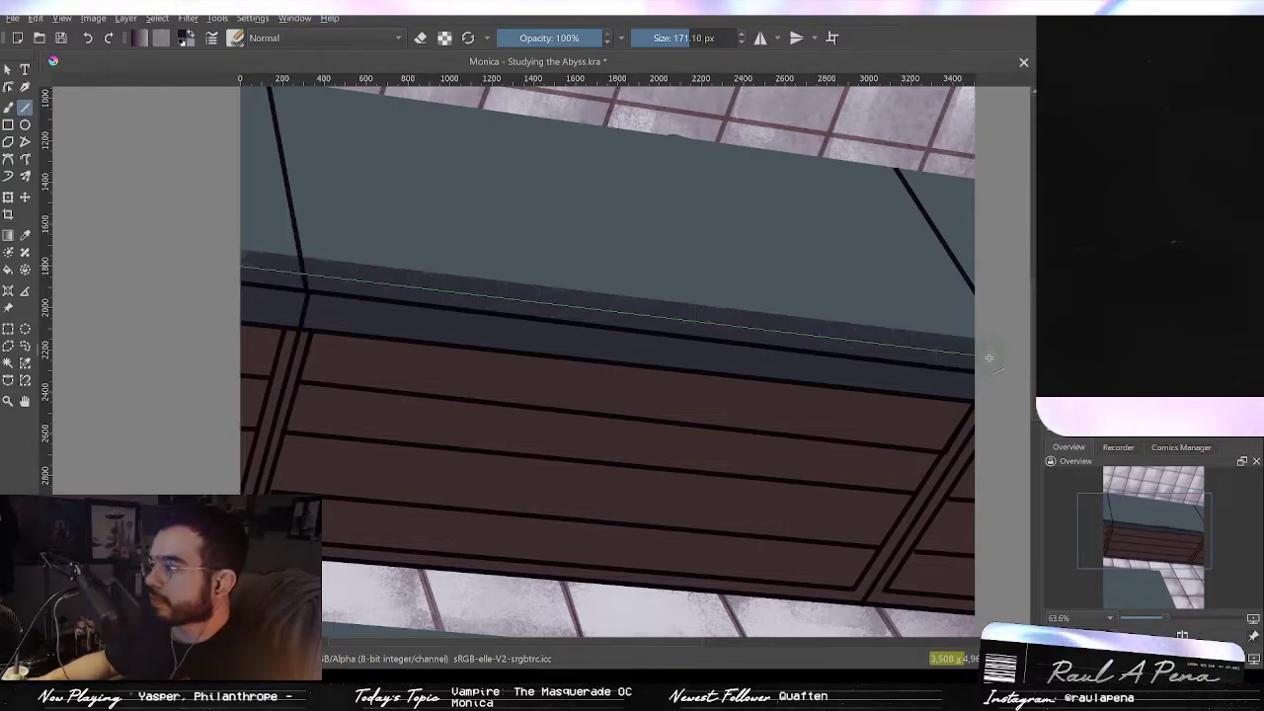
pyautogui.hotkey('ctrl', 'z')
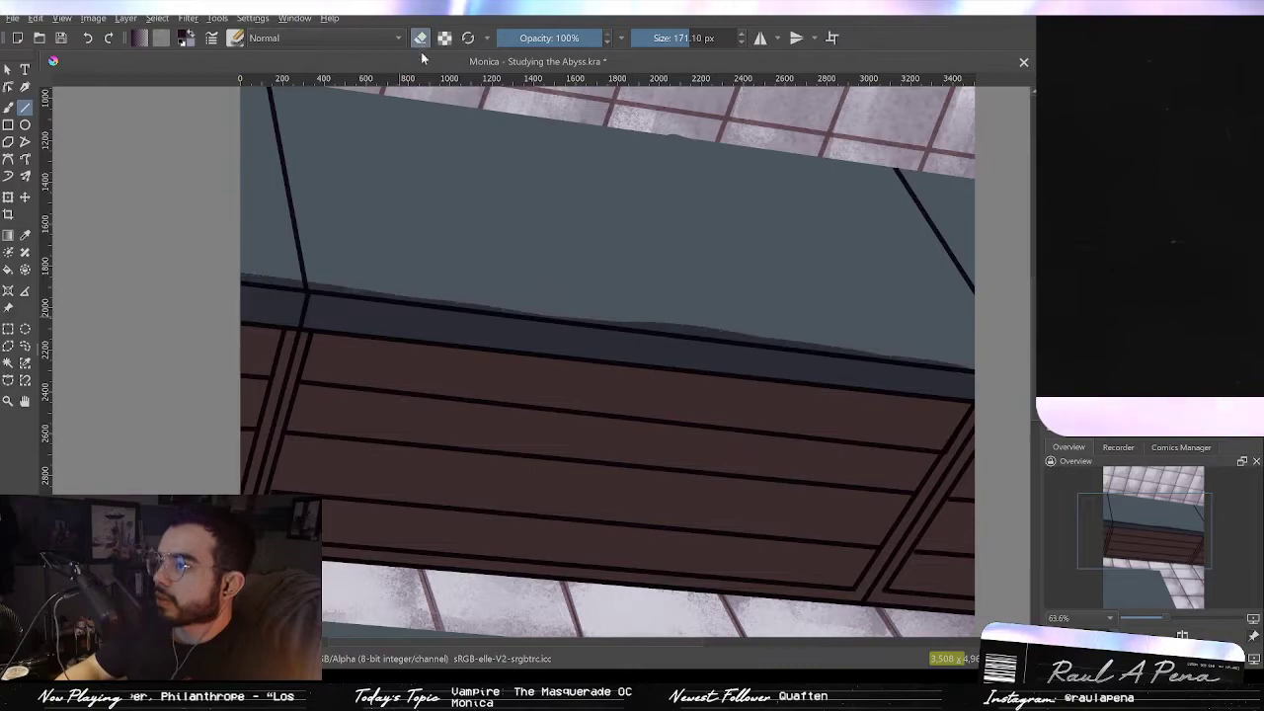
# Step: Try erasing a straight line along the dark band's upper edge with the Line tool in erase mode
pyautogui.click(420, 38)
pyautogui.moveTo(371, 273); pyautogui.dragTo(980, 357)
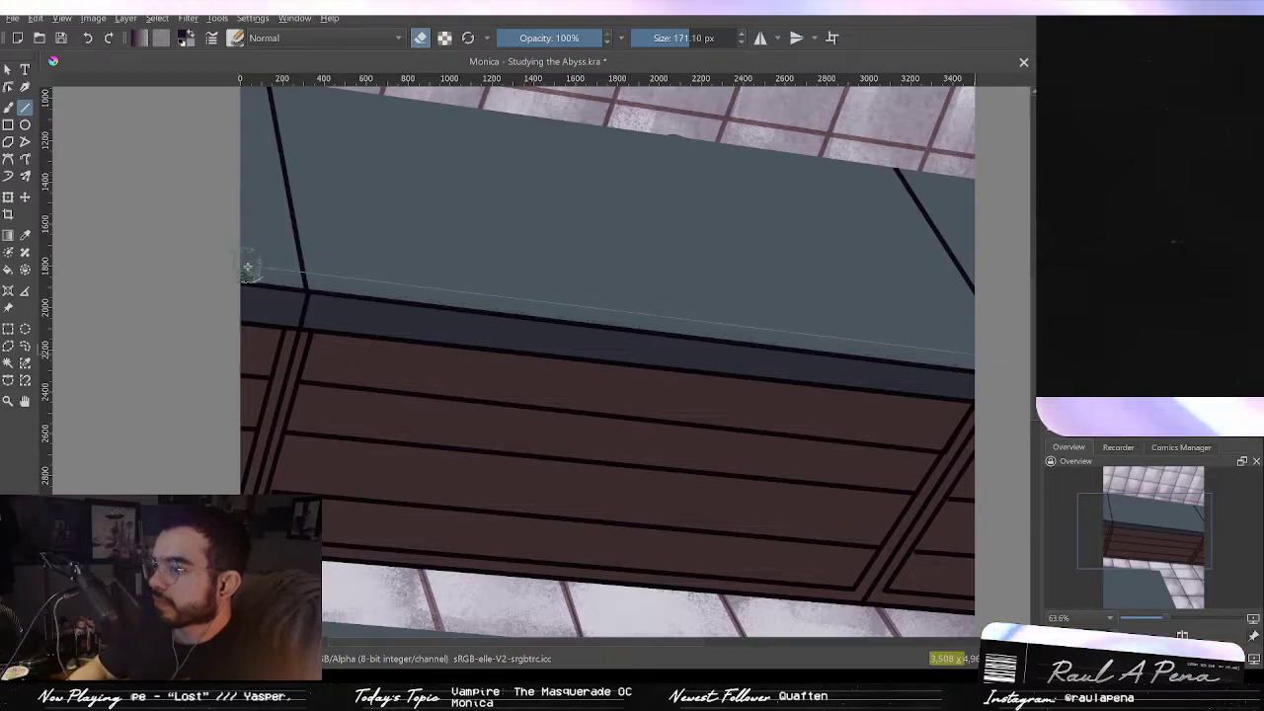
pyautogui.moveTo(620, 238); pyautogui.dragTo(607, 302)
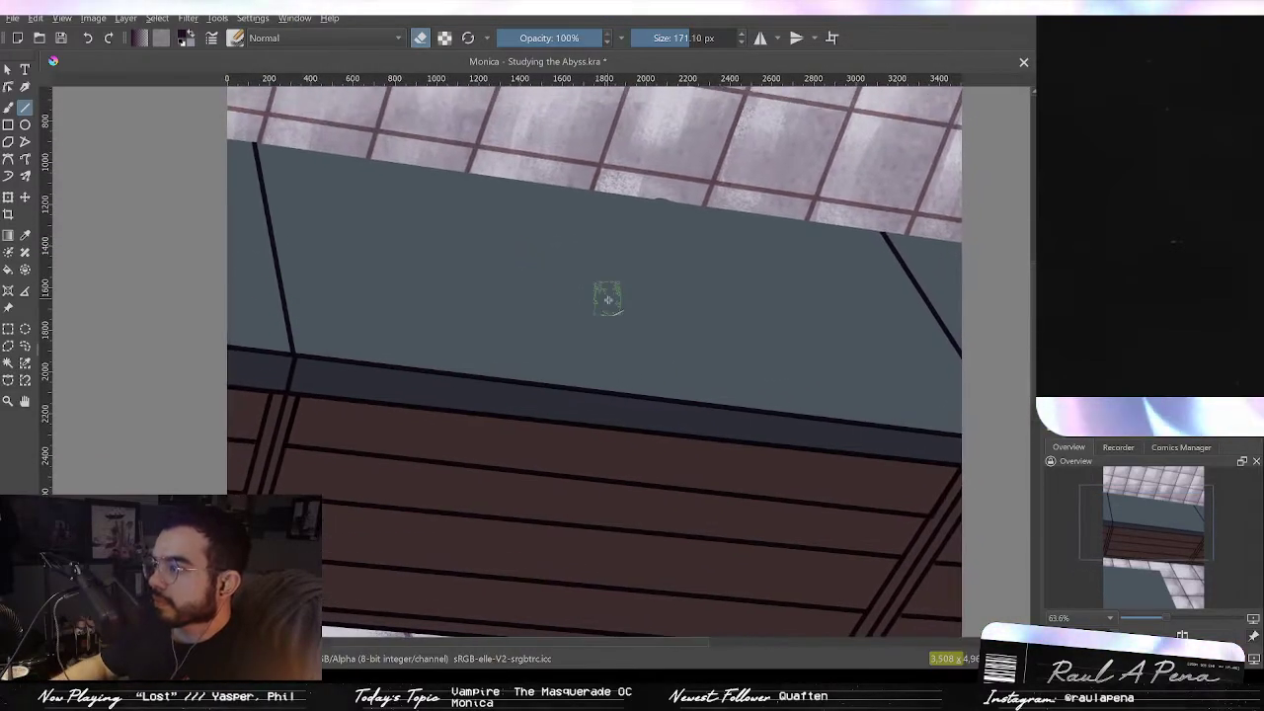
pyautogui.click(423, 38)
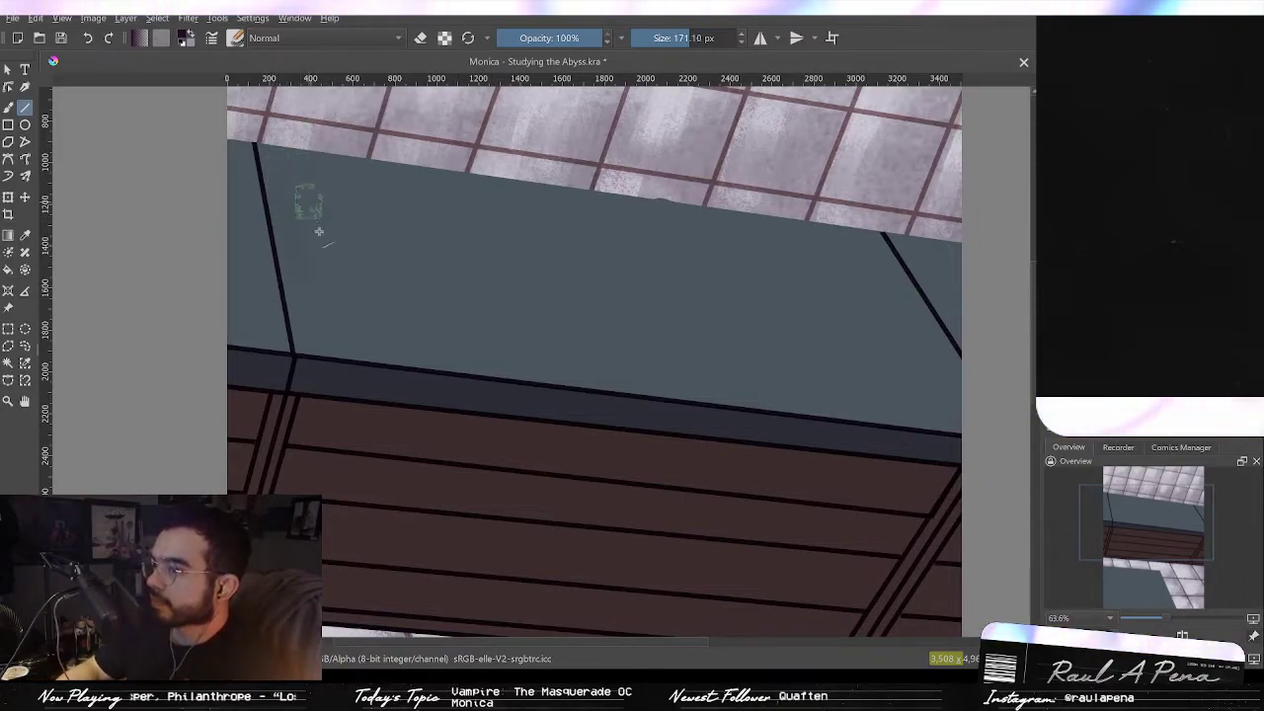
pyautogui.click(10, 107)
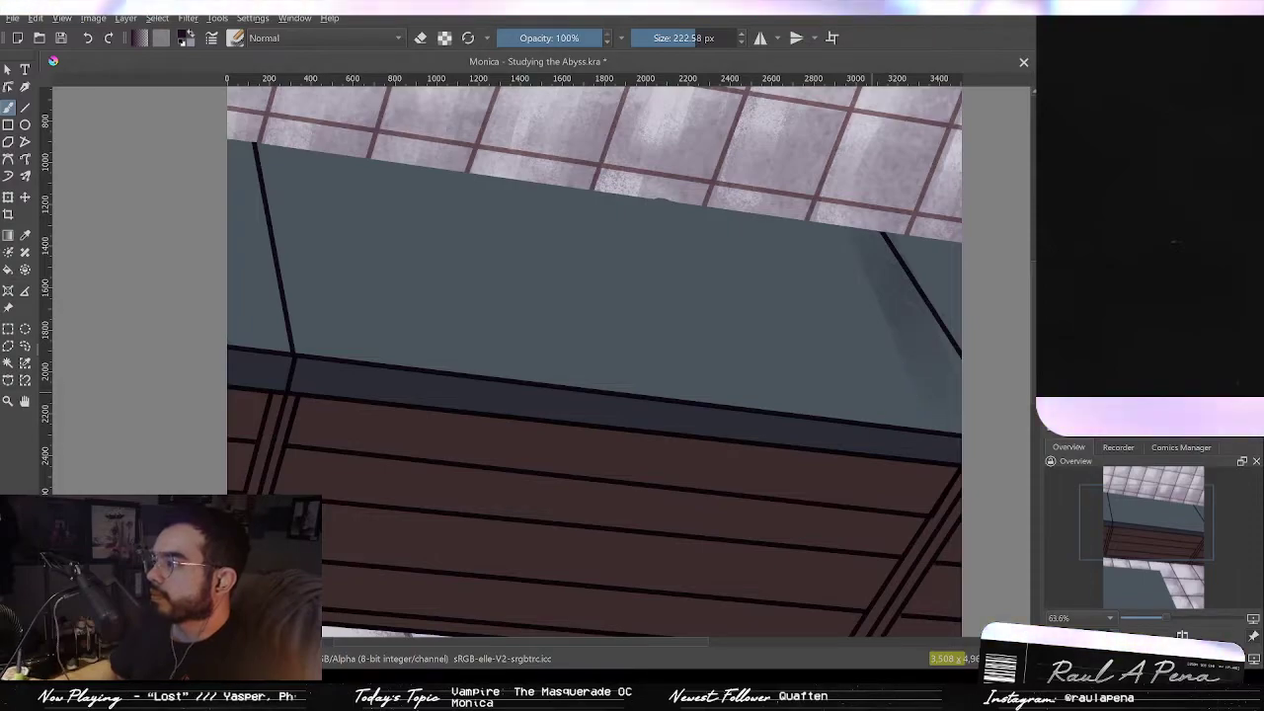
pyautogui.hotkey('ctrl', 'z')
# Step: Enlarge the brush to about 868 px and texture the grey beam face with darker strokes
pyautogui.moveTo(912, 358); pyautogui.dragTo(956, 358)
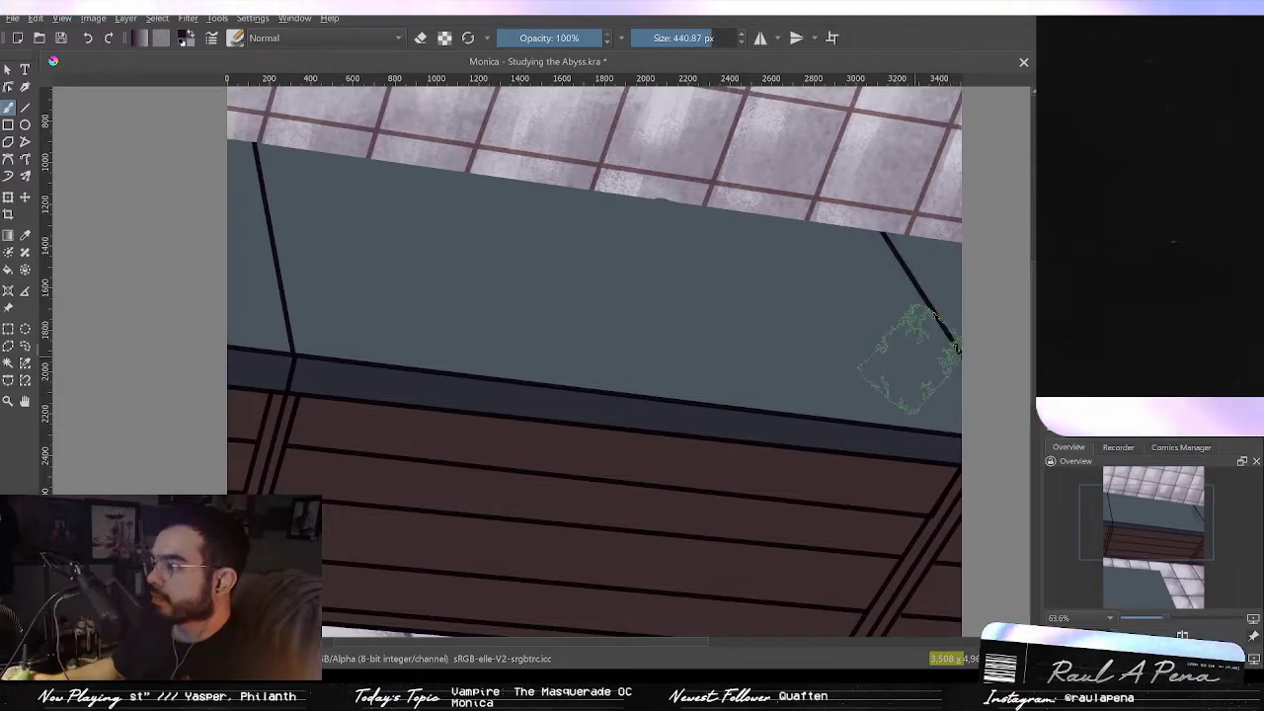
pyautogui.moveTo(804, 411)
pyautogui.mouseDown()
pyautogui.moveTo(701, 385)
pyautogui.moveTo(933, 466)
pyautogui.moveTo(909, 366)
pyautogui.moveTo(750, 341)
pyautogui.mouseUp()
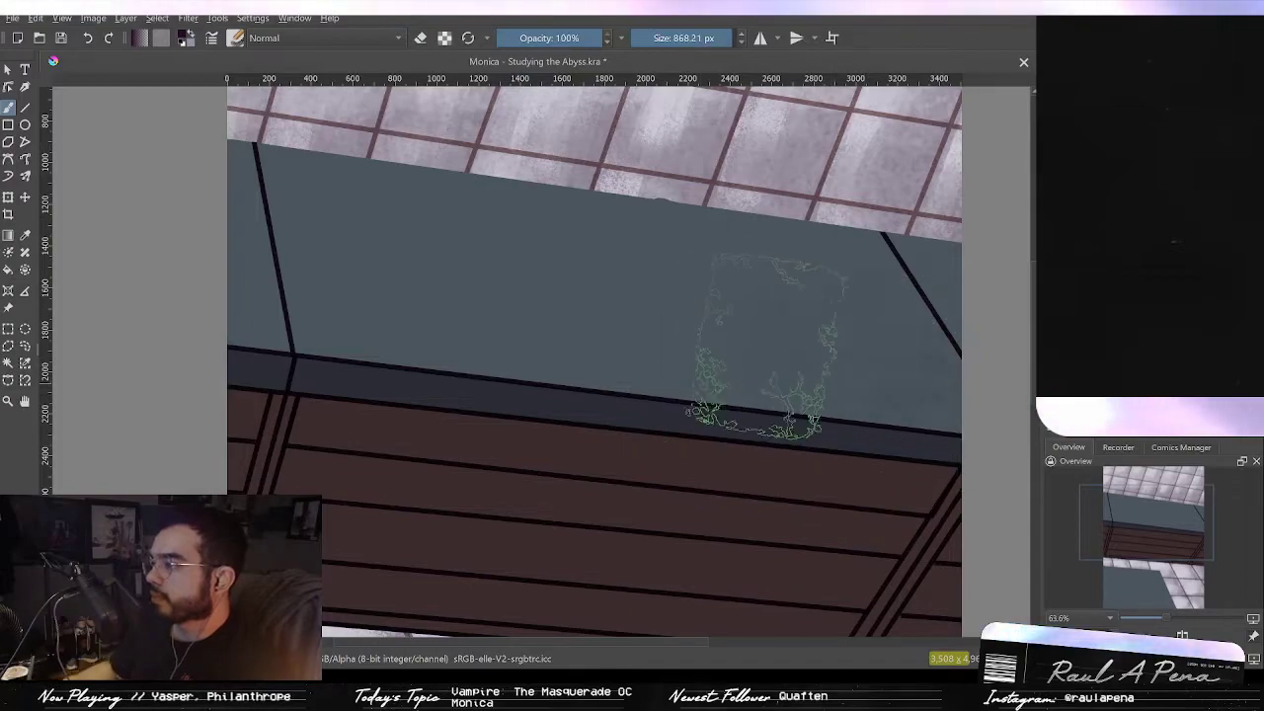
pyautogui.moveTo(624, 321)
pyautogui.mouseDown()
pyautogui.moveTo(222, 282)
pyautogui.moveTo(956, 371)
pyautogui.moveTo(199, 268)
pyautogui.moveTo(793, 338)
pyautogui.moveTo(190, 286)
pyautogui.moveTo(919, 364)
pyautogui.moveTo(322, 260)
pyautogui.moveTo(983, 336)
pyautogui.moveTo(773, 296)
pyautogui.moveTo(166, 222)
pyautogui.moveTo(918, 310)
pyautogui.moveTo(274, 283)
pyautogui.moveTo(918, 339)
pyautogui.moveTo(281, 284)
pyautogui.moveTo(939, 395)
pyautogui.moveTo(312, 227)
pyautogui.moveTo(747, 277)
pyautogui.mouseUp()
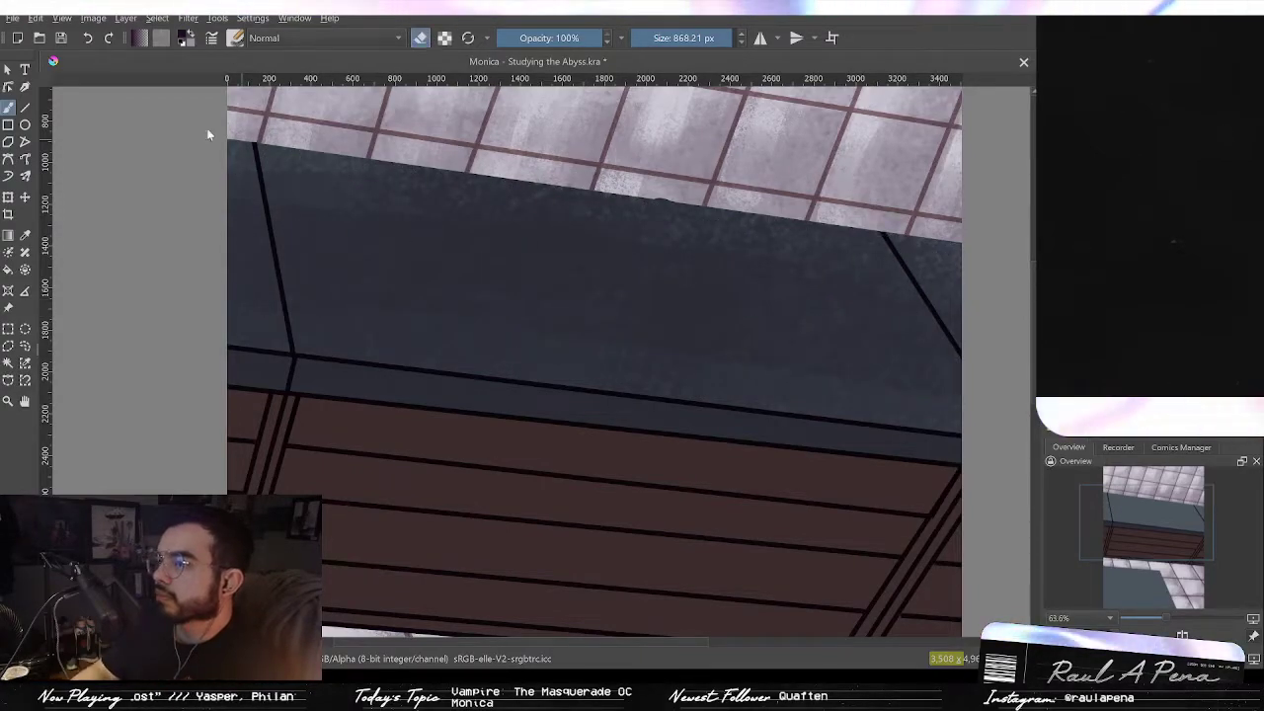
# Step: Turn off erase mode, shrink the brush to about 93 px, and paint along the beam's left vertical edge
pyautogui.moveTo(645, 224); pyautogui.dragTo(624, 310)
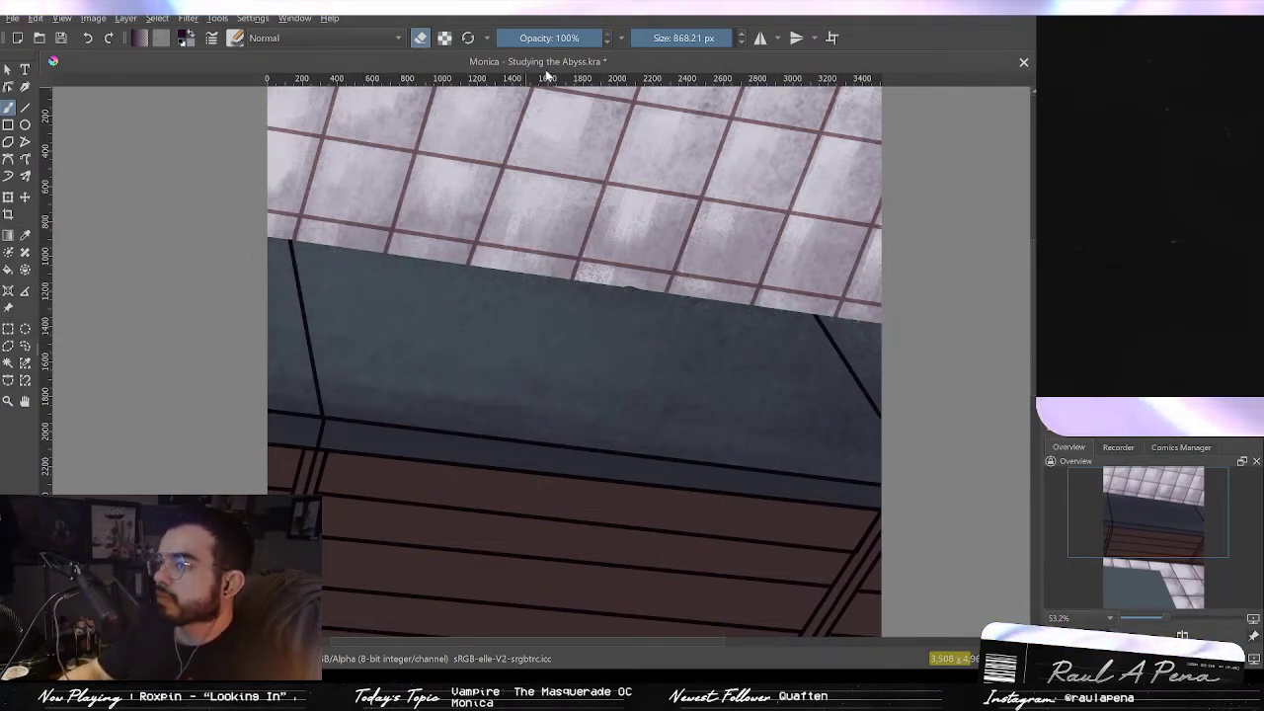
pyautogui.press('e')
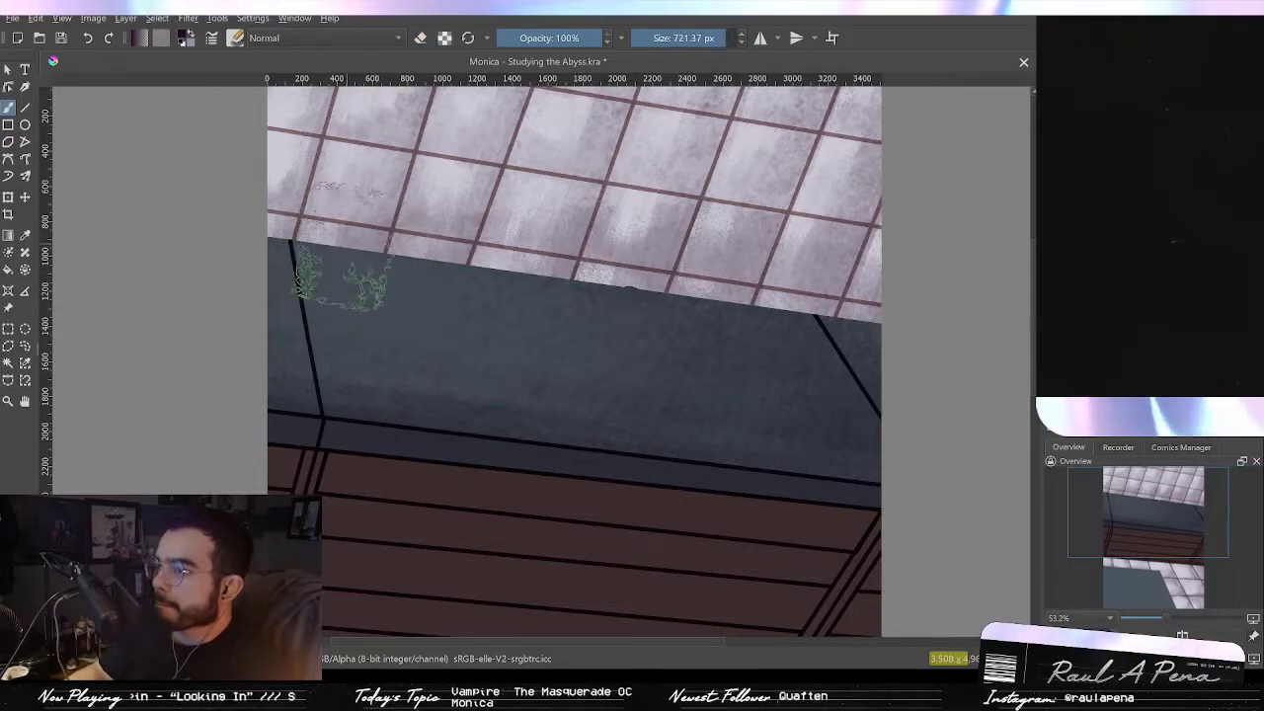
pyautogui.moveTo(280, 276); pyautogui.dragTo(202, 268)
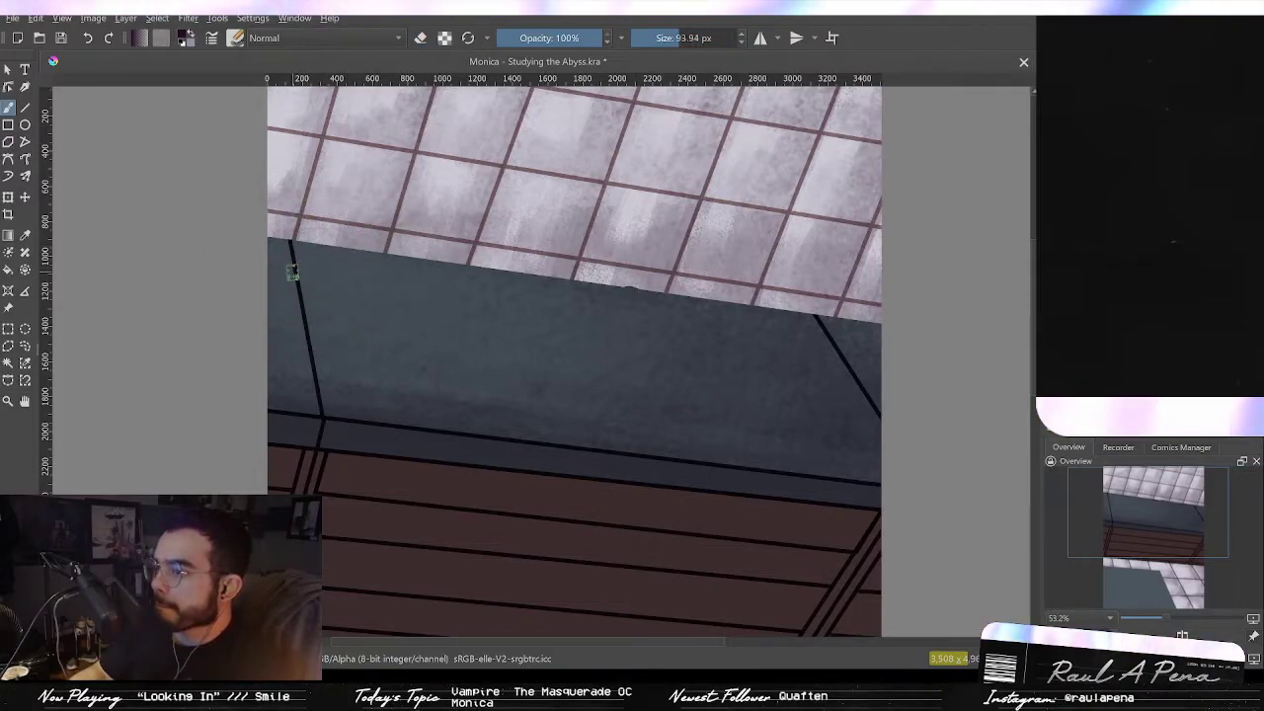
pyautogui.moveTo(291, 262)
pyautogui.mouseDown()
pyautogui.moveTo(307, 302)
pyautogui.moveTo(313, 426)
pyautogui.mouseUp()
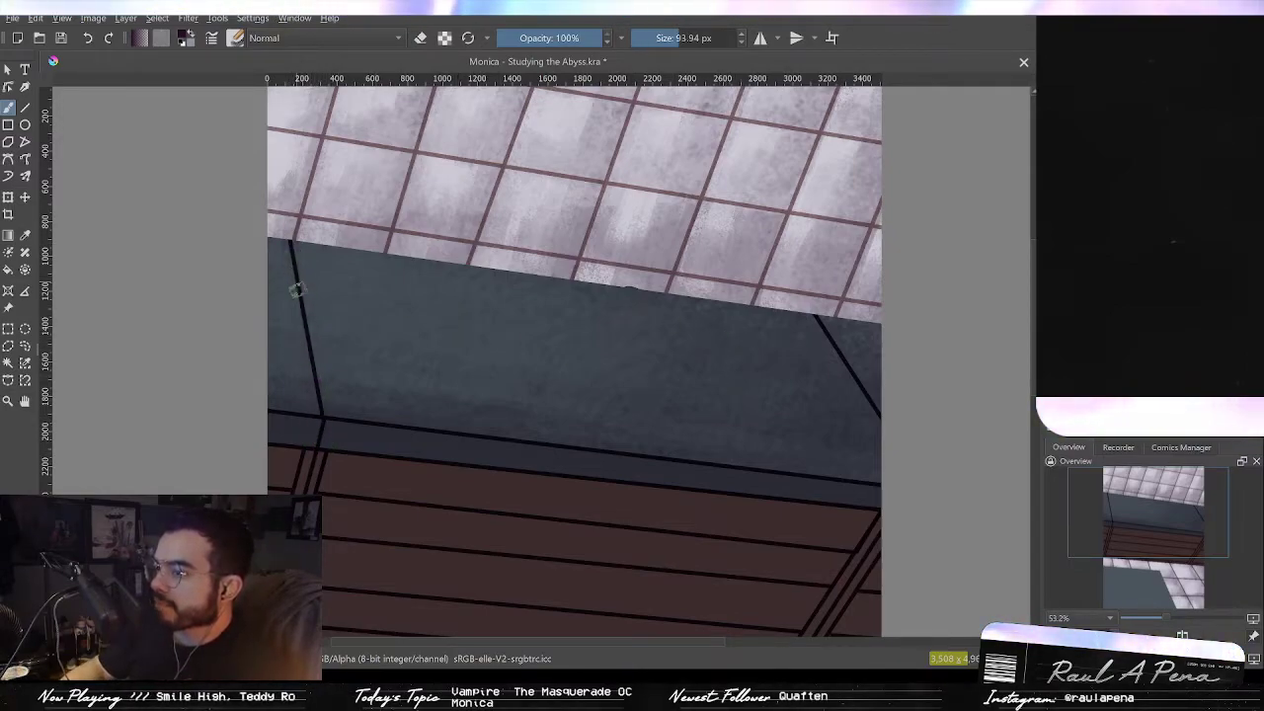
# Step: Shrink the brush to about 55 px, paint near the beam's right corner, and undo the last few strokes
pyautogui.moveTo(281, 247)
pyautogui.mouseDown()
pyautogui.moveTo(301, 264)
pyautogui.moveTo(288, 266)
pyautogui.mouseUp()
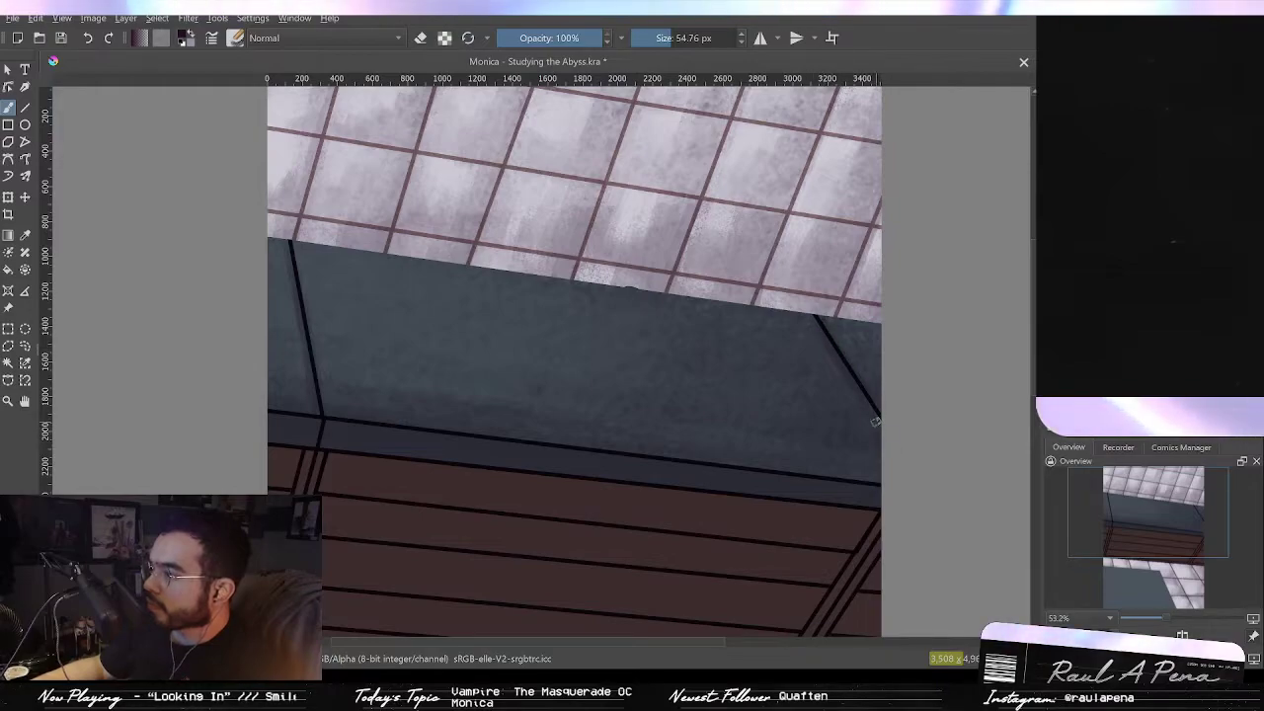
pyautogui.moveTo(819, 358); pyautogui.dragTo(722, 435)
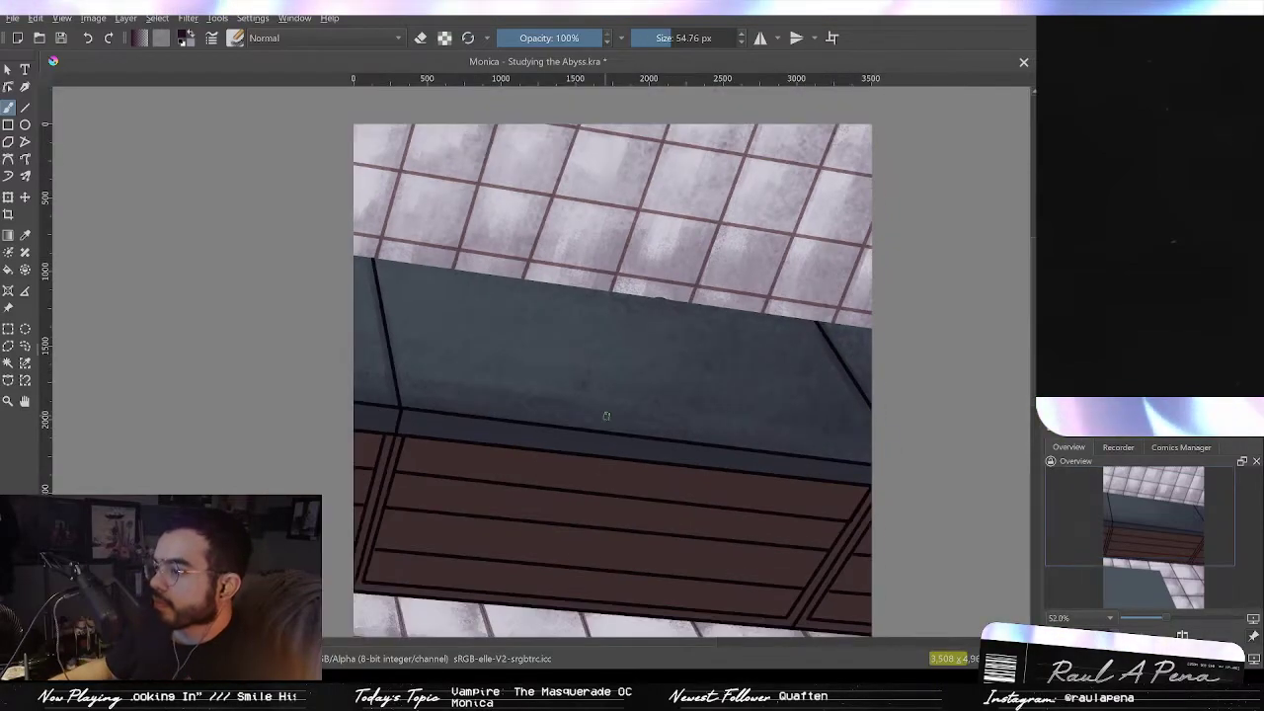
pyautogui.hotkey('ctrl', 'z')
pyautogui.moveTo(564, 401)
pyautogui.mouseDown()
pyautogui.moveTo(550, 333)
pyautogui.moveTo(584, 305)
pyautogui.moveTo(600, 319)
pyautogui.mouseUp()
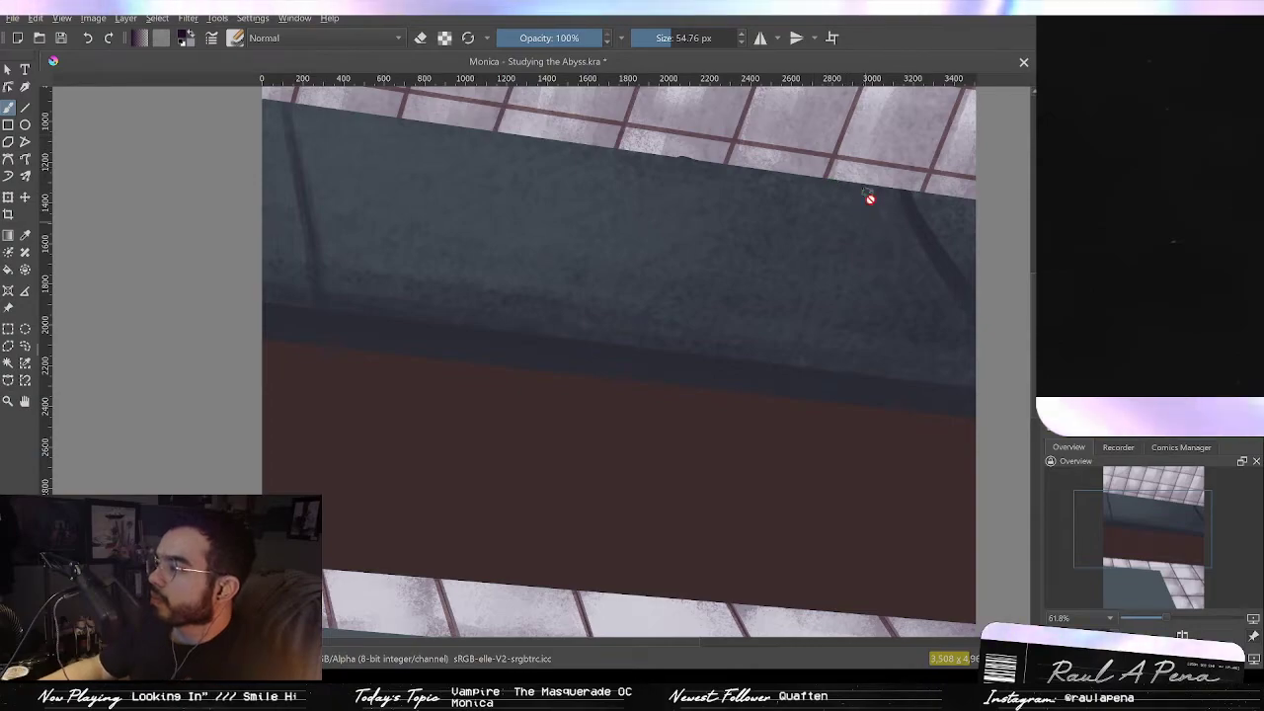
pyautogui.hotkey('ctrl', 'z')
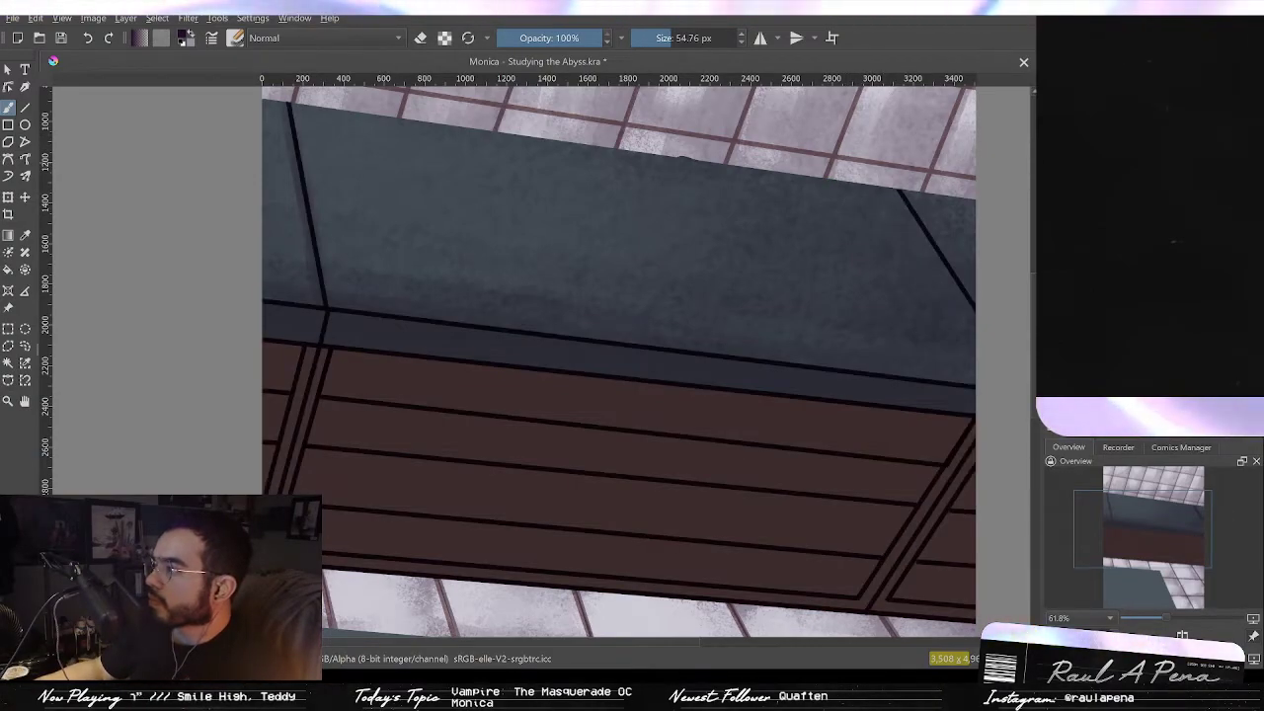
pyautogui.hotkey('ctrl', 'z')
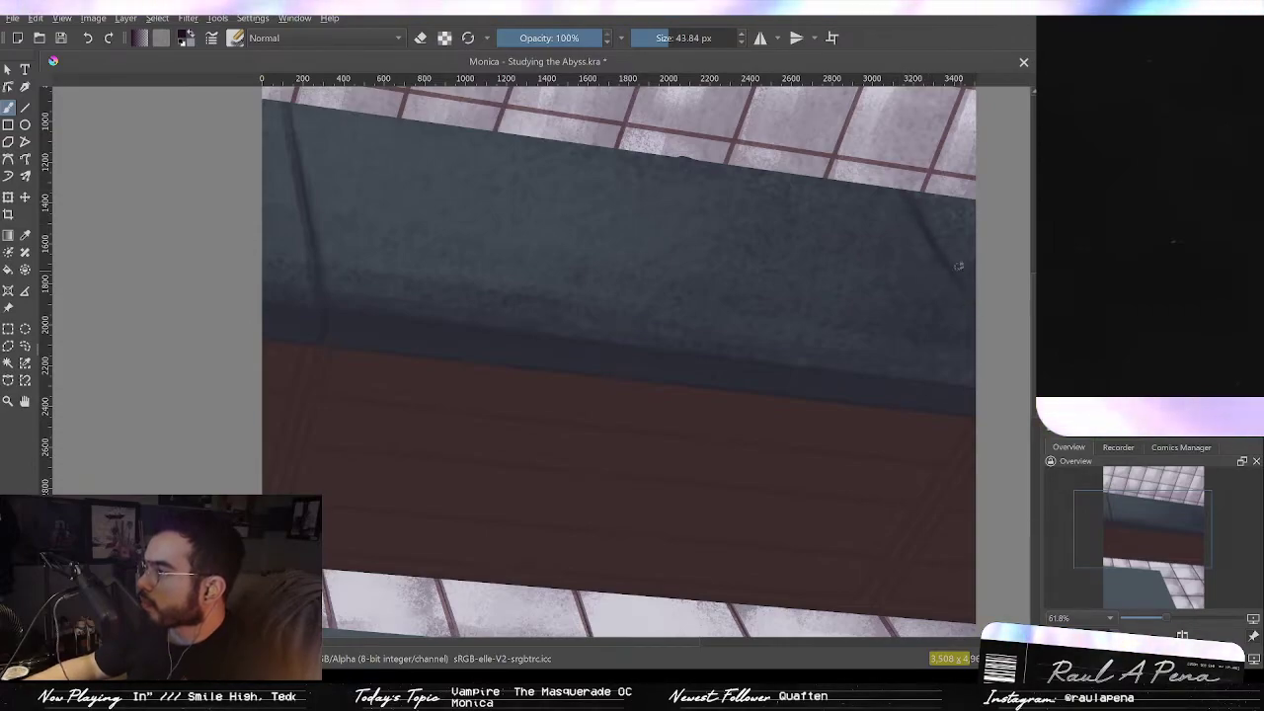
# Step: Paint a stroke down the beam's right diagonal edge line
pyautogui.moveTo(936, 198); pyautogui.dragTo(973, 345)
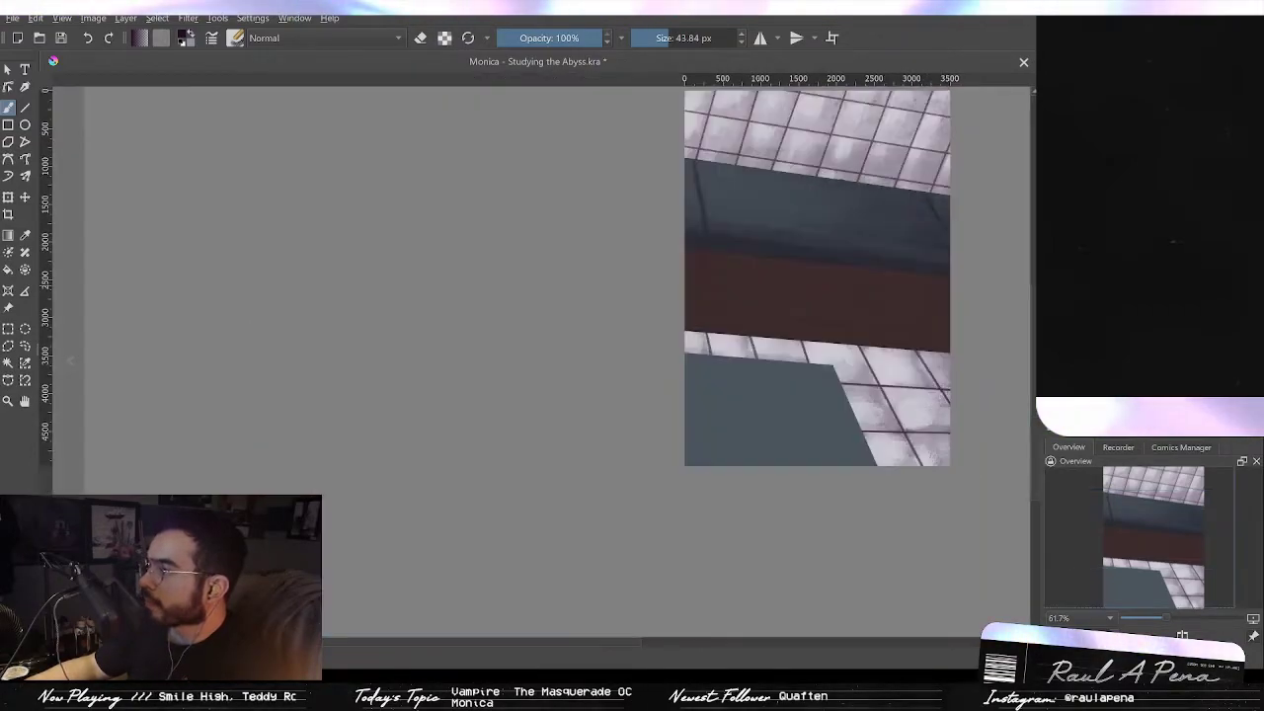
pyautogui.moveTo(830, 217); pyautogui.dragTo(859, 155)
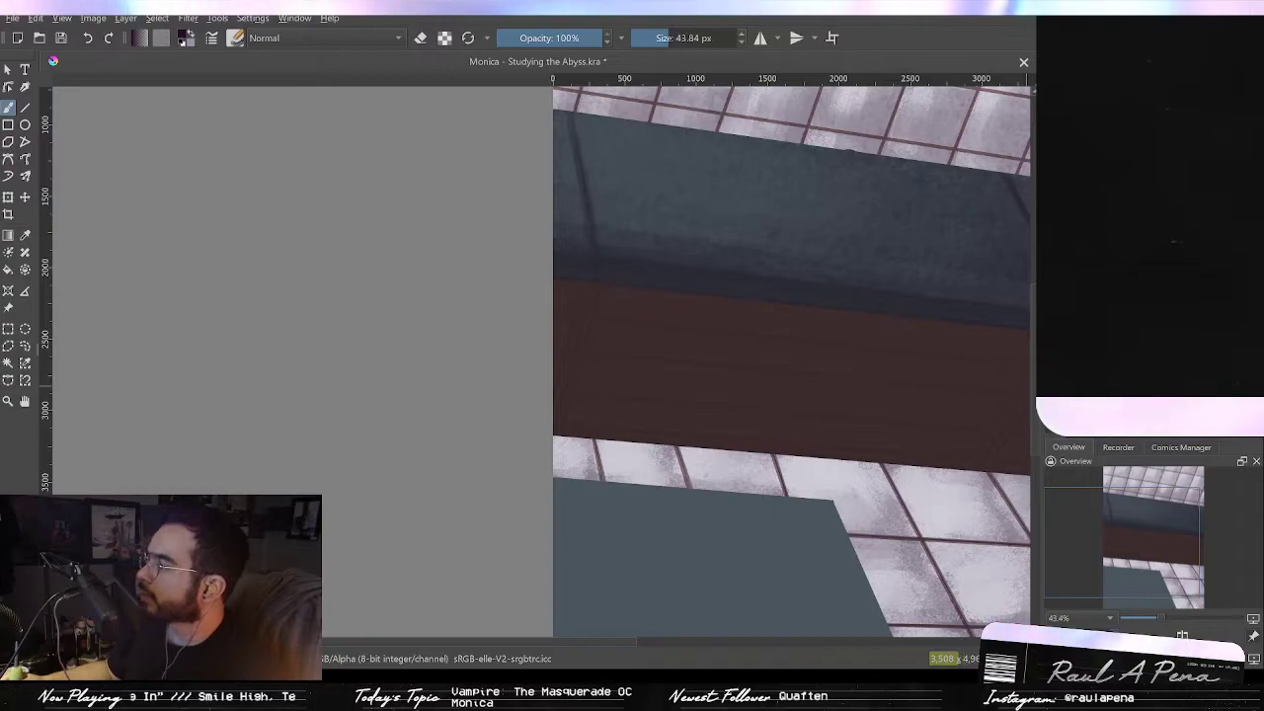
# Step: Try a stroke across the beam with a swapped brush preset enlarged to about 918 px
pyautogui.press('/')
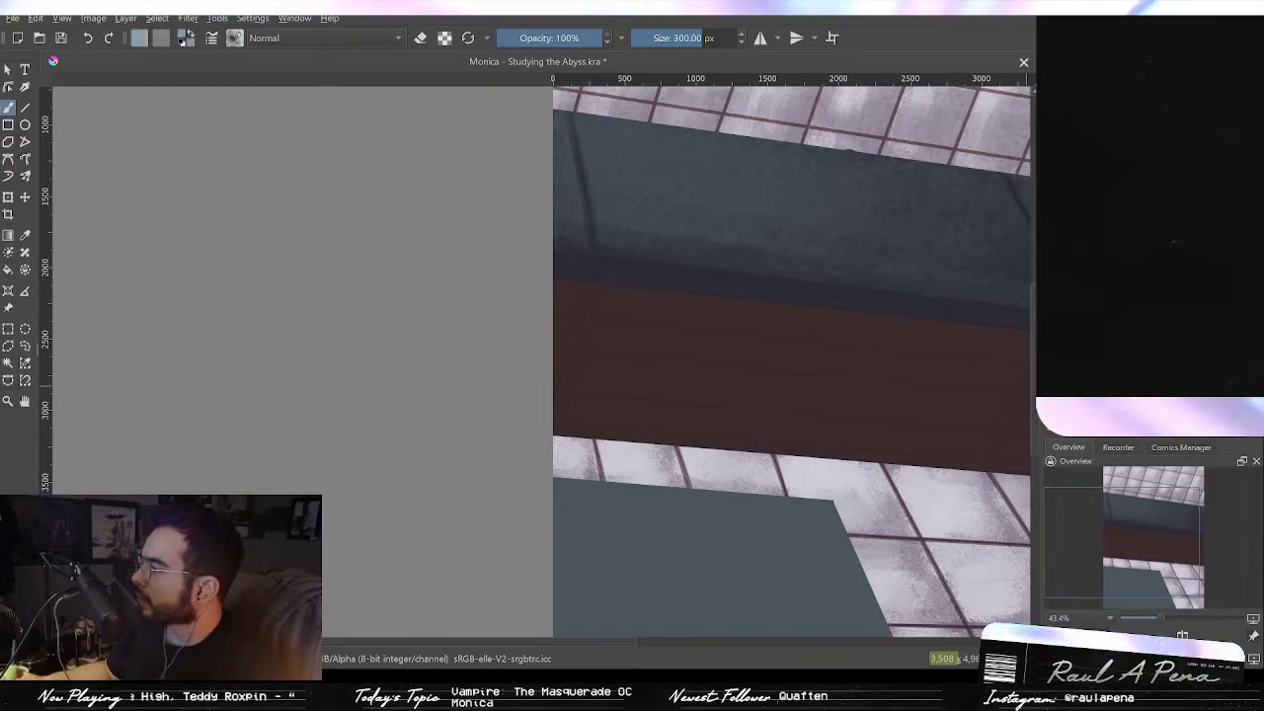
pyautogui.moveTo(833, 243)
pyautogui.mouseDown()
pyautogui.moveTo(786, 313)
pyautogui.moveTo(968, 306)
pyautogui.moveTo(1106, 326)
pyautogui.mouseUp()
pyautogui.moveTo(973, 345); pyautogui.dragTo(835, 316)
pyautogui.hotkey('ctrl', 'z')
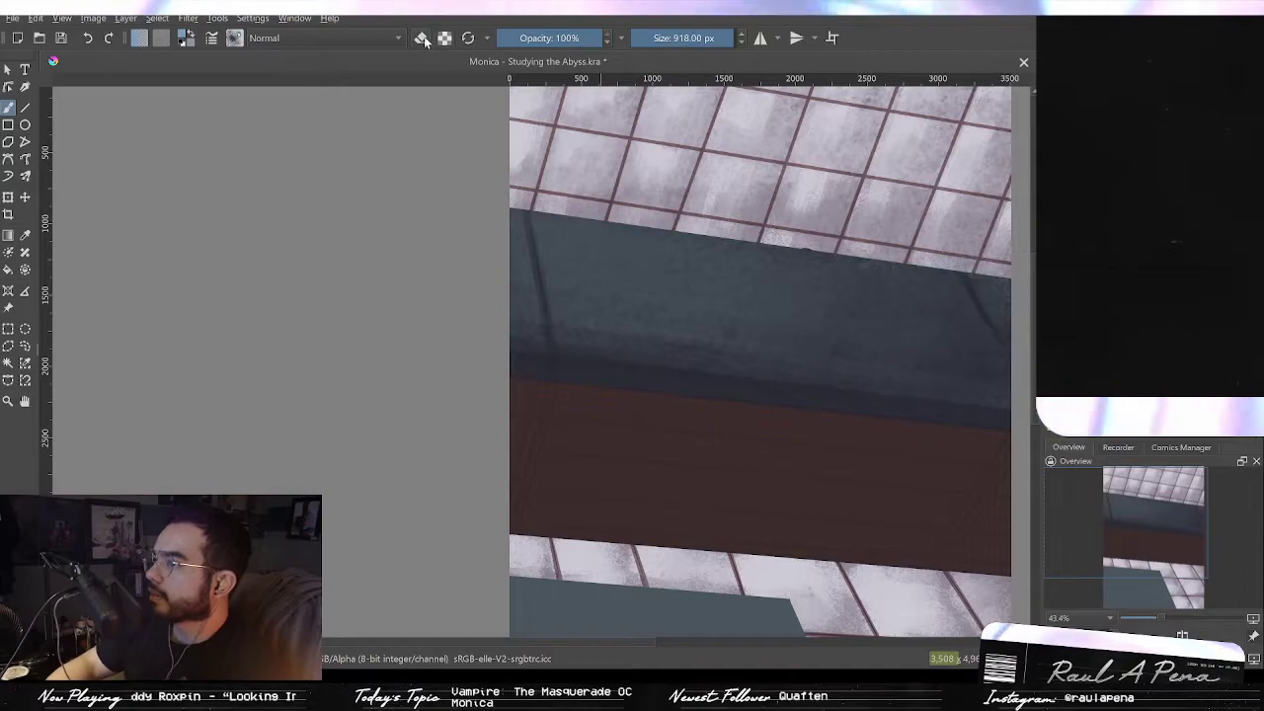
# Step: Reset the brush preset and try speckling texture over the beam face at about 759 px
pyautogui.click(468, 38)
pyautogui.press('e')
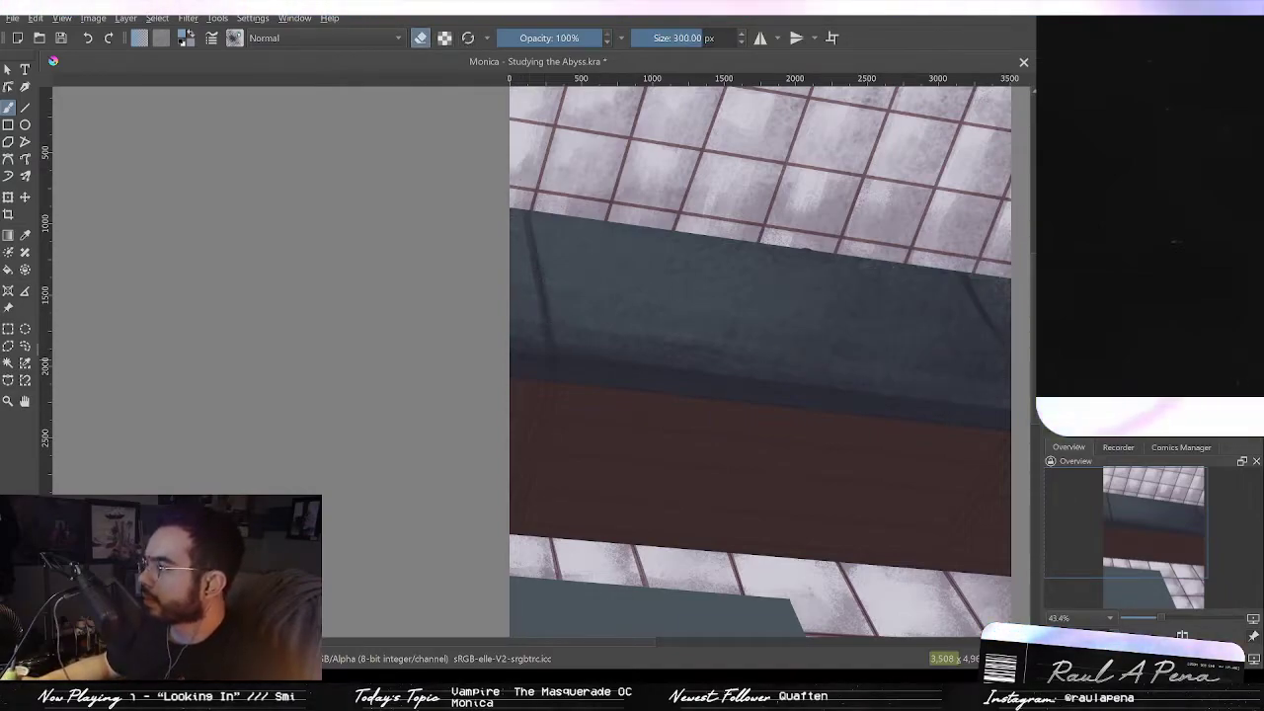
pyautogui.moveTo(921, 324)
pyautogui.mouseDown()
pyautogui.moveTo(698, 317)
pyautogui.moveTo(1010, 301)
pyautogui.mouseUp()
pyautogui.moveTo(741, 345)
pyautogui.mouseDown()
pyautogui.moveTo(669, 327)
pyautogui.moveTo(381, 331)
pyautogui.mouseUp()
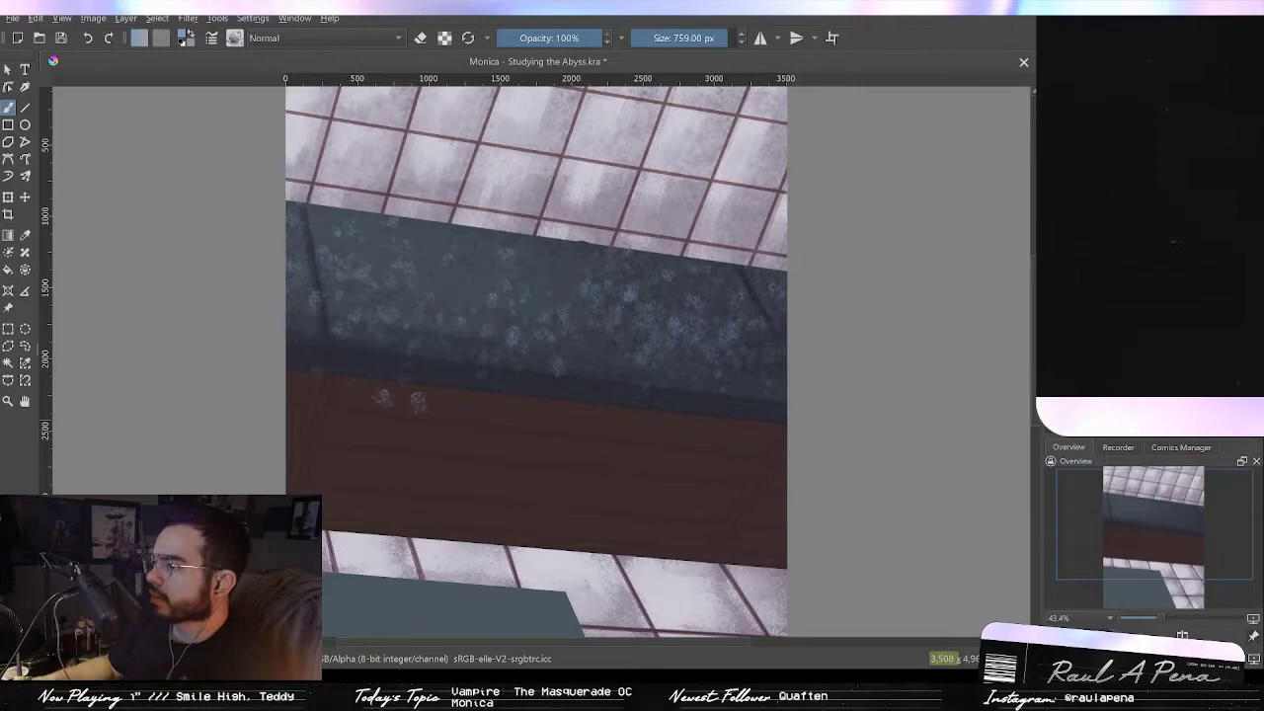
pyautogui.hotkey('ctrl', 'z')
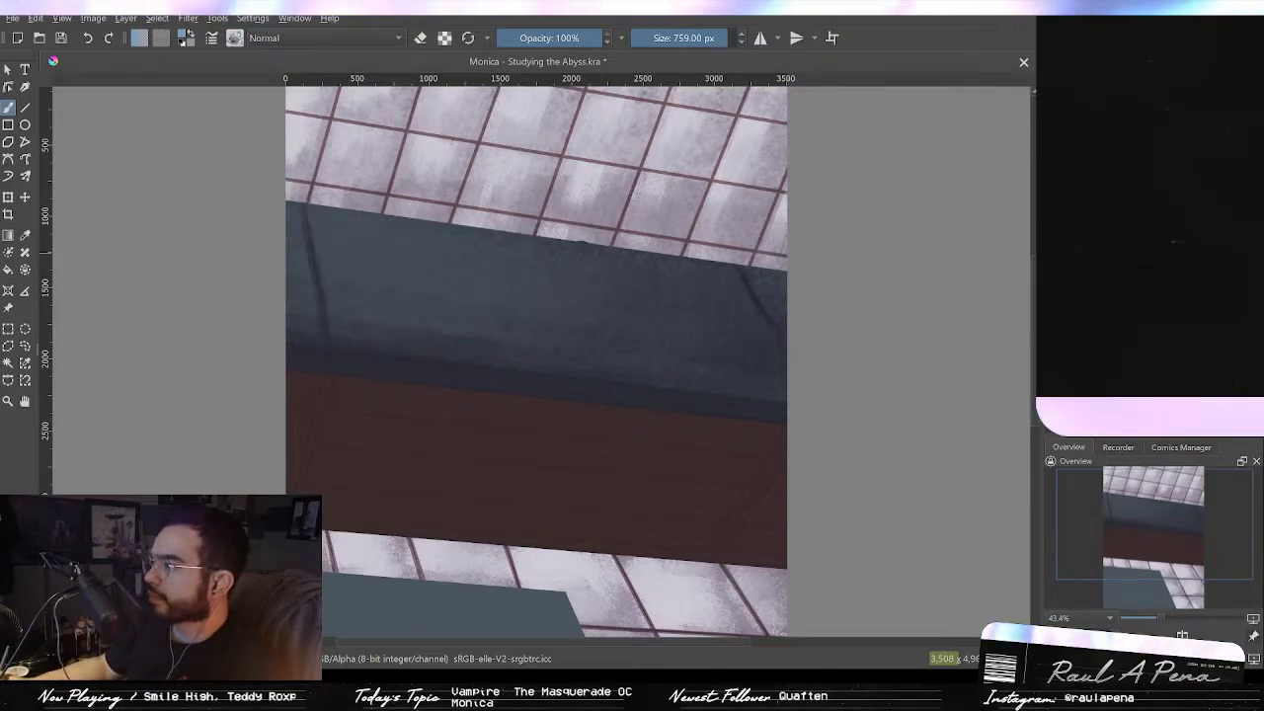
# Step: Sweep speckled strokes across the beam face, undo them, and repaint it with fine noise texture at 300 px
pyautogui.moveTo(760, 307)
pyautogui.mouseDown()
pyautogui.moveTo(557, 345)
pyautogui.moveTo(503, 294)
pyautogui.moveTo(395, 315)
pyautogui.moveTo(265, 303)
pyautogui.moveTo(409, 364)
pyautogui.mouseUp()
pyautogui.moveTo(663, 296)
pyautogui.mouseDown()
pyautogui.moveTo(679, 225)
pyautogui.moveTo(649, 310)
pyautogui.moveTo(680, 207)
pyautogui.moveTo(669, 283)
pyautogui.moveTo(1033, 313)
pyautogui.mouseUp()
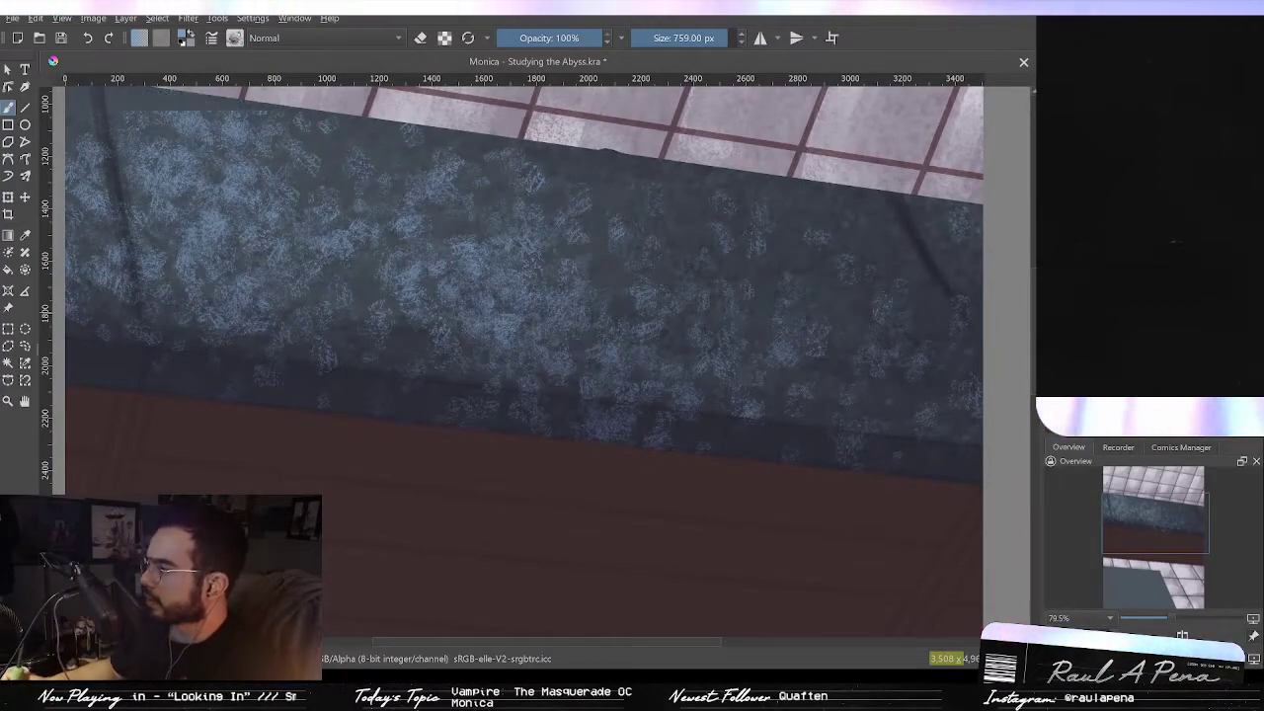
pyautogui.hotkey('ctrl', 'z')
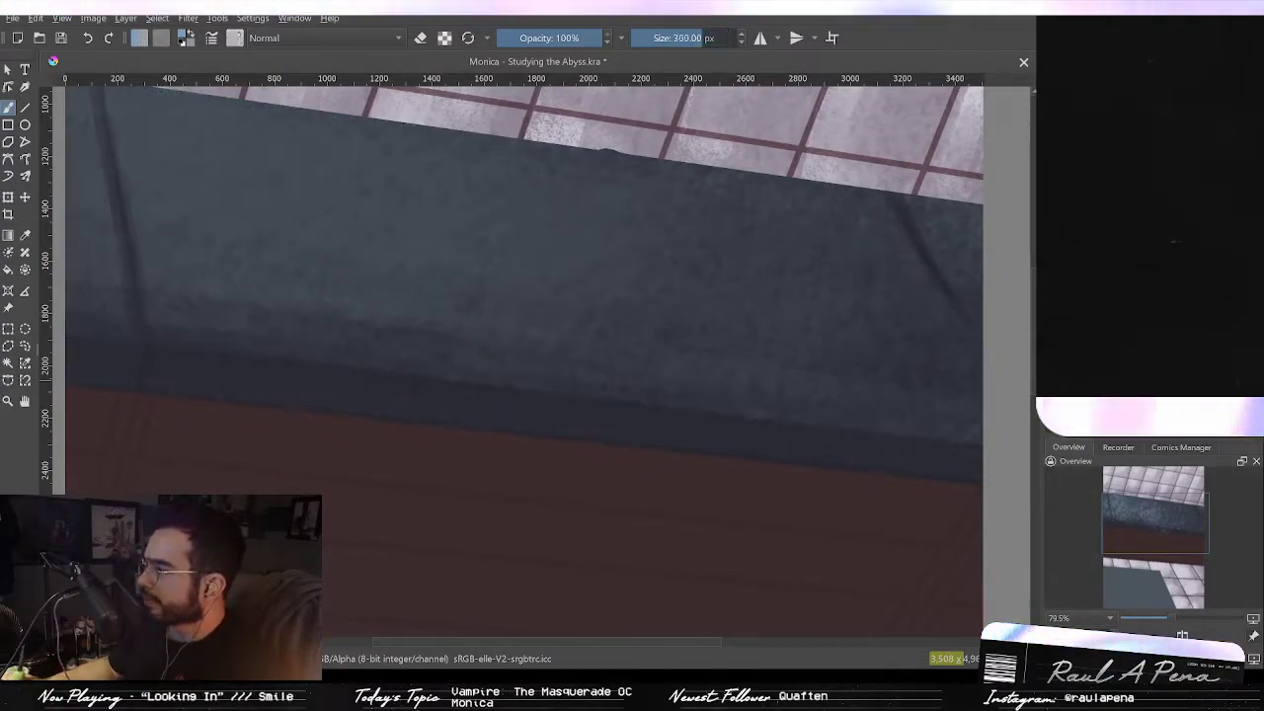
pyautogui.moveTo(883, 308)
pyautogui.mouseDown()
pyautogui.moveTo(601, 254)
pyautogui.moveTo(316, 243)
pyautogui.moveTo(481, 273)
pyautogui.moveTo(583, 337)
pyautogui.mouseUp()
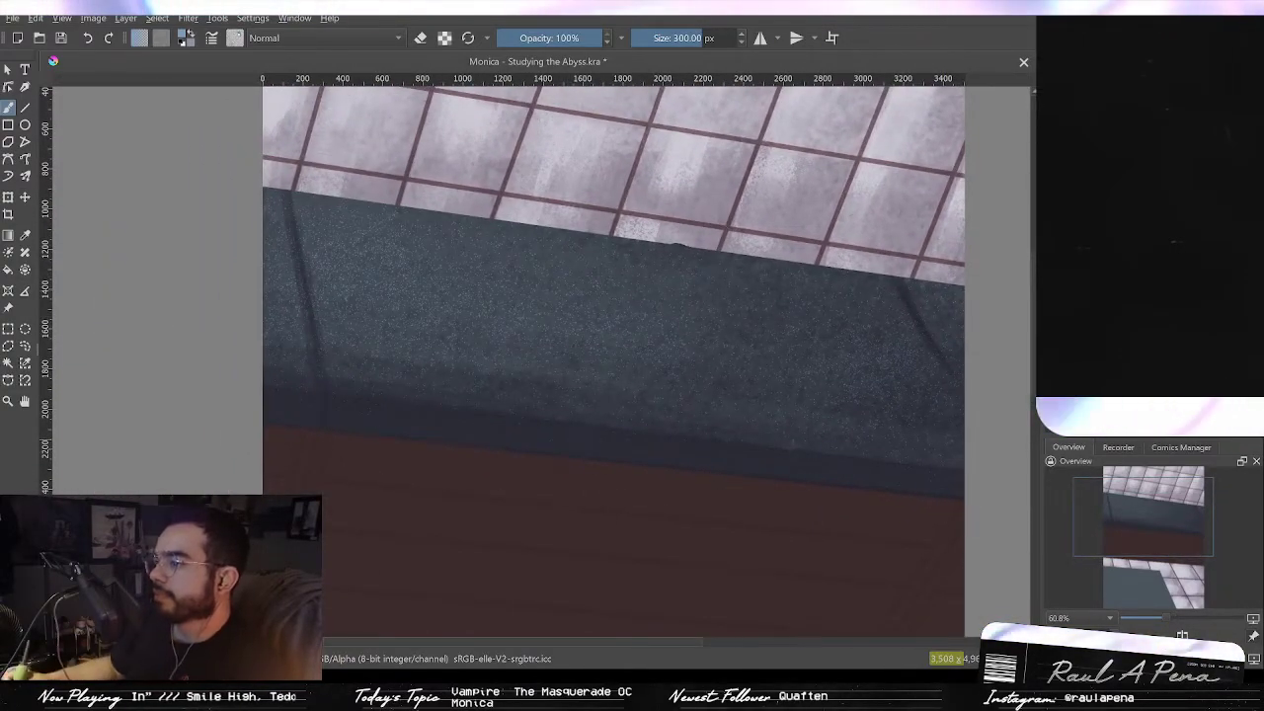
# Step: Try dabbing speckle texture along the beam's upper left with a swapped brush preset
pyautogui.press('/')
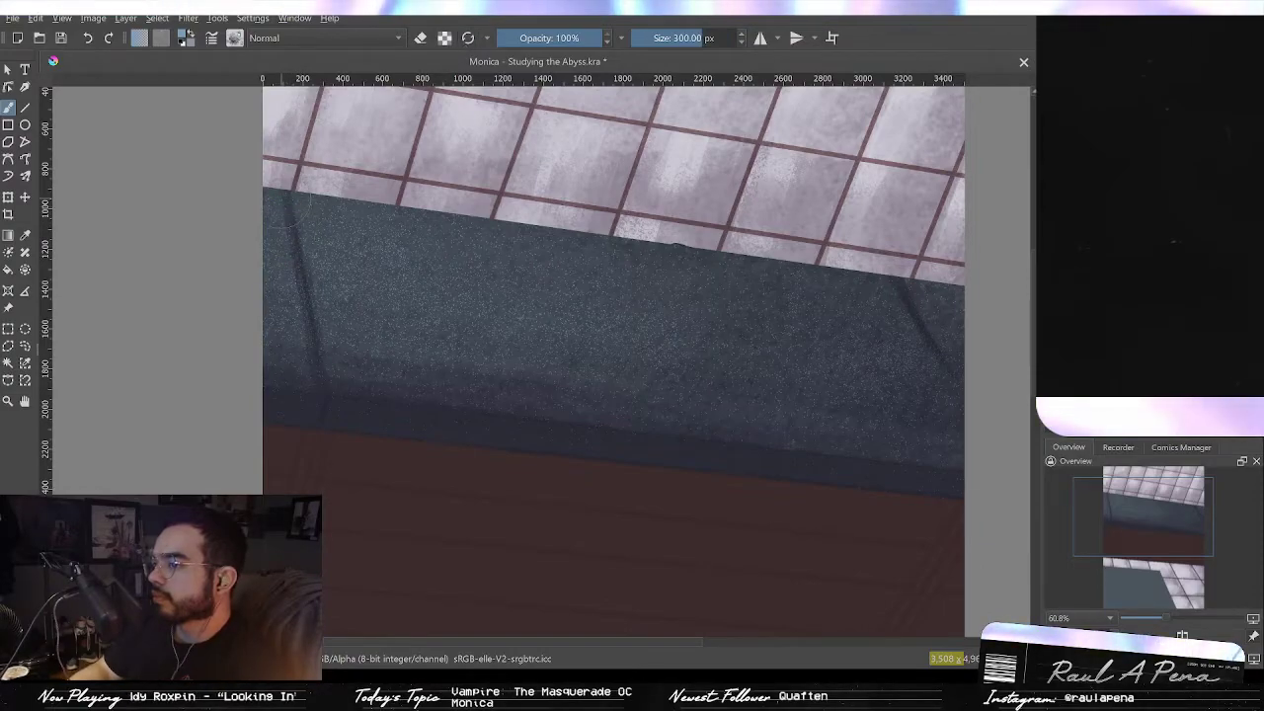
pyautogui.moveTo(321, 218)
pyautogui.mouseDown()
pyautogui.moveTo(279, 276)
pyautogui.moveTo(395, 374)
pyautogui.moveTo(461, 372)
pyautogui.mouseUp()
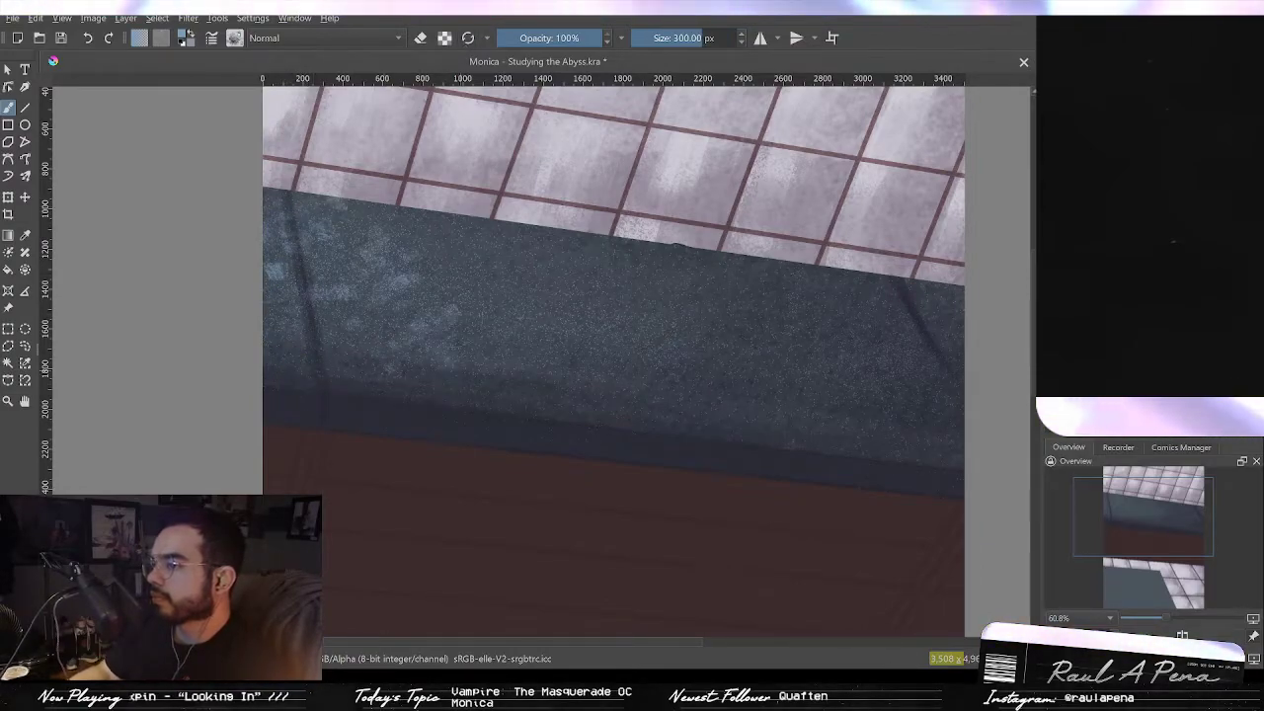
pyautogui.moveTo(538, 247)
pyautogui.mouseDown()
pyautogui.moveTo(588, 268)
pyautogui.moveTo(617, 258)
pyautogui.mouseUp()
pyautogui.moveTo(501, 231); pyautogui.dragTo(501, 251)
pyautogui.moveTo(643, 259); pyautogui.dragTo(648, 279)
pyautogui.moveTo(744, 277)
pyautogui.mouseDown()
pyautogui.moveTo(730, 361)
pyautogui.moveTo(752, 328)
pyautogui.mouseUp()
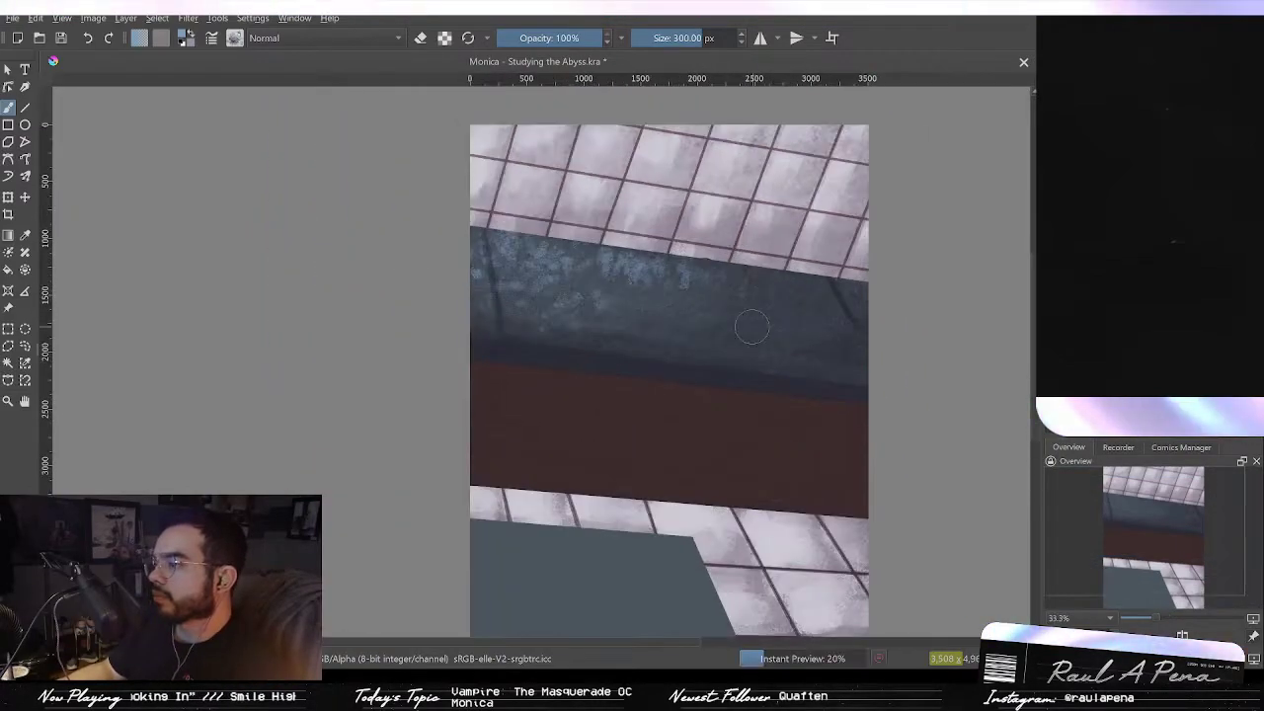
pyautogui.hotkey('ctrl', 'z')
pyautogui.hotkey('ctrl', 'z')
pyautogui.hotkey('ctrl', 'z')
pyautogui.hotkey('ctrl', 'z')
pyautogui.hotkey('ctrl', 'z')
pyautogui.hotkey('ctrl', 'z')
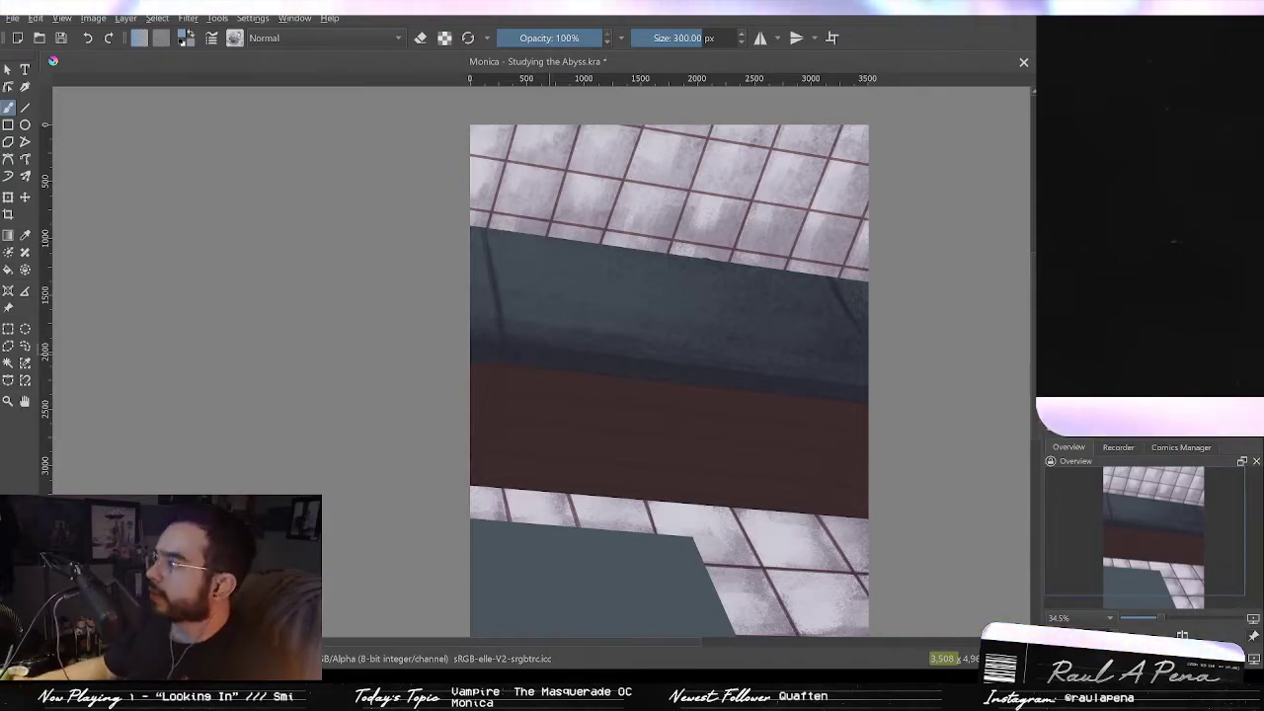
# Step: Dab small light speckles onto the lower part of the brown beam
pyautogui.moveTo(647, 471); pyautogui.dragTo(720, 346)
pyautogui.moveTo(735, 388); pyautogui.dragTo(619, 429)
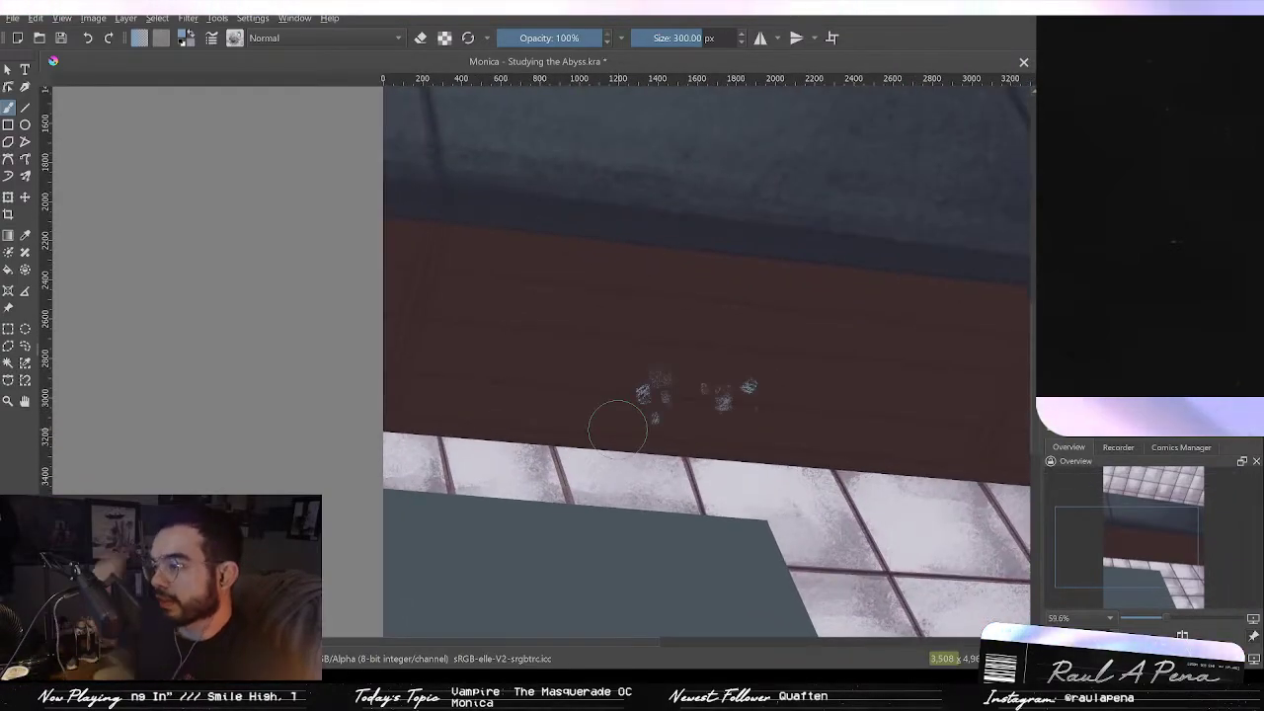
pyautogui.moveTo(877, 433); pyautogui.dragTo(758, 462)
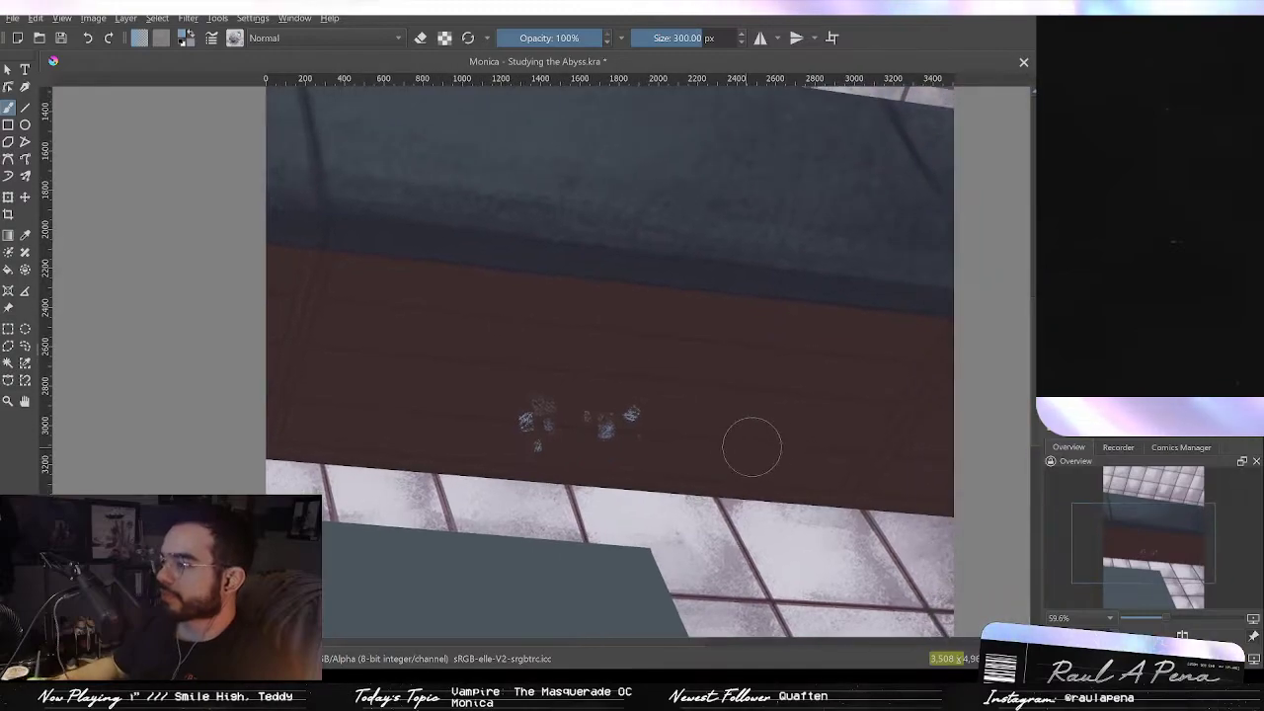
# Step: Undo the light speckles and shade the lower beam face dark with large speckle strokes at about 529 and 862 px
pyautogui.hotkey('ctrl', 'z')
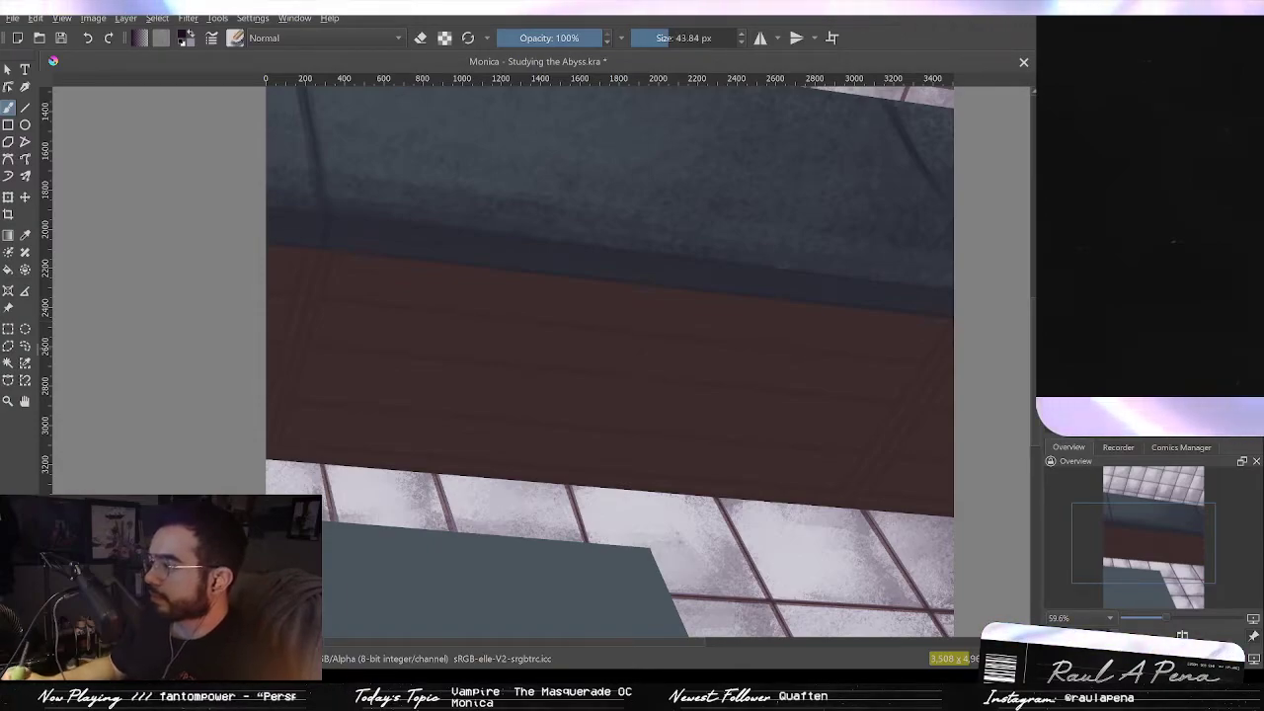
pyautogui.moveTo(836, 380); pyautogui.dragTo(919, 381)
pyautogui.moveTo(988, 482); pyautogui.dragTo(567, 435)
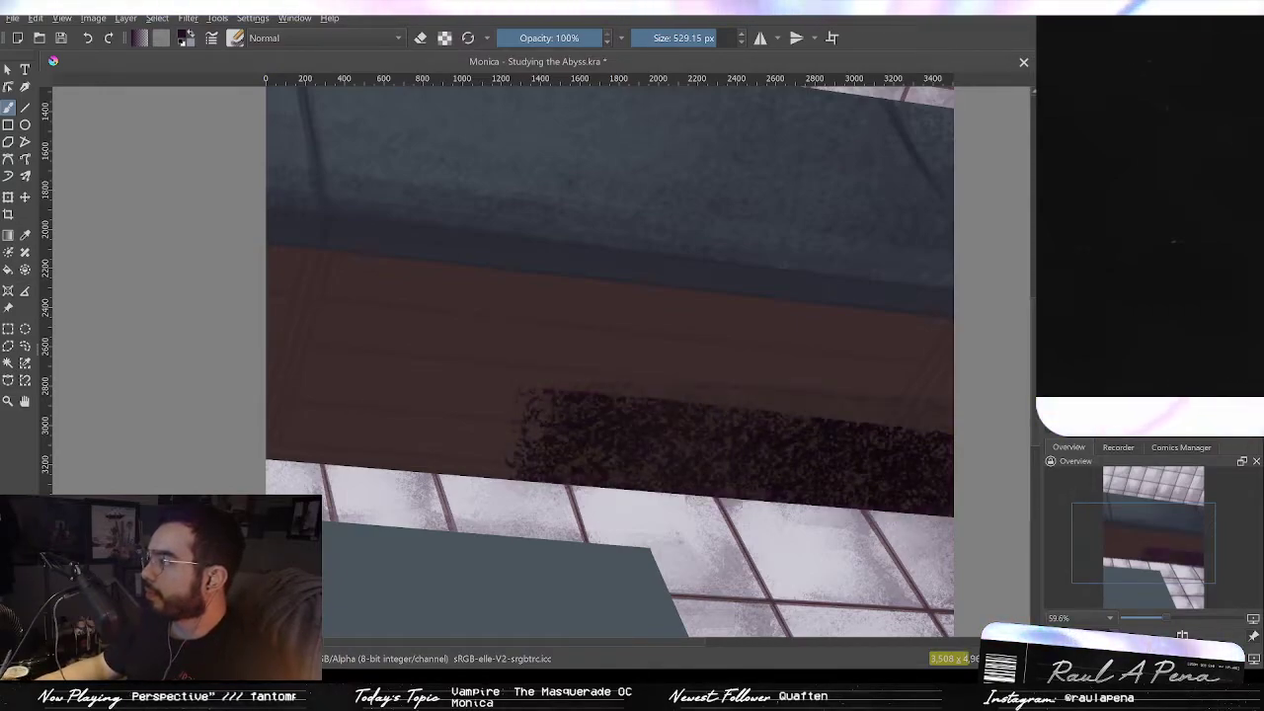
pyautogui.moveTo(779, 379); pyautogui.dragTo(909, 381)
pyautogui.moveTo(954, 435)
pyautogui.mouseDown()
pyautogui.moveTo(679, 378)
pyautogui.moveTo(1010, 410)
pyautogui.moveTo(611, 368)
pyautogui.moveTo(738, 335)
pyautogui.moveTo(253, 292)
pyautogui.moveTo(677, 321)
pyautogui.moveTo(624, 366)
pyautogui.moveTo(244, 364)
pyautogui.moveTo(889, 437)
pyautogui.mouseUp()
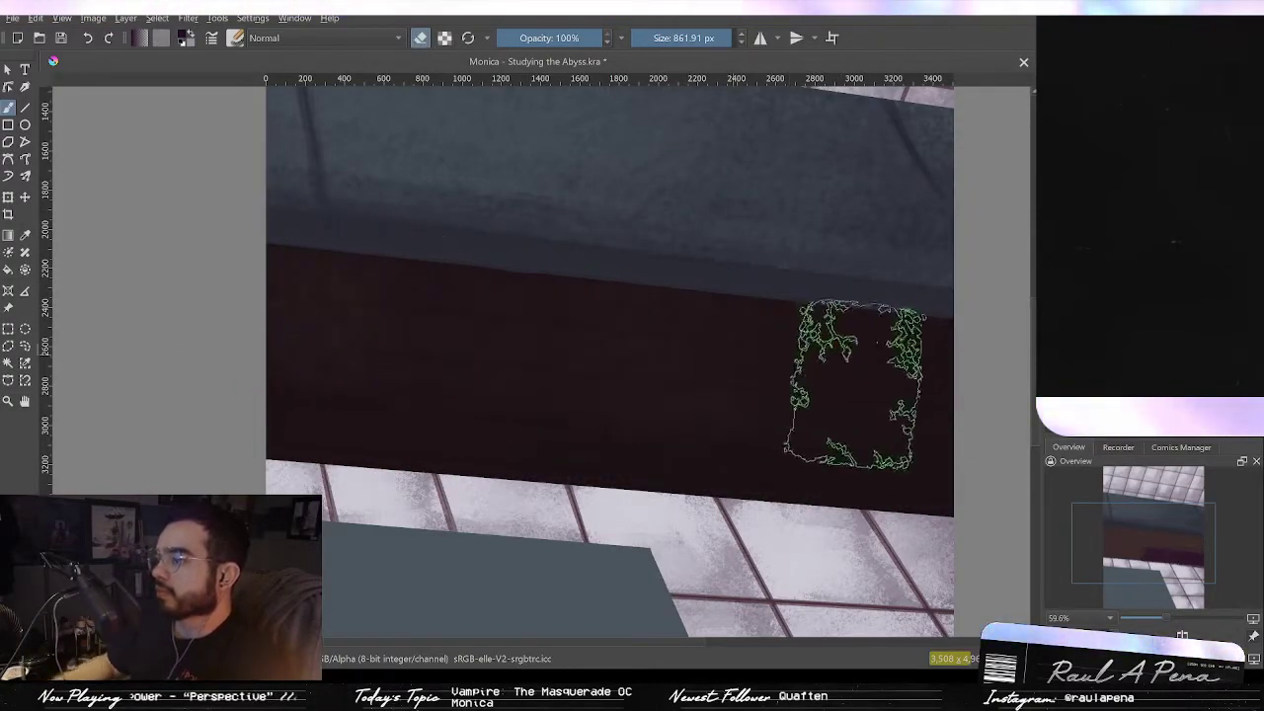
# Step: Erase part of the dark shading across the beam's upper-left area with the large speckle brush
pyautogui.moveTo(357, 311); pyautogui.dragTo(773, 346)
pyautogui.press('/')
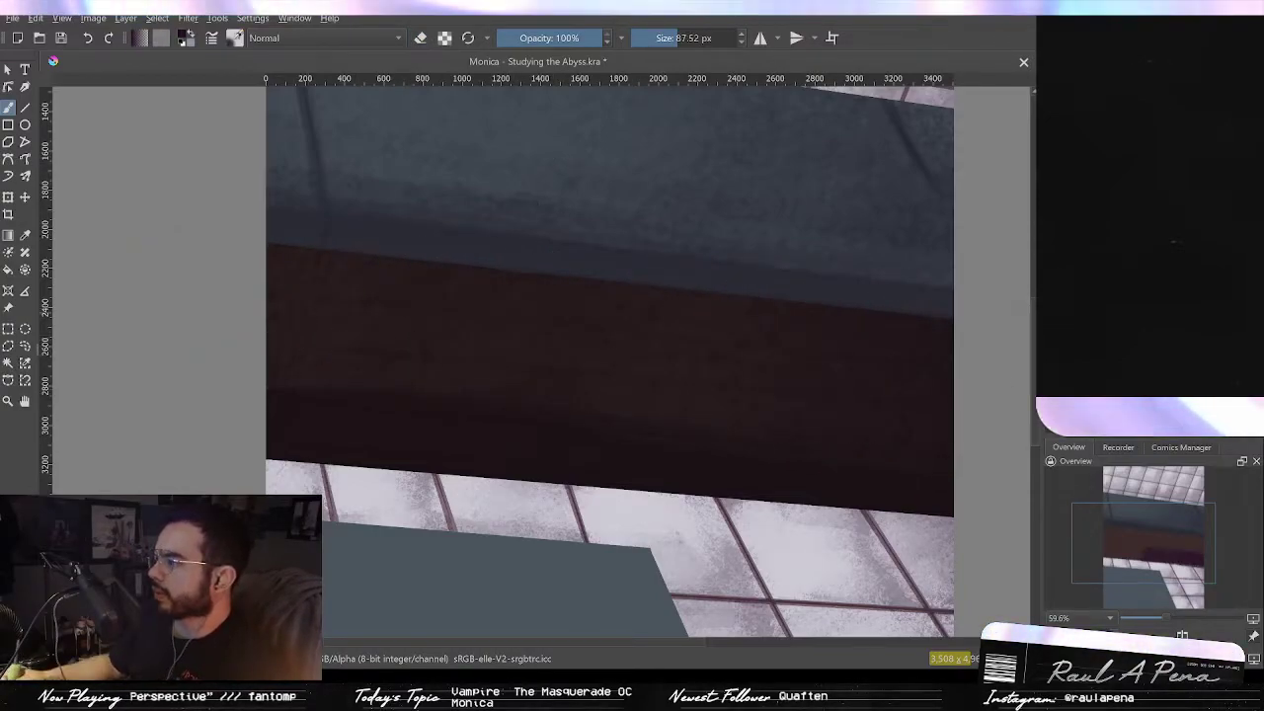
pyautogui.press('/')
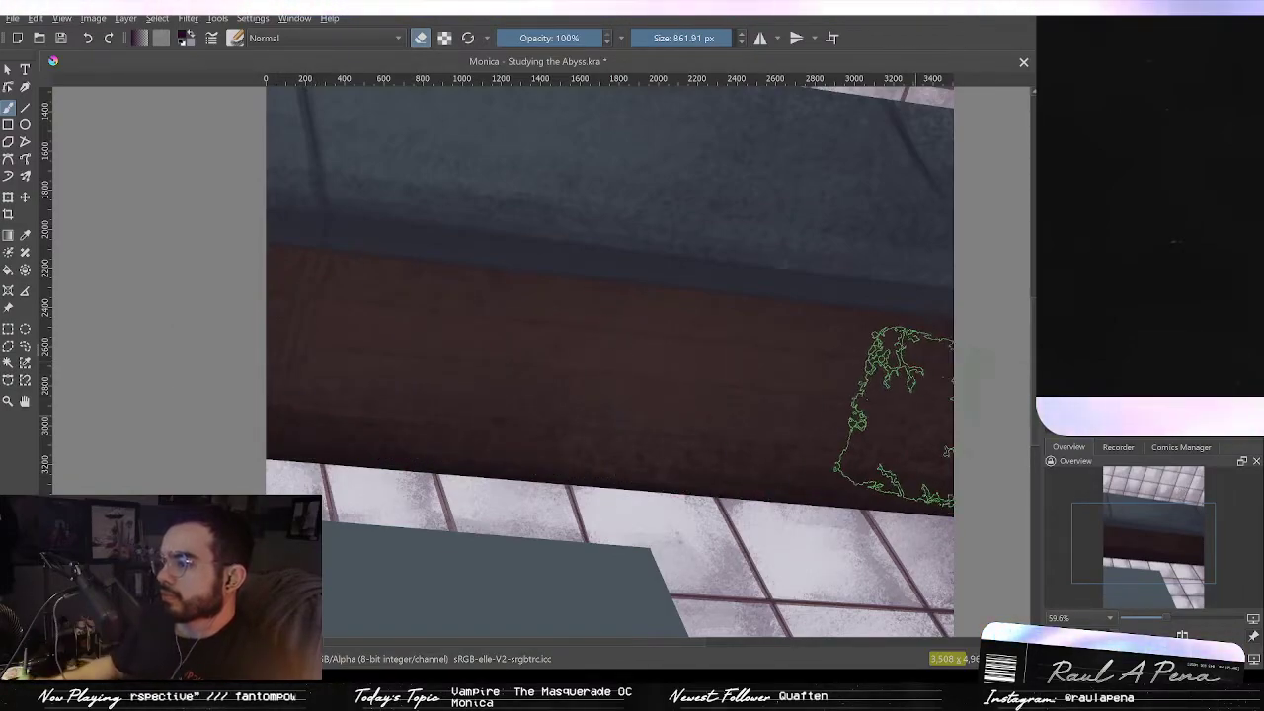
pyautogui.click(420, 38)
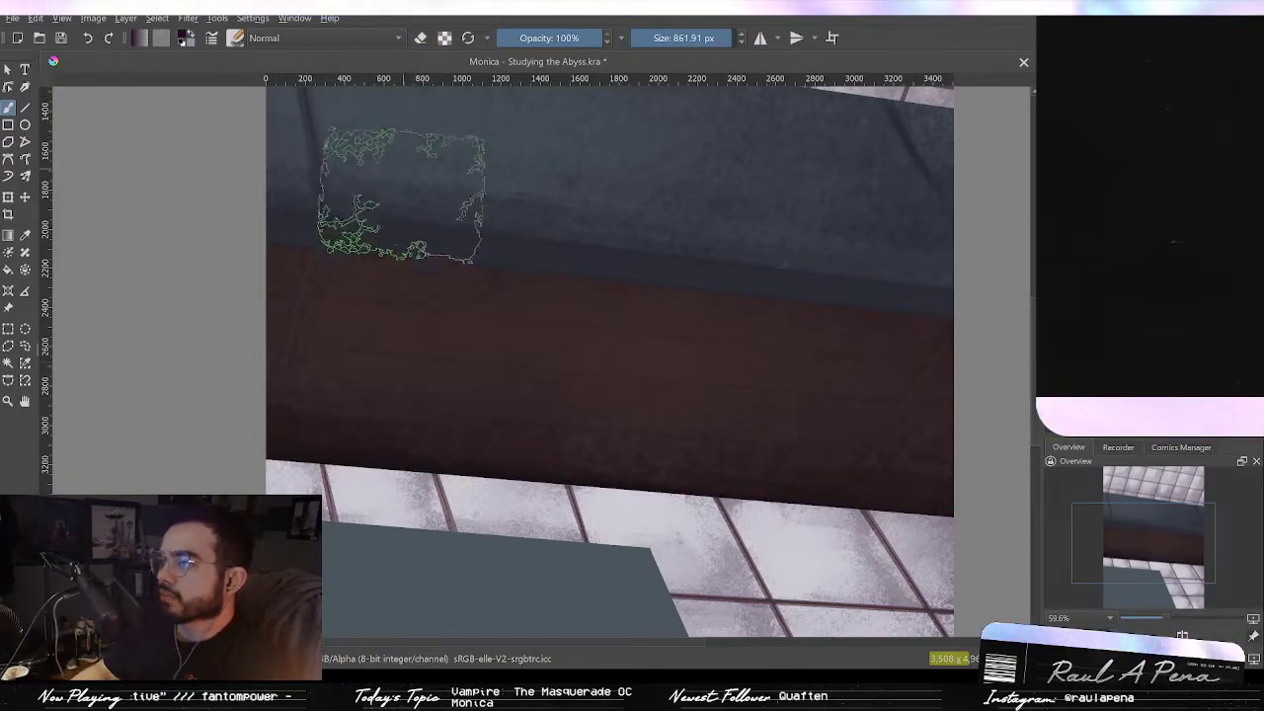
# Step: Draw a dark straight line along the beam's upper edge with the line tool at about 228 px
pyautogui.moveTo(283, 240); pyautogui.dragTo(198, 242)
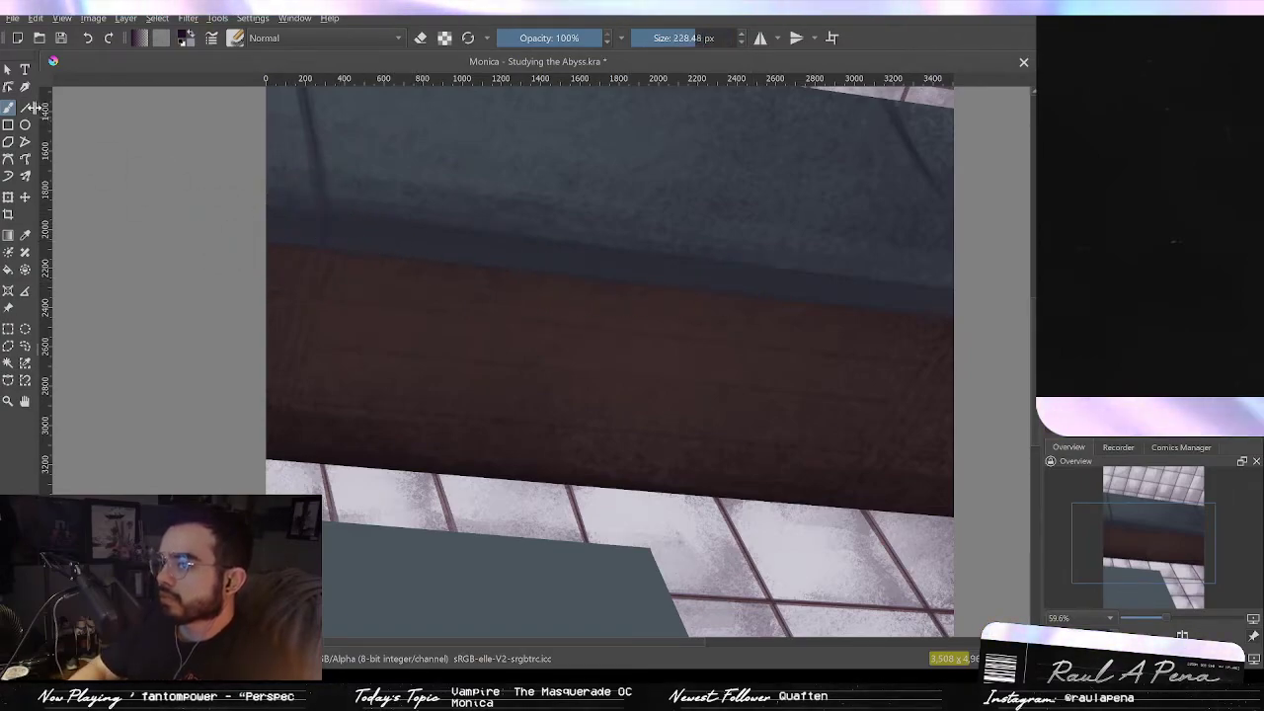
pyautogui.moveTo(275, 251); pyautogui.dragTo(973, 314)
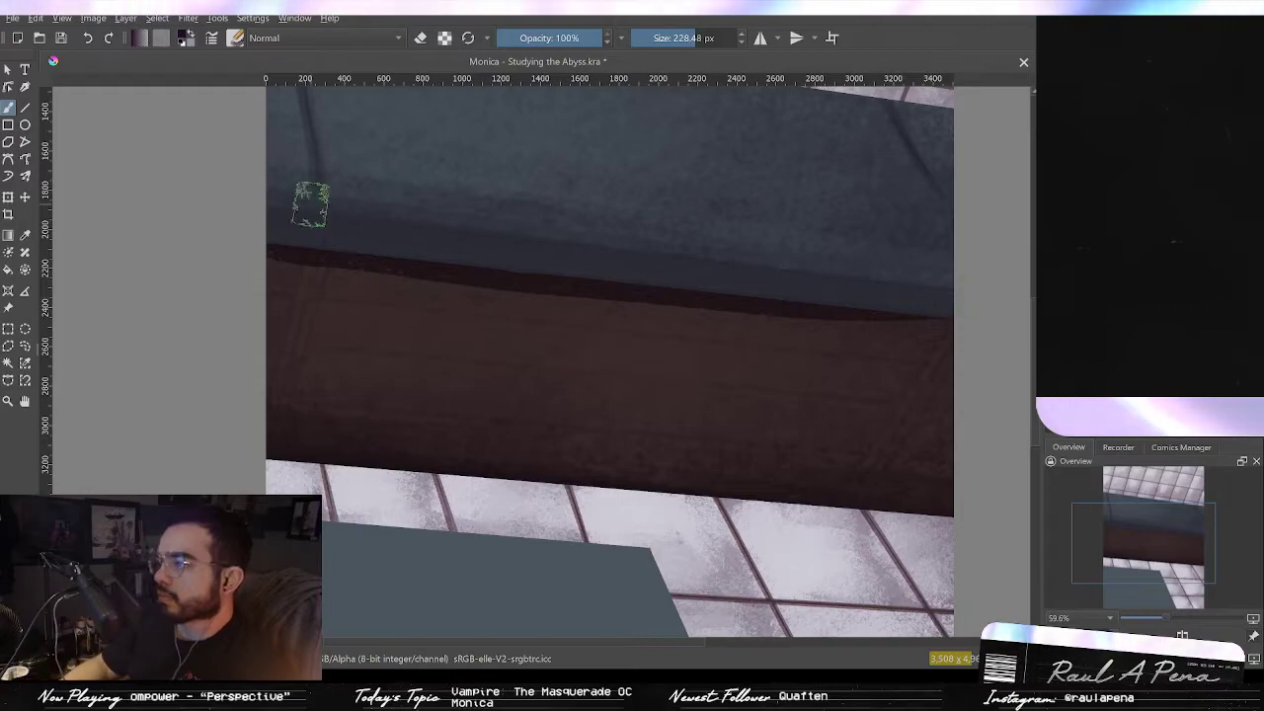
pyautogui.hotkey('ctrl', 'z')
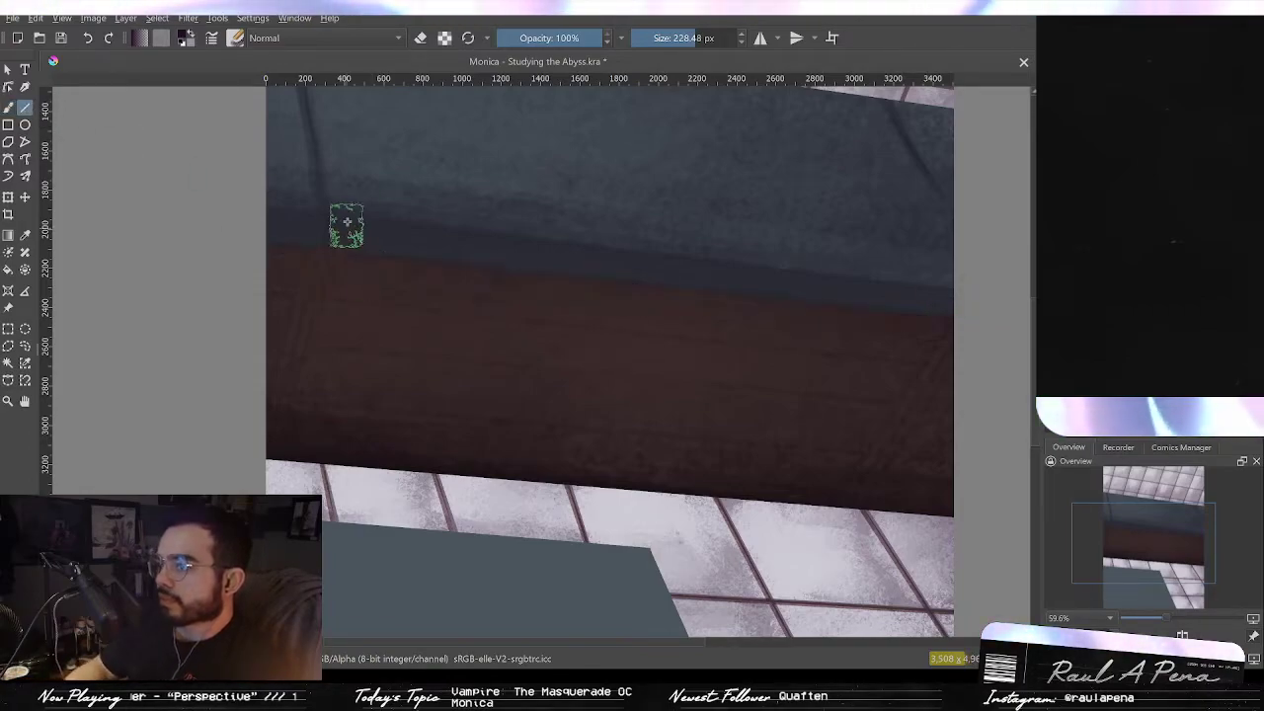
pyautogui.moveTo(266, 242); pyautogui.dragTo(937, 319)
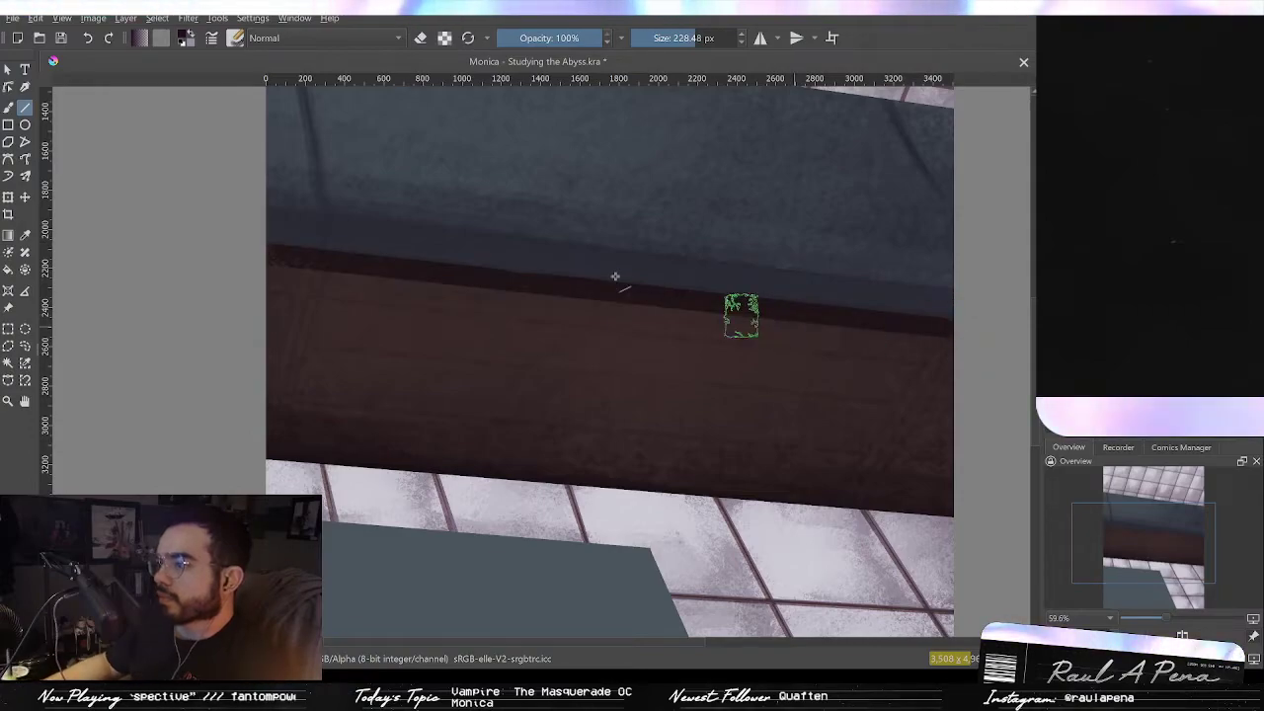
pyautogui.hotkey('ctrl', 'z')
pyautogui.moveTo(268, 235)
pyautogui.mouseDown()
pyautogui.moveTo(583, 254)
pyautogui.moveTo(976, 312)
pyautogui.mouseUp()
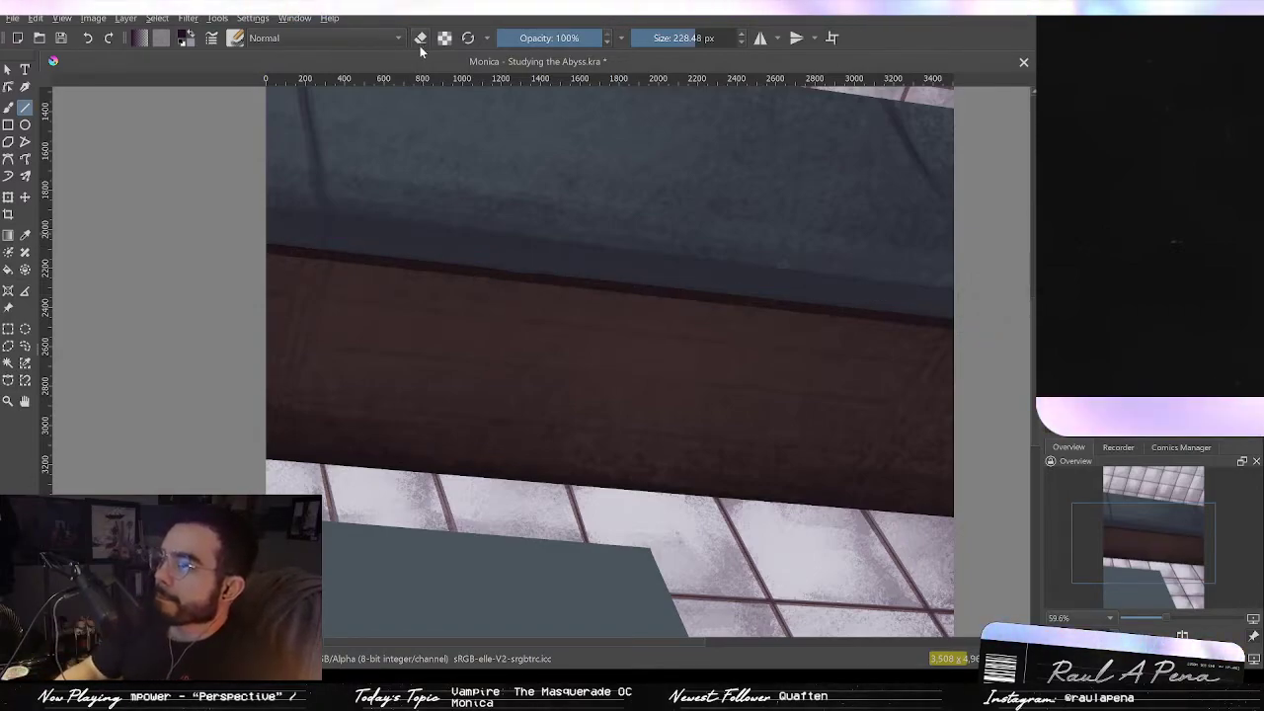
# Step: Paint a dark vertical plank line at the beam's left end with a 50 px brush
pyautogui.click(8, 107)
pyautogui.keyDown('shift'); pyautogui.moveTo(322, 253); pyautogui.dragTo(293, 269); pyautogui.keyUp('shift')
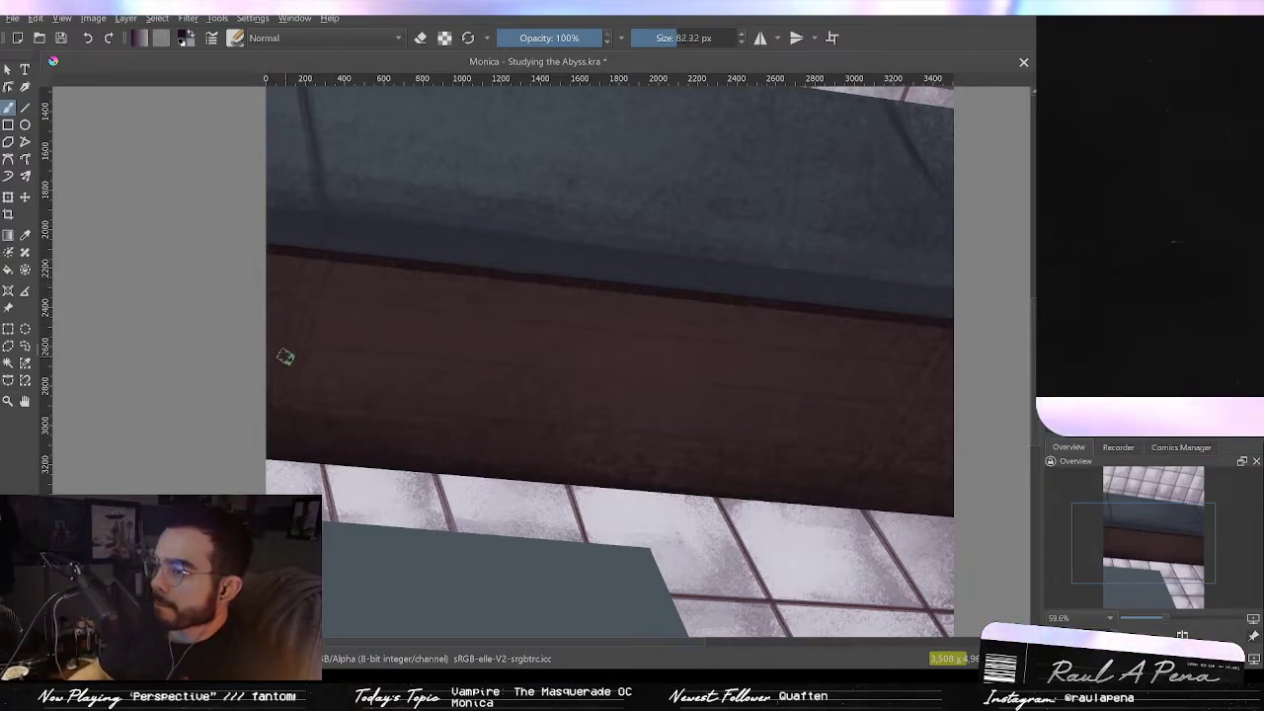
pyautogui.moveTo(302, 317)
pyautogui.mouseDown()
pyautogui.moveTo(322, 326)
pyautogui.moveTo(290, 417)
pyautogui.moveTo(290, 469)
pyautogui.mouseUp()
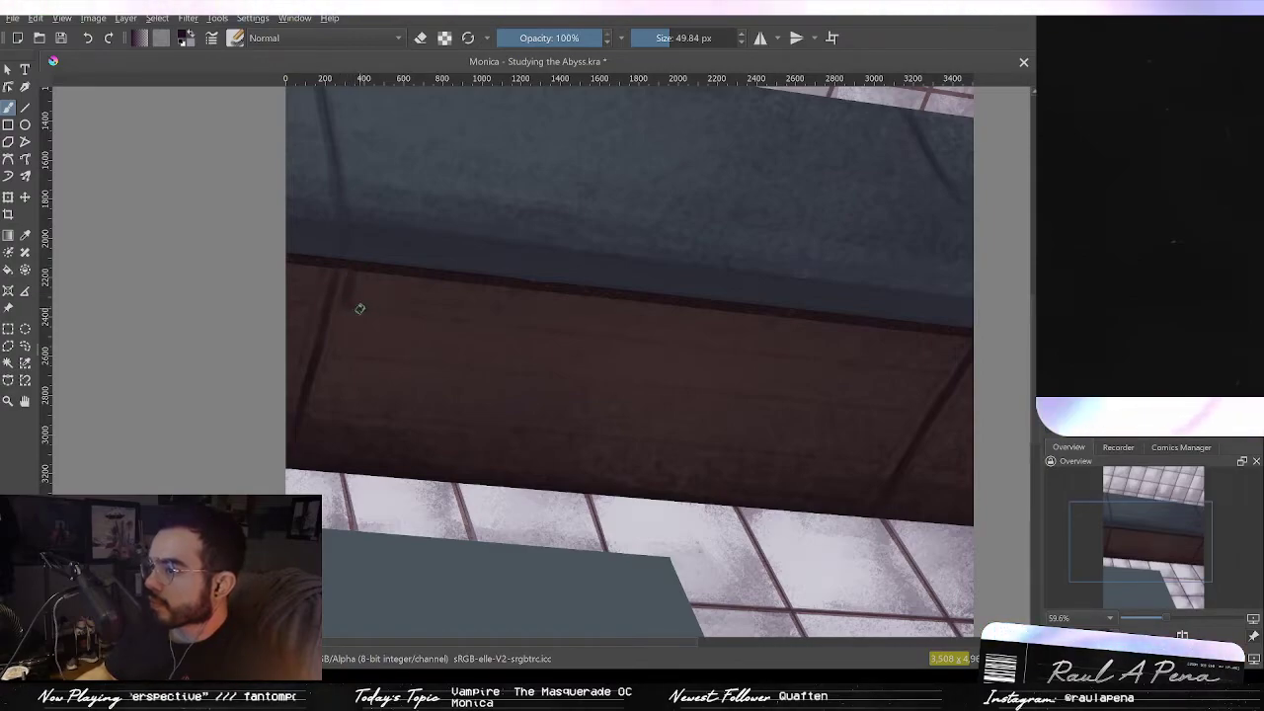
# Step: Draw a horizontal plank line across the beam and a diagonal line at its right end
pyautogui.moveTo(725, 368)
pyautogui.mouseDown()
pyautogui.moveTo(727, 345)
pyautogui.moveTo(686, 332)
pyautogui.mouseUp()
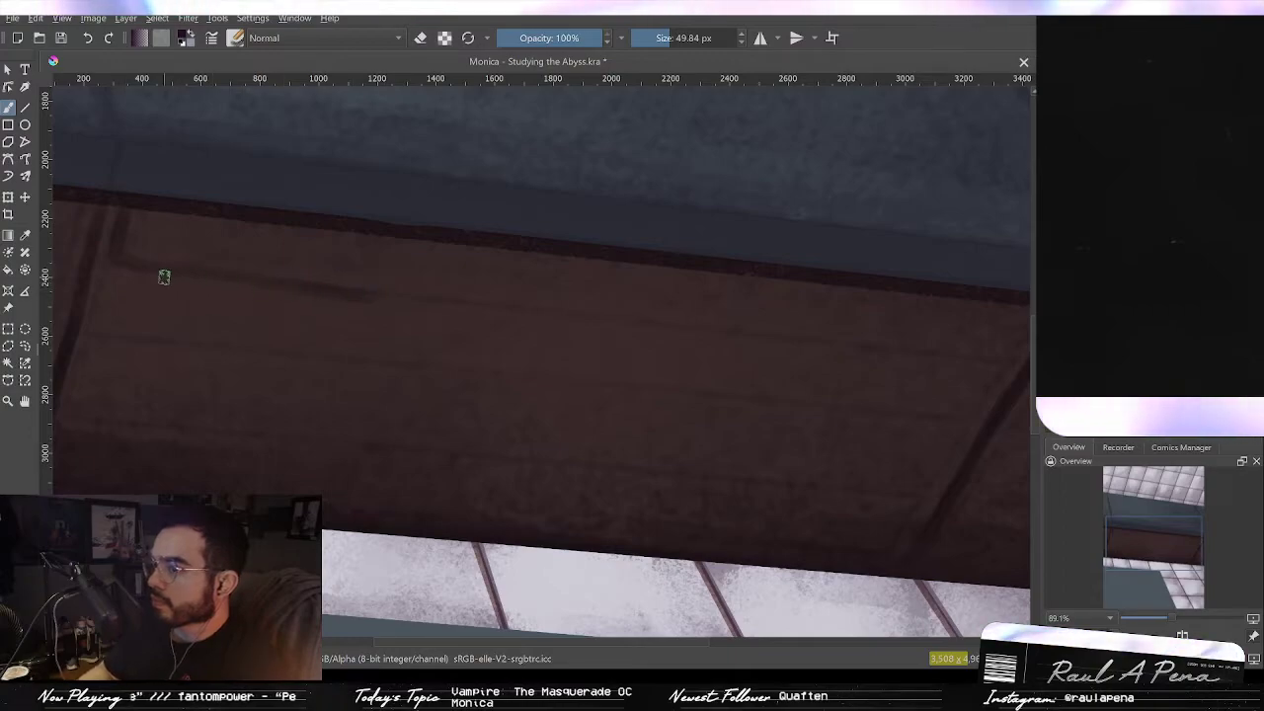
pyautogui.moveTo(166, 278); pyautogui.dragTo(133, 275)
pyautogui.moveTo(325, 288); pyautogui.dragTo(636, 321)
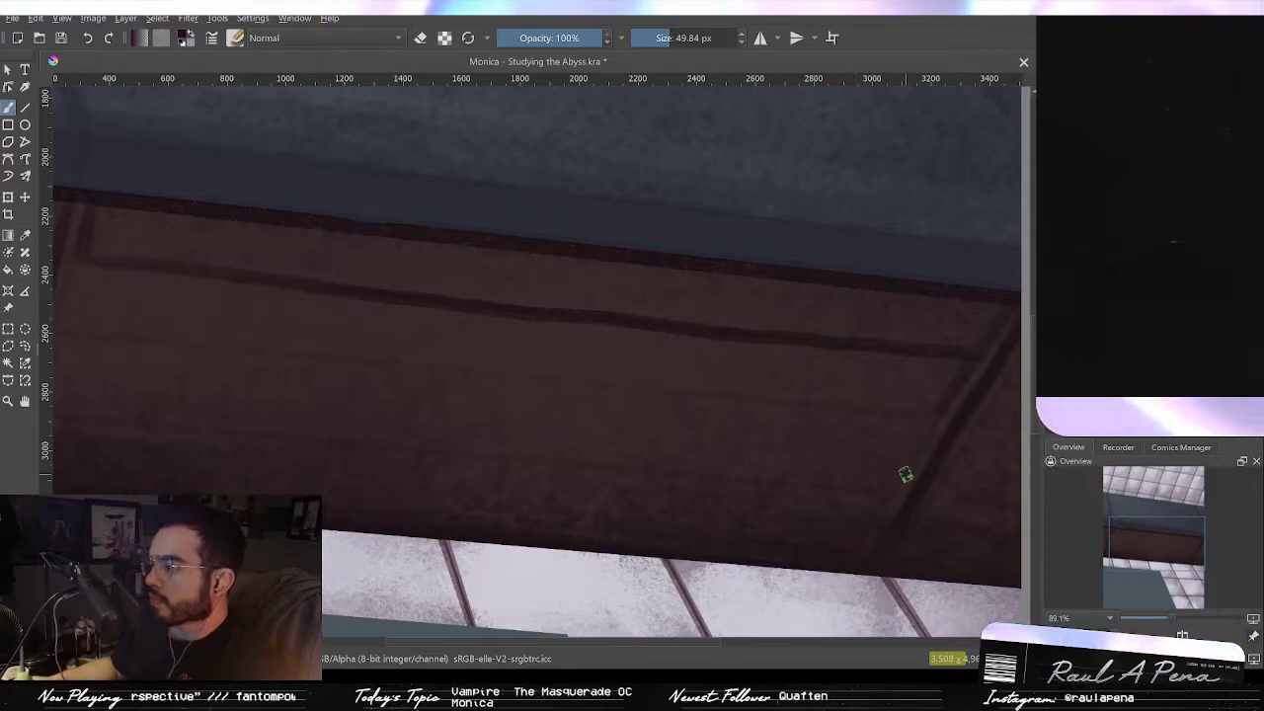
pyautogui.moveTo(908, 470); pyautogui.dragTo(775, 410)
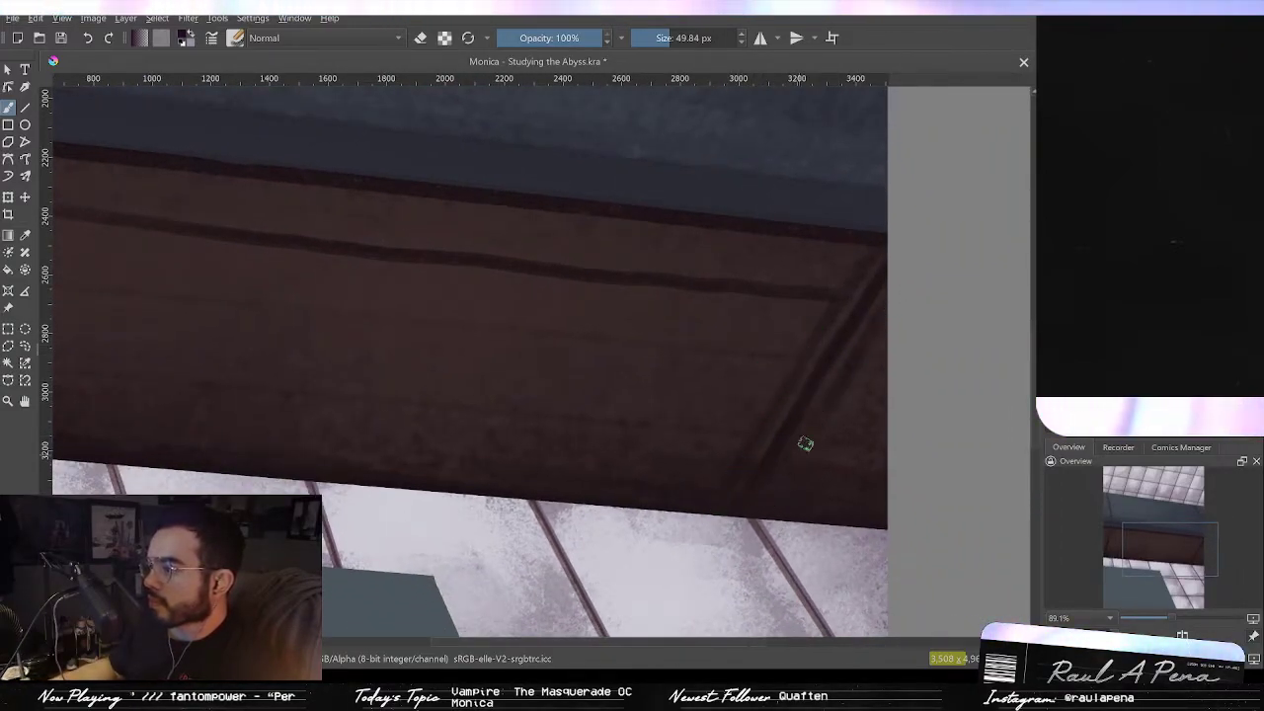
# Step: Draw a second horizontal plank line across the beam below the first
pyautogui.moveTo(777, 437); pyautogui.dragTo(1021, 494)
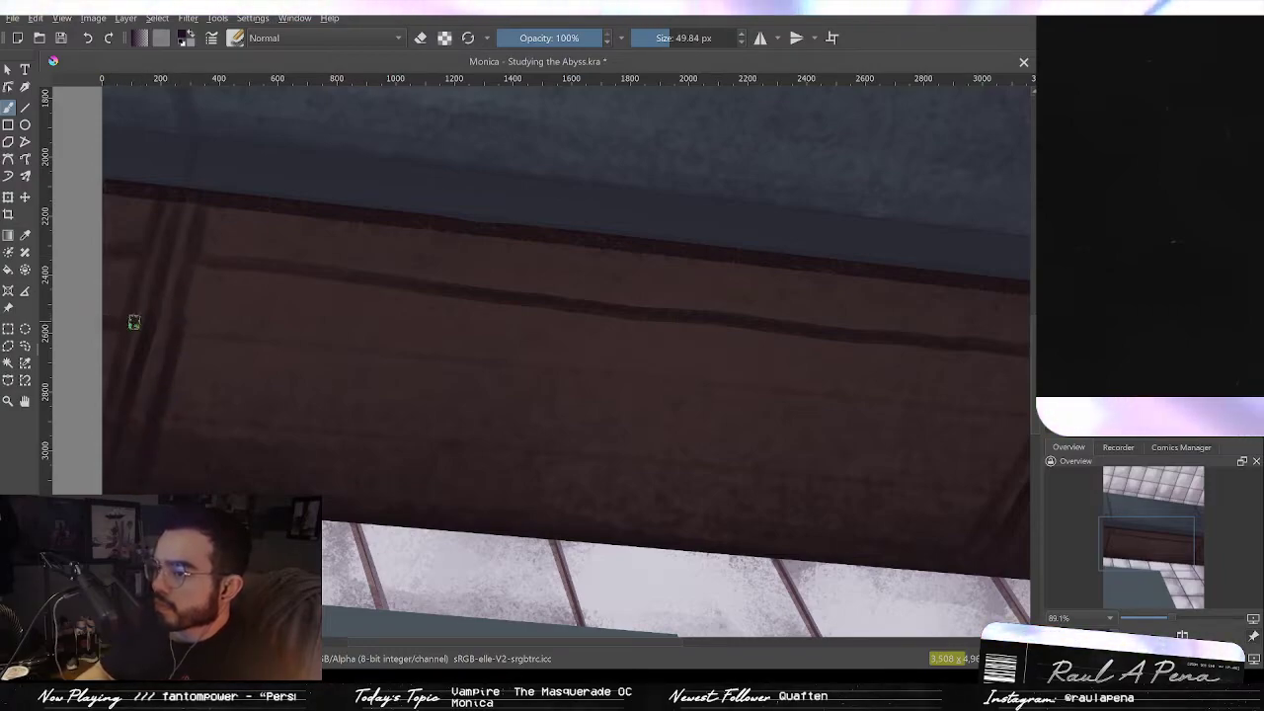
pyautogui.moveTo(198, 330); pyautogui.dragTo(139, 287)
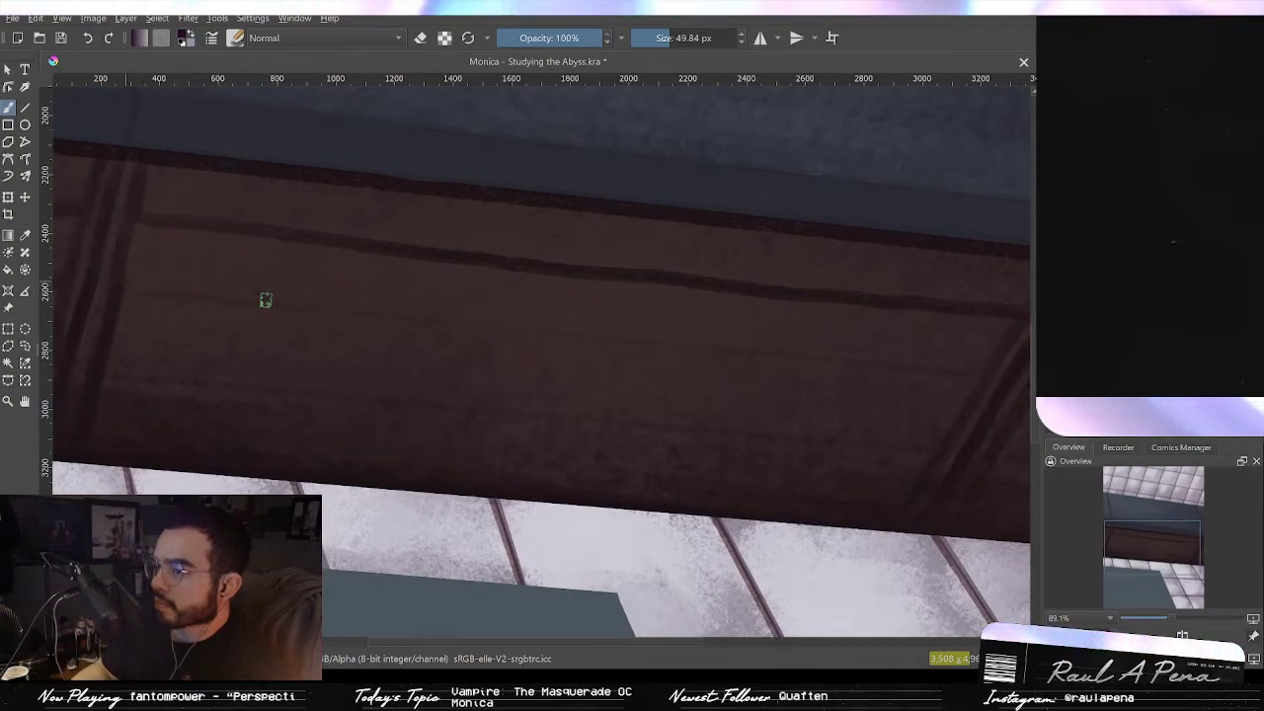
pyautogui.moveTo(262, 299); pyautogui.dragTo(431, 310)
pyautogui.hotkey('ctrl', 'z')
pyautogui.moveTo(135, 294); pyautogui.dragTo(992, 377)
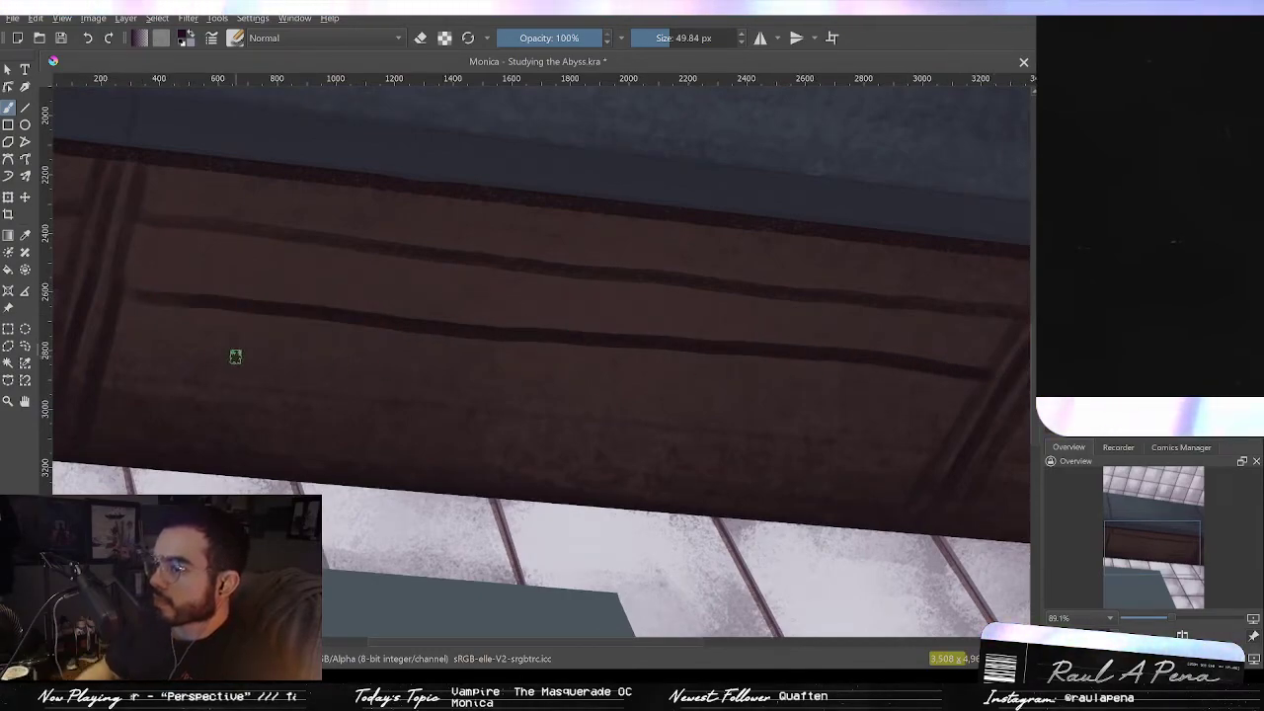
pyautogui.moveTo(127, 379); pyautogui.dragTo(939, 457)
pyautogui.hotkey('ctrl', 'z')
# Step: Try drawing a third horizontal plank line across the lower beam several times, undoing each attempt
pyautogui.press('-')
pyautogui.press('-')
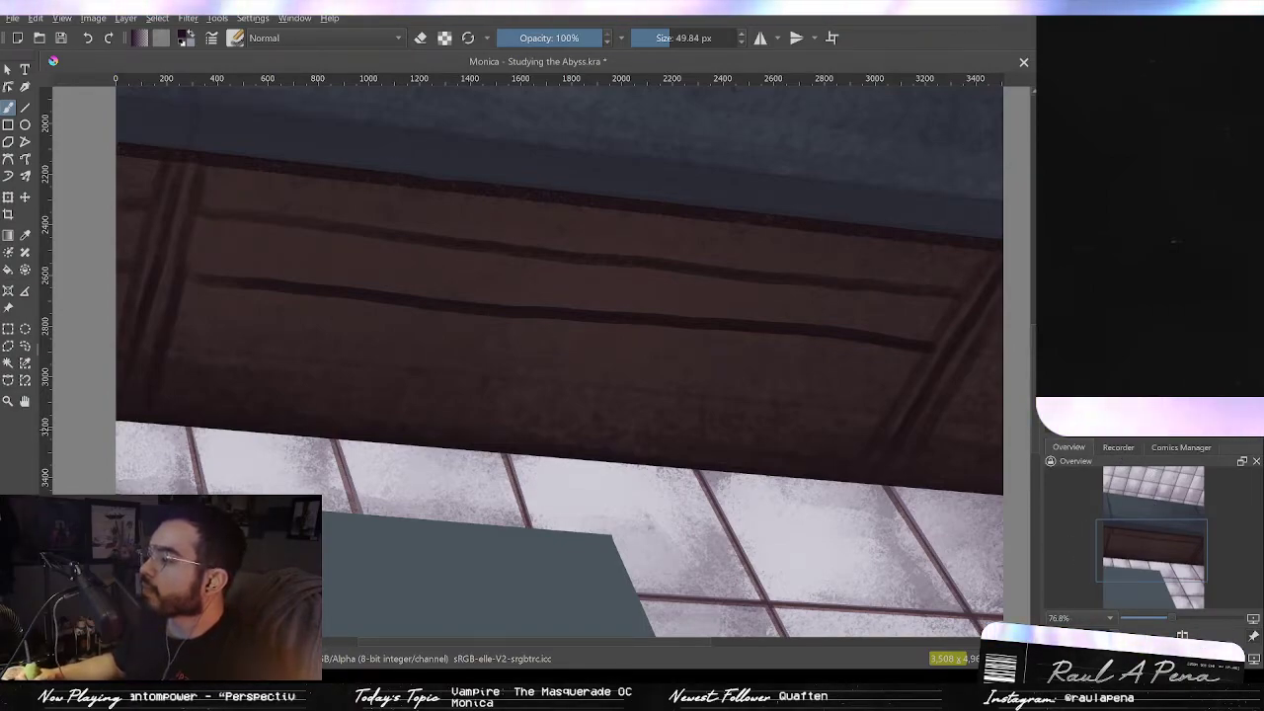
pyautogui.press('6')
pyautogui.press('6')
pyautogui.press('6')
pyautogui.press('6')
pyautogui.press('6')
pyautogui.press('6')
pyautogui.press('5')
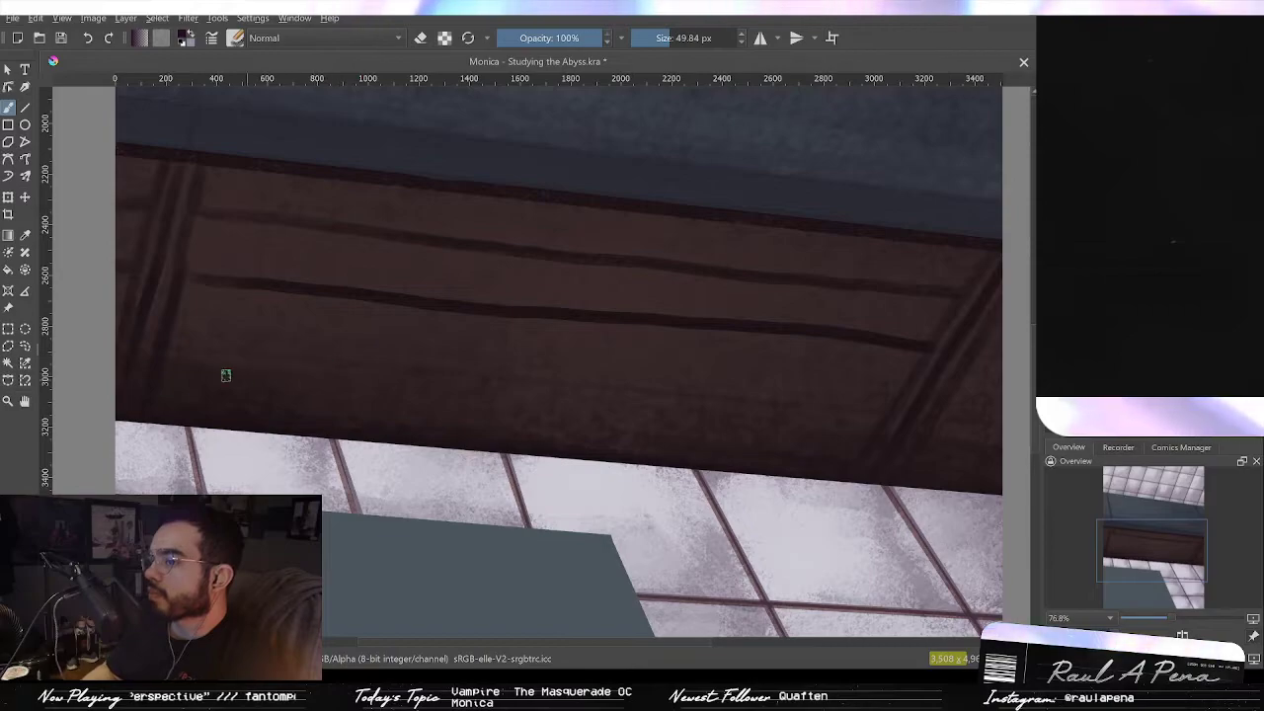
pyautogui.moveTo(167, 345); pyautogui.dragTo(847, 425)
pyautogui.hotkey('ctrl', 'z')
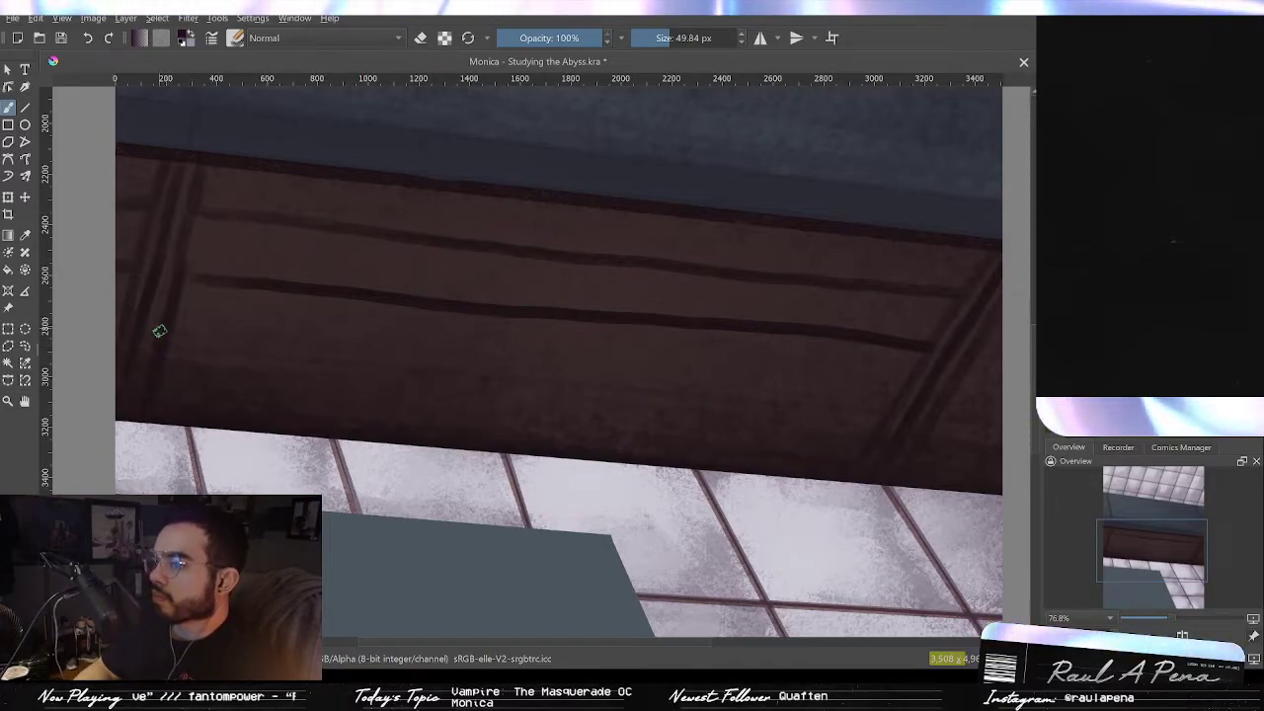
pyautogui.moveTo(170, 352)
pyautogui.mouseDown()
pyautogui.moveTo(340, 356)
pyautogui.moveTo(735, 402)
pyautogui.mouseUp()
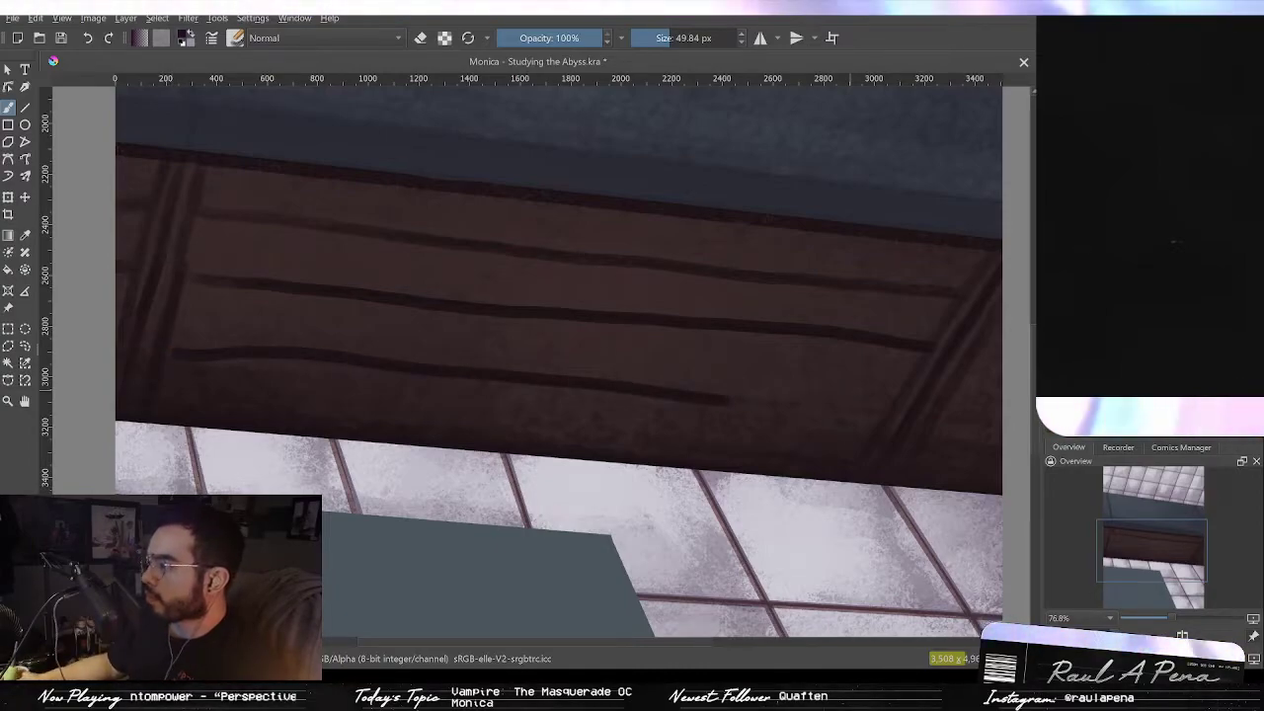
pyautogui.hotkey('ctrl', 'z')
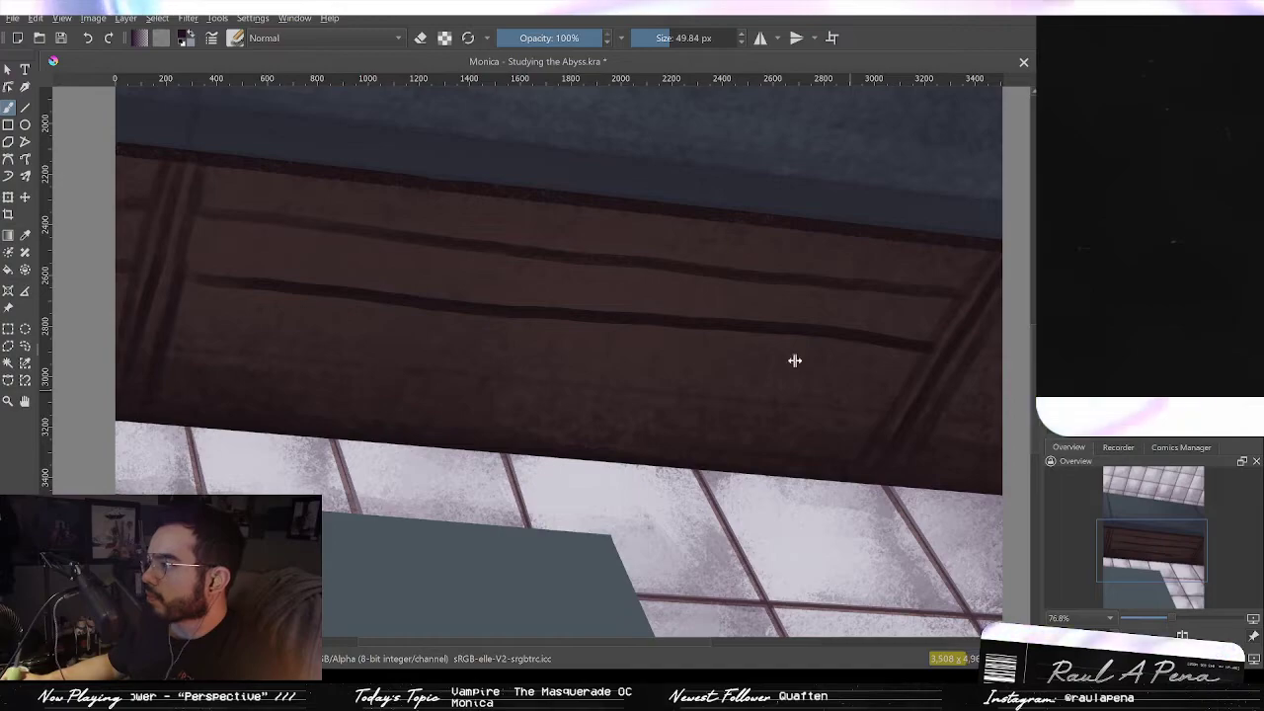
pyautogui.moveTo(165, 346); pyautogui.dragTo(846, 413)
pyautogui.hotkey('ctrl', 'z')
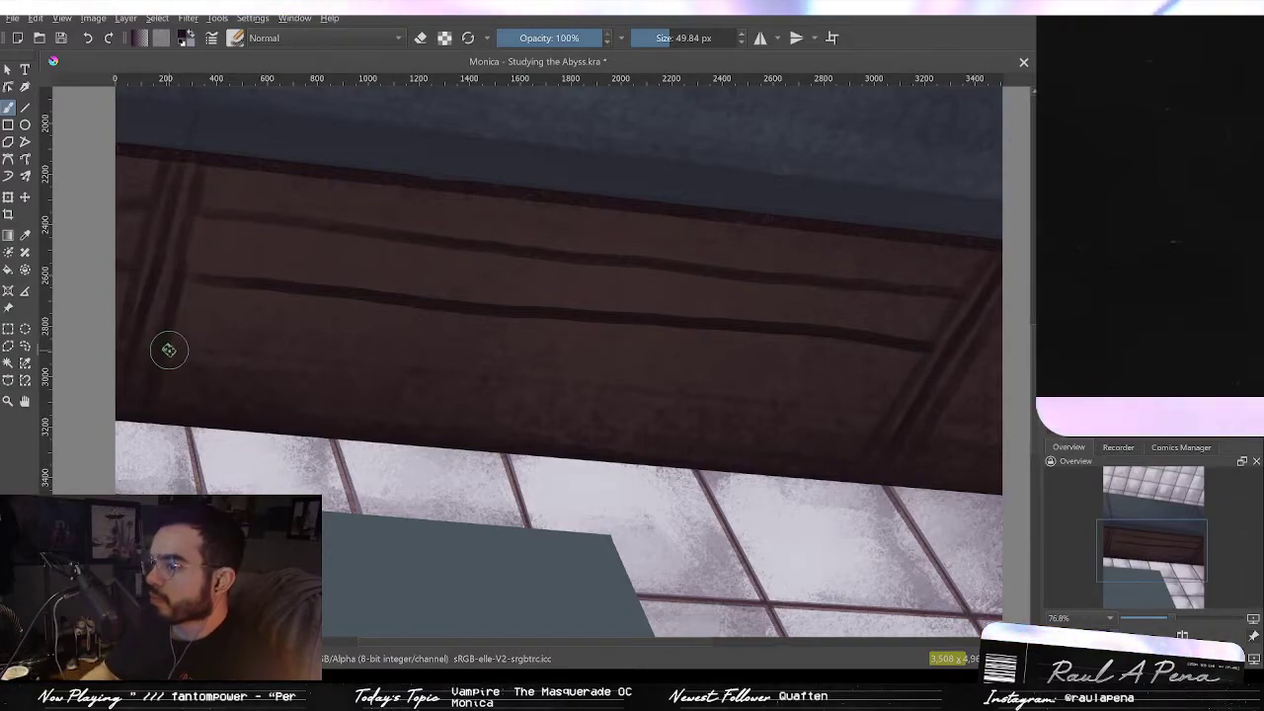
pyautogui.moveTo(267, 362); pyautogui.dragTo(807, 415)
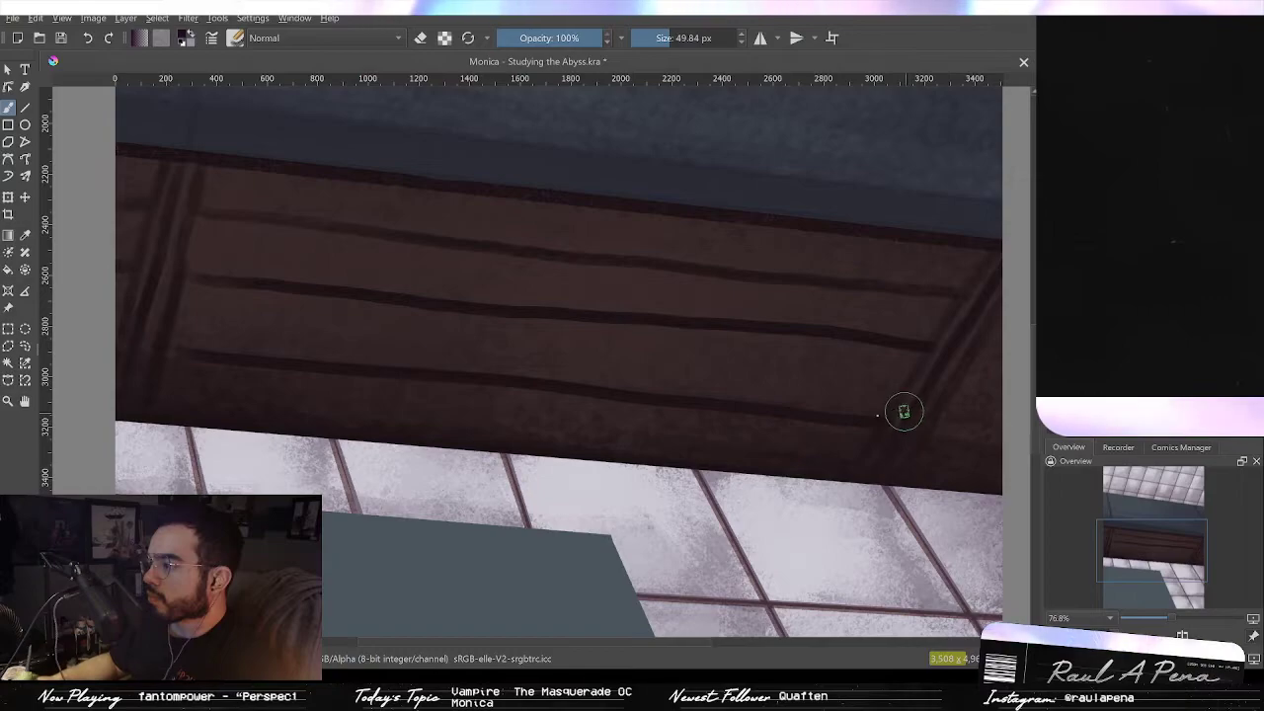
pyautogui.hotkey('ctrl', 'z')
pyautogui.moveTo(174, 348); pyautogui.dragTo(606, 394)
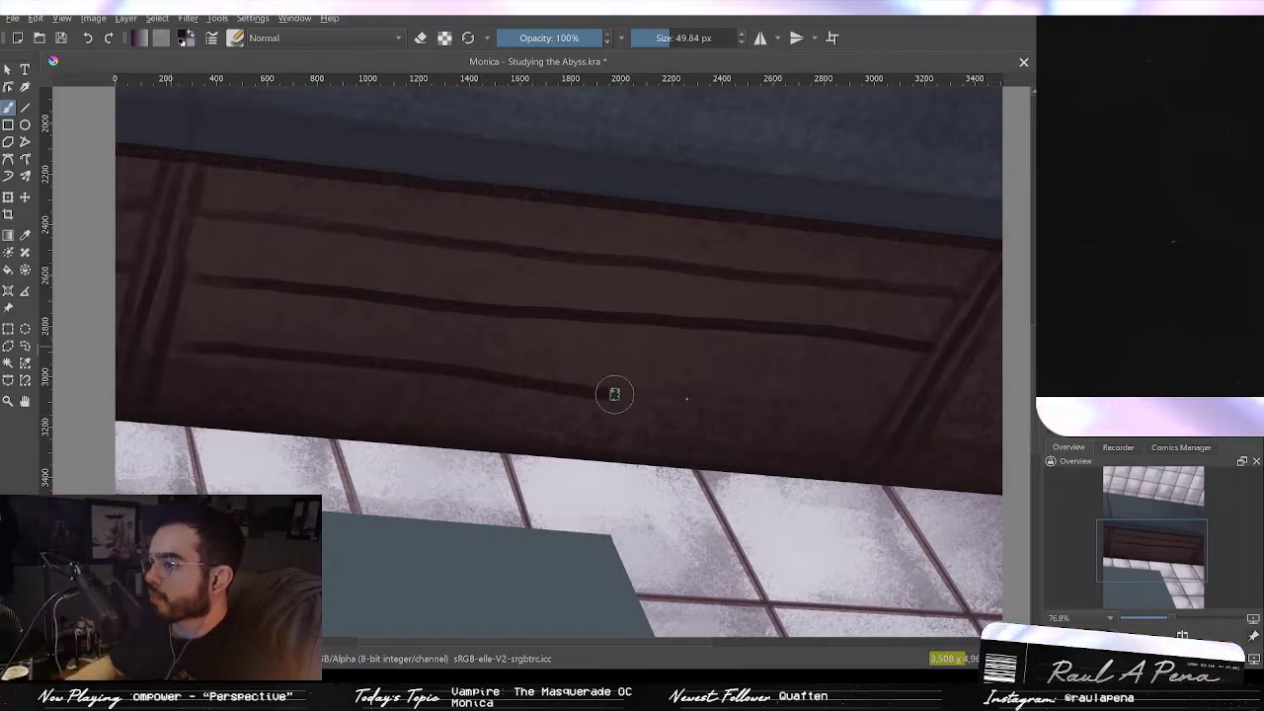
pyautogui.hotkey('ctrl', 'z')
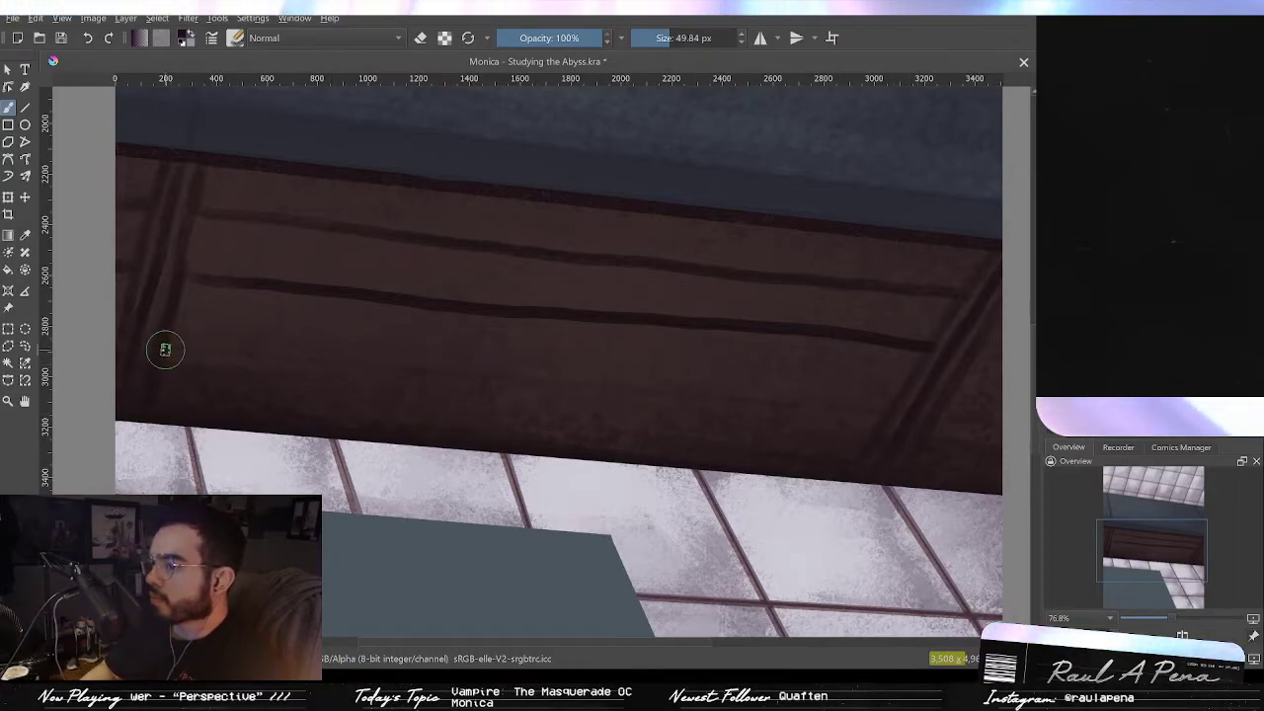
pyautogui.moveTo(178, 347); pyautogui.dragTo(884, 416)
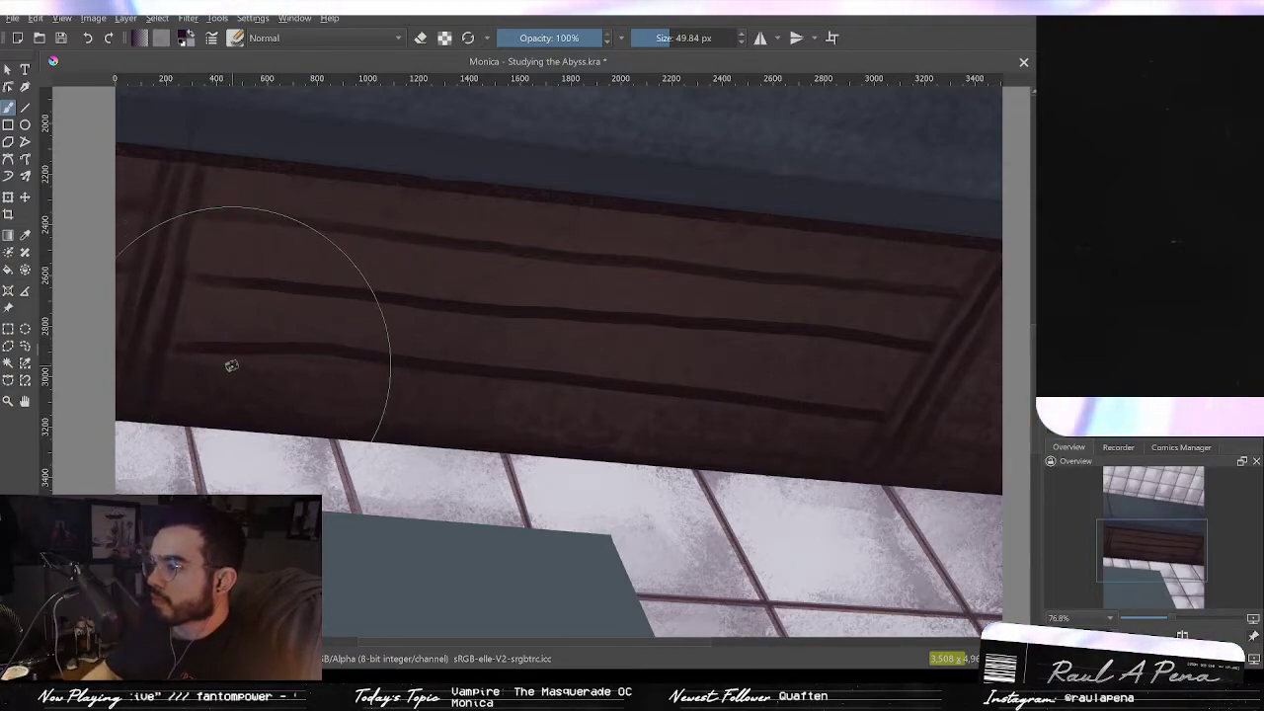
pyautogui.hotkey('ctrl', 'z')
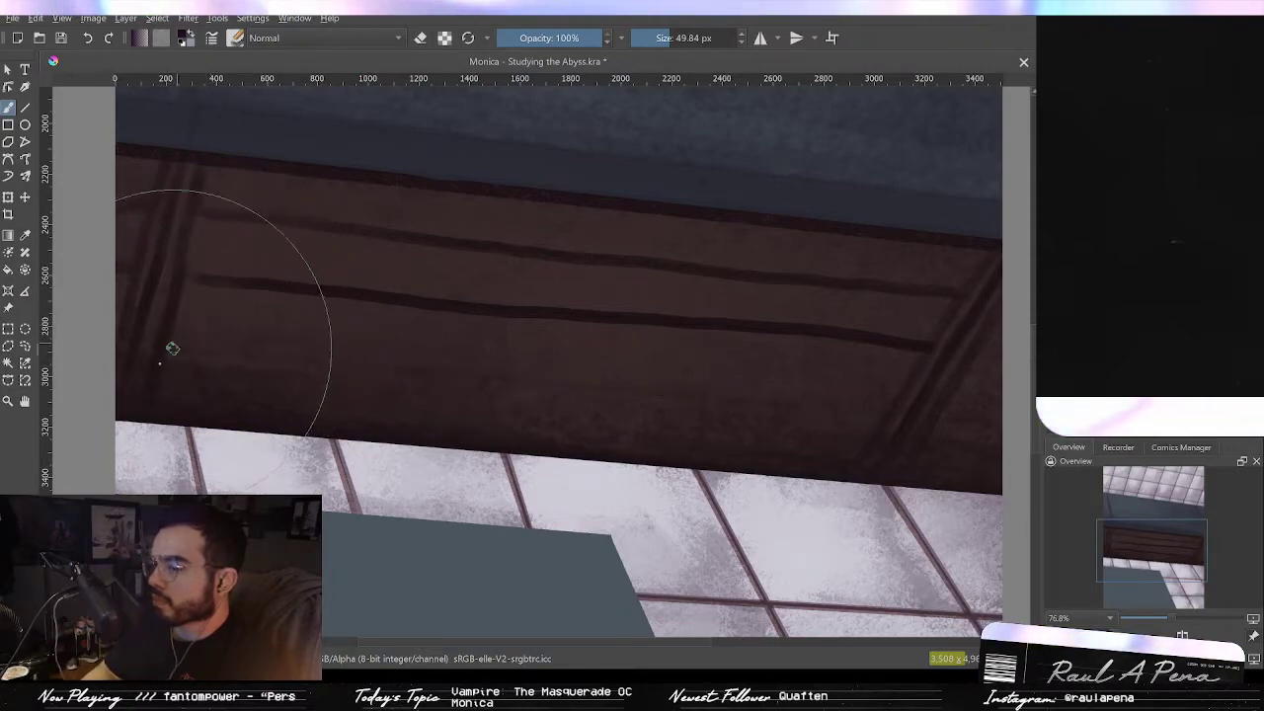
# Step: Draw a third horizontal plank line across the lower beam and touch up the diagonal and vertical end lines
pyautogui.moveTo(402, 368); pyautogui.dragTo(886, 417)
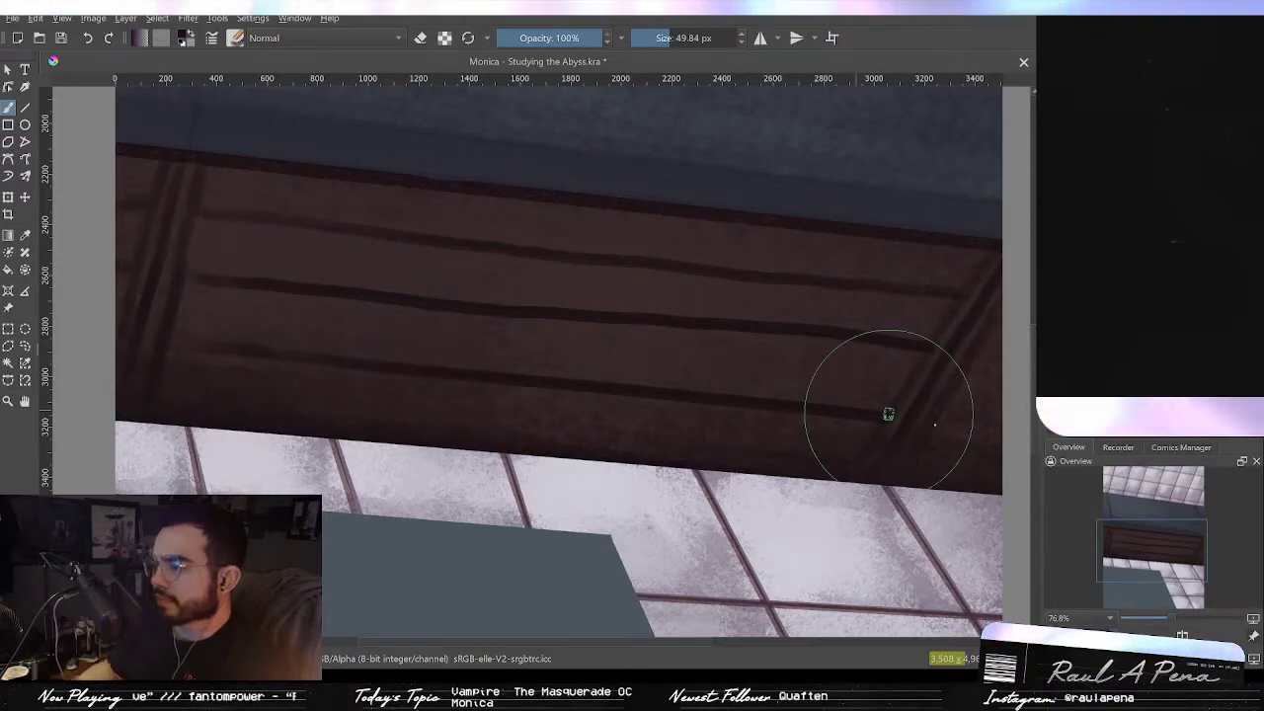
pyautogui.moveTo(945, 423); pyautogui.dragTo(799, 394)
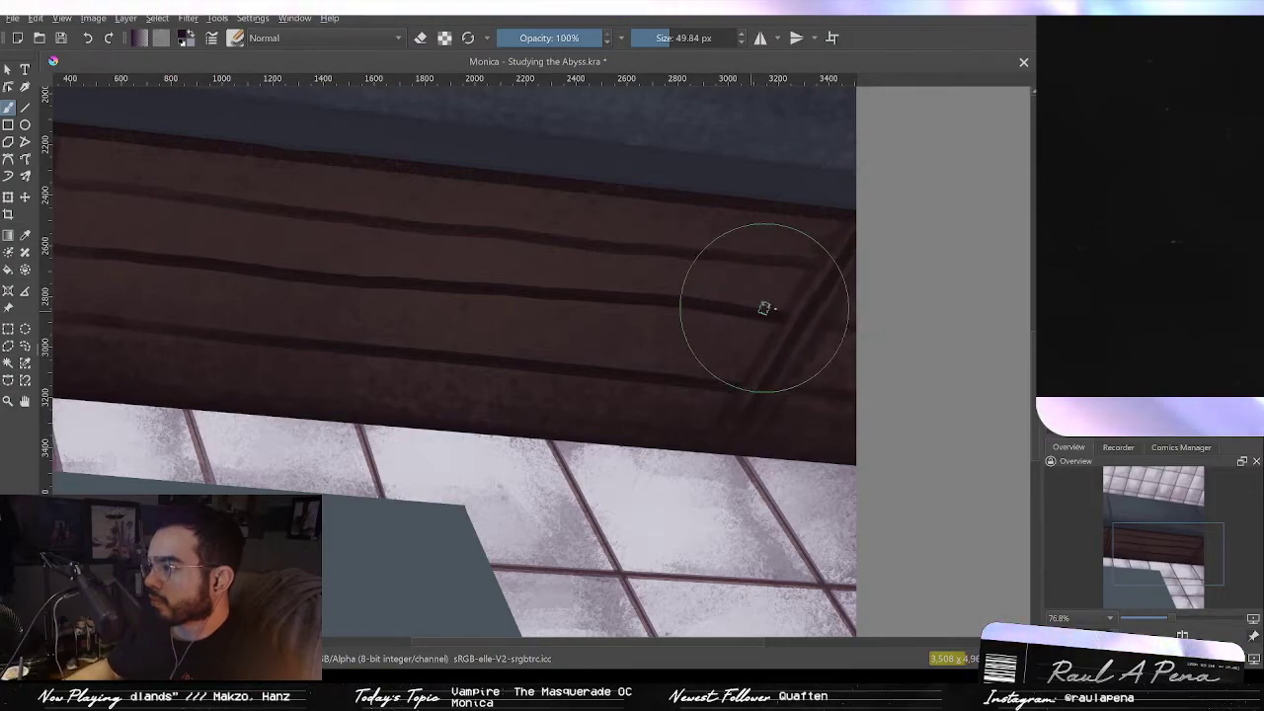
pyautogui.moveTo(910, 281)
pyautogui.mouseDown()
pyautogui.moveTo(861, 368)
pyautogui.moveTo(821, 293)
pyautogui.moveTo(779, 421)
pyautogui.moveTo(839, 335)
pyautogui.mouseUp()
pyautogui.moveTo(450, 333); pyautogui.dragTo(503, 300)
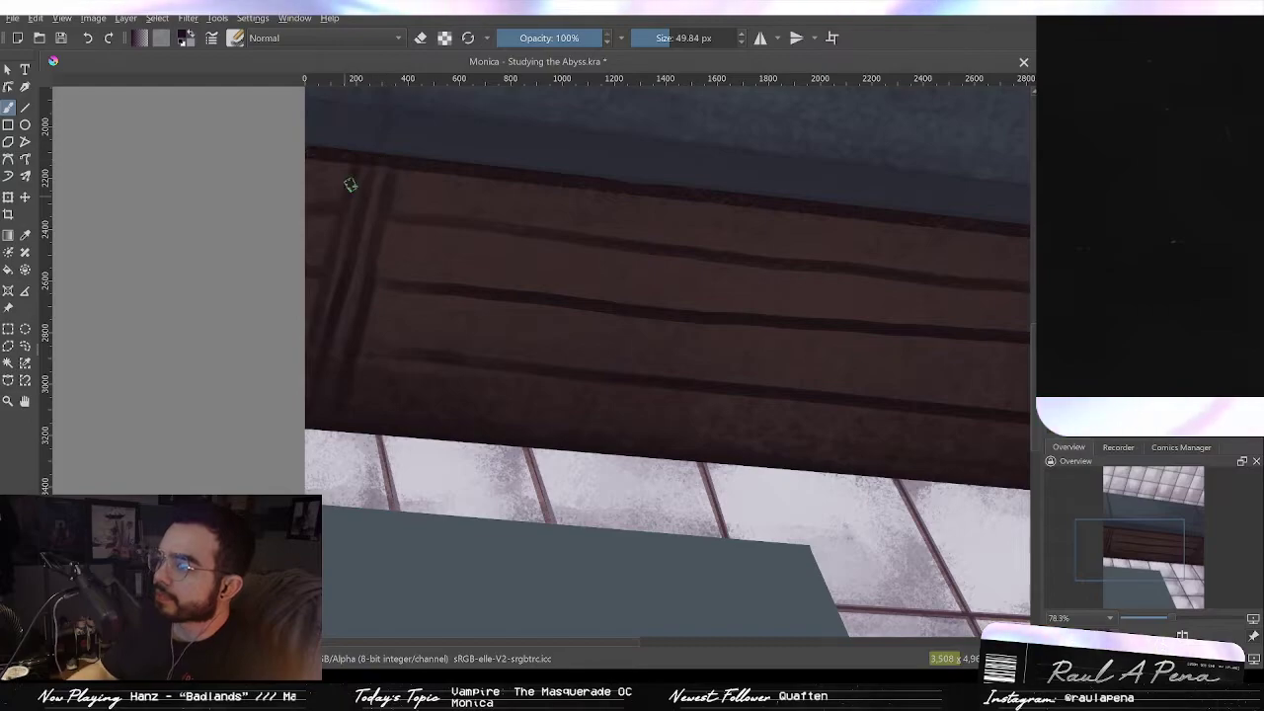
pyautogui.moveTo(358, 212); pyautogui.dragTo(387, 274)
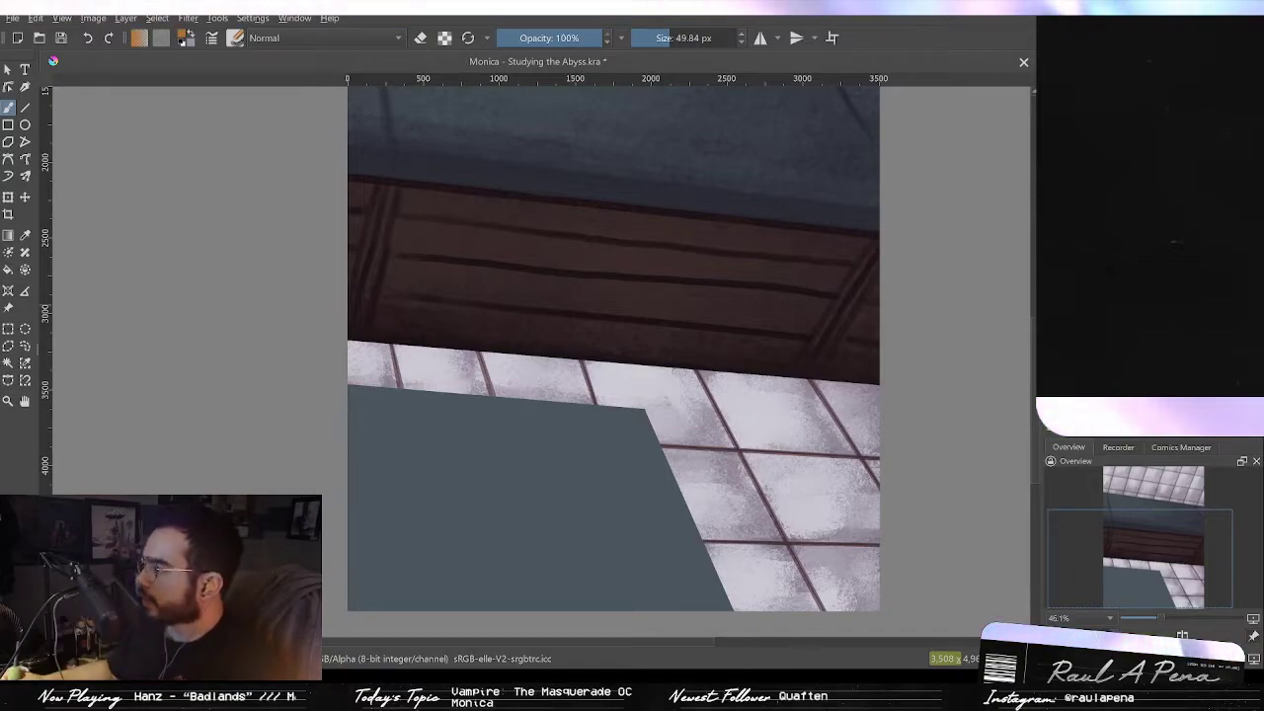
pyautogui.scroll(2, 500, 243)
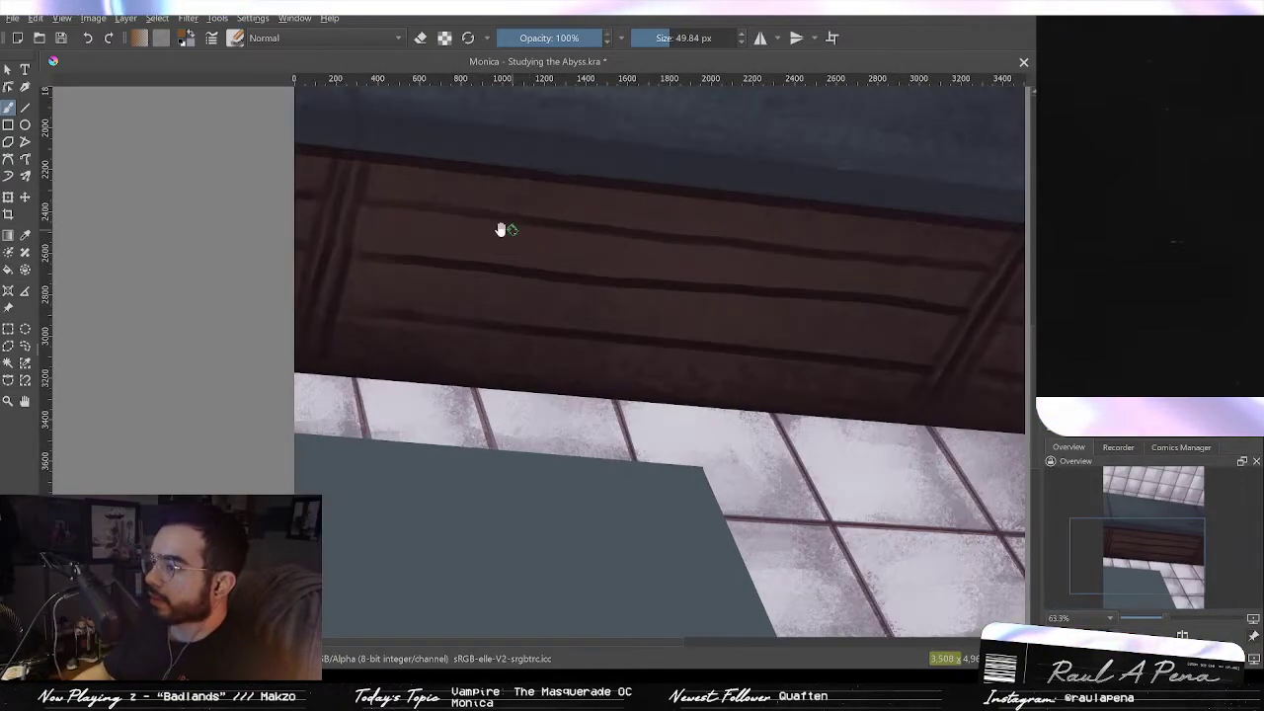
# Step: Enlarge the brush to about 254 px and try dabbing a warm glow onto the beam's left end, undoing each dab
pyautogui.moveTo(501, 229); pyautogui.dragTo(513, 335)
pyautogui.moveTo(416, 287); pyautogui.dragTo(495, 297)
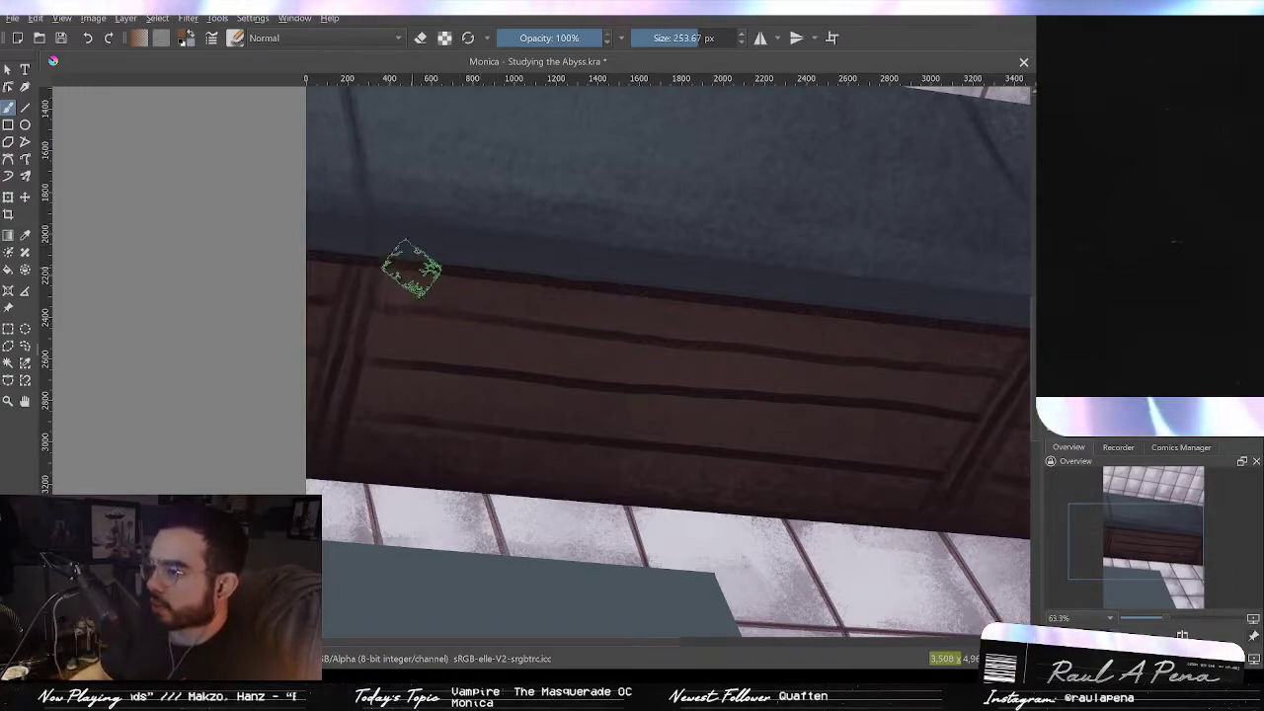
pyautogui.moveTo(414, 281); pyautogui.dragTo(403, 293)
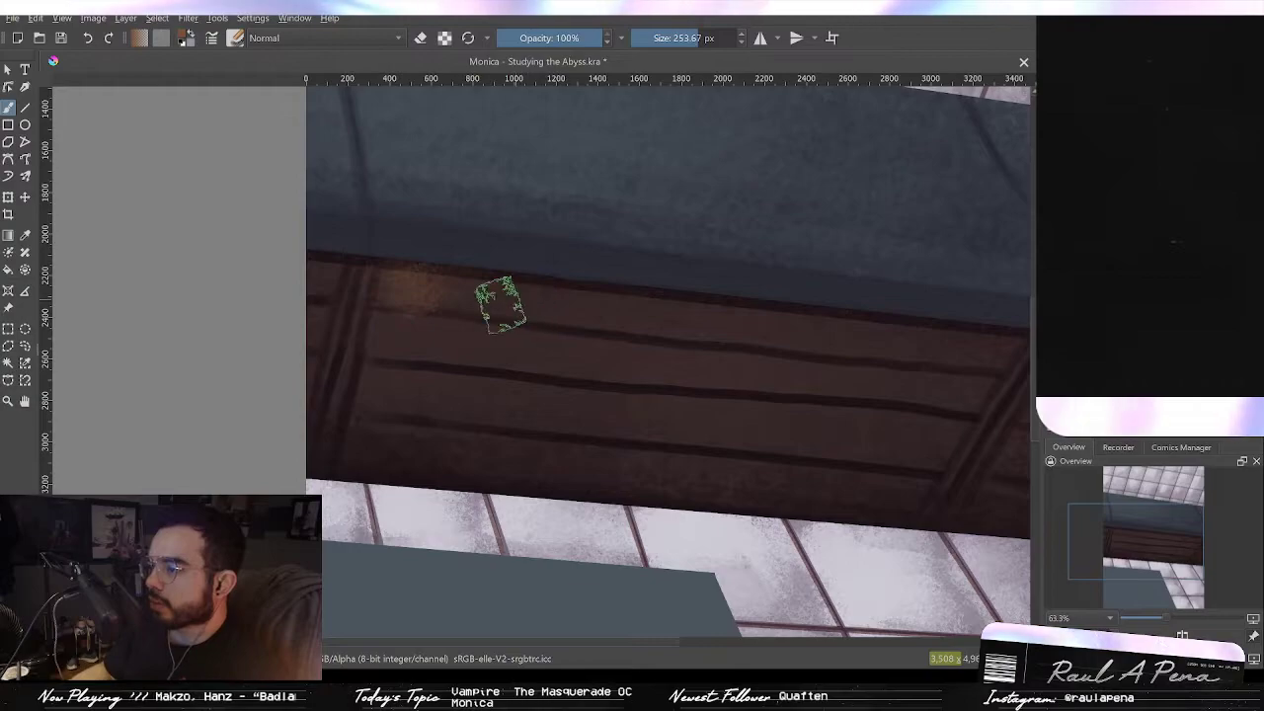
pyautogui.hotkey('ctrl', 'z')
pyautogui.moveTo(397, 284)
pyautogui.mouseDown()
pyautogui.moveTo(393, 307)
pyautogui.moveTo(524, 301)
pyautogui.mouseUp()
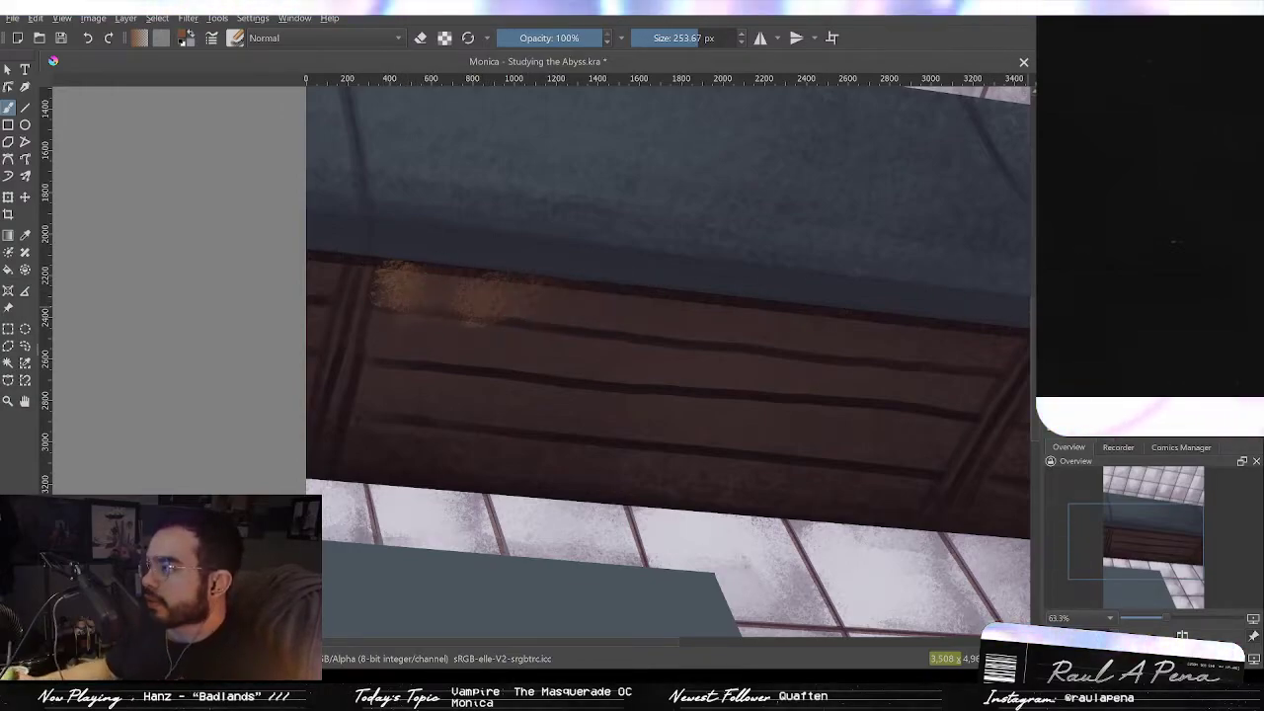
pyautogui.hotkey('ctrl', 'z')
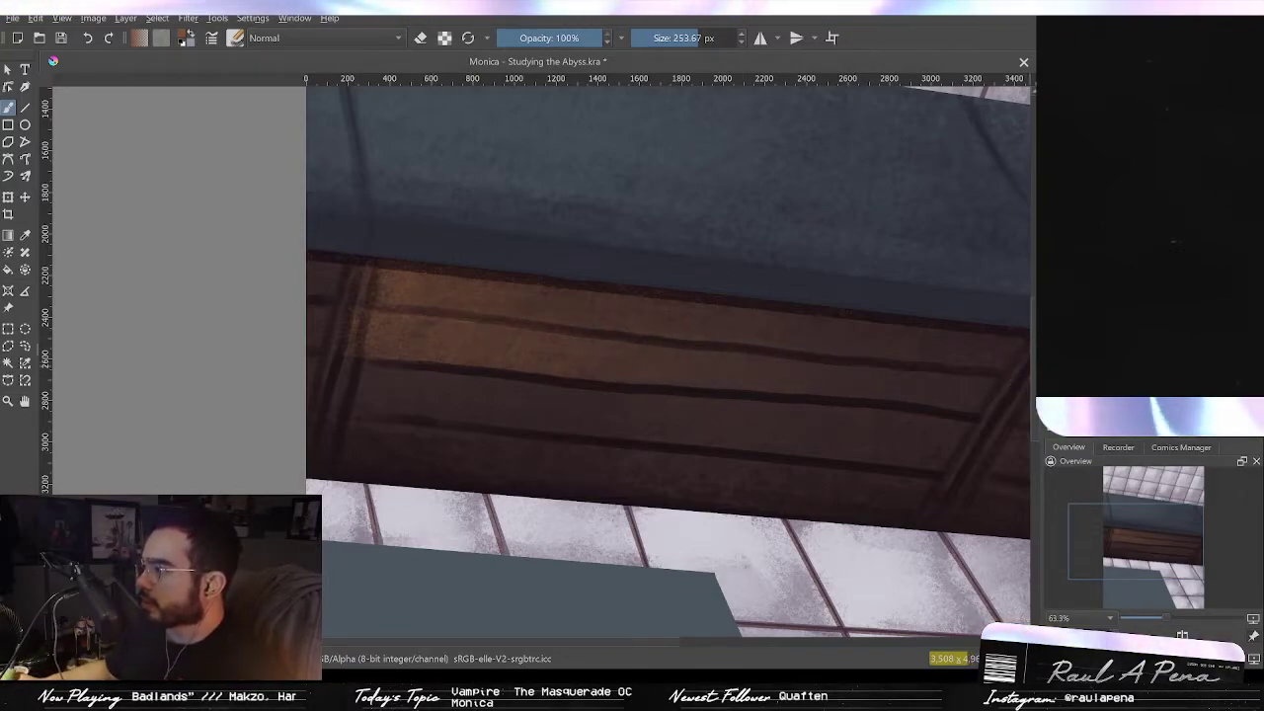
pyautogui.hotkey('ctrl', 'z')
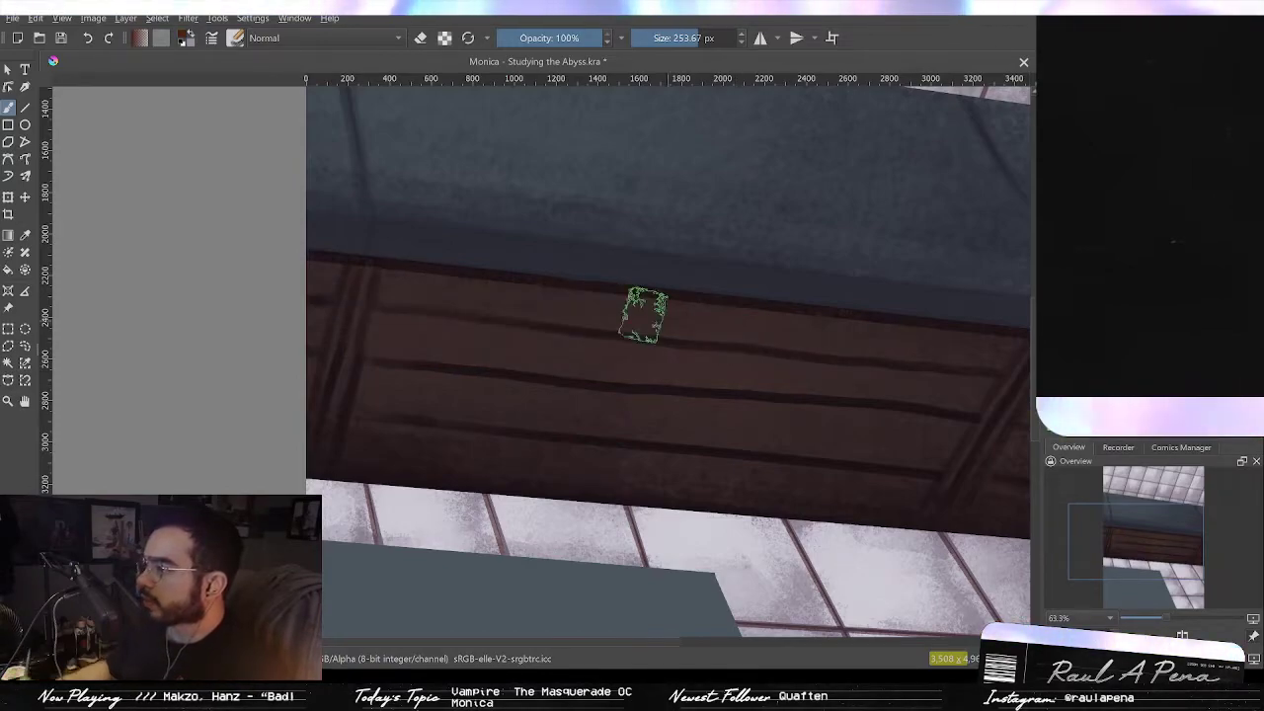
# Step: Try several broad warm-toned strokes across the plank beam, undoing each one
pyautogui.moveTo(420, 291)
pyautogui.mouseDown()
pyautogui.moveTo(371, 287)
pyautogui.moveTo(960, 342)
pyautogui.mouseUp()
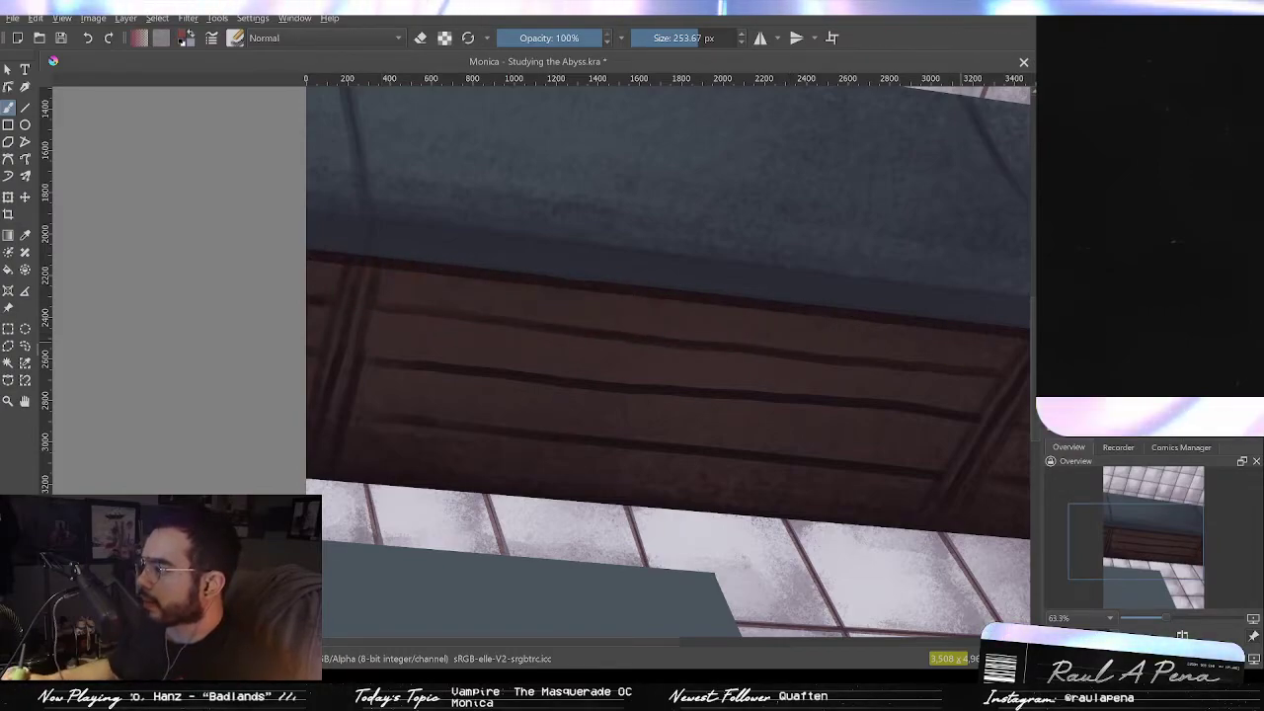
pyautogui.moveTo(612, 302)
pyautogui.mouseDown()
pyautogui.moveTo(339, 300)
pyautogui.moveTo(582, 347)
pyautogui.mouseUp()
pyautogui.hotkey('ctrl', 'z')
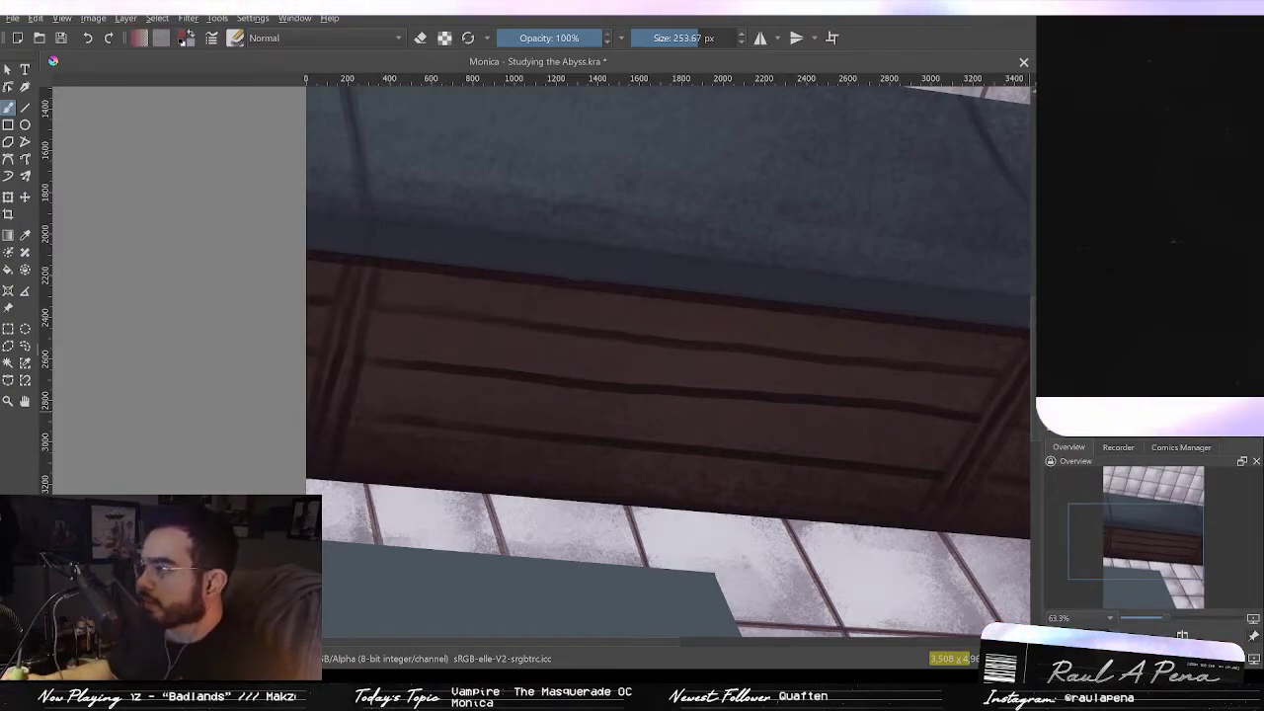
pyautogui.moveTo(434, 292)
pyautogui.mouseDown()
pyautogui.moveTo(474, 404)
pyautogui.moveTo(815, 459)
pyautogui.mouseUp()
pyautogui.hotkey('ctrl', 'z')
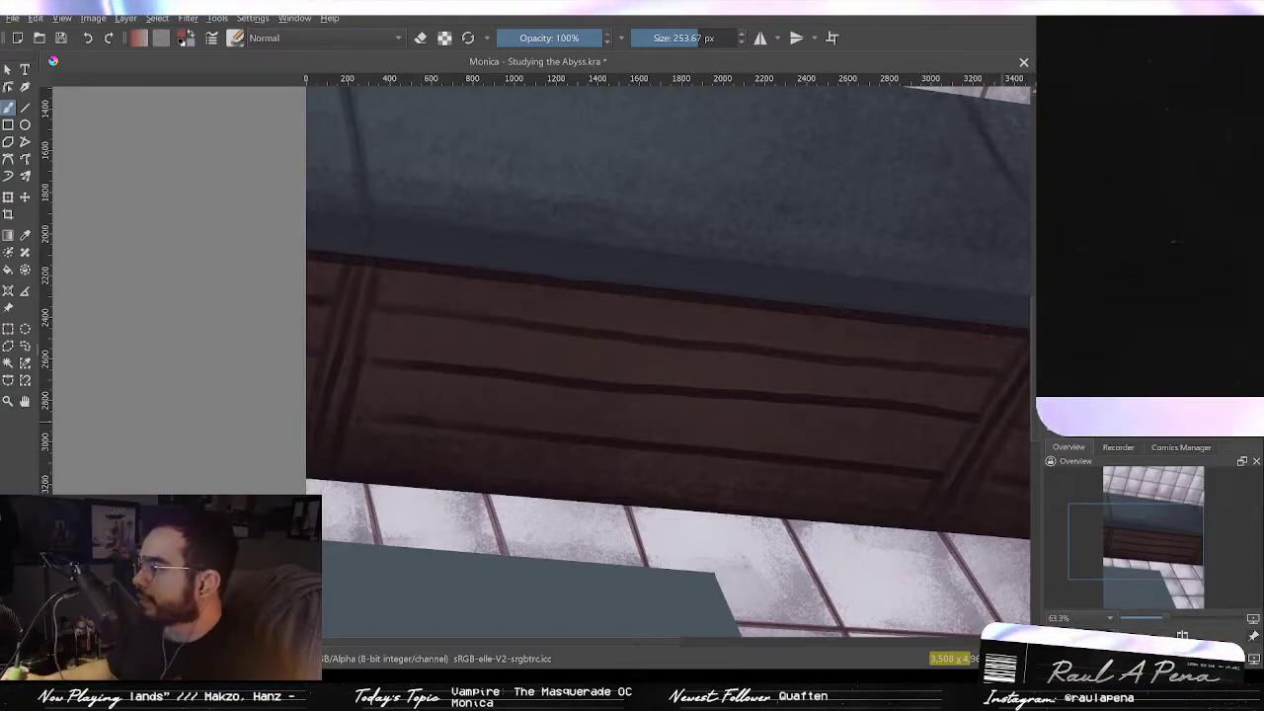
pyautogui.moveTo(748, 339)
pyautogui.mouseDown()
pyautogui.moveTo(614, 437)
pyautogui.moveTo(919, 425)
pyautogui.moveTo(886, 428)
pyautogui.mouseUp()
pyautogui.hotkey('ctrl', 'z')
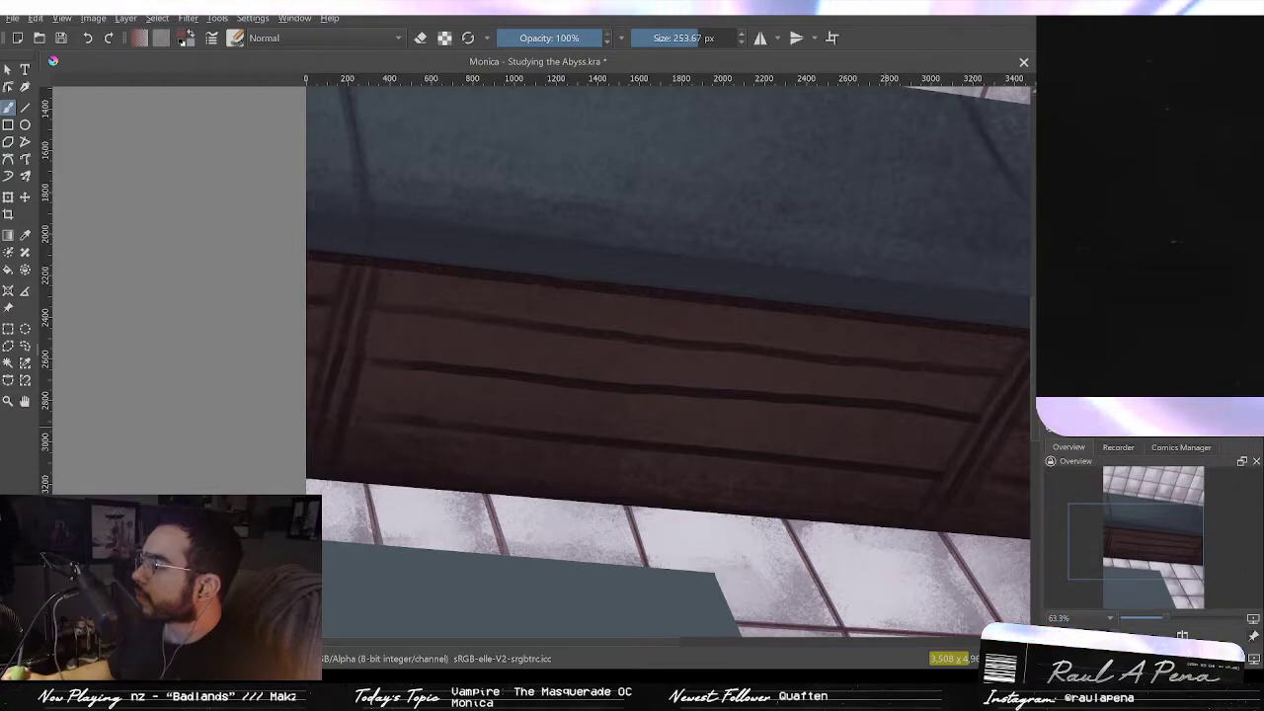
pyautogui.moveTo(686, 314)
pyautogui.mouseDown()
pyautogui.moveTo(801, 324)
pyautogui.moveTo(889, 529)
pyautogui.mouseUp()
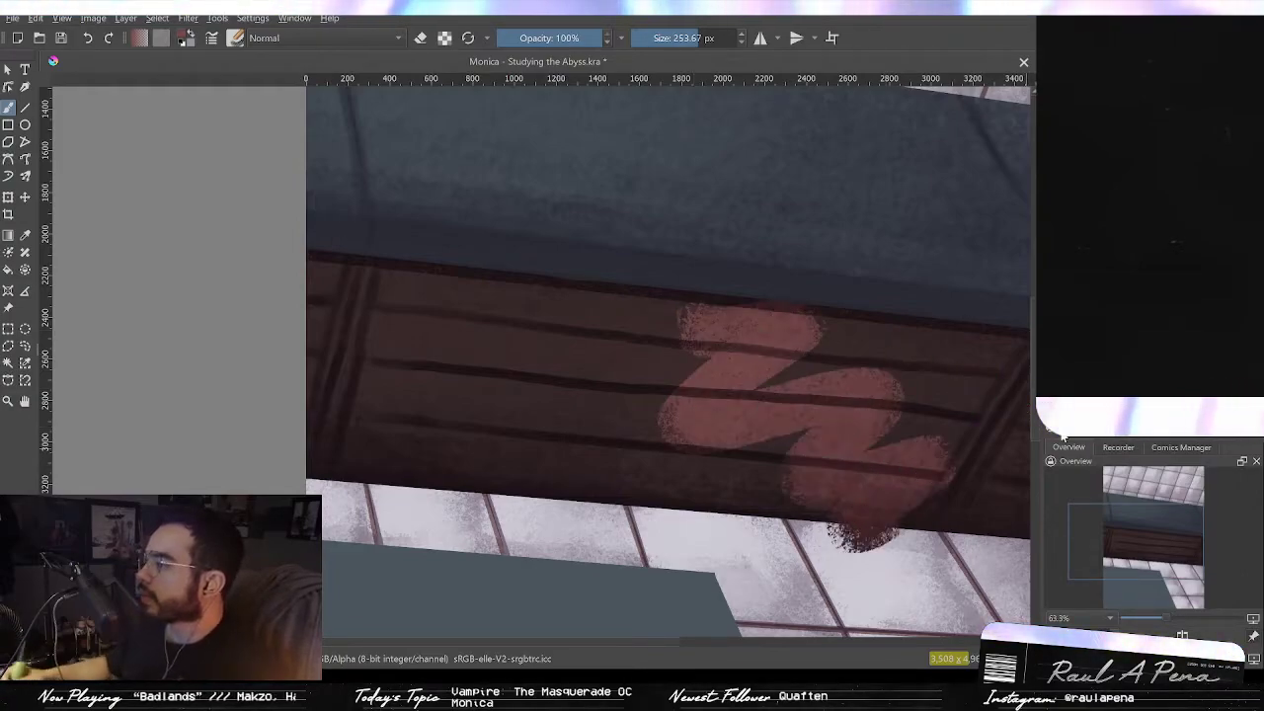
pyautogui.hotkey('ctrl', 'z')
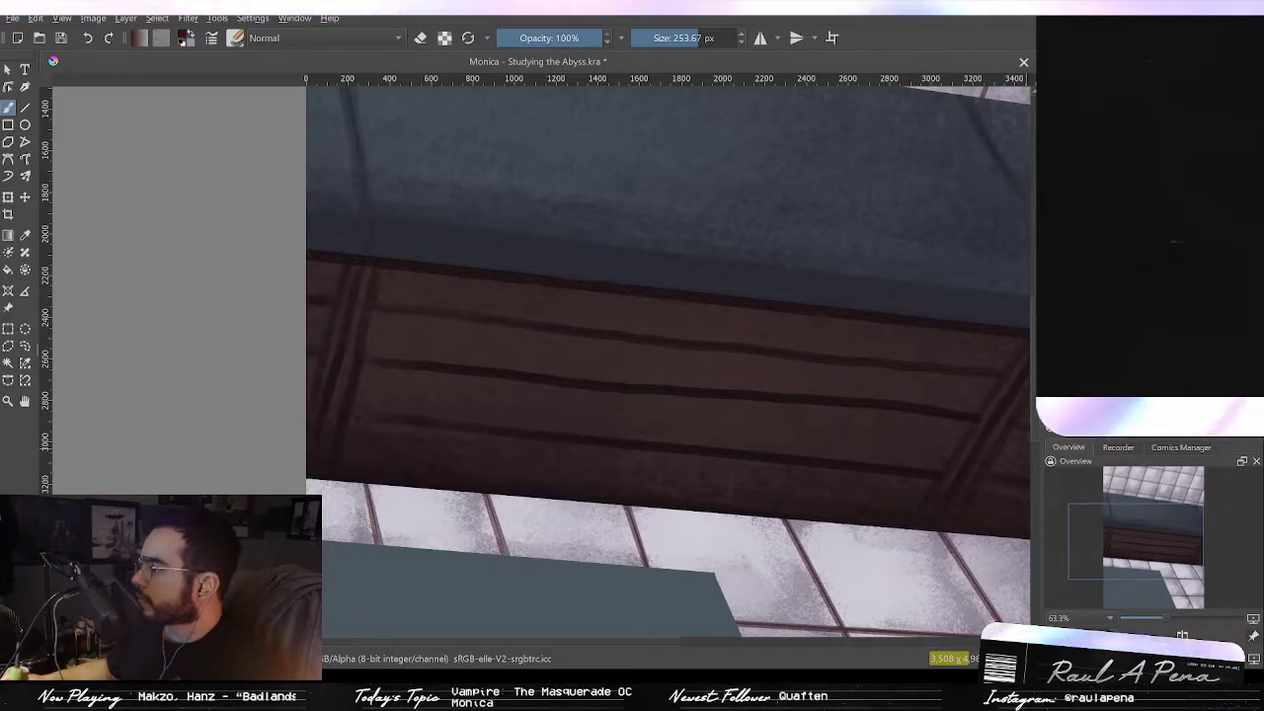
pyautogui.moveTo(536, 358)
pyautogui.mouseDown()
pyautogui.moveTo(417, 423)
pyautogui.moveTo(903, 445)
pyautogui.mouseUp()
pyautogui.hotkey('ctrl', 'z')
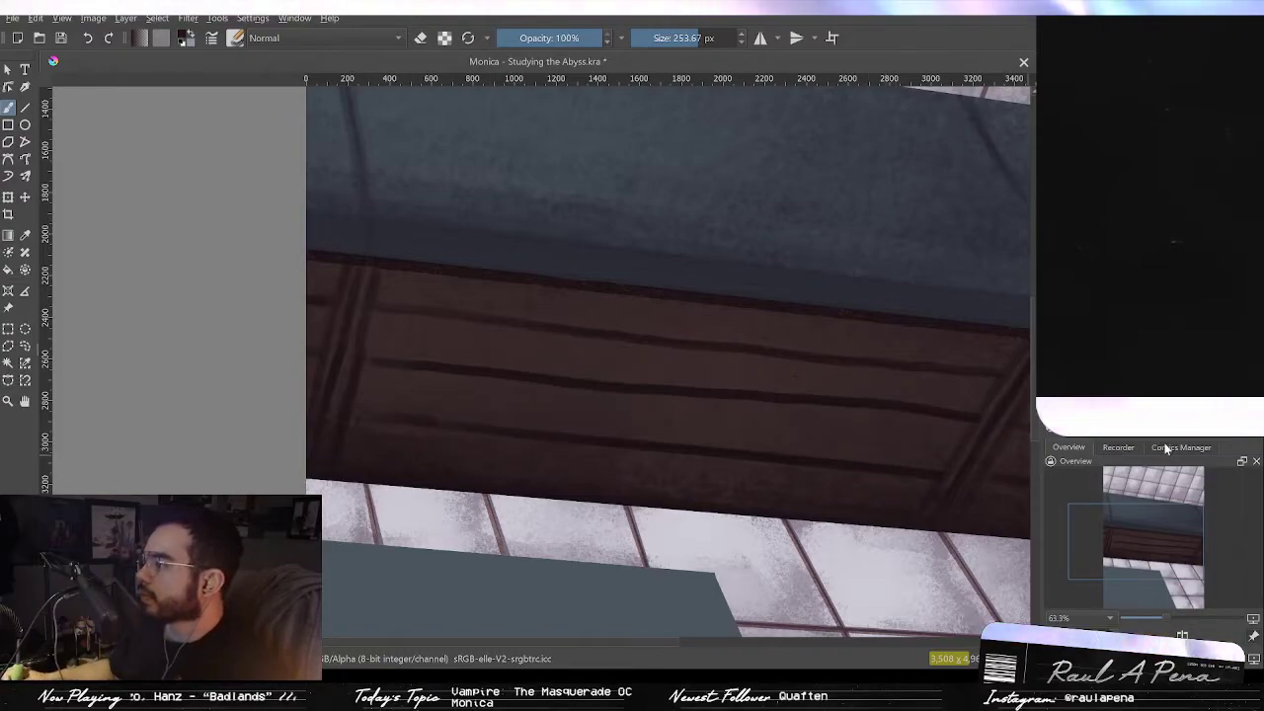
pyautogui.hotkey('ctrl', 'z')
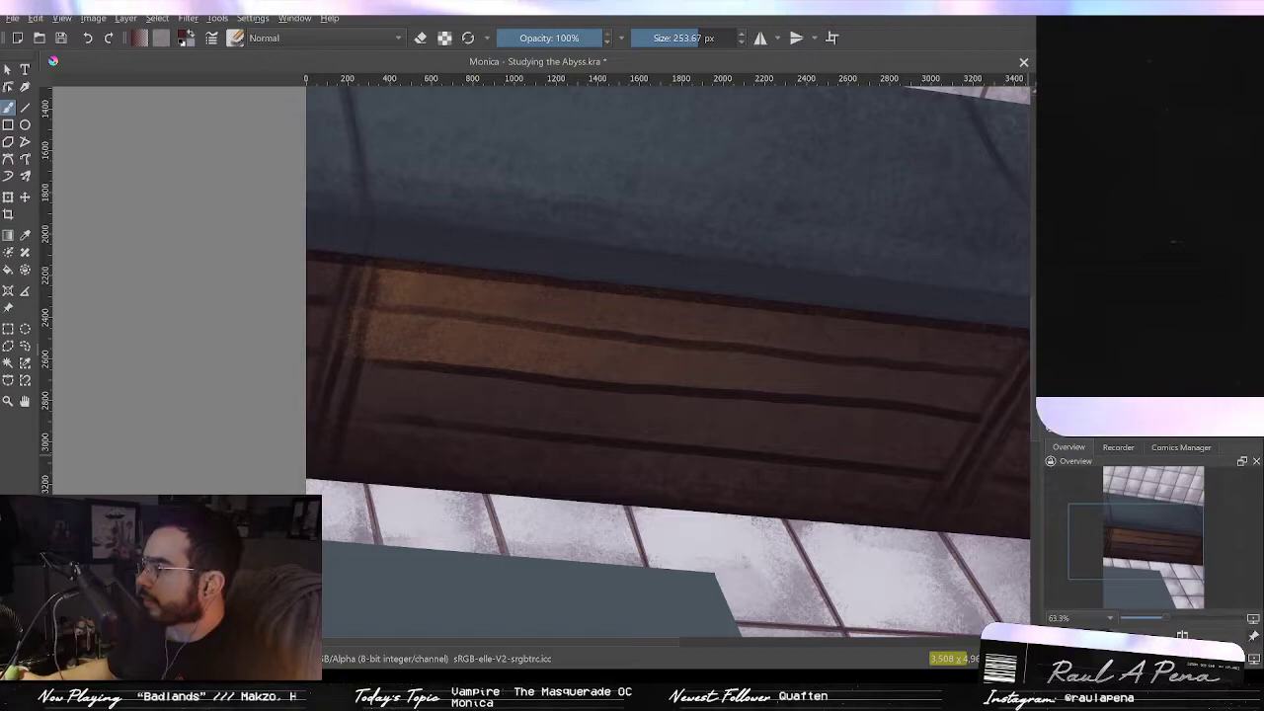
pyautogui.hotkey('ctrl', 'z')
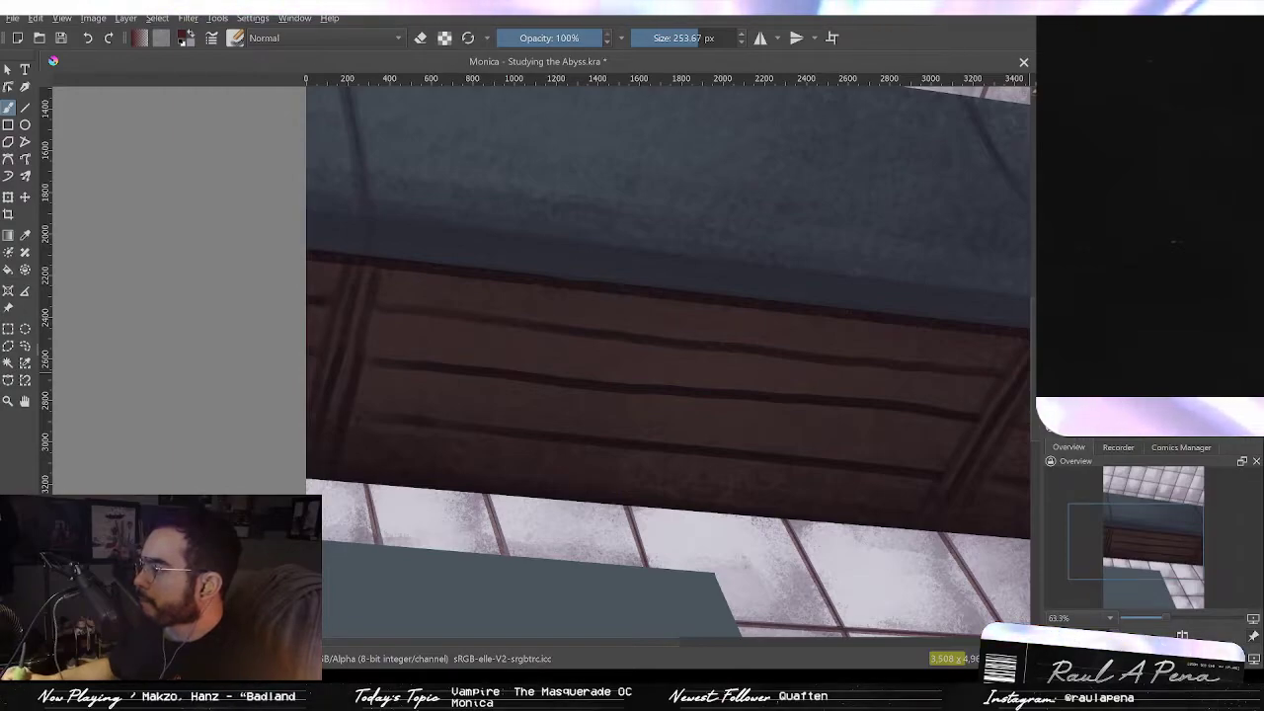
# Step: Try more reddish glaze strokes over the beam's planks, undoing them all
pyautogui.moveTo(361, 381)
pyautogui.mouseDown()
pyautogui.moveTo(658, 407)
pyautogui.moveTo(486, 402)
pyautogui.moveTo(835, 443)
pyautogui.moveTo(506, 420)
pyautogui.moveTo(645, 440)
pyautogui.mouseUp()
pyautogui.hotkey('ctrl', 'z')
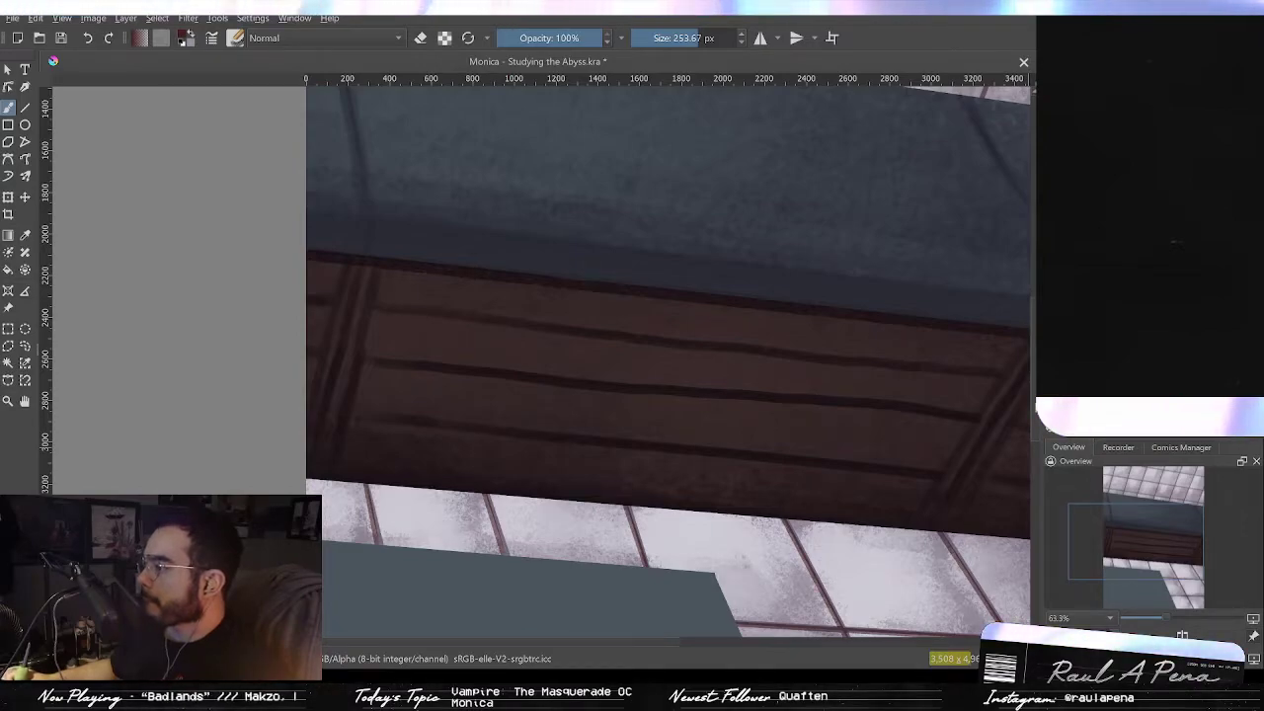
pyautogui.moveTo(511, 356)
pyautogui.mouseDown()
pyautogui.moveTo(743, 398)
pyautogui.moveTo(408, 398)
pyautogui.moveTo(700, 398)
pyautogui.mouseUp()
pyautogui.hotkey('ctrl', 'z')
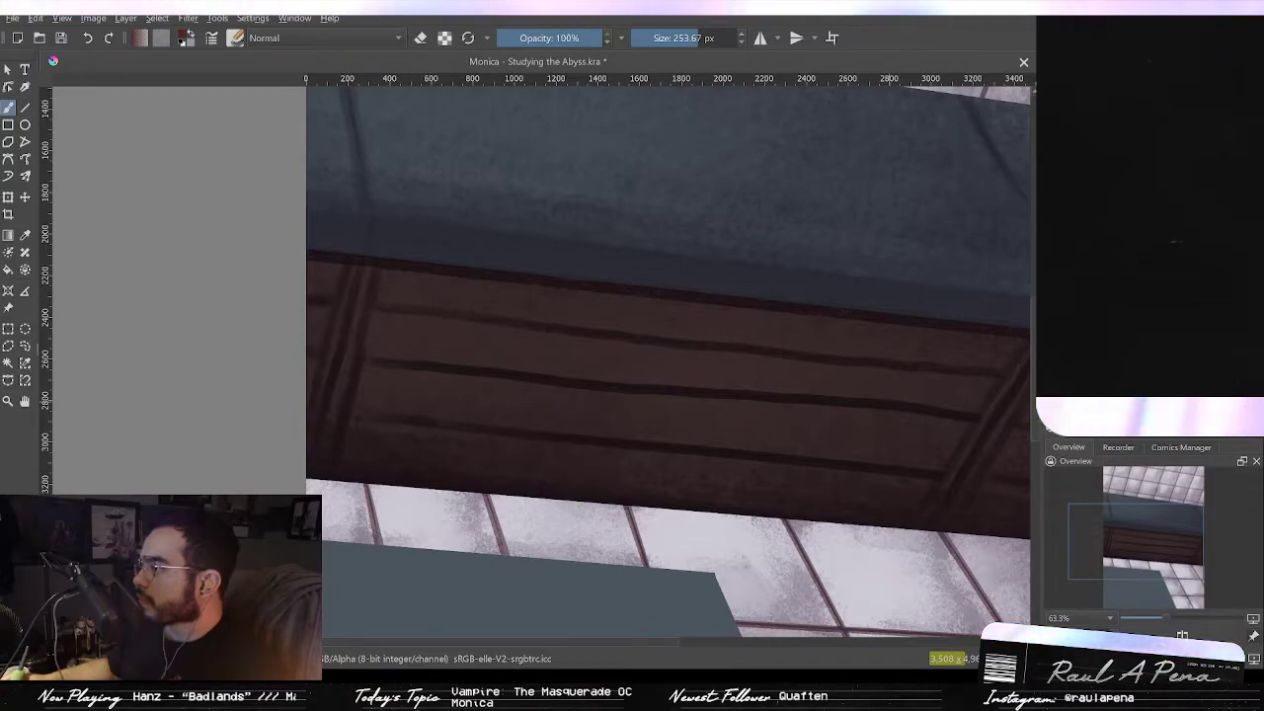
pyautogui.moveTo(560, 306)
pyautogui.mouseDown()
pyautogui.moveTo(539, 353)
pyautogui.moveTo(589, 438)
pyautogui.moveTo(770, 421)
pyautogui.moveTo(679, 400)
pyautogui.moveTo(540, 319)
pyautogui.moveTo(536, 417)
pyautogui.mouseUp()
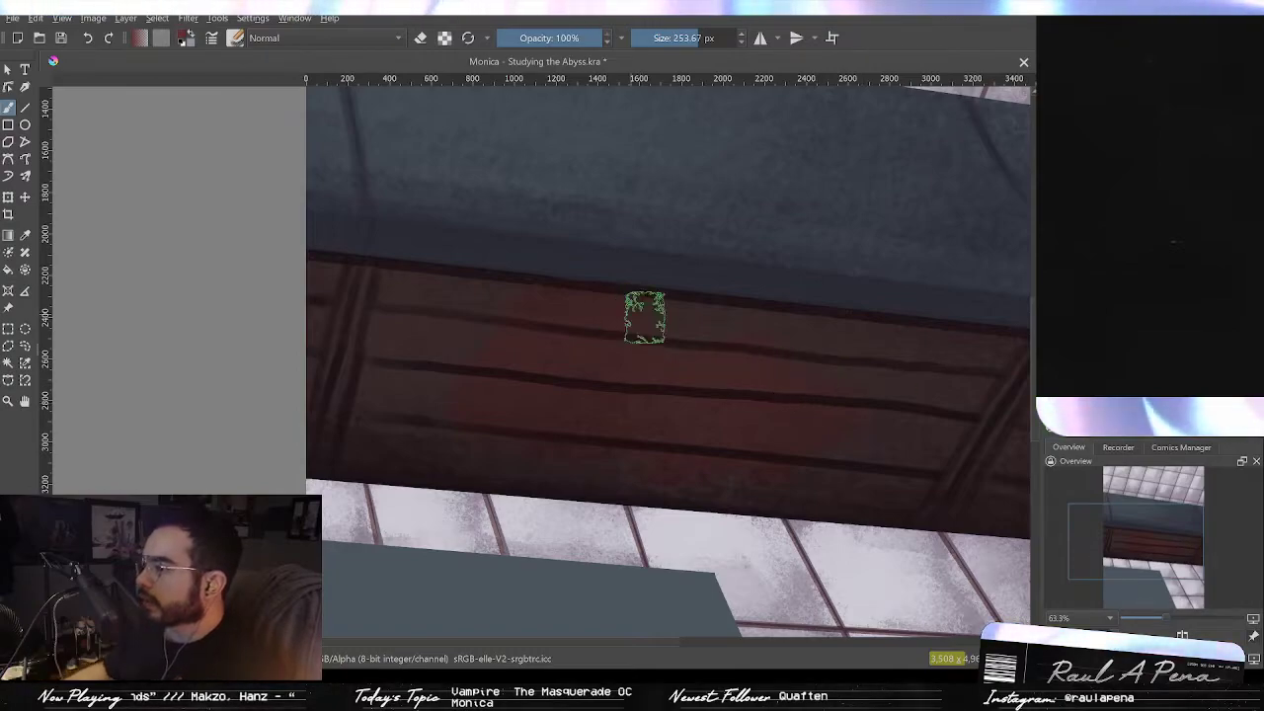
pyautogui.moveTo(674, 339)
pyautogui.mouseDown()
pyautogui.moveTo(828, 384)
pyautogui.moveTo(676, 375)
pyautogui.moveTo(453, 406)
pyautogui.moveTo(764, 445)
pyautogui.mouseUp()
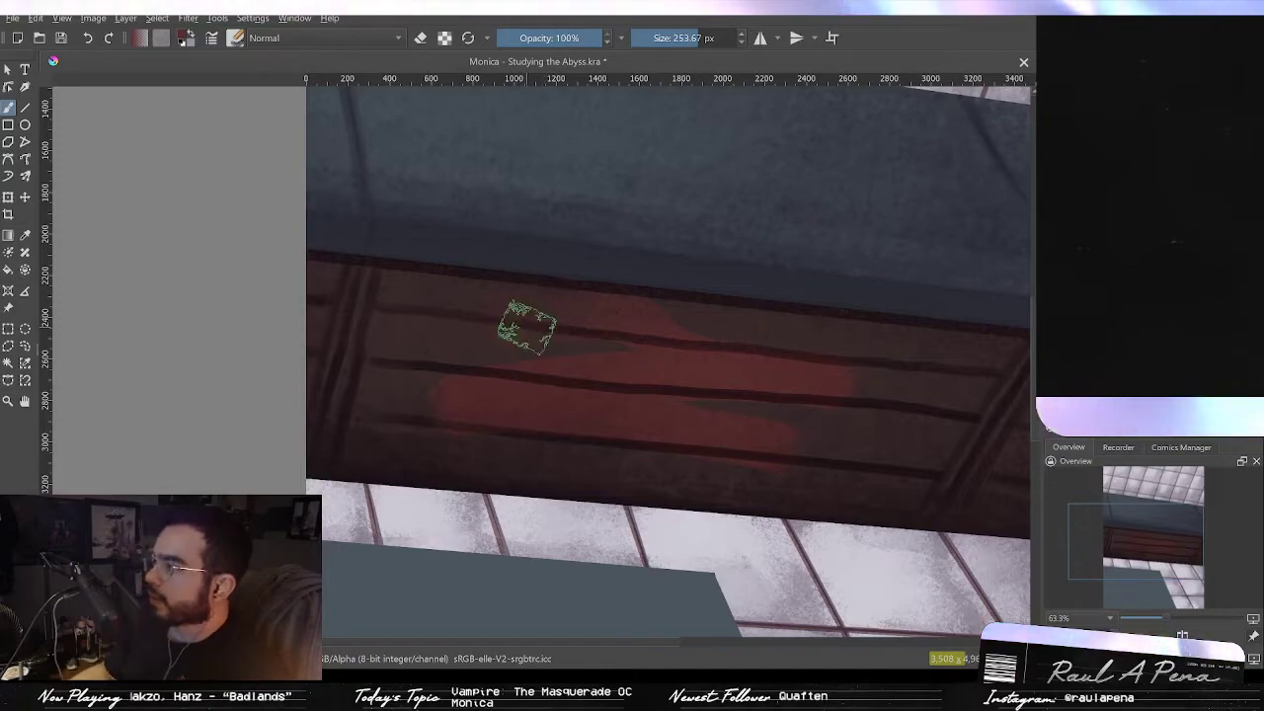
pyautogui.hotkey('ctrl', 'z')
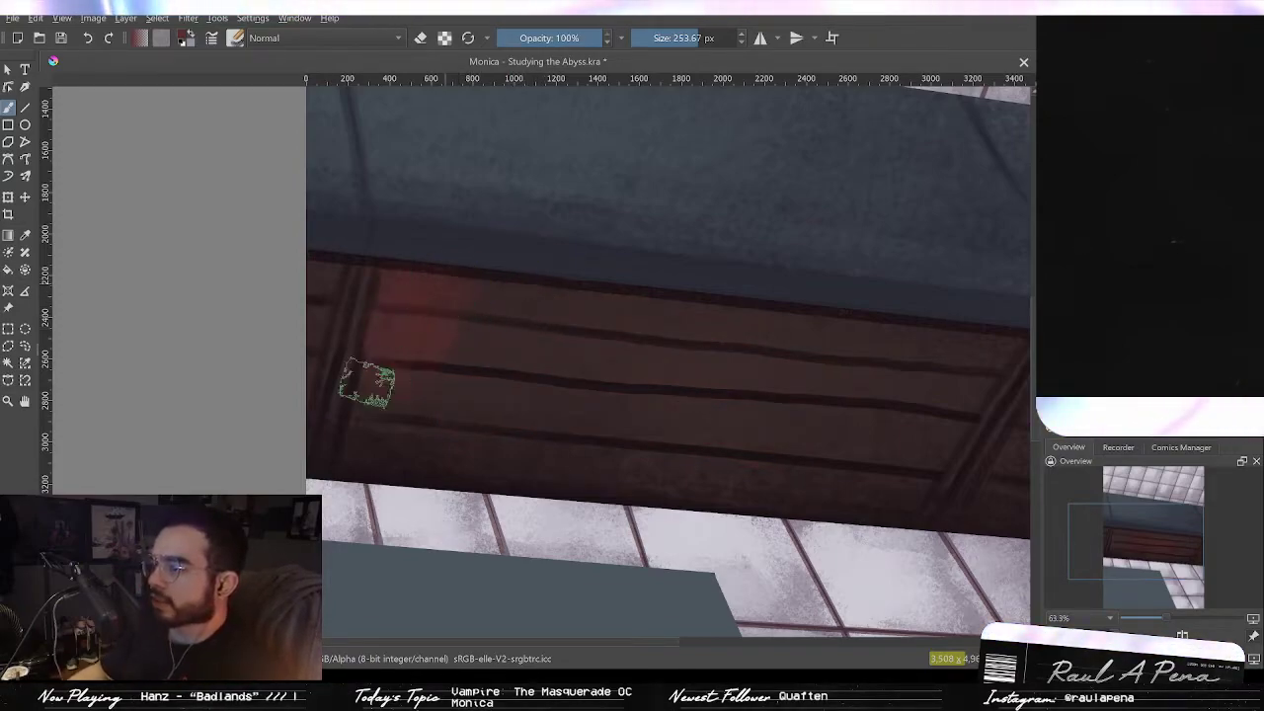
pyautogui.hotkey('ctrl', 'z')
pyautogui.hotkey('ctrl', 'z')
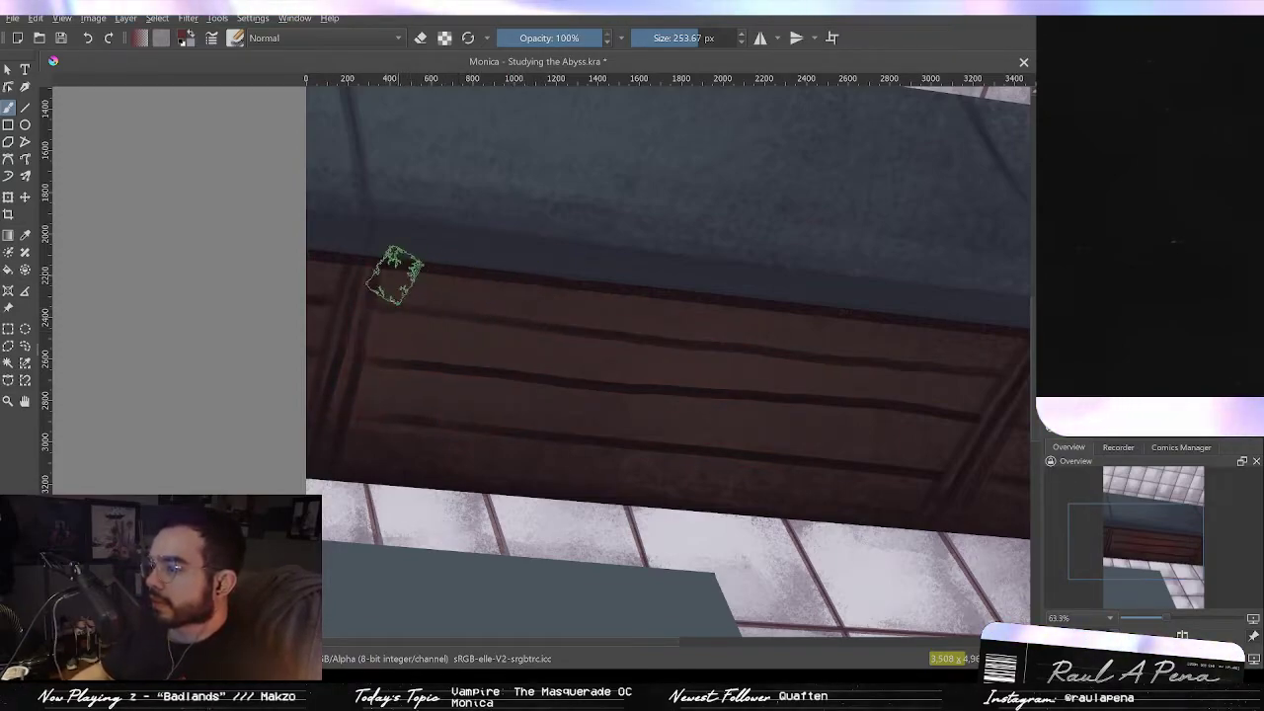
# Step: Glaze the whole plank beam with broad reddish strokes using the large brush
pyautogui.moveTo(375, 282); pyautogui.dragTo(563, 304)
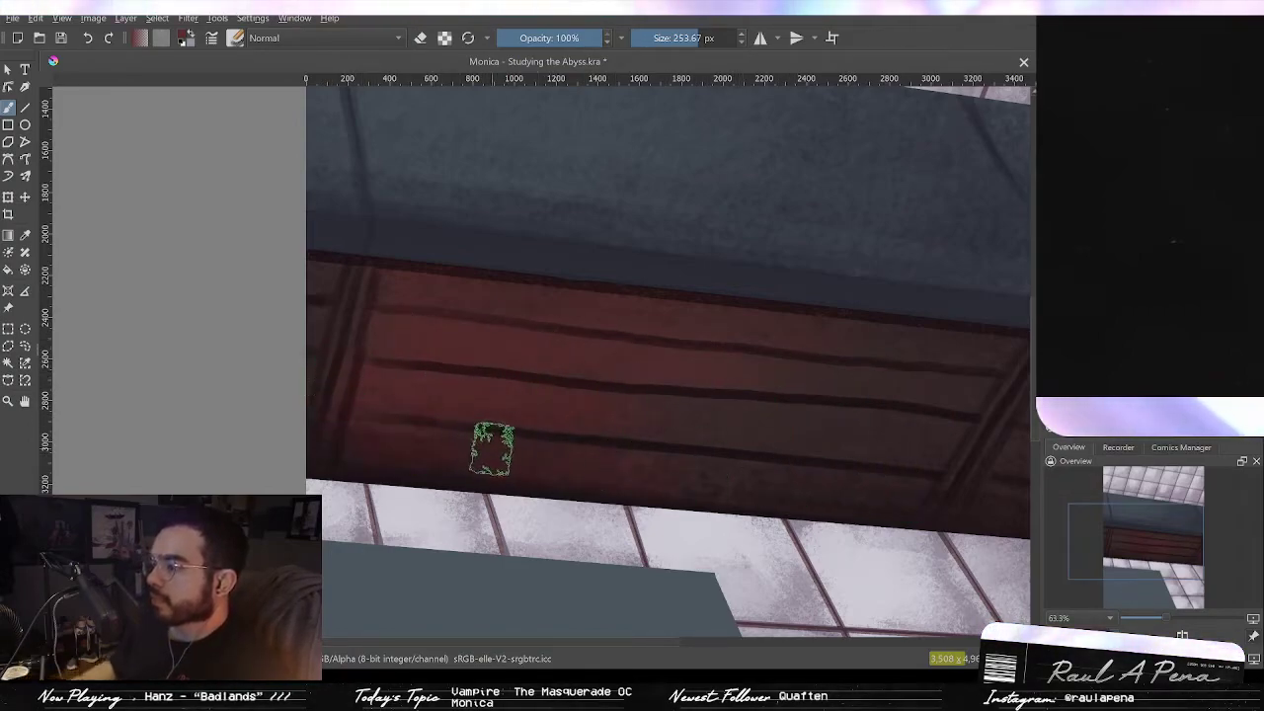
pyautogui.moveTo(528, 400)
pyautogui.mouseDown()
pyautogui.moveTo(847, 424)
pyautogui.moveTo(619, 413)
pyautogui.mouseUp()
pyautogui.moveTo(777, 428); pyautogui.dragTo(586, 401)
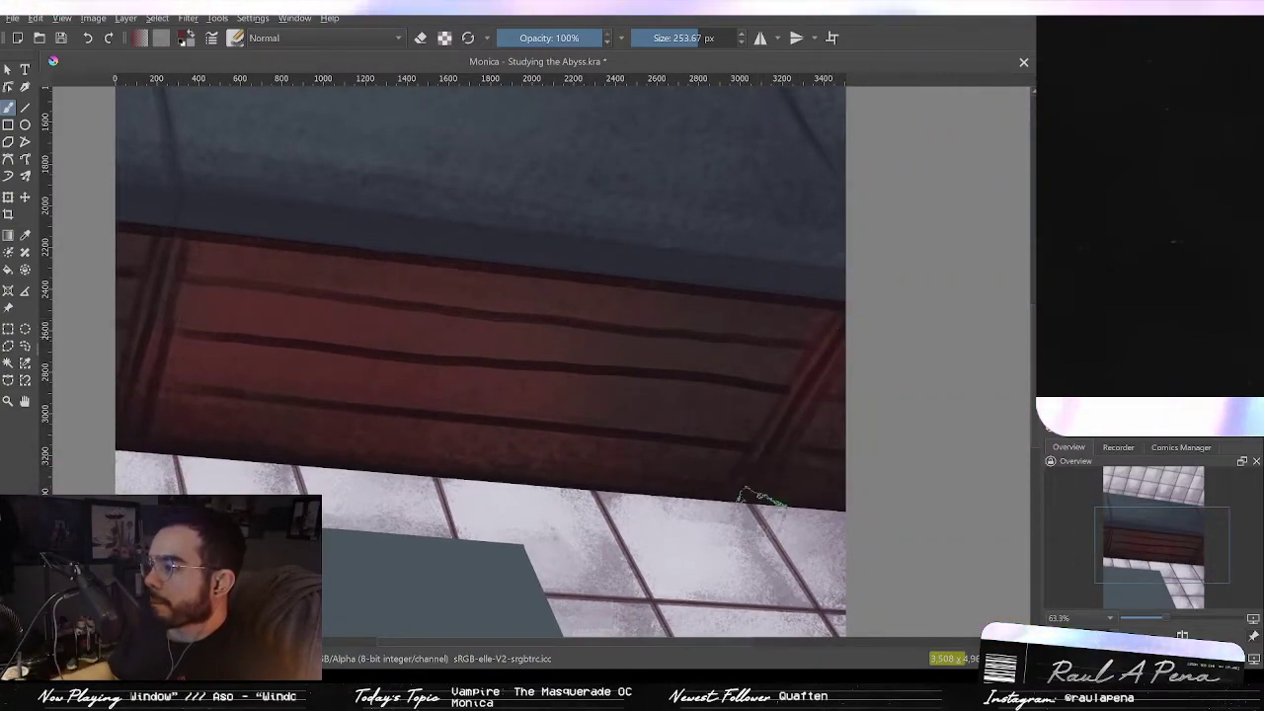
pyautogui.moveTo(608, 397); pyautogui.dragTo(762, 424)
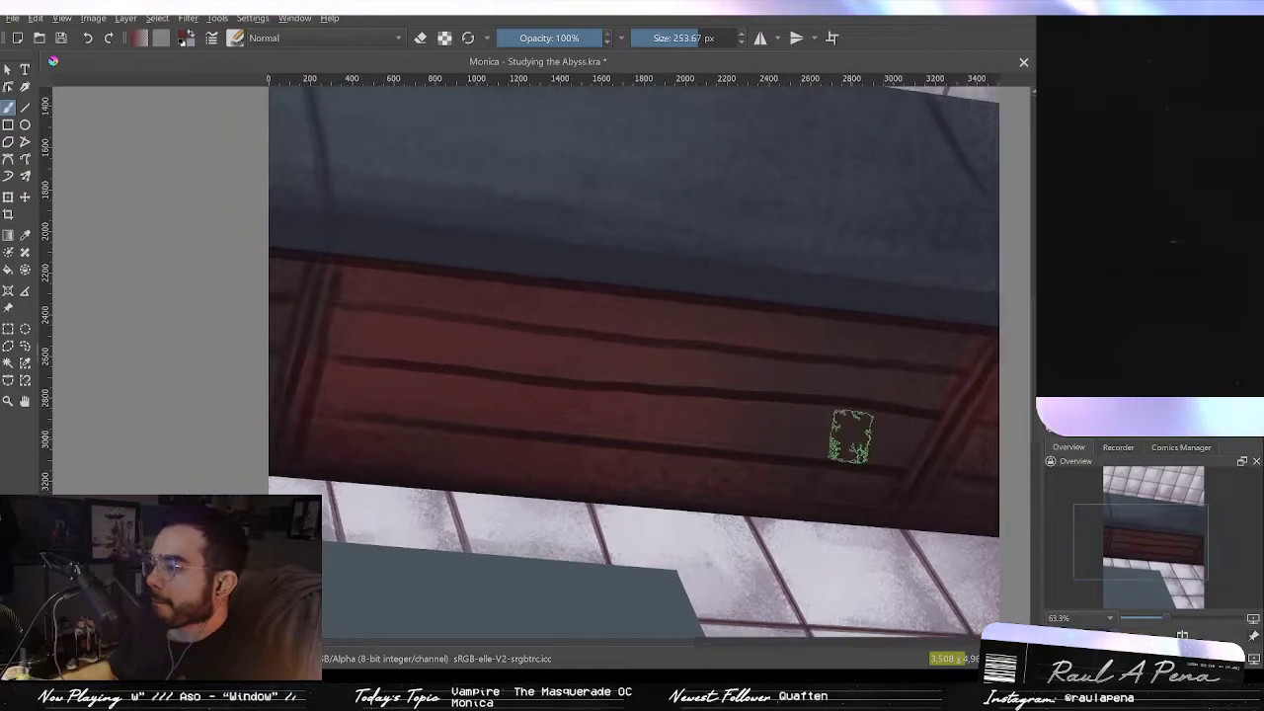
pyautogui.moveTo(913, 400)
pyautogui.mouseDown()
pyautogui.moveTo(959, 406)
pyautogui.moveTo(957, 438)
pyautogui.moveTo(951, 378)
pyautogui.moveTo(967, 384)
pyautogui.moveTo(969, 371)
pyautogui.moveTo(948, 372)
pyautogui.moveTo(939, 441)
pyautogui.moveTo(892, 519)
pyautogui.mouseUp()
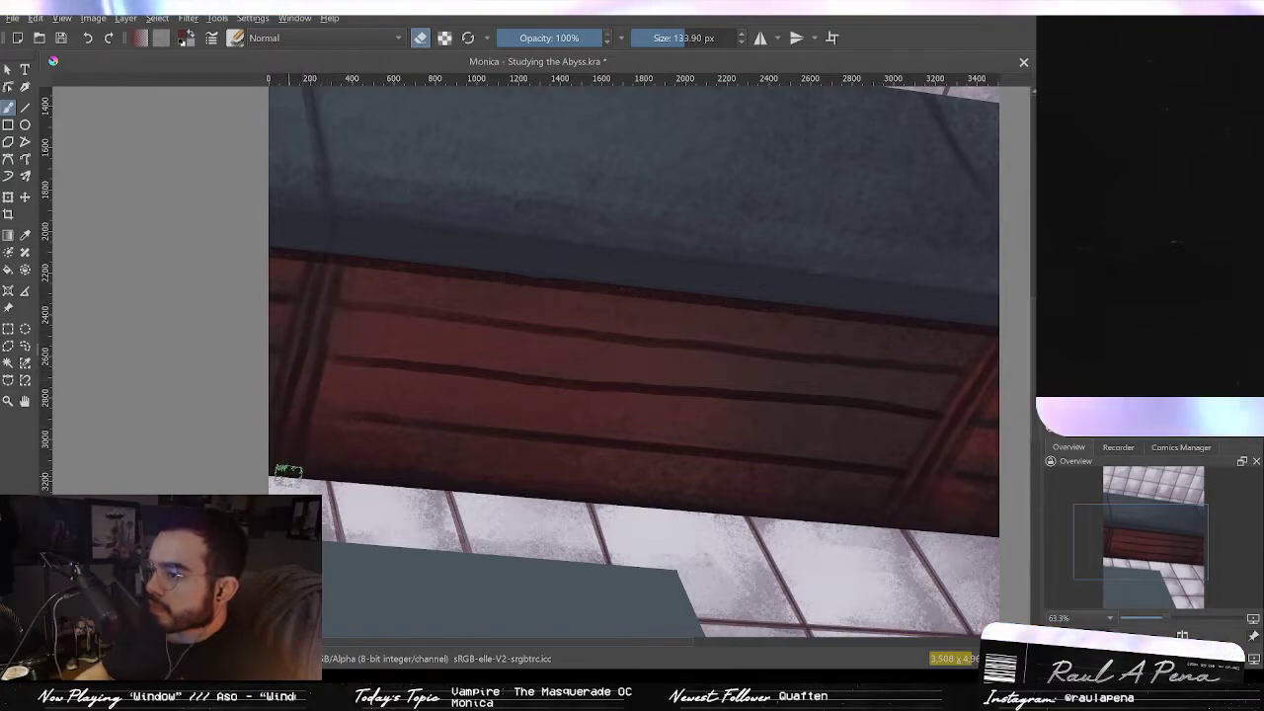
# Step: Erase parts of the reddish glaze on the beam with a soft eraser, undoing the last two erasures
pyautogui.keyDown('shift'); pyautogui.moveTo(315, 347); pyautogui.dragTo(364, 356); pyautogui.keyUp('shift')
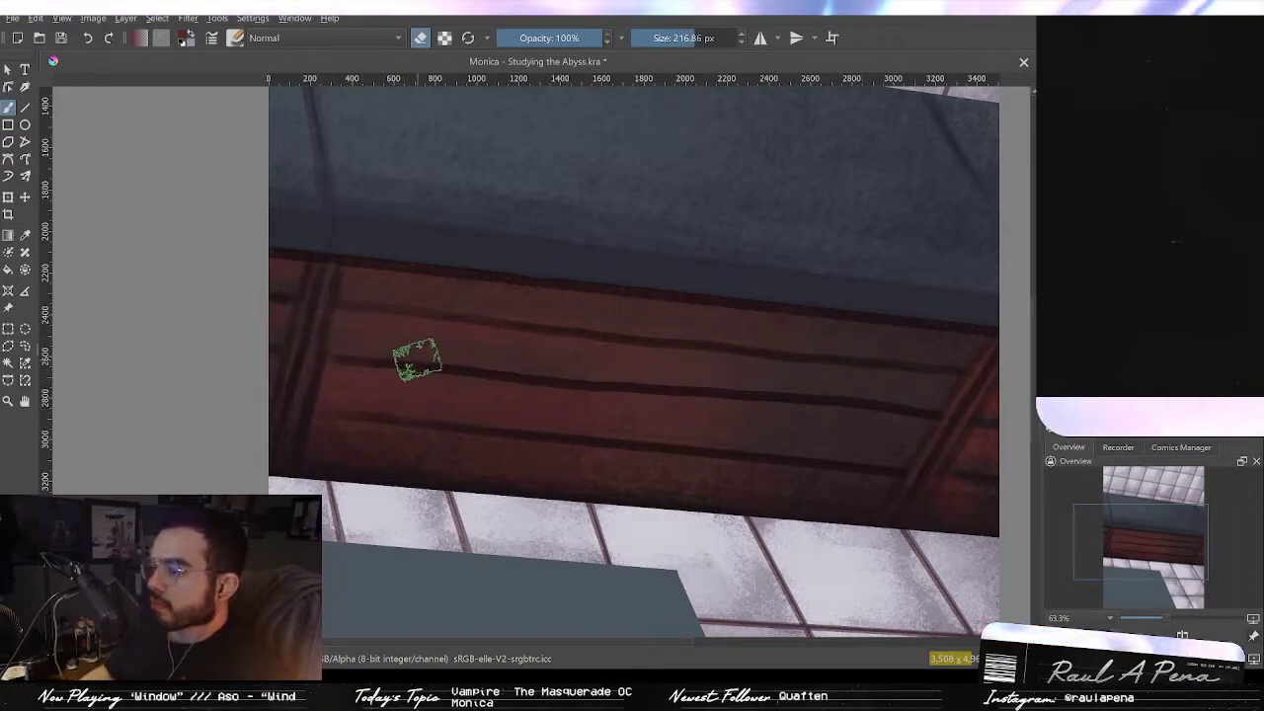
pyautogui.moveTo(367, 359); pyautogui.dragTo(339, 347)
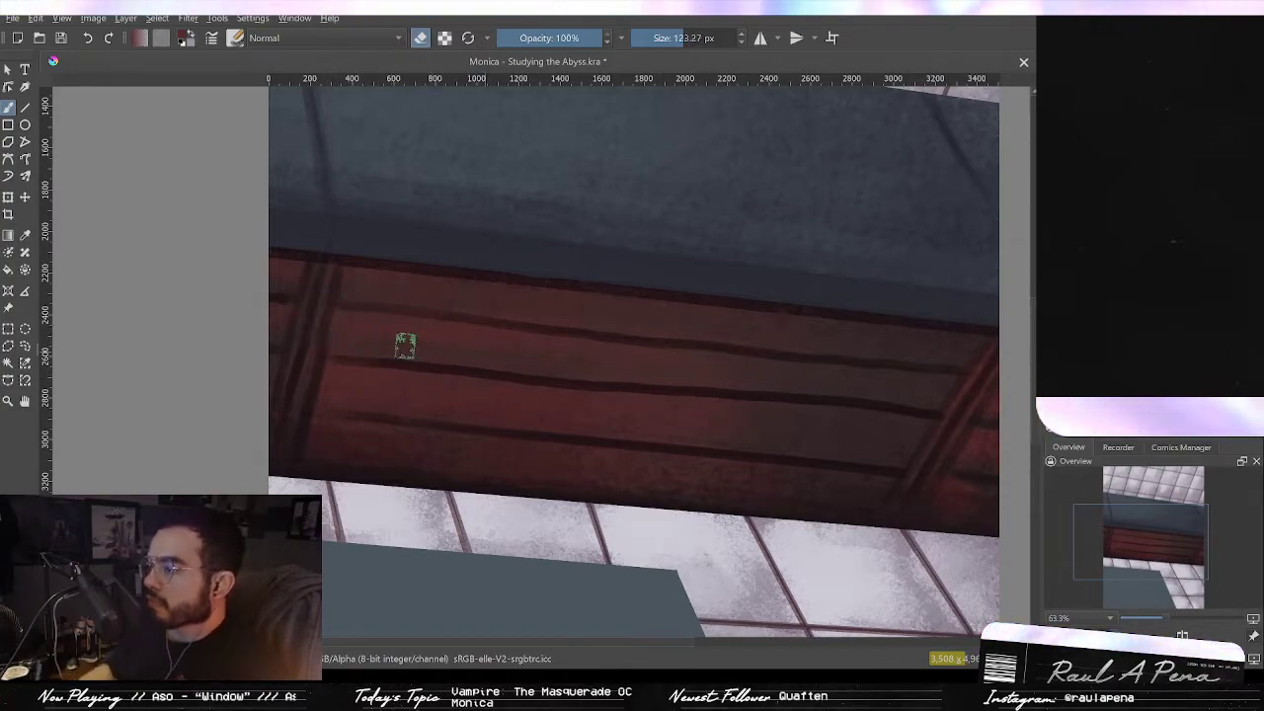
pyautogui.moveTo(336, 376); pyautogui.dragTo(368, 390)
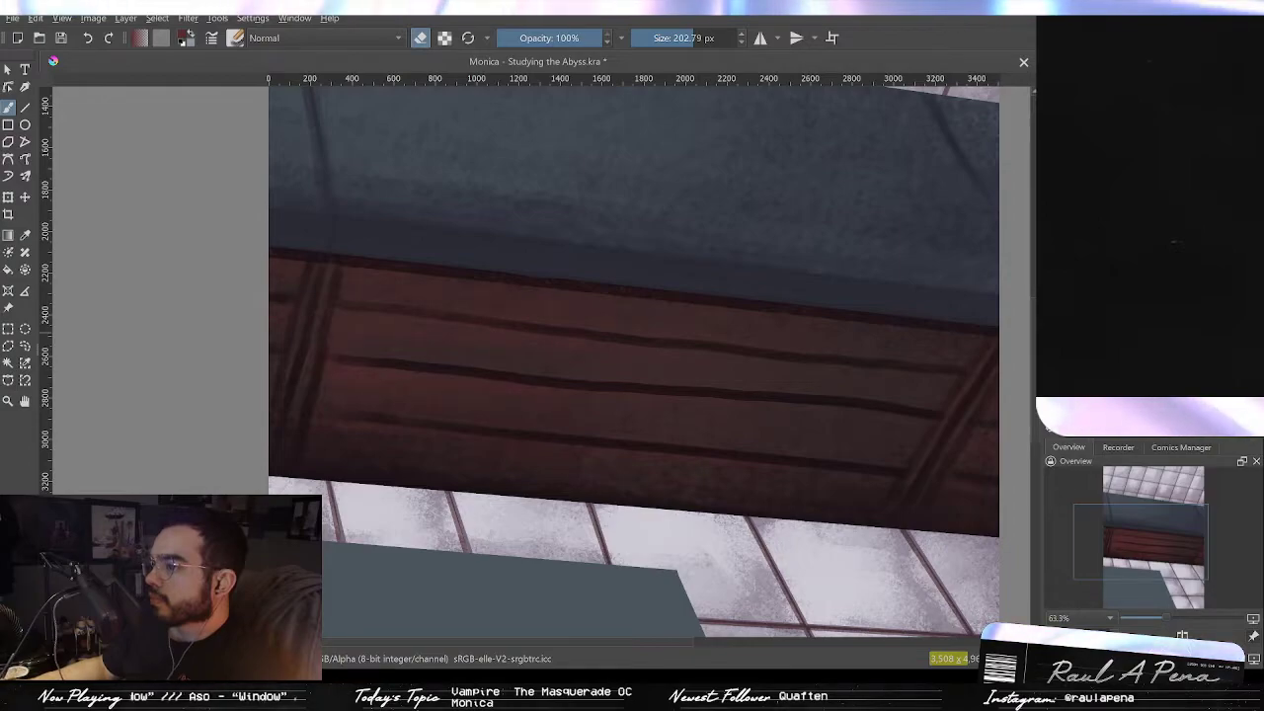
pyautogui.scroll(-2, 918, 282)
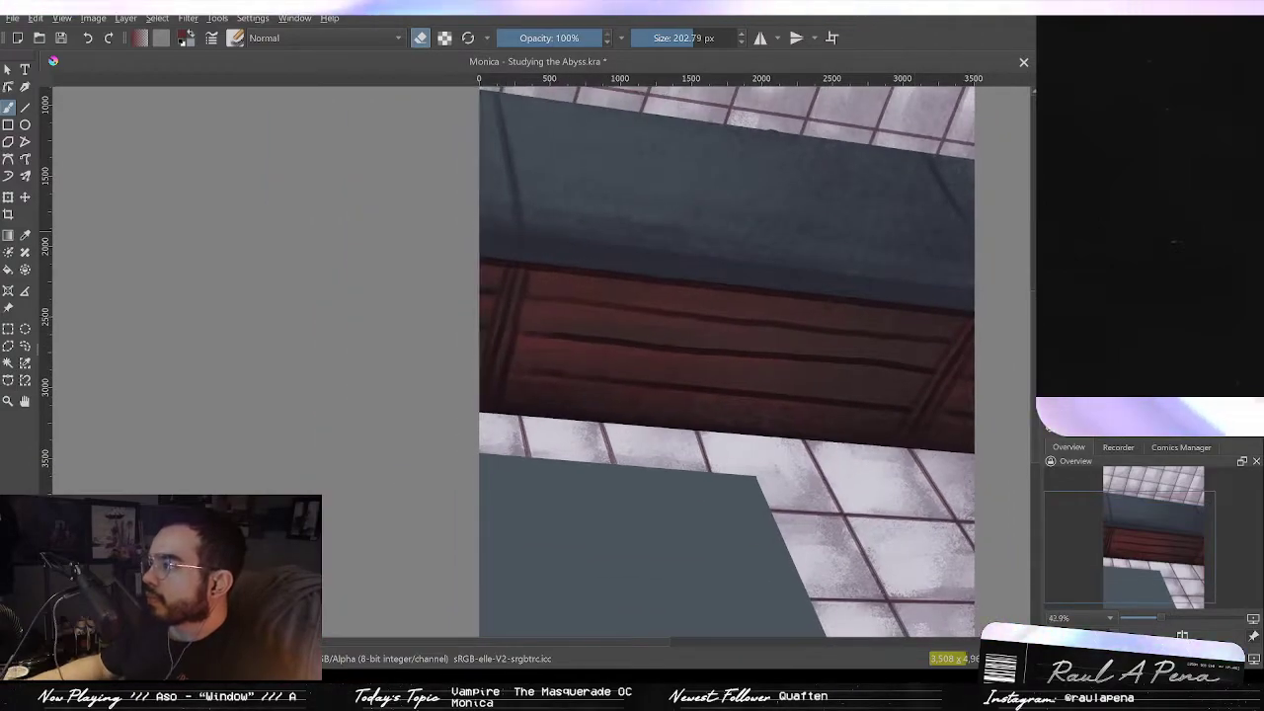
pyautogui.hotkey('ctrl', 'z')
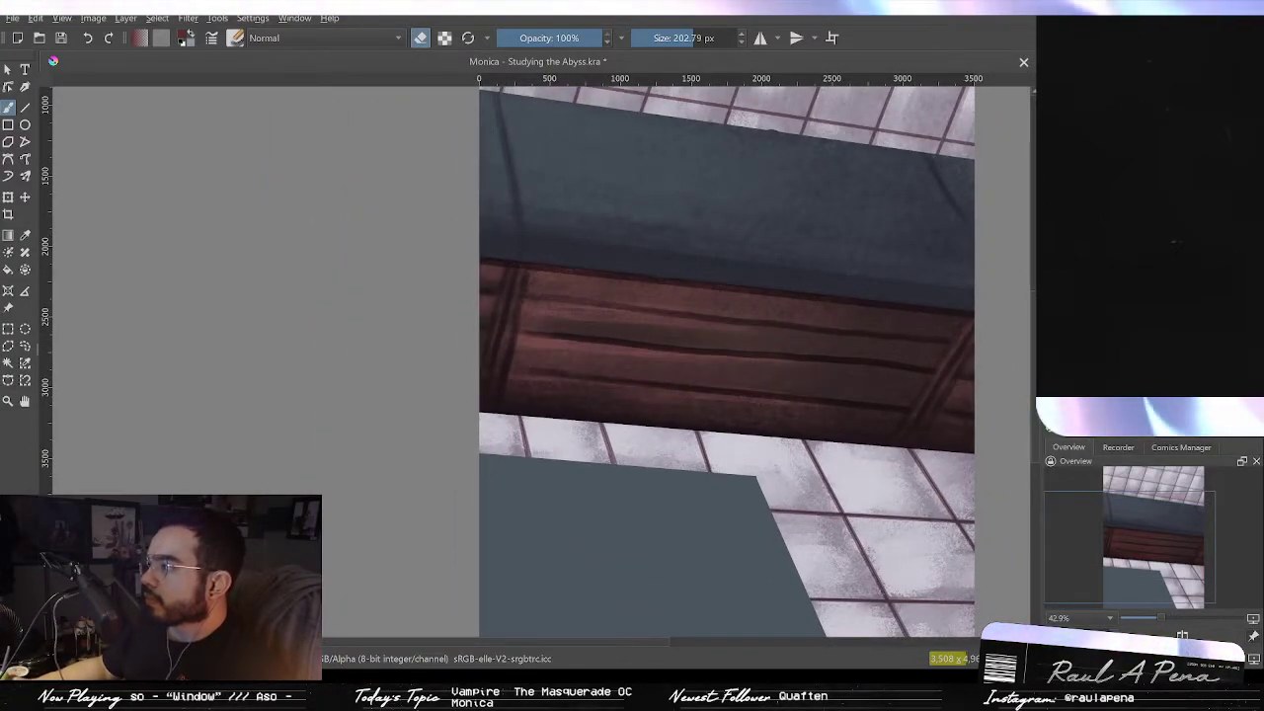
pyautogui.hotkey('ctrl', 'z')
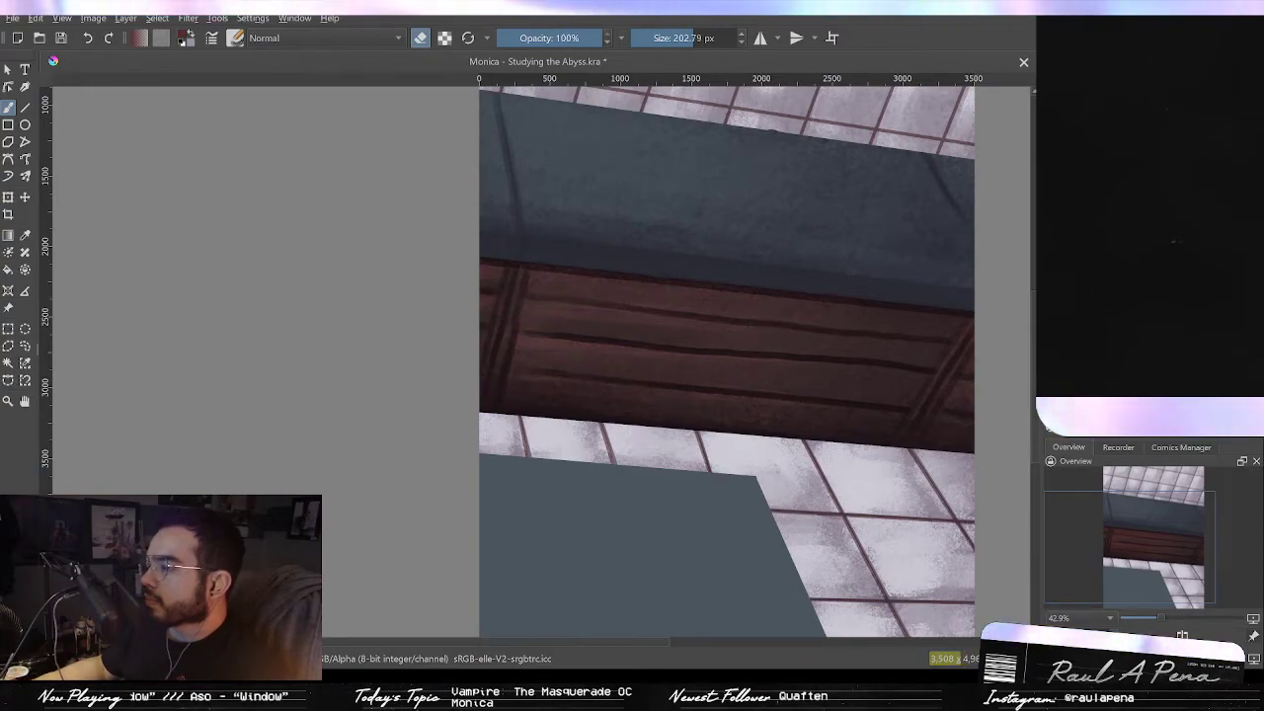
# Step: Try erasing the beam's right end and merging the layer down, undoing both
pyautogui.moveTo(938, 324); pyautogui.dragTo(895, 370)
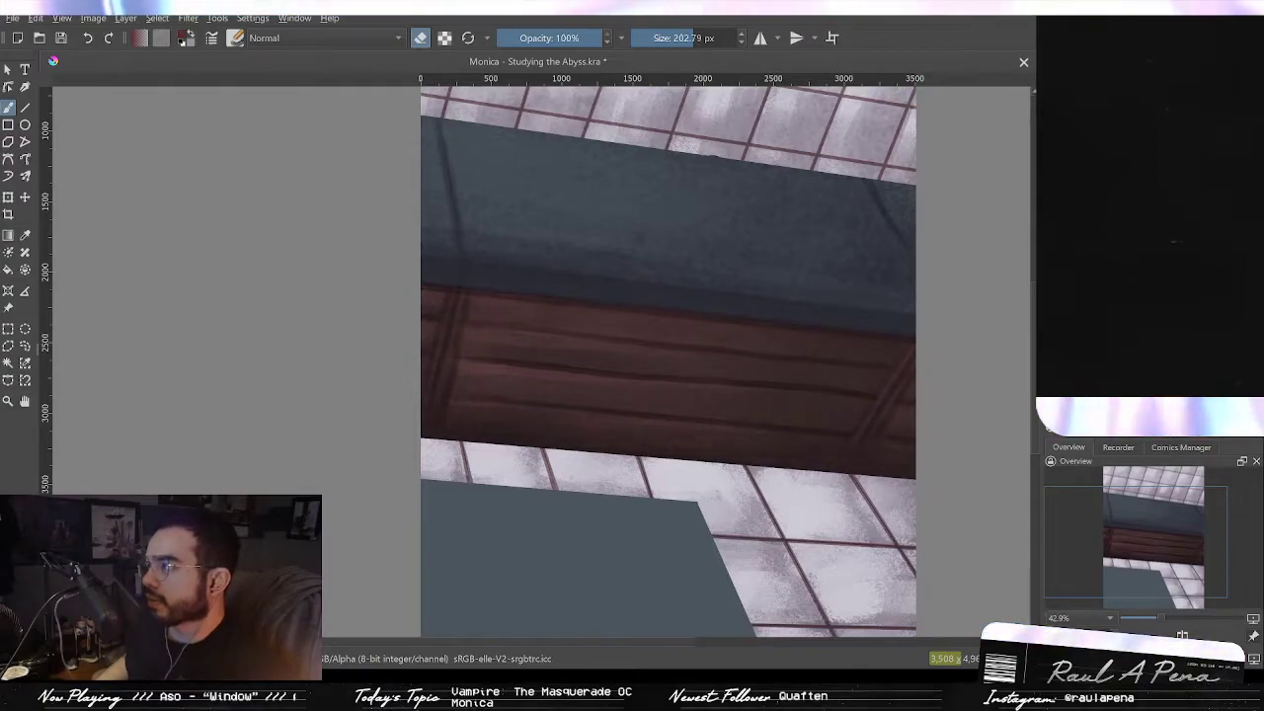
pyautogui.hotkey('ctrl', 'z')
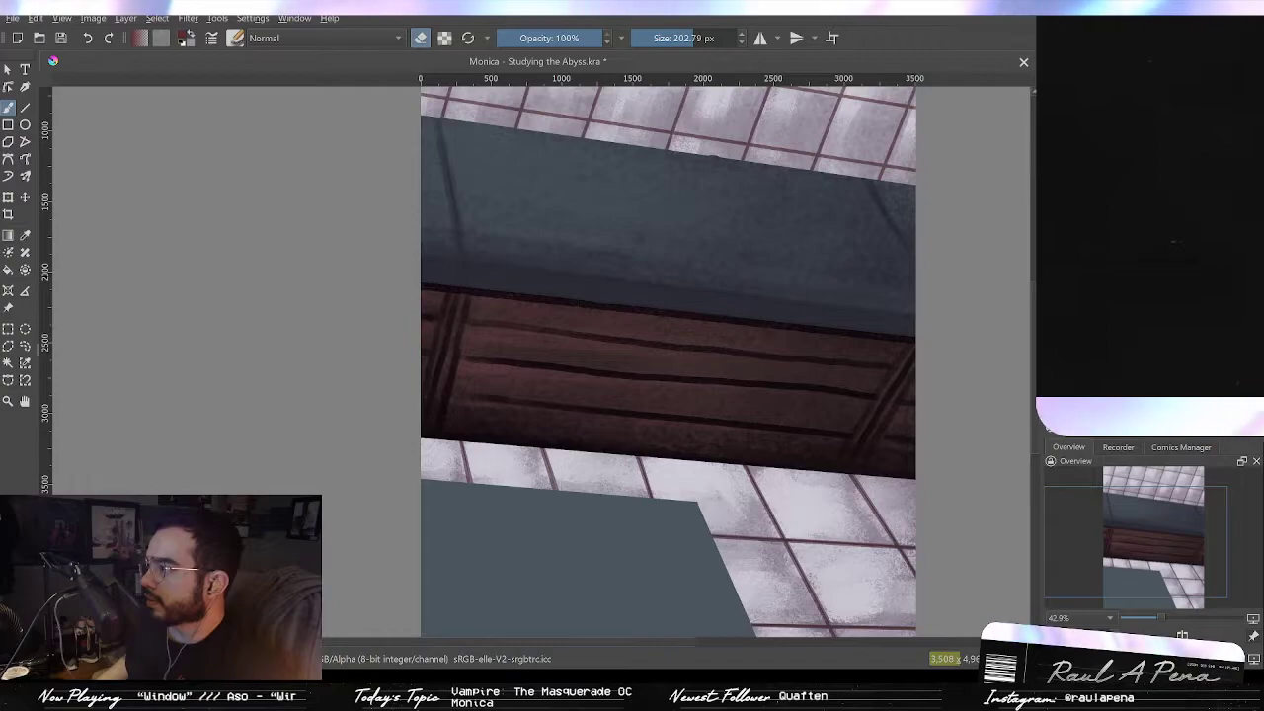
pyautogui.hotkey('ctrl', 'e')
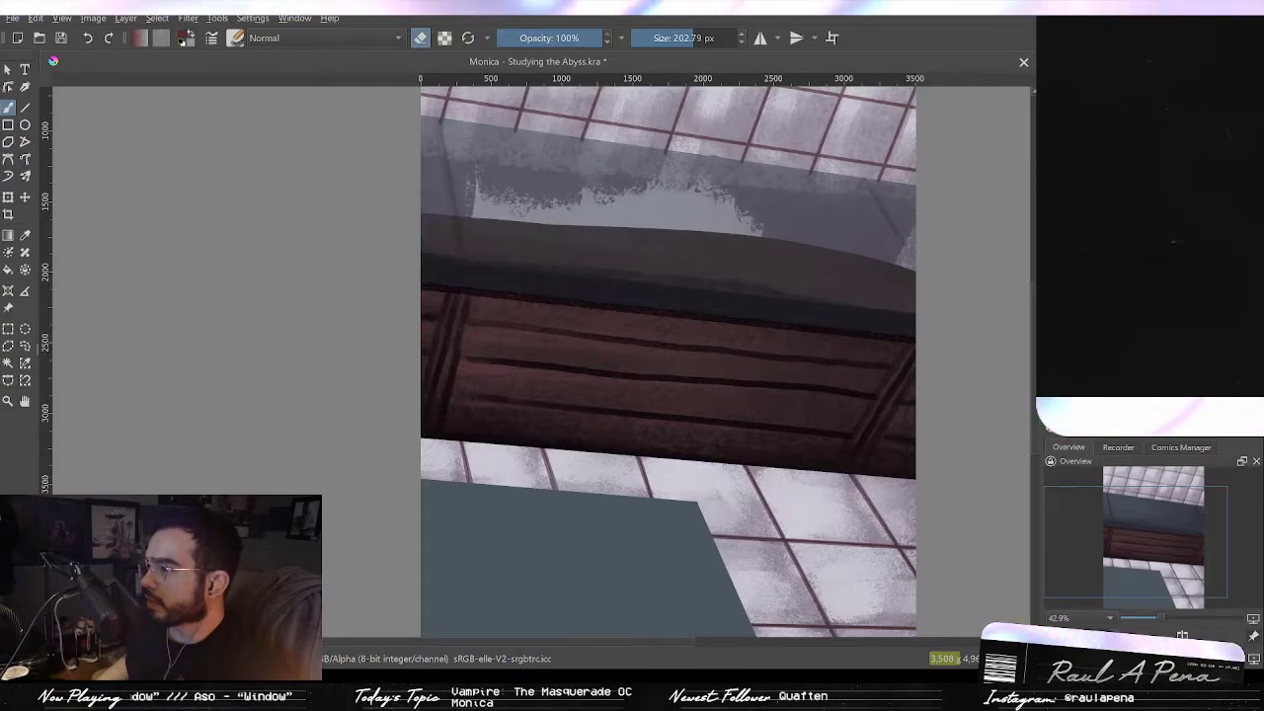
pyautogui.hotkey('ctrl', 'shift', 'z')
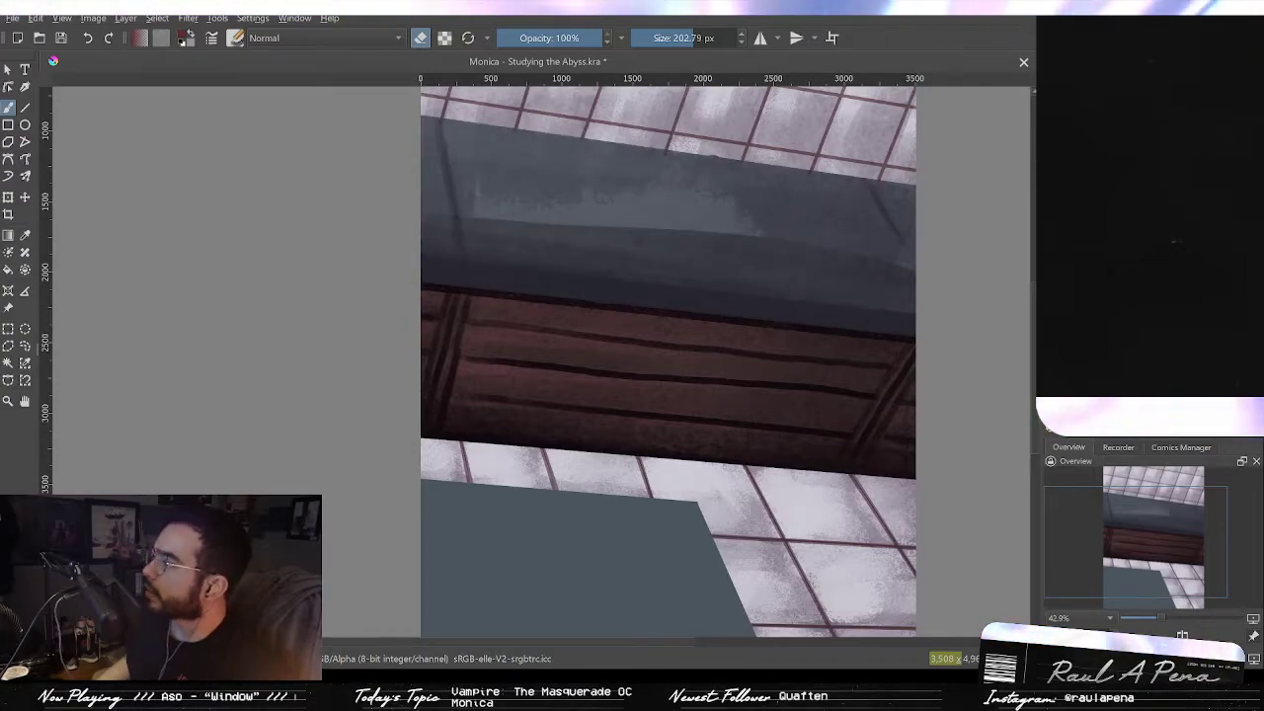
pyautogui.hotkey('ctrl', 'z')
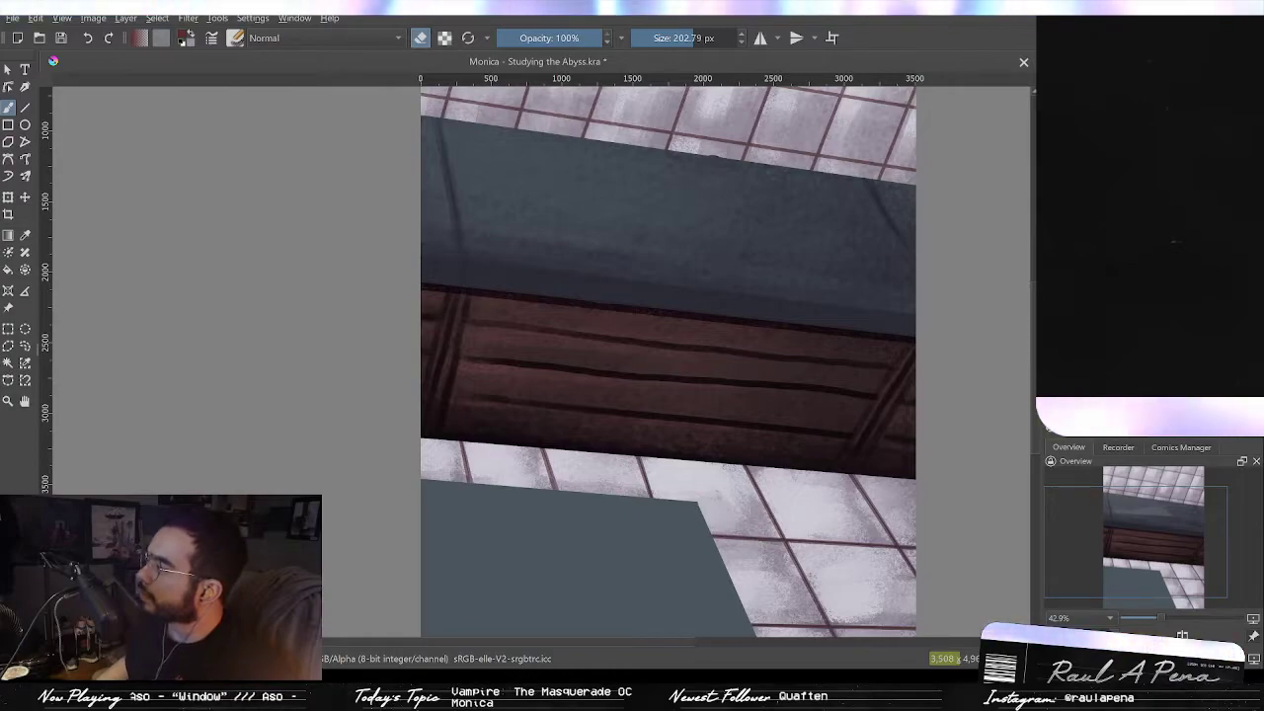
# Step: Redo the last beam erasure and inspect the skylight's lower edge where it meets the beam up close
pyautogui.hotkey('ctrl', 'shift', 'z')
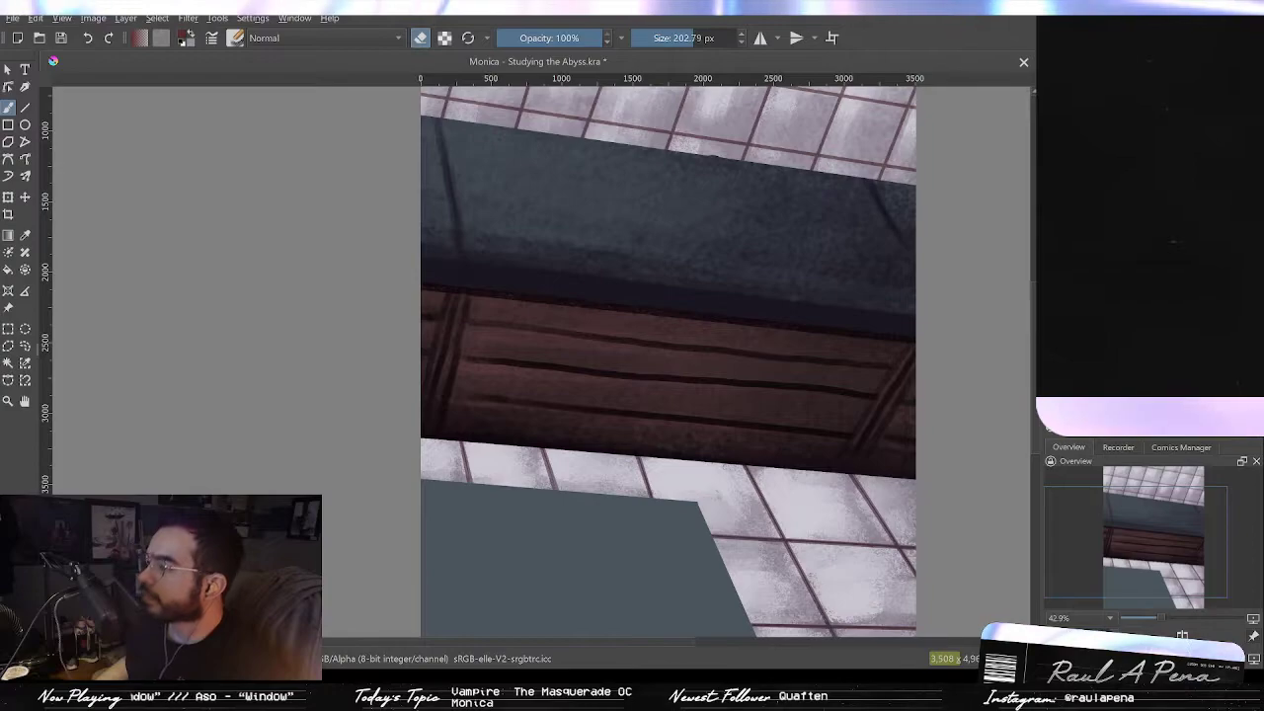
pyautogui.moveTo(722, 376)
pyautogui.mouseDown()
pyautogui.moveTo(525, 494)
pyautogui.moveTo(595, 539)
pyautogui.moveTo(624, 540)
pyautogui.mouseUp()
pyautogui.scroll(2, 649, 326)
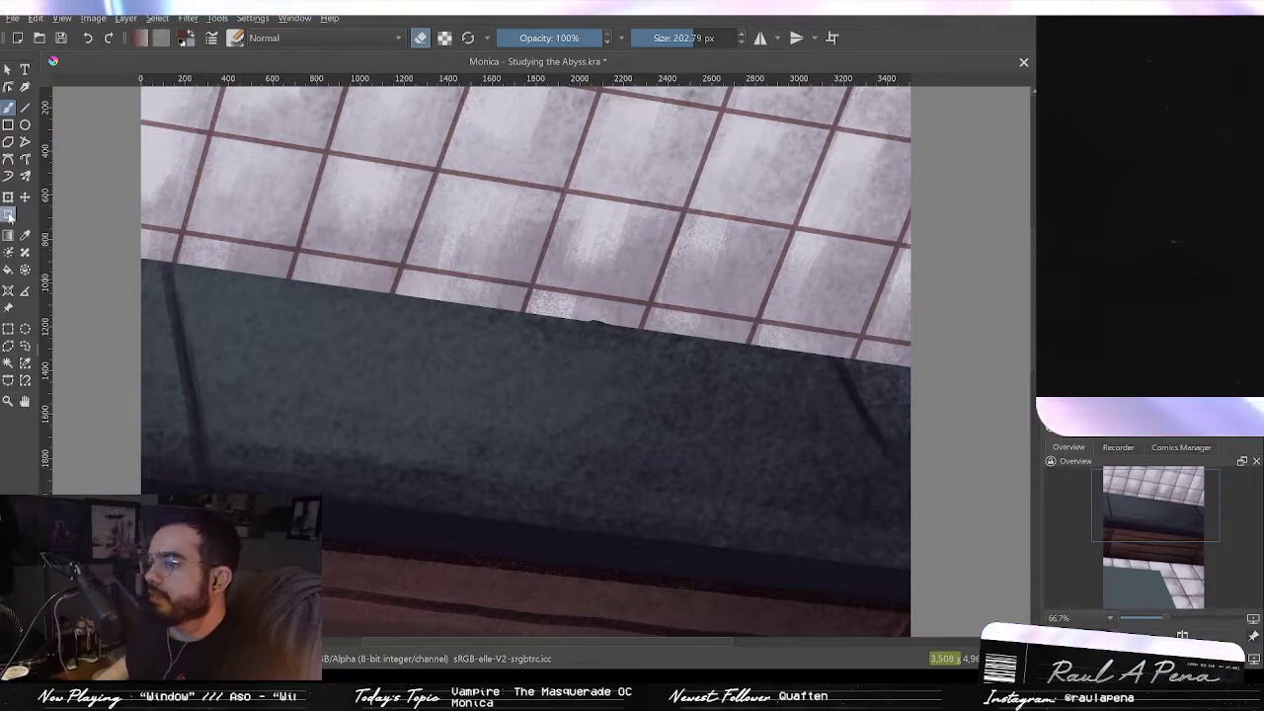
pyautogui.click(24, 107)
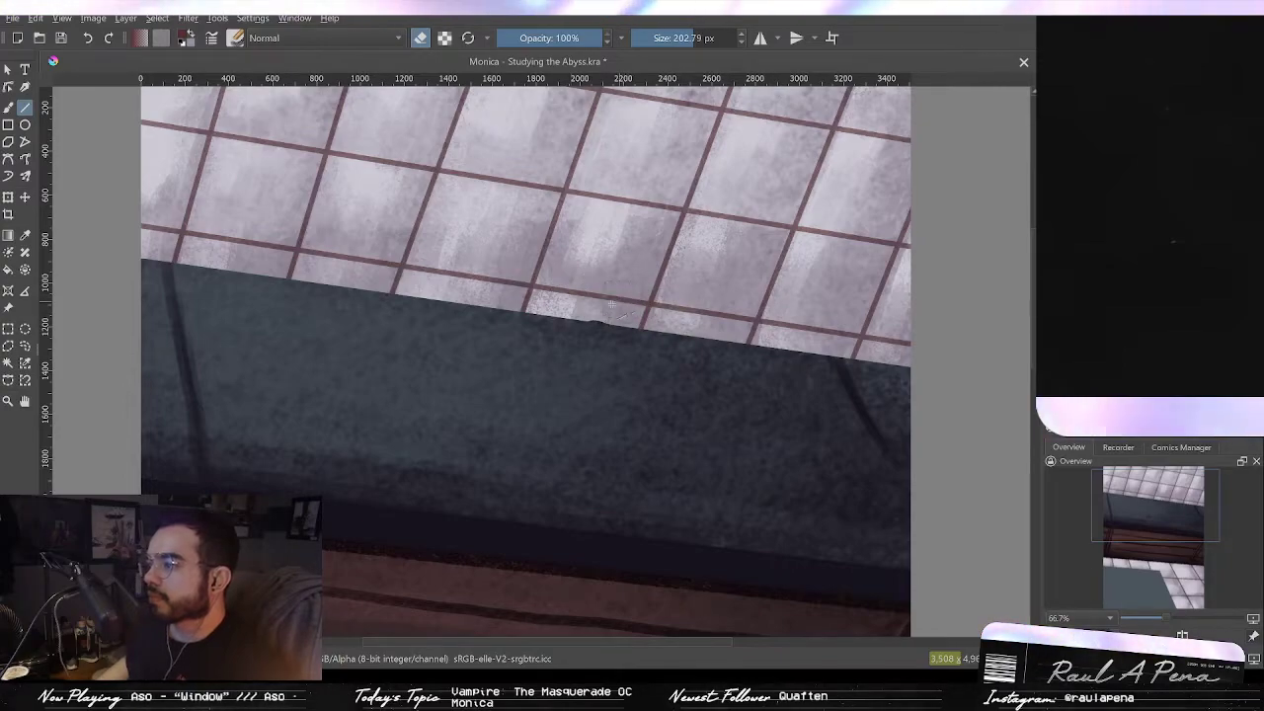
pyautogui.scroll(4, 628, 294)
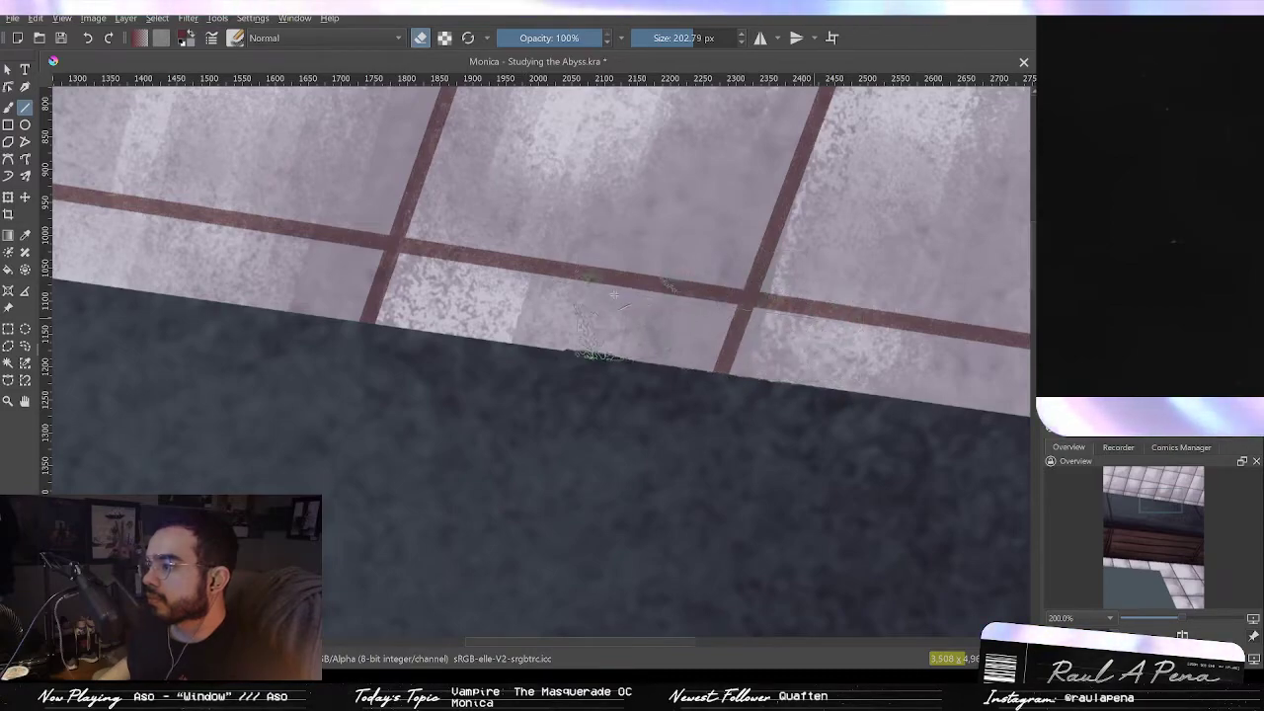
pyautogui.scroll(-5, 894, 316)
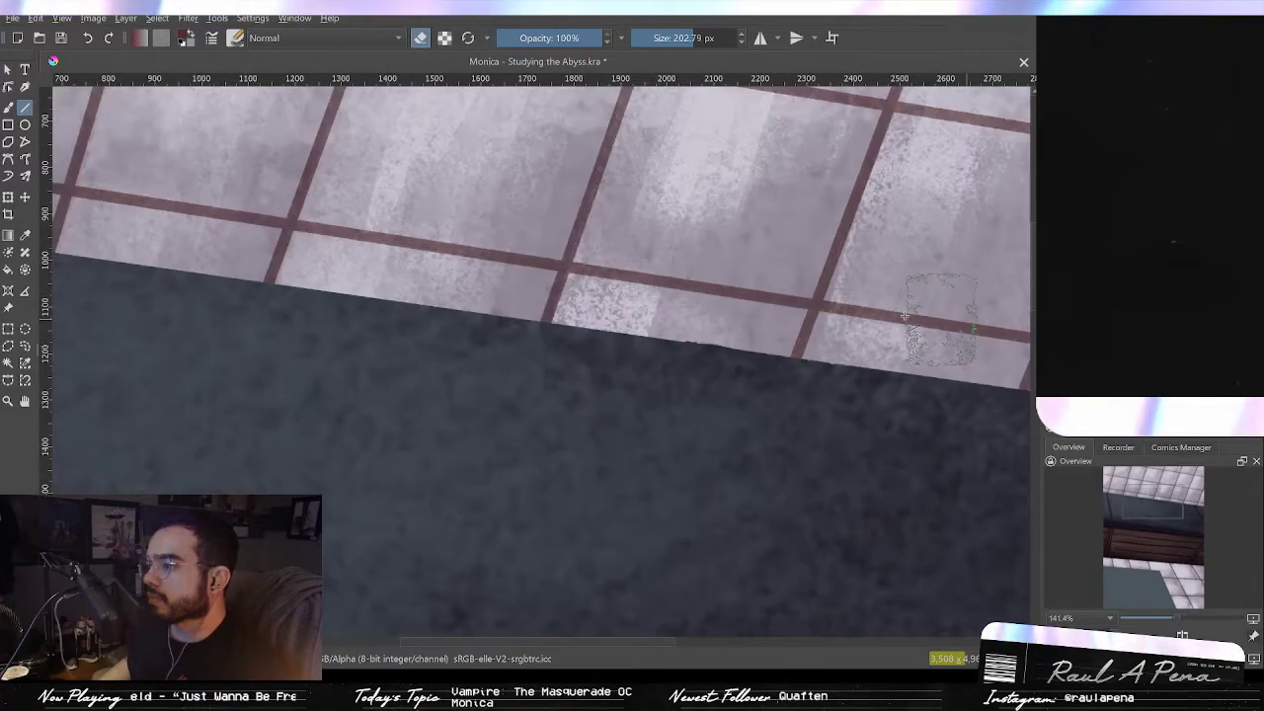
pyautogui.press('2')
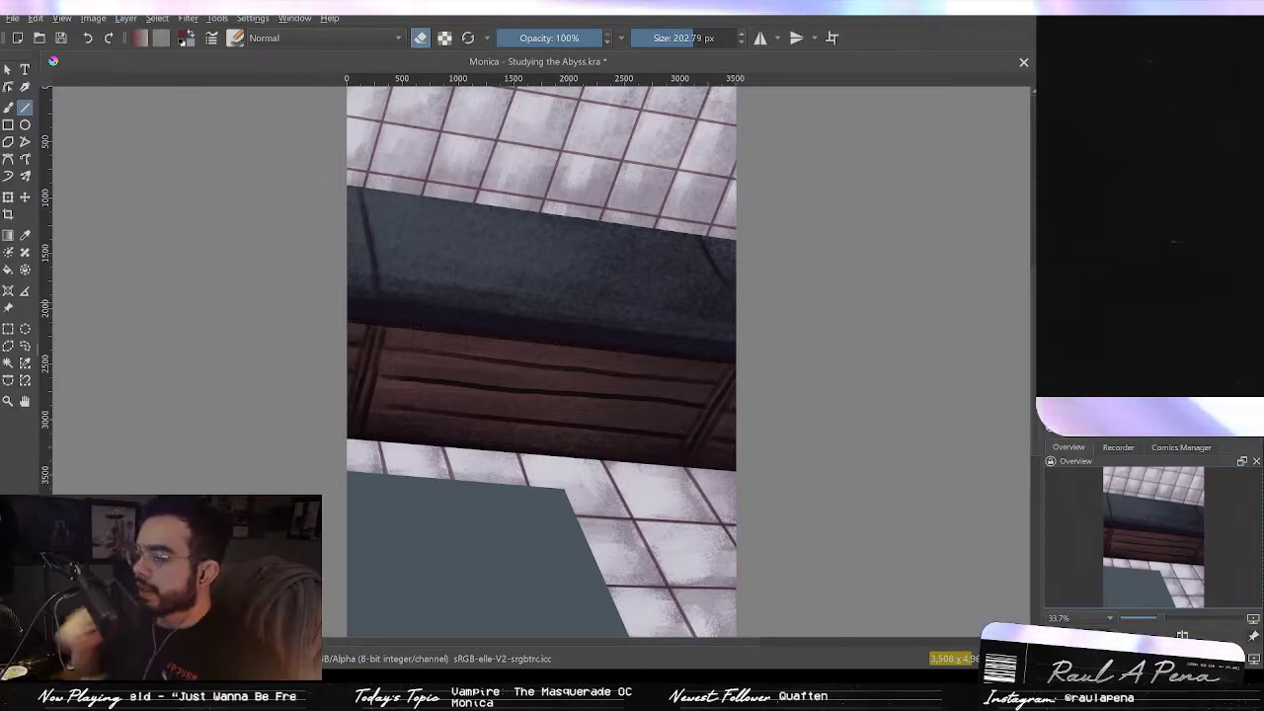
pyautogui.moveTo(616, 327)
pyautogui.mouseDown()
pyautogui.moveTo(623, 283)
pyautogui.moveTo(664, 458)
pyautogui.mouseUp()
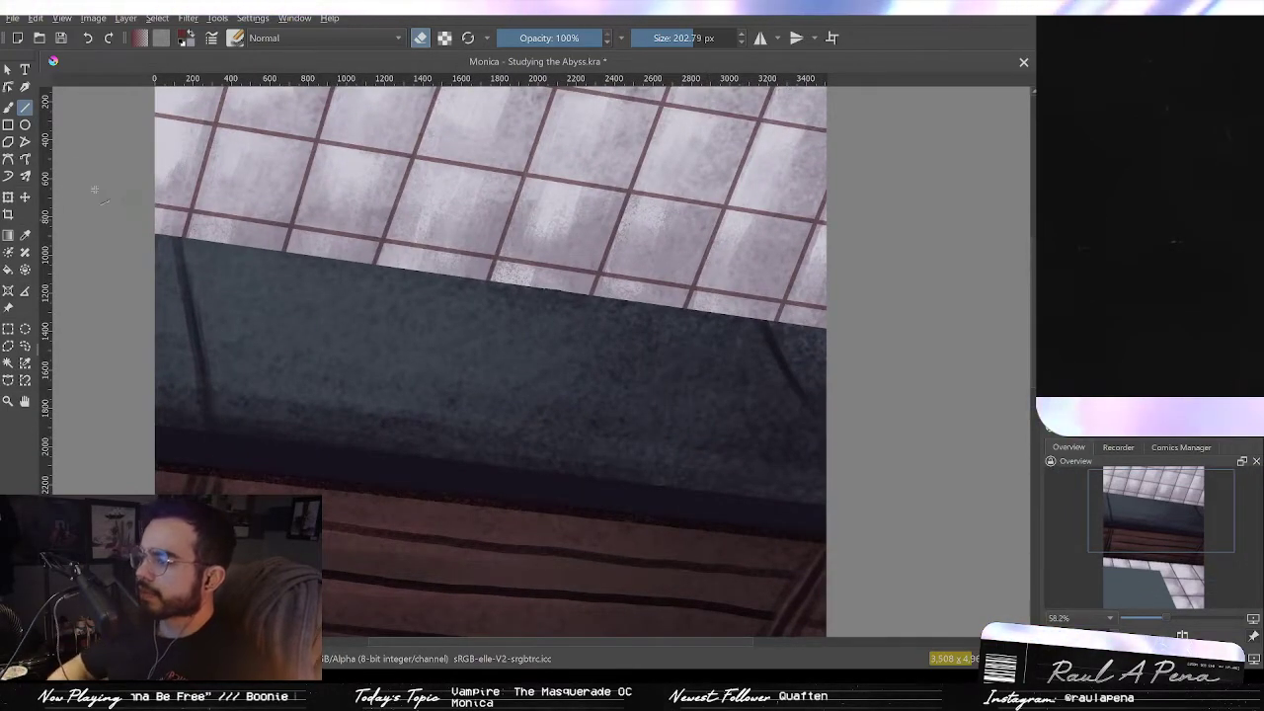
# Step: Switch to the brush, shrink it to about 83 px and touch up the beam's lower edge and right end
pyautogui.click(9, 107)
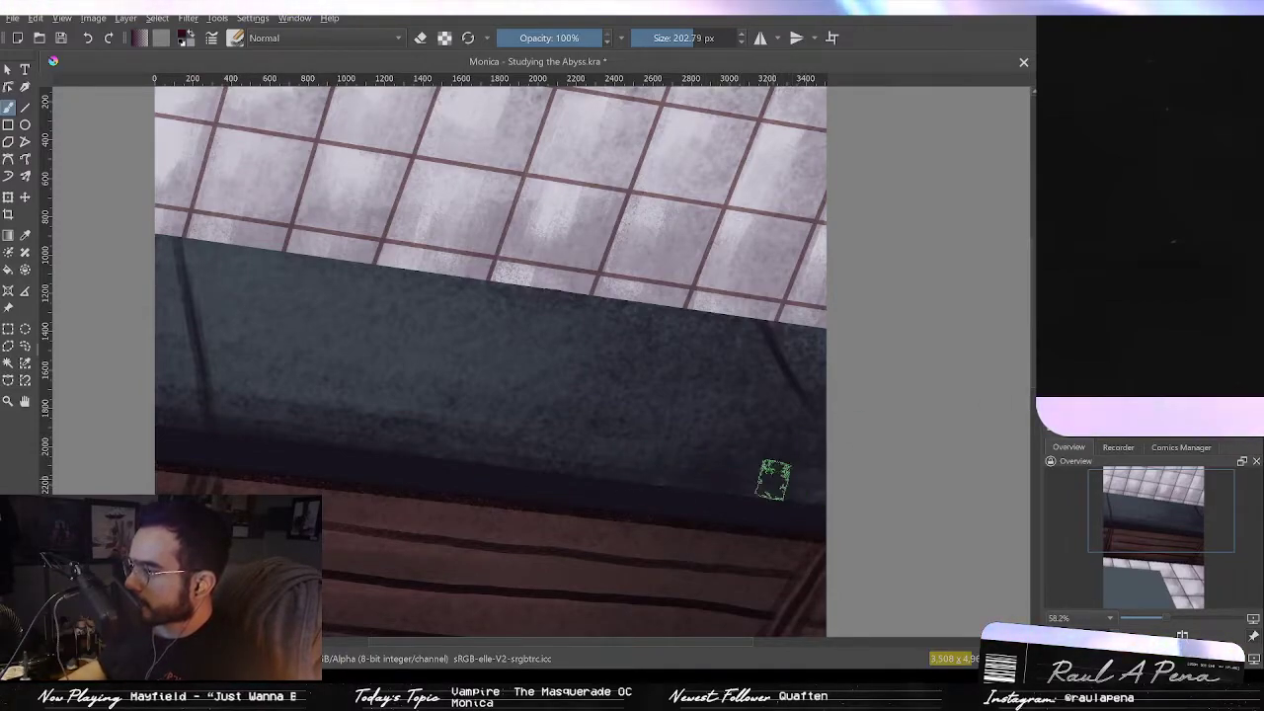
pyautogui.moveTo(825, 399); pyautogui.dragTo(827, 582)
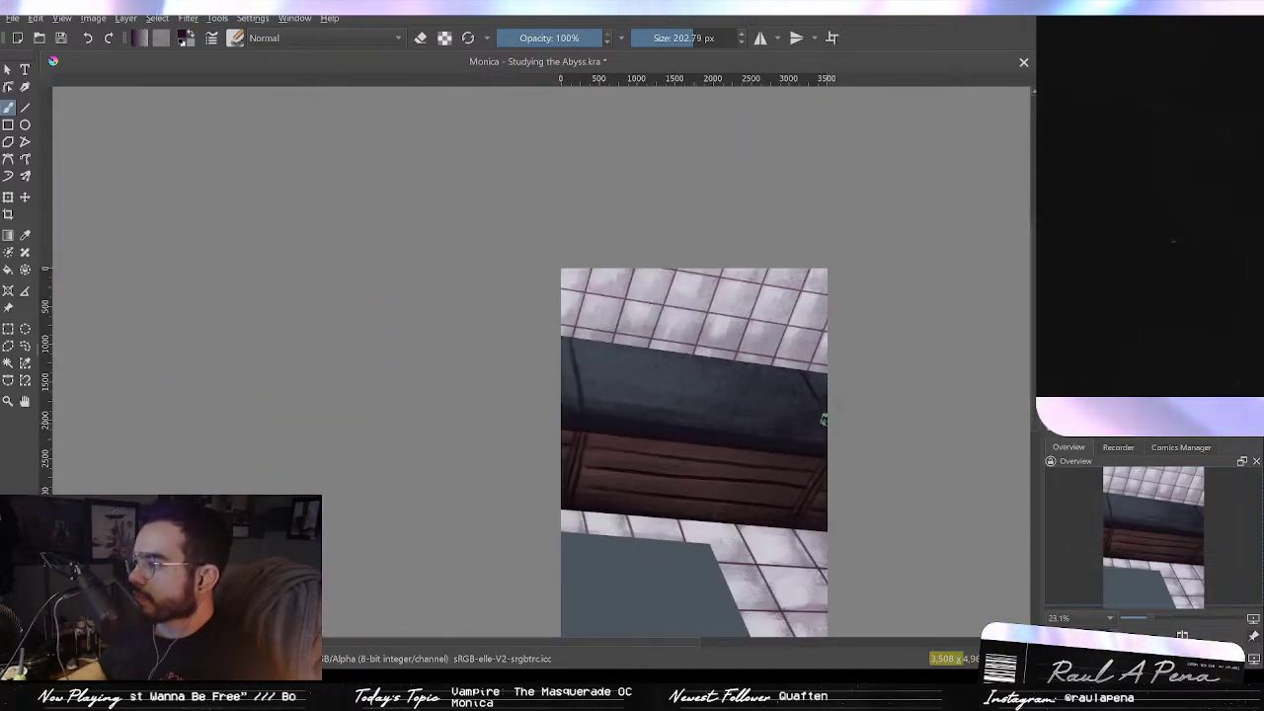
pyautogui.moveTo(769, 430); pyautogui.dragTo(768, 266)
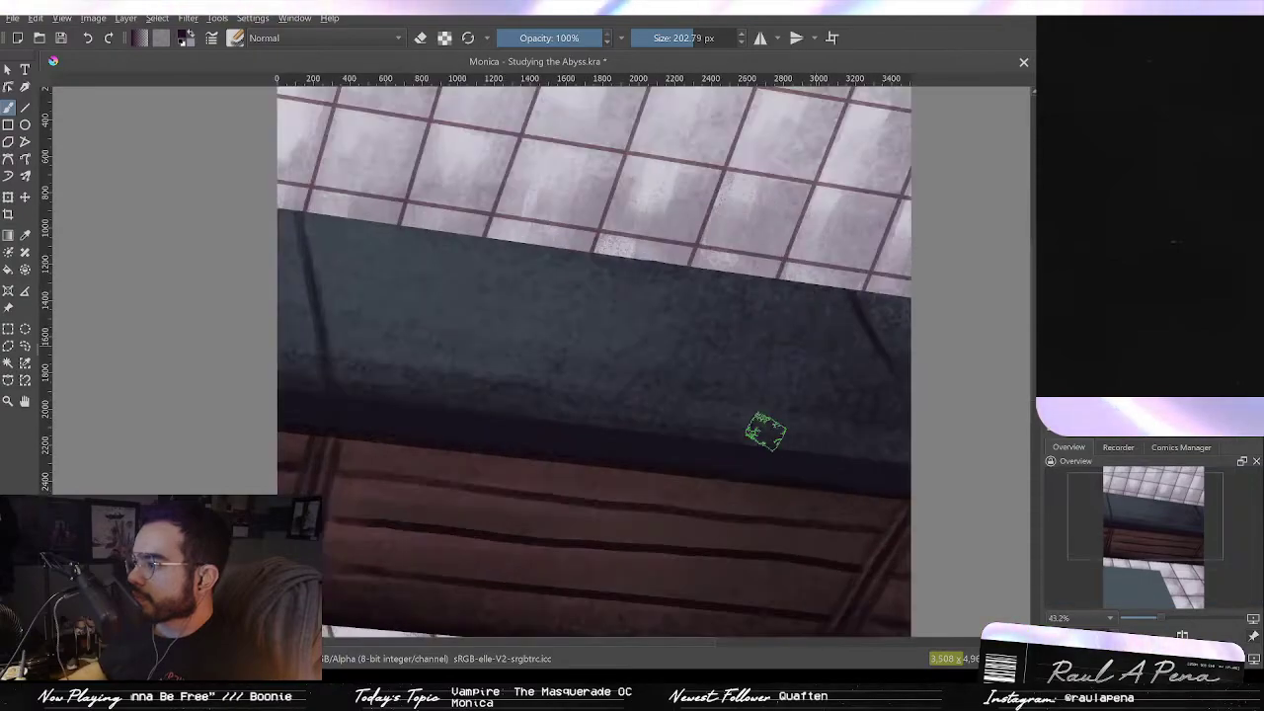
pyautogui.moveTo(767, 420); pyautogui.dragTo(768, 355)
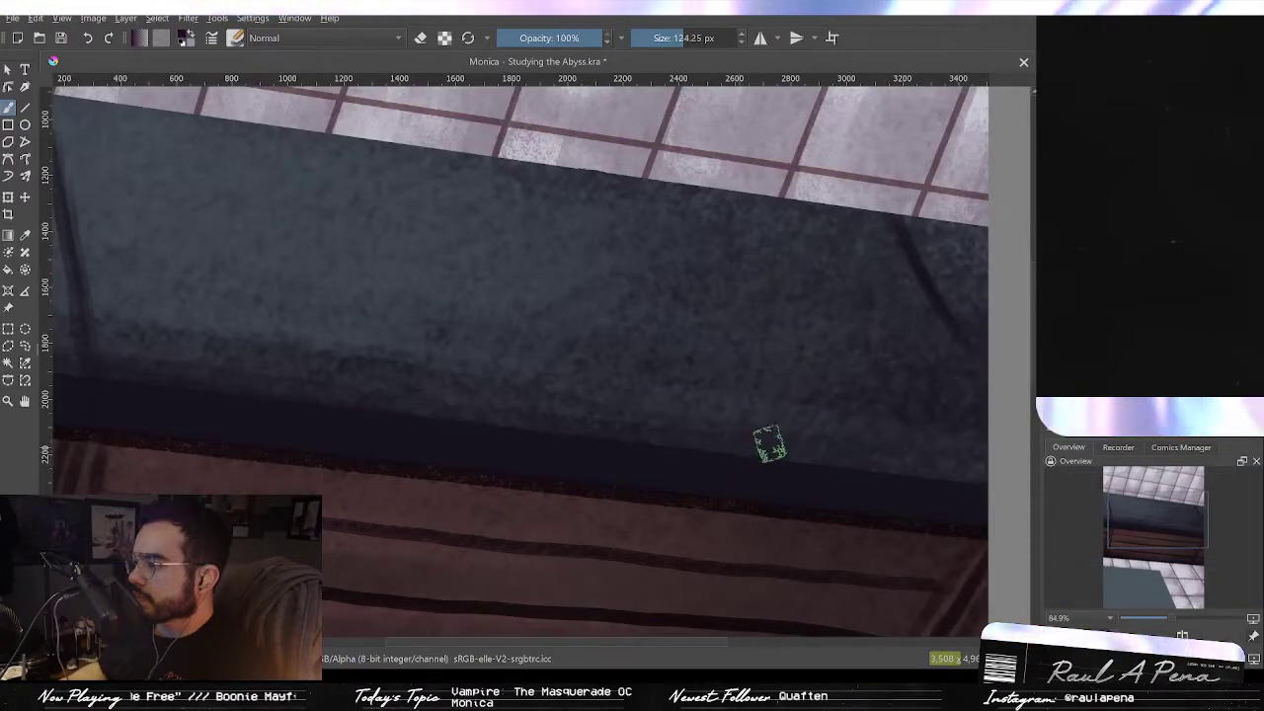
pyautogui.moveTo(765, 448); pyautogui.dragTo(737, 445)
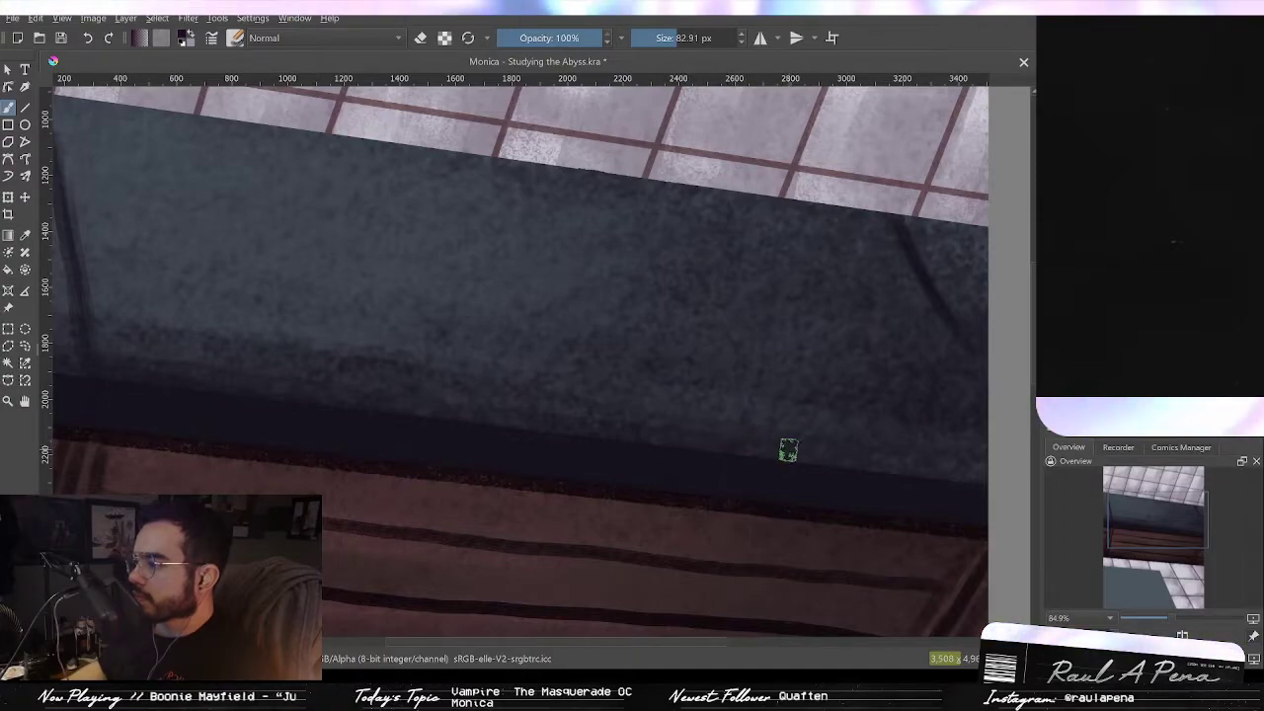
pyautogui.moveTo(816, 446); pyautogui.dragTo(808, 529)
pyautogui.moveTo(771, 514); pyautogui.dragTo(715, 356)
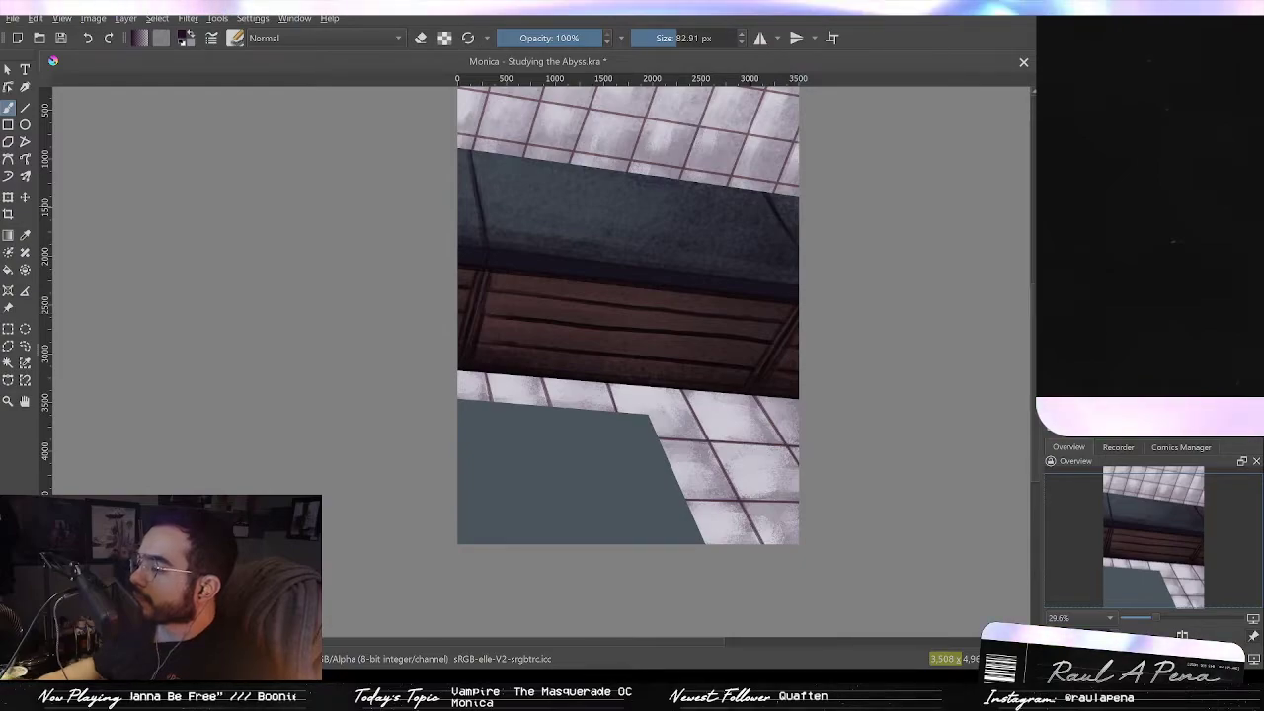
pyautogui.moveTo(852, 369); pyautogui.dragTo(861, 440)
pyautogui.moveTo(793, 403); pyautogui.dragTo(835, 341)
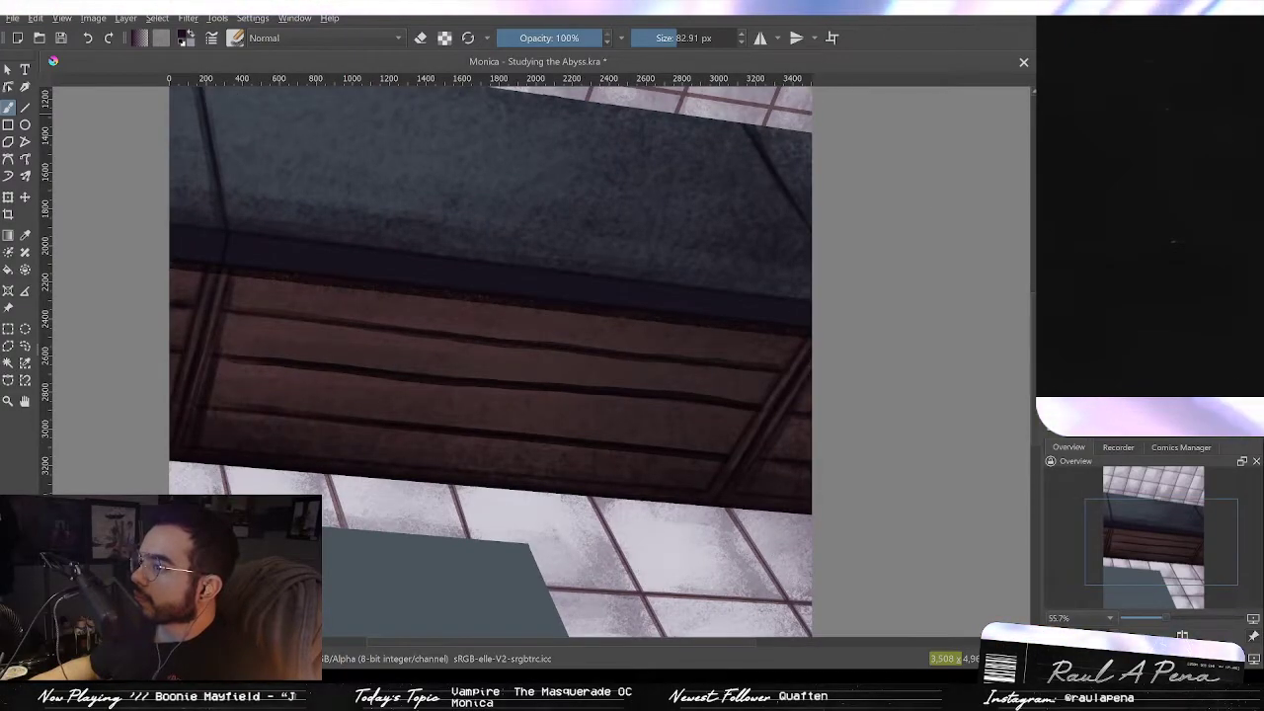
pyautogui.moveTo(931, 215); pyautogui.dragTo(935, 223)
pyautogui.moveTo(929, 367); pyautogui.dragTo(929, 389)
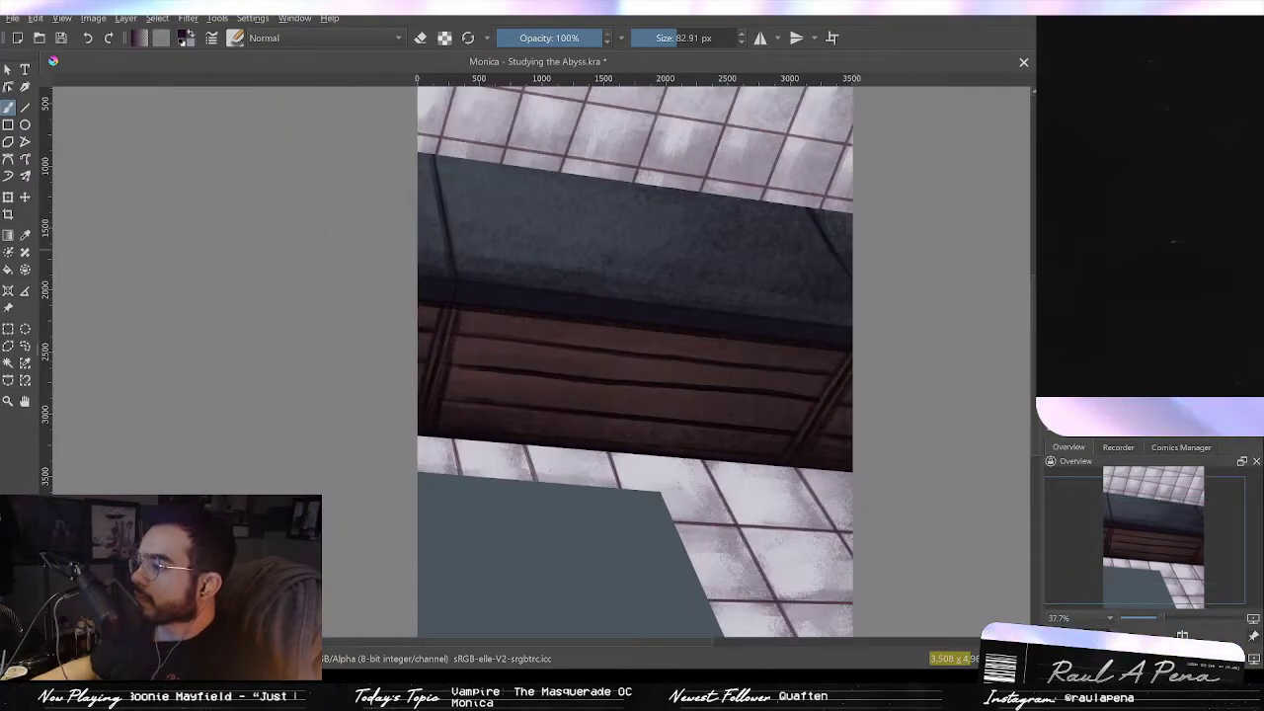
pyautogui.moveTo(983, 270); pyautogui.dragTo(947, 261)
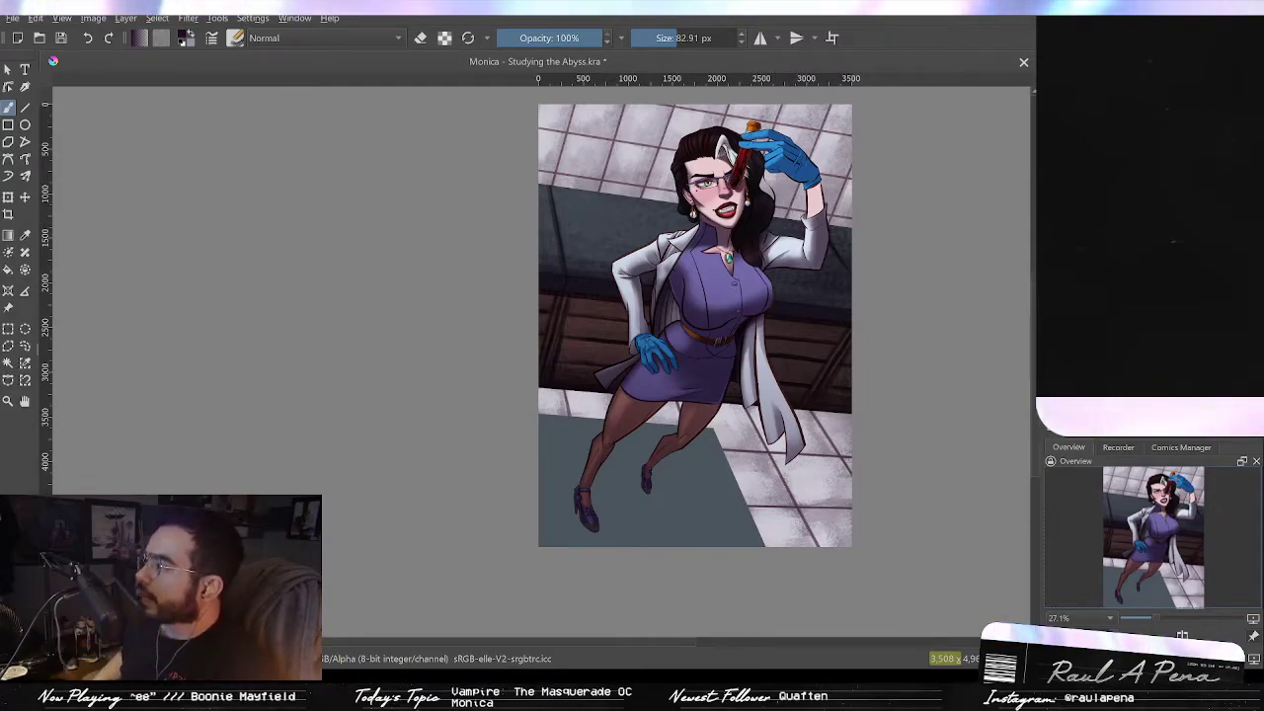
# Step: Step back and forth through the undo history on the full painting, ending two edits back
pyautogui.hotkey('ctrl', 'z')
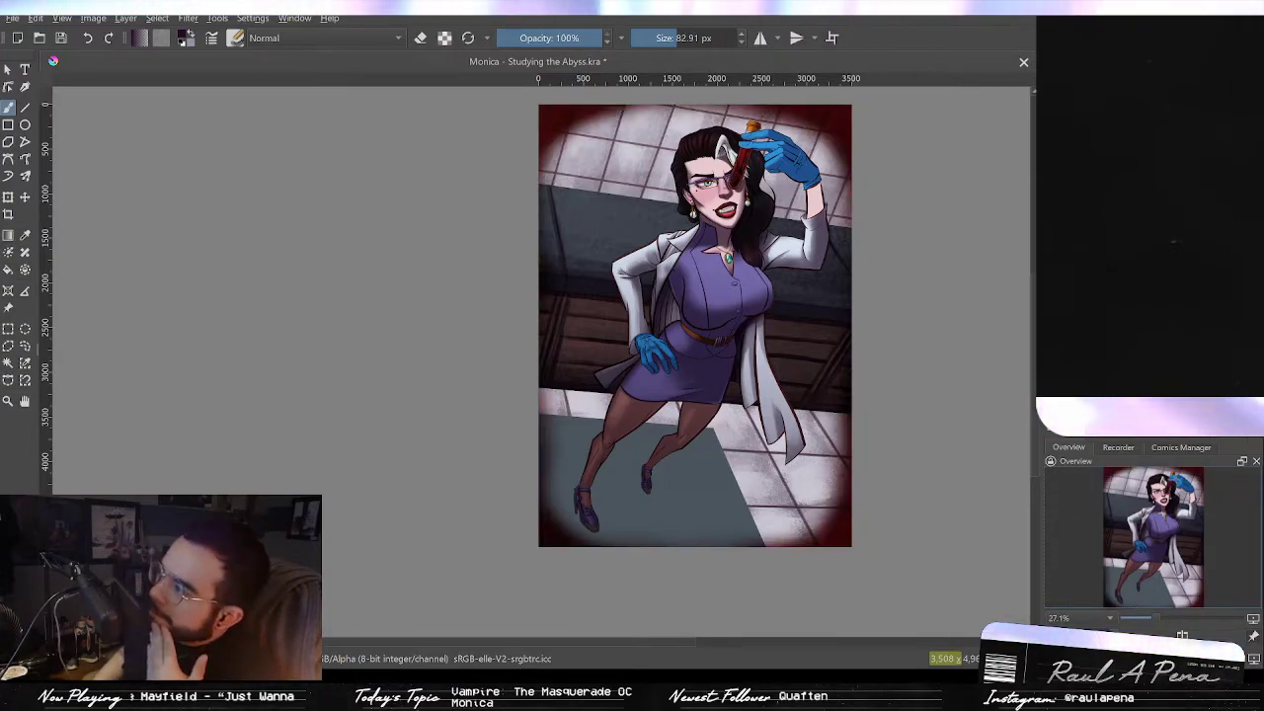
pyautogui.hotkey('ctrl', 'z')
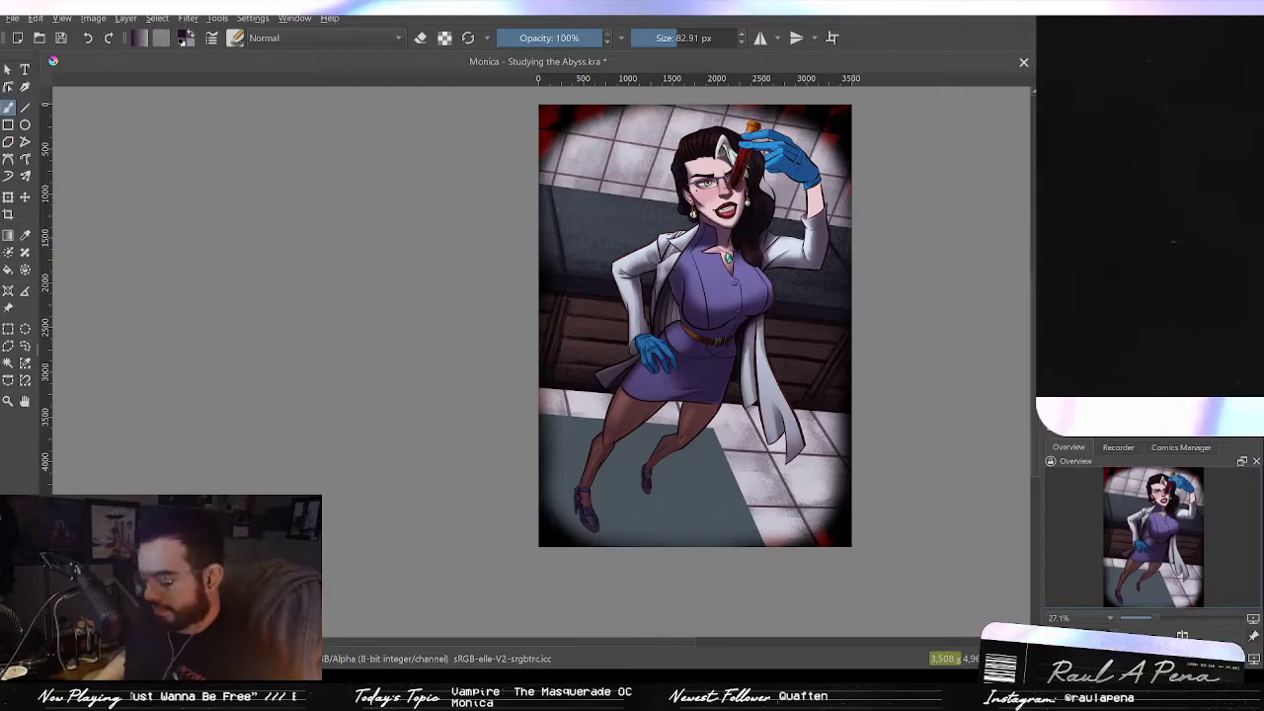
pyautogui.hotkey('ctrl', 'shift', 'z')
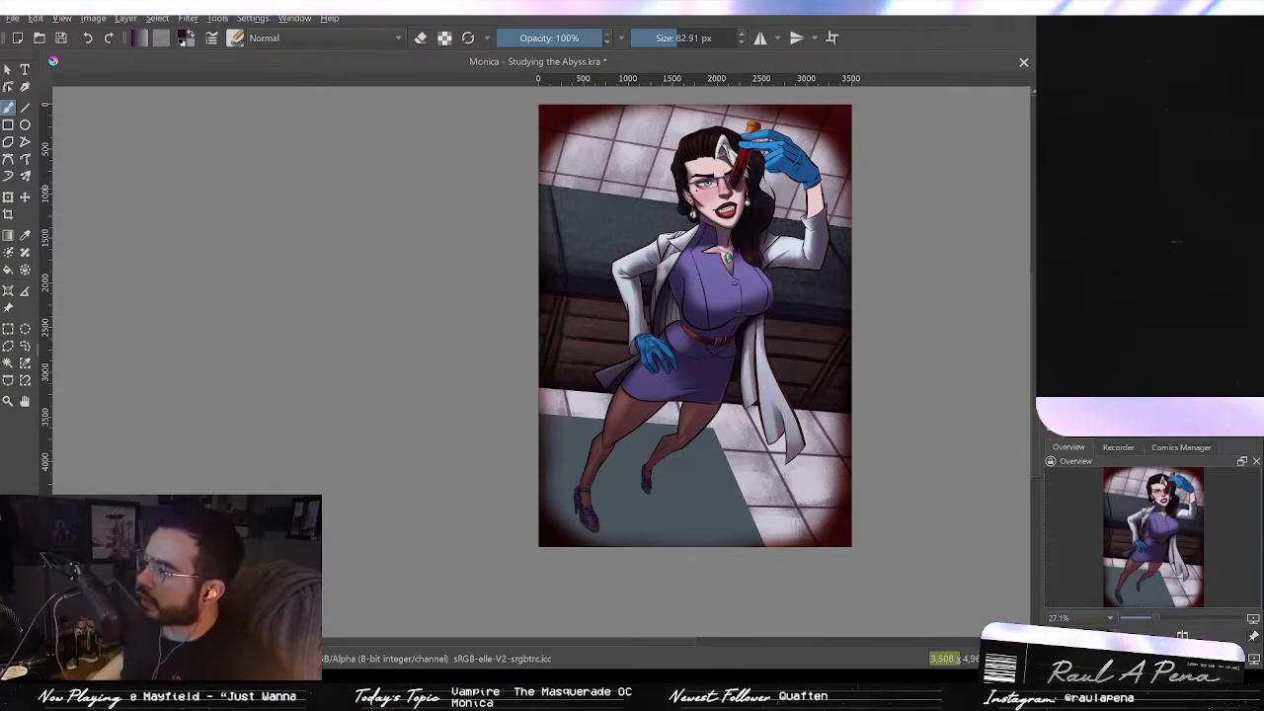
pyautogui.hotkey('ctrl', 'z')
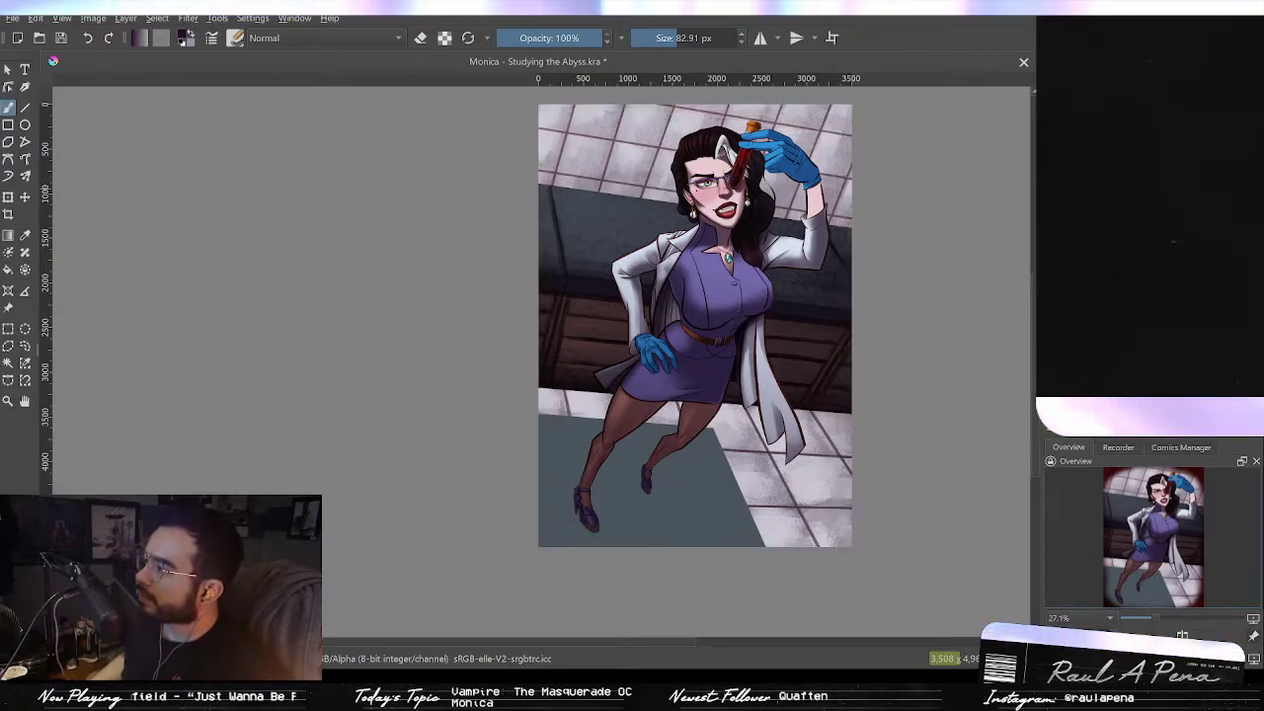
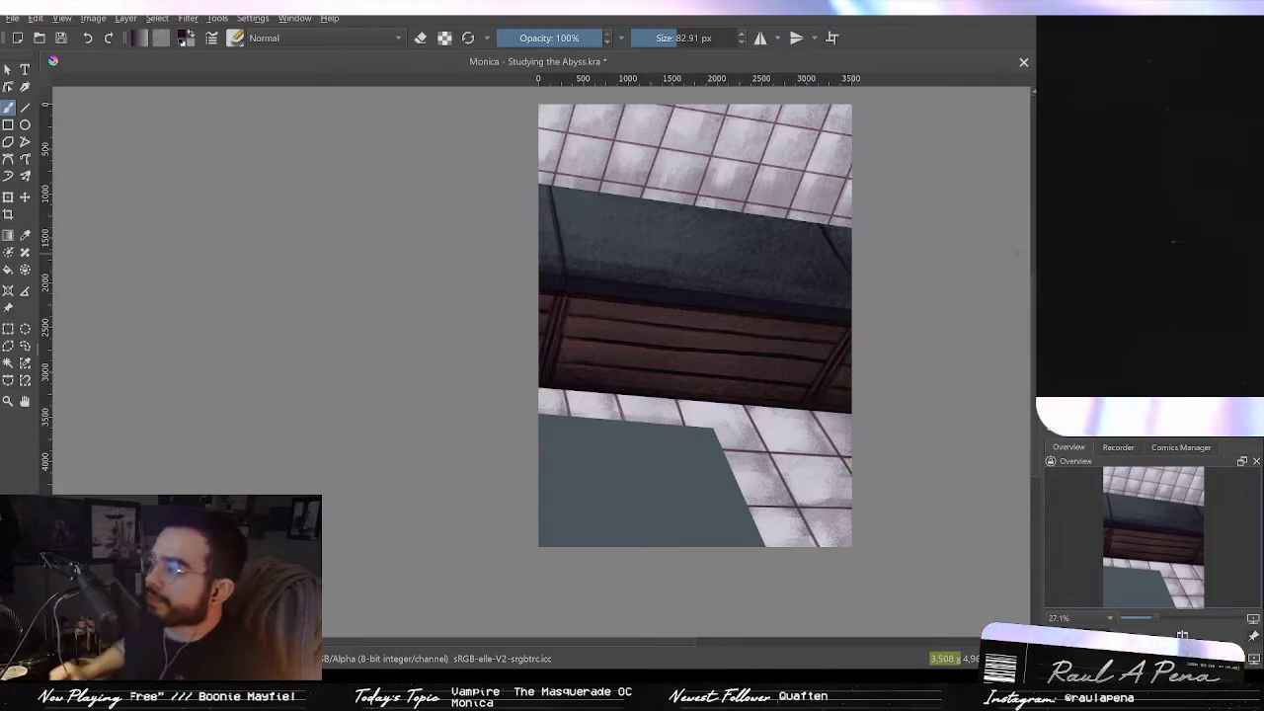
# Step: Outline the top and slanted edges of the gray floor shape with dark straight lines using the line tool
pyautogui.scroll(1, 637, 255)
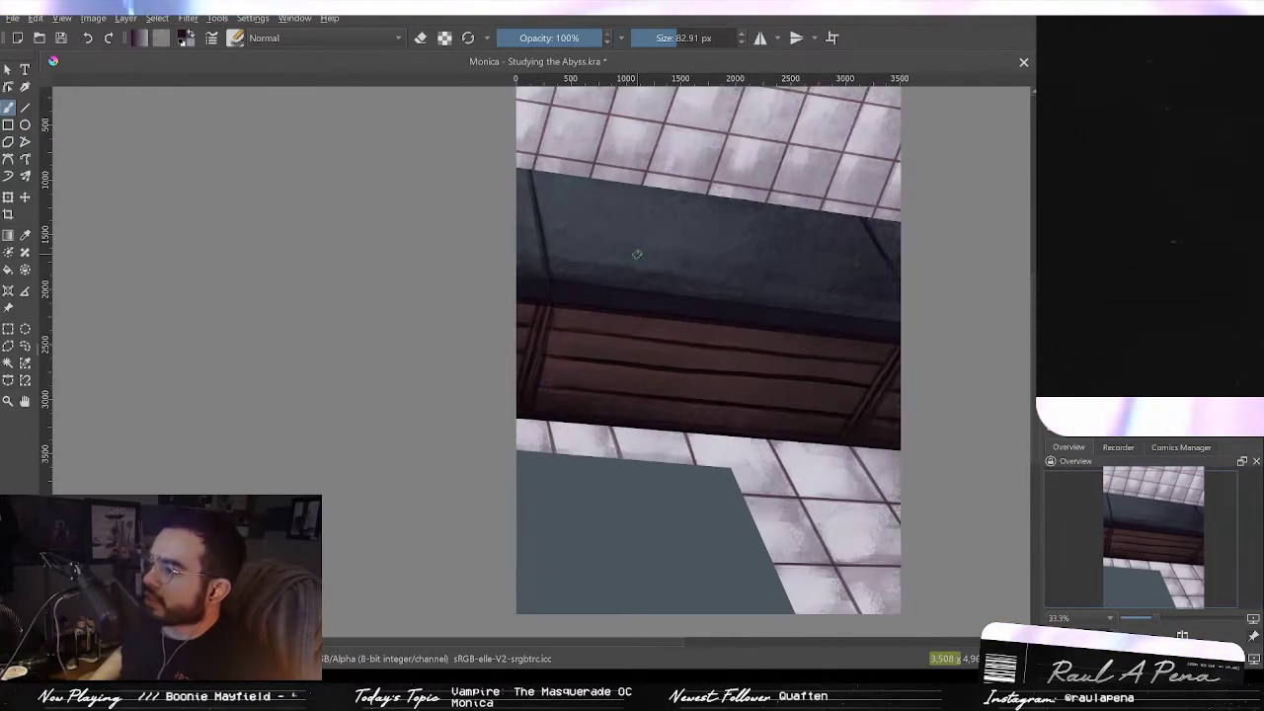
pyautogui.scroll(2, 637, 255)
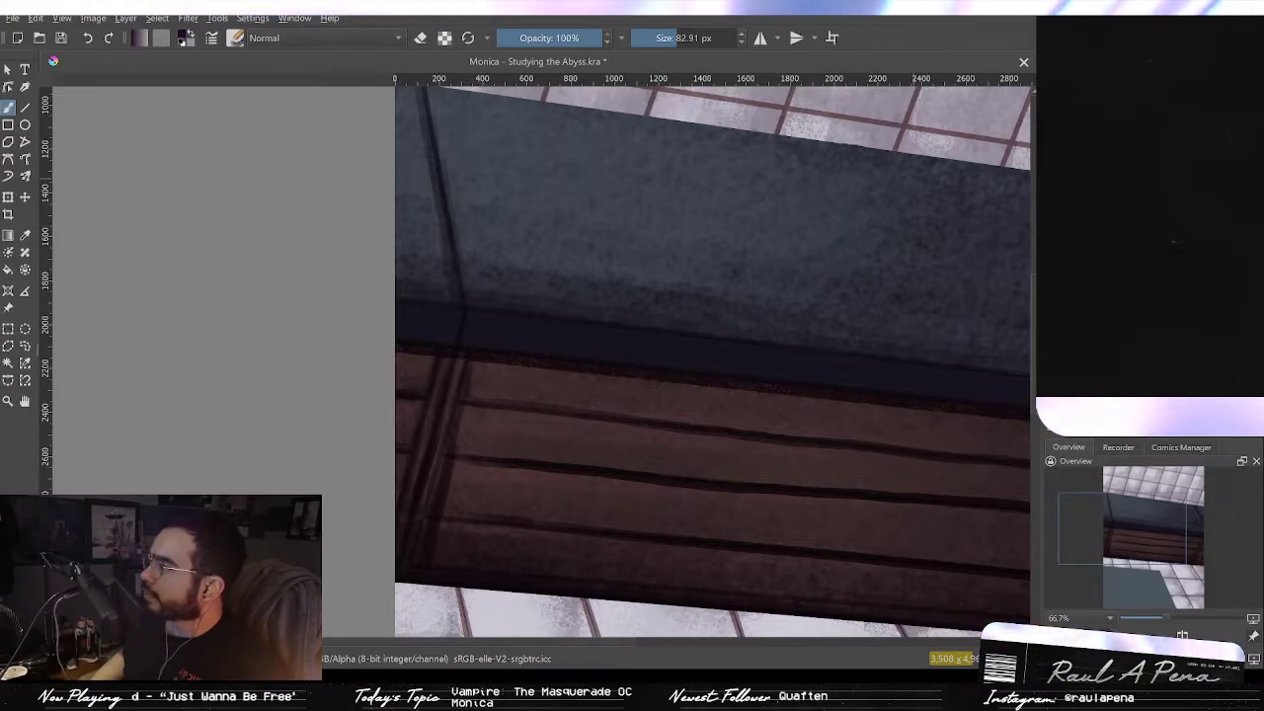
pyautogui.moveTo(845, 420); pyautogui.dragTo(637, 32)
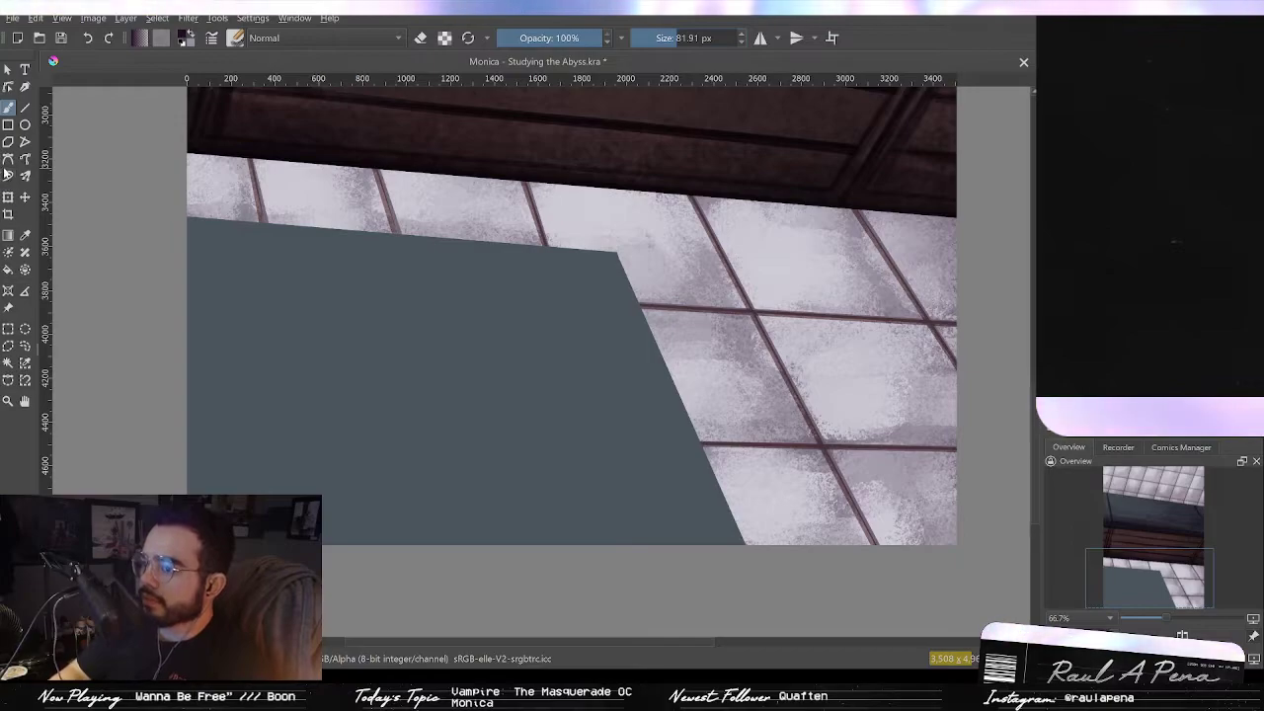
pyautogui.click(26, 108)
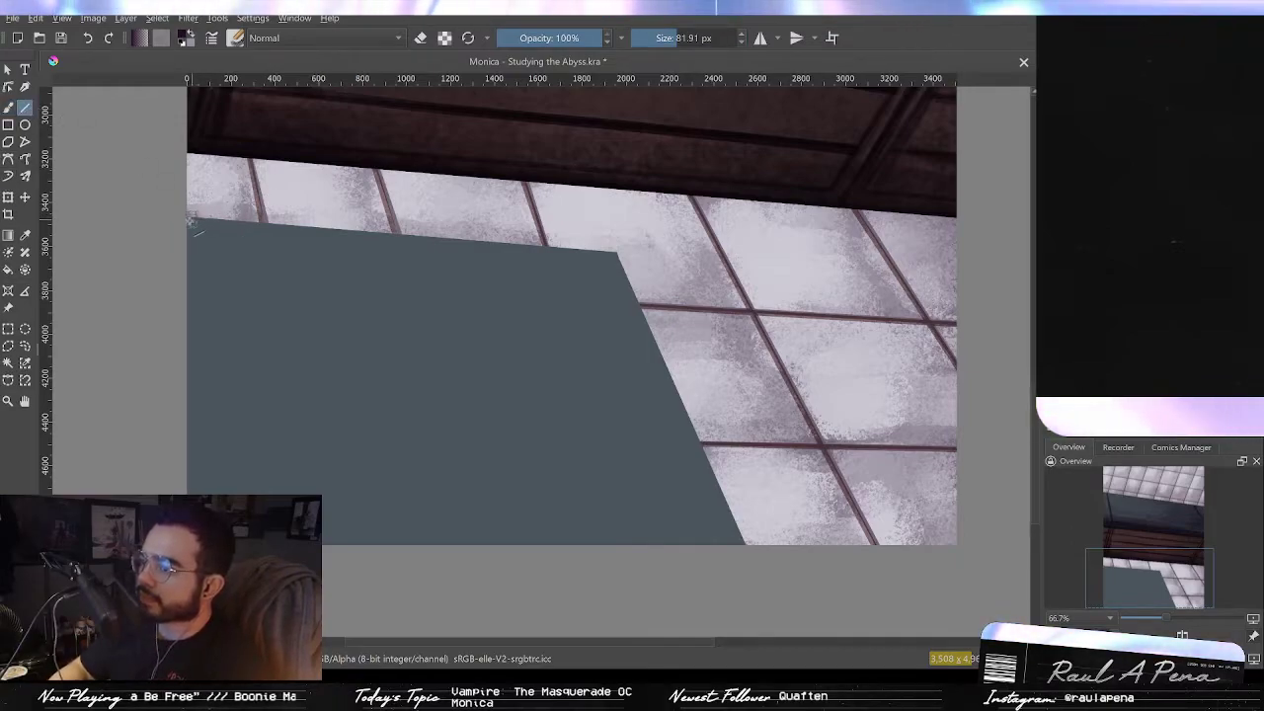
pyautogui.moveTo(188, 219)
pyautogui.mouseDown()
pyautogui.moveTo(578, 240)
pyautogui.moveTo(614, 255)
pyautogui.mouseUp()
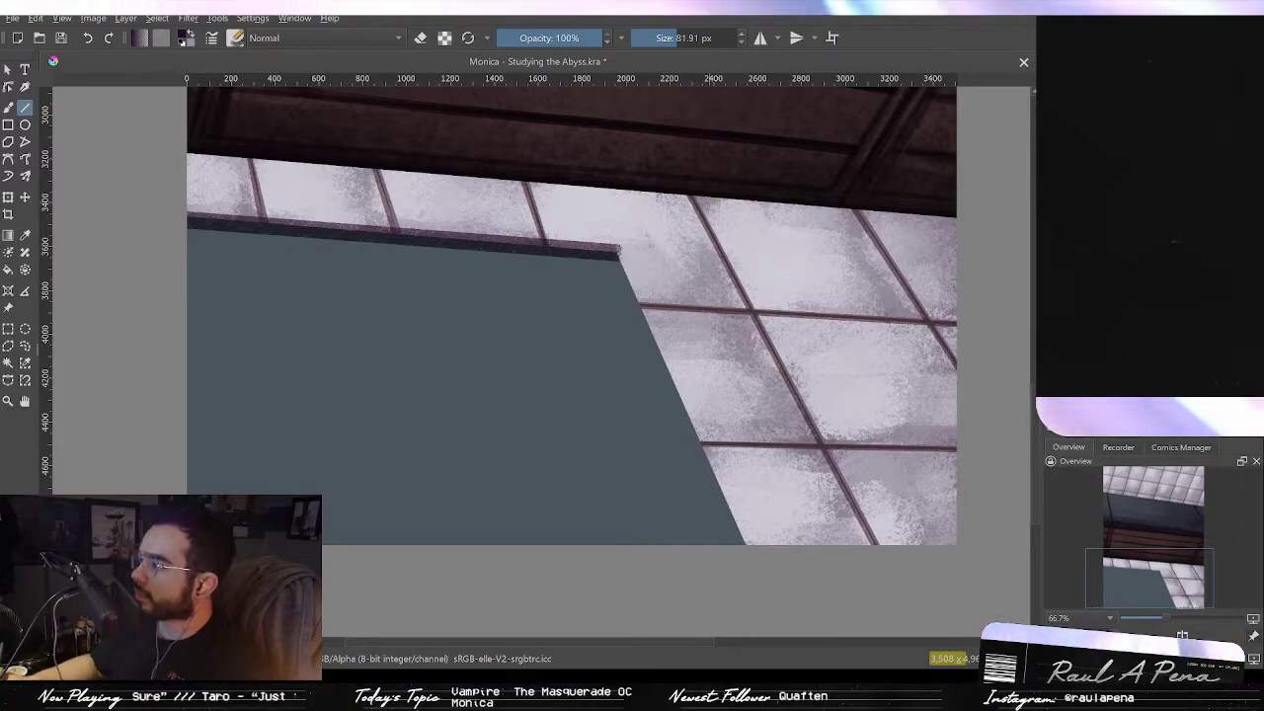
pyautogui.hotkey('ctrl', 'z')
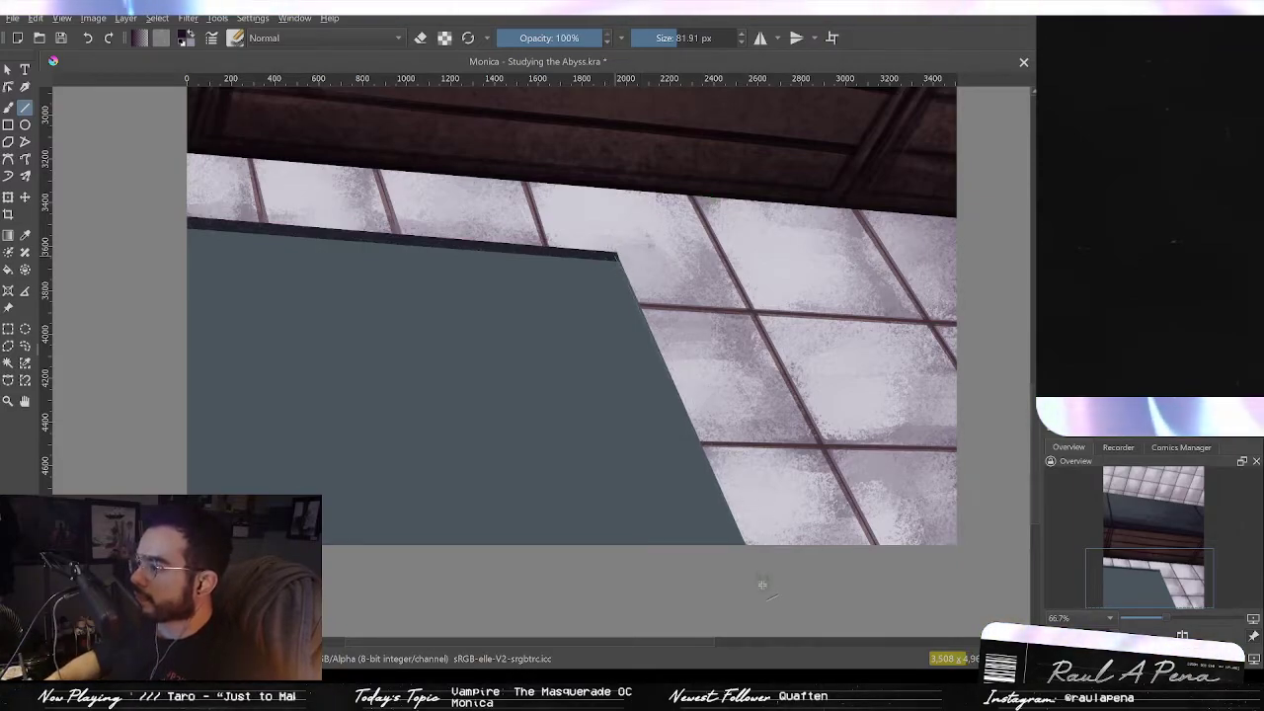
pyautogui.moveTo(762, 590); pyautogui.dragTo(616, 254)
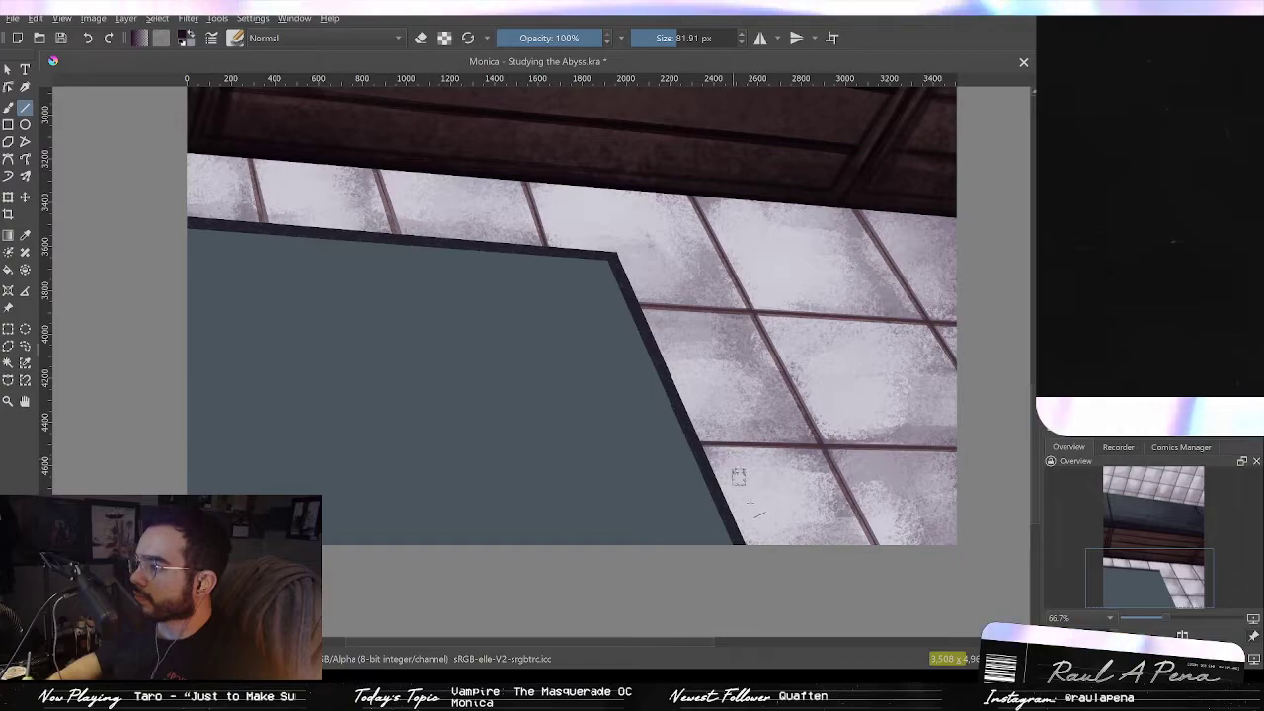
# Step: Set the brush size to about 686 px
pyautogui.moveTo(719, 464); pyautogui.dragTo(735, 422)
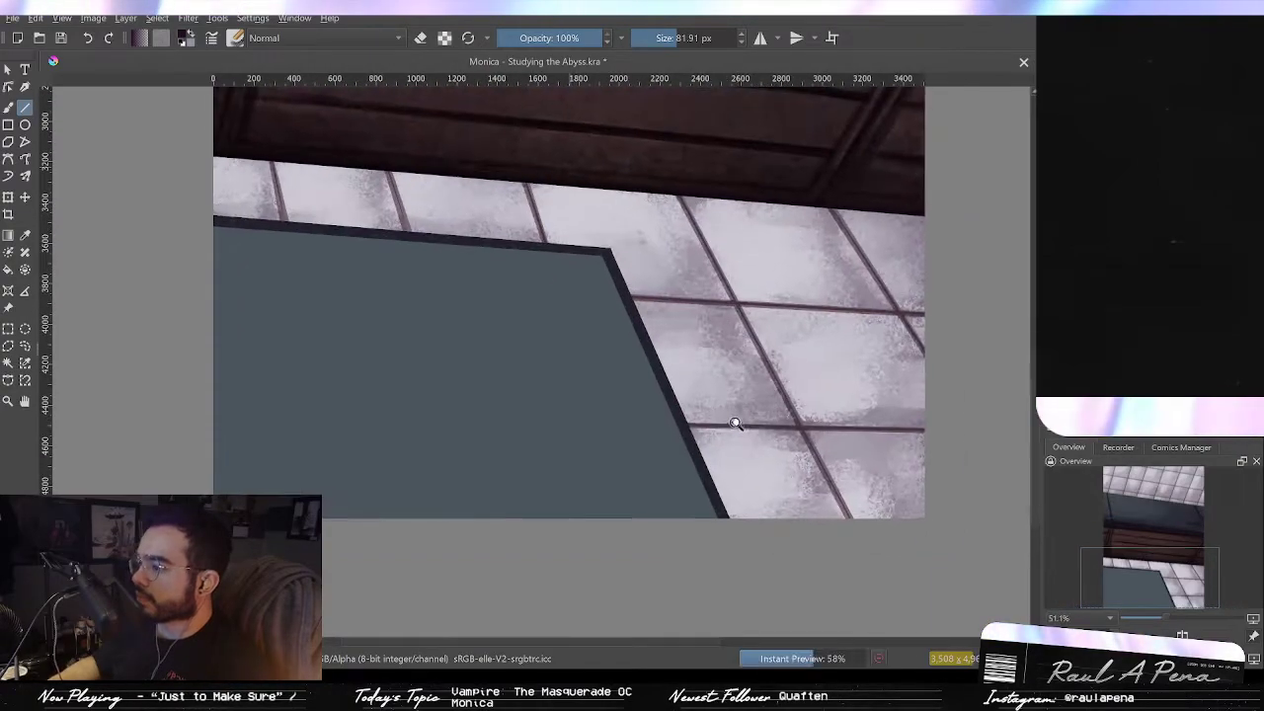
pyautogui.moveTo(446, 302); pyautogui.dragTo(571, 371)
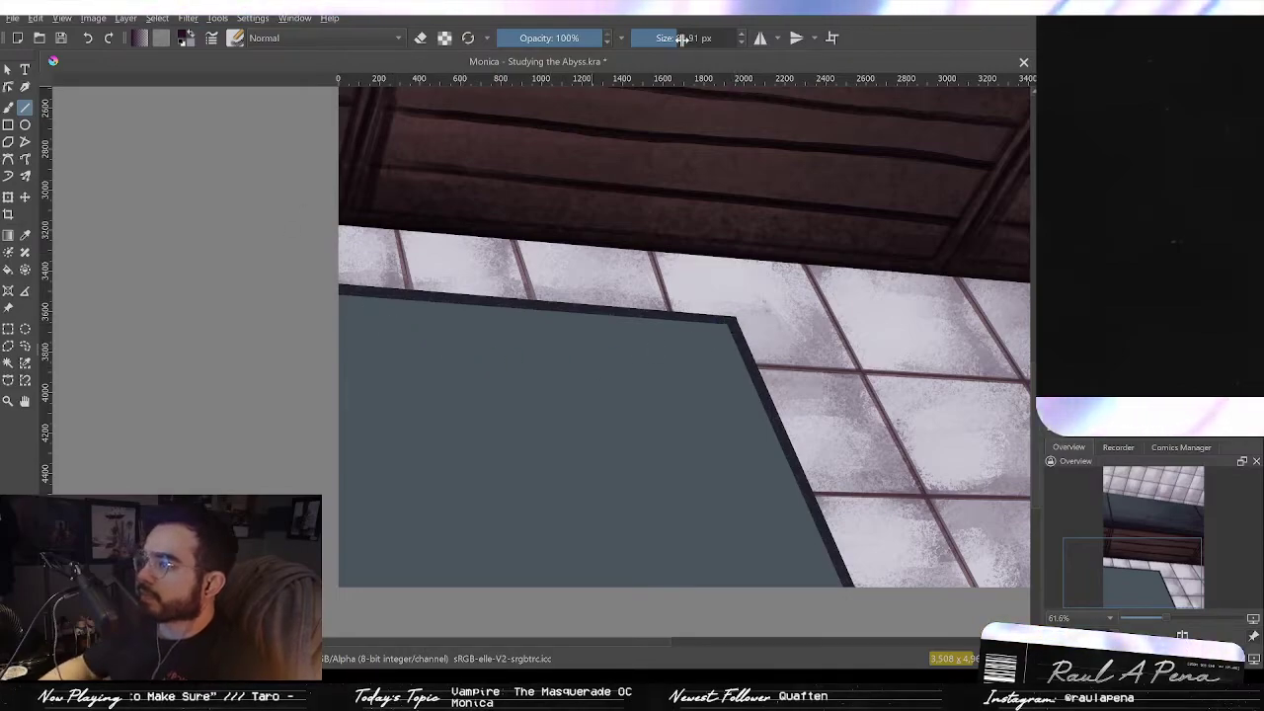
pyautogui.click(723, 40)
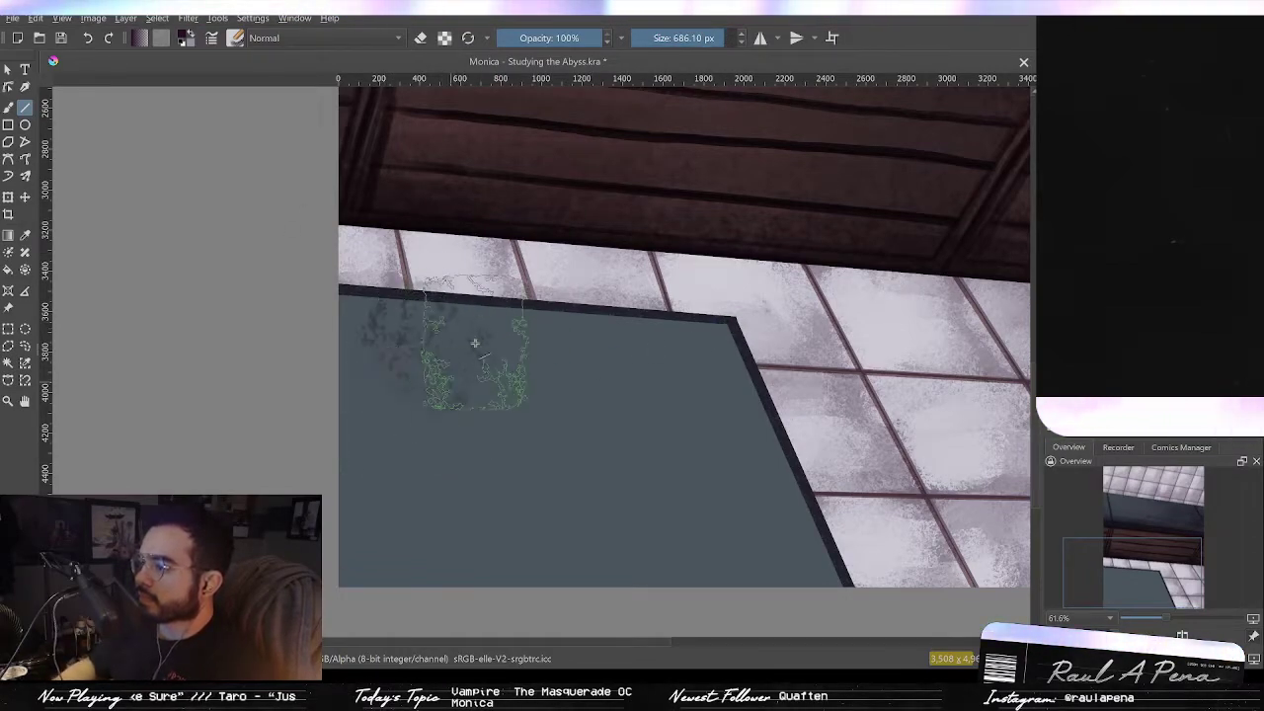
# Step: Try a textured brush stroke across the upper part of the gray floor shape
pyautogui.moveTo(422, 353)
pyautogui.mouseDown()
pyautogui.moveTo(502, 338)
pyautogui.moveTo(422, 380)
pyautogui.moveTo(388, 339)
pyautogui.moveTo(494, 329)
pyautogui.moveTo(376, 366)
pyautogui.moveTo(609, 407)
pyautogui.mouseUp()
pyautogui.hotkey('ctrl', 'z')
pyautogui.hotkey('ctrl', 'z')
pyautogui.hotkey('ctrl', 'z')
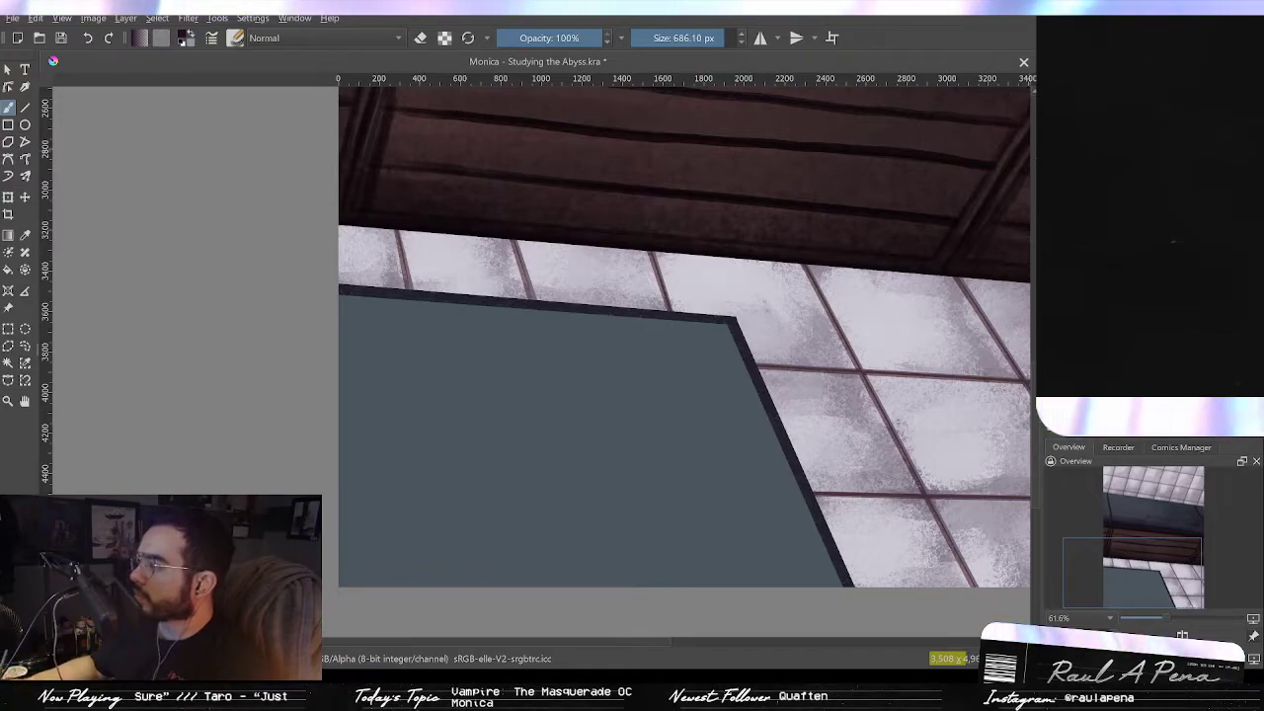
# Step: Paint a dark texture over the gray floor shape and erase parts of it with a 791 px eraser
pyautogui.moveTo(706, 409)
pyautogui.mouseDown()
pyautogui.moveTo(439, 354)
pyautogui.moveTo(360, 373)
pyautogui.moveTo(568, 439)
pyautogui.moveTo(630, 516)
pyautogui.moveTo(780, 548)
pyautogui.moveTo(416, 548)
pyautogui.mouseUp()
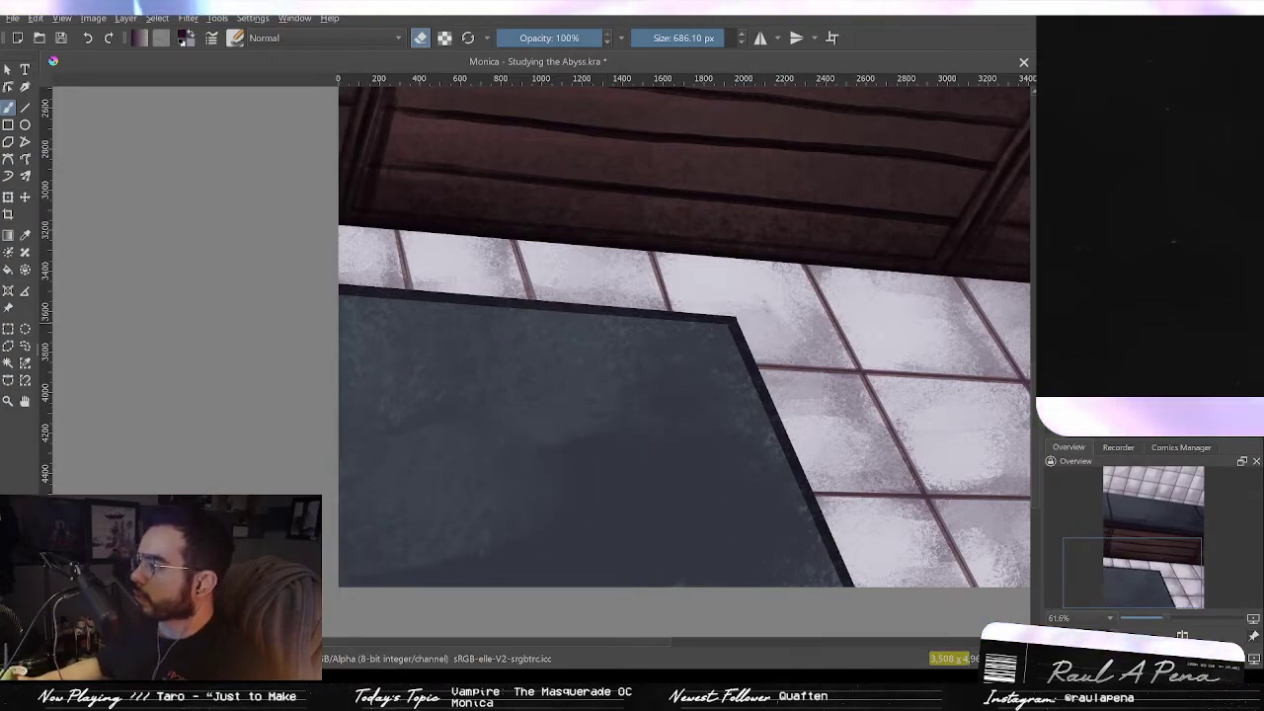
pyautogui.press('/')
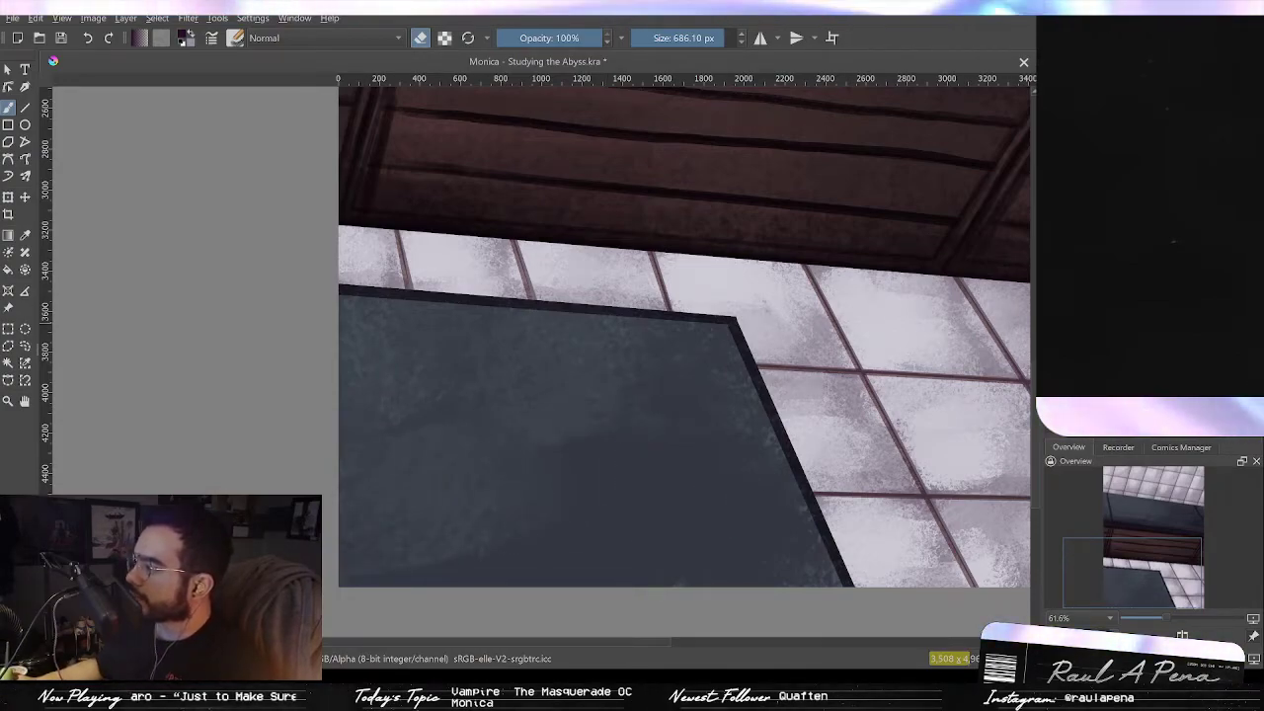
pyautogui.press(']')
pyautogui.press(']')
pyautogui.press(']')
pyautogui.press(']')
pyautogui.press(']')
pyautogui.keyDown('shift'); pyautogui.moveTo(416, 323); pyautogui.dragTo(472, 323); pyautogui.keyUp('shift')
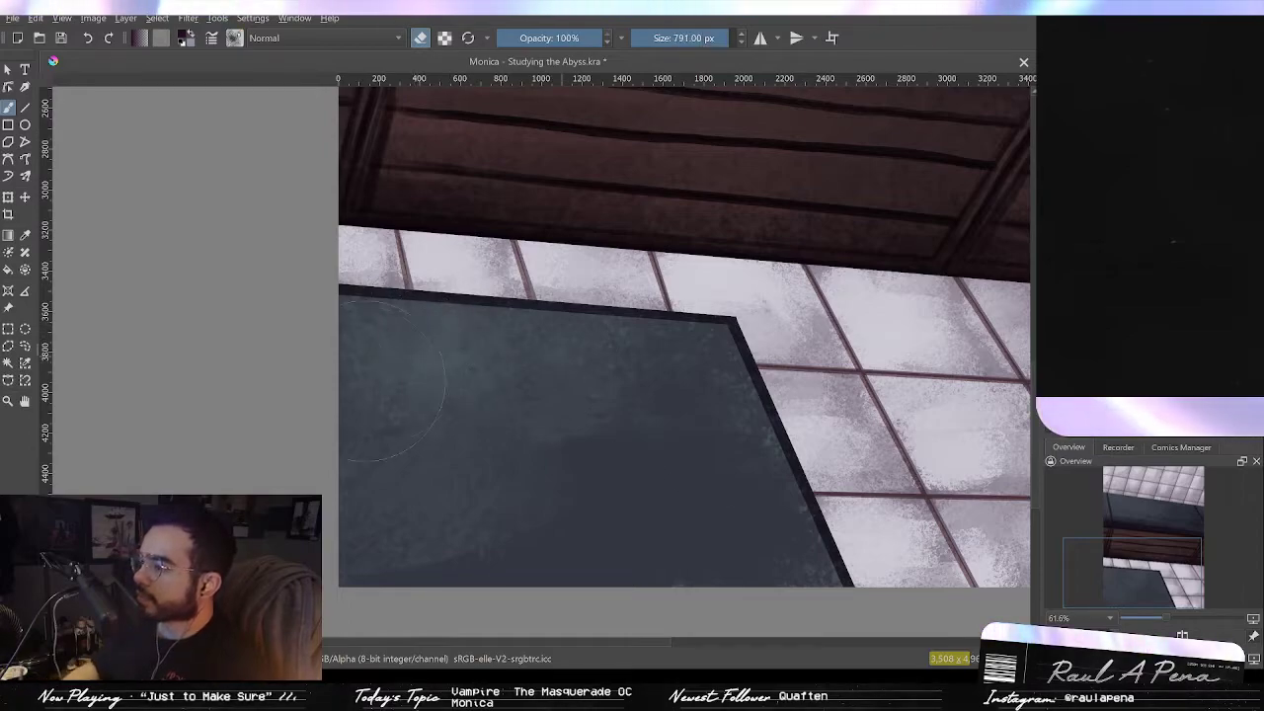
pyautogui.moveTo(572, 482); pyautogui.dragTo(444, 359)
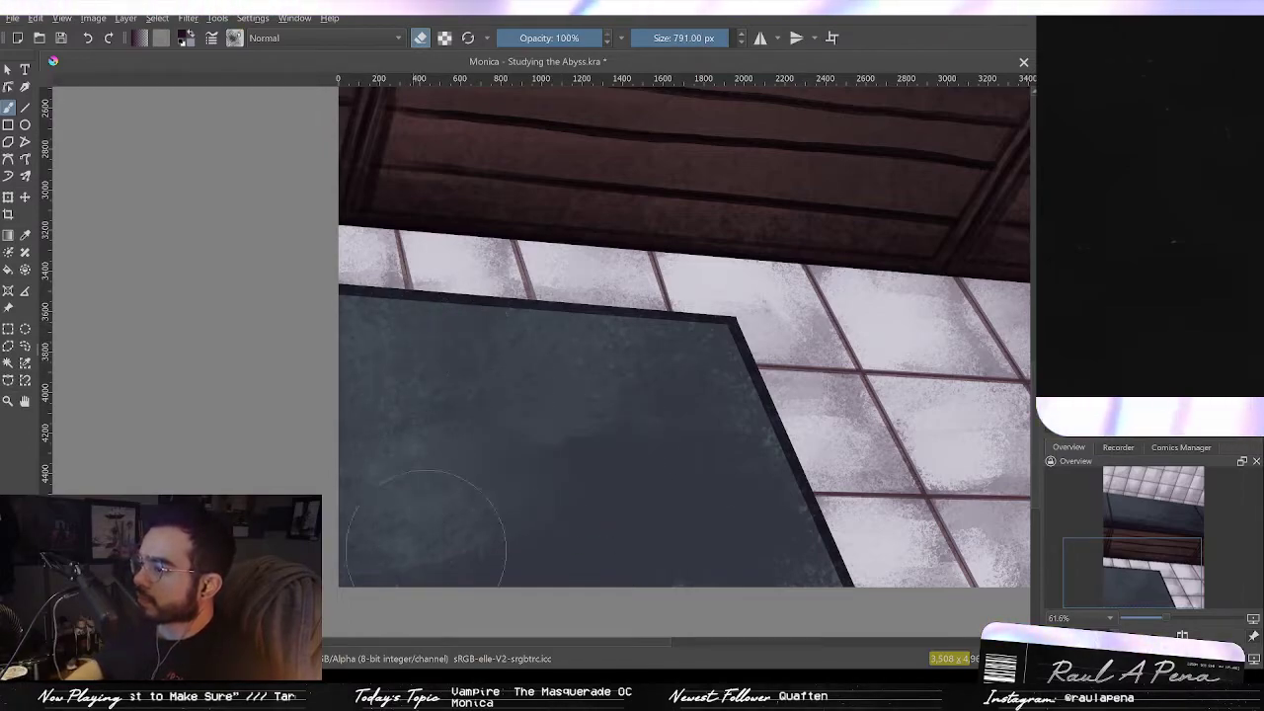
pyautogui.press('e')
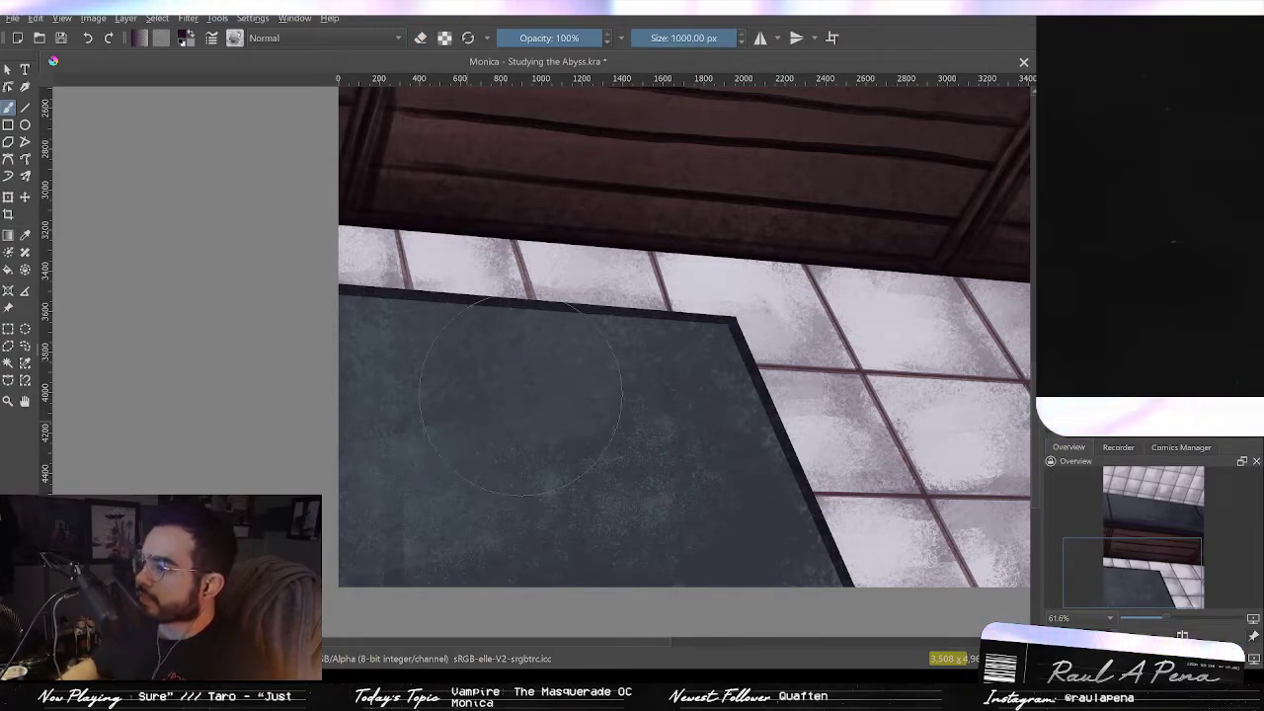
pyautogui.click(421, 38)
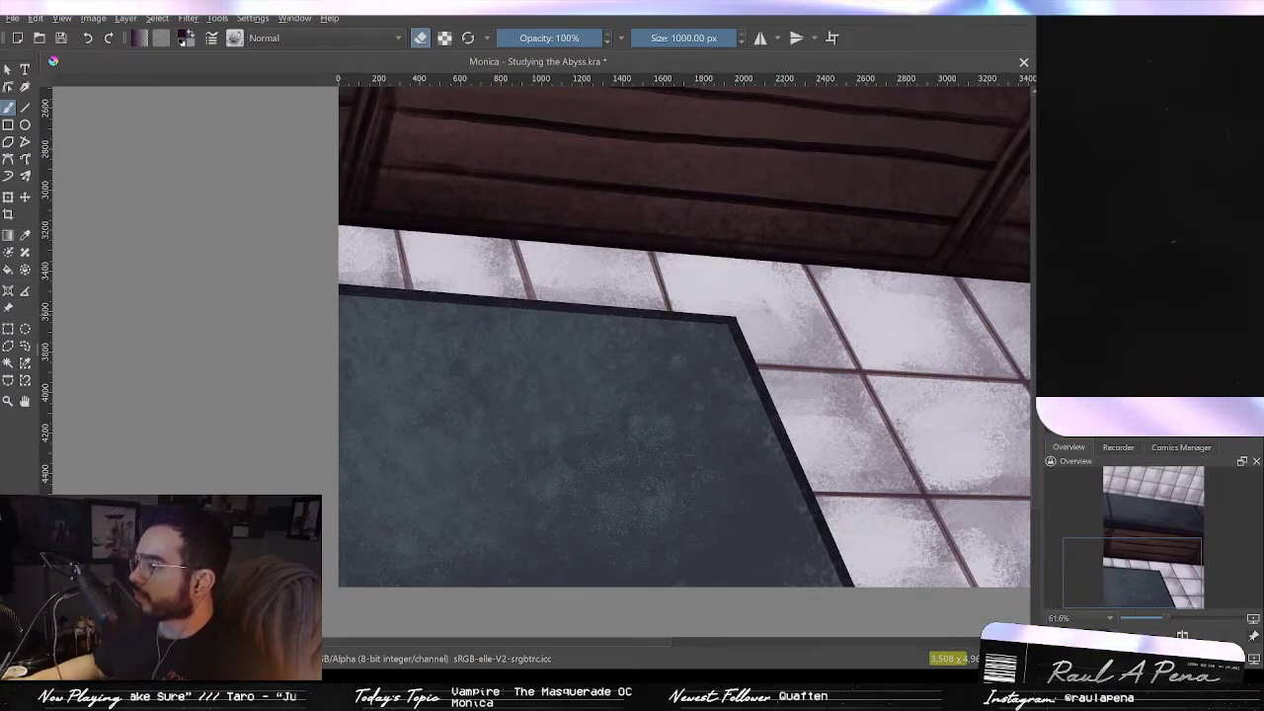
pyautogui.hotkey('ctrl', 'z')
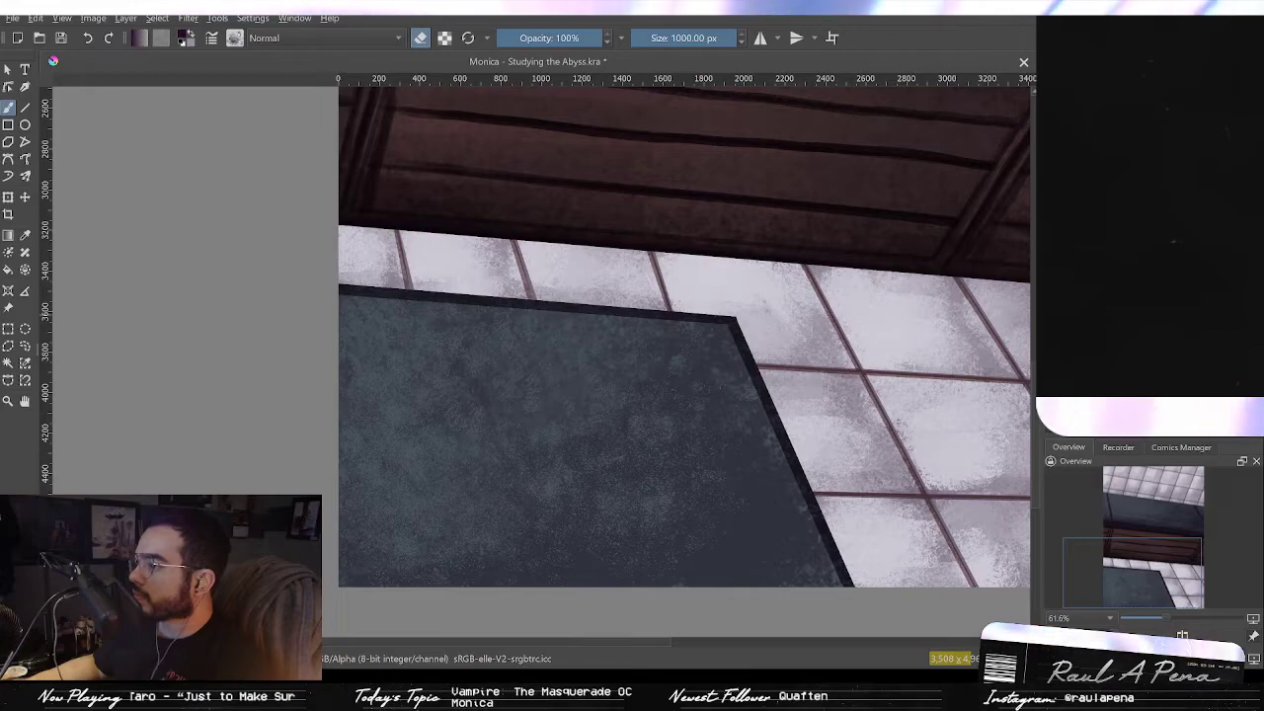
# Step: Add more texture strokes across the lower right of the floor shape
pyautogui.moveTo(937, 290)
pyautogui.mouseDown()
pyautogui.moveTo(816, 398)
pyautogui.moveTo(833, 455)
pyautogui.mouseUp()
pyautogui.keyDown('ctrl'); pyautogui.click(832, 407); pyautogui.keyUp('ctrl')
pyautogui.moveTo(834, 393); pyautogui.dragTo(812, 334)
pyautogui.moveTo(694, 455)
pyautogui.mouseDown()
pyautogui.moveTo(700, 404)
pyautogui.moveTo(780, 395)
pyautogui.mouseUp()
pyautogui.press('/')
pyautogui.moveTo(681, 380)
pyautogui.mouseDown()
pyautogui.moveTo(730, 508)
pyautogui.moveTo(682, 423)
pyautogui.mouseUp()
pyautogui.press('e')
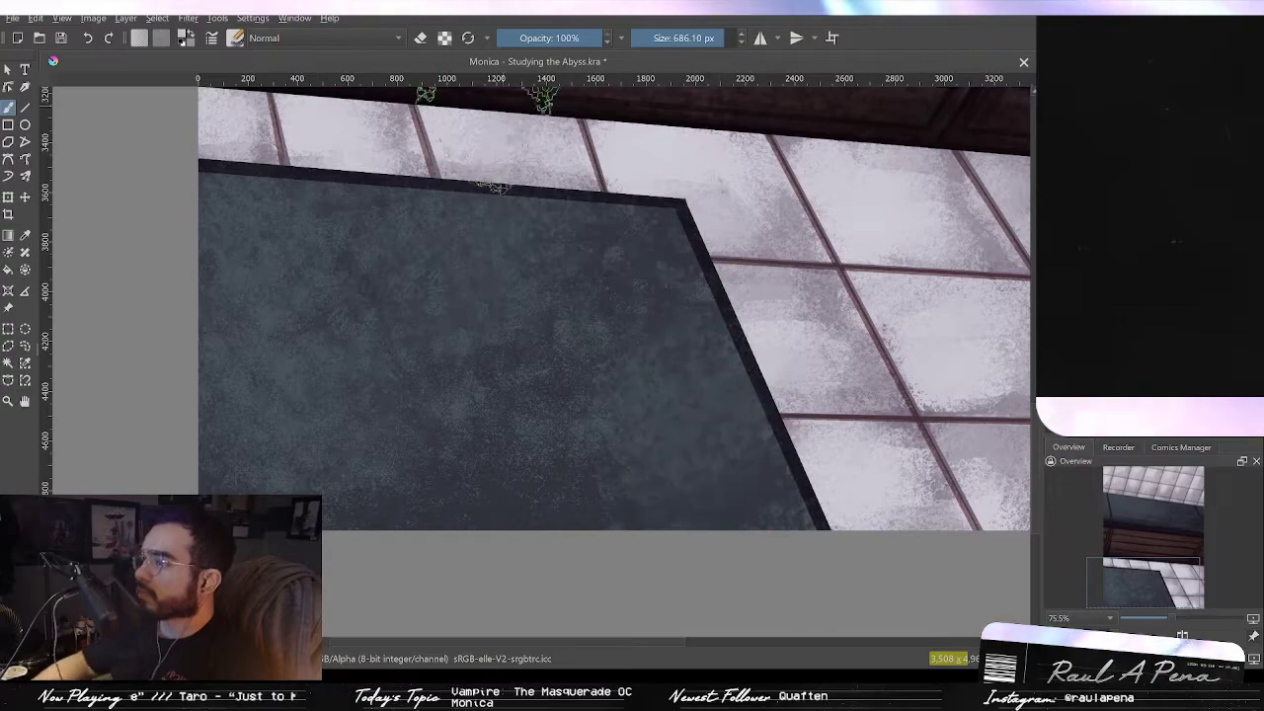
# Step: Continue texturing the floor shape, undoing two unwanted strokes
pyautogui.click(422, 39)
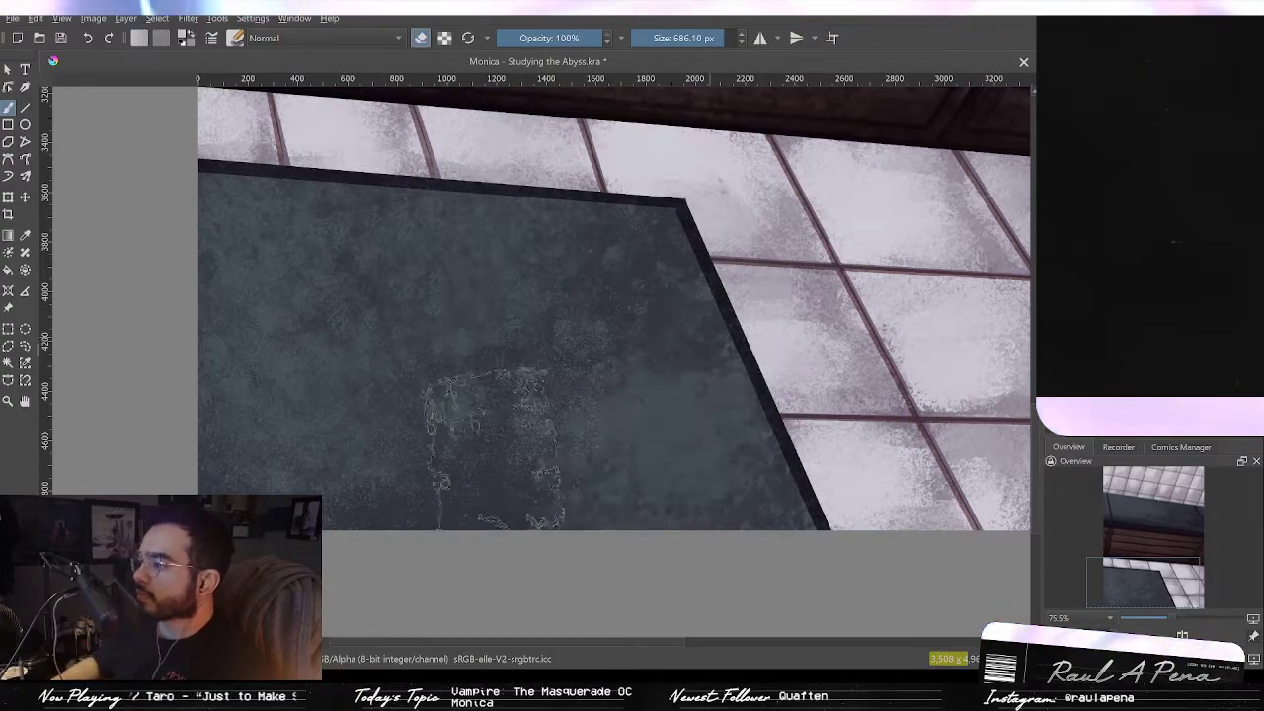
pyautogui.press('e')
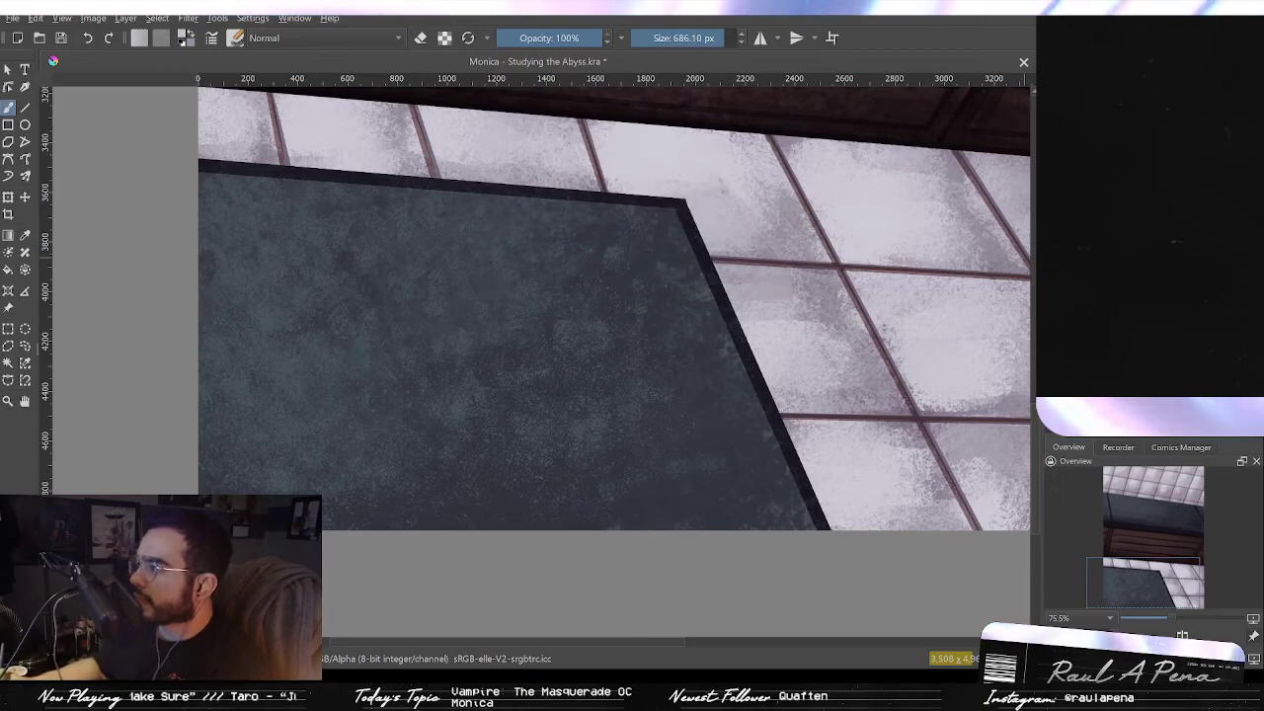
pyautogui.moveTo(587, 407)
pyautogui.mouseDown()
pyautogui.moveTo(610, 464)
pyautogui.moveTo(682, 457)
pyautogui.moveTo(465, 311)
pyautogui.moveTo(561, 259)
pyautogui.mouseUp()
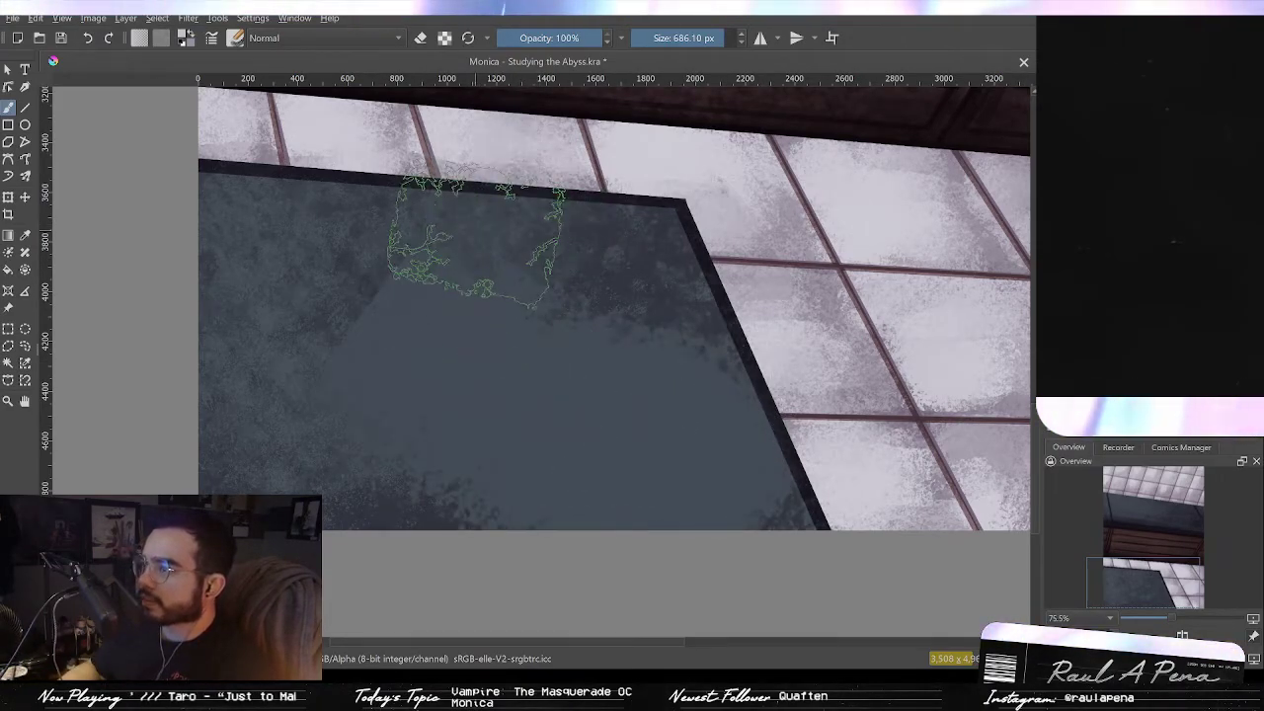
pyautogui.hotkey('ctrl', 'z')
pyautogui.moveTo(432, 280)
pyautogui.mouseDown()
pyautogui.moveTo(372, 358)
pyautogui.moveTo(671, 554)
pyautogui.mouseUp()
pyautogui.hotkey('ctrl', 'z')
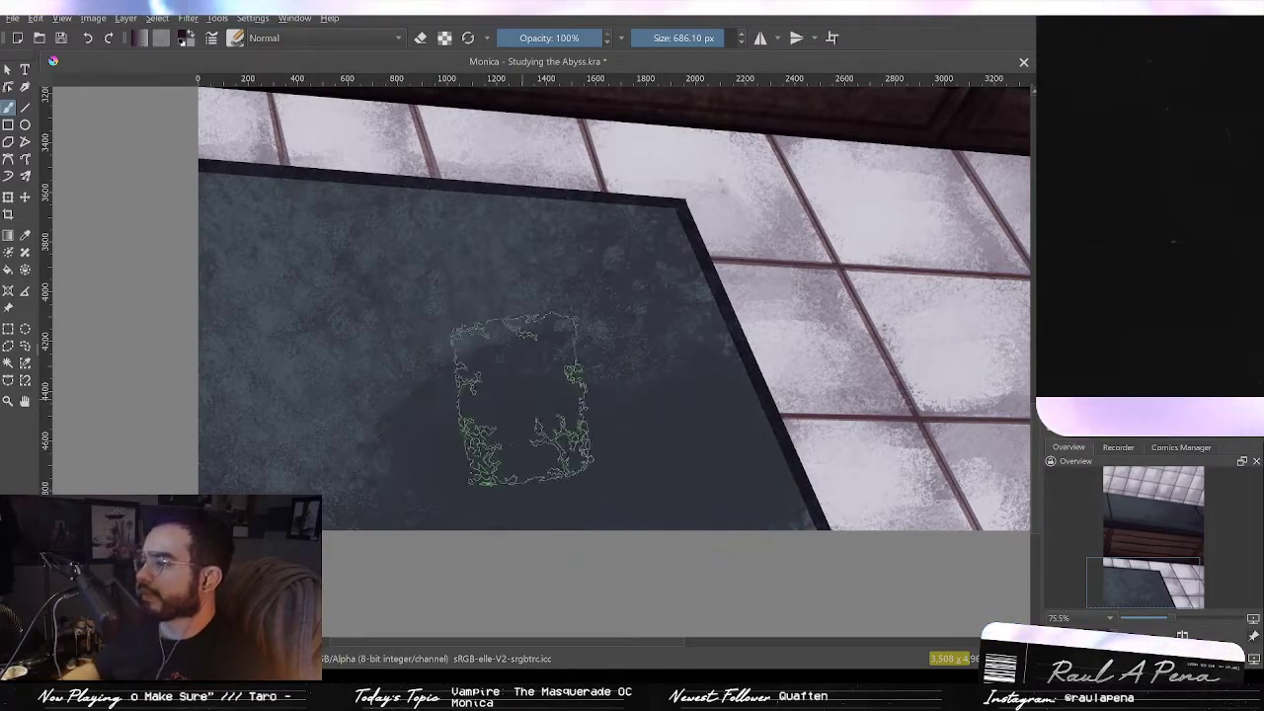
pyautogui.moveTo(635, 278)
pyautogui.mouseDown()
pyautogui.moveTo(698, 338)
pyautogui.moveTo(528, 386)
pyautogui.moveTo(392, 381)
pyautogui.moveTo(444, 385)
pyautogui.mouseUp()
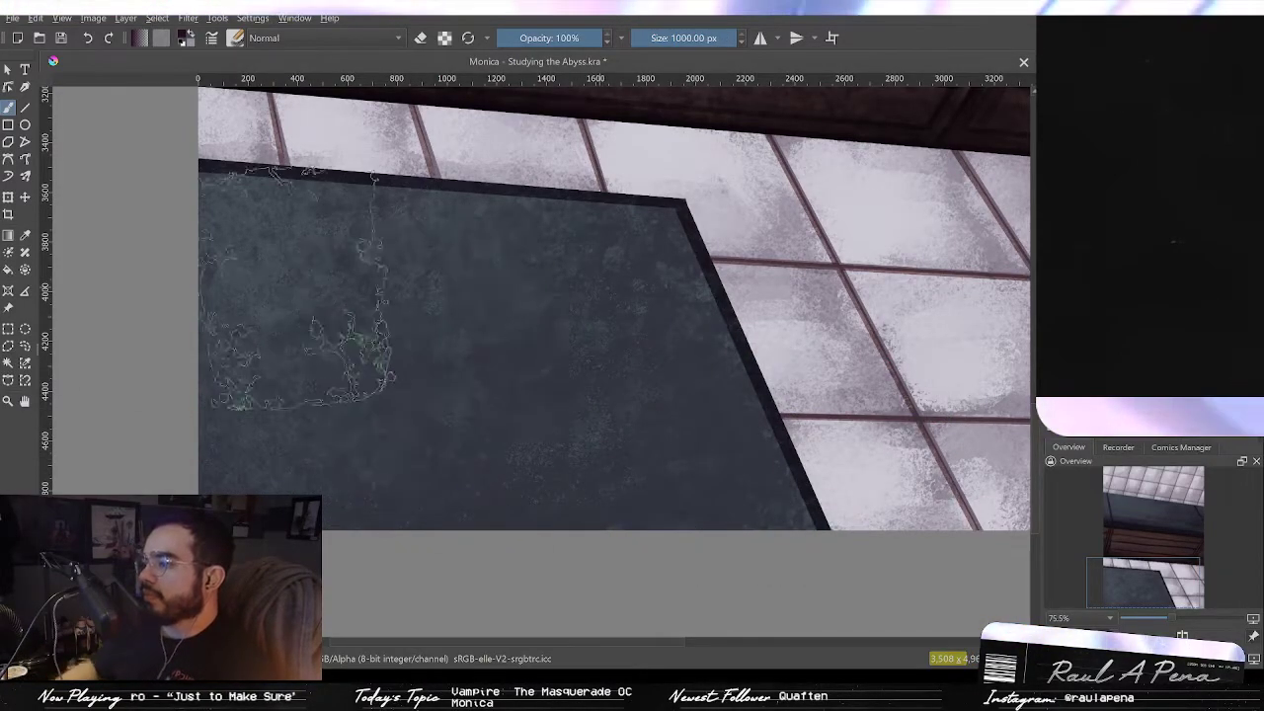
pyautogui.click(424, 40)
pyautogui.moveTo(376, 311); pyautogui.dragTo(169, 311)
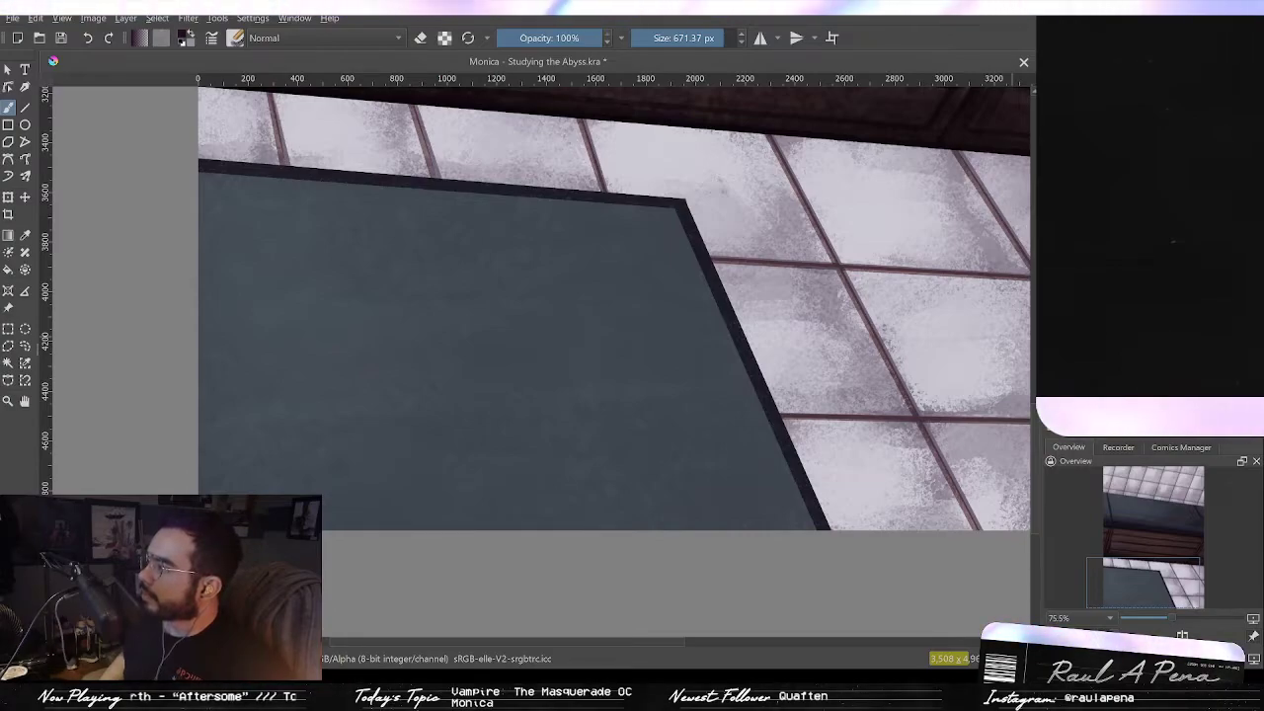
pyautogui.hotkey('ctrl', 'z')
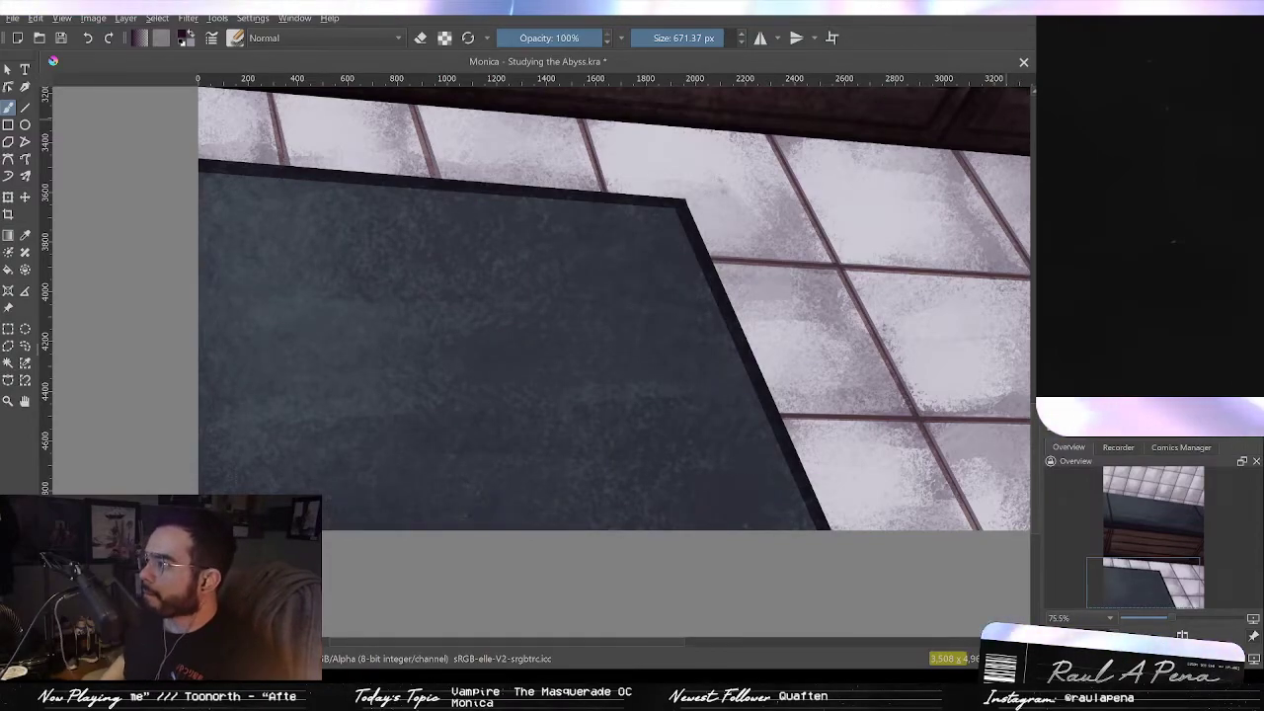
# Step: Show the character and examine the whole illustration at different zoom levels
pyautogui.press('2')
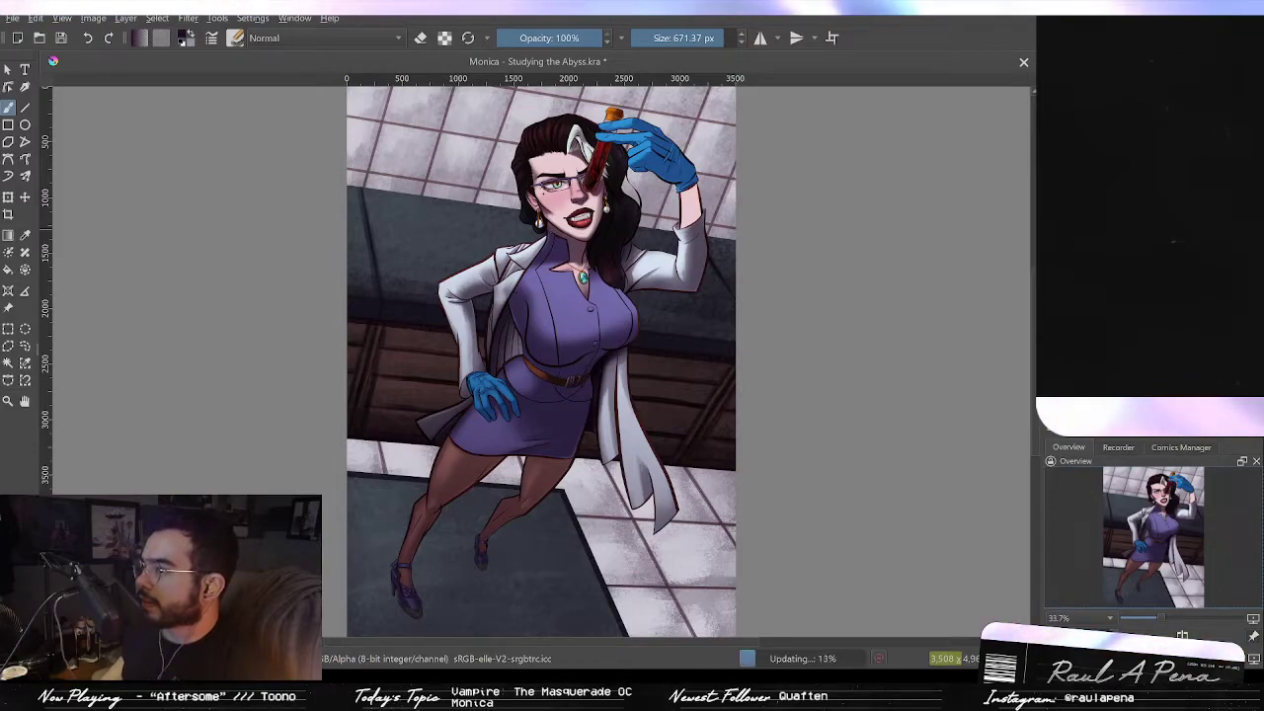
pyautogui.scroll(2, 496, 190)
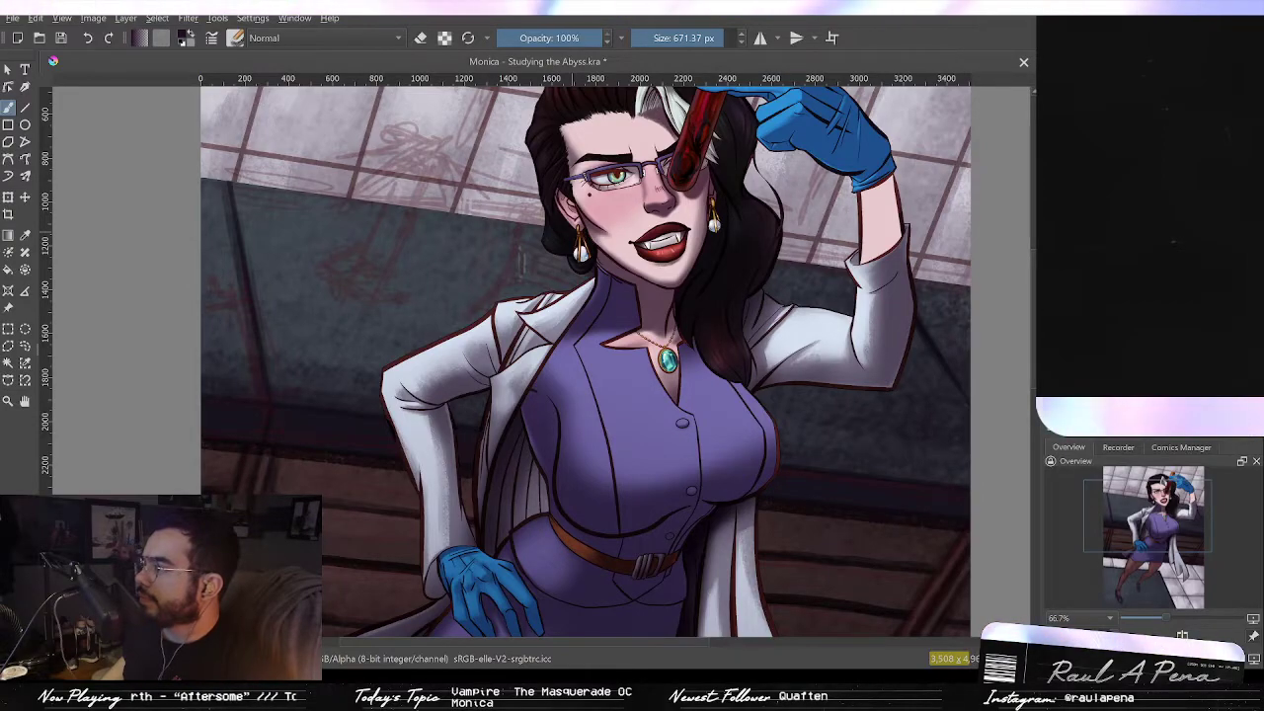
pyautogui.scroll(-1, 571, 299)
pyautogui.moveTo(491, 347); pyautogui.dragTo(541, 271)
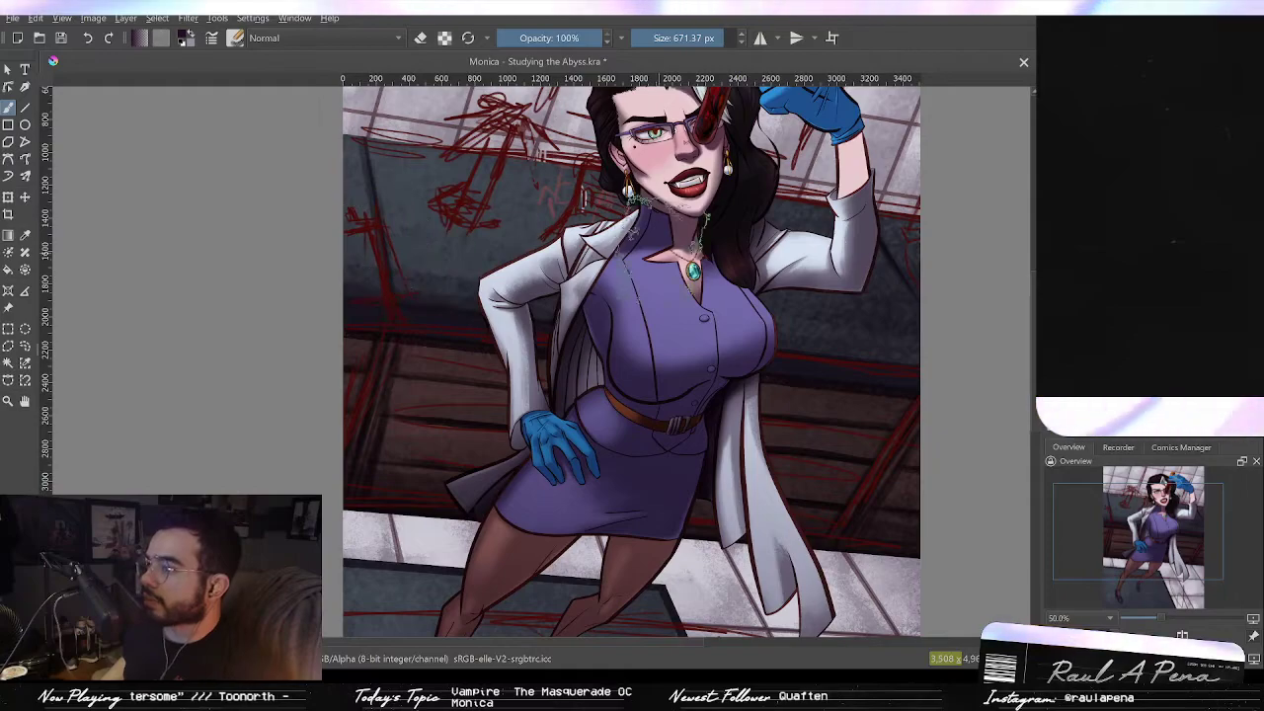
pyautogui.moveTo(498, 200); pyautogui.dragTo(480, 279)
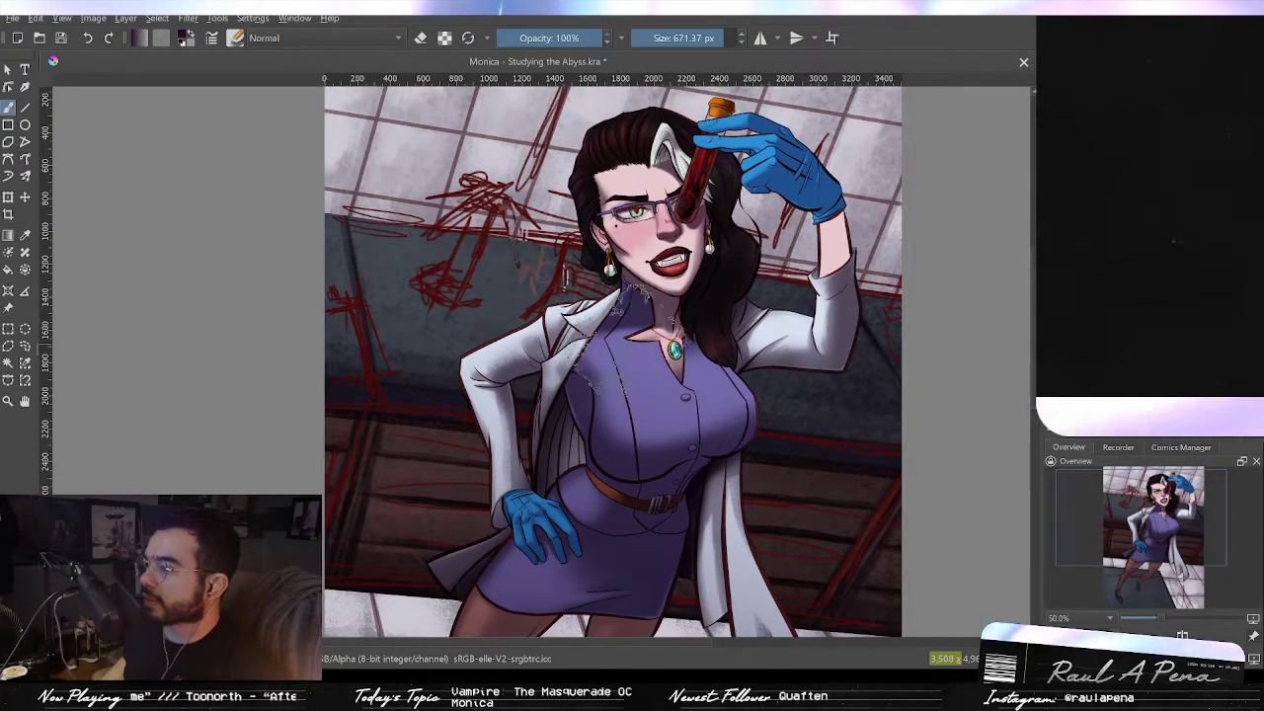
pyautogui.scroll(4, 558, 291)
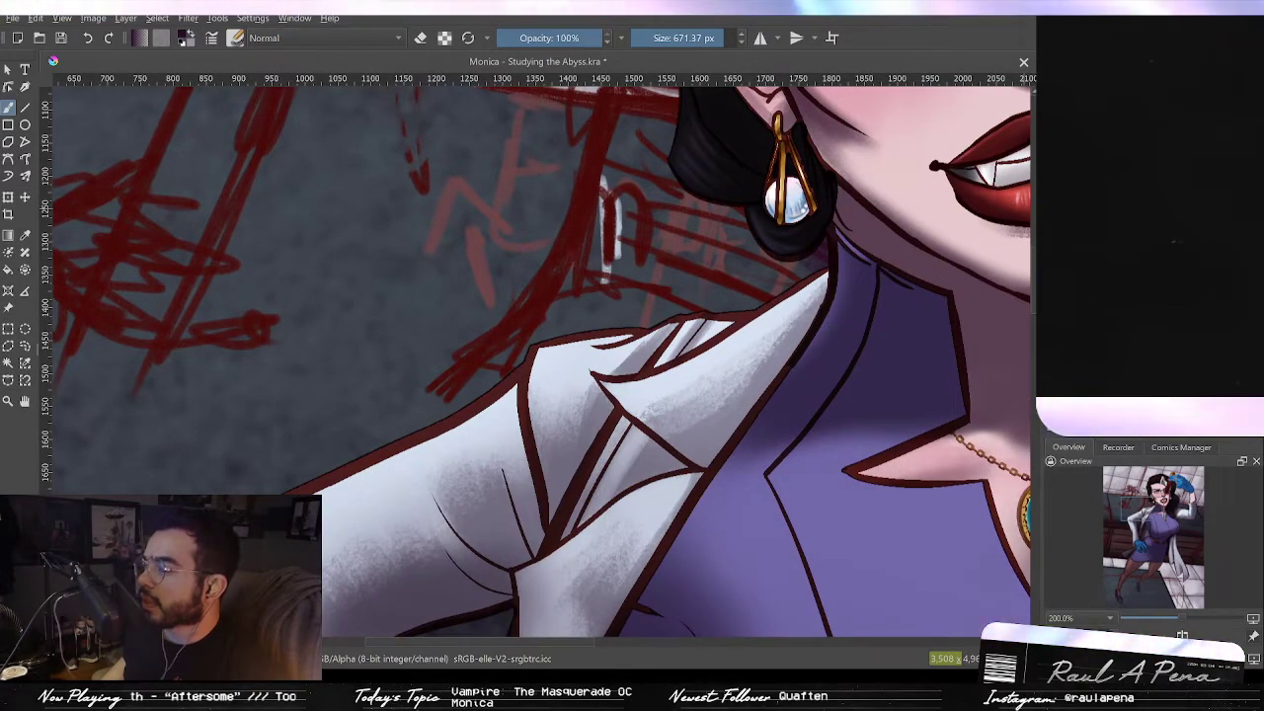
pyautogui.moveTo(881, 338); pyautogui.dragTo(344, 155)
pyautogui.scroll(-1, 344, 155)
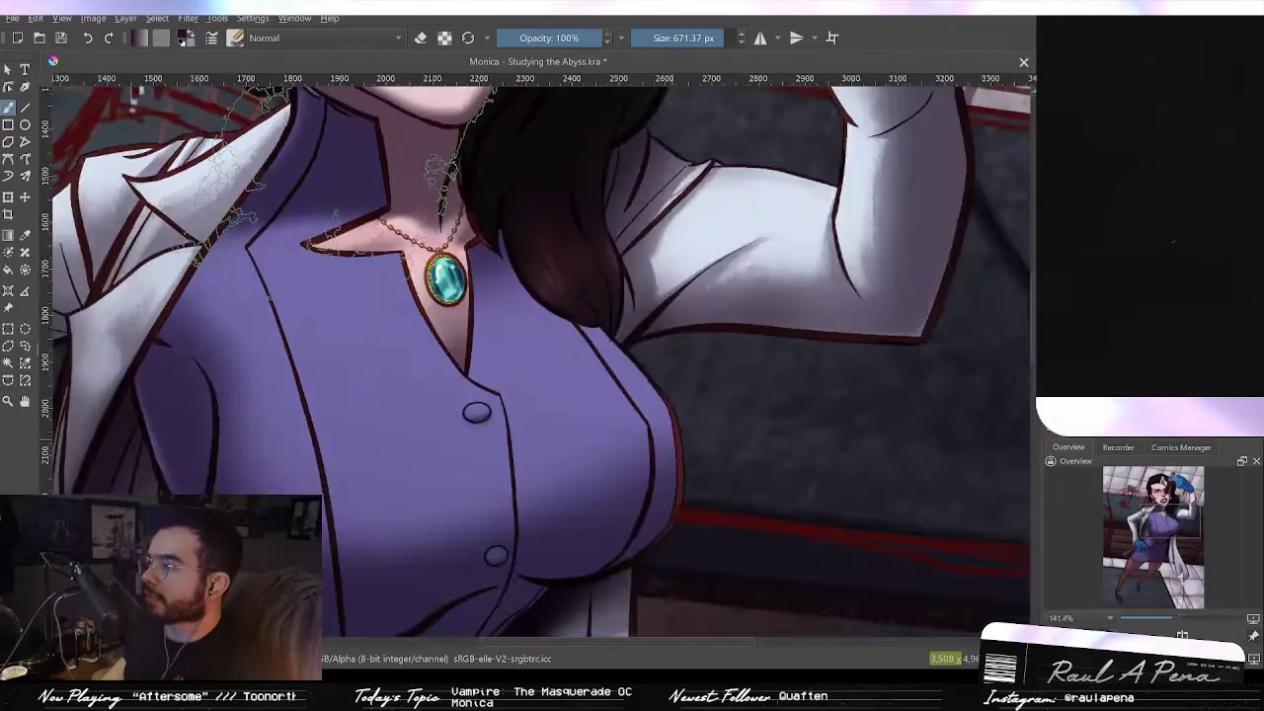
pyautogui.scroll(-3, 439, 177)
pyautogui.moveTo(451, 238)
pyautogui.mouseDown()
pyautogui.moveTo(536, 326)
pyautogui.moveTo(611, 374)
pyautogui.mouseUp()
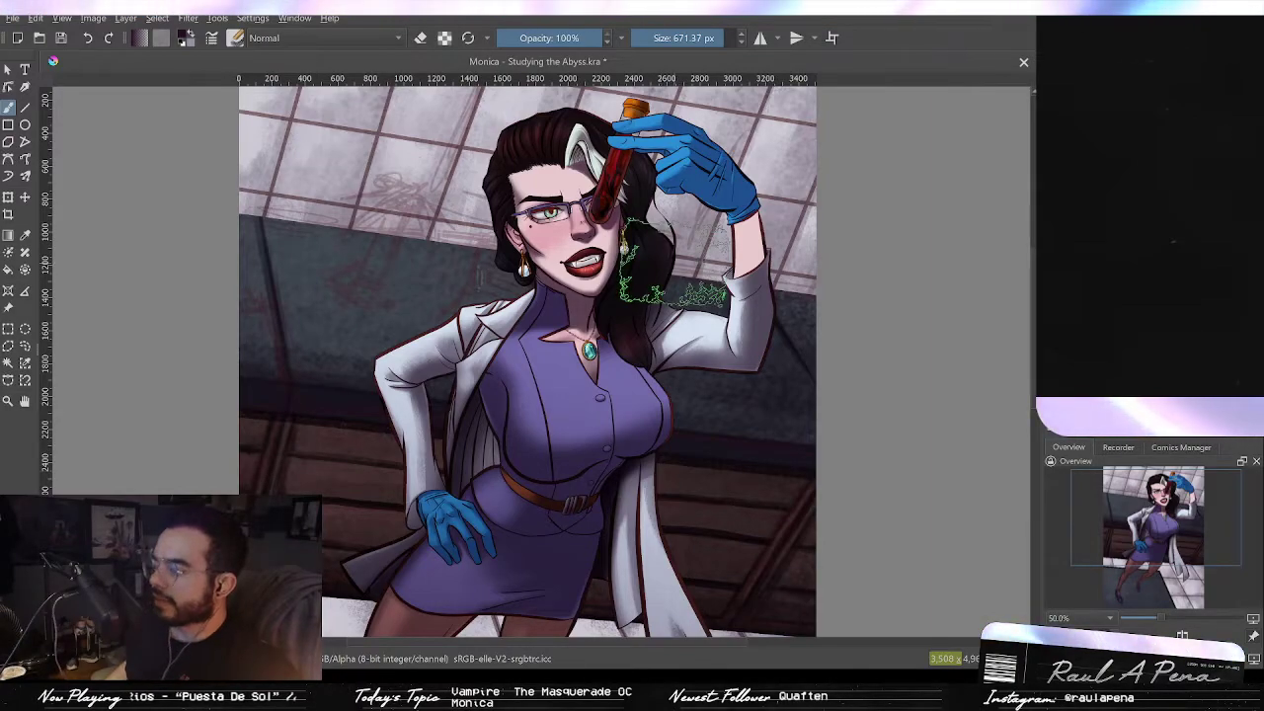
# Step: Paste a centrifuge reference image onto the canvas
pyautogui.press('ctrl')
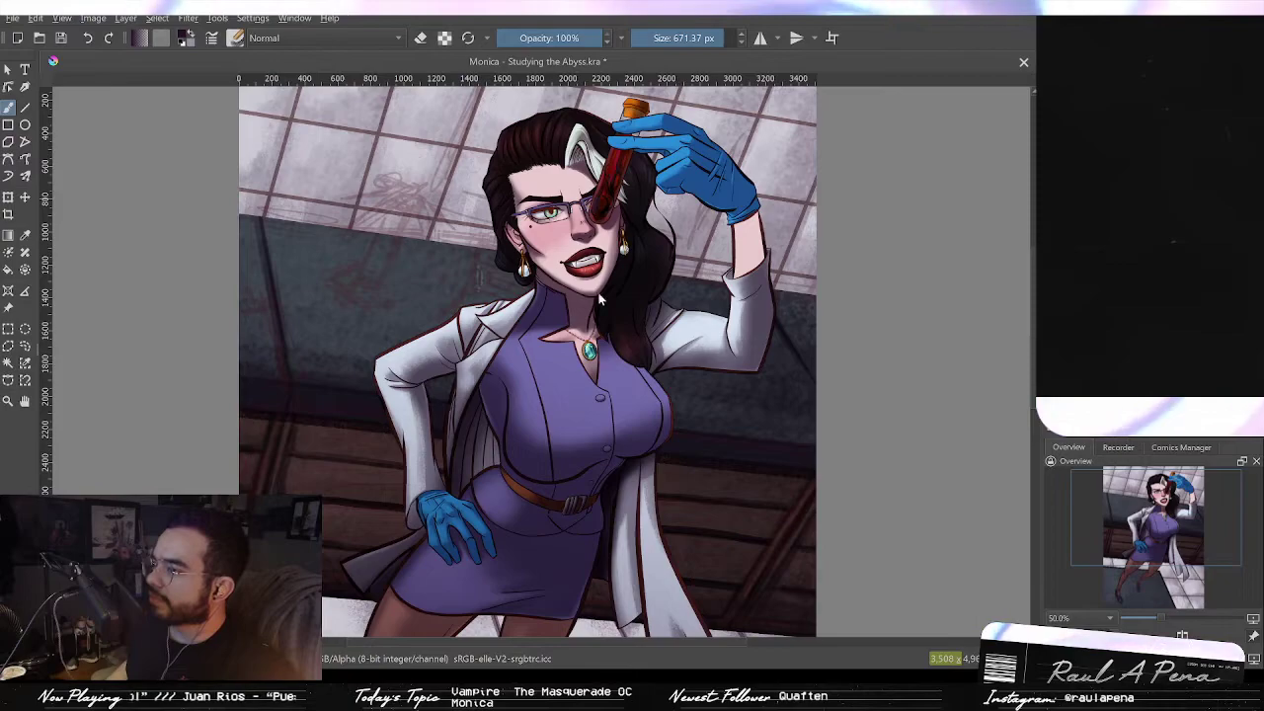
pyautogui.hotkey('ctrl', 'v')
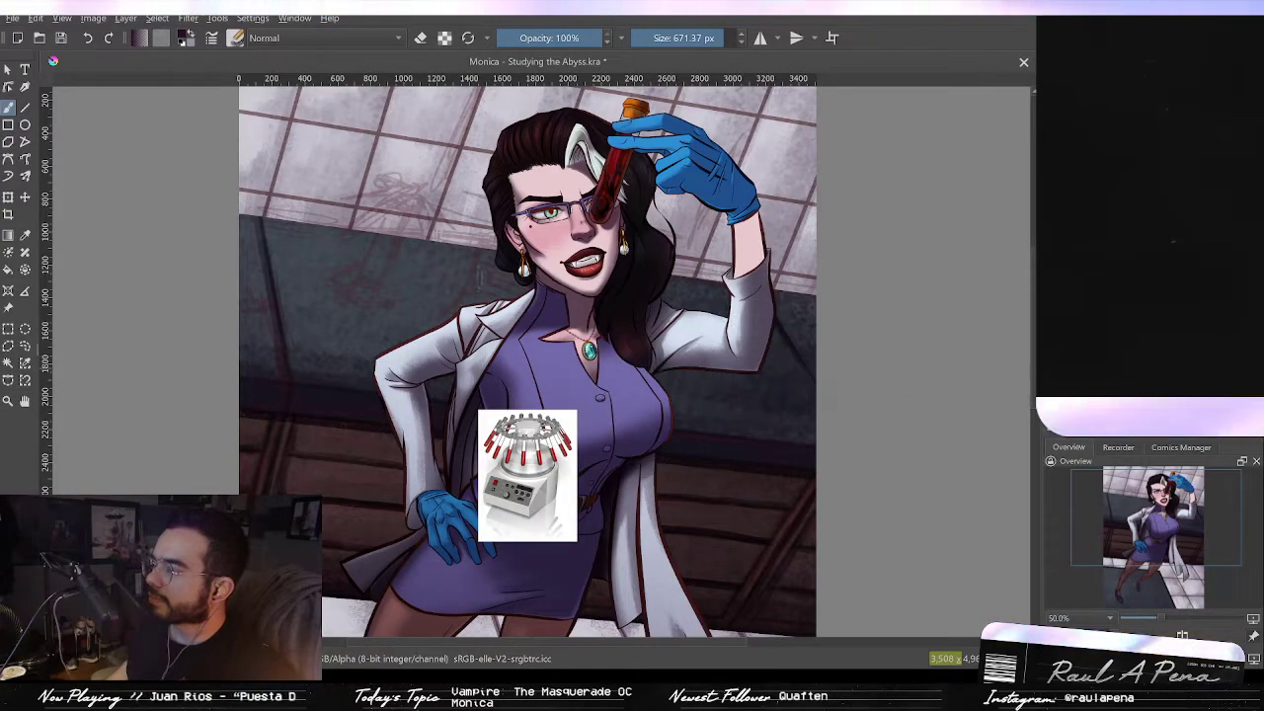
# Step: Place the microscope reference on the right of the character and move the centrifuge reference beside her left hip
pyautogui.scroll(1, 619, 454)
pyautogui.scroll(-1, 596, 378)
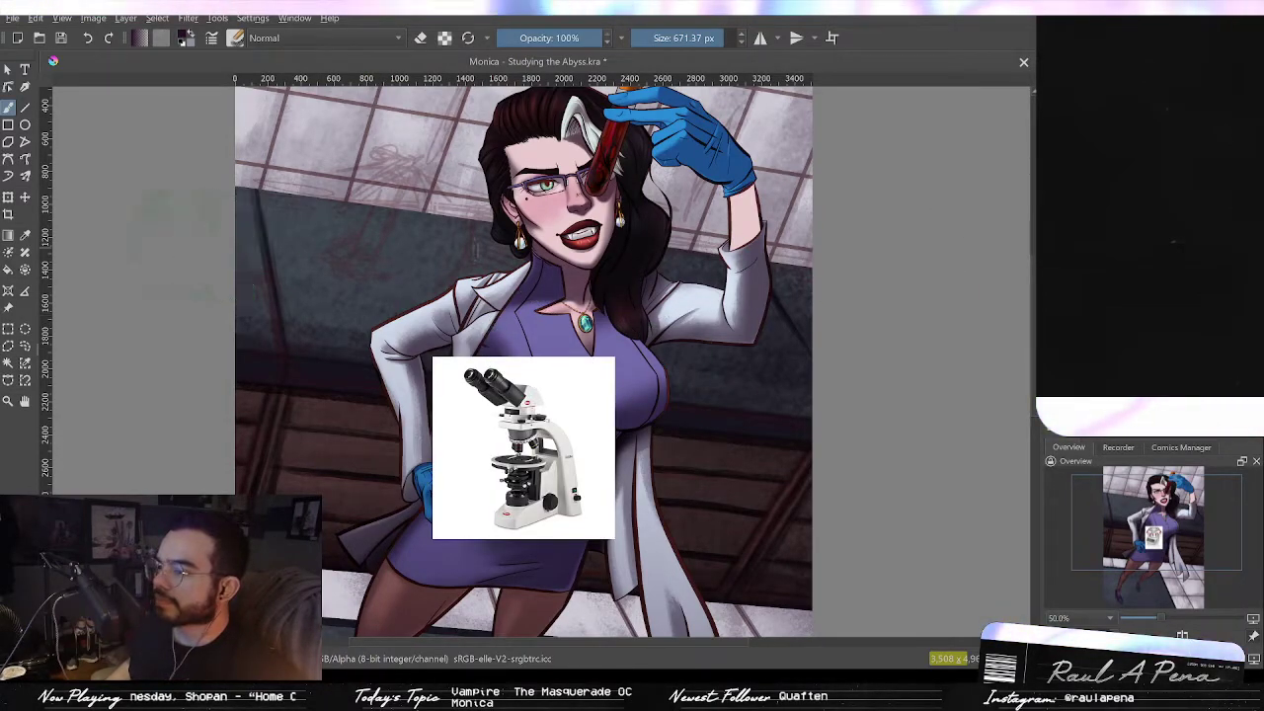
pyautogui.press('t')
pyautogui.moveTo(503, 464); pyautogui.dragTo(702, 403)
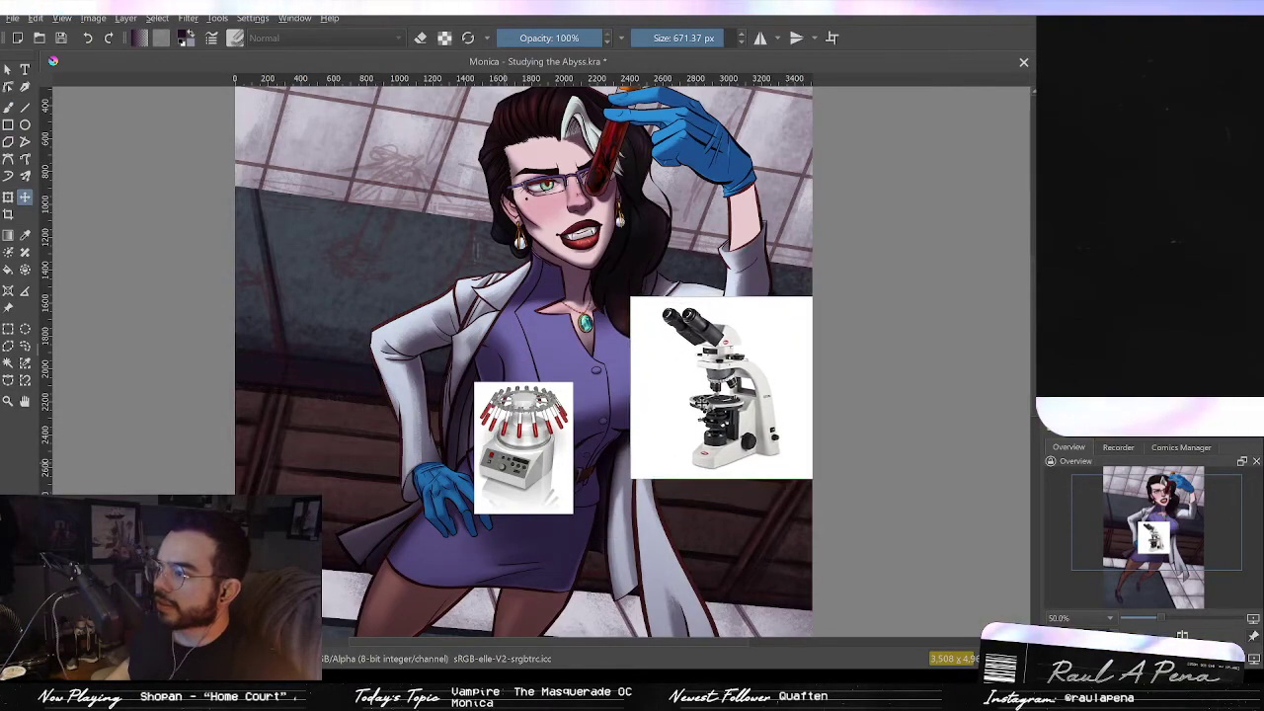
pyautogui.moveTo(542, 456); pyautogui.dragTo(353, 408)
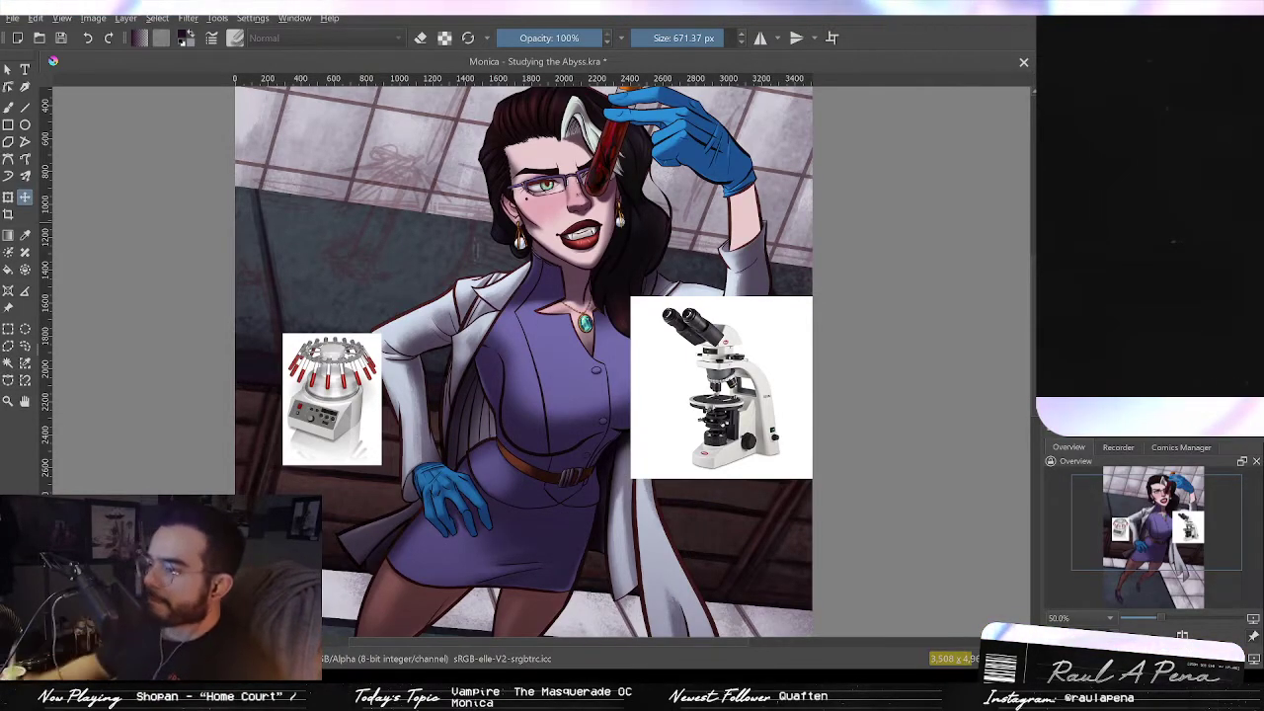
# Step: Paint a rounded white blob for the centrifuge body on the dark wall left of the character
pyautogui.scroll(3, 391, 352)
pyautogui.moveTo(511, 249); pyautogui.dragTo(777, 404)
pyautogui.scroll(-1, 788, 354)
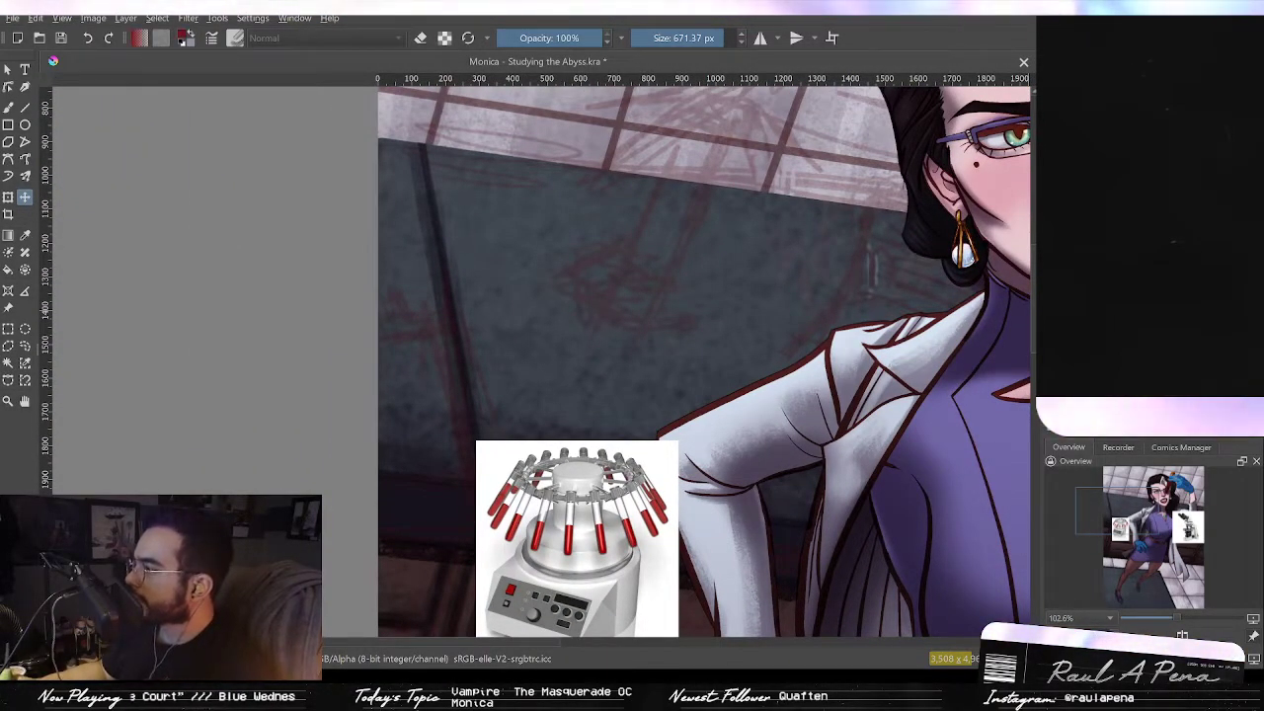
pyautogui.press('d')
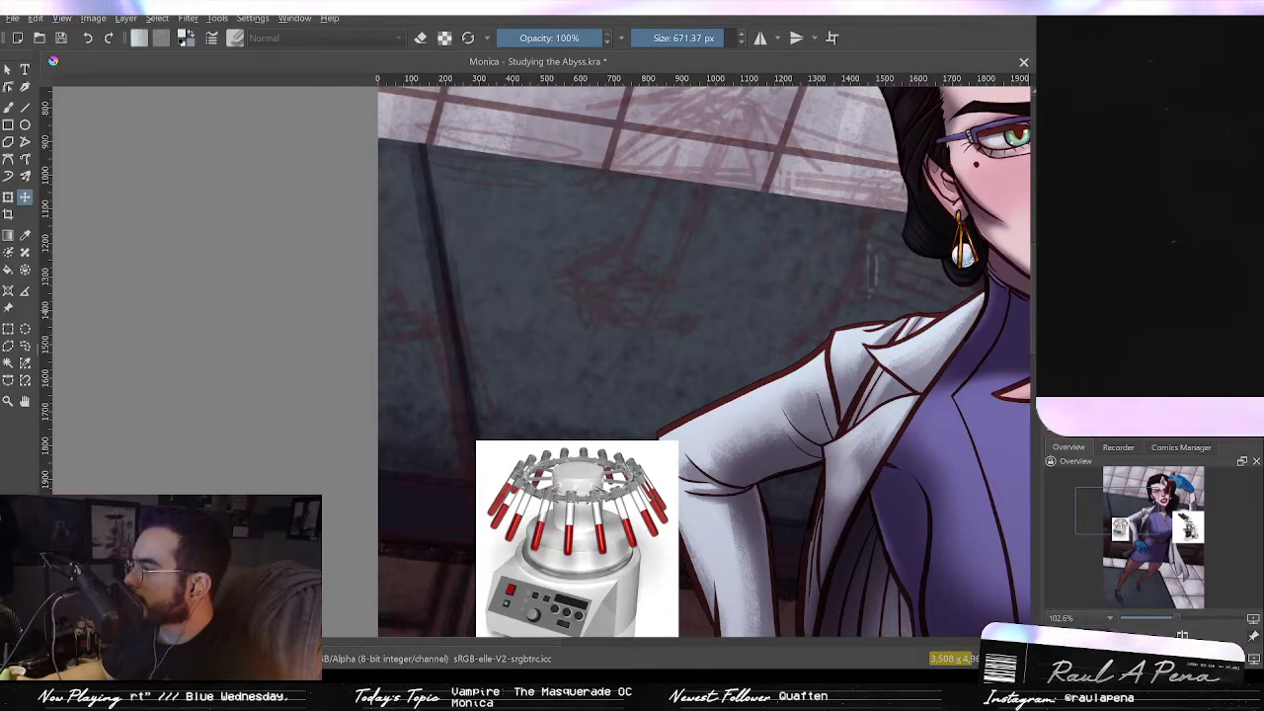
pyautogui.moveTo(880, 419); pyautogui.dragTo(887, 386)
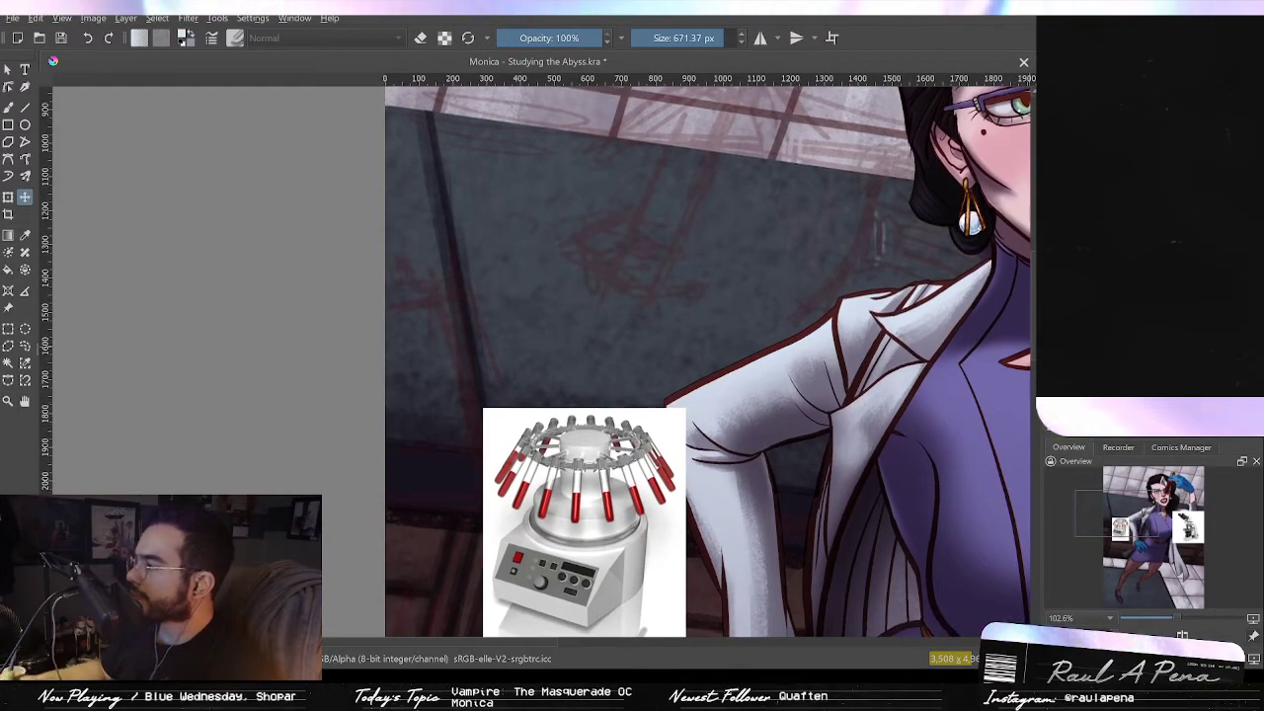
pyautogui.click(8, 108)
pyautogui.moveTo(632, 249)
pyautogui.mouseDown()
pyautogui.moveTo(694, 222)
pyautogui.moveTo(660, 246)
pyautogui.moveTo(571, 239)
pyautogui.moveTo(608, 251)
pyautogui.moveTo(630, 240)
pyautogui.moveTo(599, 274)
pyautogui.moveTo(602, 240)
pyautogui.moveTo(632, 281)
pyautogui.mouseUp()
pyautogui.hotkey('ctrl', 'z')
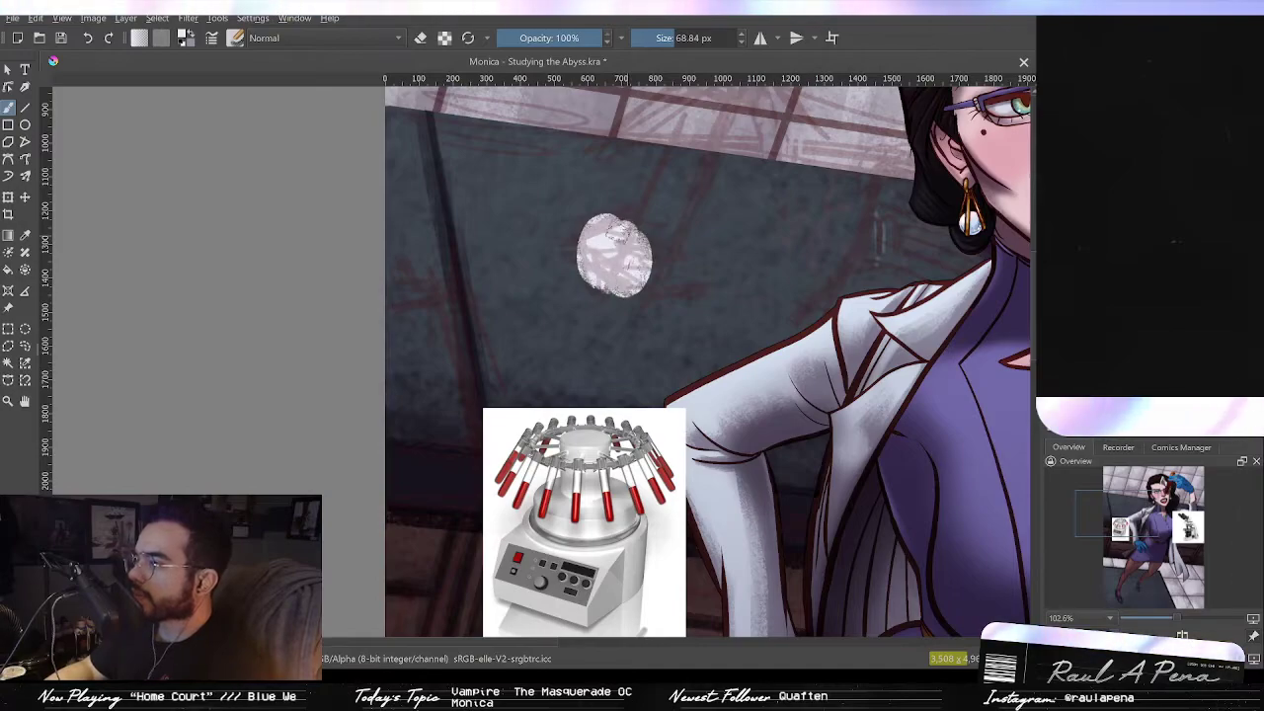
pyautogui.moveTo(620, 227); pyautogui.dragTo(596, 281)
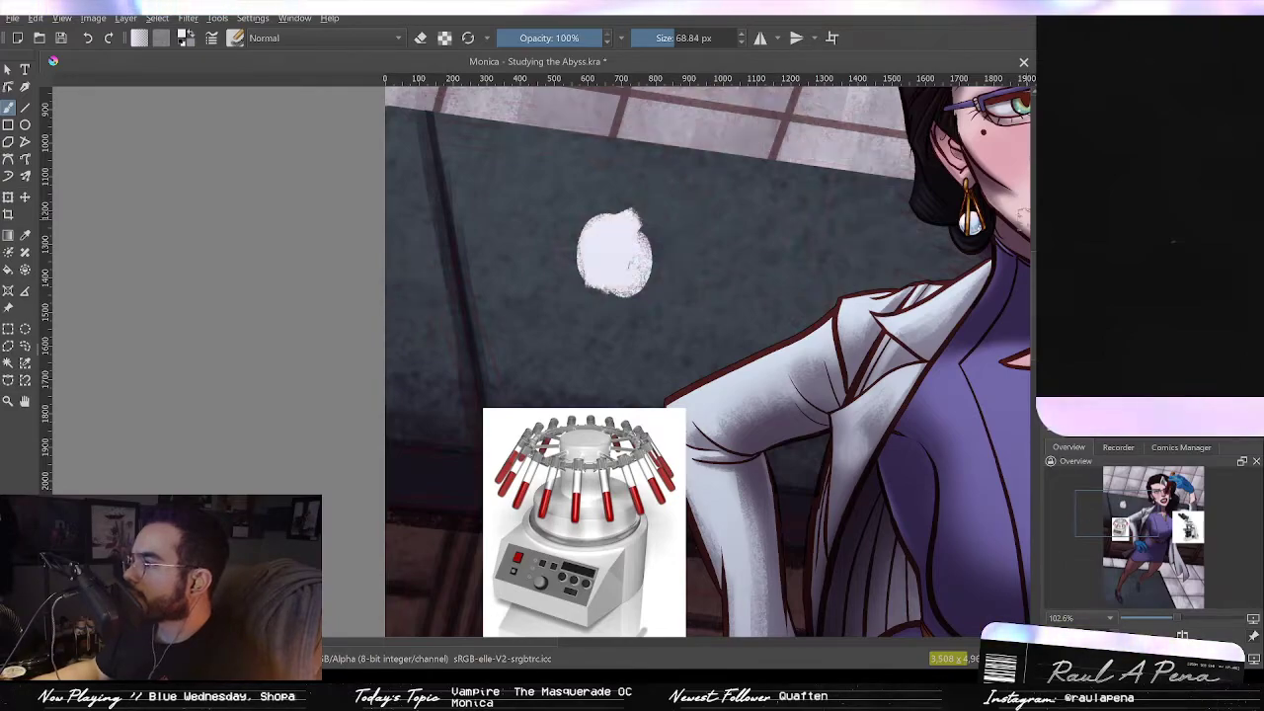
pyautogui.moveTo(644, 239); pyautogui.dragTo(660, 243)
pyautogui.moveTo(599, 214)
pyautogui.mouseDown()
pyautogui.moveTo(604, 230)
pyautogui.moveTo(581, 237)
pyautogui.moveTo(585, 296)
pyautogui.mouseUp()
pyautogui.moveTo(578, 237)
pyautogui.mouseDown()
pyautogui.moveTo(583, 278)
pyautogui.moveTo(587, 190)
pyautogui.moveTo(656, 199)
pyautogui.moveTo(672, 245)
pyautogui.mouseUp()
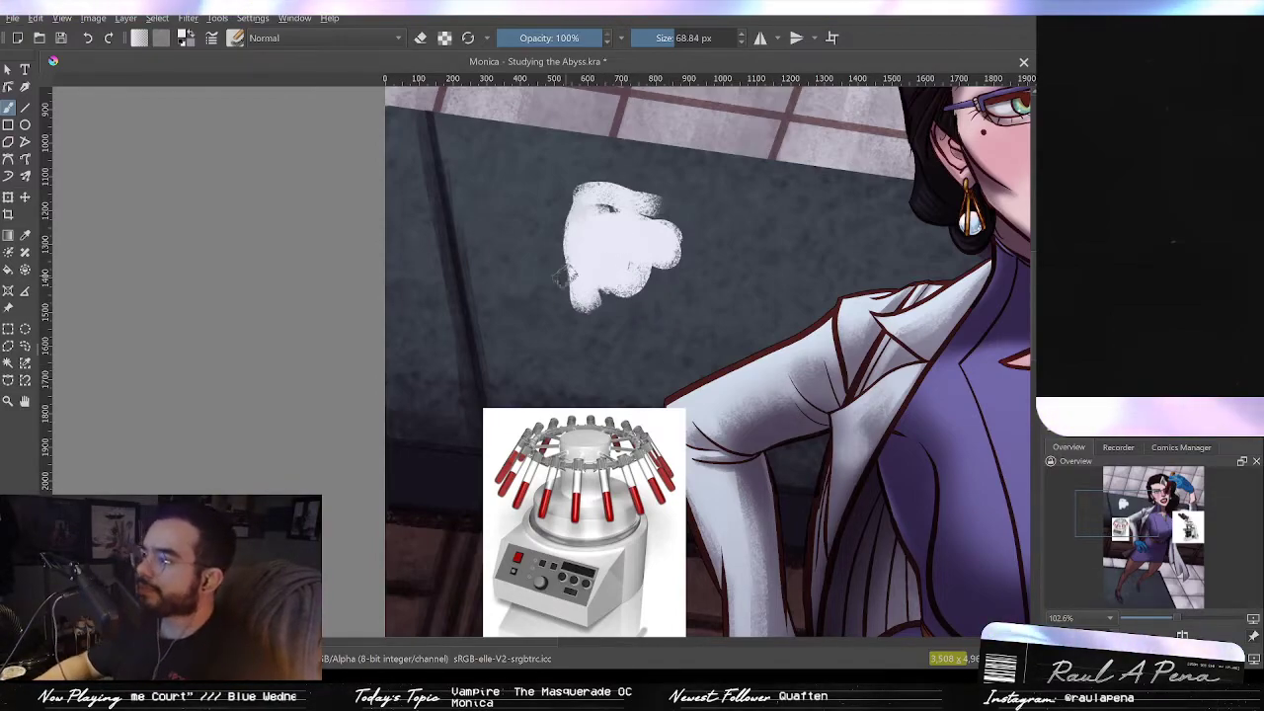
# Step: Enlarge the white blob into the centrifuge's tall rounded body, undoing one stroke
pyautogui.moveTo(599, 197)
pyautogui.mouseDown()
pyautogui.moveTo(657, 205)
pyautogui.moveTo(686, 242)
pyautogui.moveTo(691, 306)
pyautogui.mouseUp()
pyautogui.moveTo(607, 304)
pyautogui.mouseDown()
pyautogui.moveTo(611, 341)
pyautogui.moveTo(699, 336)
pyautogui.mouseUp()
pyautogui.hotkey('ctrl', 'z')
pyautogui.moveTo(613, 334)
pyautogui.mouseDown()
pyautogui.moveTo(661, 352)
pyautogui.moveTo(605, 341)
pyautogui.moveTo(609, 330)
pyautogui.mouseUp()
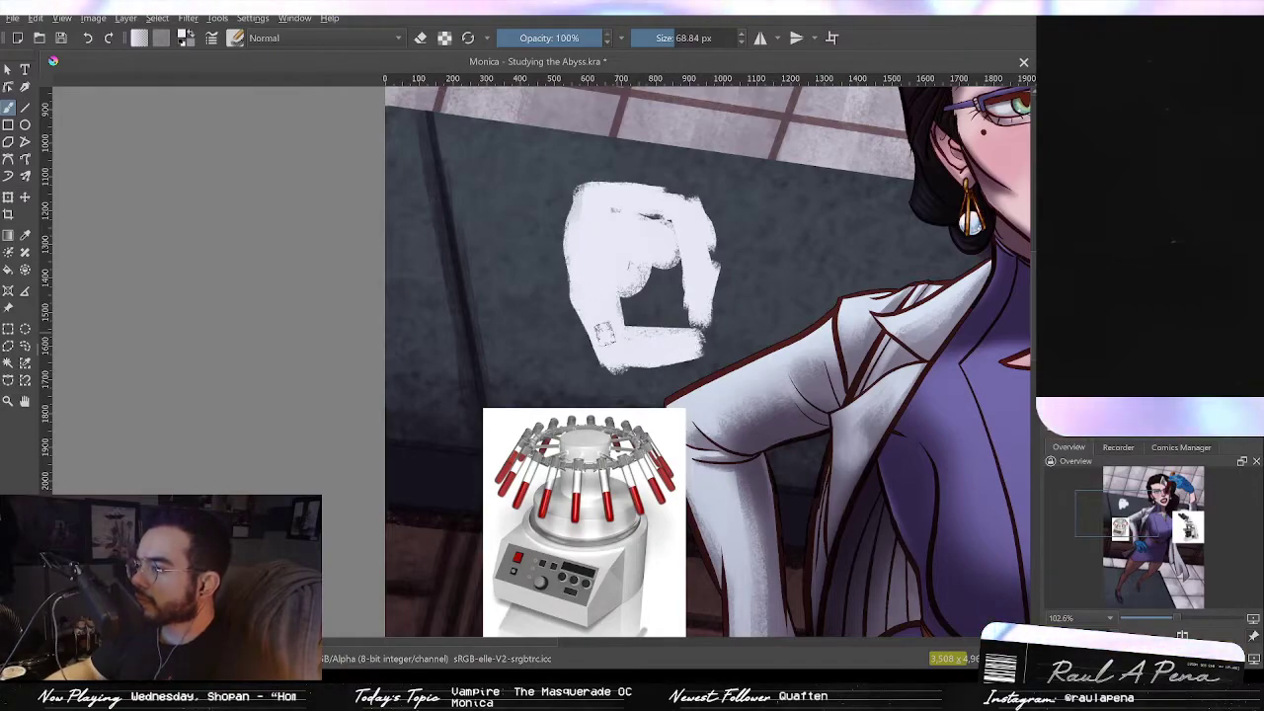
pyautogui.moveTo(574, 241)
pyautogui.mouseDown()
pyautogui.moveTo(610, 307)
pyautogui.moveTo(632, 232)
pyautogui.moveTo(647, 341)
pyautogui.moveTo(673, 269)
pyautogui.moveTo(699, 328)
pyautogui.moveTo(664, 361)
pyautogui.mouseUp()
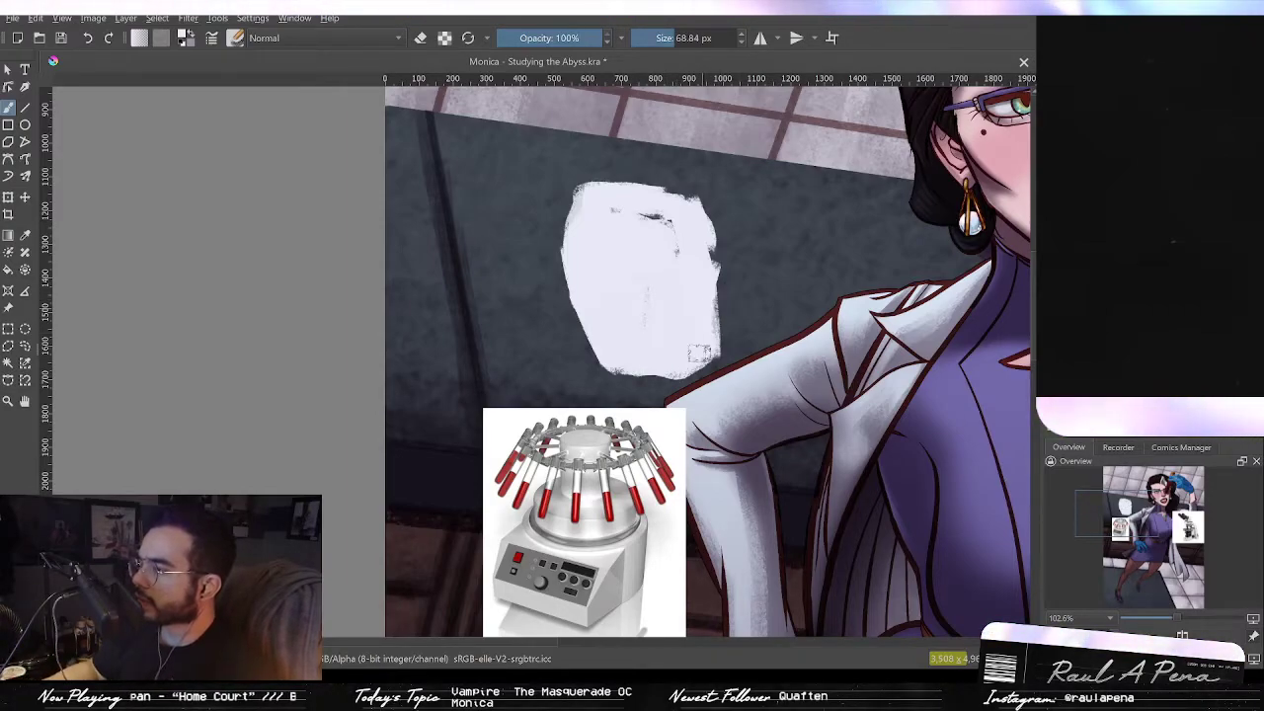
pyautogui.moveTo(648, 314); pyautogui.dragTo(638, 296)
pyautogui.moveTo(671, 233)
pyautogui.mouseDown()
pyautogui.moveTo(637, 218)
pyautogui.moveTo(643, 207)
pyautogui.moveTo(648, 220)
pyautogui.moveTo(656, 187)
pyautogui.moveTo(638, 258)
pyautogui.moveTo(657, 202)
pyautogui.moveTo(660, 266)
pyautogui.moveTo(660, 230)
pyautogui.moveTo(626, 250)
pyautogui.moveTo(638, 201)
pyautogui.moveTo(629, 208)
pyautogui.moveTo(635, 184)
pyautogui.moveTo(670, 189)
pyautogui.moveTo(653, 203)
pyautogui.moveTo(612, 185)
pyautogui.mouseUp()
# Step: Paint the centrifuge's narrow neck and an elliptical rotor ring on top with a smaller brush
pyautogui.scroll(1, 635, 218)
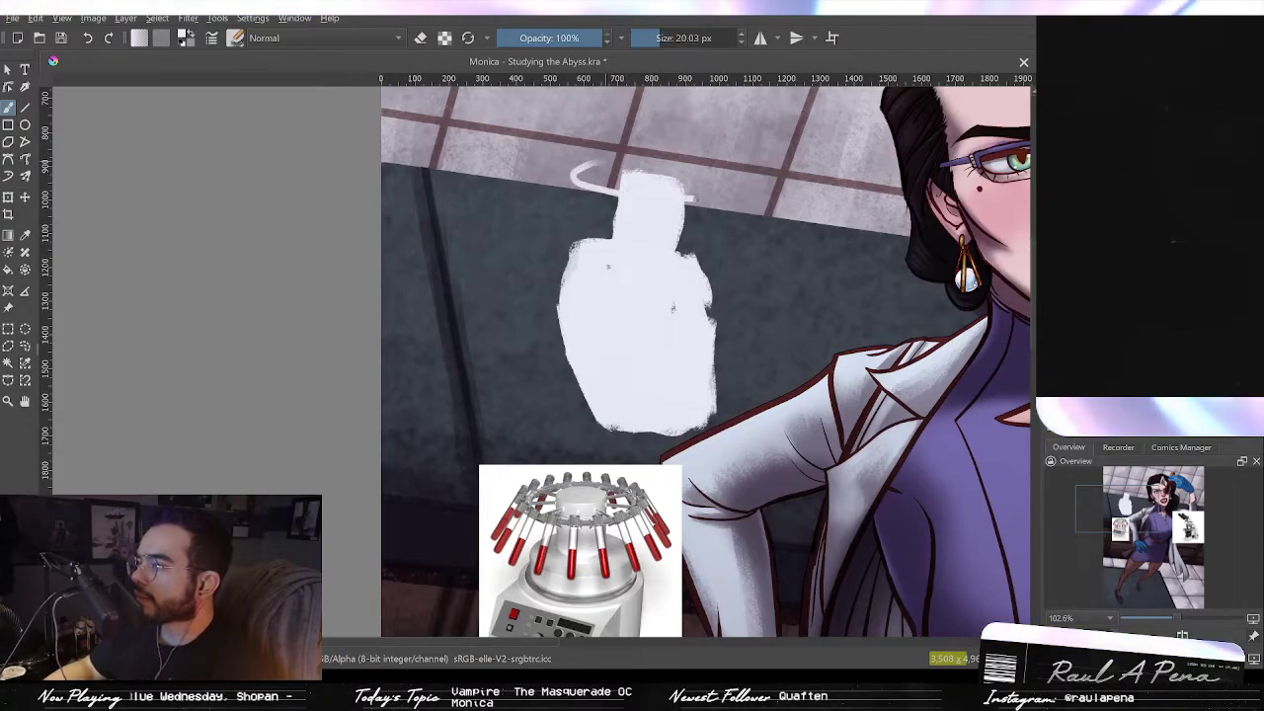
pyautogui.hotkey('ctrl', 'z')
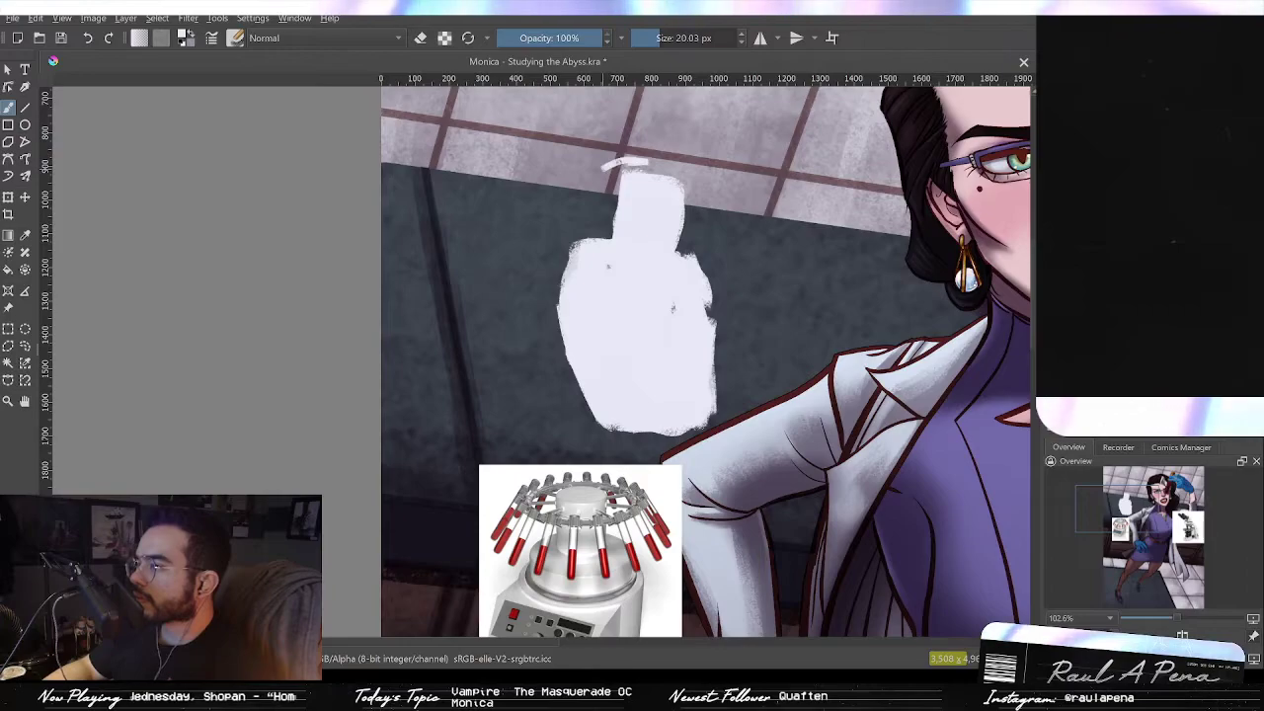
pyautogui.moveTo(599, 202)
pyautogui.mouseDown()
pyautogui.moveTo(689, 205)
pyautogui.moveTo(703, 194)
pyautogui.moveTo(644, 164)
pyautogui.mouseUp()
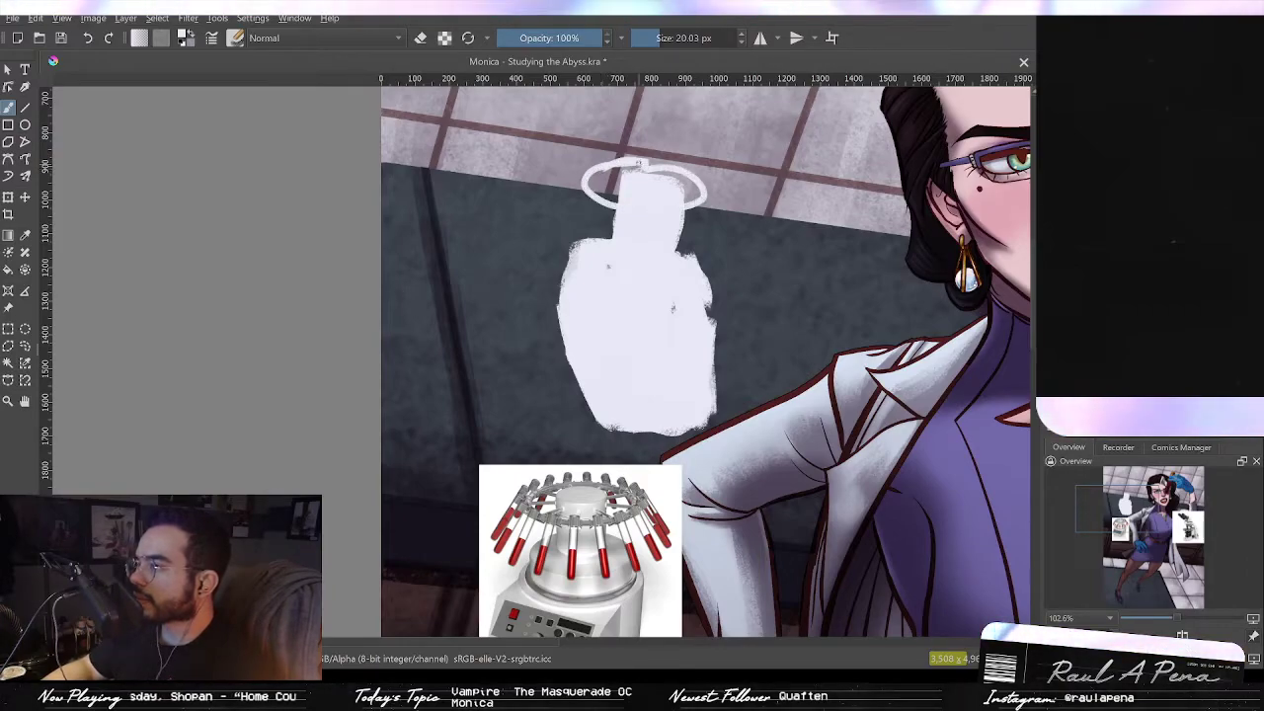
pyautogui.moveTo(707, 197); pyautogui.dragTo(678, 214)
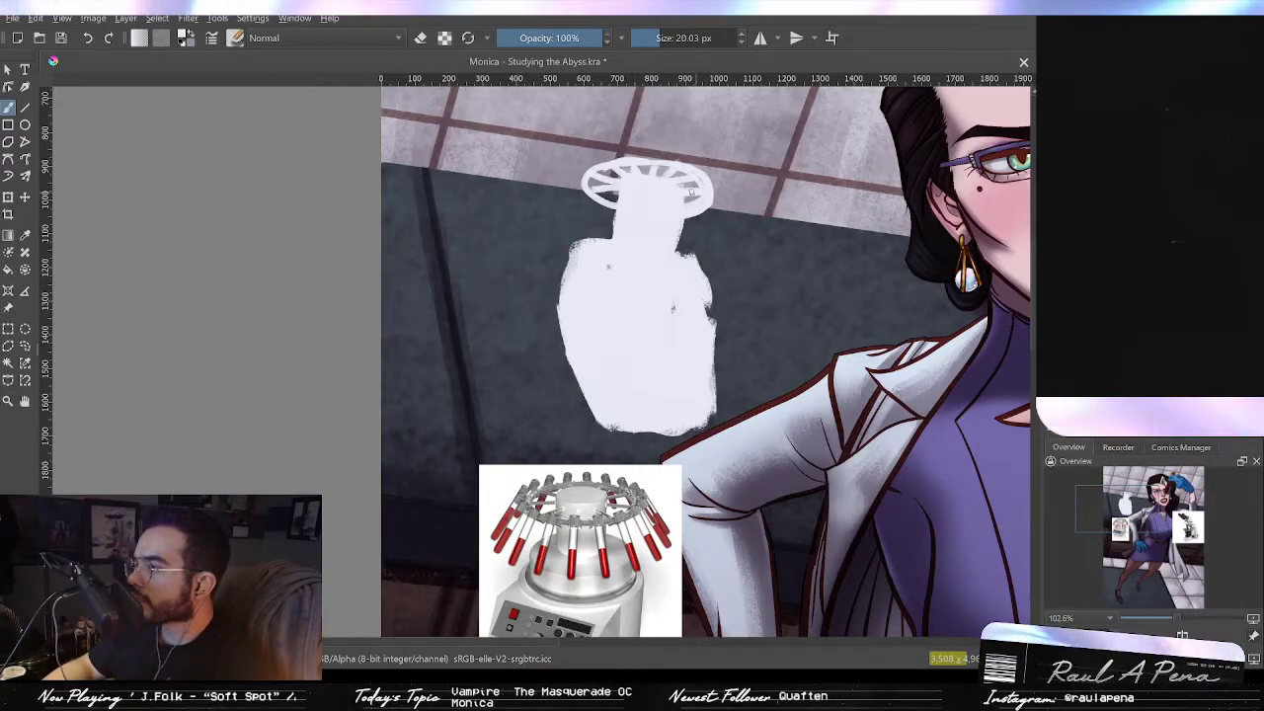
# Step: Sketch the radiating tube arms around the rotor ring, undoing one stray stroke
pyautogui.moveTo(682, 195); pyautogui.dragTo(682, 263)
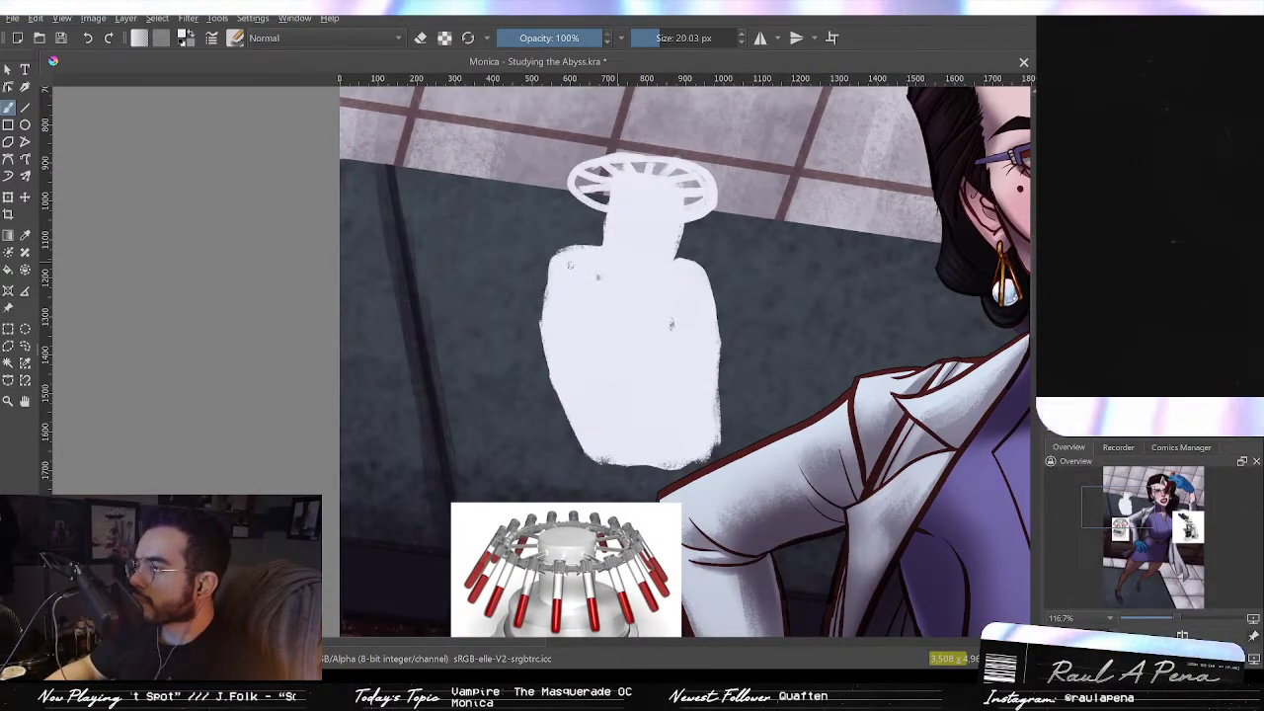
pyautogui.moveTo(581, 170); pyautogui.dragTo(550, 197)
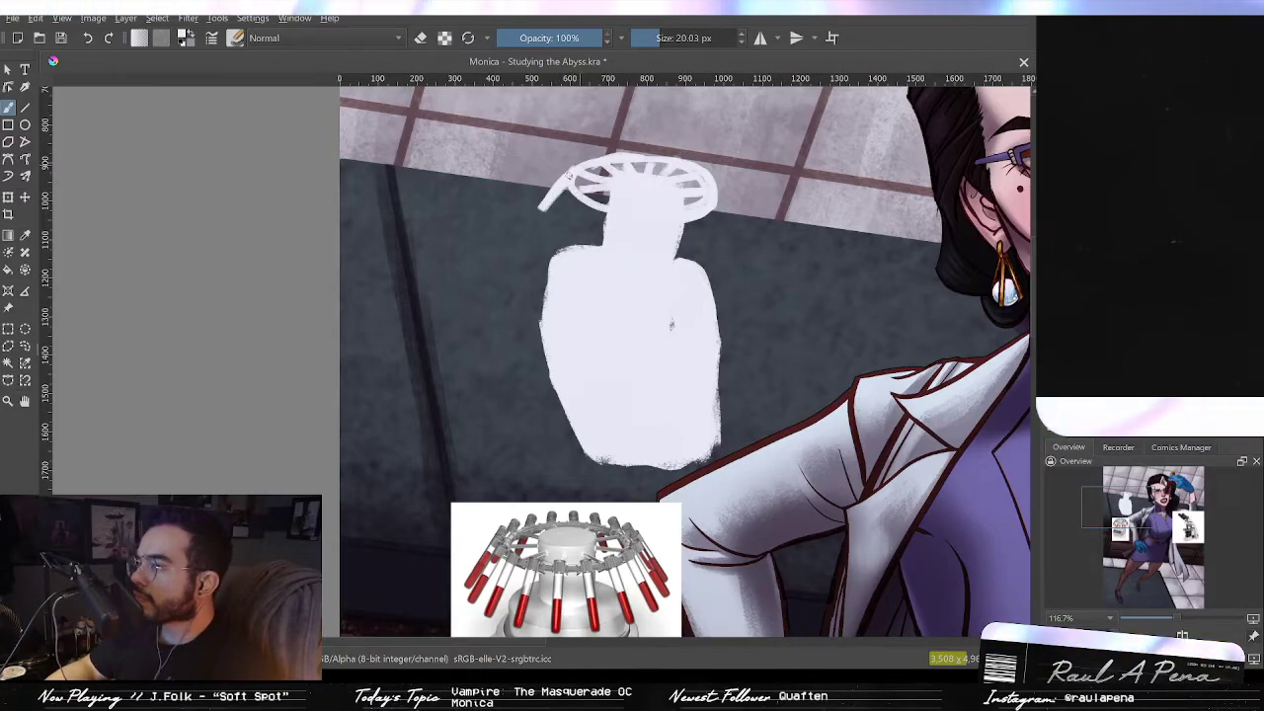
pyautogui.moveTo(571, 179); pyautogui.dragTo(549, 204)
pyautogui.hotkey('ctrl', 'z')
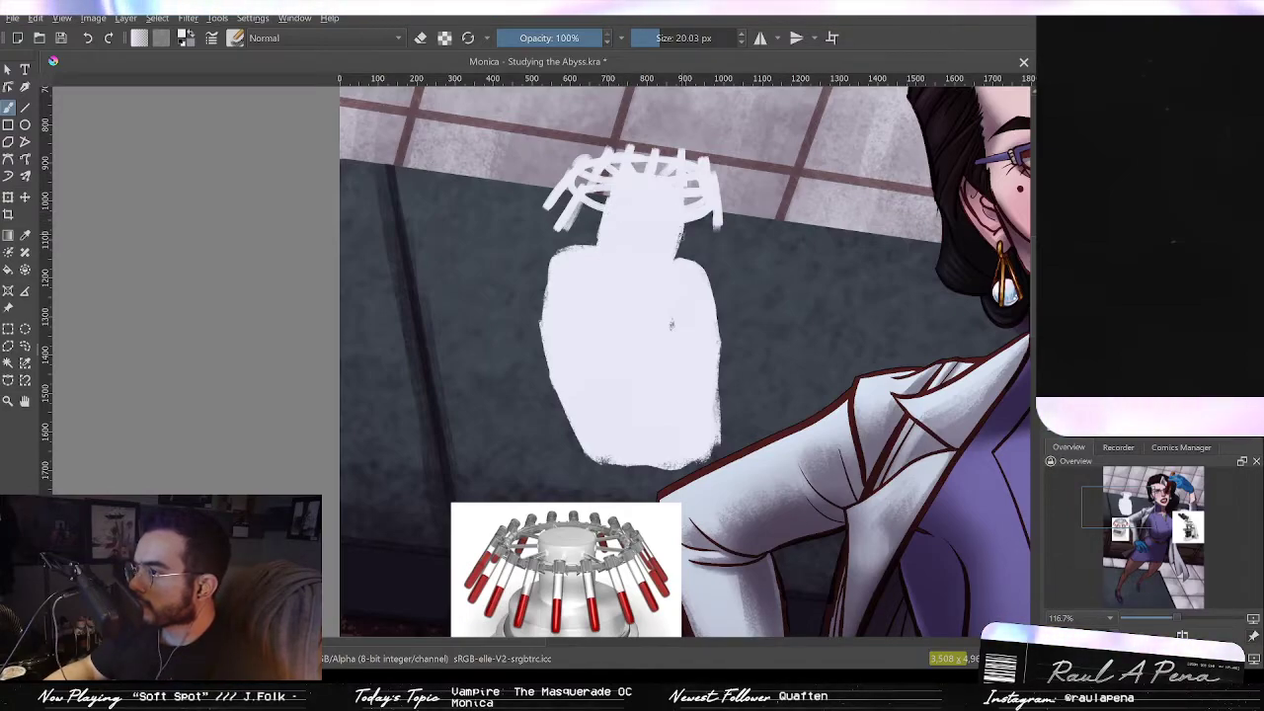
pyautogui.moveTo(680, 195)
pyautogui.mouseDown()
pyautogui.moveTo(666, 272)
pyautogui.moveTo(673, 248)
pyautogui.mouseUp()
pyautogui.moveTo(676, 304); pyautogui.dragTo(687, 305)
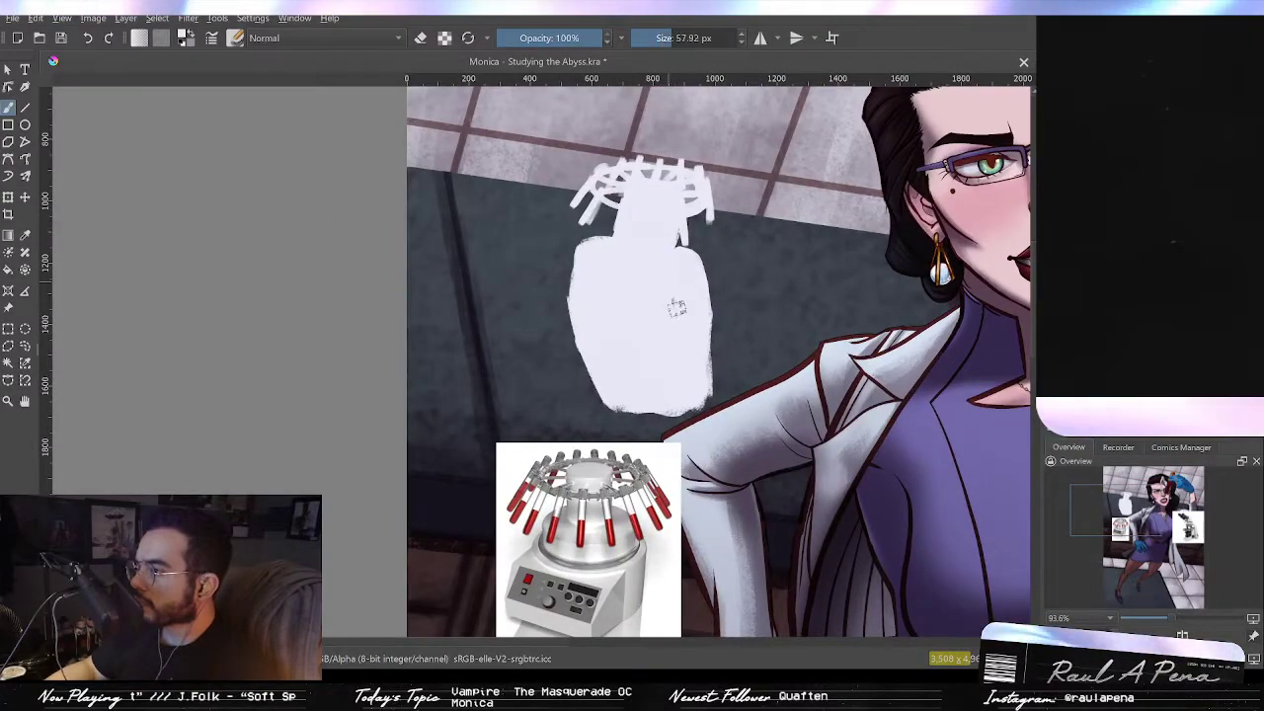
# Step: Erase a notch beside the centrifuge neck with the brush in eraser mode, then return to painting
pyautogui.scroll(-2, 605, 269)
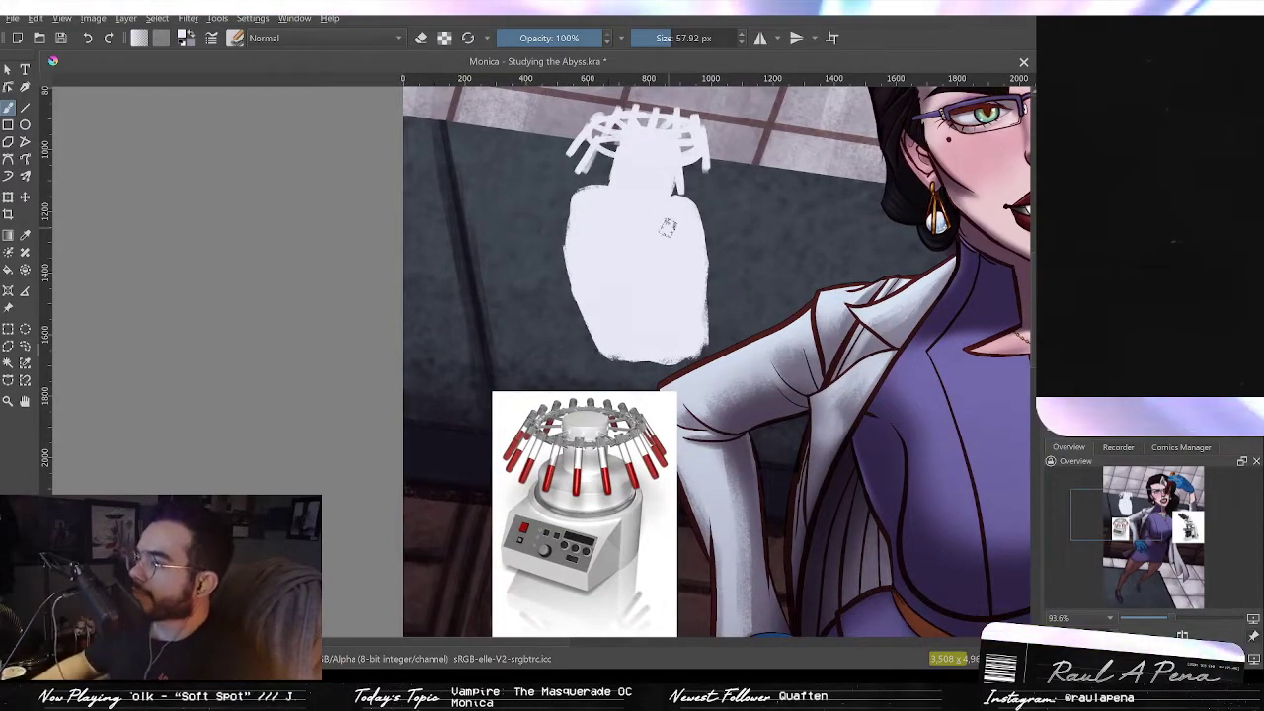
pyautogui.moveTo(643, 220); pyautogui.dragTo(667, 194)
pyautogui.scroll(2, 666, 190)
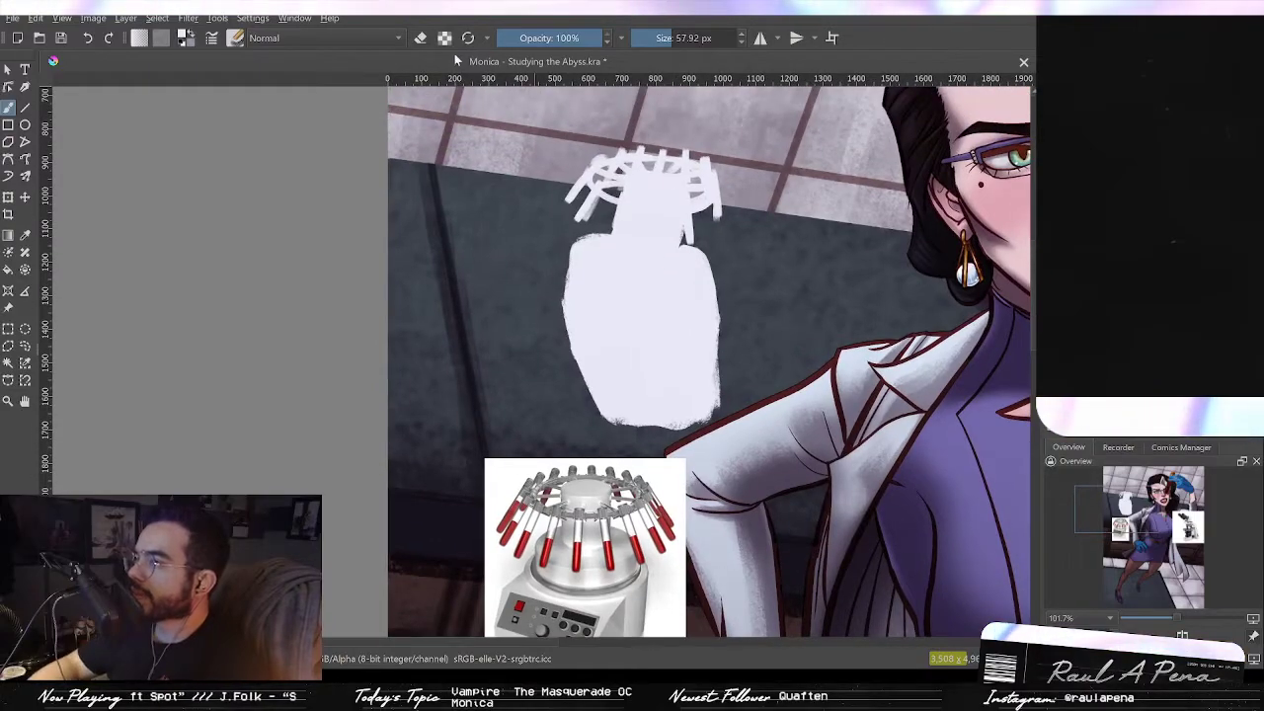
pyautogui.click(422, 38)
pyautogui.moveTo(674, 243)
pyautogui.mouseDown()
pyautogui.moveTo(686, 209)
pyautogui.moveTo(660, 214)
pyautogui.moveTo(687, 218)
pyautogui.mouseUp()
pyautogui.moveTo(681, 203); pyautogui.dragTo(683, 206)
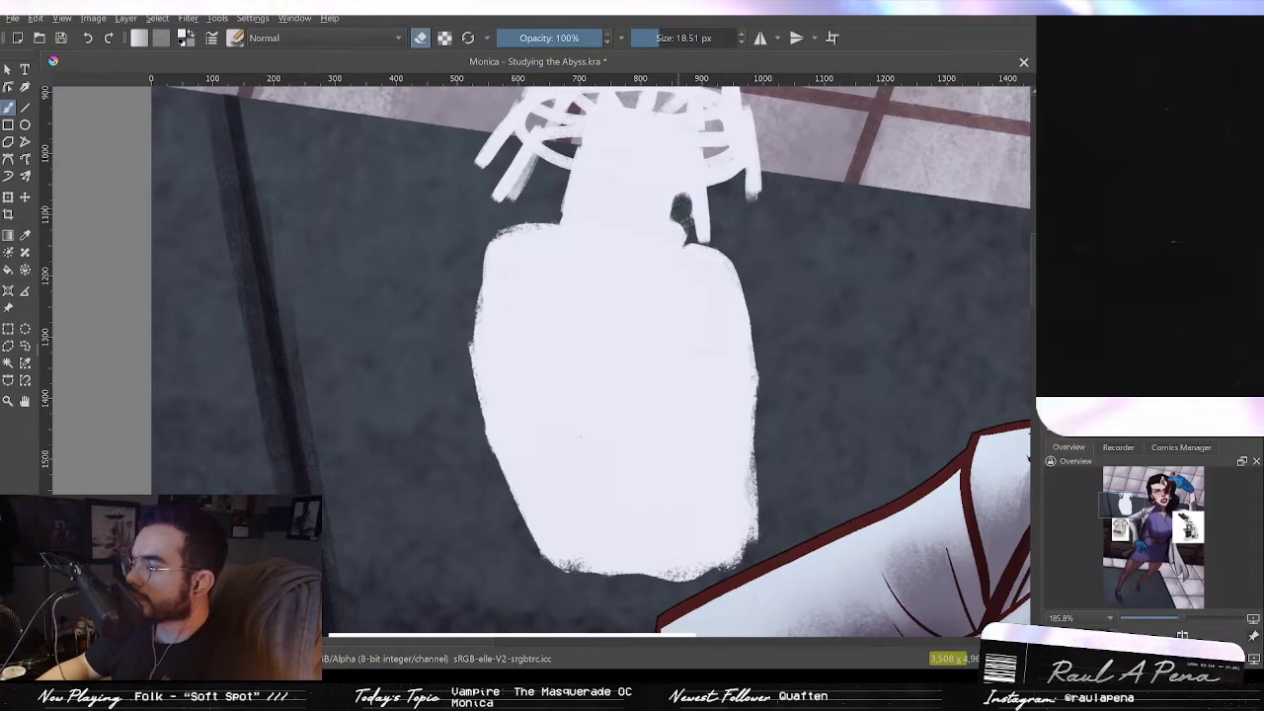
pyautogui.moveTo(688, 211); pyautogui.dragTo(690, 226)
pyautogui.click(421, 39)
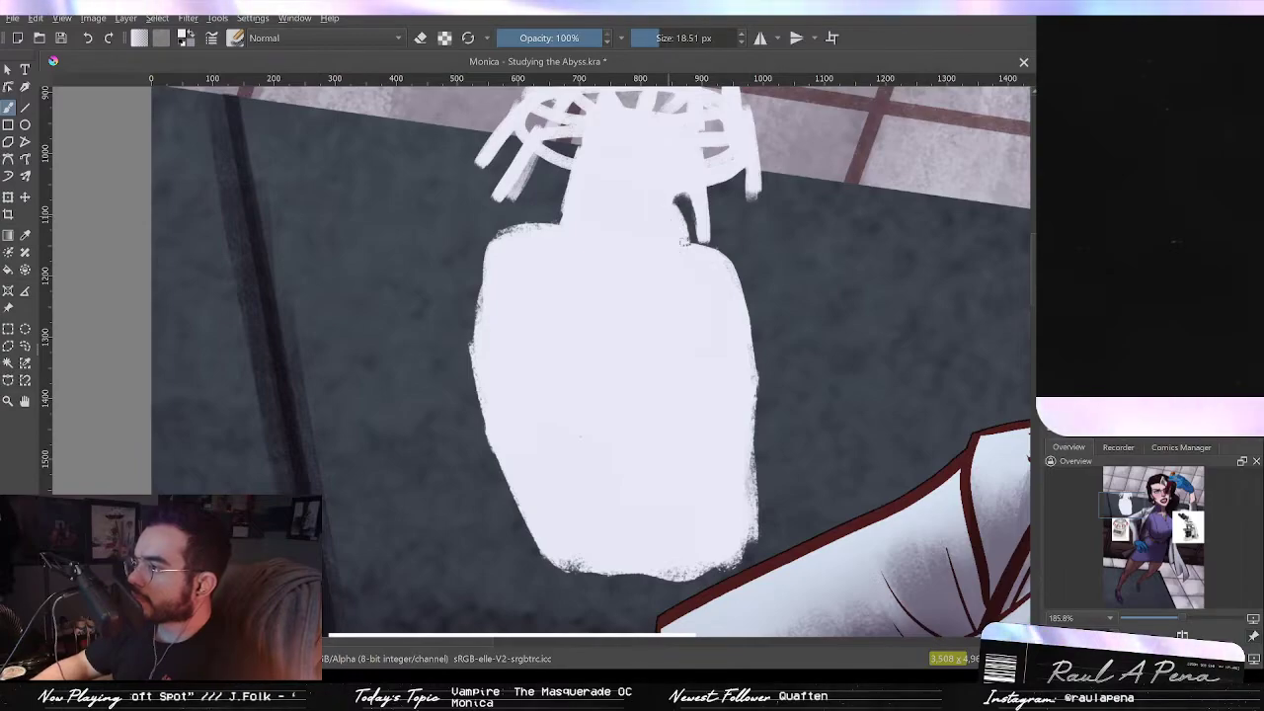
# Step: Erase along the centrifuge neck and shoulder to refine the outline
pyautogui.scroll(-4, 681, 235)
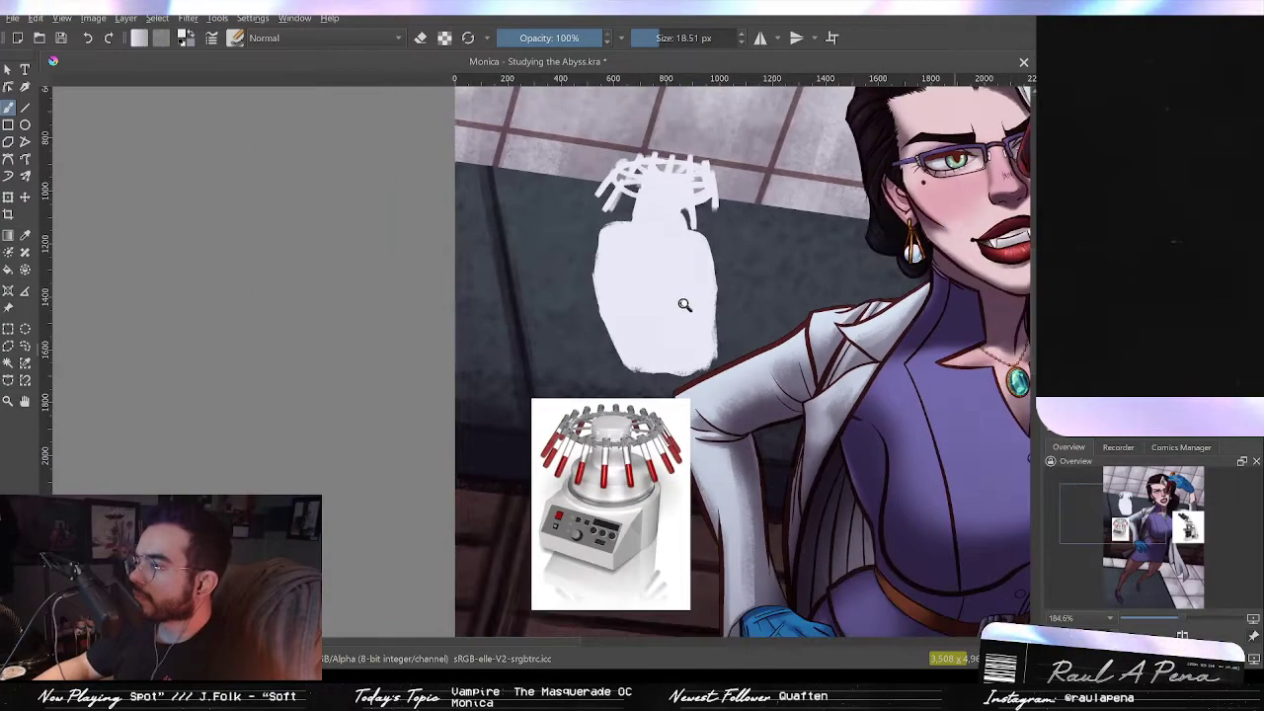
pyautogui.scroll(4, 683, 279)
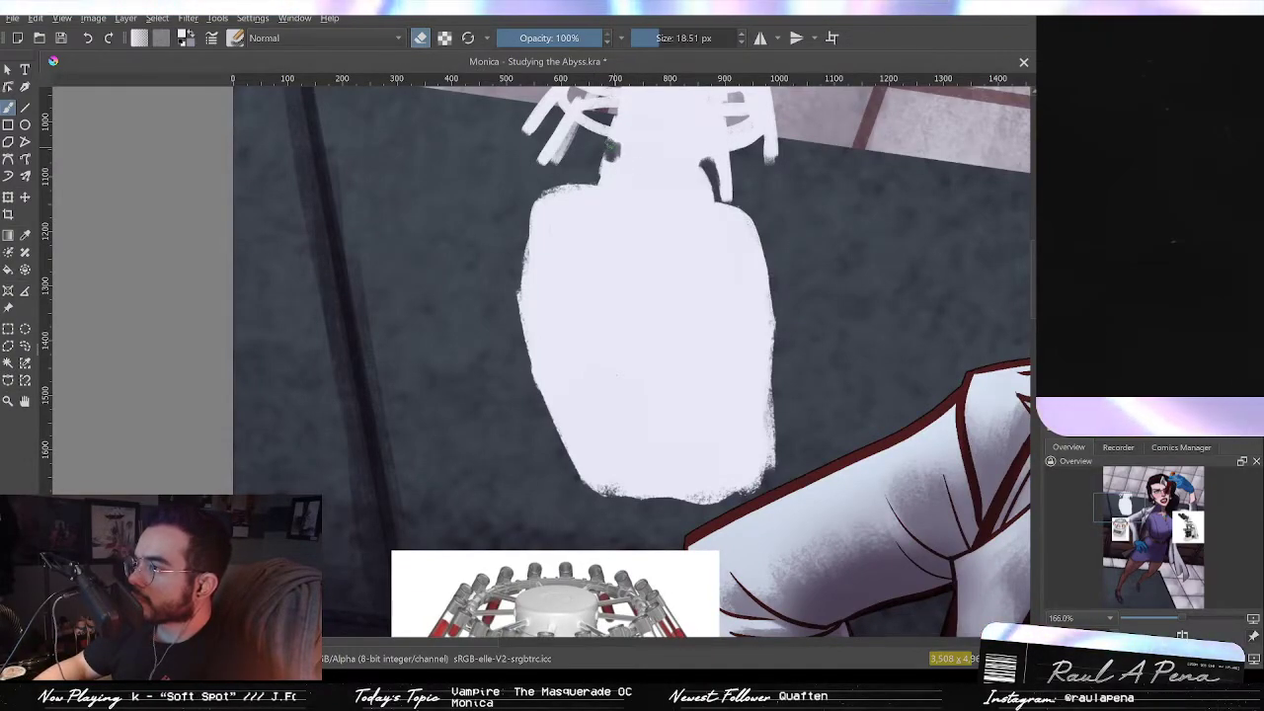
pyautogui.scroll(1, 632, 360)
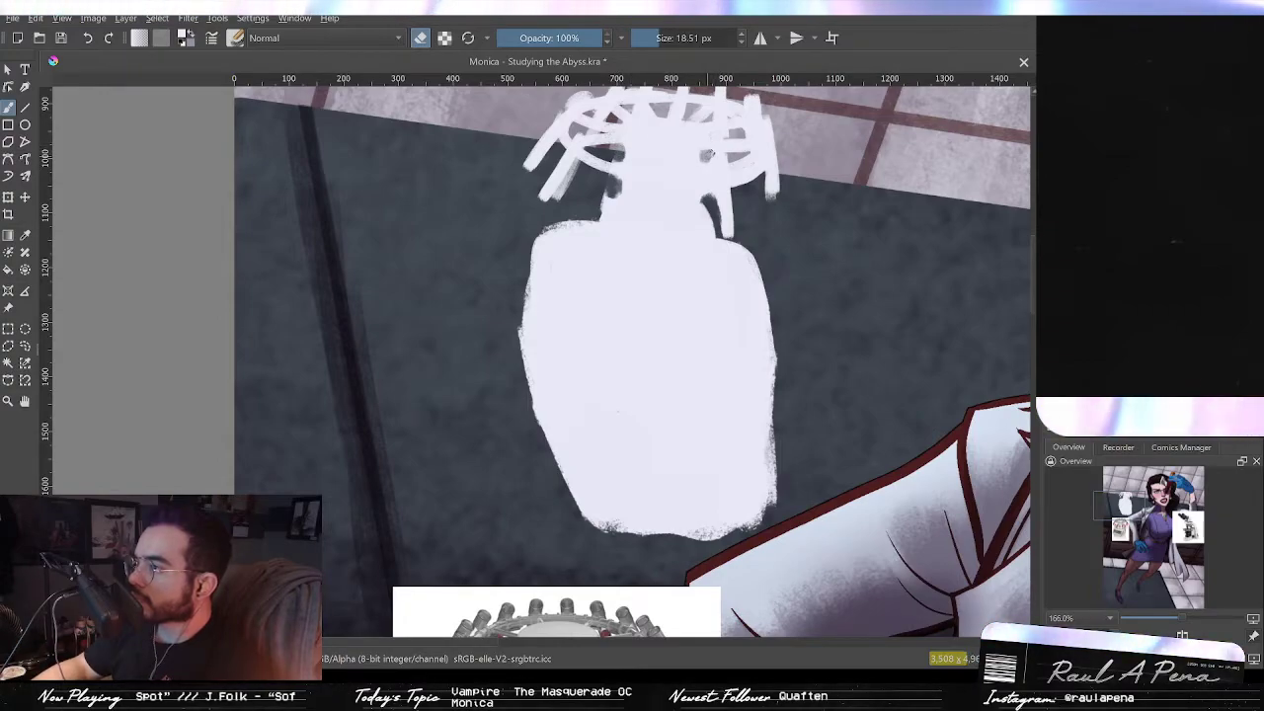
pyautogui.press('e')
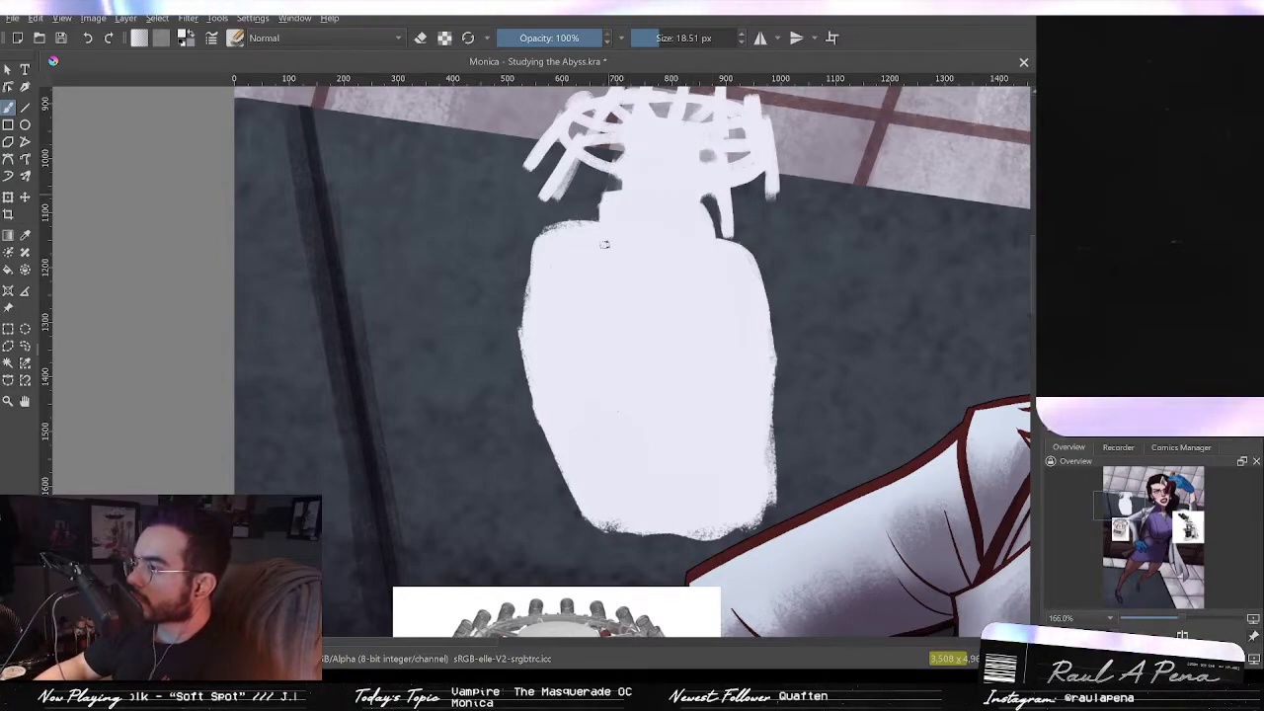
pyautogui.scroll(-4, 607, 263)
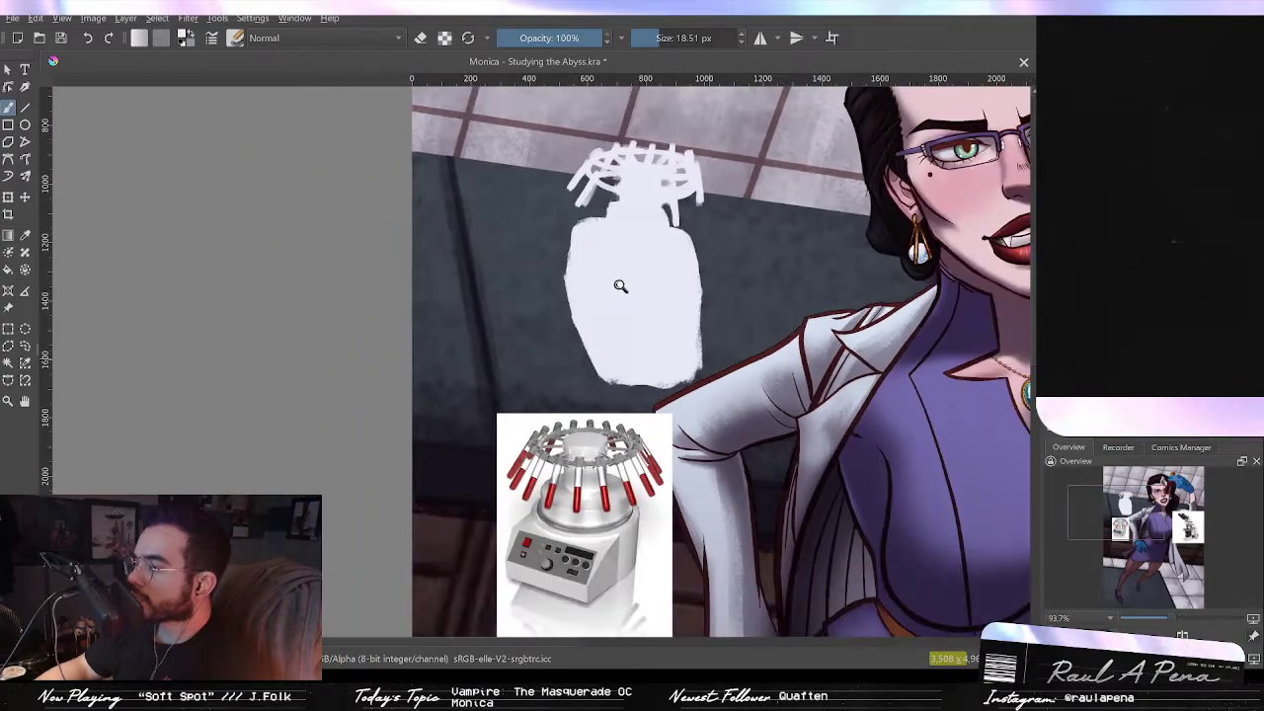
pyautogui.scroll(4, 607, 237)
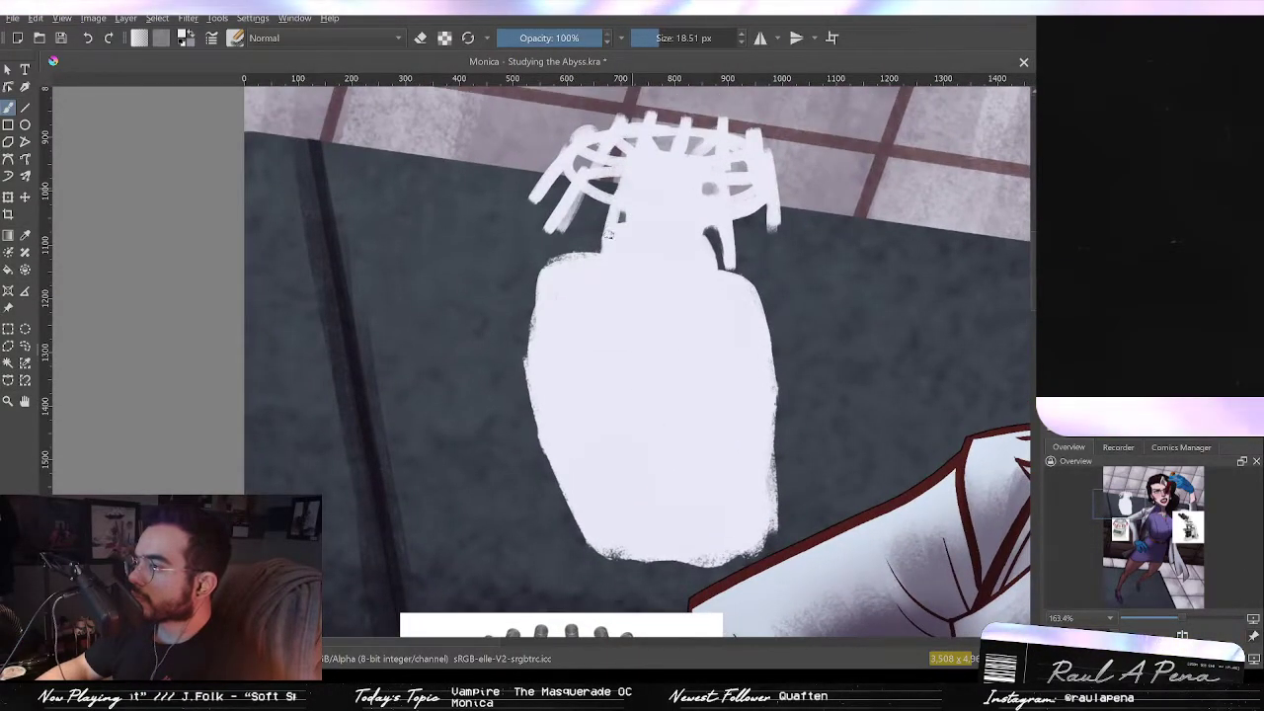
pyautogui.moveTo(645, 179); pyautogui.dragTo(642, 237)
pyautogui.moveTo(640, 252); pyautogui.dragTo(647, 195)
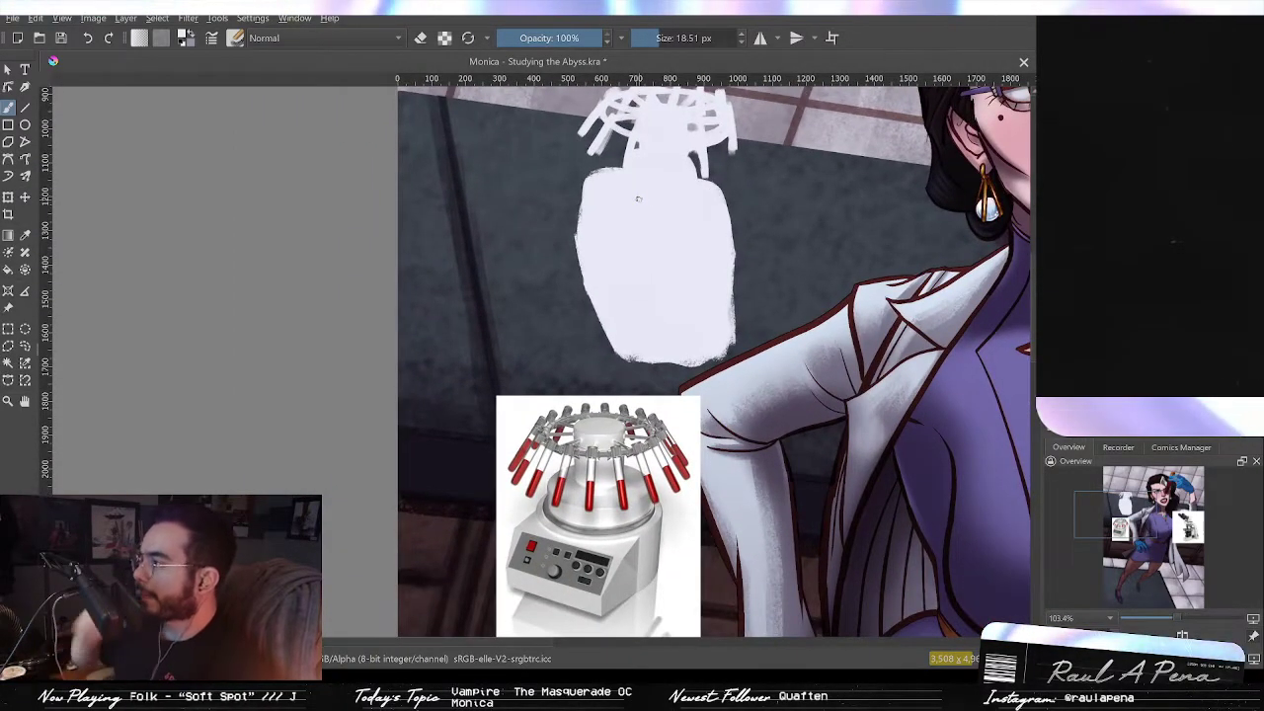
pyautogui.moveTo(688, 358)
pyautogui.mouseDown()
pyautogui.moveTo(673, 262)
pyautogui.moveTo(677, 341)
pyautogui.mouseUp()
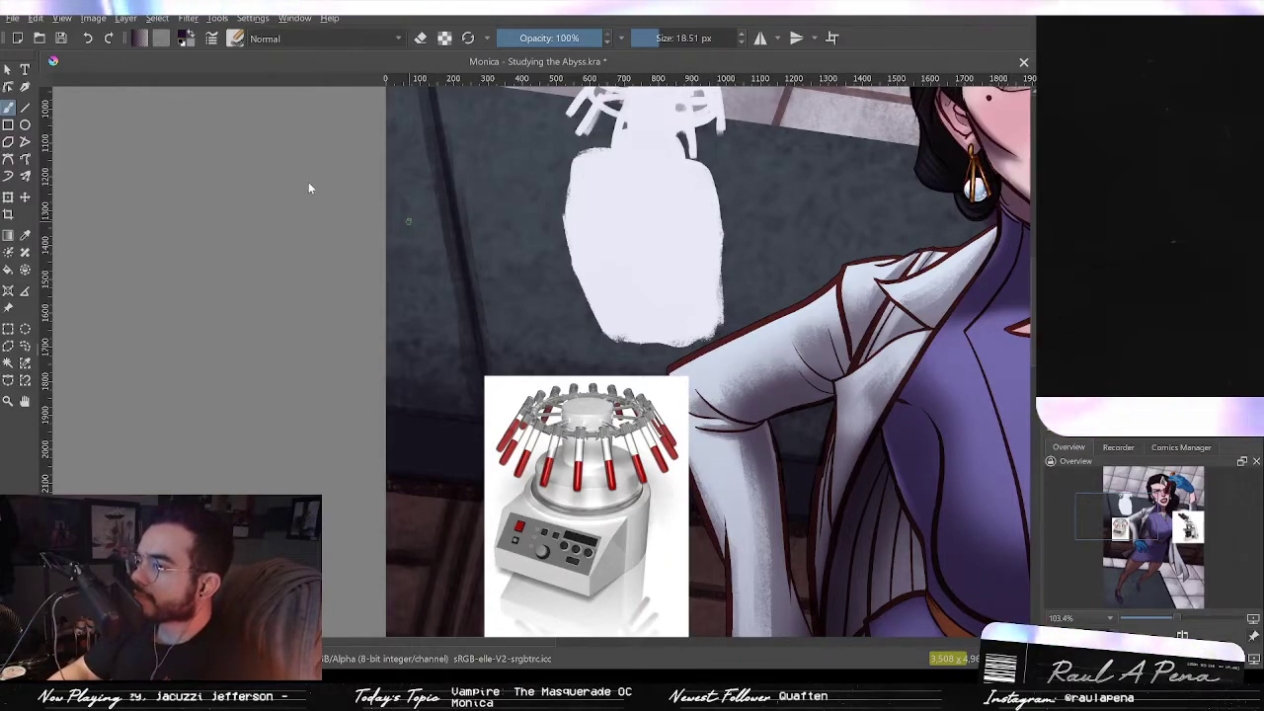
# Step: Switch the brush to Multiply at 30% opacity and shade the bottom band of the centrifuge body, undoing stray strokes
pyautogui.click(303, 154)
pyautogui.click(672, 39)
pyautogui.click(674, 39)
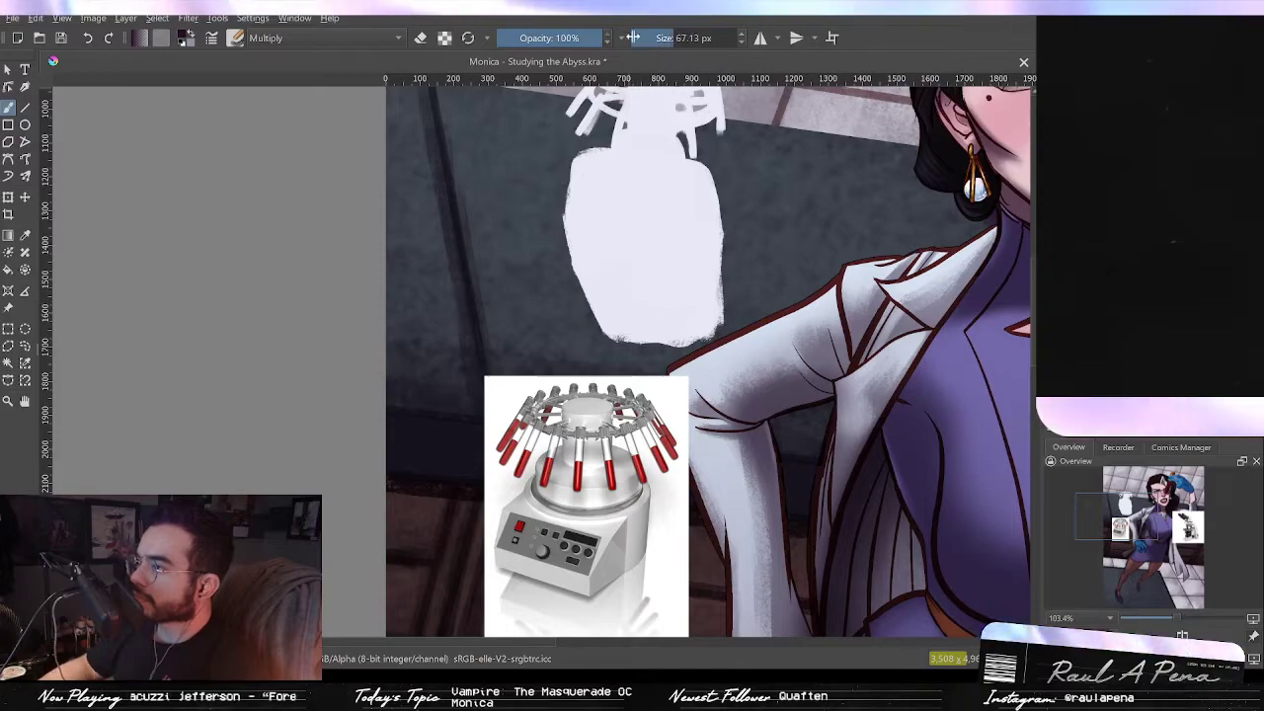
pyautogui.click(529, 41)
pyautogui.moveTo(659, 330)
pyautogui.mouseDown()
pyautogui.moveTo(667, 296)
pyautogui.moveTo(633, 304)
pyautogui.moveTo(711, 313)
pyautogui.mouseUp()
pyautogui.hotkey('ctrl', 'z')
pyautogui.hotkey('ctrl', 'z')
pyautogui.hotkey('ctrl', 'z')
pyautogui.moveTo(630, 315)
pyautogui.mouseDown()
pyautogui.moveTo(715, 313)
pyautogui.moveTo(624, 341)
pyautogui.moveTo(626, 316)
pyautogui.mouseUp()
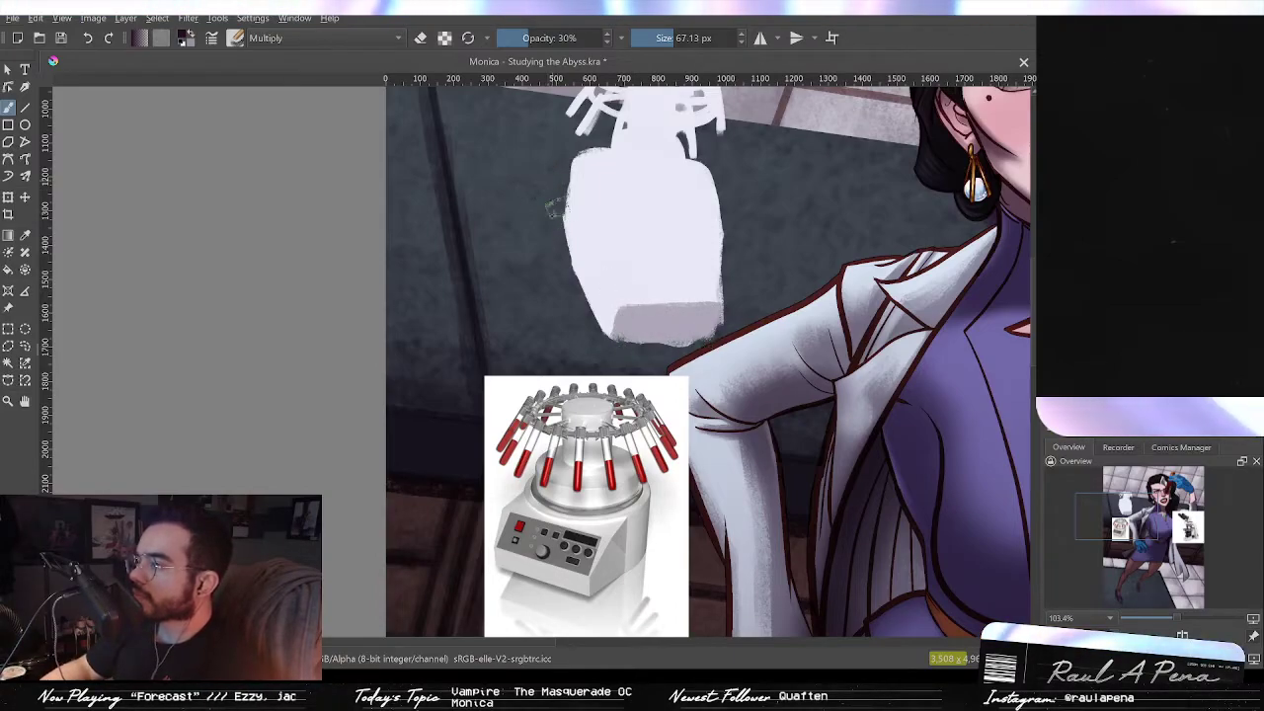
# Step: Shade the left side and shoulder of the centrifuge body with the Multiply brush, undoing one stray stroke
pyautogui.moveTo(583, 225)
pyautogui.mouseDown()
pyautogui.moveTo(570, 188)
pyautogui.moveTo(580, 254)
pyautogui.moveTo(558, 221)
pyautogui.mouseUp()
pyautogui.moveTo(590, 278)
pyautogui.mouseDown()
pyautogui.moveTo(594, 322)
pyautogui.moveTo(638, 267)
pyautogui.moveTo(588, 253)
pyautogui.moveTo(639, 317)
pyautogui.moveTo(696, 306)
pyautogui.mouseUp()
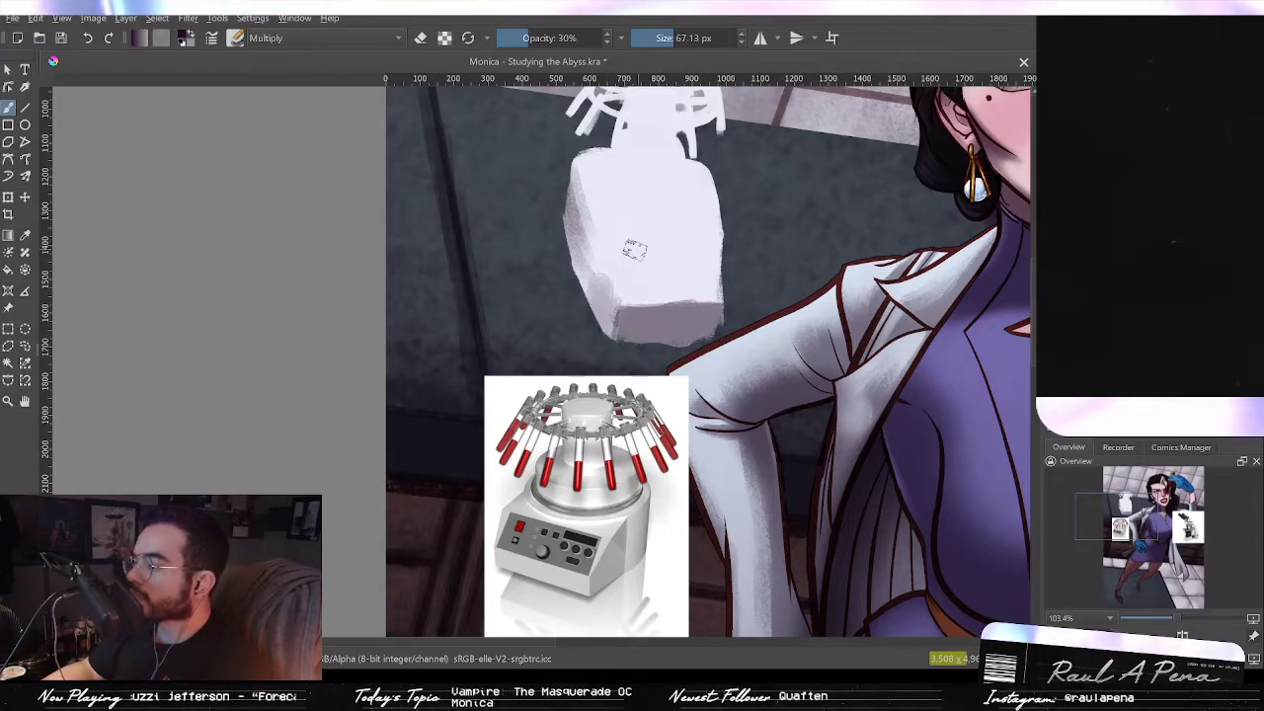
pyautogui.moveTo(693, 279)
pyautogui.mouseDown()
pyautogui.moveTo(643, 296)
pyautogui.moveTo(727, 299)
pyautogui.moveTo(602, 294)
pyautogui.moveTo(702, 282)
pyautogui.moveTo(631, 296)
pyautogui.moveTo(696, 287)
pyautogui.mouseUp()
pyautogui.hotkey('ctrl', 'z')
pyautogui.moveTo(638, 228); pyautogui.dragTo(655, 268)
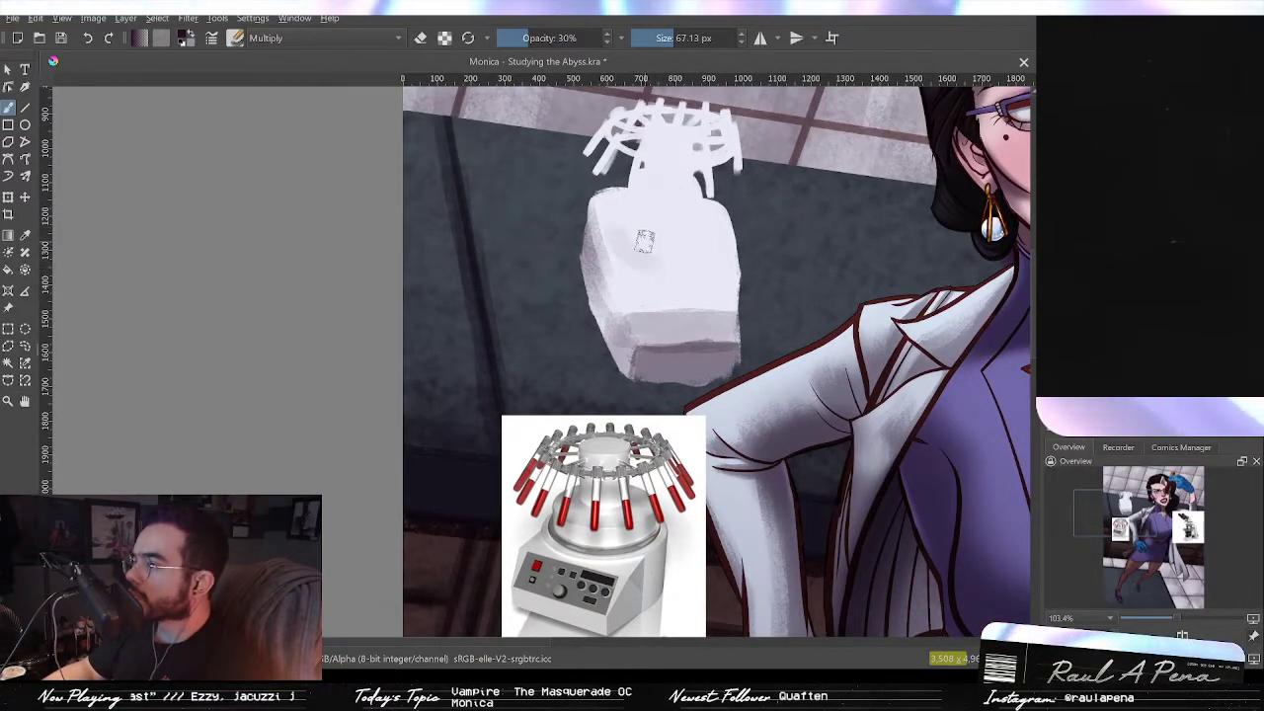
pyautogui.moveTo(630, 255)
pyautogui.mouseDown()
pyautogui.moveTo(730, 253)
pyautogui.moveTo(722, 235)
pyautogui.moveTo(702, 267)
pyautogui.moveTo(653, 257)
pyautogui.moveTo(726, 245)
pyautogui.mouseUp()
pyautogui.moveTo(643, 269)
pyautogui.mouseDown()
pyautogui.moveTo(735, 253)
pyautogui.moveTo(624, 256)
pyautogui.moveTo(726, 249)
pyautogui.moveTo(703, 259)
pyautogui.moveTo(715, 221)
pyautogui.mouseUp()
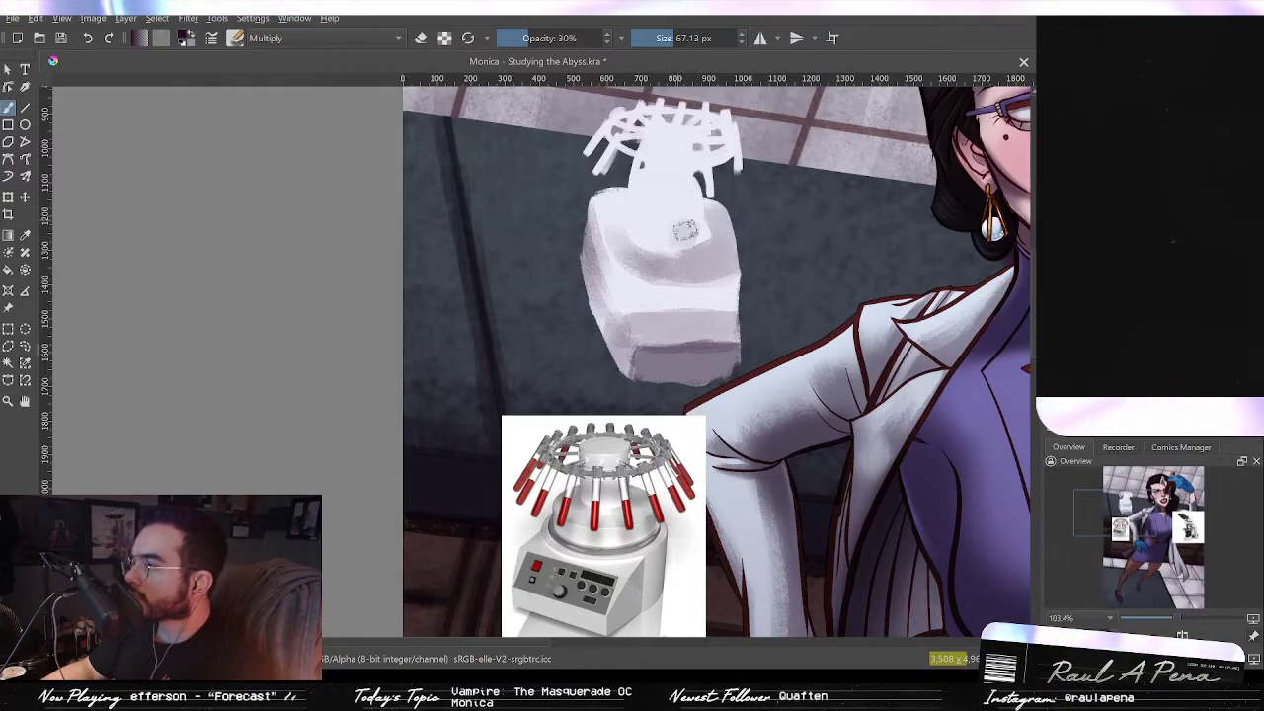
# Step: Shade the centrifuge neck and the collar ring around it with a brush about 48 px, undoing the last stroke
pyautogui.moveTo(638, 217); pyautogui.dragTo(635, 201)
pyautogui.moveTo(655, 217); pyautogui.dragTo(627, 222)
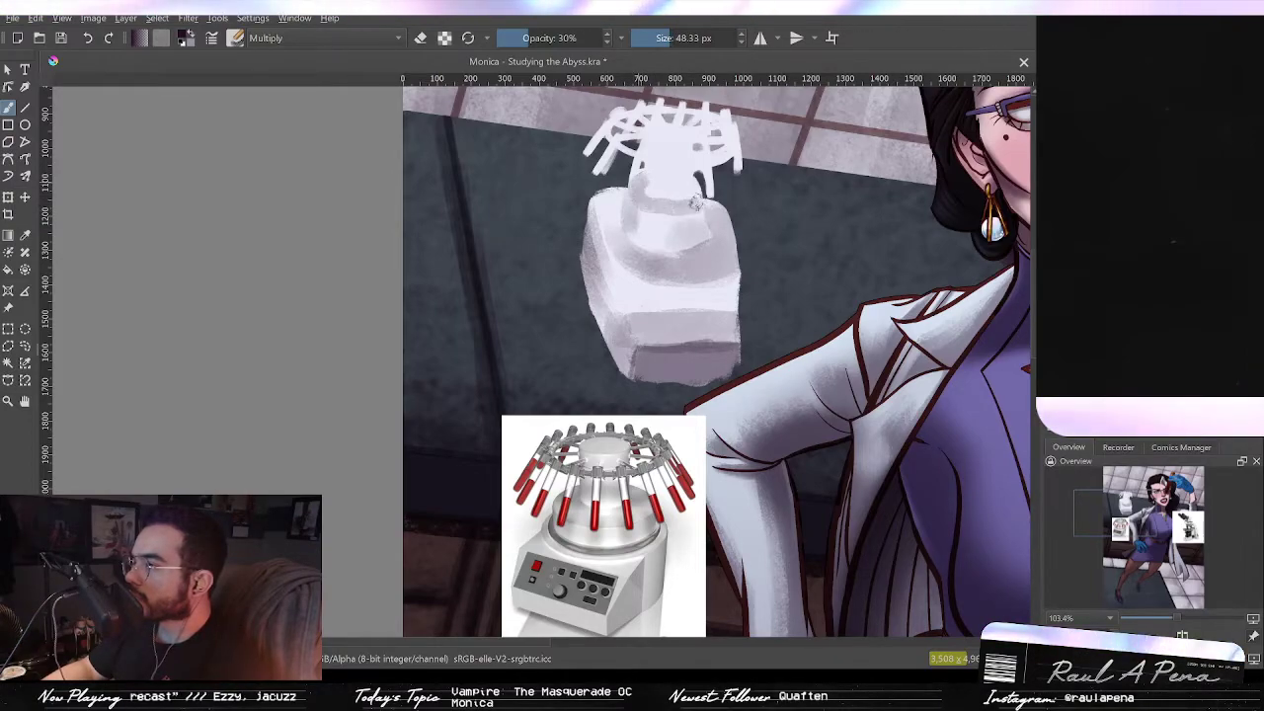
pyautogui.moveTo(646, 198); pyautogui.dragTo(696, 196)
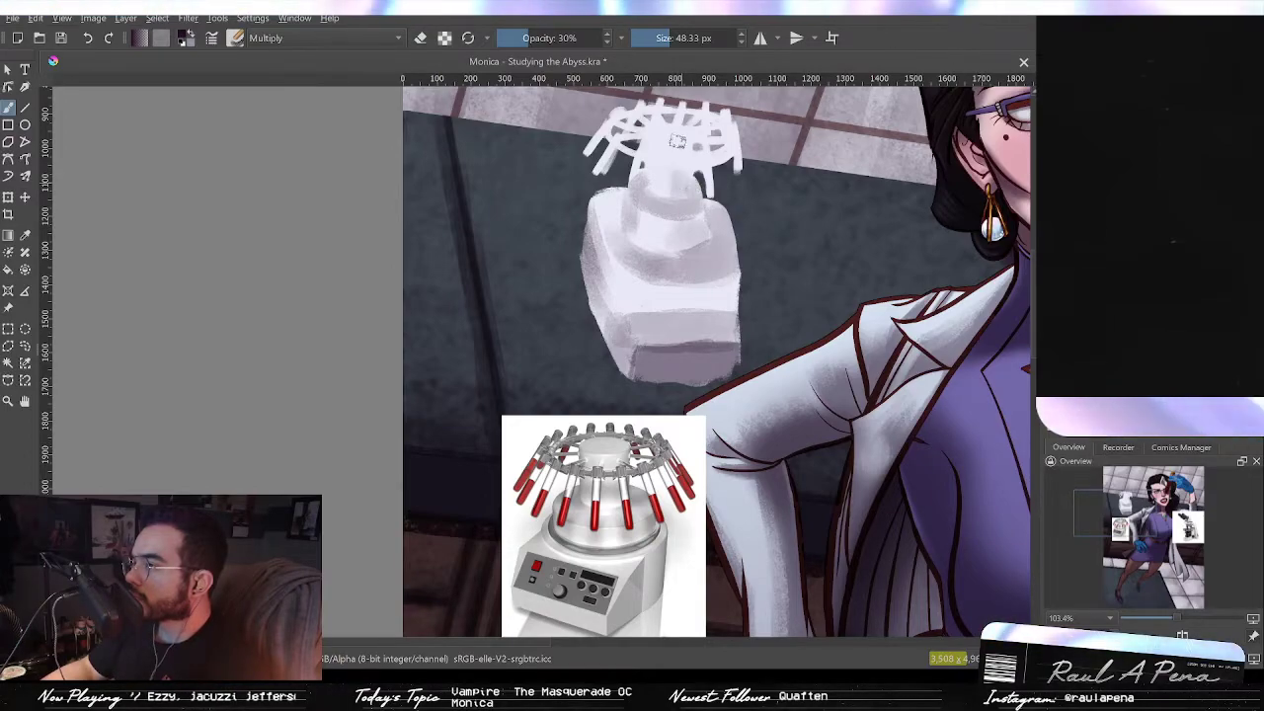
pyautogui.moveTo(680, 174); pyautogui.dragTo(680, 121)
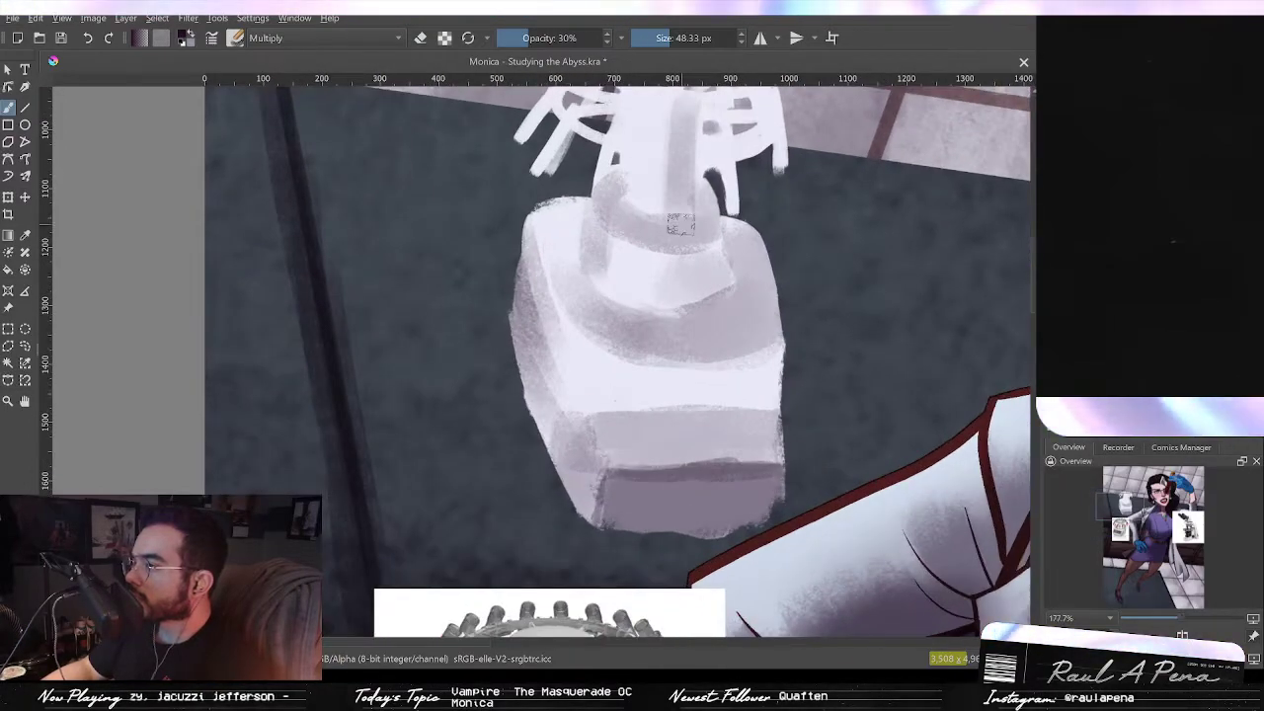
pyautogui.moveTo(682, 217); pyautogui.dragTo(674, 303)
pyautogui.moveTo(681, 188)
pyautogui.mouseDown()
pyautogui.moveTo(680, 285)
pyautogui.moveTo(740, 327)
pyautogui.moveTo(777, 387)
pyautogui.moveTo(761, 352)
pyautogui.mouseUp()
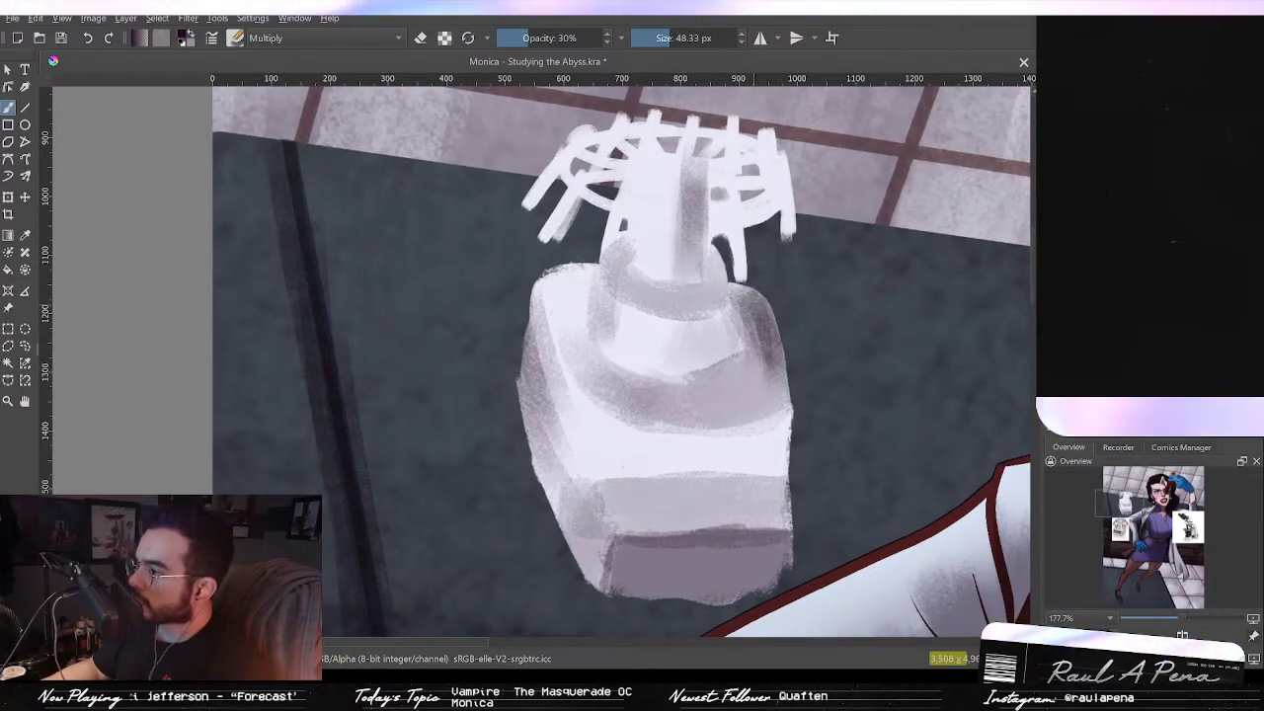
pyautogui.hotkey('ctrl', 'z')
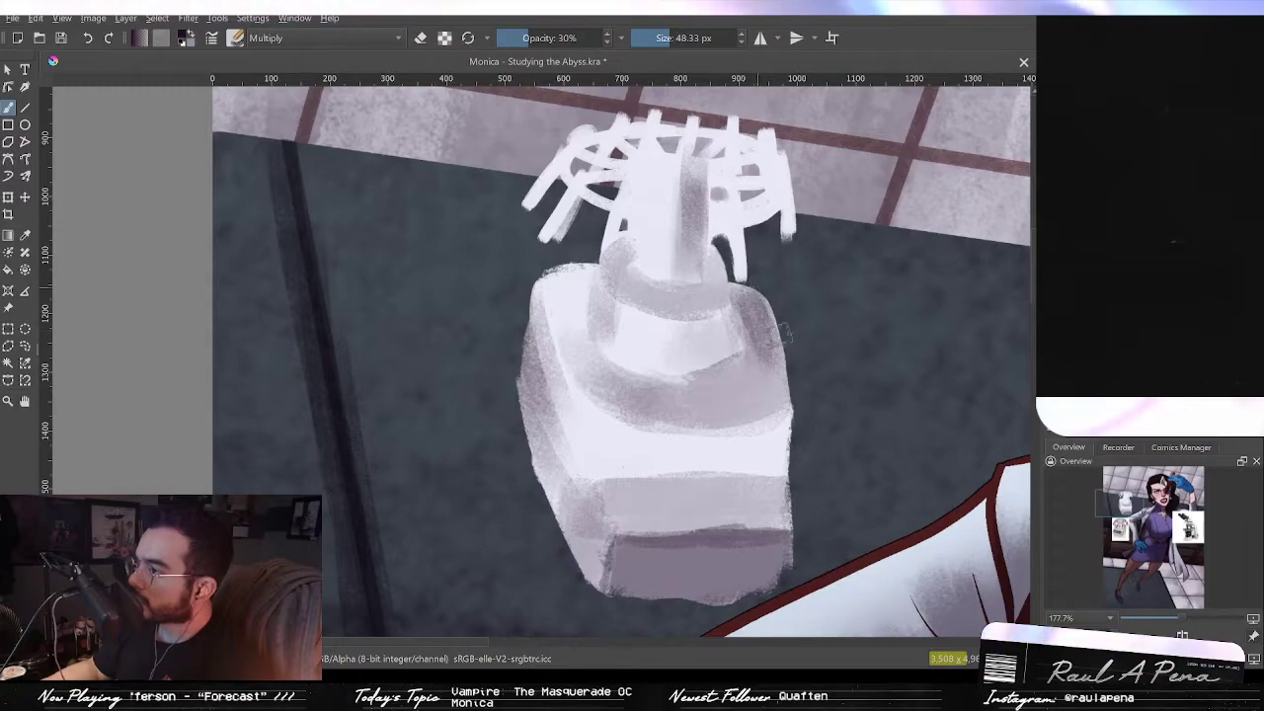
# Step: Erase some shading on the centrifuge's right shoulder with the brush in eraser mode
pyautogui.scroll(-3, 775, 326)
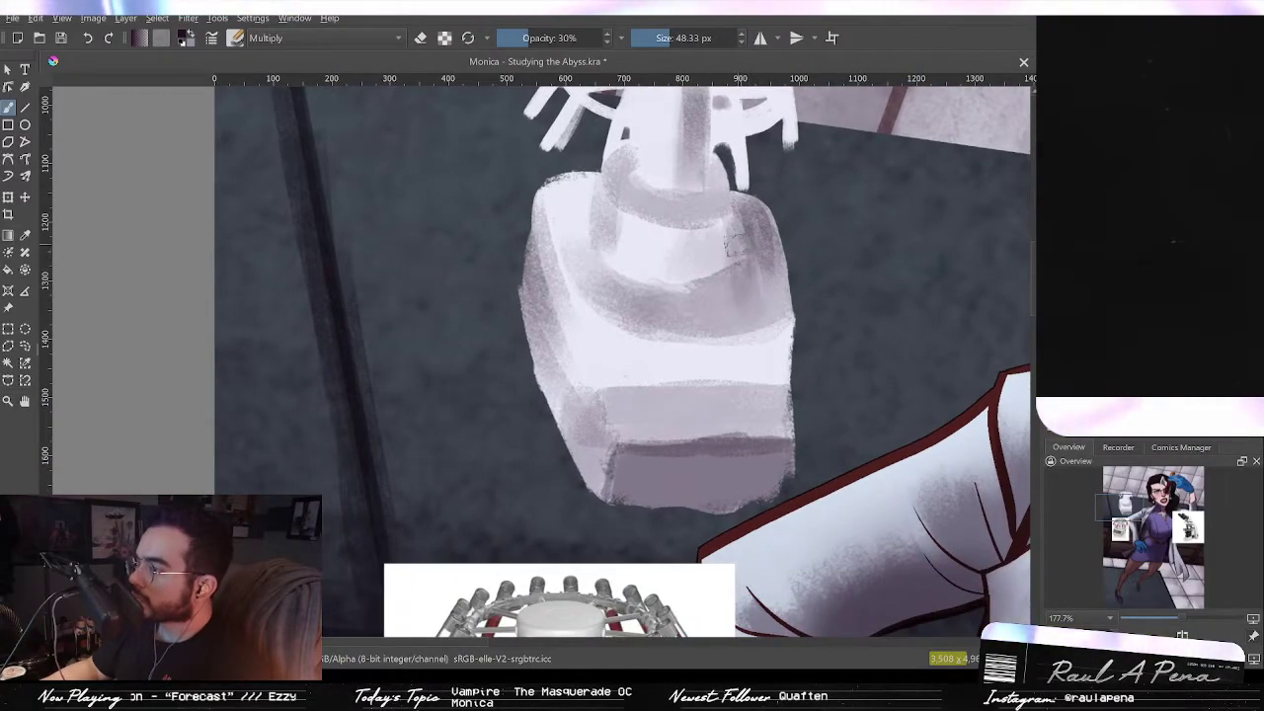
pyautogui.scroll(-1, 728, 242)
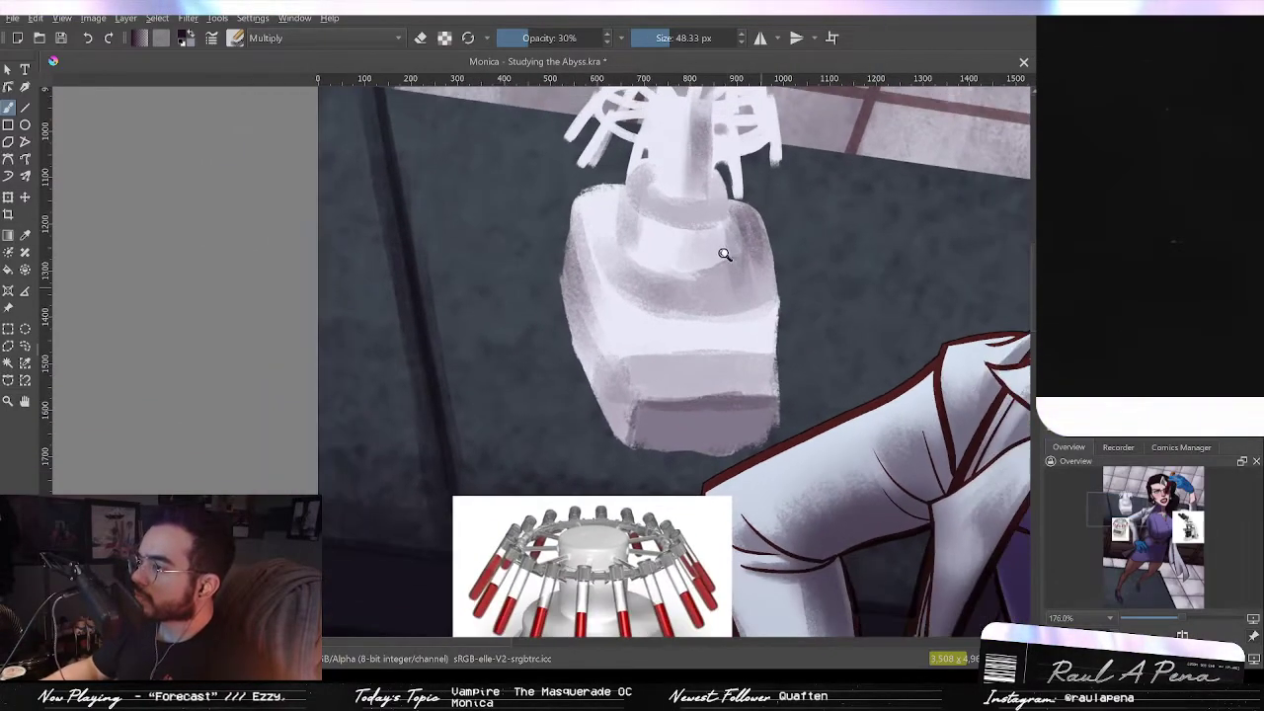
pyautogui.click(420, 38)
pyautogui.scroll(1, 703, 208)
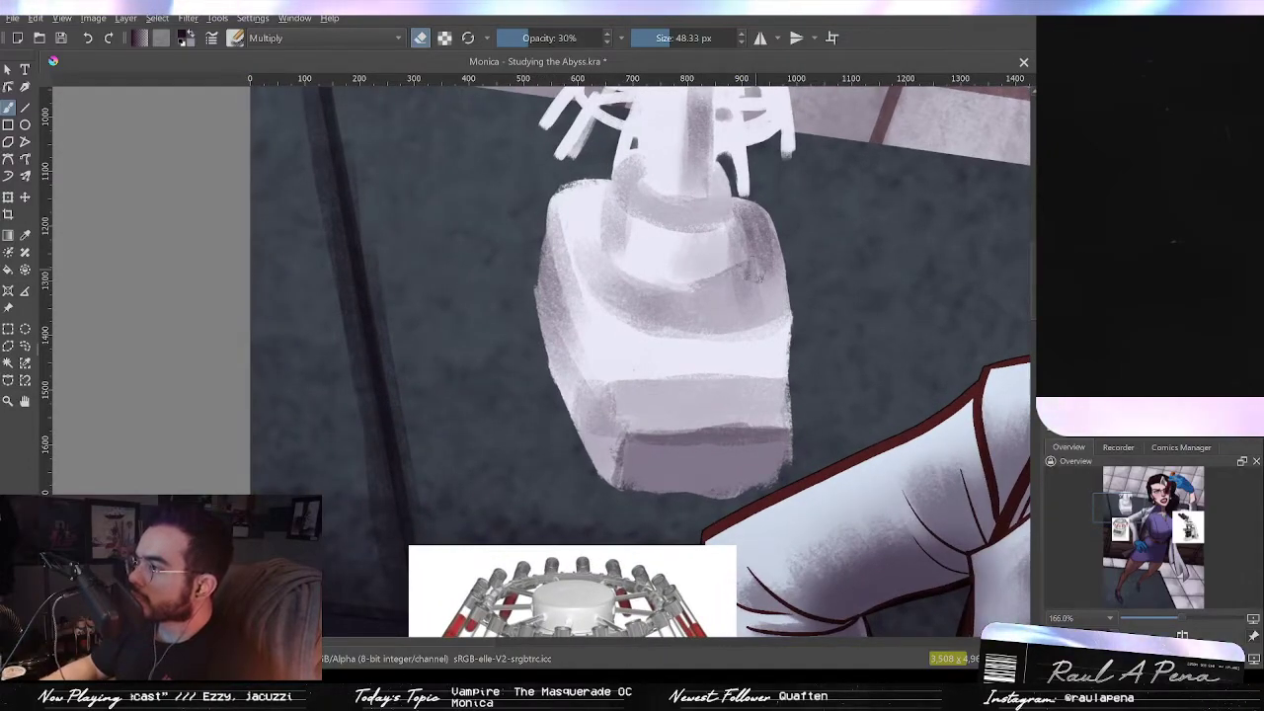
pyautogui.moveTo(753, 247); pyautogui.dragTo(743, 288)
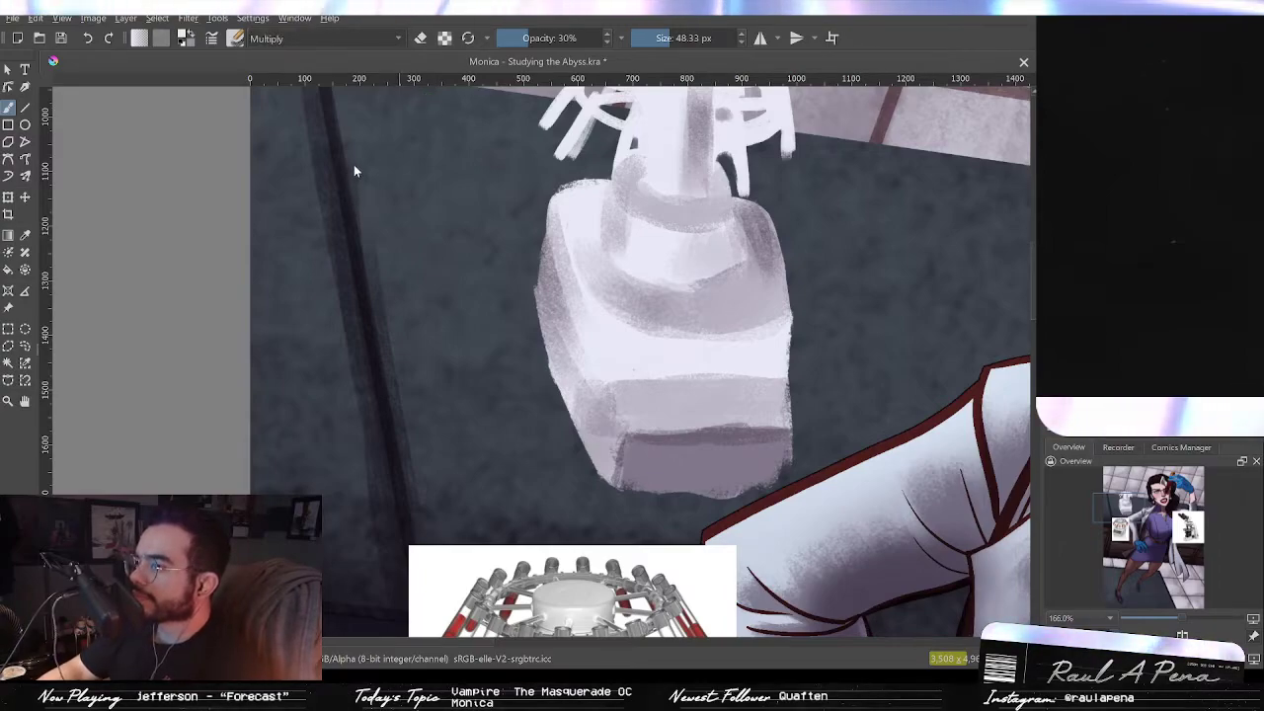
# Step: Set the brush to Multiply at 38% opacity and try a shading stroke on the body's right side, undoing it
pyautogui.hotkey('alt', 'shift', 'n')
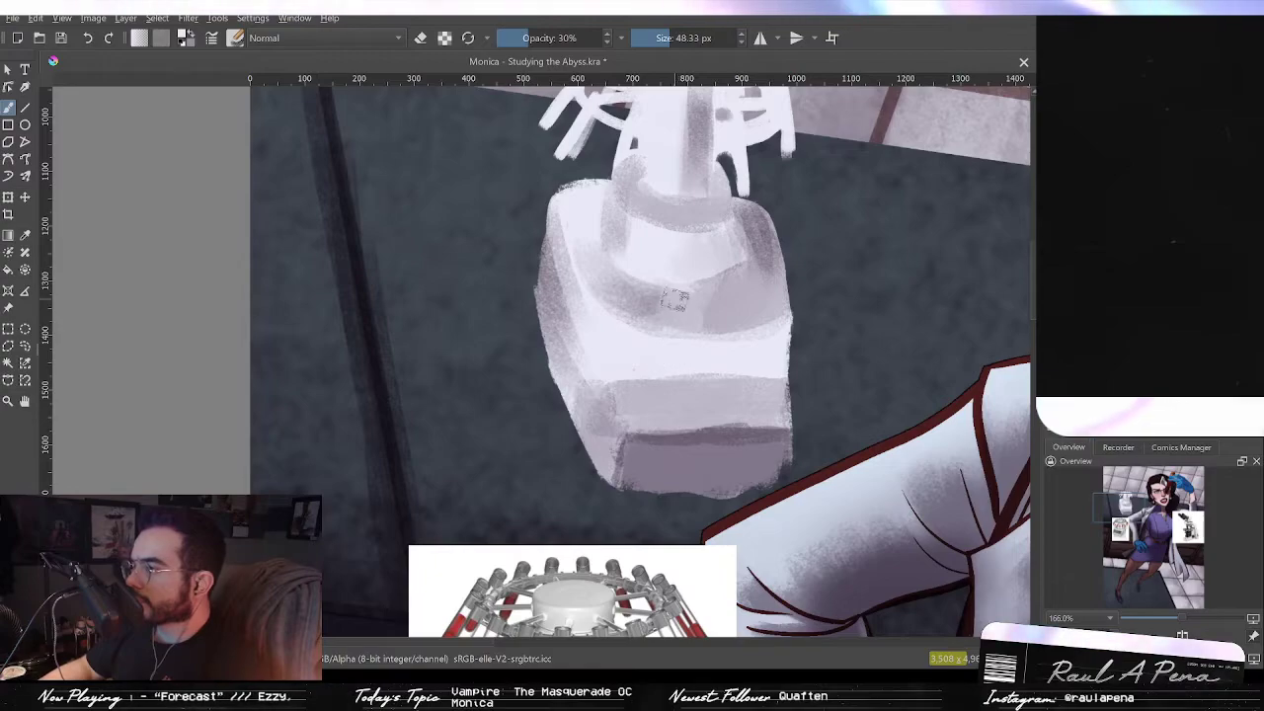
pyautogui.moveTo(525, 37); pyautogui.dragTo(612, 37)
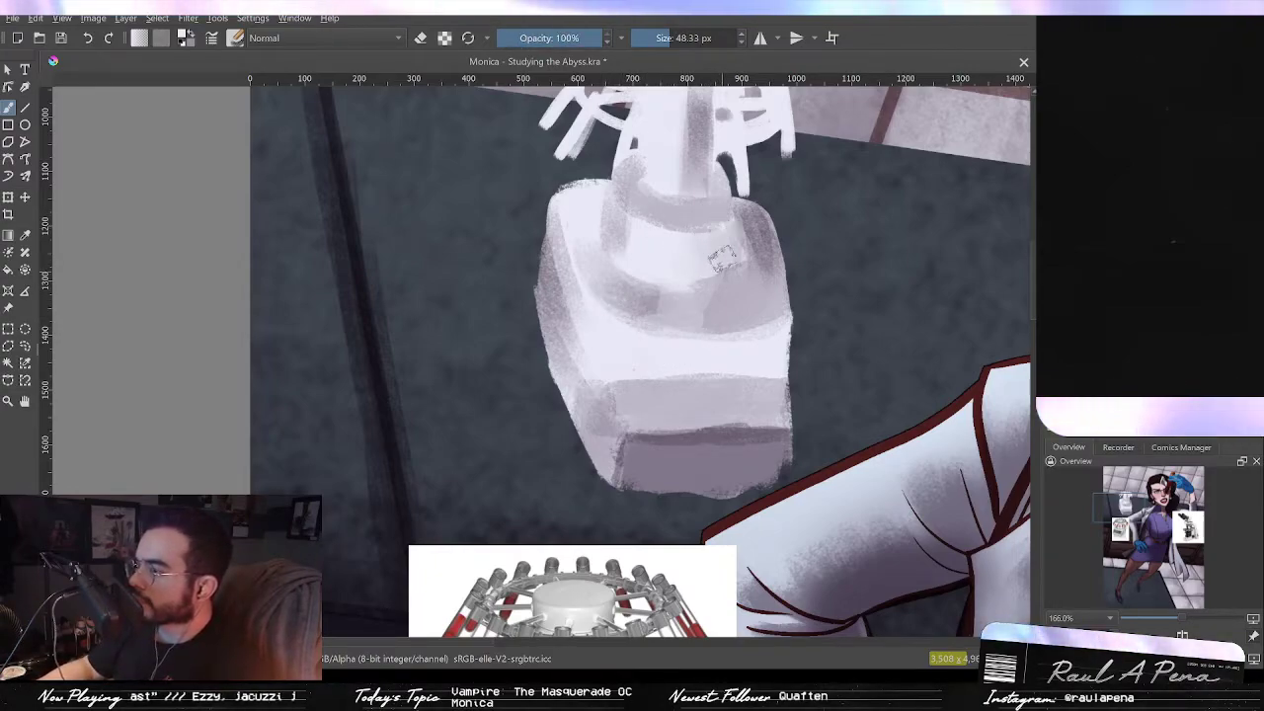
pyautogui.scroll(2, 727, 230)
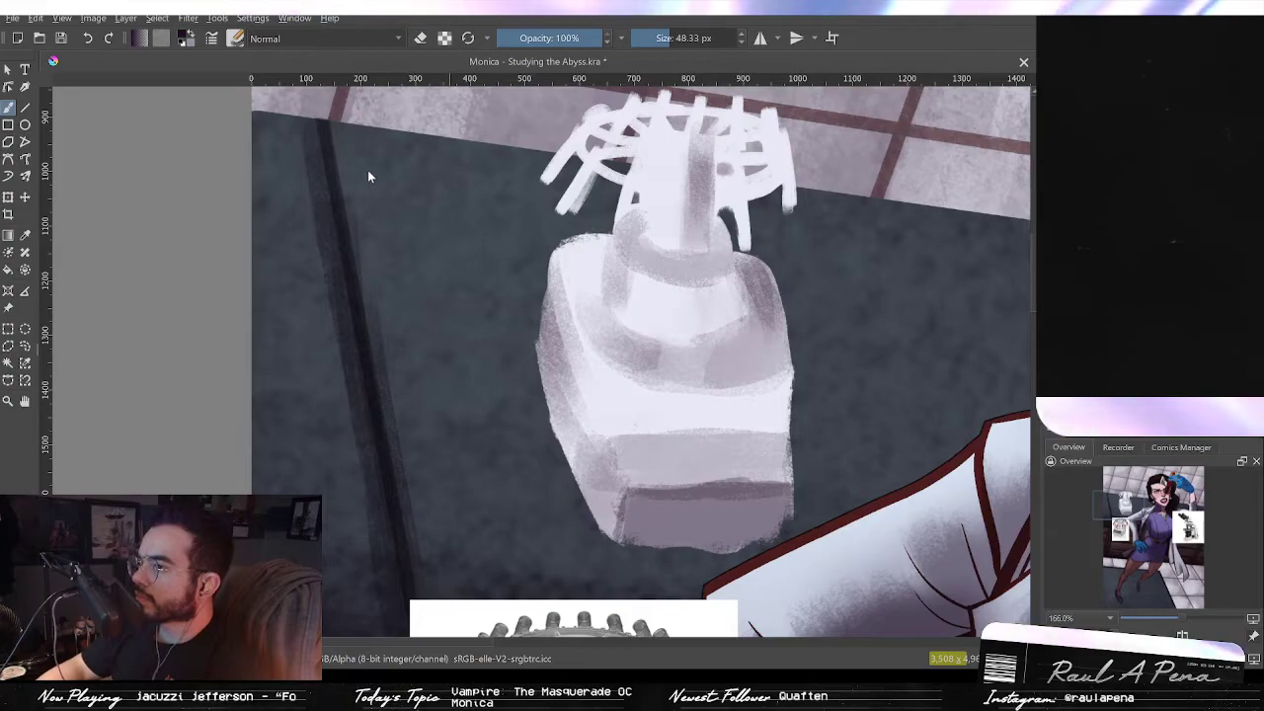
pyautogui.hotkey('alt', 'shift', 'm')
pyautogui.click(537, 37)
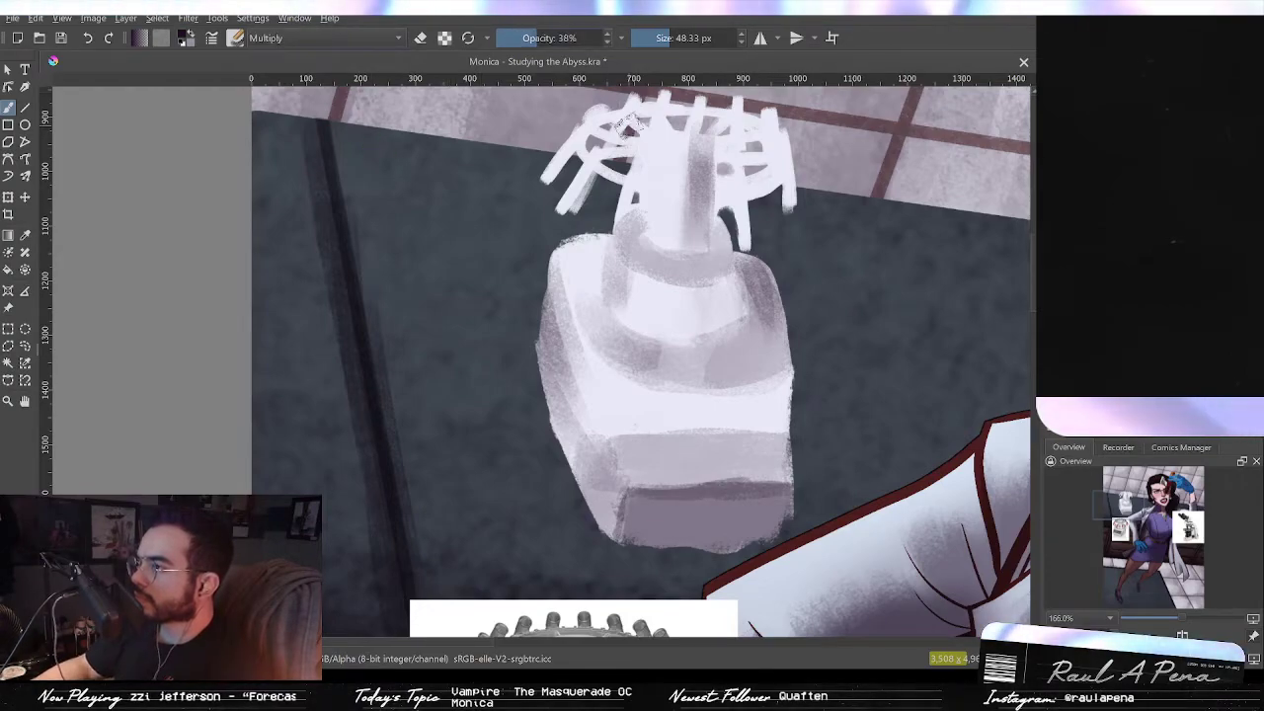
pyautogui.moveTo(758, 285)
pyautogui.mouseDown()
pyautogui.moveTo(768, 344)
pyautogui.moveTo(765, 323)
pyautogui.moveTo(696, 346)
pyautogui.moveTo(766, 330)
pyautogui.moveTo(740, 371)
pyautogui.mouseUp()
pyautogui.hotkey('ctrl', 'z')
pyautogui.hotkey('ctrl', 'z')
pyautogui.hotkey('ctrl', 'z')
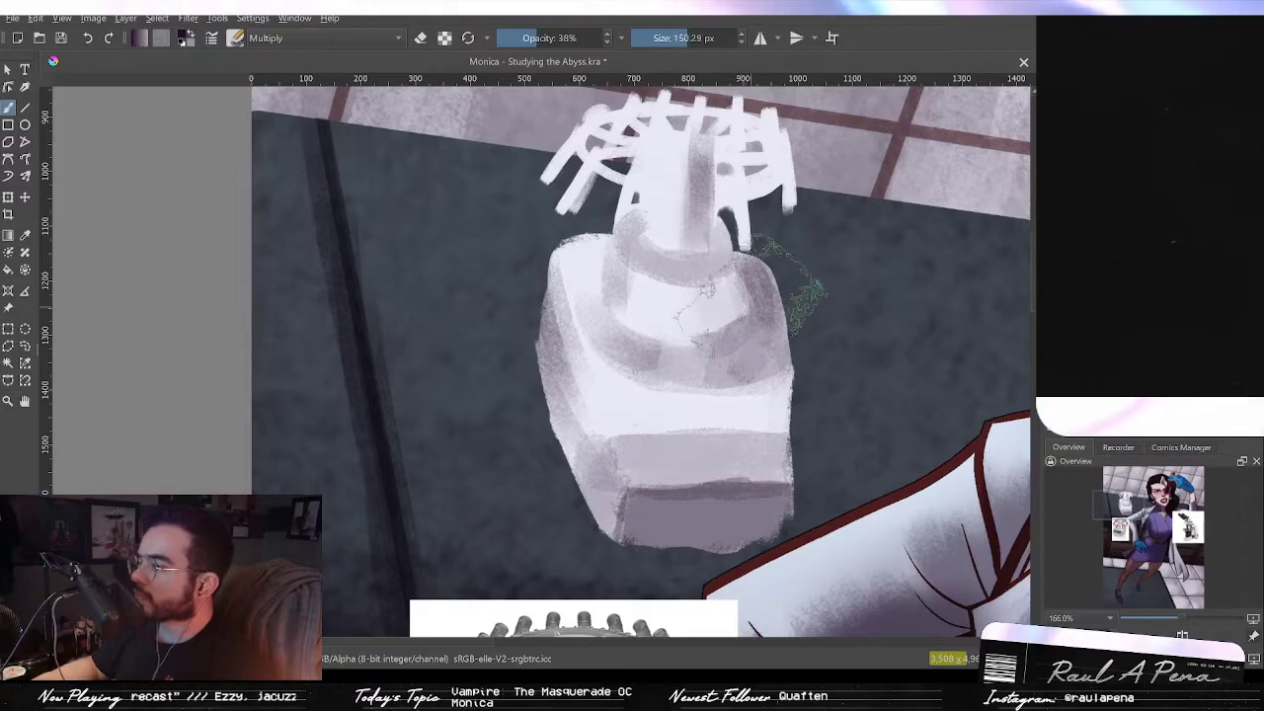
# Step: Shade the right side of the centrifuge body with a large Multiply brush, undoing stray strokes
pyautogui.keyDown('shift'); pyautogui.moveTo(750, 307); pyautogui.dragTo(796, 307); pyautogui.keyUp('shift')
pyautogui.moveTo(765, 395); pyautogui.dragTo(721, 474)
pyautogui.hotkey('ctrl', 'z')
pyautogui.keyDown('shift'); pyautogui.moveTo(772, 346); pyautogui.dragTo(792, 346); pyautogui.keyUp('shift')
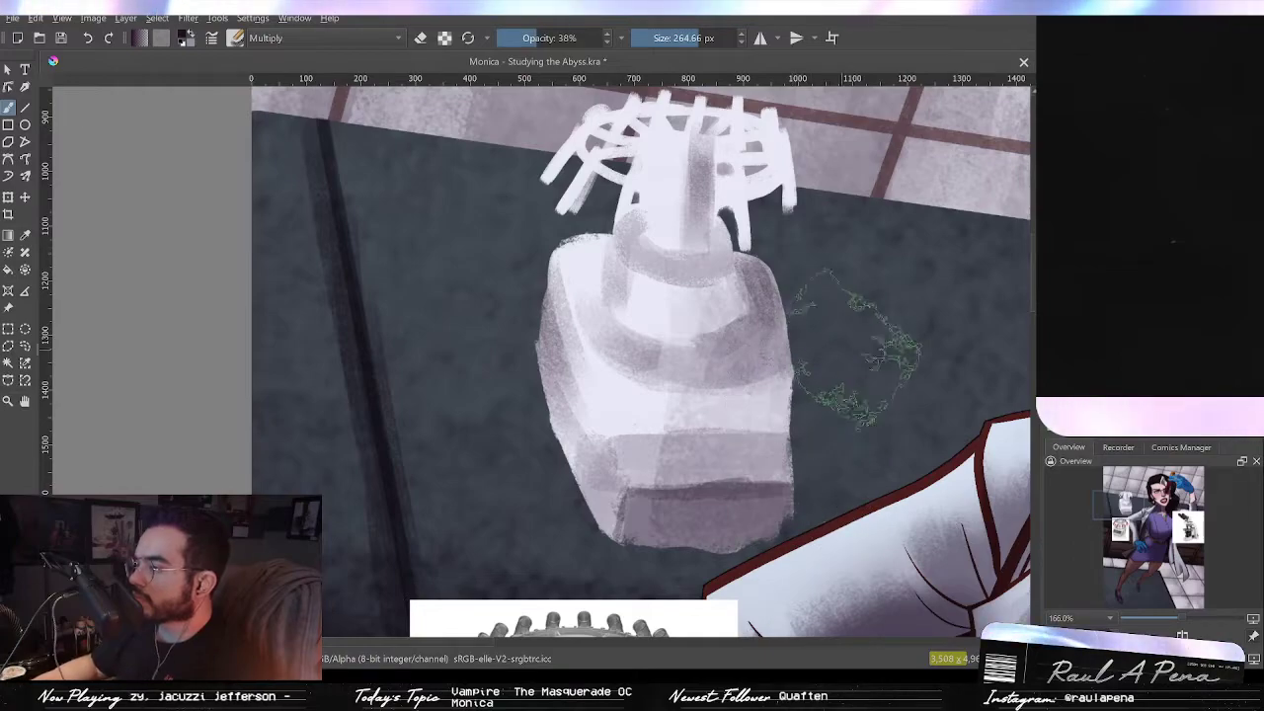
pyautogui.hotkey('ctrl', 'z')
pyautogui.moveTo(836, 237)
pyautogui.keyDown('ctrl'); pyautogui.mouseDown()
pyautogui.moveTo(840, 311)
pyautogui.moveTo(824, 303)
pyautogui.moveTo(822, 274)
pyautogui.mouseUp(); pyautogui.keyUp('ctrl')
pyautogui.keyDown('ctrl'); pyautogui.moveTo(853, 231); pyautogui.dragTo(850, 280); pyautogui.keyUp('ctrl')
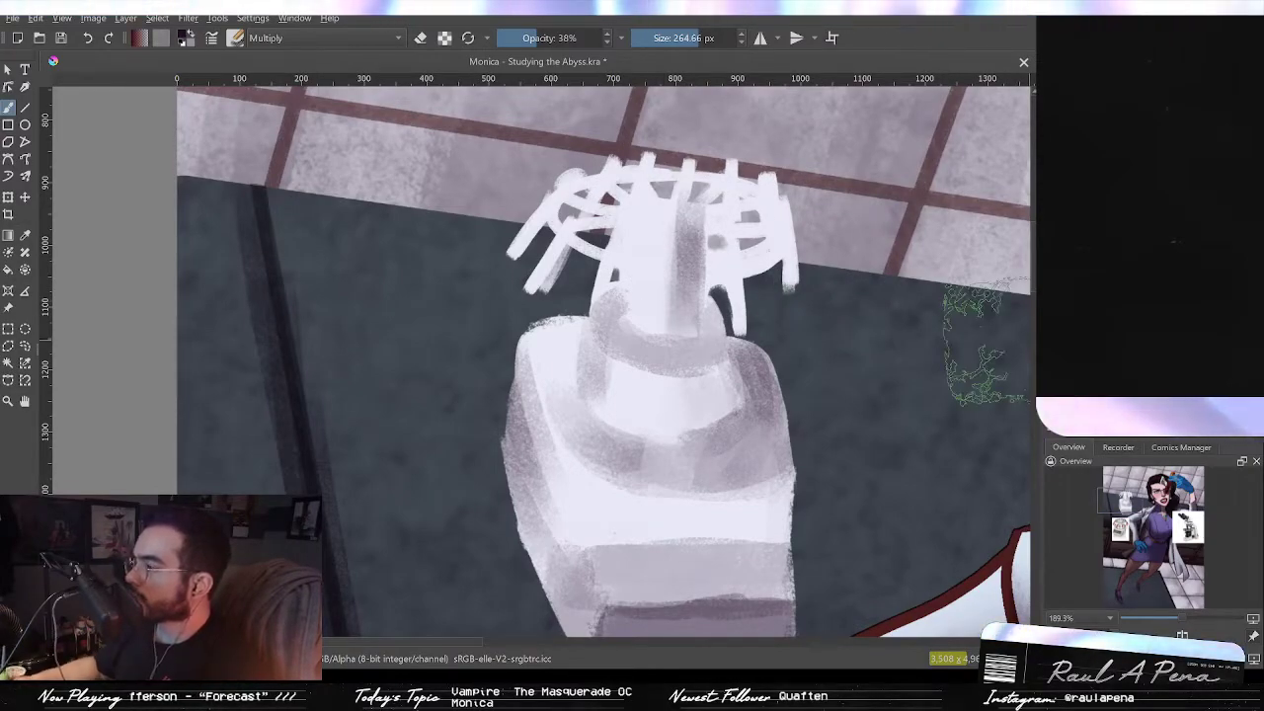
# Step: Pick the dark red from the floor grout and paint the first test tubes on the rotor's left arms at 86% opacity
pyautogui.moveTo(673, 298)
pyautogui.keyDown('shift'); pyautogui.mouseDown()
pyautogui.moveTo(543, 300)
pyautogui.moveTo(557, 299)
pyautogui.mouseUp(); pyautogui.keyUp('shift')
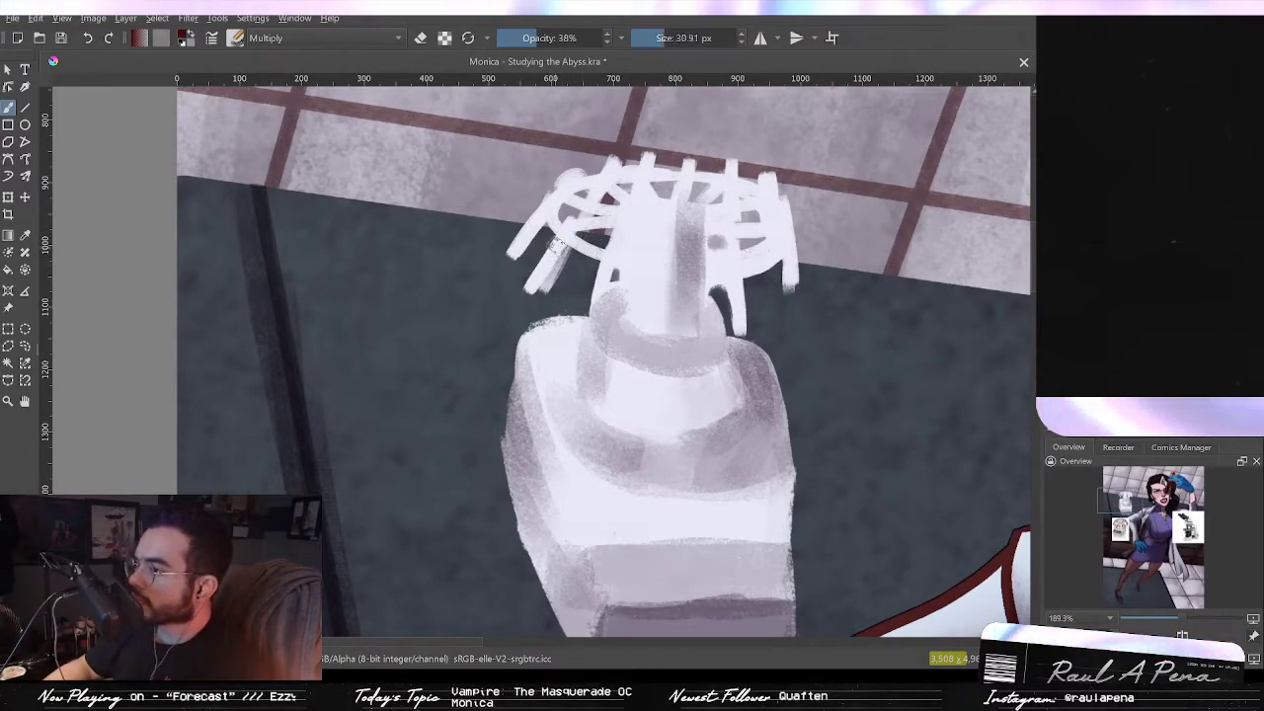
pyautogui.moveTo(564, 244); pyautogui.dragTo(534, 287)
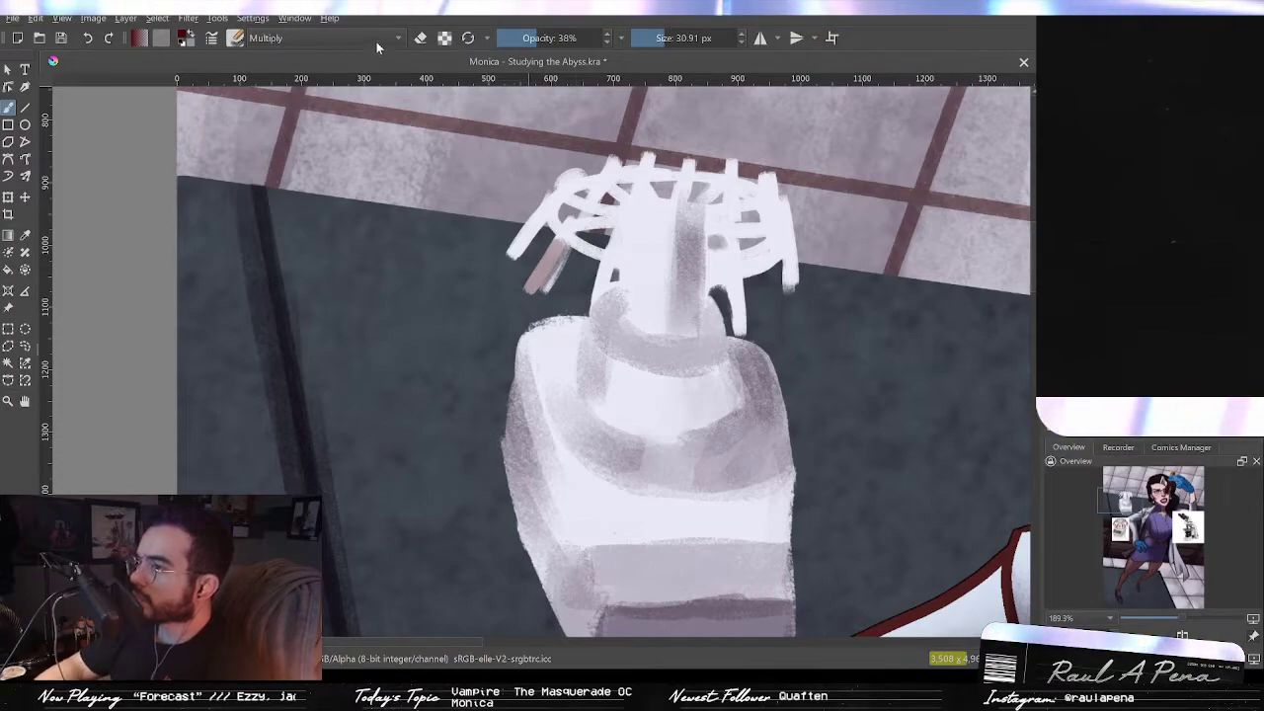
pyautogui.click(356, 163)
pyautogui.moveTo(542, 32); pyautogui.dragTo(588, 36)
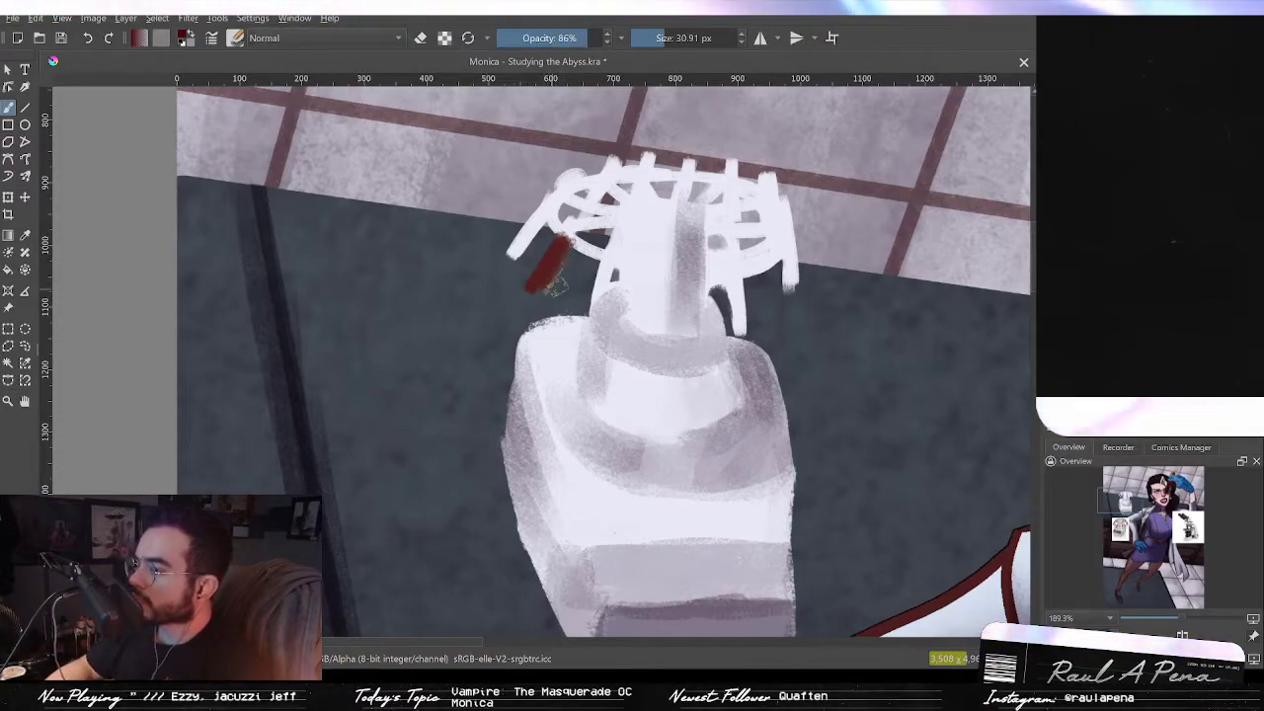
pyautogui.moveTo(534, 231); pyautogui.dragTo(512, 253)
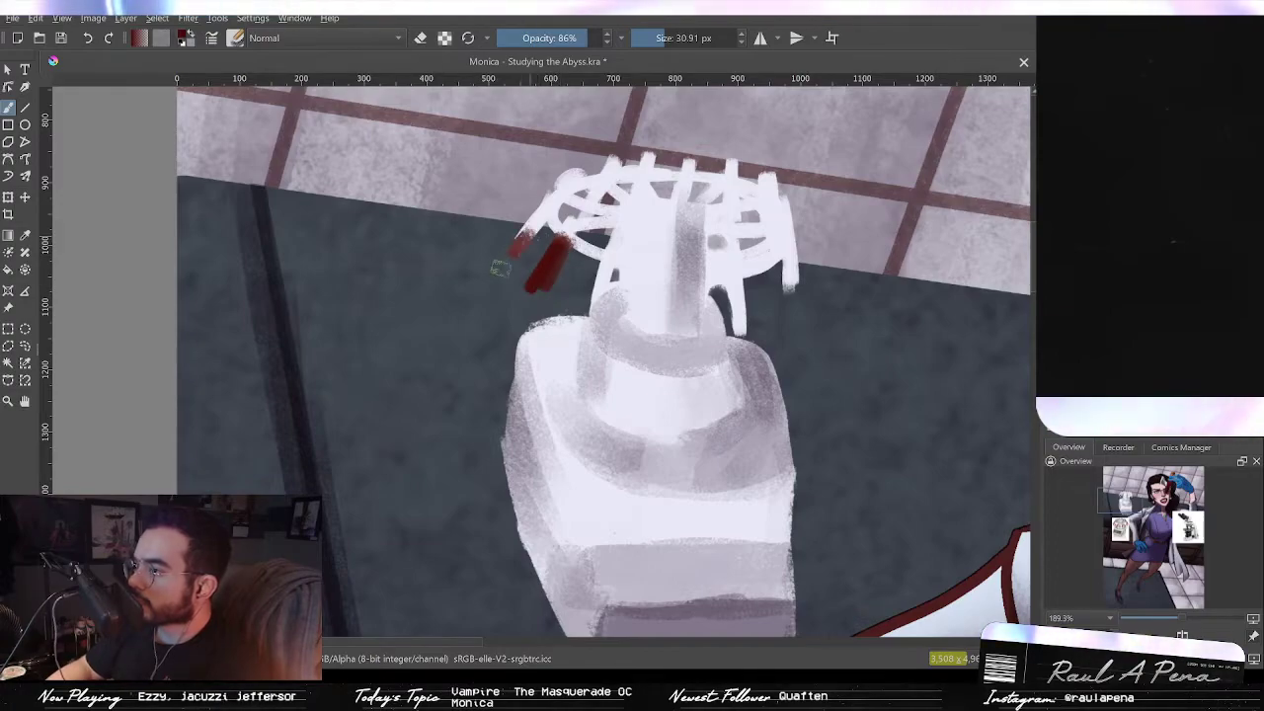
pyautogui.moveTo(600, 186)
pyautogui.mouseDown()
pyautogui.moveTo(604, 218)
pyautogui.moveTo(578, 215)
pyautogui.mouseUp()
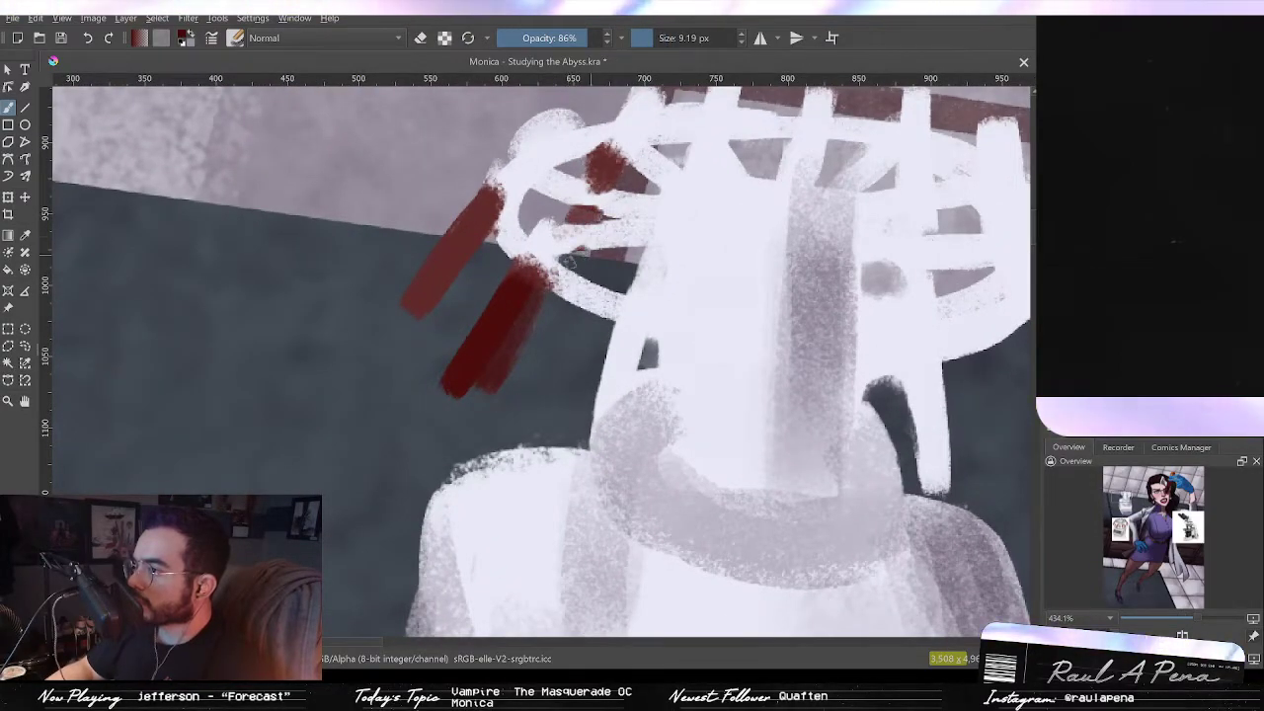
# Step: Add red tube tops inside the rotor ring with the small brush, undoing stray strokes
pyautogui.moveTo(642, 156); pyautogui.dragTo(620, 234)
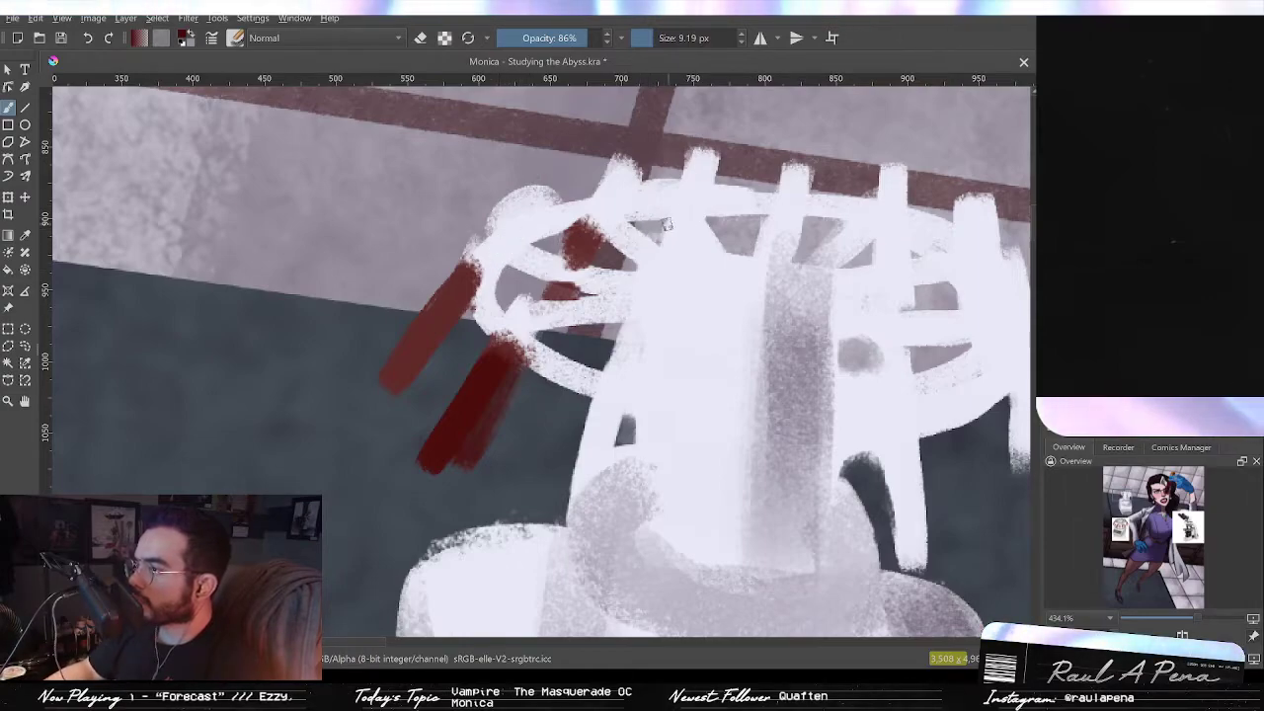
pyautogui.hotkey('ctrl', 'z')
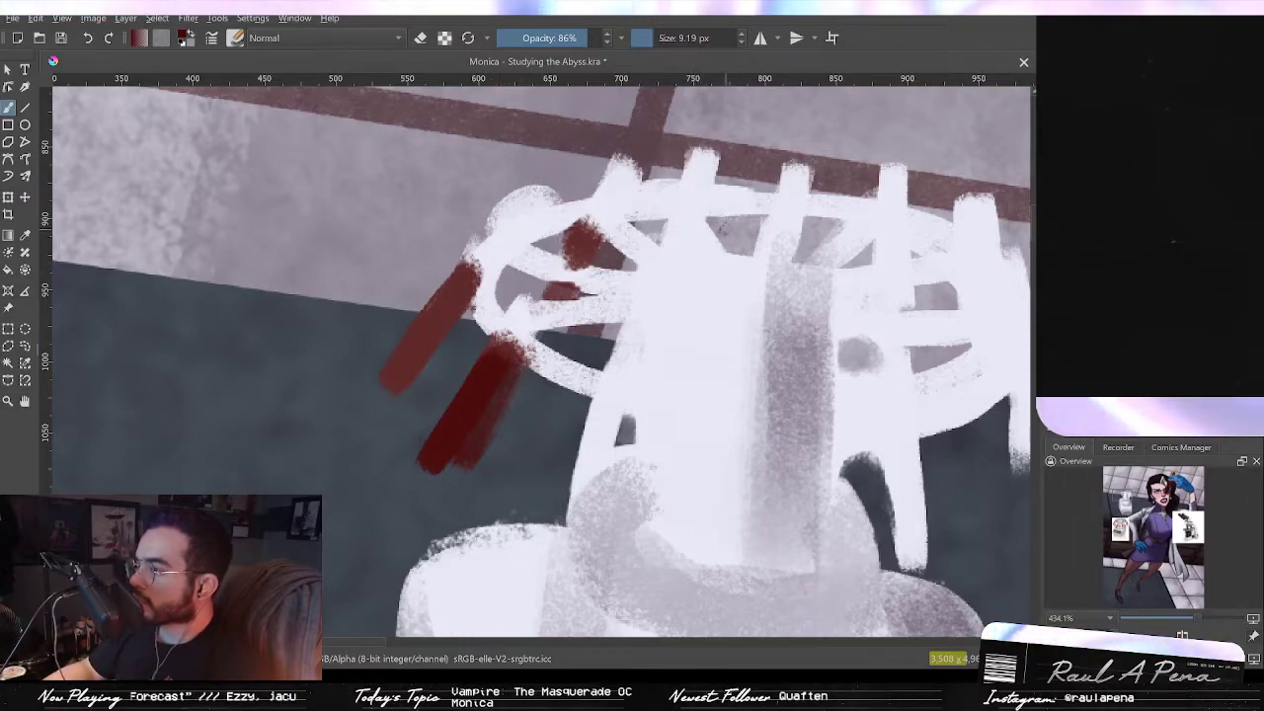
pyautogui.moveTo(722, 225); pyautogui.dragTo(657, 219)
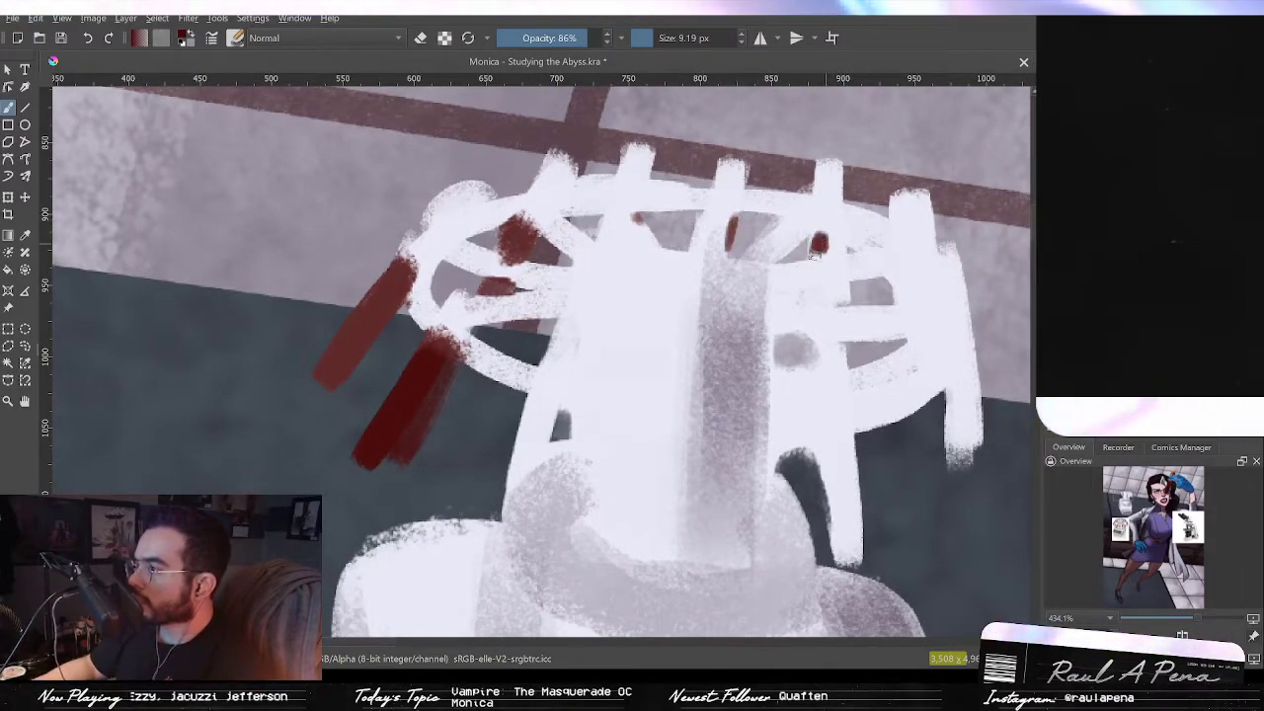
pyautogui.moveTo(825, 241)
pyautogui.mouseDown()
pyautogui.moveTo(835, 247)
pyautogui.moveTo(776, 221)
pyautogui.mouseUp()
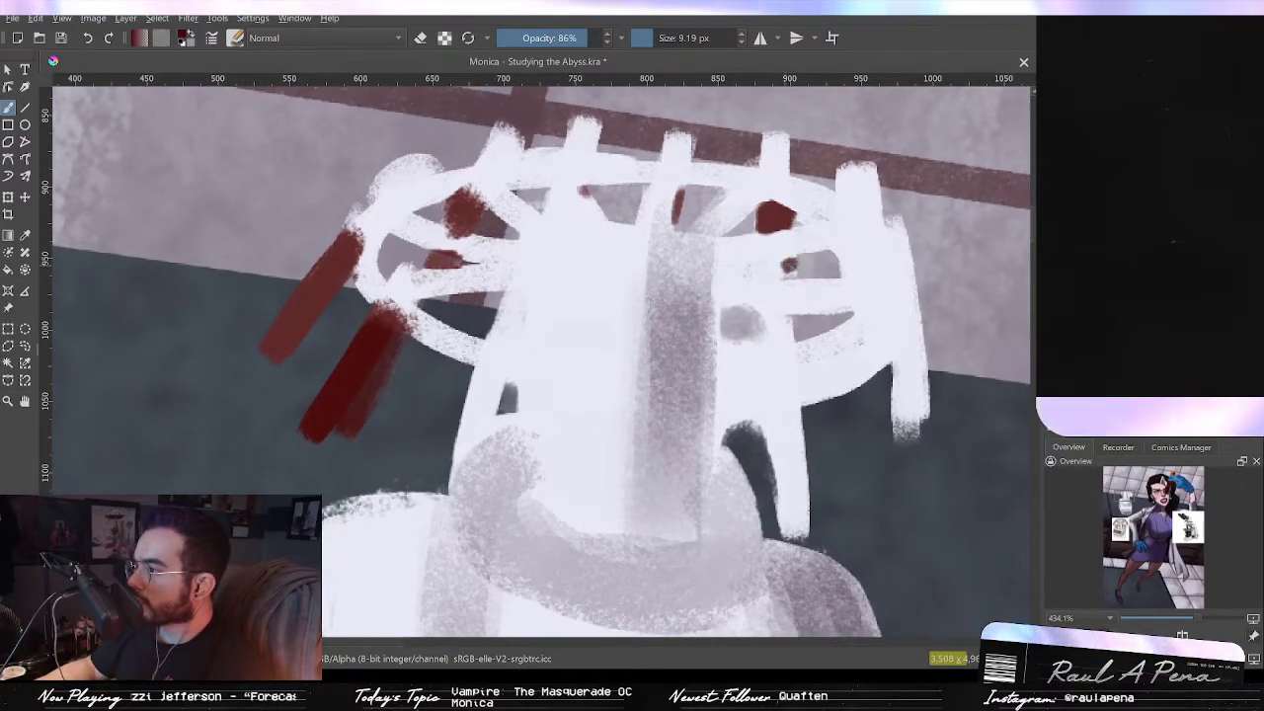
pyautogui.moveTo(782, 393)
pyautogui.mouseDown()
pyautogui.moveTo(782, 436)
pyautogui.moveTo(792, 439)
pyautogui.moveTo(783, 402)
pyautogui.moveTo(807, 512)
pyautogui.moveTo(780, 436)
pyautogui.moveTo(803, 535)
pyautogui.moveTo(794, 488)
pyautogui.moveTo(790, 524)
pyautogui.moveTo(800, 513)
pyautogui.moveTo(795, 503)
pyautogui.moveTo(786, 533)
pyautogui.moveTo(792, 422)
pyautogui.moveTo(804, 503)
pyautogui.moveTo(792, 399)
pyautogui.moveTo(777, 408)
pyautogui.moveTo(780, 455)
pyautogui.moveTo(780, 422)
pyautogui.mouseUp()
pyautogui.hotkey('ctrl', 'z')
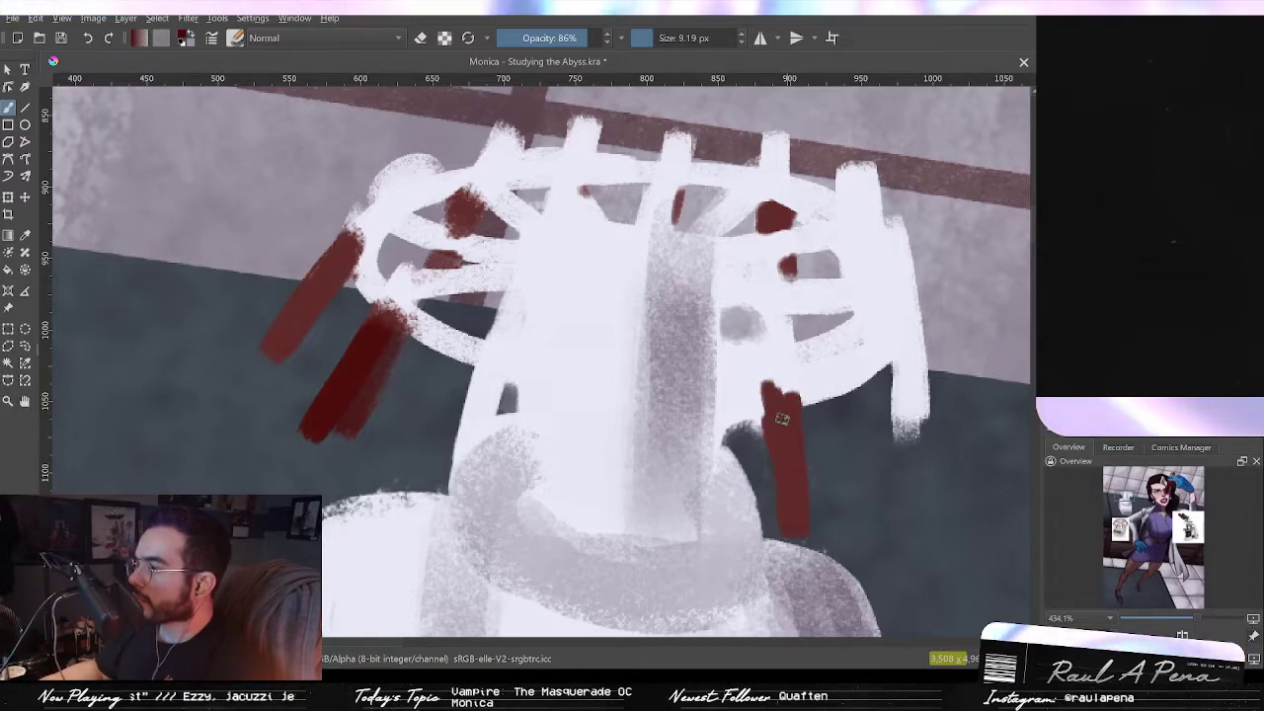
# Step: Paint red test tubes hanging below the rotor's front arms, undoing one stray stroke
pyautogui.moveTo(491, 409)
pyautogui.mouseDown()
pyautogui.moveTo(501, 367)
pyautogui.moveTo(466, 472)
pyautogui.moveTo(486, 373)
pyautogui.moveTo(476, 391)
pyautogui.mouseUp()
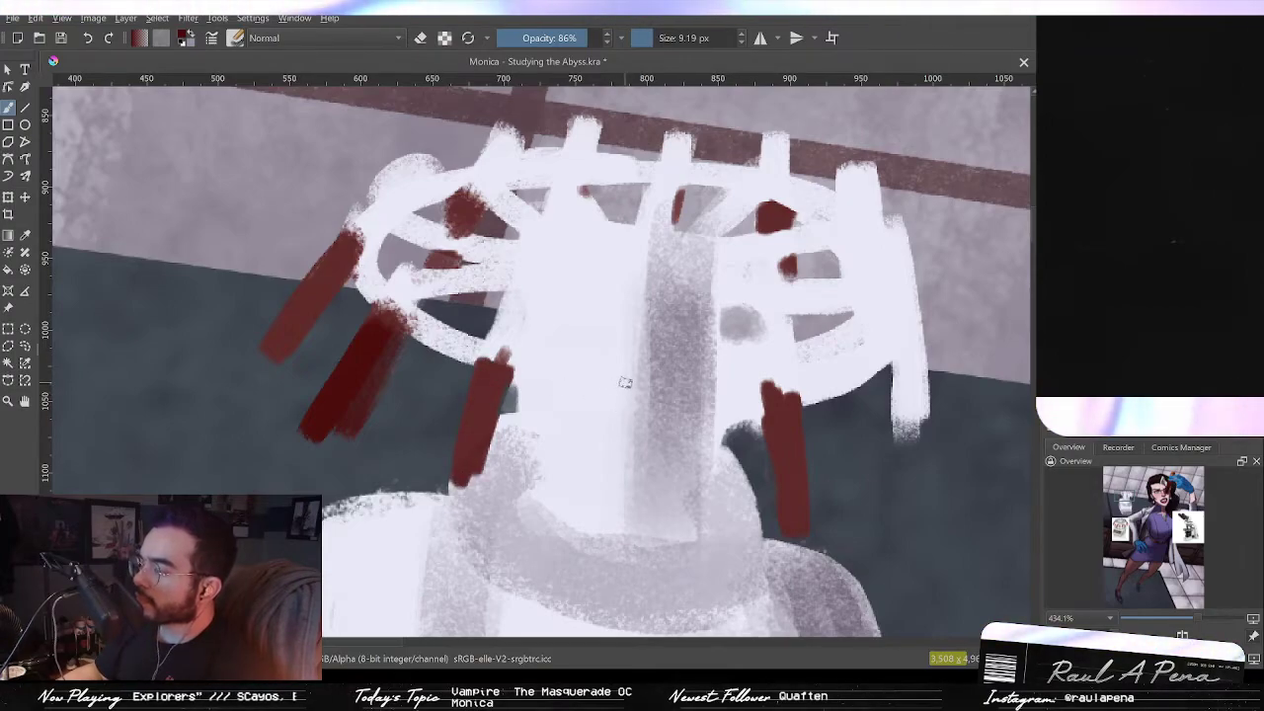
pyautogui.scroll(-1, 625, 382)
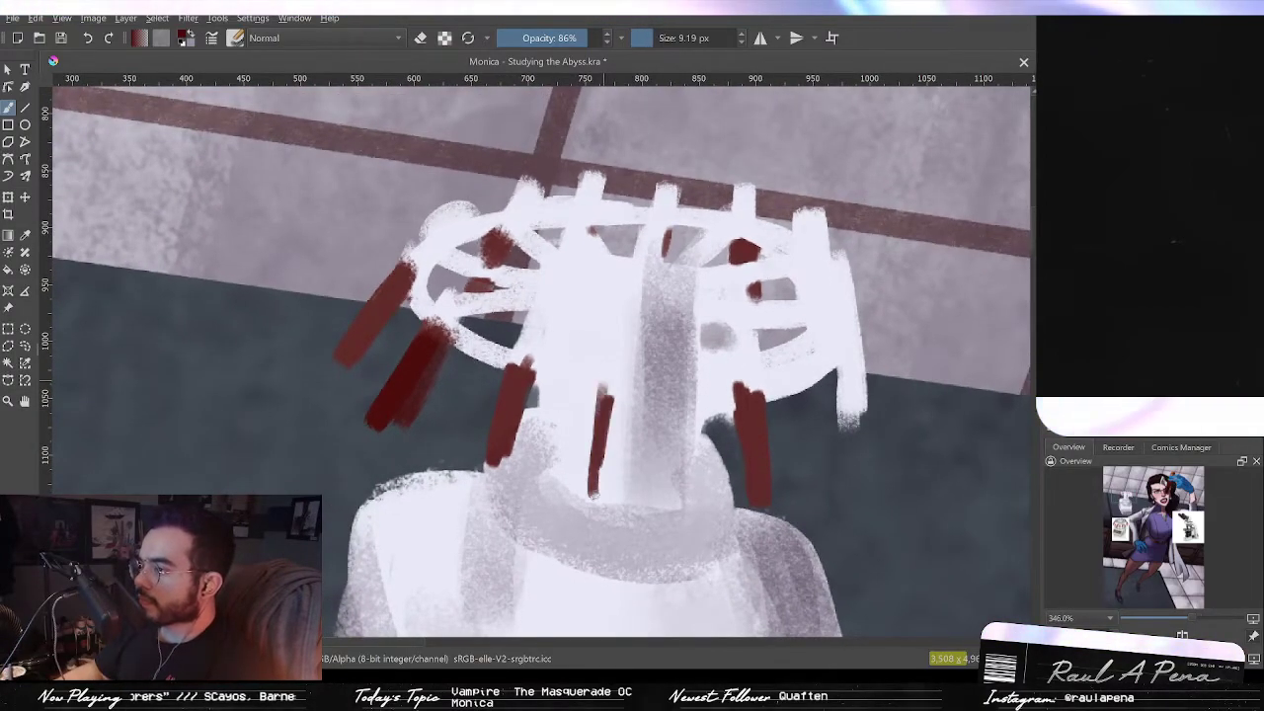
pyautogui.moveTo(606, 495); pyautogui.dragTo(614, 502)
pyautogui.hotkey('ctrl', 'z')
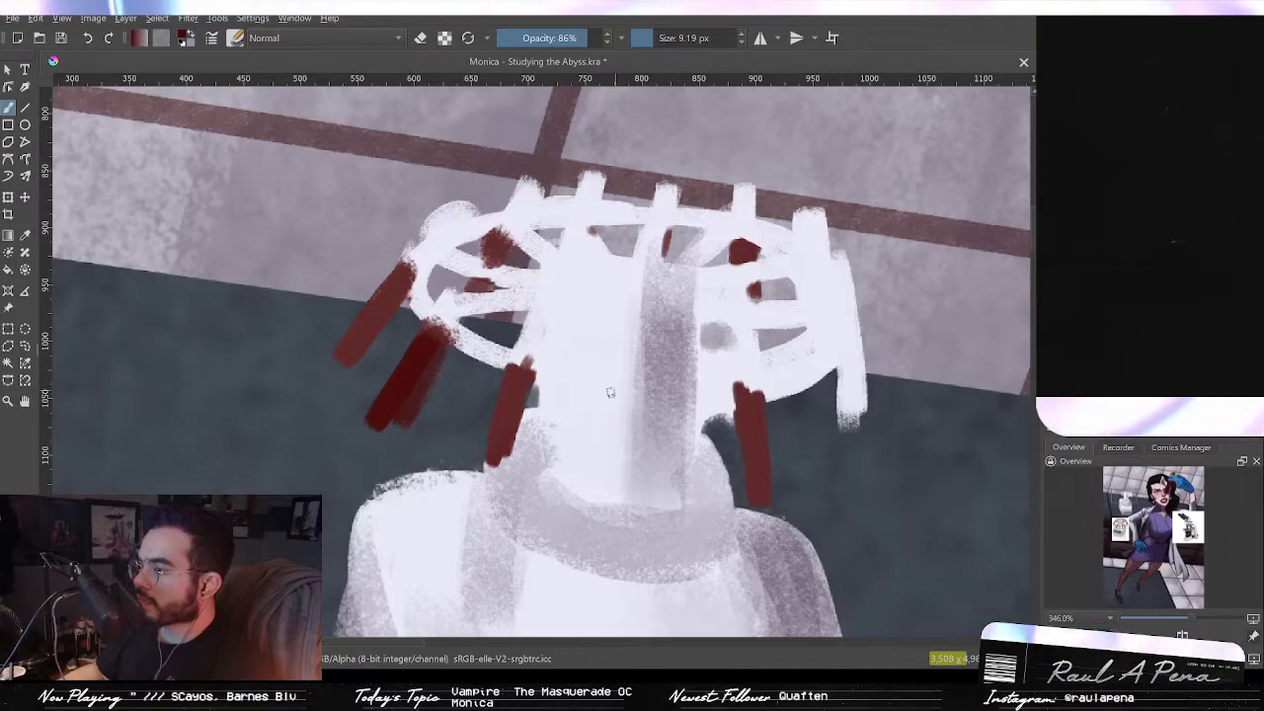
pyautogui.moveTo(620, 389); pyautogui.dragTo(621, 517)
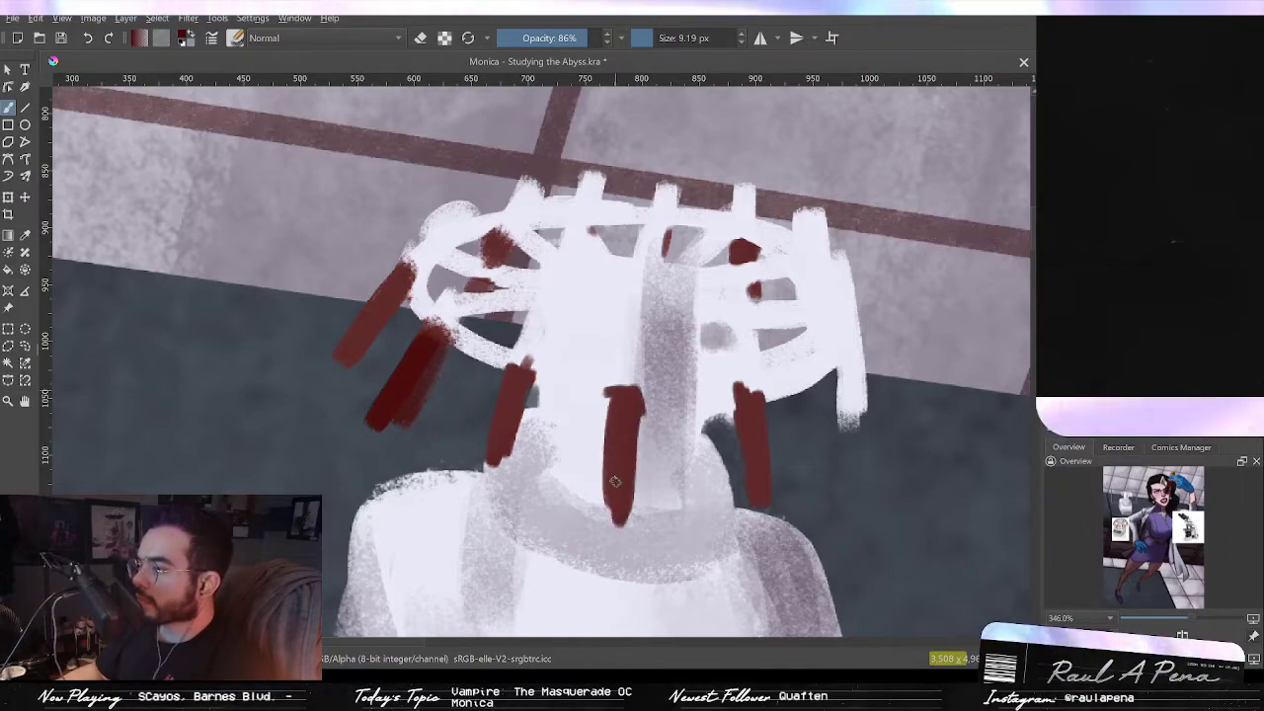
# Step: Paint a red test tube hanging from the rotor's right edge
pyautogui.moveTo(847, 314); pyautogui.dragTo(855, 391)
pyautogui.moveTo(849, 314); pyautogui.dragTo(857, 393)
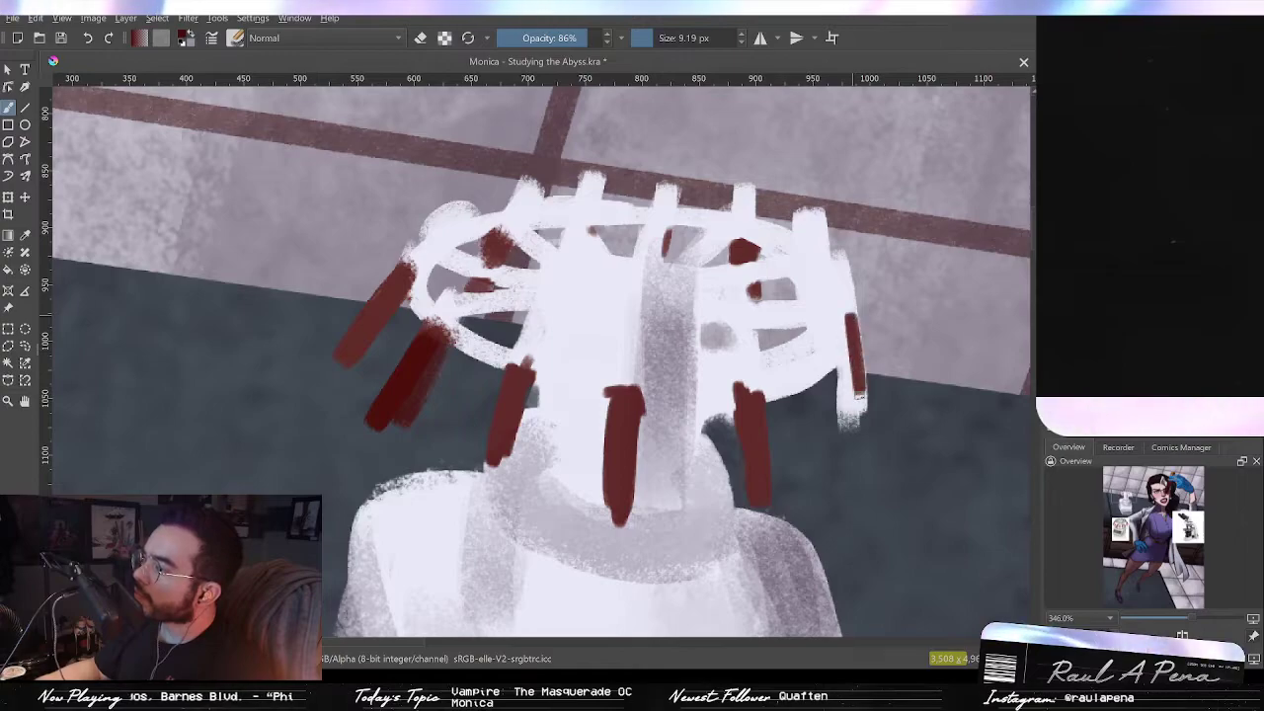
pyautogui.moveTo(854, 330)
pyautogui.mouseDown()
pyautogui.moveTo(860, 383)
pyautogui.moveTo(851, 322)
pyautogui.moveTo(843, 423)
pyautogui.mouseUp()
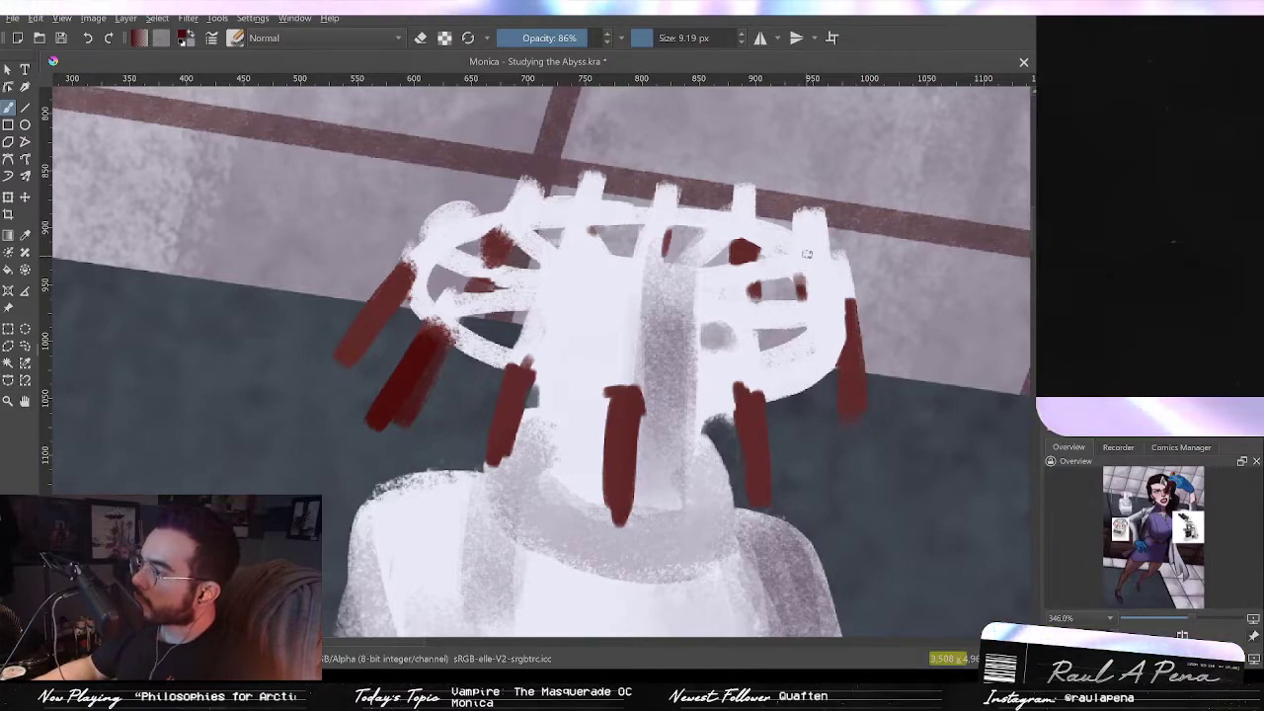
# Step: Paint lavender caps on top of the front test tubes, checking the reference and undoing one stray cap
pyautogui.moveTo(634, 200); pyautogui.dragTo(666, 188)
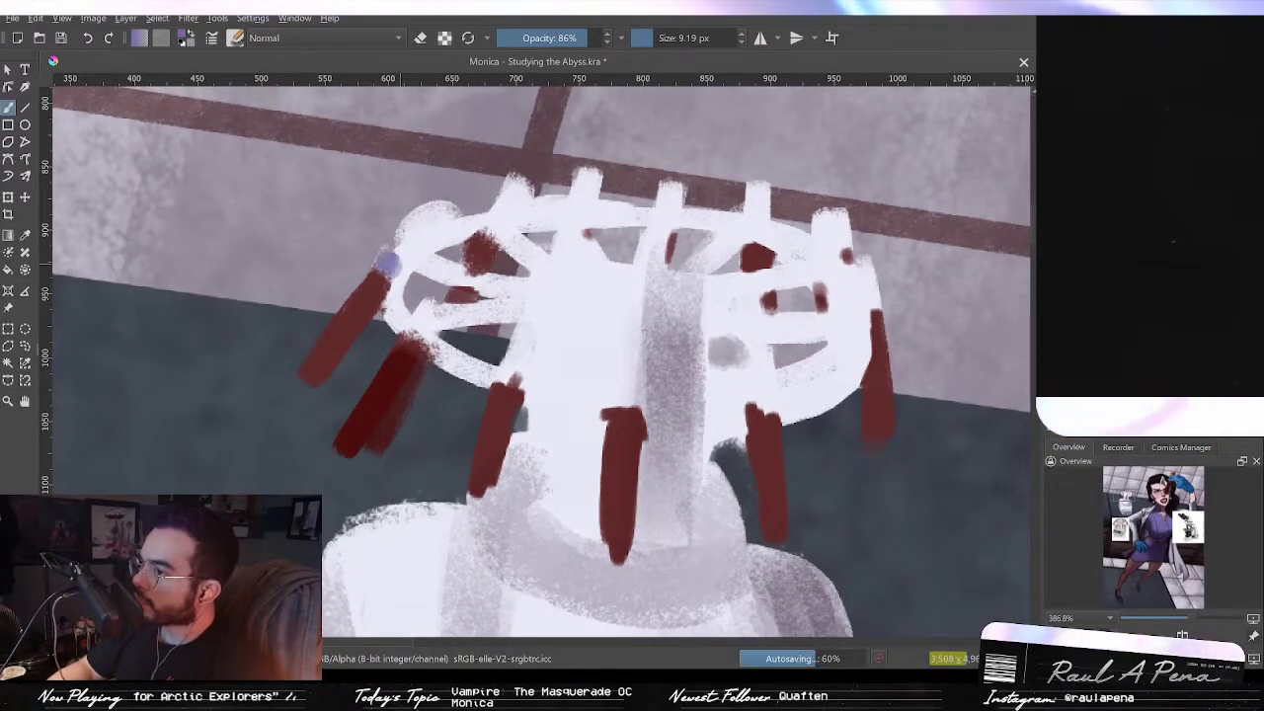
pyautogui.moveTo(425, 263)
pyautogui.mouseDown()
pyautogui.moveTo(408, 366)
pyautogui.moveTo(473, 242)
pyautogui.moveTo(511, 123)
pyautogui.mouseUp()
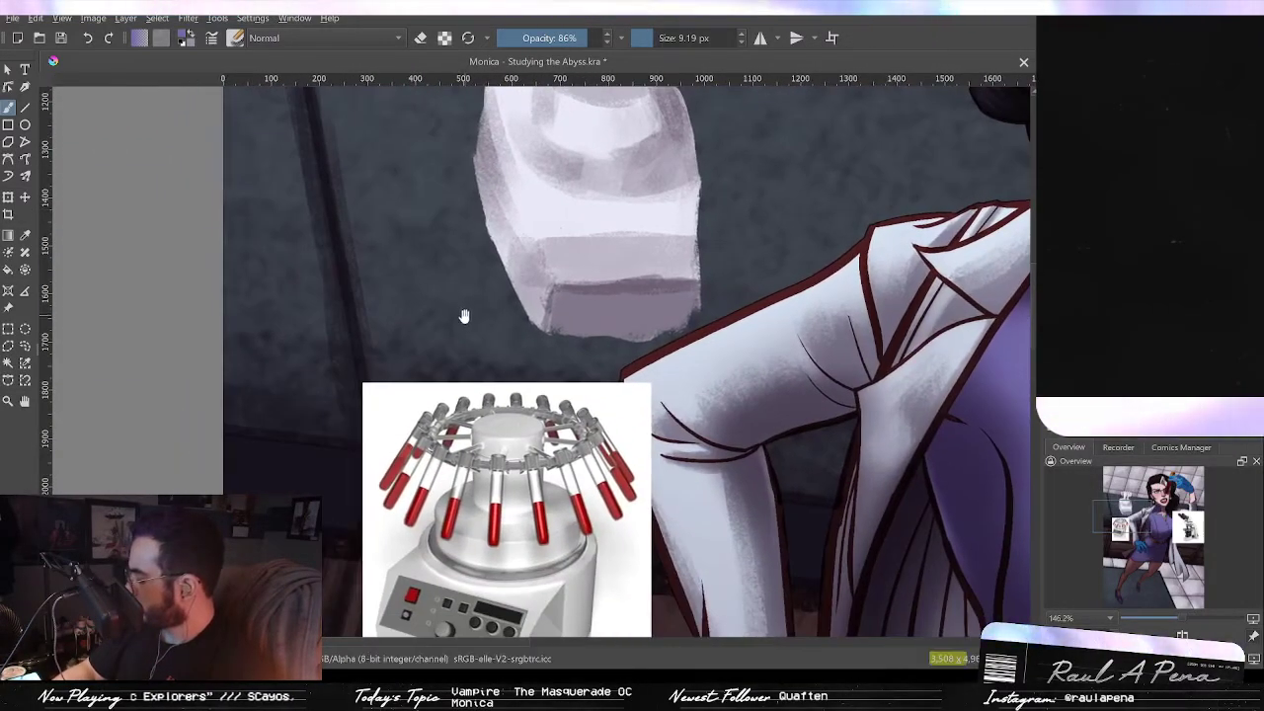
pyautogui.moveTo(474, 330); pyautogui.dragTo(494, 289)
pyautogui.moveTo(577, 204)
pyautogui.mouseDown()
pyautogui.moveTo(540, 396)
pyautogui.moveTo(535, 543)
pyautogui.mouseUp()
pyautogui.moveTo(541, 355); pyautogui.dragTo(568, 624)
pyautogui.moveTo(608, 373); pyautogui.dragTo(627, 519)
pyautogui.moveTo(605, 439)
pyautogui.mouseDown()
pyautogui.moveTo(570, 294)
pyautogui.moveTo(539, 277)
pyautogui.moveTo(564, 281)
pyautogui.mouseUp()
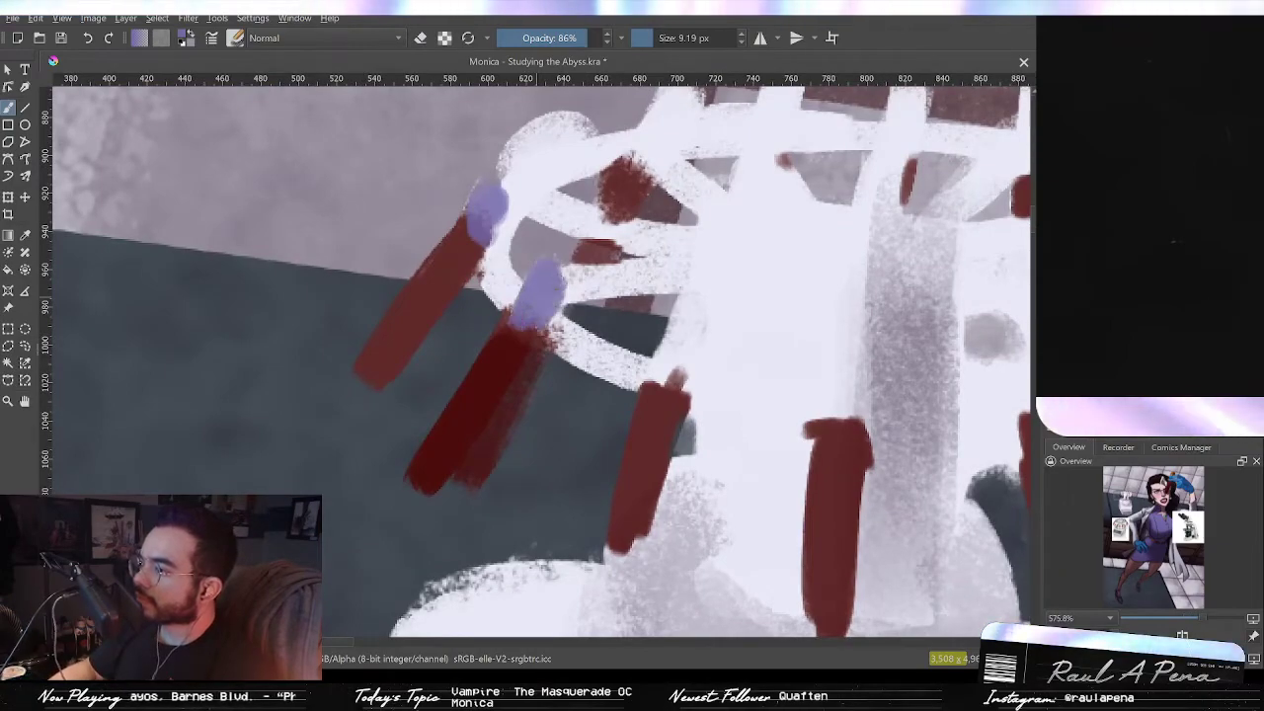
pyautogui.moveTo(671, 379); pyautogui.dragTo(676, 338)
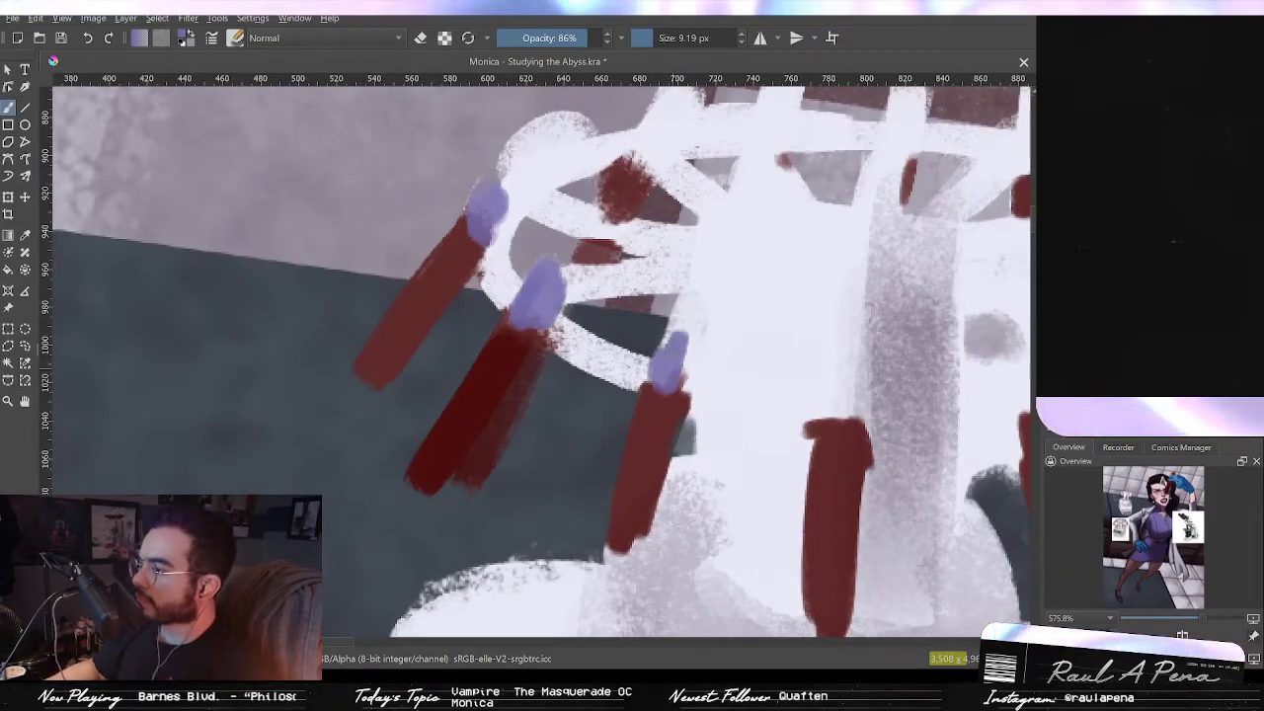
pyautogui.hotkey('ctrl', 'z')
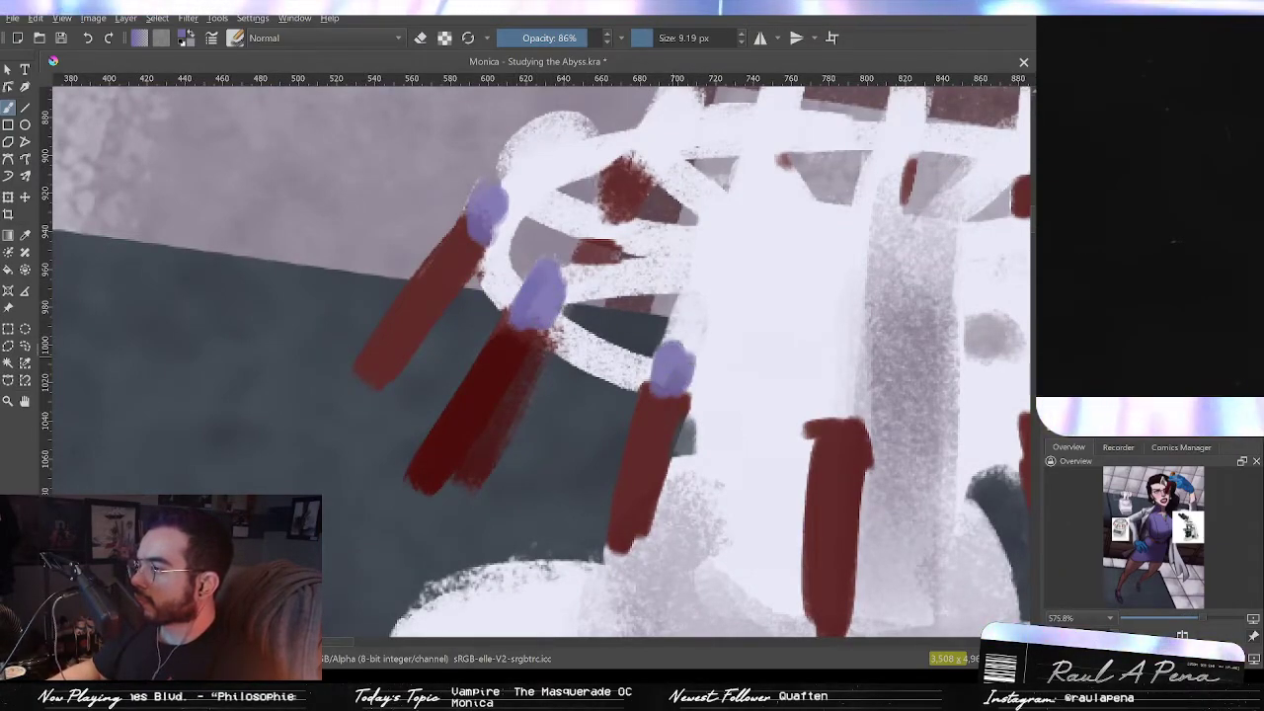
pyautogui.moveTo(669, 383); pyautogui.dragTo(668, 350)
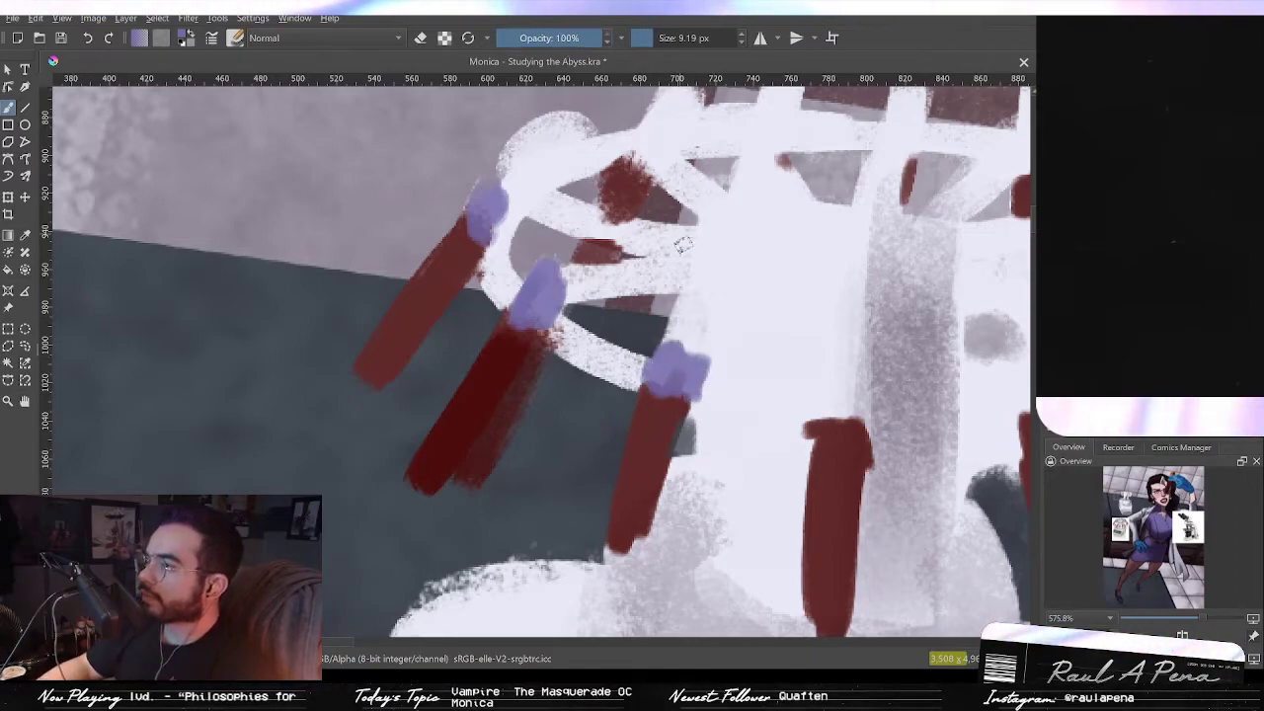
pyautogui.moveTo(843, 388); pyautogui.dragTo(787, 348)
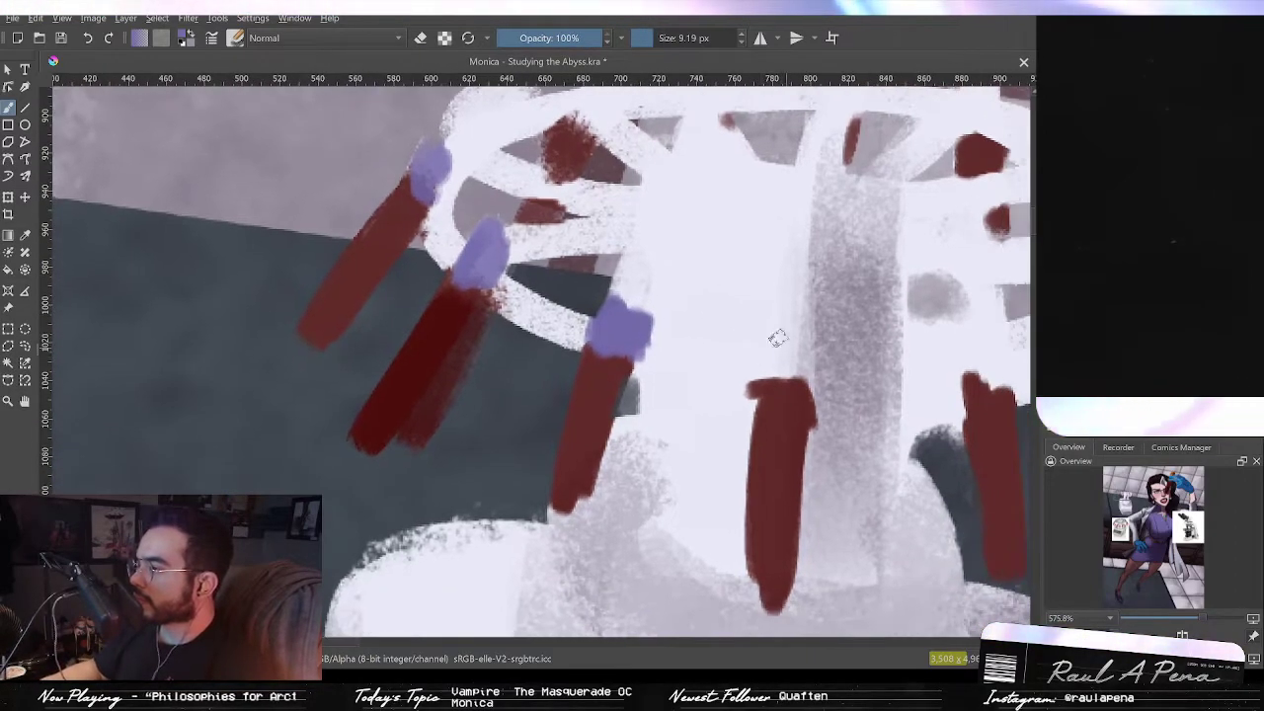
pyautogui.scroll(-4, 786, 348)
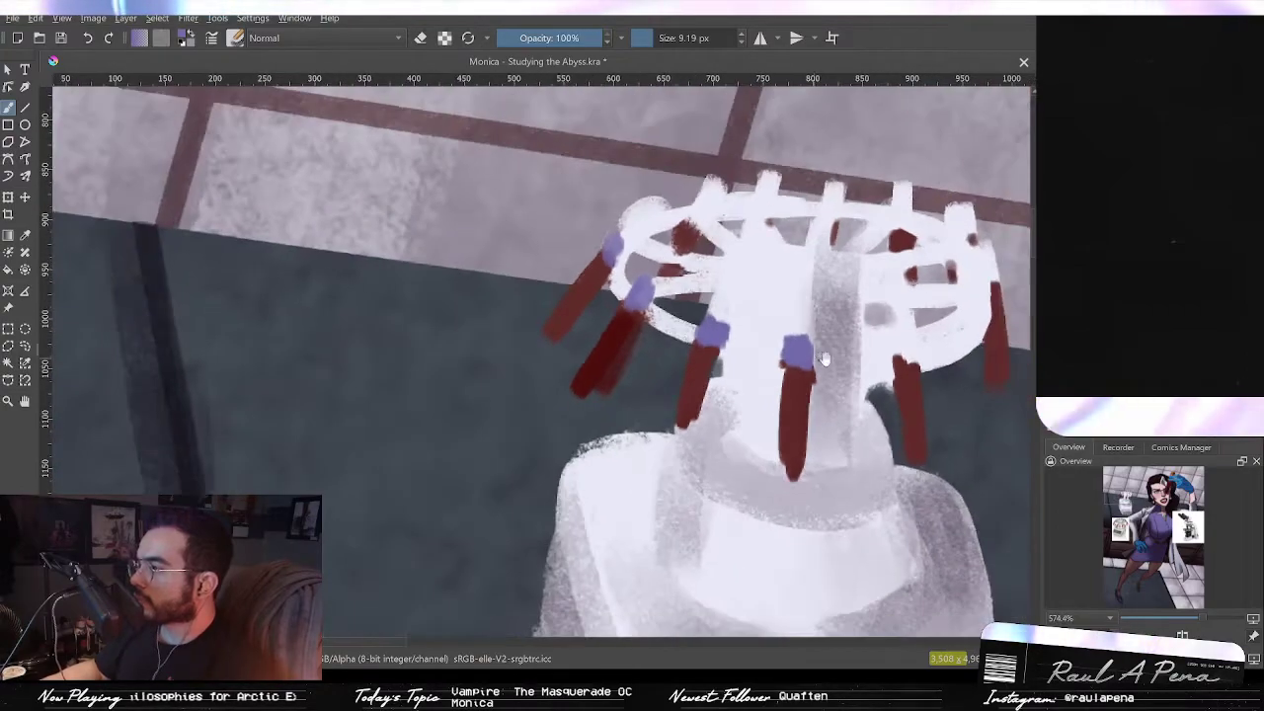
pyautogui.moveTo(846, 351); pyautogui.dragTo(863, 377)
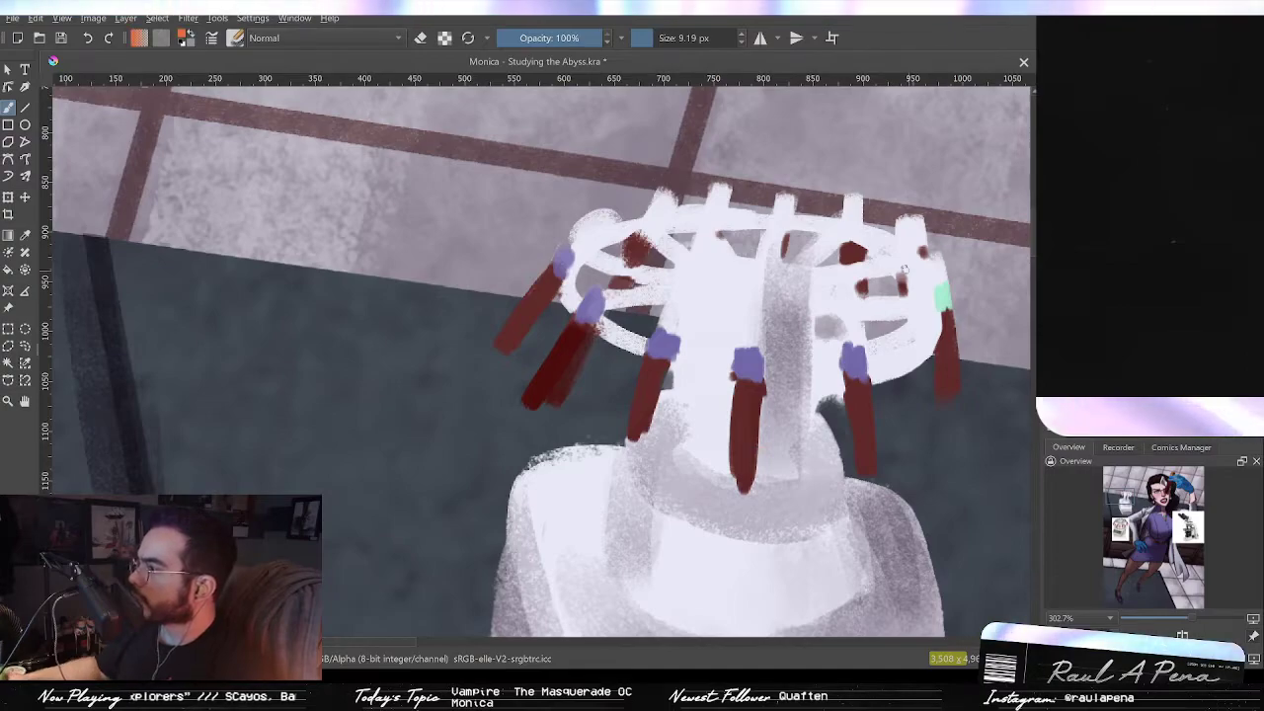
# Step: Add orange and mint-green caps to the tubes on the rotor's back edge and deepen the left tubes' red
pyautogui.moveTo(907, 230); pyautogui.dragTo(917, 239)
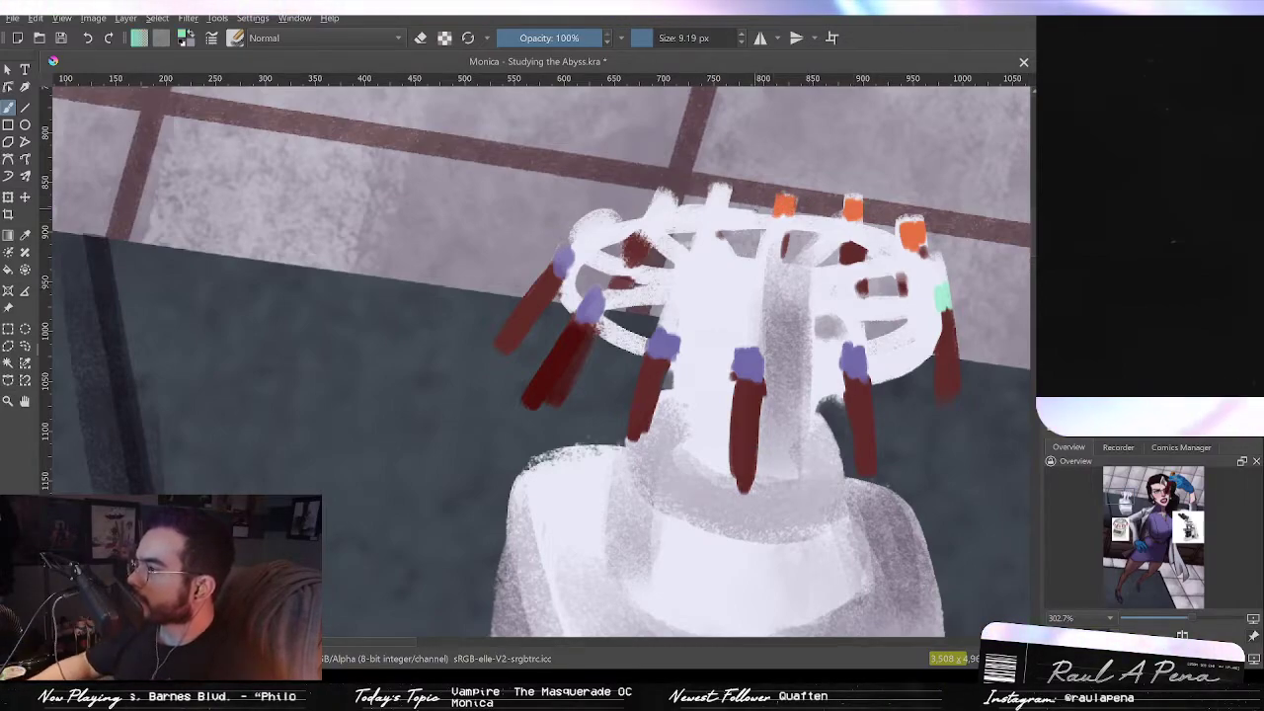
pyautogui.moveTo(722, 197); pyautogui.dragTo(718, 195)
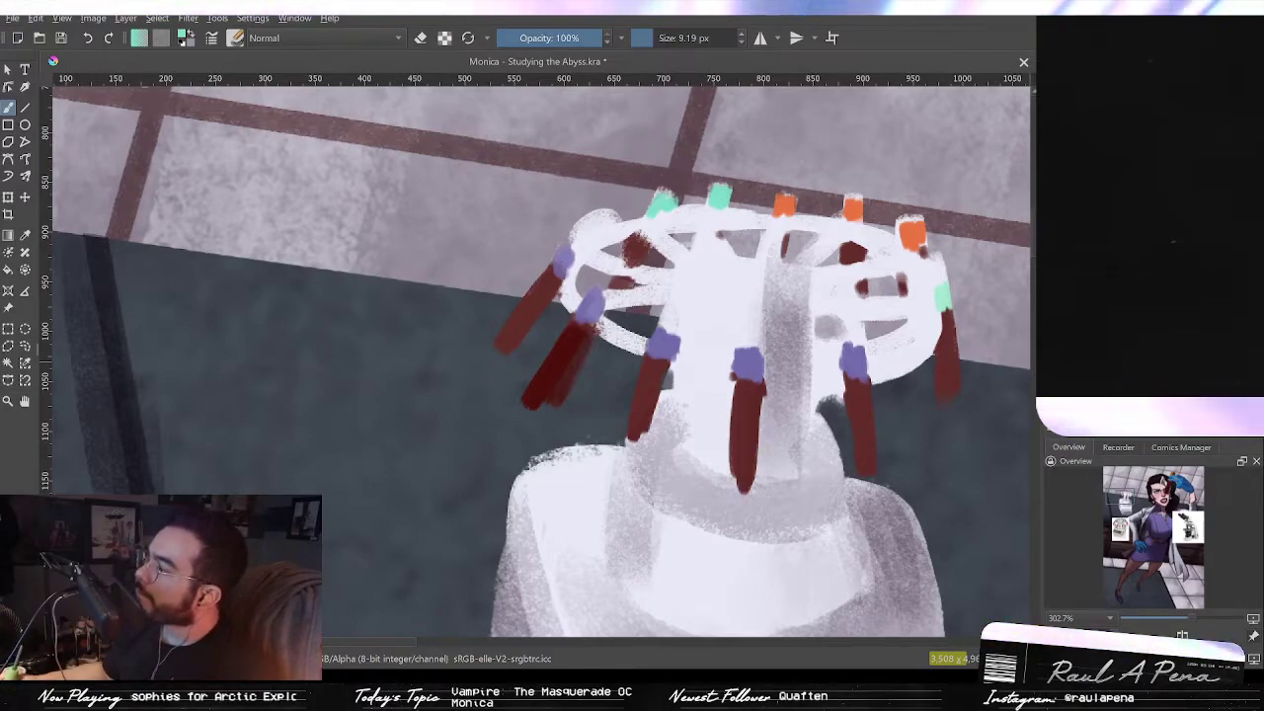
pyautogui.keyDown('ctrl'); pyautogui.click(913, 235); pyautogui.keyUp('ctrl')
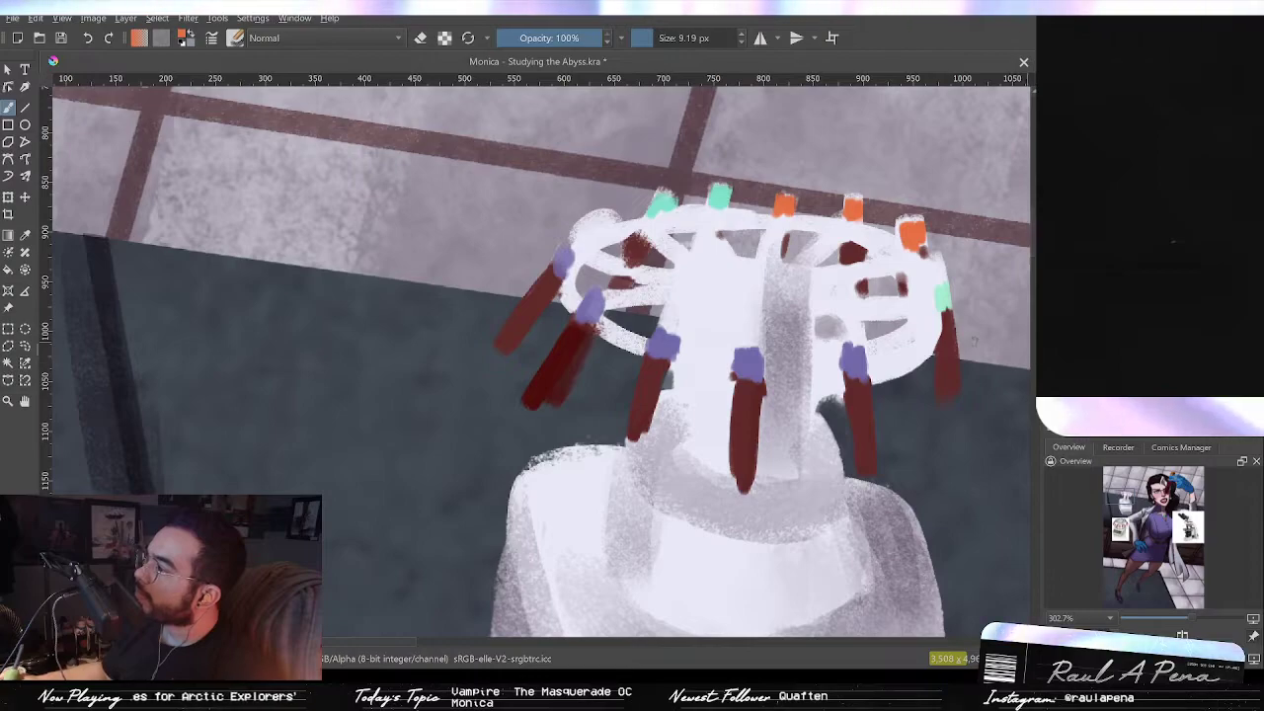
pyautogui.moveTo(596, 216); pyautogui.dragTo(584, 226)
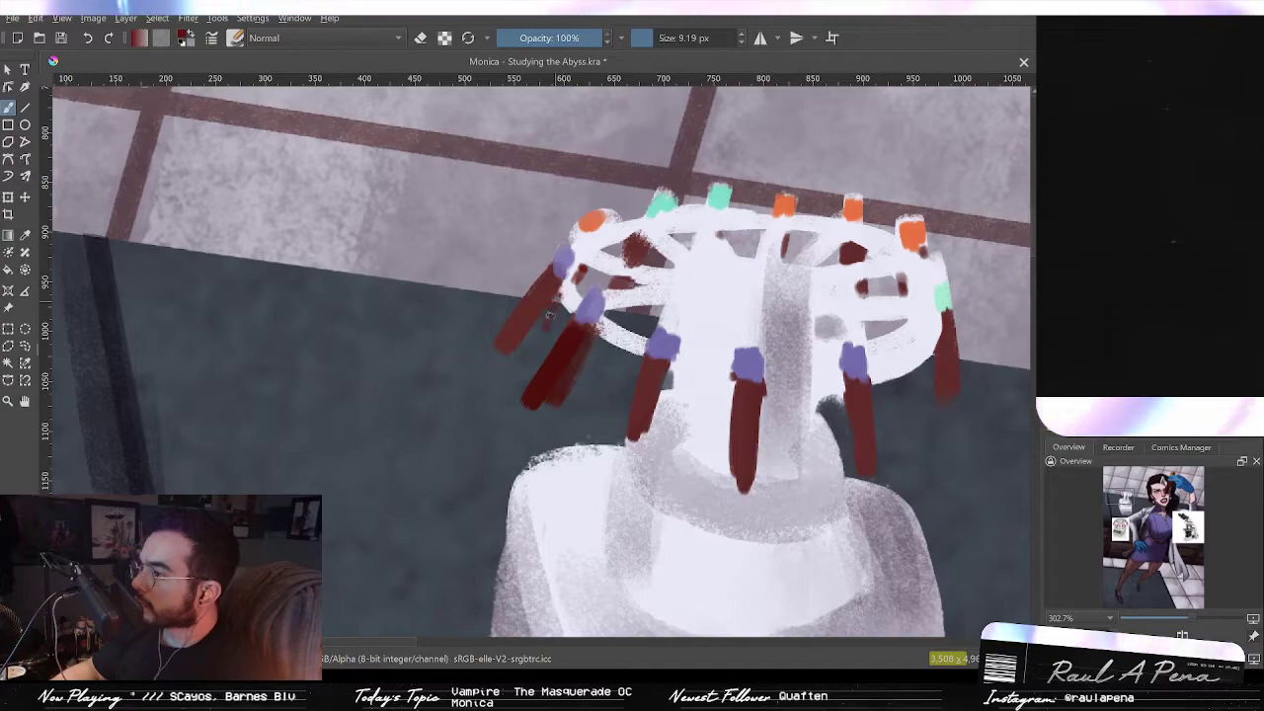
pyautogui.moveTo(556, 293); pyautogui.dragTo(539, 336)
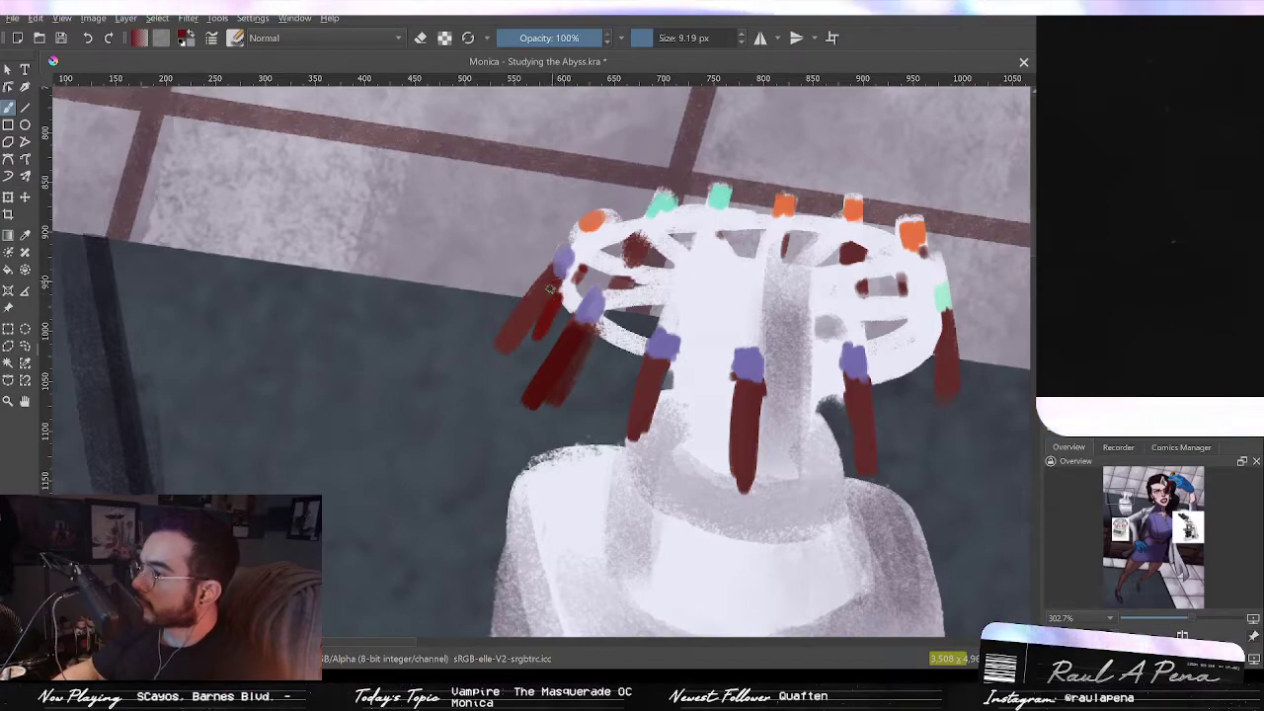
pyautogui.moveTo(545, 284); pyautogui.dragTo(508, 342)
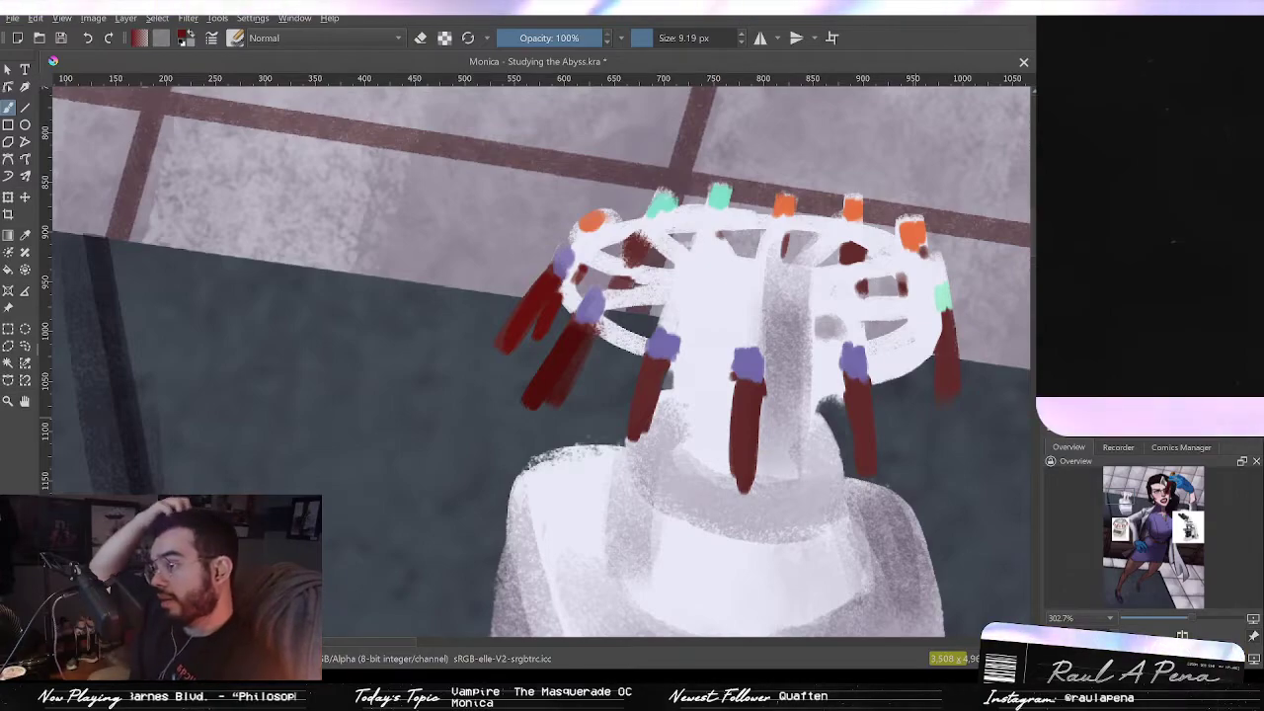
# Step: Paint a dark blue-gray ring where the rotor column meets the centrifuge body, undoing one stray stroke
pyautogui.moveTo(768, 342); pyautogui.dragTo(657, 240)
pyautogui.moveTo(683, 435)
pyautogui.mouseDown()
pyautogui.moveTo(685, 404)
pyautogui.moveTo(687, 416)
pyautogui.mouseUp()
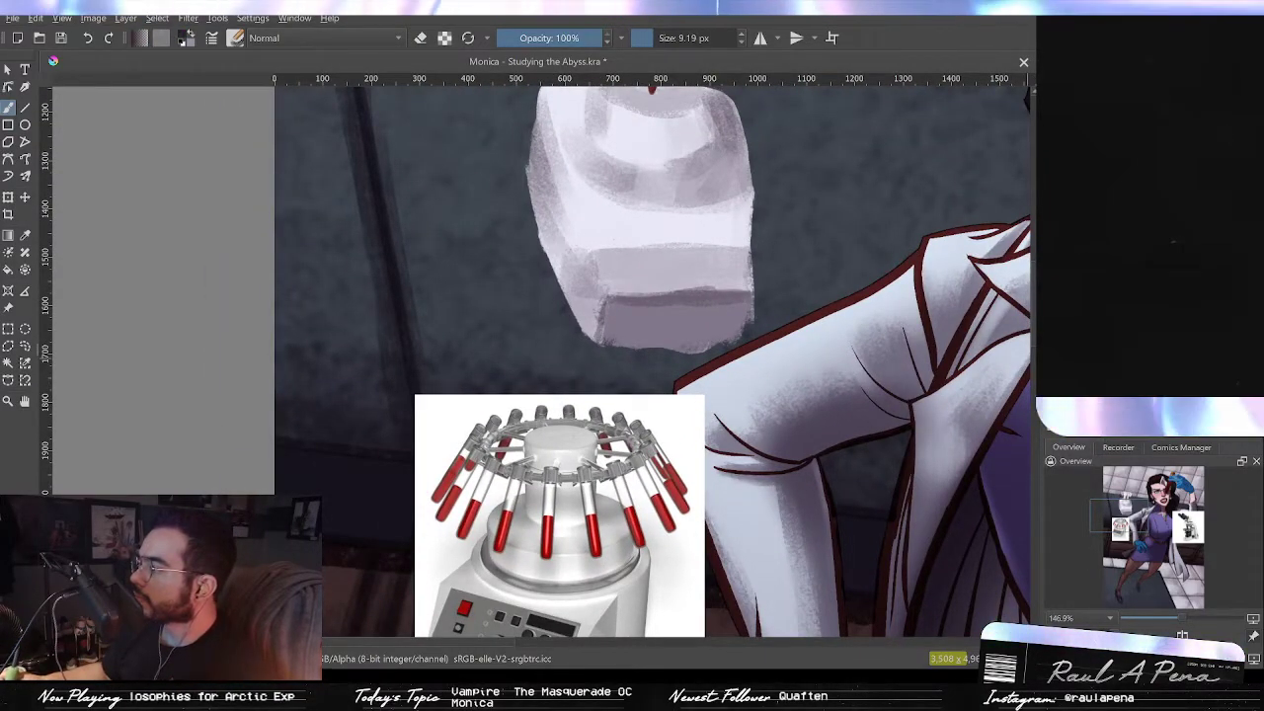
pyautogui.moveTo(645, 333); pyautogui.dragTo(677, 534)
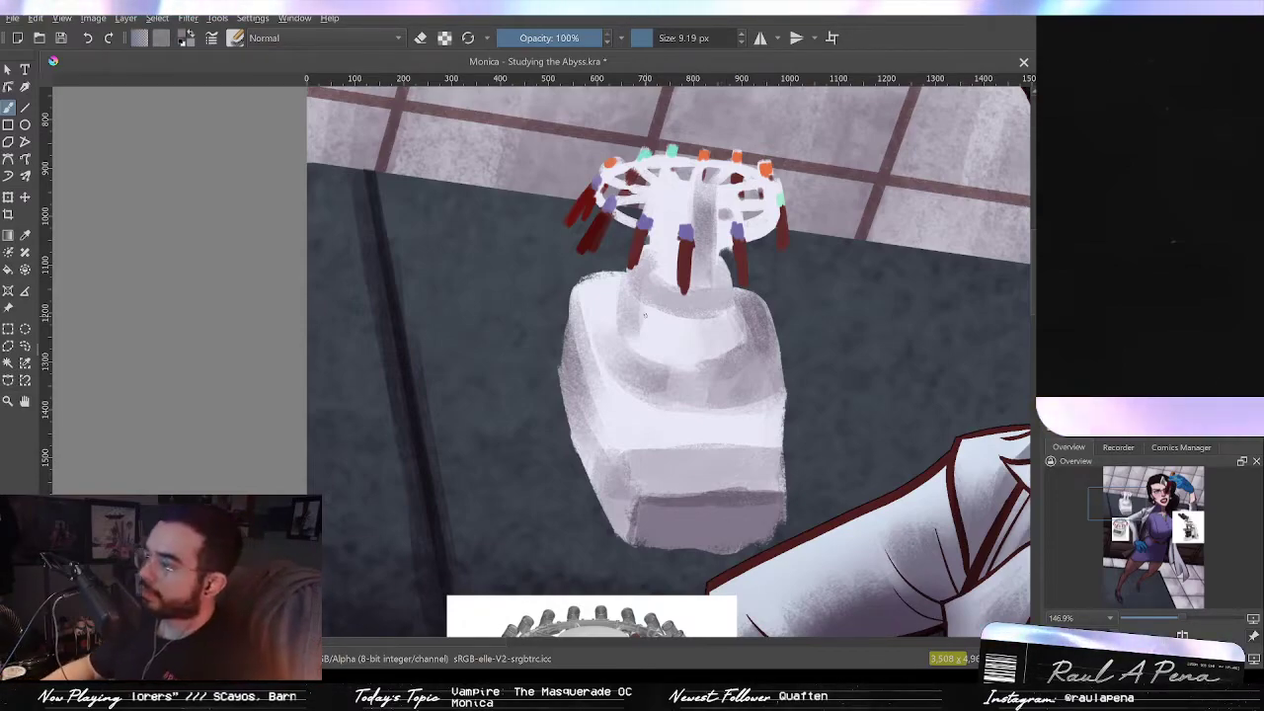
pyautogui.moveTo(618, 354)
pyautogui.mouseDown()
pyautogui.moveTo(649, 368)
pyautogui.moveTo(637, 484)
pyautogui.moveTo(649, 283)
pyautogui.moveTo(614, 234)
pyautogui.mouseUp()
pyautogui.hotkey('ctrl', 'z')
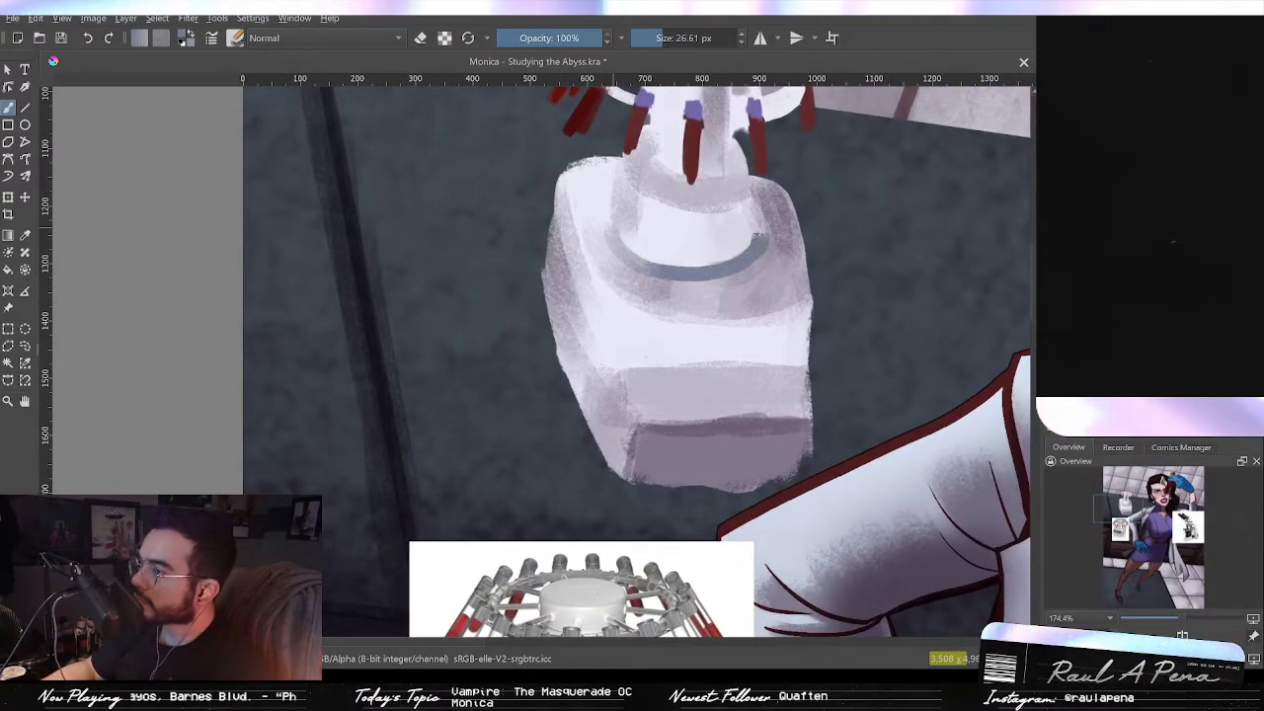
pyautogui.moveTo(759, 247); pyautogui.dragTo(747, 218)
pyautogui.moveTo(619, 258); pyautogui.dragTo(612, 191)
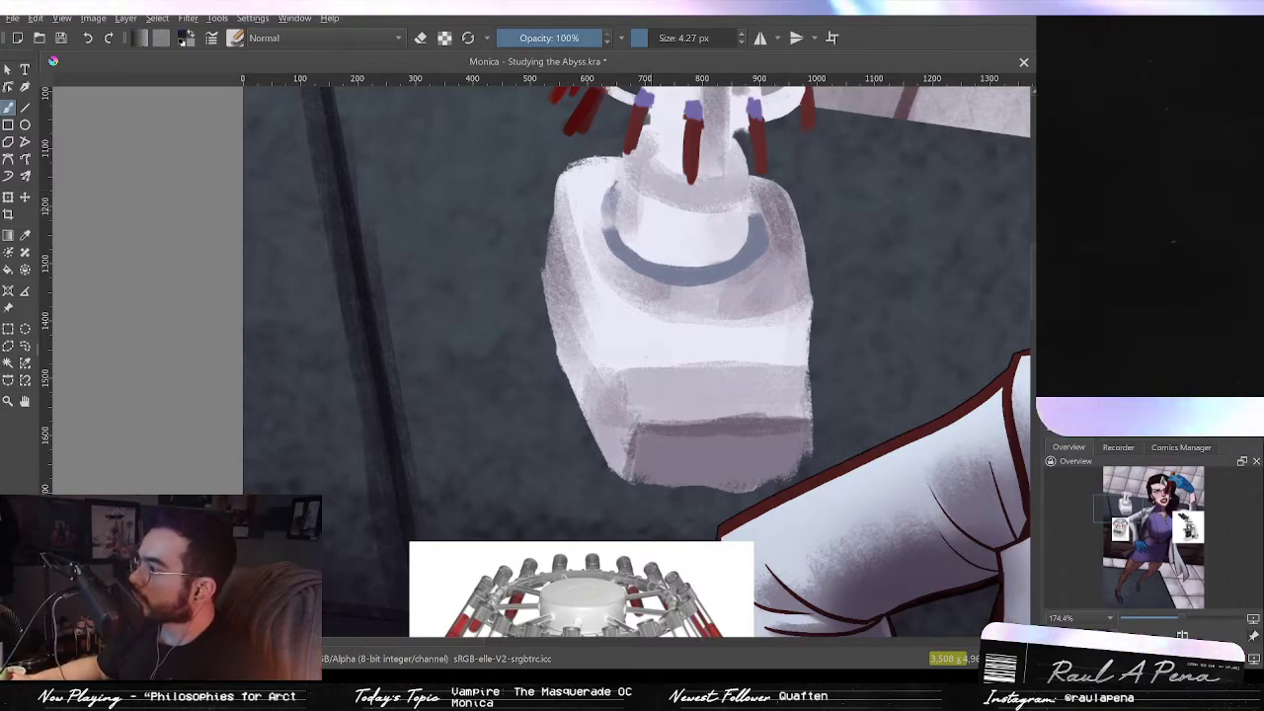
pyautogui.moveTo(695, 316); pyautogui.dragTo(729, 316)
pyautogui.moveTo(672, 286)
pyautogui.mouseDown()
pyautogui.moveTo(706, 247)
pyautogui.moveTo(726, 281)
pyautogui.mouseUp()
pyautogui.moveTo(795, 239); pyautogui.dragTo(729, 261)
pyautogui.keyDown('shift'); pyautogui.moveTo(567, 230); pyautogui.dragTo(546, 230); pyautogui.keyUp('shift')
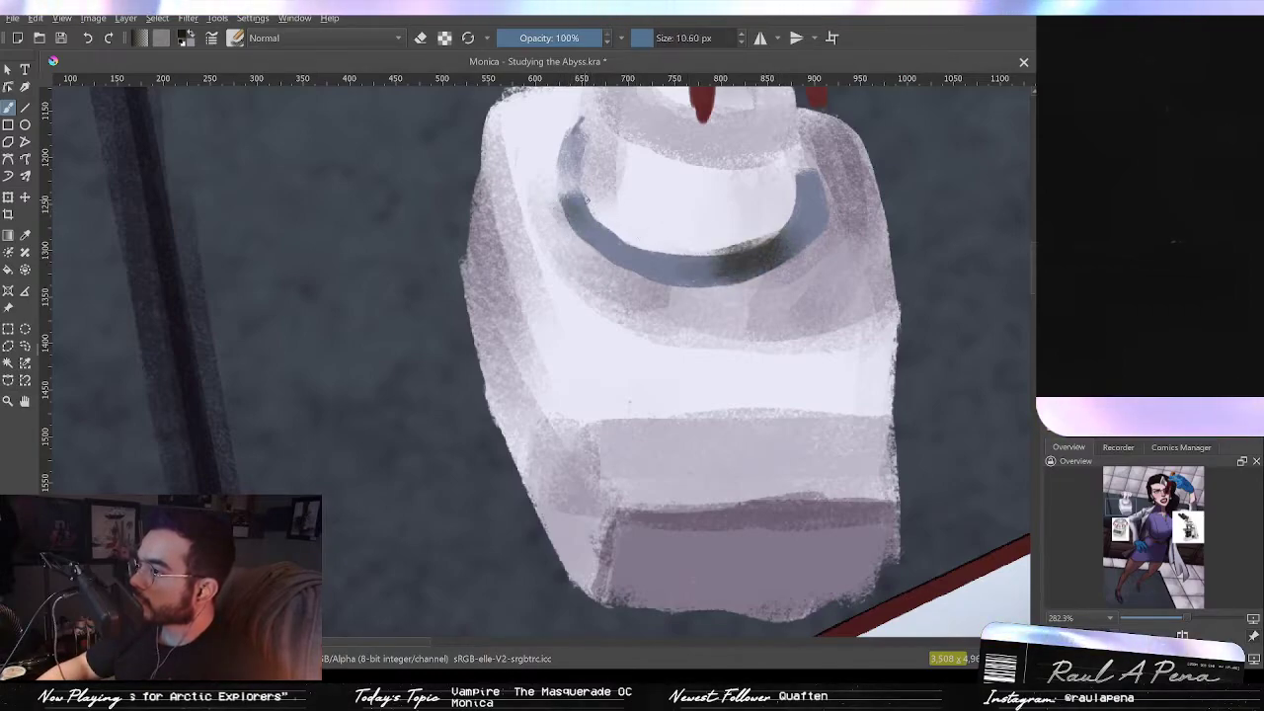
# Step: Darken the ring's edges with near-black strokes, undoing stray strokes
pyautogui.moveTo(574, 124)
pyautogui.mouseDown()
pyautogui.moveTo(567, 180)
pyautogui.moveTo(595, 249)
pyautogui.moveTo(607, 245)
pyautogui.mouseUp()
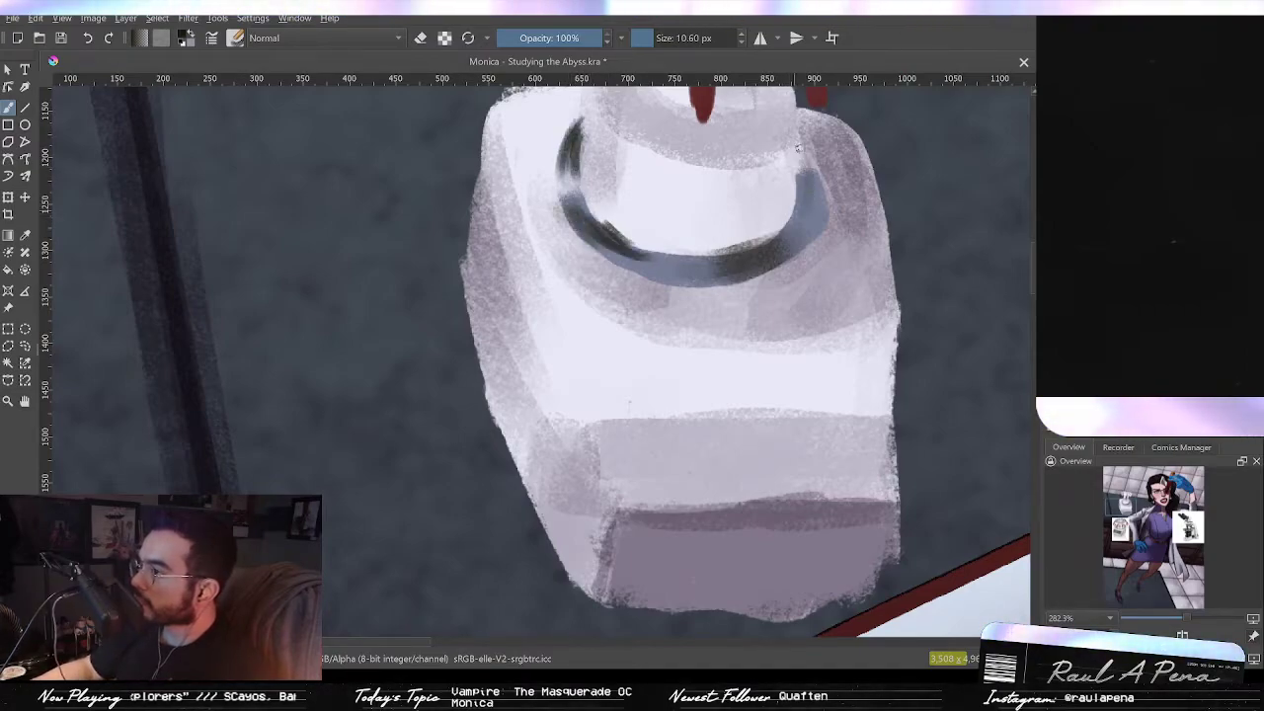
pyautogui.moveTo(809, 146); pyautogui.dragTo(798, 210)
pyautogui.moveTo(806, 156)
pyautogui.mouseDown()
pyautogui.moveTo(823, 225)
pyautogui.moveTo(820, 201)
pyautogui.mouseUp()
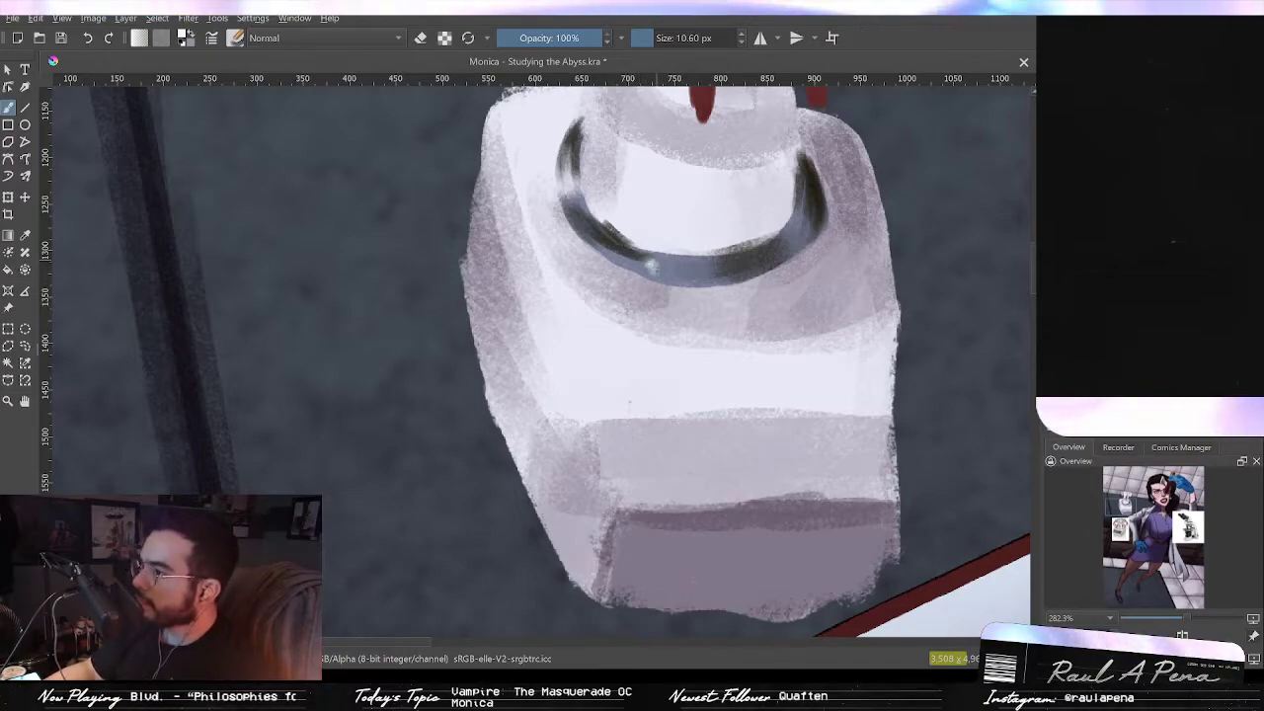
pyautogui.hotkey('ctrl', 'z')
pyautogui.hotkey('ctrl', 'z')
pyautogui.moveTo(636, 267); pyautogui.dragTo(688, 280)
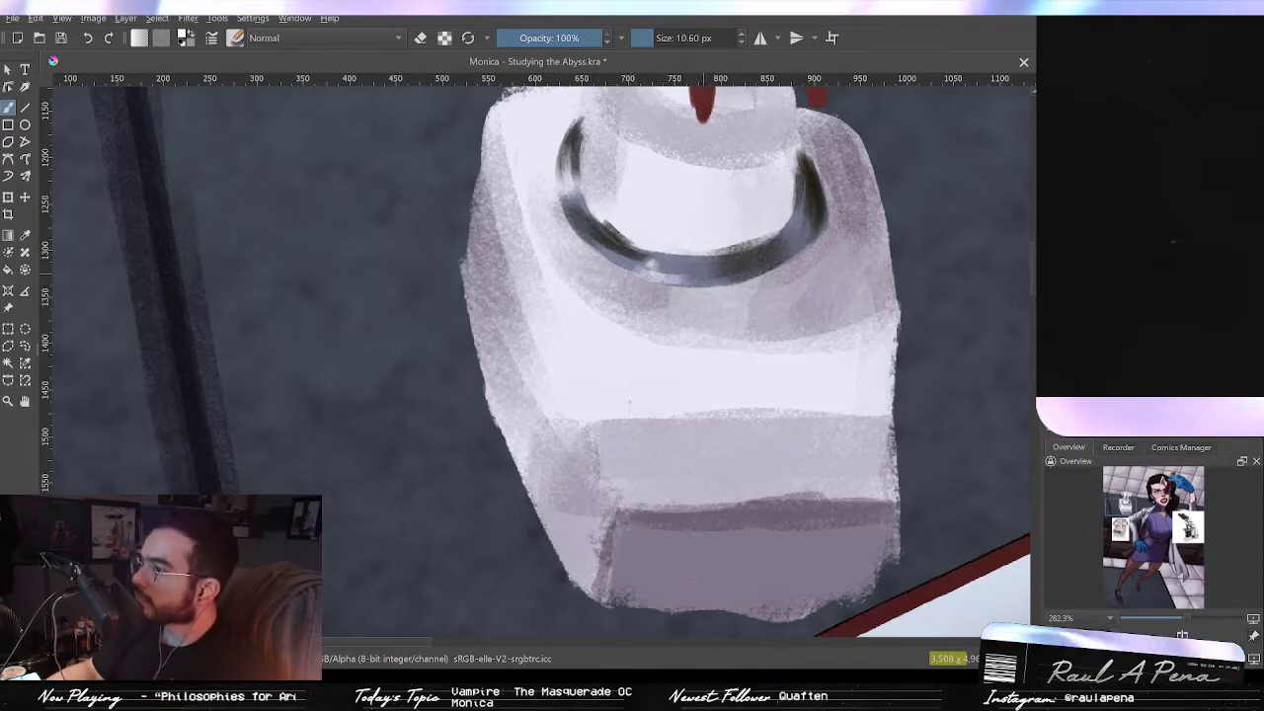
pyautogui.hotkey('ctrl', 'z')
pyautogui.moveTo(616, 259); pyautogui.dragTo(658, 270)
# Step: Shade the rotor column above the ring with gray textured strokes
pyautogui.scroll(-2, 808, 219)
pyautogui.moveTo(806, 215)
pyautogui.mouseDown()
pyautogui.moveTo(790, 299)
pyautogui.moveTo(773, 218)
pyautogui.moveTo(770, 290)
pyautogui.moveTo(737, 365)
pyautogui.moveTo(762, 164)
pyautogui.moveTo(735, 459)
pyautogui.mouseUp()
pyautogui.moveTo(854, 287)
pyautogui.mouseDown()
pyautogui.moveTo(767, 274)
pyautogui.moveTo(740, 322)
pyautogui.moveTo(715, 284)
pyautogui.moveTo(775, 316)
pyautogui.mouseUp()
pyautogui.moveTo(669, 191)
pyautogui.mouseDown()
pyautogui.moveTo(651, 190)
pyautogui.moveTo(647, 225)
pyautogui.mouseUp()
pyautogui.moveTo(656, 168)
pyautogui.mouseDown()
pyautogui.moveTo(647, 202)
pyautogui.moveTo(658, 240)
pyautogui.moveTo(675, 244)
pyautogui.mouseUp()
pyautogui.moveTo(650, 209)
pyautogui.mouseDown()
pyautogui.moveTo(682, 237)
pyautogui.moveTo(711, 230)
pyautogui.mouseUp()
pyautogui.moveTo(780, 174)
pyautogui.mouseDown()
pyautogui.moveTo(766, 219)
pyautogui.moveTo(788, 219)
pyautogui.mouseUp()
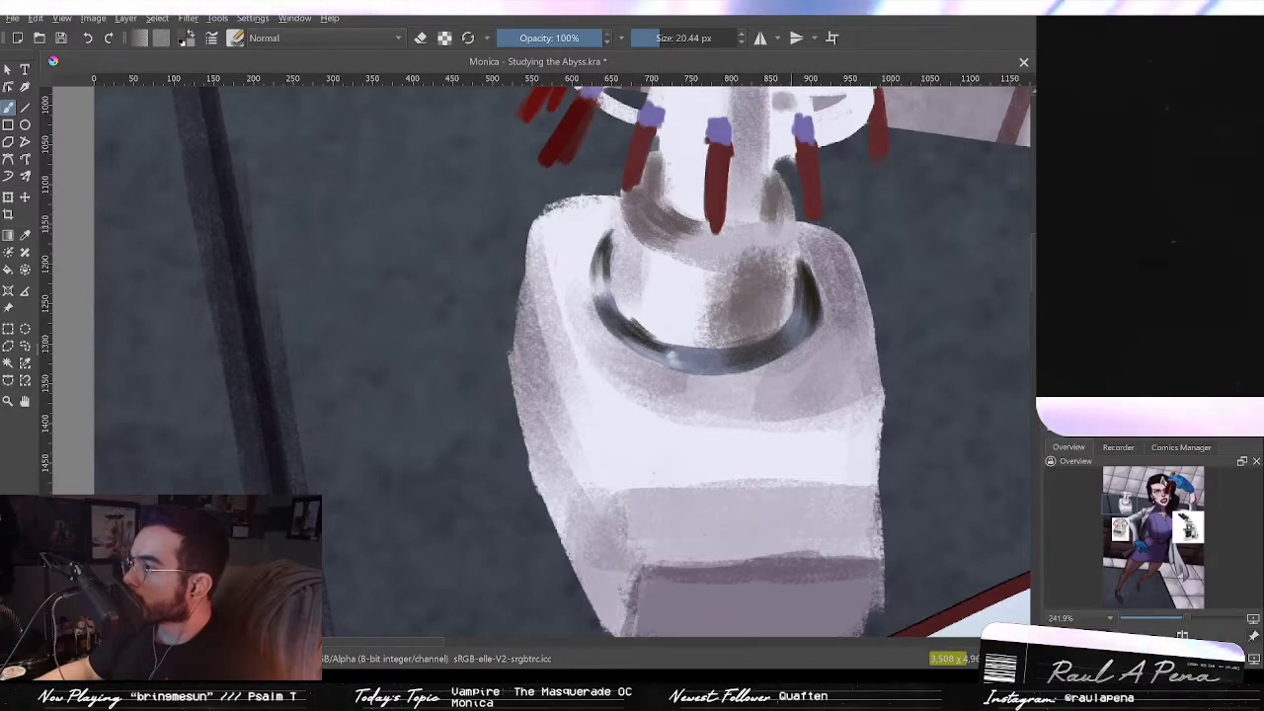
pyautogui.moveTo(623, 203); pyautogui.dragTo(622, 288)
pyautogui.moveTo(621, 233); pyautogui.dragTo(624, 296)
pyautogui.moveTo(620, 241)
pyautogui.mouseDown()
pyautogui.moveTo(621, 308)
pyautogui.moveTo(678, 340)
pyautogui.moveTo(734, 322)
pyautogui.mouseUp()
pyautogui.moveTo(727, 263)
pyautogui.mouseDown()
pyautogui.moveTo(721, 310)
pyautogui.moveTo(660, 308)
pyautogui.moveTo(709, 330)
pyautogui.moveTo(682, 332)
pyautogui.moveTo(760, 281)
pyautogui.mouseUp()
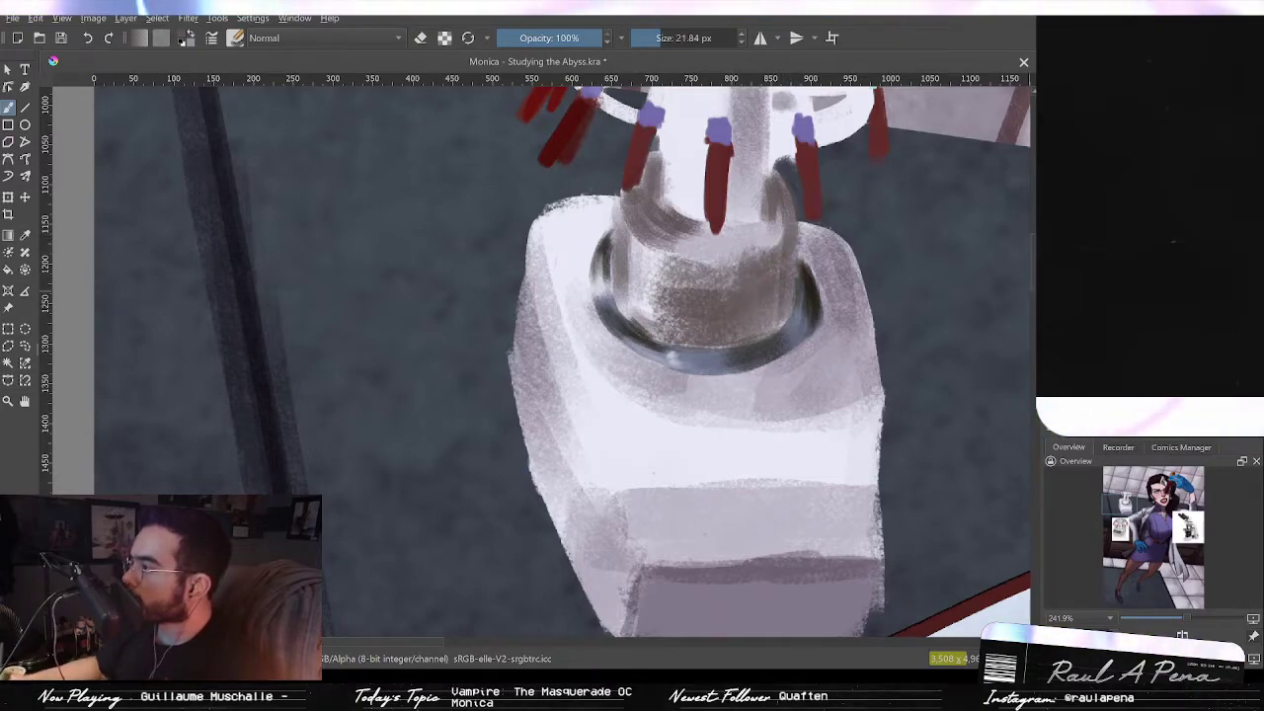
# Step: Add dark shadows on the column's right side inside the ring, undoing stray strokes
pyautogui.keyDown('shift'); pyautogui.moveTo(965, 310); pyautogui.dragTo(982, 311); pyautogui.keyUp('shift')
pyautogui.moveTo(775, 321)
pyautogui.mouseDown()
pyautogui.moveTo(775, 276)
pyautogui.moveTo(775, 314)
pyautogui.mouseUp()
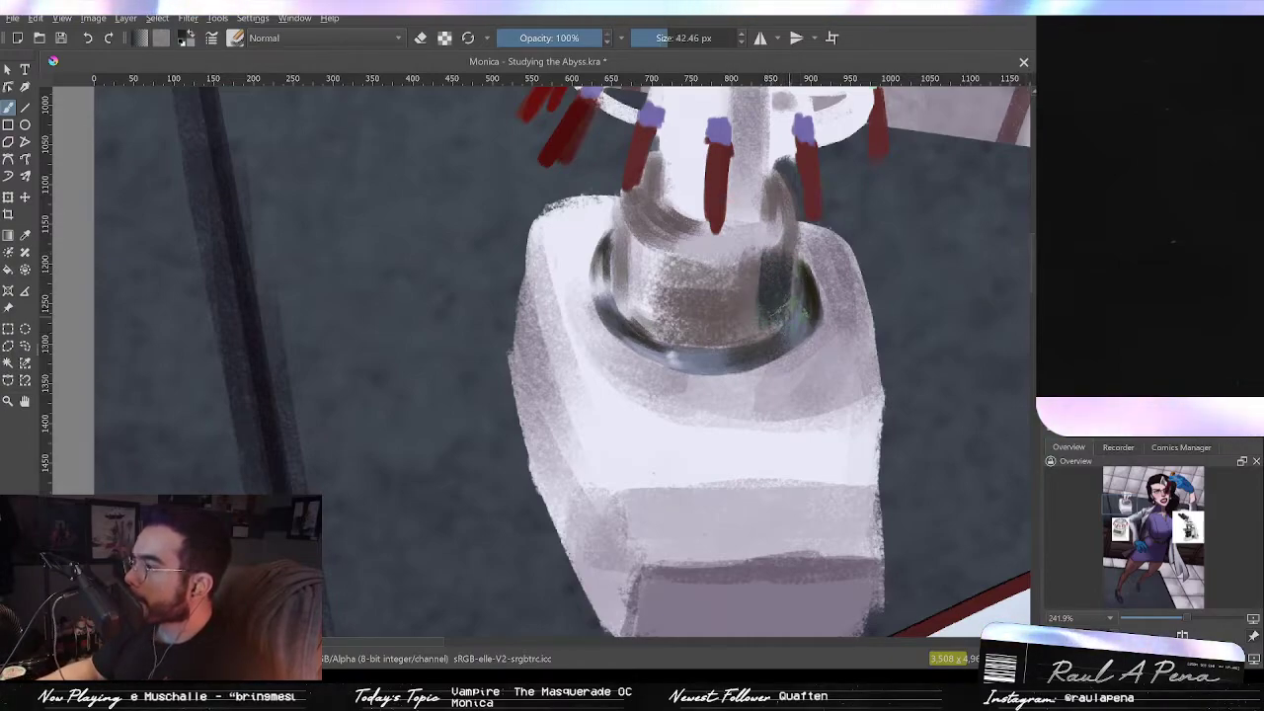
pyautogui.hotkey('ctrl', 'z')
pyautogui.keyDown('shift'); pyautogui.moveTo(775, 269); pyautogui.dragTo(765, 269); pyautogui.keyUp('shift')
pyautogui.hotkey('ctrl', 'z')
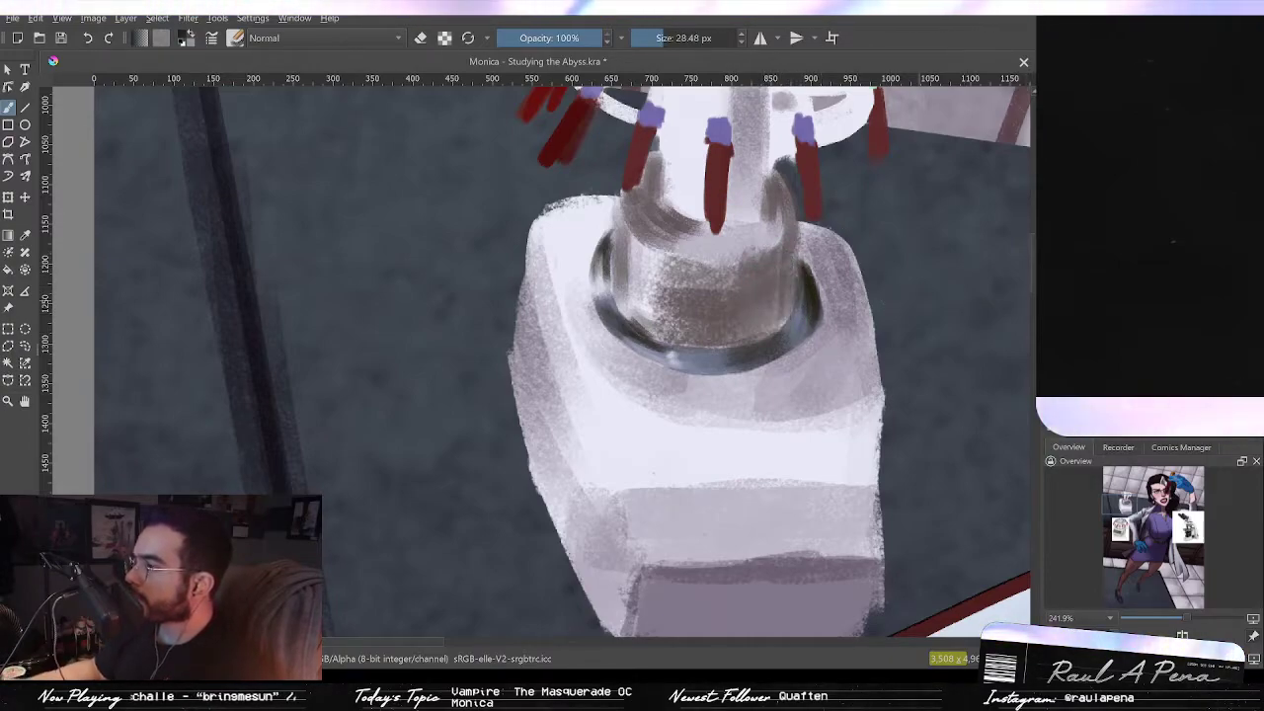
pyautogui.keyDown('shift'); pyautogui.moveTo(921, 314); pyautogui.dragTo(922, 314); pyautogui.keyUp('shift')
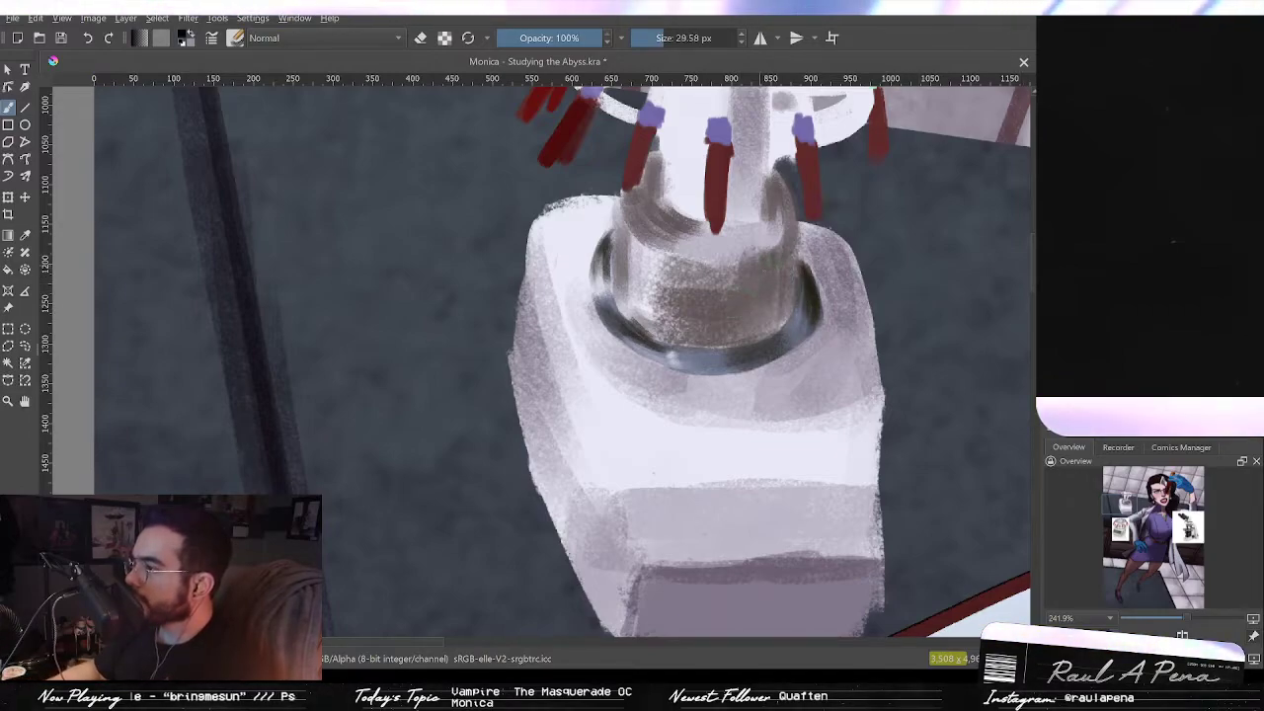
pyautogui.moveTo(765, 287)
pyautogui.mouseDown()
pyautogui.moveTo(785, 311)
pyautogui.moveTo(743, 347)
pyautogui.mouseUp()
pyautogui.moveTo(768, 275); pyautogui.dragTo(770, 292)
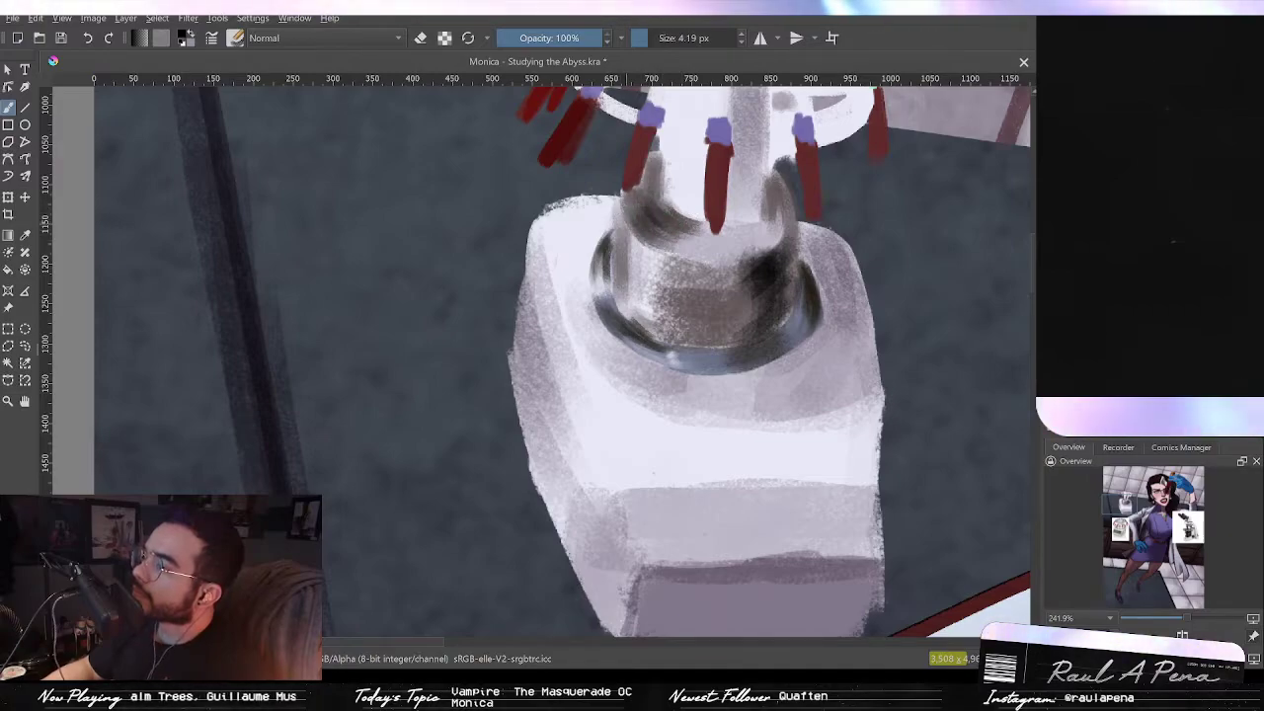
pyautogui.moveTo(619, 306); pyautogui.dragTo(626, 217)
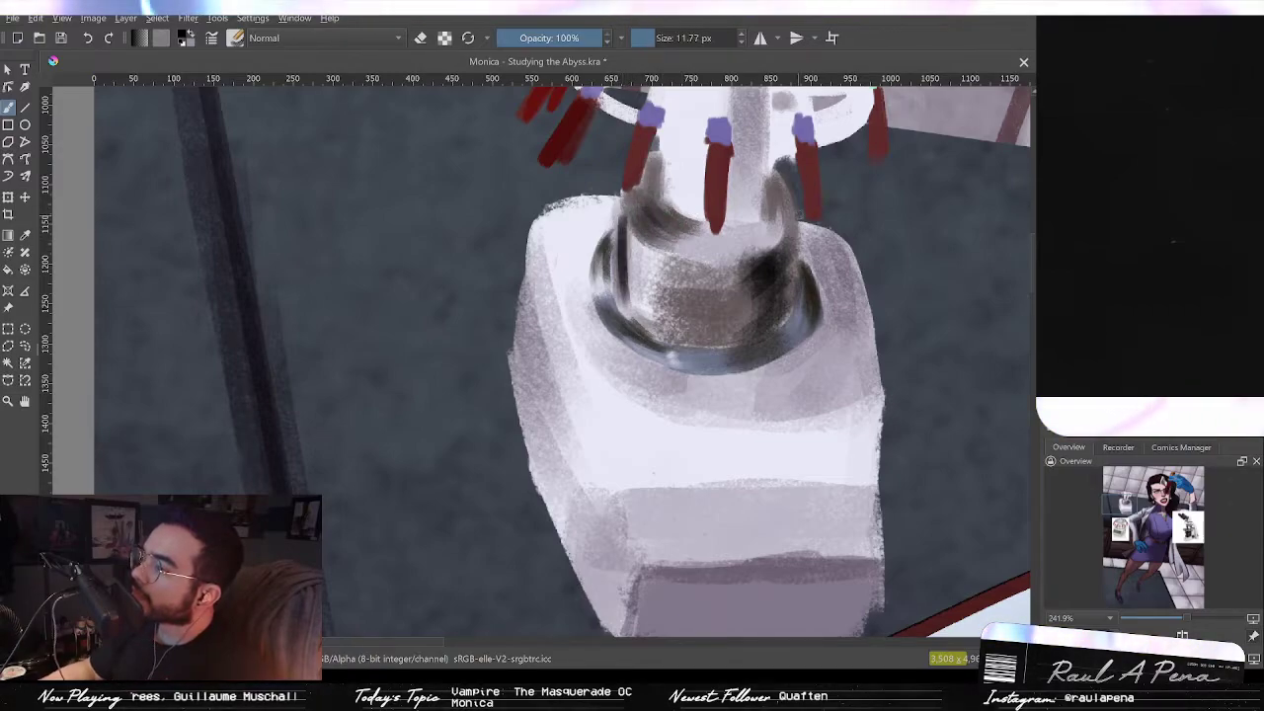
pyautogui.hotkey('ctrl', 'z')
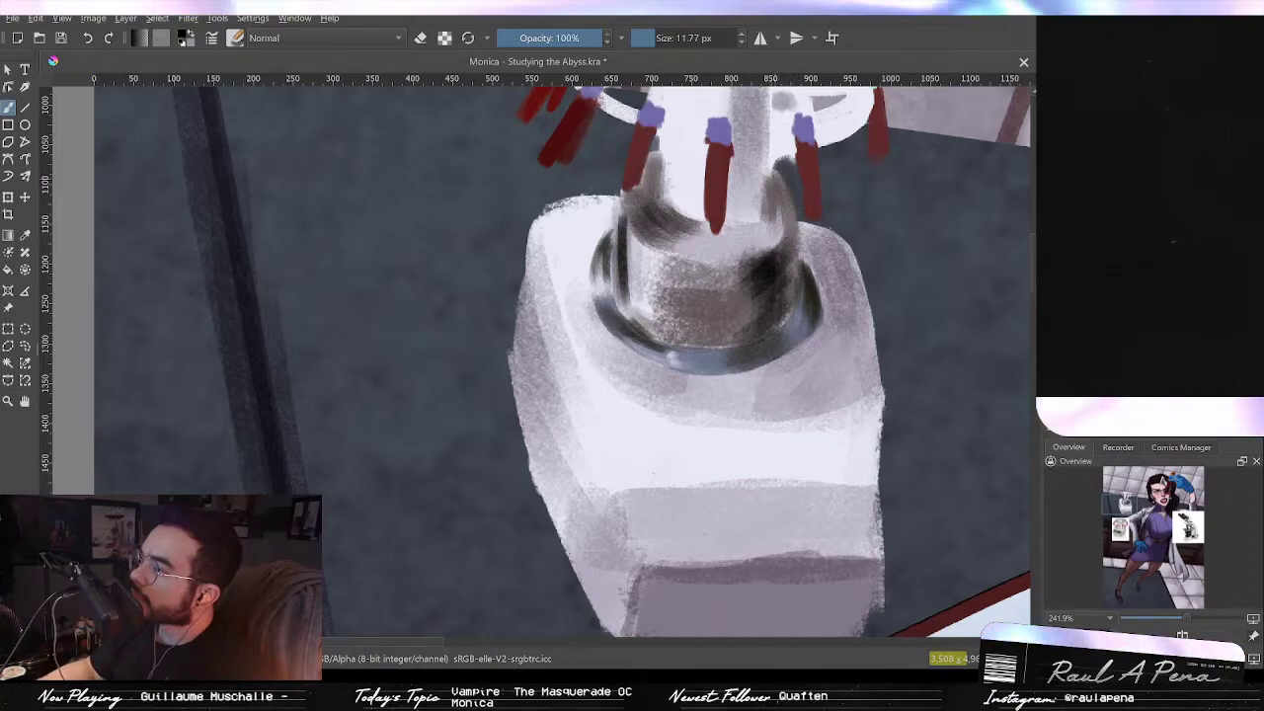
pyautogui.moveTo(778, 176); pyautogui.dragTo(794, 249)
pyautogui.moveTo(795, 297); pyautogui.dragTo(798, 248)
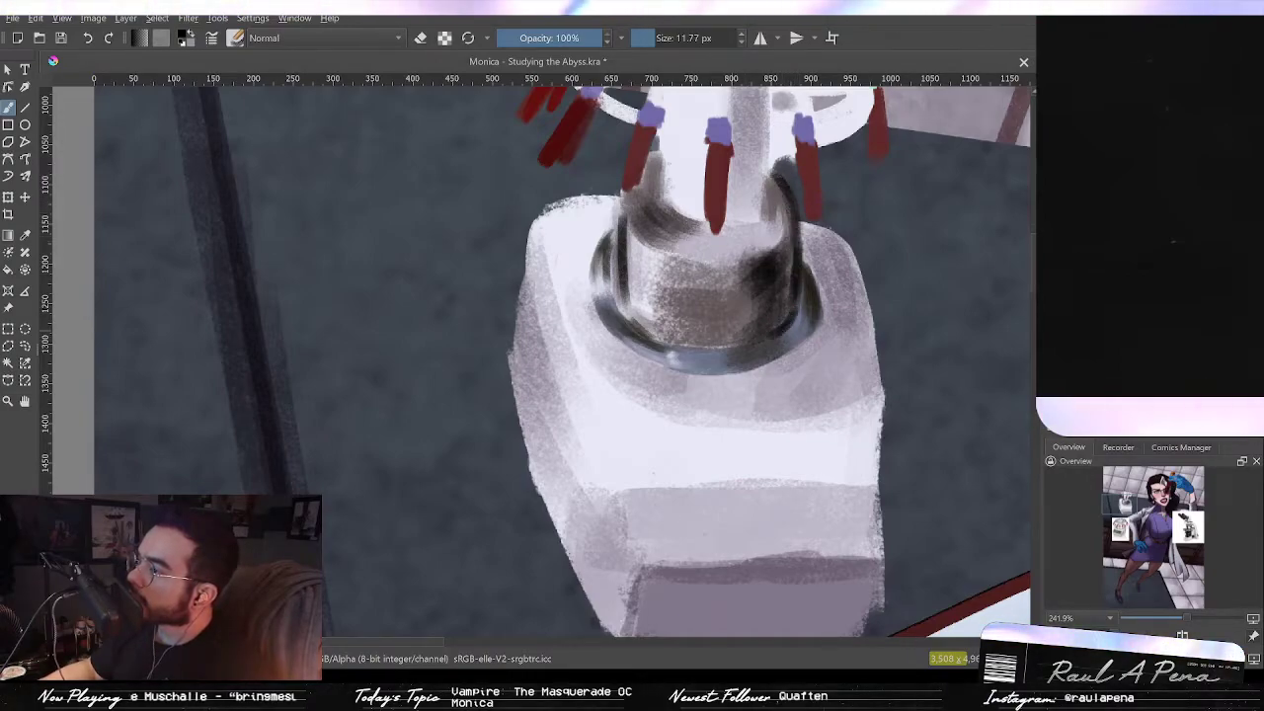
pyautogui.scroll(-8, 779, 326)
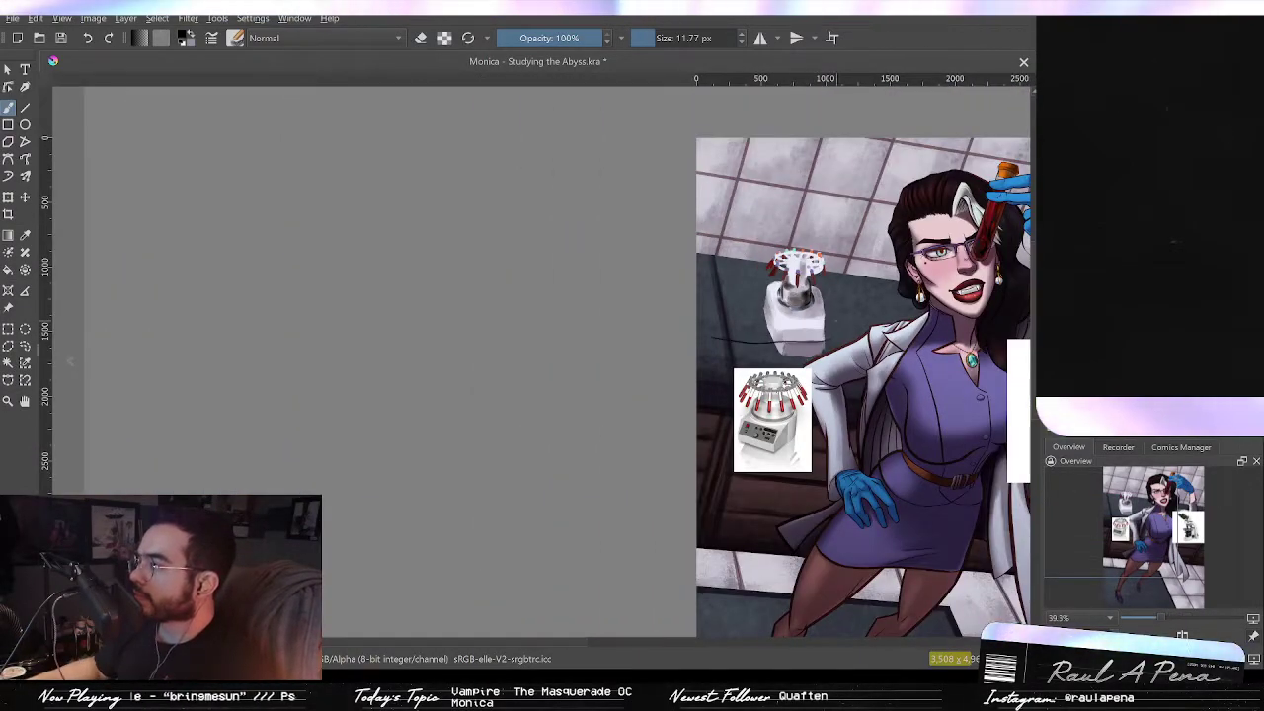
# Step: Undo the last stroke and transform the painted centrifuge, tilting and stretching it to better match the reference photo
pyautogui.hotkey('ctrl', 'z')
pyautogui.moveTo(853, 314); pyautogui.dragTo(560, 237)
pyautogui.scroll(2, 641, 241)
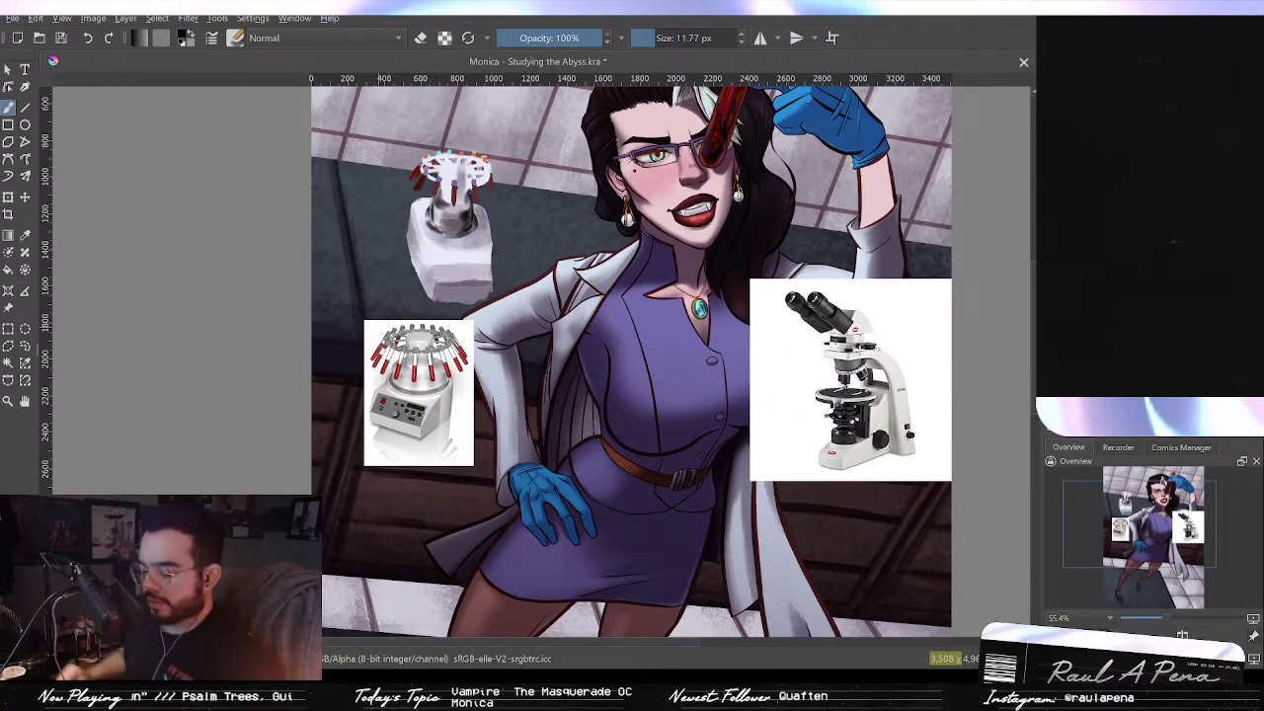
pyautogui.click(8, 197)
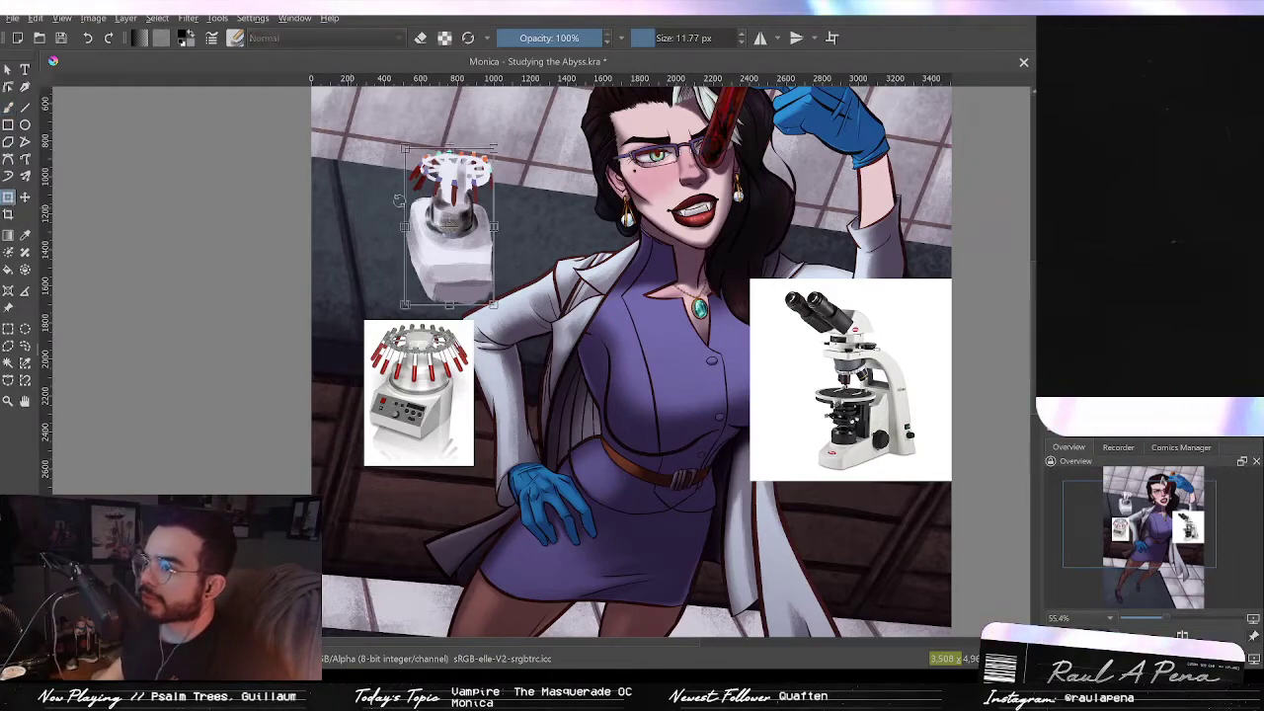
pyautogui.moveTo(494, 227); pyautogui.dragTo(484, 227)
pyautogui.moveTo(444, 149)
pyautogui.mouseDown()
pyautogui.moveTo(435, 132)
pyautogui.moveTo(449, 160)
pyautogui.moveTo(445, 132)
pyautogui.mouseUp()
pyautogui.moveTo(447, 192)
pyautogui.mouseDown()
pyautogui.moveTo(437, 188)
pyautogui.moveTo(447, 205)
pyautogui.mouseUp()
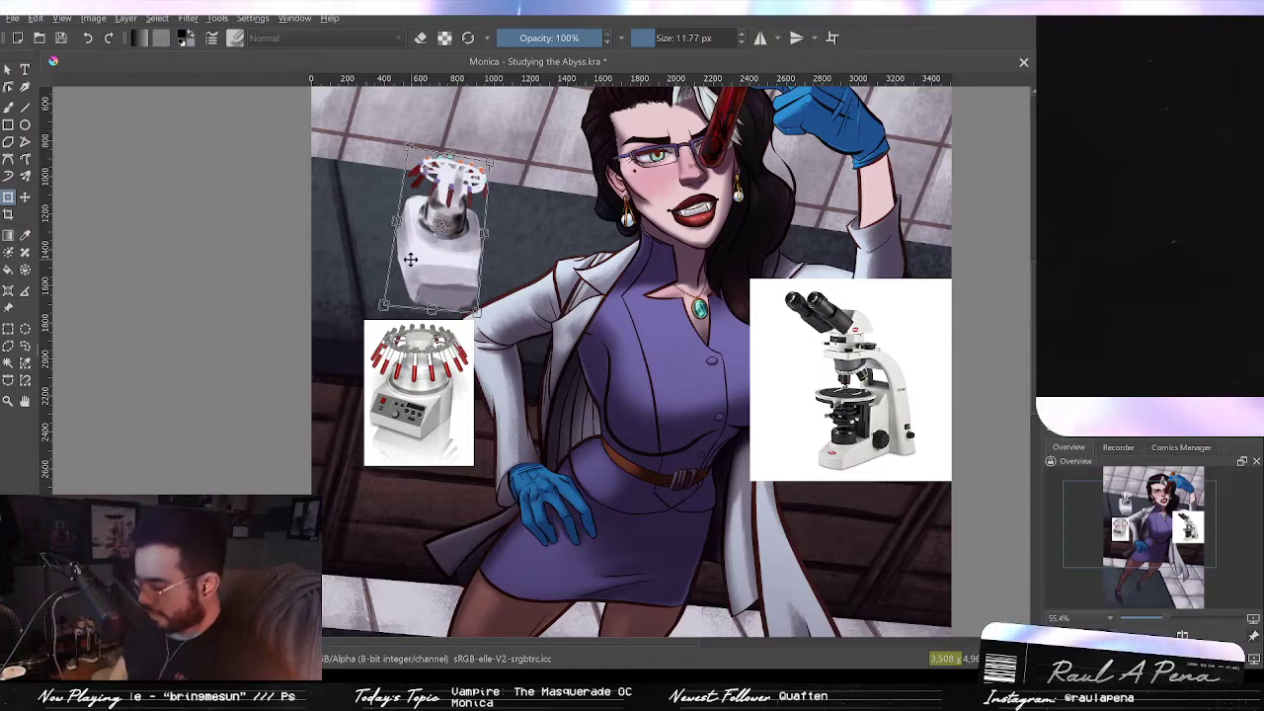
pyautogui.press('Return')
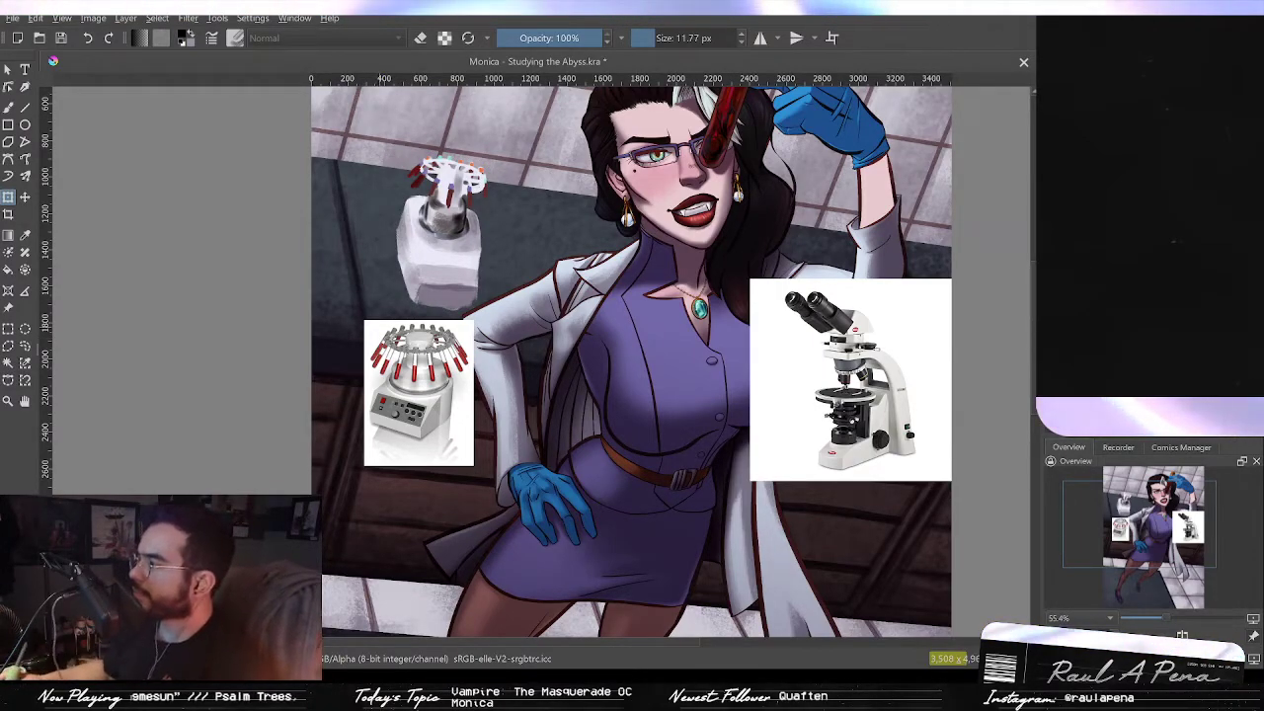
# Step: Paint a dark rectangular display panel on the front face of the centrifuge body with an 8 px brush
pyautogui.press('e')
pyautogui.scroll(5, 471, 335)
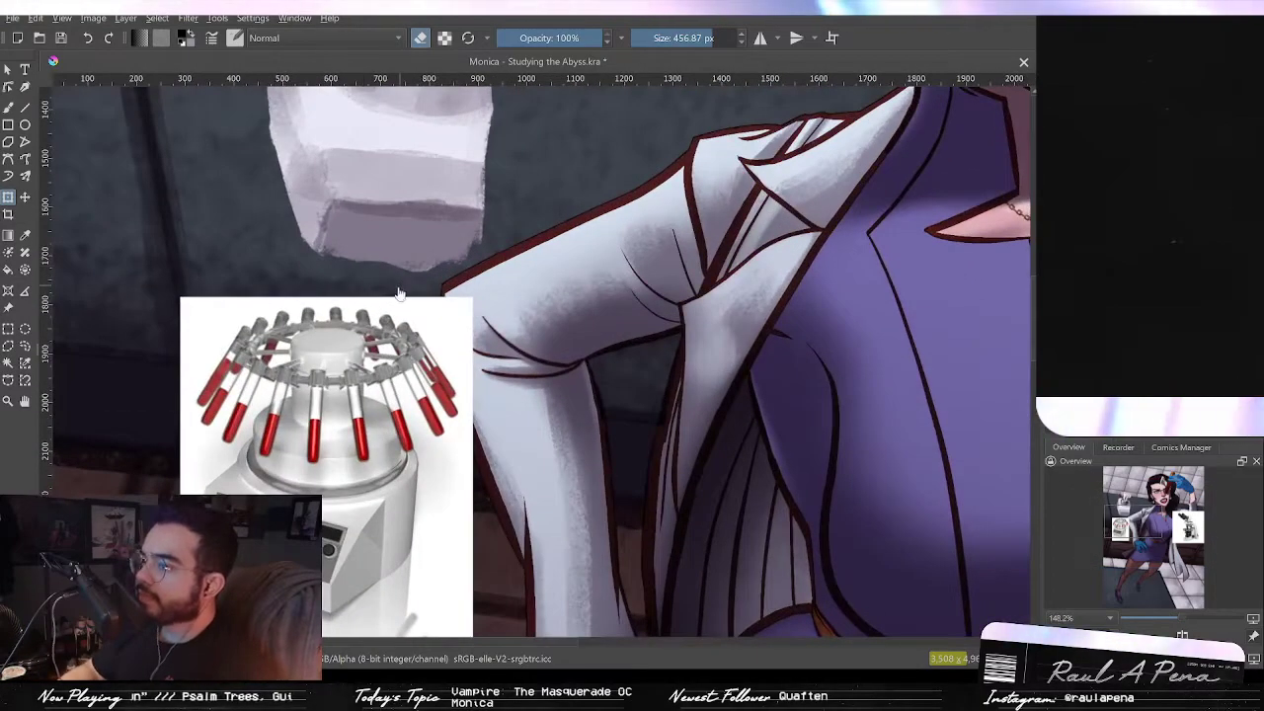
pyautogui.press('b')
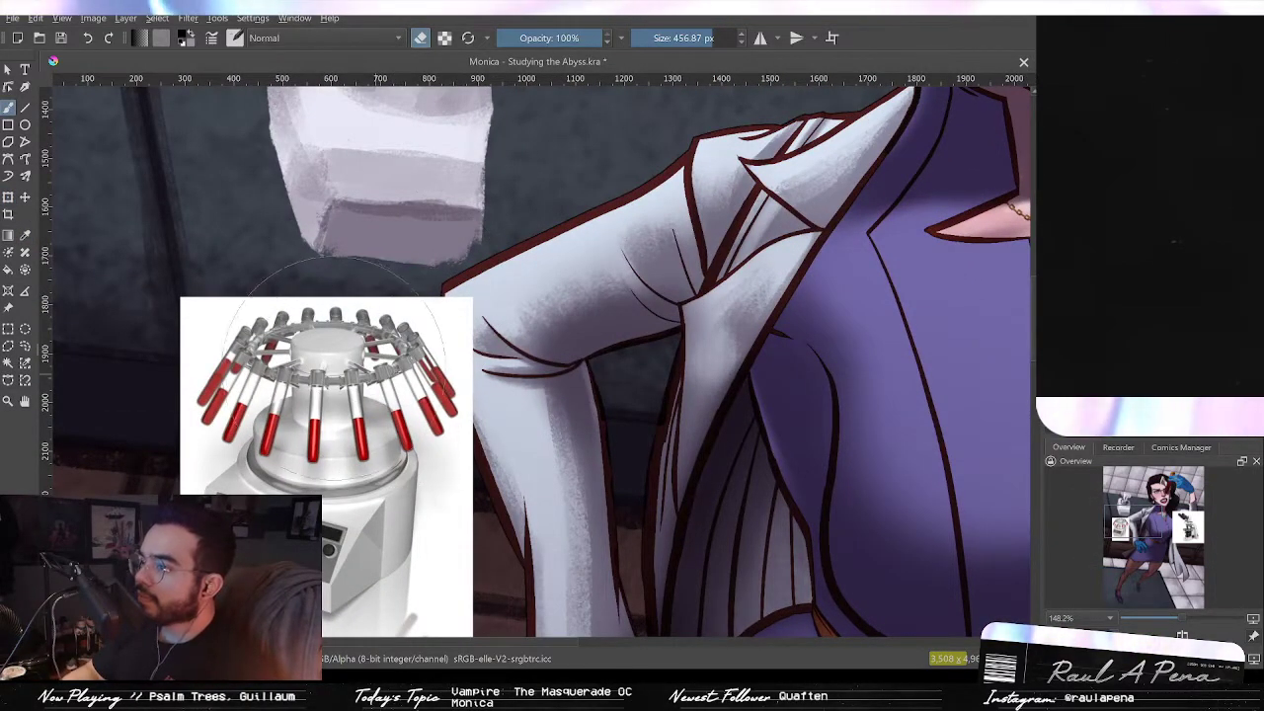
pyautogui.moveTo(581, 329)
pyautogui.mouseDown()
pyautogui.moveTo(604, 513)
pyautogui.moveTo(630, 560)
pyautogui.mouseUp()
pyautogui.moveTo(605, 473); pyautogui.dragTo(527, 473)
pyautogui.moveTo(605, 474); pyautogui.dragTo(596, 477)
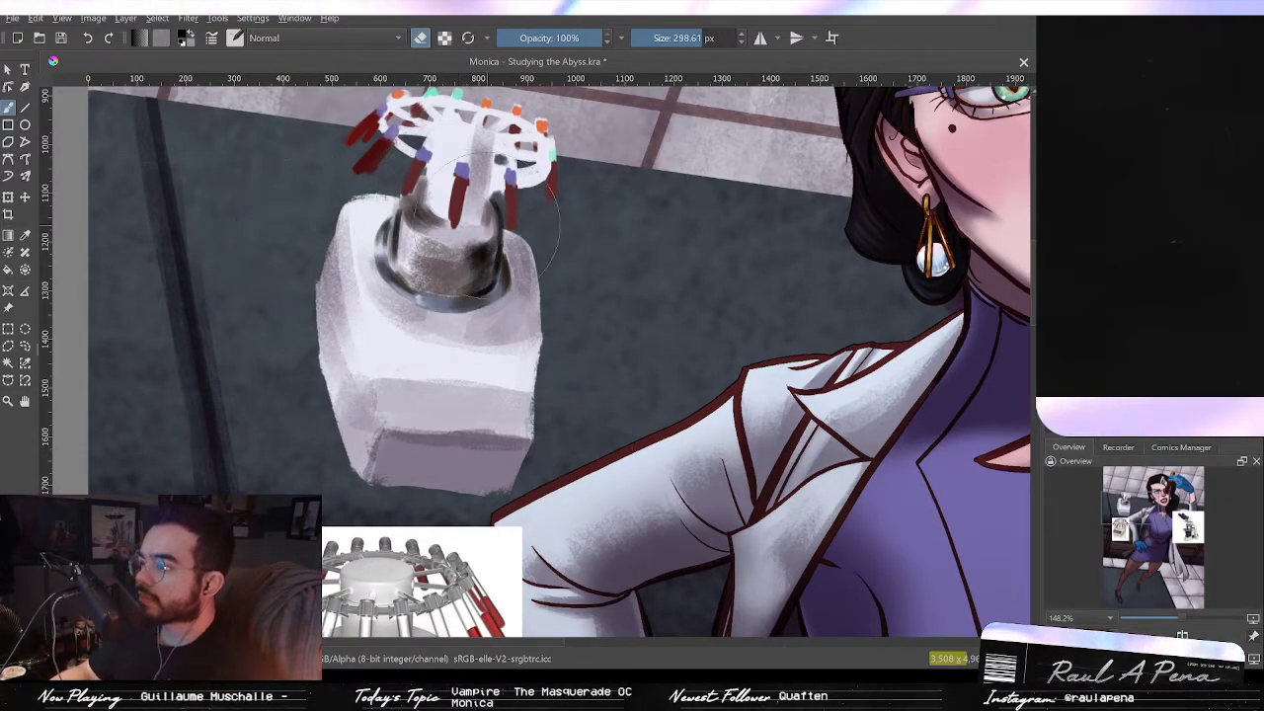
pyautogui.press('2')
pyautogui.moveTo(409, 219); pyautogui.dragTo(460, 110)
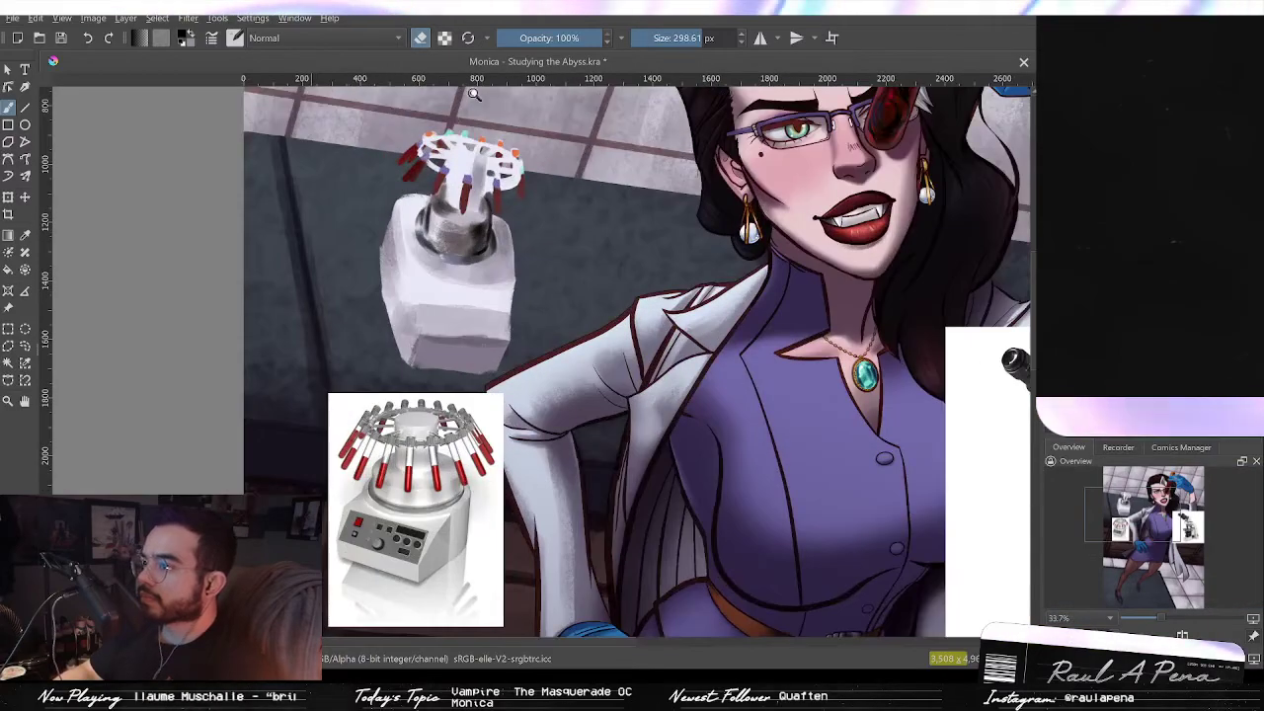
pyautogui.moveTo(416, 209); pyautogui.dragTo(420, 163)
pyautogui.moveTo(467, 201); pyautogui.dragTo(482, 264)
pyautogui.hotkey('ctrl', 'z')
pyautogui.moveTo(528, 357)
pyautogui.mouseDown()
pyautogui.moveTo(539, 312)
pyautogui.moveTo(533, 398)
pyautogui.moveTo(576, 313)
pyautogui.mouseUp()
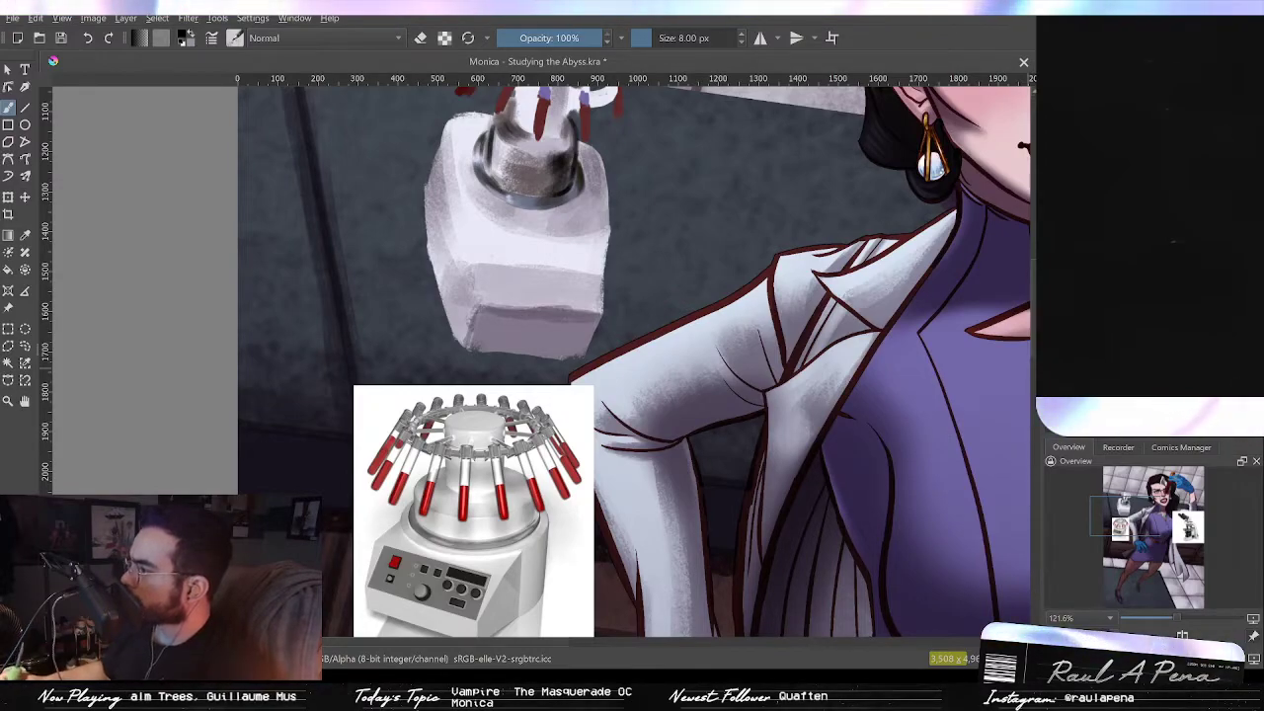
pyautogui.press('/')
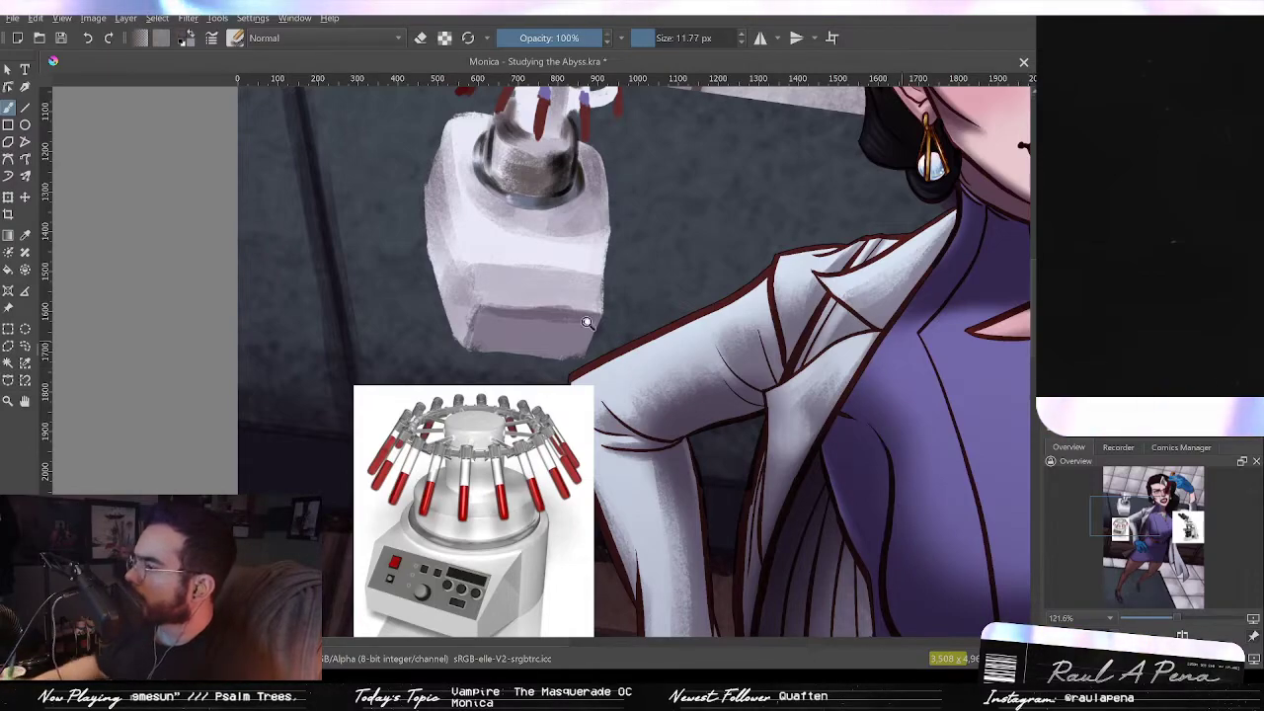
pyautogui.moveTo(507, 249); pyautogui.dragTo(533, 204)
pyautogui.moveTo(523, 278)
pyautogui.mouseDown()
pyautogui.moveTo(570, 409)
pyautogui.moveTo(586, 349)
pyautogui.moveTo(569, 330)
pyautogui.moveTo(585, 325)
pyautogui.moveTo(539, 312)
pyautogui.moveTo(535, 343)
pyautogui.mouseUp()
pyautogui.moveTo(586, 307)
pyautogui.mouseDown()
pyautogui.moveTo(603, 374)
pyautogui.moveTo(580, 194)
pyautogui.moveTo(601, 157)
pyautogui.mouseUp()
pyautogui.moveTo(593, 237); pyautogui.dragTo(593, 211)
pyautogui.moveTo(593, 210); pyautogui.dragTo(591, 405)
pyautogui.moveTo(522, 329)
pyautogui.mouseDown()
pyautogui.moveTo(597, 333)
pyautogui.moveTo(558, 343)
pyautogui.moveTo(542, 314)
pyautogui.moveTo(628, 307)
pyautogui.mouseUp()
pyautogui.moveTo(545, 308)
pyautogui.mouseDown()
pyautogui.moveTo(533, 321)
pyautogui.moveTo(642, 328)
pyautogui.moveTo(593, 341)
pyautogui.moveTo(660, 339)
pyautogui.moveTo(656, 314)
pyautogui.moveTo(615, 334)
pyautogui.mouseUp()
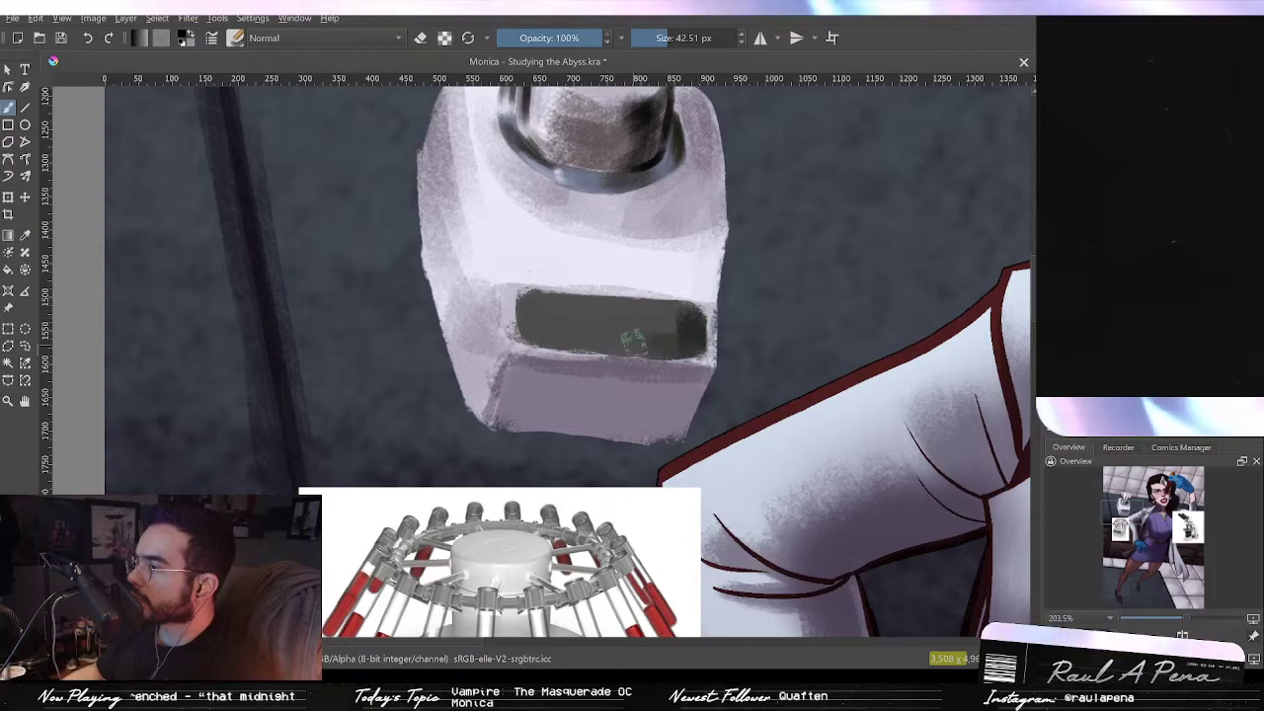
pyautogui.moveTo(633, 333)
pyautogui.mouseDown()
pyautogui.moveTo(591, 307)
pyautogui.moveTo(681, 313)
pyautogui.moveTo(609, 307)
pyautogui.moveTo(676, 310)
pyautogui.moveTo(680, 349)
pyautogui.moveTo(560, 347)
pyautogui.moveTo(637, 345)
pyautogui.moveTo(541, 330)
pyautogui.moveTo(526, 306)
pyautogui.moveTo(545, 332)
pyautogui.moveTo(555, 309)
pyautogui.moveTo(567, 333)
pyautogui.moveTo(595, 315)
pyautogui.moveTo(592, 332)
pyautogui.moveTo(614, 343)
pyautogui.moveTo(661, 319)
pyautogui.moveTo(620, 344)
pyautogui.moveTo(560, 336)
pyautogui.moveTo(619, 345)
pyautogui.moveTo(526, 331)
pyautogui.moveTo(603, 326)
pyautogui.moveTo(613, 341)
pyautogui.moveTo(694, 338)
pyautogui.moveTo(686, 343)
pyautogui.moveTo(667, 310)
pyautogui.mouseUp()
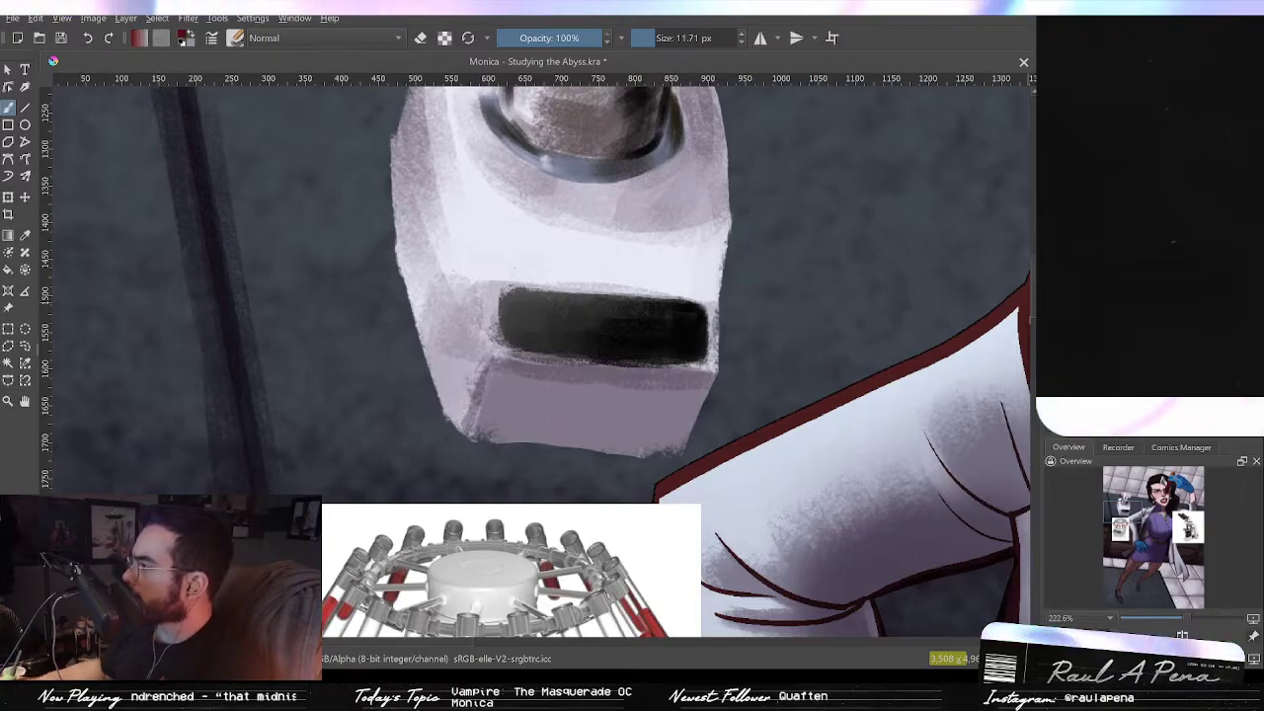
# Step: Add a red square button and a pale blue button at the left end of the display panel
pyautogui.press('/')
pyautogui.moveTo(532, 334); pyautogui.dragTo(551, 311)
pyautogui.moveTo(551, 311); pyautogui.dragTo(657, 2)
pyautogui.moveTo(634, 158); pyautogui.dragTo(642, 489)
pyautogui.moveTo(634, 306)
pyautogui.mouseDown()
pyautogui.moveTo(635, 290)
pyautogui.moveTo(653, 301)
pyautogui.mouseUp()
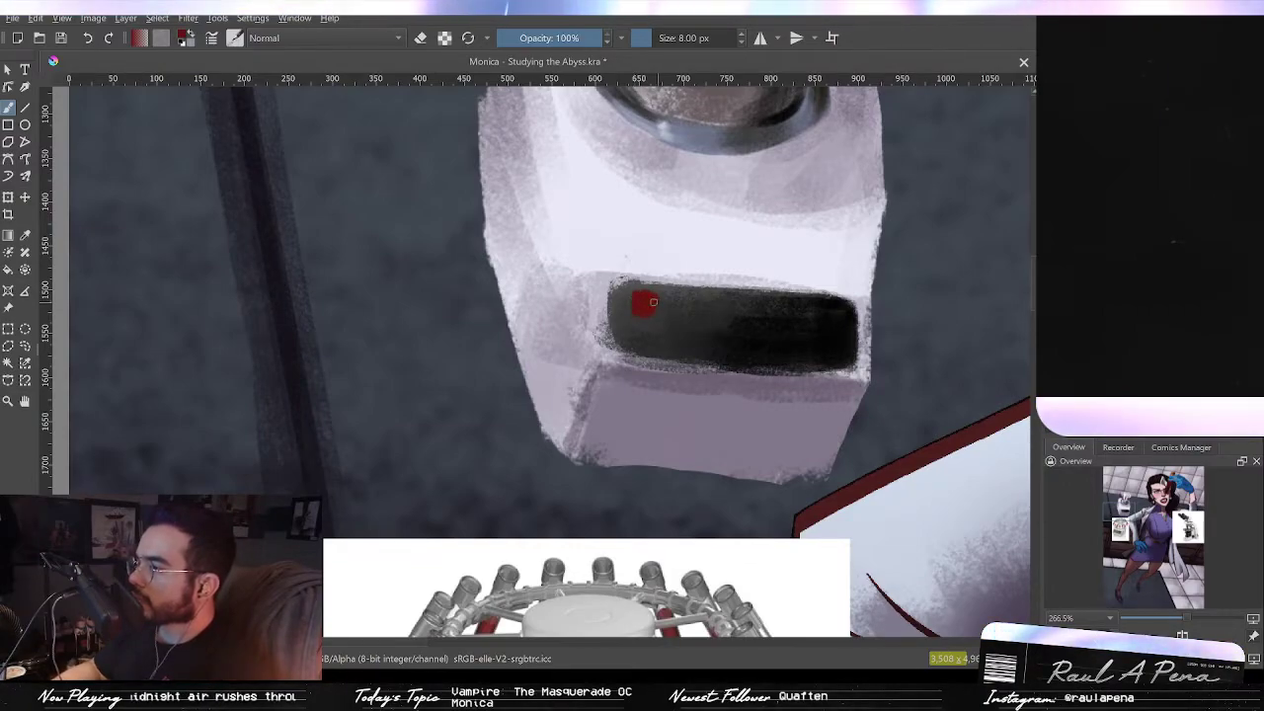
pyautogui.moveTo(742, 312); pyautogui.dragTo(719, 403)
pyautogui.moveTo(711, 456); pyautogui.dragTo(764, 293)
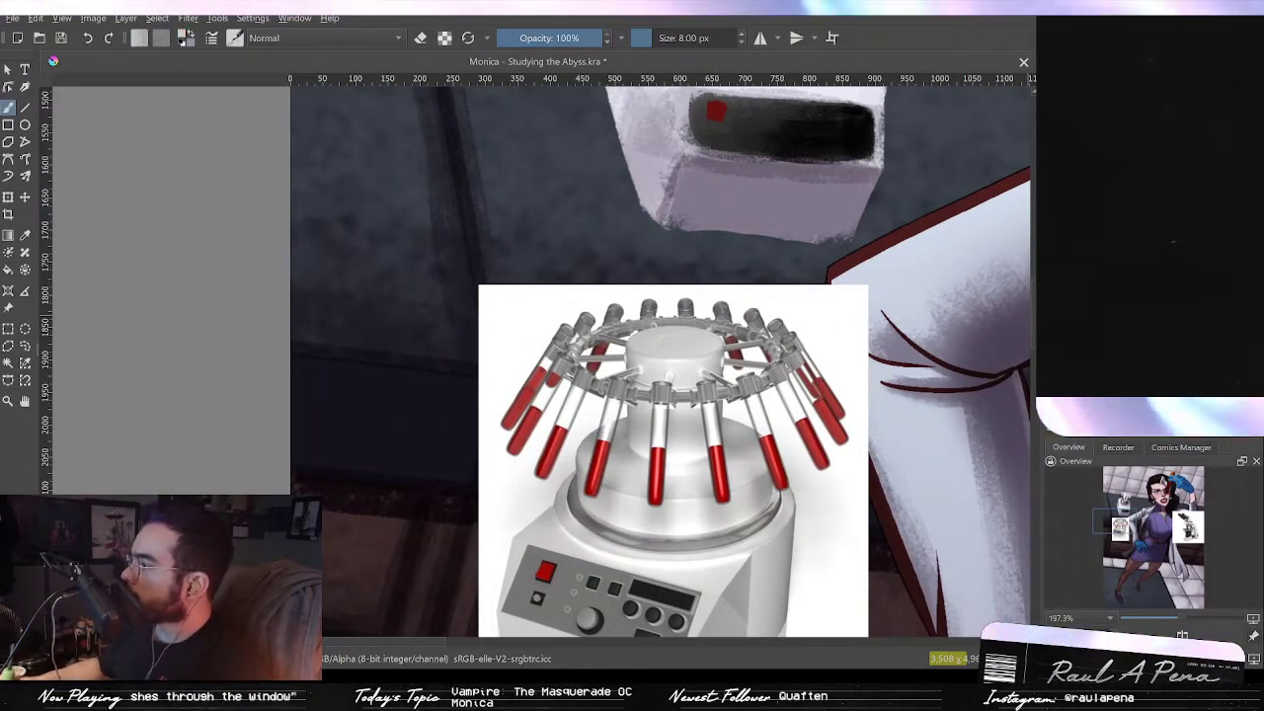
pyautogui.moveTo(746, 252)
pyautogui.mouseDown()
pyautogui.moveTo(733, 293)
pyautogui.moveTo(702, 292)
pyautogui.moveTo(700, 278)
pyautogui.mouseUp()
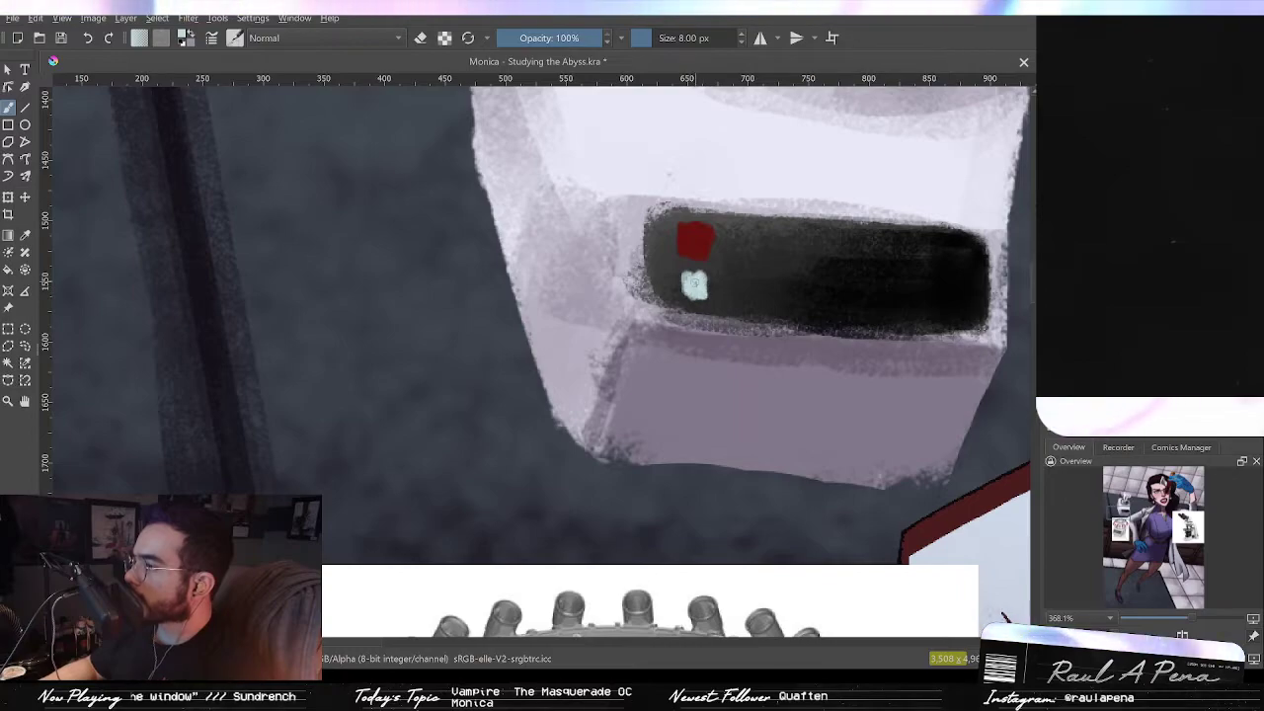
# Step: Dot small gray indicator lights along the panel and add light highlight marks on its right side
pyautogui.moveTo(798, 287); pyautogui.dragTo(759, 398)
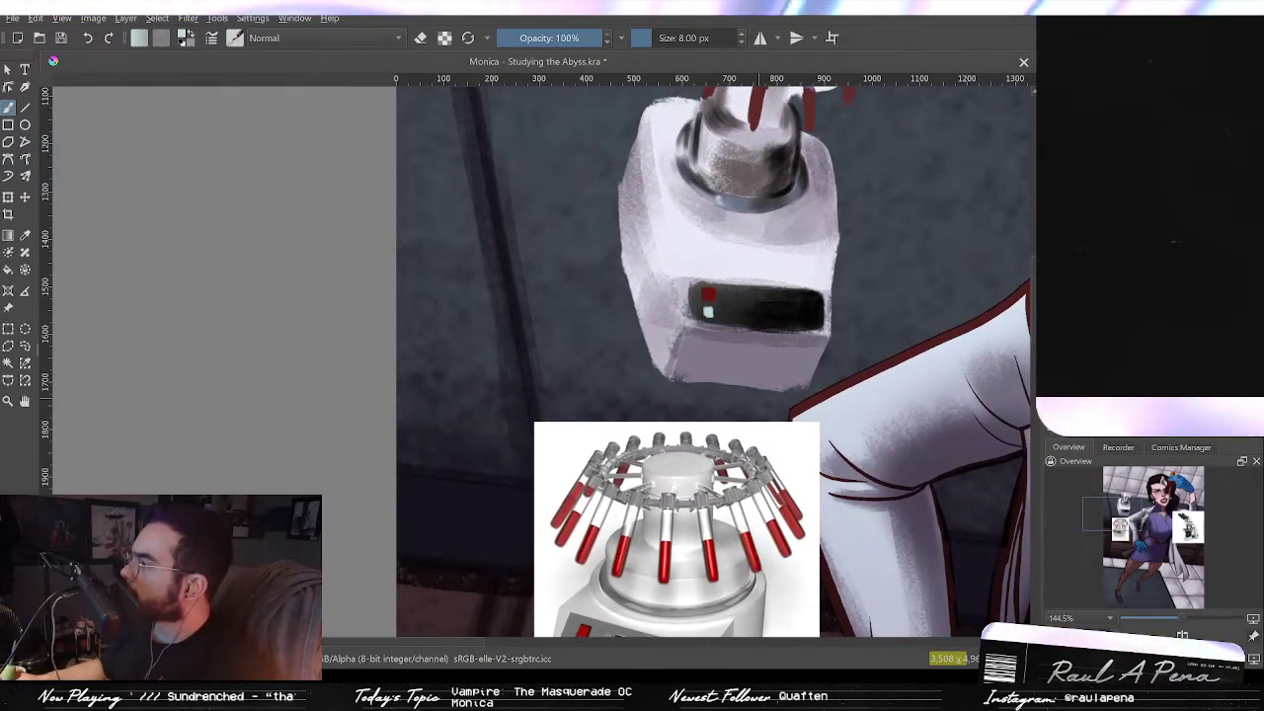
pyautogui.moveTo(716, 327)
pyautogui.mouseDown()
pyautogui.moveTo(781, 95)
pyautogui.moveTo(819, 198)
pyautogui.moveTo(783, 158)
pyautogui.moveTo(802, 390)
pyautogui.mouseUp()
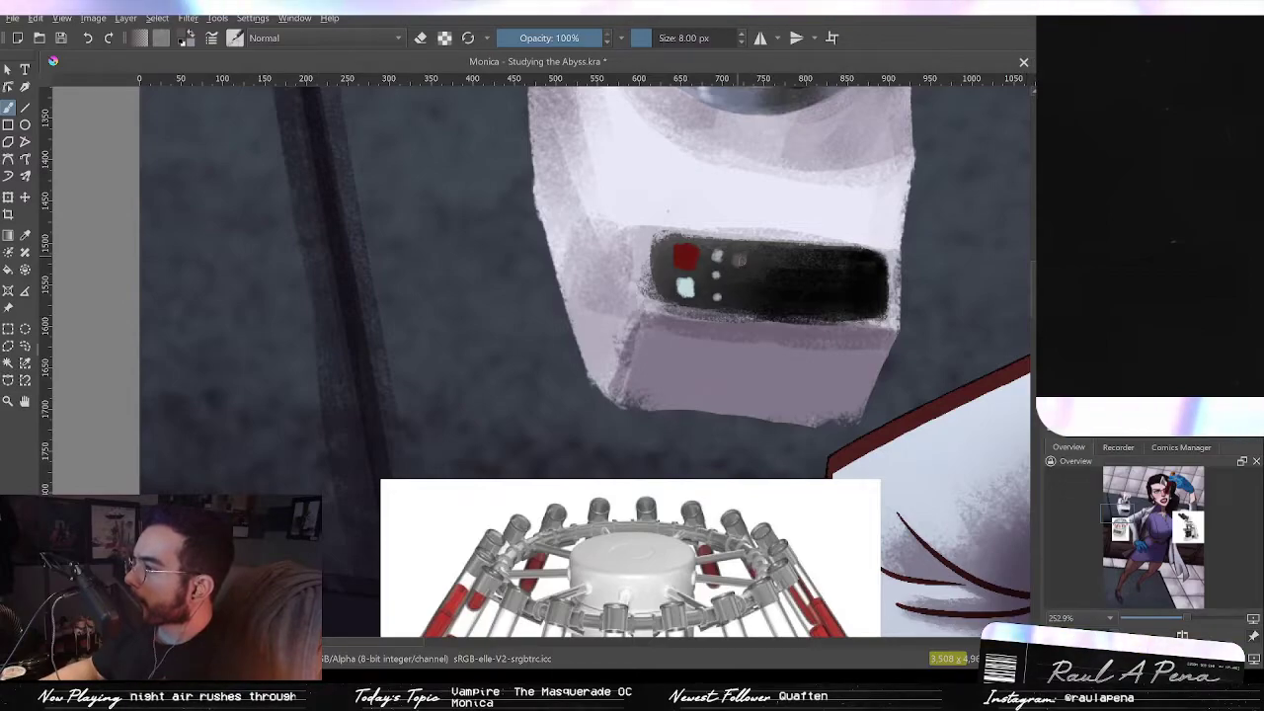
pyautogui.scroll(-3, 735, 261)
pyautogui.moveTo(758, 214); pyautogui.dragTo(740, 262)
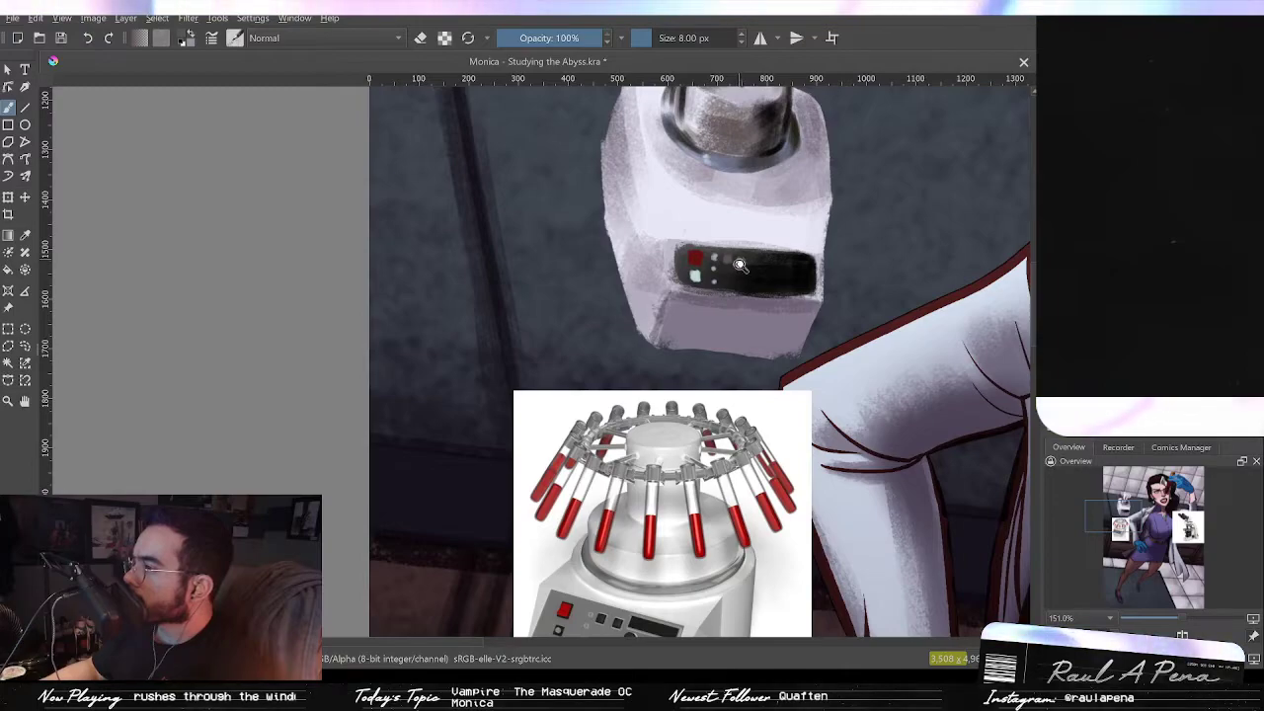
pyautogui.scroll(3, 744, 261)
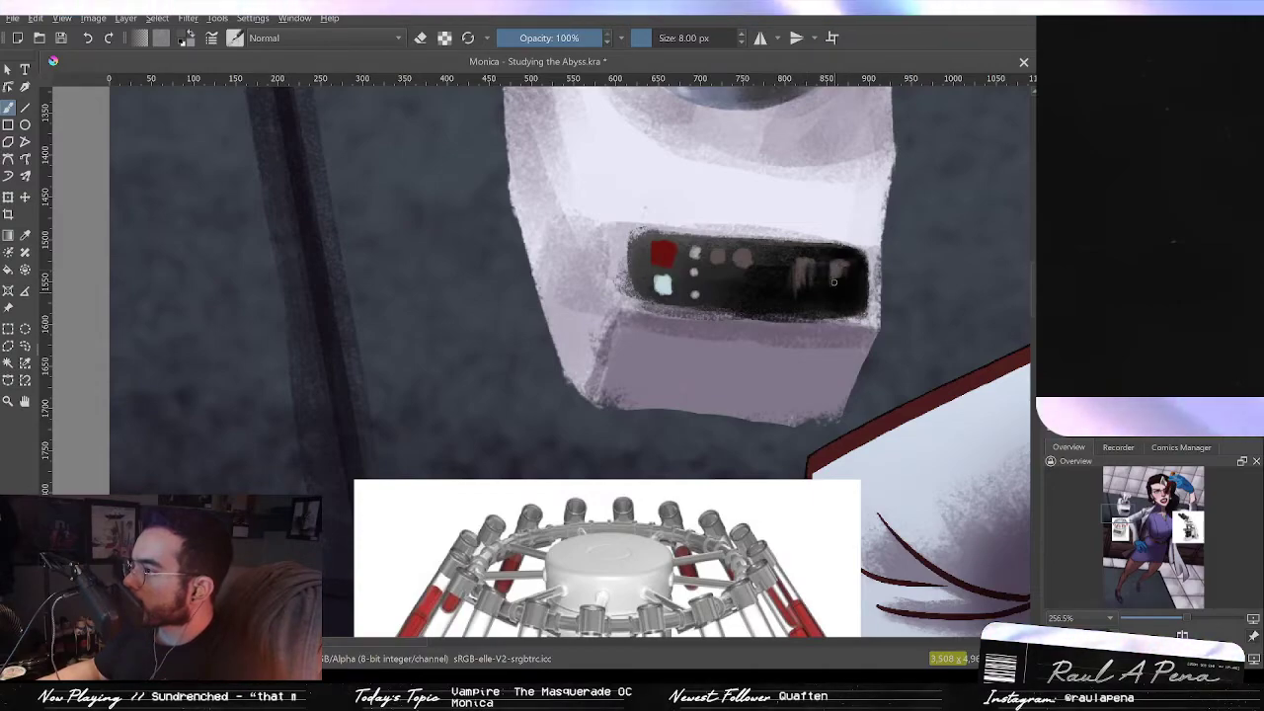
pyautogui.moveTo(825, 291); pyautogui.dragTo(815, 441)
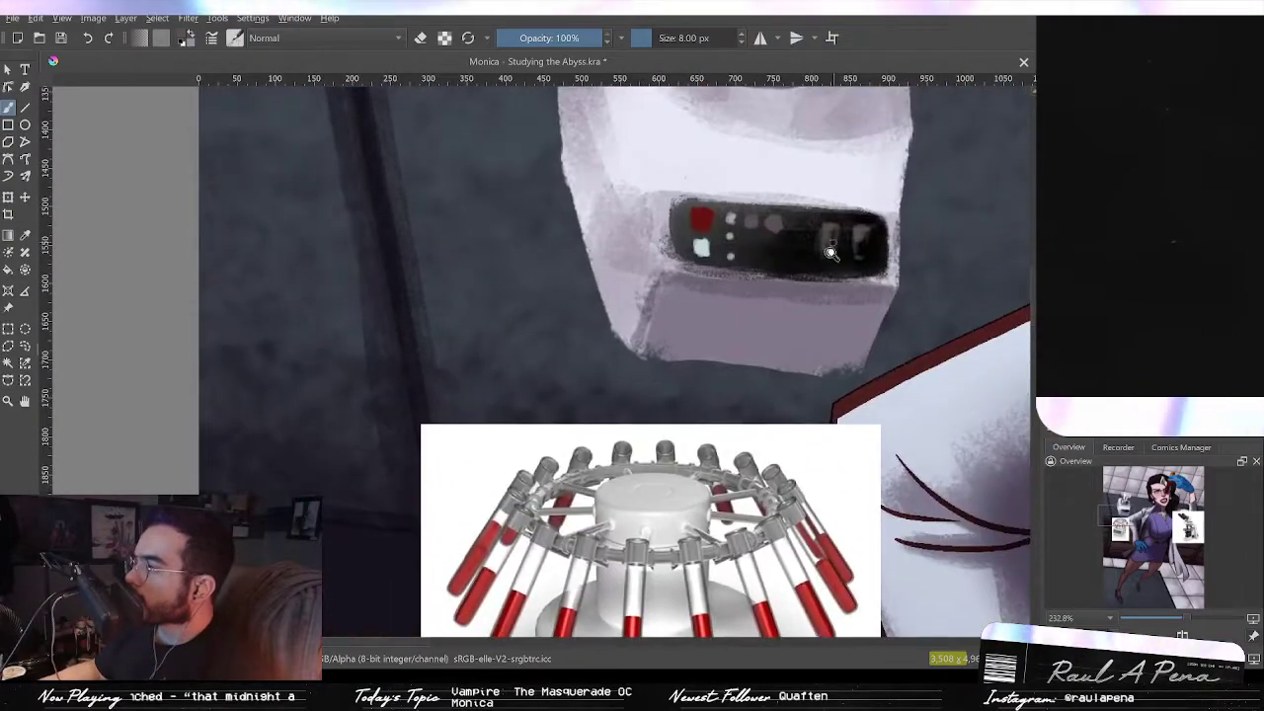
# Step: Paint two dark knobs along the panel's lower edge, undoing two stray strokes
pyautogui.scroll(3, 833, 242)
pyautogui.moveTo(827, 194)
pyautogui.mouseDown()
pyautogui.moveTo(863, 201)
pyautogui.moveTo(826, 198)
pyautogui.mouseUp()
pyautogui.moveTo(821, 267); pyautogui.dragTo(802, 273)
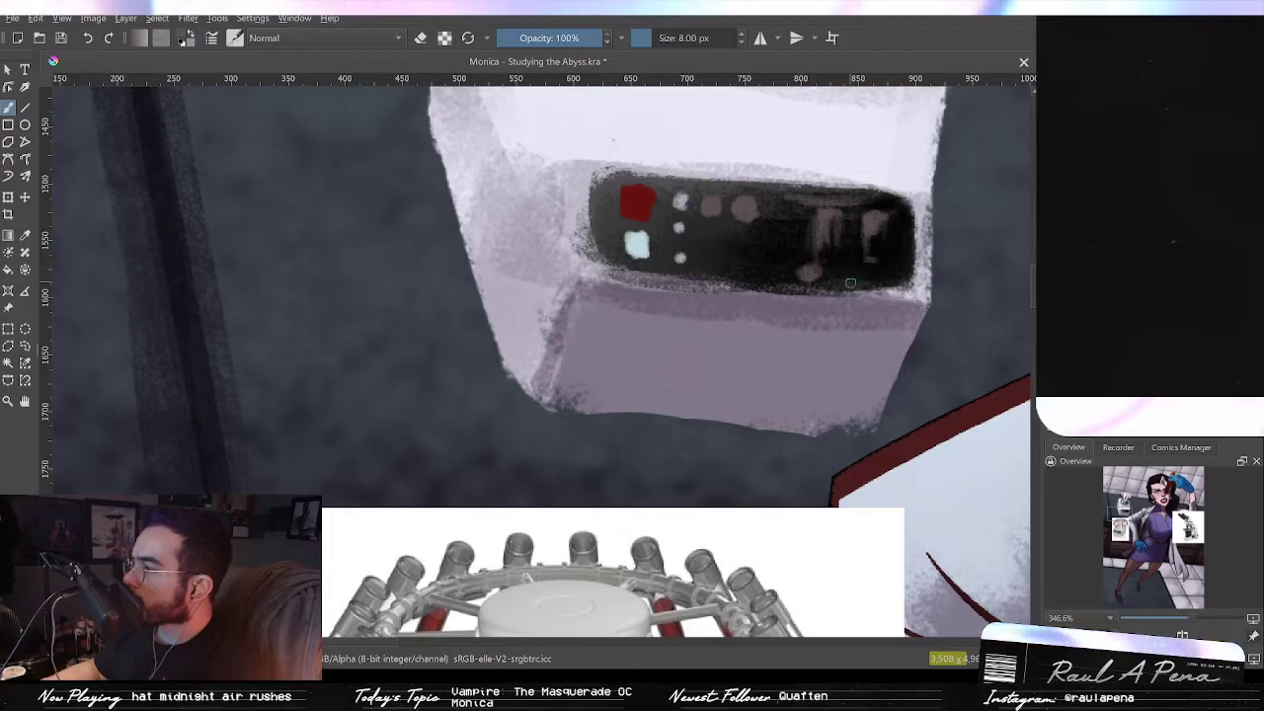
pyautogui.hotkey('ctrl', 'z')
pyautogui.hotkey('ctrl', 'z')
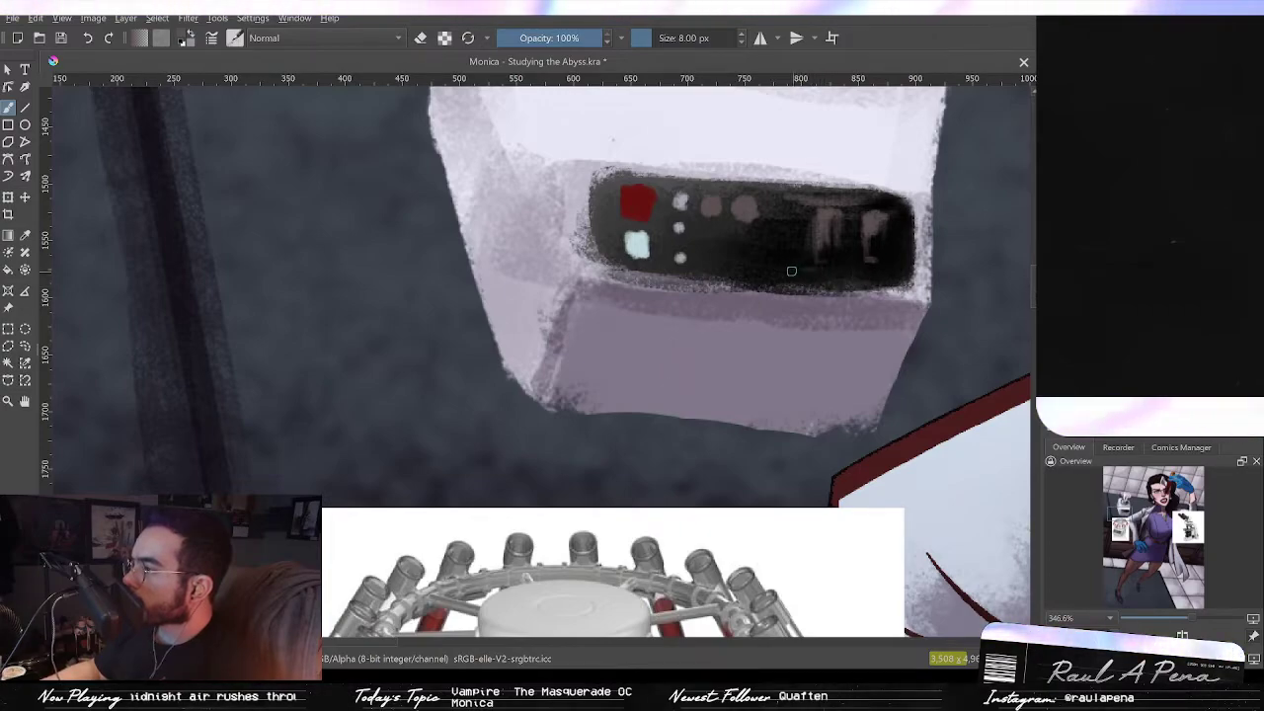
pyautogui.moveTo(805, 276); pyautogui.dragTo(873, 268)
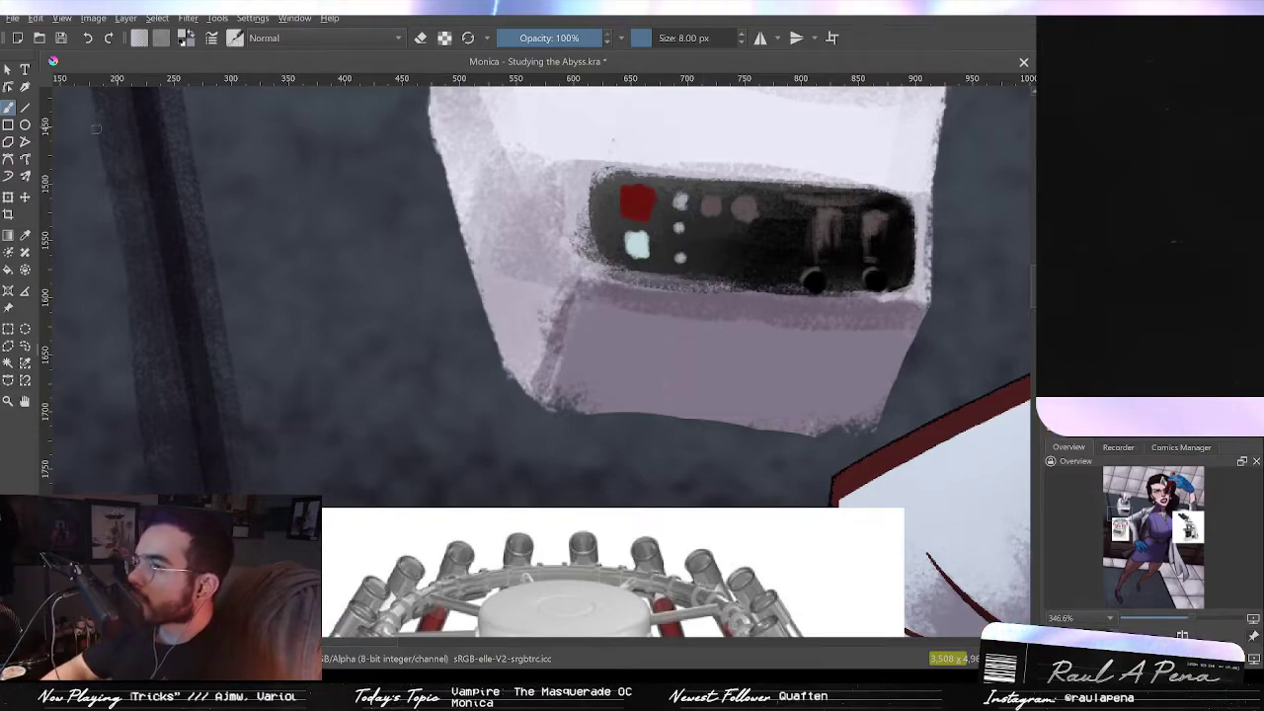
# Step: Draw a thin light line along the bottom edge of the display panel with the line tool
pyautogui.click(25, 107)
pyautogui.moveTo(825, 288); pyautogui.dragTo(904, 300)
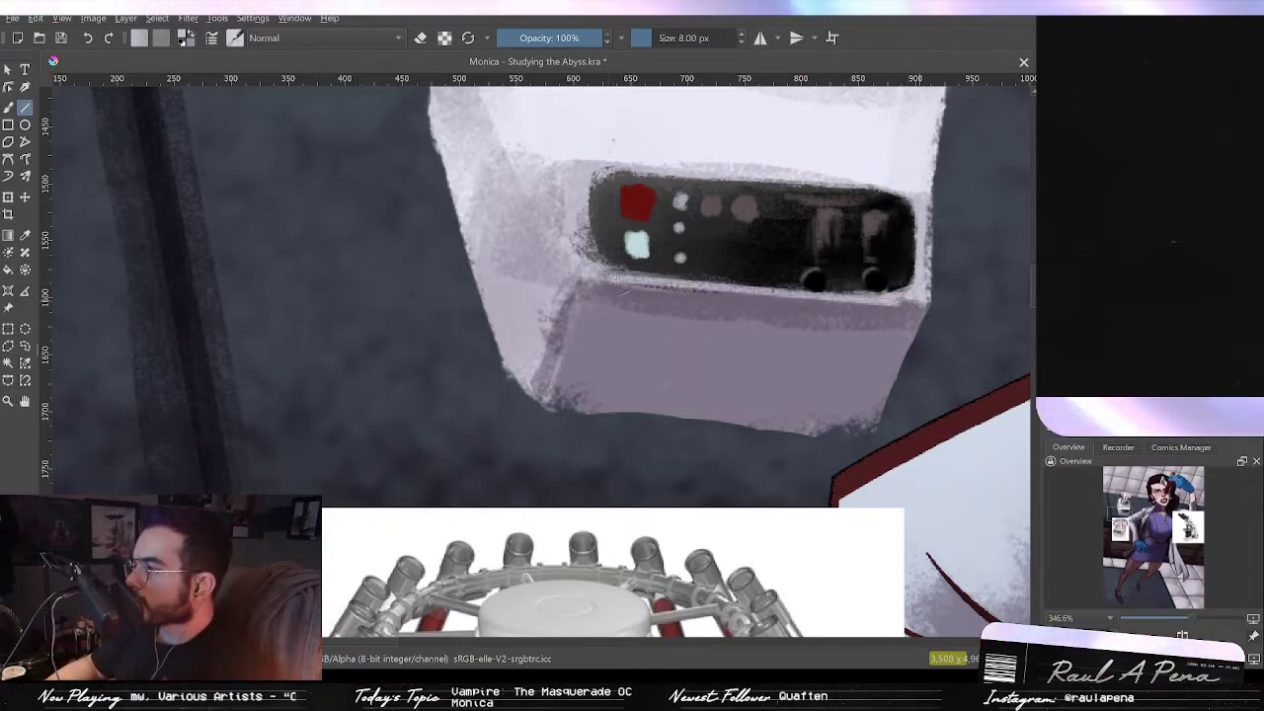
pyautogui.moveTo(615, 280); pyautogui.dragTo(614, 279)
pyautogui.moveTo(921, 309); pyautogui.dragTo(610, 283)
pyautogui.moveTo(833, 223); pyautogui.dragTo(838, 358)
pyautogui.moveTo(837, 312); pyautogui.dragTo(790, 281)
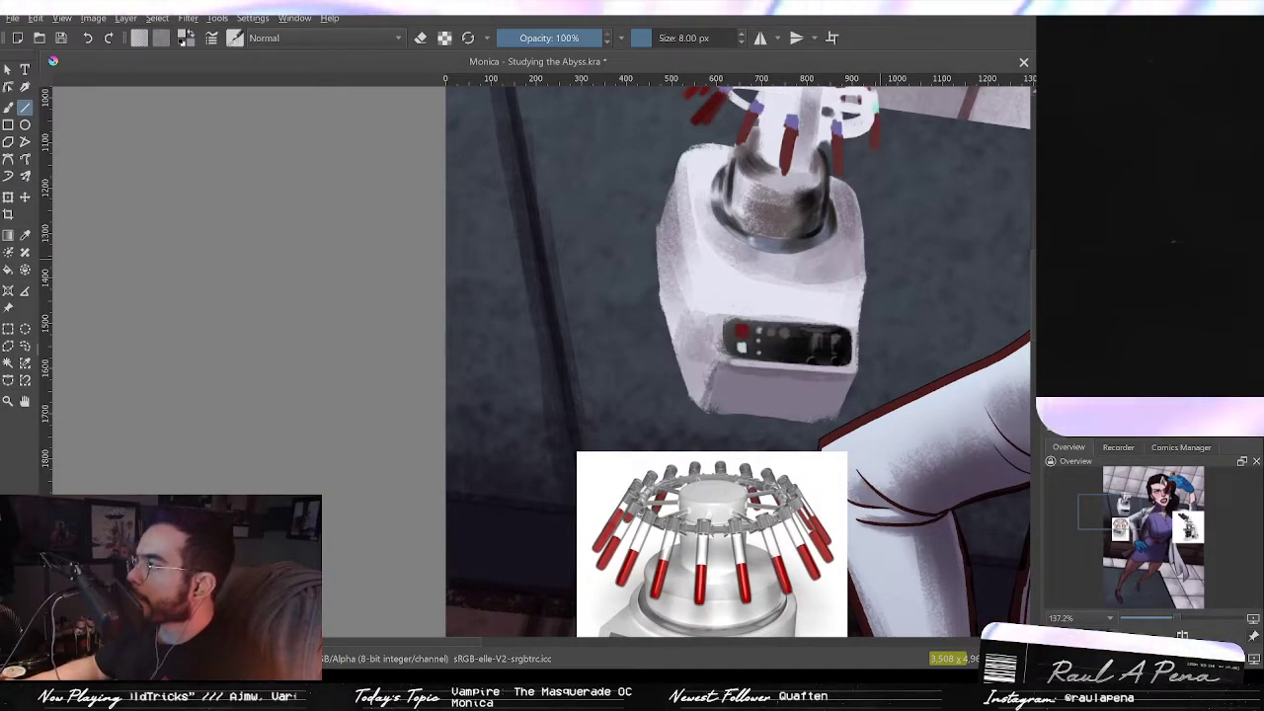
# Step: Paint a dark shadow stroke on the rotor column just beneath the rotor ring
pyautogui.moveTo(832, 244); pyautogui.dragTo(803, 403)
pyautogui.moveTo(803, 403)
pyautogui.mouseDown()
pyautogui.moveTo(825, 332)
pyautogui.moveTo(818, 421)
pyautogui.mouseUp()
pyautogui.moveTo(837, 308); pyautogui.dragTo(596, 324)
pyautogui.moveTo(595, 325); pyautogui.dragTo(596, 294)
pyautogui.moveTo(554, 195); pyautogui.dragTo(506, 135)
pyautogui.moveTo(506, 134); pyautogui.dragTo(718, 330)
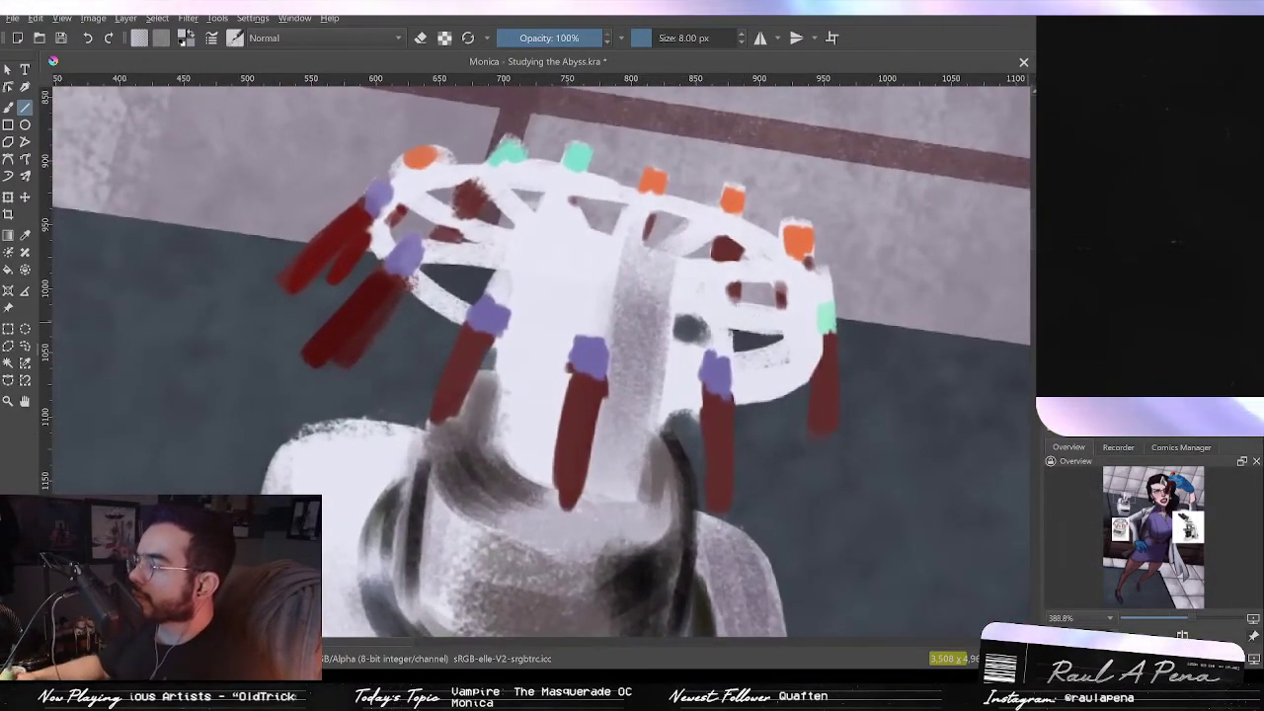
pyautogui.press('p')
pyautogui.moveTo(617, 350); pyautogui.dragTo(663, 358)
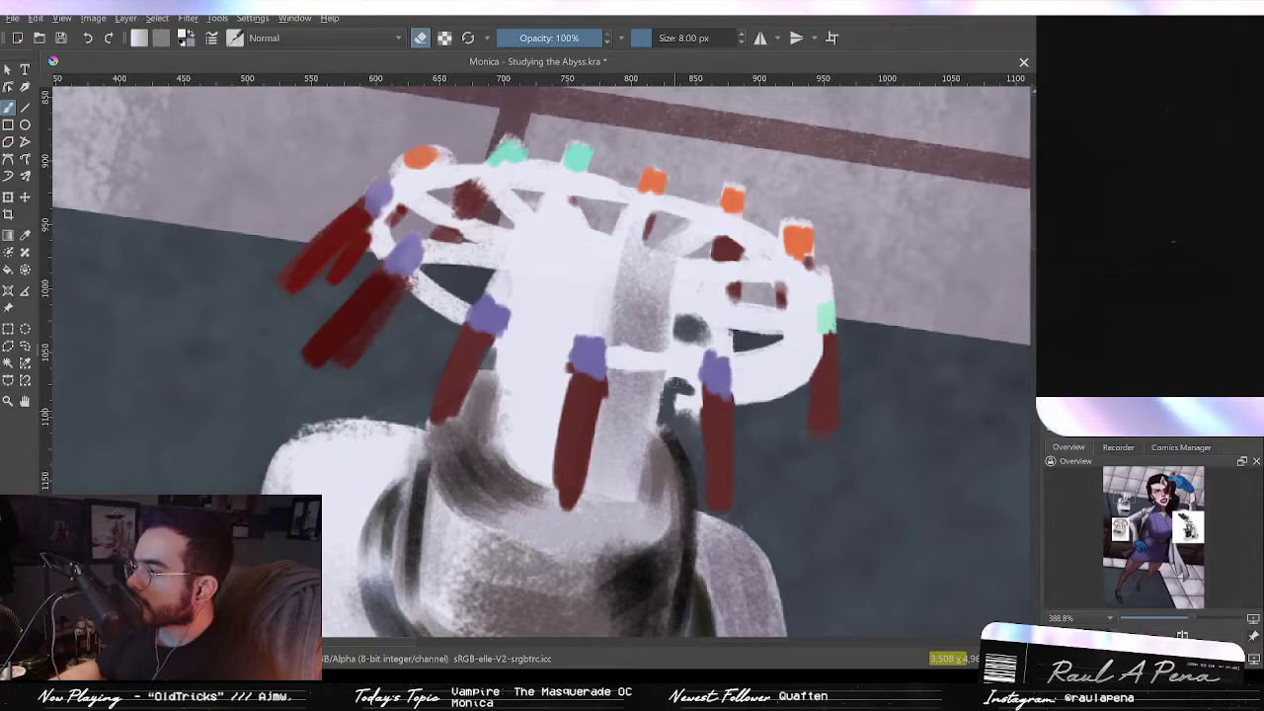
pyautogui.moveTo(693, 394)
pyautogui.mouseDown()
pyautogui.moveTo(680, 405)
pyautogui.moveTo(703, 405)
pyautogui.moveTo(689, 437)
pyautogui.mouseUp()
pyautogui.moveTo(785, 390)
pyautogui.mouseDown()
pyautogui.moveTo(748, 409)
pyautogui.moveTo(742, 389)
pyautogui.moveTo(793, 370)
pyautogui.moveTo(796, 382)
pyautogui.moveTo(820, 357)
pyautogui.mouseUp()
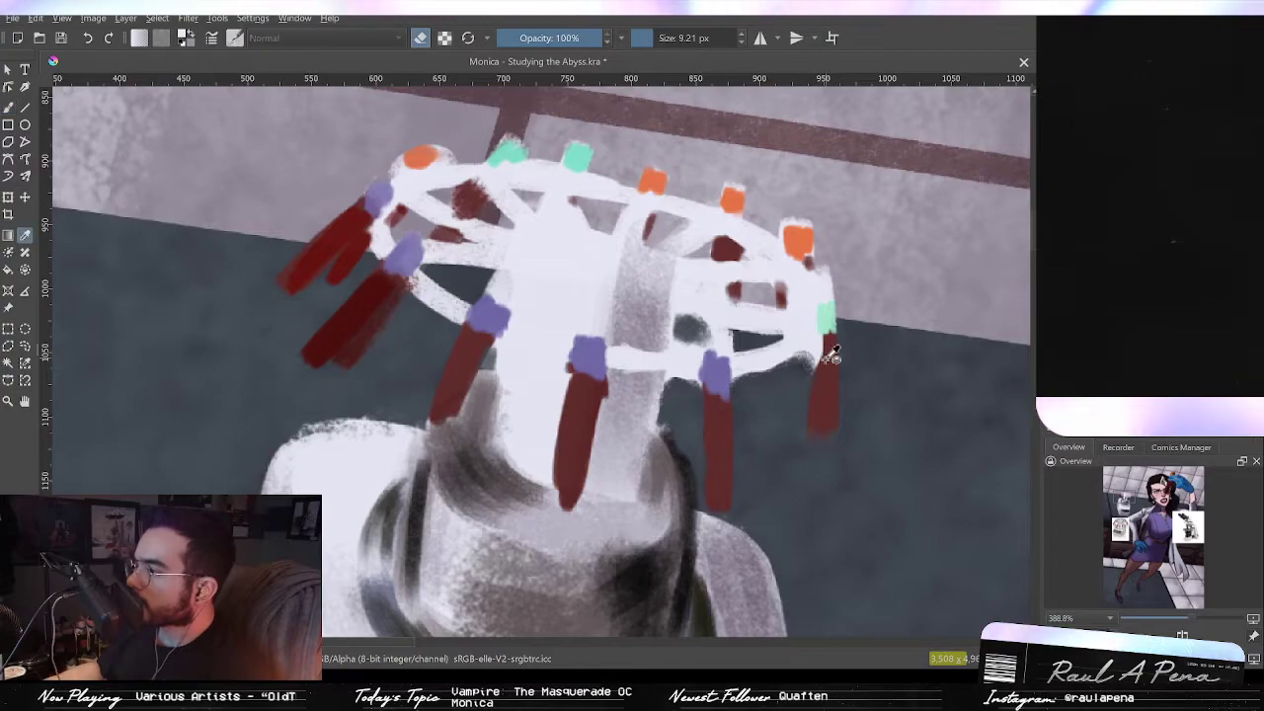
# Step: Touch up the rotor ring's right side with colors picked from it and erase the dark smudge beneath the ring
pyautogui.keyDown('ctrl'); pyautogui.click(827, 361); pyautogui.keyUp('ctrl')
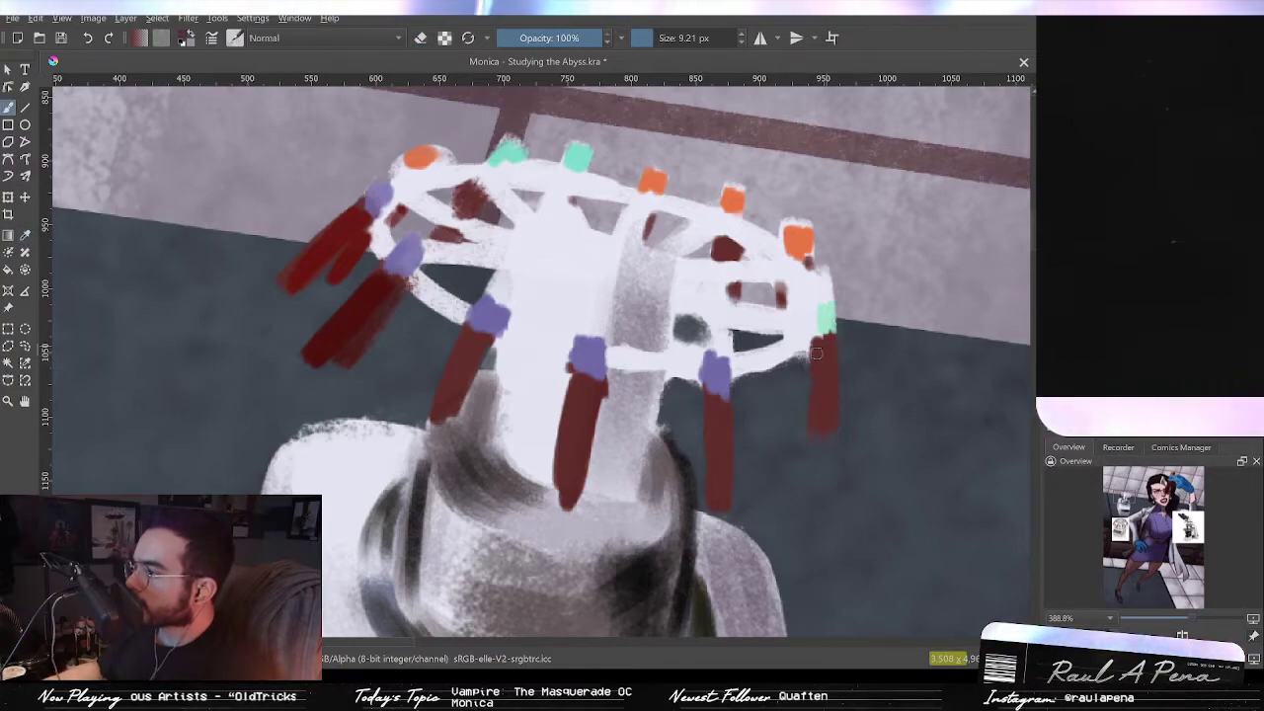
pyautogui.keyDown('ctrl'); pyautogui.click(825, 319); pyautogui.keyUp('ctrl')
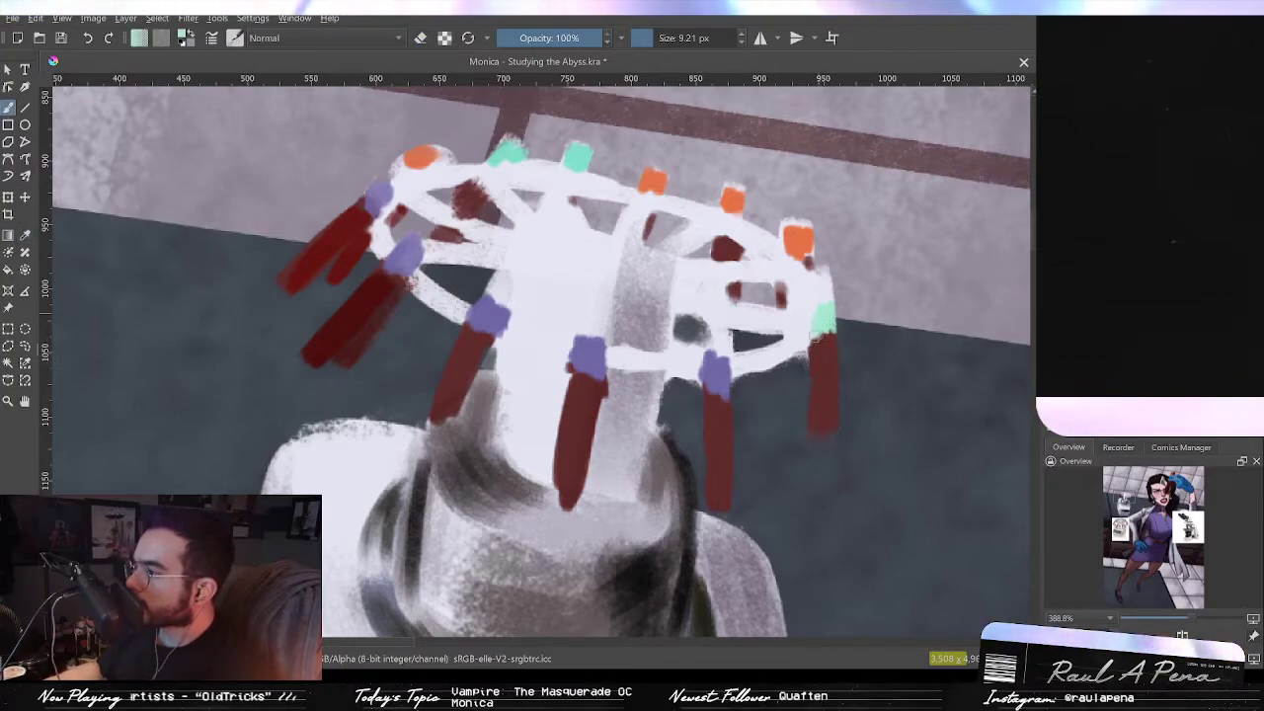
pyautogui.moveTo(816, 338); pyautogui.dragTo(818, 324)
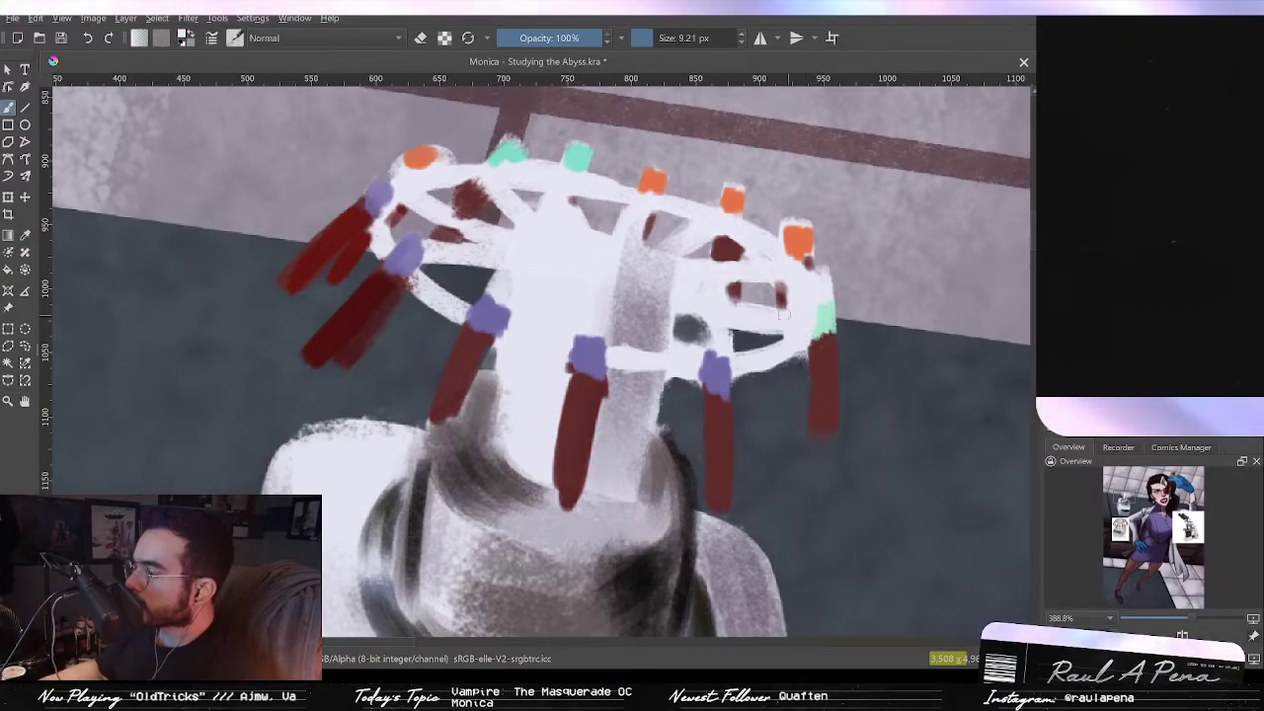
pyautogui.press('e')
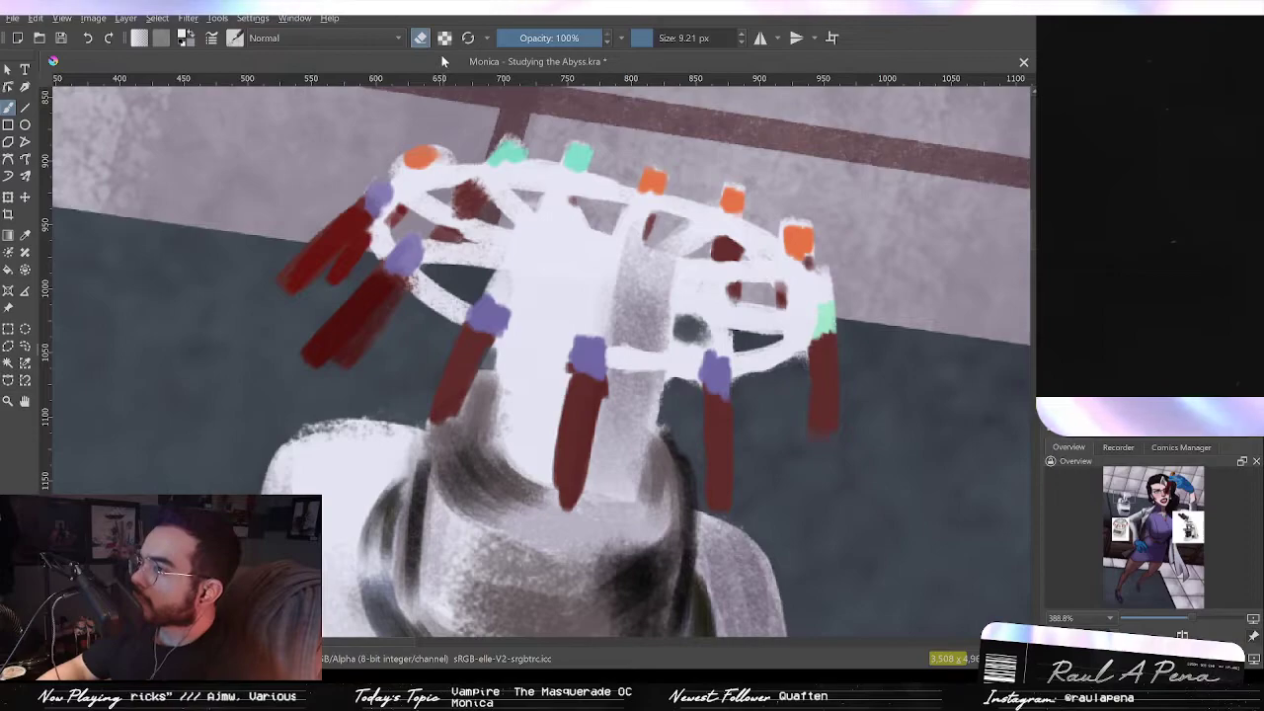
pyautogui.moveTo(691, 331); pyautogui.dragTo(725, 341)
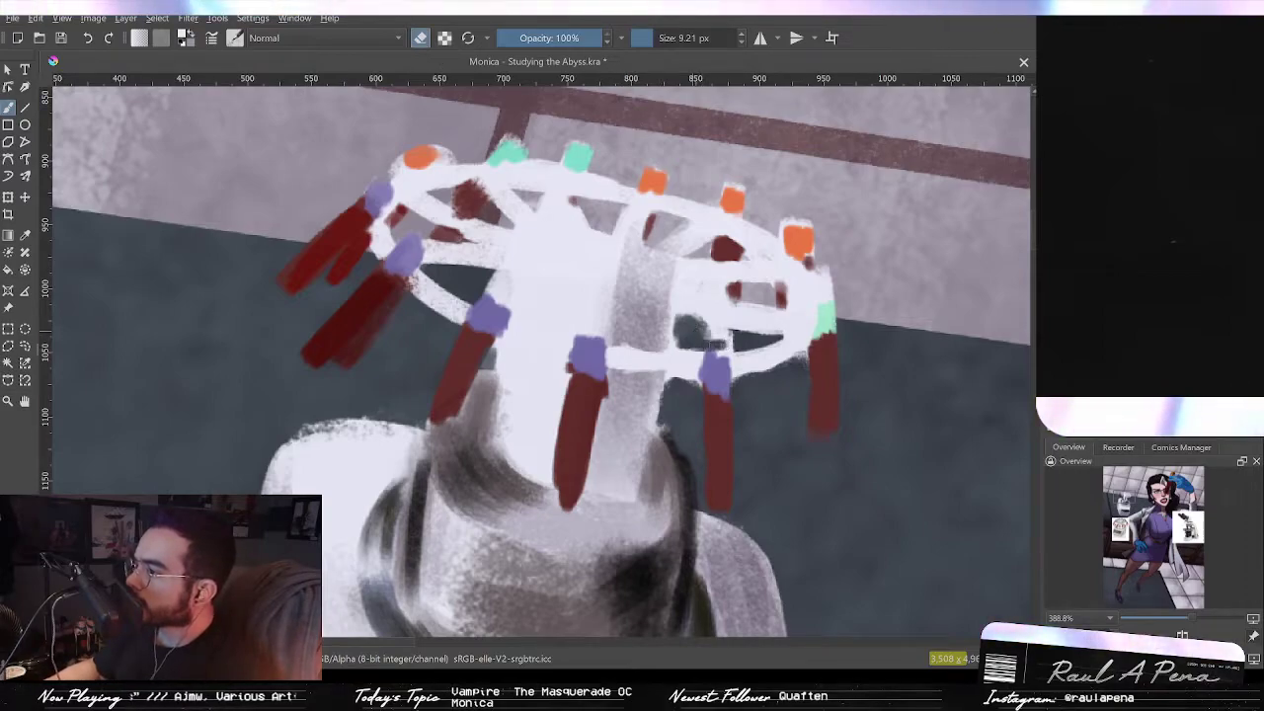
pyautogui.moveTo(693, 338)
pyautogui.mouseDown()
pyautogui.moveTo(731, 336)
pyautogui.moveTo(690, 323)
pyautogui.mouseUp()
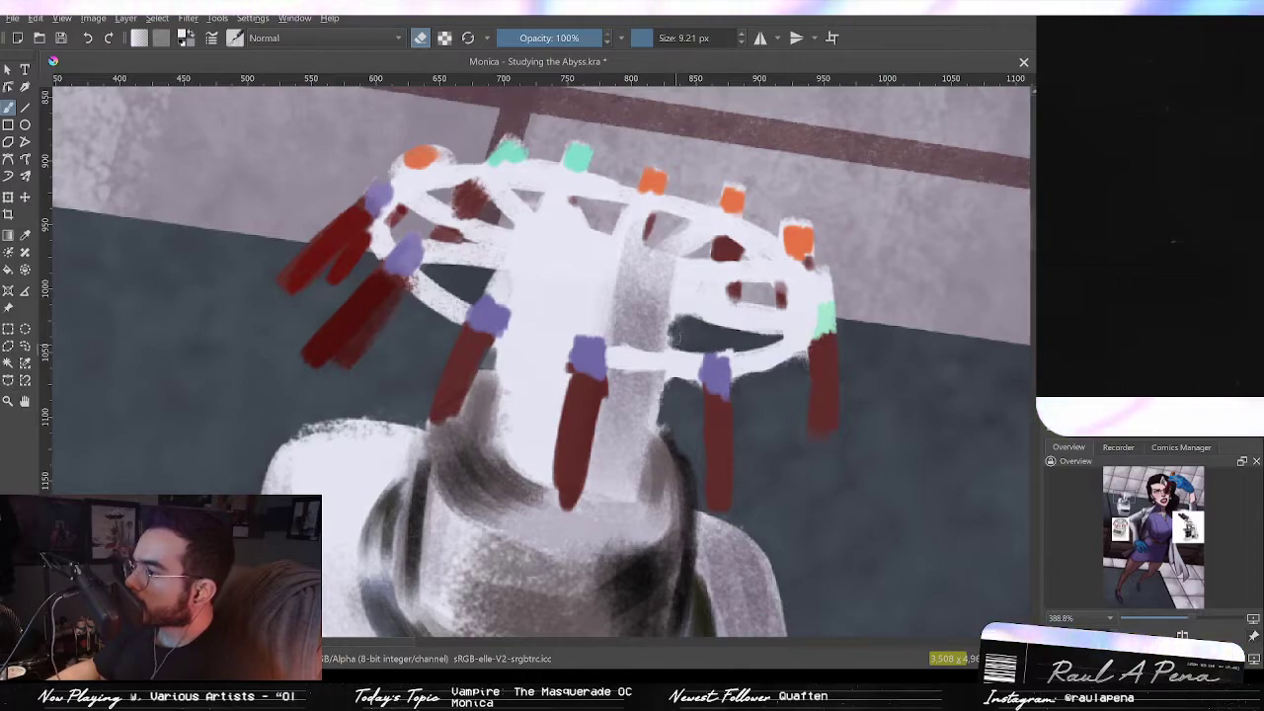
pyautogui.press('e')
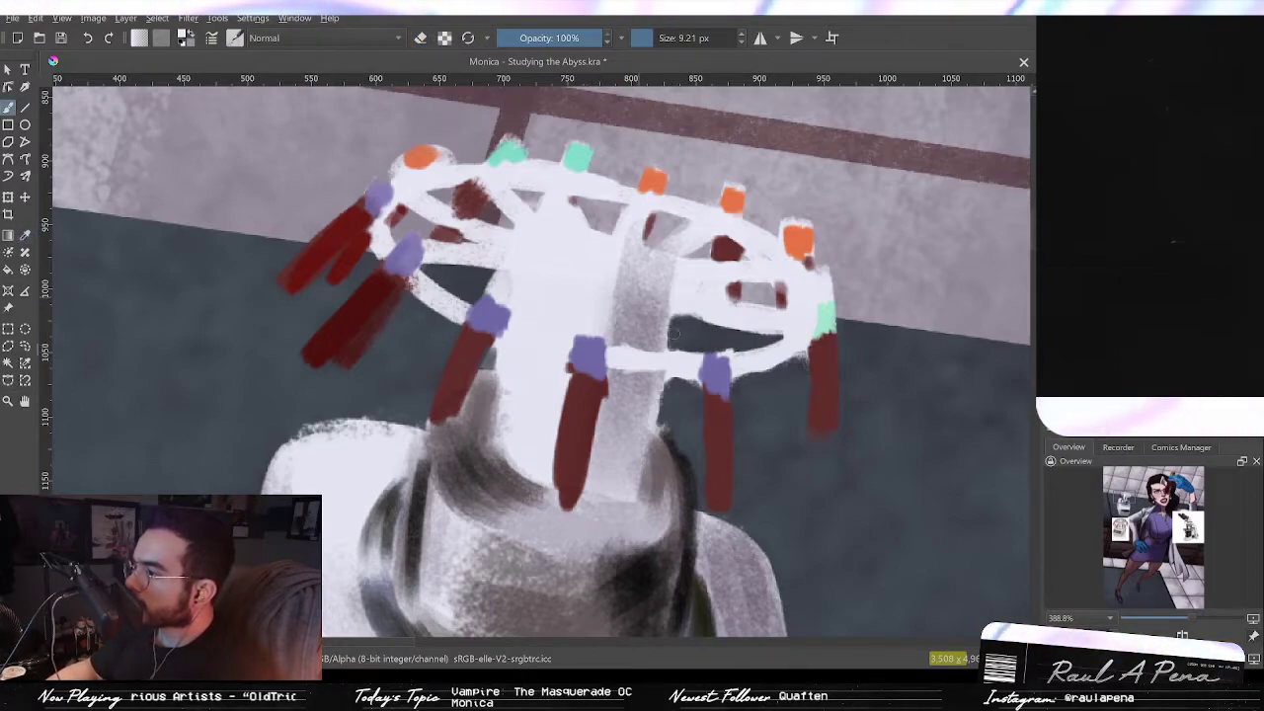
# Step: Paint a light elliptical hub on top of the rotor column beneath the ring, covering the dark area there
pyautogui.moveTo(690, 349); pyautogui.dragTo(654, 312)
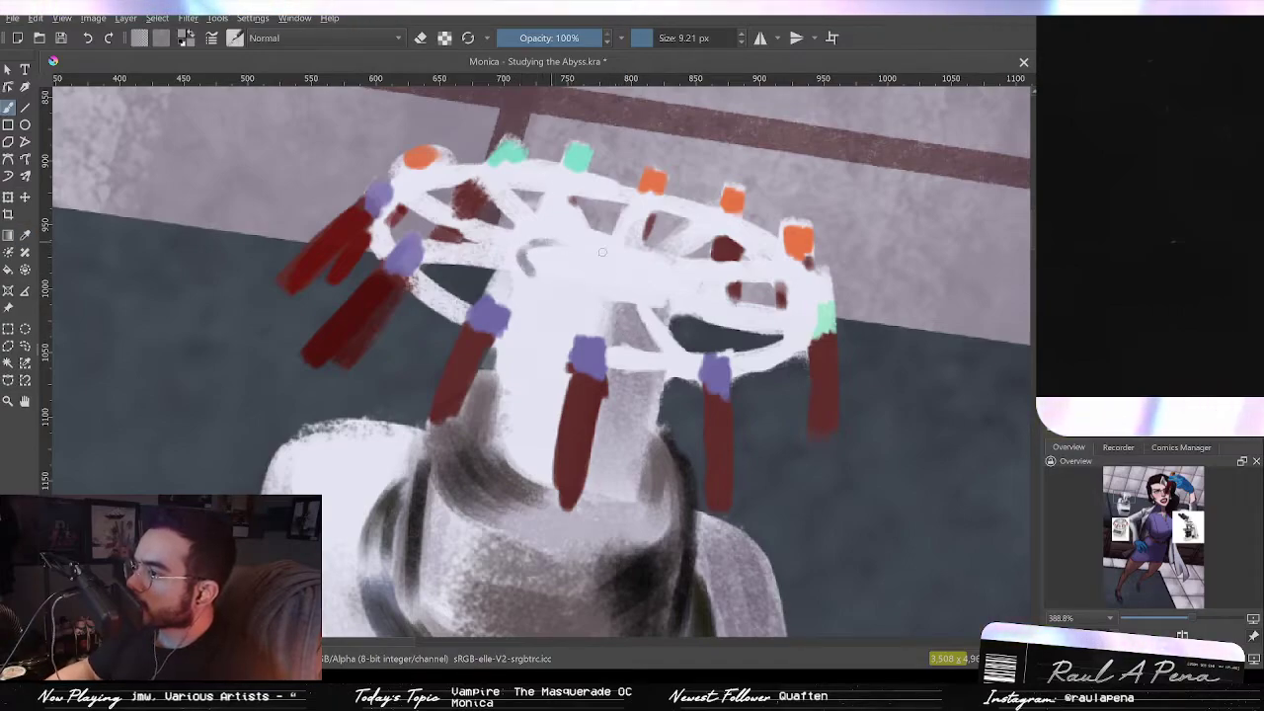
pyautogui.moveTo(521, 265)
pyautogui.mouseDown()
pyautogui.moveTo(638, 266)
pyautogui.moveTo(671, 256)
pyautogui.moveTo(655, 297)
pyautogui.mouseUp()
pyautogui.moveTo(522, 289); pyautogui.dragTo(519, 308)
pyautogui.moveTo(512, 369)
pyautogui.mouseDown()
pyautogui.moveTo(506, 431)
pyautogui.moveTo(508, 340)
pyautogui.moveTo(501, 456)
pyautogui.mouseUp()
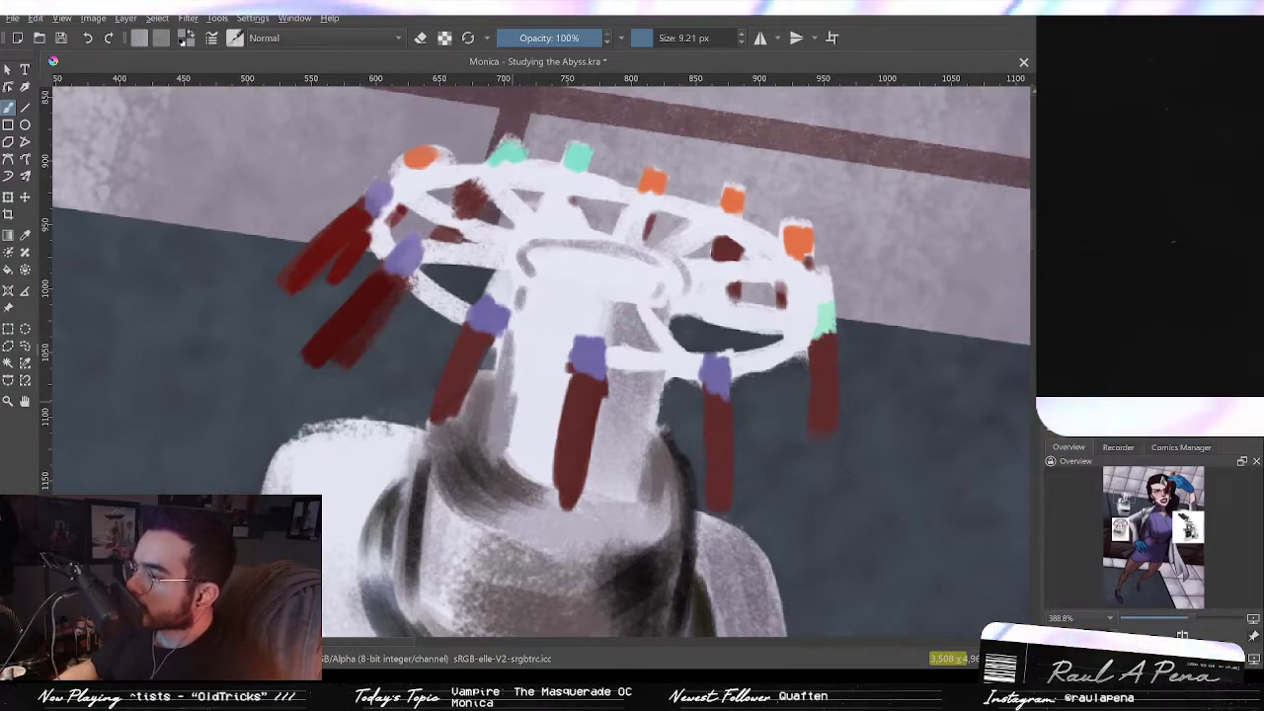
# Step: Shade the rotor column's left side with soft gray brush strokes using colors picked from the column
pyautogui.press('b')
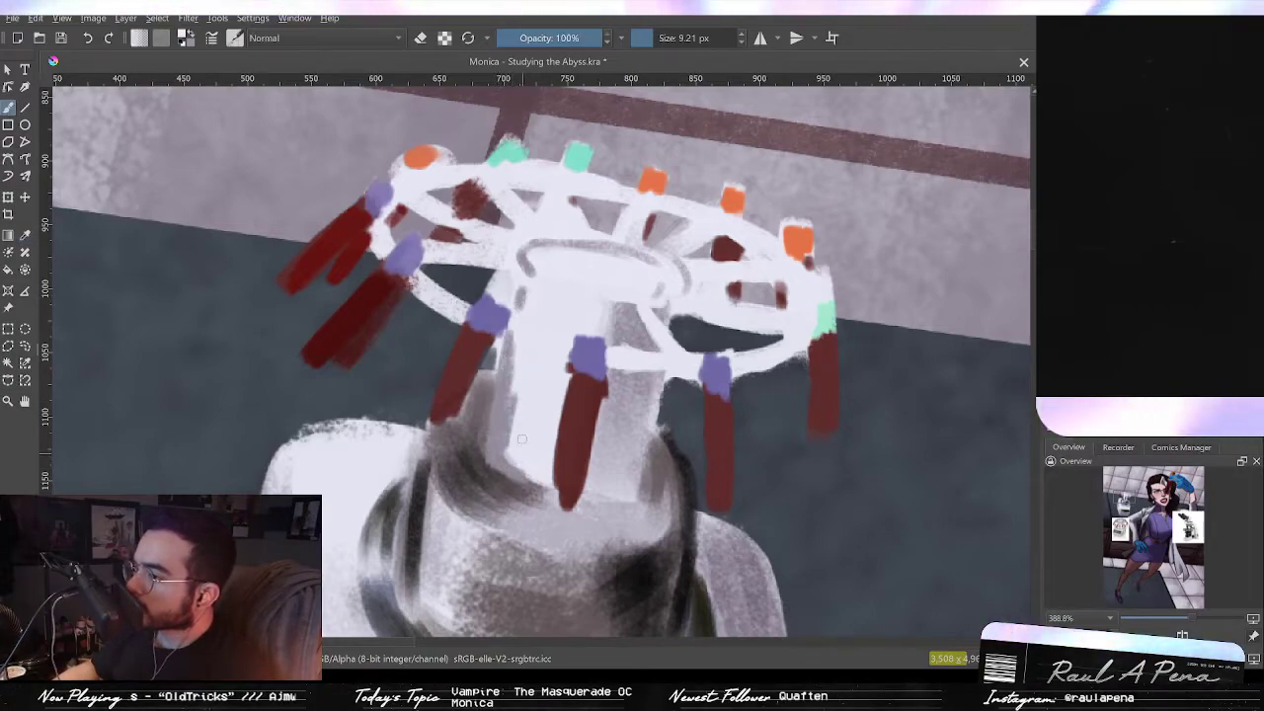
pyautogui.moveTo(505, 430)
pyautogui.mouseDown()
pyautogui.moveTo(540, 481)
pyautogui.moveTo(561, 495)
pyautogui.moveTo(567, 484)
pyautogui.mouseUp()
pyautogui.press('p')
pyautogui.click(581, 458)
pyautogui.press('b')
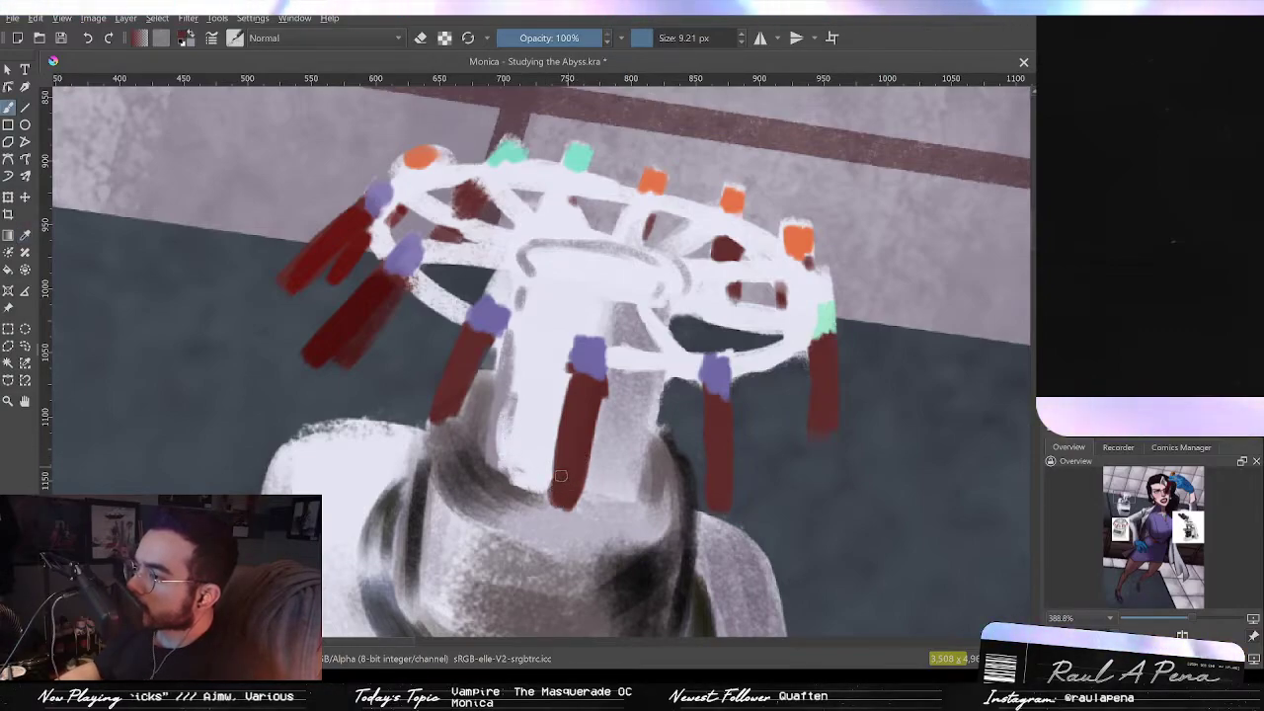
pyautogui.moveTo(576, 367); pyautogui.dragTo(623, 439)
pyautogui.press('p')
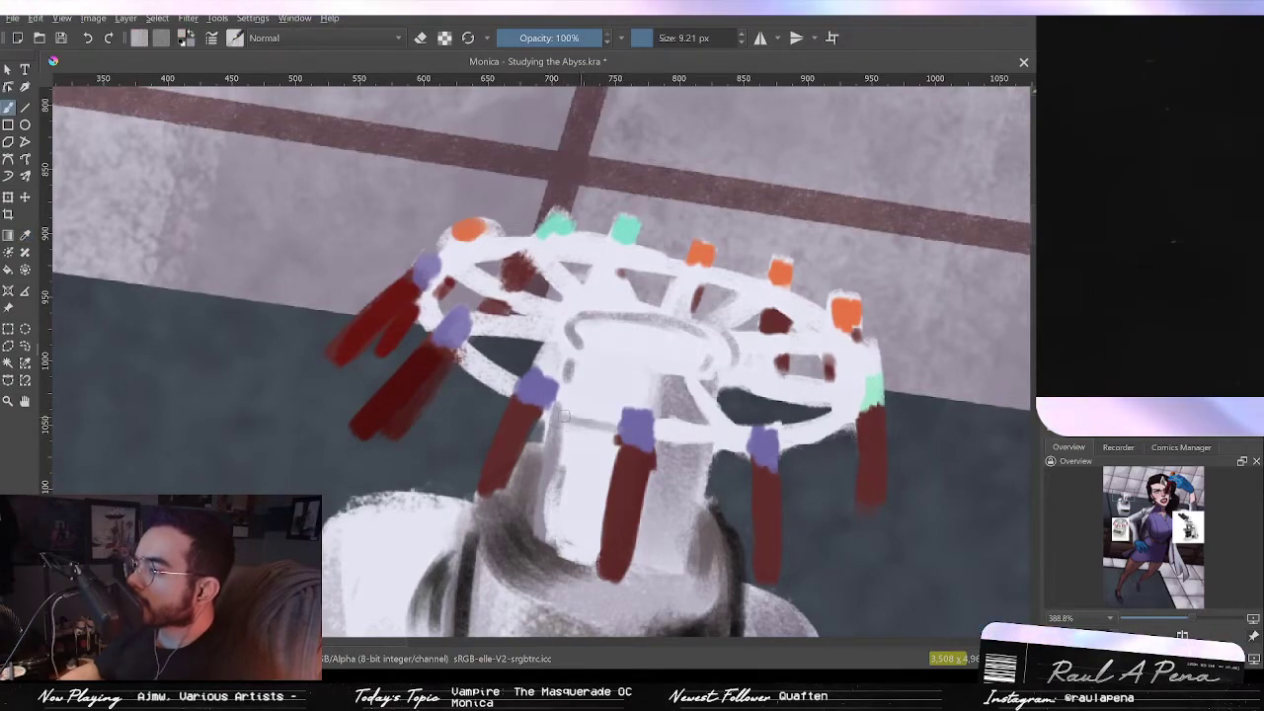
pyautogui.moveTo(561, 391); pyautogui.dragTo(613, 408)
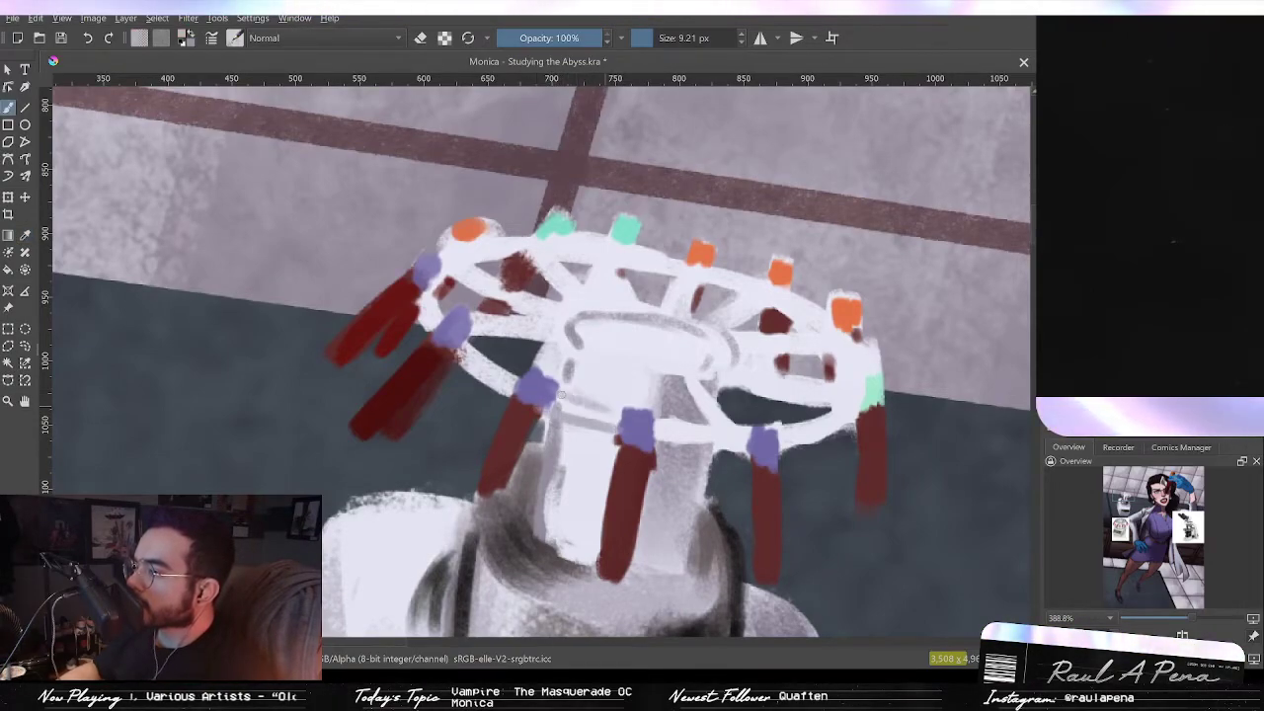
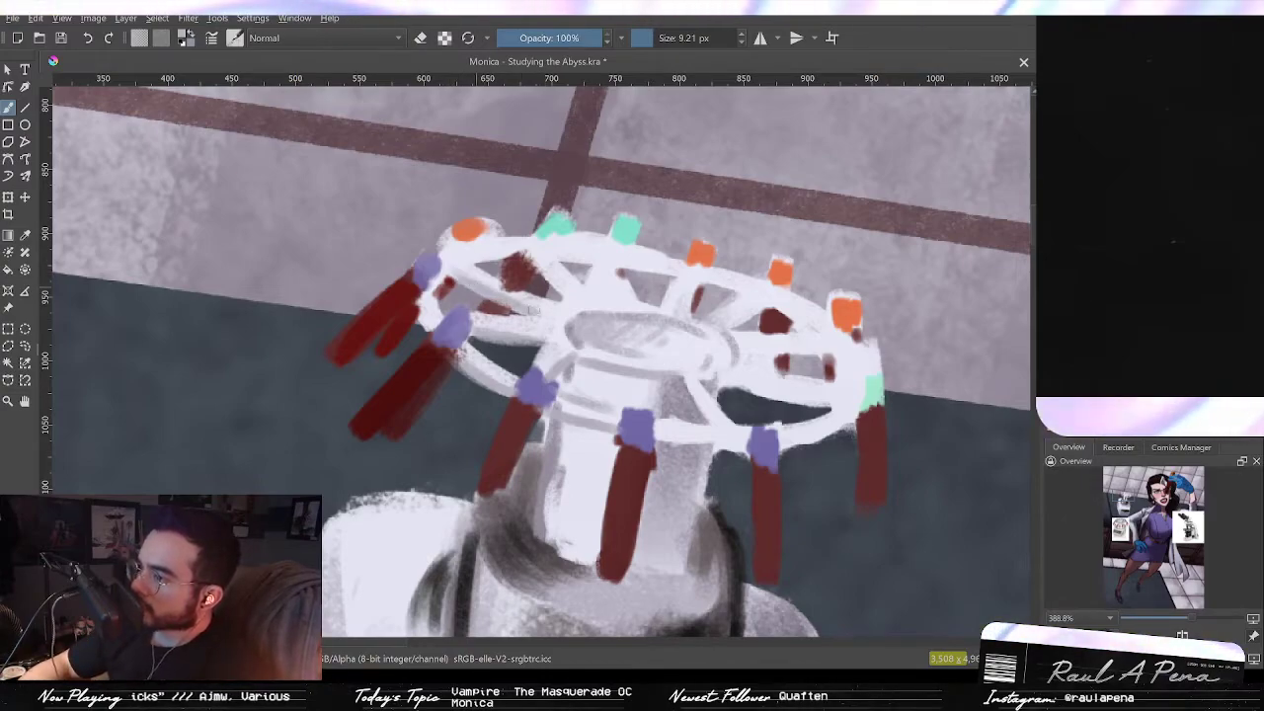
# Step: Paint a light stroke over the rotor ring's left end, covering its tinted edge
pyautogui.press('p')
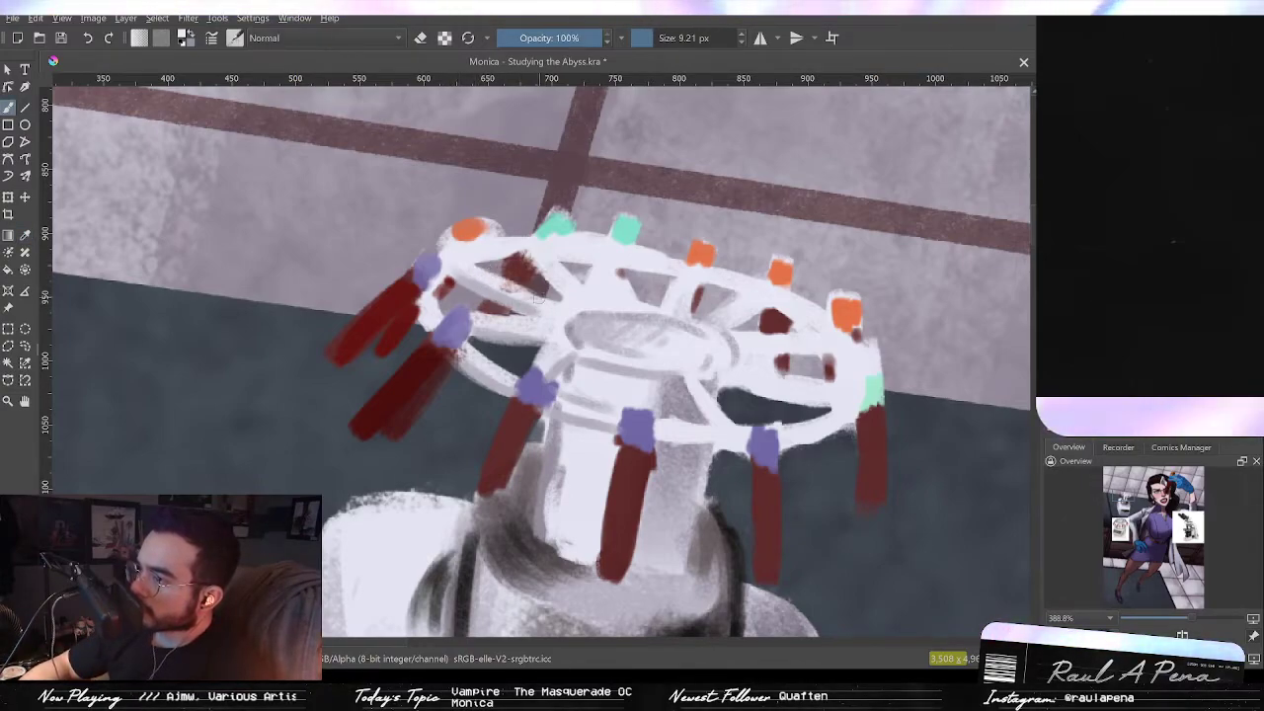
pyautogui.press('p')
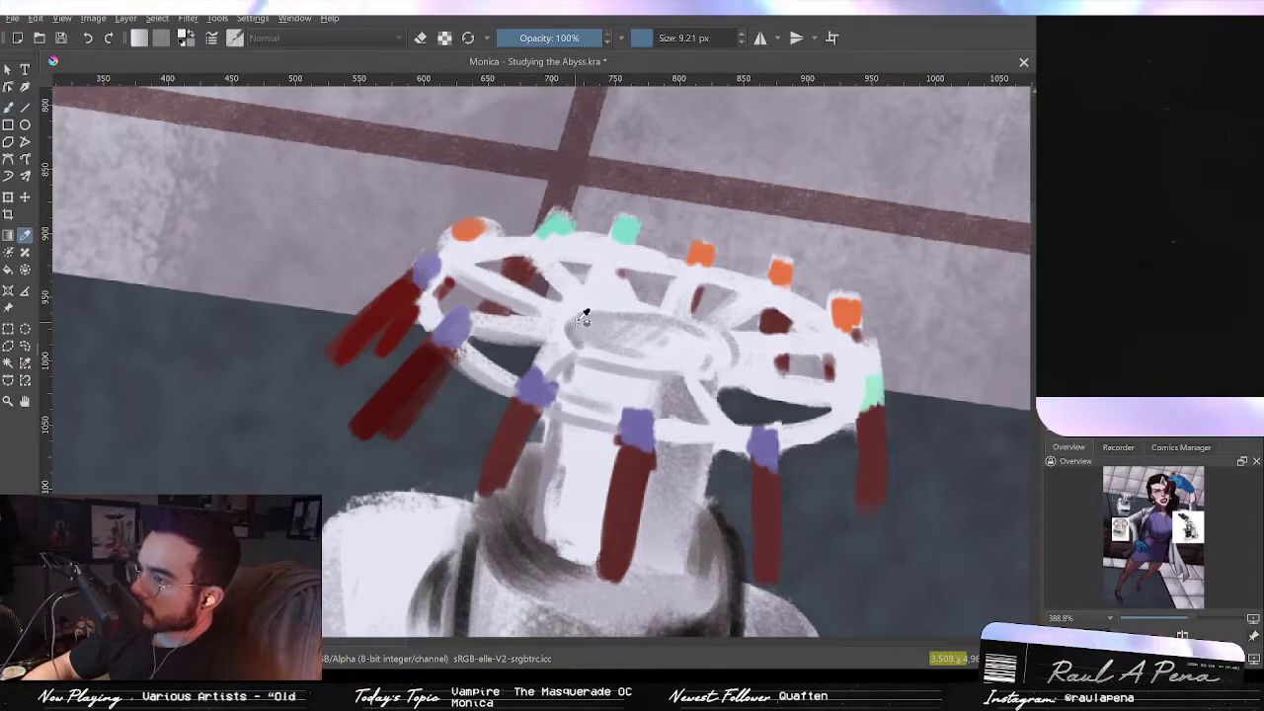
pyautogui.press('b')
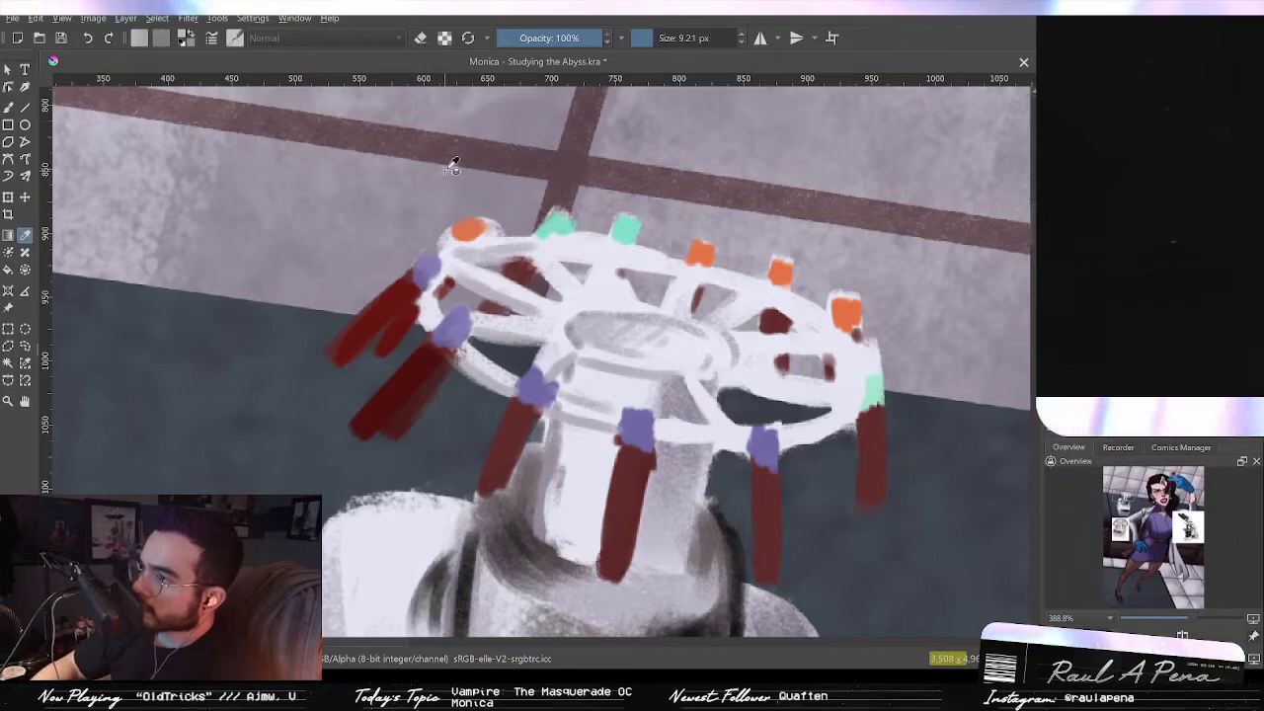
pyautogui.press('b')
pyautogui.click(427, 41)
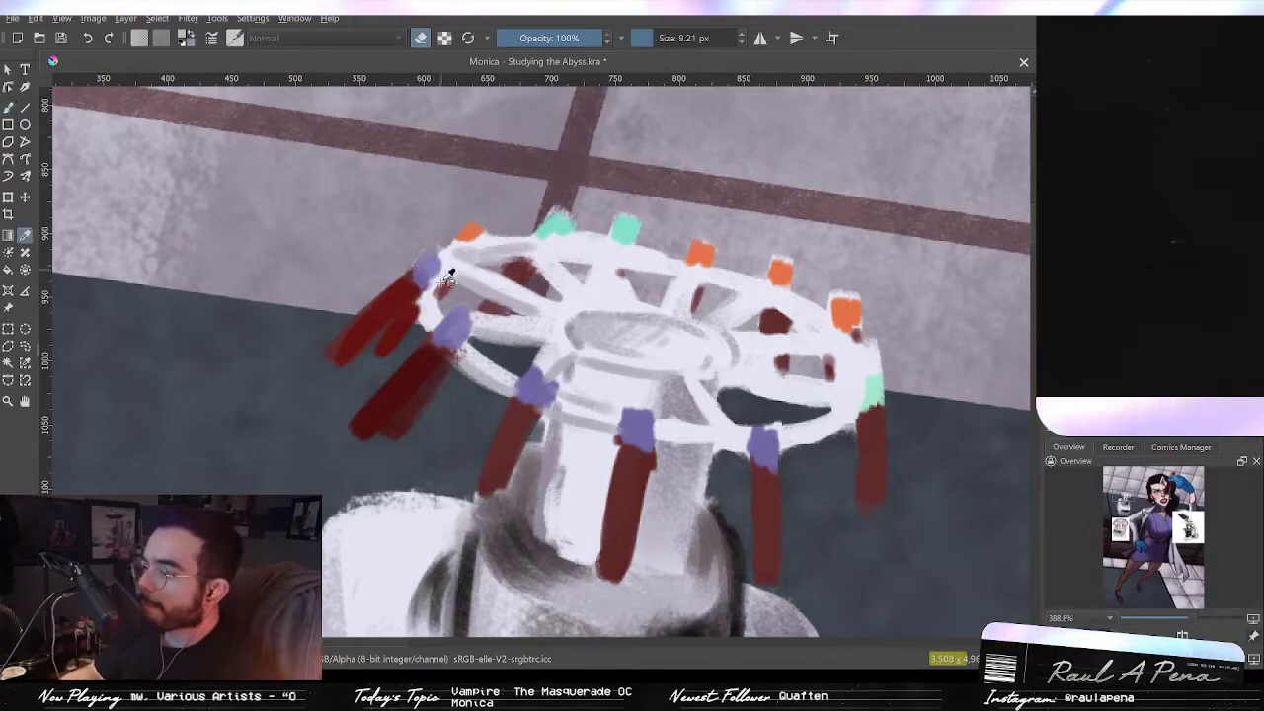
pyautogui.press('e')
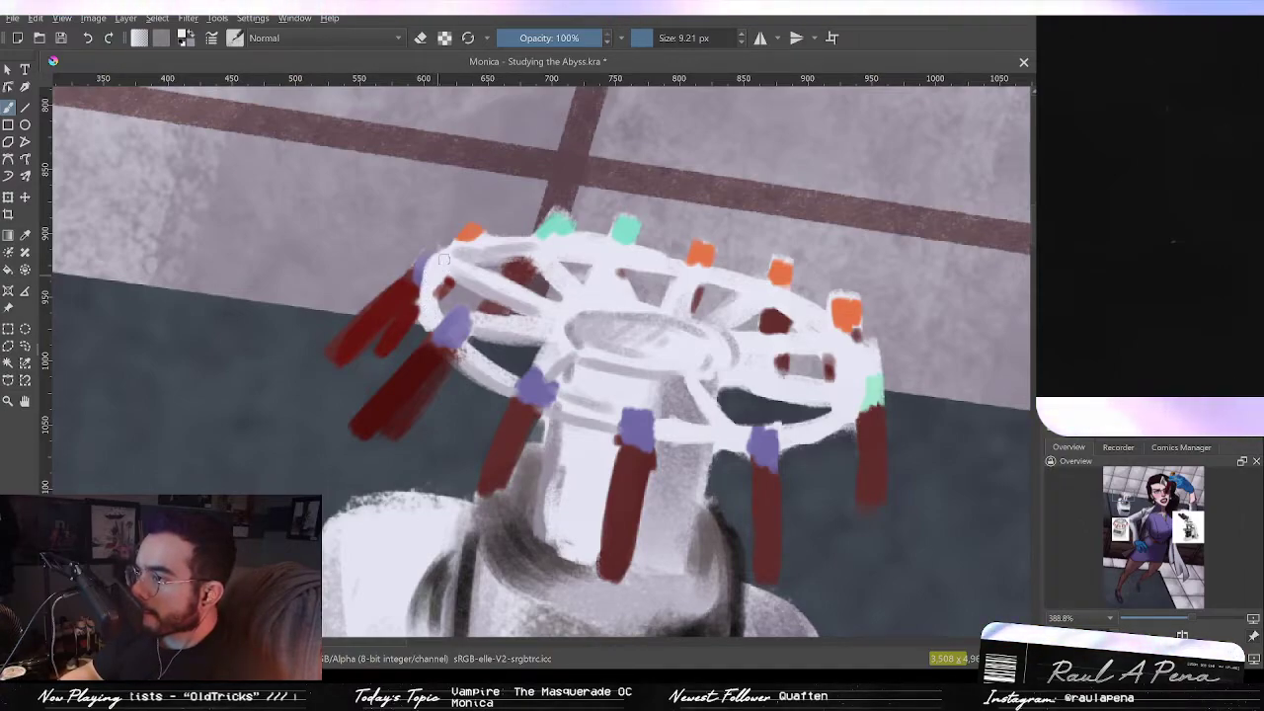
pyautogui.moveTo(441, 262); pyautogui.dragTo(418, 298)
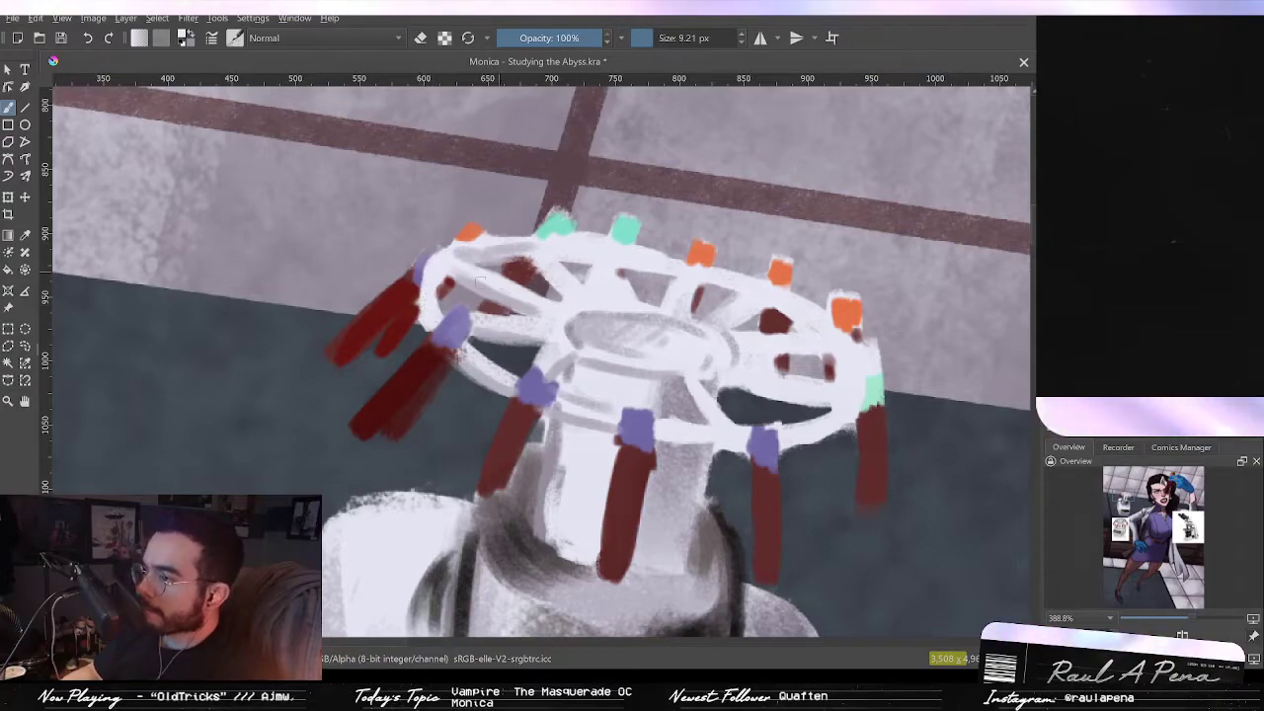
# Step: Pick a color from the ring and erase a dark patch beneath the ring's left spokes
pyautogui.press('ctrl')
pyautogui.keyDown('ctrl'); pyautogui.click(418, 301); pyautogui.keyUp('ctrl')
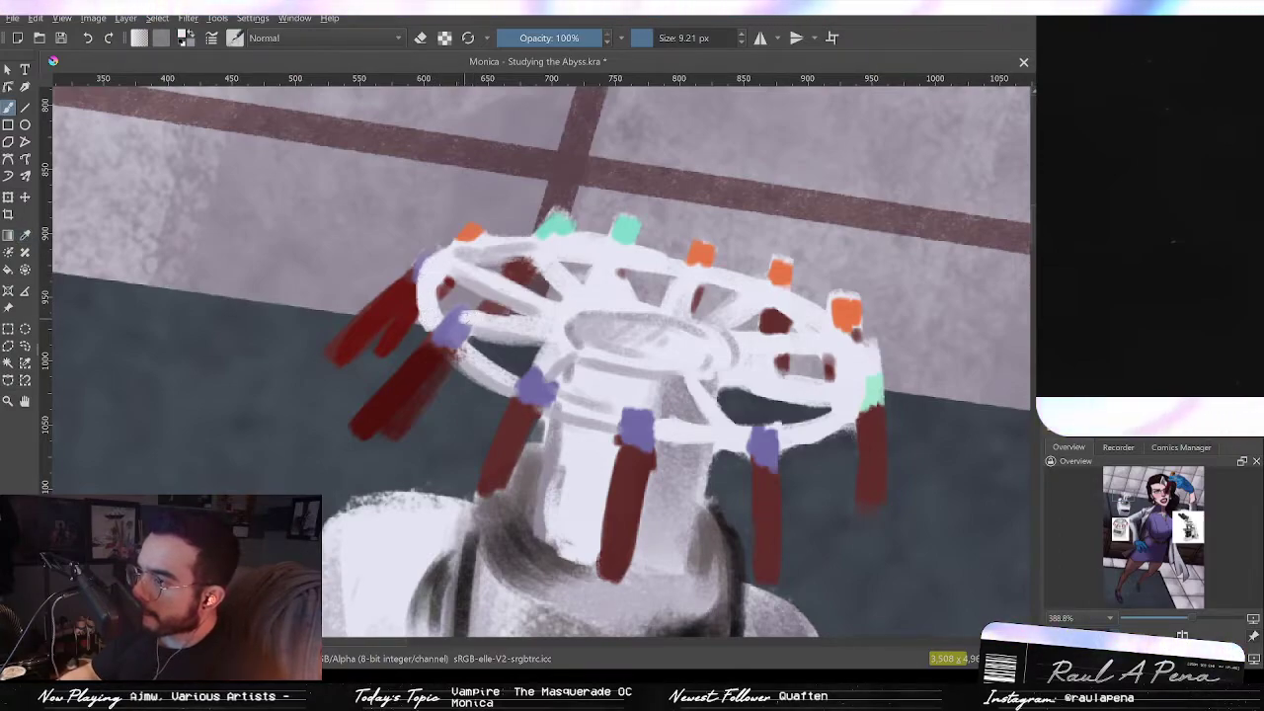
pyautogui.press('e')
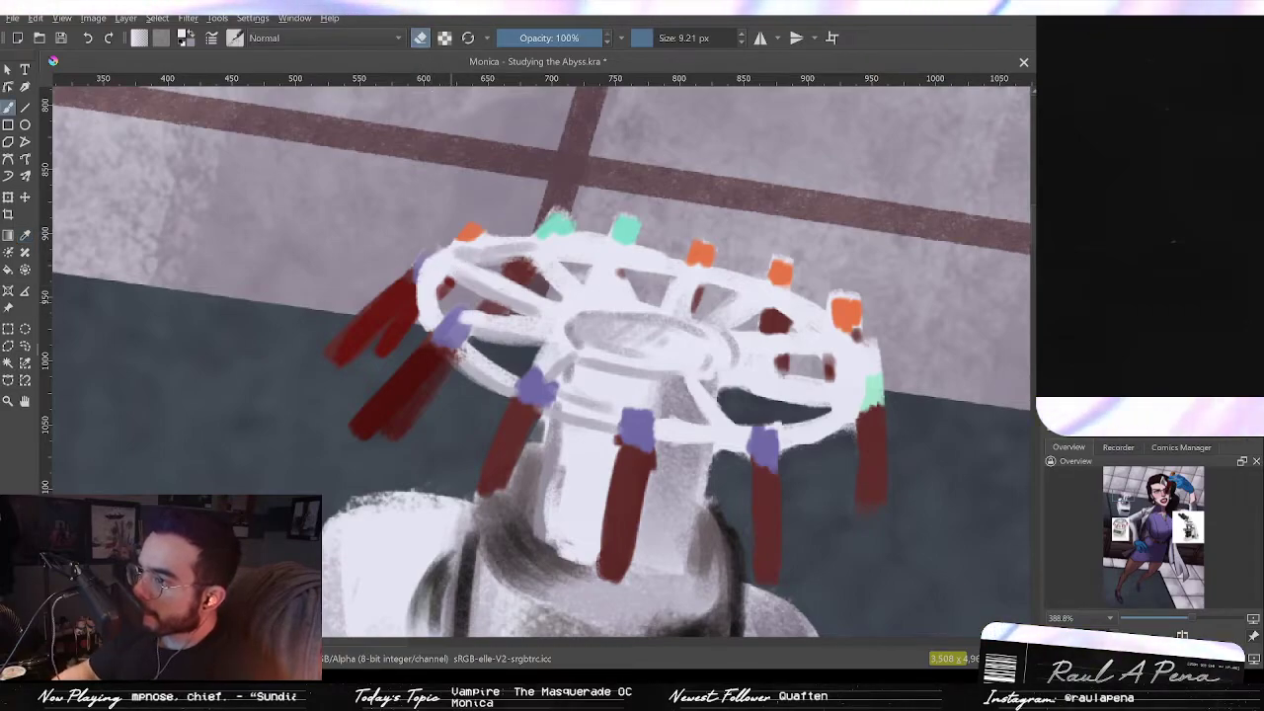
pyautogui.press('e')
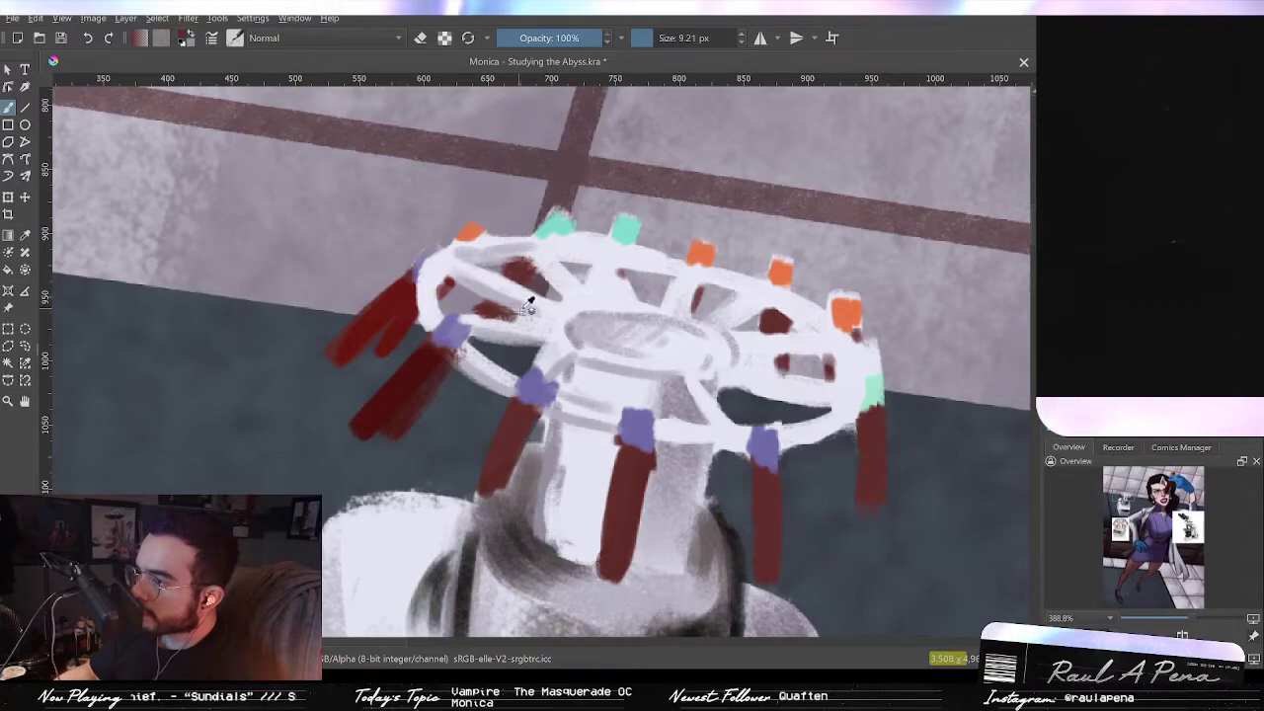
pyautogui.press('p')
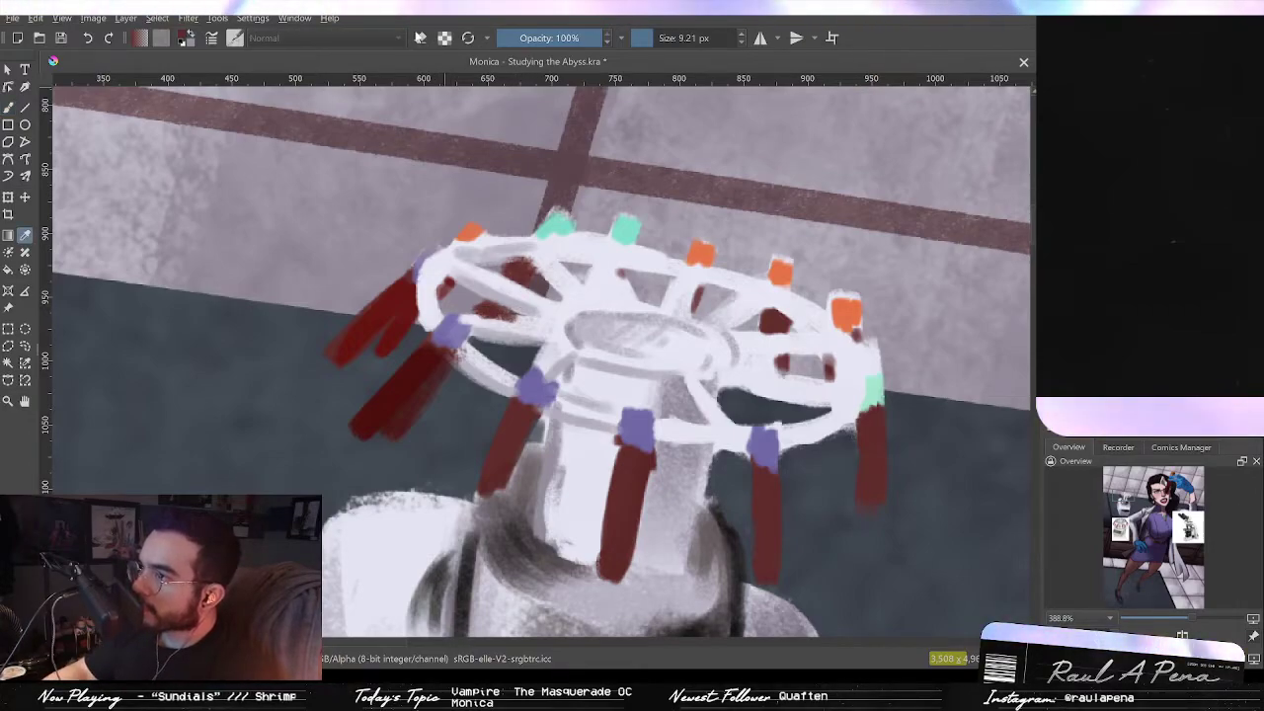
pyautogui.press('b')
pyautogui.press('e')
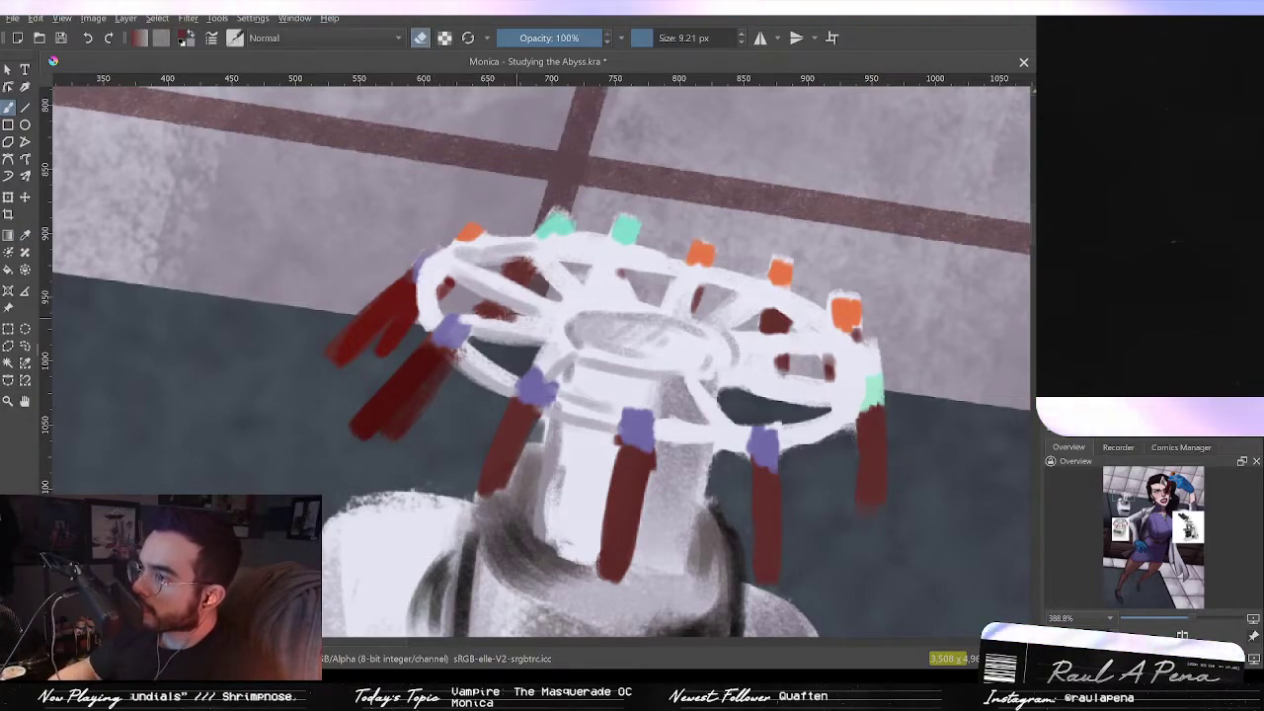
pyautogui.moveTo(508, 316); pyautogui.dragTo(540, 320)
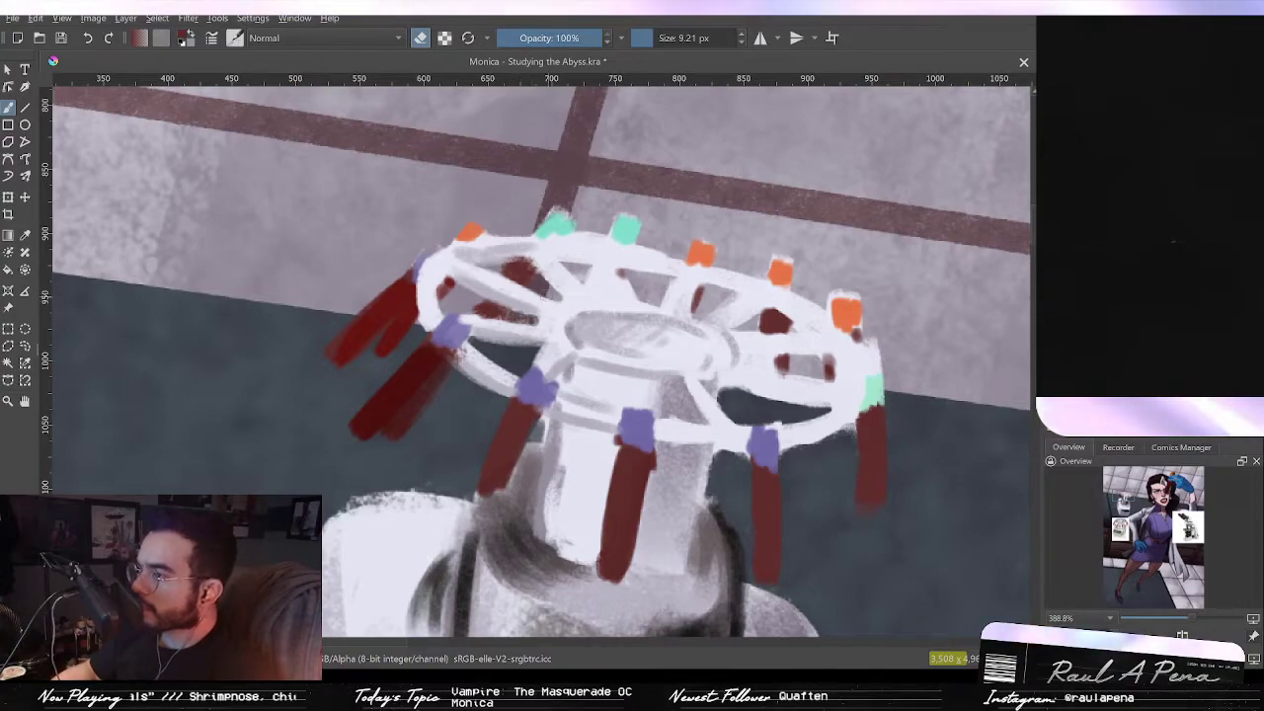
# Step: Redraw the upper-left spokes of the rotor ring with light strokes, sampling colors from the ring
pyautogui.press('e')
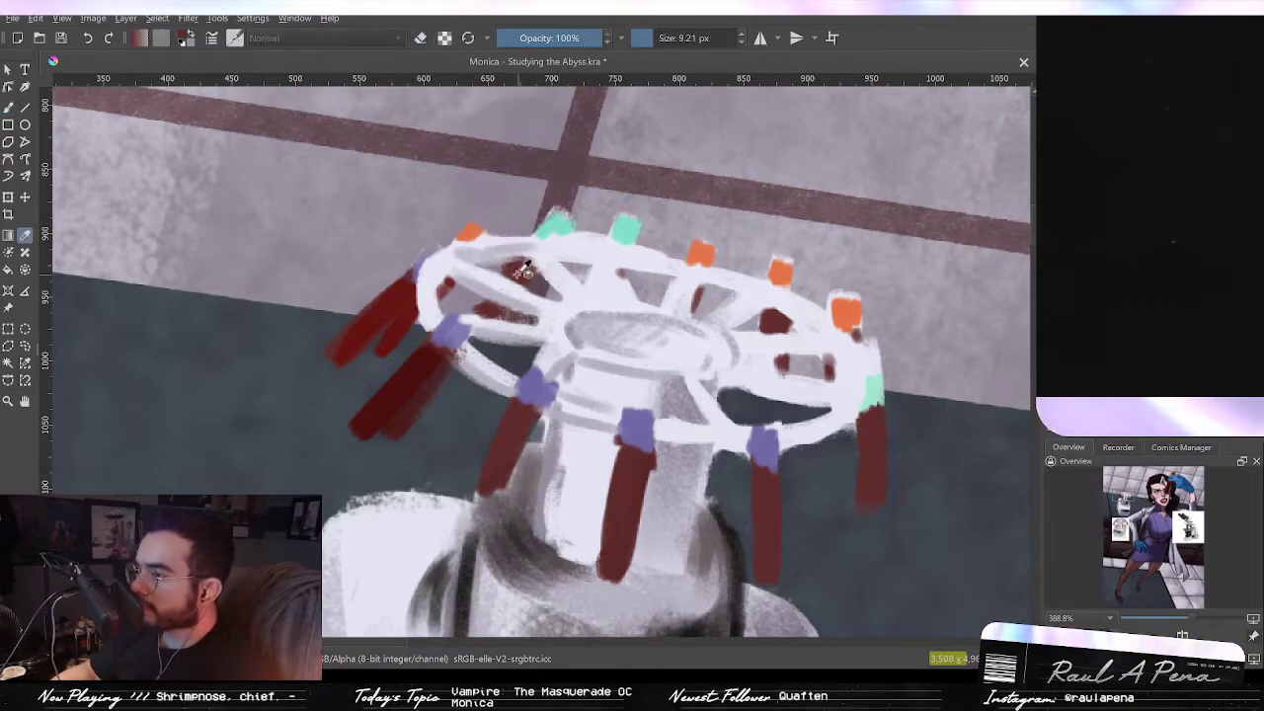
pyautogui.moveTo(542, 257); pyautogui.dragTo(592, 261)
pyautogui.press('p')
pyautogui.click(502, 248)
pyautogui.press('b')
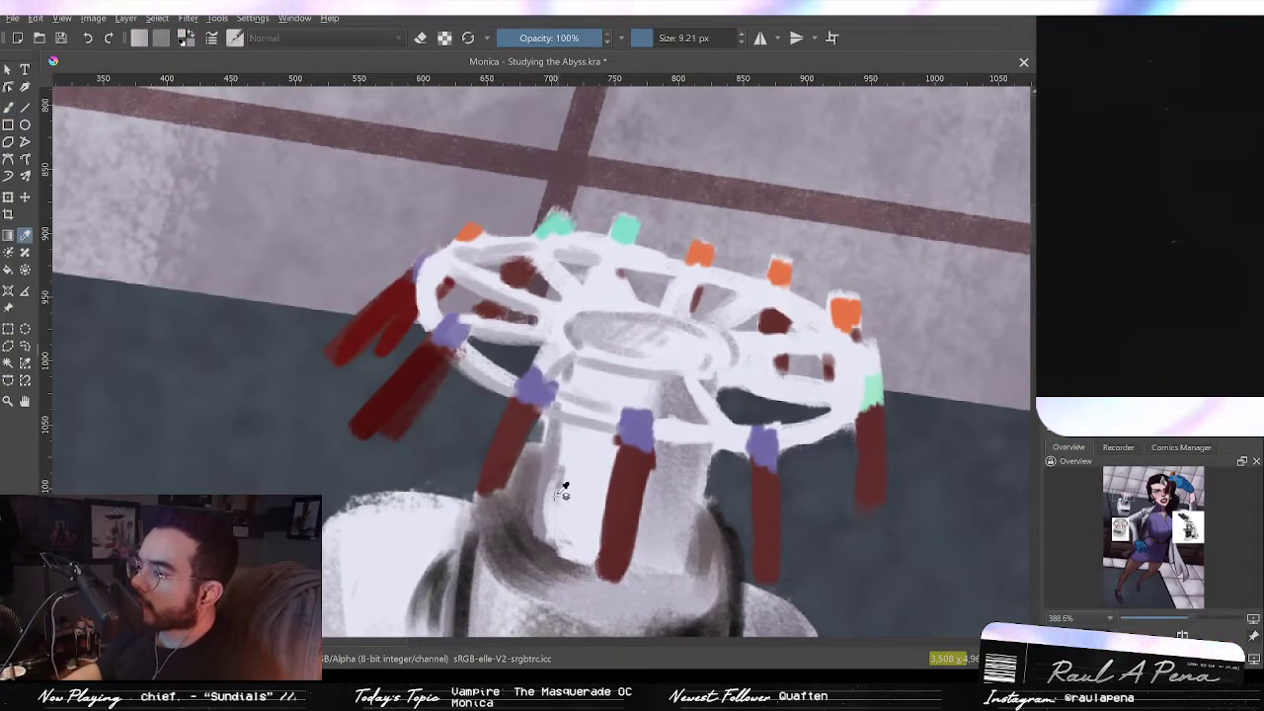
pyautogui.press('p')
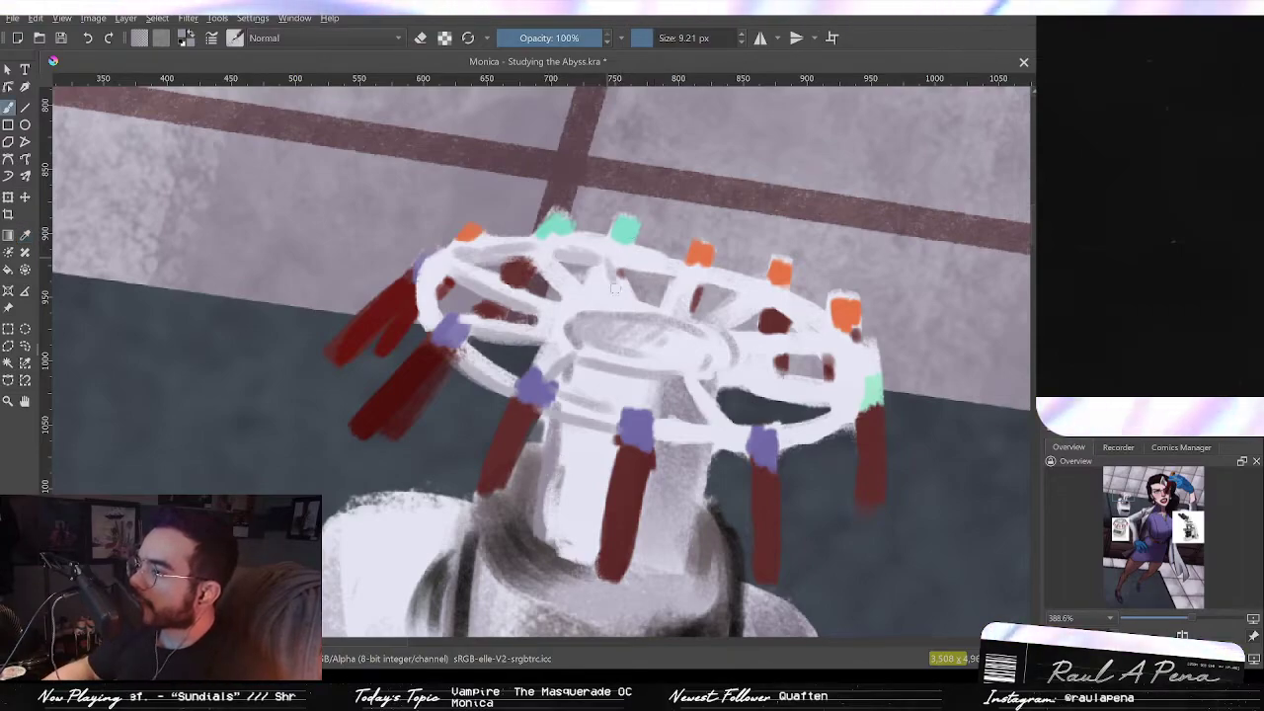
pyautogui.moveTo(604, 249); pyautogui.dragTo(620, 293)
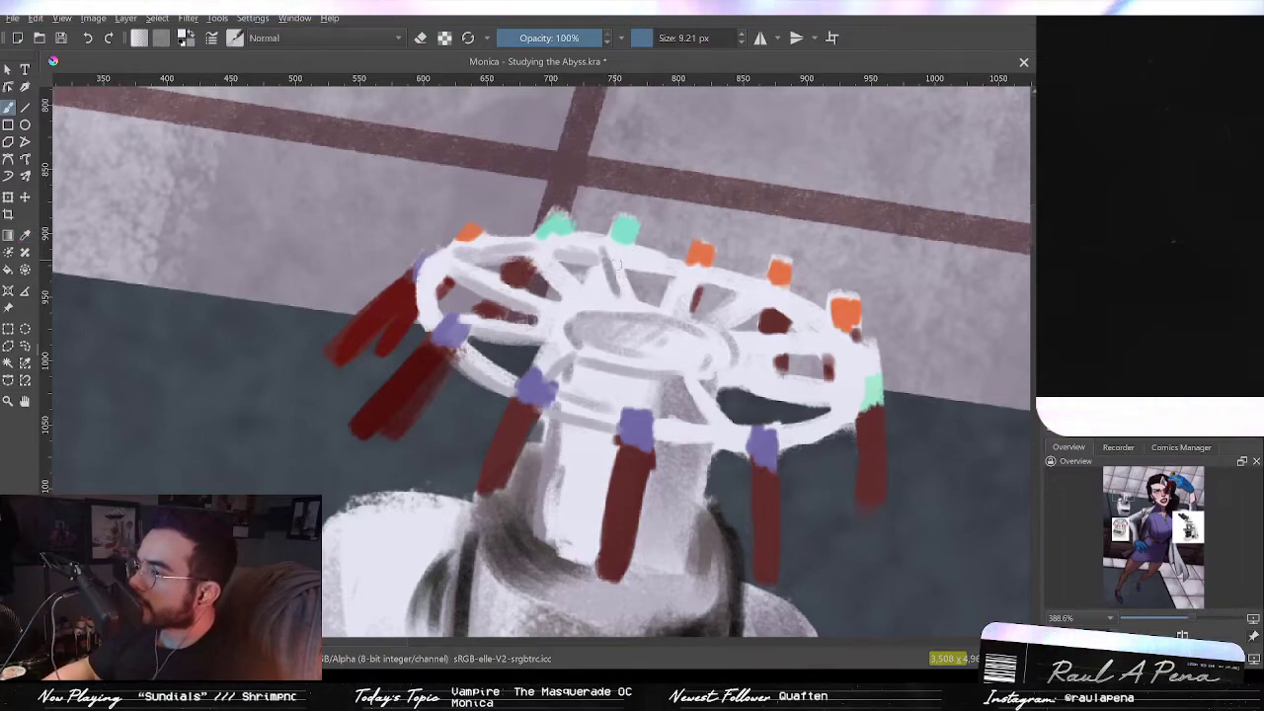
pyautogui.press('p')
pyautogui.click(609, 268)
pyautogui.press('b')
pyautogui.moveTo(581, 256)
pyautogui.mouseDown()
pyautogui.moveTo(561, 254)
pyautogui.moveTo(566, 294)
pyautogui.mouseUp()
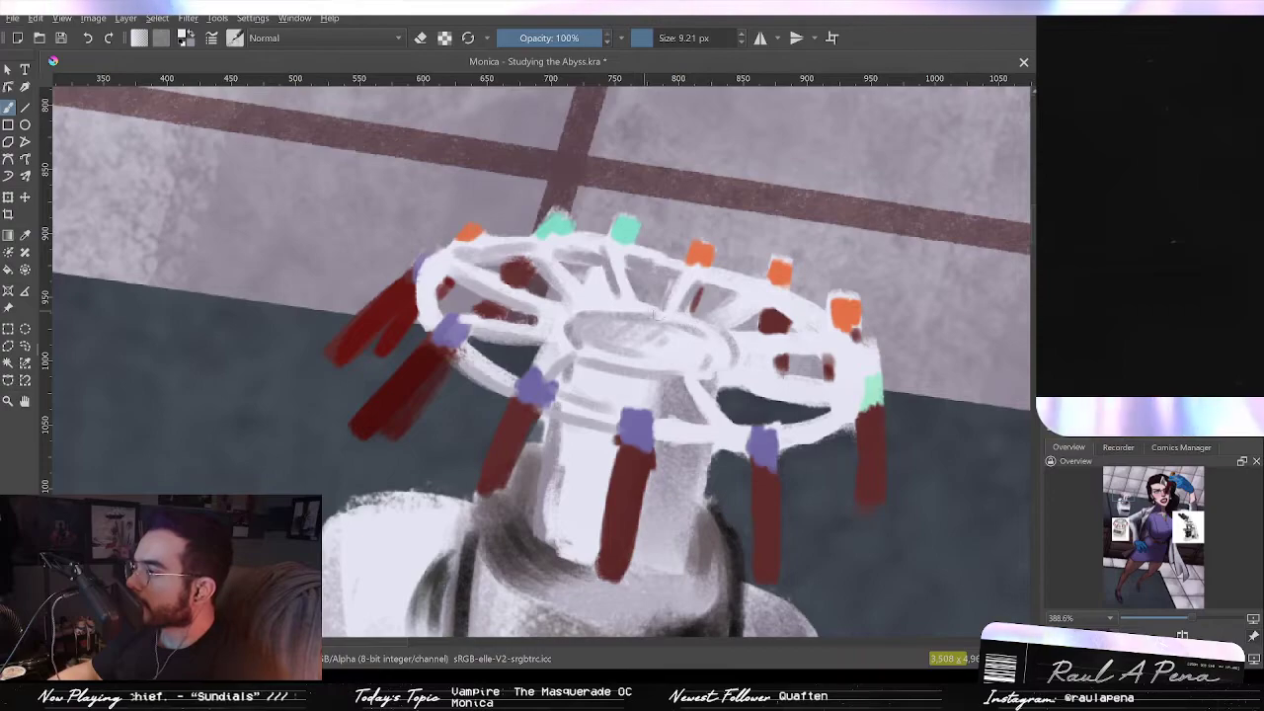
# Step: Paint the right-side spokes of the rotor ring with light colors picked from the ring
pyautogui.press('p')
pyautogui.click(704, 298)
pyautogui.press('b')
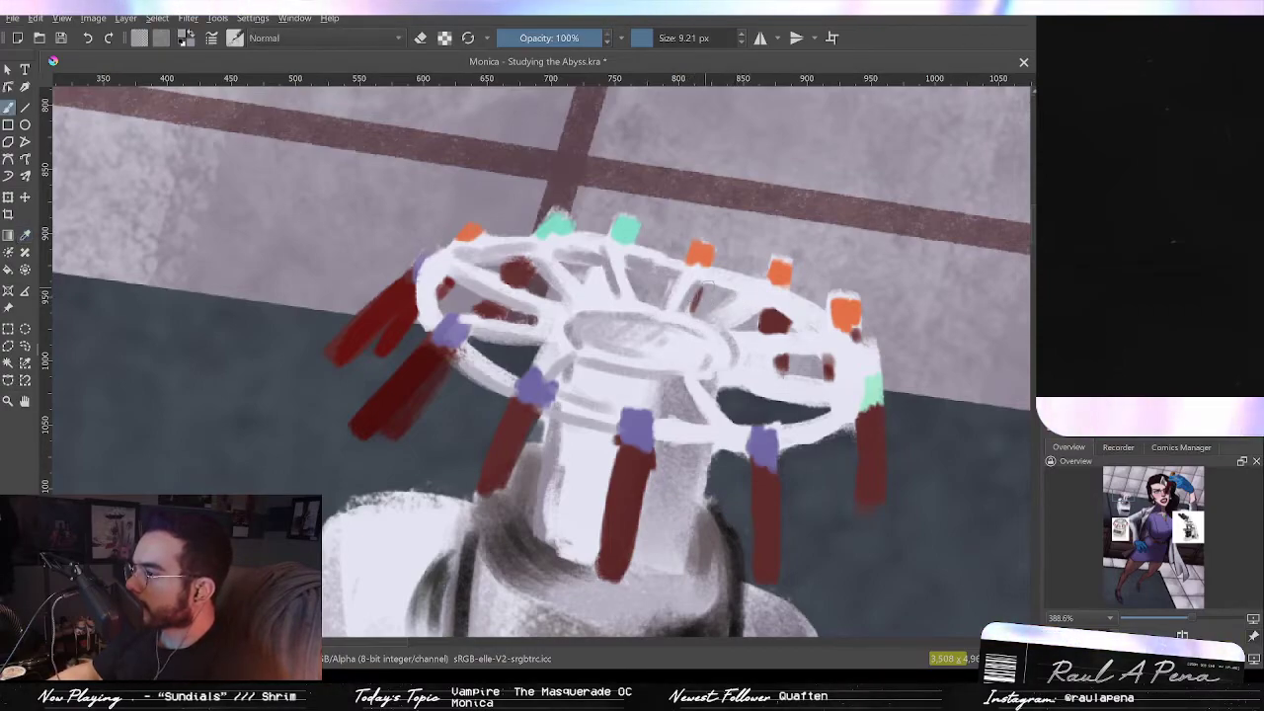
pyautogui.moveTo(725, 321); pyautogui.dragTo(761, 307)
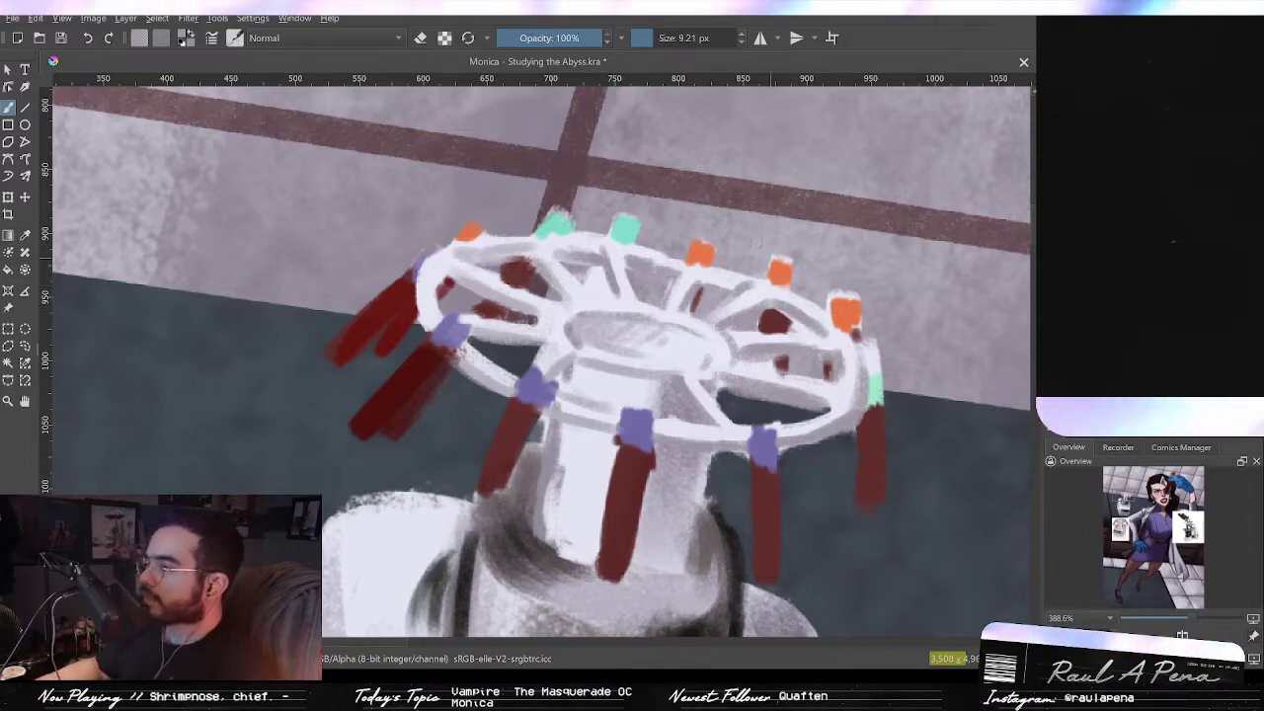
pyautogui.moveTo(760, 295); pyautogui.dragTo(802, 204)
pyautogui.moveTo(723, 277)
pyautogui.mouseDown()
pyautogui.moveTo(695, 277)
pyautogui.moveTo(731, 281)
pyautogui.moveTo(654, 326)
pyautogui.mouseUp()
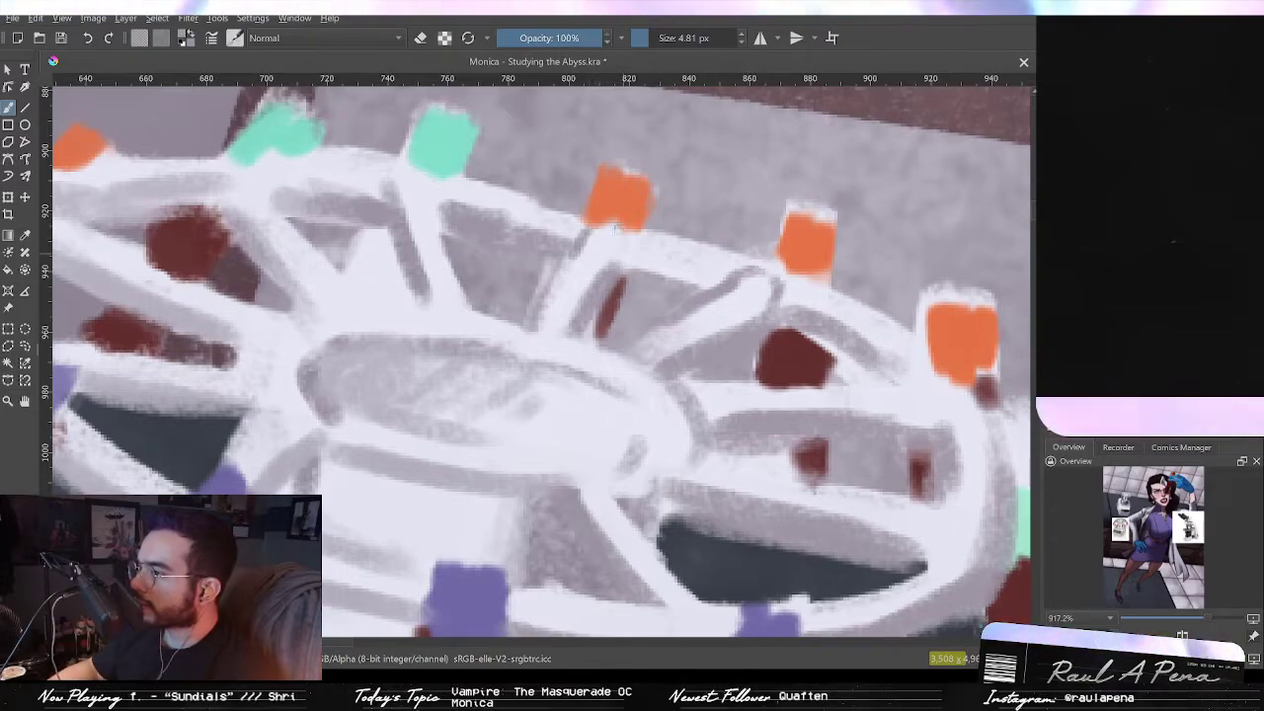
# Step: Refine the spokes and the hub's elliptical outline at close zoom with fine light strokes
pyautogui.moveTo(399, 182)
pyautogui.mouseDown()
pyautogui.moveTo(430, 194)
pyautogui.moveTo(448, 264)
pyautogui.mouseUp()
pyautogui.moveTo(454, 229); pyautogui.dragTo(593, 274)
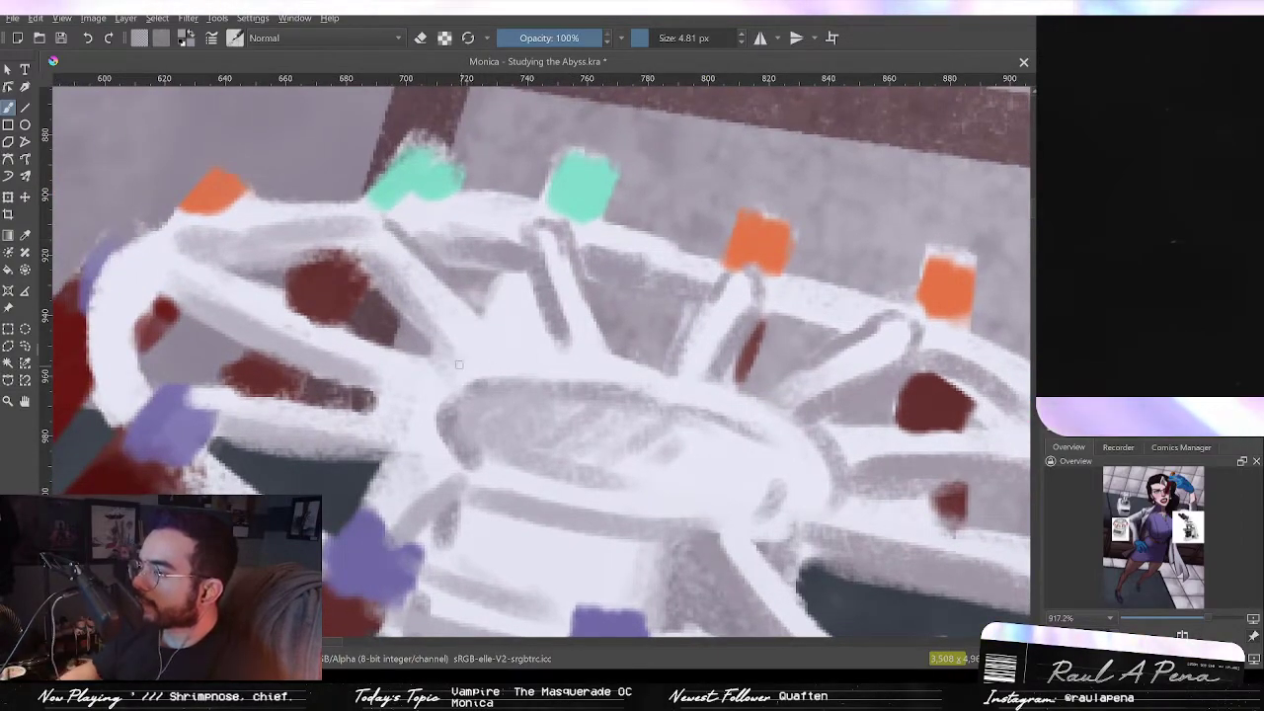
pyautogui.moveTo(459, 362); pyautogui.dragTo(499, 352)
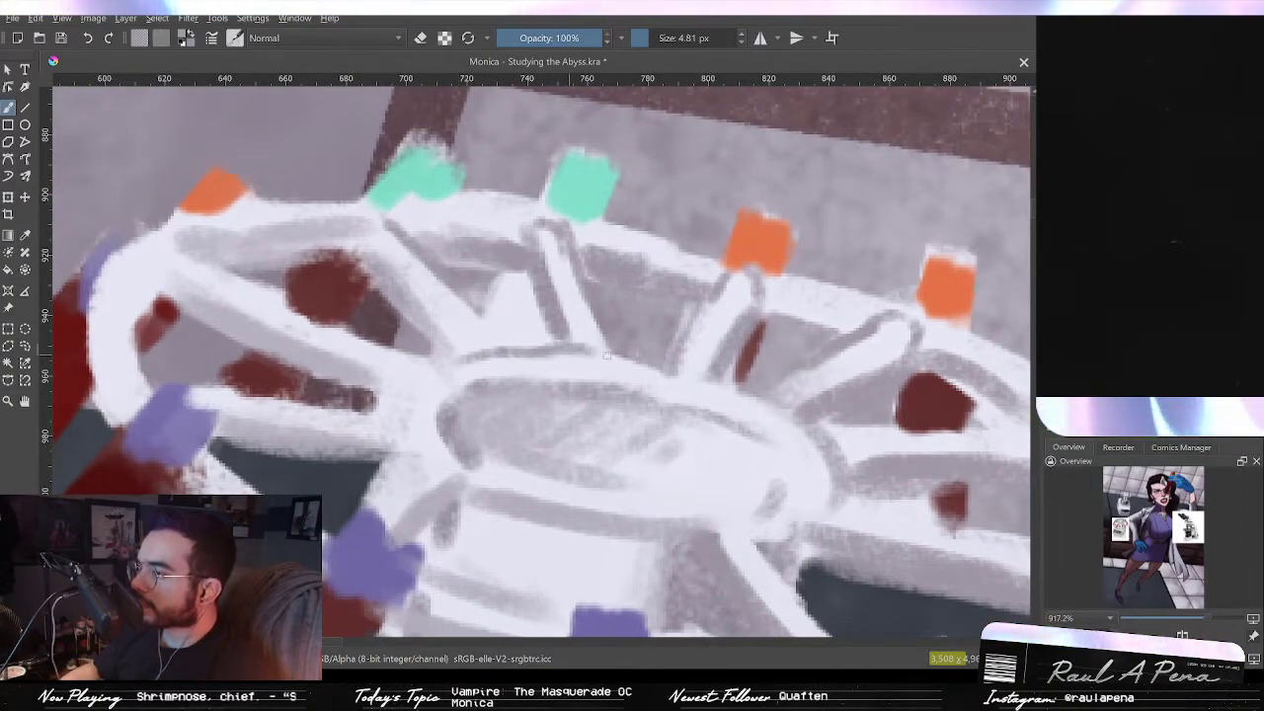
pyautogui.moveTo(441, 365)
pyautogui.mouseDown()
pyautogui.moveTo(432, 396)
pyautogui.moveTo(441, 456)
pyautogui.mouseUp()
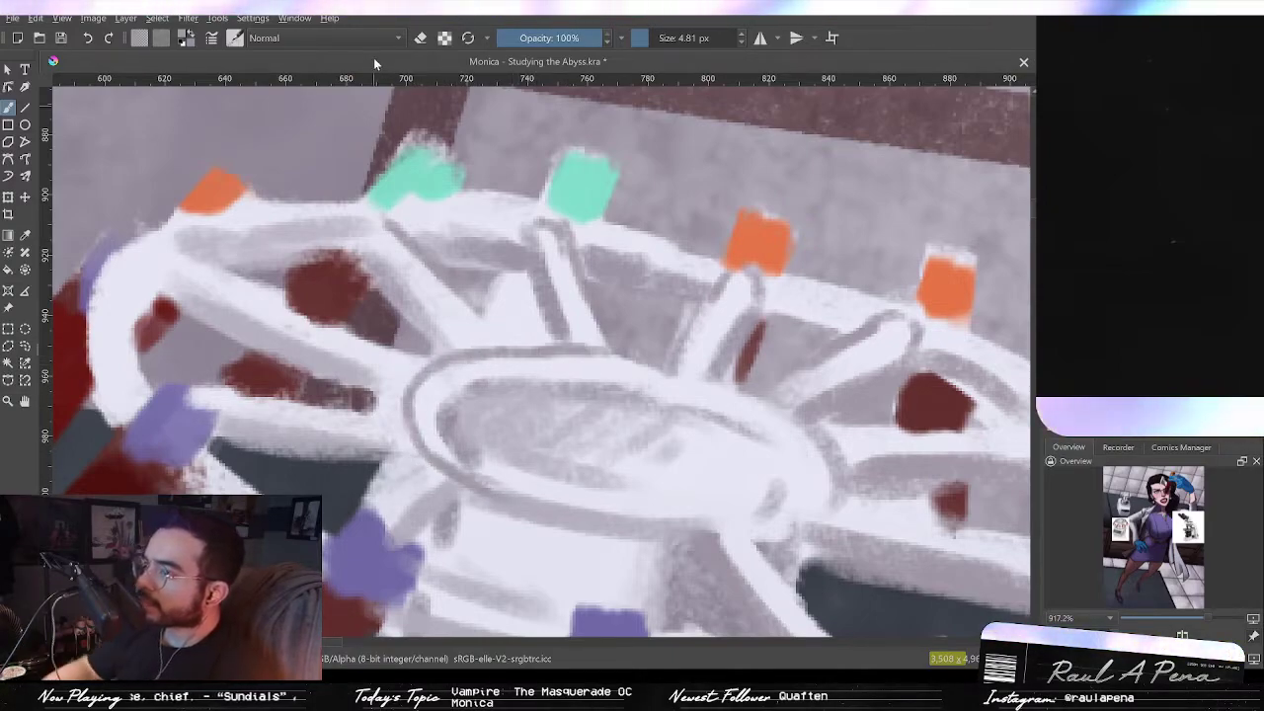
pyautogui.moveTo(419, 465); pyautogui.dragTo(357, 508)
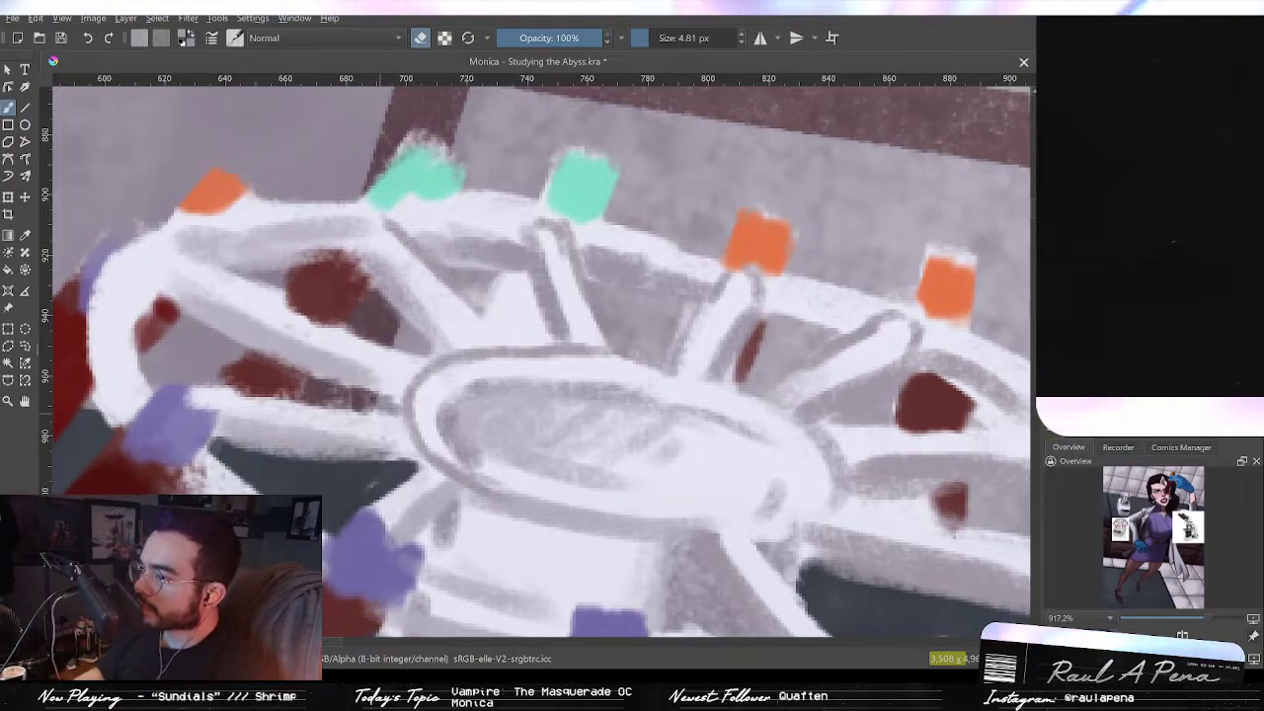
pyautogui.moveTo(403, 403); pyautogui.dragTo(685, 337)
pyautogui.moveTo(698, 333); pyautogui.dragTo(651, 397)
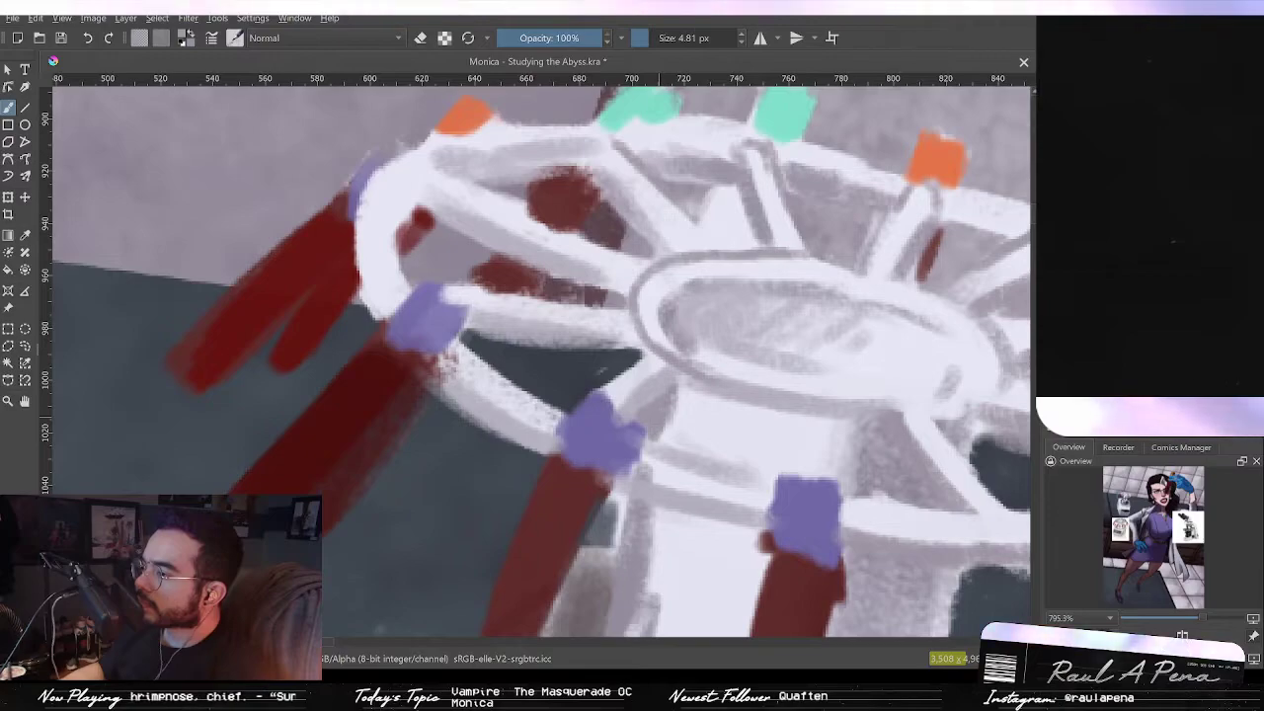
pyautogui.moveTo(647, 408); pyautogui.dragTo(678, 293)
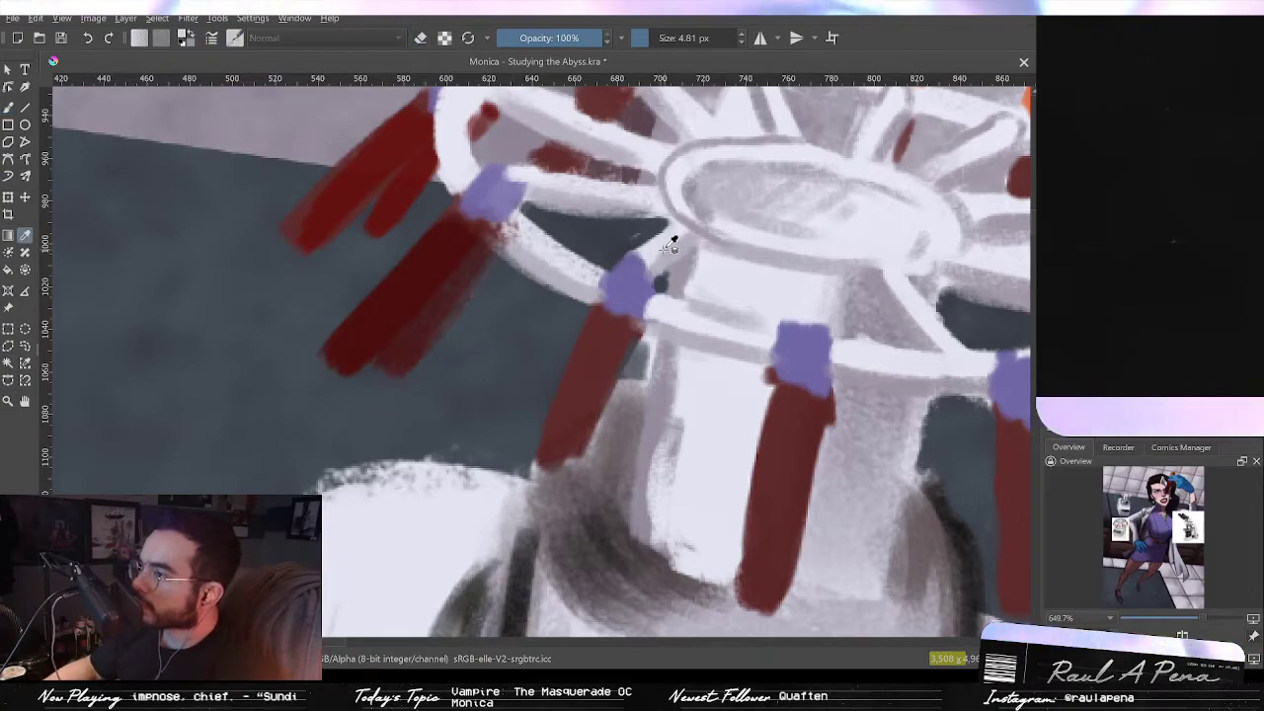
# Step: Extend a red tube's lower end and erase stray paint along the lower-left tube's edge
pyautogui.press('b')
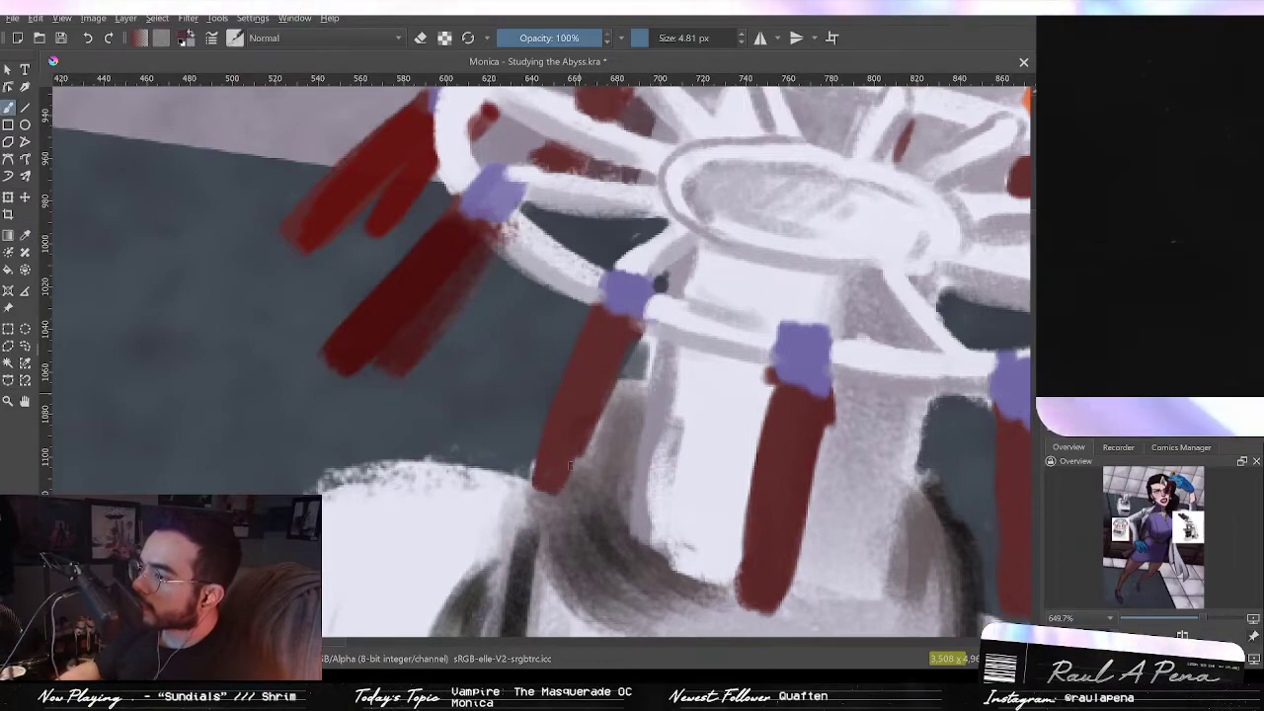
pyautogui.moveTo(543, 476); pyautogui.dragTo(533, 514)
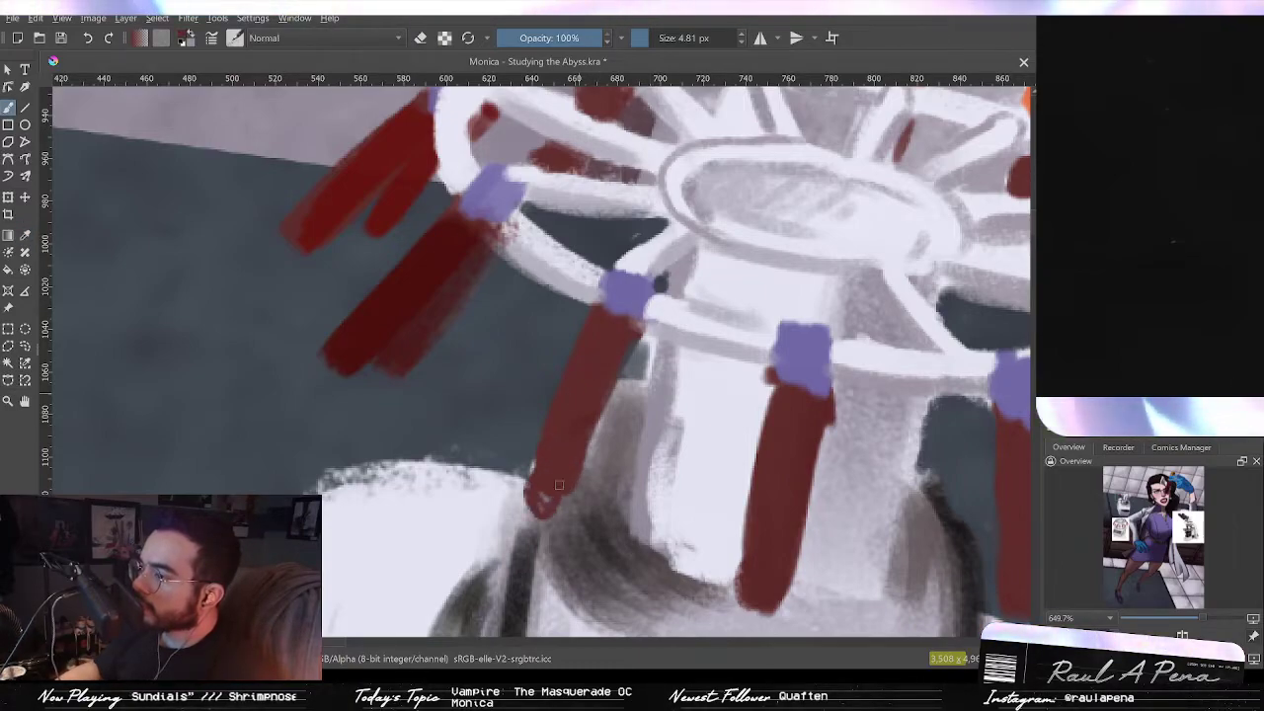
pyautogui.press('e')
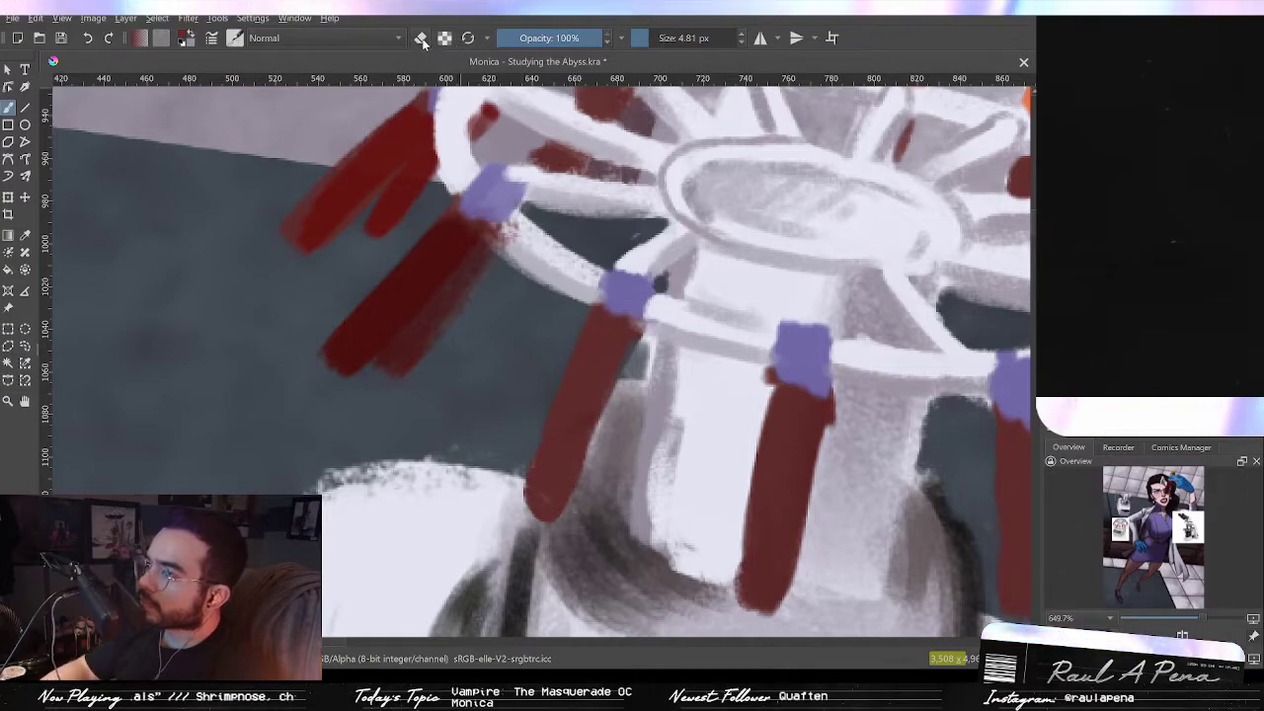
pyautogui.moveTo(479, 275); pyautogui.dragTo(388, 387)
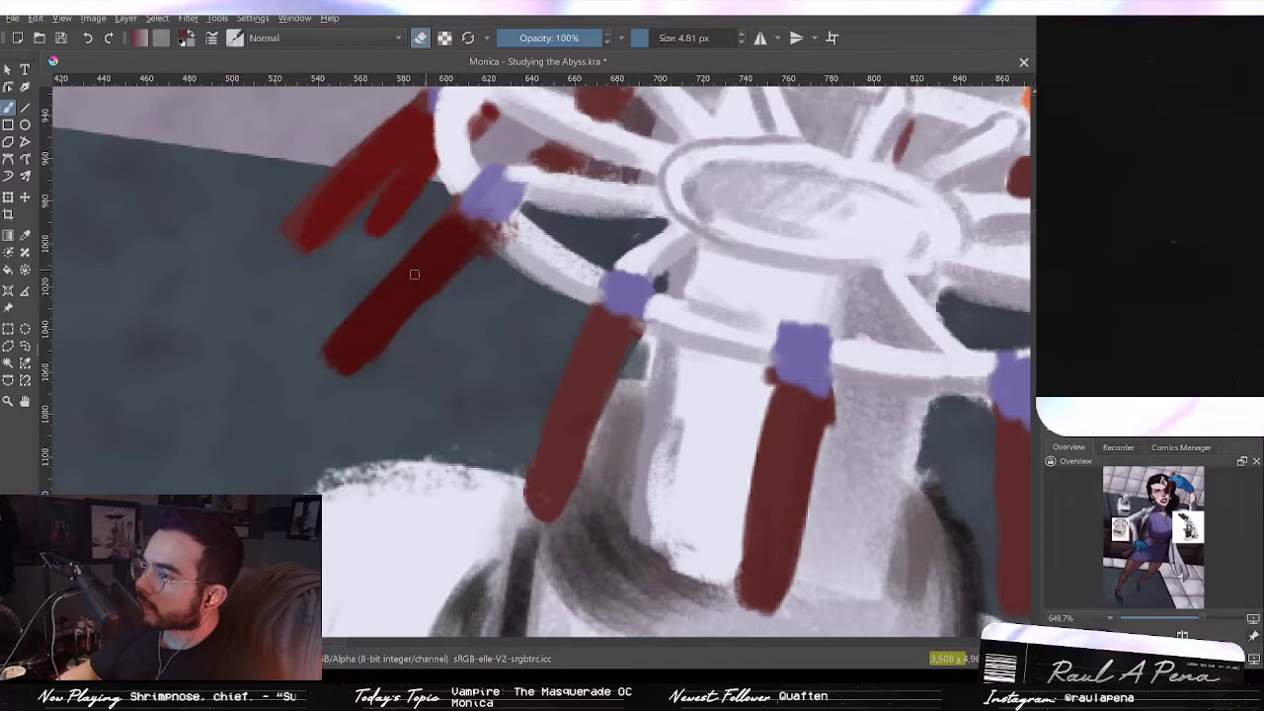
# Step: Paint a purple cap at the top of the upper-left red tube
pyautogui.scroll(-4, 427, 333)
pyautogui.scroll(2, 443, 339)
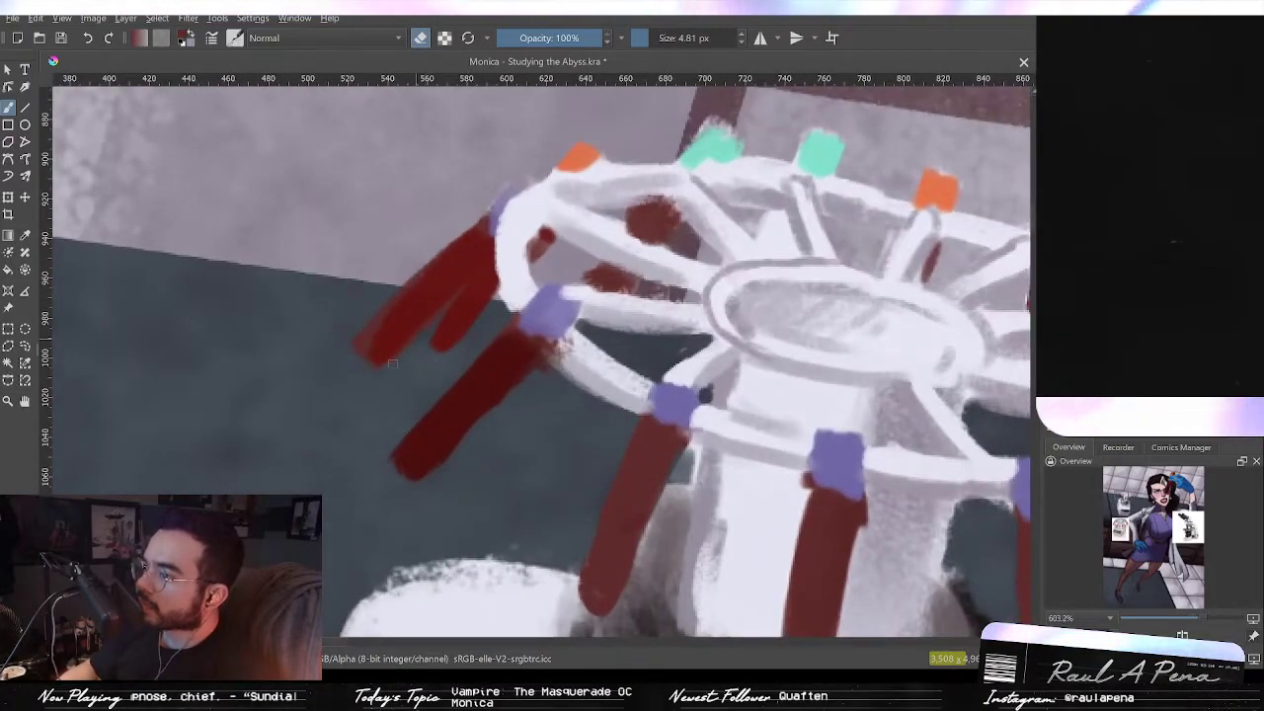
pyautogui.scroll(2, 582, 204)
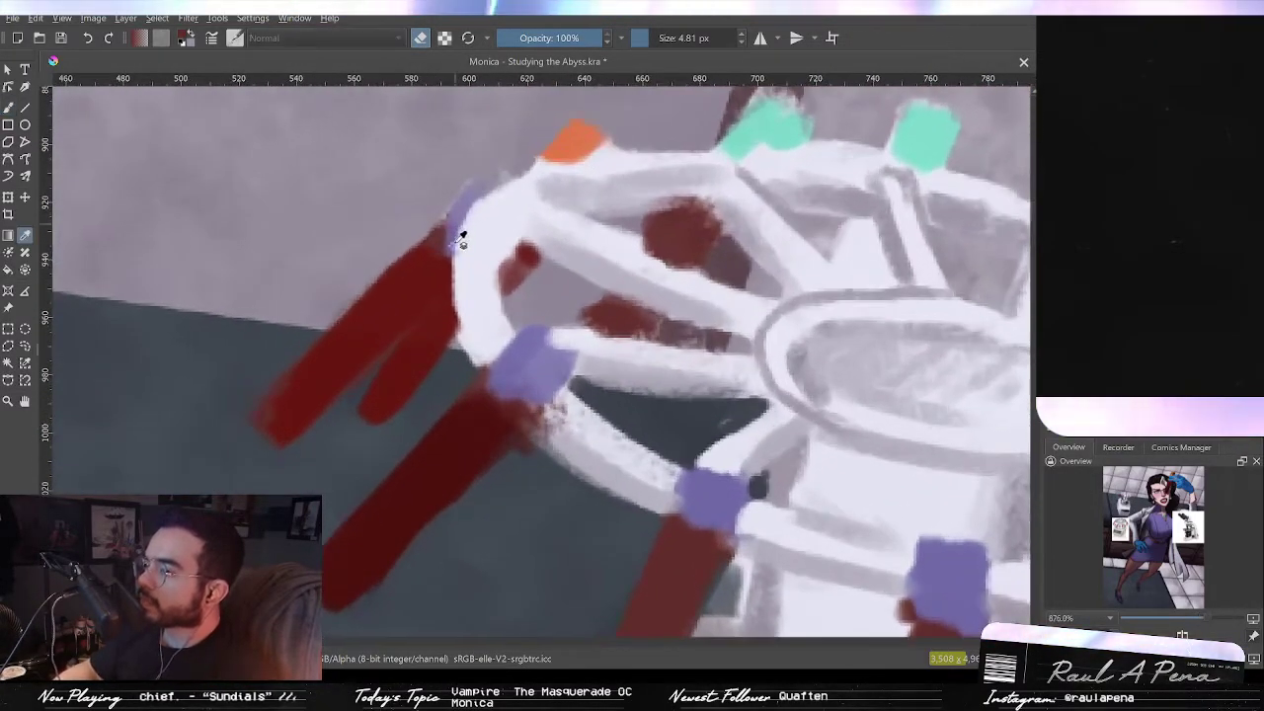
pyautogui.keyDown('ctrl'); pyautogui.click(455, 243); pyautogui.keyUp('ctrl')
pyautogui.moveTo(478, 186); pyautogui.dragTo(454, 219)
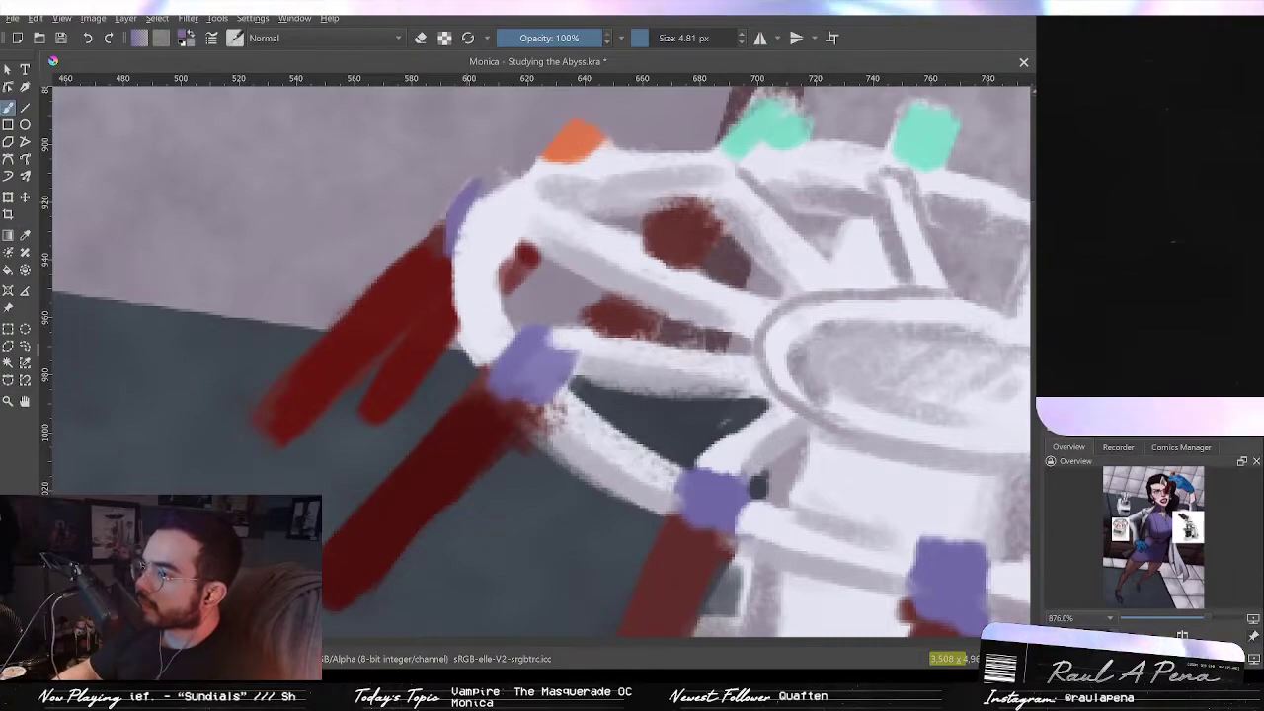
pyautogui.scroll(-7, 509, 240)
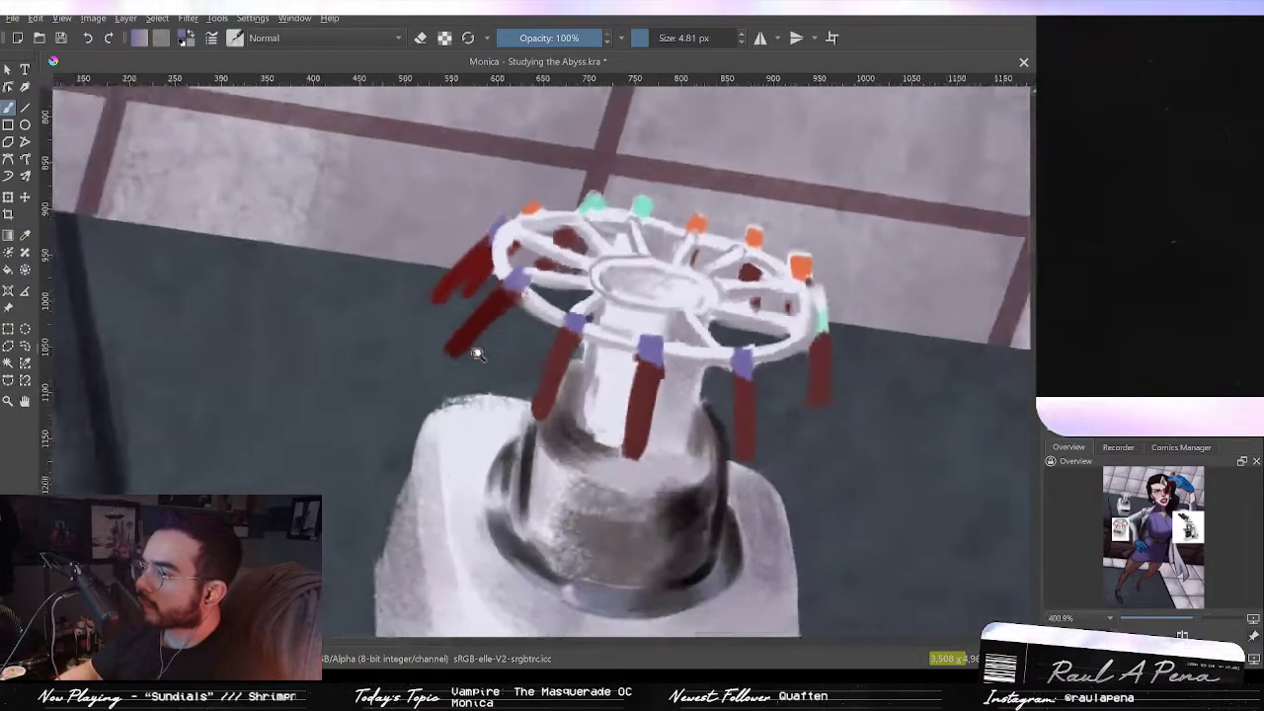
pyautogui.scroll(-4, 577, 318)
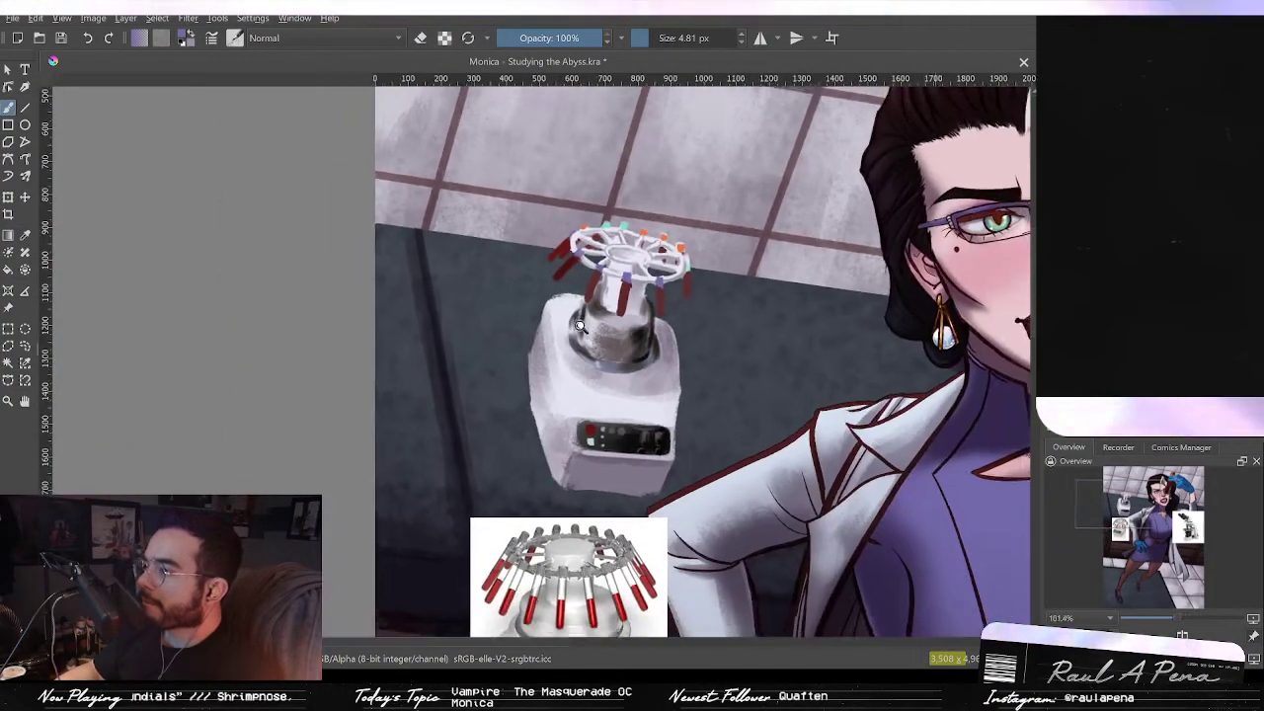
# Step: Erase a small patch of stray paint beside the lower-left red tube under the rotor ring
pyautogui.scroll(6, 577, 318)
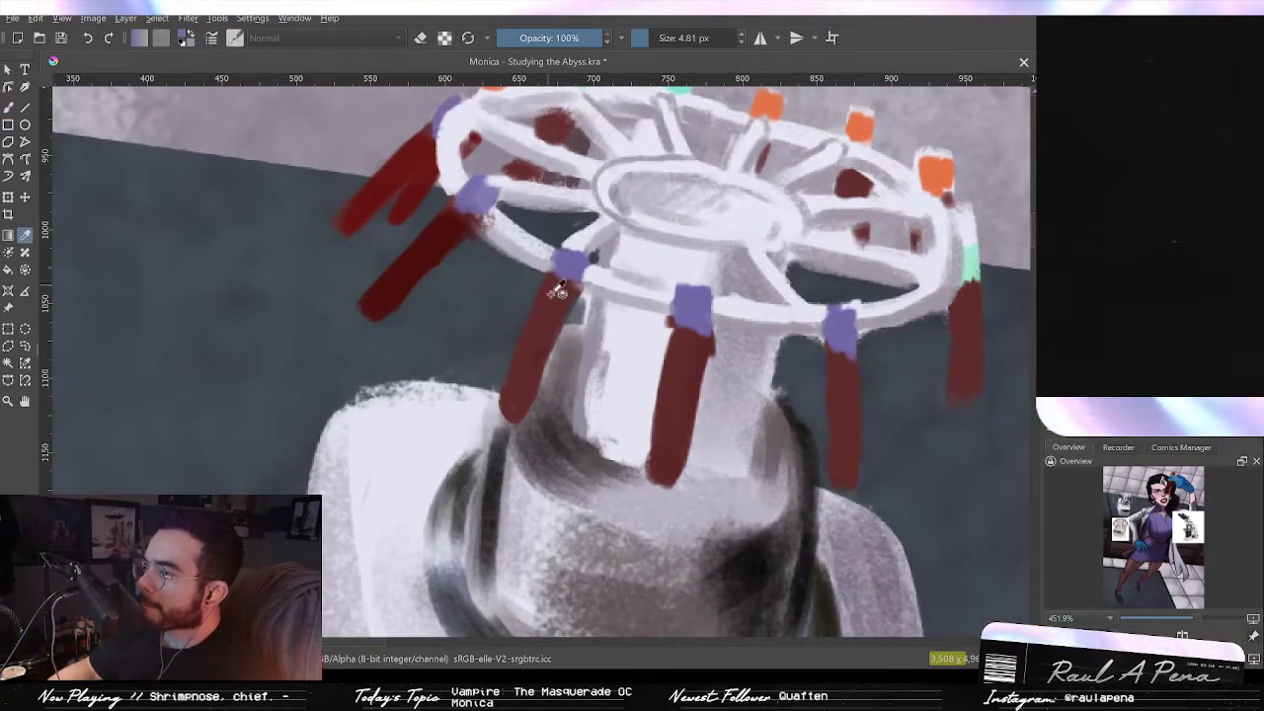
pyautogui.press('b')
pyautogui.click(421, 40)
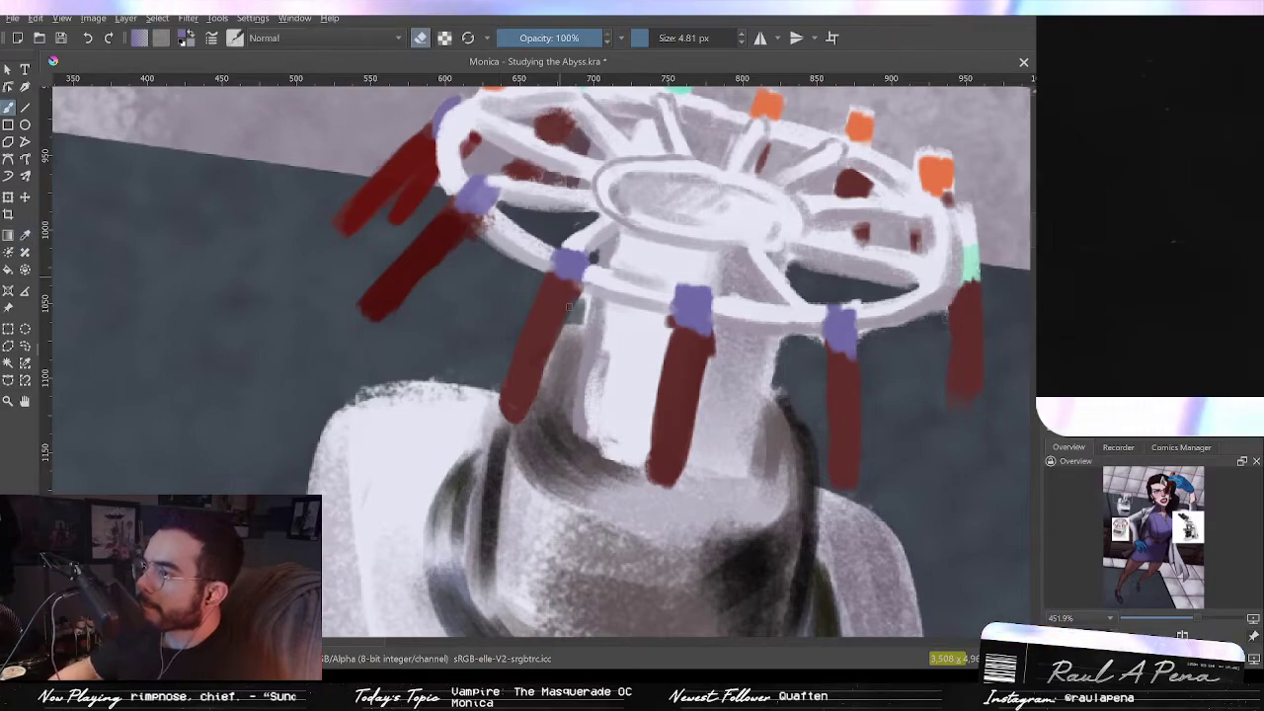
pyautogui.moveTo(567, 296)
pyautogui.keyDown('shift'); pyautogui.mouseDown()
pyautogui.moveTo(579, 297)
pyautogui.moveTo(570, 333)
pyautogui.moveTo(575, 322)
pyautogui.mouseUp(); pyautogui.keyUp('shift')
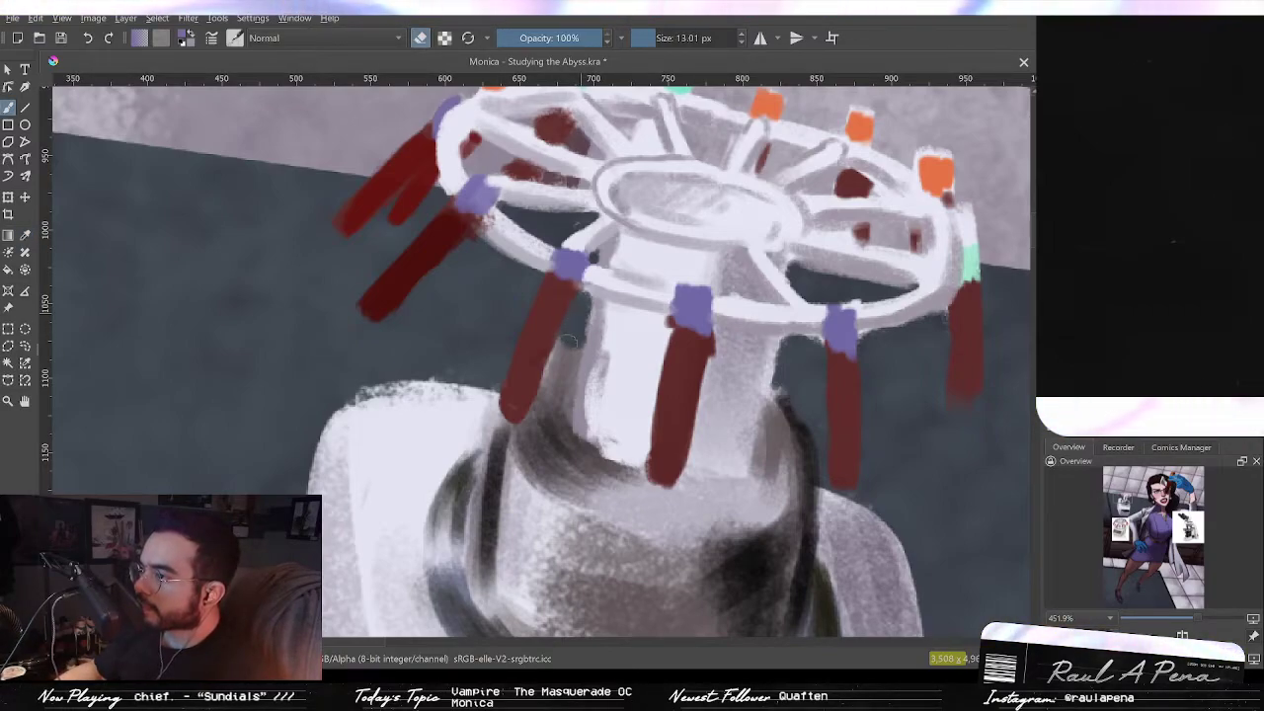
# Step: Paint light gray strokes across the centrifuge body's upper section and down its left side
pyautogui.scroll(-8, 571, 341)
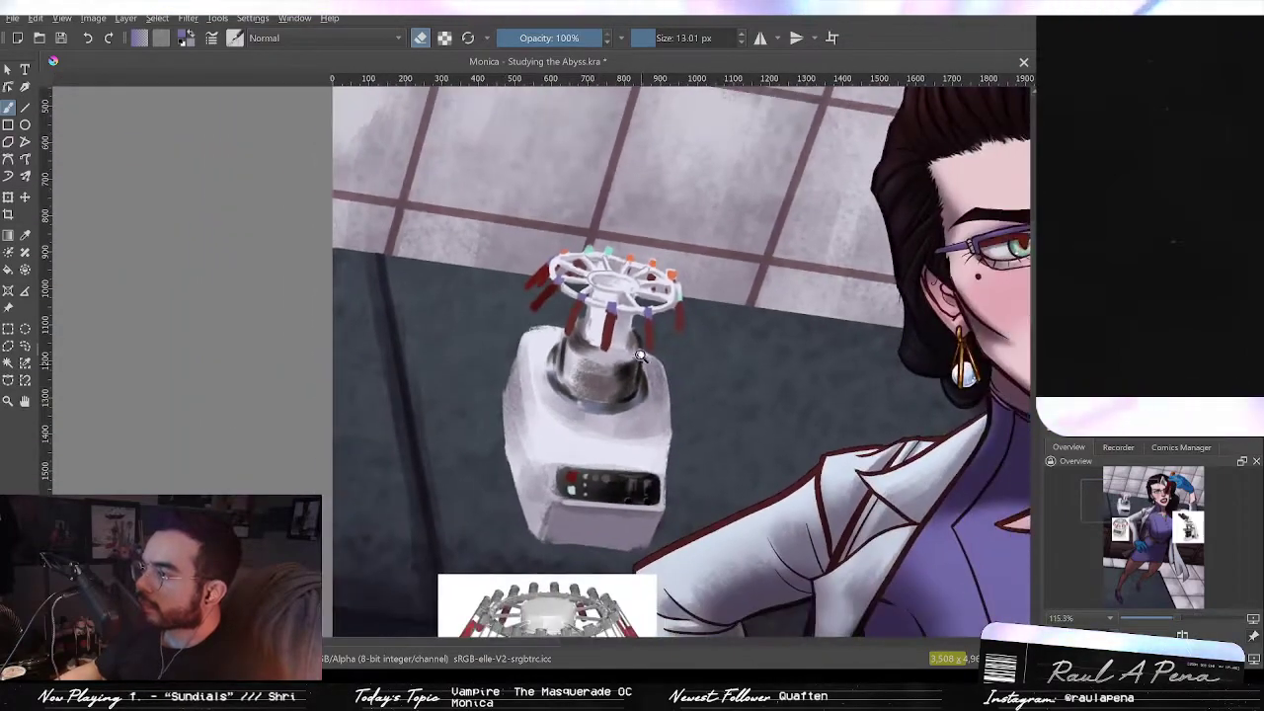
pyautogui.scroll(3, 639, 362)
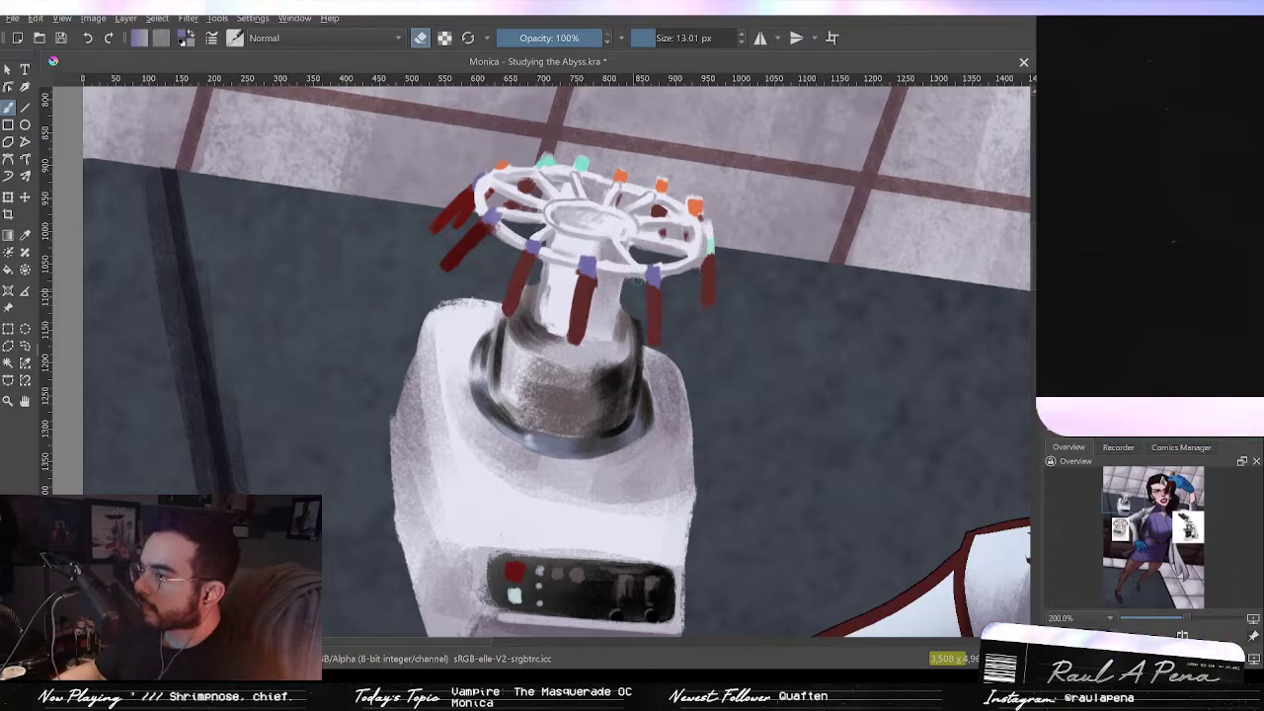
pyautogui.scroll(-5, 640, 390)
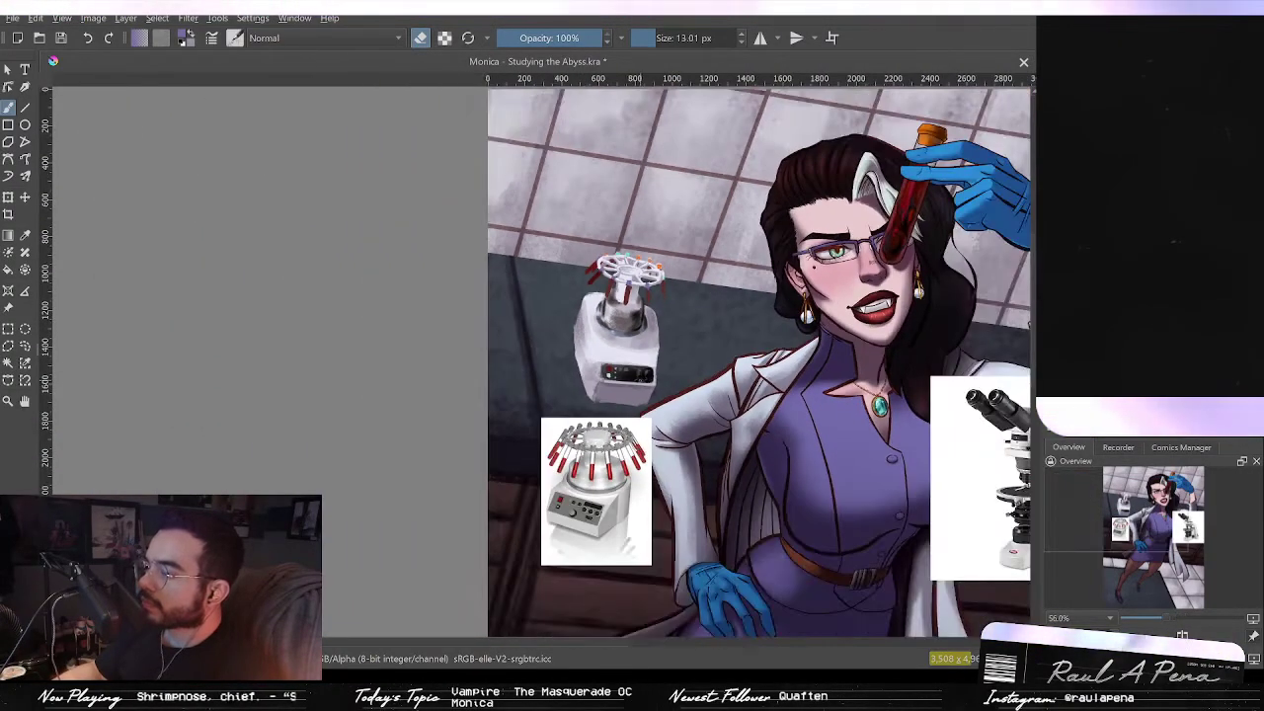
pyautogui.moveTo(640, 389); pyautogui.dragTo(636, 337)
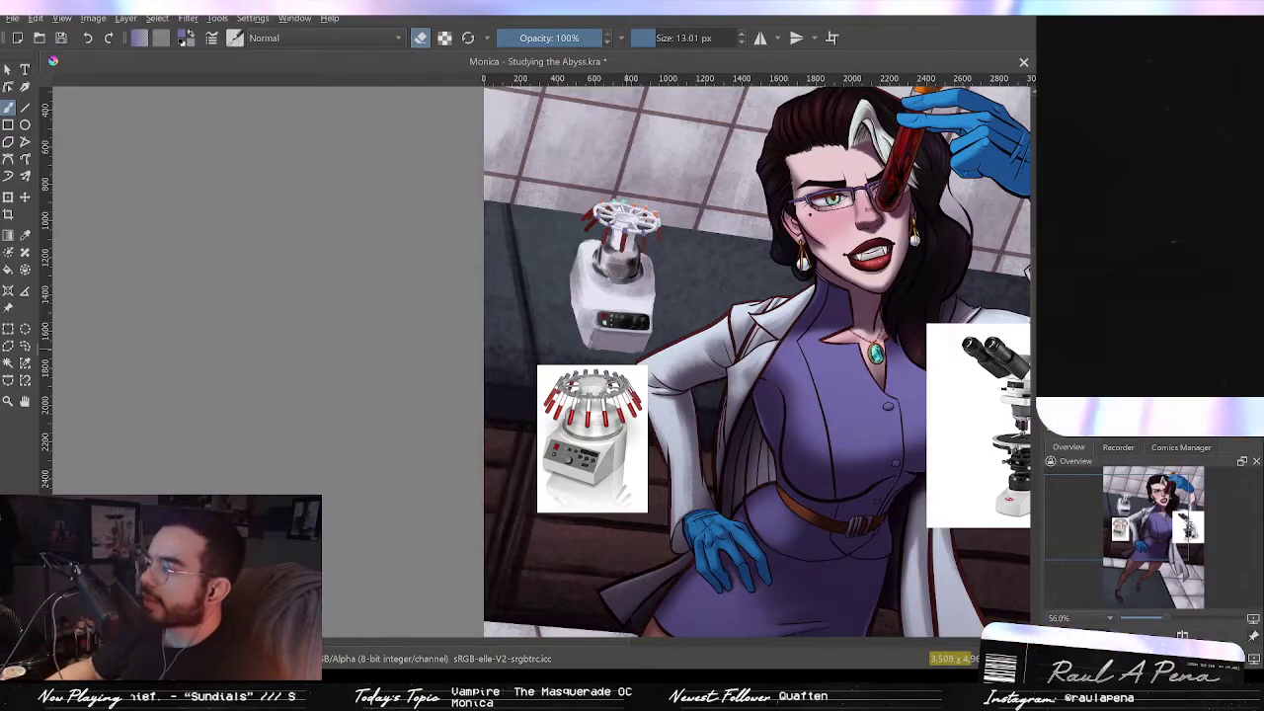
pyautogui.moveTo(596, 310); pyautogui.dragTo(597, 215)
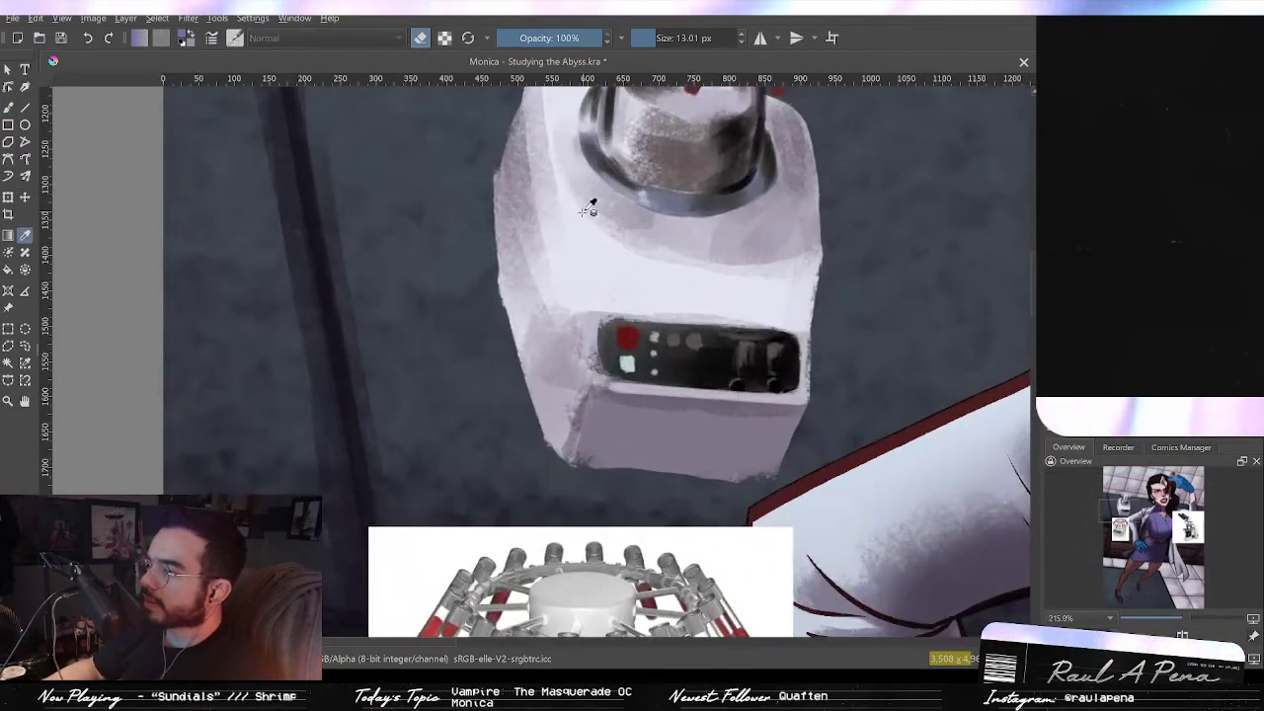
pyautogui.press('p')
pyautogui.click(7, 108)
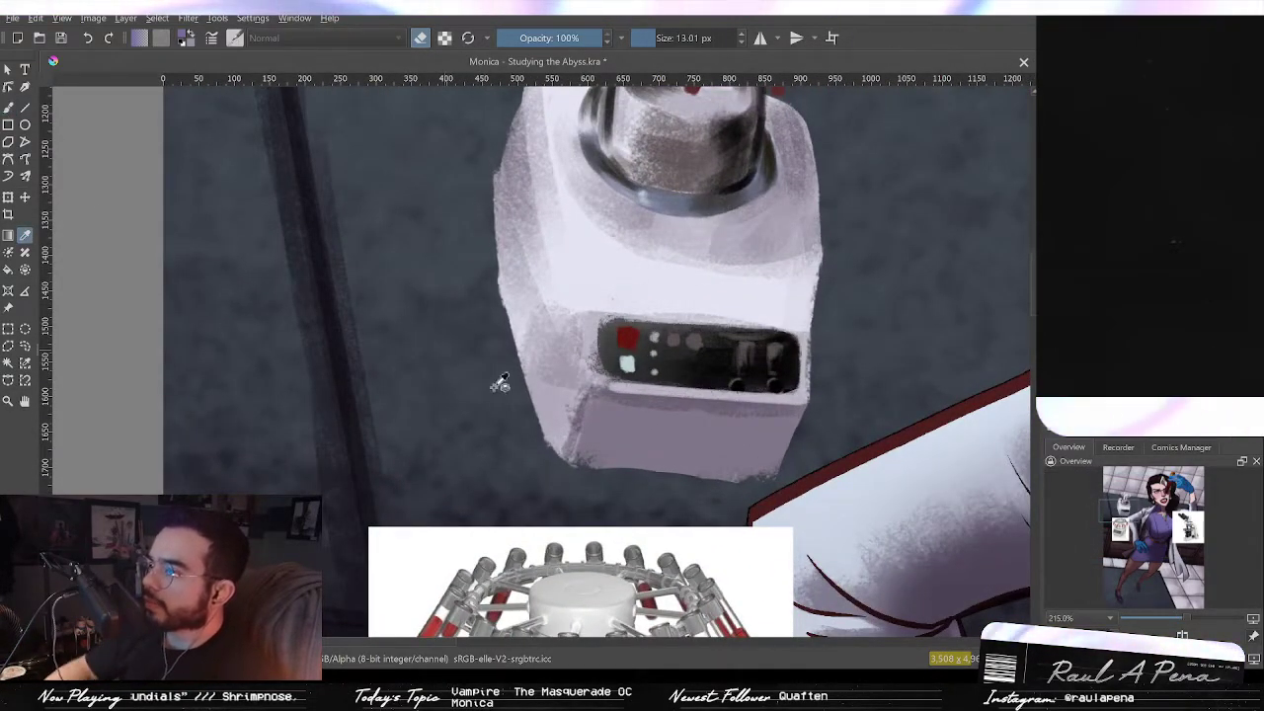
pyautogui.press('e')
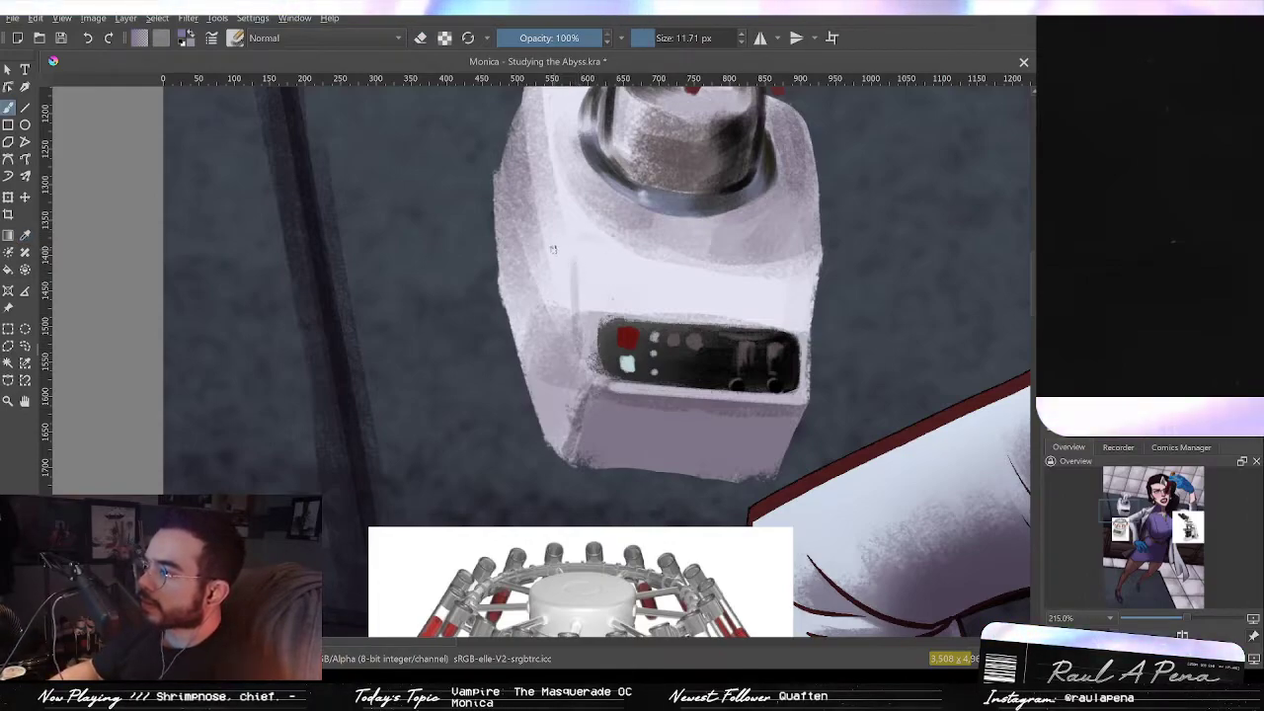
pyautogui.moveTo(580, 244); pyautogui.dragTo(757, 260)
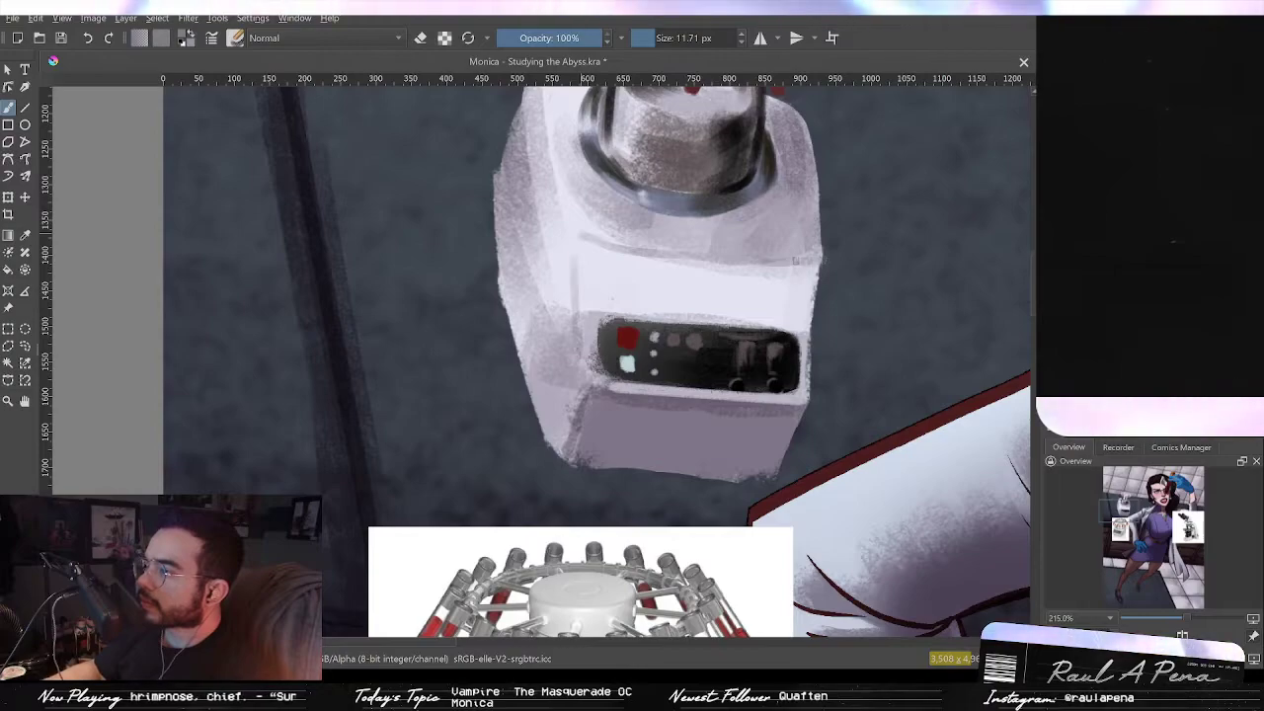
pyautogui.moveTo(578, 236)
pyautogui.mouseDown()
pyautogui.moveTo(660, 255)
pyautogui.moveTo(628, 293)
pyautogui.mouseUp()
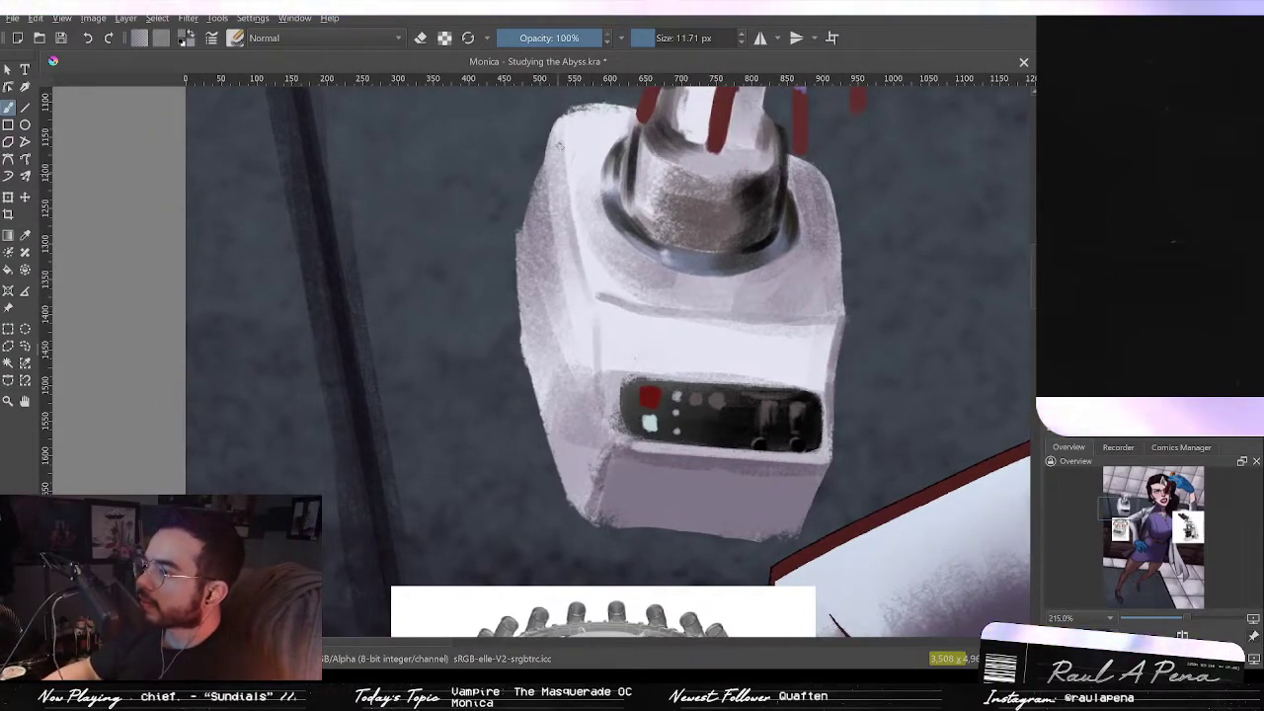
pyautogui.moveTo(521, 258); pyautogui.dragTo(559, 495)
pyautogui.moveTo(538, 365)
pyautogui.mouseDown()
pyautogui.moveTo(558, 494)
pyautogui.moveTo(544, 434)
pyautogui.moveTo(563, 469)
pyautogui.mouseUp()
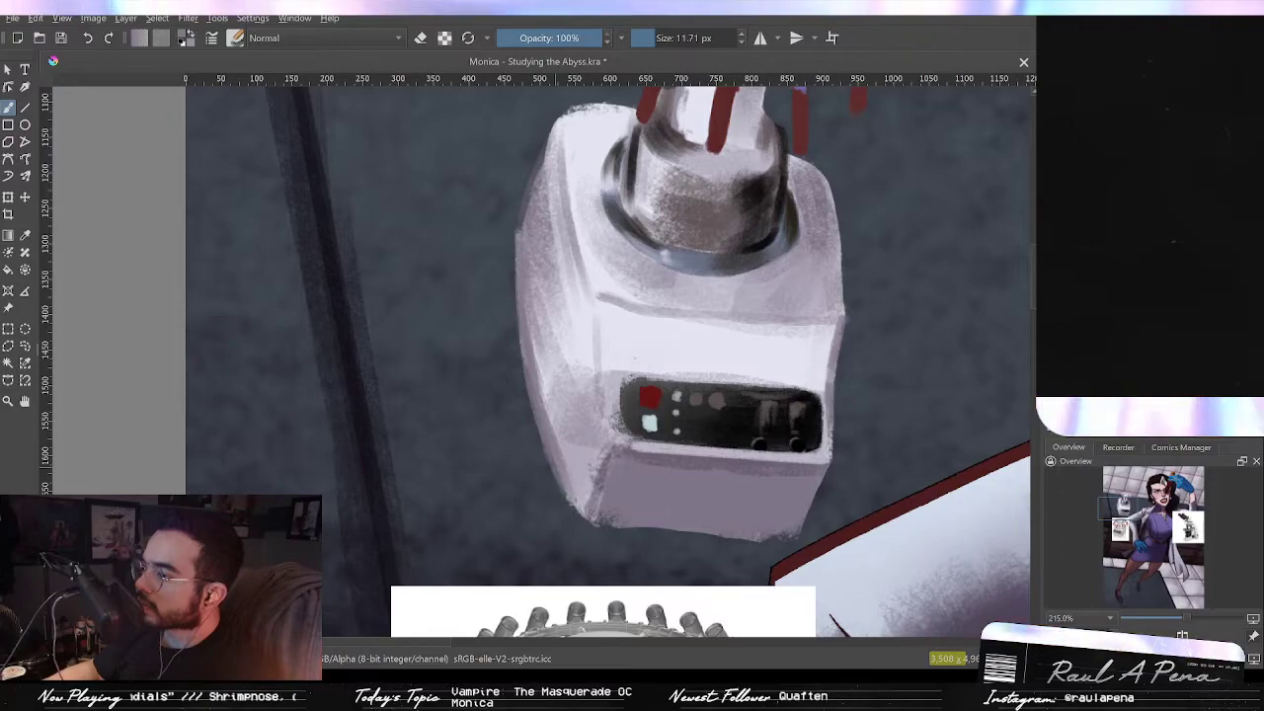
# Step: Erase along the centrifuge body's left and bottom edges to tidy its outline
pyautogui.click(419, 38)
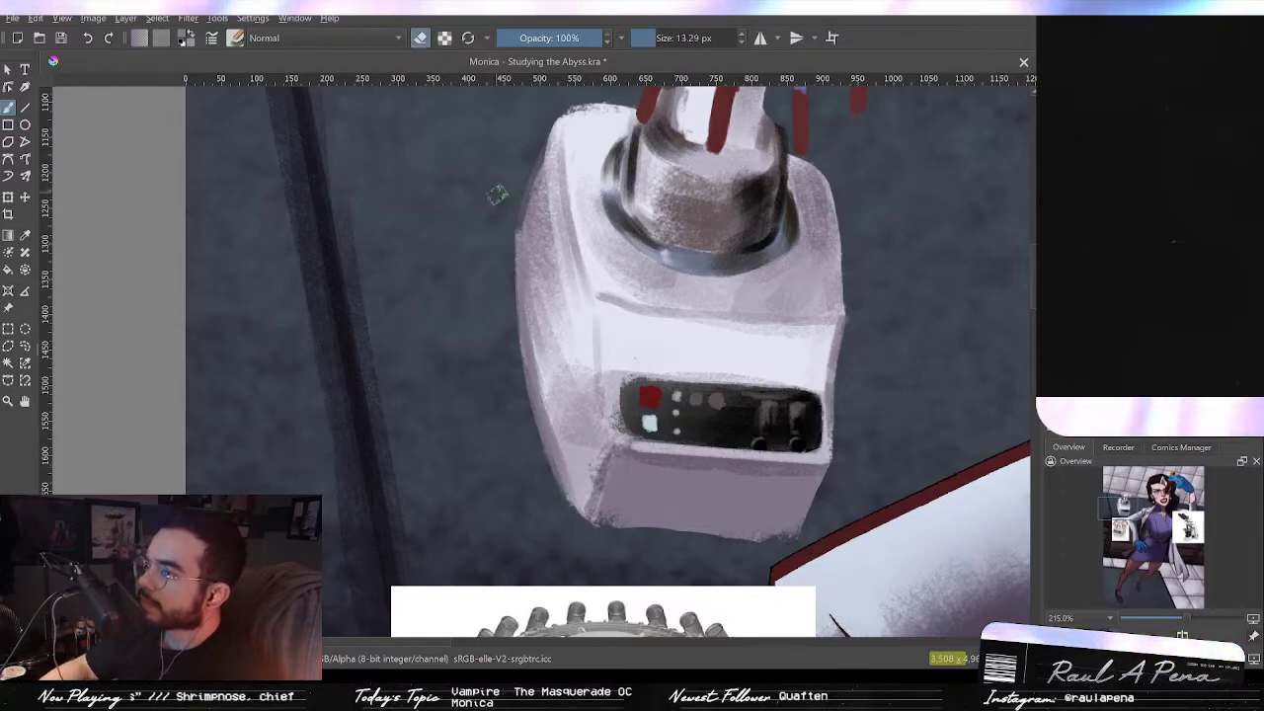
pyautogui.moveTo(490, 273); pyautogui.dragTo(519, 464)
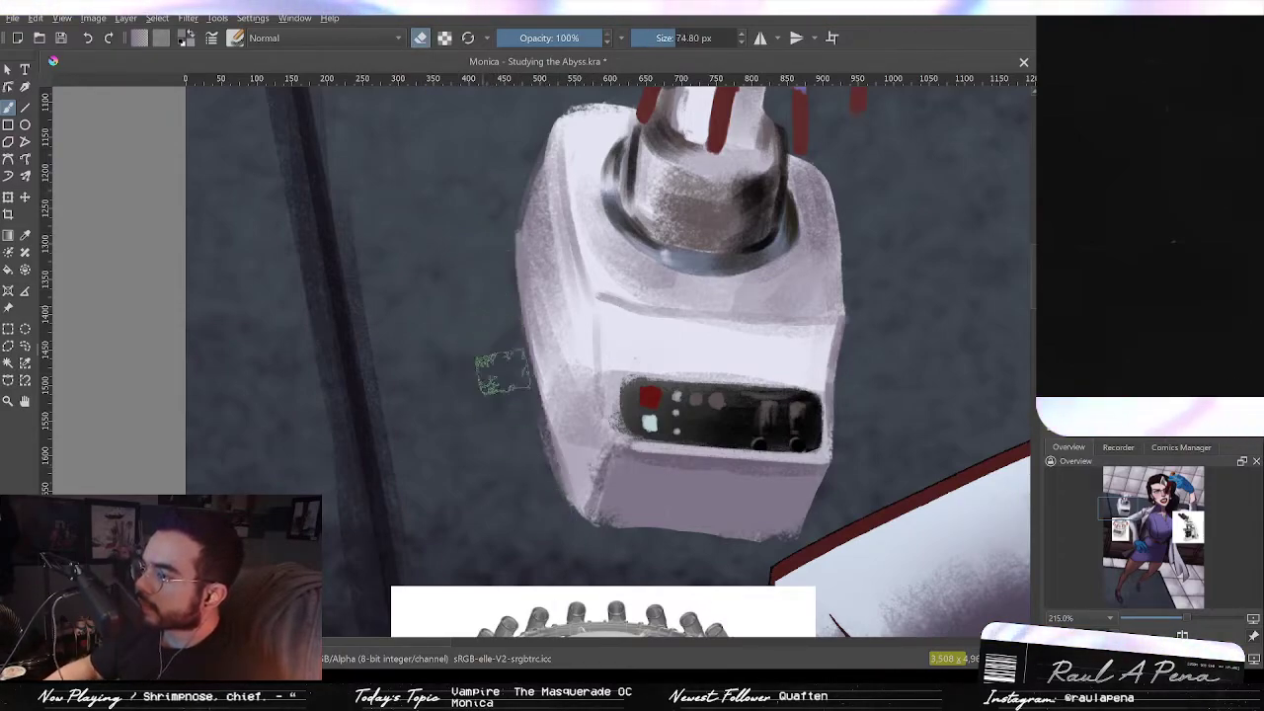
pyautogui.moveTo(496, 335); pyautogui.dragTo(539, 516)
pyautogui.moveTo(593, 548)
pyautogui.mouseDown()
pyautogui.moveTo(615, 536)
pyautogui.moveTo(575, 516)
pyautogui.moveTo(814, 538)
pyautogui.mouseUp()
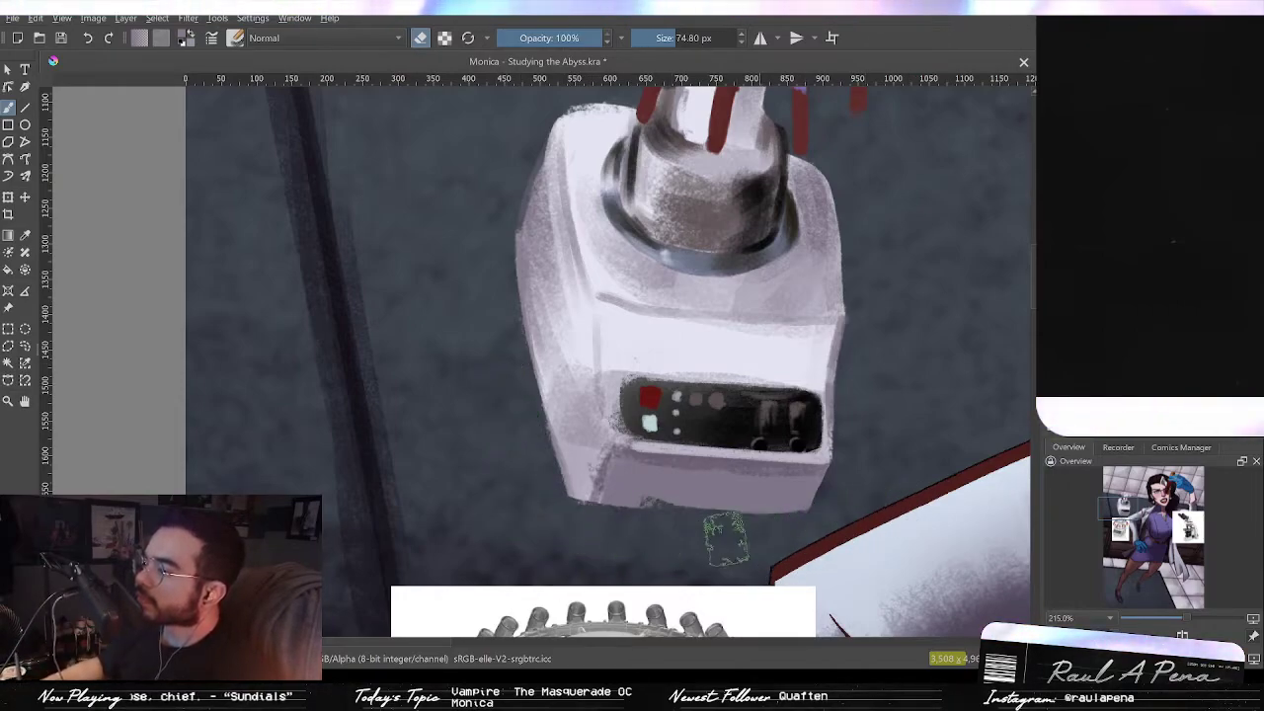
pyautogui.hotkey('ctrl', 'z')
pyautogui.moveTo(576, 531)
pyautogui.mouseDown()
pyautogui.moveTo(885, 550)
pyautogui.moveTo(613, 532)
pyautogui.moveTo(826, 537)
pyautogui.mouseUp()
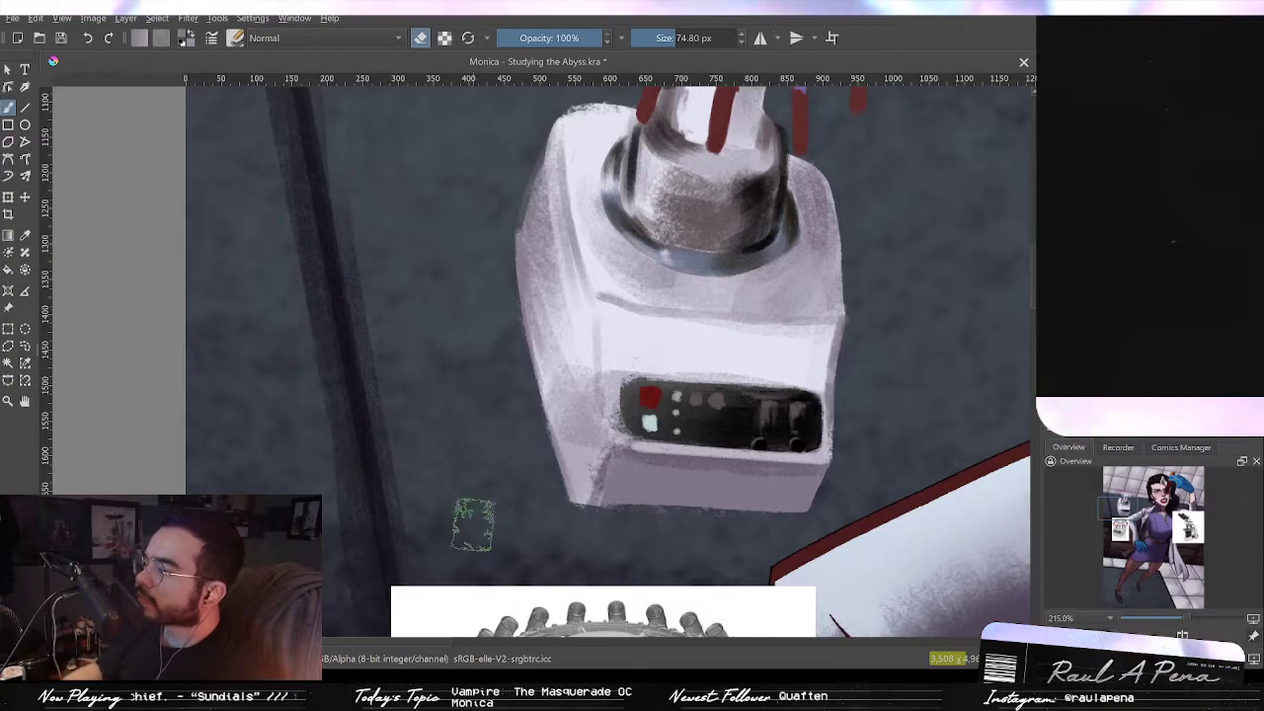
pyautogui.scroll(-5, 888, 454)
pyautogui.scroll(5, 899, 471)
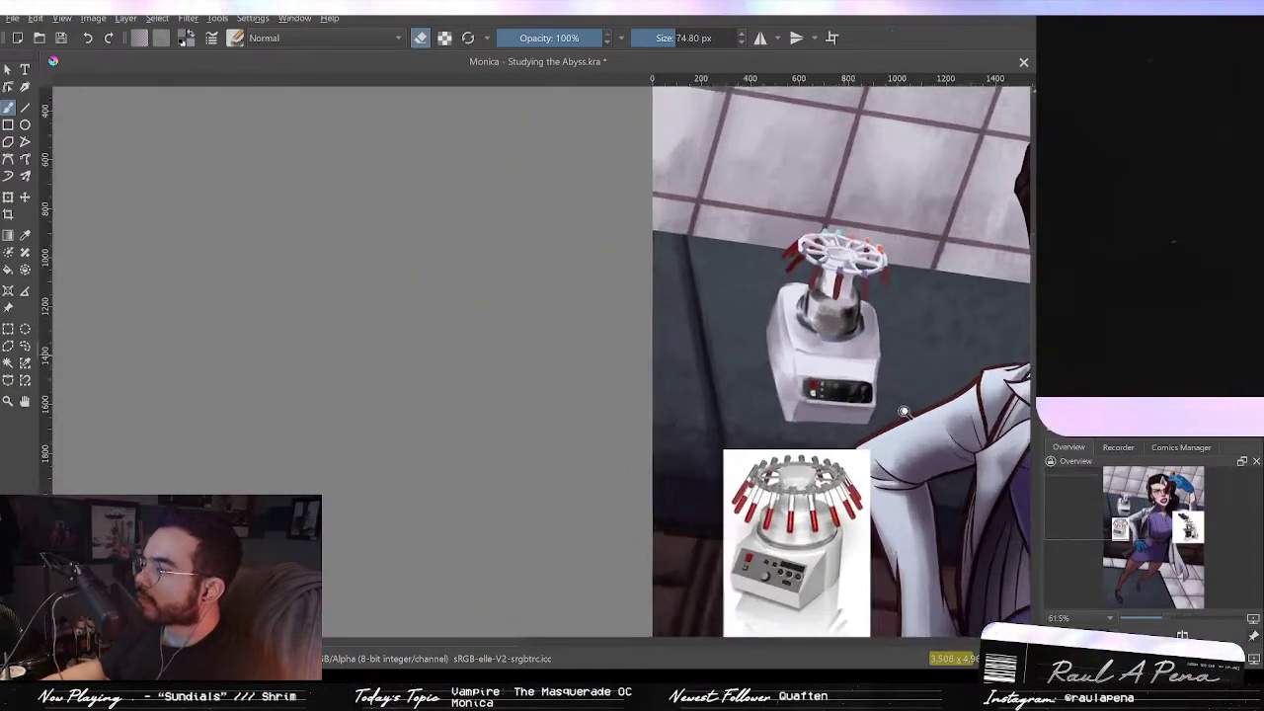
pyautogui.hotkey('ctrl', 'z')
pyautogui.hotkey('ctrl', 'z')
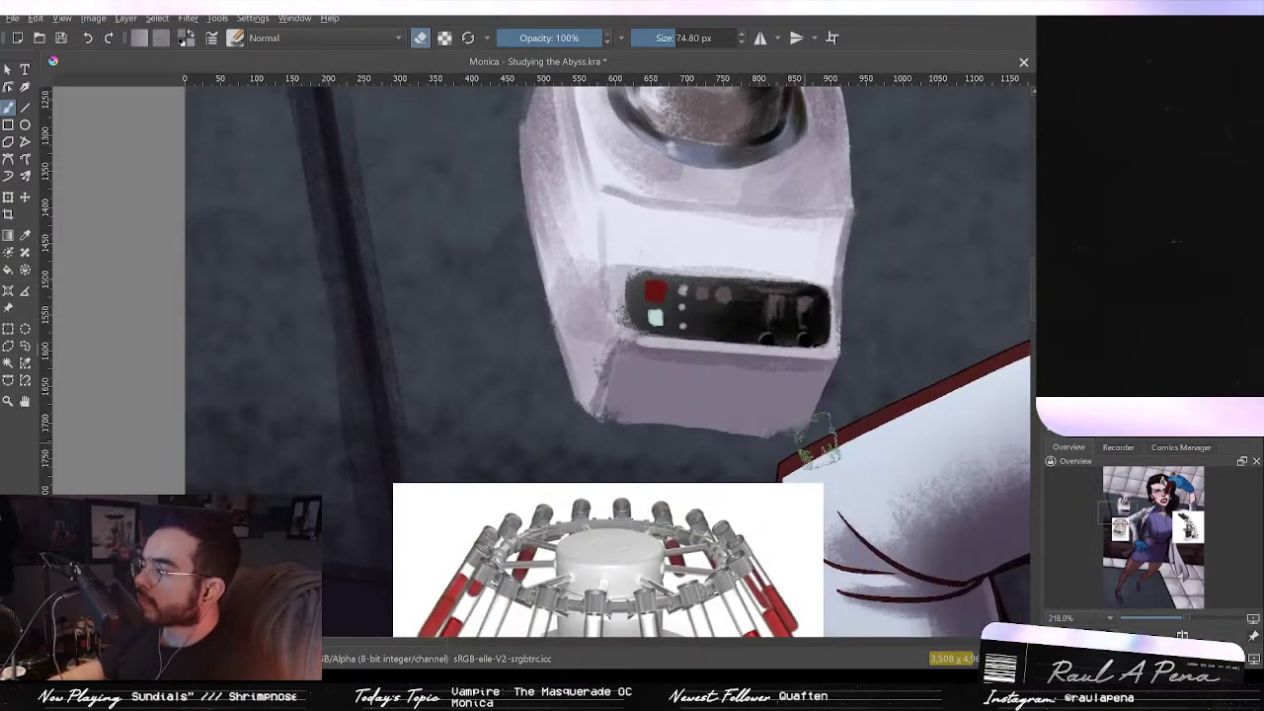
pyautogui.hotkey('ctrl', 'shift', 'z')
pyautogui.moveTo(540, 413); pyautogui.dragTo(695, 432)
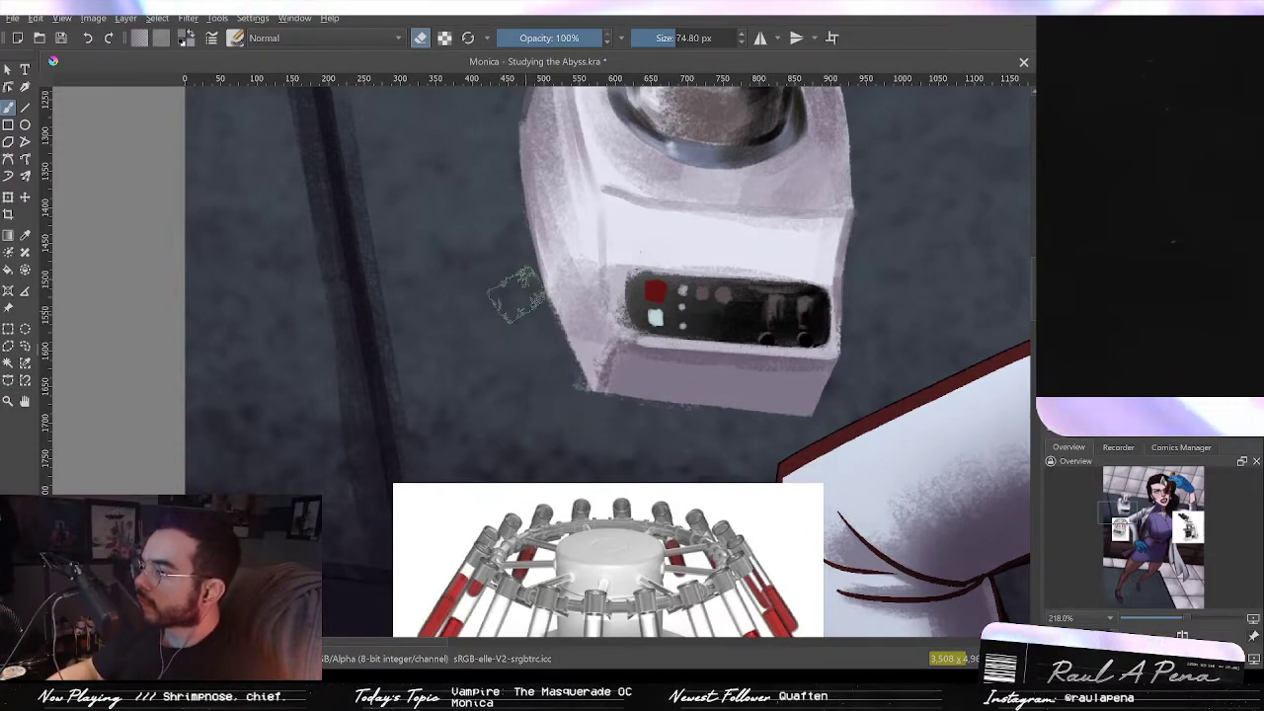
# Step: Erase further paint along the centrifuge body's upper-left edge and lower left corner
pyautogui.scroll(-2, 564, 368)
pyautogui.scroll(-4, 564, 368)
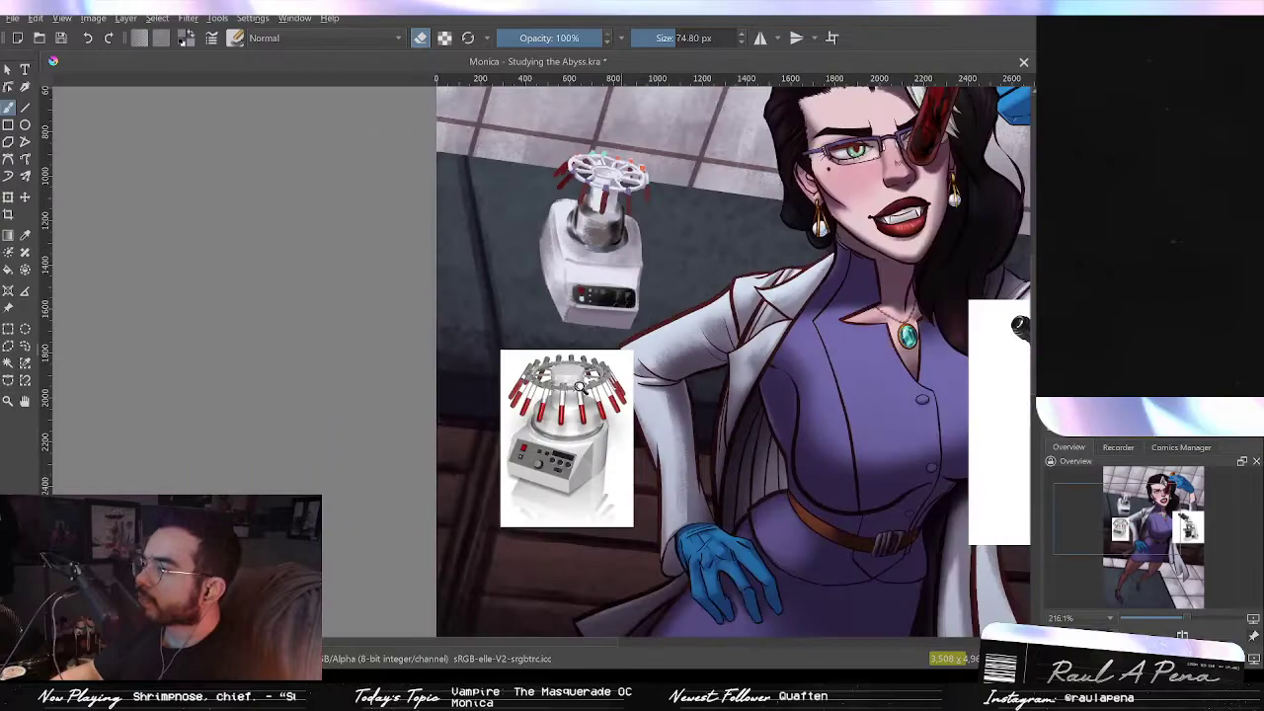
pyautogui.scroll(2, 668, 215)
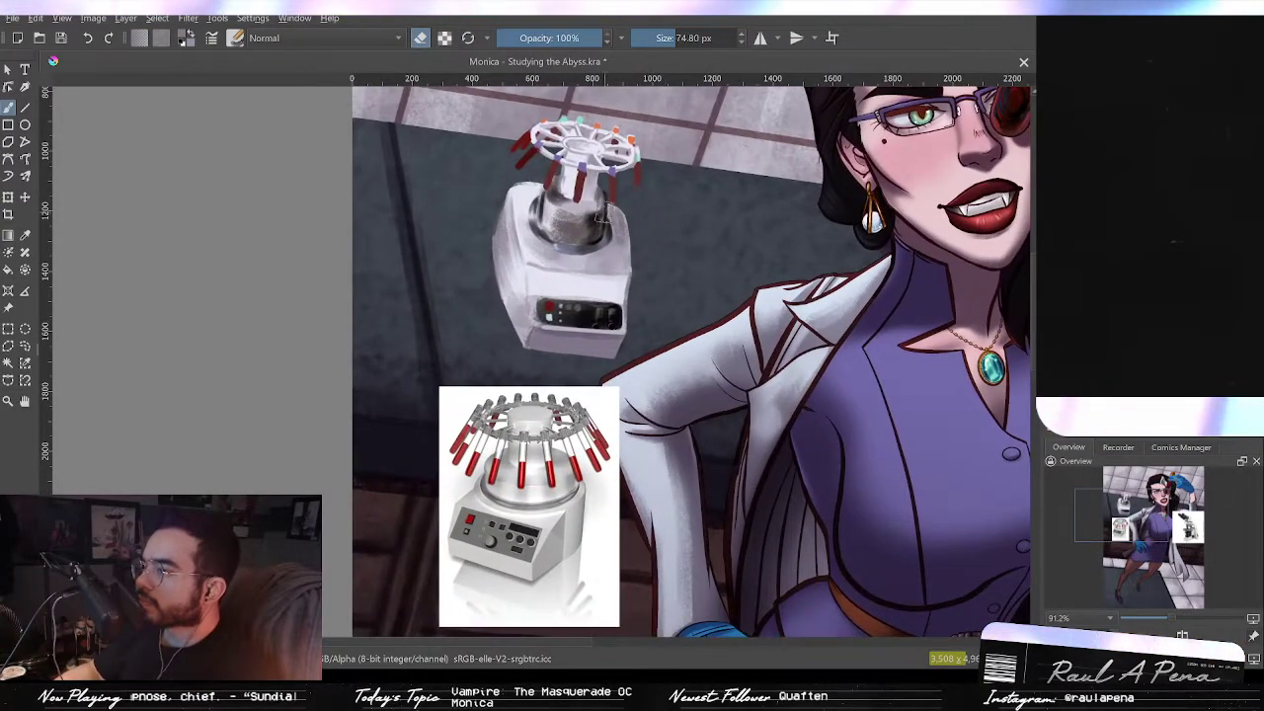
pyautogui.scroll(3, 527, 148)
pyautogui.moveTo(555, 159)
pyautogui.keyDown('shift'); pyautogui.mouseDown()
pyautogui.moveTo(489, 168)
pyautogui.moveTo(544, 158)
pyautogui.moveTo(481, 182)
pyautogui.moveTo(497, 179)
pyautogui.moveTo(494, 166)
pyautogui.moveTo(475, 279)
pyautogui.mouseUp(); pyautogui.keyUp('shift')
pyautogui.hotkey('ctrl', 'z')
pyautogui.moveTo(491, 188); pyautogui.dragTo(472, 282)
pyautogui.hotkey('ctrl', 'z')
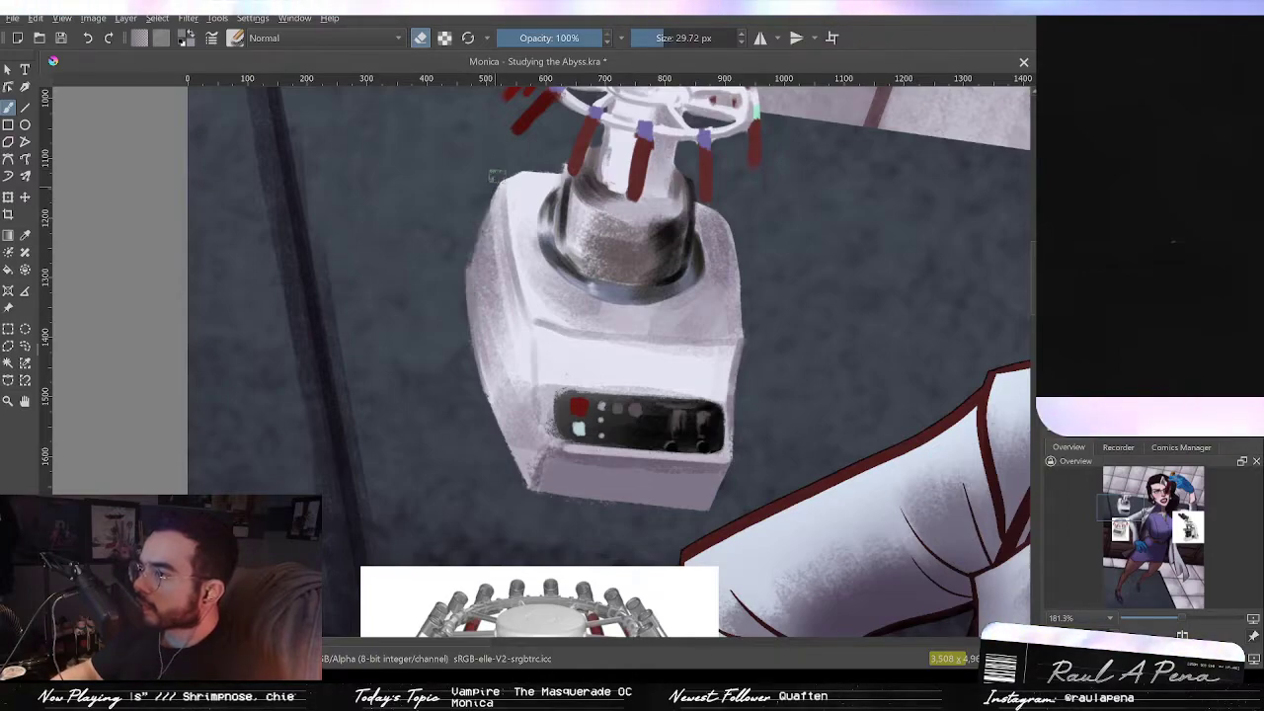
pyautogui.moveTo(497, 180); pyautogui.dragTo(464, 279)
pyautogui.moveTo(498, 382); pyautogui.dragTo(531, 538)
pyautogui.moveTo(678, 325); pyautogui.dragTo(659, 424)
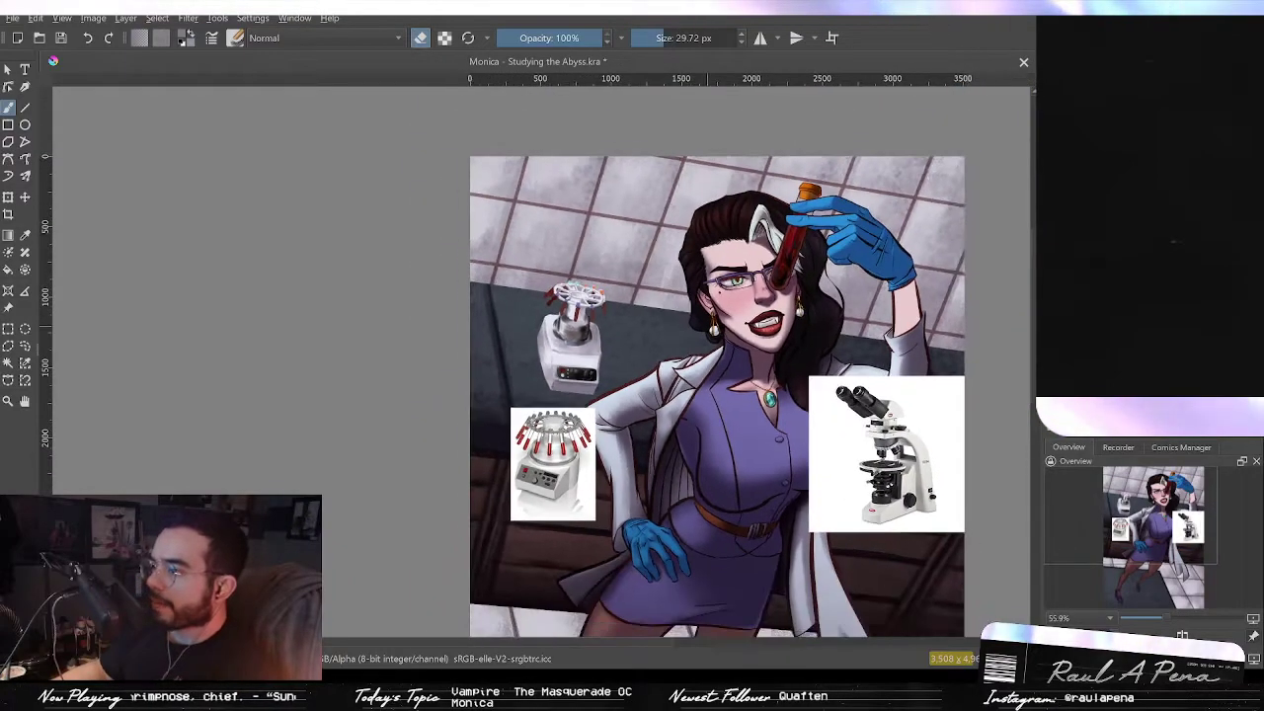
# Step: Add dark shading strokes along the red tubes hanging from the rotor ring
pyautogui.press('2')
pyautogui.moveTo(364, 219); pyautogui.dragTo(425, 87)
pyautogui.moveTo(523, 201); pyautogui.dragTo(541, 106)
pyautogui.moveTo(702, 339); pyautogui.dragTo(713, 296)
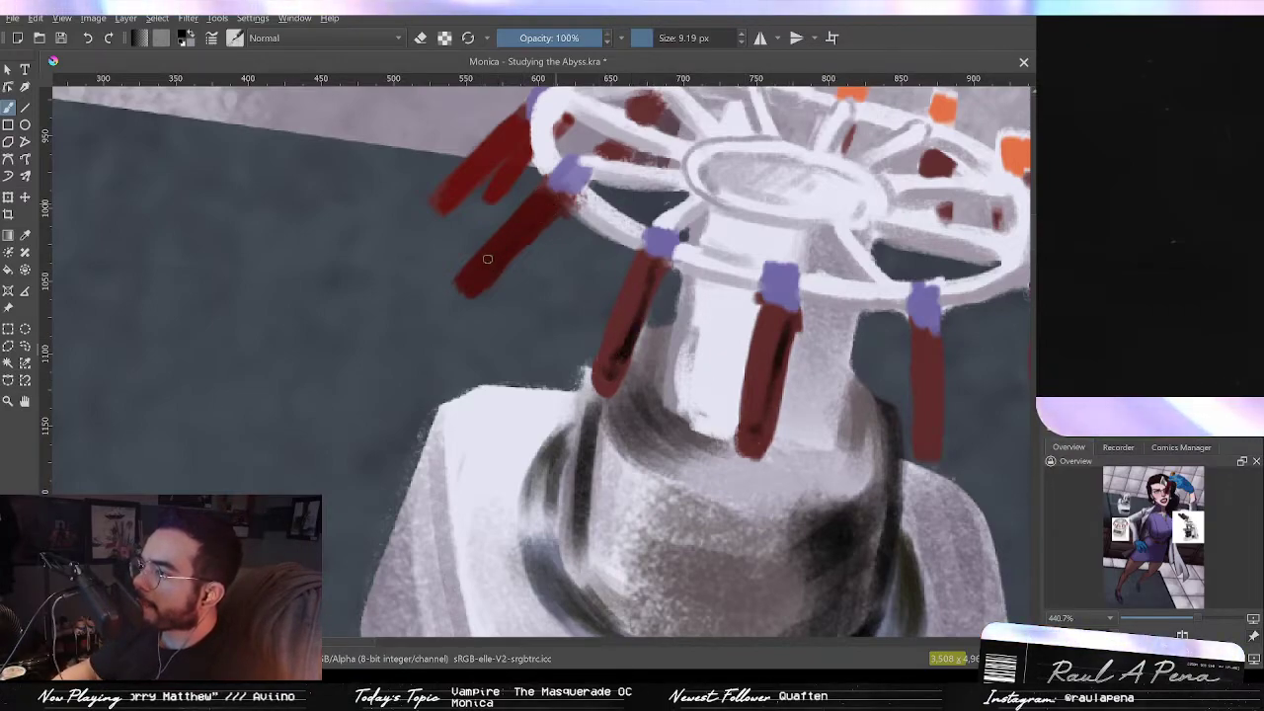
pyautogui.moveTo(652, 286); pyautogui.dragTo(667, 355)
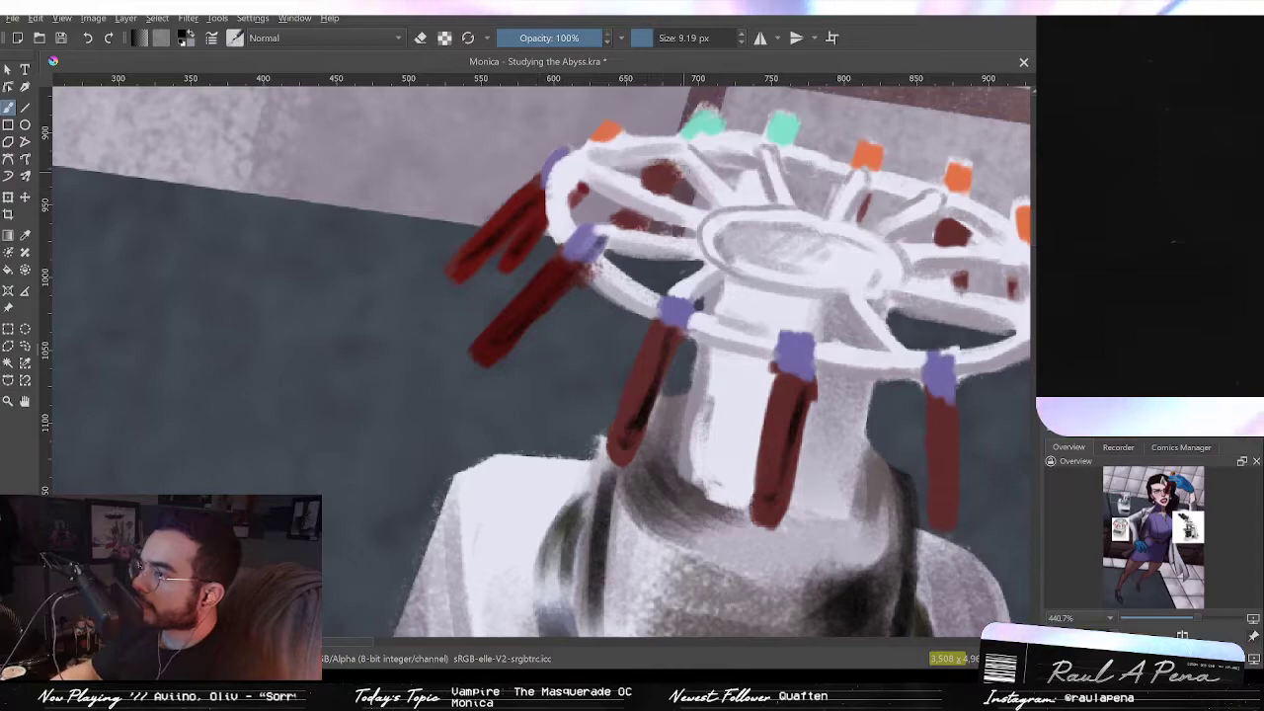
pyautogui.moveTo(871, 363); pyautogui.dragTo(792, 348)
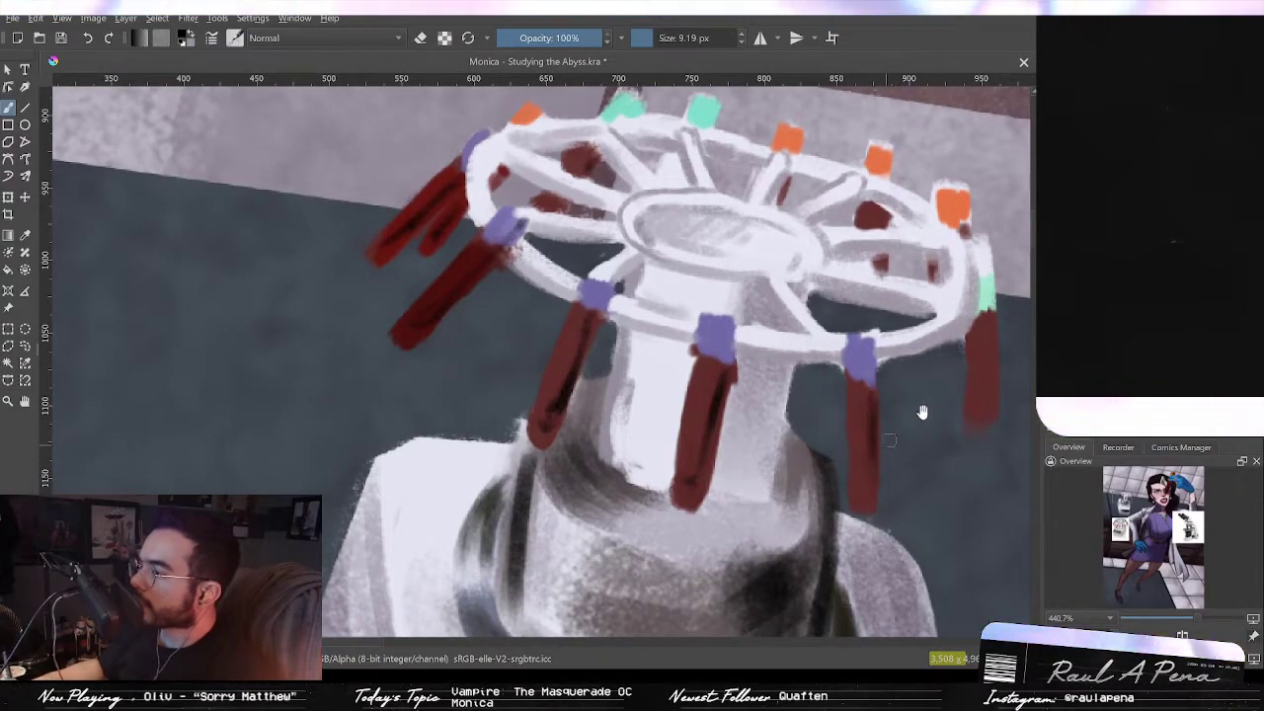
pyautogui.moveTo(872, 435); pyautogui.dragTo(780, 474)
pyautogui.moveTo(900, 454); pyautogui.dragTo(897, 379)
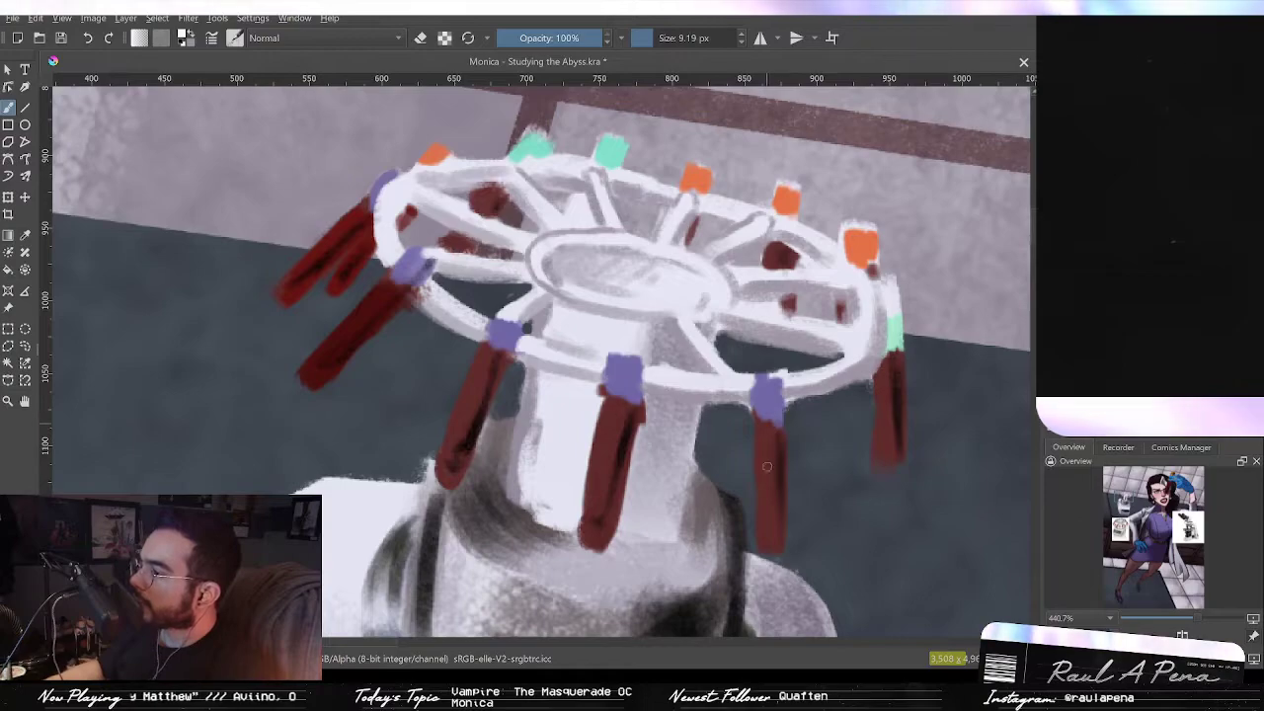
pyautogui.moveTo(768, 467); pyautogui.dragTo(770, 426)
pyautogui.moveTo(618, 399); pyautogui.dragTo(596, 488)
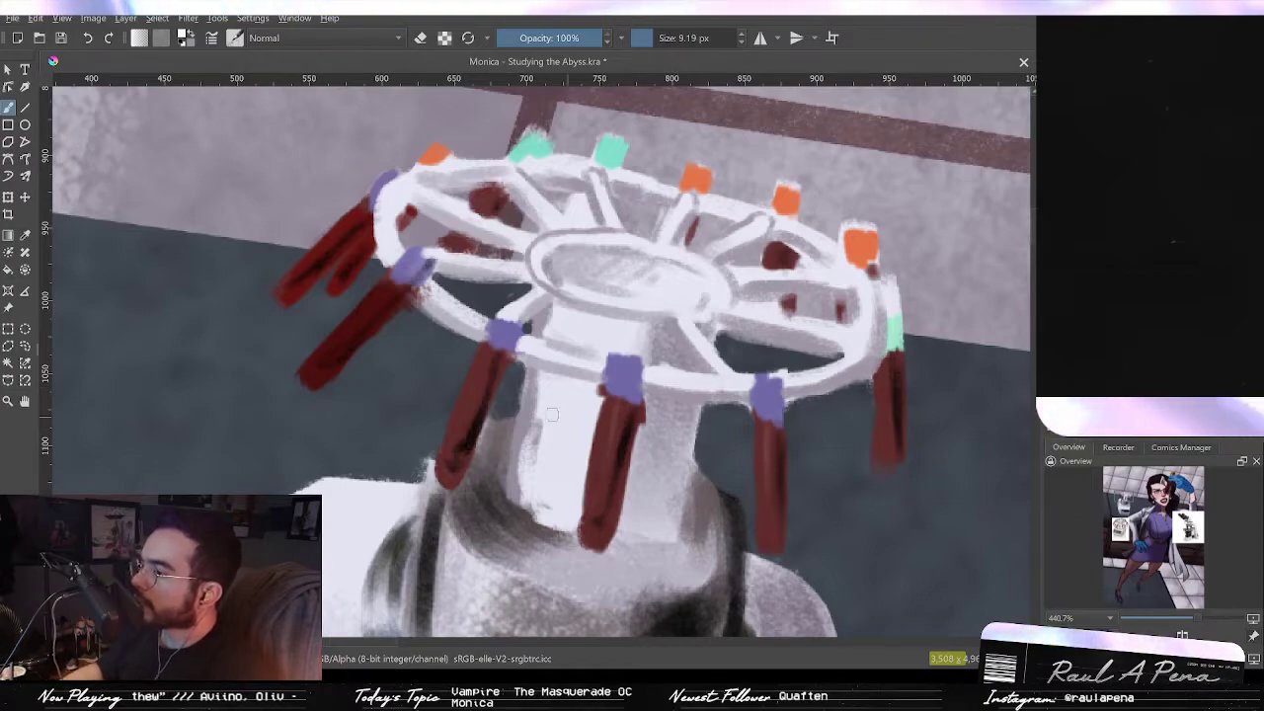
pyautogui.moveTo(481, 355); pyautogui.dragTo(446, 458)
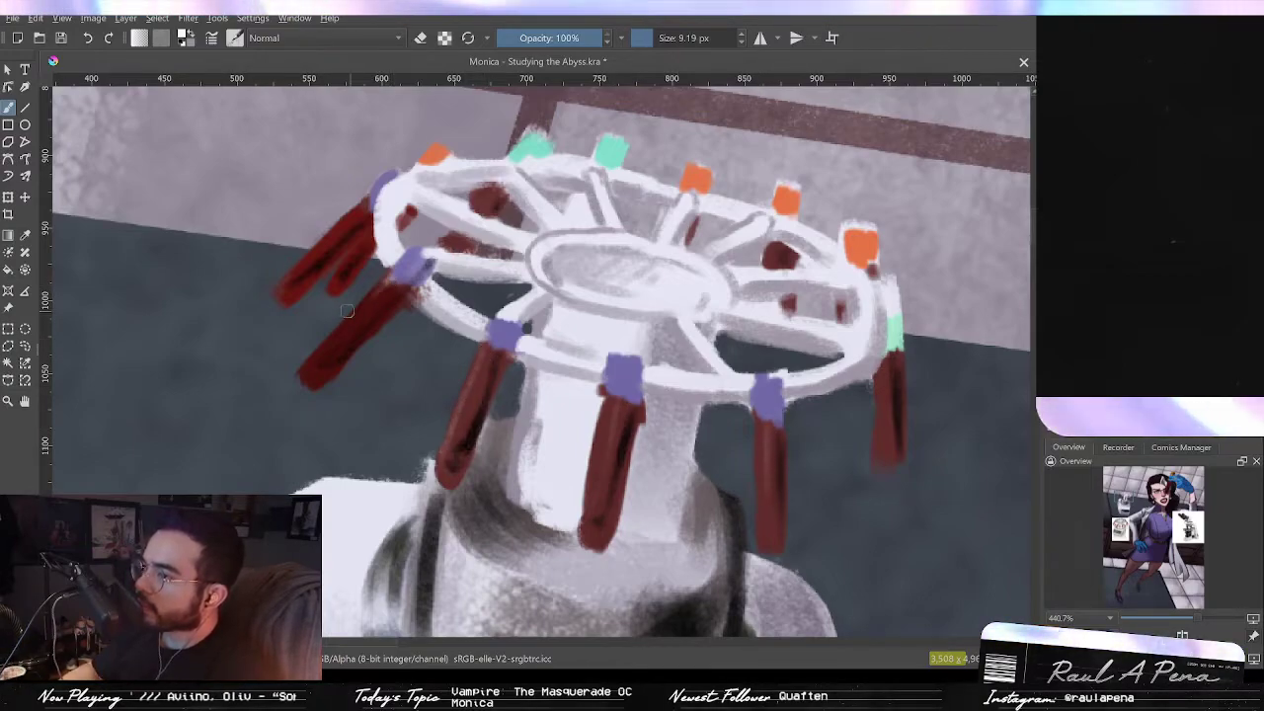
pyautogui.moveTo(388, 284); pyautogui.dragTo(331, 350)
pyautogui.scroll(-8, 340, 225)
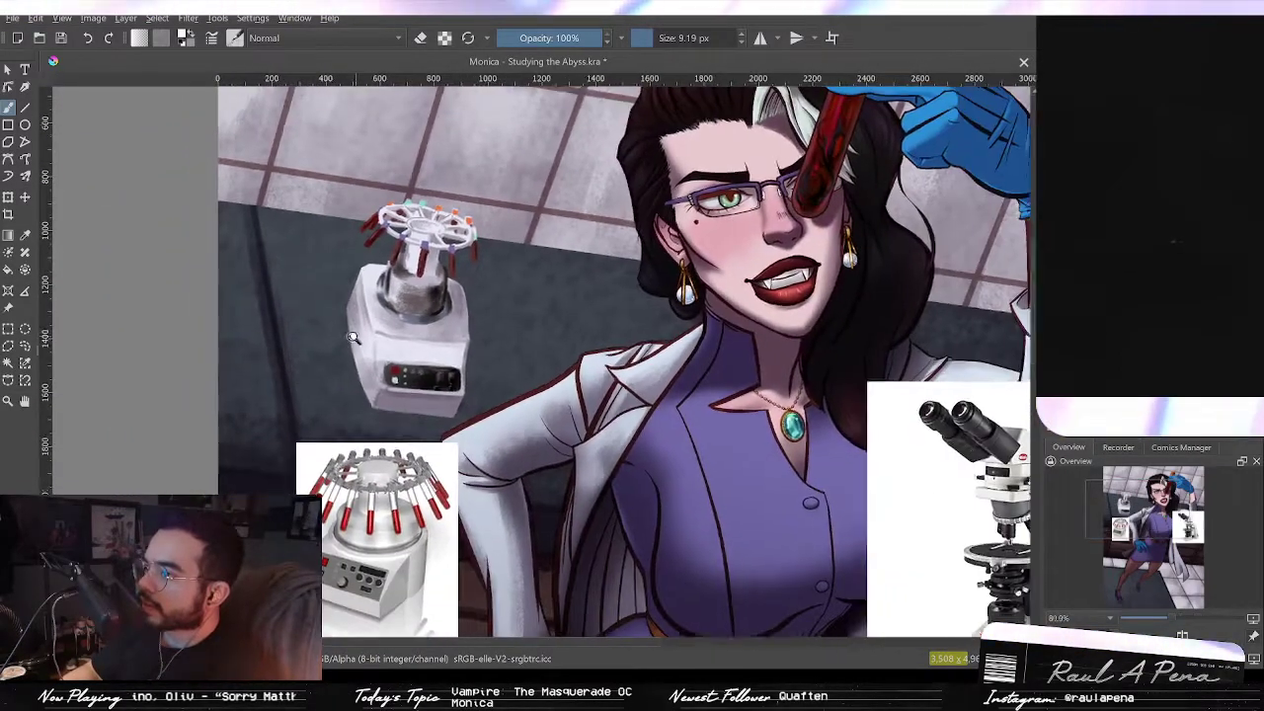
pyautogui.moveTo(353, 337); pyautogui.dragTo(380, 237)
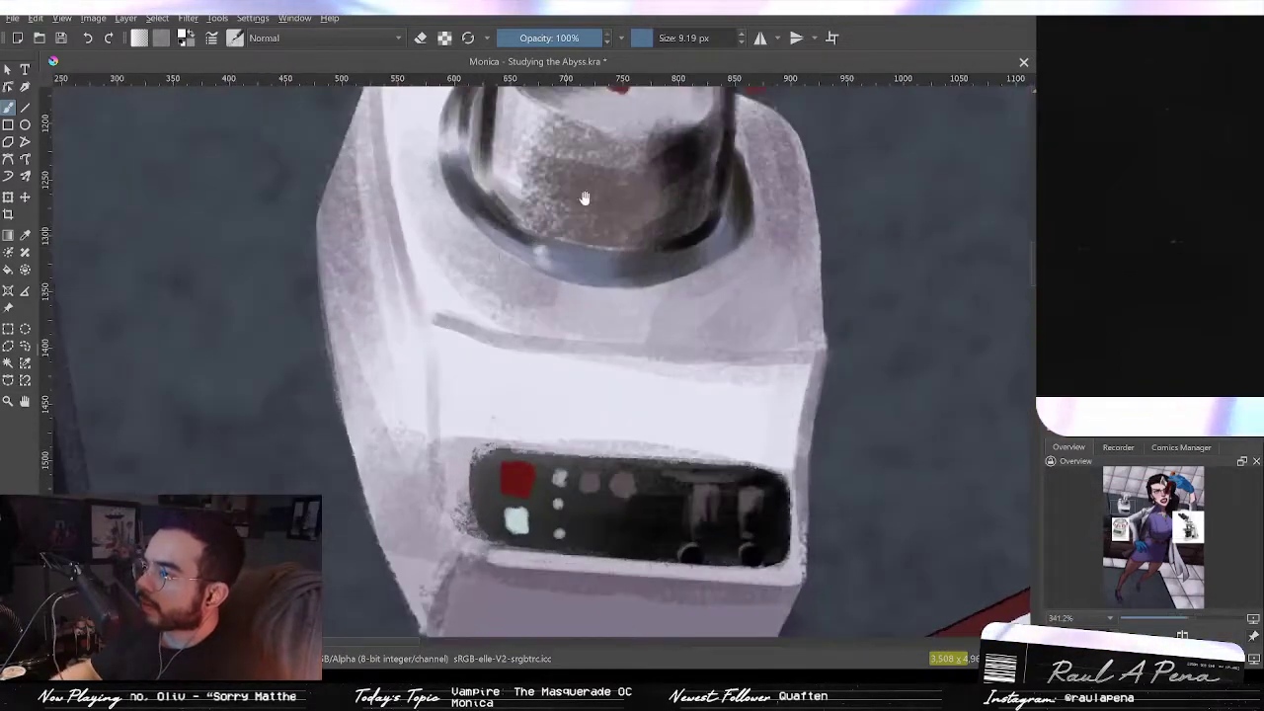
pyautogui.moveTo(579, 207); pyautogui.dragTo(542, 473)
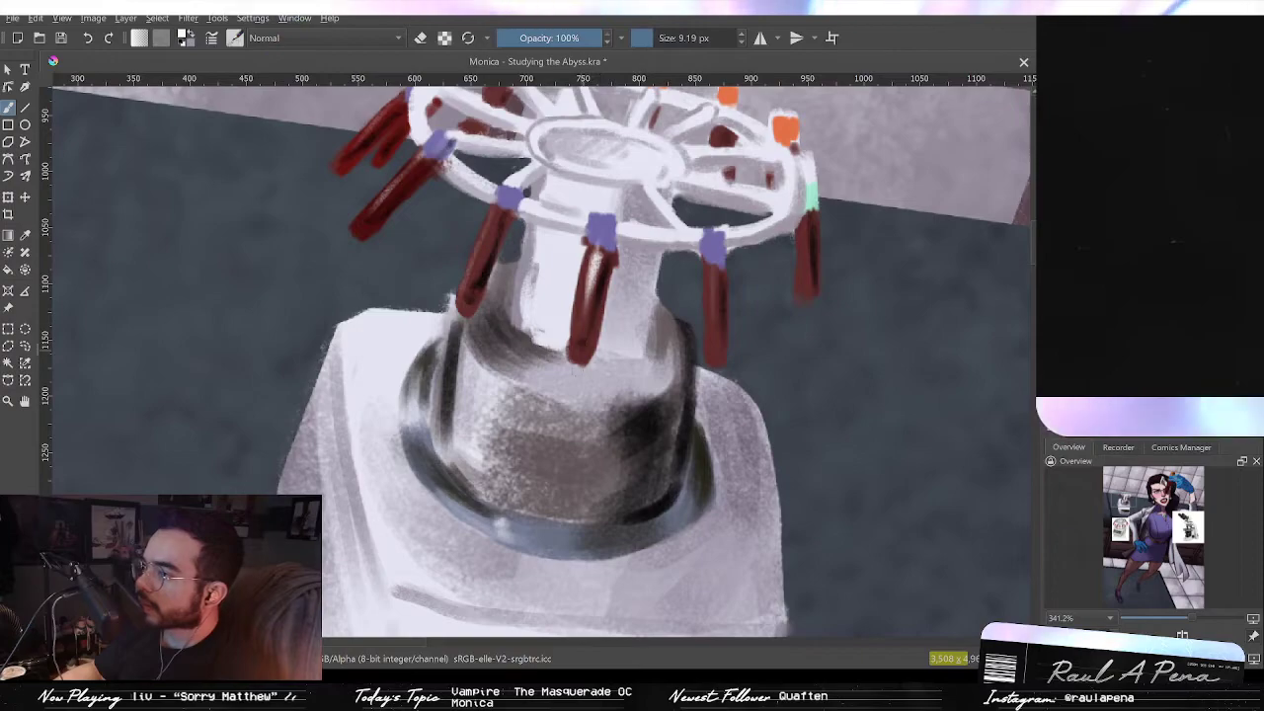
pyautogui.scroll(-6, 581, 351)
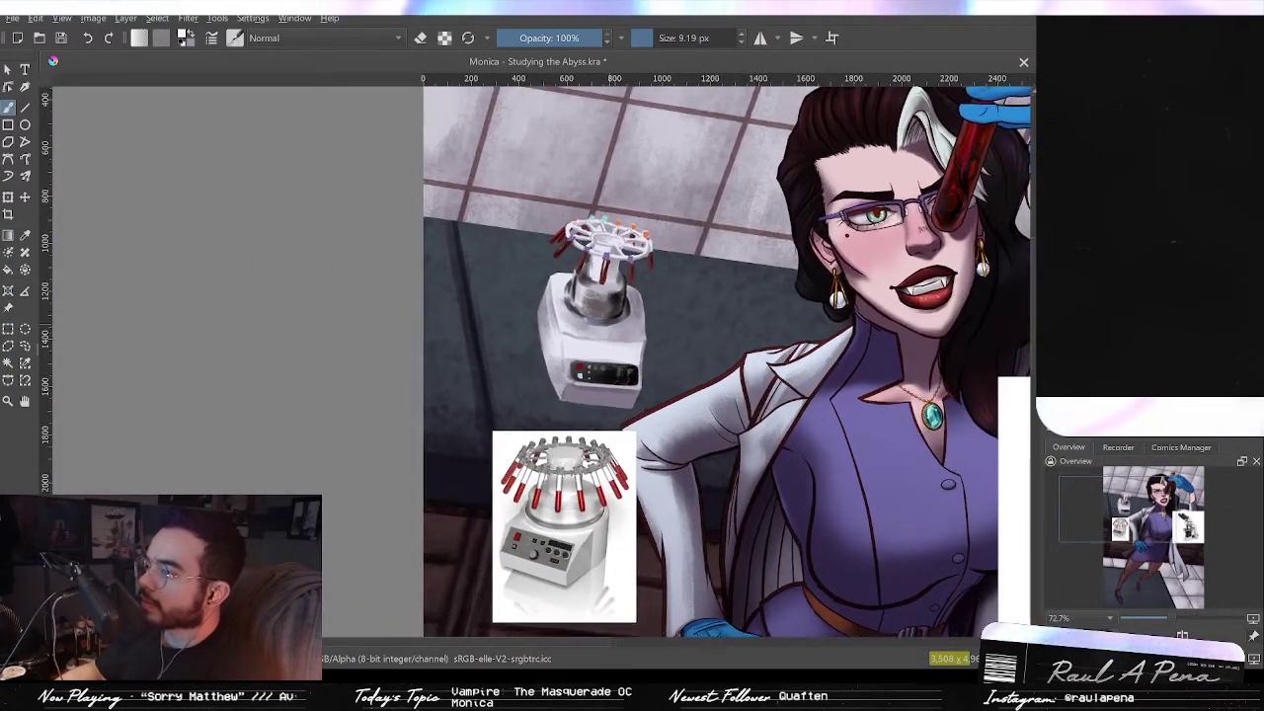
pyautogui.scroll(4, 586, 286)
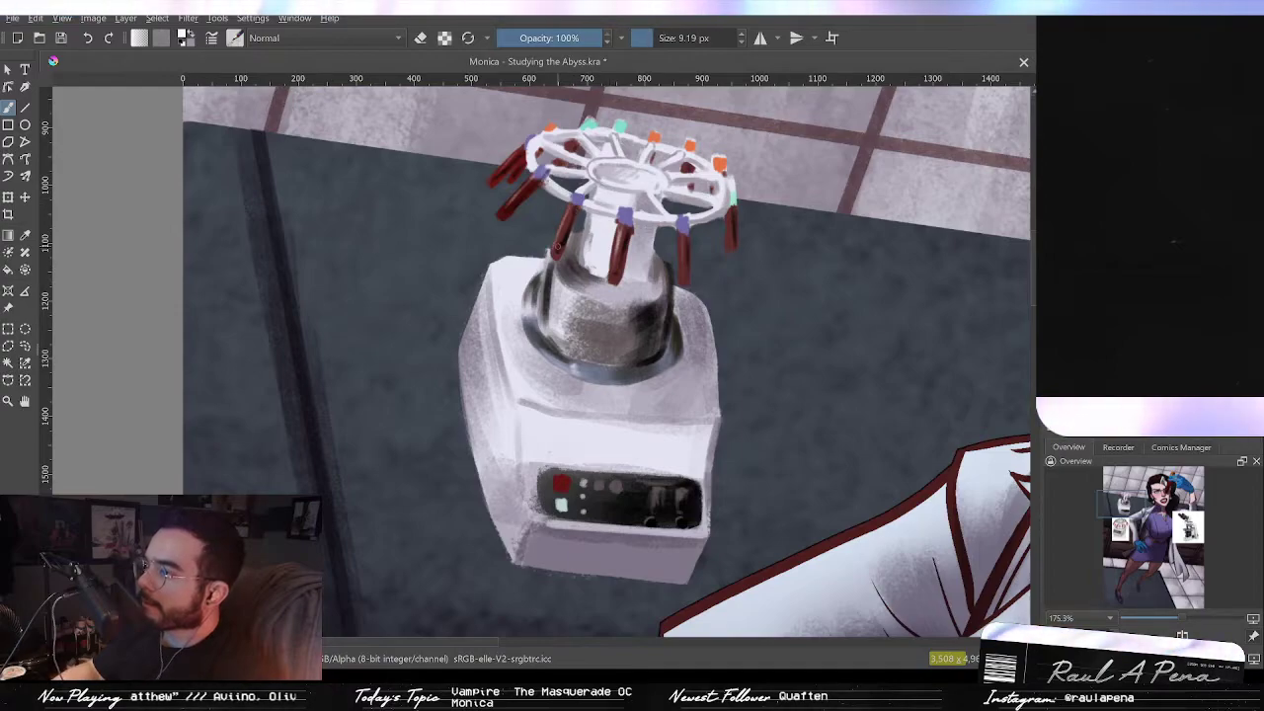
pyautogui.scroll(-3, 560, 300)
pyautogui.scroll(-1, 560, 300)
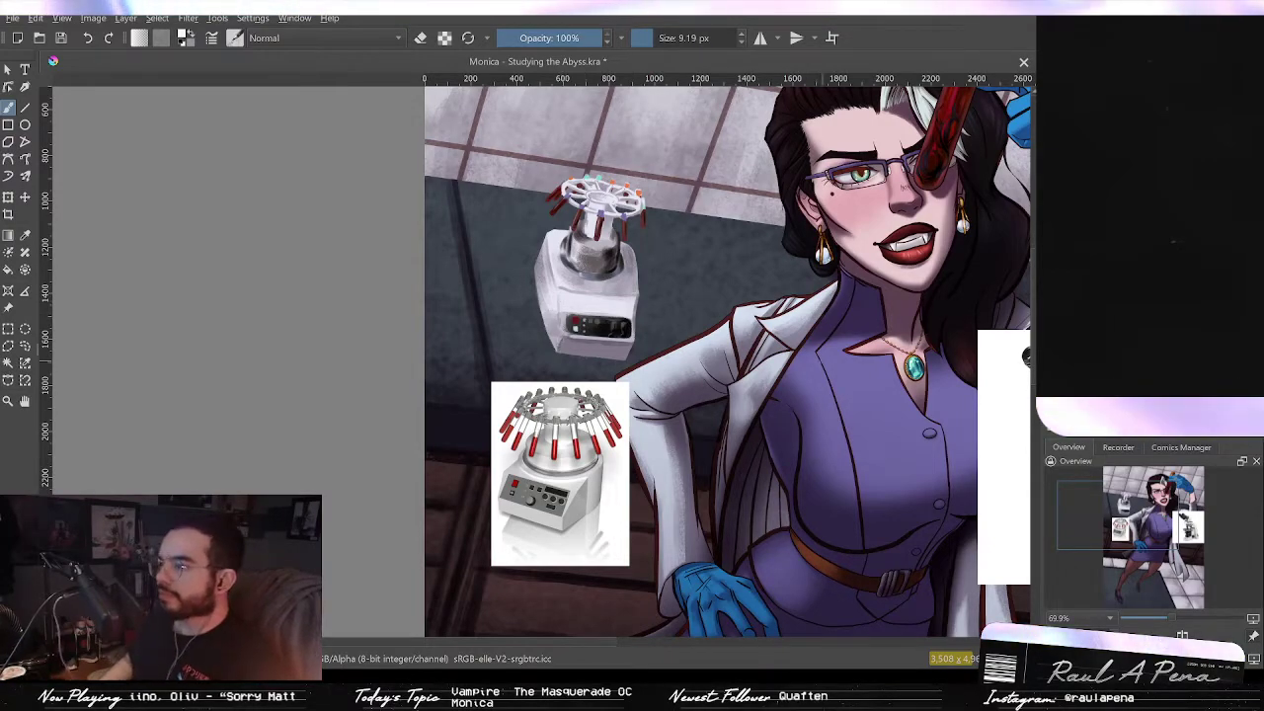
# Step: Try broad strokes over the centrifuge with a 576 px brush, undoing each one
pyautogui.press('2')
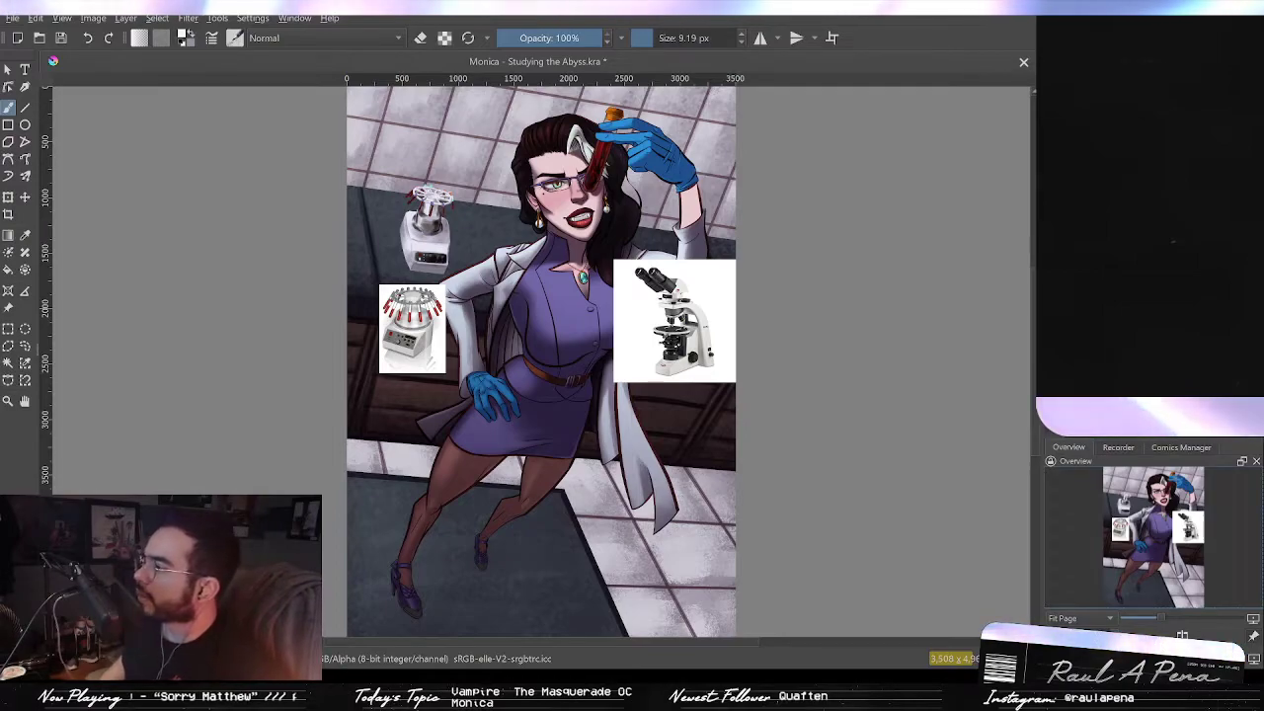
pyautogui.press('/')
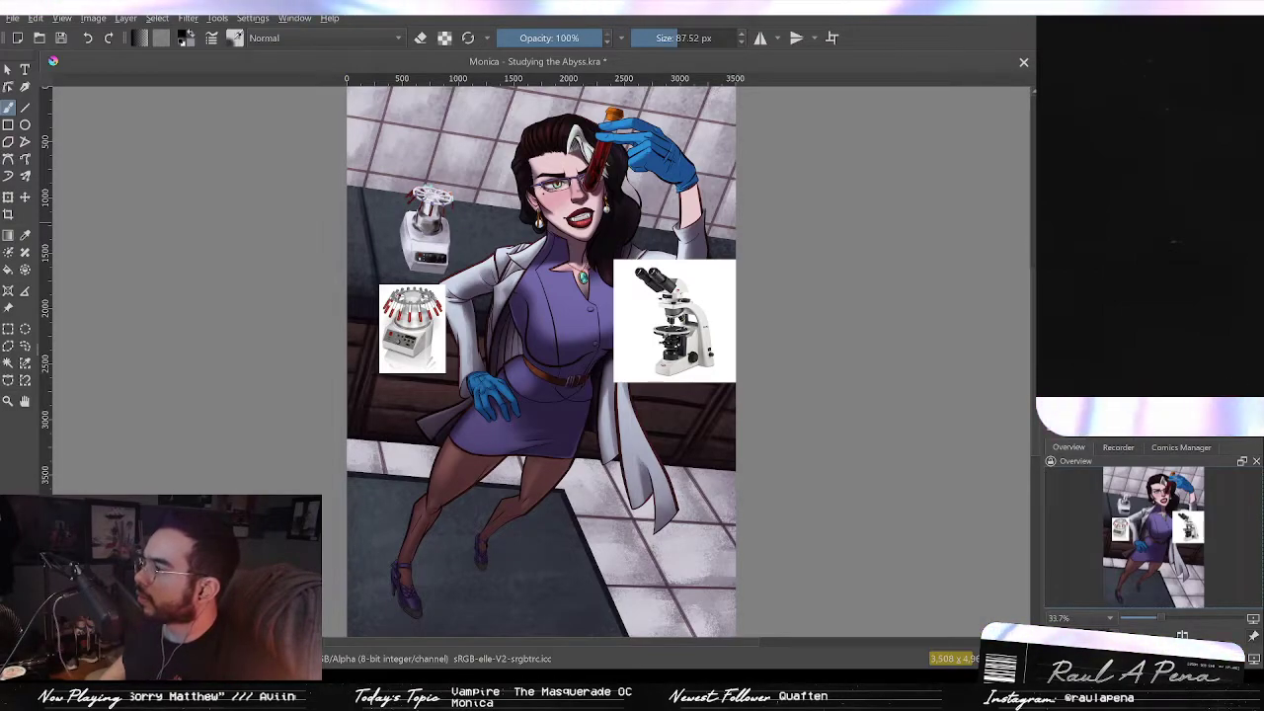
pyautogui.click(714, 38)
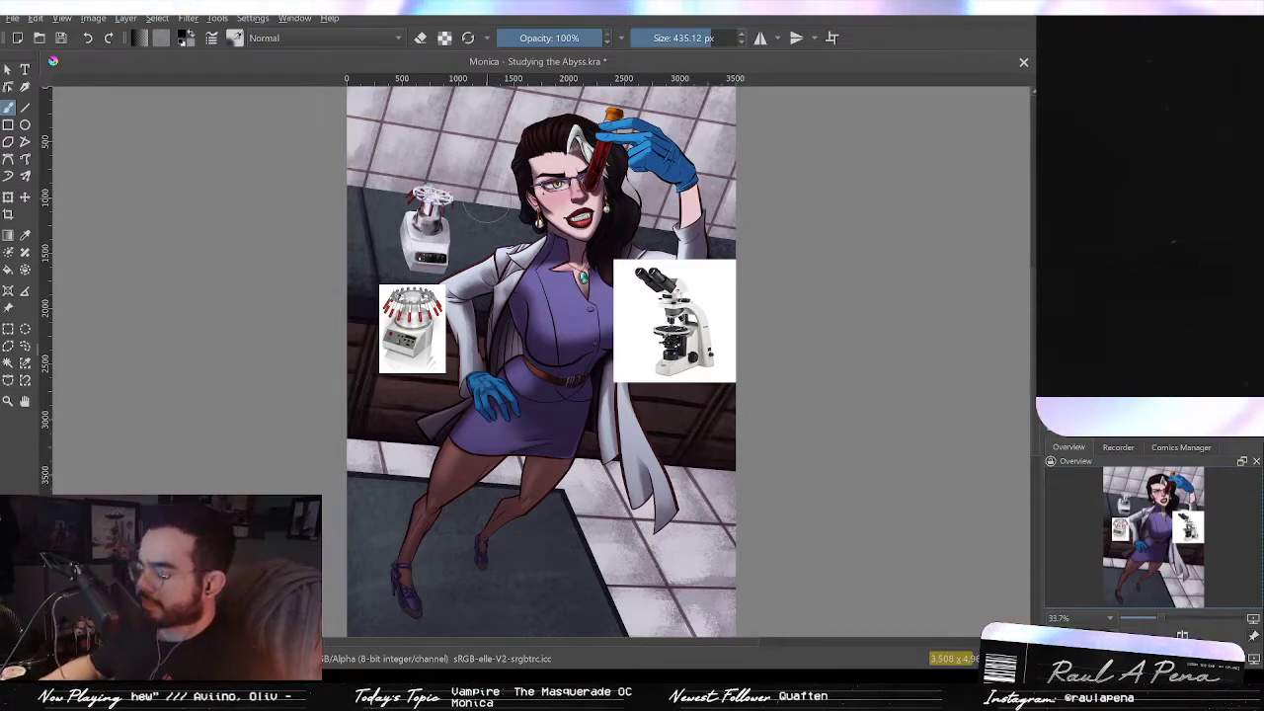
pyautogui.click(719, 38)
pyautogui.moveTo(429, 197); pyautogui.dragTo(429, 243)
pyautogui.hotkey('ctrl', 'z')
pyautogui.moveTo(431, 195); pyautogui.dragTo(429, 209)
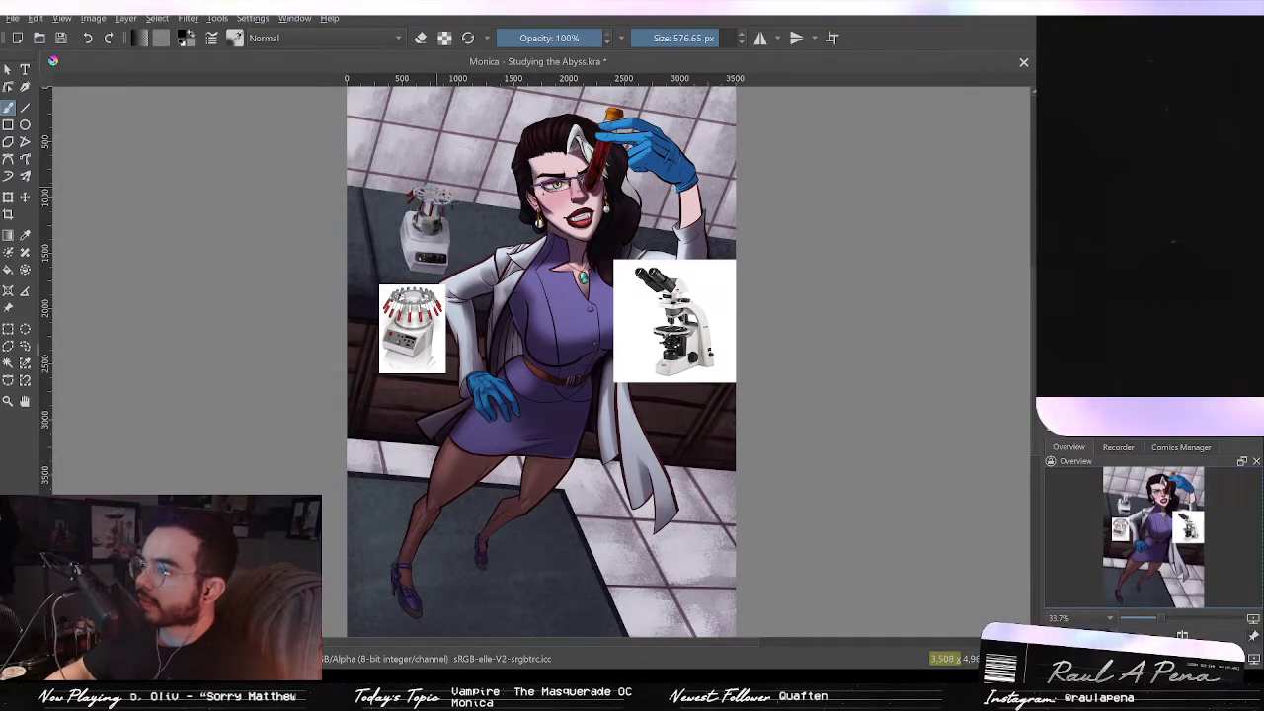
pyautogui.moveTo(452, 253)
pyautogui.mouseDown()
pyautogui.moveTo(450, 239)
pyautogui.moveTo(425, 253)
pyautogui.mouseUp()
pyautogui.moveTo(513, 199)
pyautogui.mouseDown()
pyautogui.moveTo(516, 168)
pyautogui.moveTo(516, 211)
pyautogui.mouseUp()
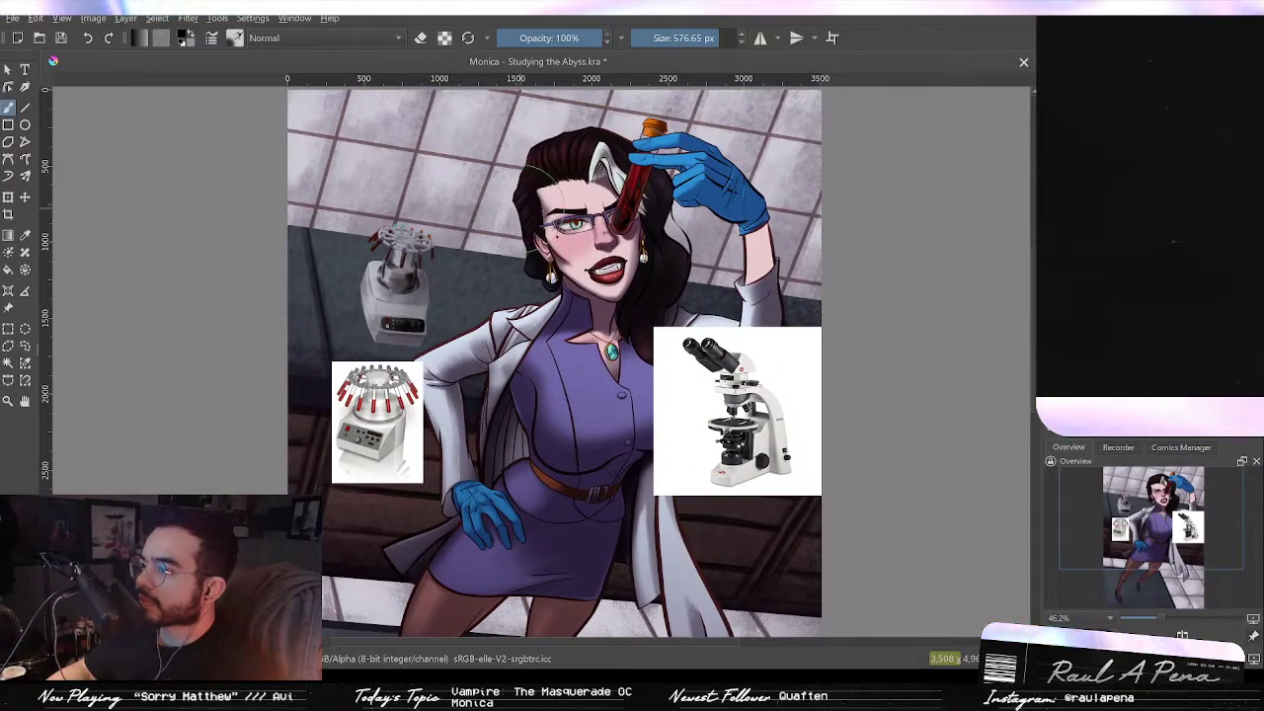
pyautogui.hotkey('ctrl', 'z')
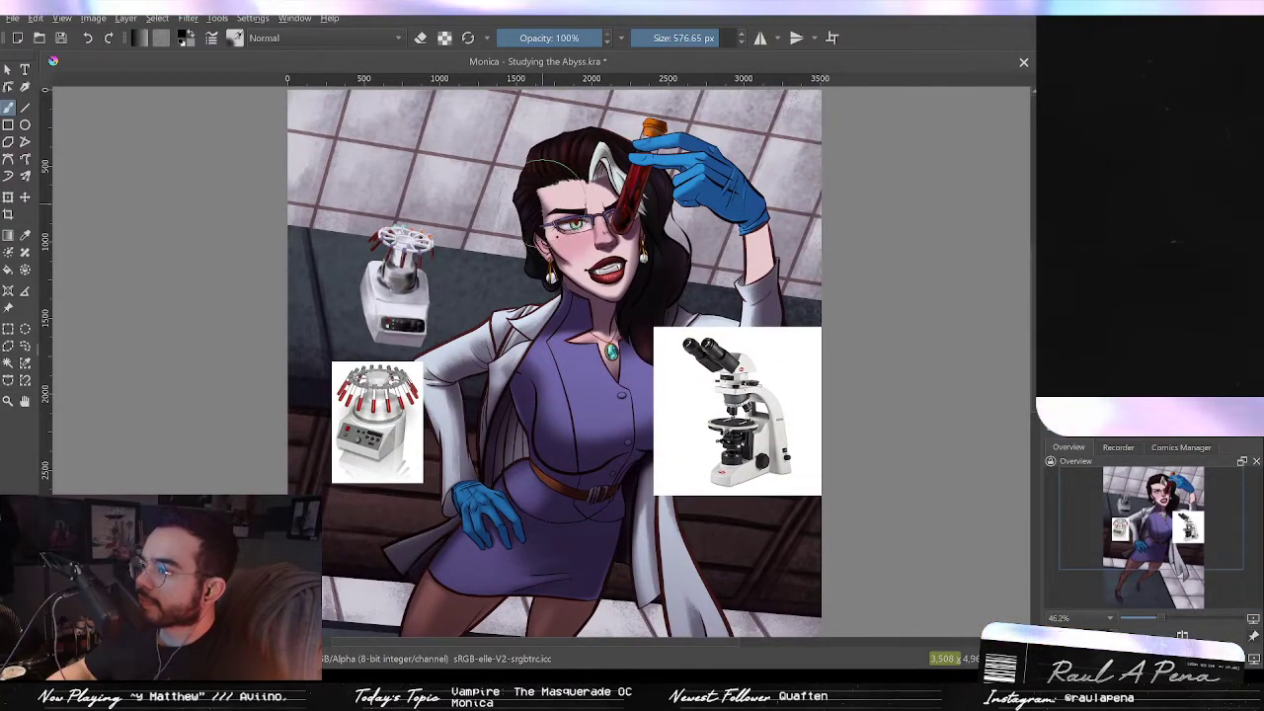
pyautogui.hotkey('ctrl', 'shift', 'z')
pyautogui.hotkey('ctrl', 'z')
pyautogui.moveTo(407, 316)
pyautogui.mouseDown()
pyautogui.moveTo(391, 286)
pyautogui.moveTo(406, 271)
pyautogui.moveTo(387, 249)
pyautogui.mouseUp()
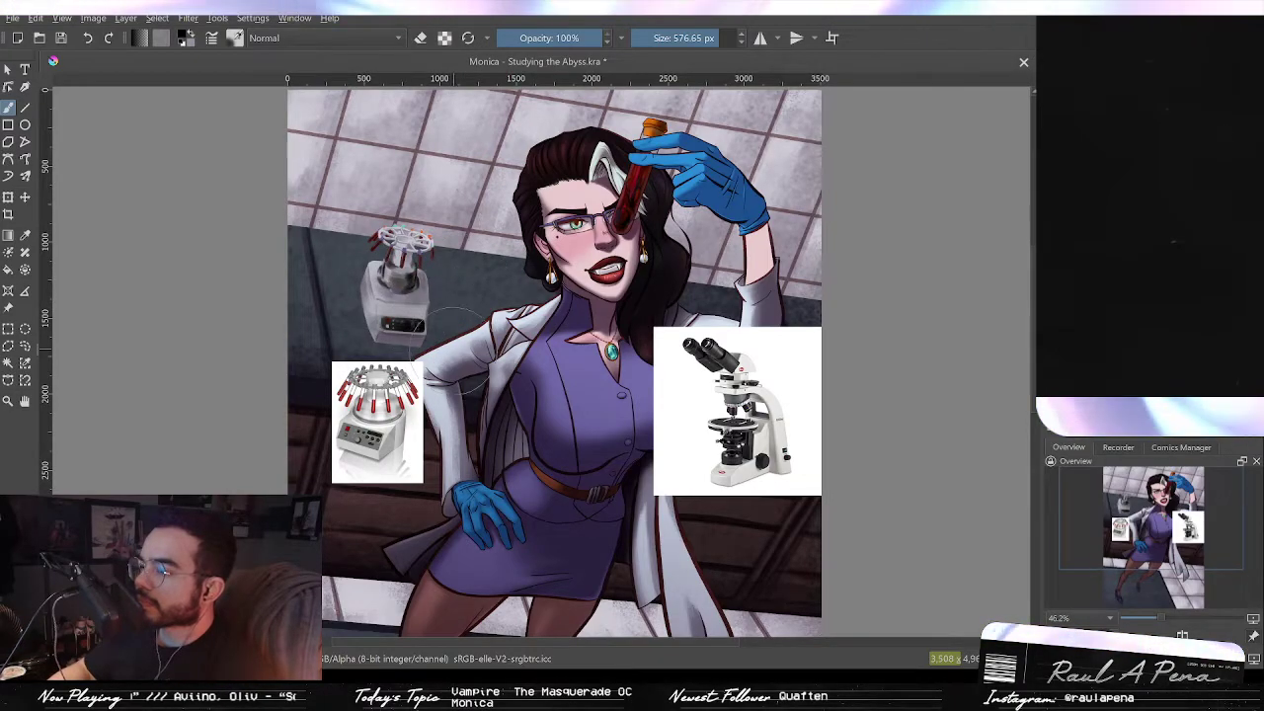
pyautogui.moveTo(466, 346)
pyautogui.mouseDown()
pyautogui.moveTo(465, 370)
pyautogui.moveTo(463, 300)
pyautogui.mouseUp()
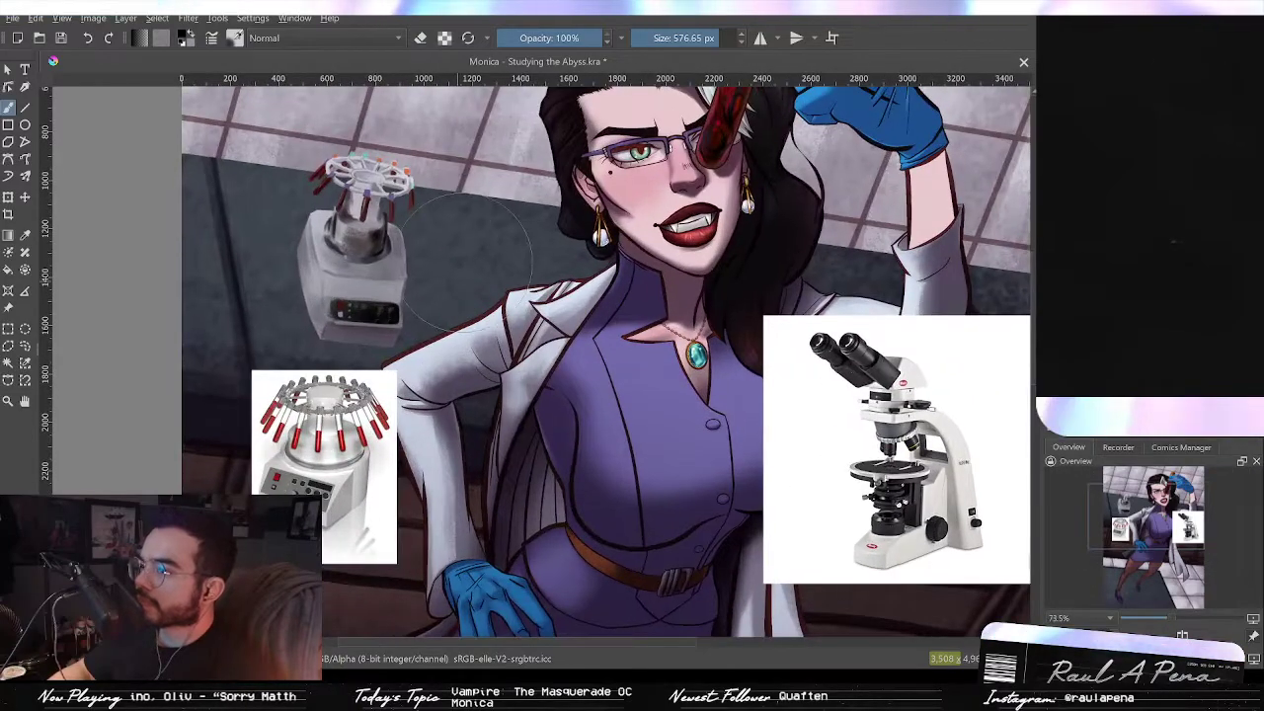
pyautogui.moveTo(480, 256); pyautogui.dragTo(489, 317)
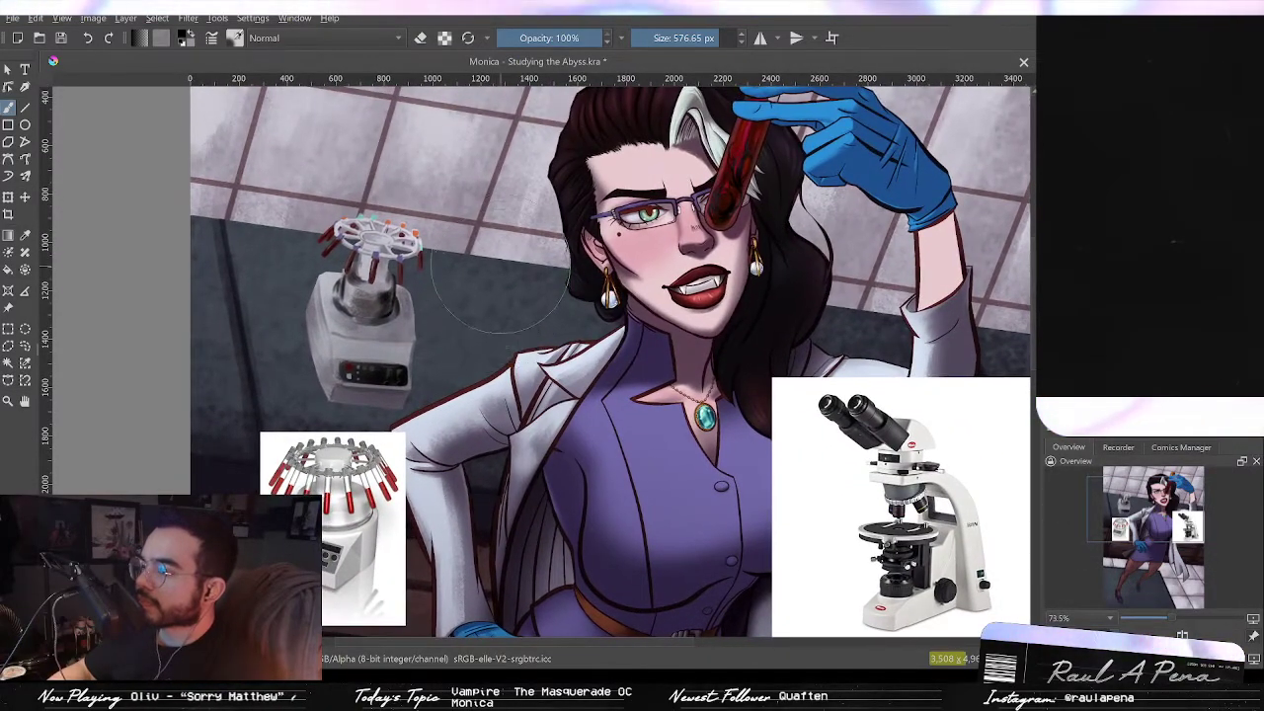
pyautogui.hotkey('ctrl', 'z')
pyautogui.hotkey('ctrl', 'z')
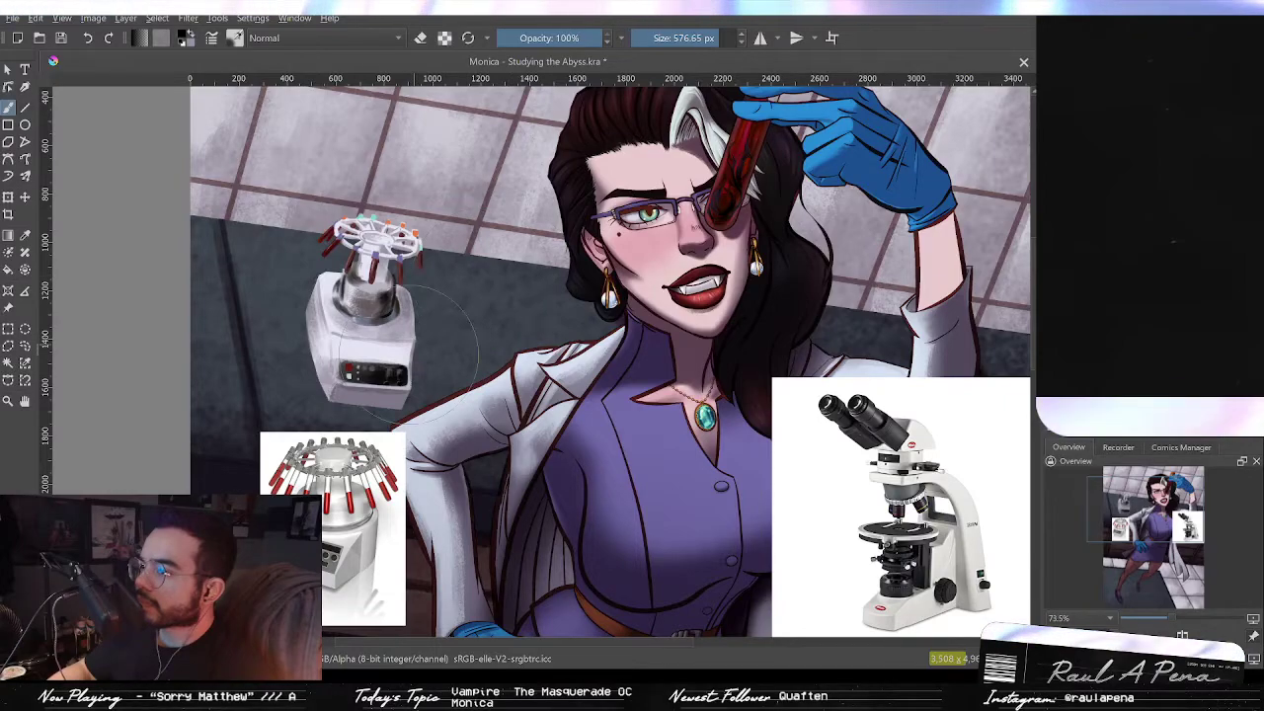
pyautogui.moveTo(376, 360)
pyautogui.mouseDown()
pyautogui.moveTo(354, 369)
pyautogui.moveTo(360, 341)
pyautogui.mouseUp()
pyautogui.hotkey('ctrl', 'z')
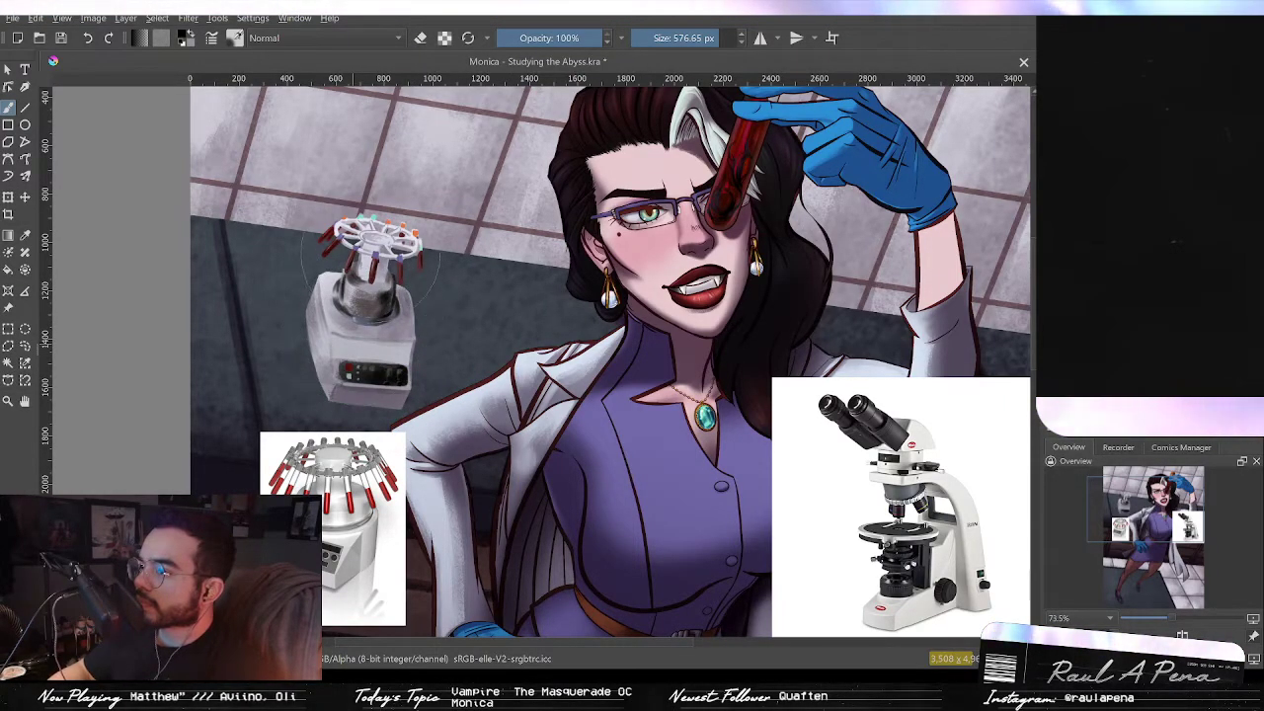
pyautogui.moveTo(548, 237); pyautogui.dragTo(538, 328)
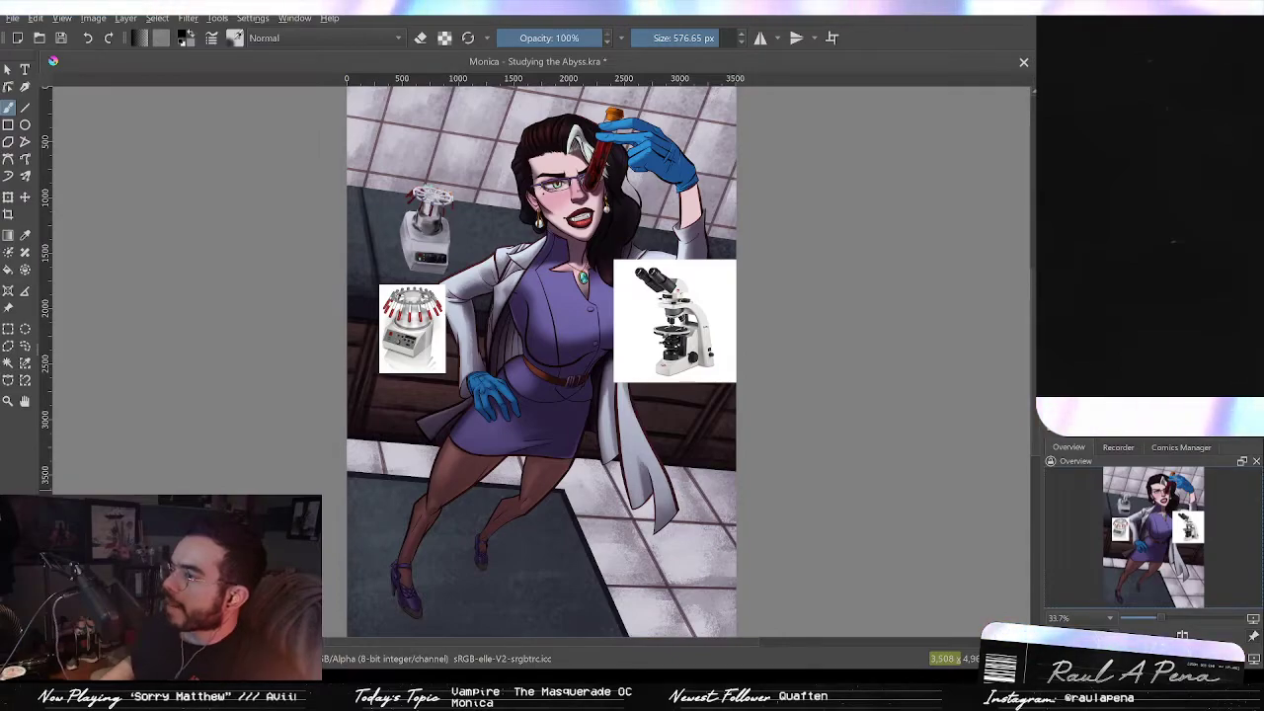
# Step: Delete the centrifuge reference photo from the canvas
pyautogui.press('Delete')
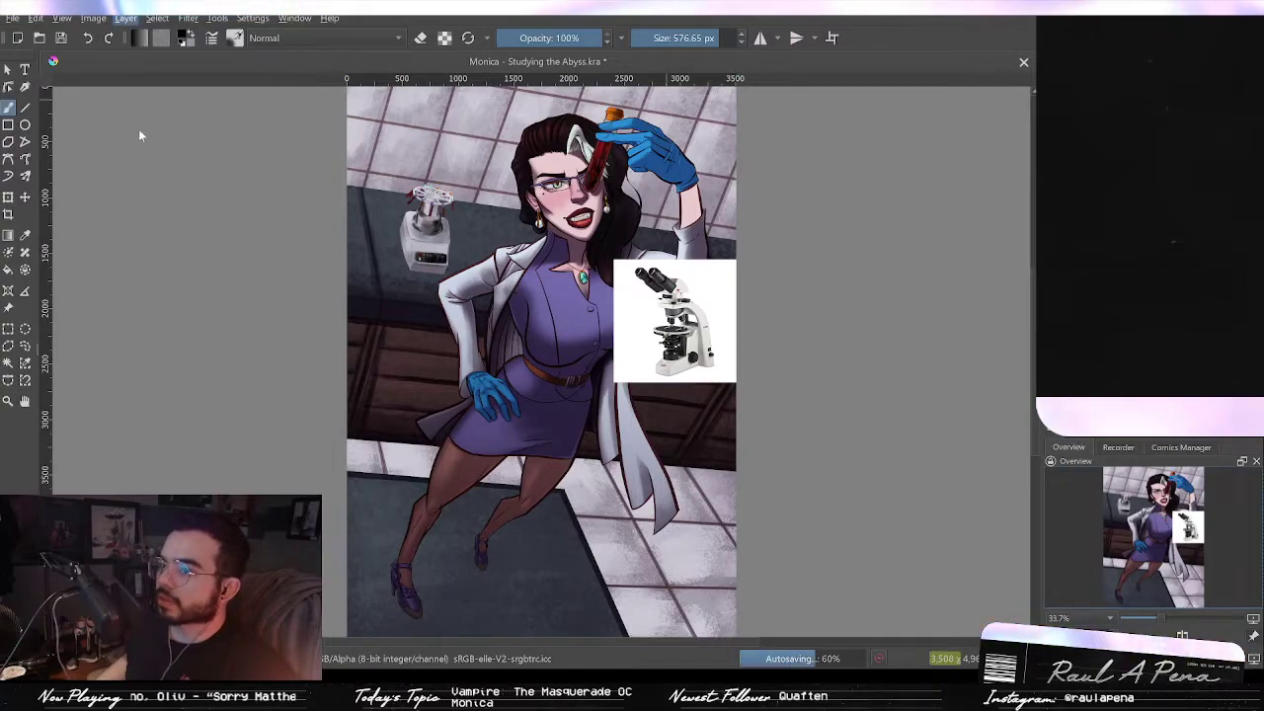
pyautogui.click(422, 206)
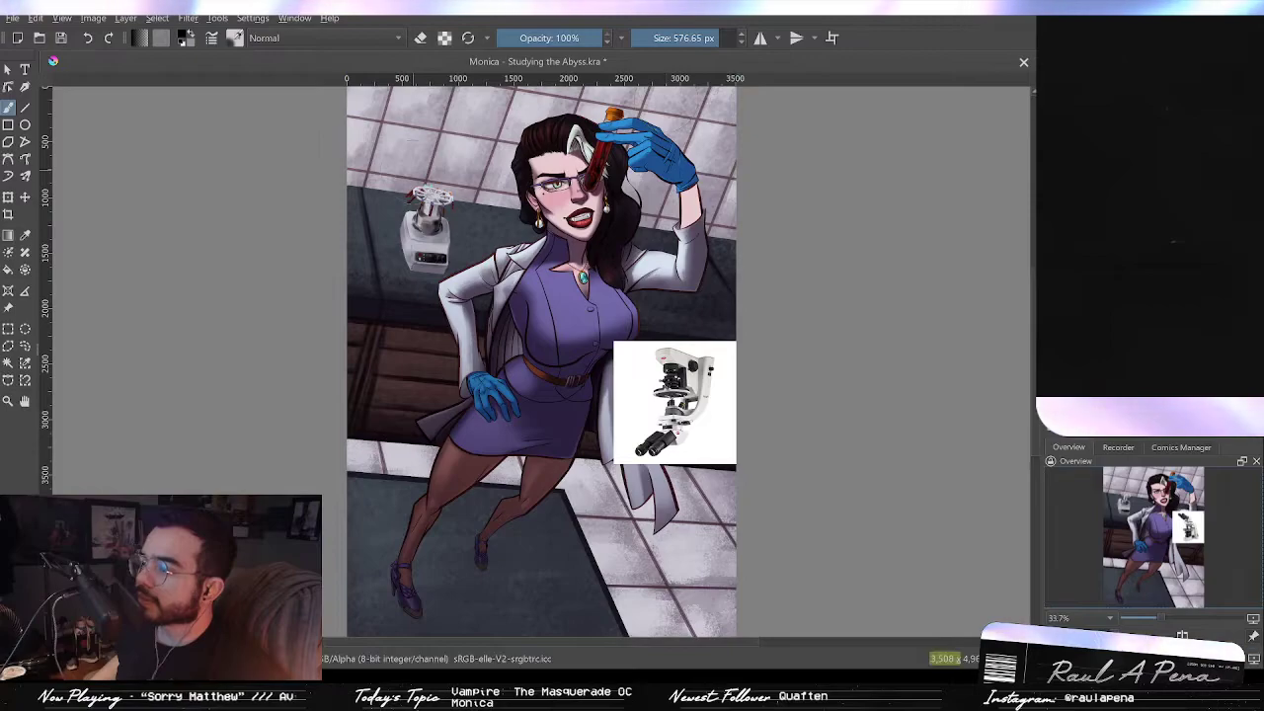
pyautogui.hotkey('ctrl', 'z')
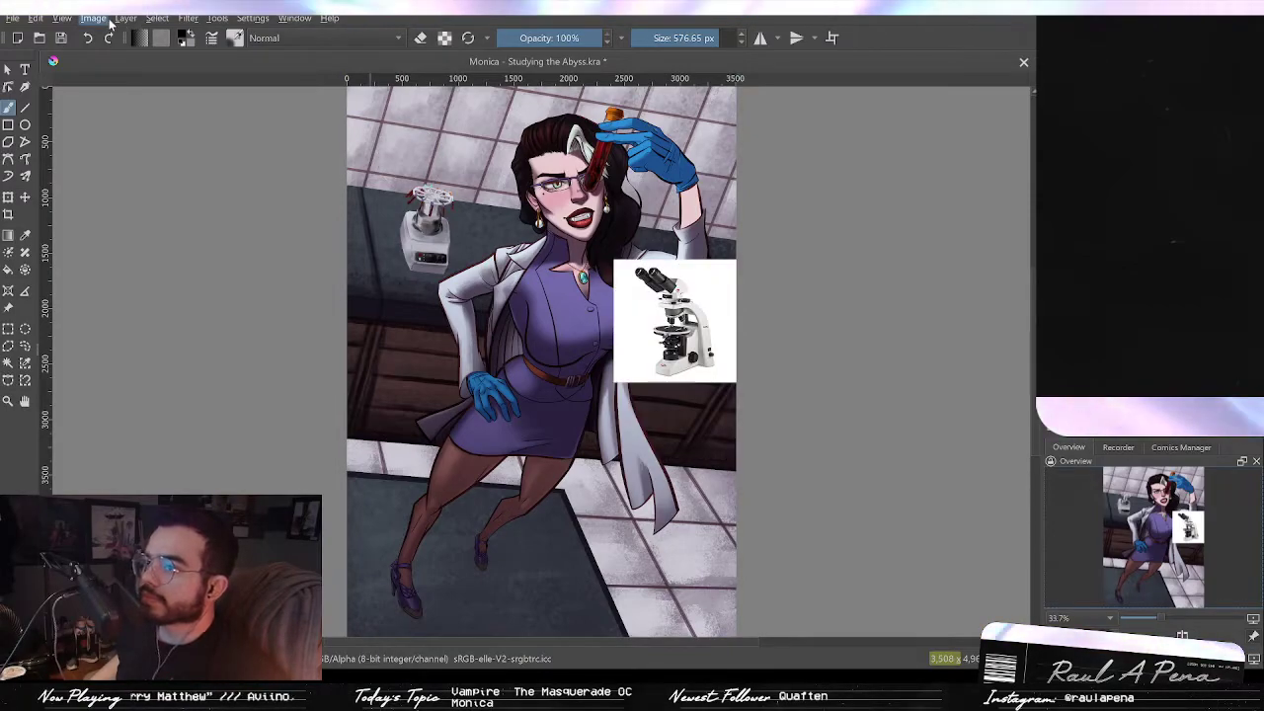
pyautogui.click(400, 187)
pyautogui.click(24, 200)
pyautogui.moveTo(408, 321); pyautogui.dragTo(644, 378)
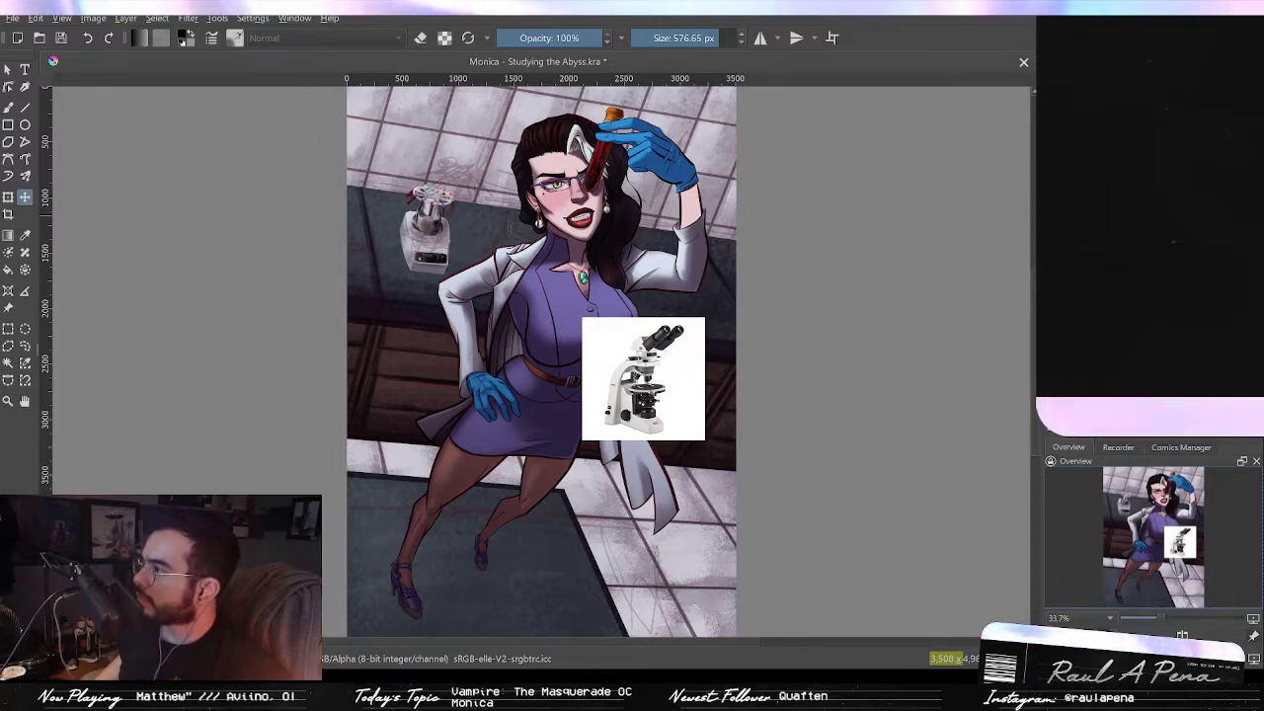
pyautogui.scroll(2, 788, 250)
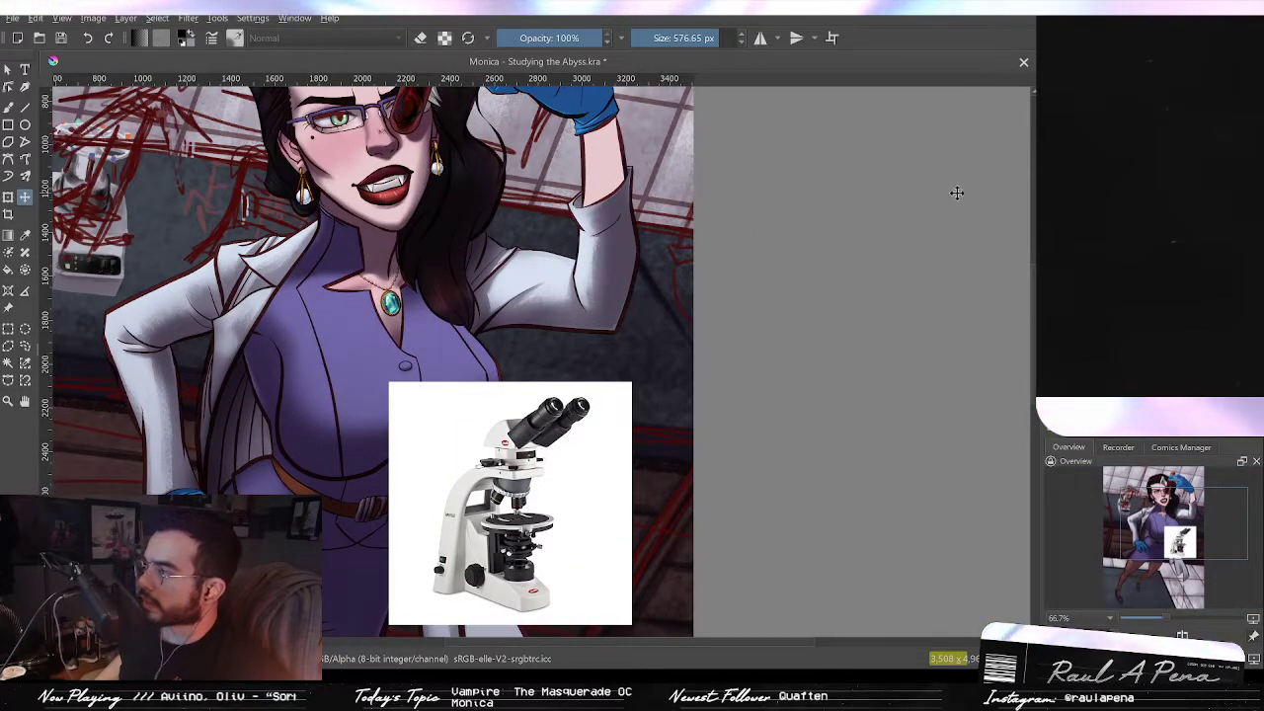
pyautogui.moveTo(576, 324); pyautogui.dragTo(967, 396)
pyautogui.moveTo(1072, 343); pyautogui.dragTo(716, 284)
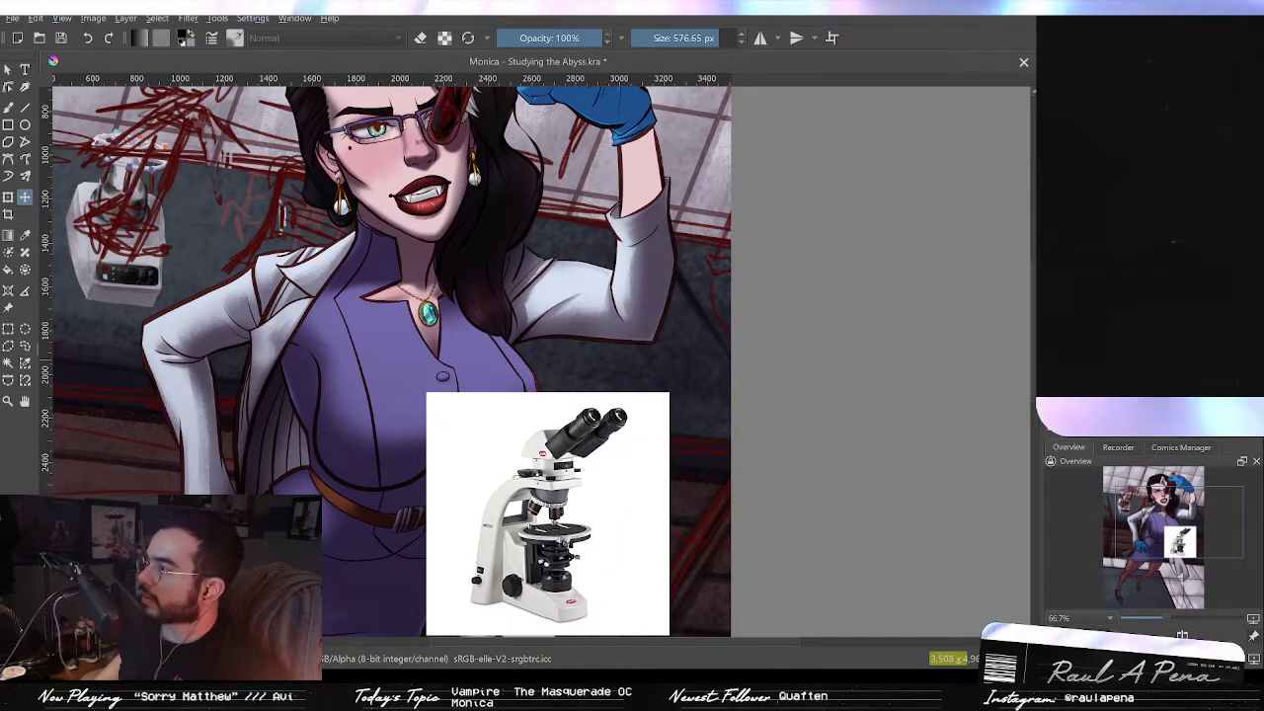
pyautogui.hotkey('ctrl', 'z')
pyautogui.hotkey('ctrl', 'z')
pyautogui.hotkey('ctrl', 'z')
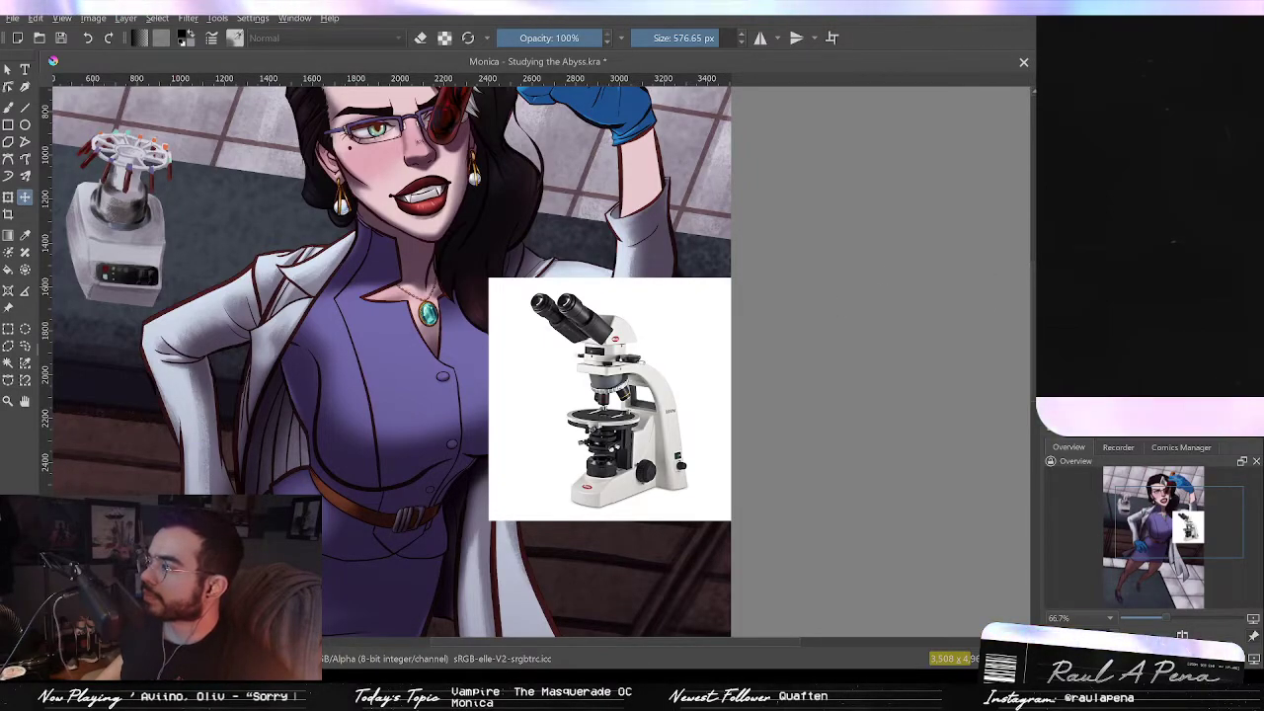
# Step: Move the microscope reference photo down into the canvas's lower right corner
pyautogui.hotkey('ctrl', 'v')
pyautogui.hotkey('ctrl', 'z')
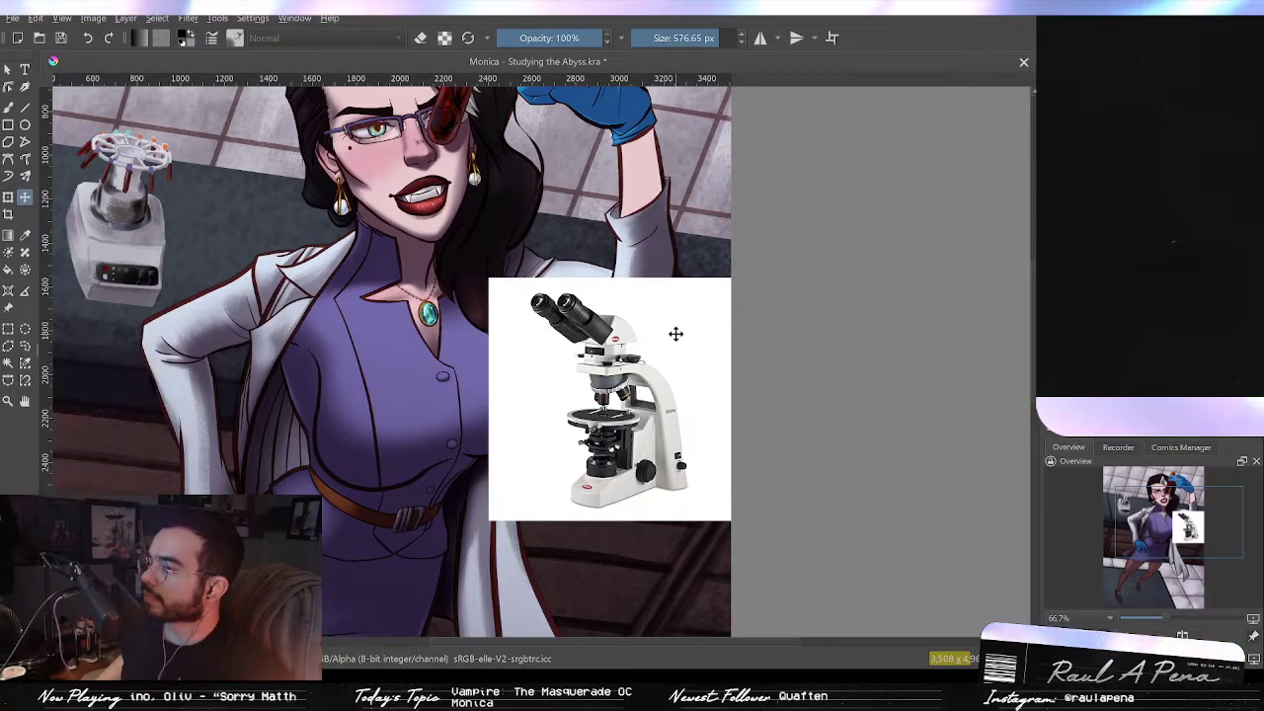
pyautogui.moveTo(700, 285); pyautogui.dragTo(793, 431)
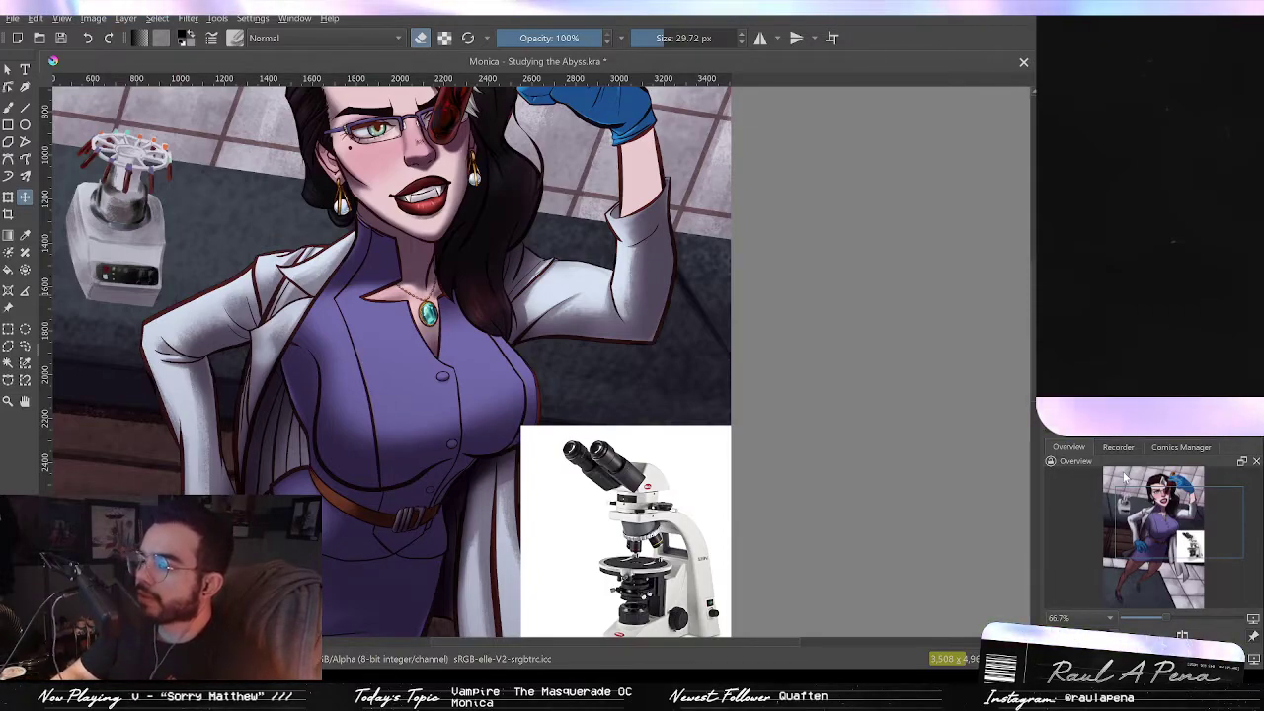
# Step: Block in a white base shape for the microscope at the canvas's right edge beside the raised arm
pyautogui.click(9, 105)
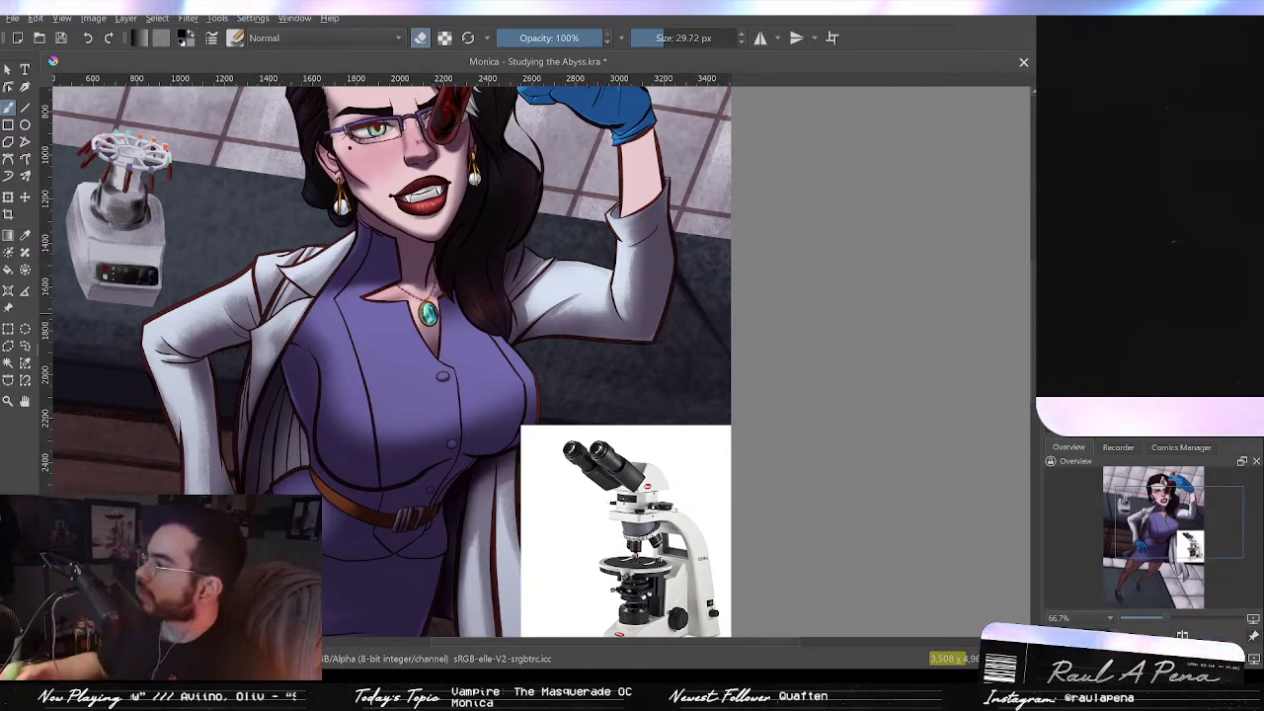
pyautogui.moveTo(693, 378); pyautogui.dragTo(635, 370)
pyautogui.moveTo(673, 353); pyautogui.dragTo(674, 385)
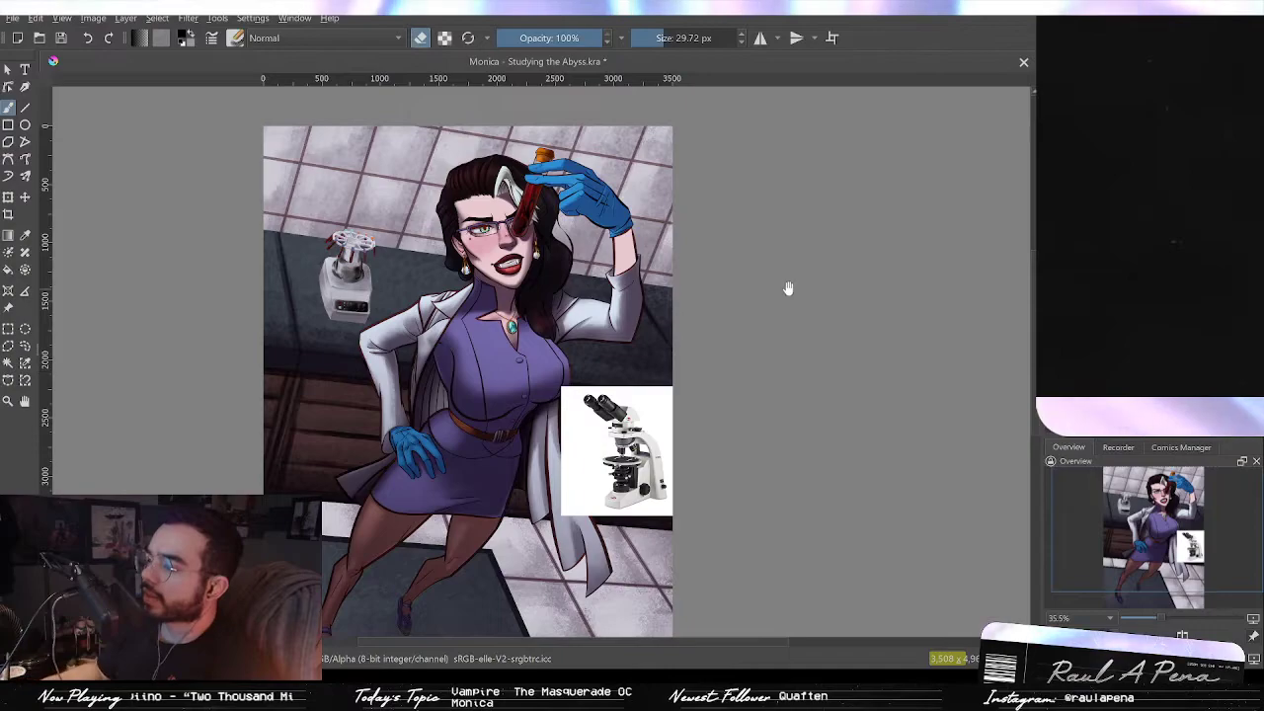
pyautogui.moveTo(771, 321); pyautogui.dragTo(714, 319)
pyautogui.moveTo(608, 359); pyautogui.dragTo(806, 469)
pyautogui.moveTo(806, 469)
pyautogui.mouseDown()
pyautogui.moveTo(806, 427)
pyautogui.moveTo(796, 465)
pyautogui.mouseUp()
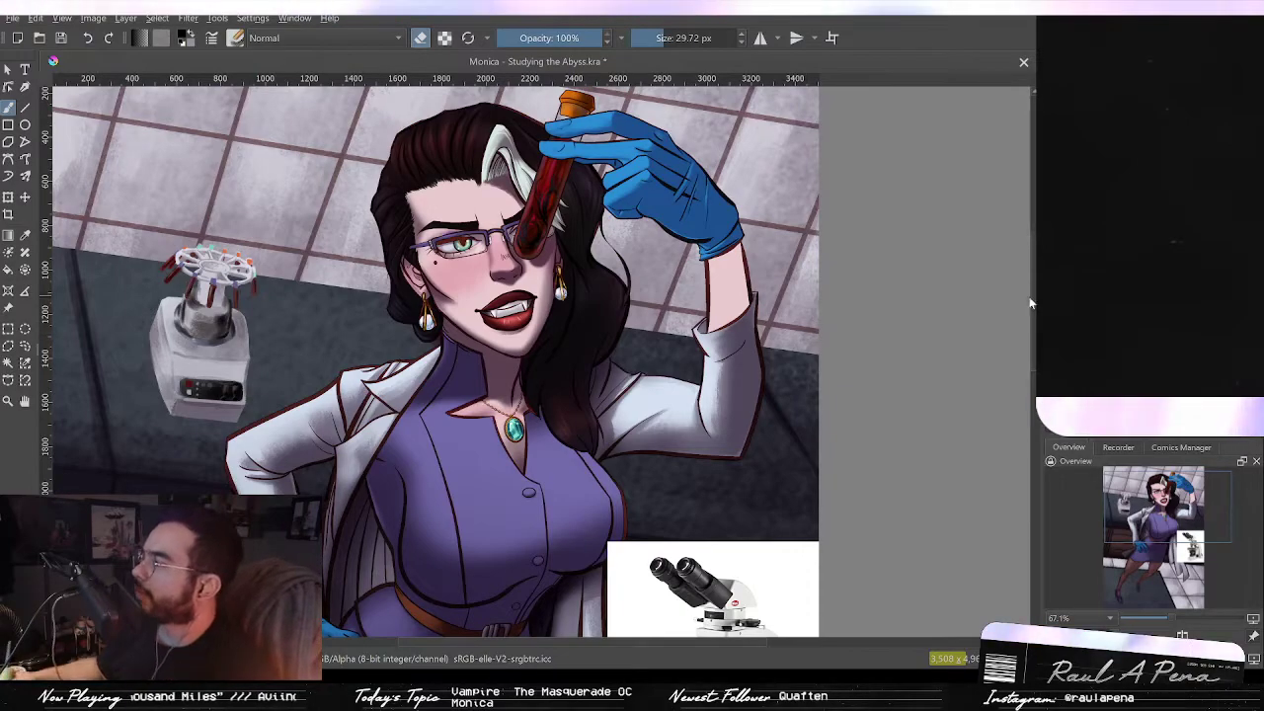
pyautogui.moveTo(790, 403); pyautogui.dragTo(765, 310)
pyautogui.moveTo(815, 368); pyautogui.dragTo(851, 349)
pyautogui.moveTo(758, 419); pyautogui.dragTo(728, 413)
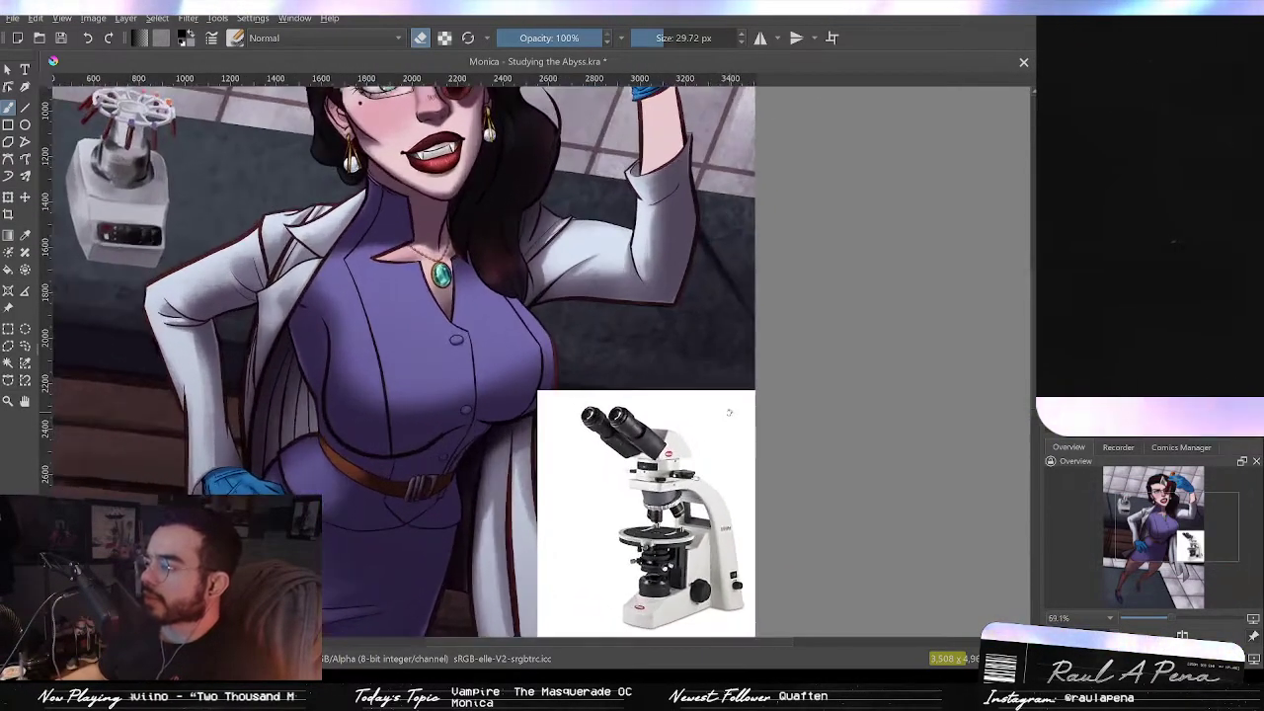
pyautogui.moveTo(823, 291); pyautogui.dragTo(831, 336)
pyautogui.moveTo(827, 289); pyautogui.dragTo(802, 376)
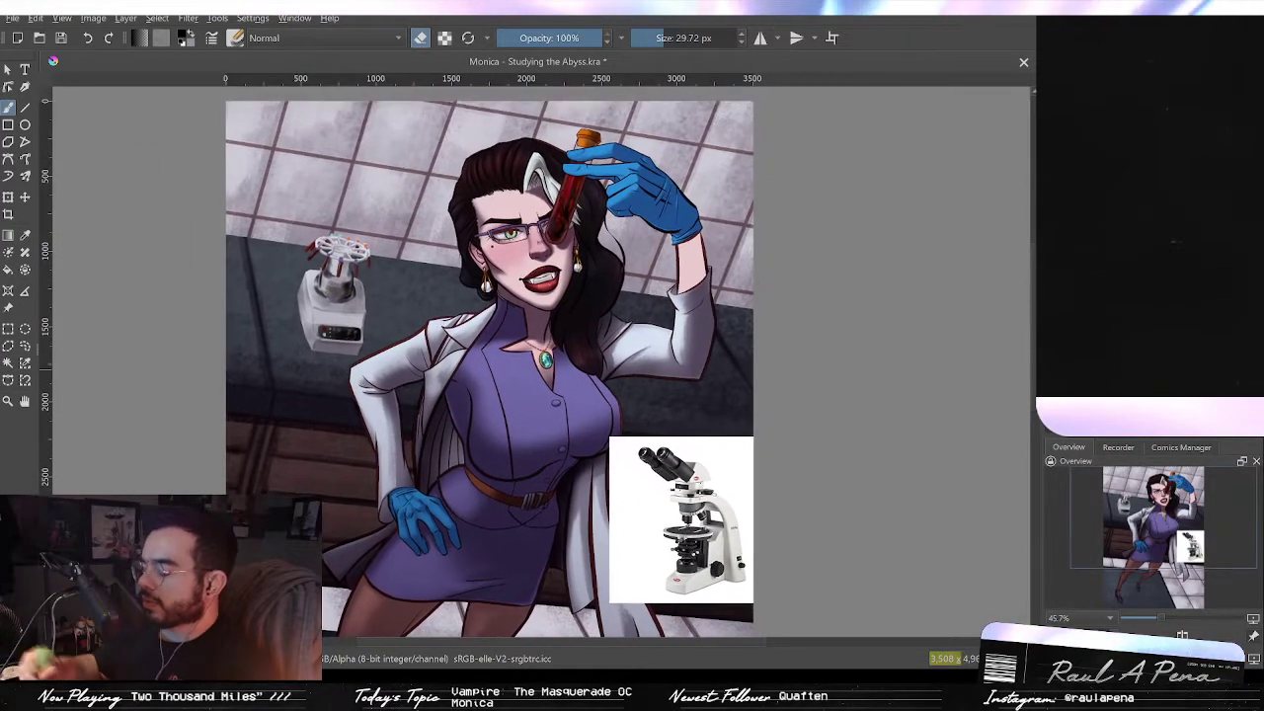
pyautogui.moveTo(689, 322); pyautogui.dragTo(710, 312)
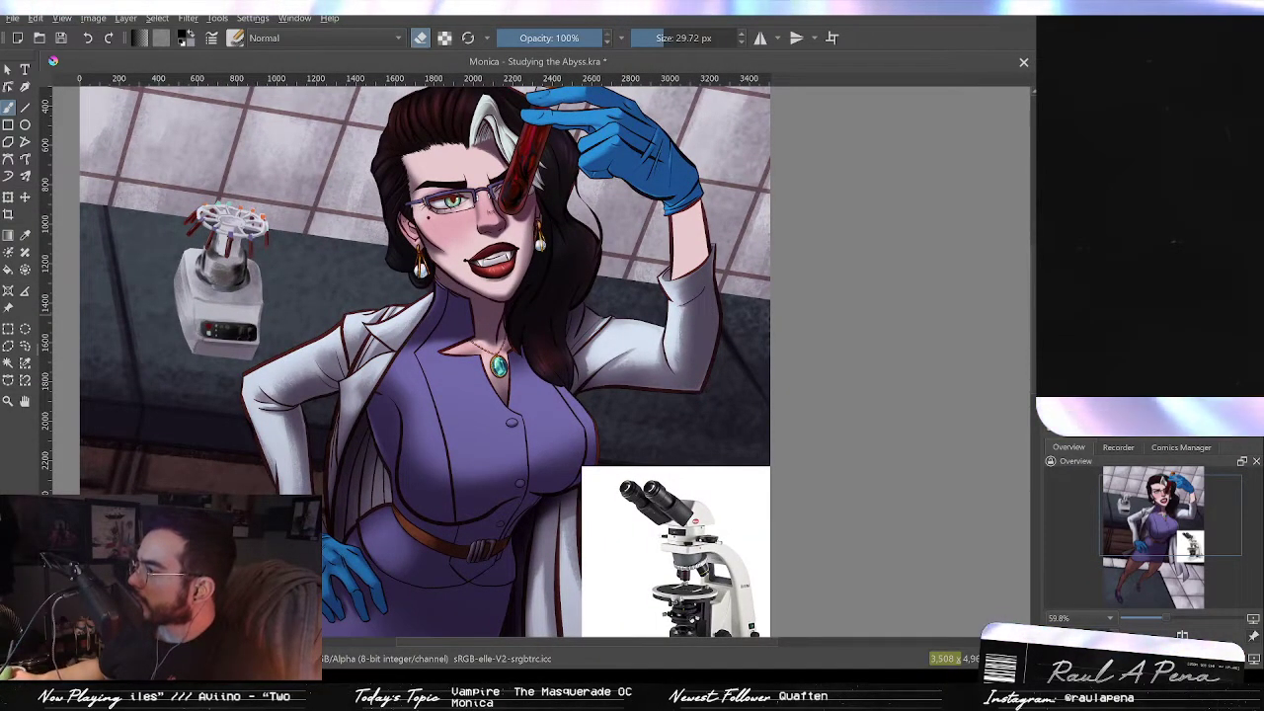
pyautogui.moveTo(740, 313)
pyautogui.mouseDown()
pyautogui.moveTo(745, 349)
pyautogui.moveTo(729, 304)
pyautogui.moveTo(711, 353)
pyautogui.moveTo(756, 341)
pyautogui.moveTo(751, 364)
pyautogui.mouseUp()
pyautogui.hotkey('ctrl', 'z')
pyautogui.moveTo(751, 364)
pyautogui.mouseDown()
pyautogui.moveTo(762, 214)
pyautogui.moveTo(744, 302)
pyautogui.moveTo(755, 293)
pyautogui.moveTo(737, 310)
pyautogui.moveTo(749, 295)
pyautogui.moveTo(742, 239)
pyautogui.moveTo(770, 241)
pyautogui.moveTo(762, 227)
pyautogui.moveTo(736, 255)
pyautogui.moveTo(739, 272)
pyautogui.moveTo(710, 241)
pyautogui.mouseUp()
pyautogui.hotkey('ctrl', 'z')
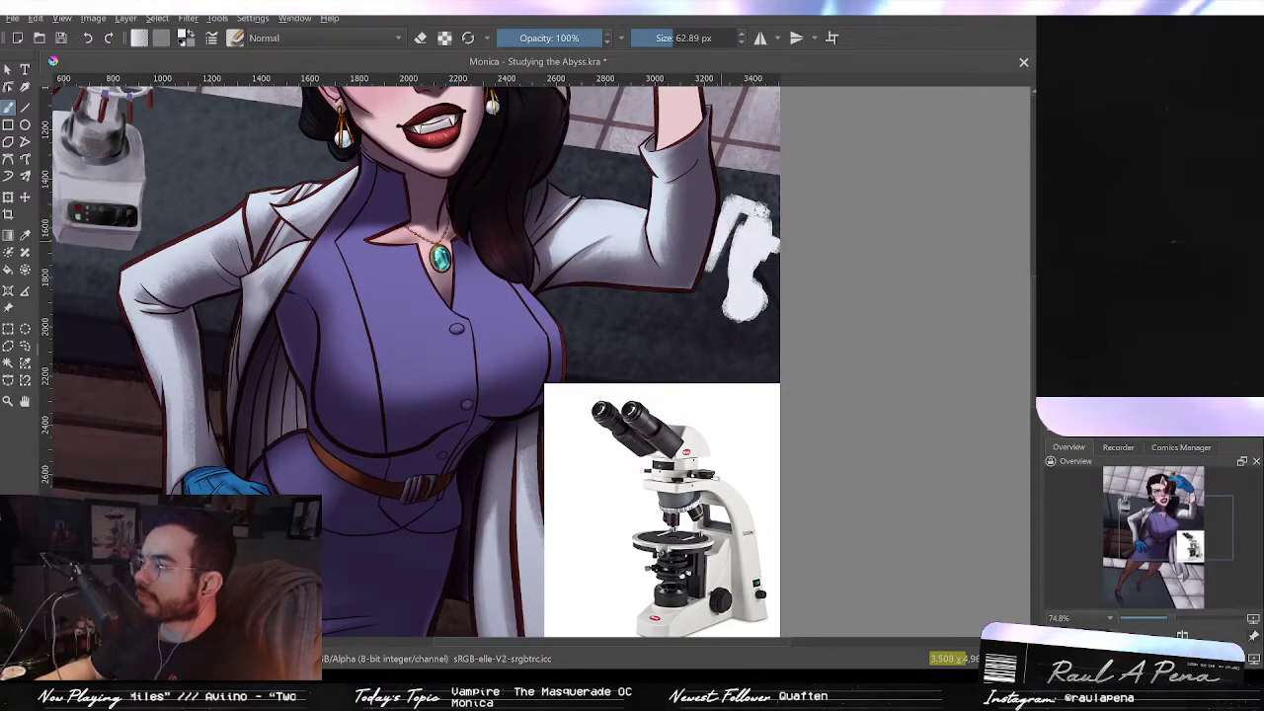
# Step: Add more white strokes to fill out the microscope's base shape
pyautogui.moveTo(767, 274); pyautogui.dragTo(774, 269)
pyautogui.moveTo(739, 219); pyautogui.dragTo(751, 207)
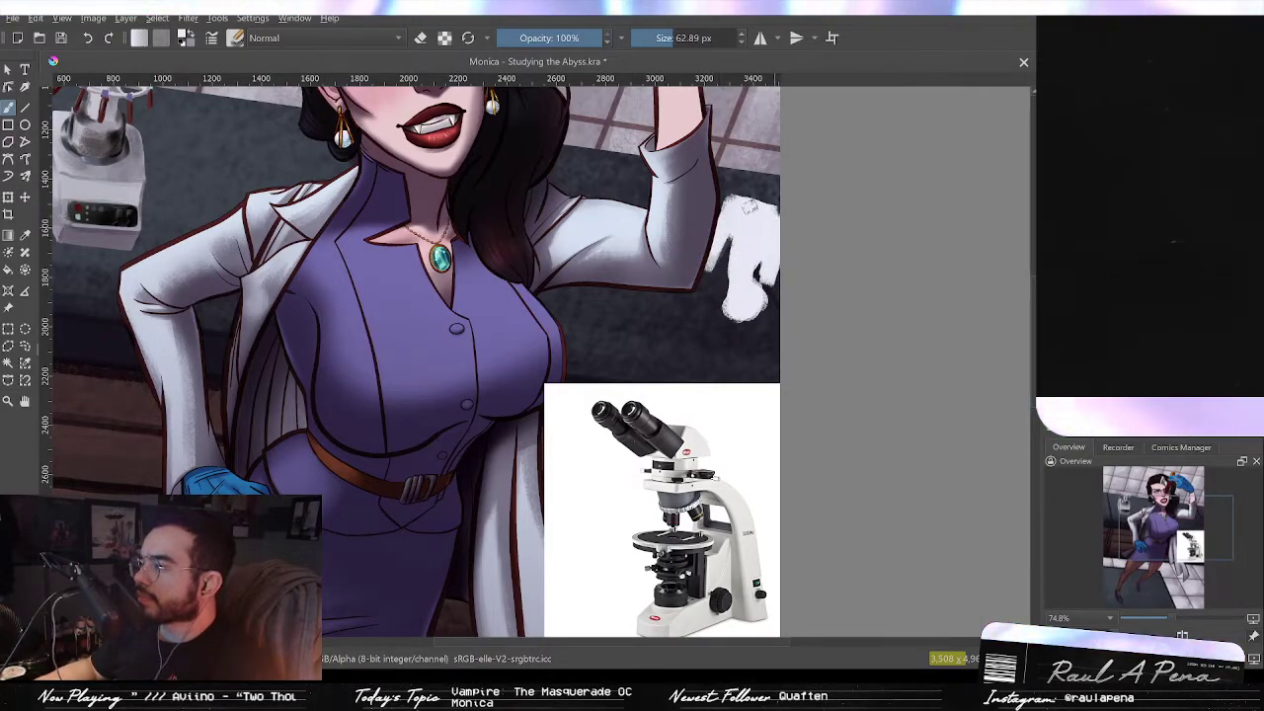
pyautogui.moveTo(713, 252)
pyautogui.mouseDown()
pyautogui.moveTo(725, 269)
pyautogui.moveTo(757, 271)
pyautogui.moveTo(731, 254)
pyautogui.mouseUp()
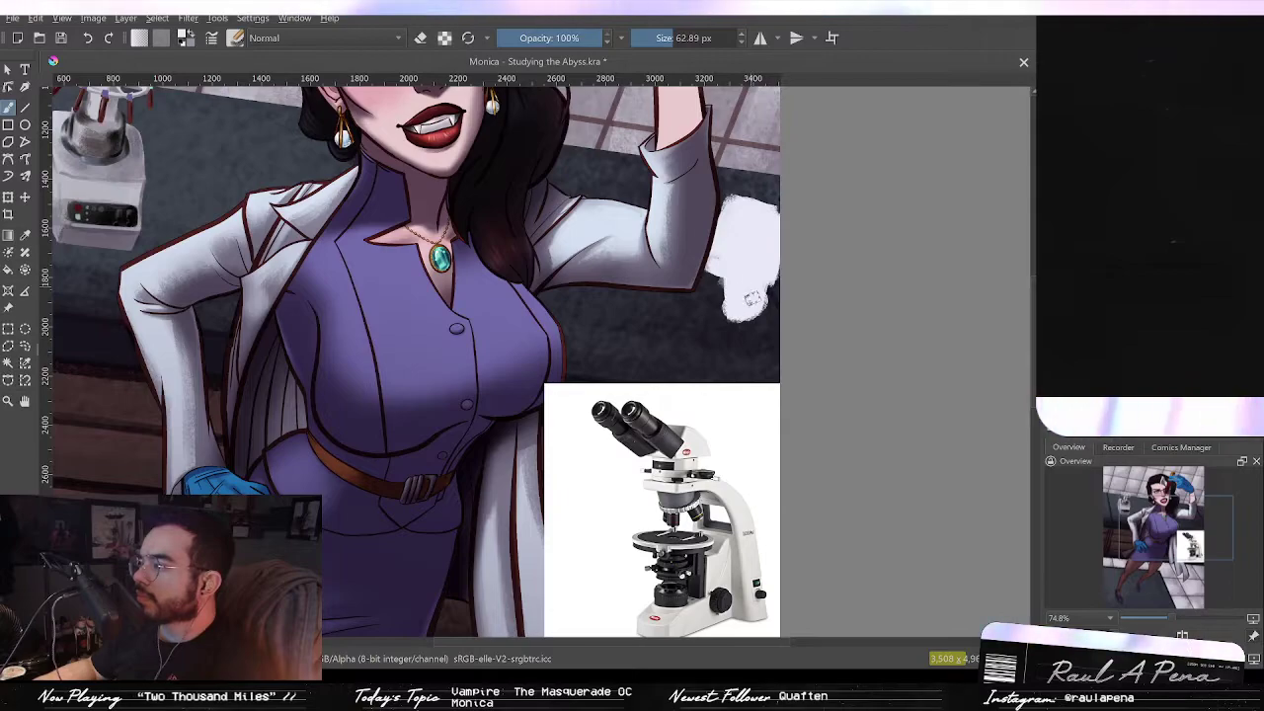
pyautogui.scroll(1, 758, 210)
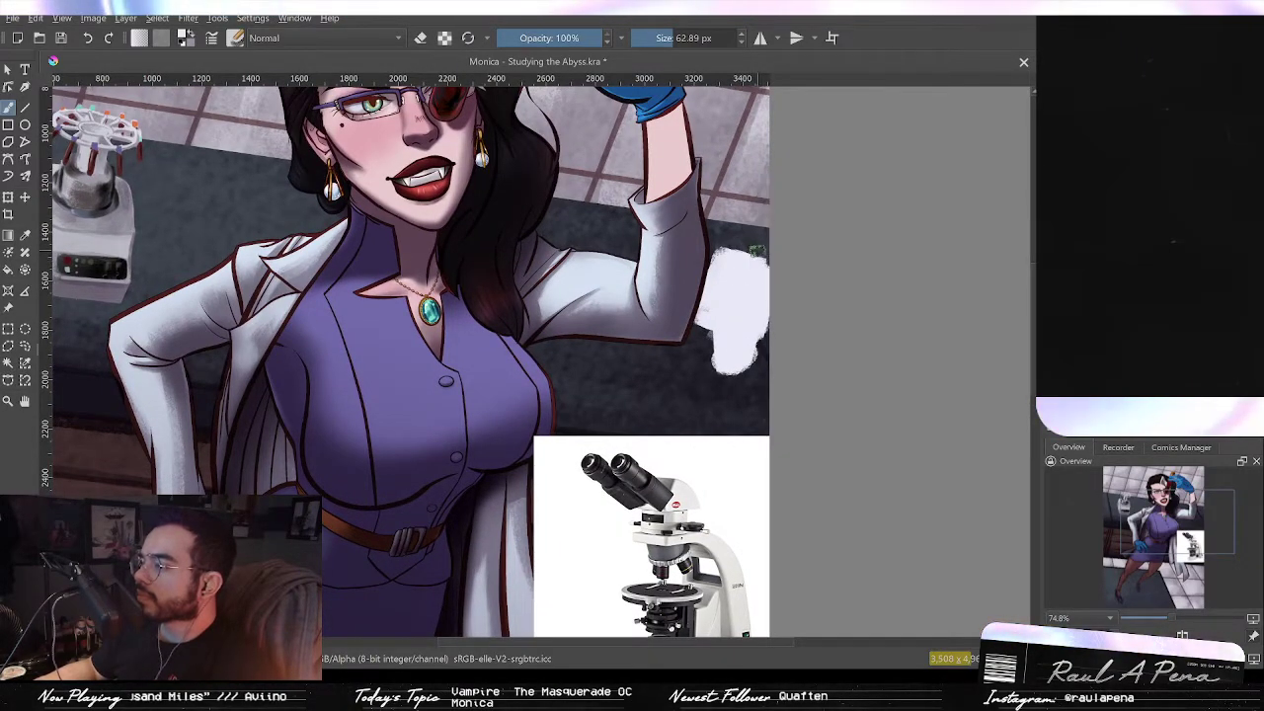
pyautogui.moveTo(743, 222)
pyautogui.mouseDown()
pyautogui.moveTo(762, 262)
pyautogui.moveTo(764, 212)
pyautogui.moveTo(749, 242)
pyautogui.mouseUp()
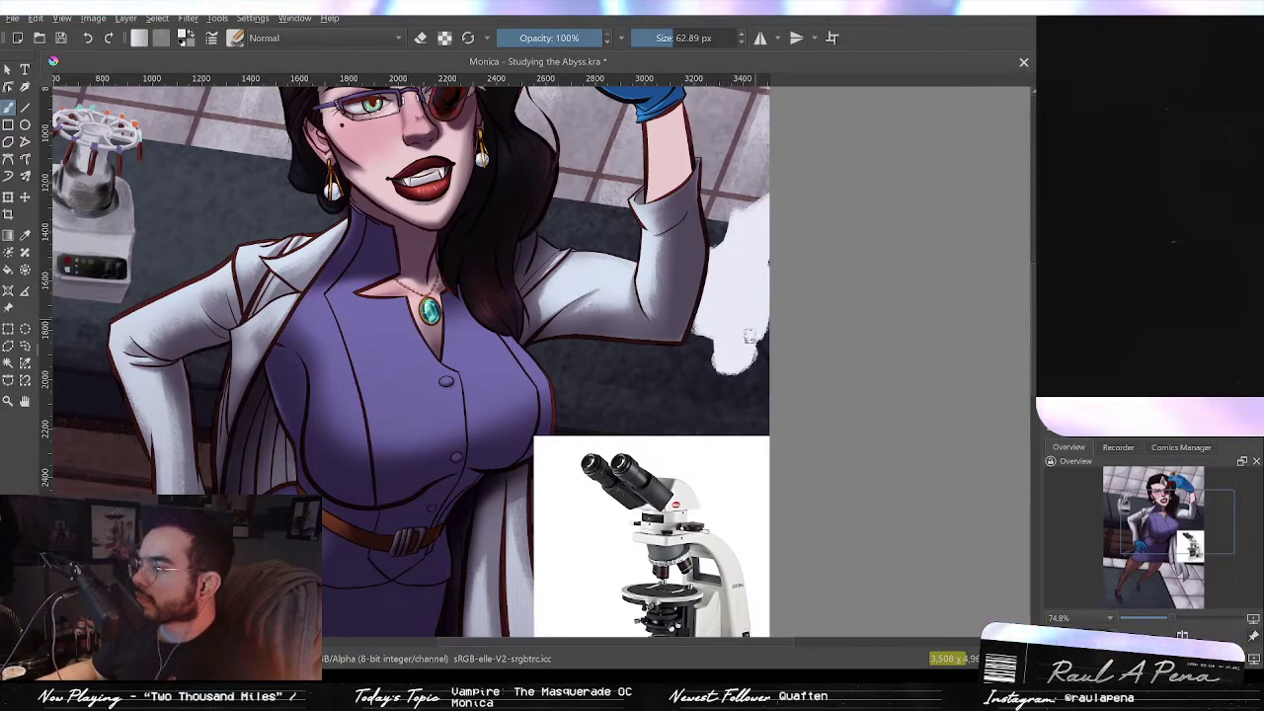
pyautogui.moveTo(778, 285)
pyautogui.mouseDown()
pyautogui.moveTo(754, 359)
pyautogui.moveTo(780, 286)
pyautogui.mouseUp()
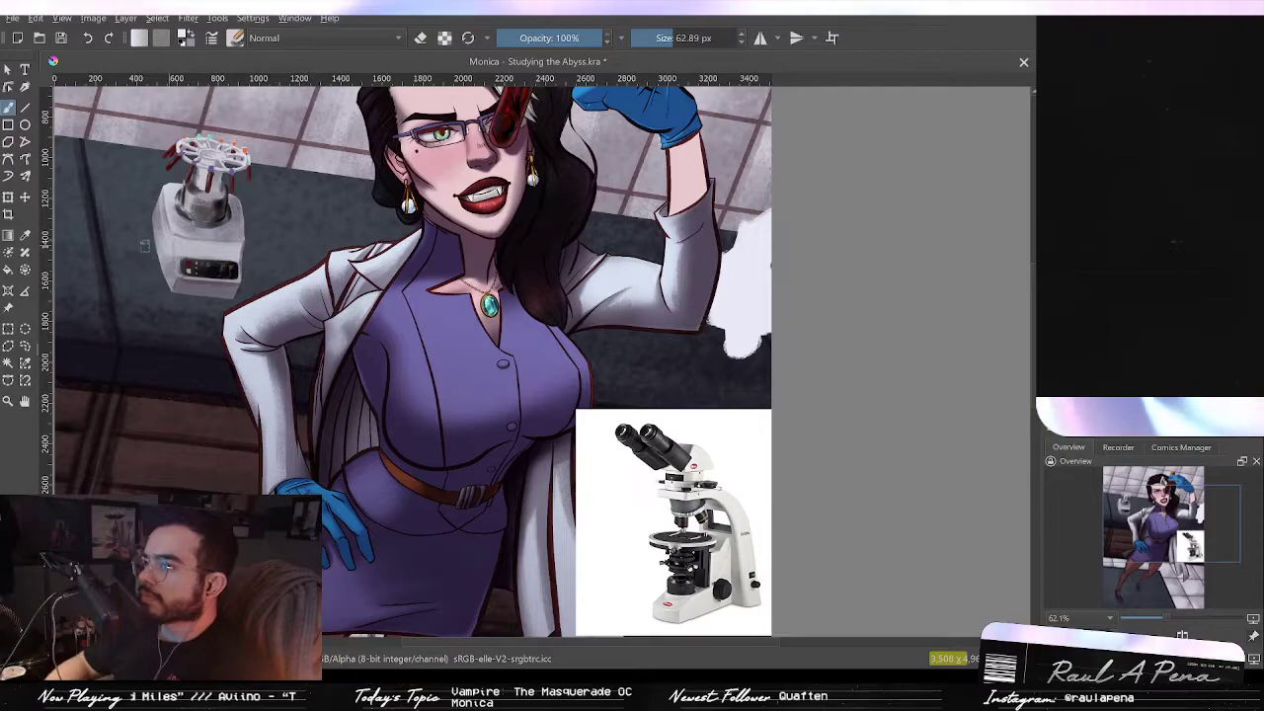
# Step: Shift the white microscope shape slightly down and to the left, then return to the brush
pyautogui.click(26, 198)
pyautogui.moveTo(751, 282); pyautogui.dragTo(734, 327)
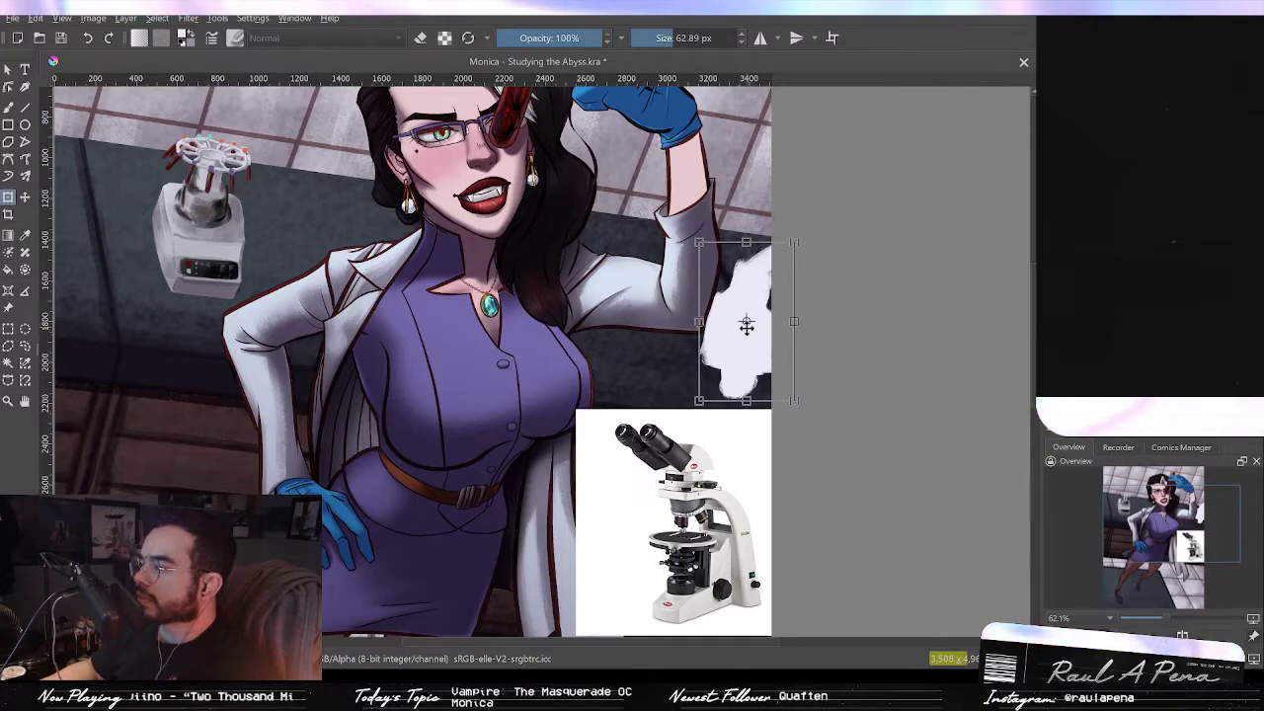
pyautogui.click(10, 107)
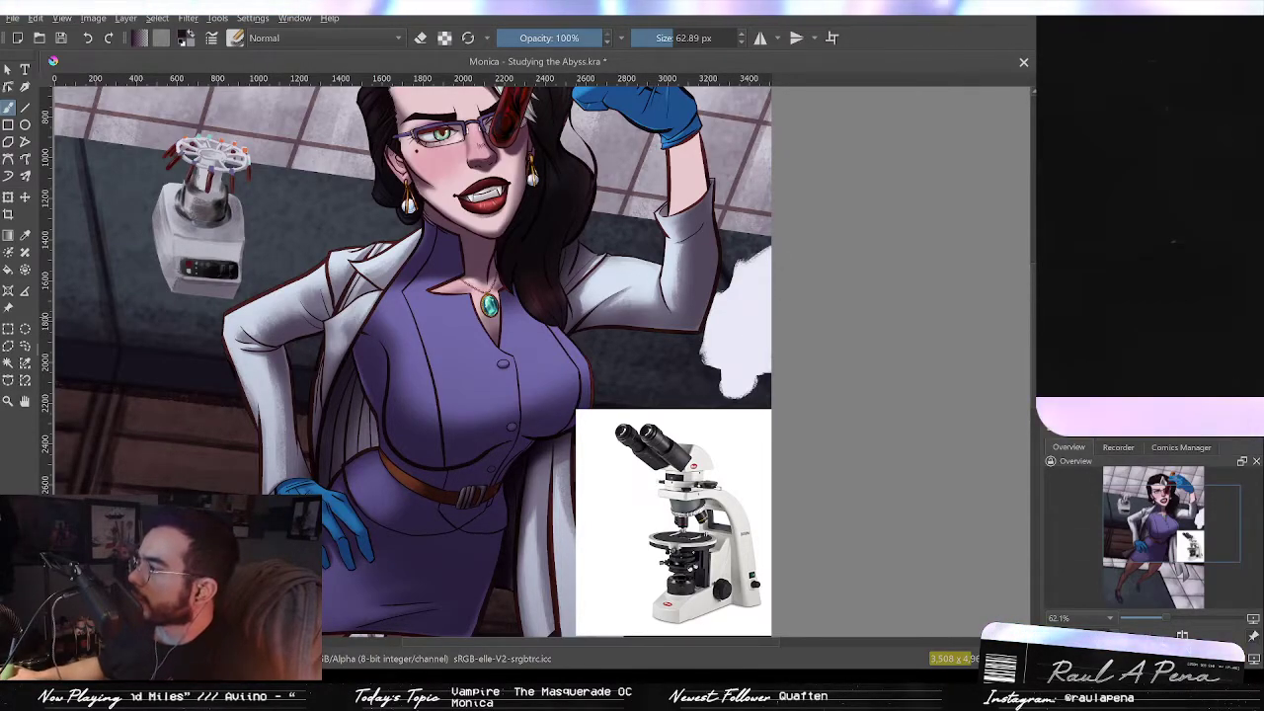
# Step: Switch the brush to Multiply at 45% opacity and shade the white microscope shape with grey strokes
pyautogui.hotkey('shift', 'alt', 'm')
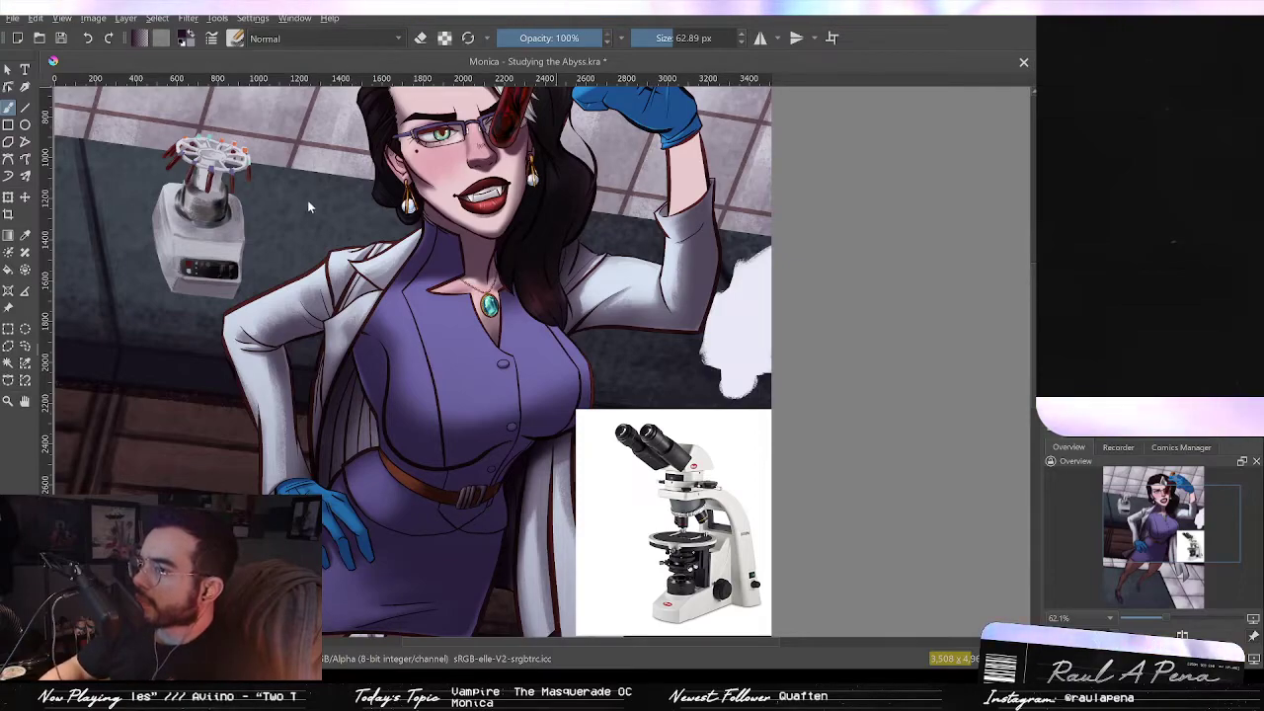
pyautogui.click(546, 39)
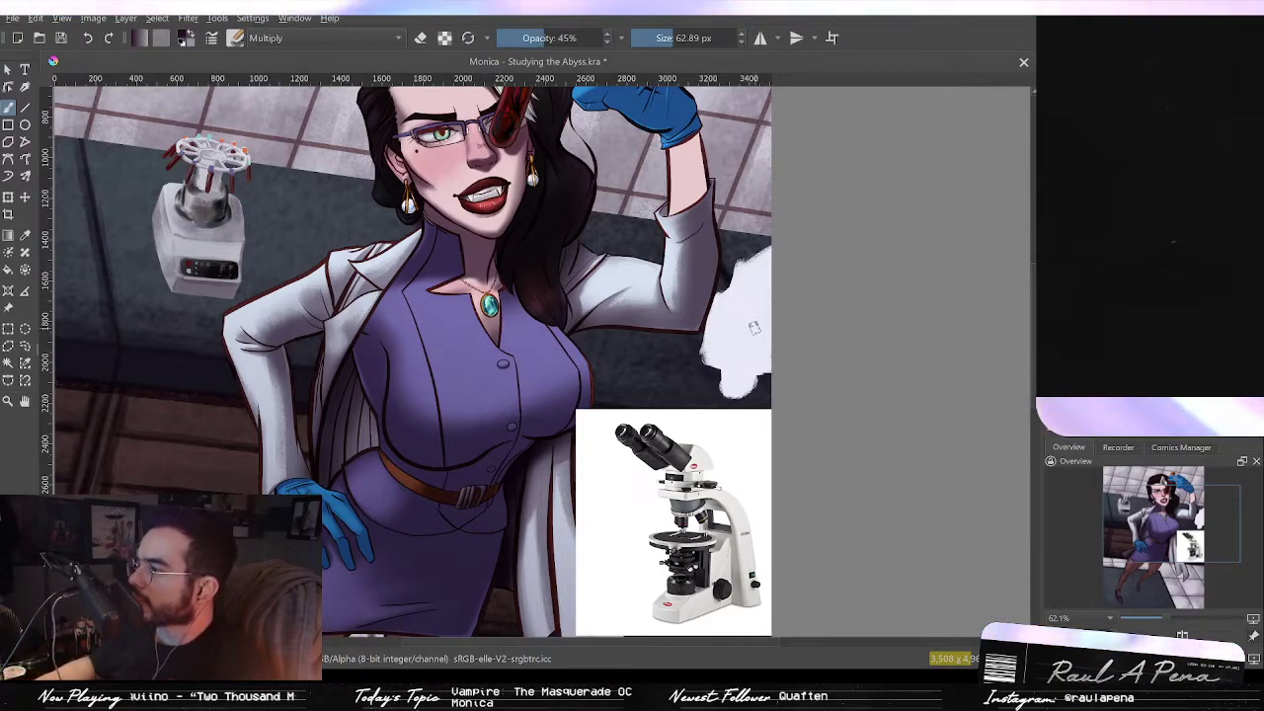
pyautogui.keyDown('shift'); pyautogui.click(731, 353); pyautogui.keyUp('shift')
pyautogui.moveTo(758, 361)
pyautogui.mouseDown()
pyautogui.moveTo(744, 364)
pyautogui.moveTo(766, 321)
pyautogui.mouseUp()
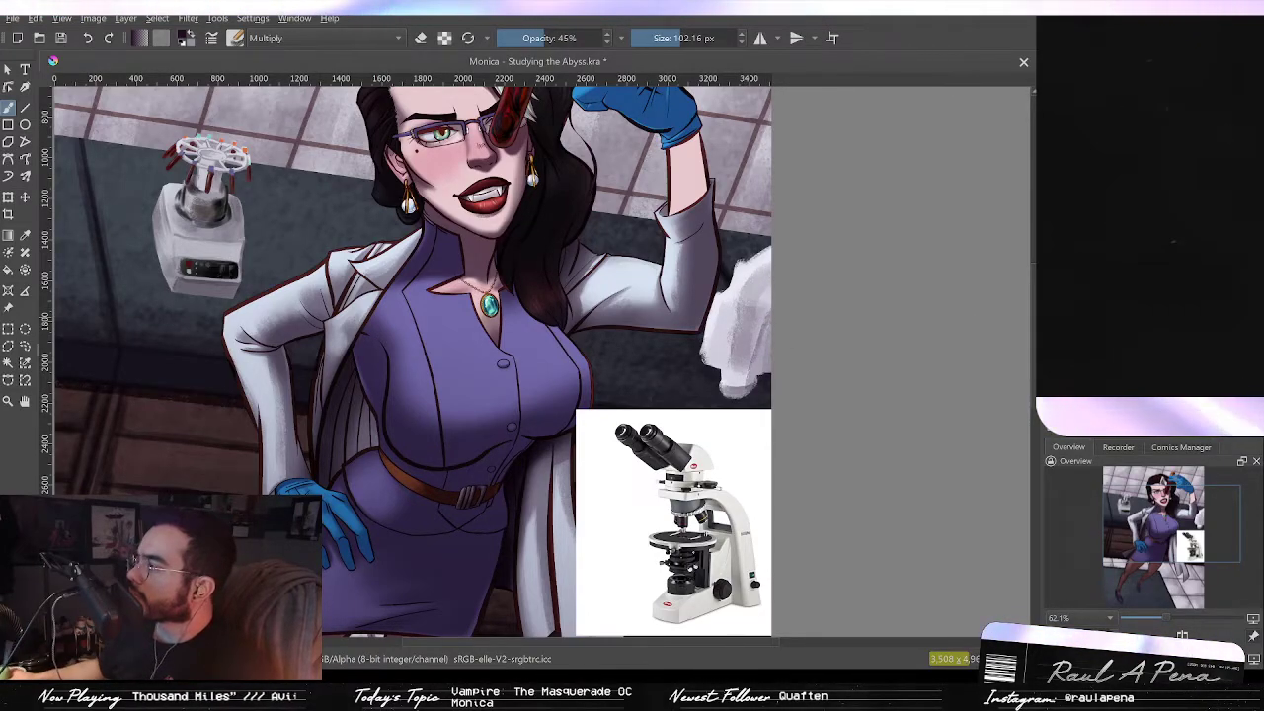
# Step: Add more multiply shading strokes across the microscope body, undoing one misplaced stroke
pyautogui.scroll(1, 729, 383)
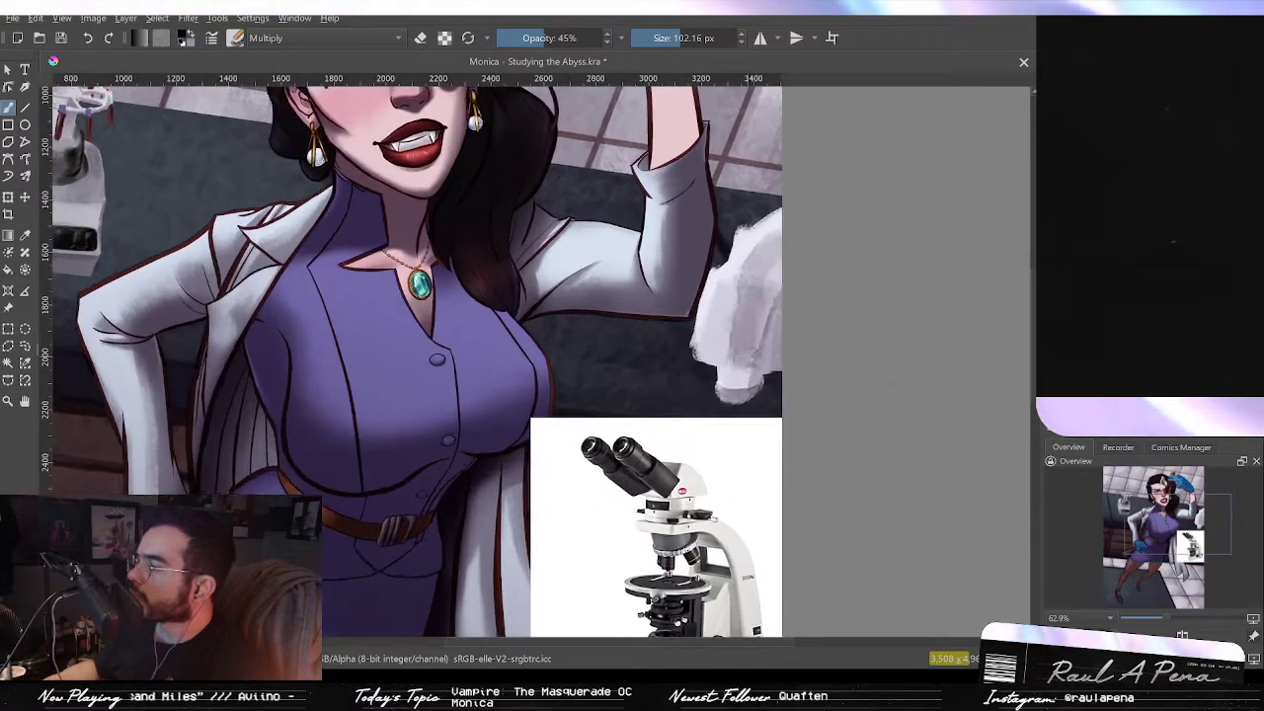
pyautogui.moveTo(739, 354)
pyautogui.mouseDown()
pyautogui.moveTo(748, 276)
pyautogui.moveTo(759, 304)
pyautogui.mouseUp()
pyautogui.hotkey('ctrl', 'z')
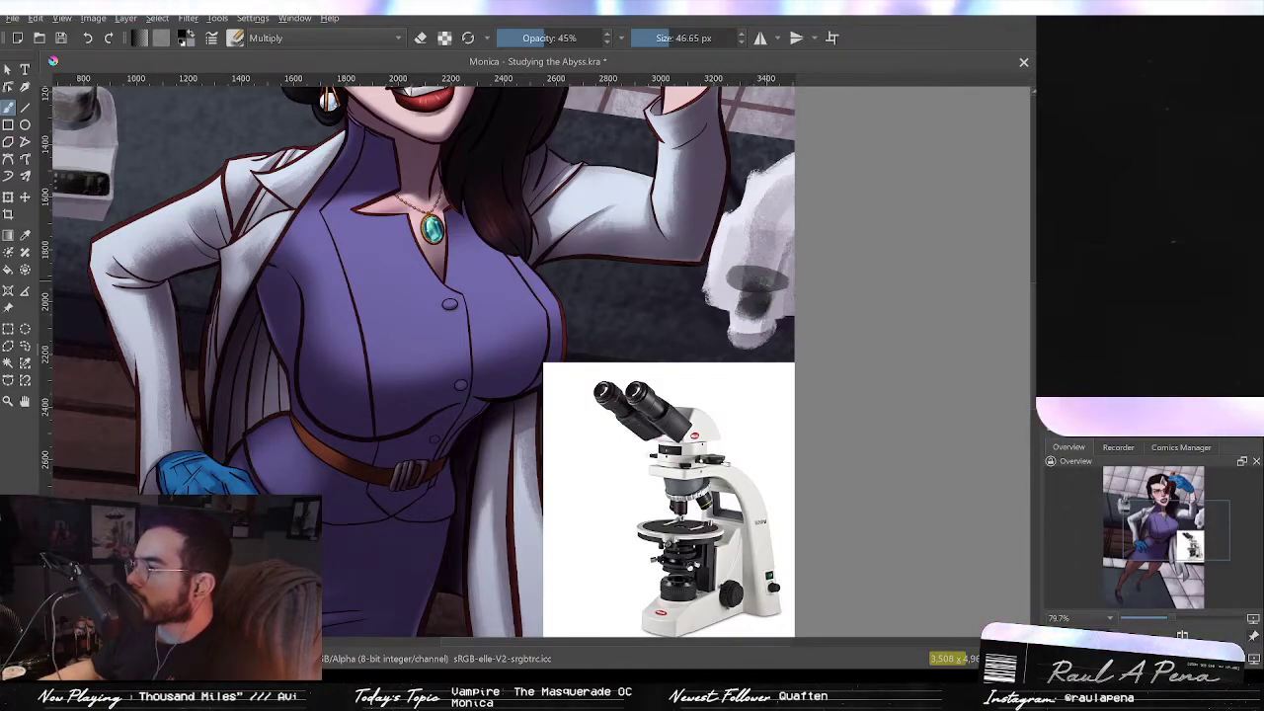
pyautogui.moveTo(778, 243)
pyautogui.mouseDown()
pyautogui.moveTo(789, 229)
pyautogui.moveTo(780, 163)
pyautogui.moveTo(763, 185)
pyautogui.moveTo(788, 163)
pyautogui.mouseUp()
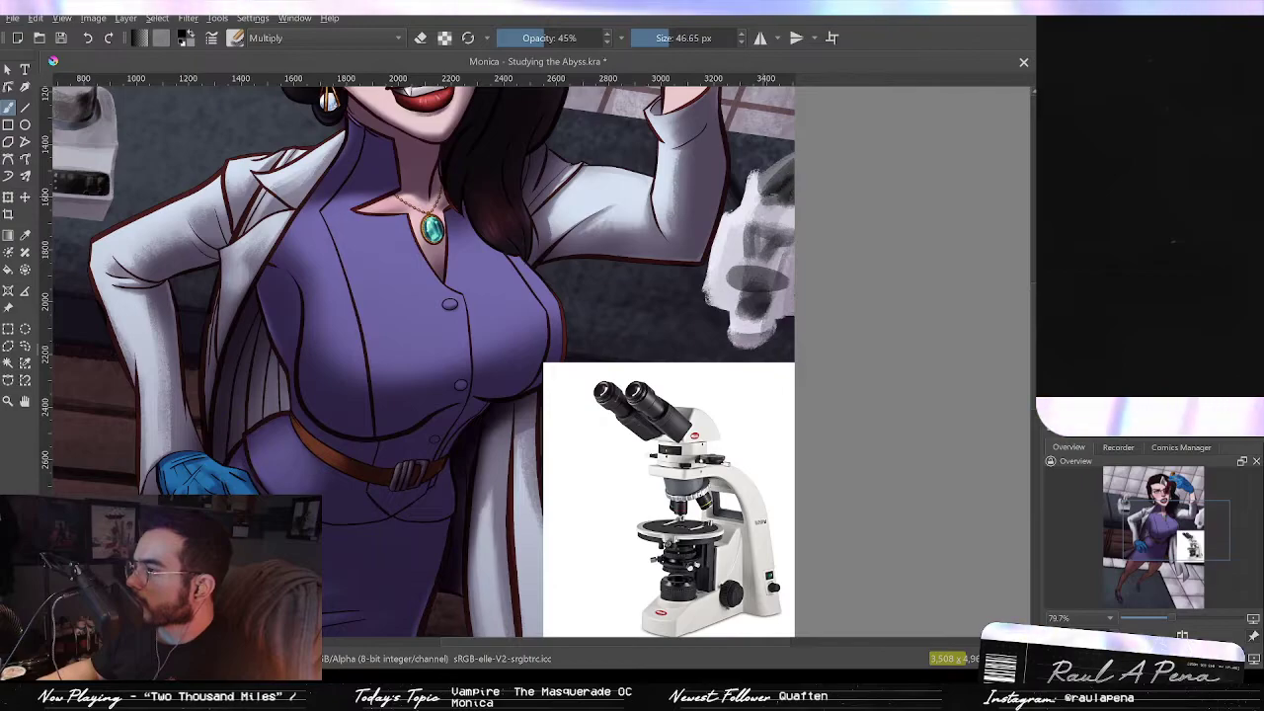
pyautogui.moveTo(789, 172); pyautogui.dragTo(761, 199)
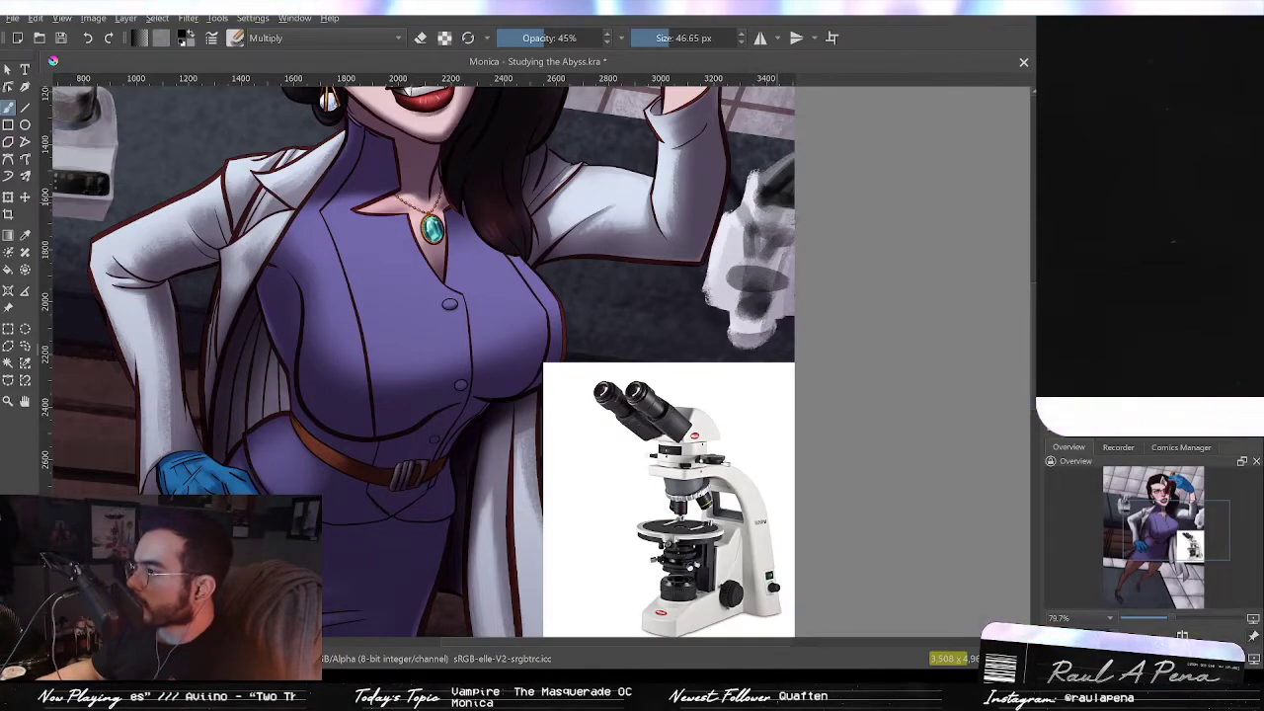
pyautogui.moveTo(774, 296); pyautogui.dragTo(789, 248)
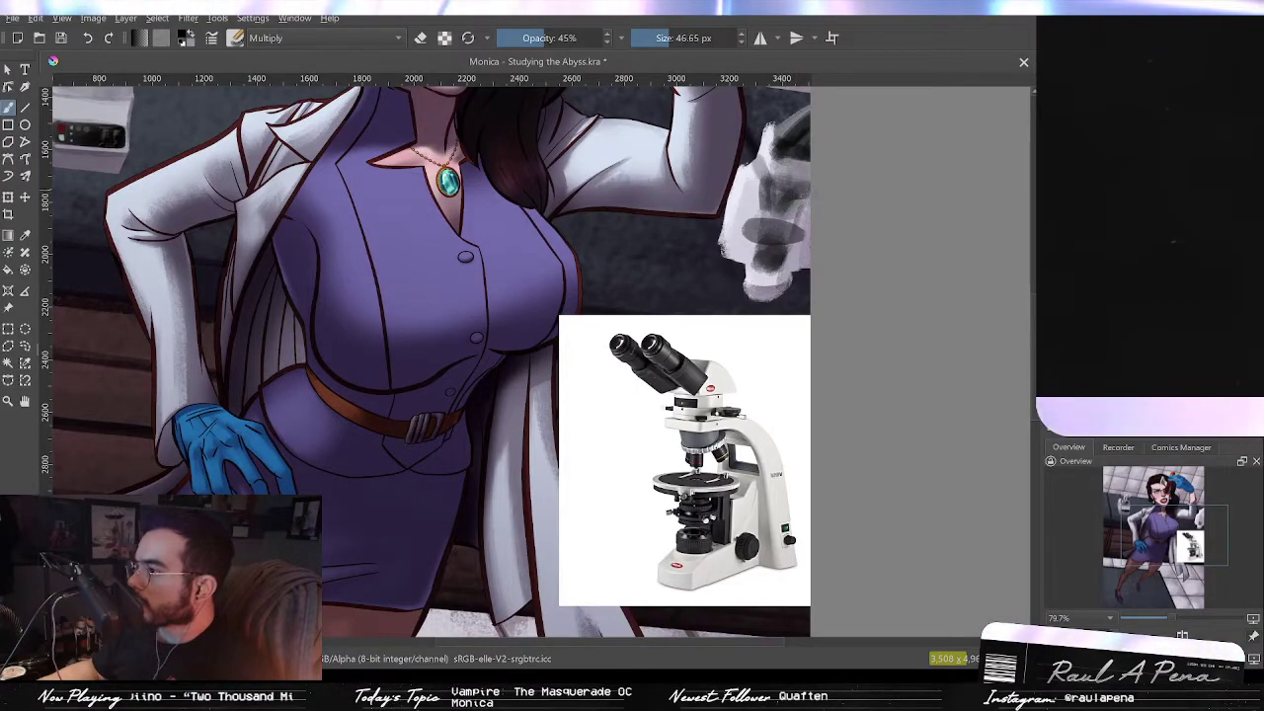
# Step: Return the brush to Normal mode at 100% opacity and paint light highlights along the microscope's front face
pyautogui.scroll(3, 766, 233)
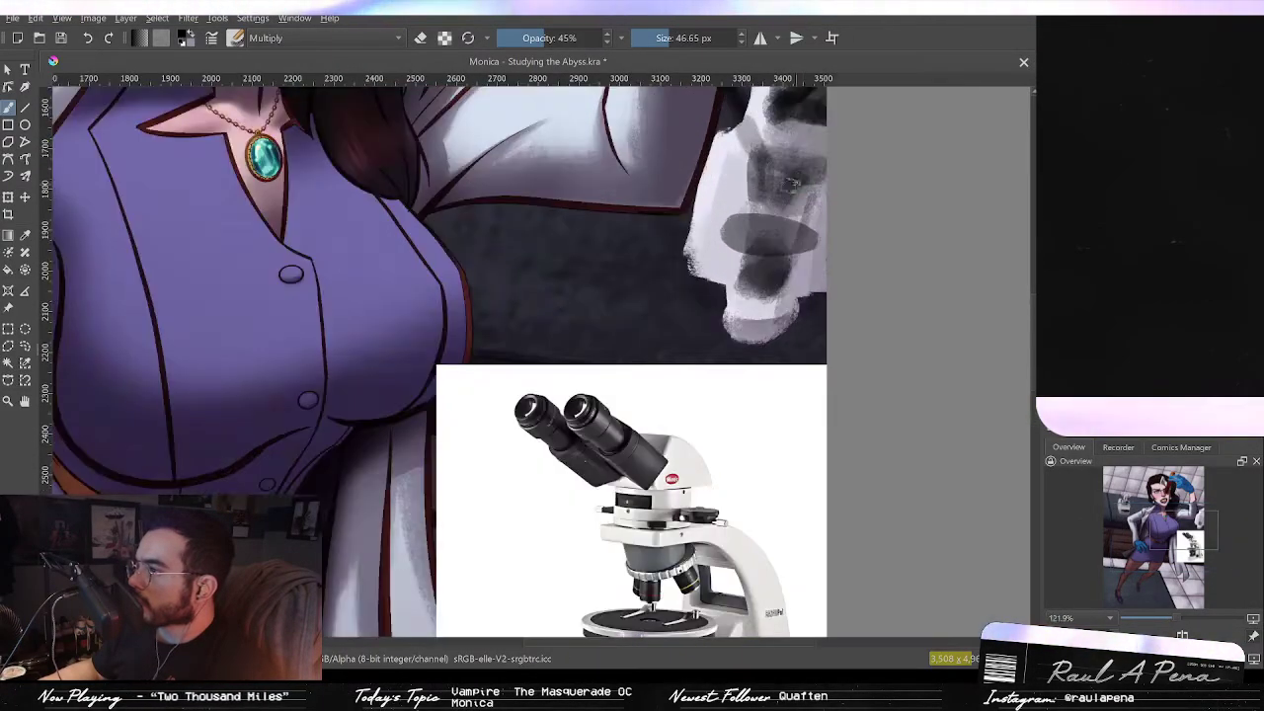
pyautogui.moveTo(555, 38); pyautogui.dragTo(625, 32)
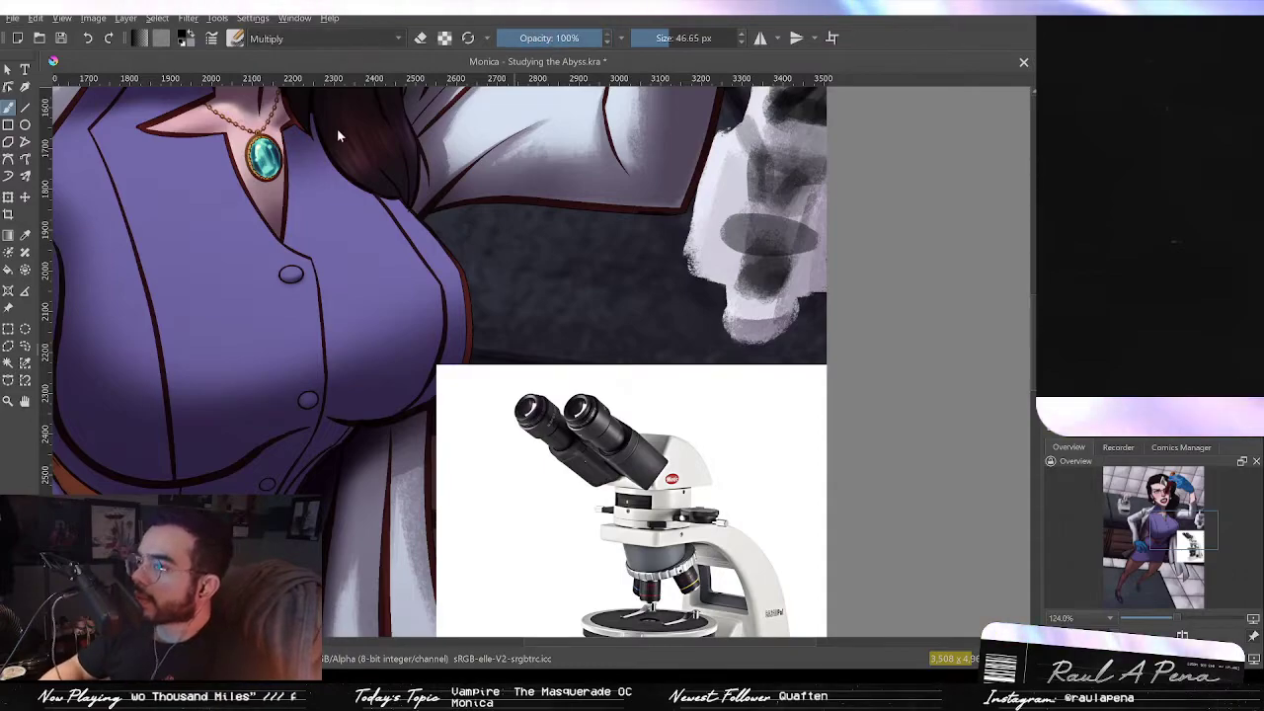
pyautogui.click(327, 161)
pyautogui.moveTo(781, 235); pyautogui.dragTo(770, 305)
pyautogui.scroll(3, 772, 305)
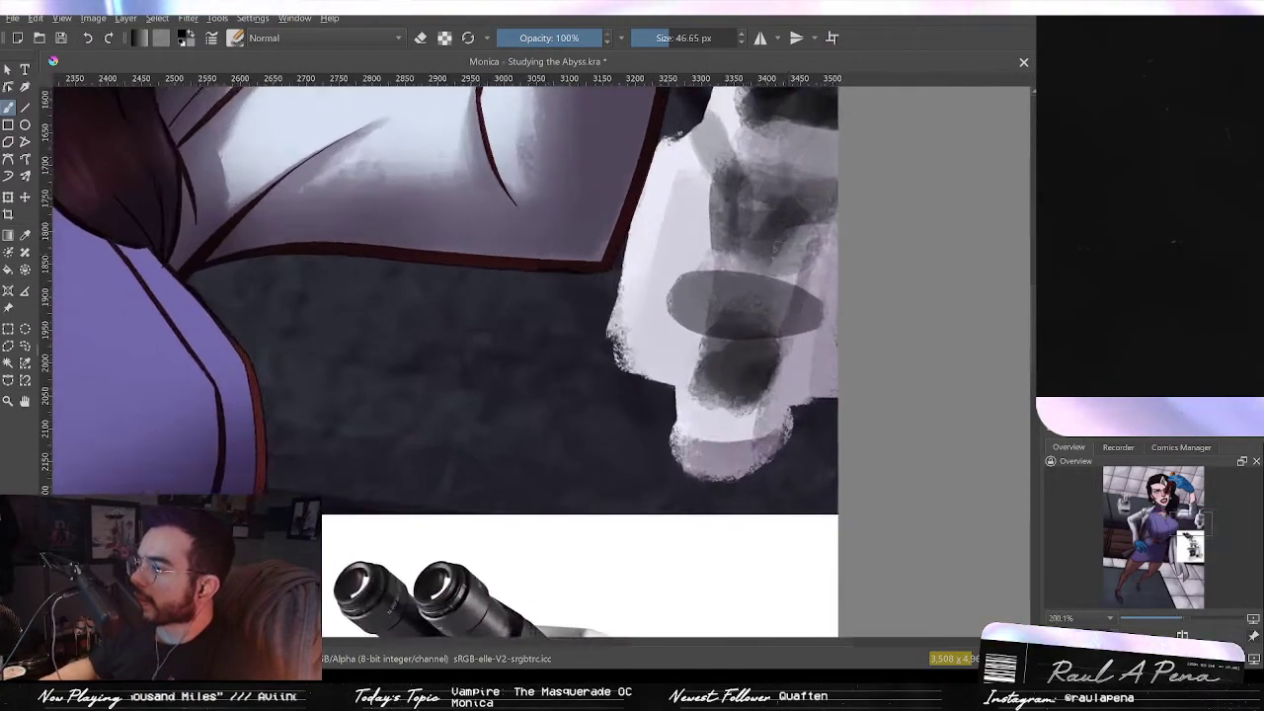
pyautogui.moveTo(782, 237); pyautogui.dragTo(739, 301)
pyautogui.scroll(1, 738, 301)
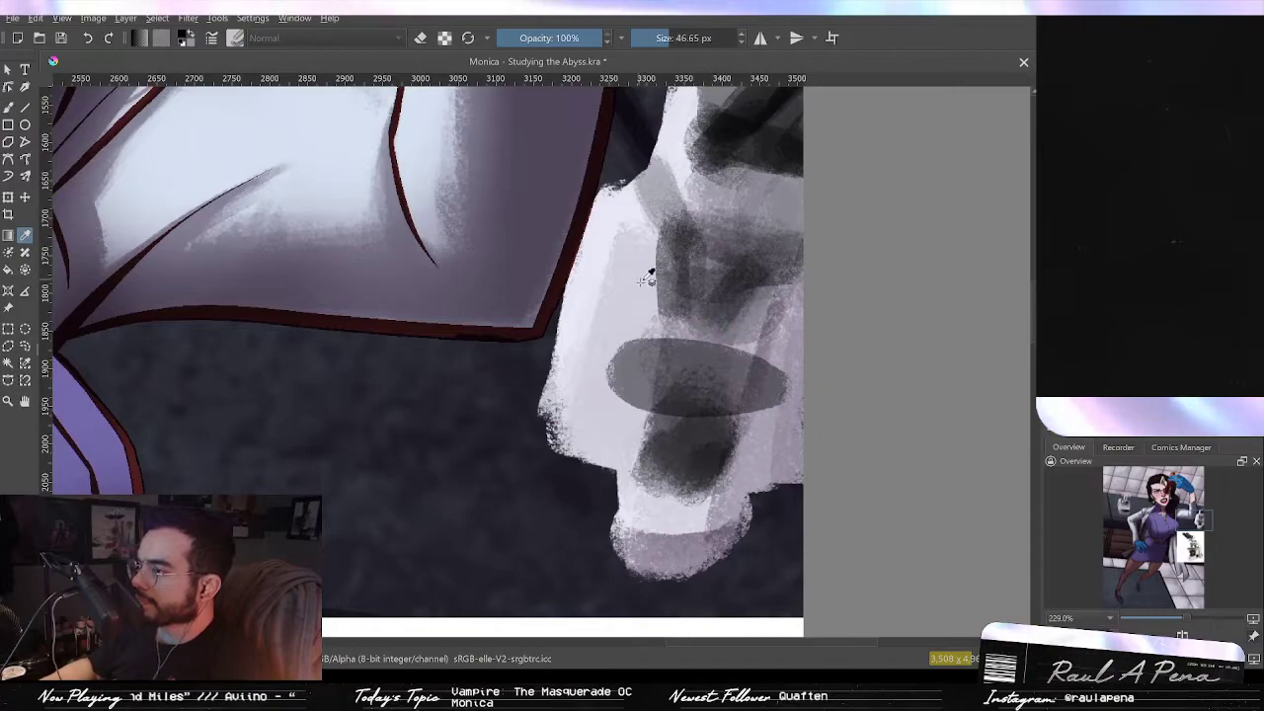
pyautogui.moveTo(636, 246); pyautogui.dragTo(621, 246)
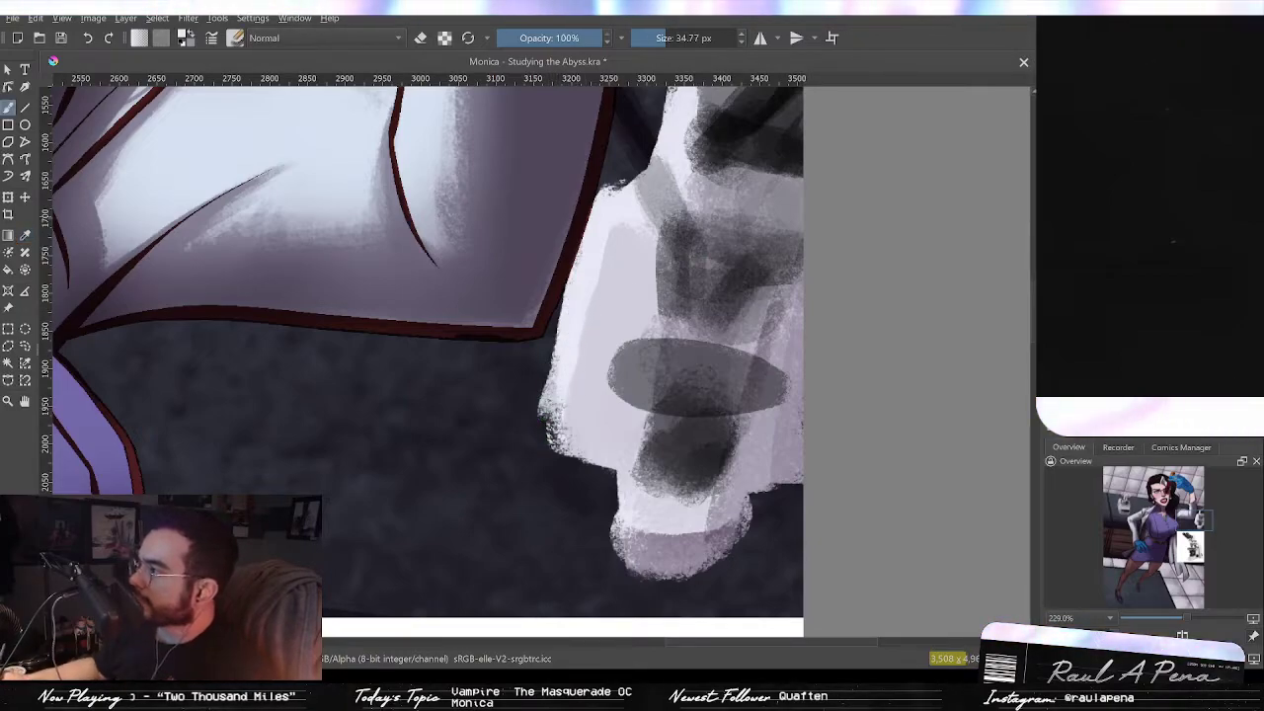
pyautogui.moveTo(569, 328)
pyautogui.mouseDown()
pyautogui.moveTo(544, 417)
pyautogui.moveTo(564, 442)
pyautogui.mouseUp()
# Step: Sample greys from the microscope and repaint the stage ellipse and the dark objective area beneath it
pyautogui.press('p')
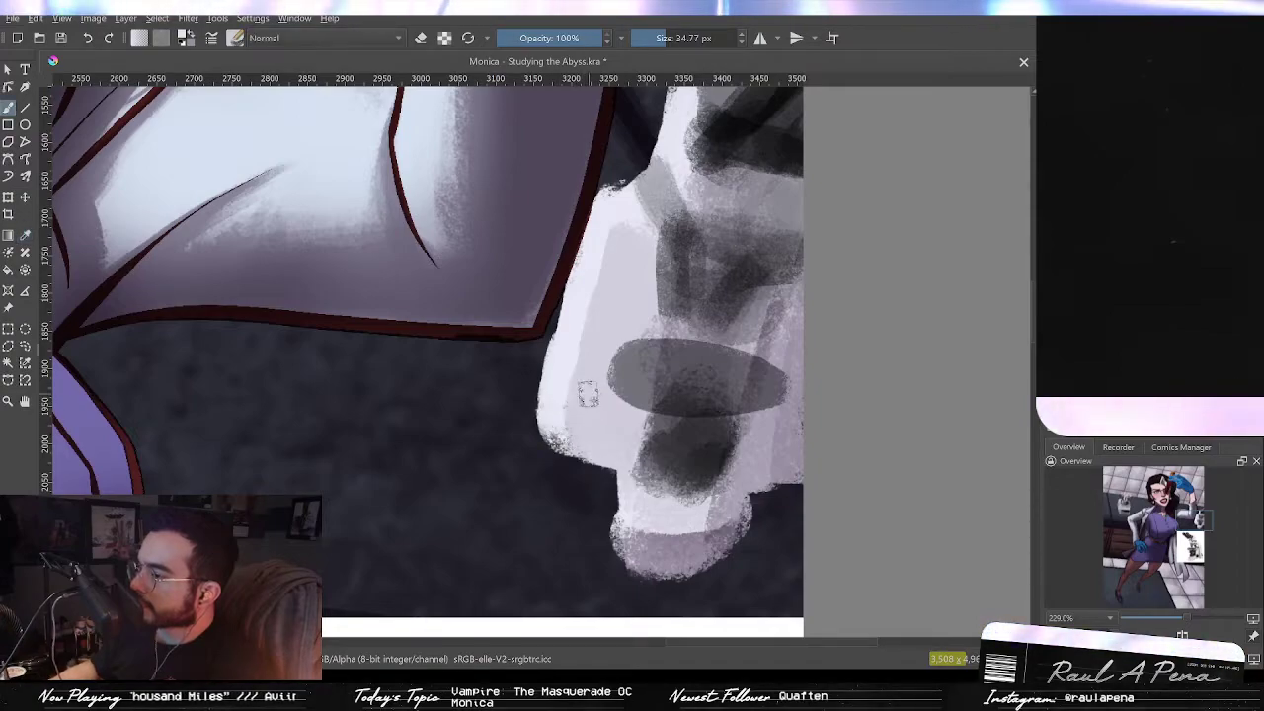
pyautogui.press('b')
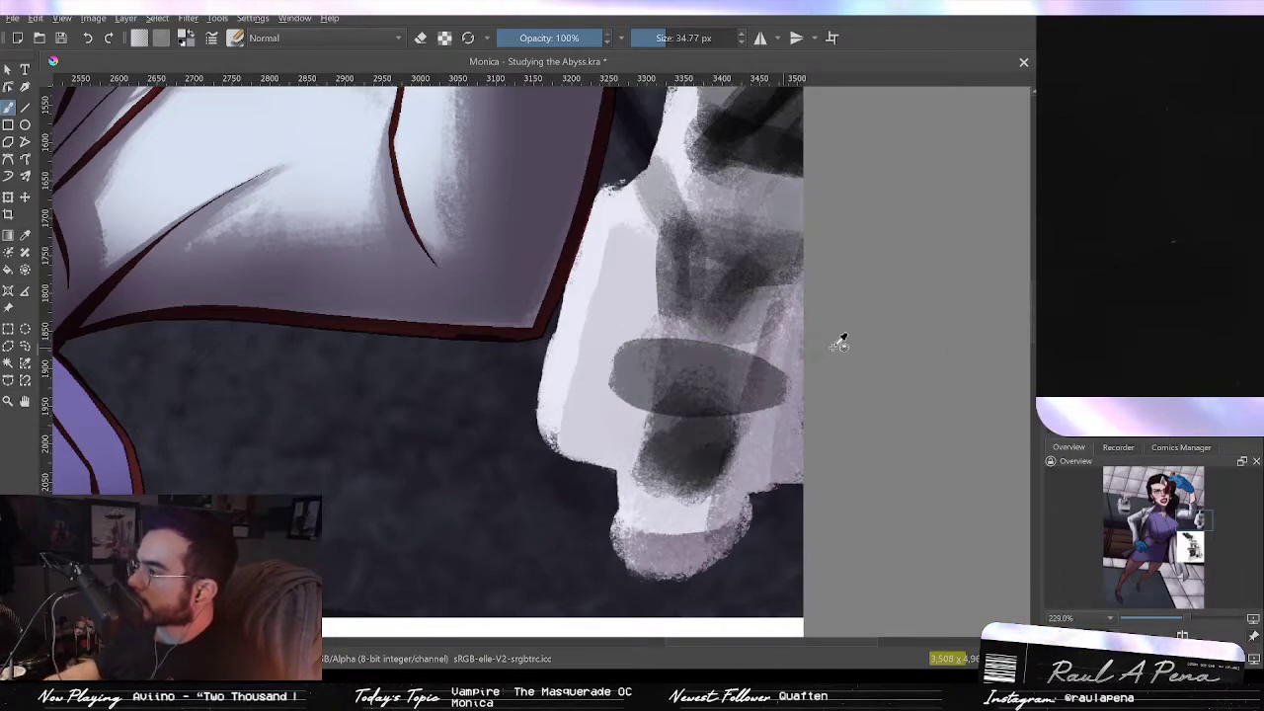
pyautogui.press('p')
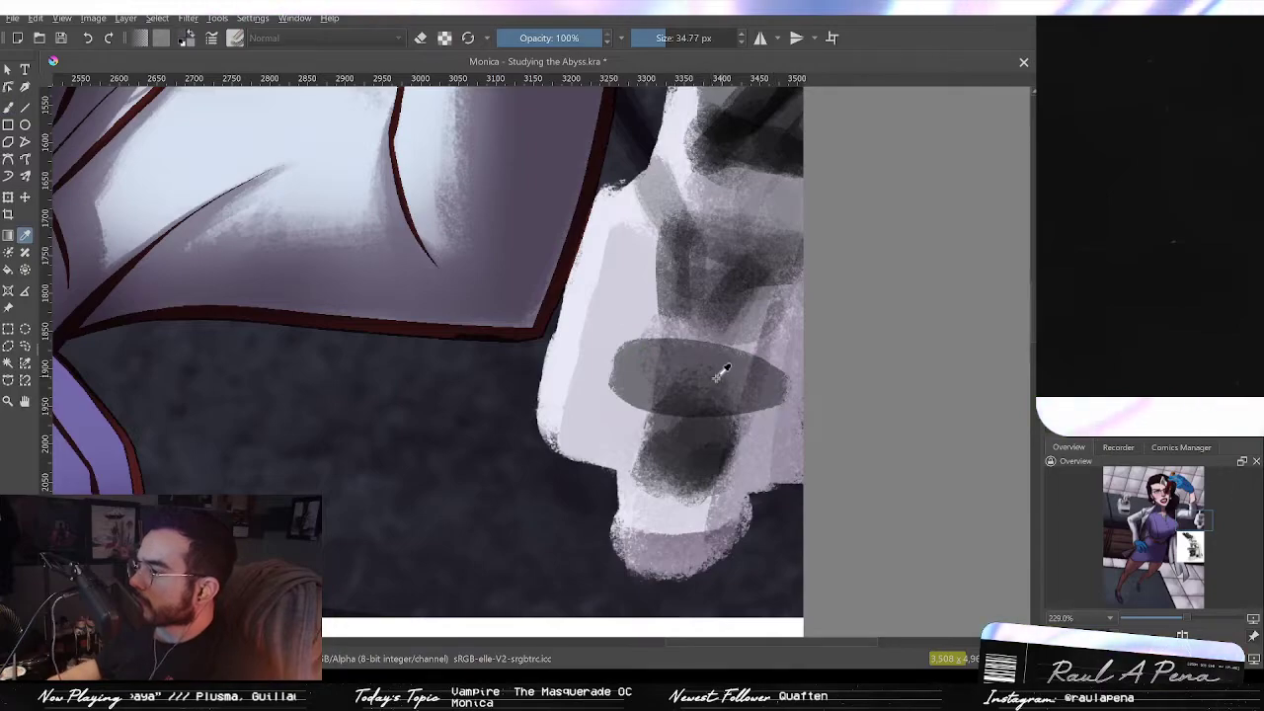
pyautogui.moveTo(656, 358)
pyautogui.mouseDown()
pyautogui.moveTo(733, 389)
pyautogui.moveTo(669, 348)
pyautogui.mouseUp()
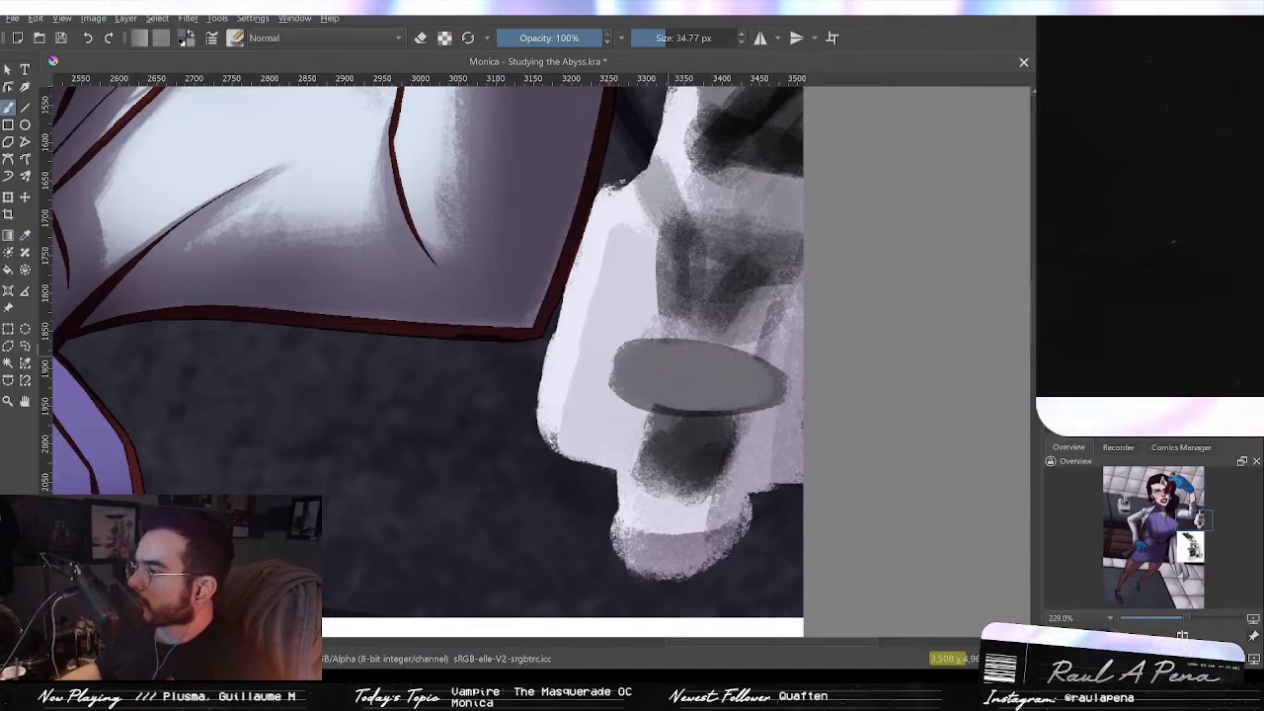
pyautogui.scroll(-3, 729, 374)
pyautogui.moveTo(731, 414); pyautogui.dragTo(751, 181)
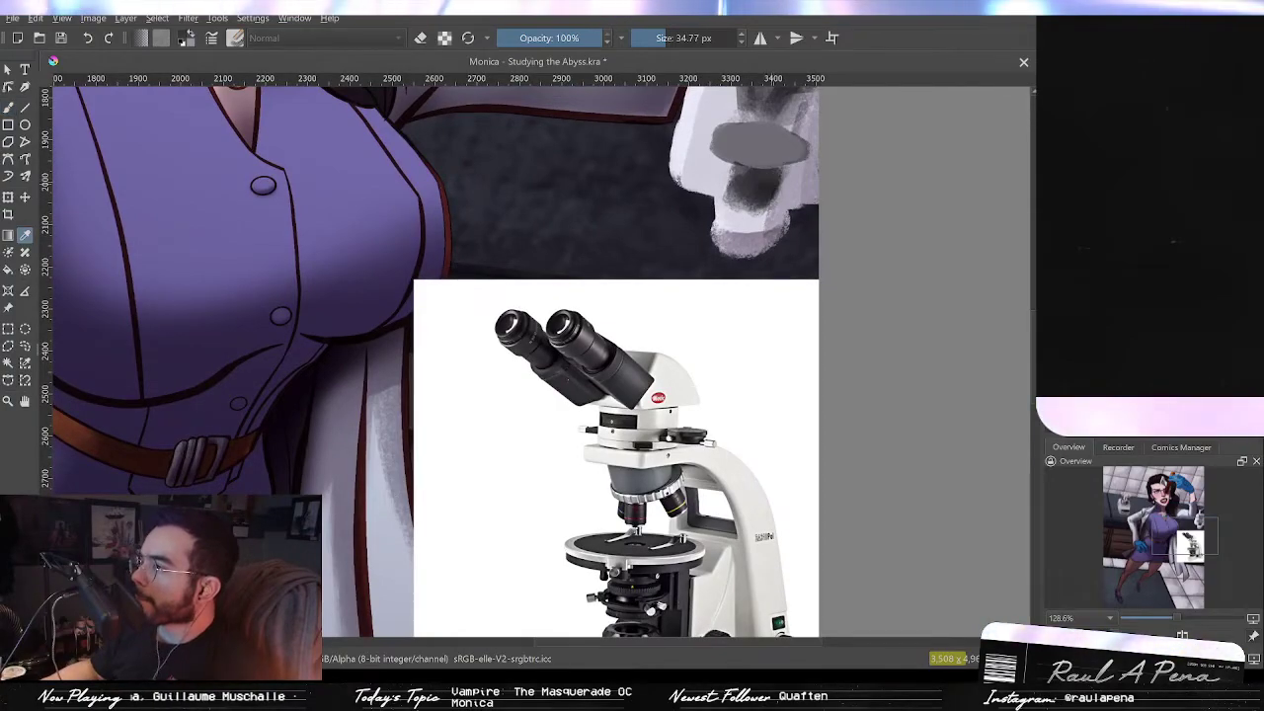
pyautogui.scroll(2, 773, 180)
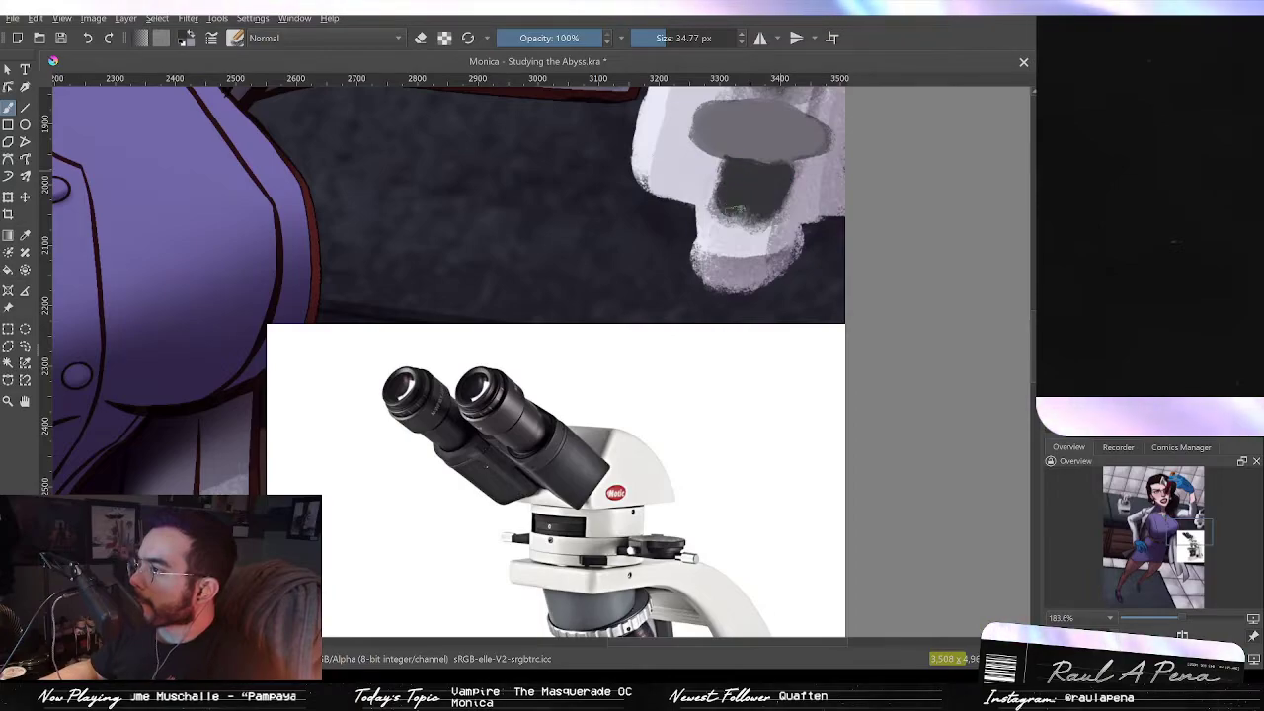
pyautogui.moveTo(774, 270); pyautogui.dragTo(732, 387)
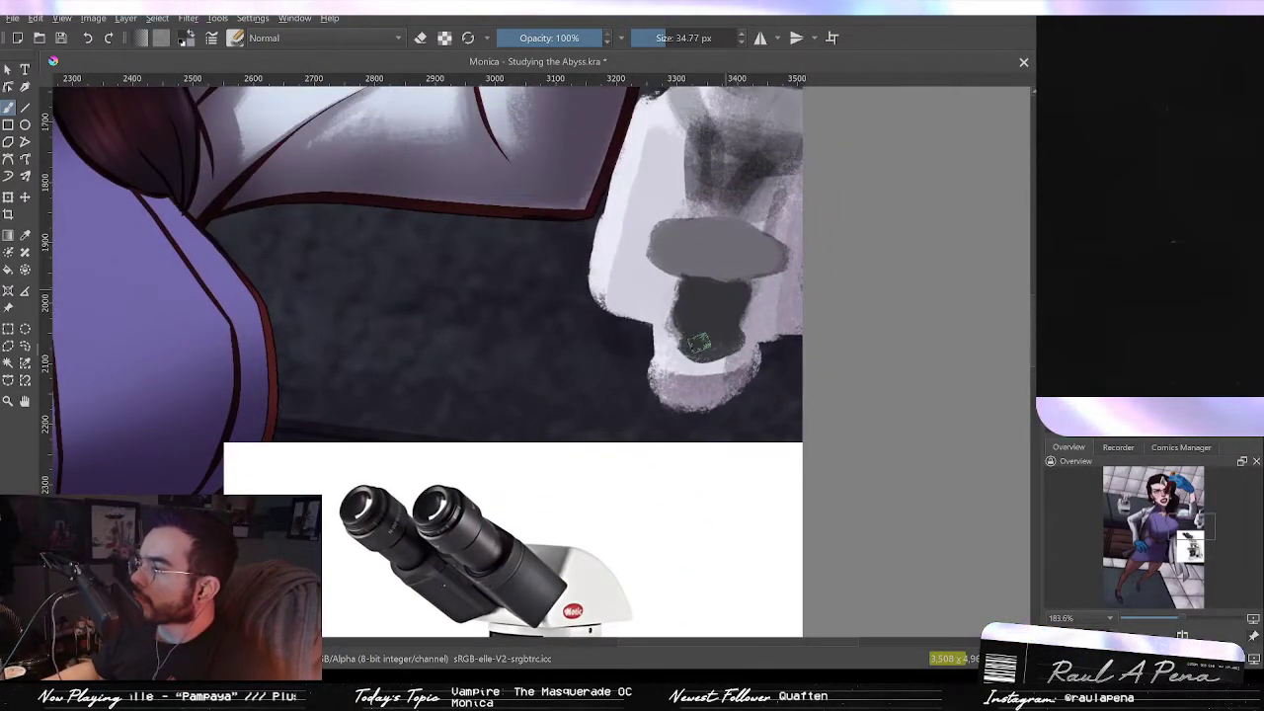
pyautogui.press('p')
pyautogui.click(691, 363)
pyautogui.press('b')
pyautogui.moveTo(660, 334)
pyautogui.mouseDown()
pyautogui.moveTo(708, 366)
pyautogui.moveTo(660, 334)
pyautogui.mouseUp()
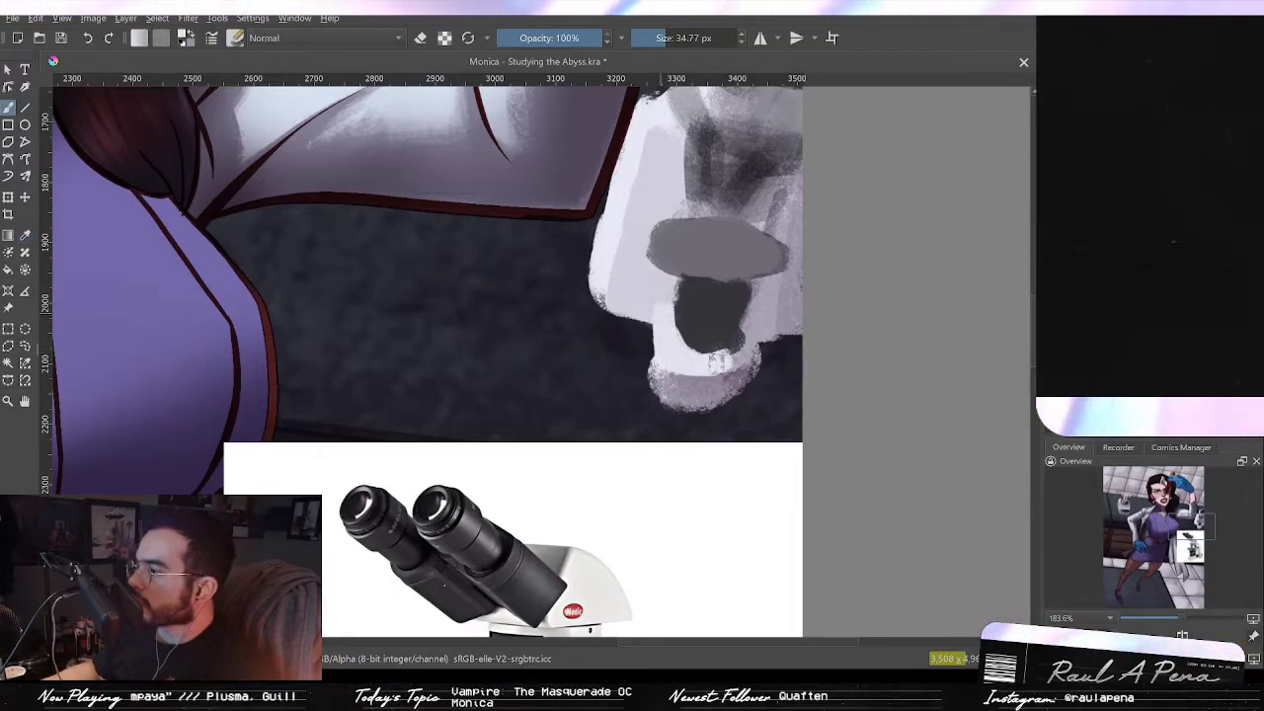
pyautogui.press('p')
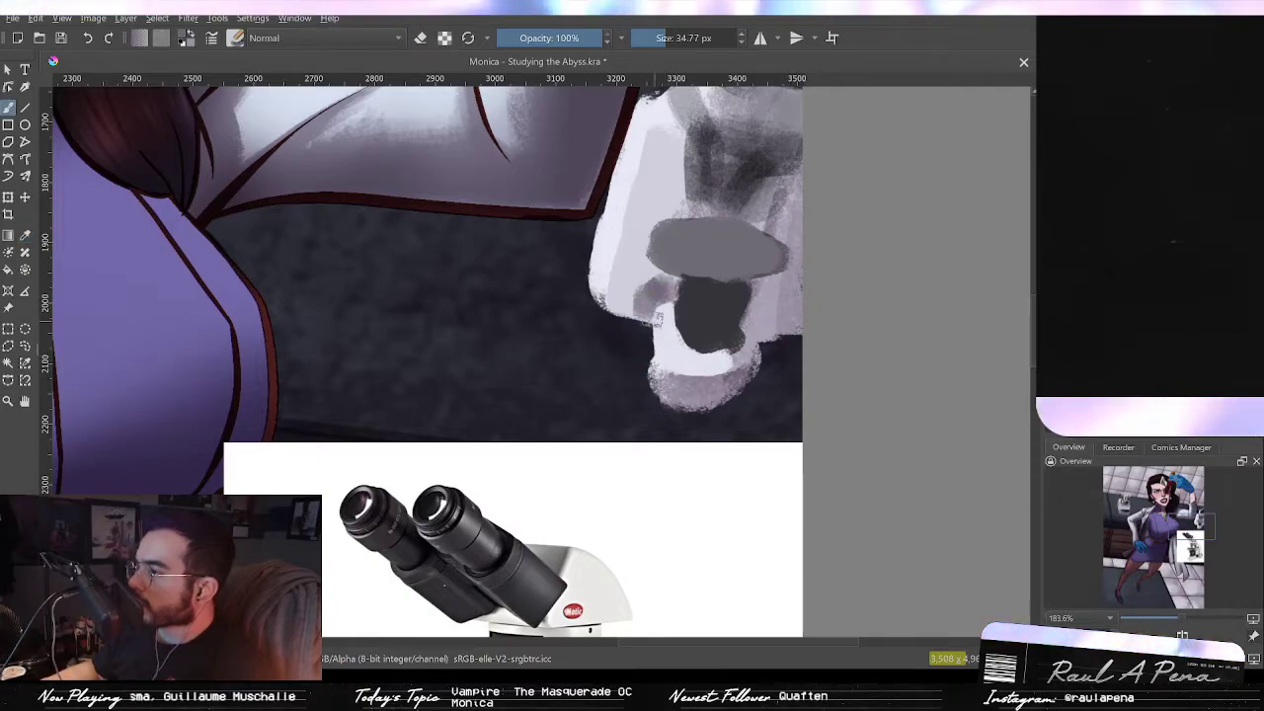
pyautogui.moveTo(748, 348)
pyautogui.mouseDown()
pyautogui.moveTo(711, 435)
pyautogui.moveTo(765, 260)
pyautogui.moveTo(748, 248)
pyautogui.moveTo(725, 358)
pyautogui.mouseUp()
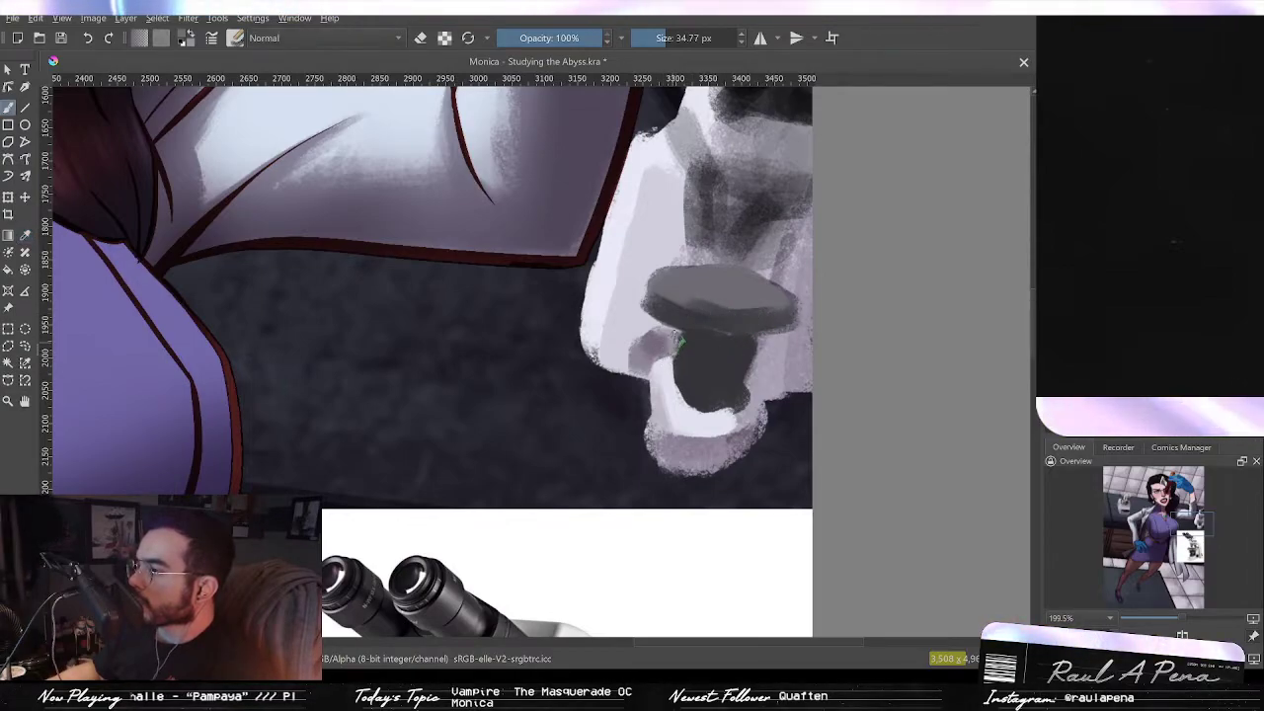
# Step: Reduce the brush size and refine the stage edge and the objective below it with grey strokes
pyautogui.press('[')
pyautogui.press('[')
pyautogui.press('[')
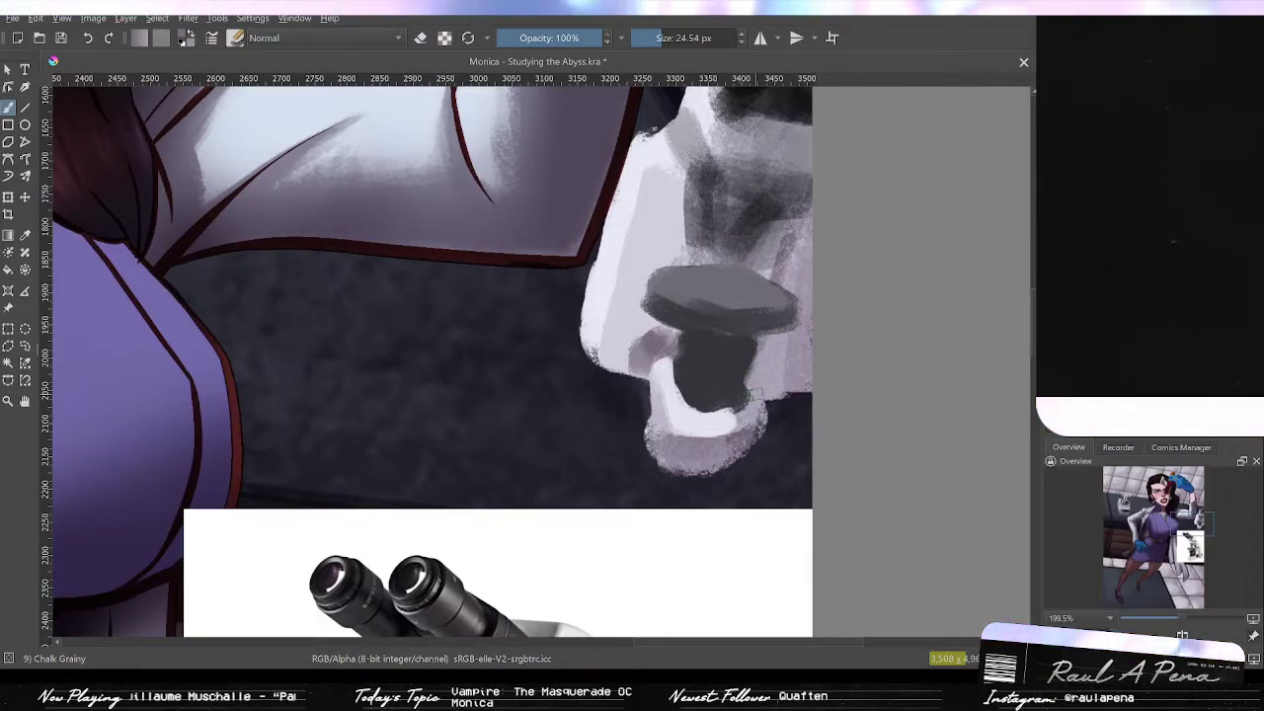
pyautogui.moveTo(708, 283); pyautogui.dragTo(729, 365)
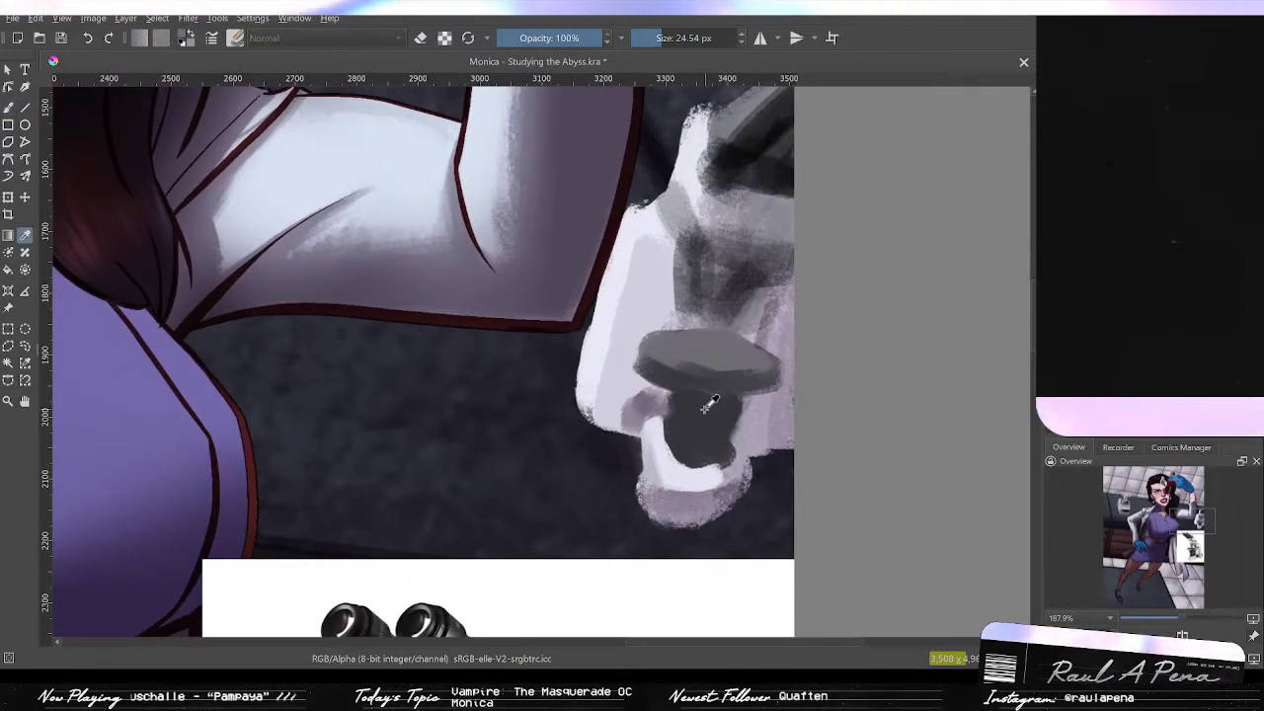
pyautogui.press('b')
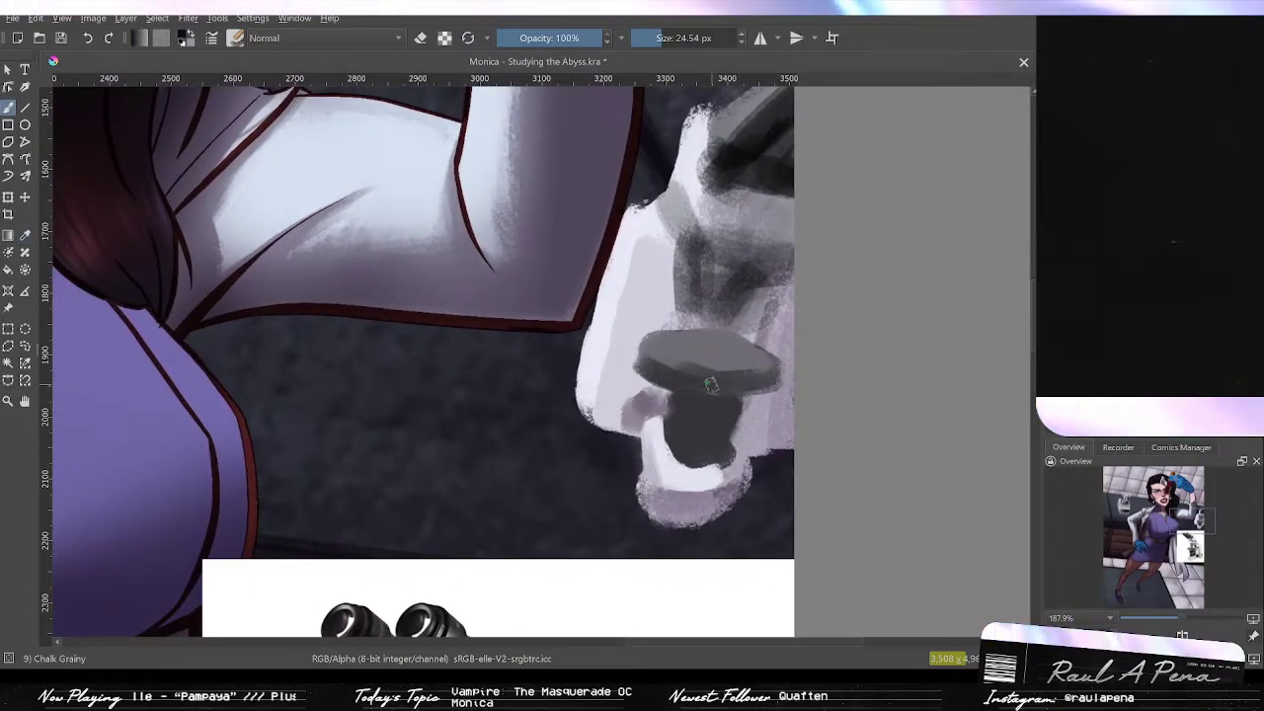
pyautogui.moveTo(726, 387); pyautogui.dragTo(692, 384)
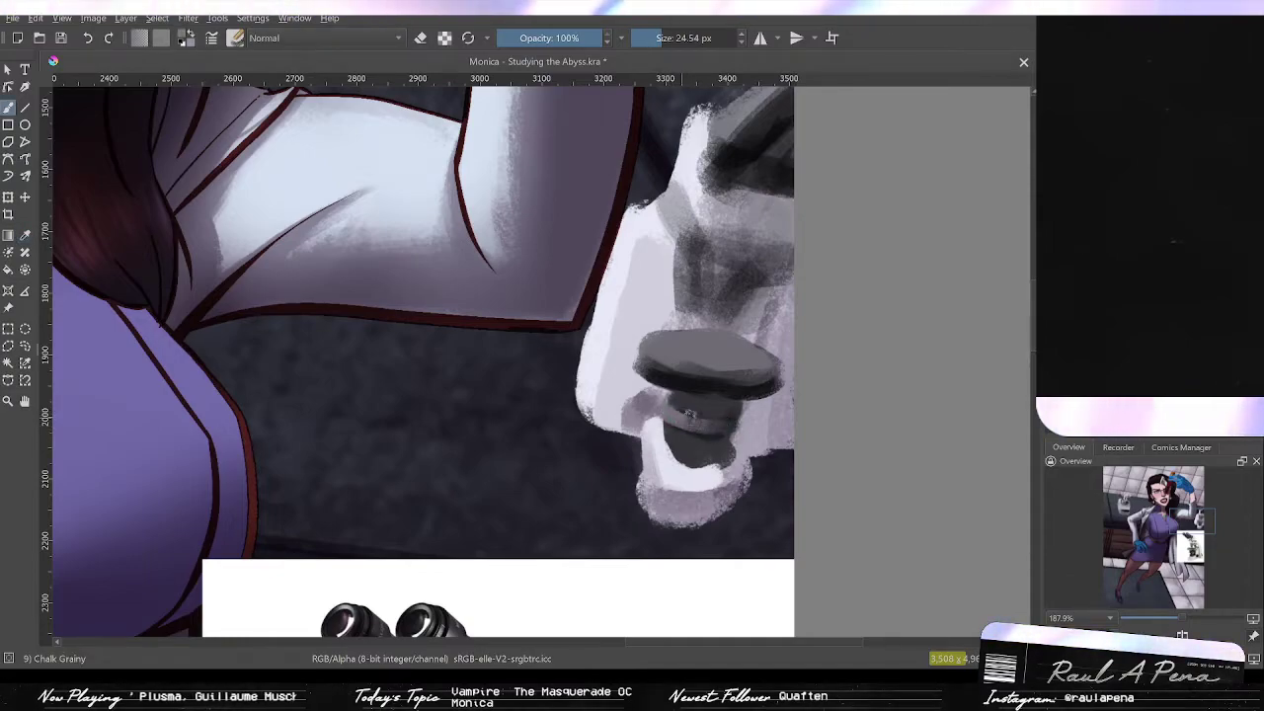
pyautogui.moveTo(674, 408); pyautogui.dragTo(732, 425)
pyautogui.keyDown('ctrl'); pyautogui.click(699, 439); pyautogui.keyUp('ctrl')
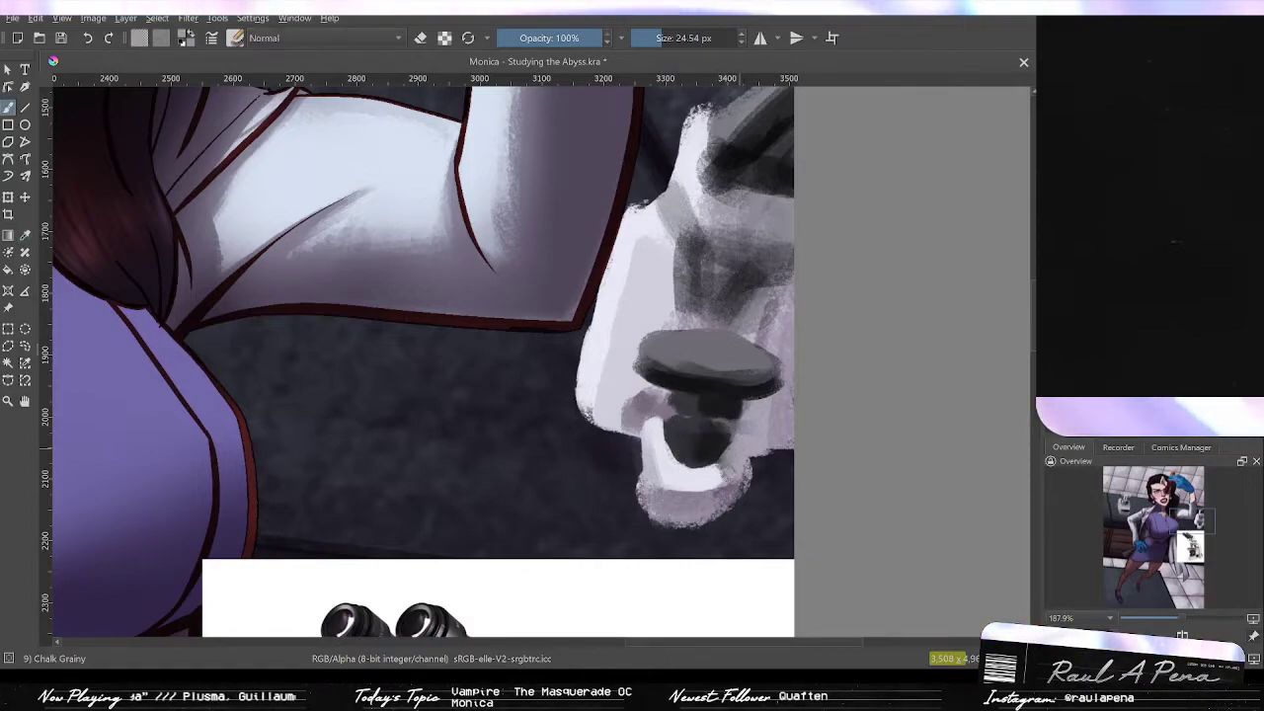
# Step: Switch the brush to eraser mode and clean up the microscope's lower and right edges
pyautogui.scroll(-3, 743, 437)
pyautogui.keyDown('space'); pyautogui.moveTo(746, 438); pyautogui.dragTo(751, 412); pyautogui.keyUp('space')
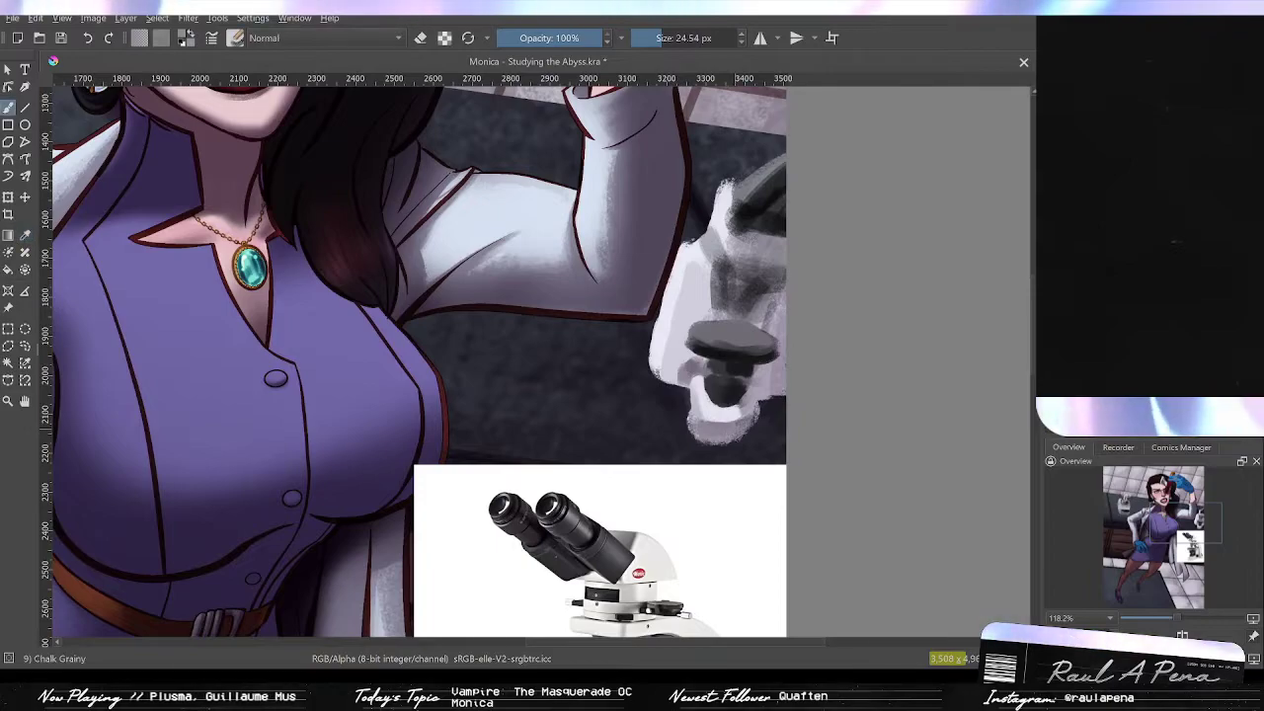
pyautogui.press('p')
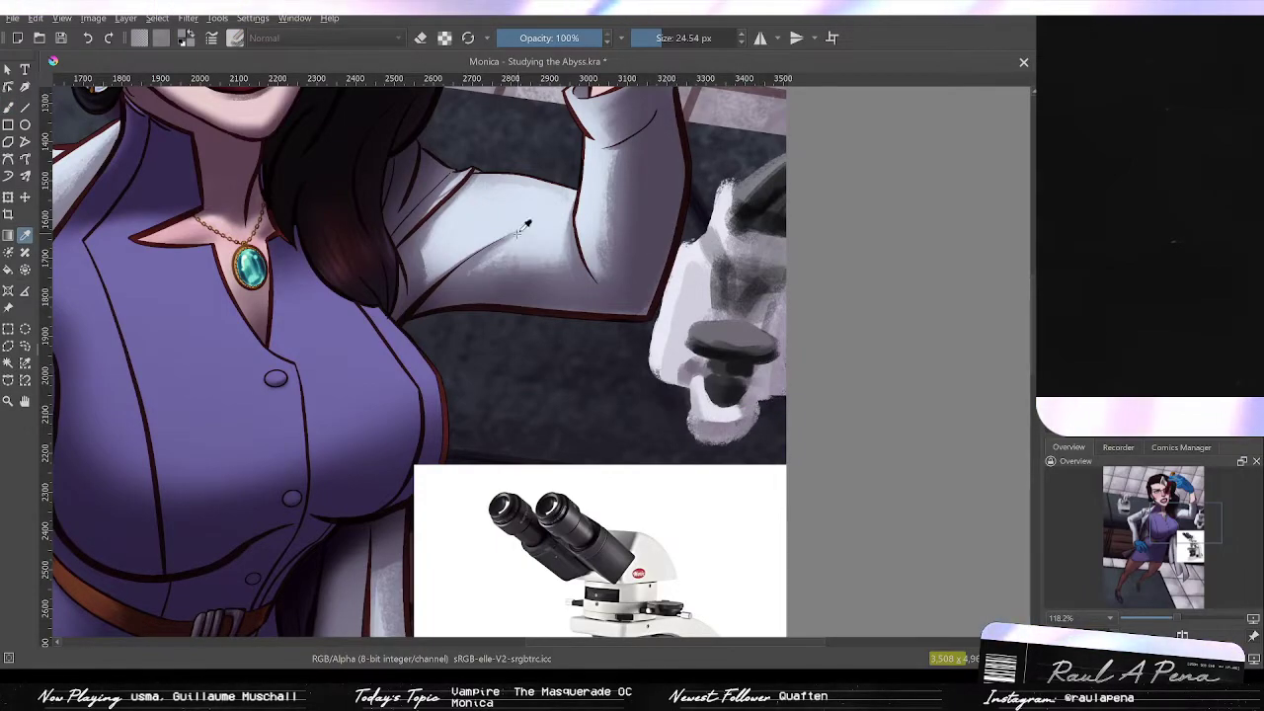
pyautogui.press('b')
pyautogui.click(423, 41)
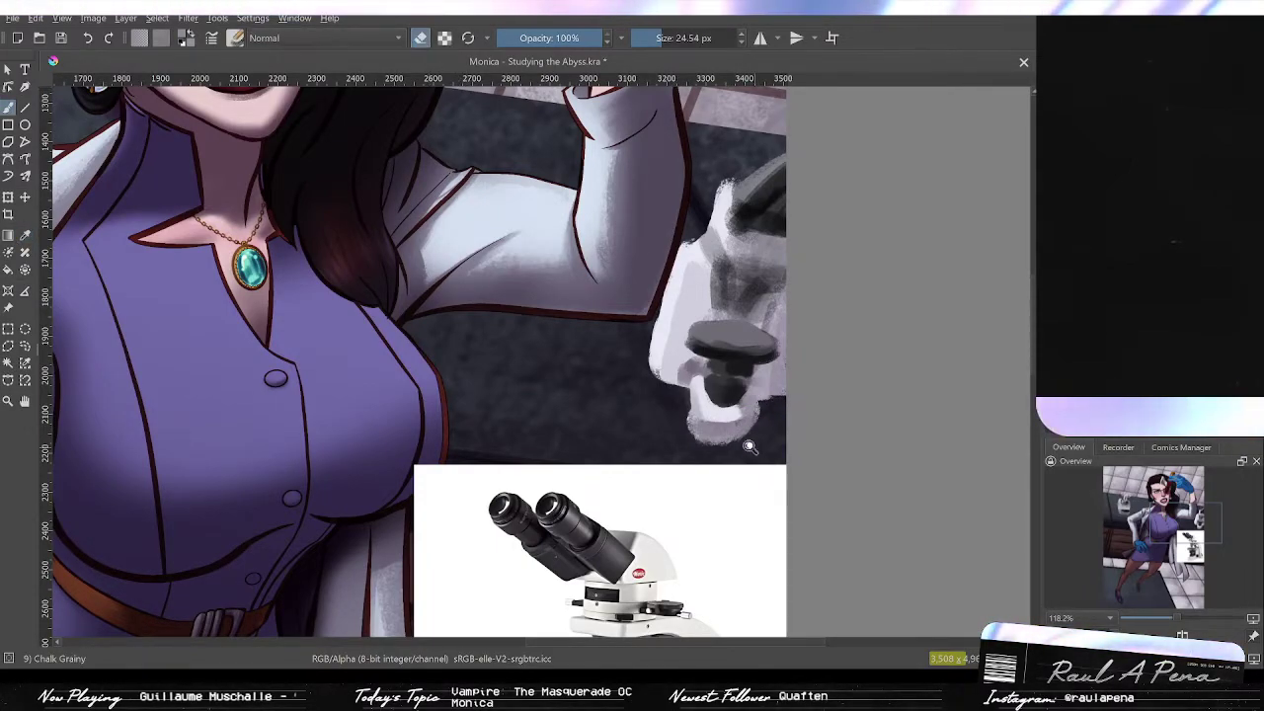
pyautogui.keyDown('ctrl'); pyautogui.keyDown('space'); pyautogui.moveTo(751, 449); pyautogui.dragTo(753, 409); pyautogui.keyUp('space'); pyautogui.keyUp('ctrl')
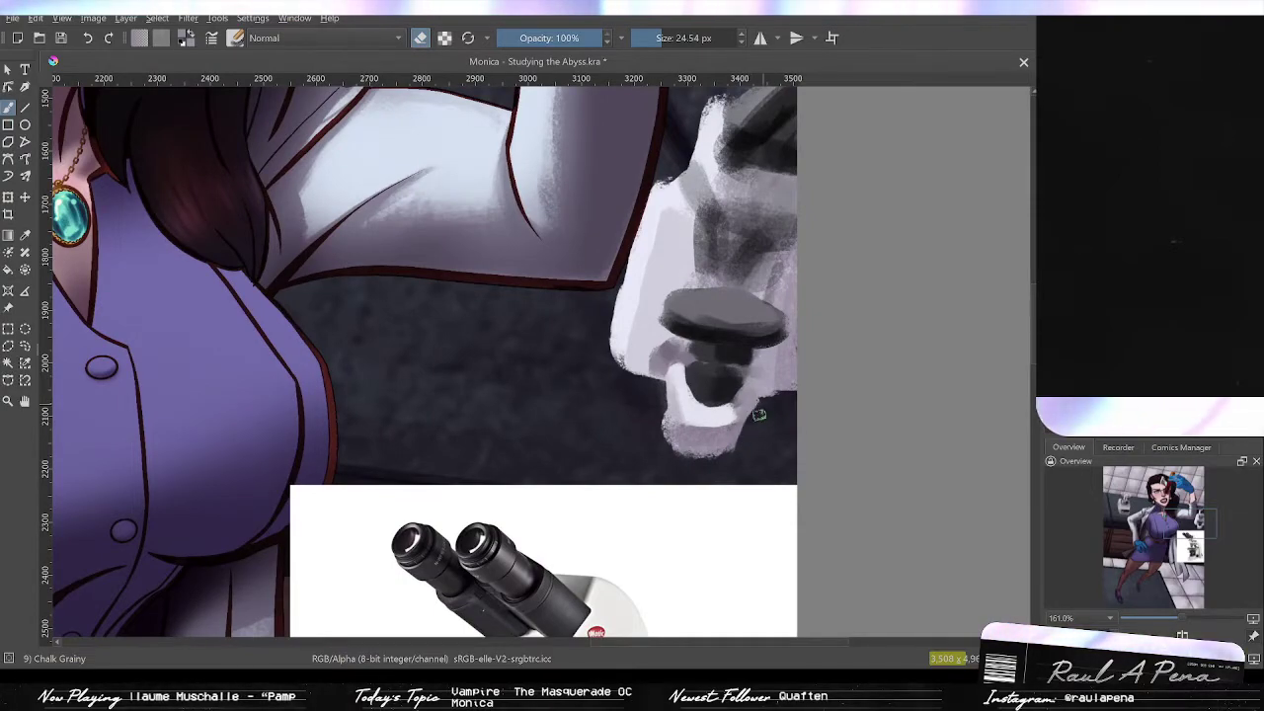
pyautogui.moveTo(775, 429)
pyautogui.keyDown('ctrl'); pyautogui.keyDown('space'); pyautogui.mouseDown()
pyautogui.moveTo(755, 437)
pyautogui.moveTo(777, 410)
pyautogui.moveTo(772, 435)
pyautogui.mouseUp(); pyautogui.keyUp('space'); pyautogui.keyUp('ctrl')
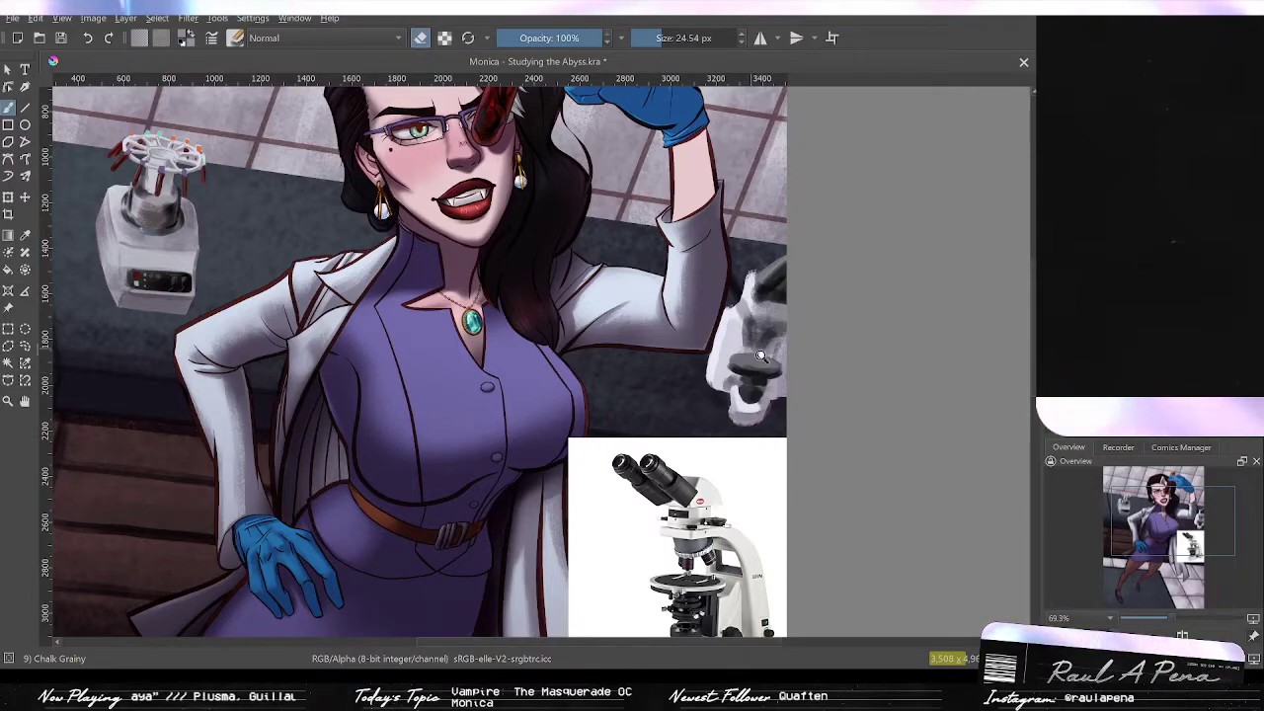
pyautogui.keyDown('ctrl'); pyautogui.moveTo(779, 366); pyautogui.dragTo(777, 341); pyautogui.keyUp('ctrl')
pyautogui.moveTo(776, 410)
pyautogui.mouseDown()
pyautogui.moveTo(810, 283)
pyautogui.moveTo(768, 350)
pyautogui.moveTo(815, 248)
pyautogui.moveTo(794, 376)
pyautogui.mouseUp()
pyautogui.keyDown('ctrl'); pyautogui.moveTo(801, 306); pyautogui.dragTo(801, 378); pyautogui.keyUp('ctrl')
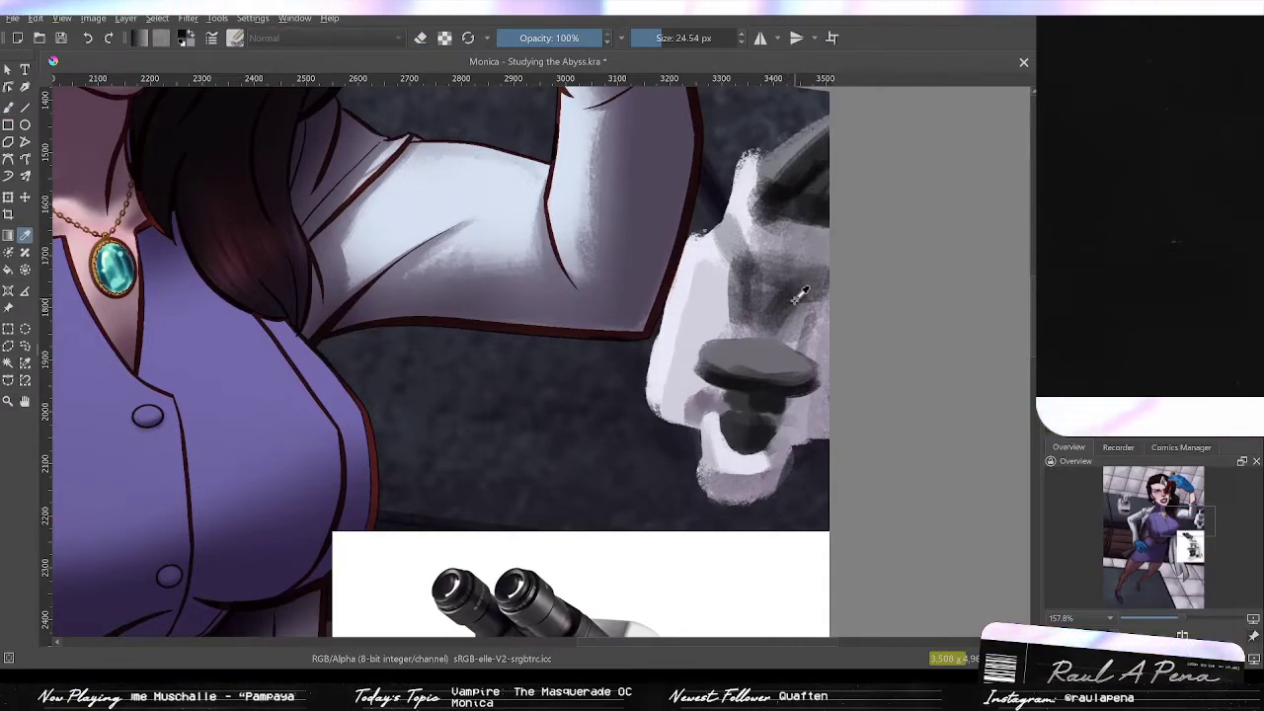
pyautogui.press('b')
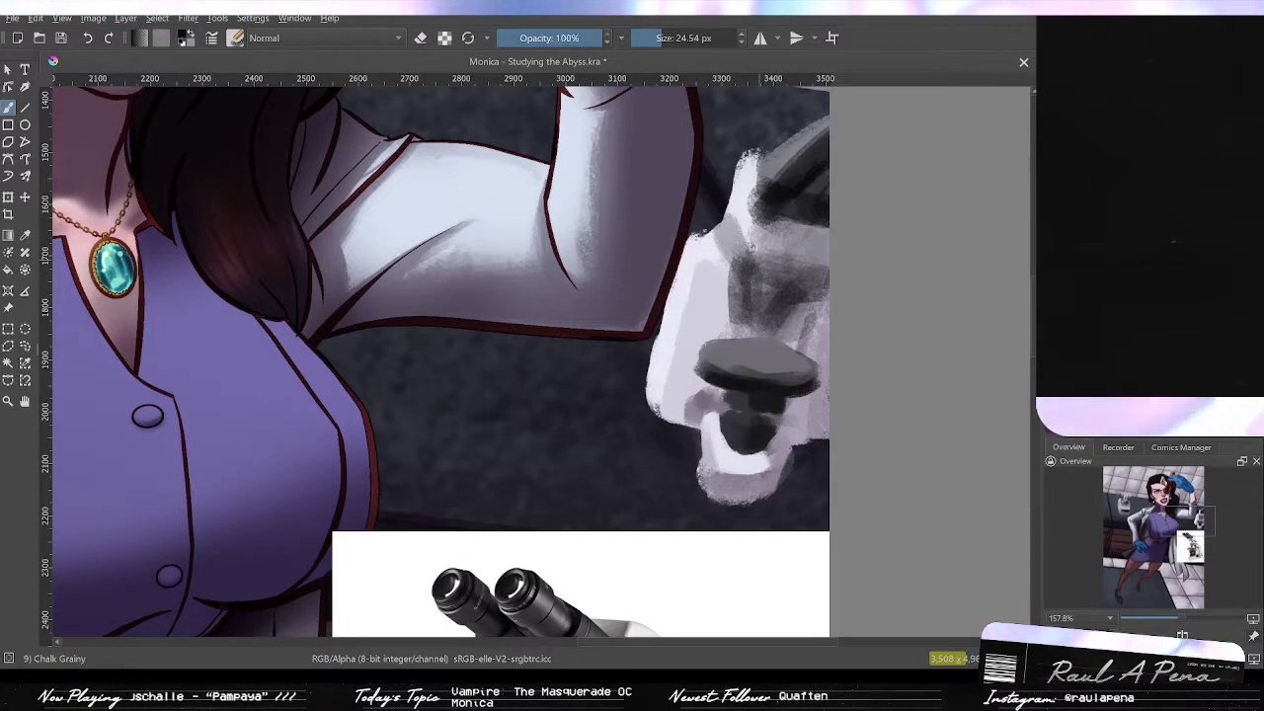
# Step: Paint the dark grey objective lenses hanging beneath the microscope's upper body with short strokes
pyautogui.moveTo(755, 385); pyautogui.dragTo(801, 250)
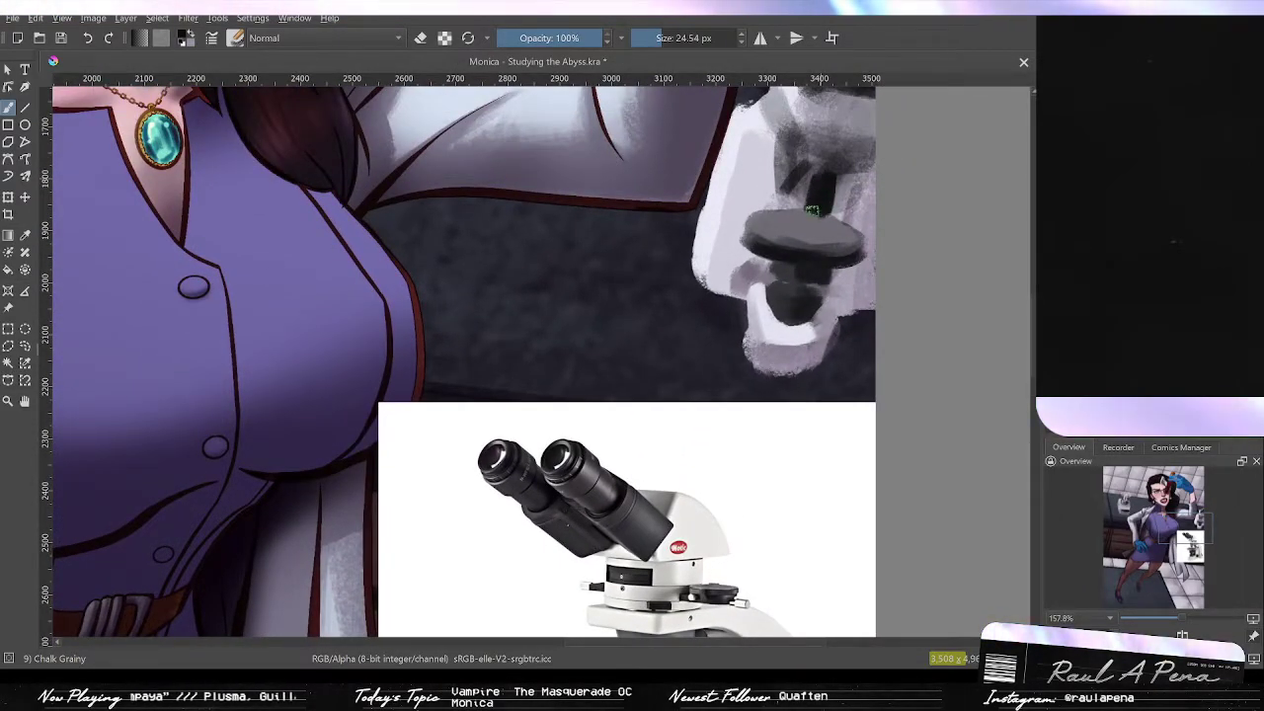
pyautogui.moveTo(837, 202)
pyautogui.mouseDown()
pyautogui.moveTo(820, 240)
pyautogui.moveTo(837, 242)
pyautogui.mouseUp()
pyautogui.moveTo(787, 209); pyautogui.dragTo(764, 234)
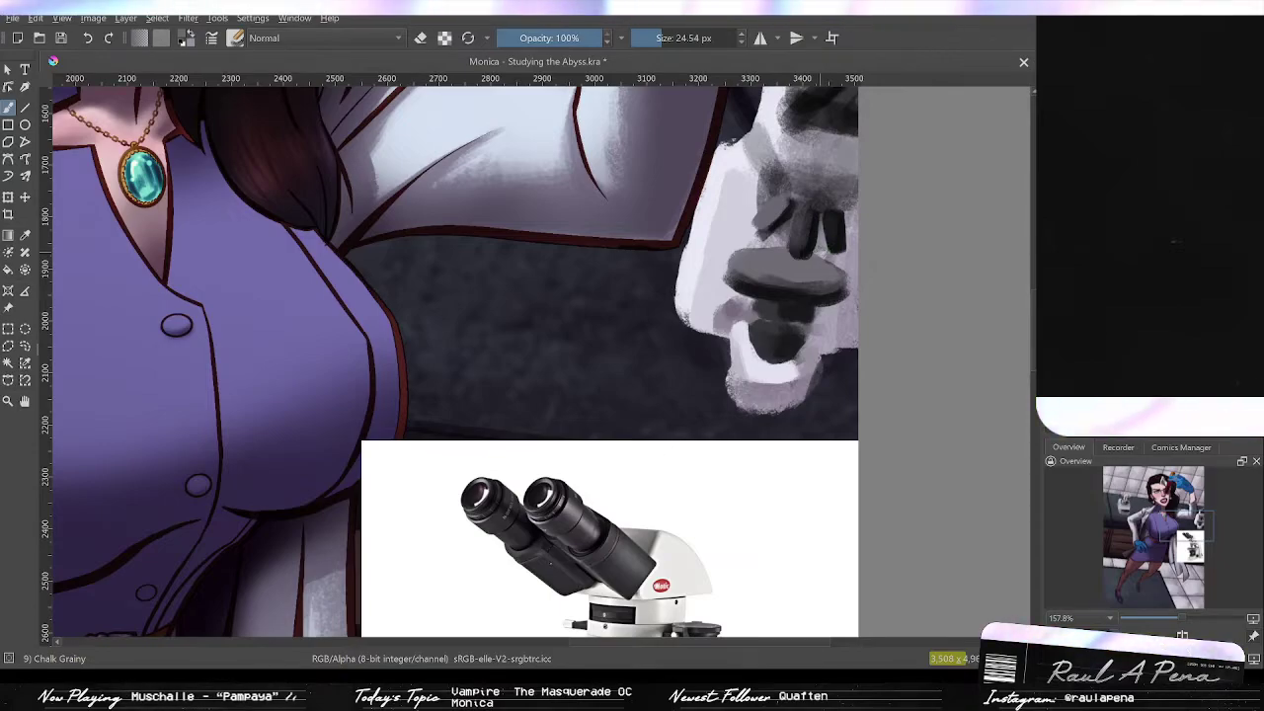
pyautogui.moveTo(797, 271); pyautogui.dragTo(786, 279)
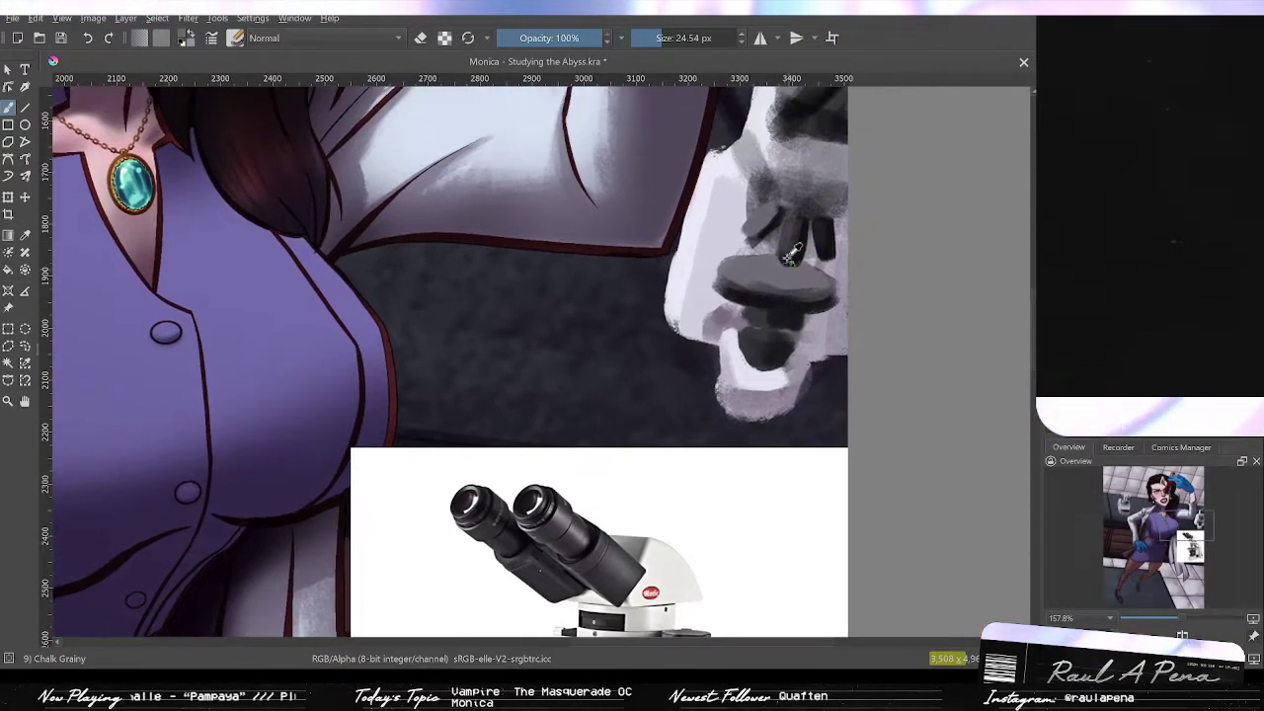
pyautogui.keyDown('ctrl'); pyautogui.click(778, 214); pyautogui.keyUp('ctrl')
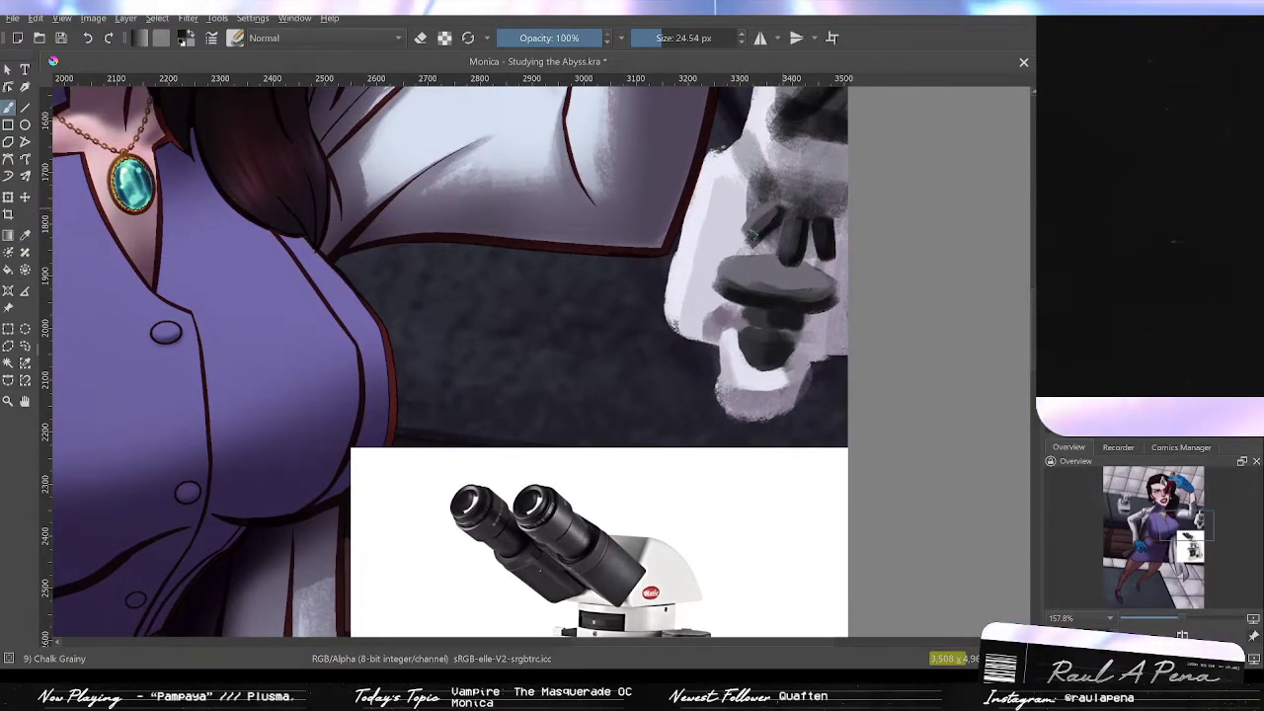
pyautogui.moveTo(804, 217)
pyautogui.mouseDown()
pyautogui.moveTo(824, 76)
pyautogui.moveTo(782, 218)
pyautogui.mouseUp()
# Step: Sample a grey from the microscope and refine the objective lenses and surrounding body with further strokes
pyautogui.press('p')
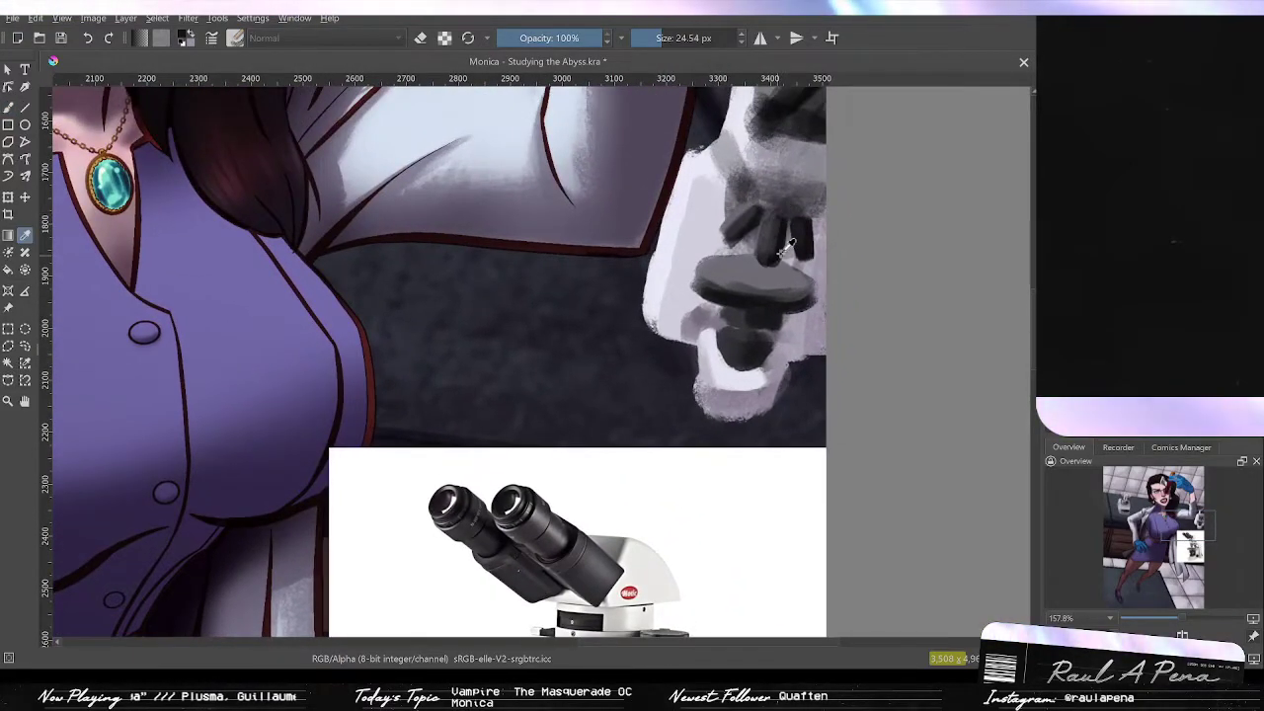
pyautogui.press('b')
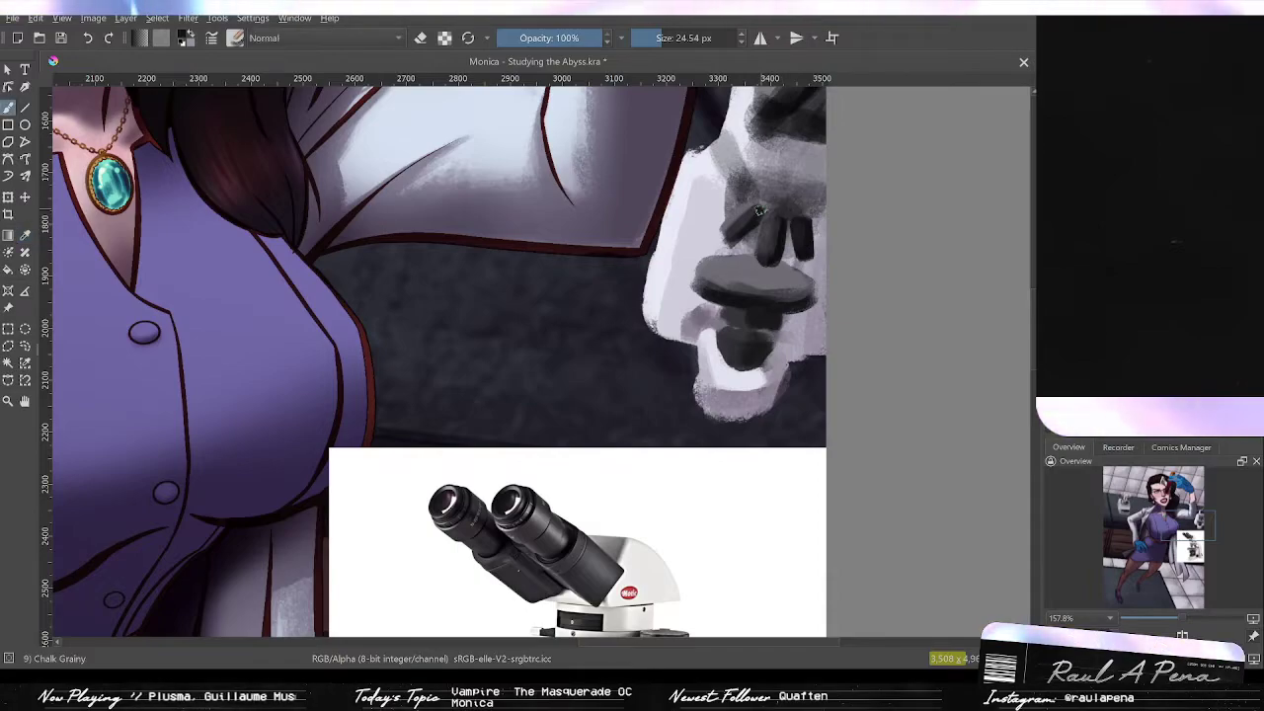
pyautogui.moveTo(748, 207)
pyautogui.mouseDown()
pyautogui.moveTo(798, 220)
pyautogui.moveTo(754, 212)
pyautogui.moveTo(776, 225)
pyautogui.moveTo(799, 182)
pyautogui.moveTo(796, 249)
pyautogui.moveTo(837, 69)
pyautogui.mouseUp()
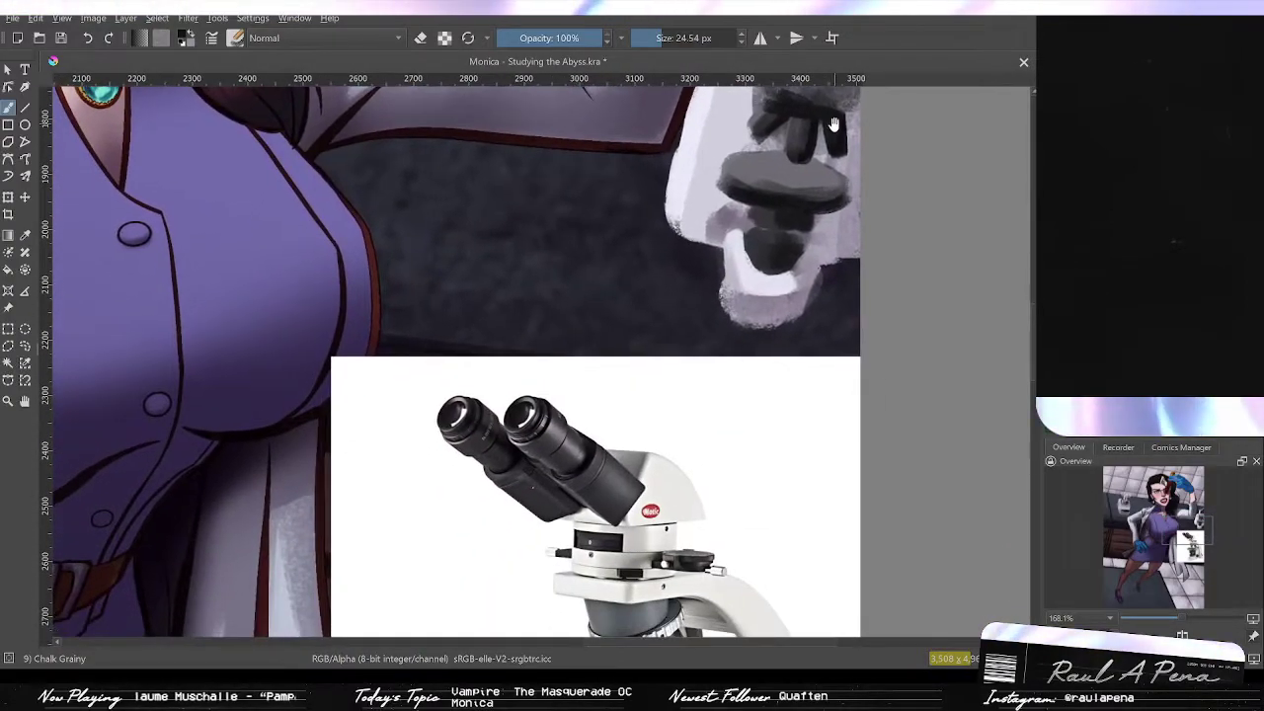
pyautogui.moveTo(822, 150); pyautogui.dragTo(785, 262)
pyautogui.moveTo(785, 263); pyautogui.dragTo(778, 360)
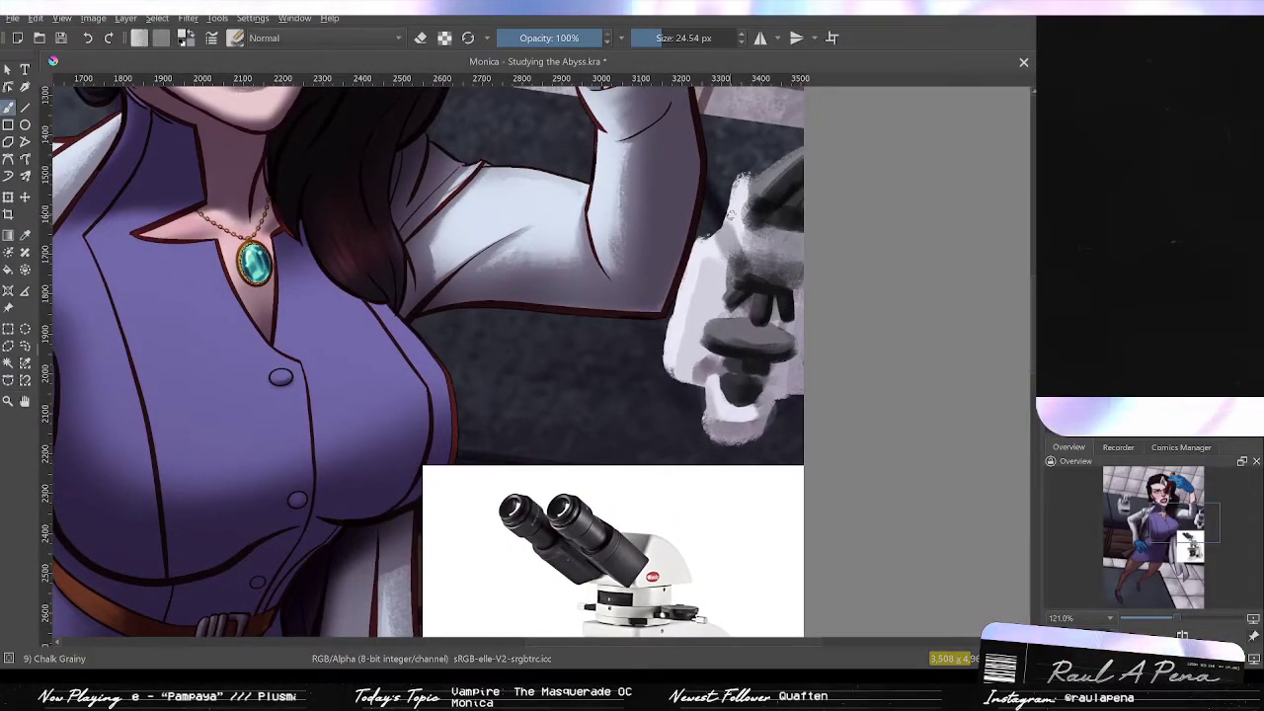
pyautogui.moveTo(734, 247); pyautogui.dragTo(736, 262)
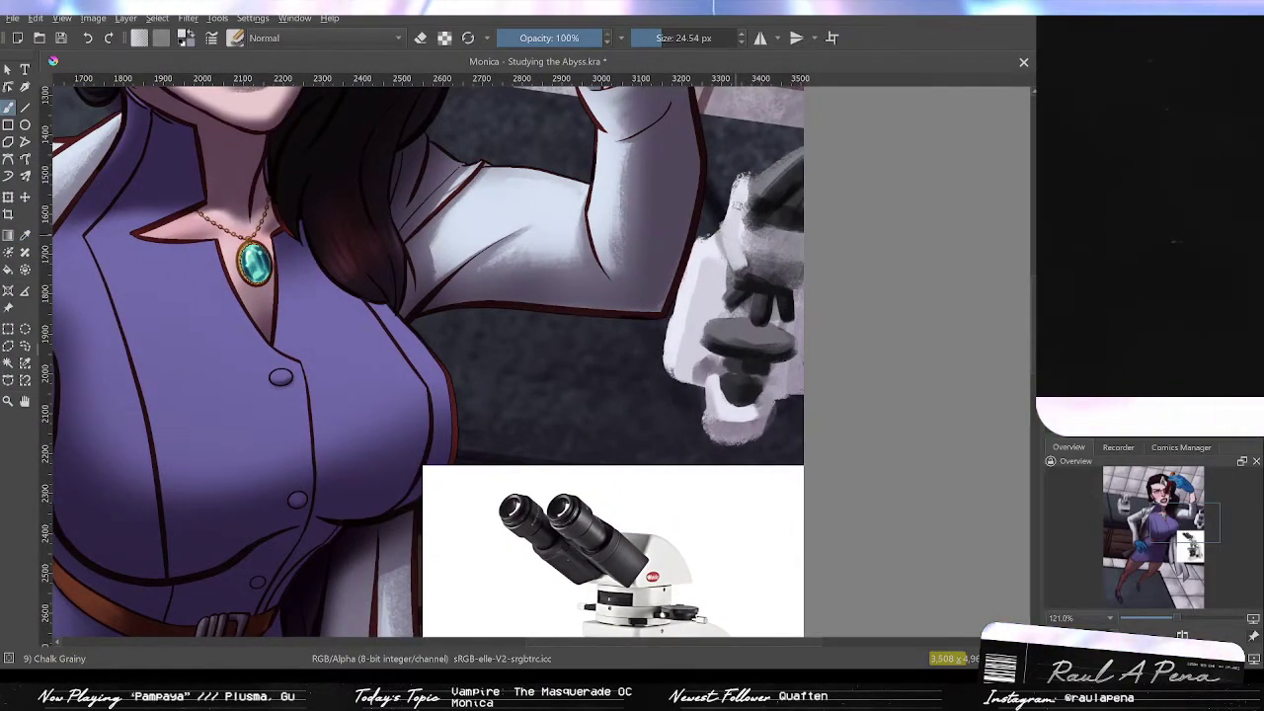
pyautogui.moveTo(749, 208); pyautogui.dragTo(743, 262)
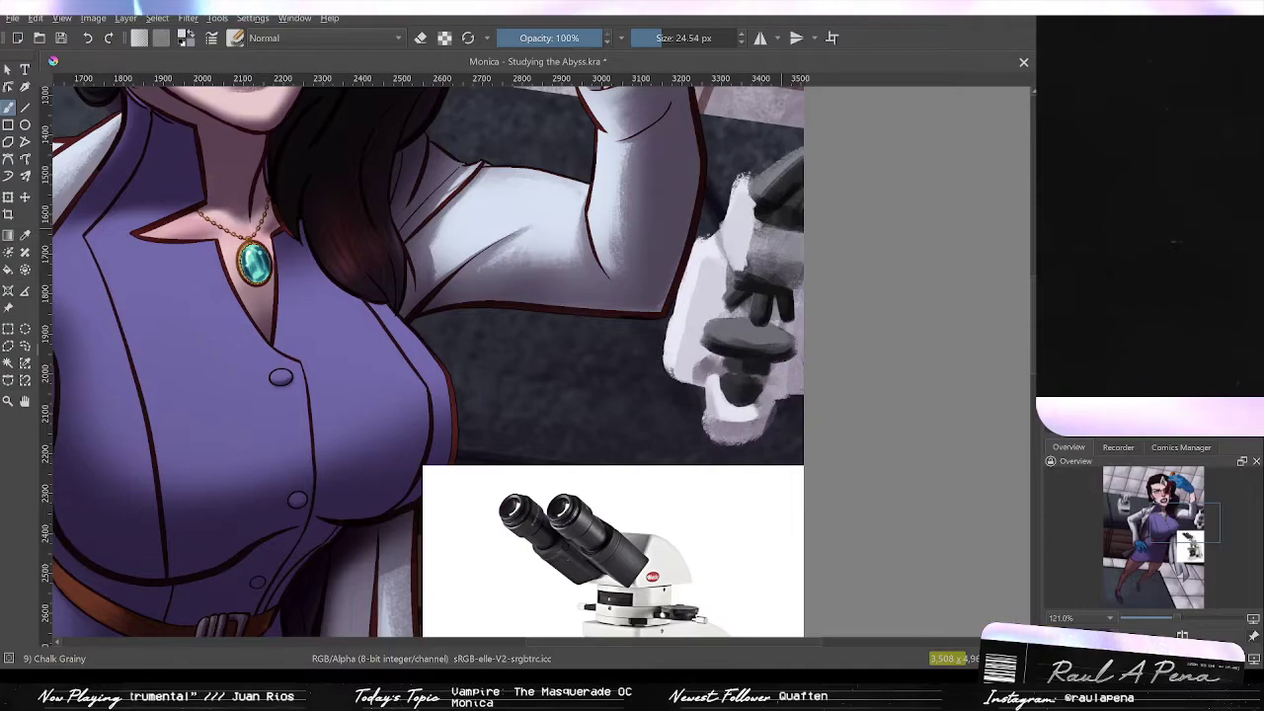
pyautogui.keyDown('space'); pyautogui.moveTo(791, 236); pyautogui.dragTo(797, 262); pyautogui.keyUp('space')
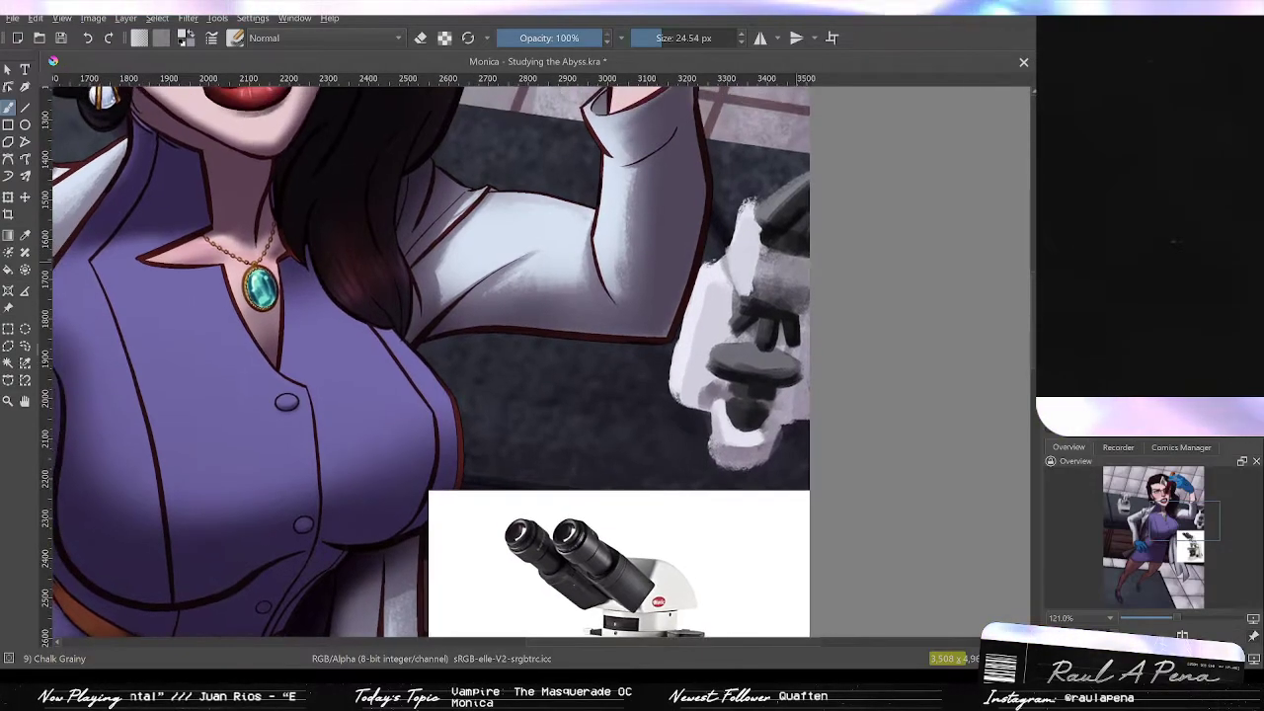
pyautogui.scroll(-2, 754, 177)
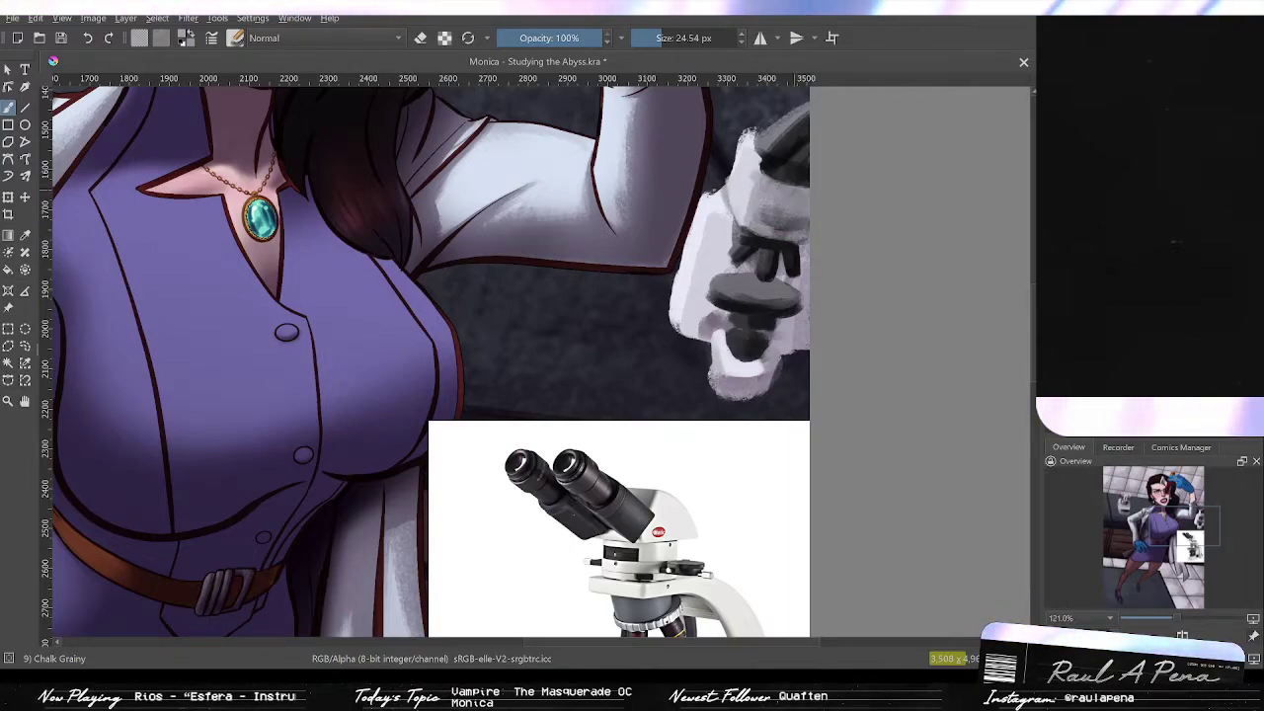
pyautogui.moveTo(801, 238)
pyautogui.mouseDown()
pyautogui.moveTo(771, 237)
pyautogui.moveTo(790, 209)
pyautogui.moveTo(787, 240)
pyautogui.mouseUp()
# Step: Sample a light grey from the microscope and paint along its right edge near the objectives
pyautogui.scroll(-1, 788, 188)
pyautogui.press('p')
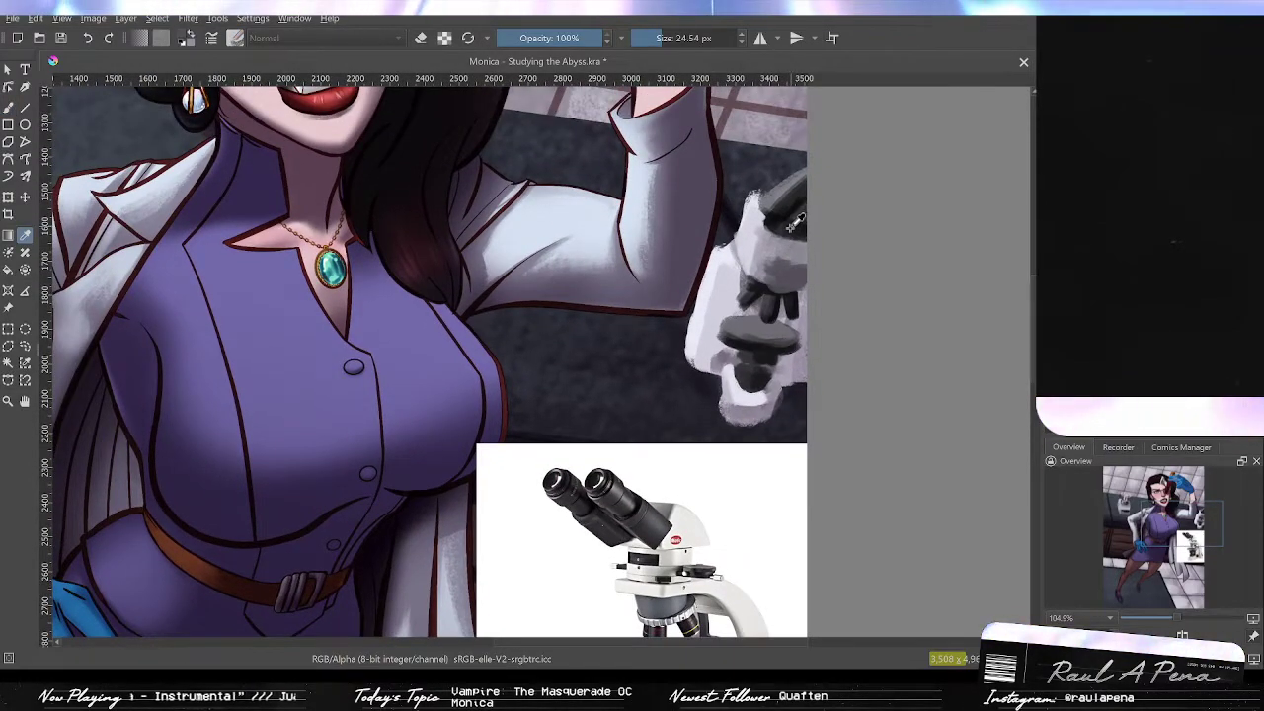
pyautogui.click(753, 224)
pyautogui.press('b')
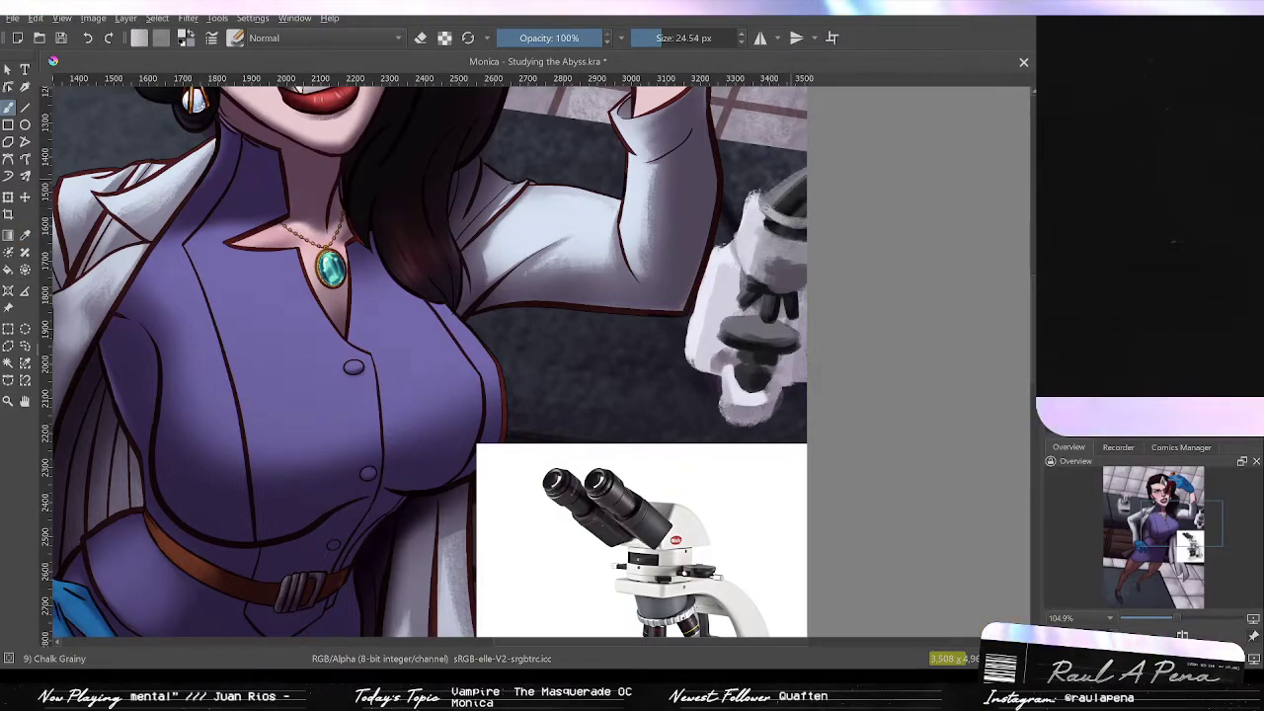
pyautogui.press('p')
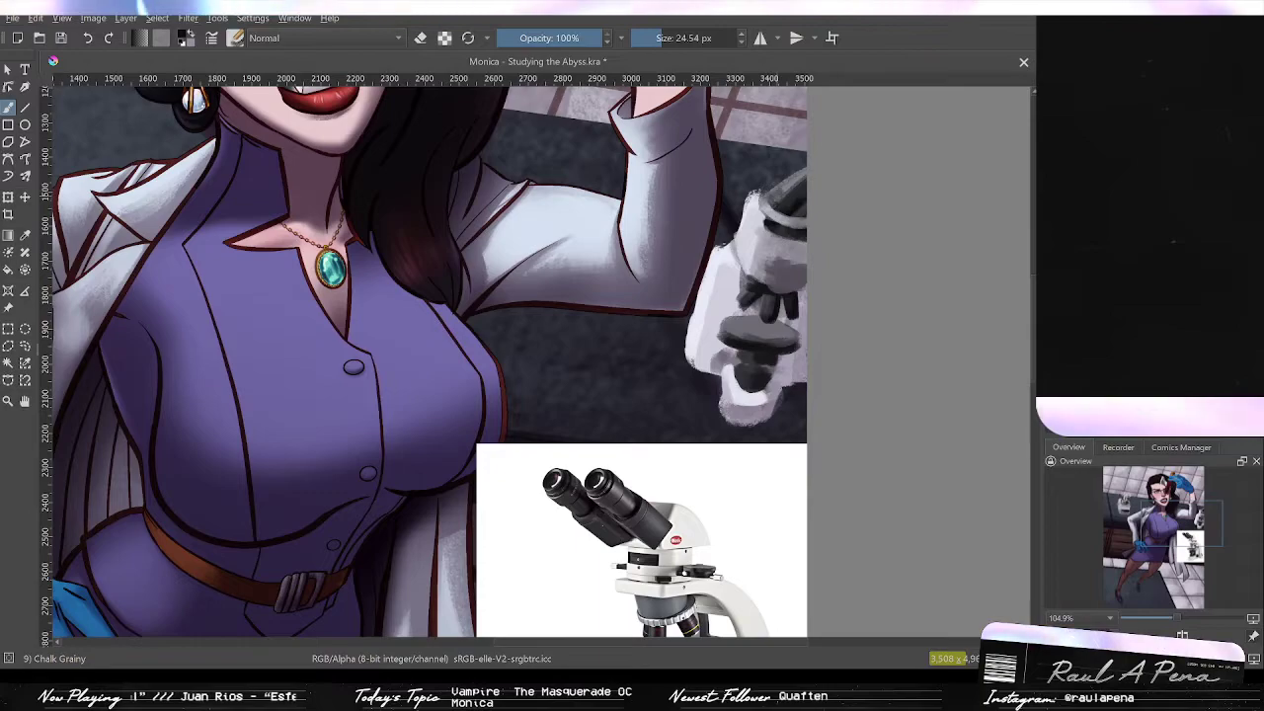
pyautogui.press('b')
pyautogui.moveTo(792, 192)
pyautogui.mouseDown()
pyautogui.moveTo(785, 258)
pyautogui.moveTo(804, 287)
pyautogui.mouseUp()
# Step: Delete the microscope reference photo from the canvas and view the whole illustration
pyautogui.press('2')
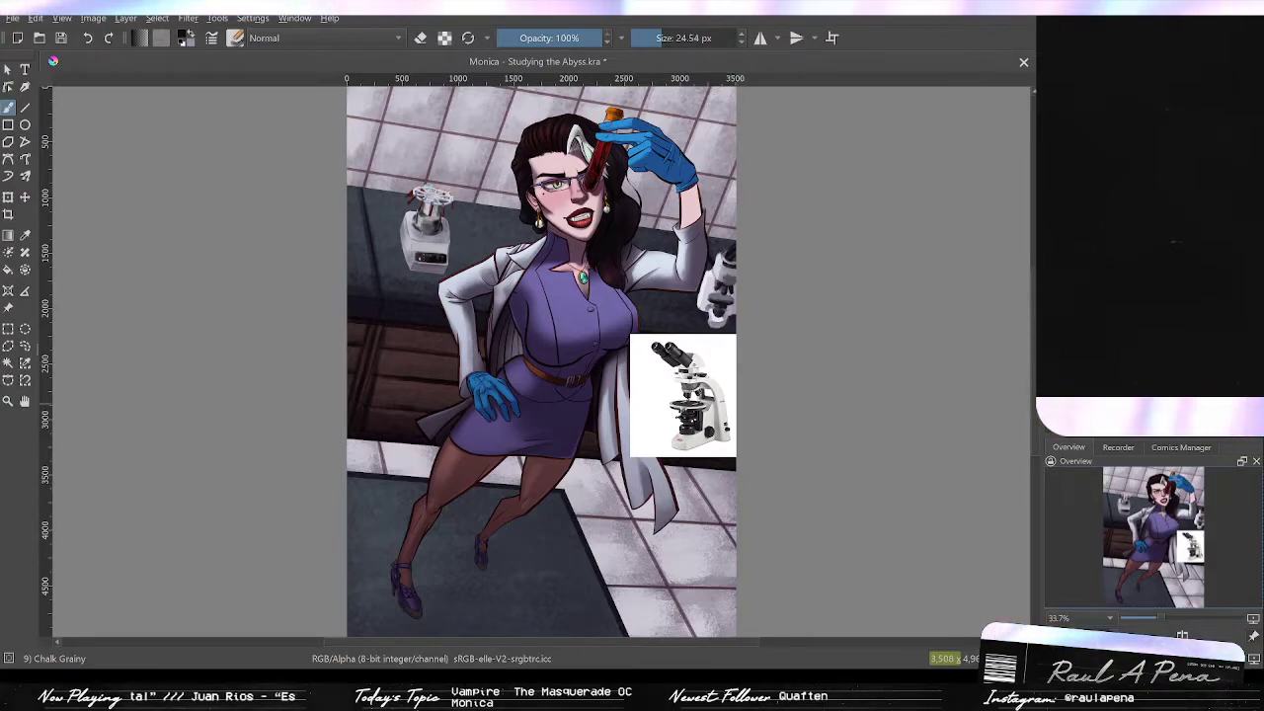
pyautogui.press('Delete')
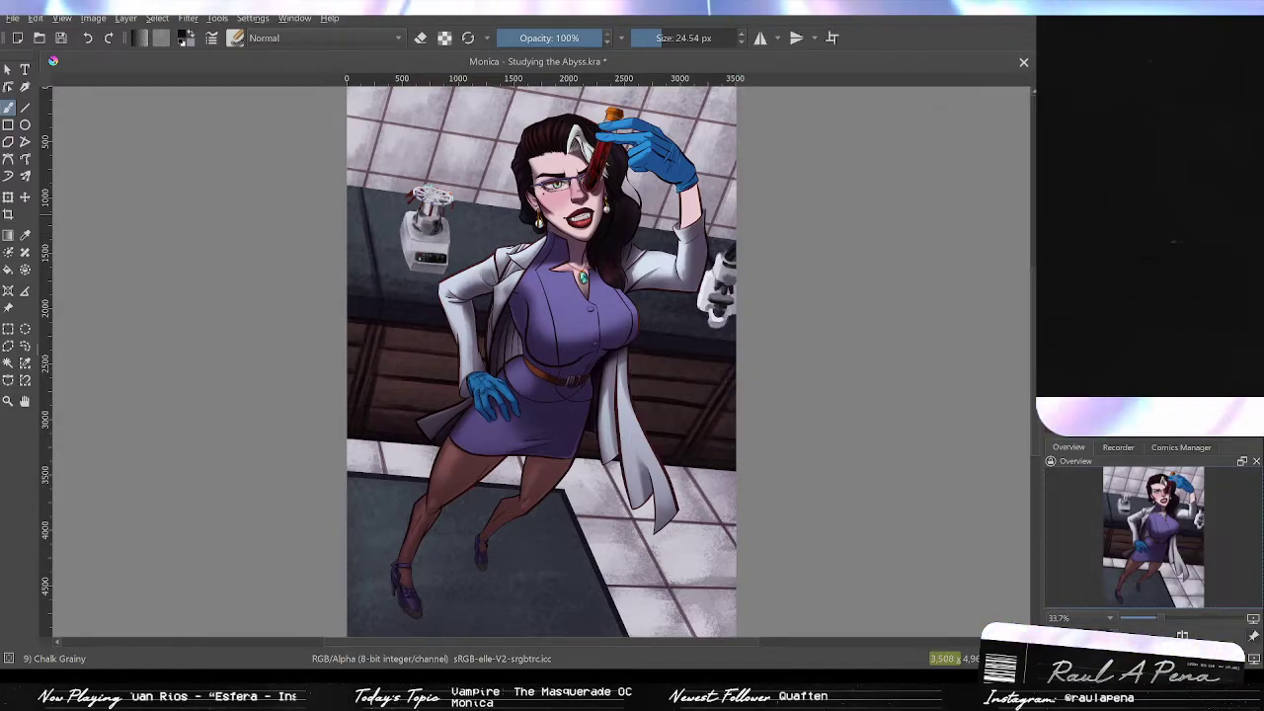
pyautogui.press('-')
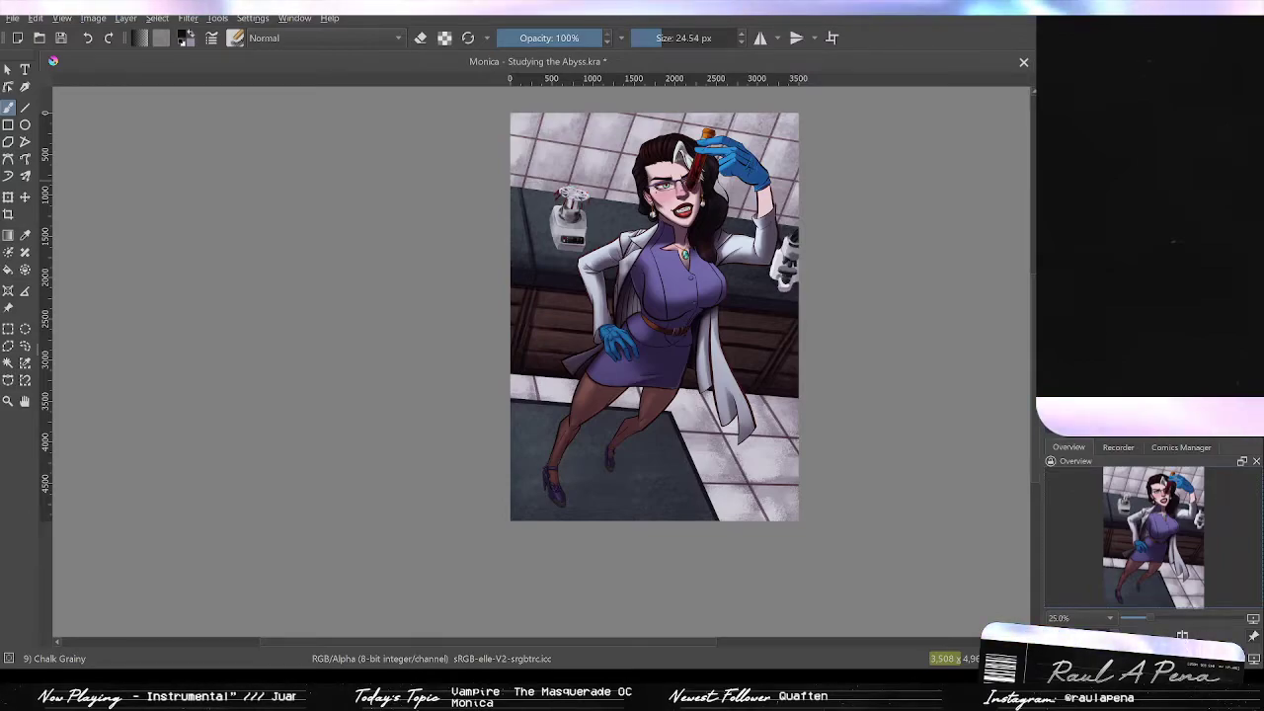
# Step: Undo the last action, restoring the dark red vignette, and save the document
pyautogui.hotkey('ctrl', 'z')
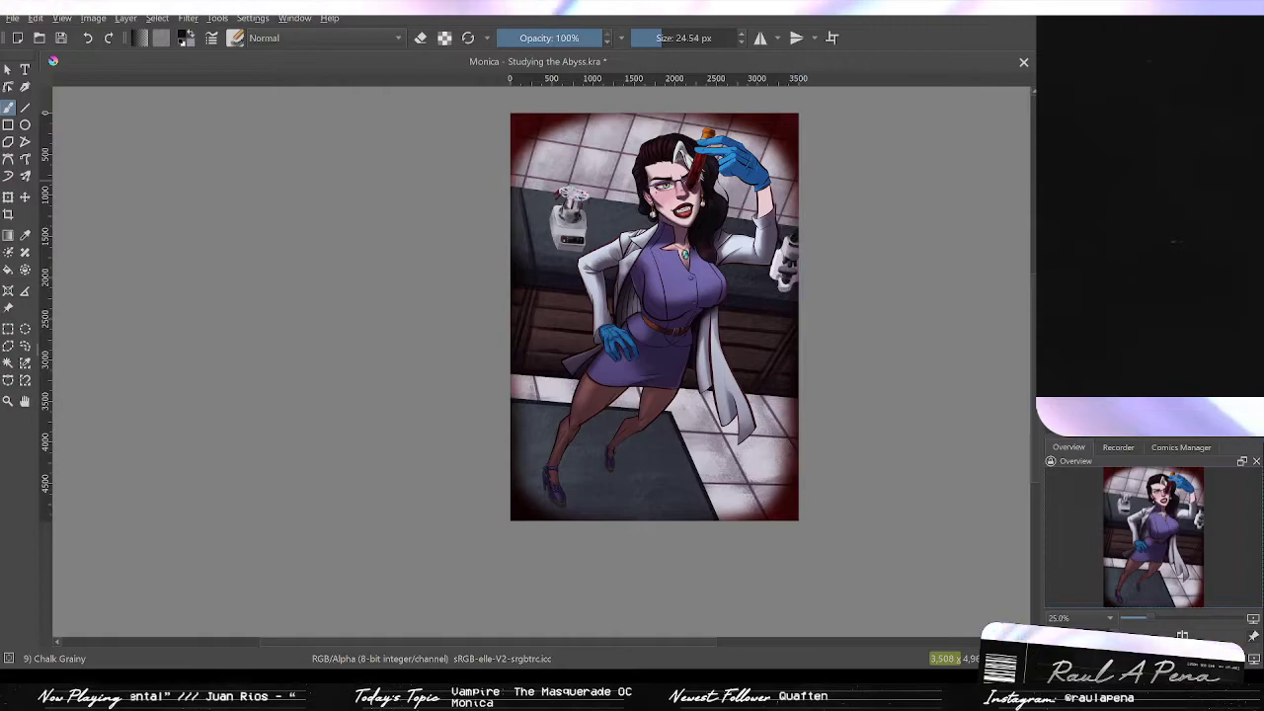
pyautogui.press('2')
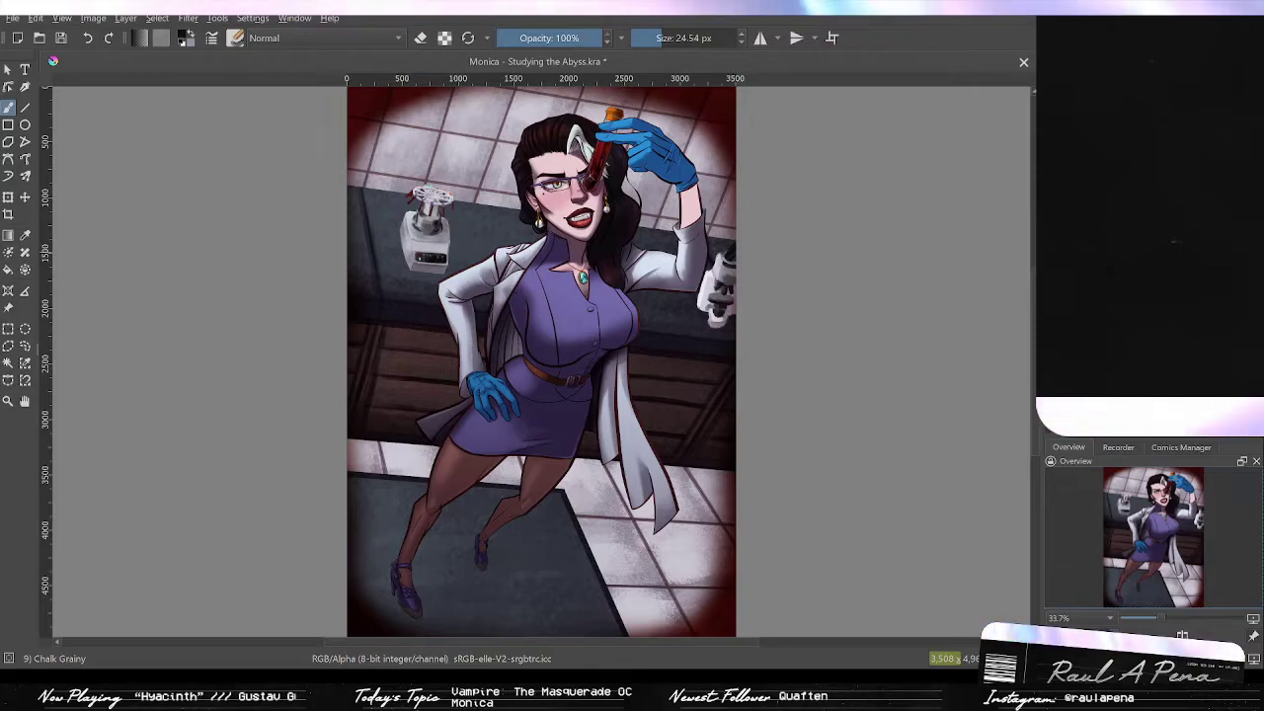
pyautogui.hotkey('ctrl', 's')
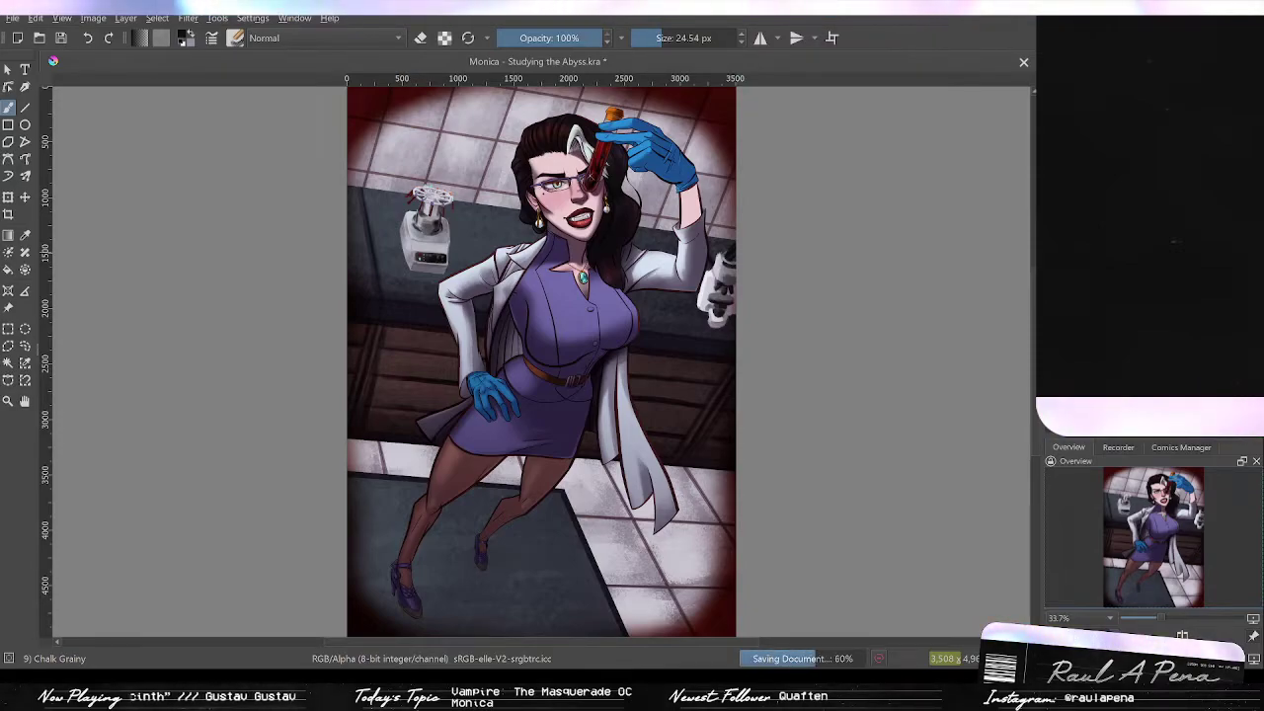